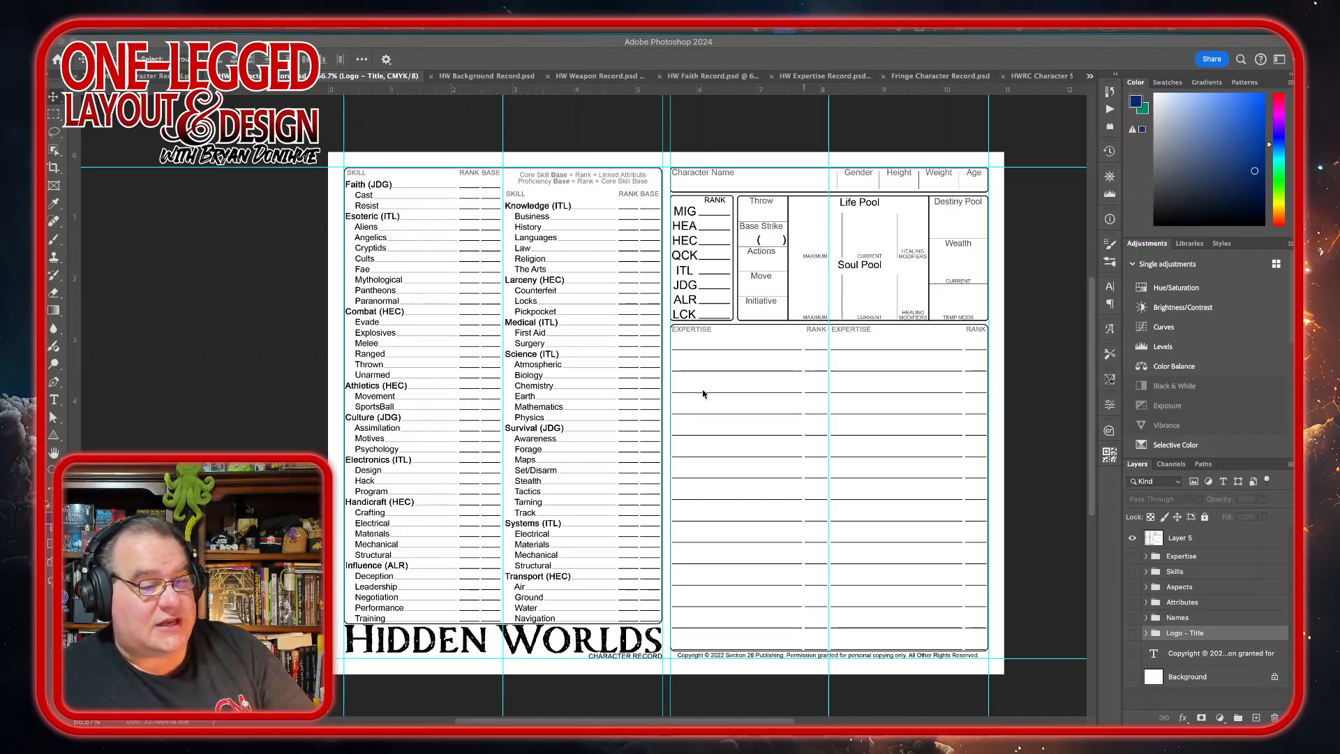
# Review the layouts of the open Hidden Worlds character, background, weapon and faith records, the Other Character Record and the Fringe Character Record
pyautogui.click(486, 76)
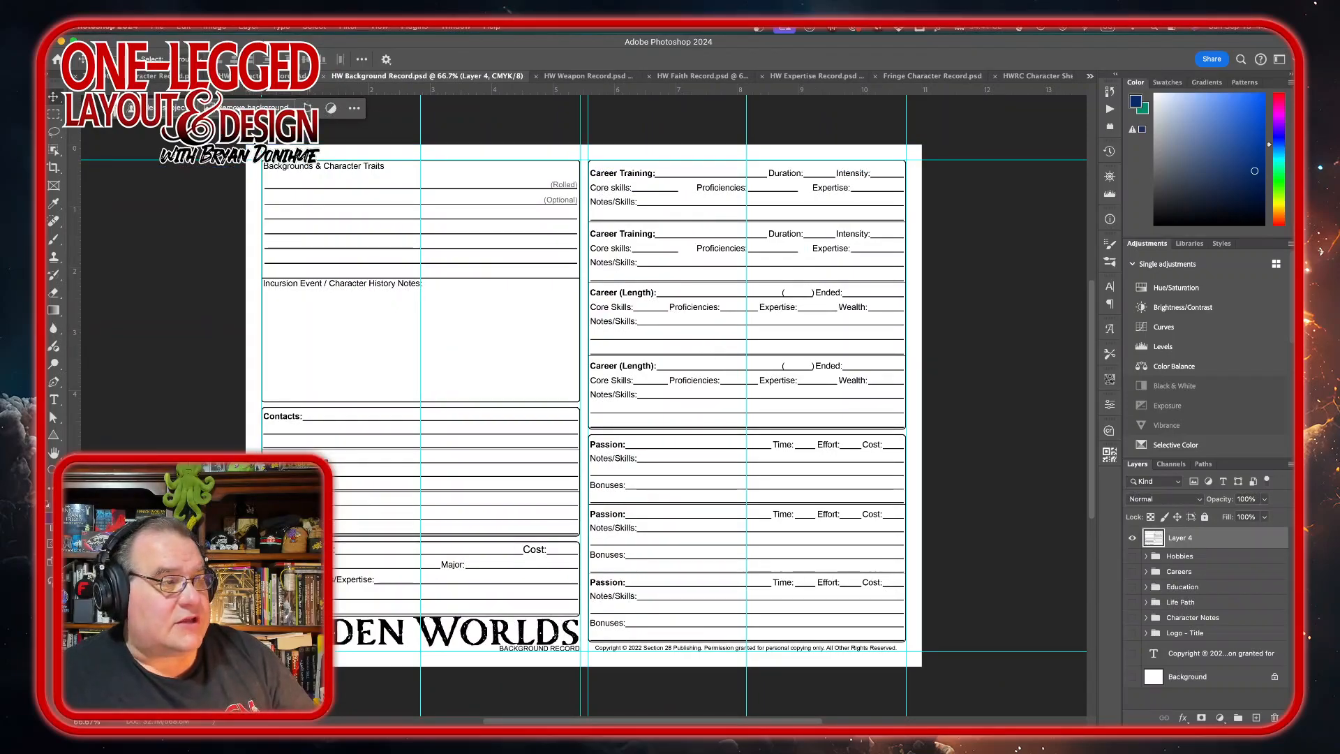
pyautogui.click(271, 75)
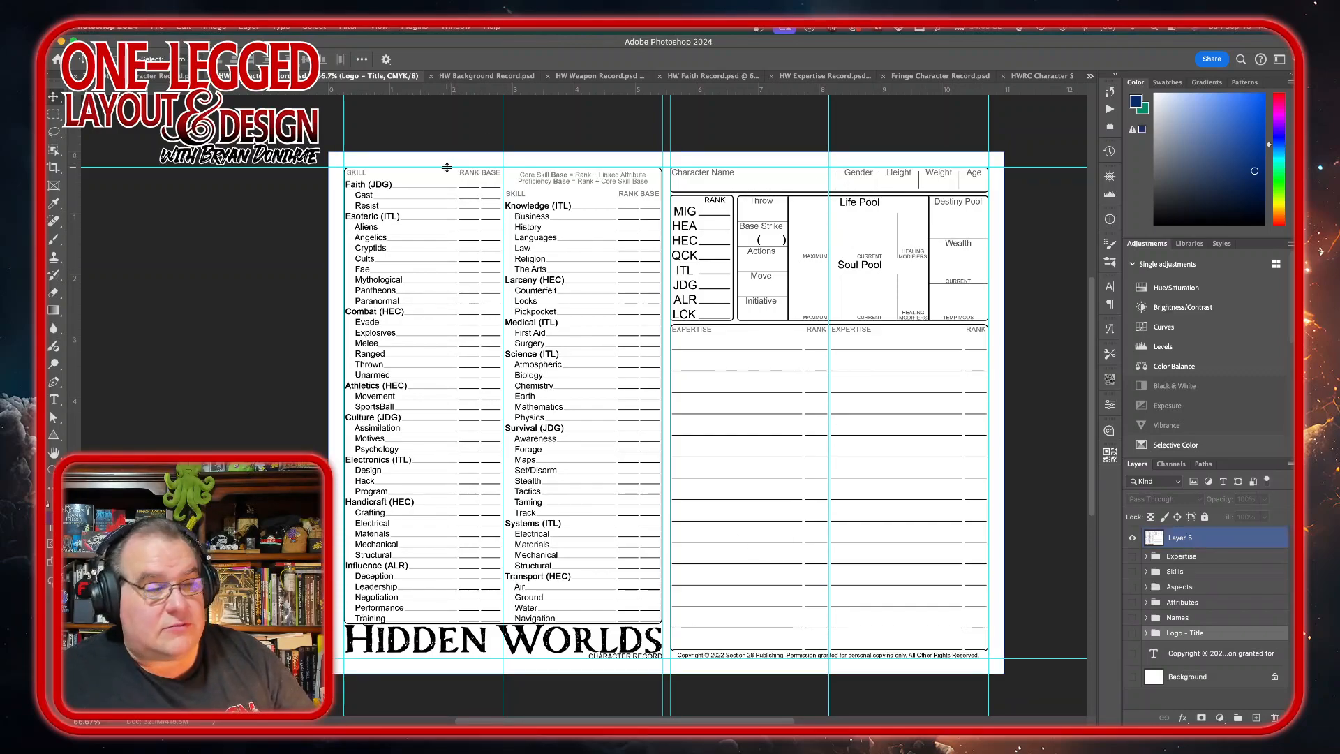
pyautogui.click(486, 76)
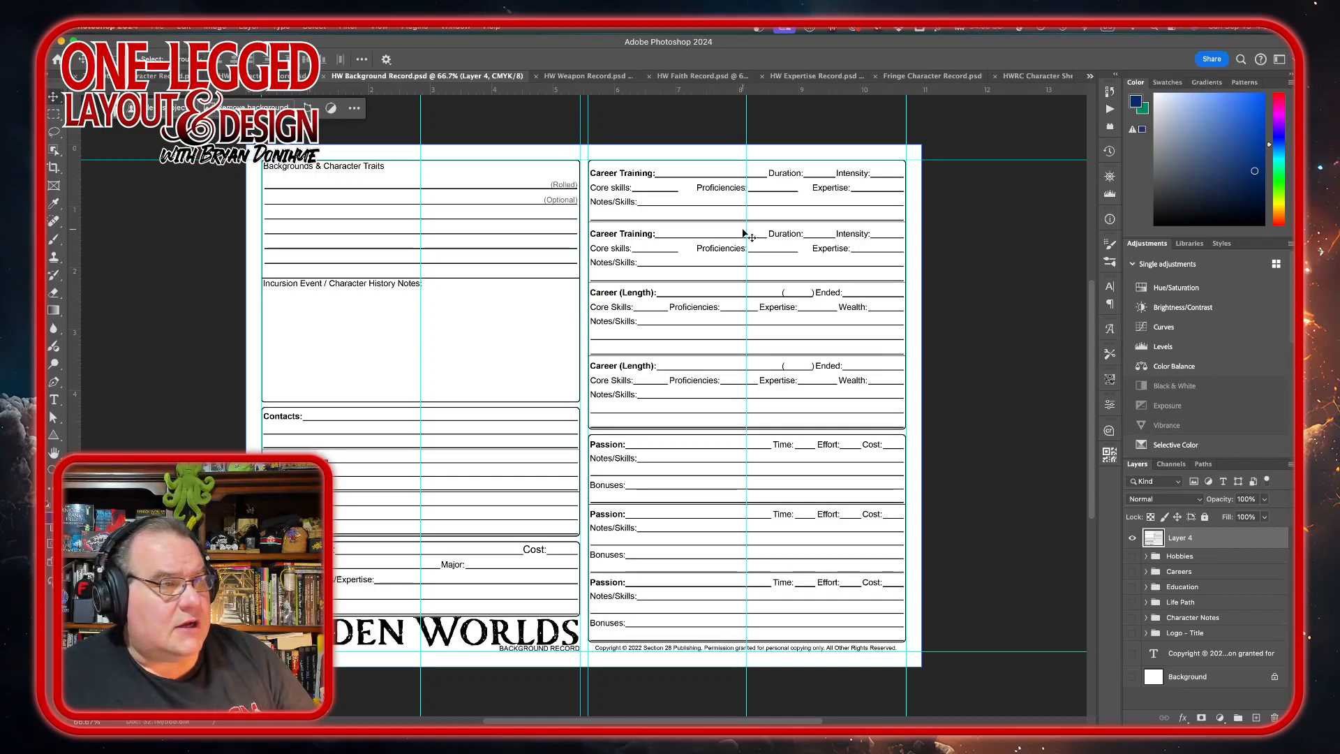
pyautogui.click(571, 76)
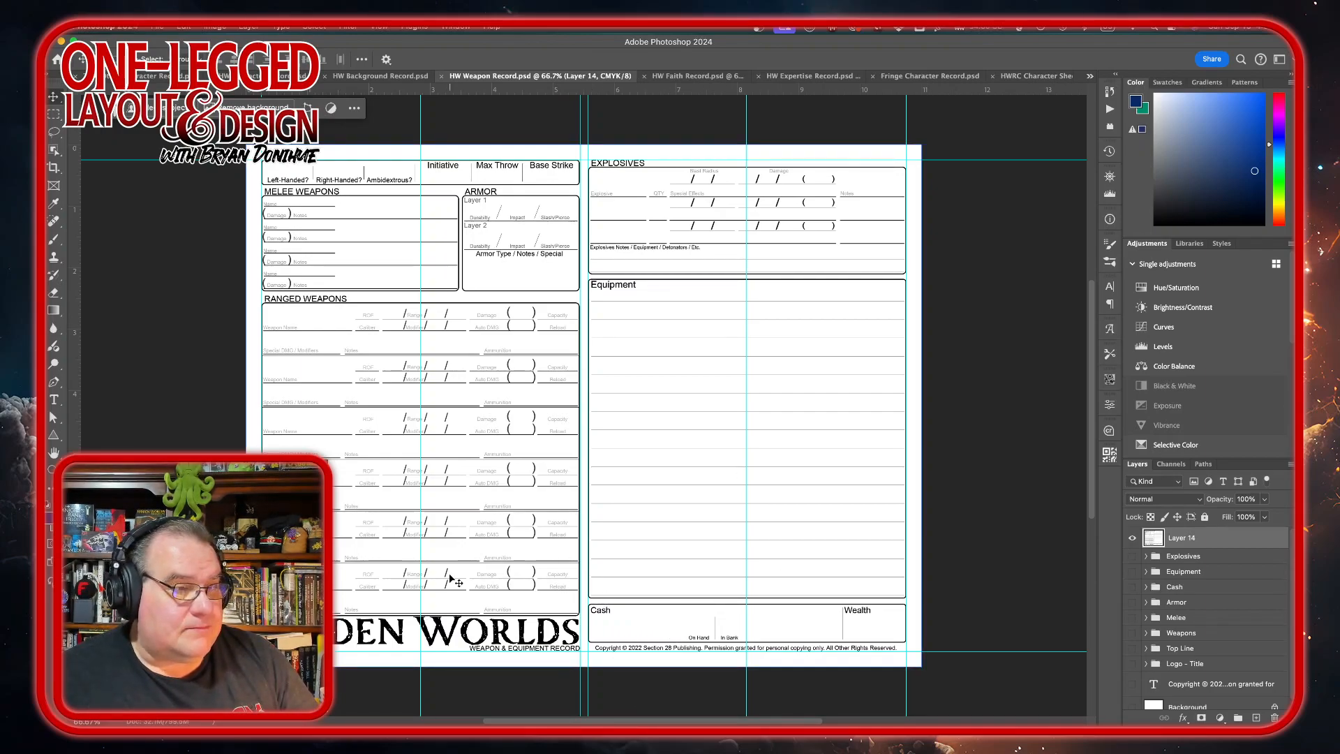
pyautogui.click(696, 78)
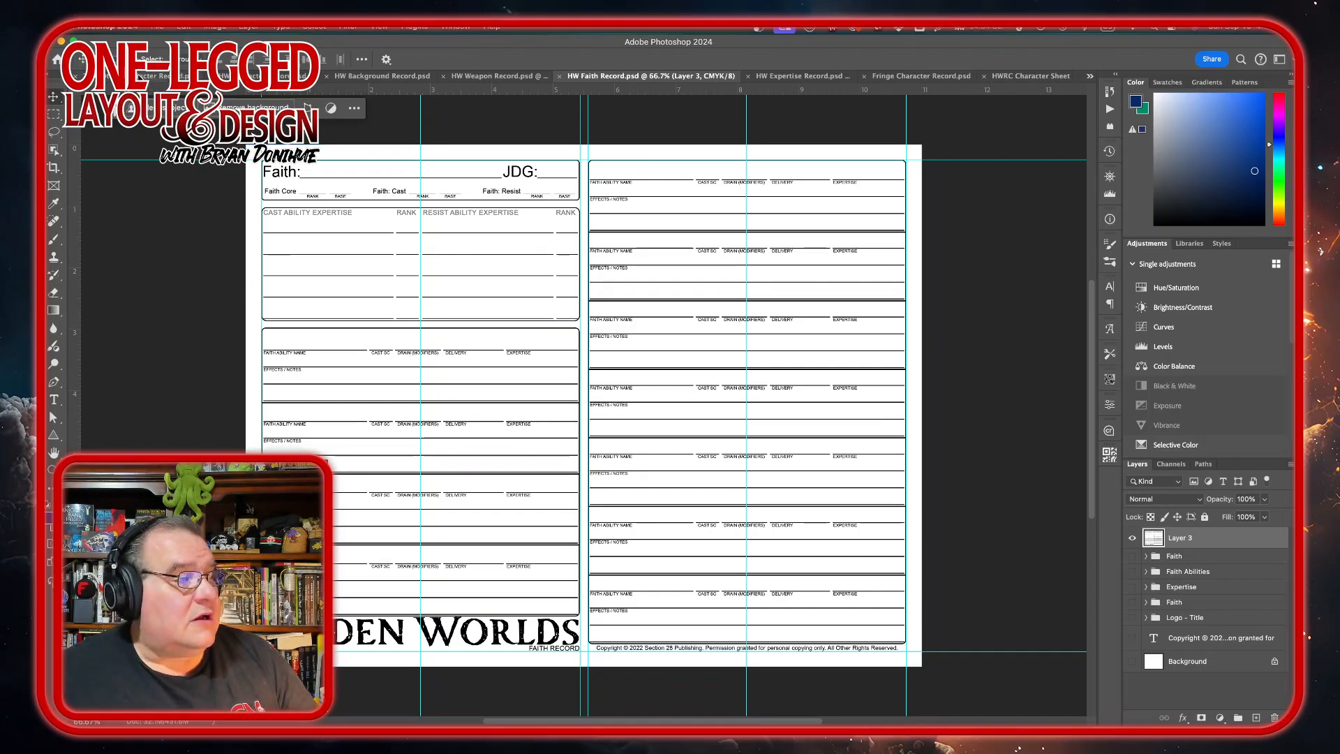
pyautogui.click(158, 76)
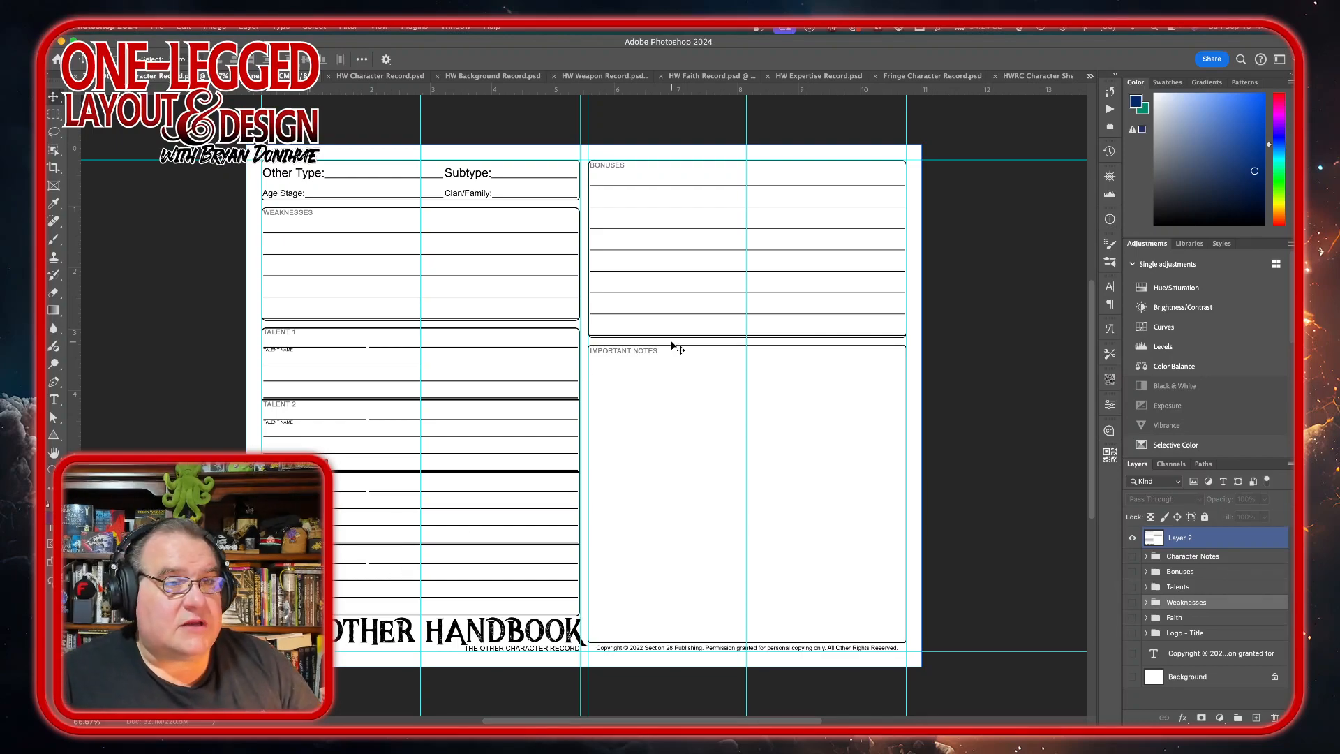
pyautogui.click(932, 76)
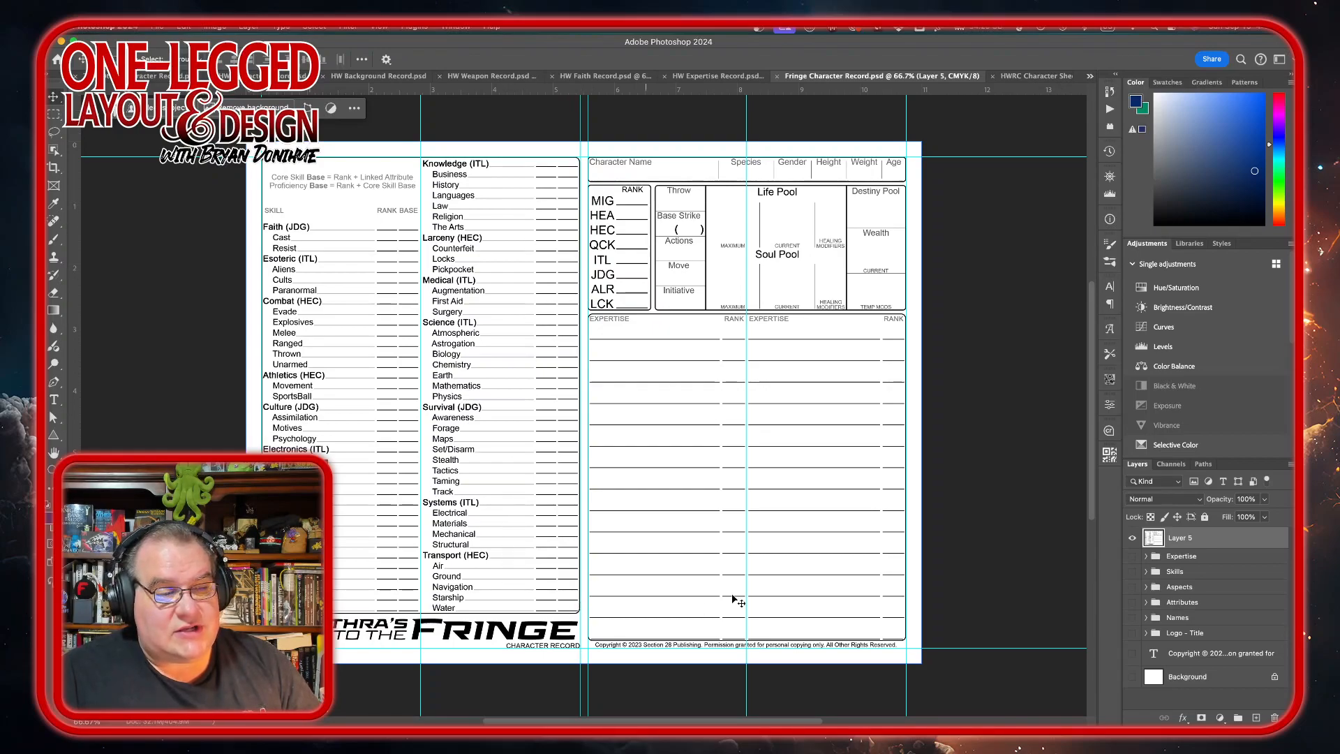
pyautogui.click(1090, 76)
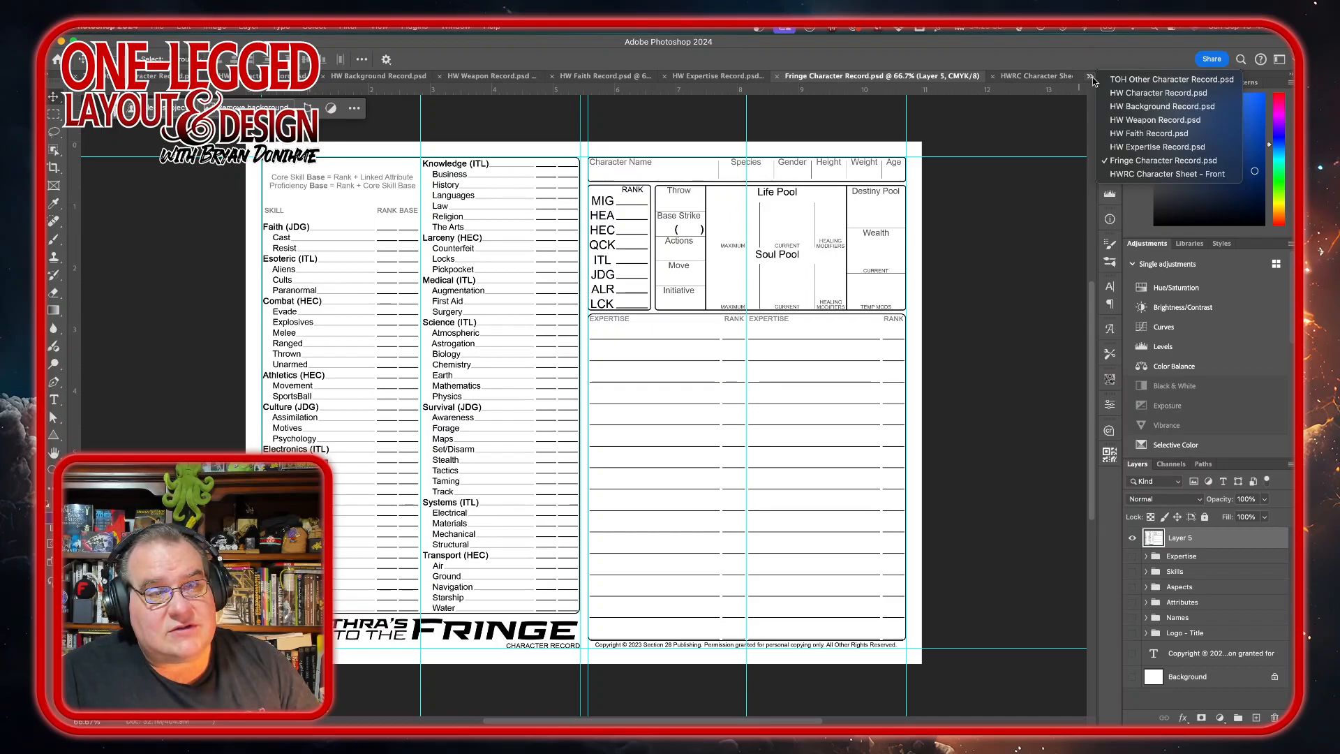
pyautogui.click(1091, 79)
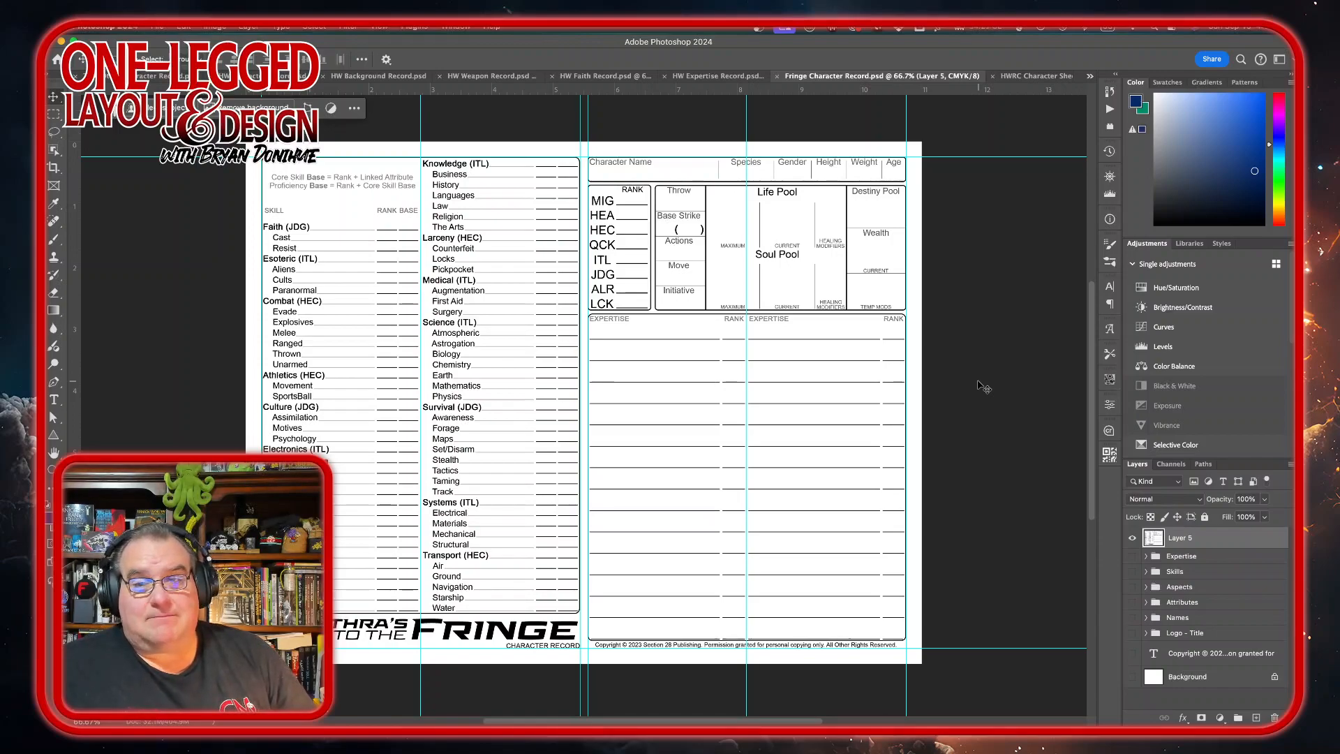
pyautogui.hscroll(-3, 957, 309)
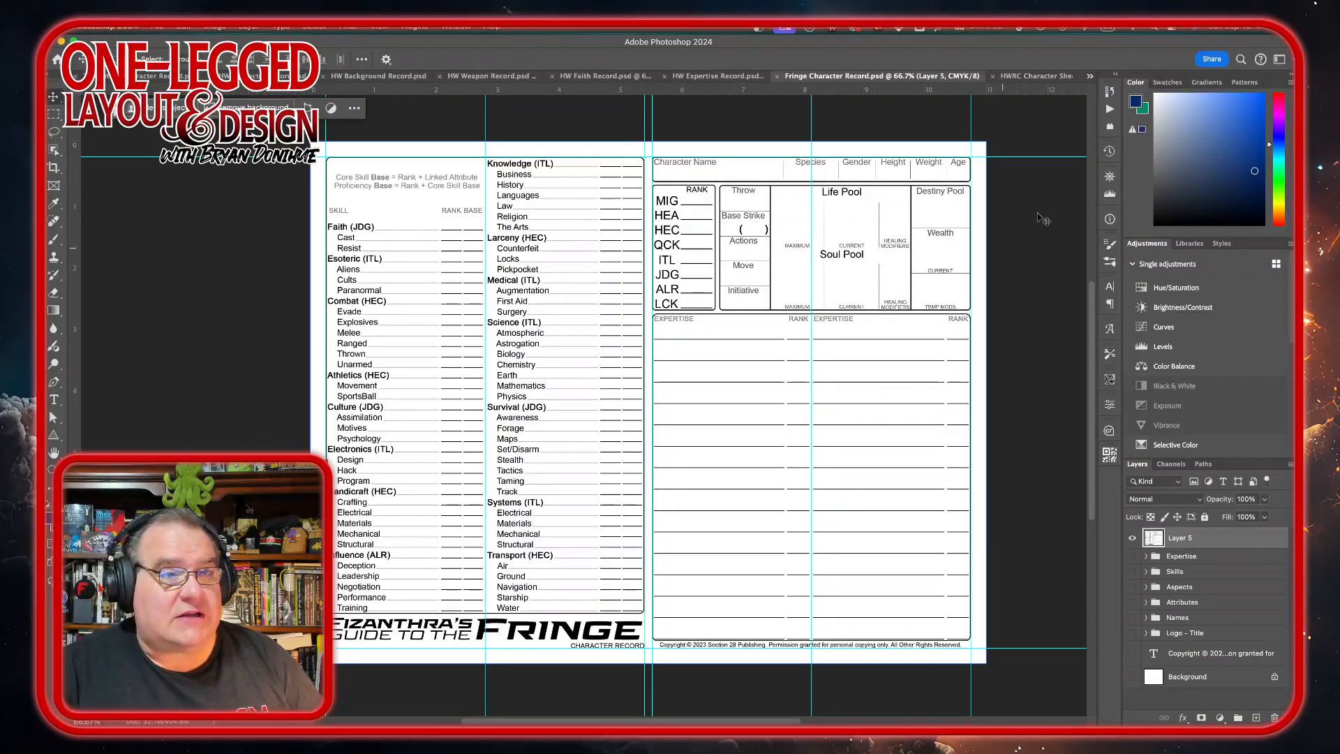
# Add a guide layout to the HWRC Character Sheet - Front document with 0.25 in margins on all four sides
pyautogui.click(1032, 76)
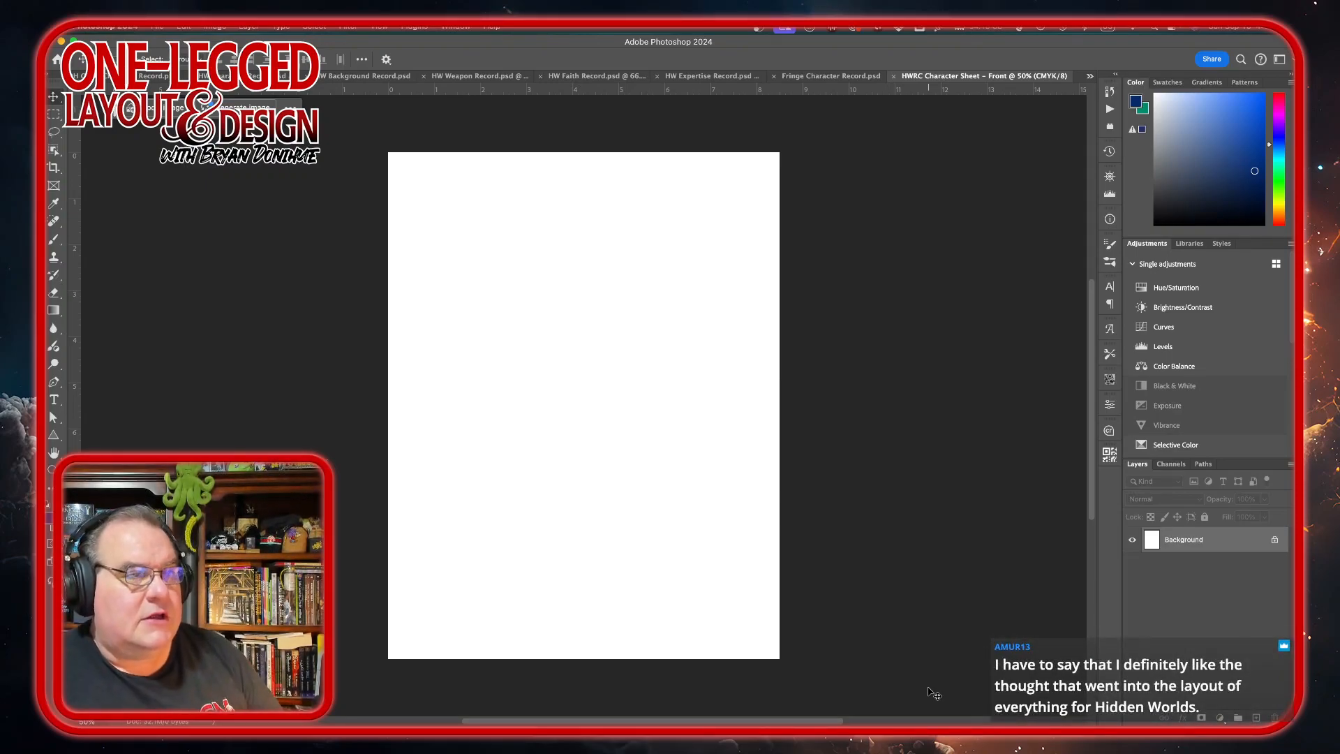
pyautogui.click(379, 28)
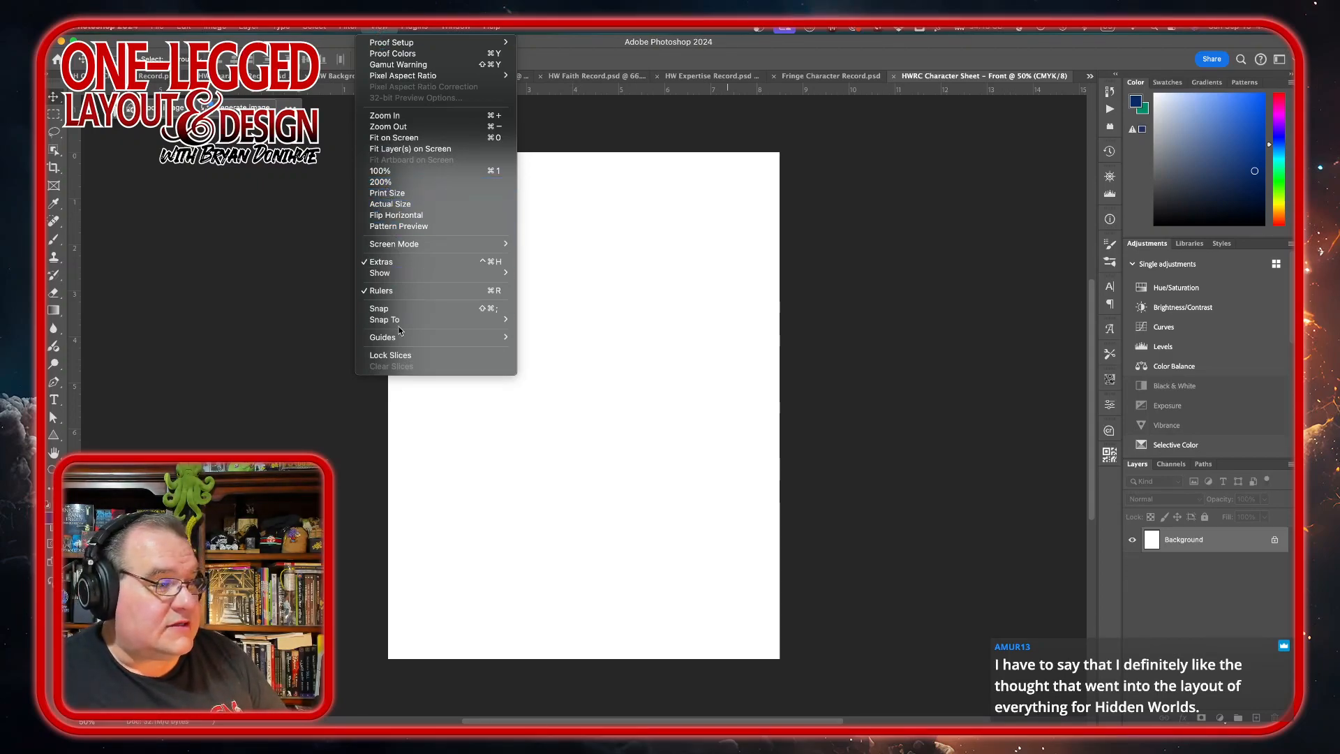
pyautogui.moveTo(401, 337)
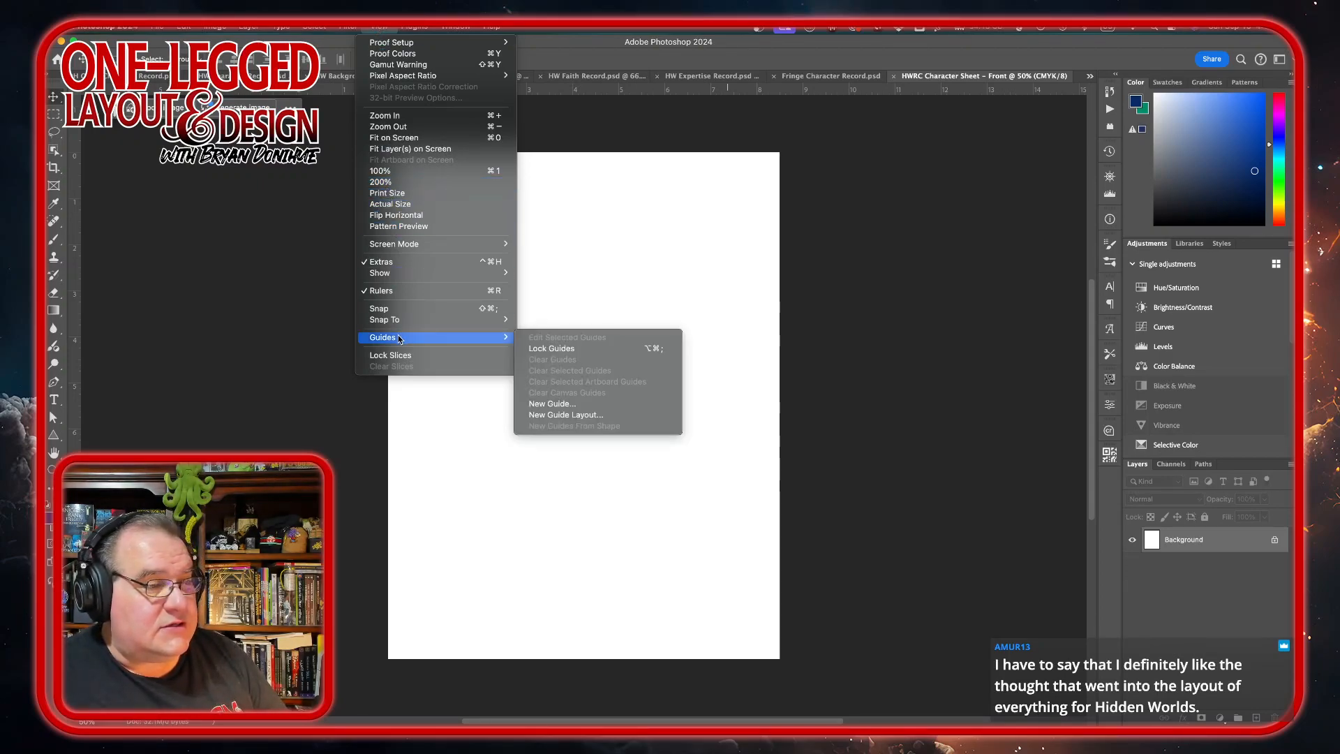
pyautogui.click(600, 413)
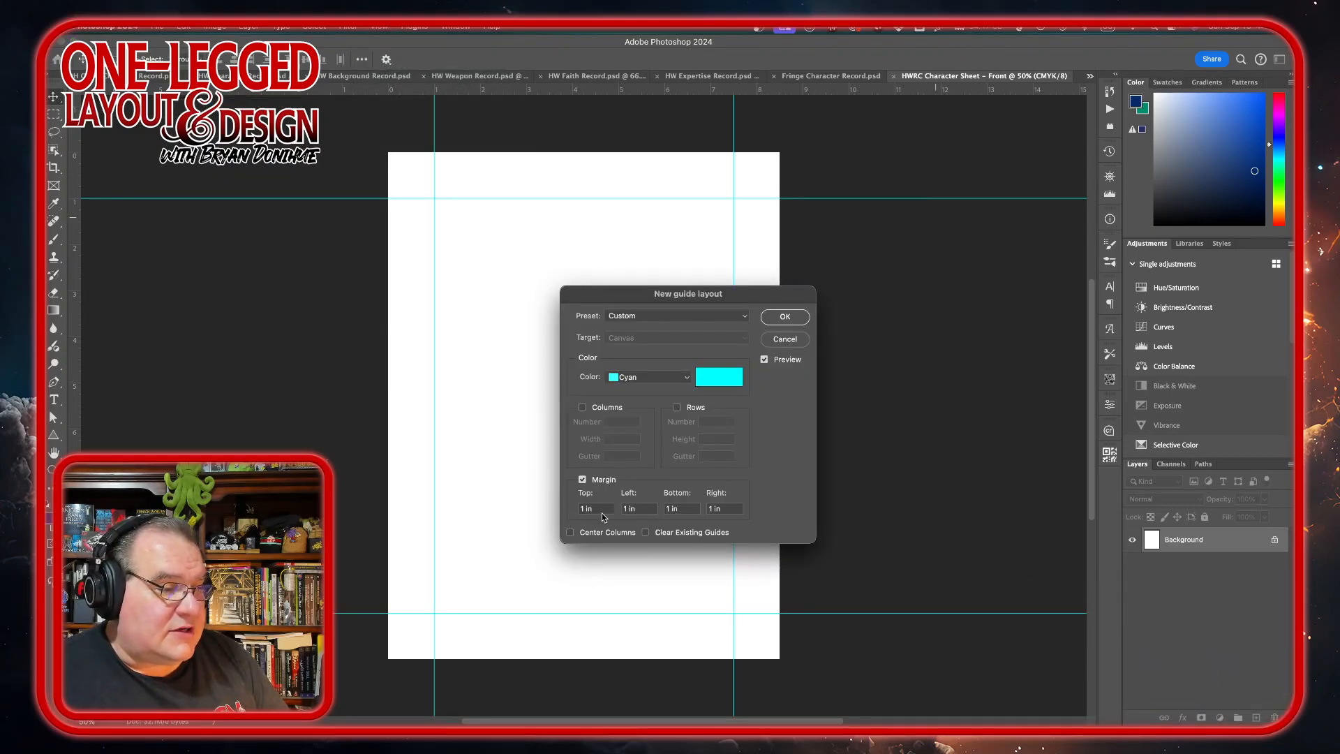
pyautogui.click(598, 508)
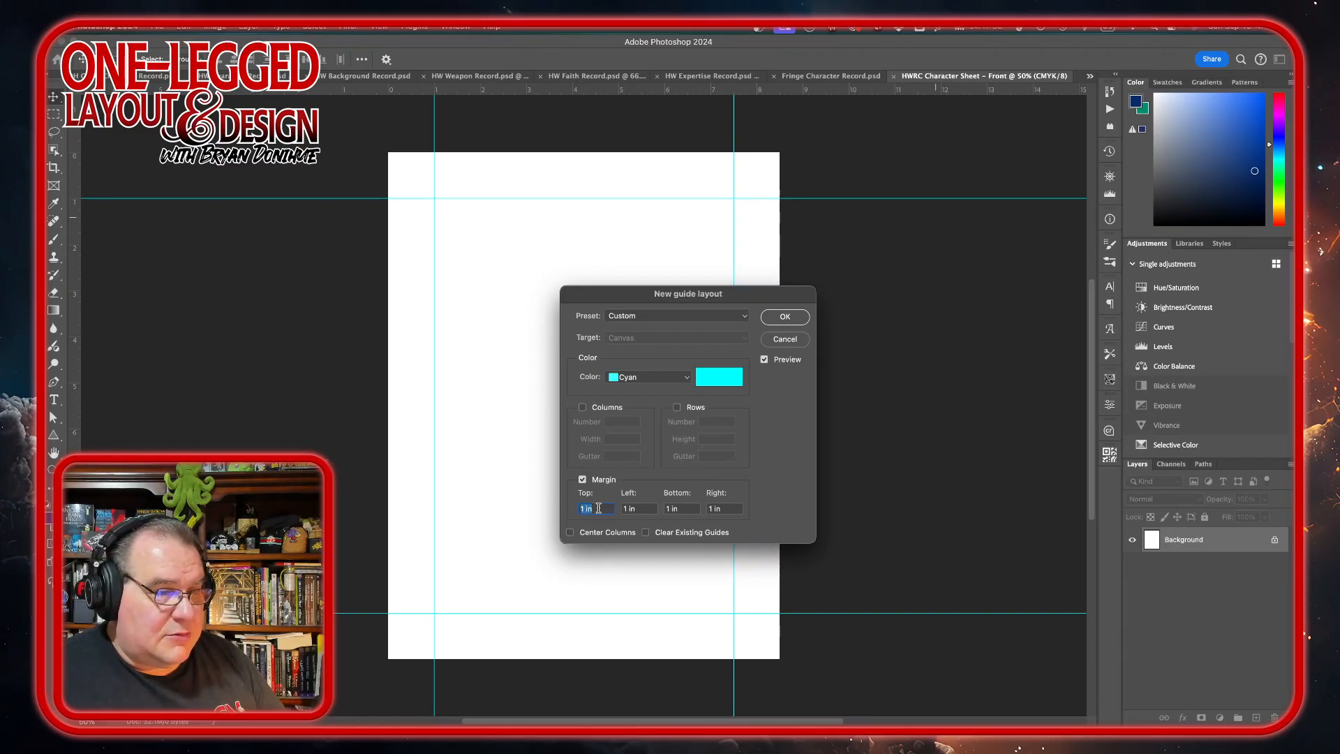
pyautogui.write('.25')
pyautogui.press('Tab')
pyautogui.write('.25')
pyautogui.press('Tab')
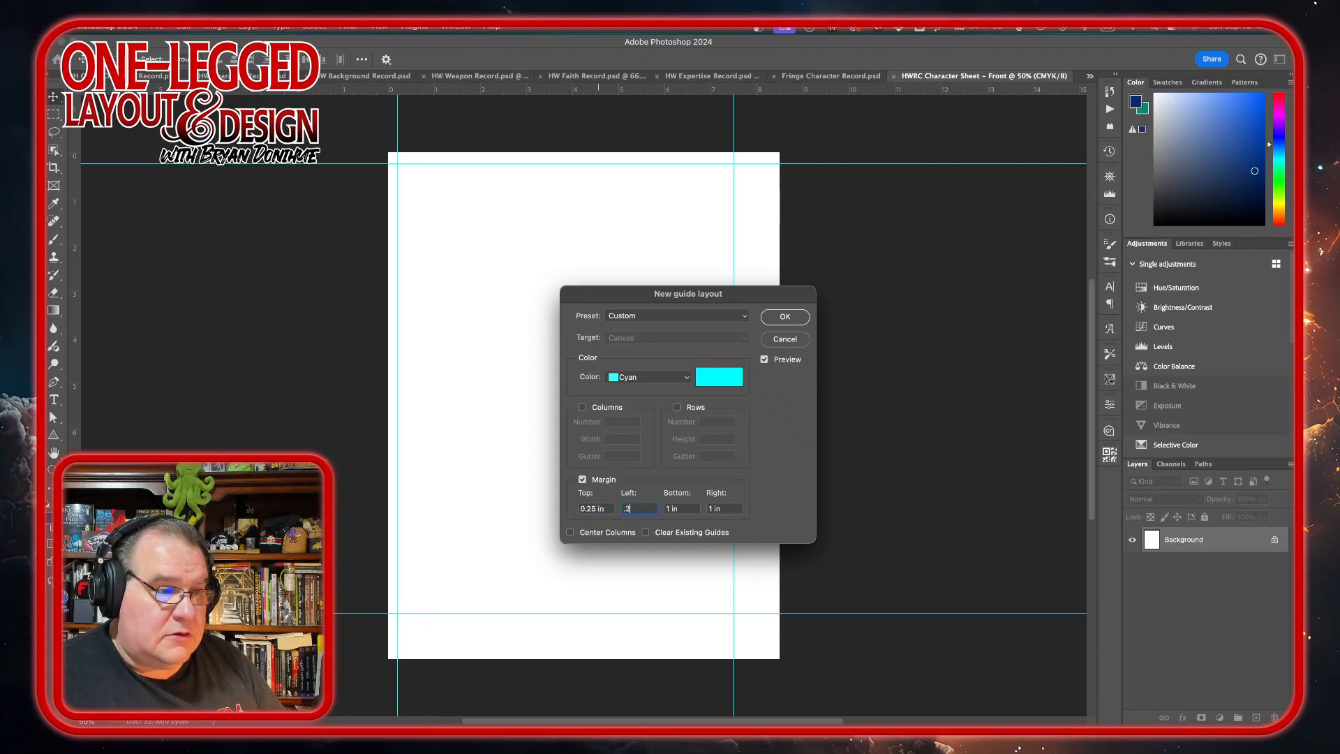
pyautogui.write('.25')
pyautogui.press('Tab')
pyautogui.write('.25')
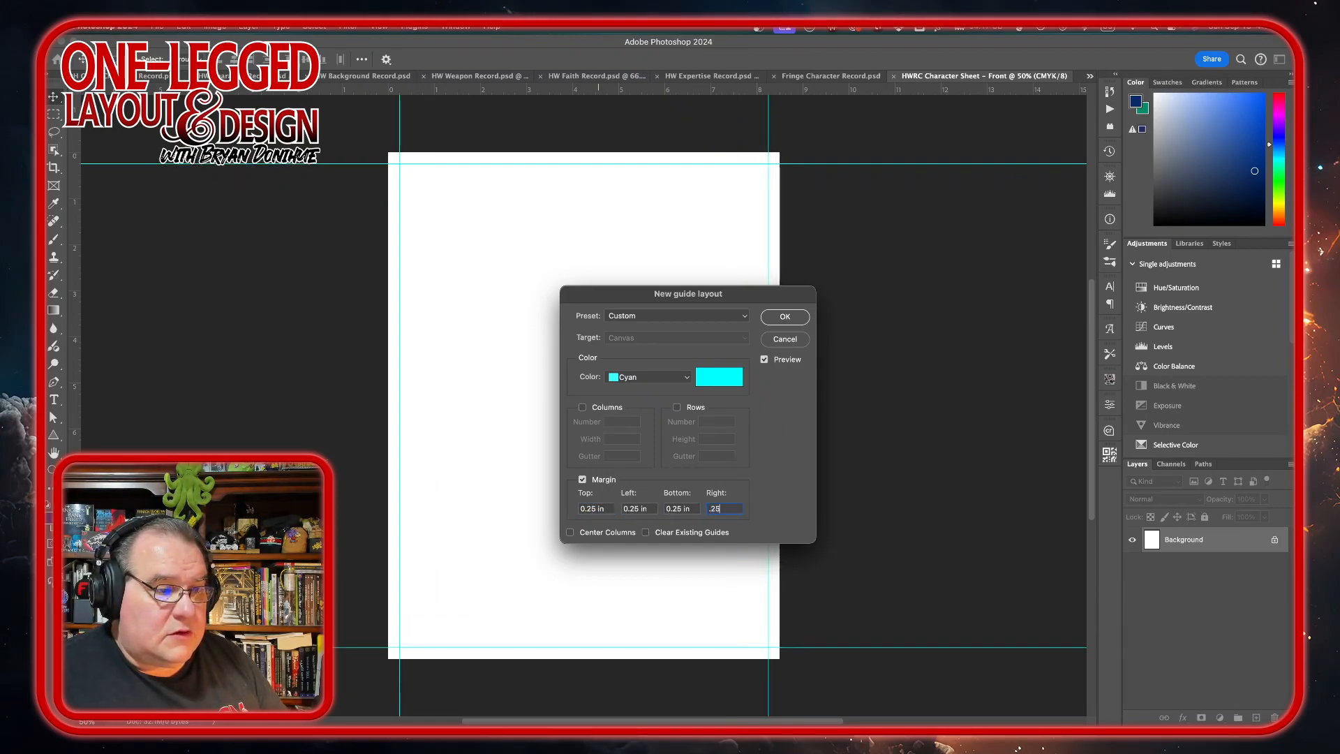
pyautogui.press('Tab')
pyautogui.click(785, 317)
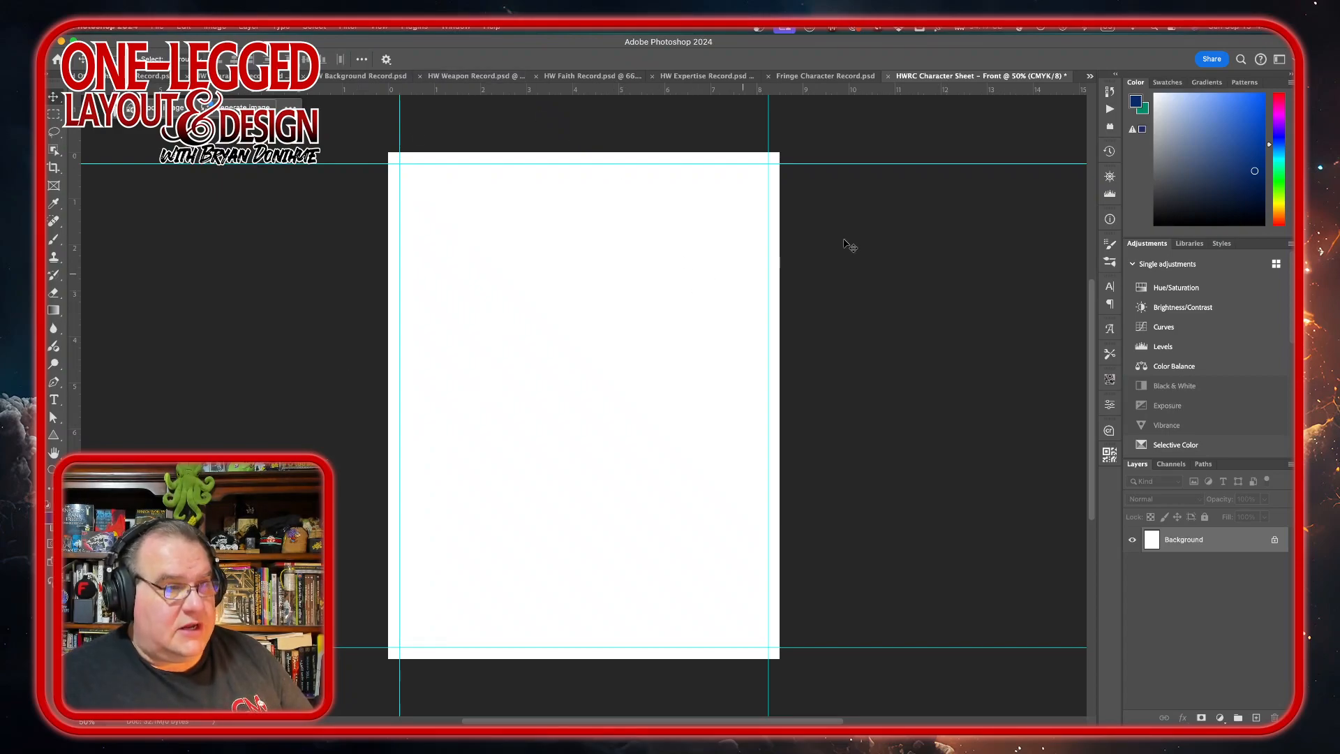
# Add a vertical guide at 50% of the blank character sheet's width
pyautogui.click(347, 27)
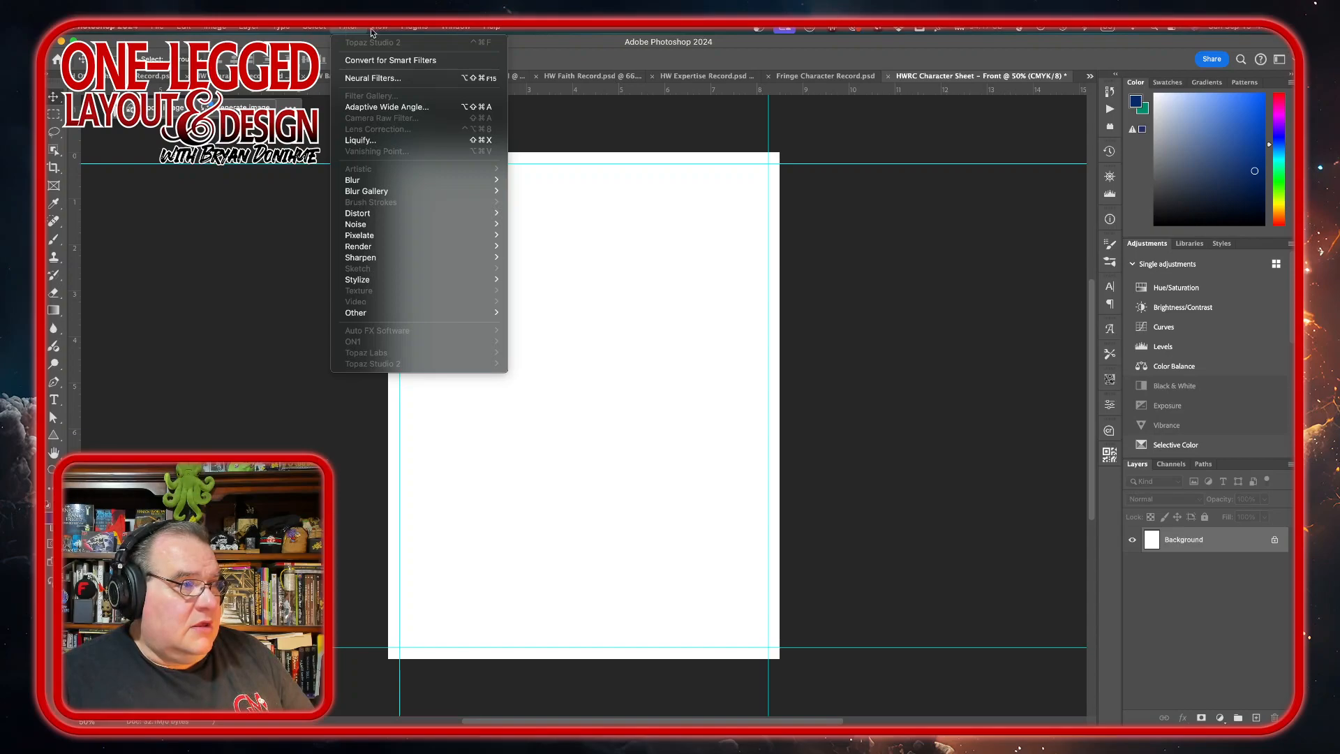
pyautogui.moveTo(379, 27)
pyautogui.moveTo(388, 337)
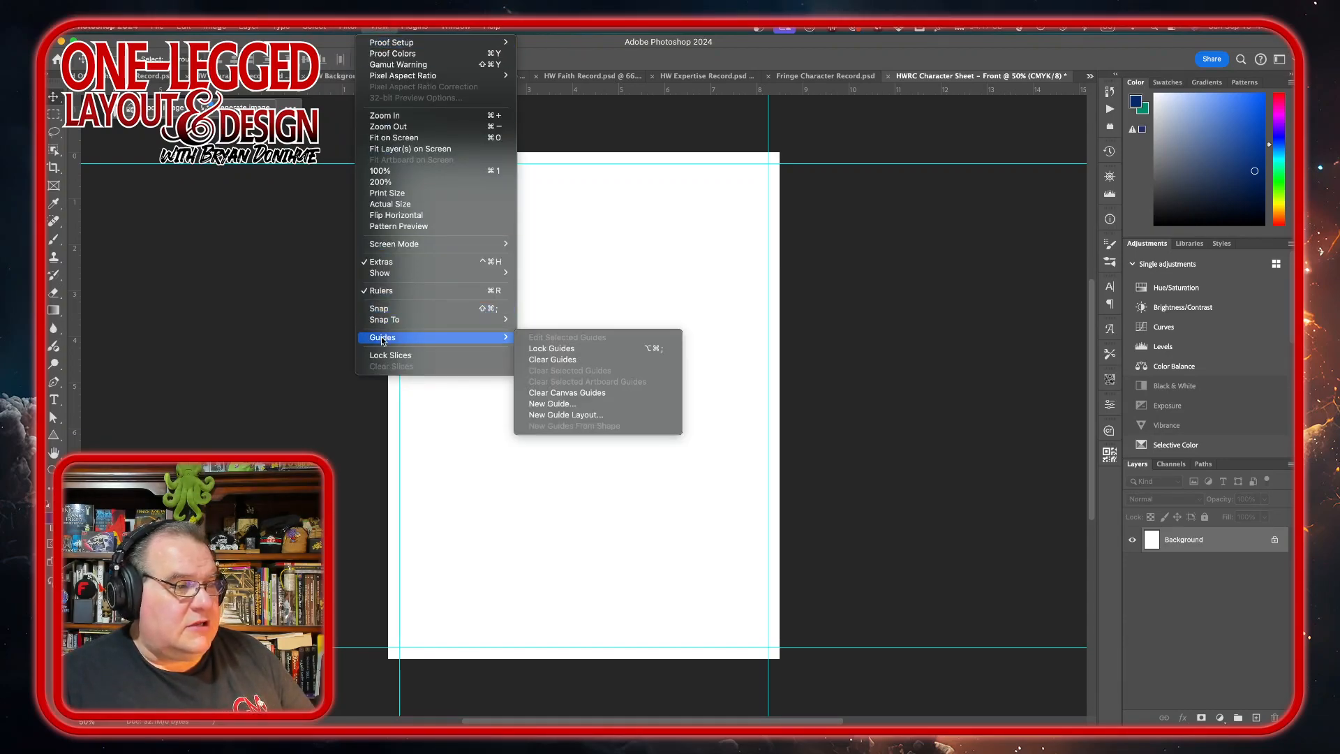
pyautogui.click(559, 403)
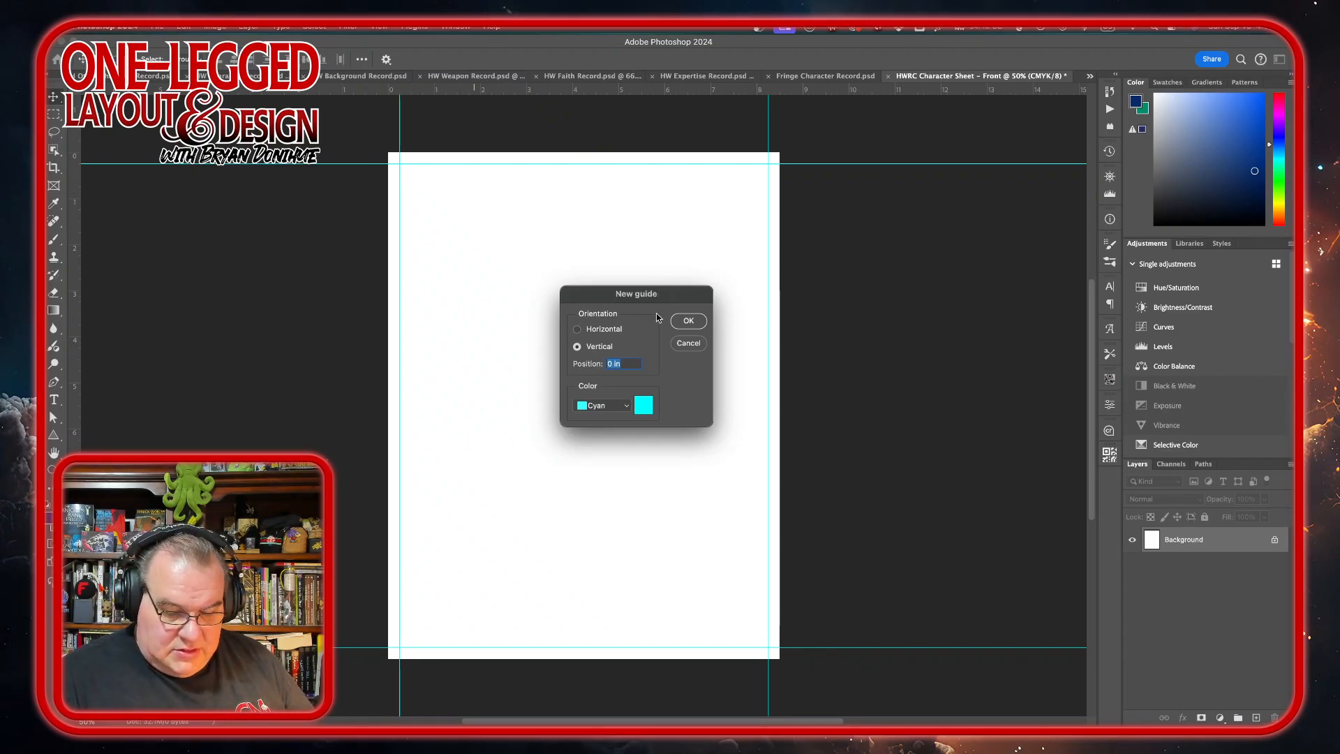
pyautogui.write('50')
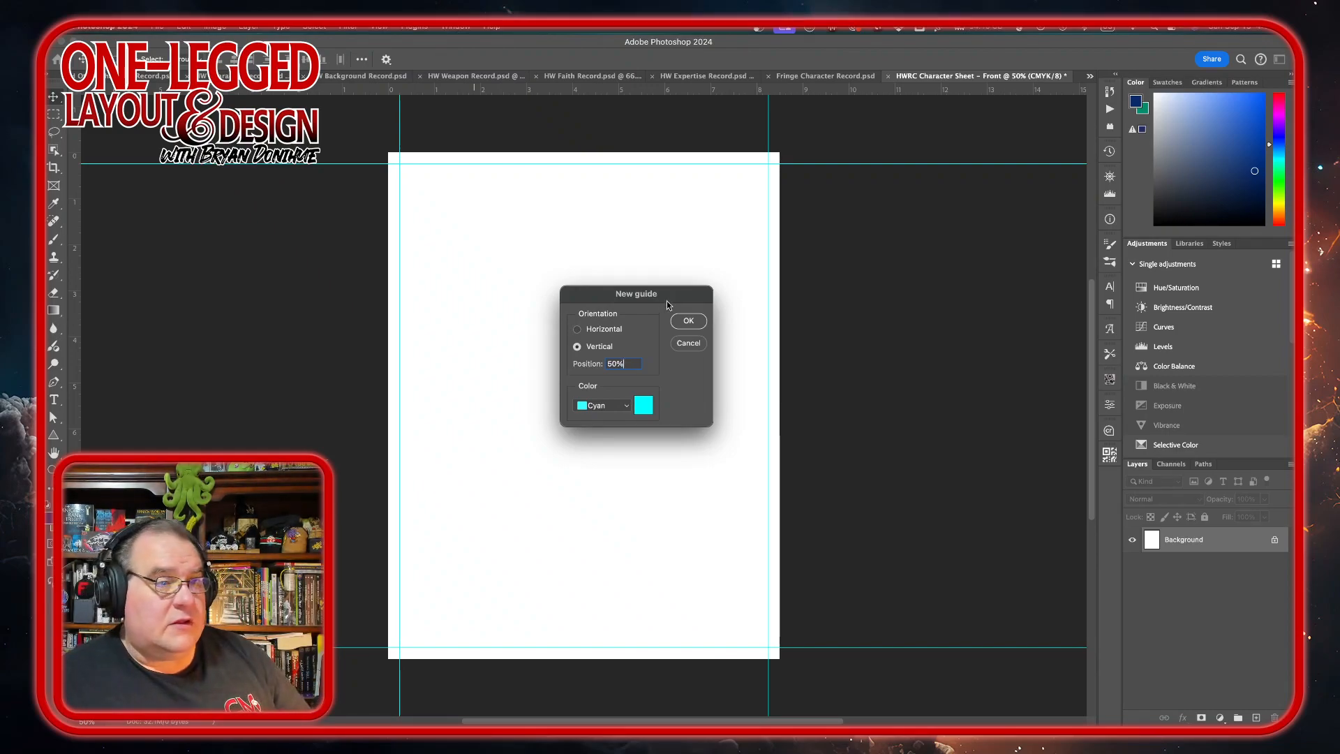
pyautogui.click(688, 324)
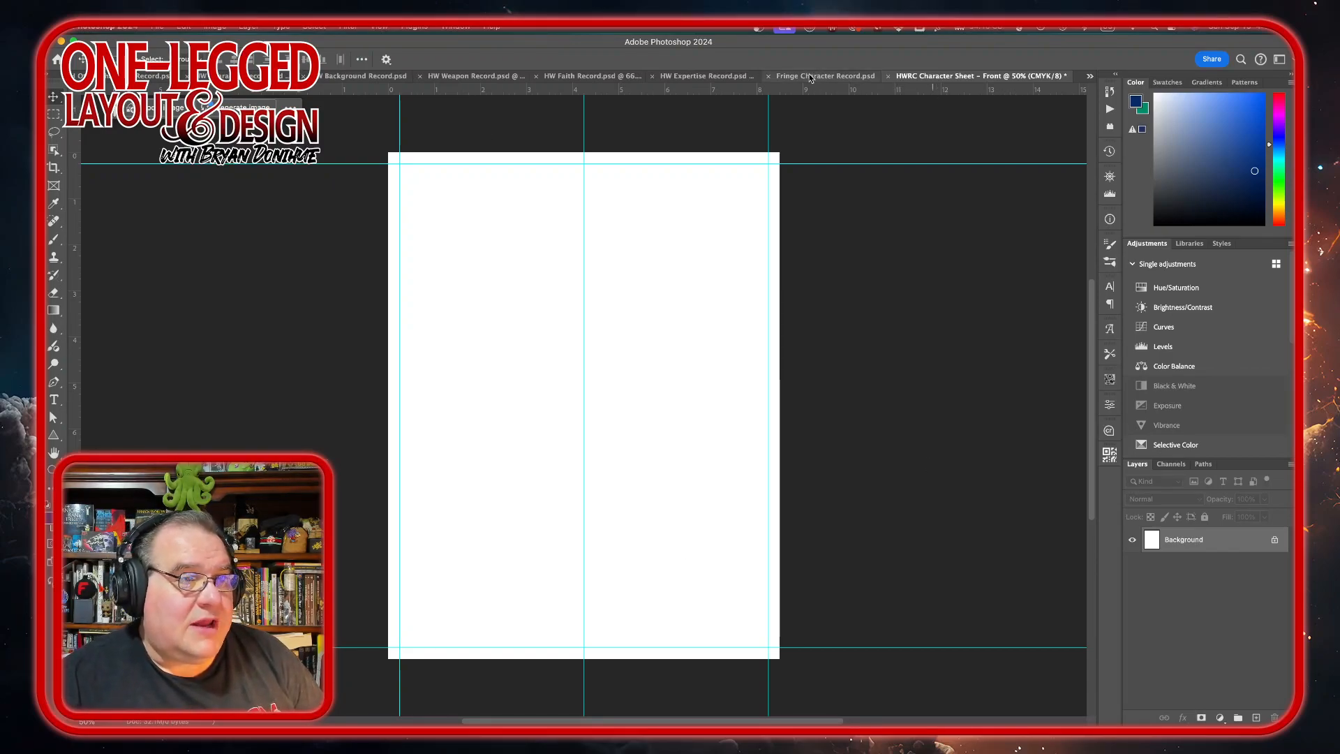
# Compare the Fringe and HW character records, and in the Fringe record hide Layer 5 and show the background, copyright text and all layer groups
pyautogui.click(809, 77)
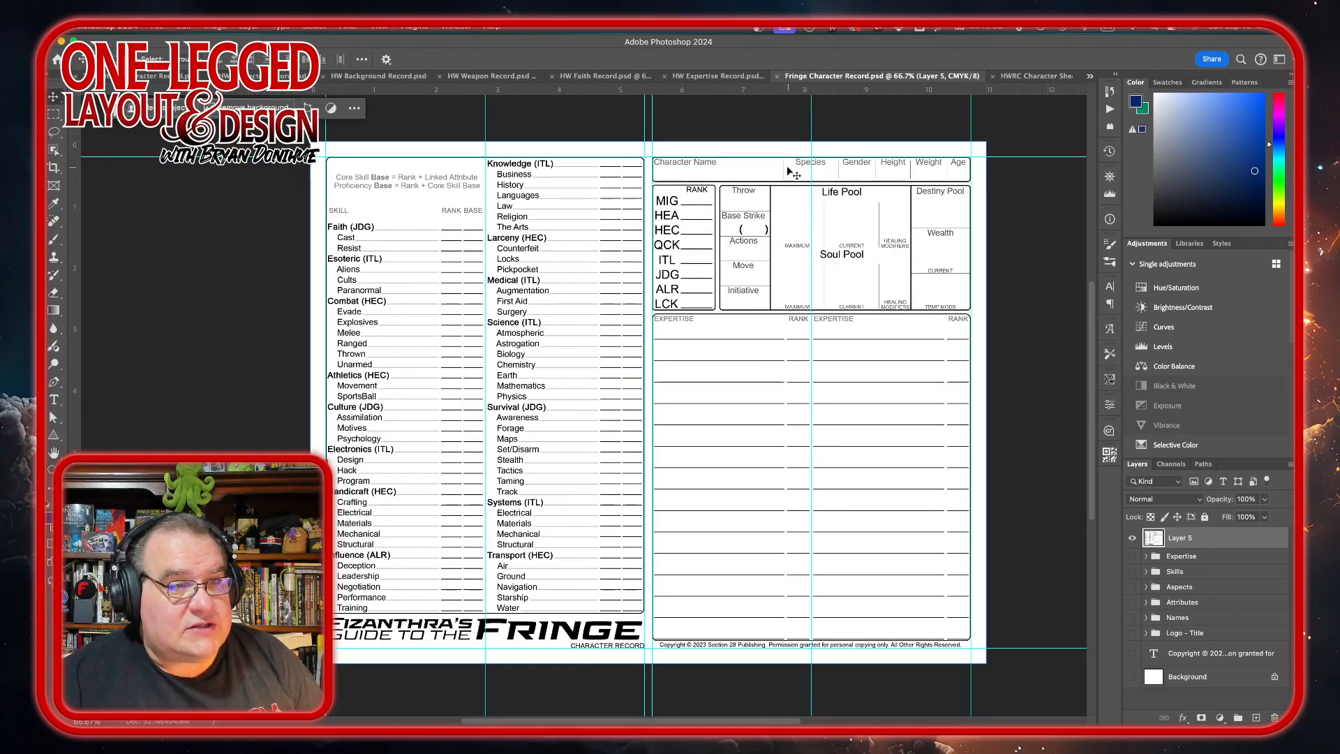
pyautogui.click(252, 75)
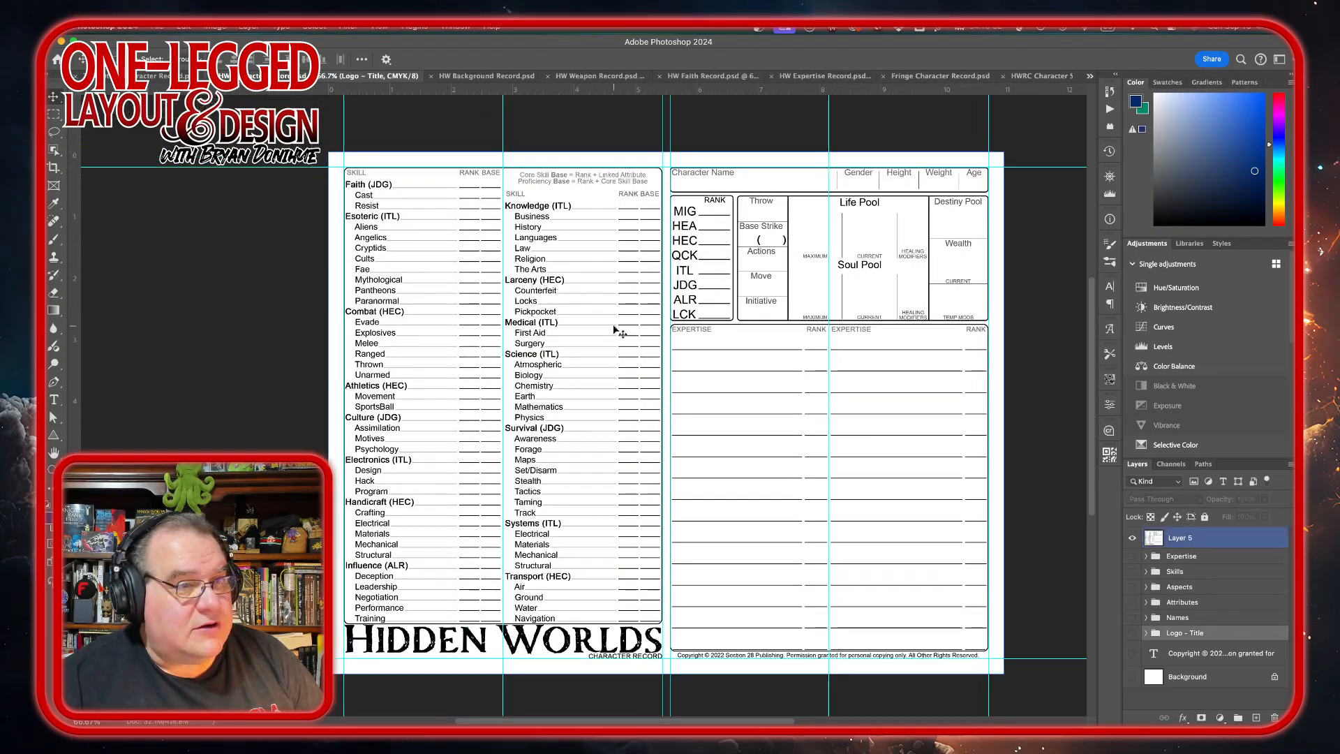
pyautogui.click(815, 185)
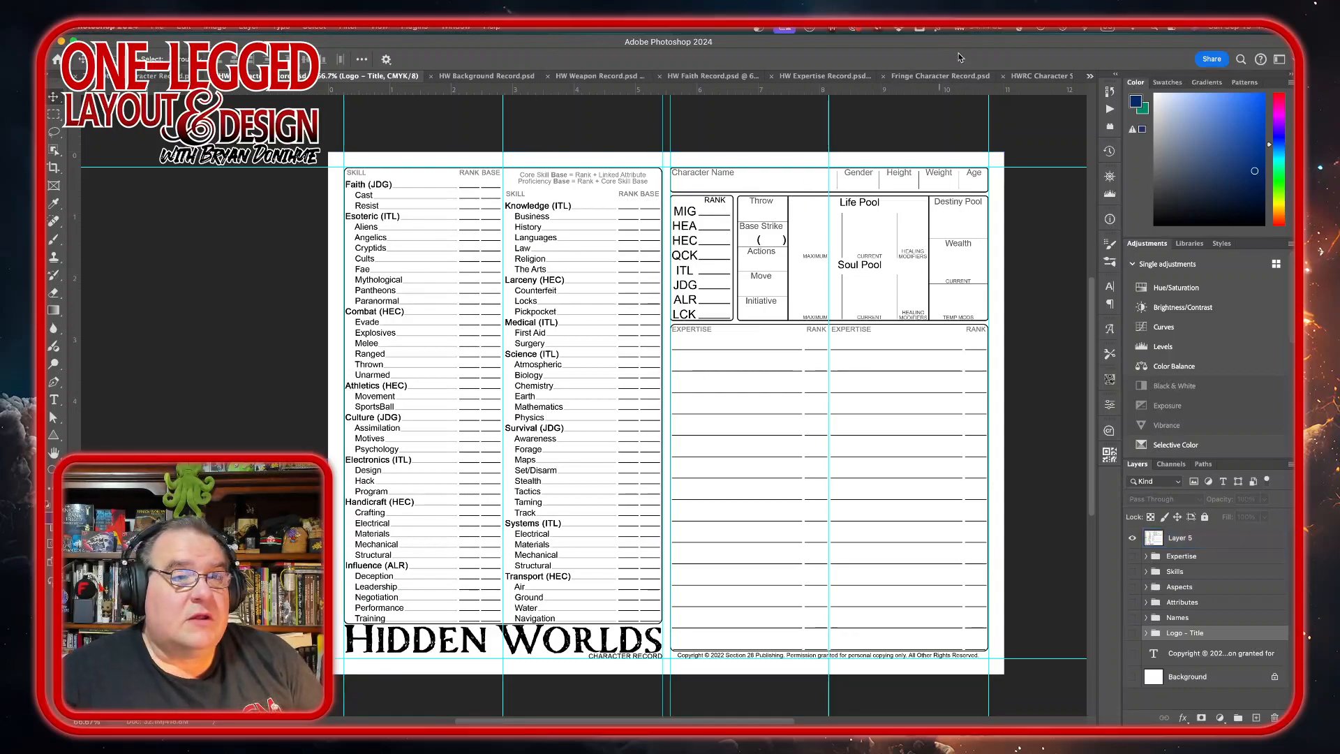
pyautogui.click(941, 75)
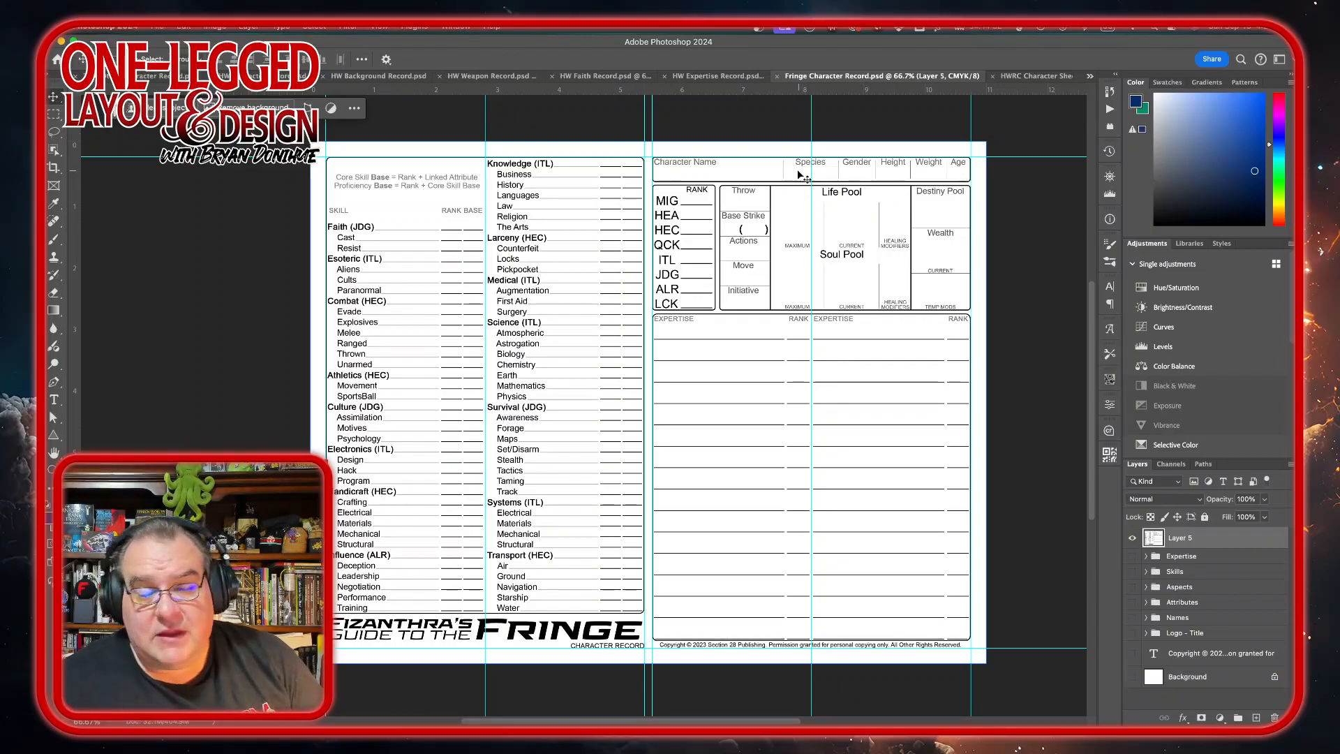
pyautogui.click(1132, 537)
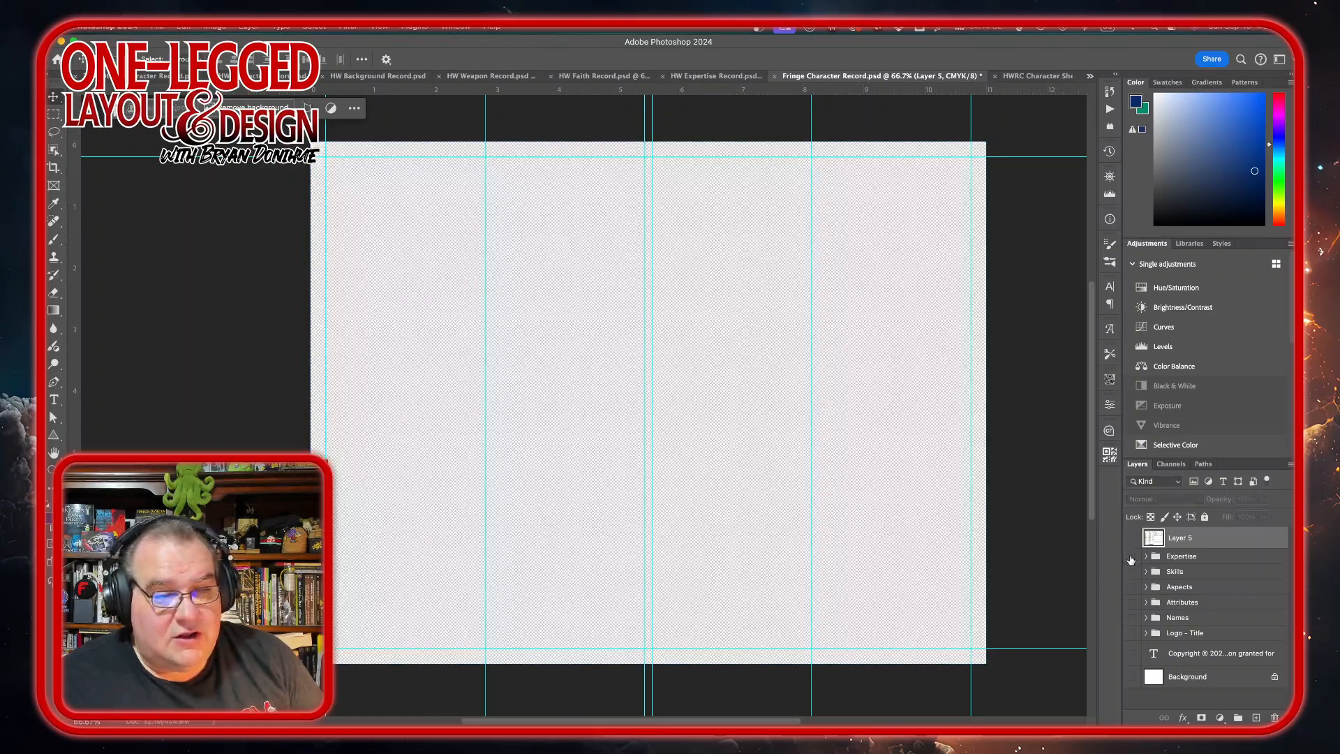
pyautogui.moveTo(1132, 676); pyautogui.dragTo(1132, 556)
# Examine the Fringe record's layer structure, checking the Logo - Title and Names groups and the text and line layers inside the Skills group
pyautogui.click(1203, 570)
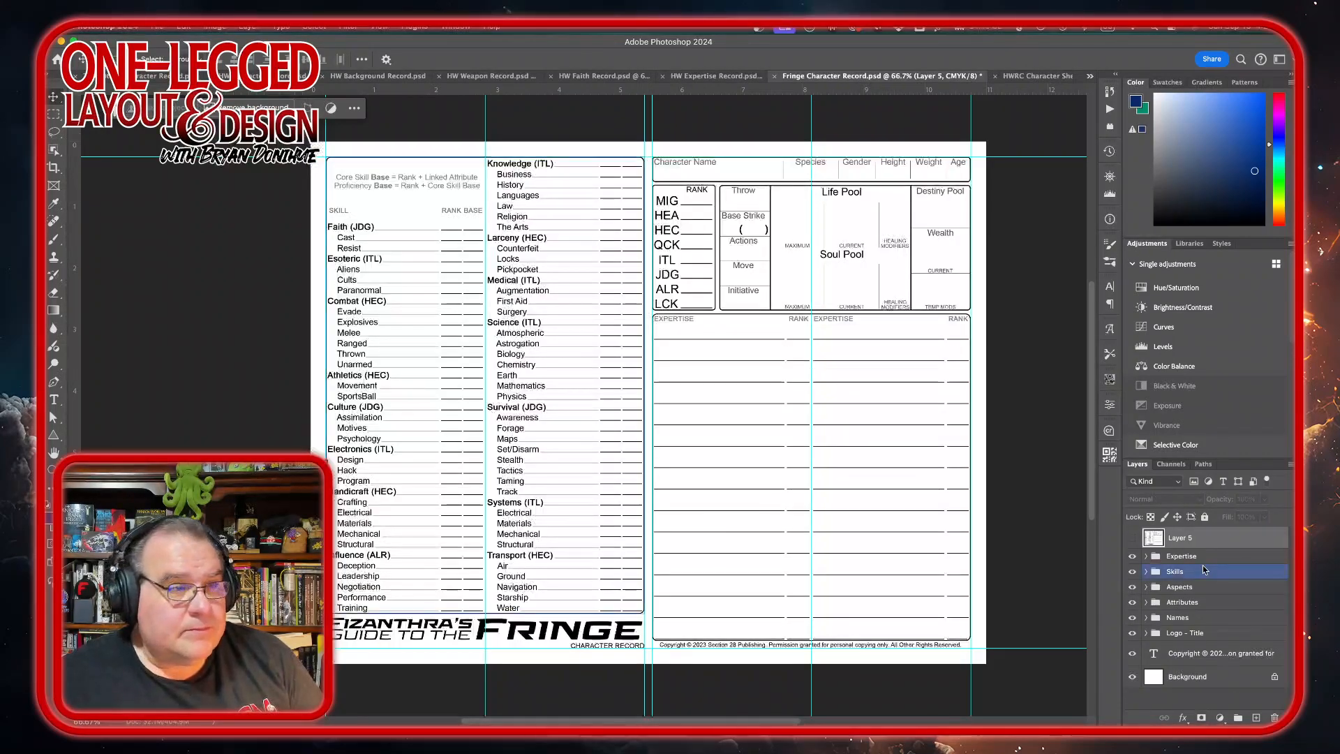
pyautogui.click(1159, 633)
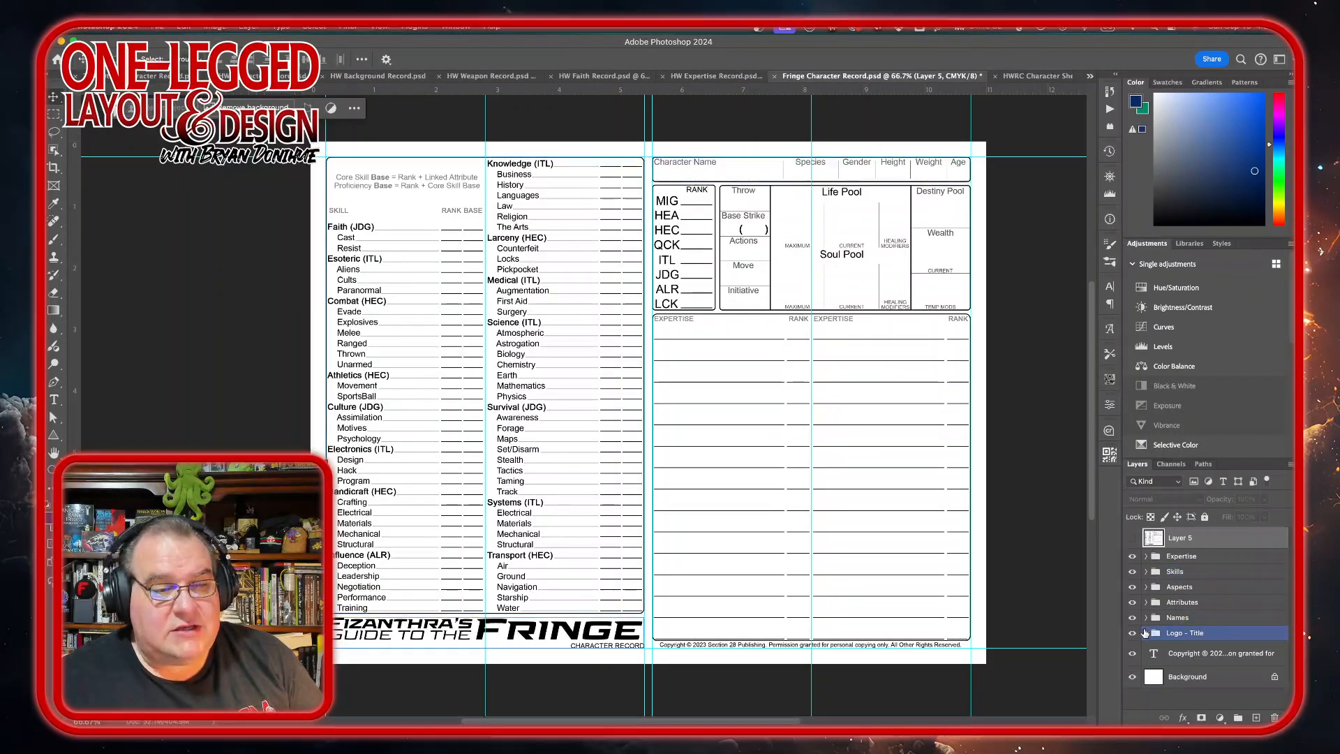
pyautogui.click(1145, 633)
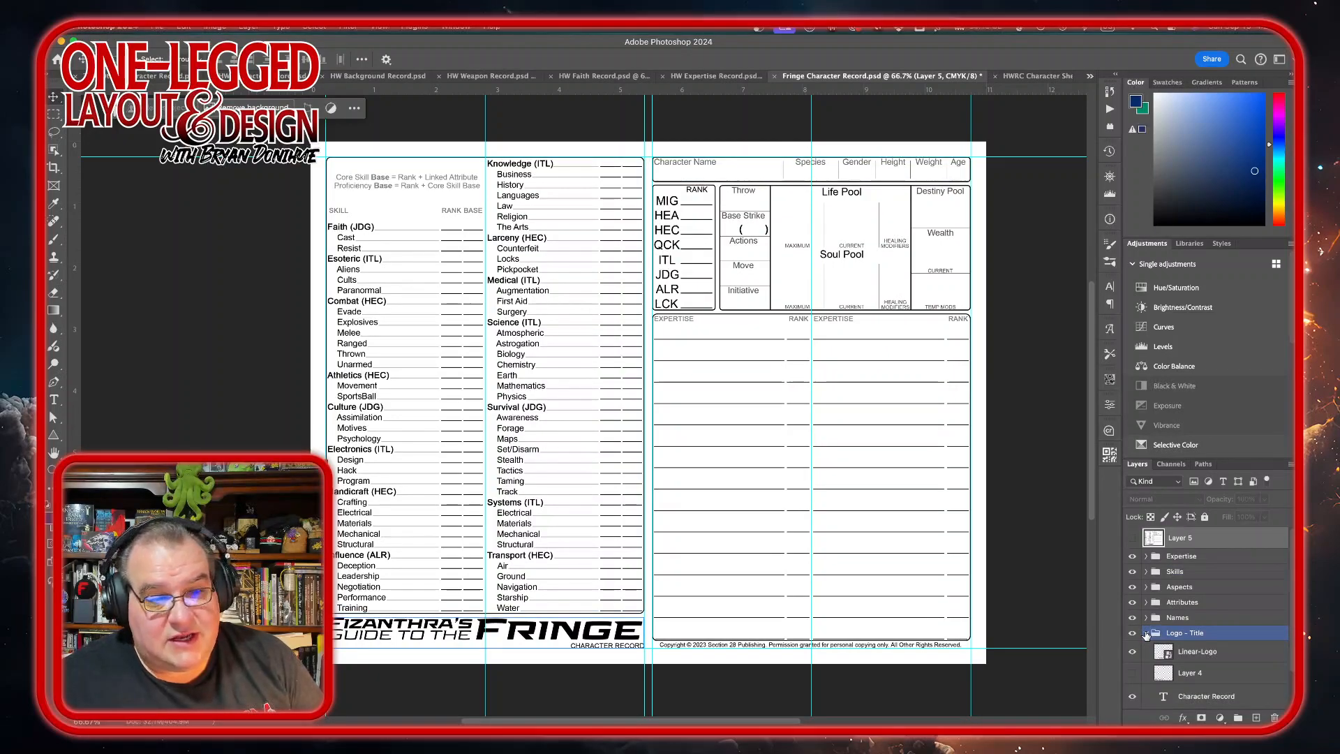
pyautogui.click(1146, 633)
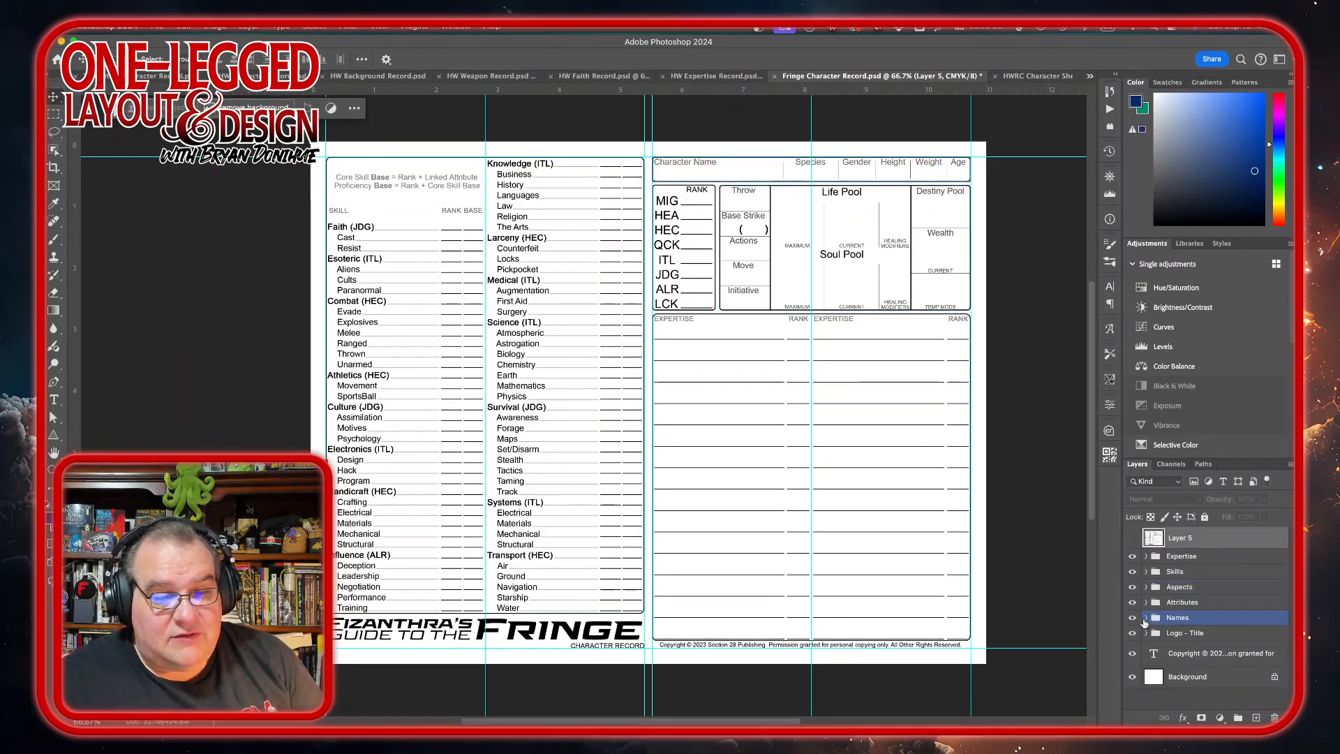
pyautogui.click(1146, 620)
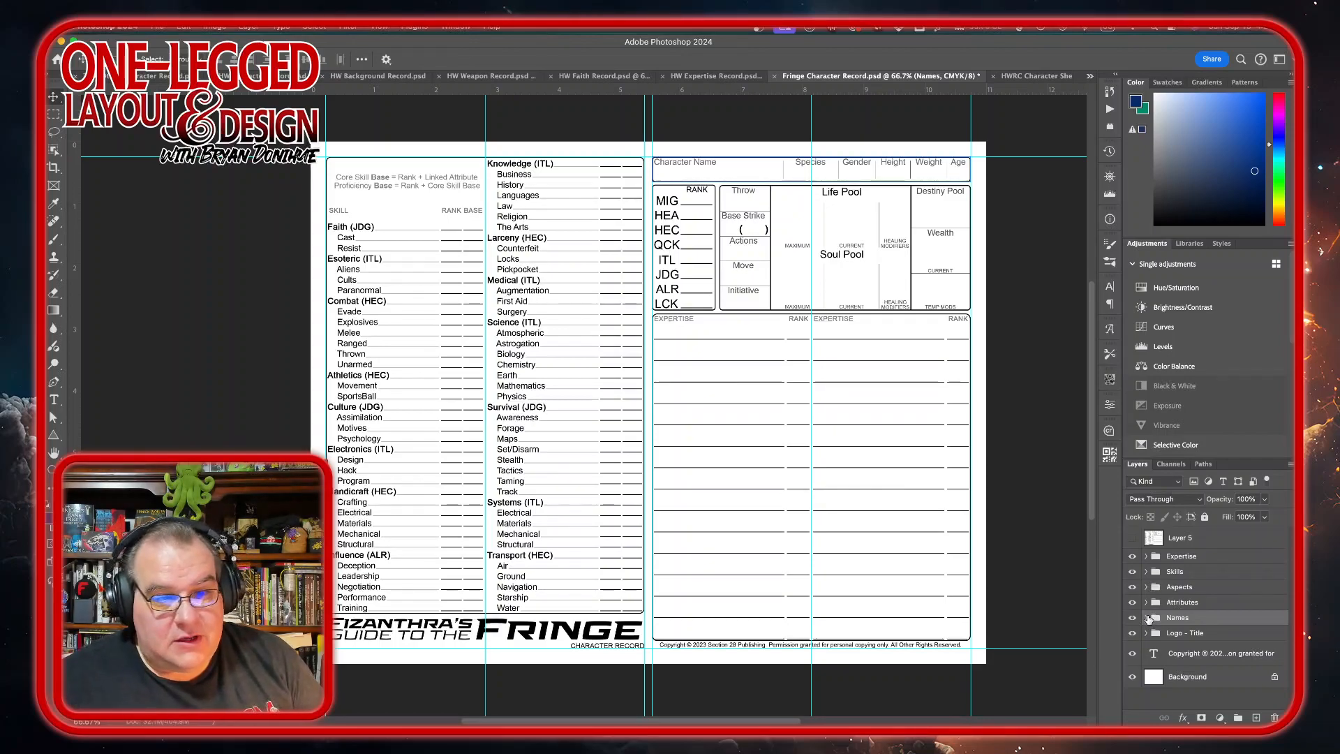
pyautogui.click(1148, 585)
pyautogui.click(1146, 571)
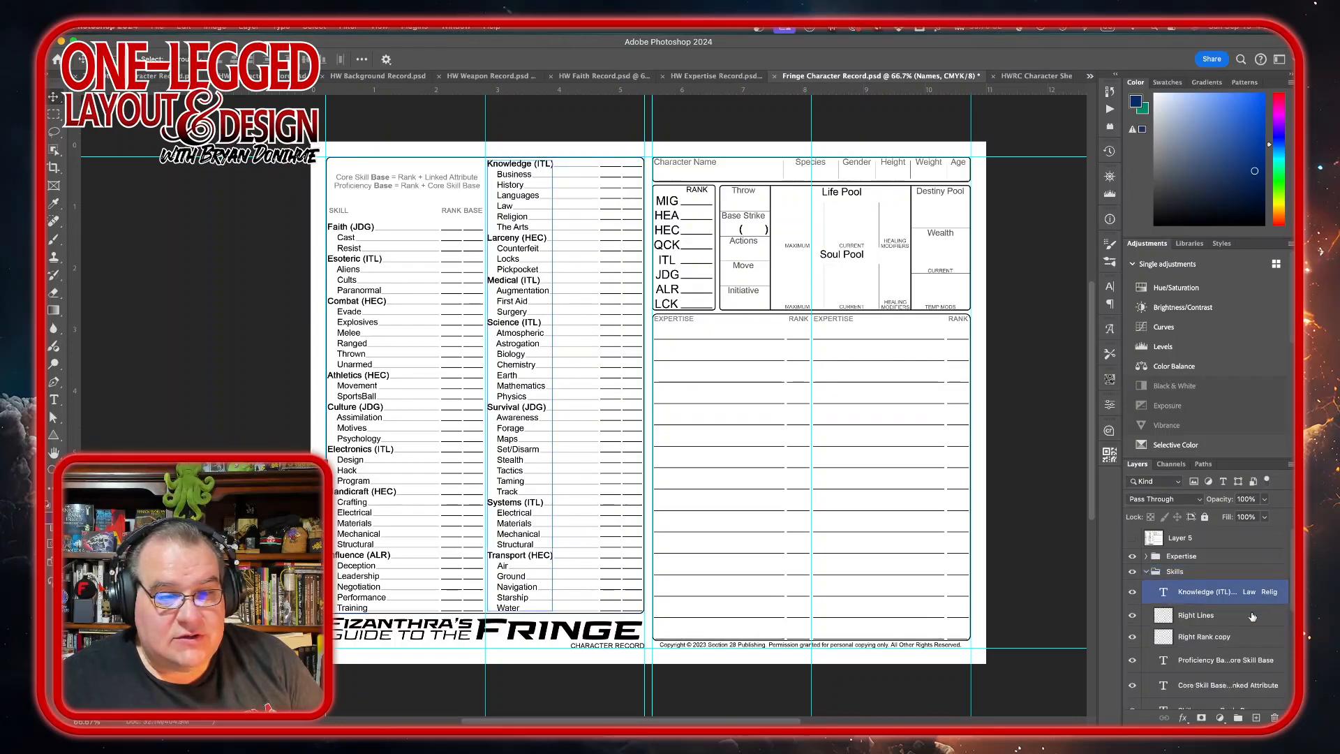
pyautogui.click(1241, 668)
pyautogui.click(1229, 684)
pyautogui.click(1214, 592)
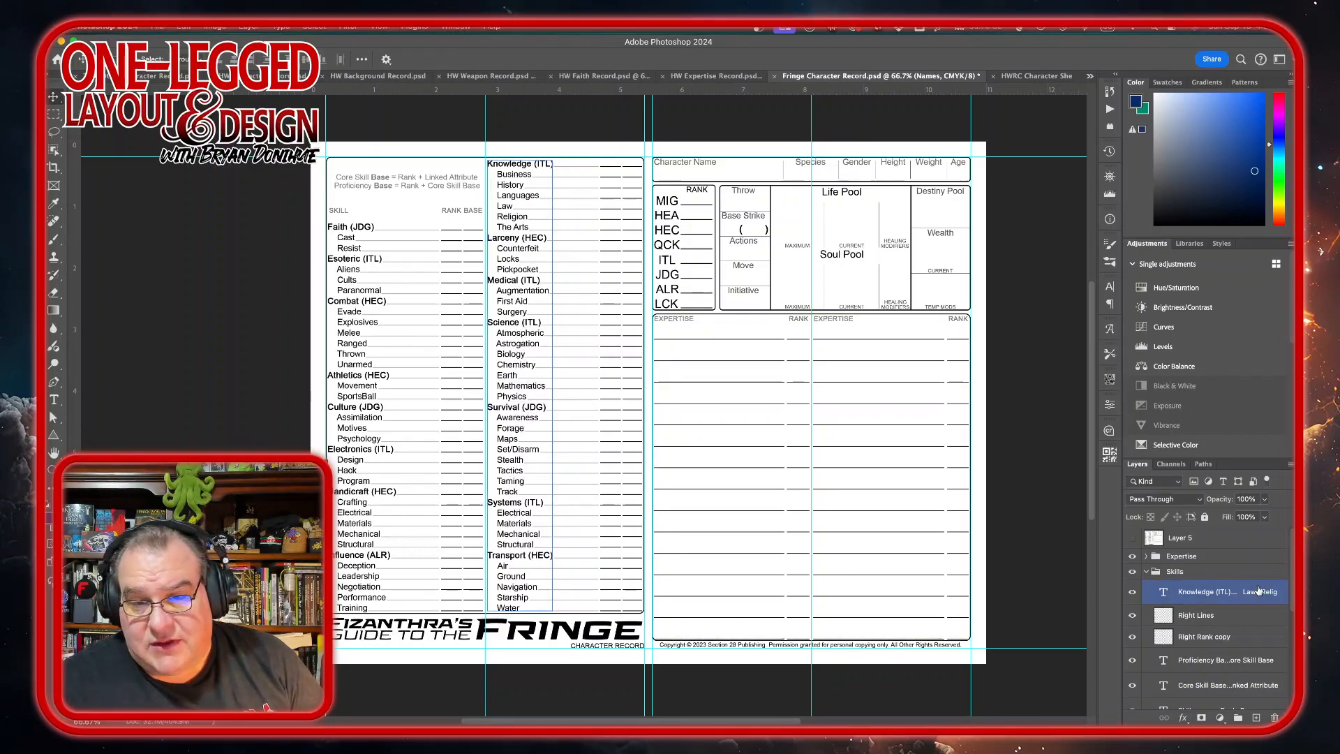
# Copy the Fringe record's Names group into HWRC Character Sheet - Front and align it with the upper-left margin guides
pyautogui.click(1146, 571)
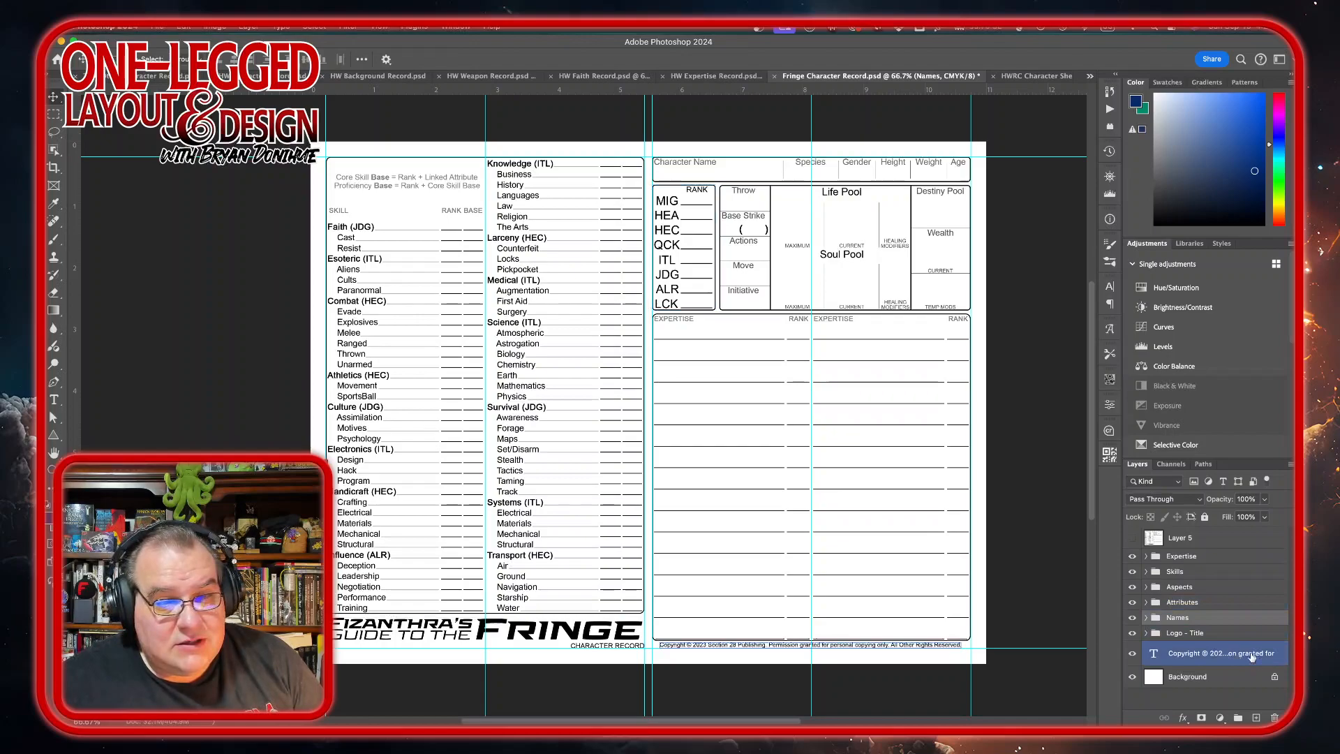
pyautogui.click(1146, 617)
pyautogui.scroll(-5, 1230, 645)
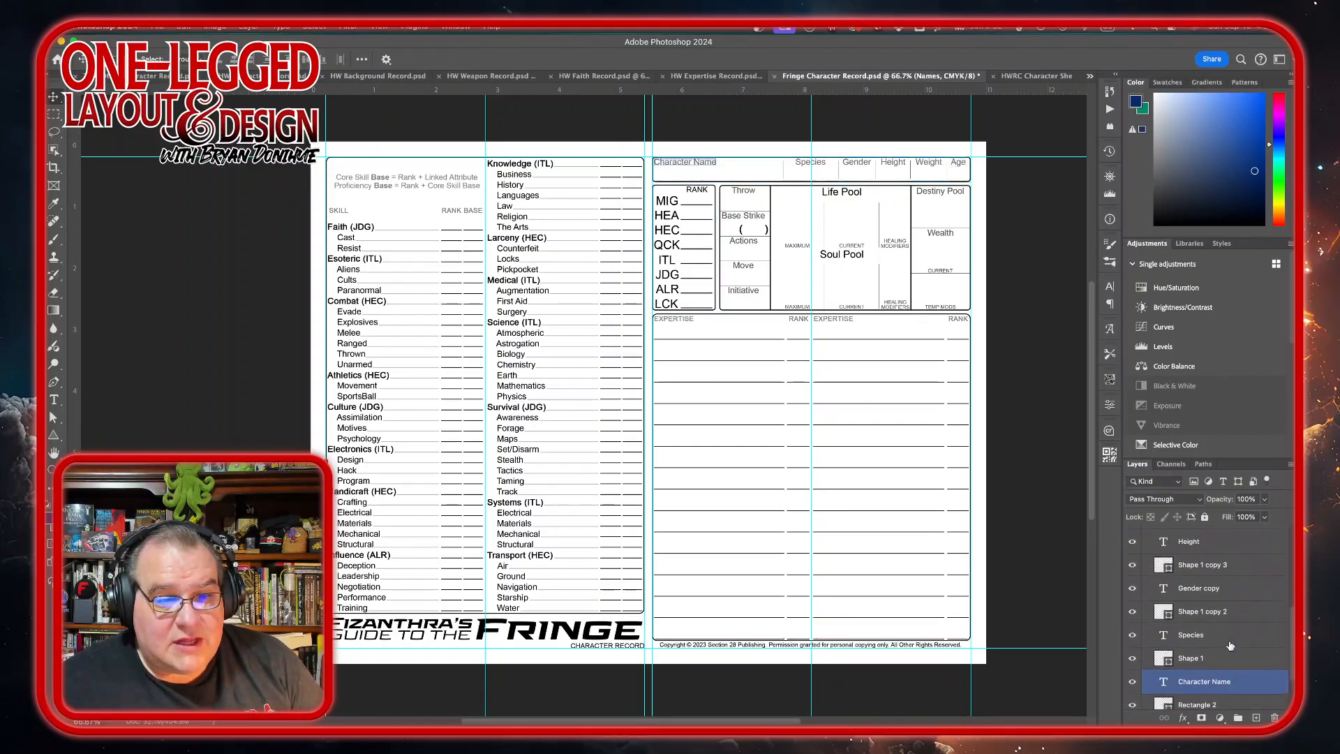
pyautogui.scroll(5, 1230, 646)
pyautogui.click(1146, 618)
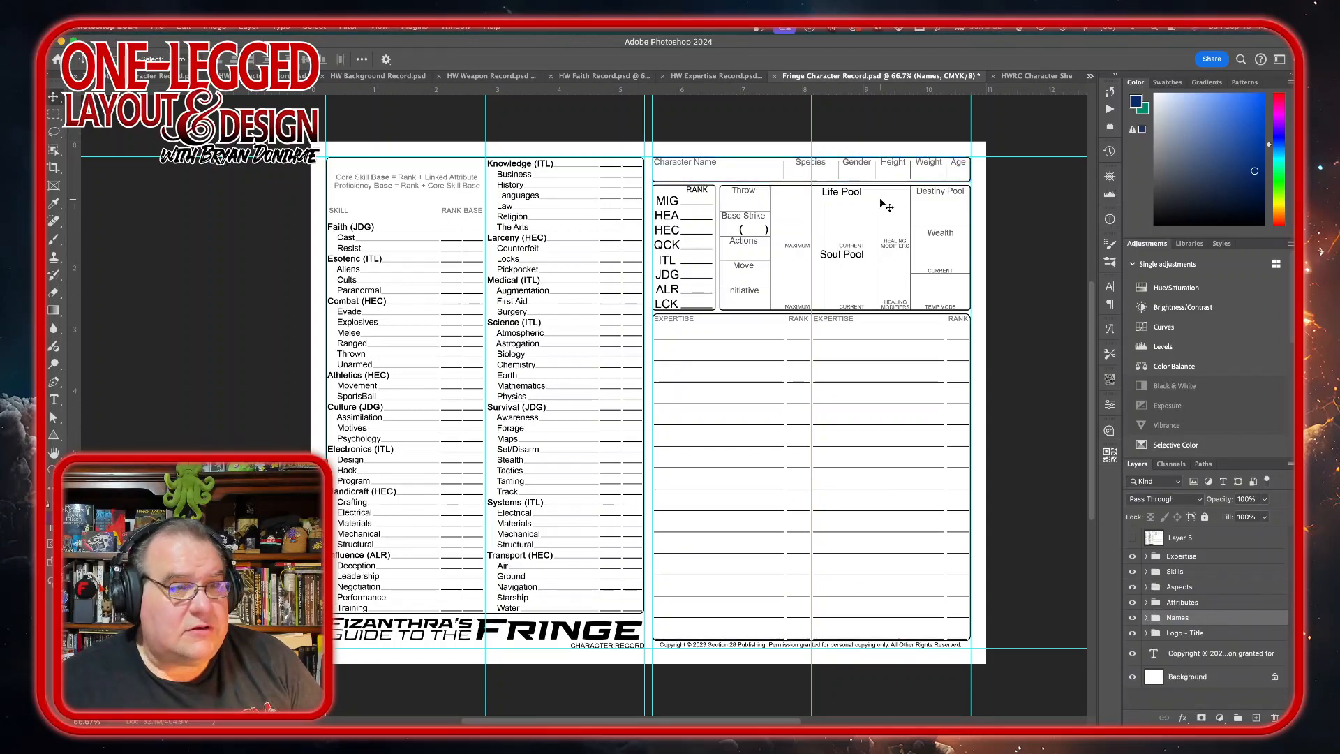
pyautogui.moveTo(745, 170); pyautogui.dragTo(574, 286)
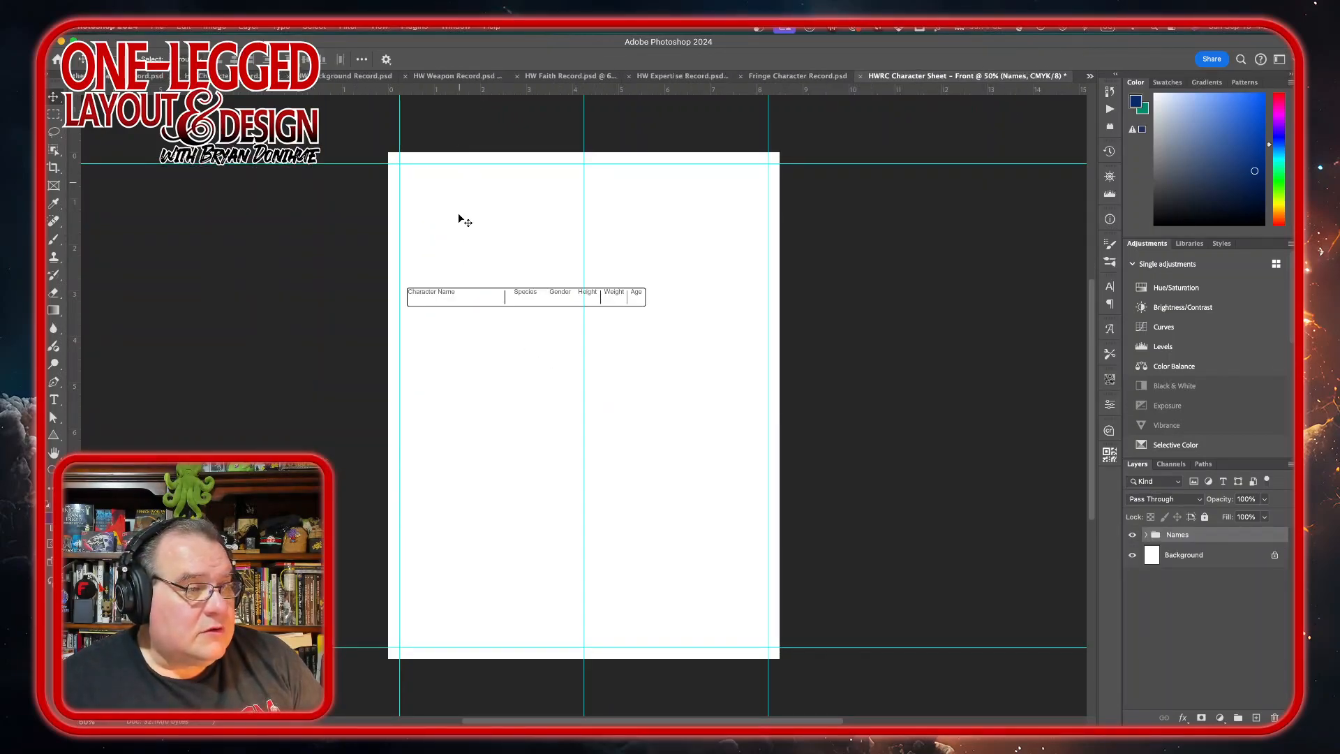
pyautogui.moveTo(480, 302); pyautogui.dragTo(472, 178)
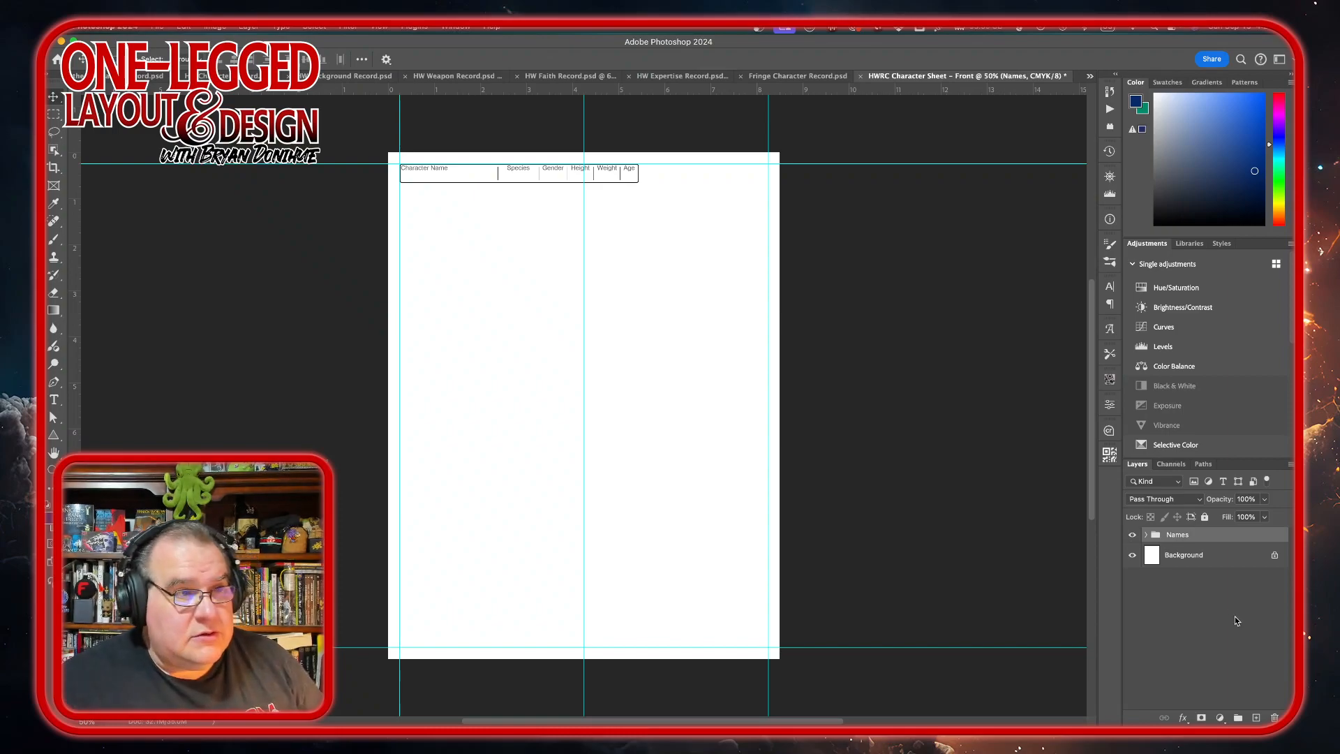
# Try scaling the Names group proportionally to about 77% so it ends at the vertical centre guide
pyautogui.press('super+t')
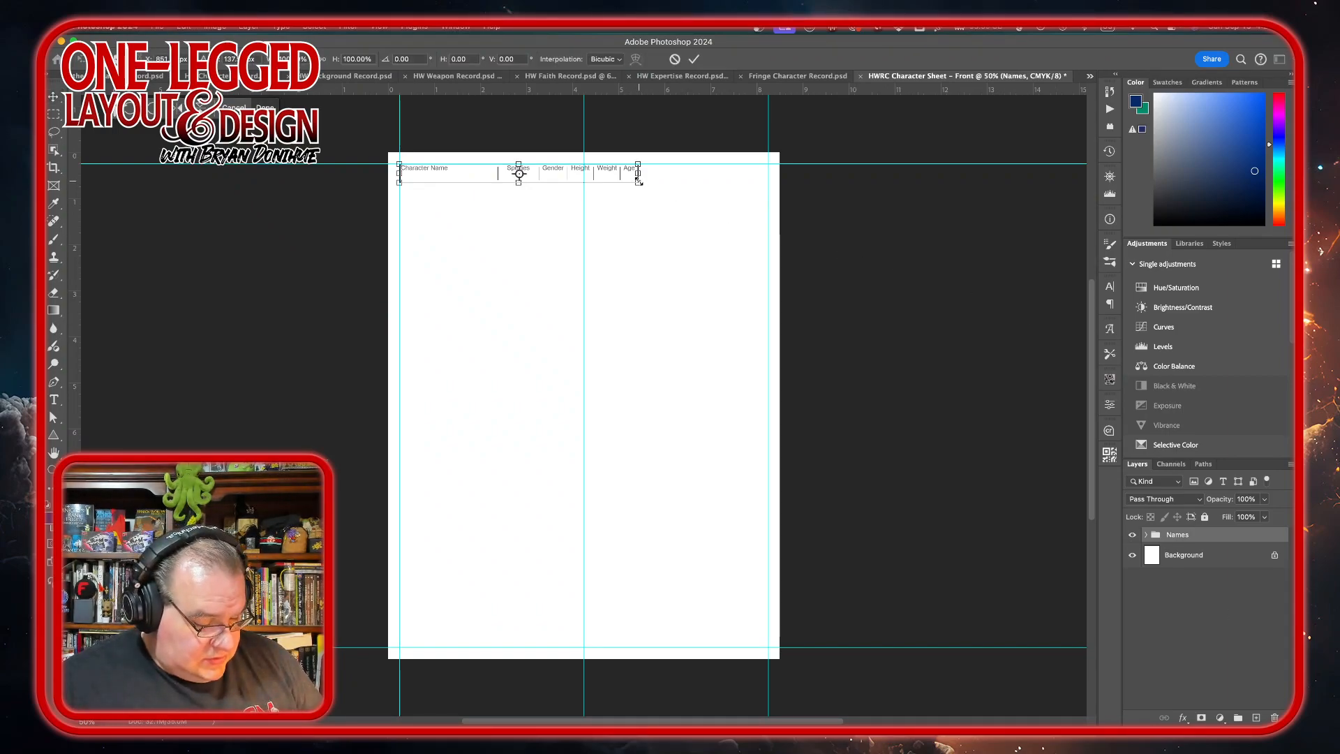
pyautogui.moveTo(638, 181); pyautogui.dragTo(585, 170)
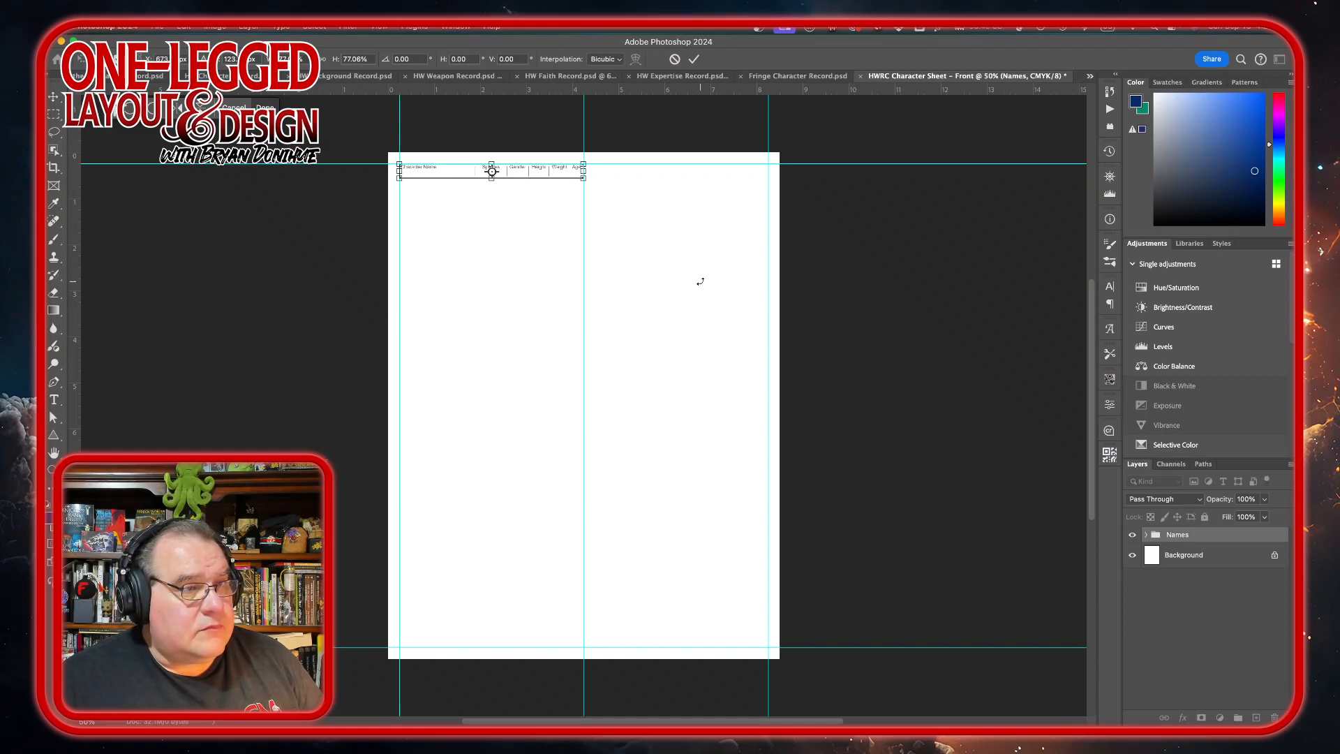
pyautogui.click(695, 62)
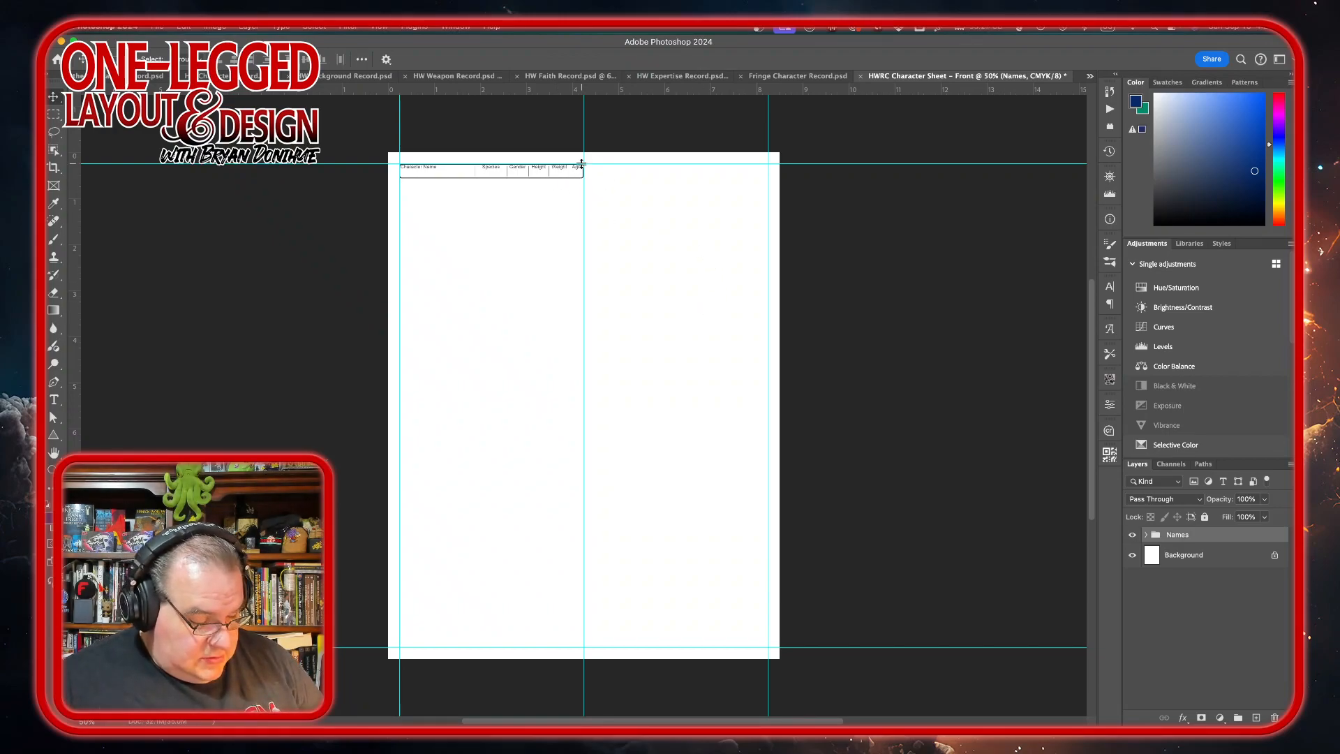
pyautogui.moveTo(582, 165); pyautogui.dragTo(638, 165)
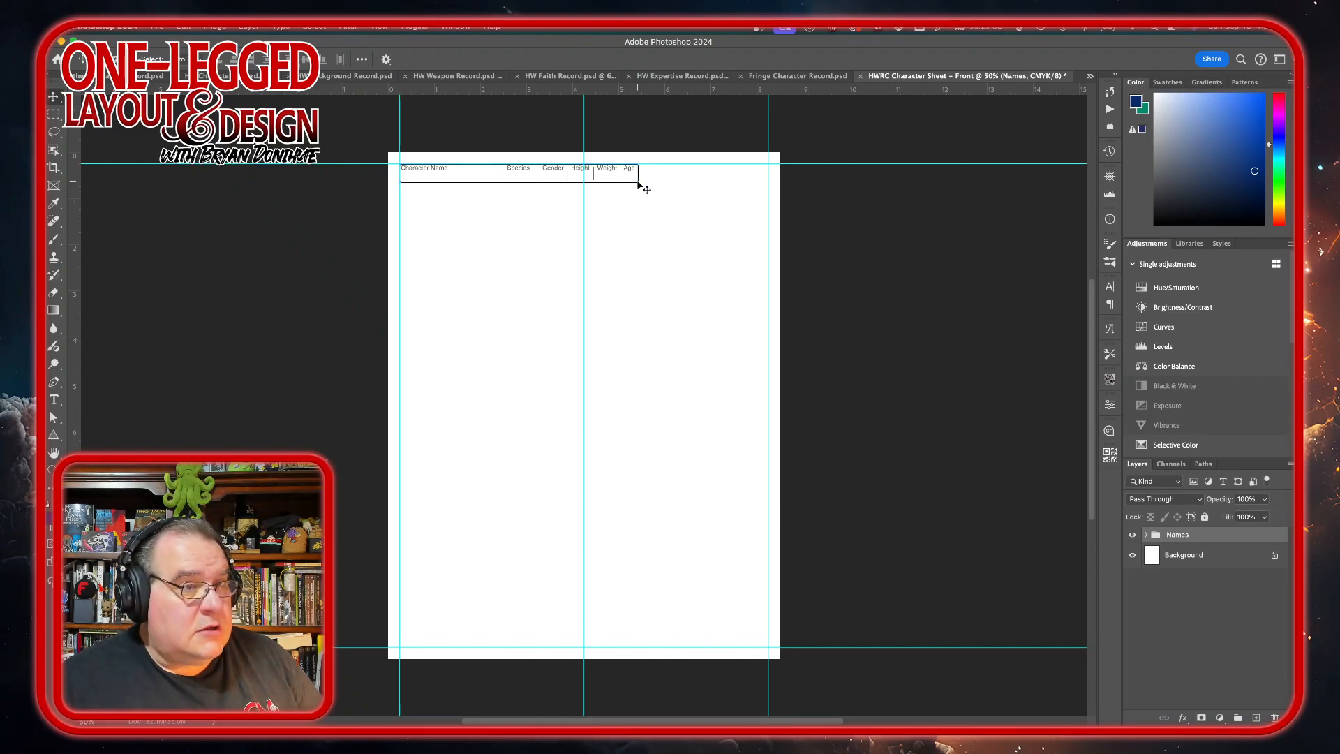
# Scale the Names group down slightly from its upper-left corner so it ends a little past the vertical centre guide
pyautogui.press('super+t')
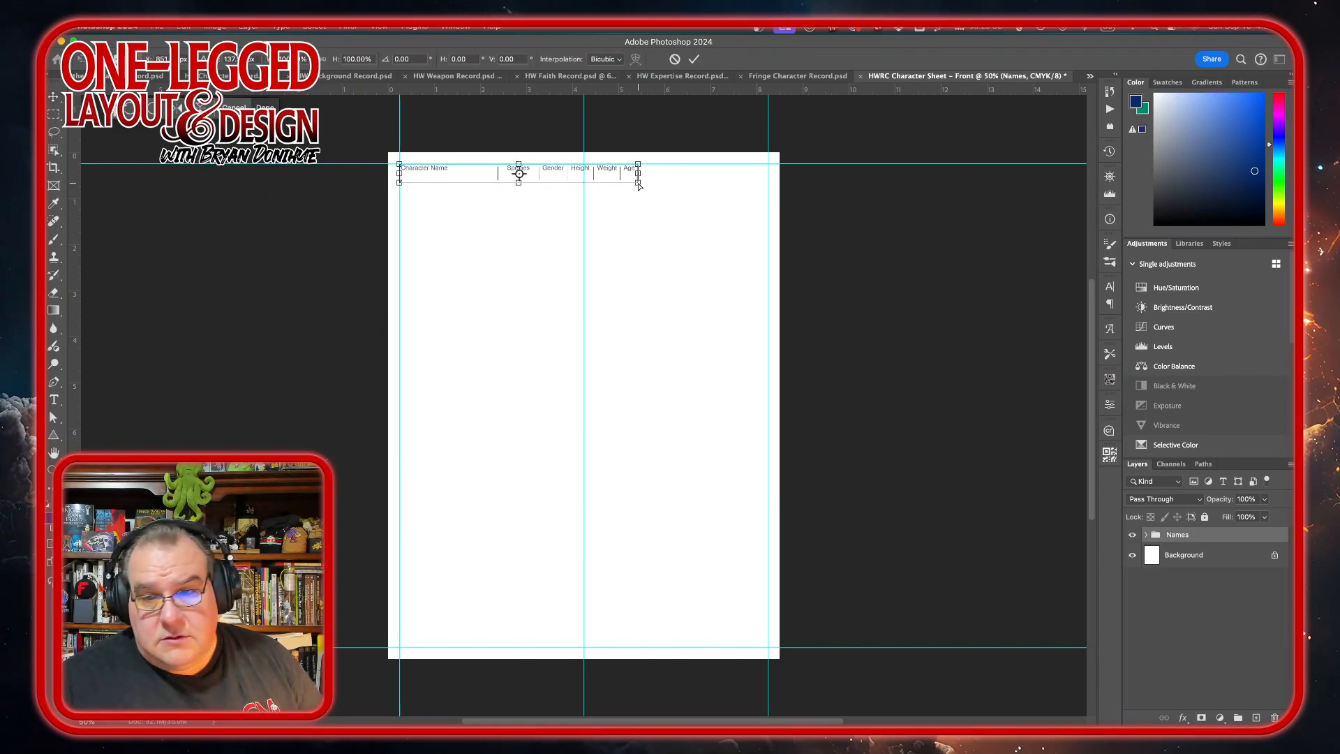
pyautogui.moveTo(639, 185); pyautogui.dragTo(626, 182)
pyautogui.press('super+z')
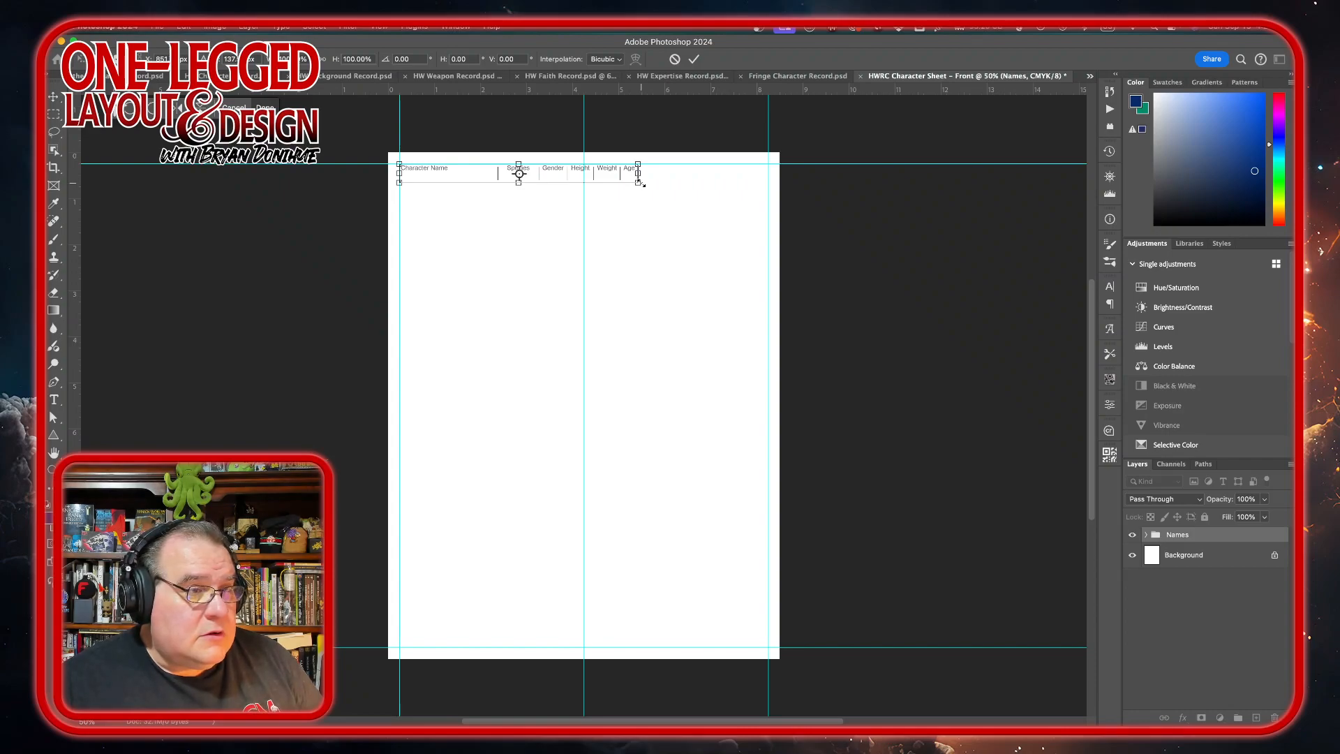
pyautogui.moveTo(638, 182); pyautogui.dragTo(620, 180)
pyautogui.click(693, 59)
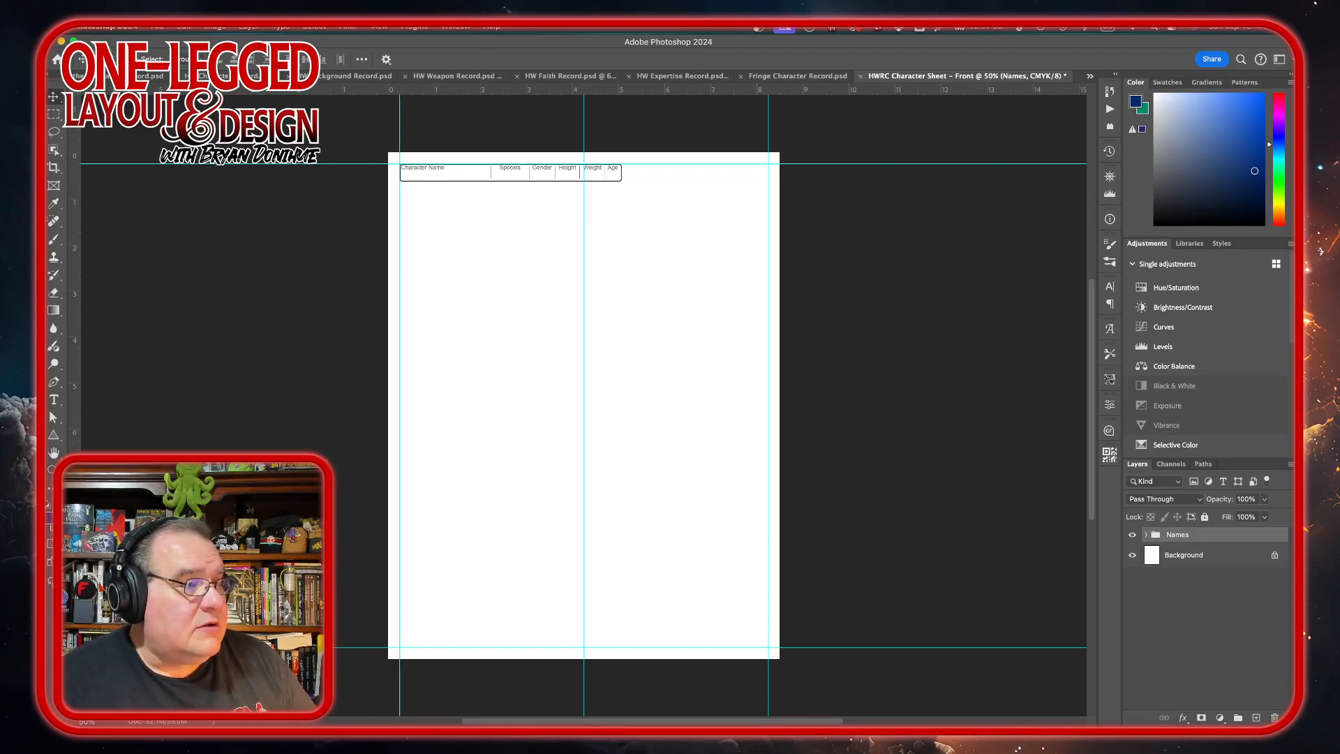
# In the HW character record, hide Layer 5 and show the background, copyright text and all layer groups
pyautogui.click(223, 74)
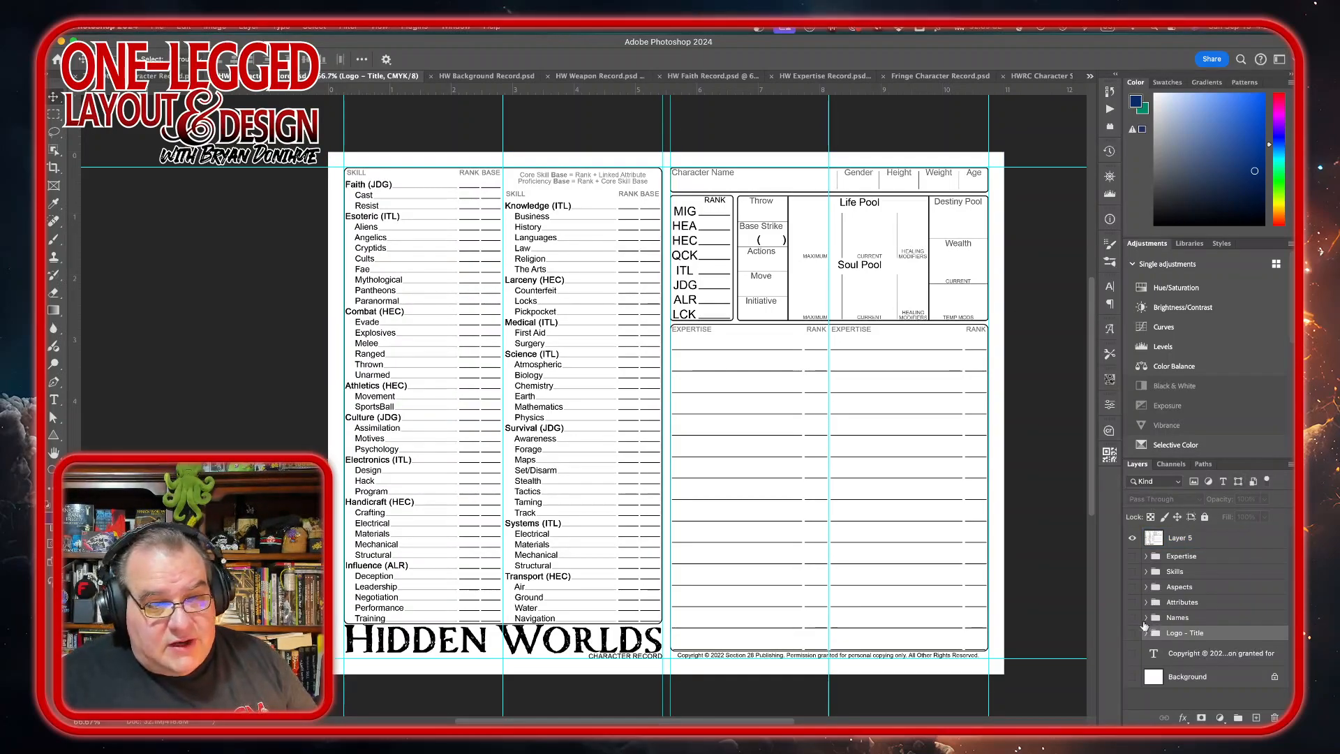
pyautogui.click(1132, 537)
pyautogui.moveTo(1132, 558); pyautogui.dragTo(1132, 677)
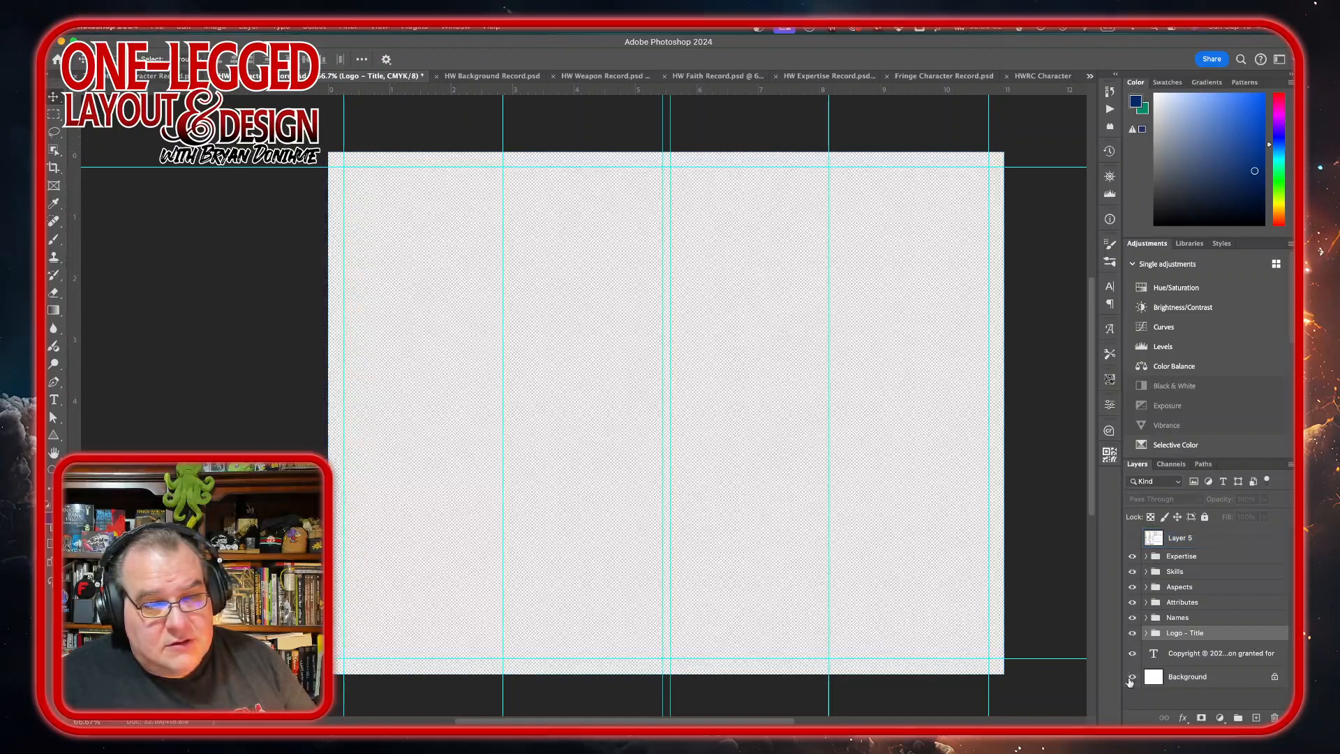
# Copy the HW record's Aspects and Attributes groups together into the HWRC Character Sheet - Front document
pyautogui.click(1208, 605)
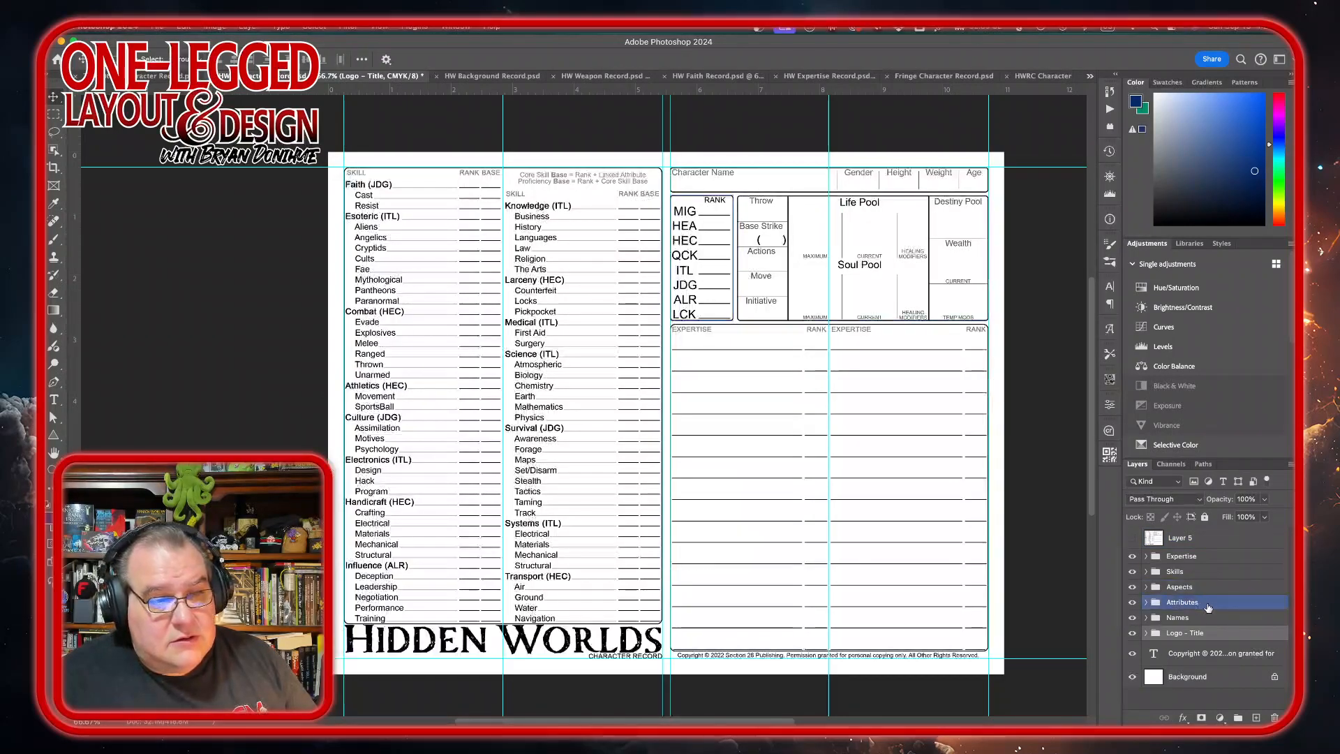
pyautogui.click(1222, 557)
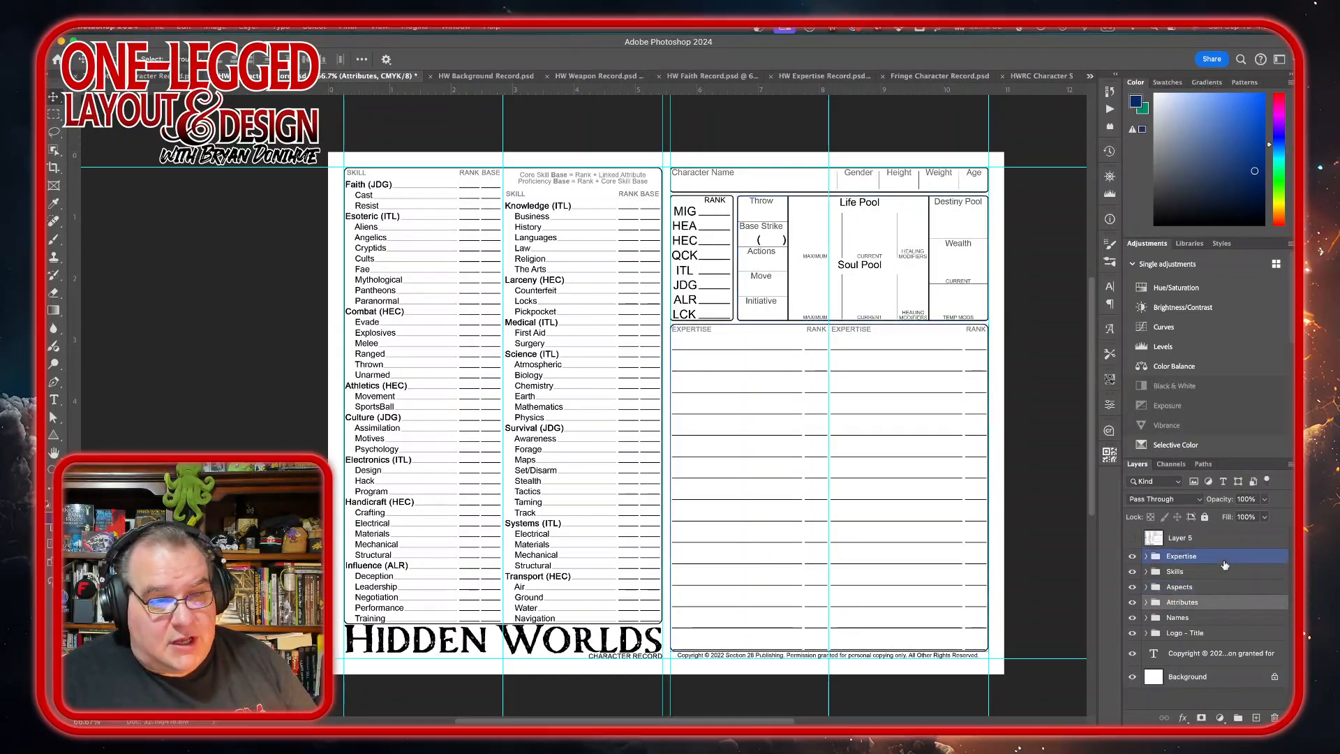
pyautogui.click(1221, 571)
pyautogui.click(1215, 588)
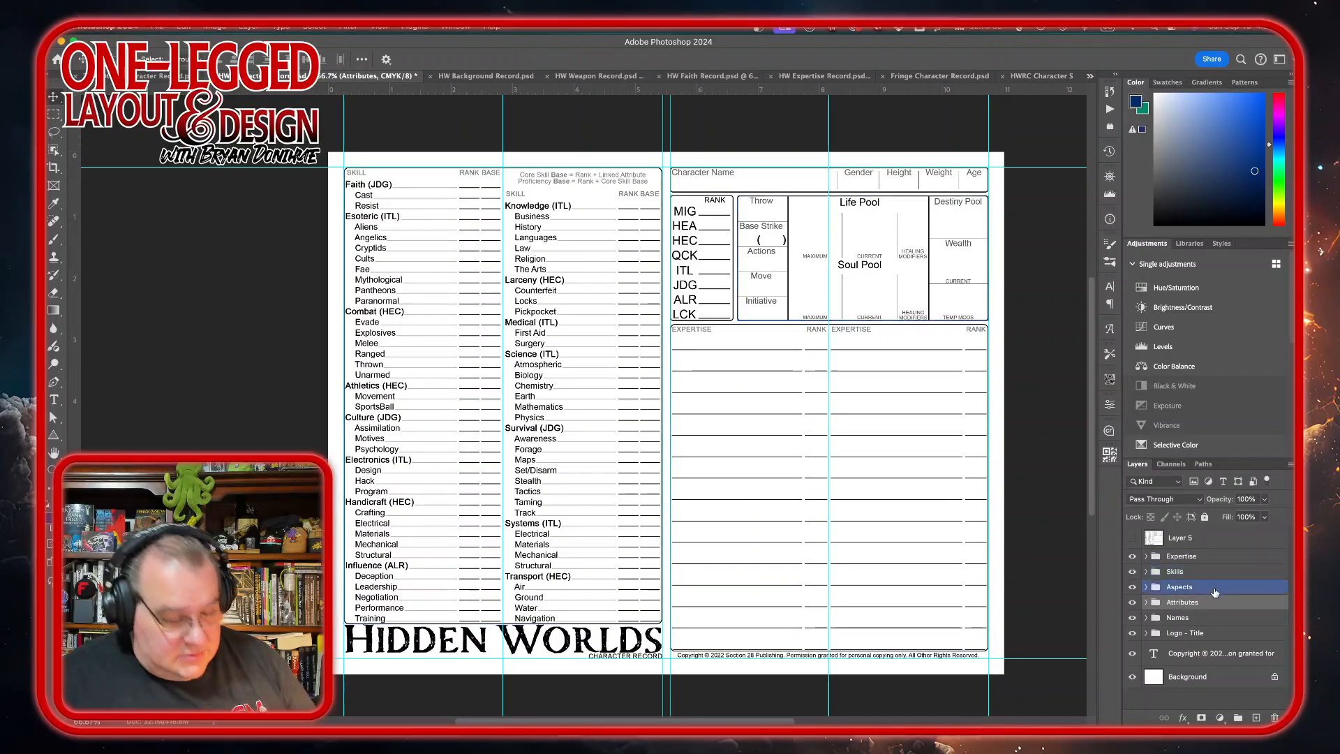
pyautogui.keyDown('shift'); pyautogui.click(1215, 602); pyautogui.keyUp('shift')
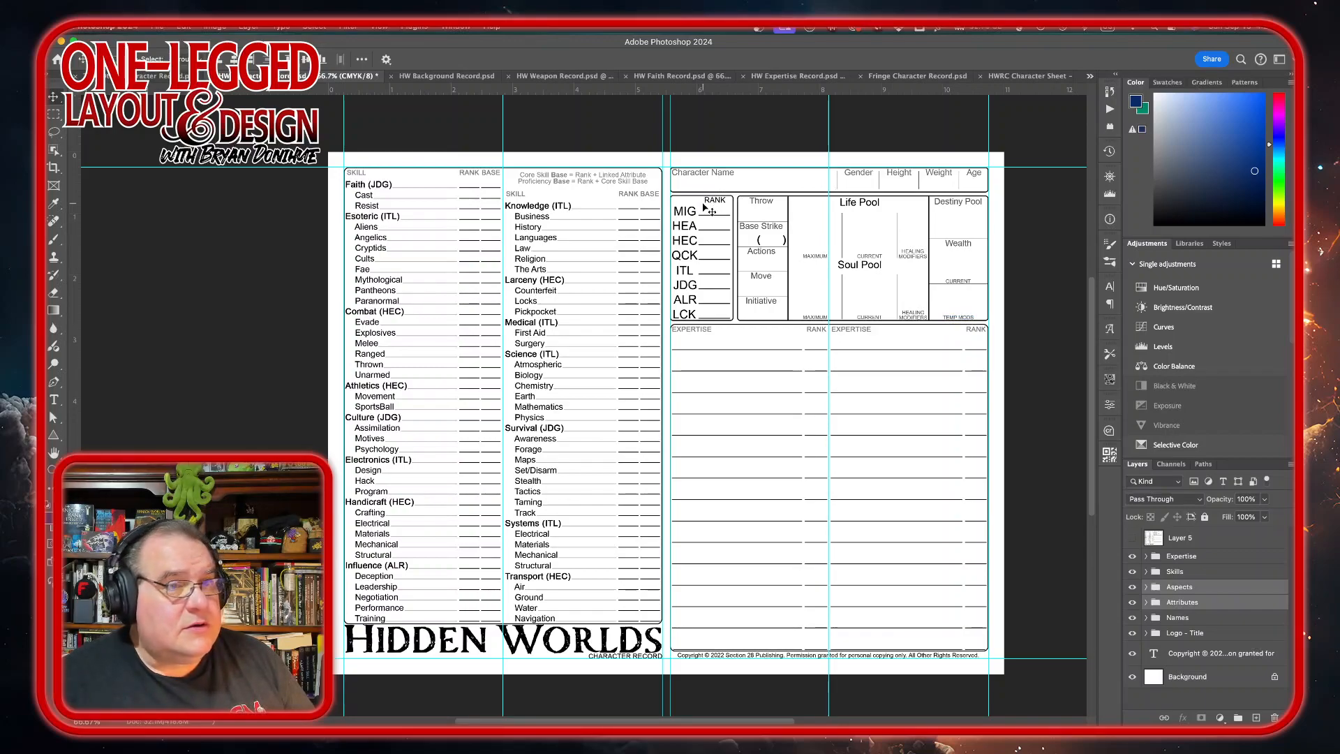
pyautogui.moveTo(869, 220); pyautogui.dragTo(543, 375)
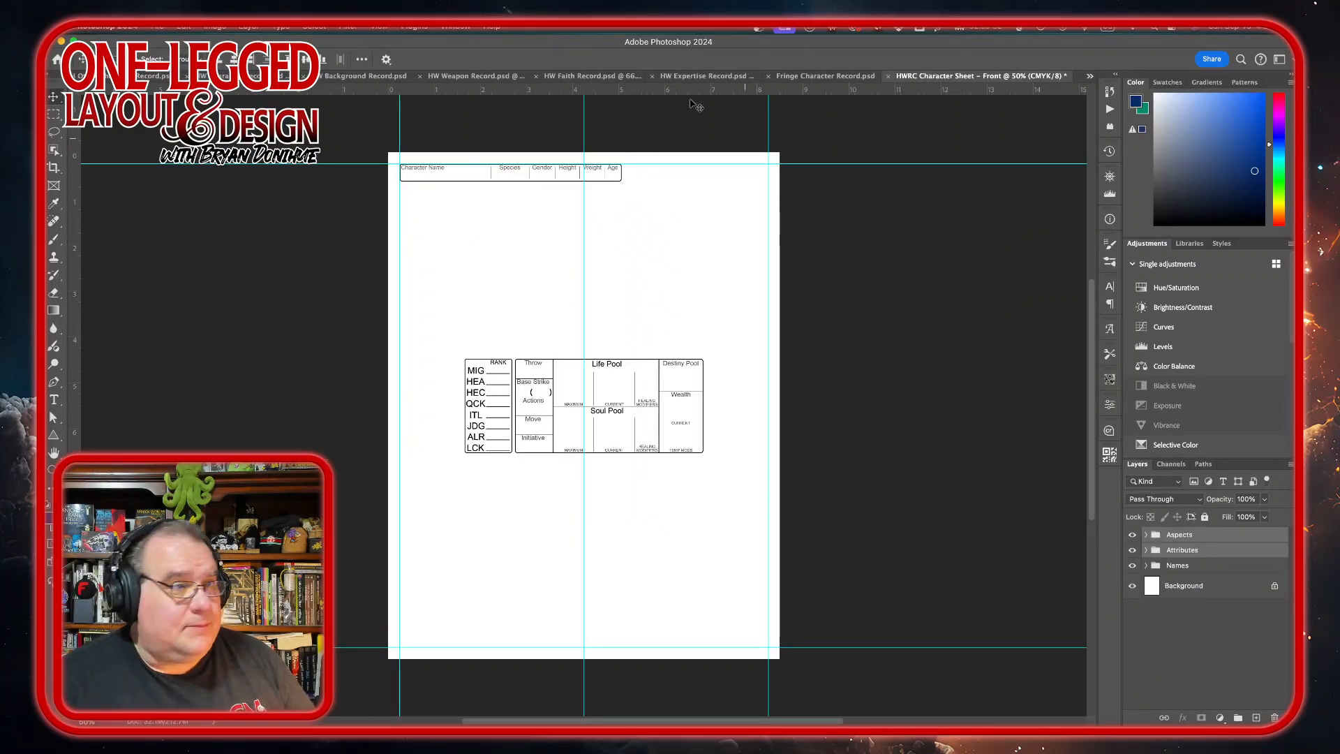
# Move the Aspects and Attributes groups together to just beneath the Character Name box on the HWRC front sheet
pyautogui.click(285, 75)
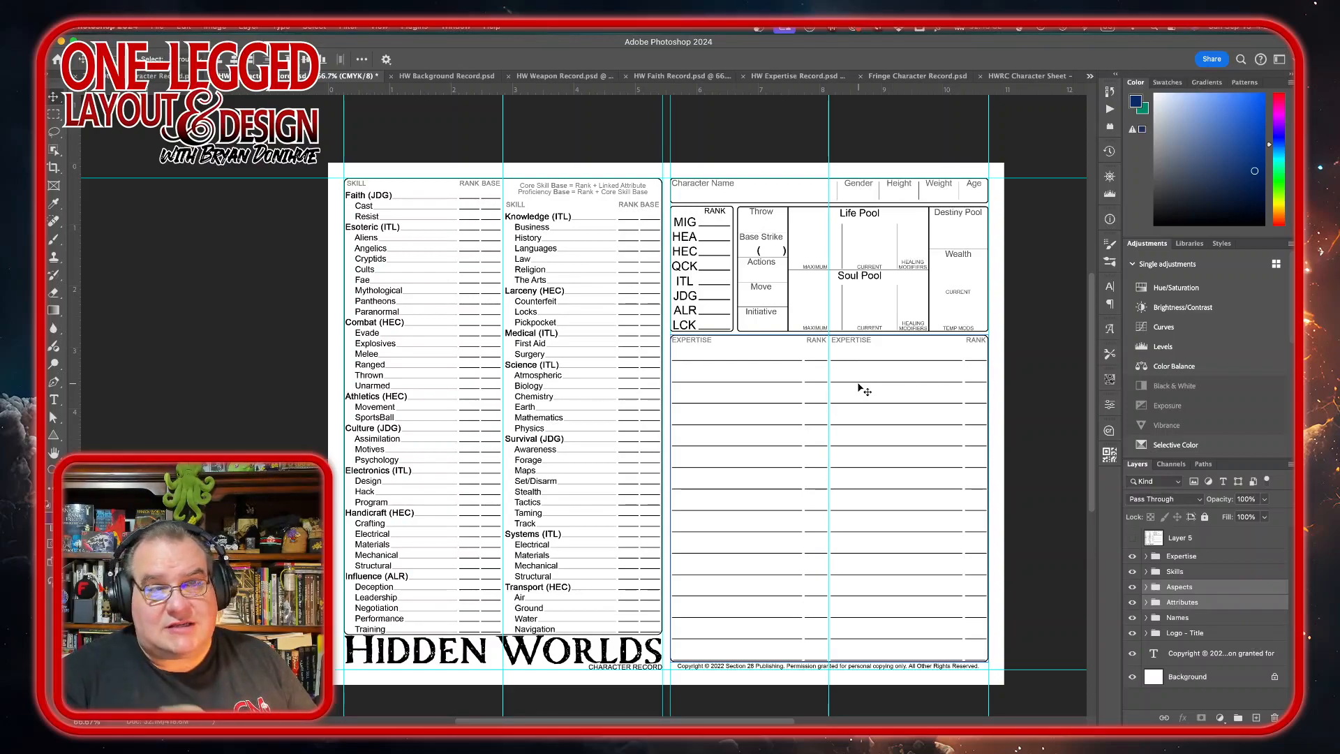
pyautogui.click(1025, 76)
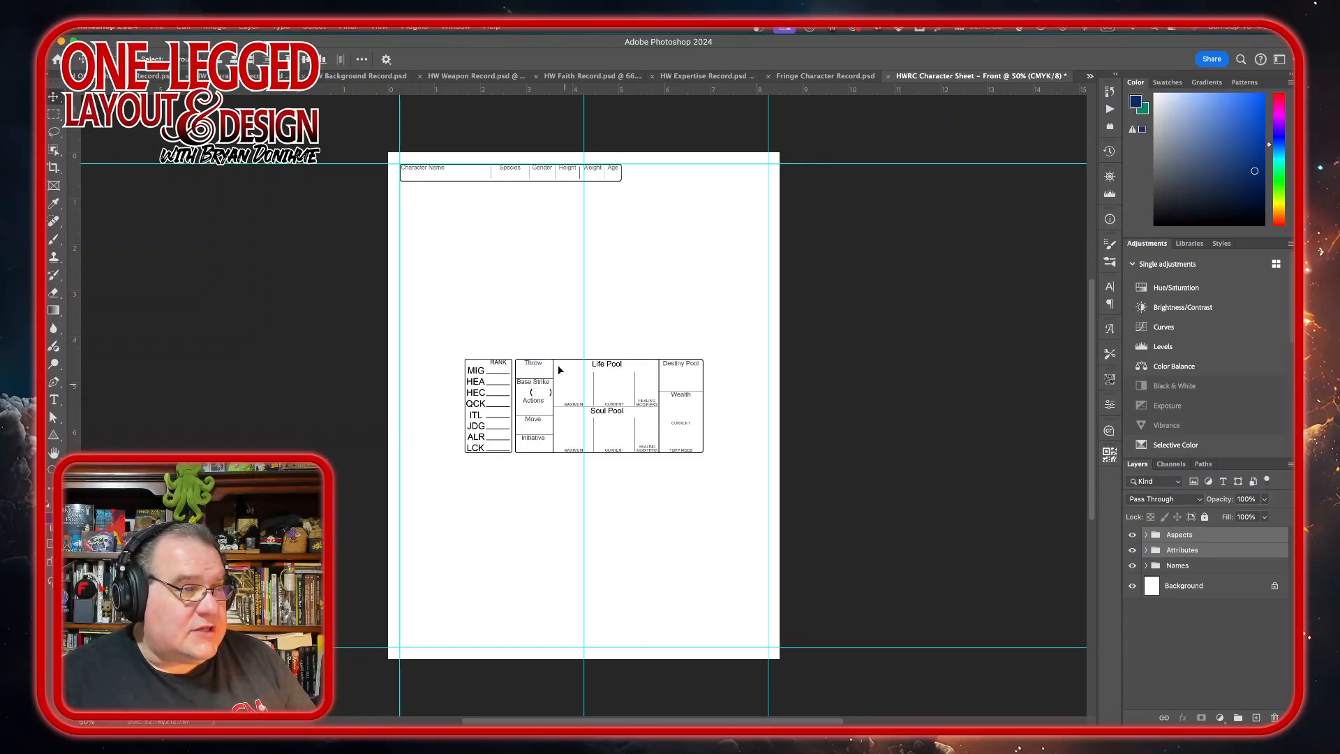
pyautogui.moveTo(558, 365); pyautogui.dragTo(506, 223)
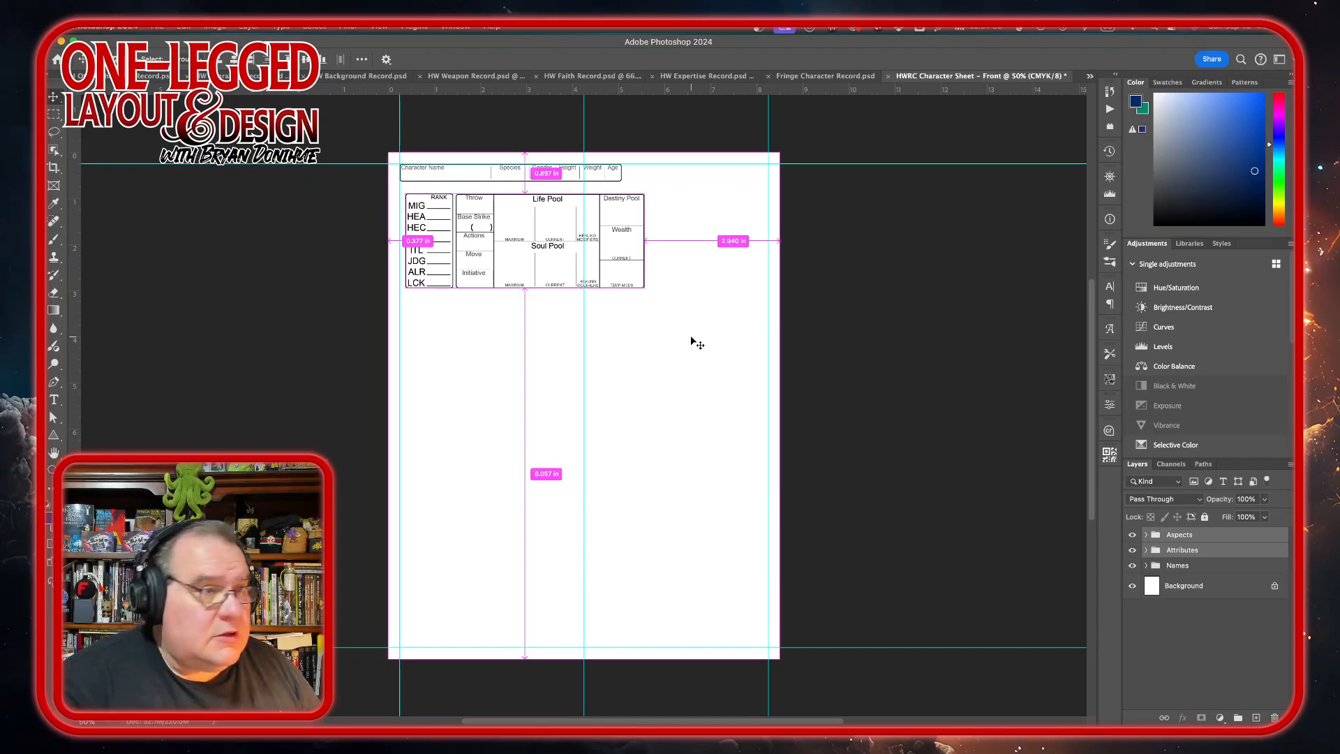
pyautogui.press('super+equal')
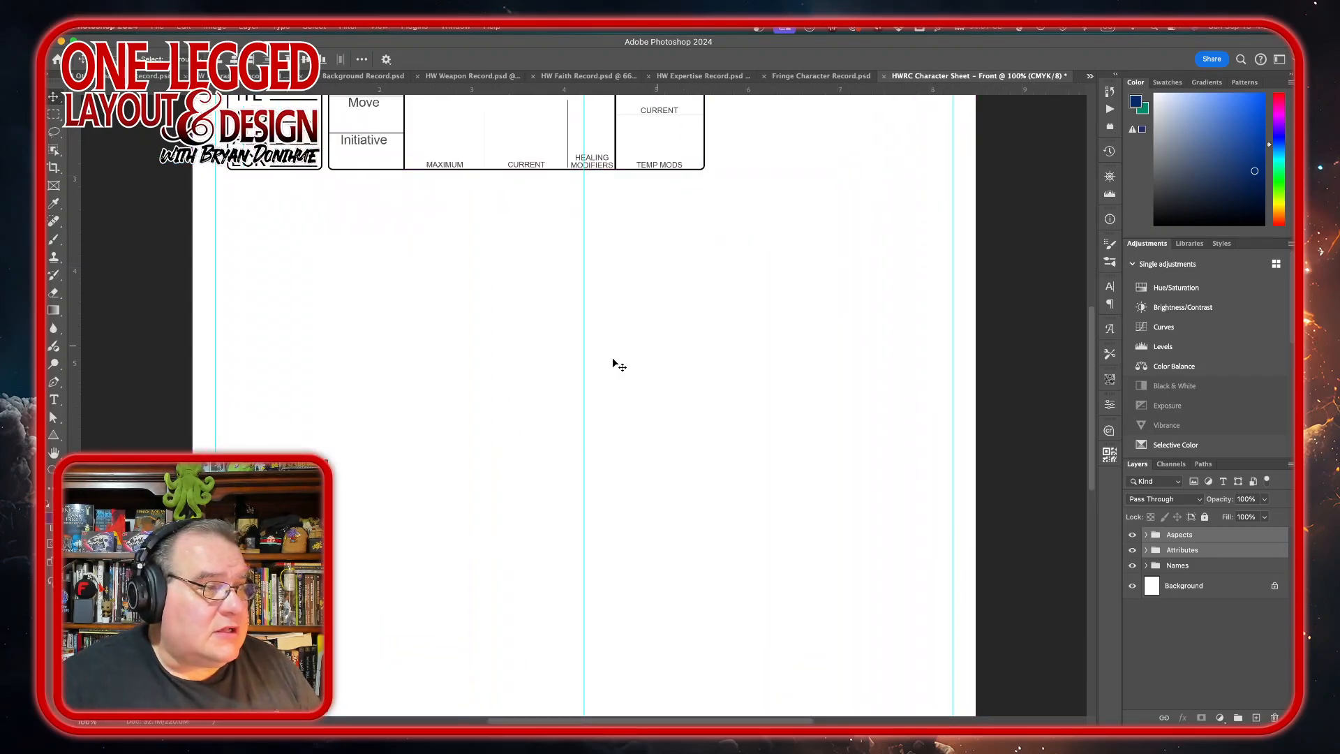
pyautogui.scroll(5, 452, 410)
pyautogui.hscroll(-3, 451, 410)
pyautogui.scroll(4, 451, 412)
pyautogui.hscroll(2, 451, 412)
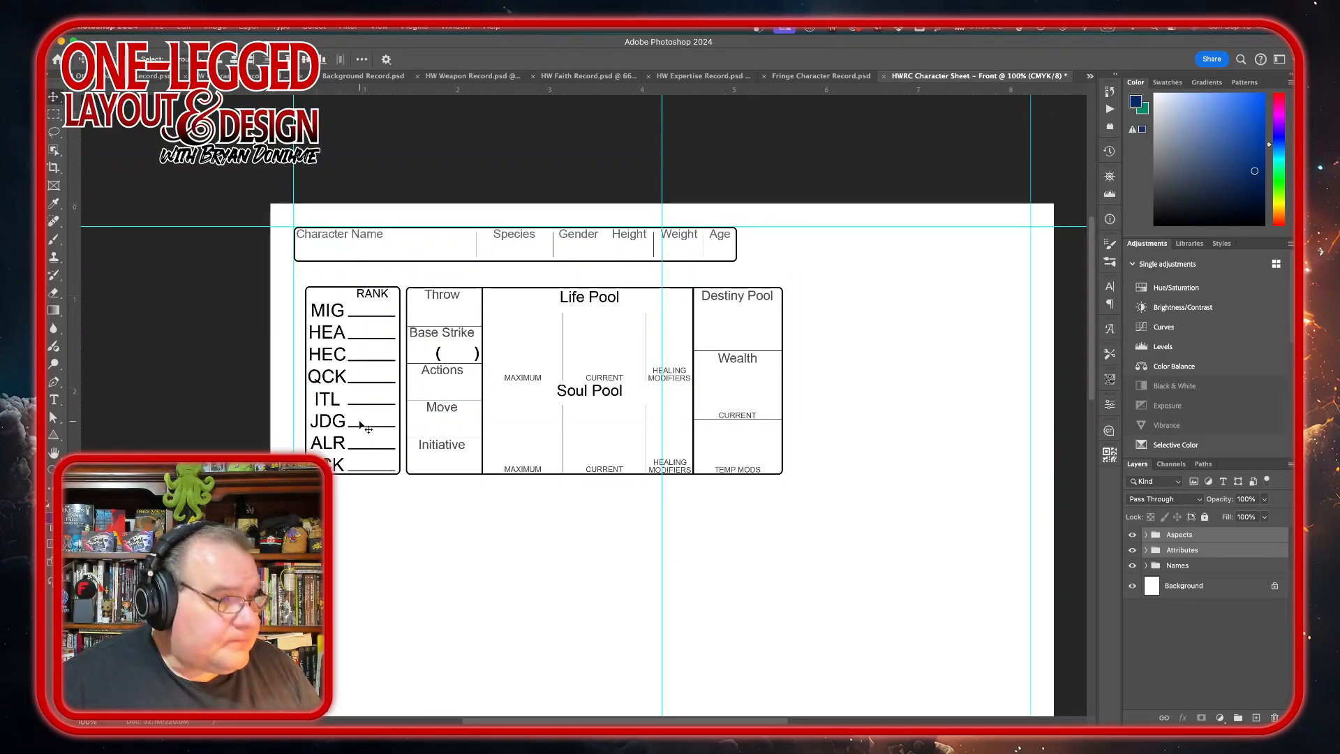
pyautogui.moveTo(362, 426); pyautogui.dragTo(351, 404)
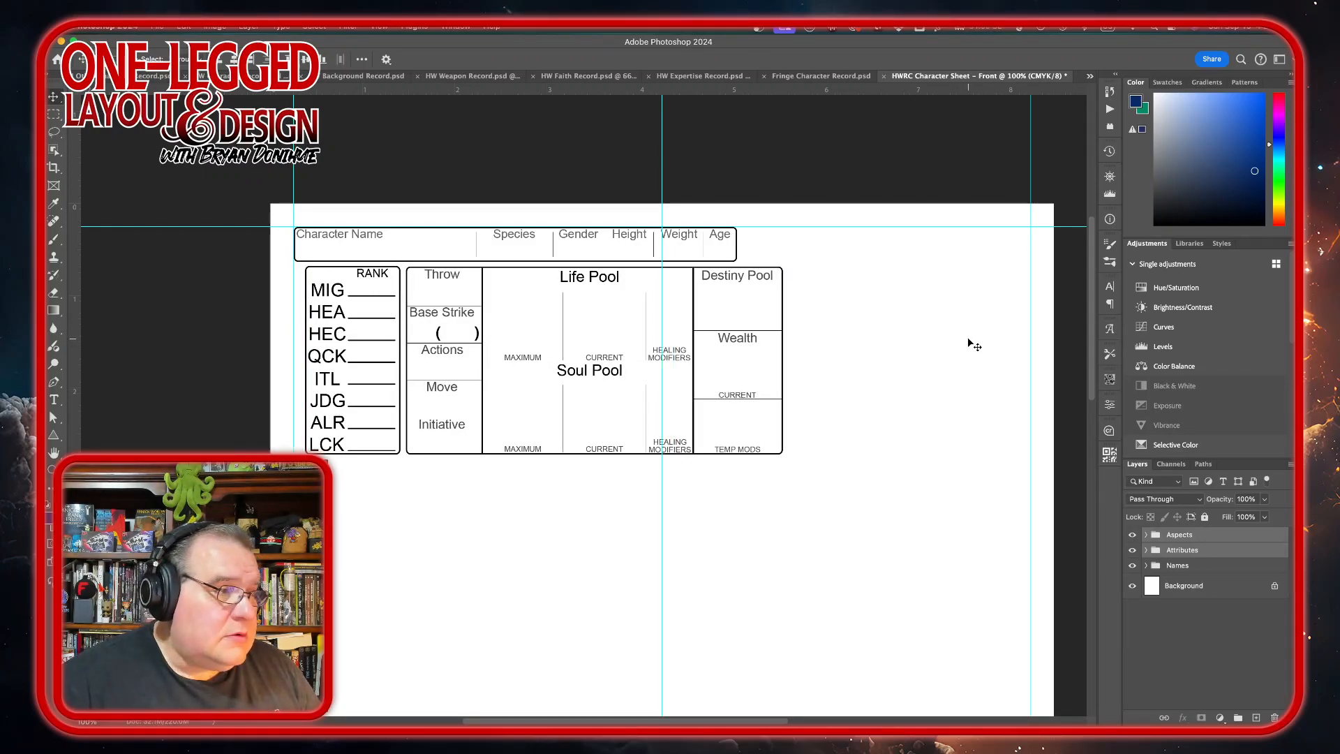
# Nudge the Aspects and Attributes groups left until the attributes box lines up with the left margin guide
pyautogui.hotkey('shift', 'Left')
pyautogui.hotkey('shift', 'Left')
pyautogui.hotkey('shift', 'Left')
pyautogui.hotkey('shift', 'Left')
pyautogui.press('Right')
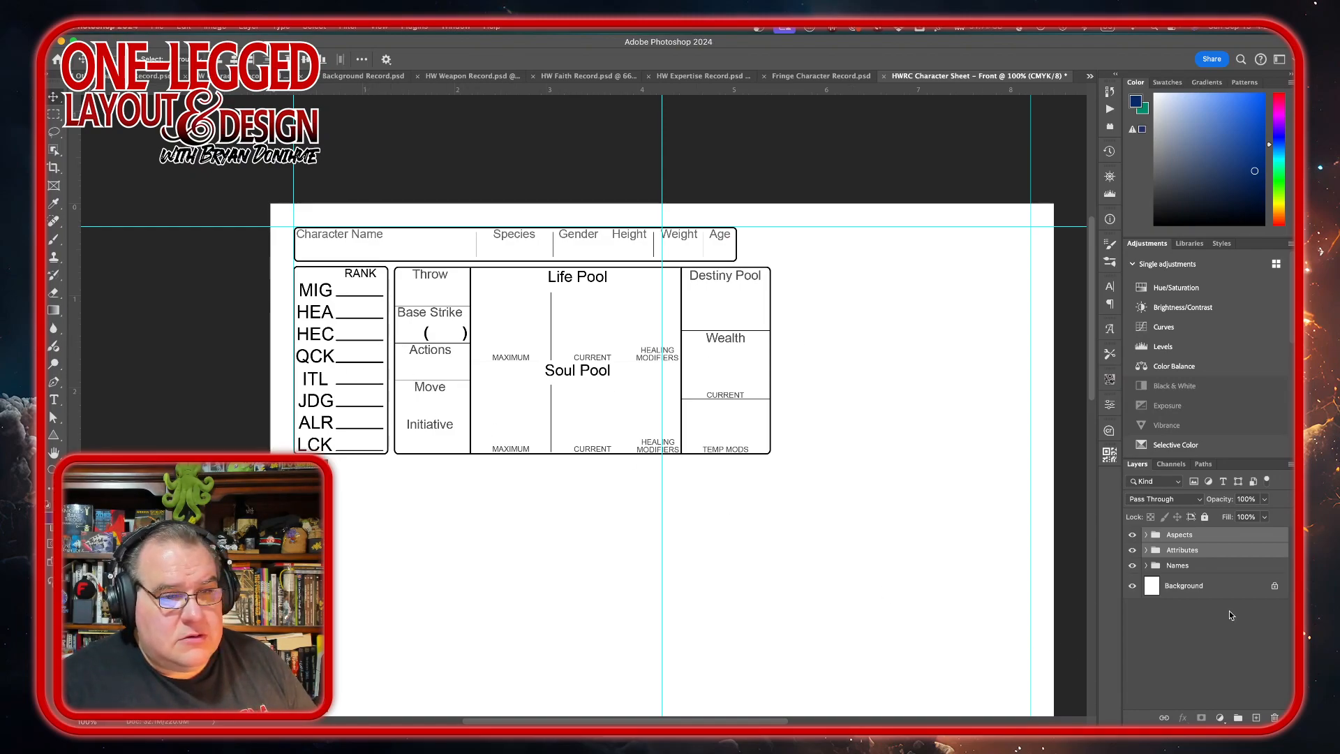
# Scale the Attributes group proportionally to about 84.65%, keeping its upper-left corner in place
pyautogui.click(1230, 551)
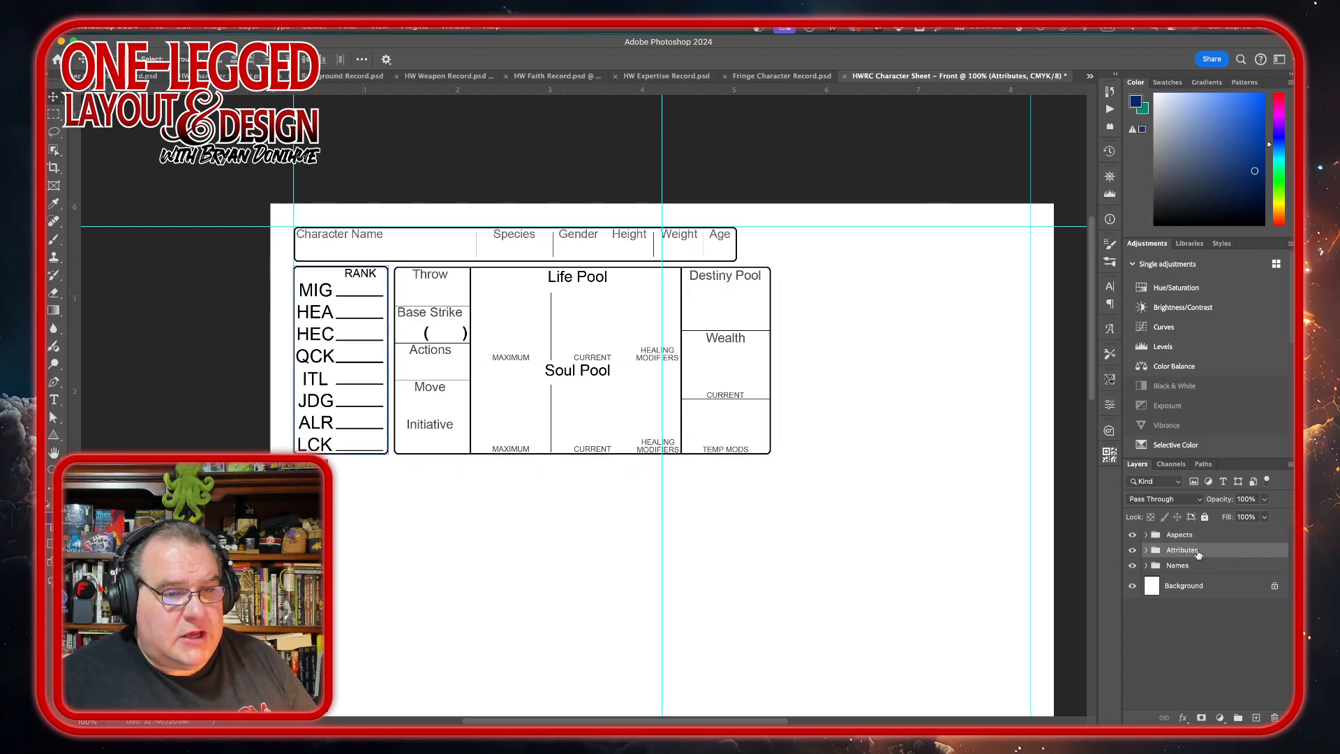
pyautogui.scroll(-8, 517, 475)
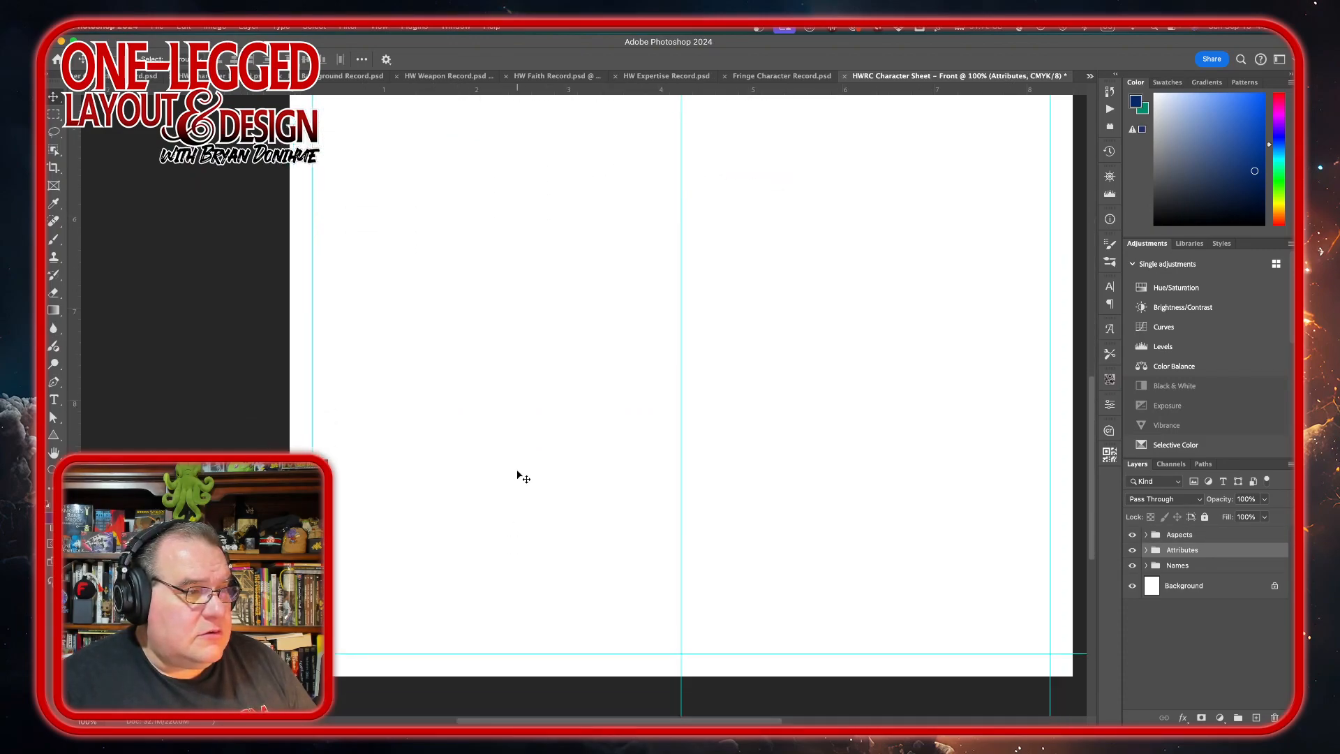
pyautogui.scroll(10, 517, 475)
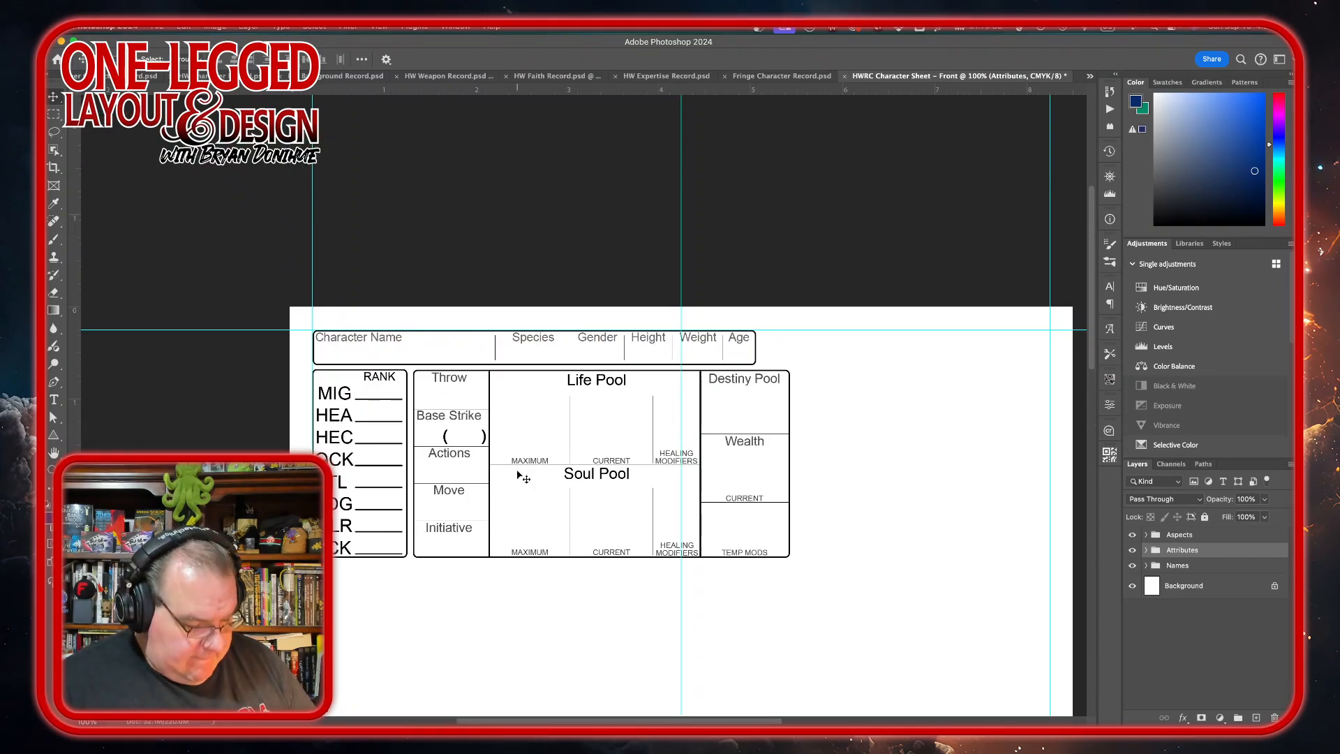
pyautogui.hotkey('ctrl', 't')
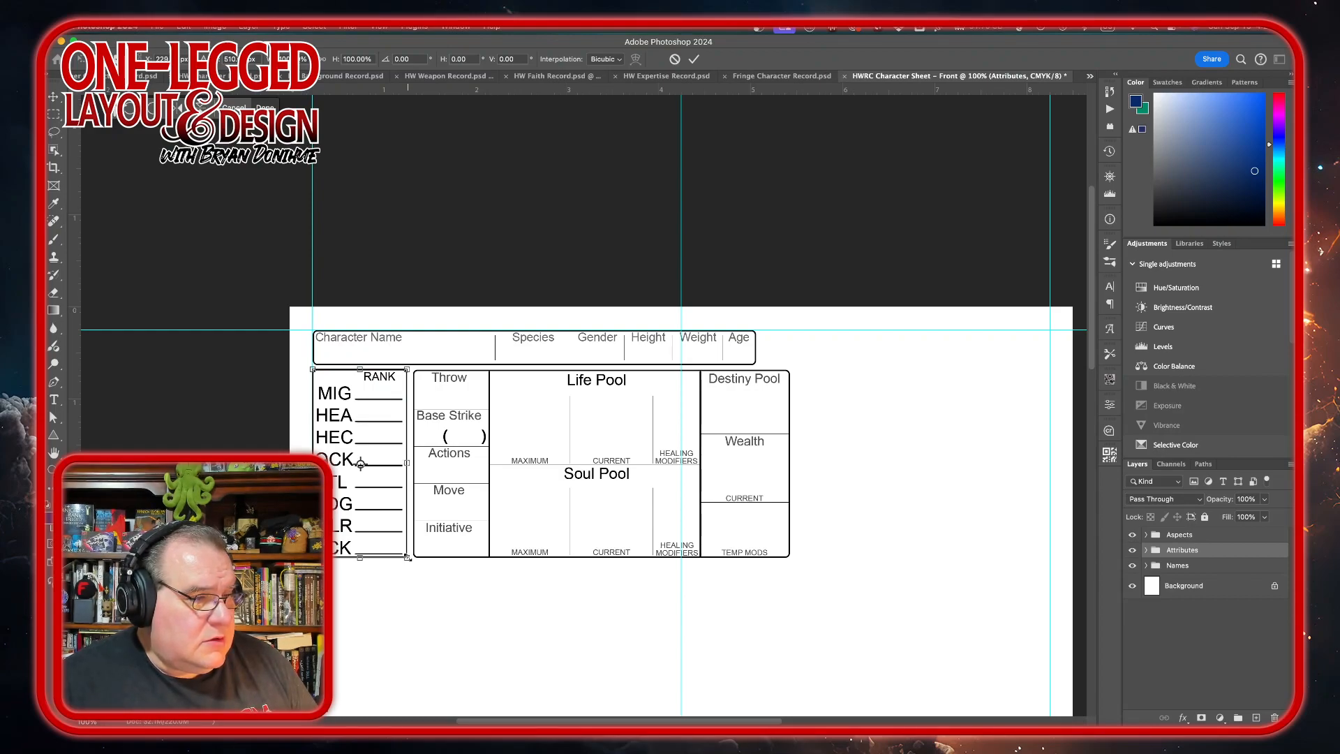
pyautogui.moveTo(407, 556); pyautogui.dragTo(391, 529)
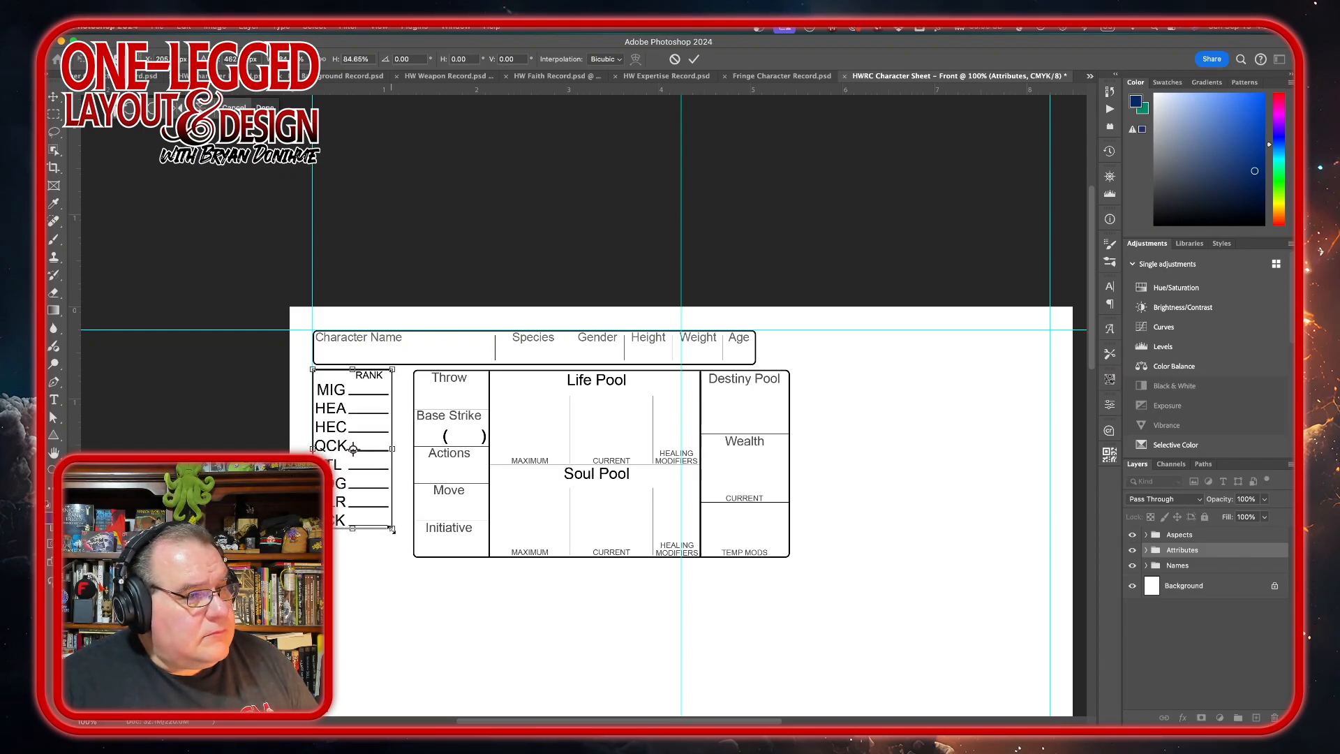
pyautogui.click(694, 59)
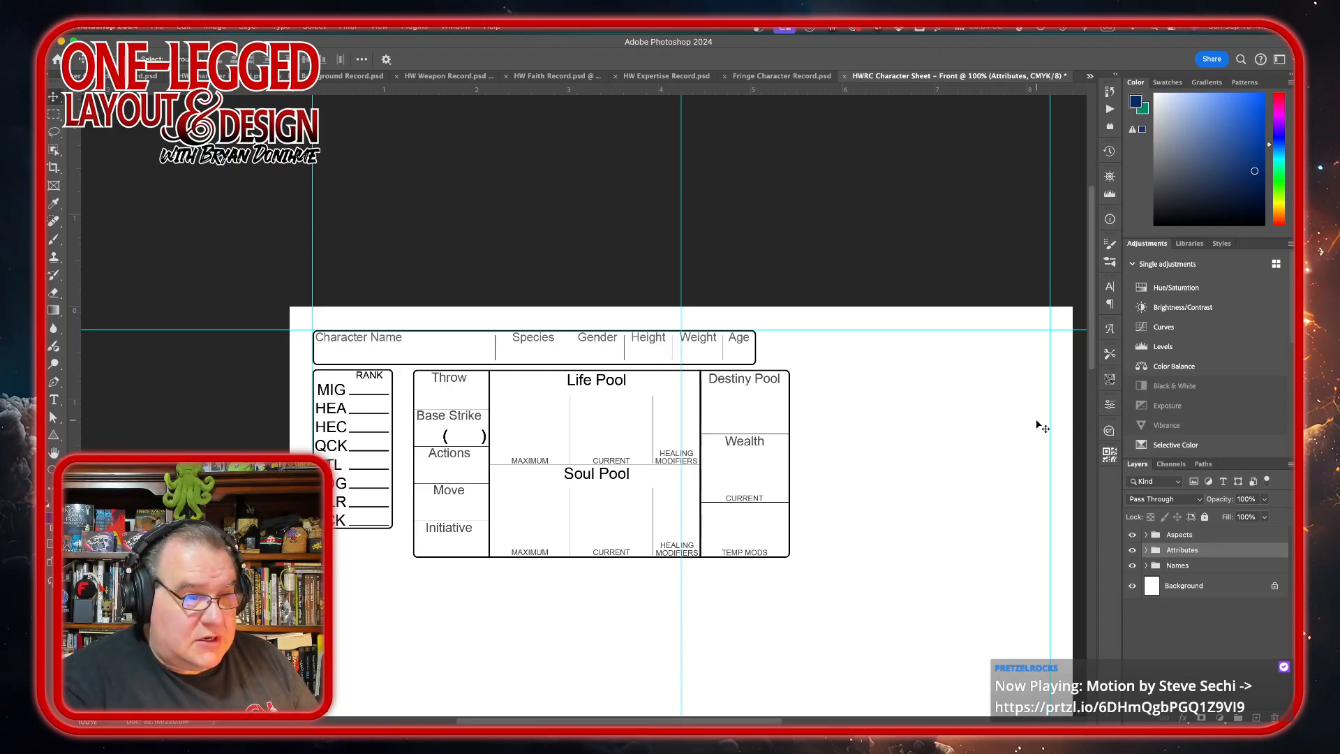
pyautogui.press('XF86AudioMute')
pyautogui.press('XF86AudioMute')
pyautogui.press('XF86AudioMute')
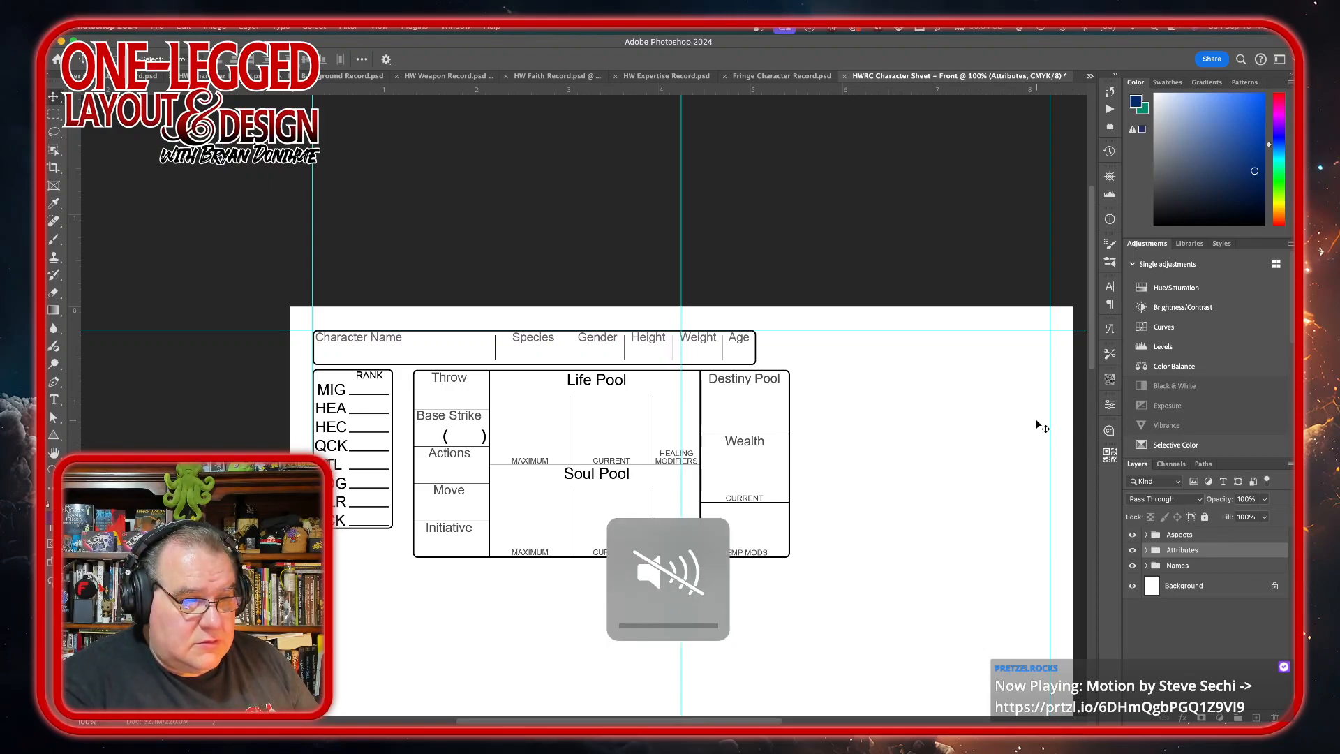
pyautogui.press('XF86AudioMute')
pyautogui.press('XF86AudioLowerVolume')
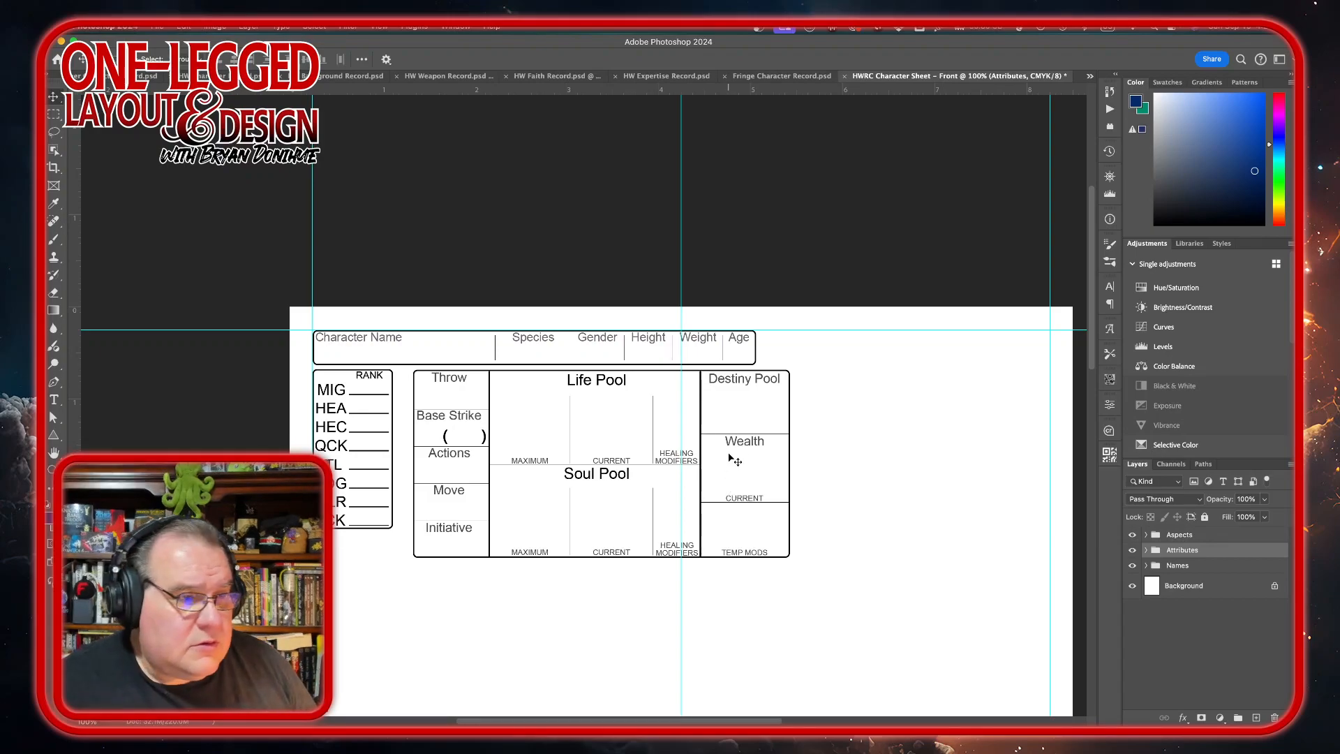
# Nudge the Aspects group left to close the gap beside the reduced attributes box
pyautogui.click(1240, 536)
pyautogui.hotkey('shift', 'Left')
pyautogui.hotkey('shift', 'Left')
pyautogui.hotkey('shift', 'Left')
pyautogui.hotkey('shift', 'Left')
pyautogui.hotkey('shift', 'Left')
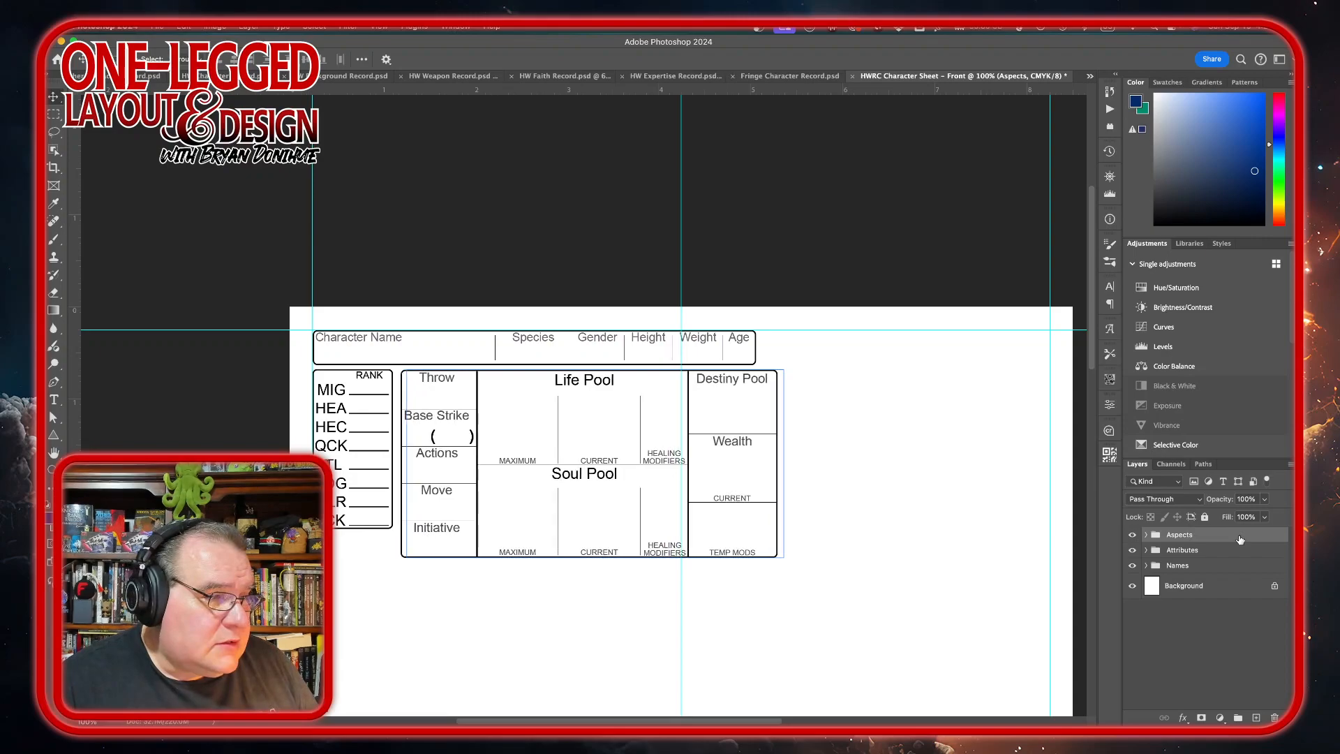
# Fine-tune the Aspects group's horizontal position so it sits just beside the attributes box
pyautogui.hotkey('shift', 'Right')
pyautogui.press('Left')
pyautogui.press('Left')
pyautogui.press('Left')
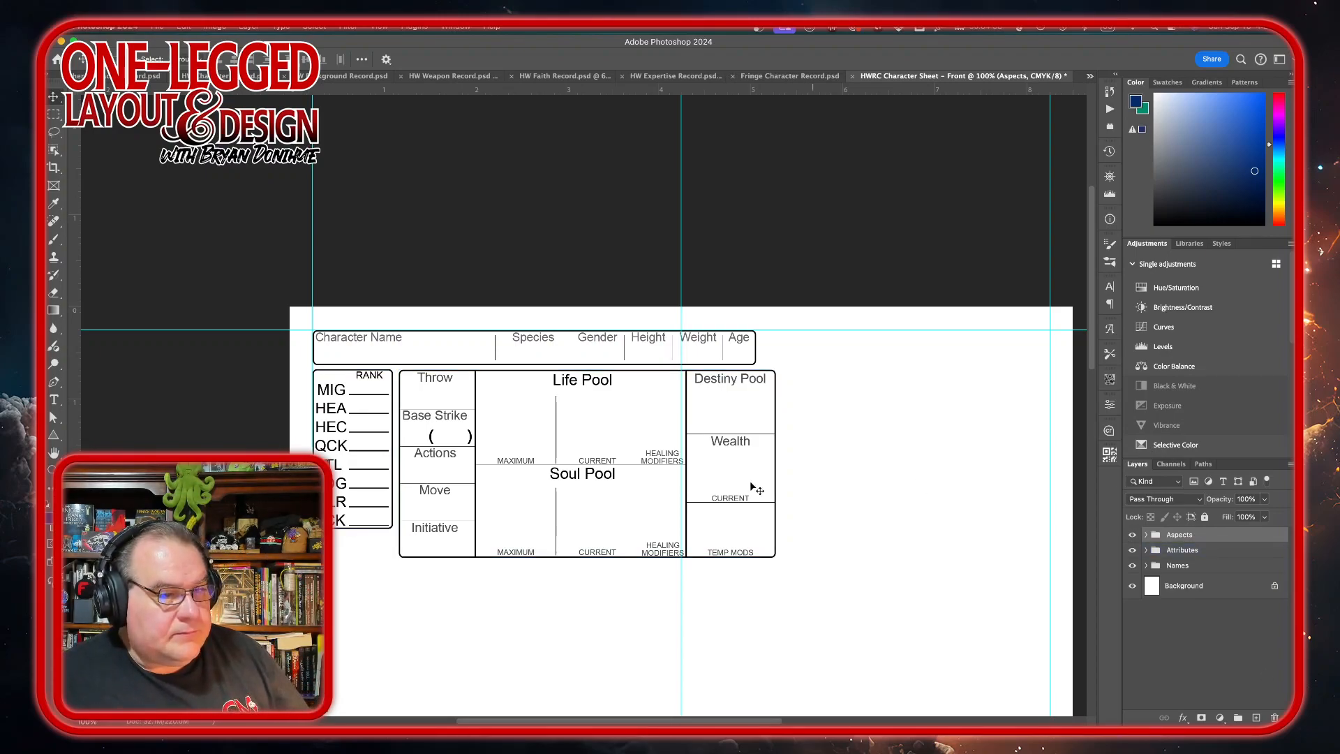
# Scale the Aspects group proportionally to about 94.77% so its outer edge lines up with the end of the Character Name box
pyautogui.press('super')
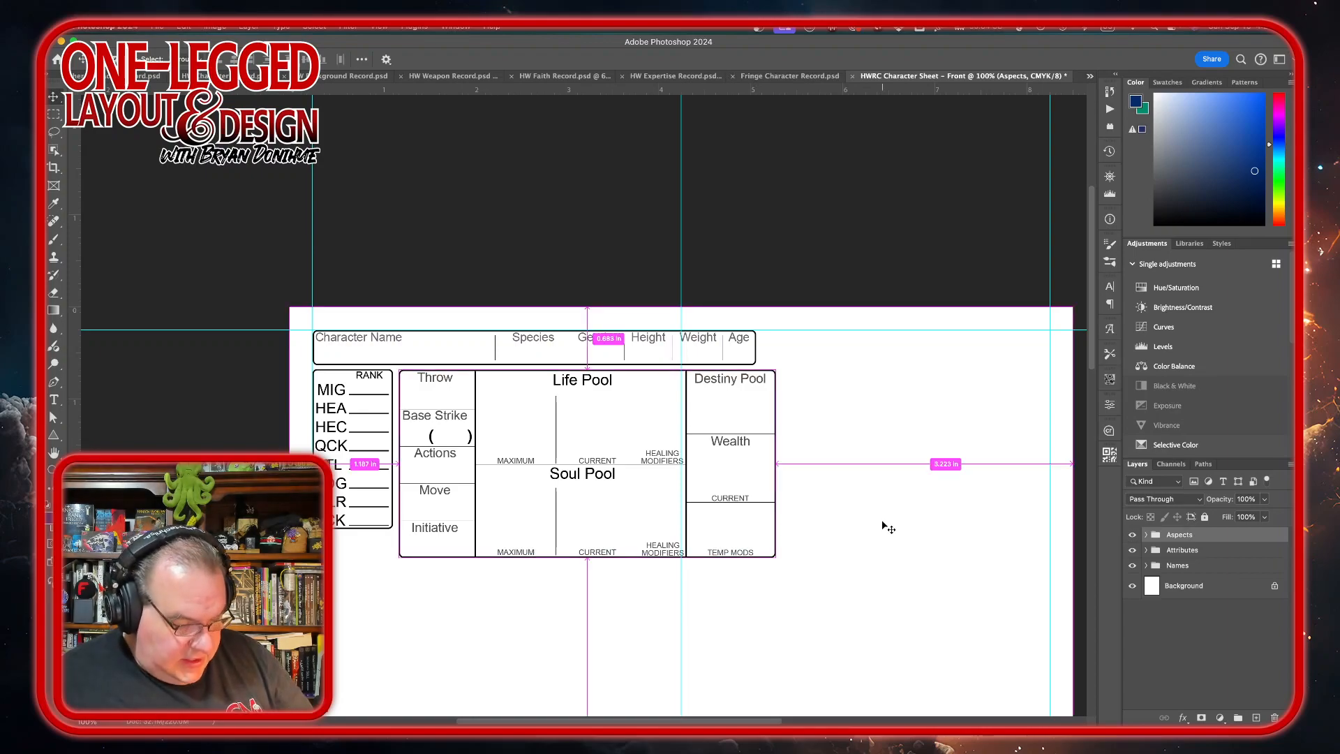
pyautogui.press('super+t')
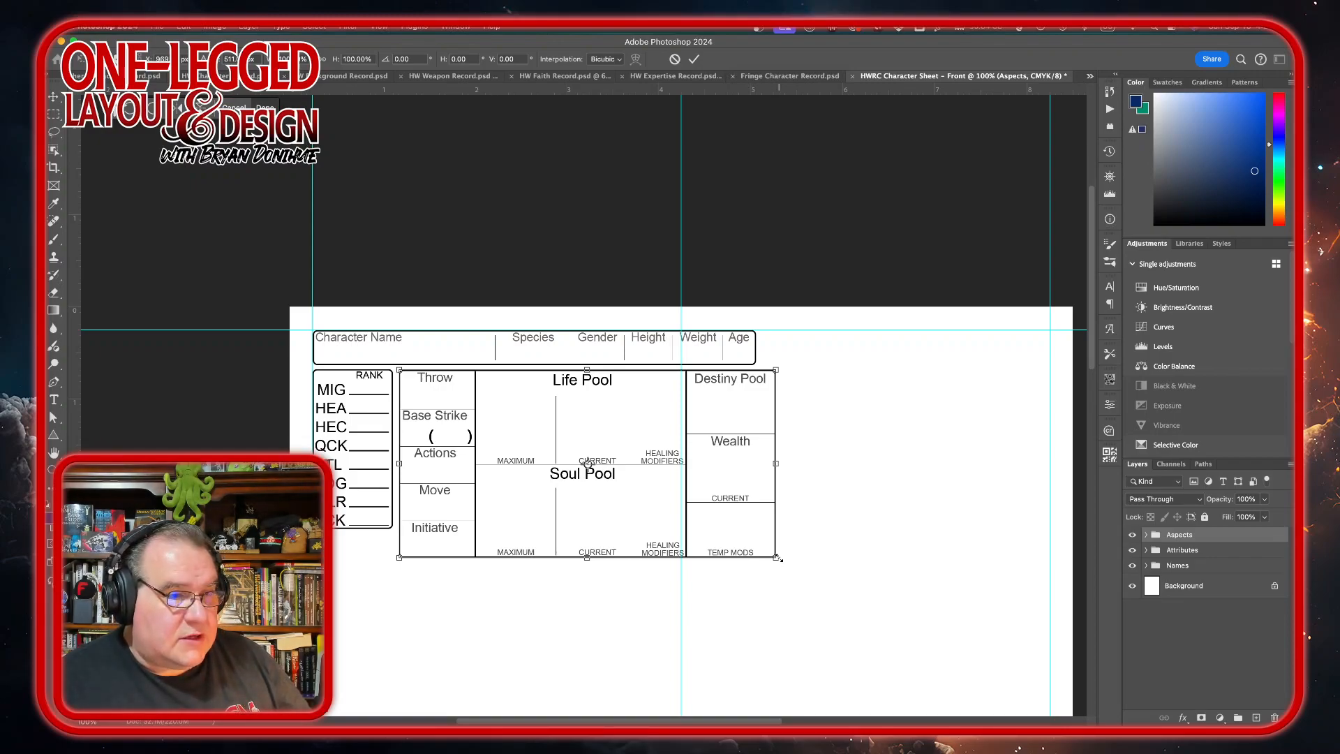
pyautogui.moveTo(777, 557); pyautogui.dragTo(761, 538)
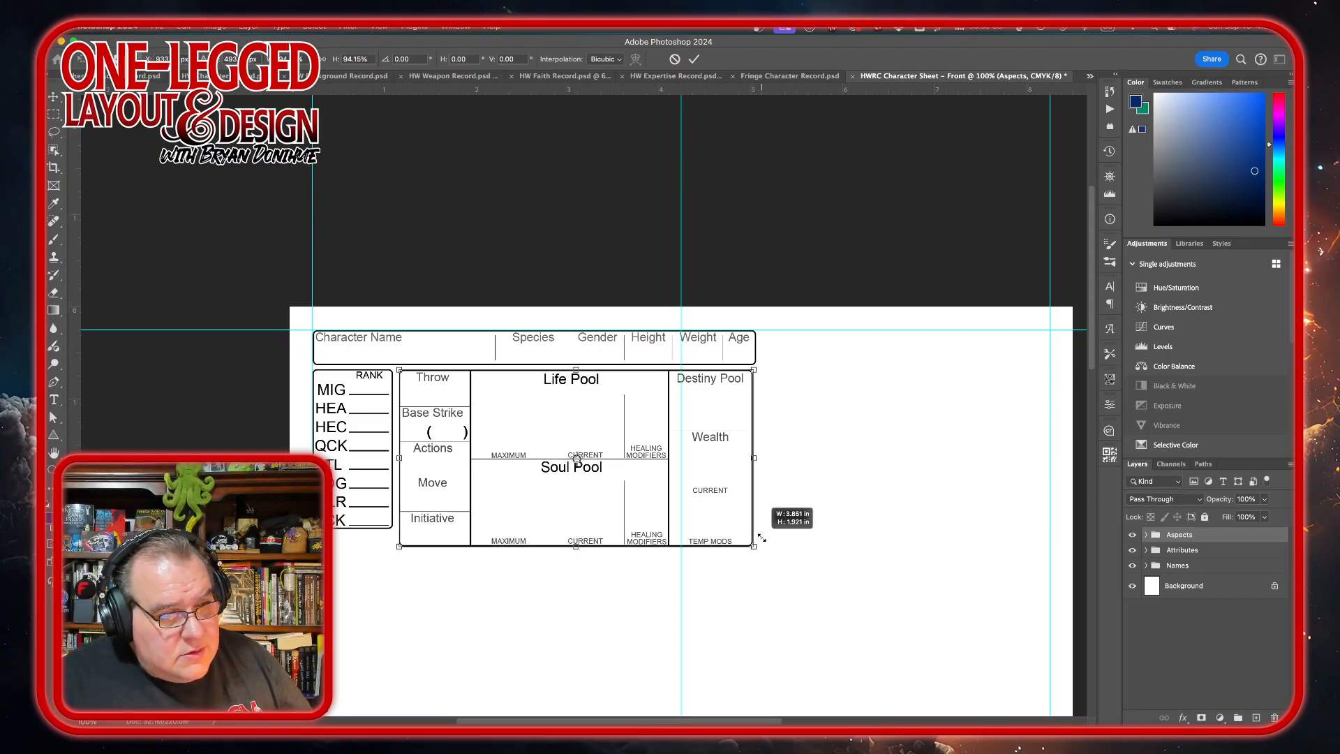
pyautogui.moveTo(761, 538); pyautogui.dragTo(764, 540)
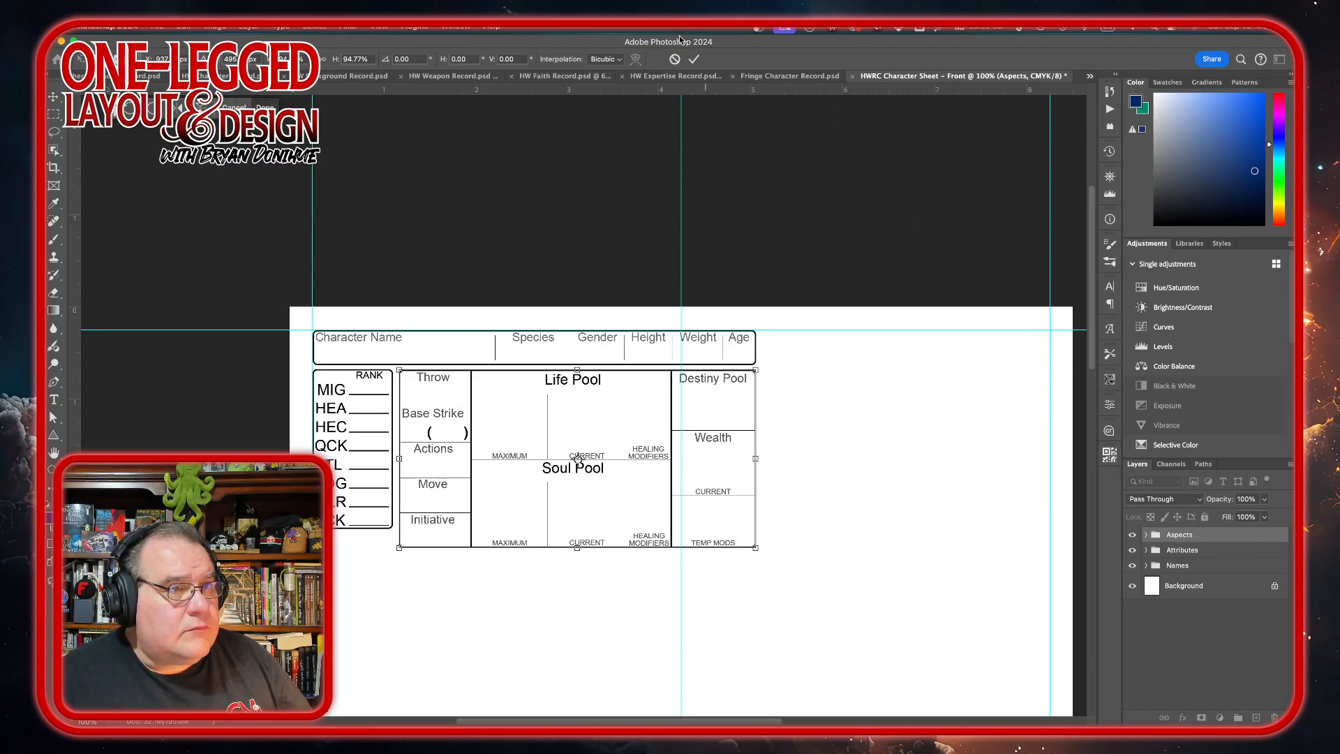
pyautogui.click(694, 59)
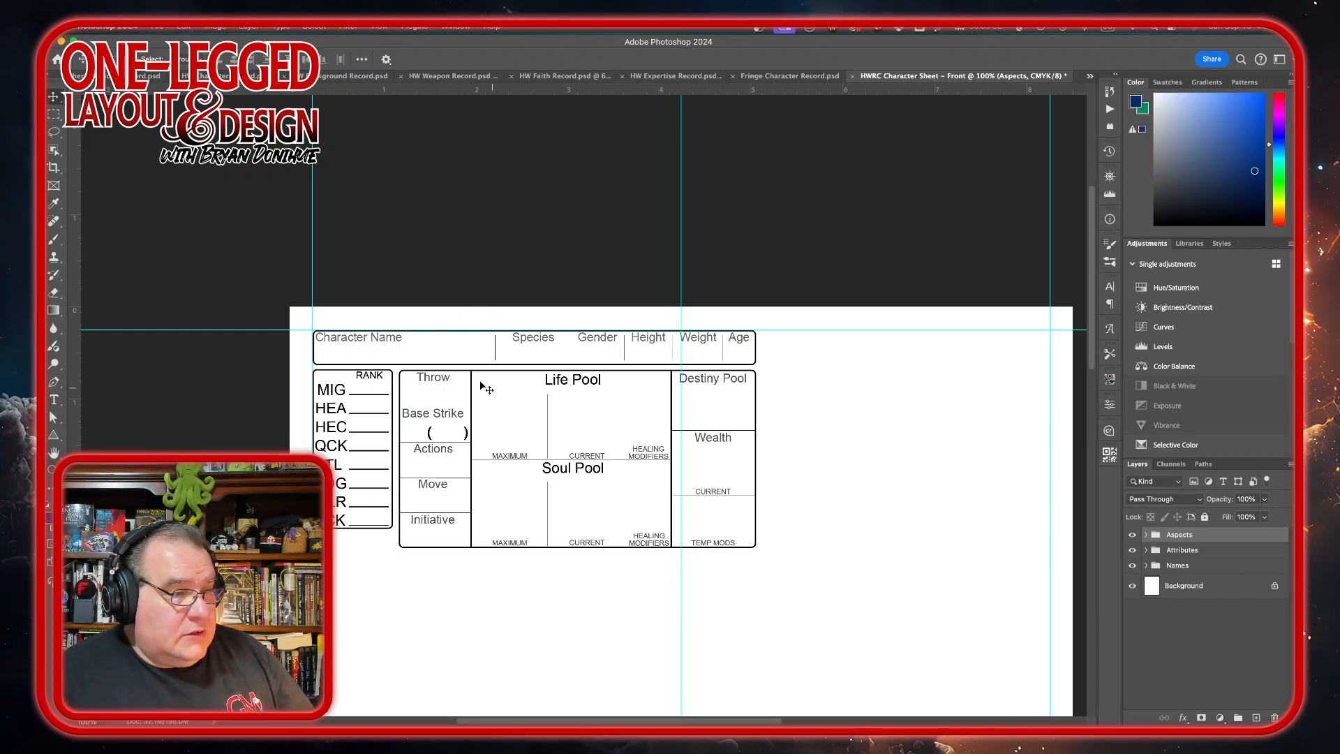
# Expand the Aspects group and its nested Aspects subgroup, and look through the shape and text layers inside
pyautogui.click(1146, 536)
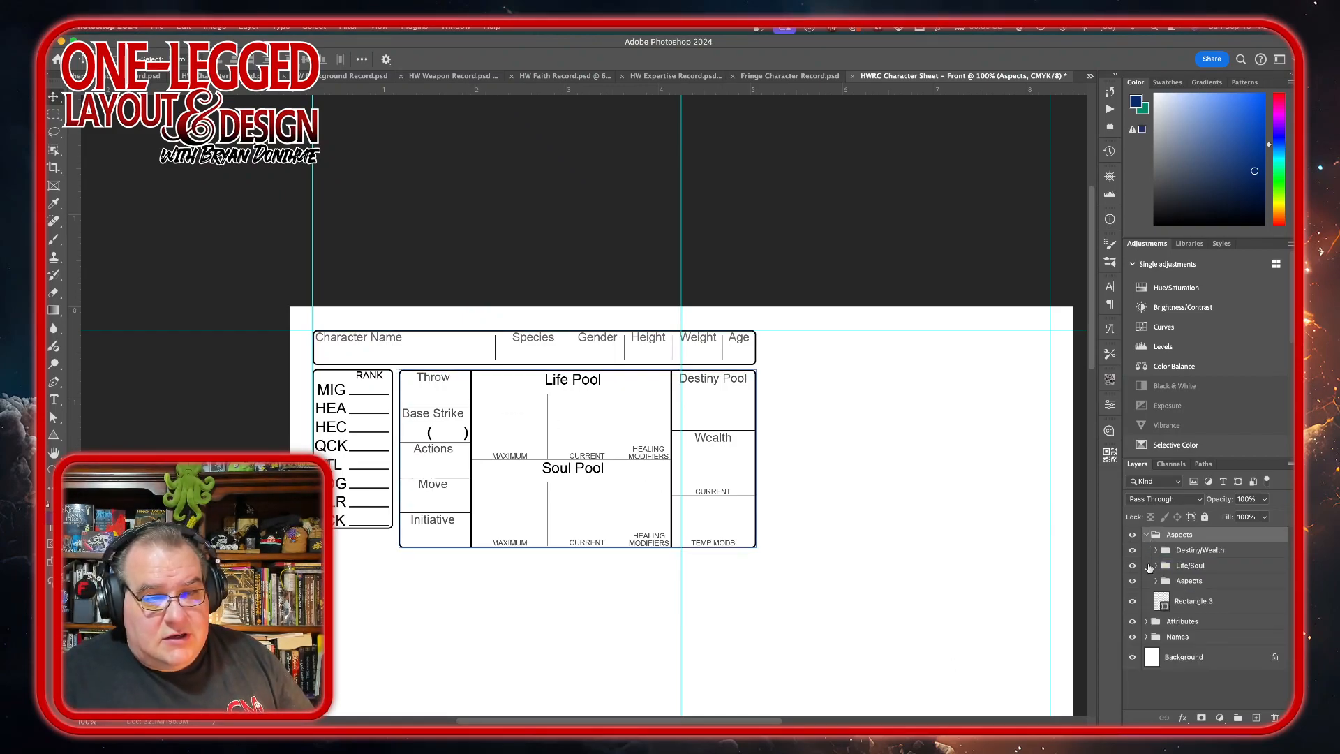
pyautogui.click(1260, 552)
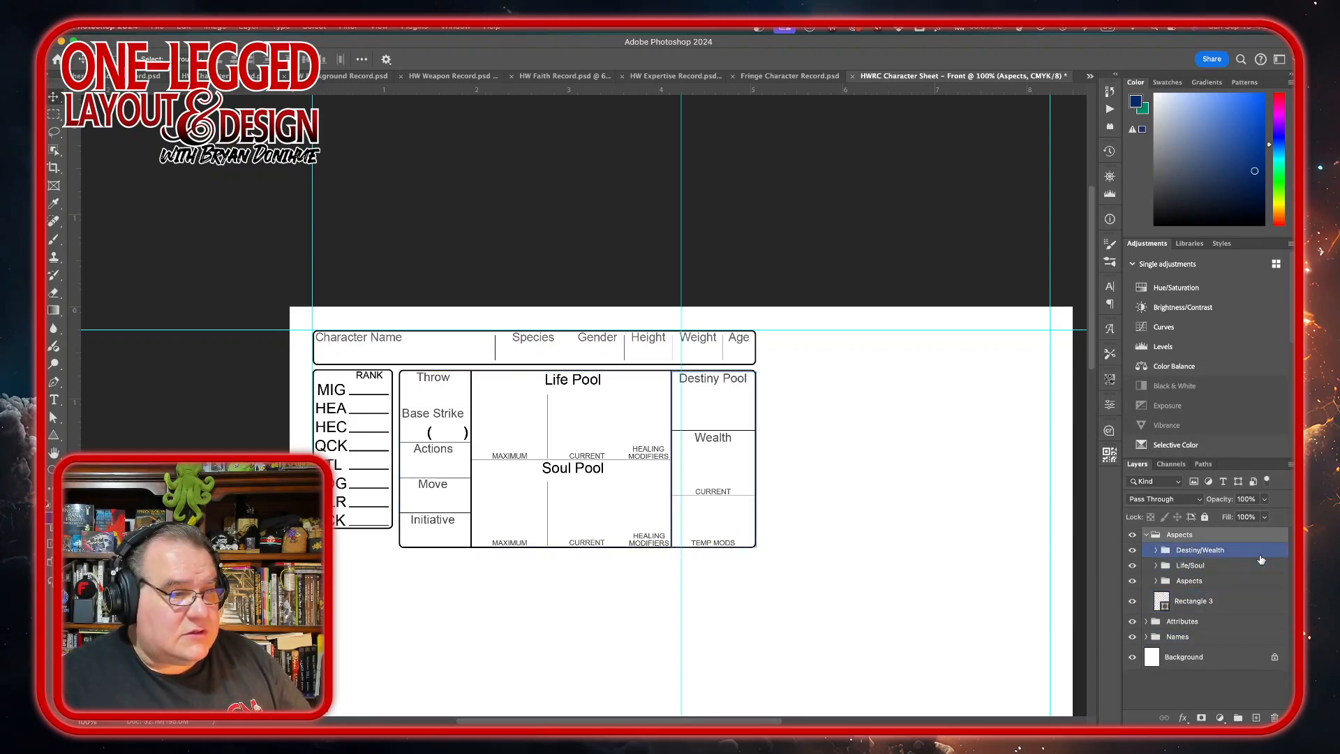
pyautogui.click(1231, 583)
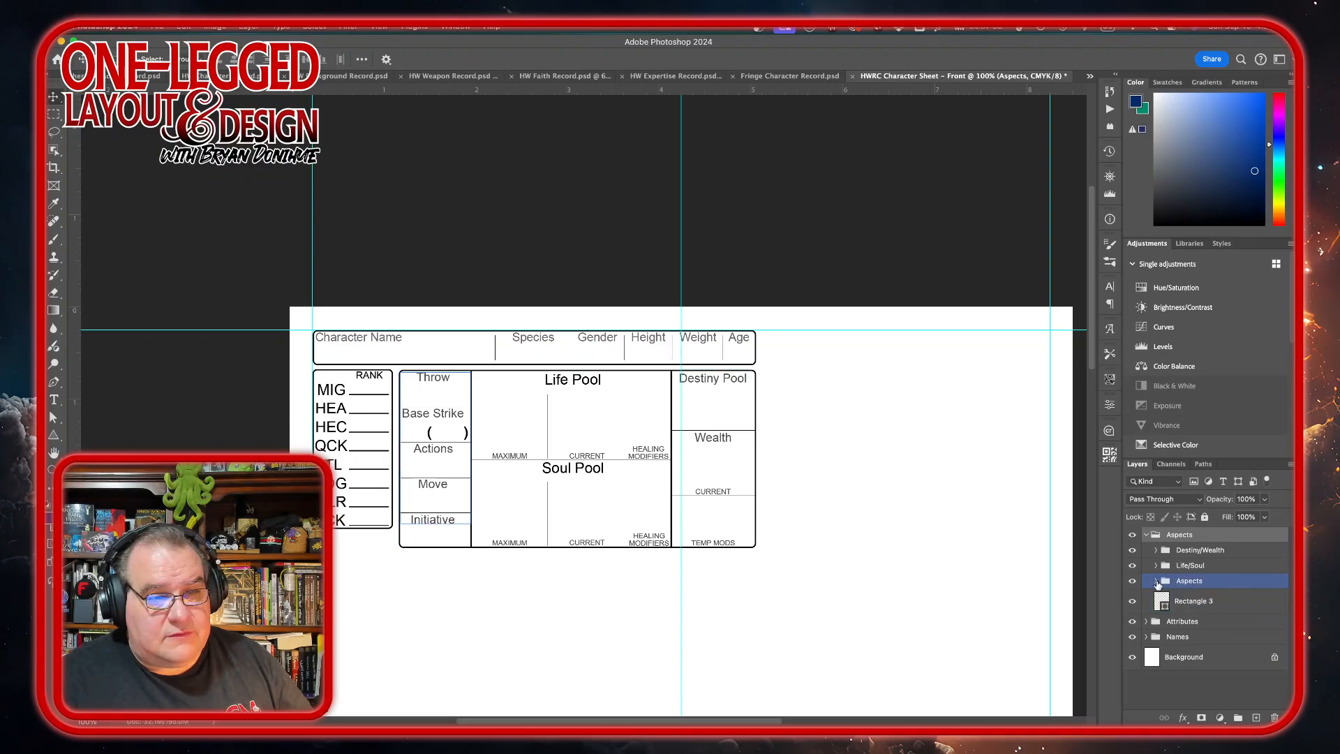
pyautogui.click(1155, 581)
pyautogui.scroll(-3, 1256, 614)
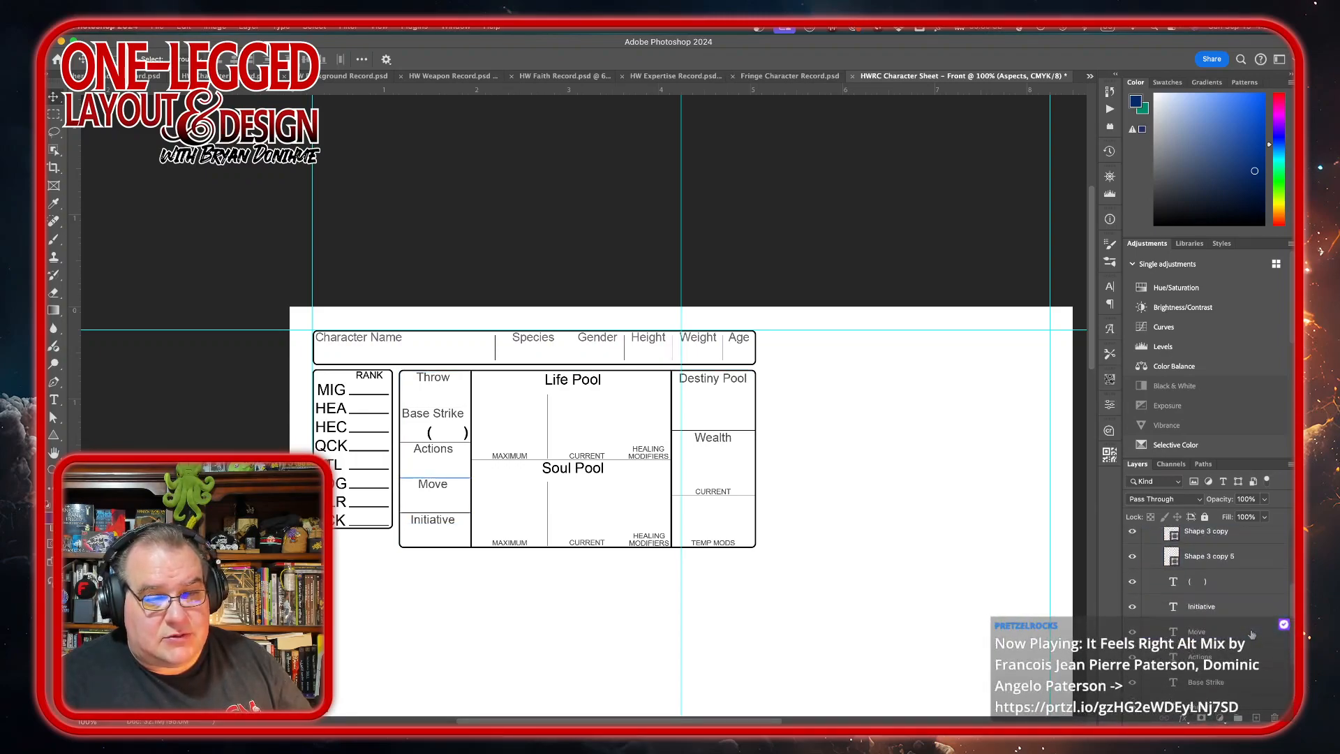
pyautogui.click(1252, 632)
pyautogui.scroll(-1, 1252, 633)
pyautogui.click(1252, 634)
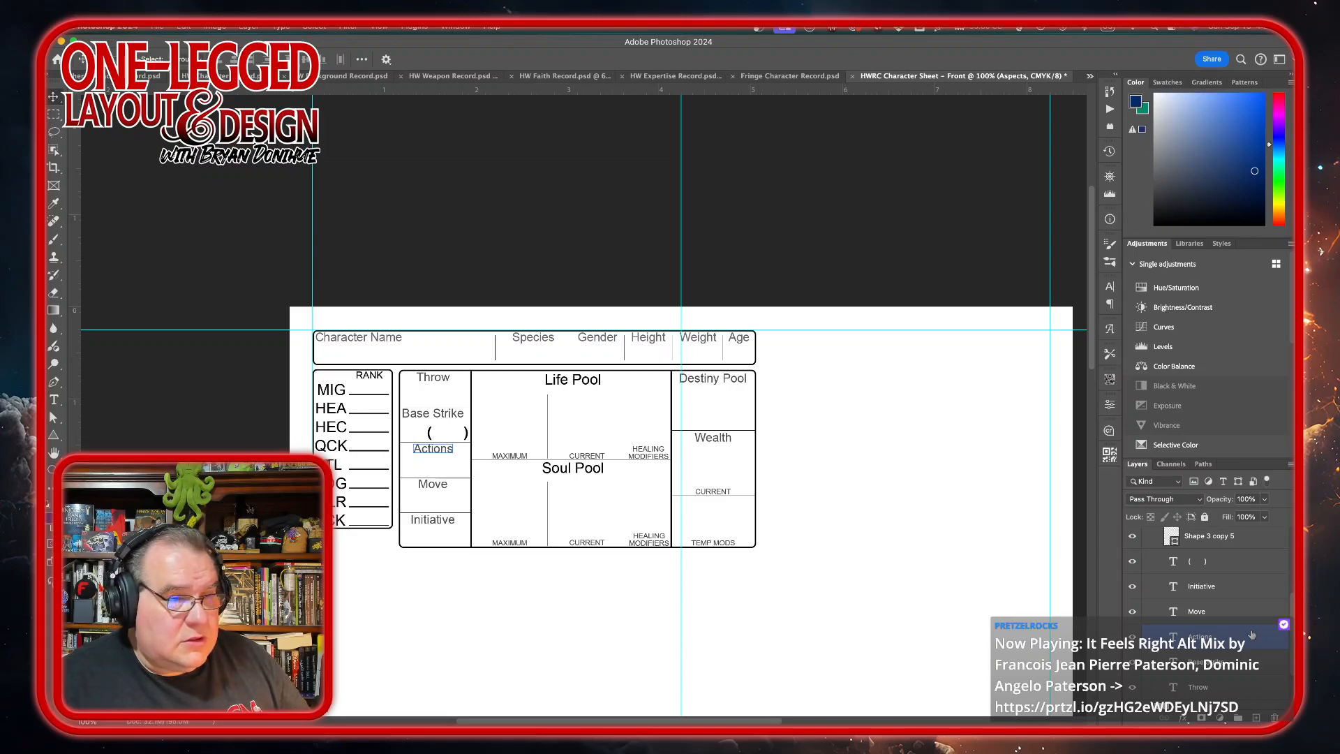
pyautogui.scroll(3, 1252, 633)
pyautogui.click(1252, 633)
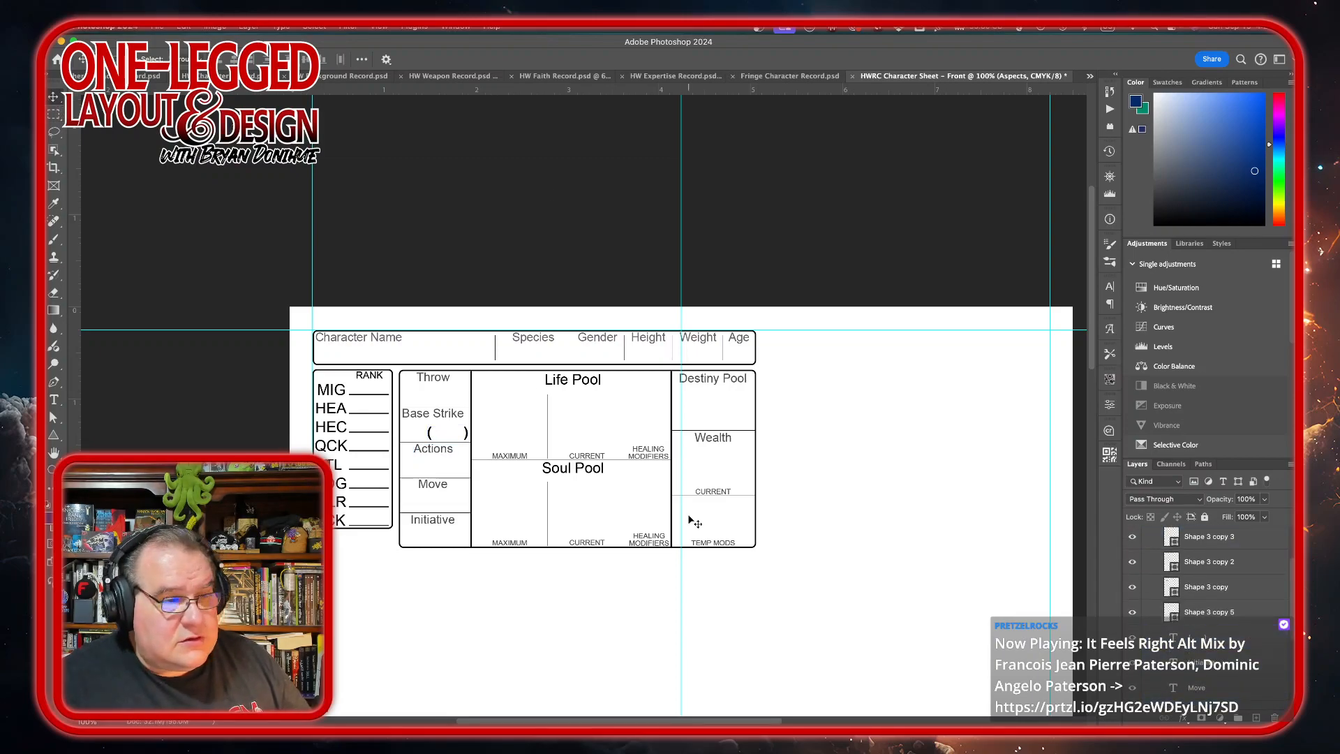
# Reduce the height of the Rectangle 3 frame to about 89.31% so its lower edge matches the attributes box
pyautogui.click(1235, 612)
pyautogui.scroll(-2, 1235, 612)
pyautogui.scroll(-3, 1235, 613)
pyautogui.click(1235, 614)
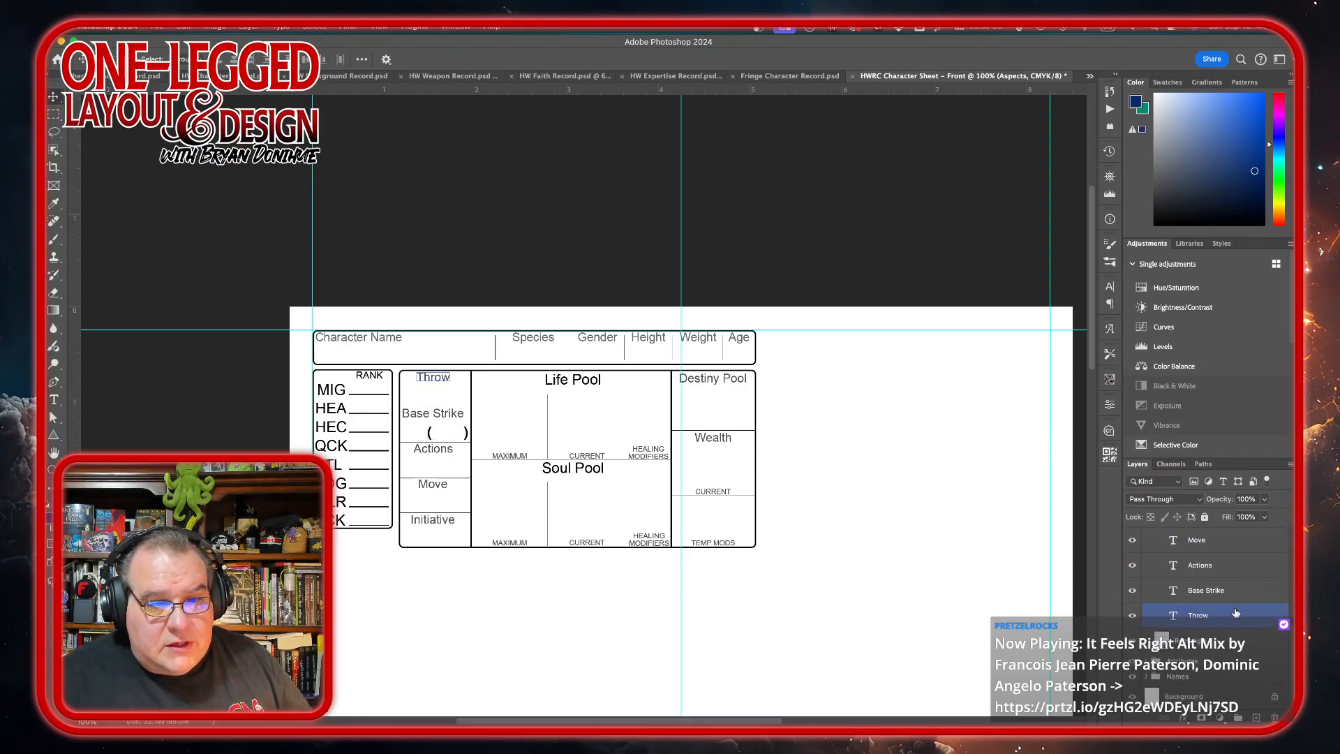
pyautogui.click(1236, 639)
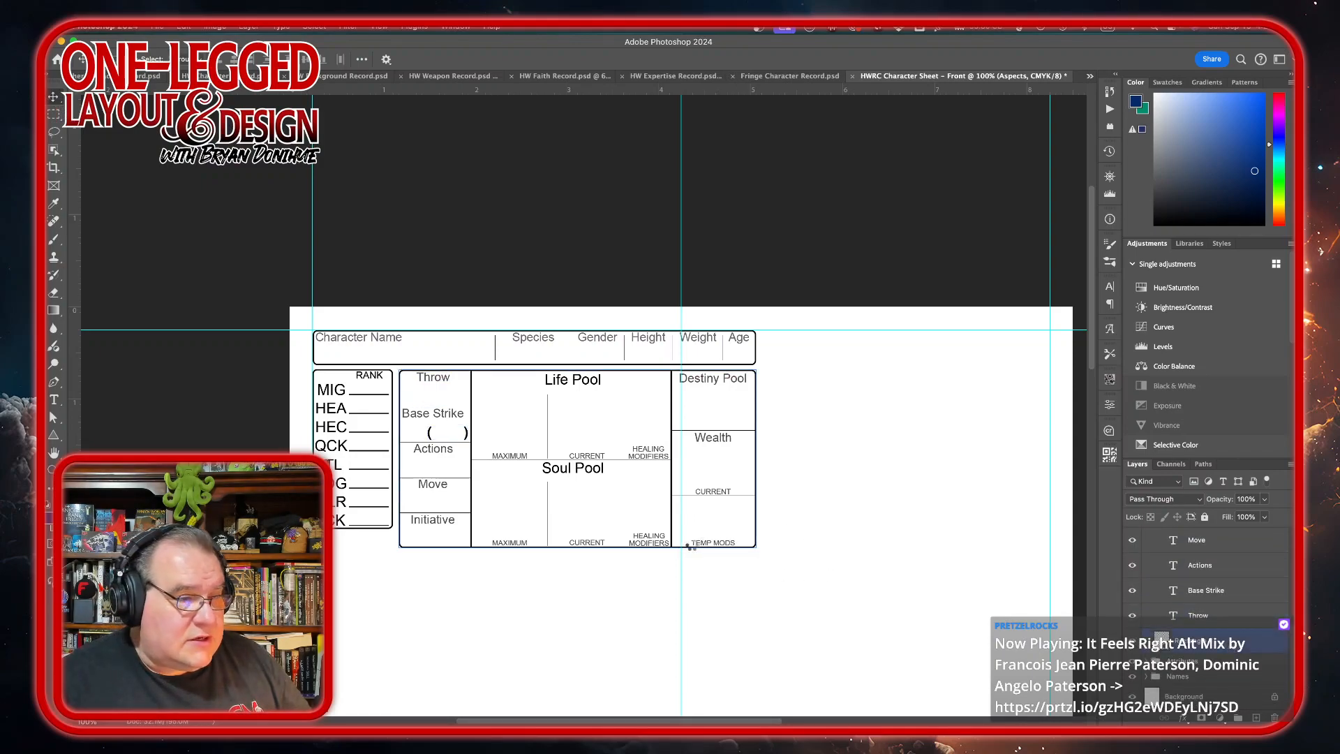
pyautogui.press('super+t')
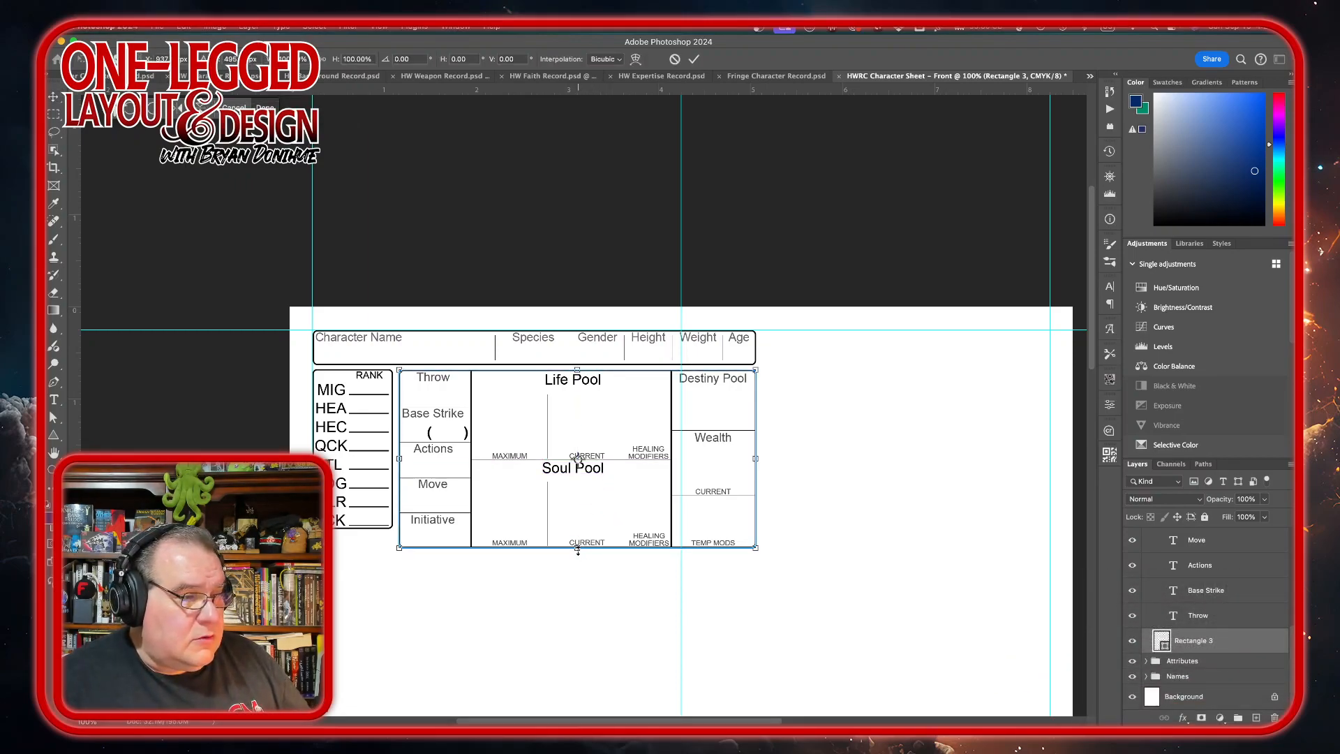
pyautogui.moveTo(578, 551); pyautogui.dragTo(578, 529)
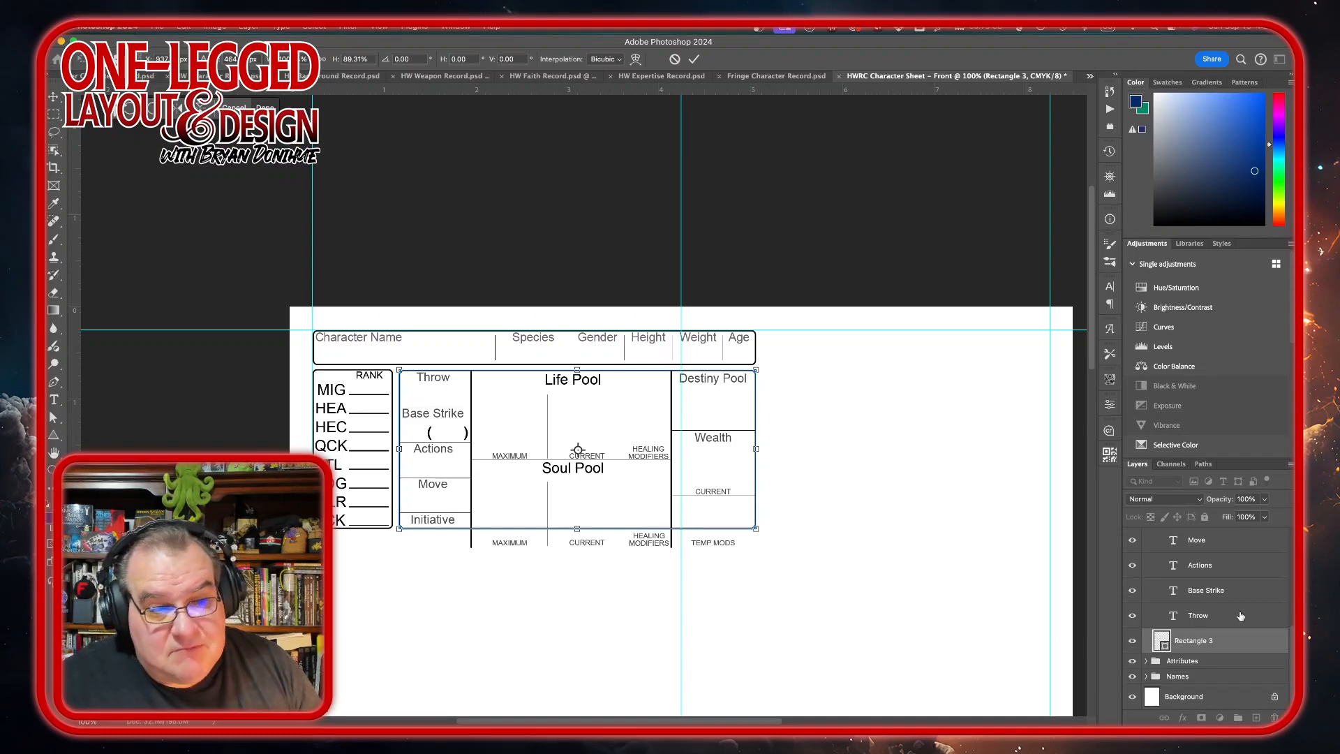
pyautogui.click(695, 61)
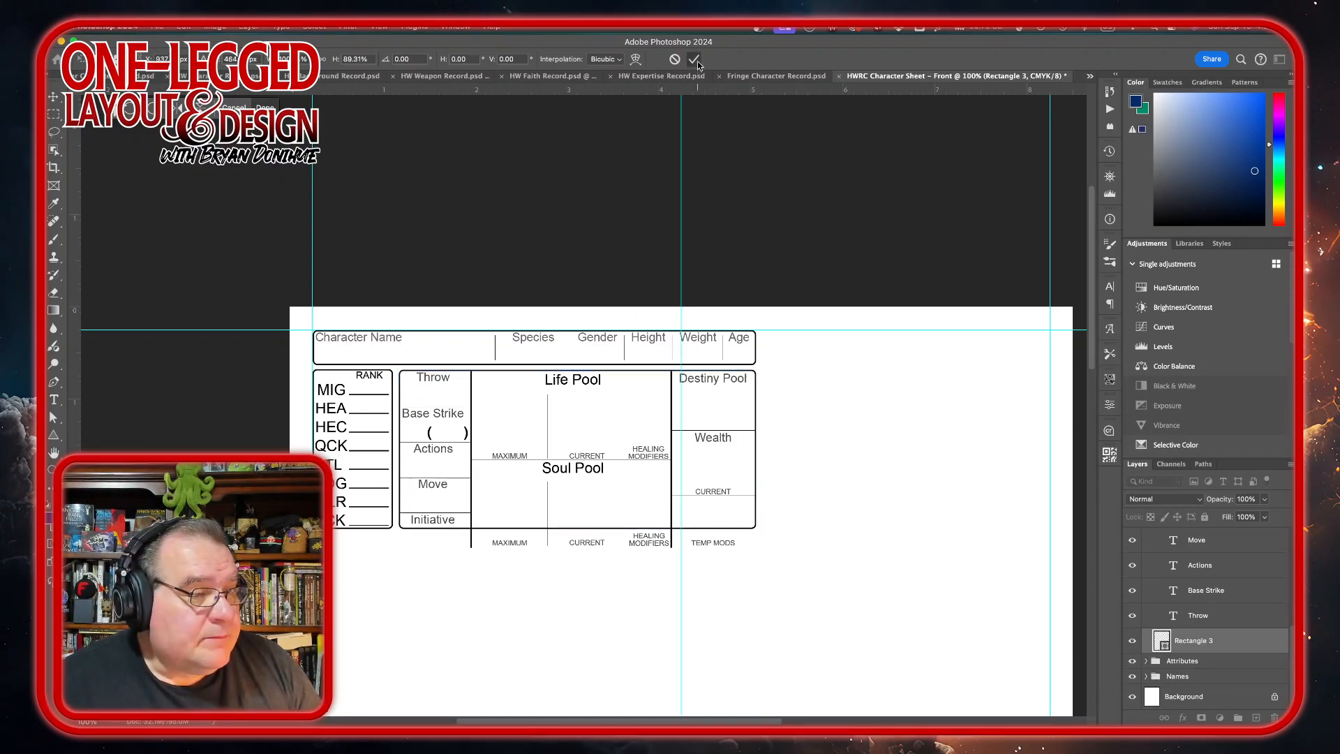
# Move the Shape 3 copy 3 divider, between Move and Initiative, up toward the Move label
pyautogui.click(1211, 623)
pyautogui.scroll(5, 1252, 613)
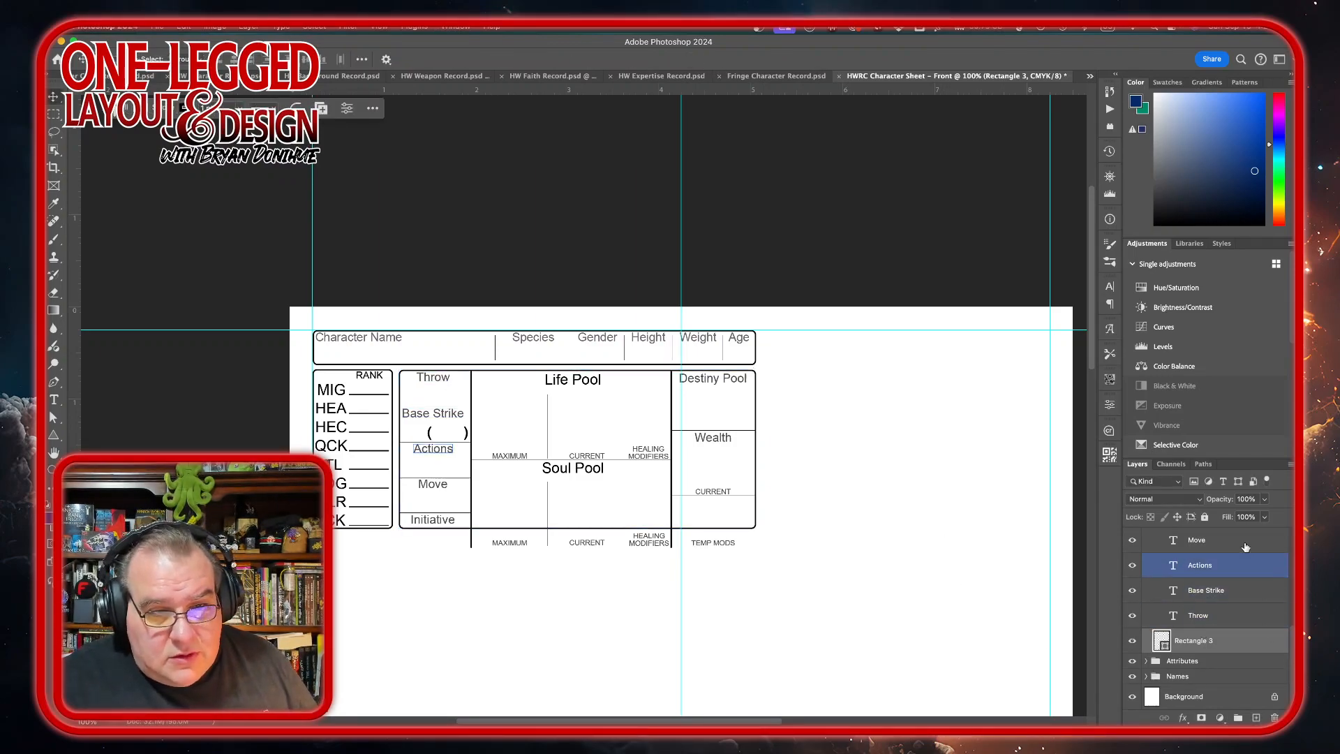
pyautogui.click(1252, 614)
pyautogui.scroll(-2, 1253, 614)
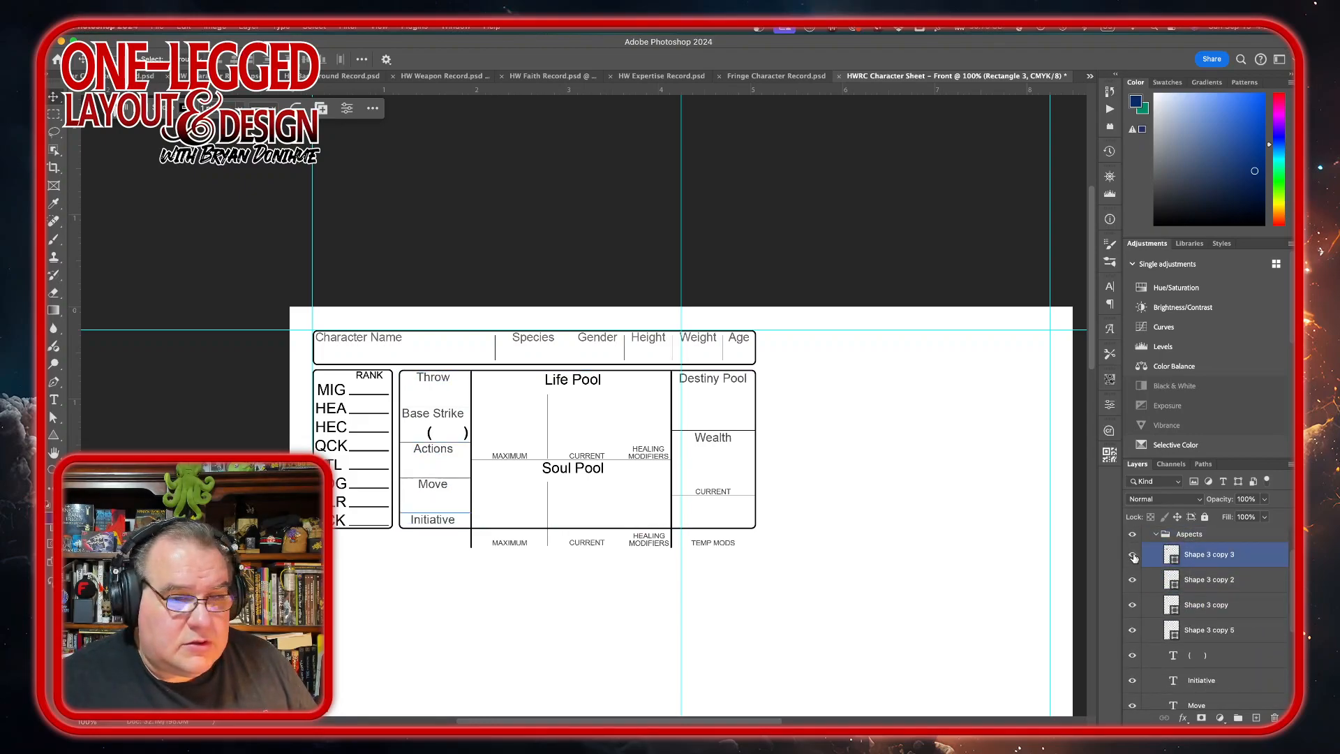
pyautogui.click(1275, 559)
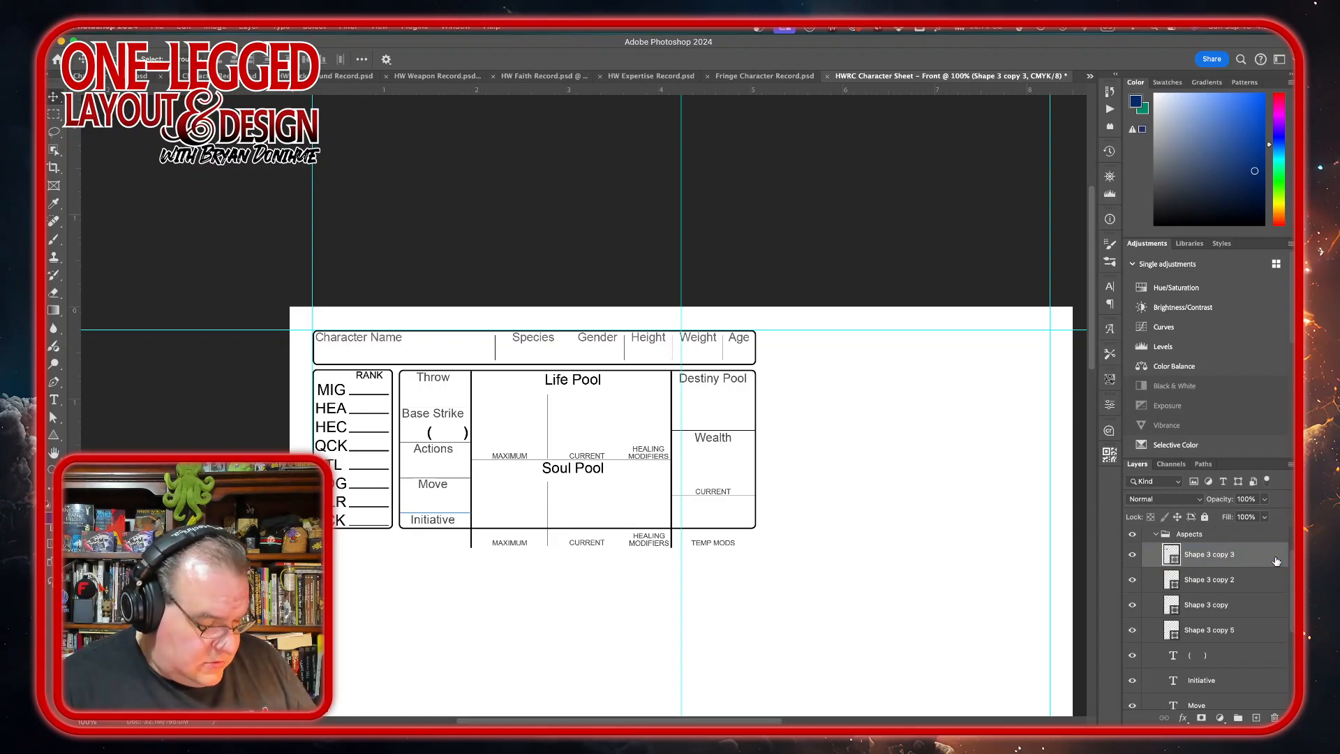
pyautogui.hotkey('shift', 'Up')
pyautogui.hotkey('shift', 'Up')
pyautogui.hotkey('shift', 'Up')
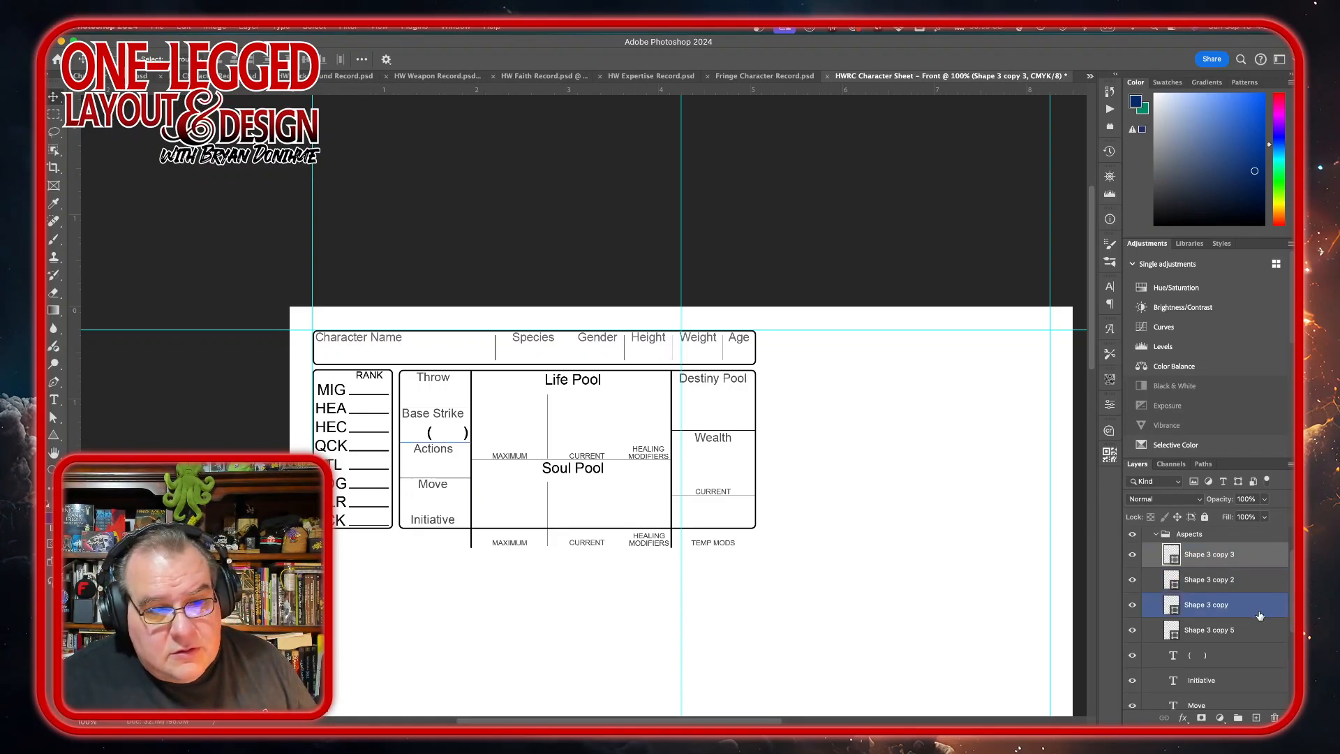
# Adjust the Shape 3 copy 5 divider slightly upward between the Throw and Base Strike labels
pyautogui.click(1255, 635)
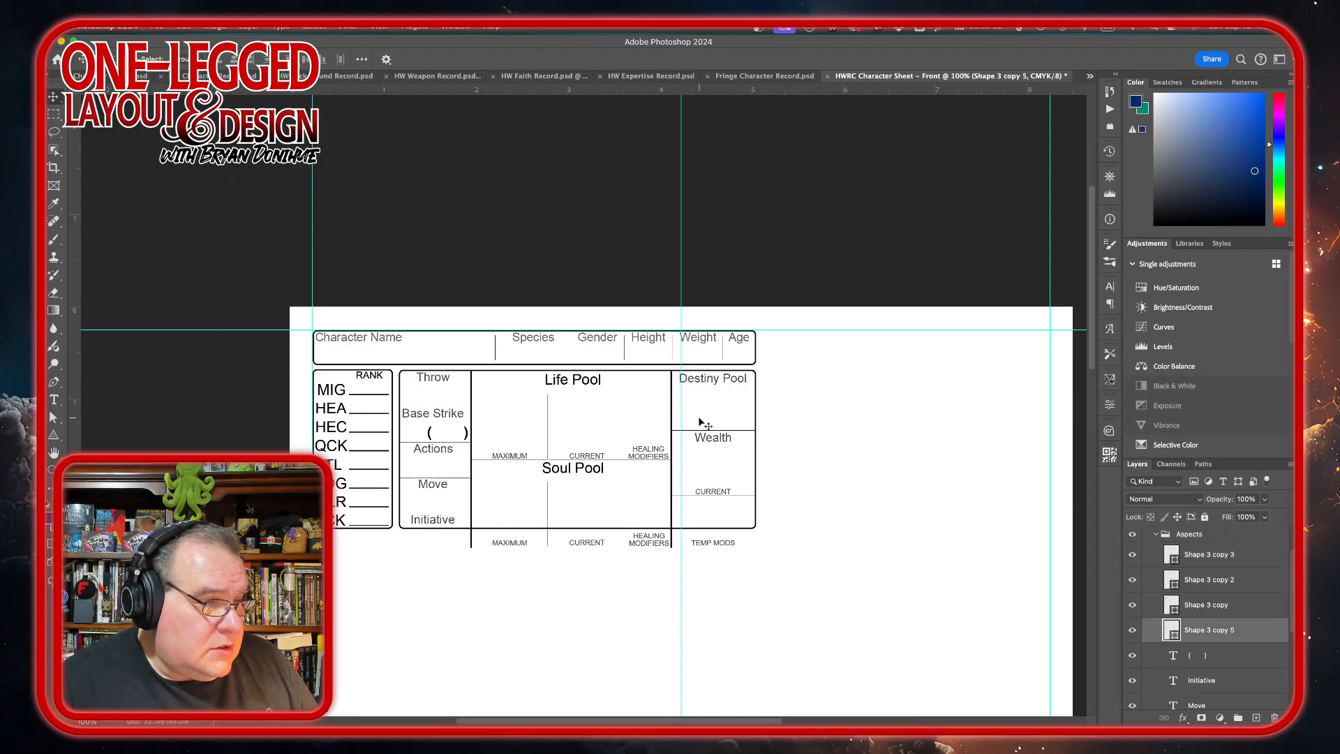
pyautogui.hotkey('shift', 'Up')
pyautogui.hotkey('shift', 'Up')
pyautogui.hotkey('shift', 'Down')
pyautogui.hotkey('shift', 'Down')
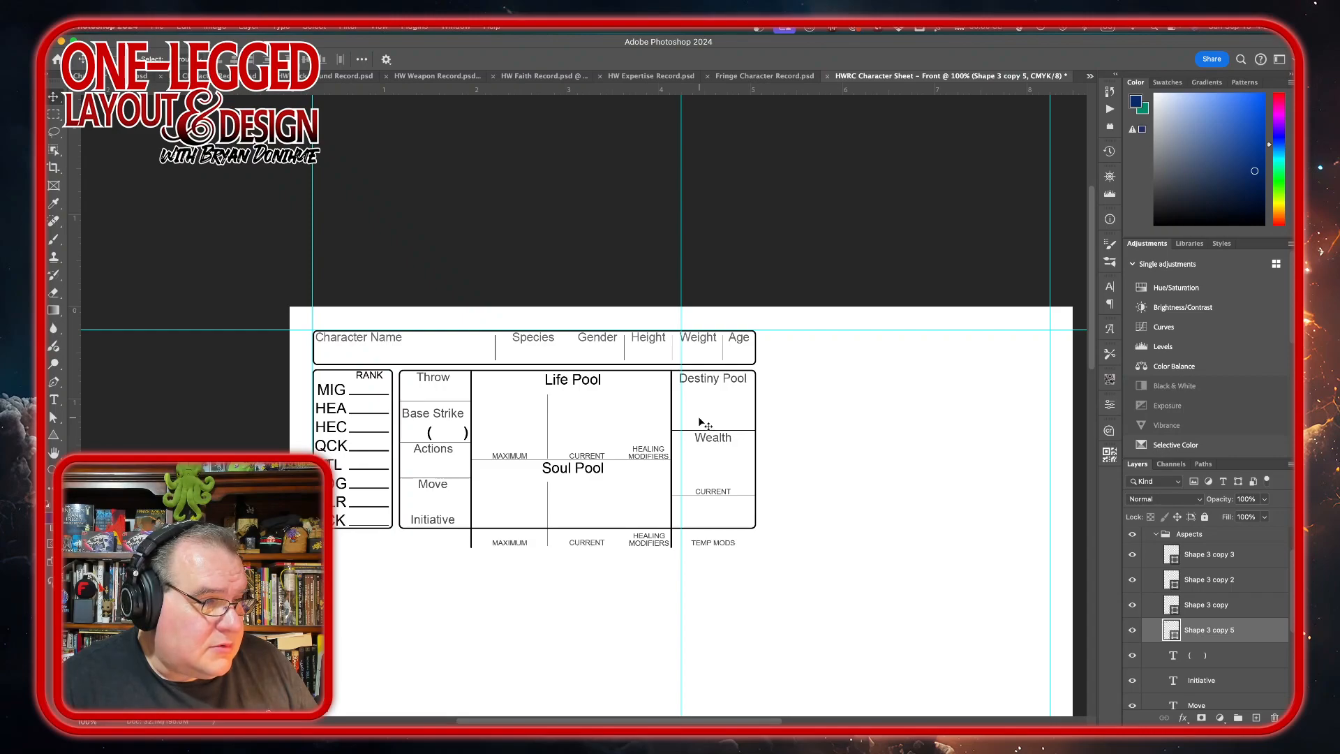
pyautogui.hotkey('shift', 'Down')
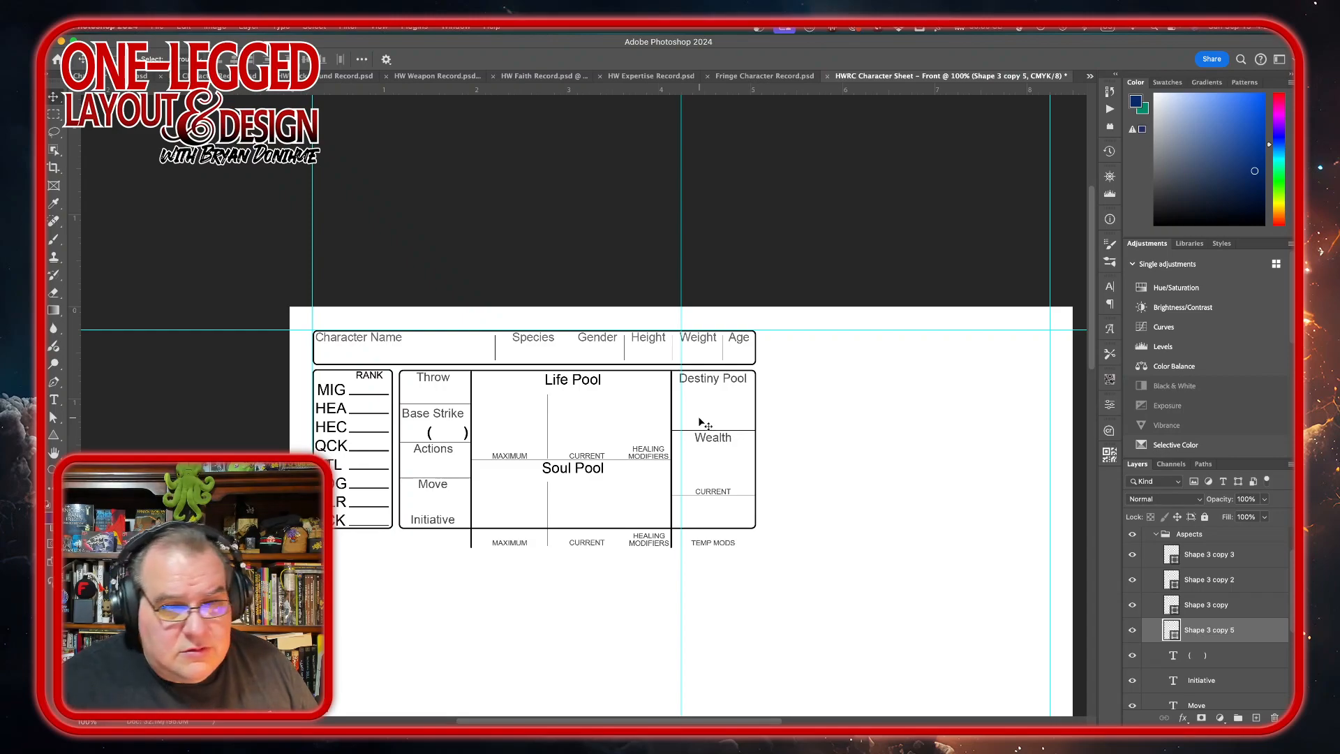
# Select the four Shape 3 divider layers in the Aspects subgroup and distribute them evenly in the vertical direction
pyautogui.click(1259, 558)
pyautogui.keyDown('shift'); pyautogui.click(1258, 562); pyautogui.keyUp('shift')
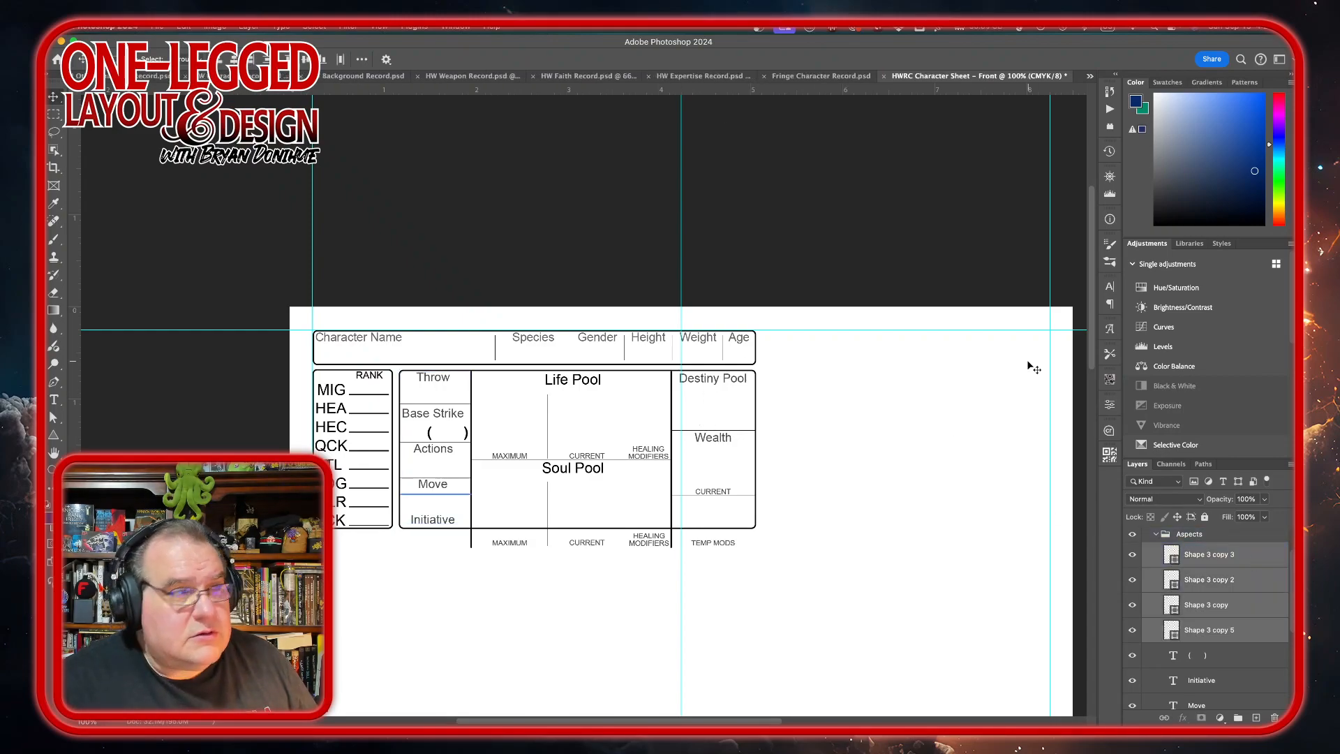
pyautogui.click(263, 60)
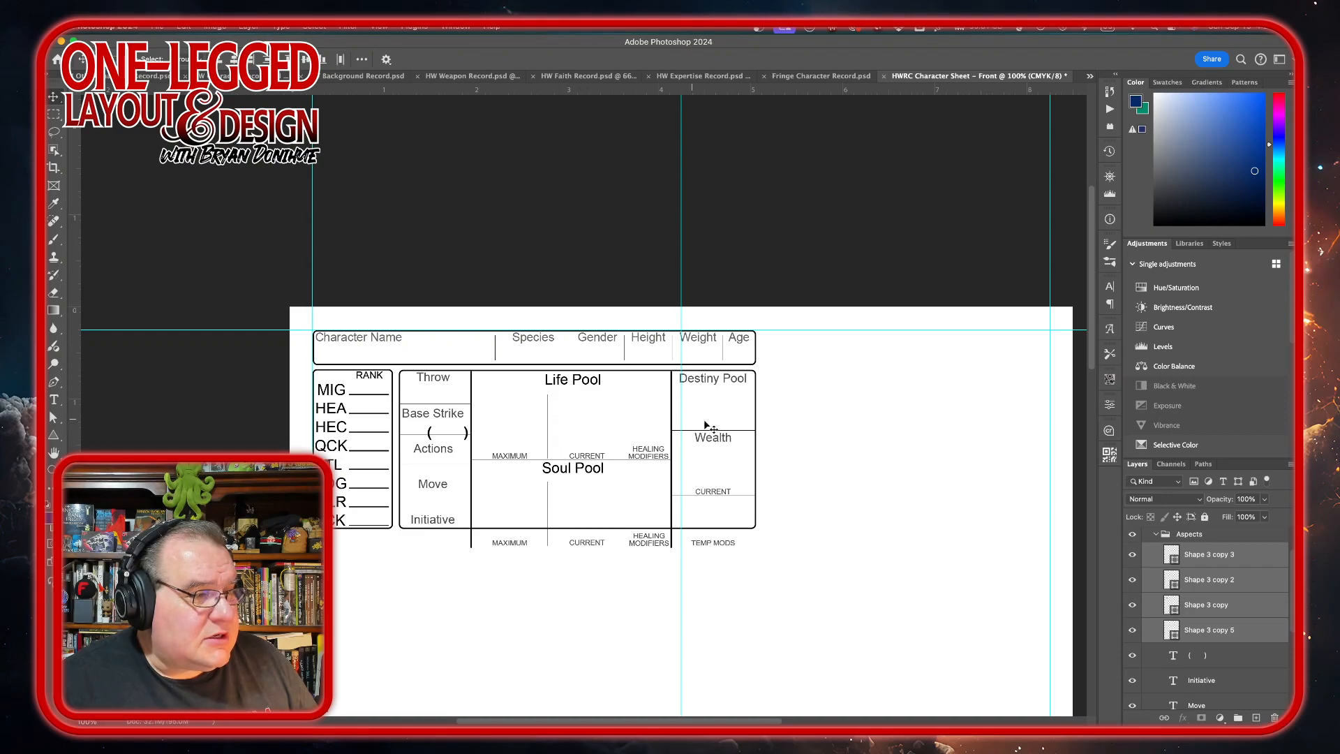
# Nudge the Base Strike label up so it sits just beneath the divider under Throw
pyautogui.scroll(-3, 1215, 628)
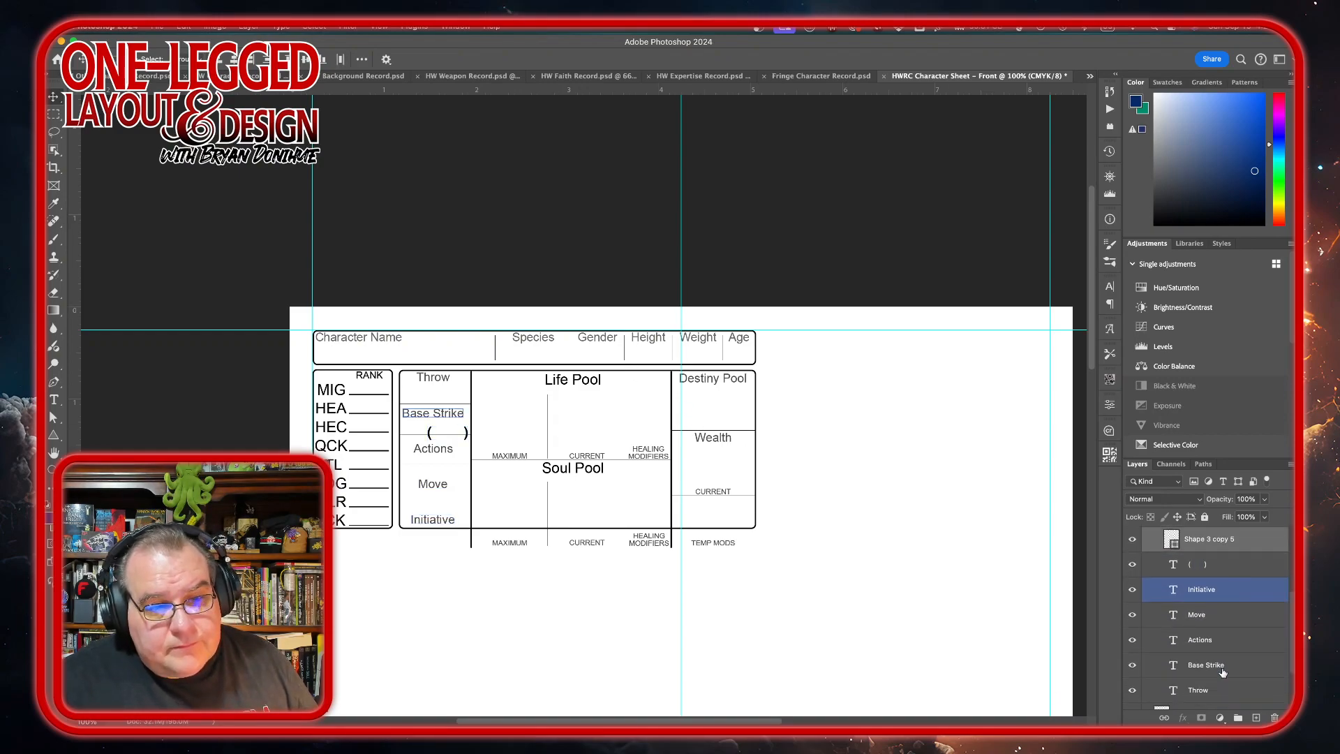
pyautogui.click(1229, 691)
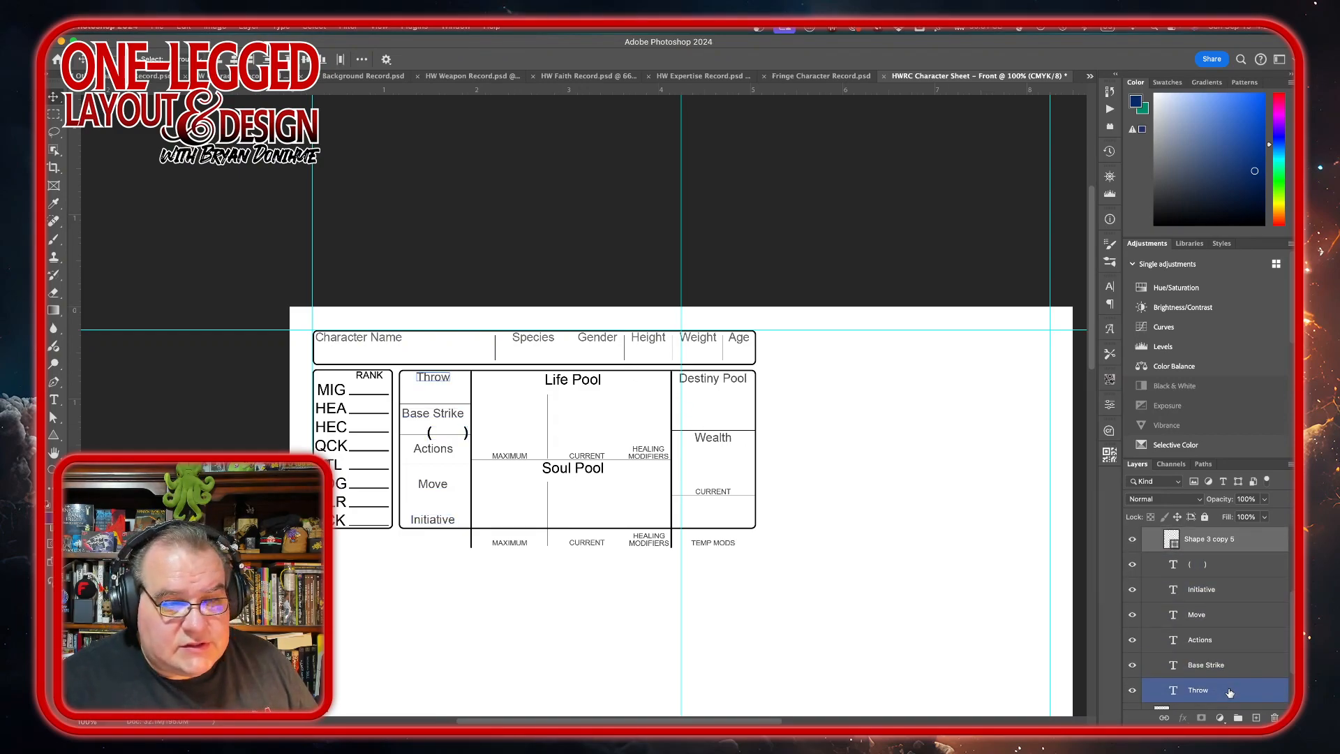
pyautogui.click(1239, 666)
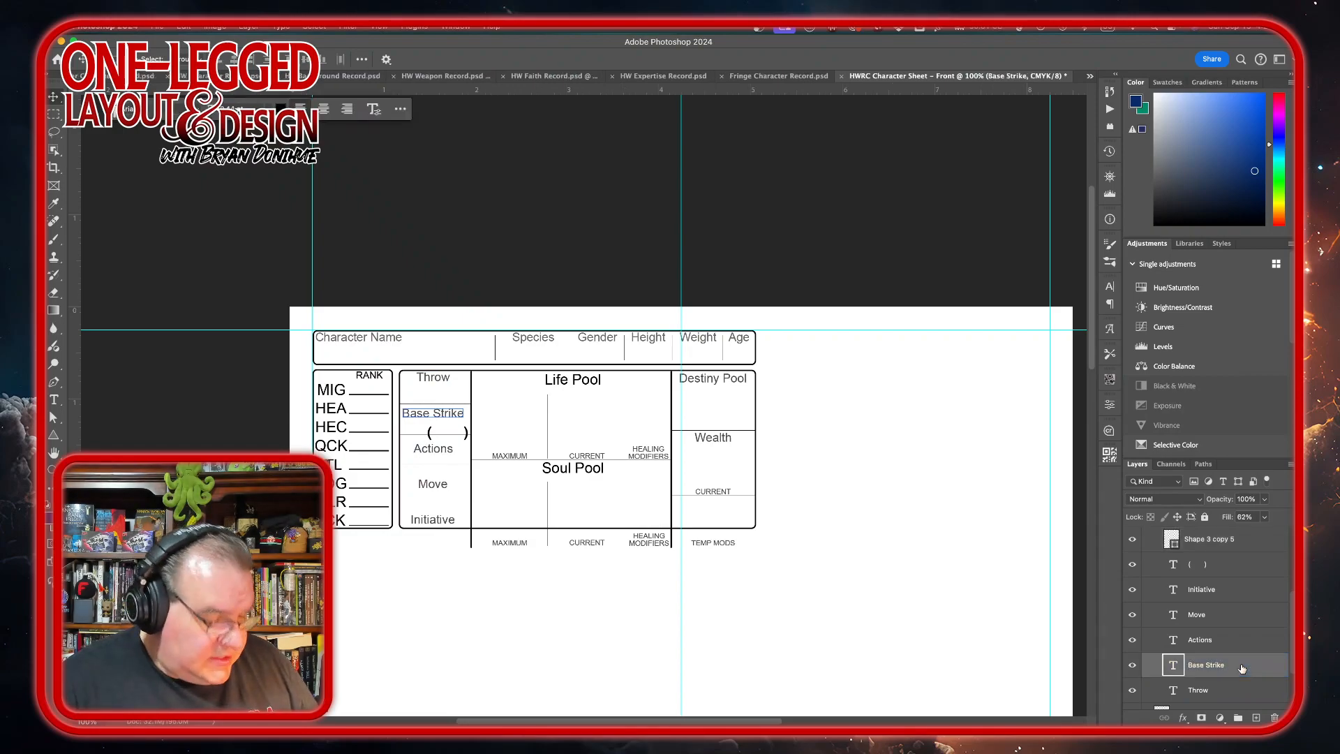
pyautogui.hotkey('shift', 'Up')
pyautogui.press('Up')
pyautogui.press('Up')
pyautogui.press('Up')
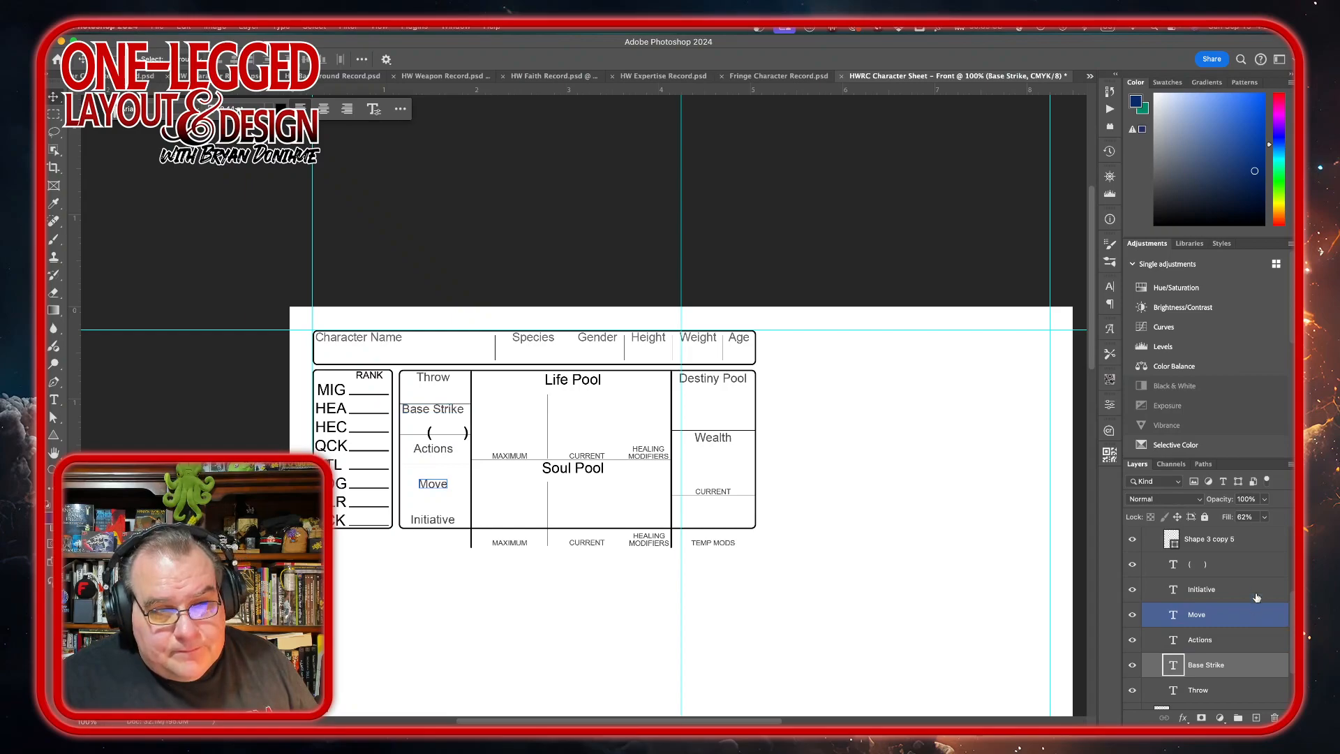
# Move the parentheses text up beneath the Base Strike label, clear of the divider below
pyautogui.click(1256, 567)
pyautogui.hotkey('shift', 'Up')
pyautogui.hotkey('shift', 'Up')
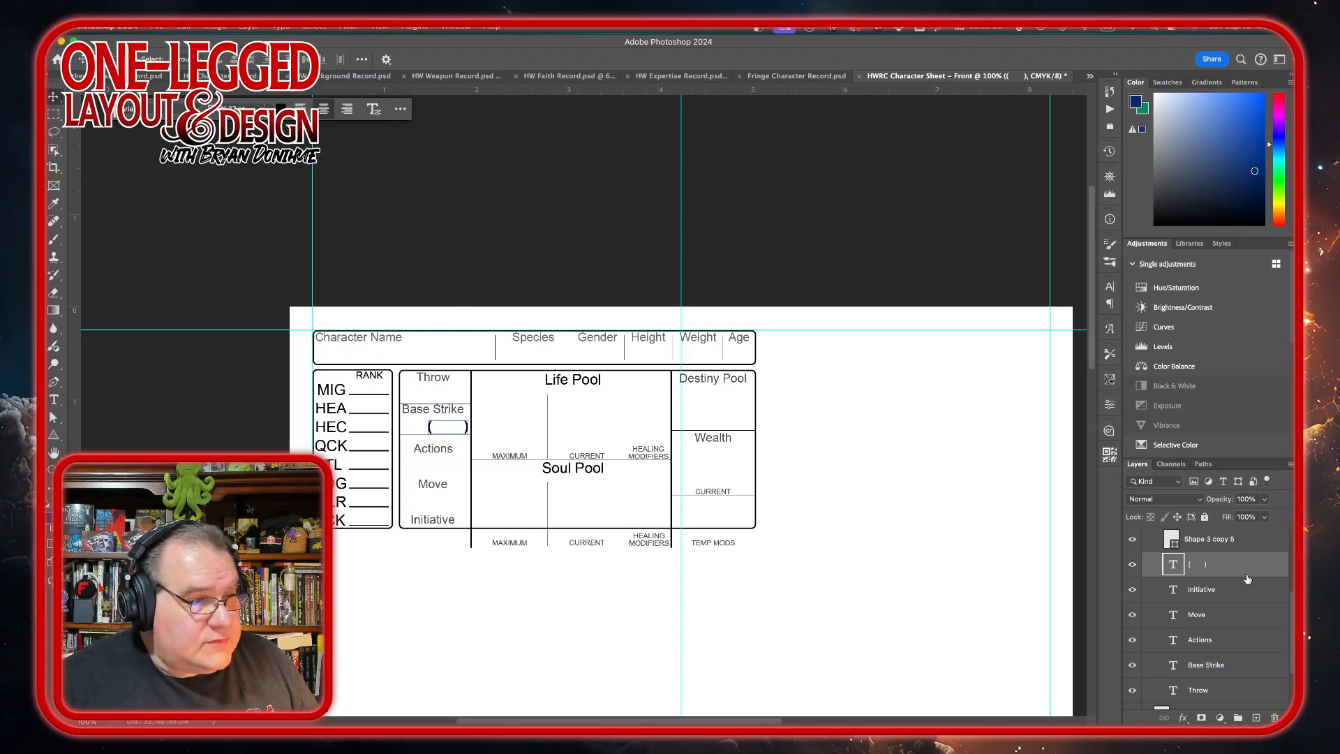
# Nudge the Actions label up so it sits just below the divider under the Base Strike parentheses
pyautogui.click(1236, 648)
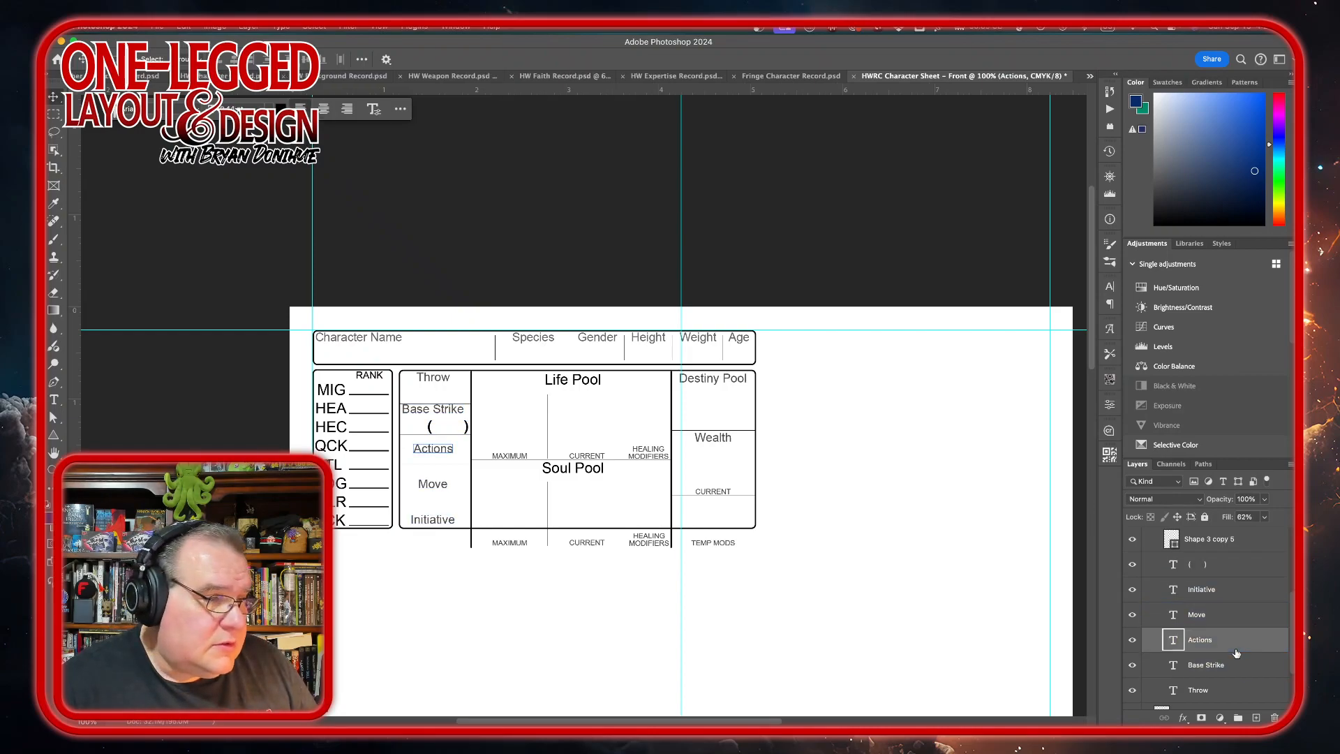
pyautogui.hotkey('shift', 'Up')
pyautogui.hotkey('shift', 'Up')
pyautogui.hotkey('shift', 'Up')
pyautogui.press('Down')
pyautogui.press('Down')
pyautogui.press('Down')
pyautogui.press('Down')
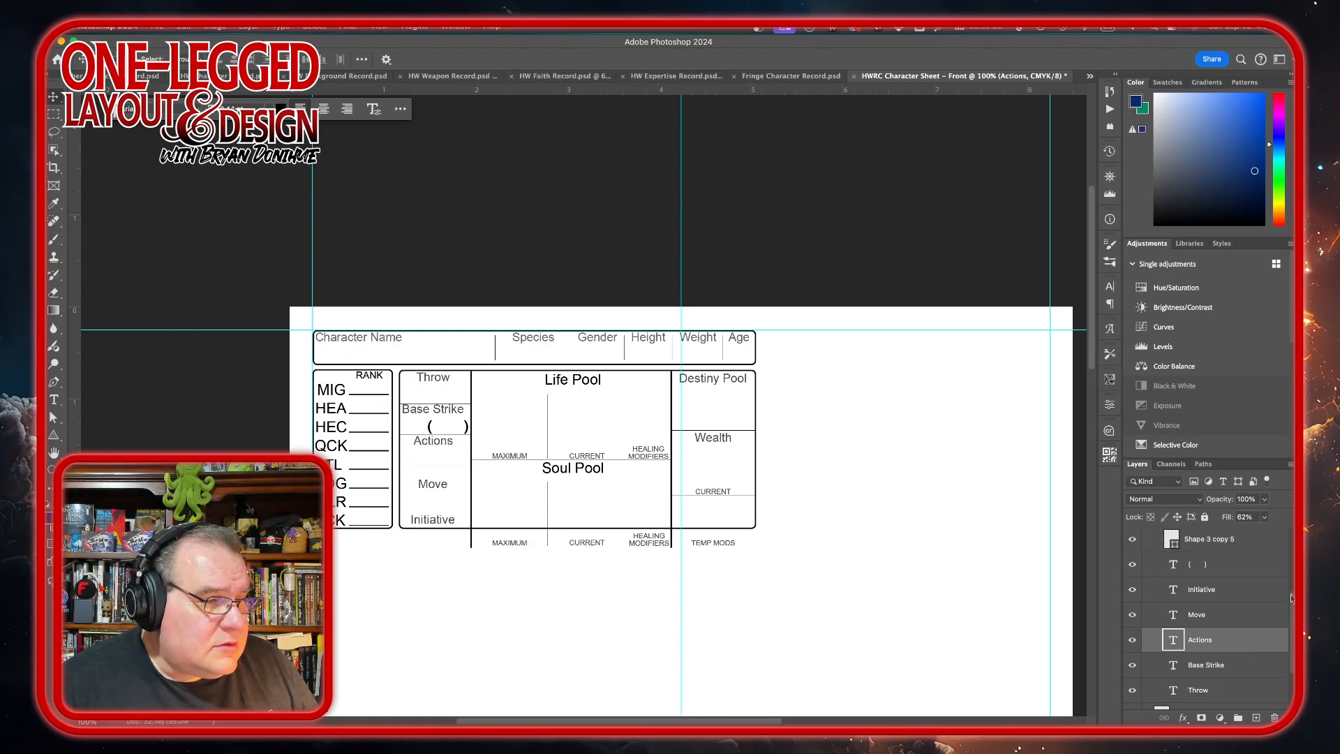
# Nudge the Move label up so it sits just below the divider that closes the Actions cell
pyautogui.click(1223, 667)
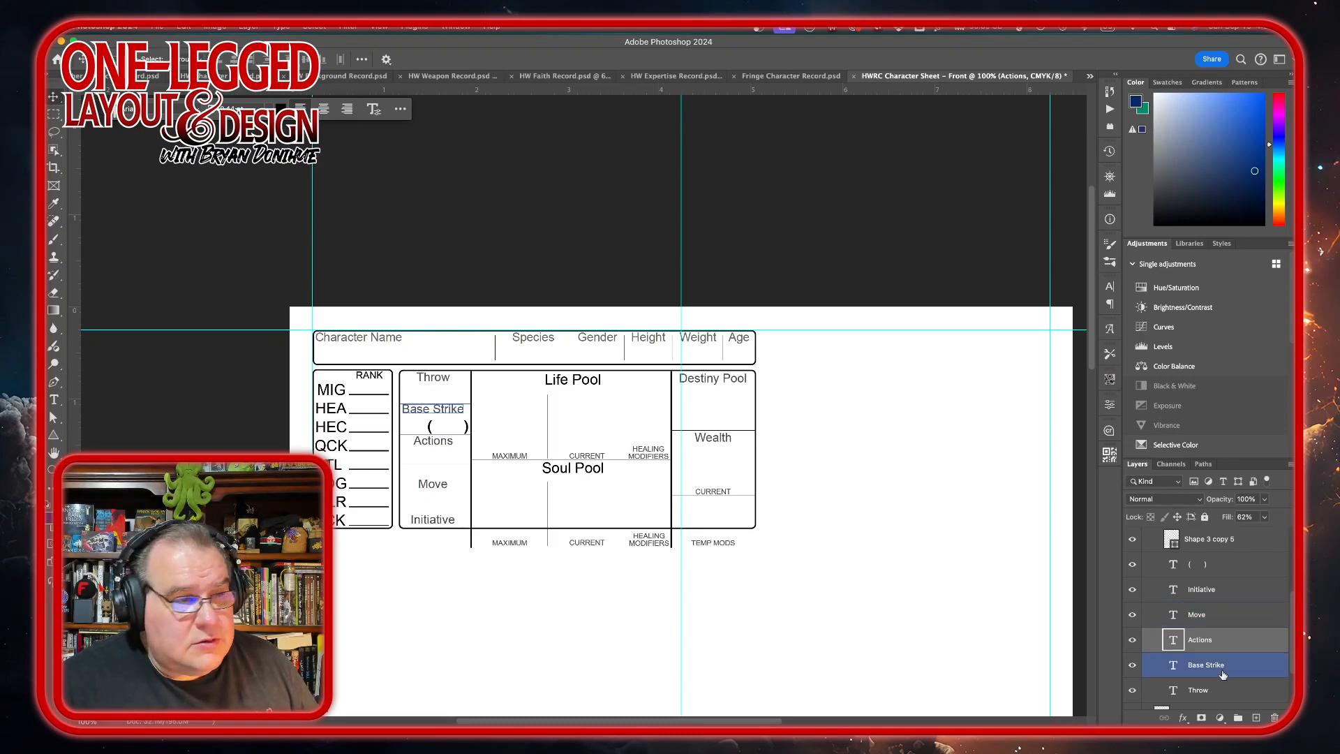
pyautogui.click(1232, 617)
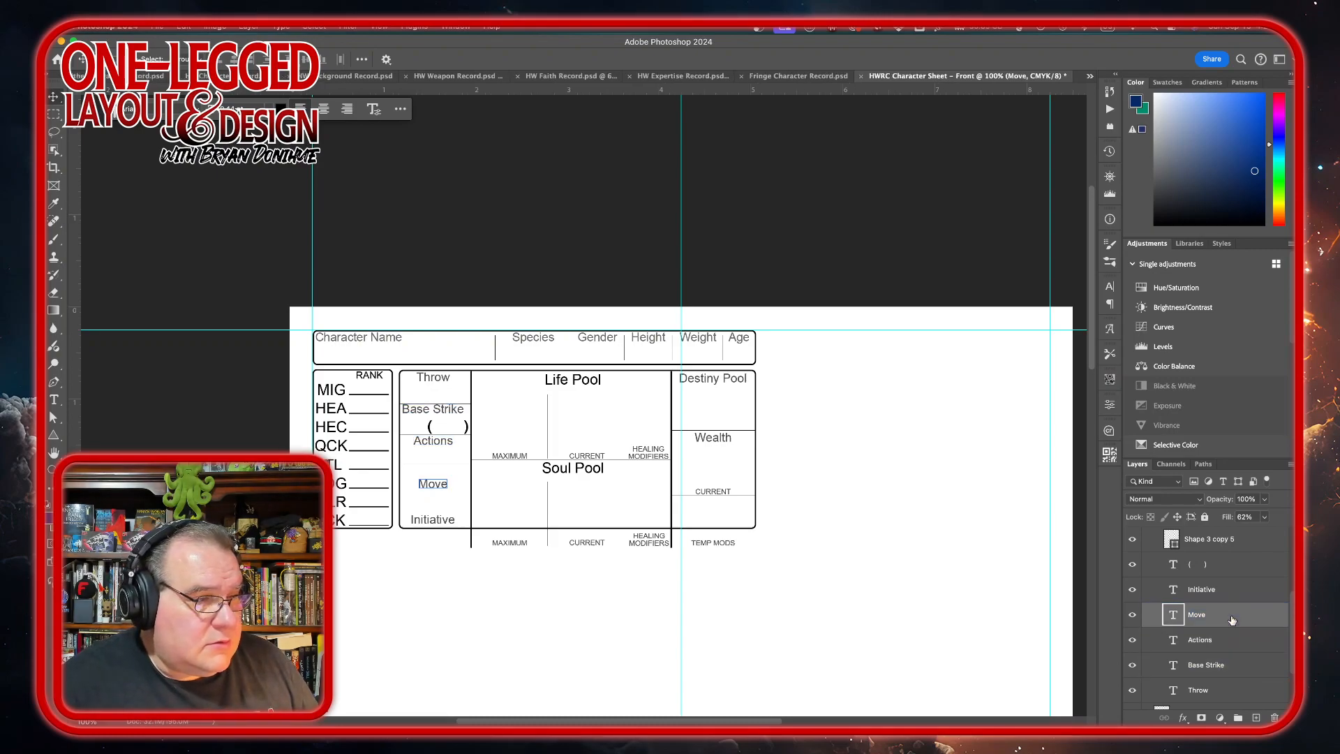
pyautogui.press('Up')
pyautogui.press('Up')
pyautogui.press('Up')
pyautogui.press('Up')
pyautogui.press('Up')
pyautogui.press('Up')
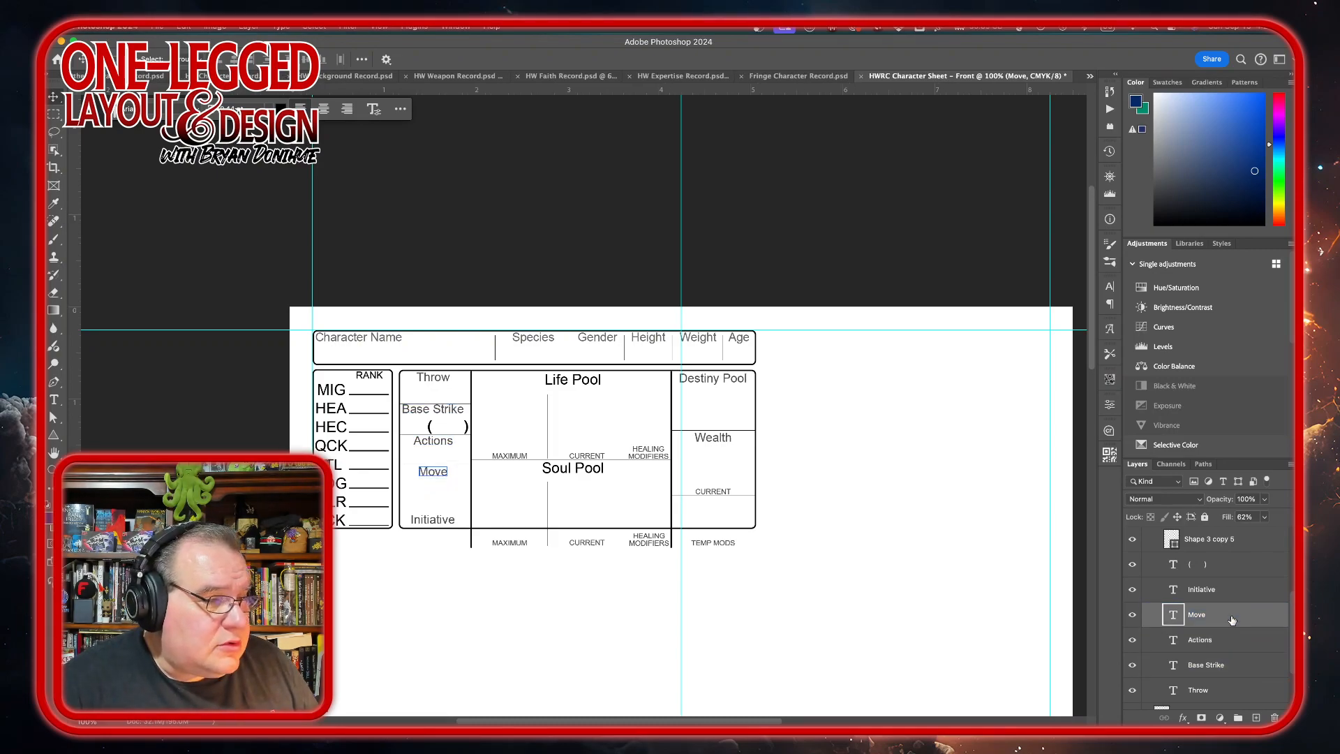
pyautogui.press('Up')
pyautogui.press('Up')
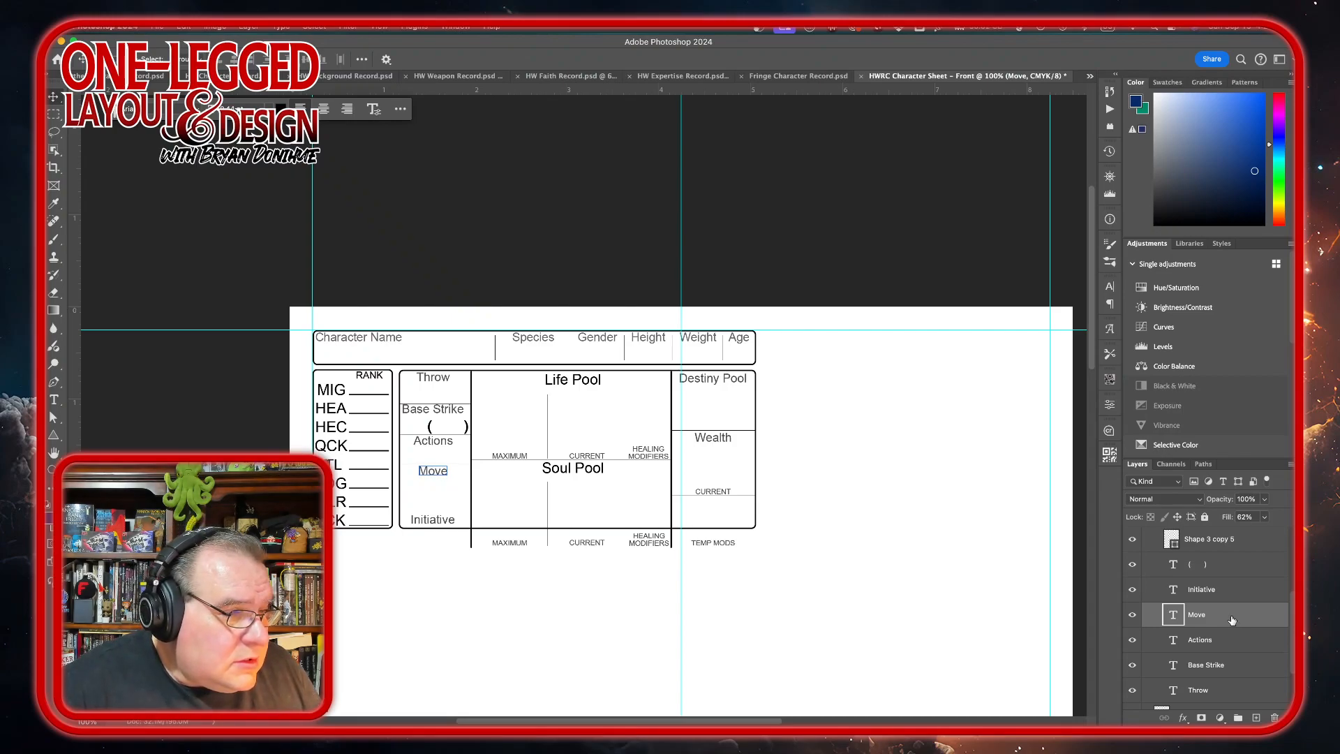
# Nudge the Base Strike label down slightly to give it clearance from the divider above
pyautogui.click(1228, 639)
pyautogui.click(1249, 665)
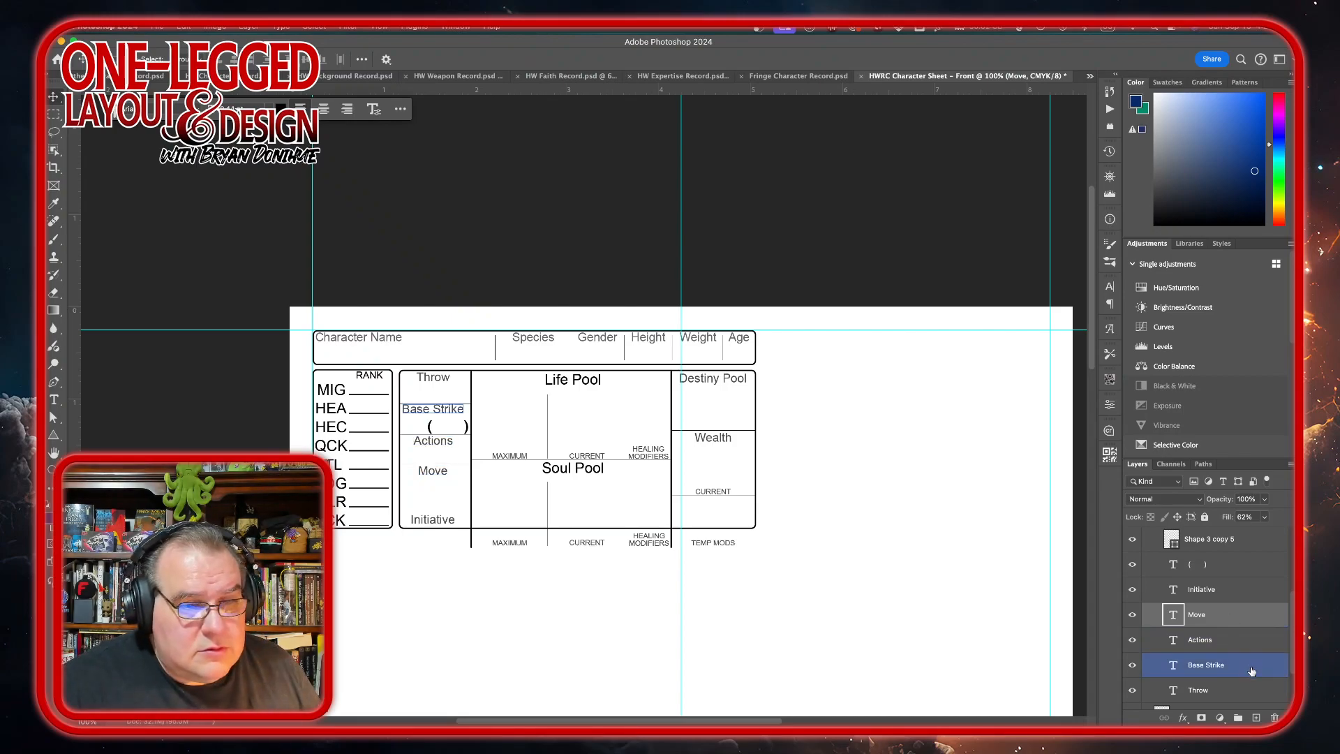
pyautogui.press('Down')
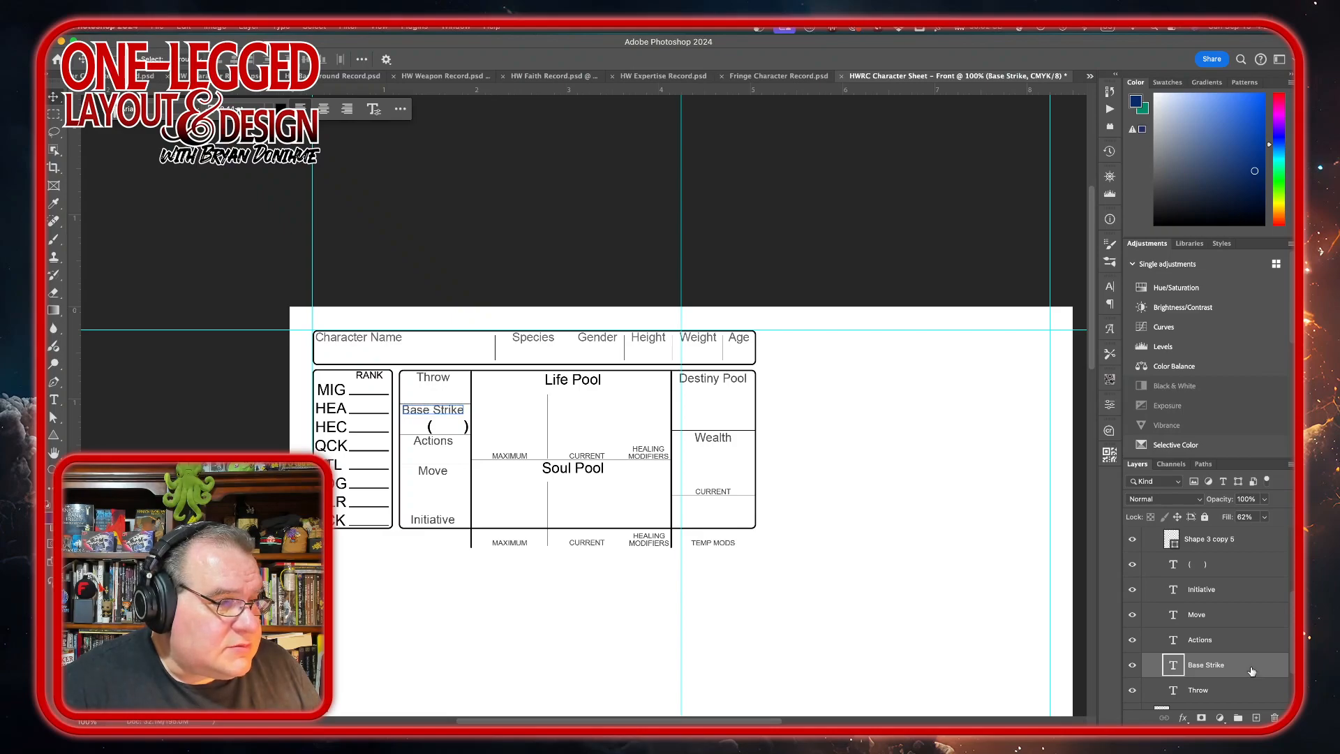
# Nudge the Initiative label up so it sits just clear of the divider under Move
pyautogui.click(1218, 614)
pyautogui.click(1218, 564)
pyautogui.click(1218, 590)
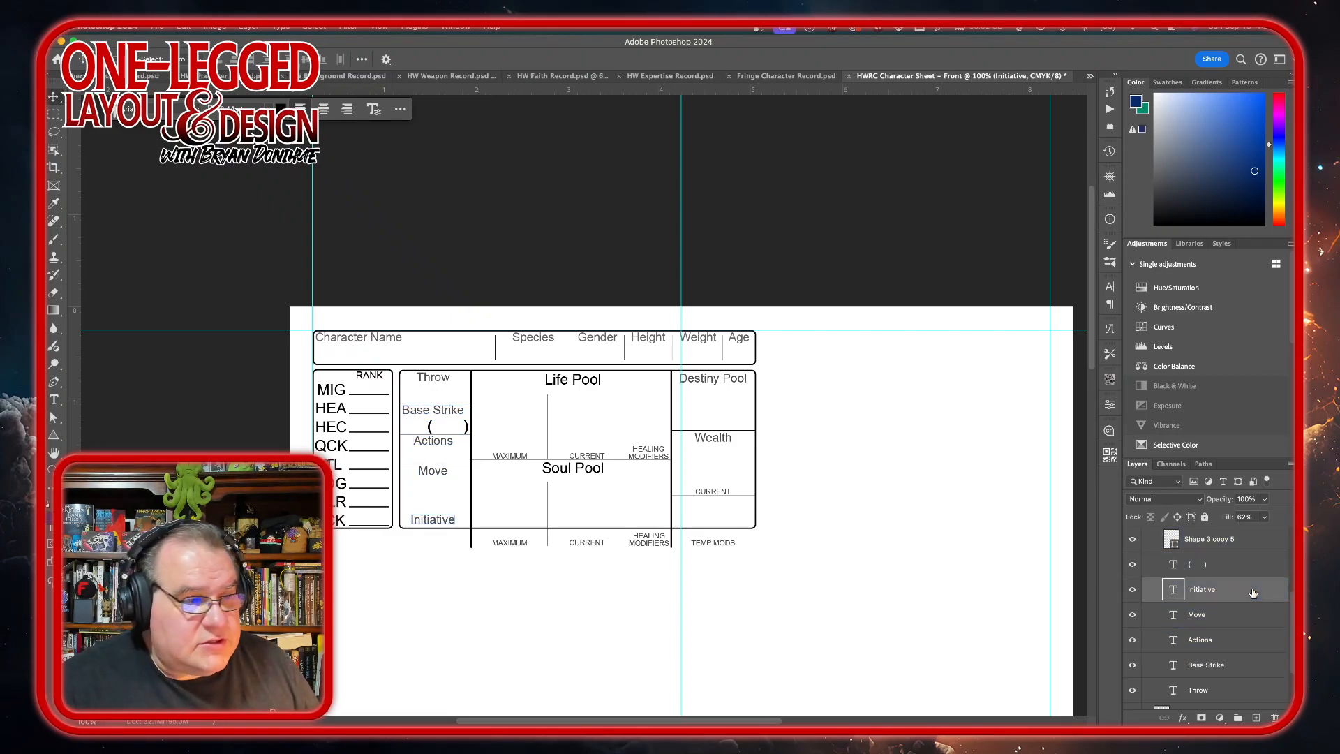
pyautogui.press('Up')
pyautogui.press('Up')
pyautogui.press('Up')
pyautogui.press('Up')
pyautogui.press('Up')
pyautogui.press('Up')
pyautogui.press('Up')
pyautogui.press('Up')
pyautogui.press('Up')
pyautogui.press('Up')
pyautogui.press('Up')
pyautogui.press('Up')
pyautogui.press('Up')
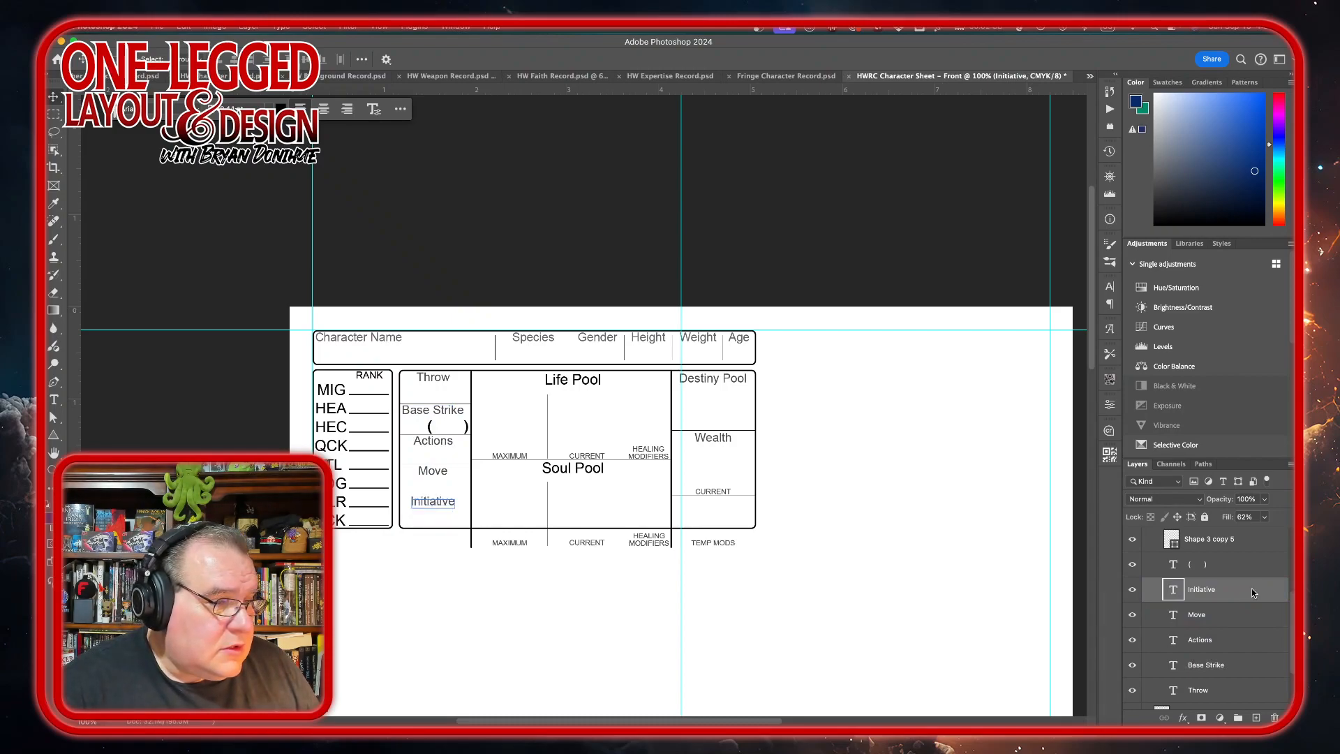
pyautogui.press('Up')
pyautogui.press('Up')
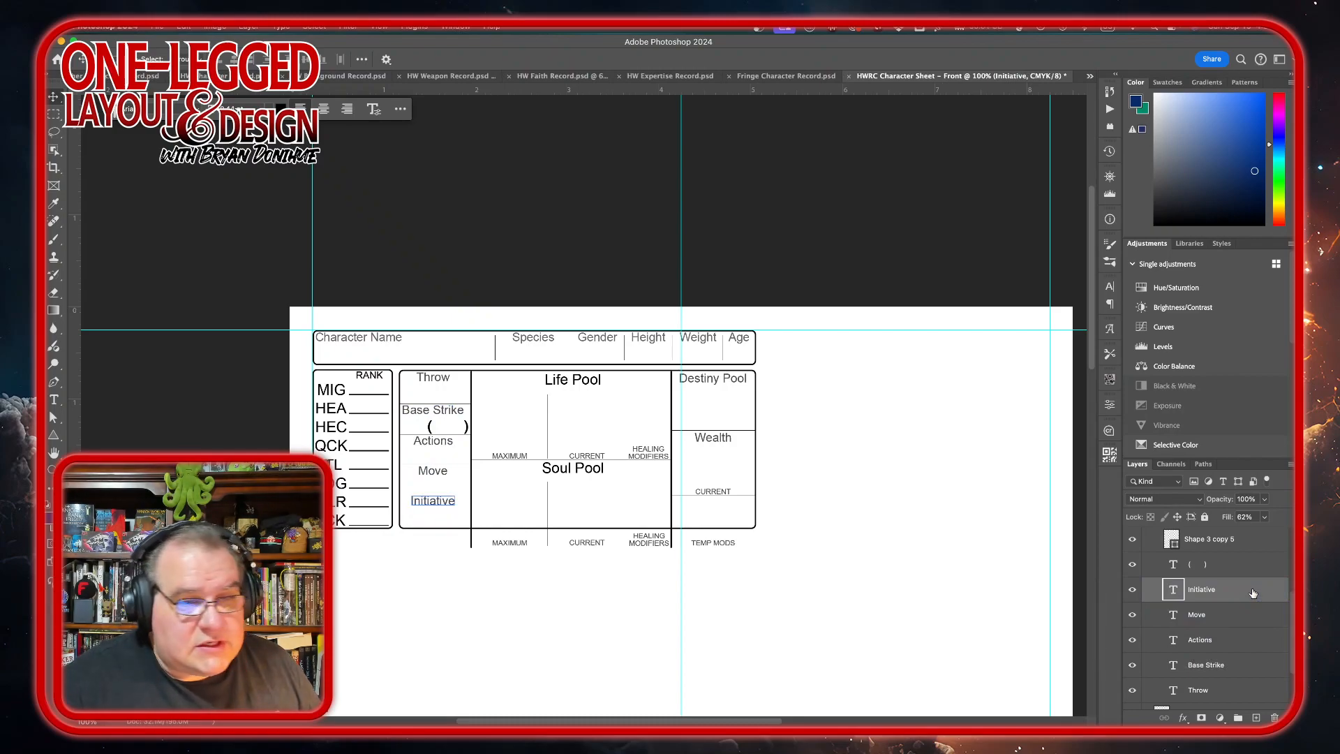
# Collapse the nested Aspects subgroup and expand the Life/Soul subgroup to reach its layers
pyautogui.scroll(5, 1249, 587)
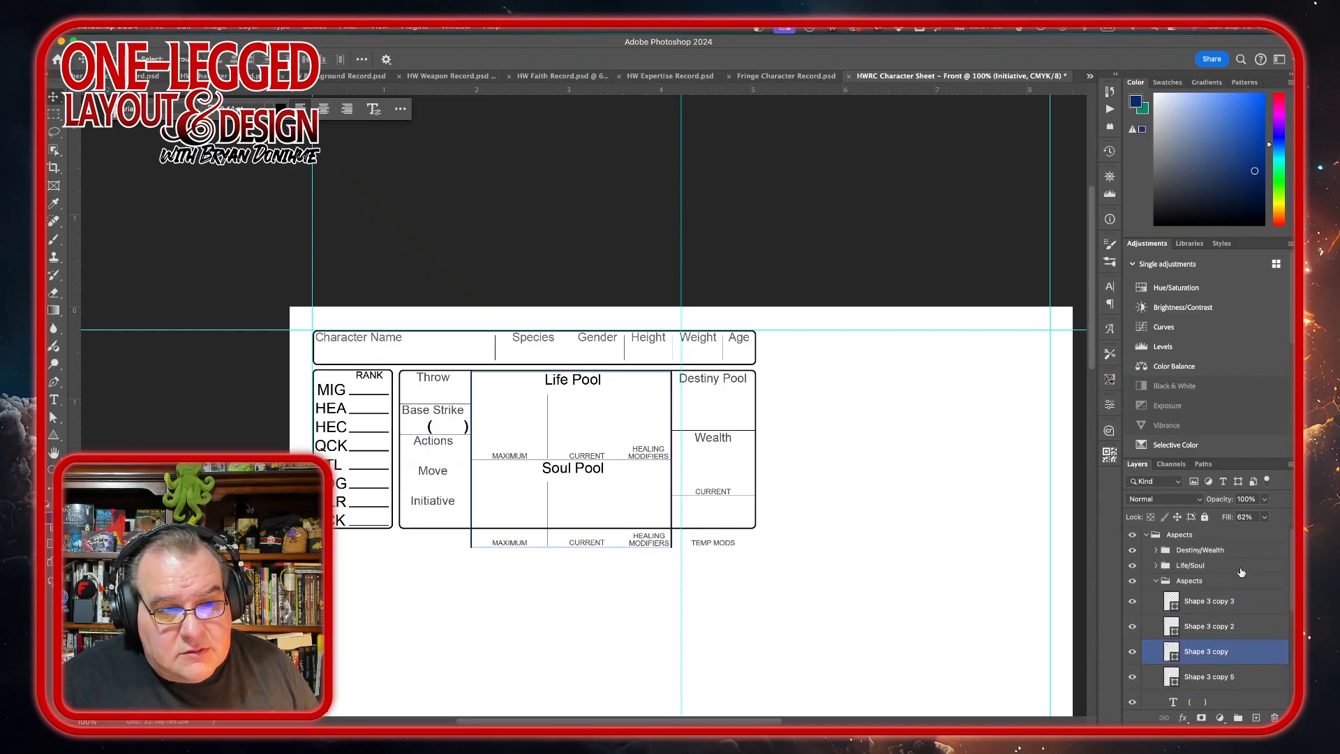
pyautogui.click(1157, 582)
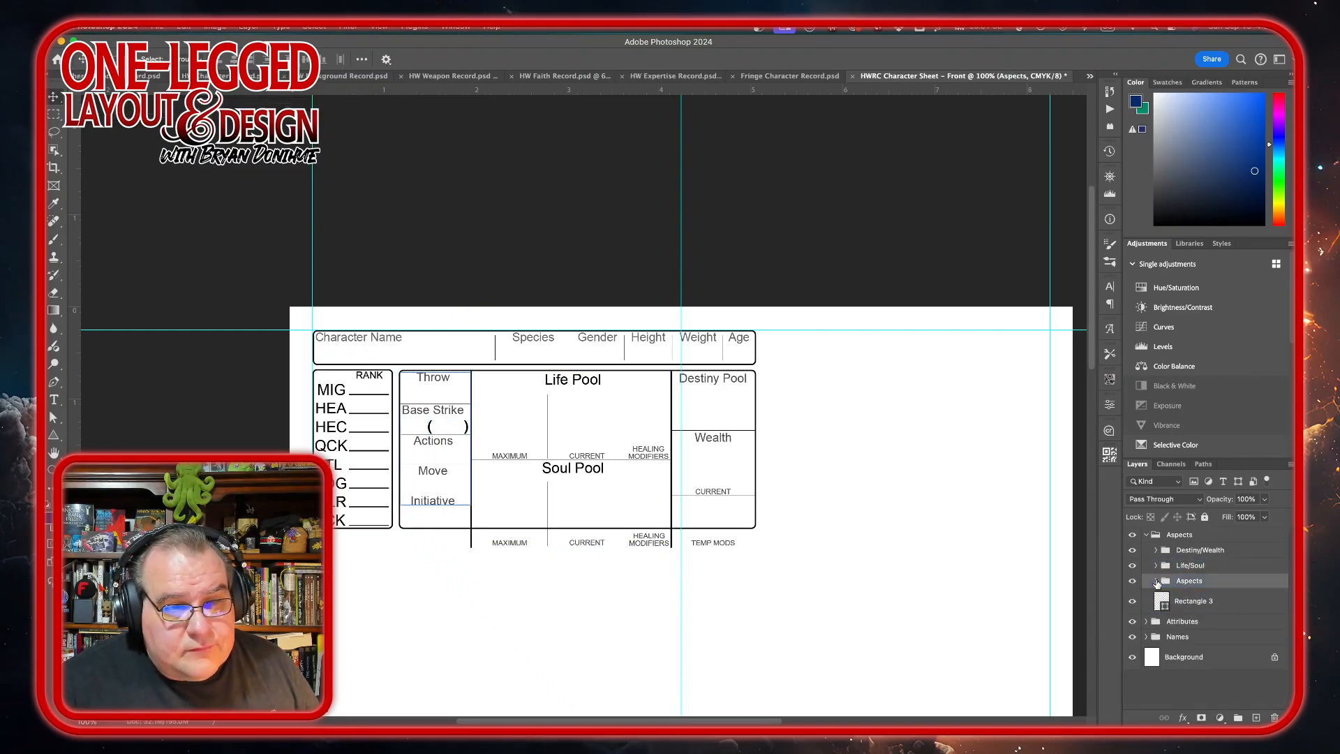
pyautogui.click(1156, 567)
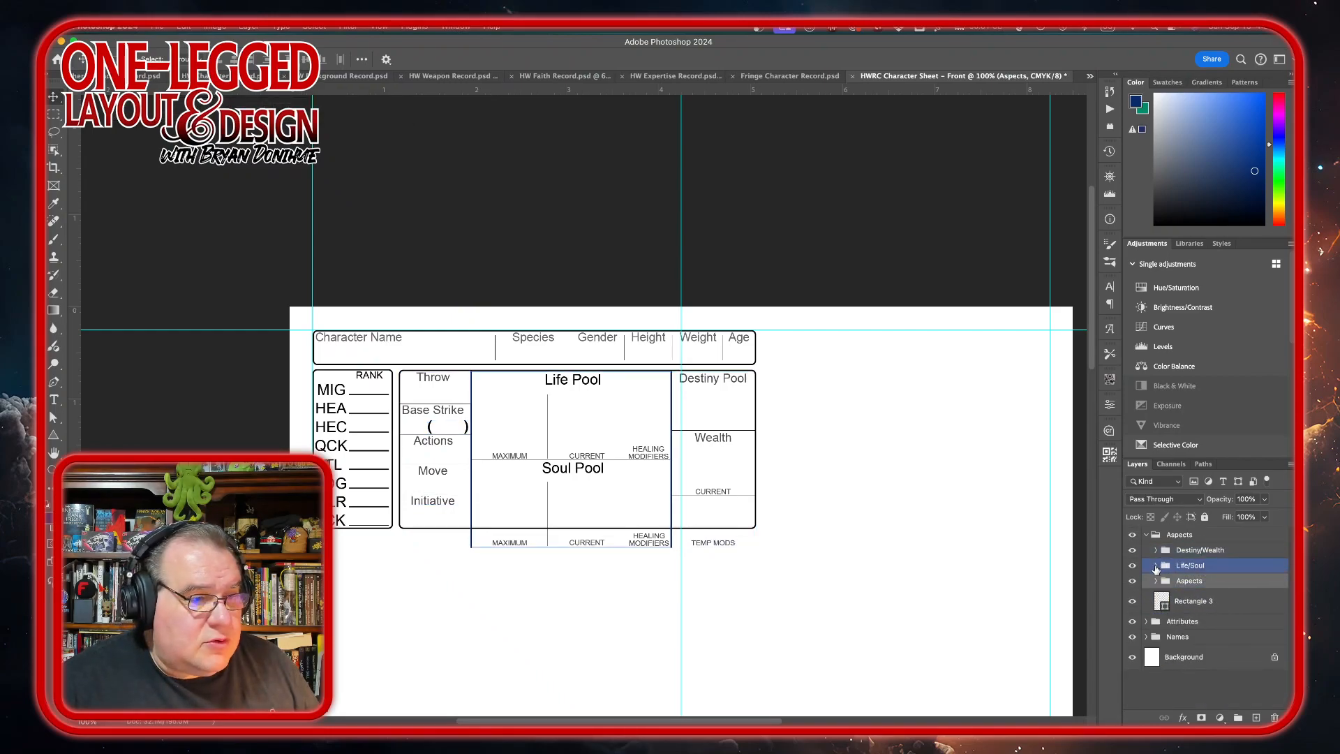
pyautogui.click(1155, 566)
pyautogui.click(1143, 594)
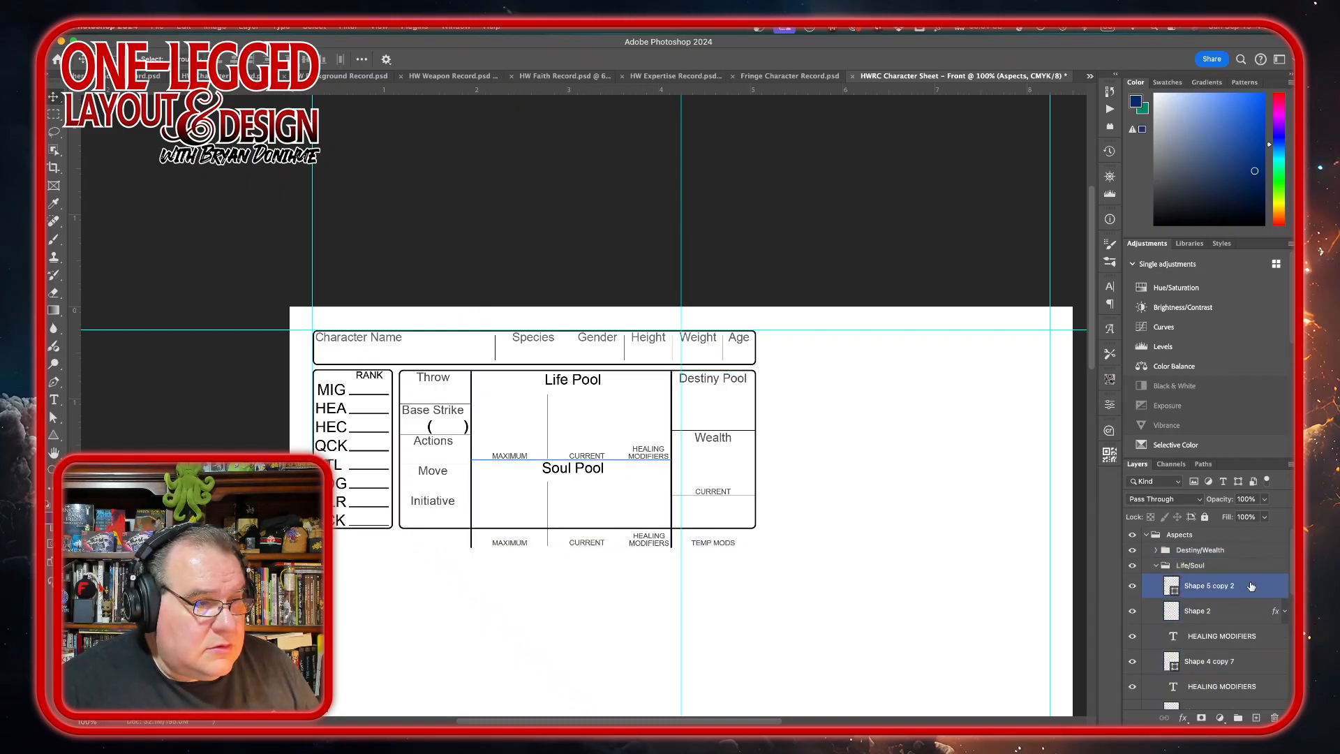
pyautogui.hotkey('shift', 'Up')
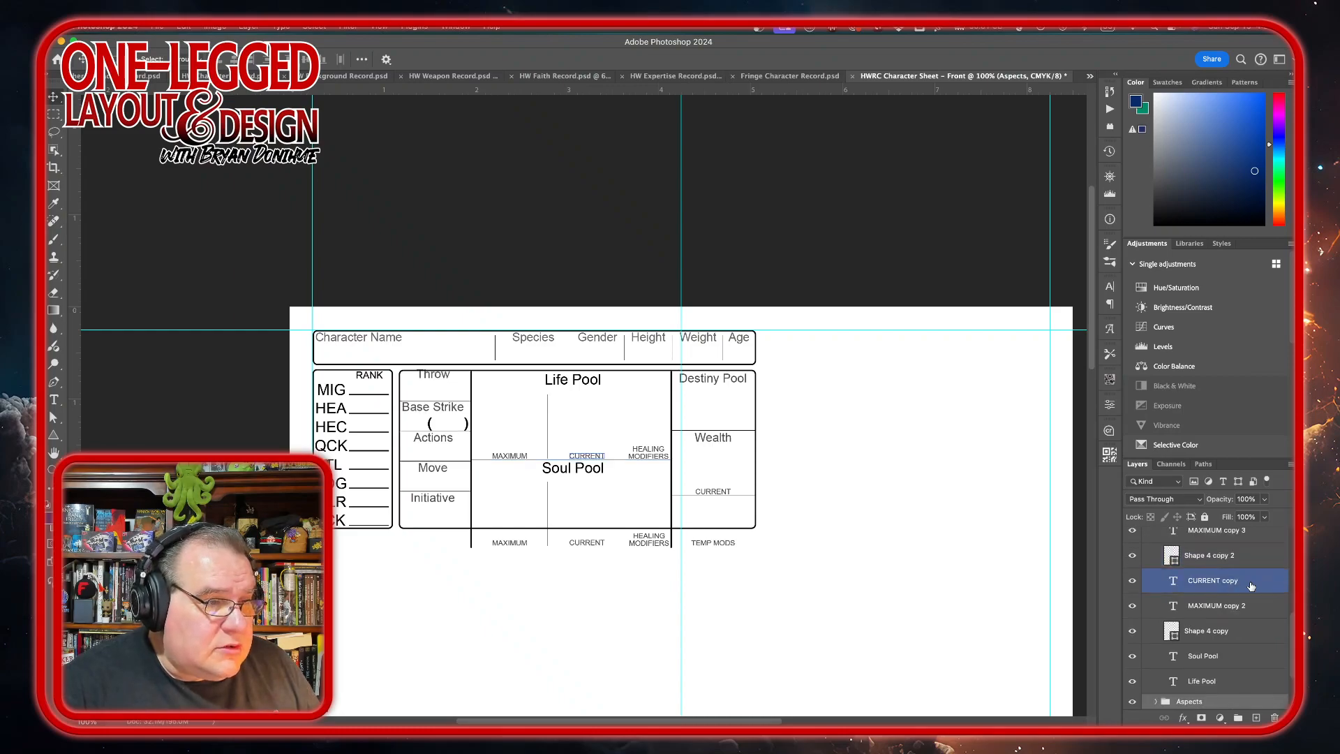
pyautogui.hotkey('shift', 'Down')
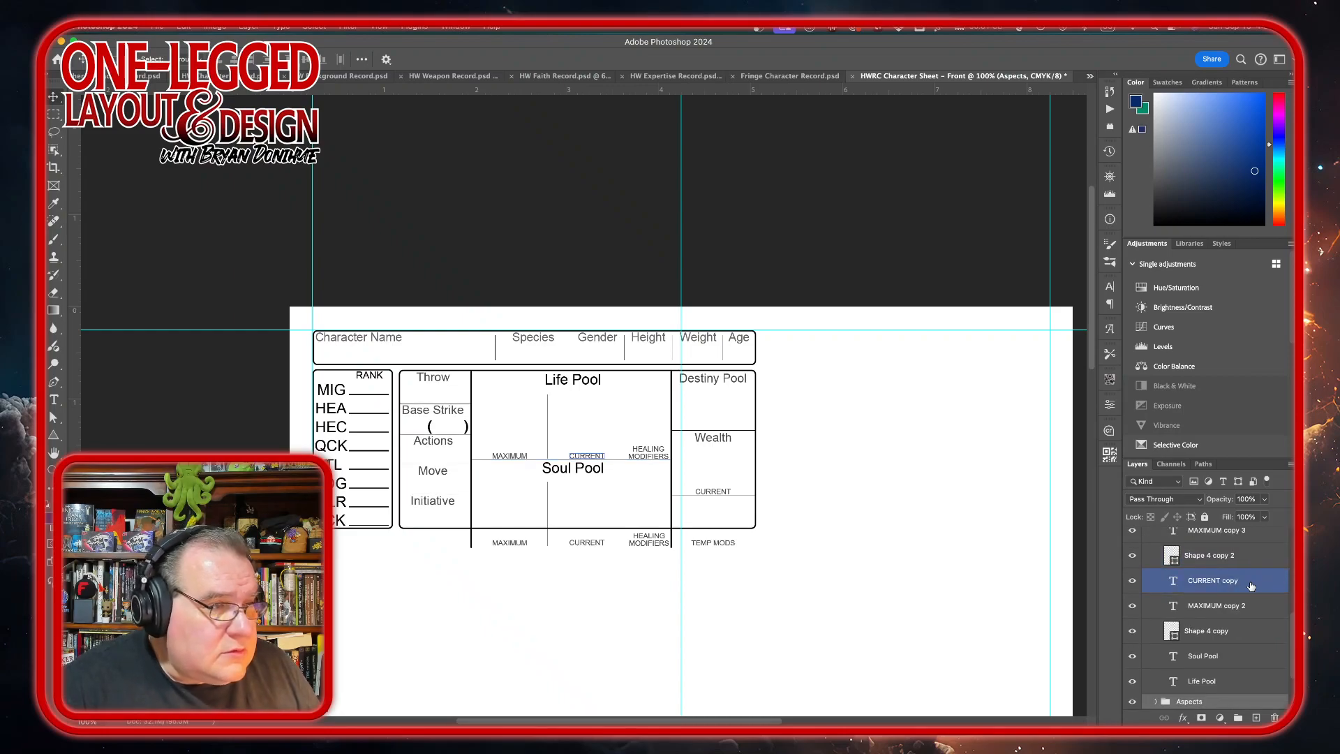
pyautogui.hotkey('shift', 'Up')
pyautogui.hotkey('shift', 'Down')
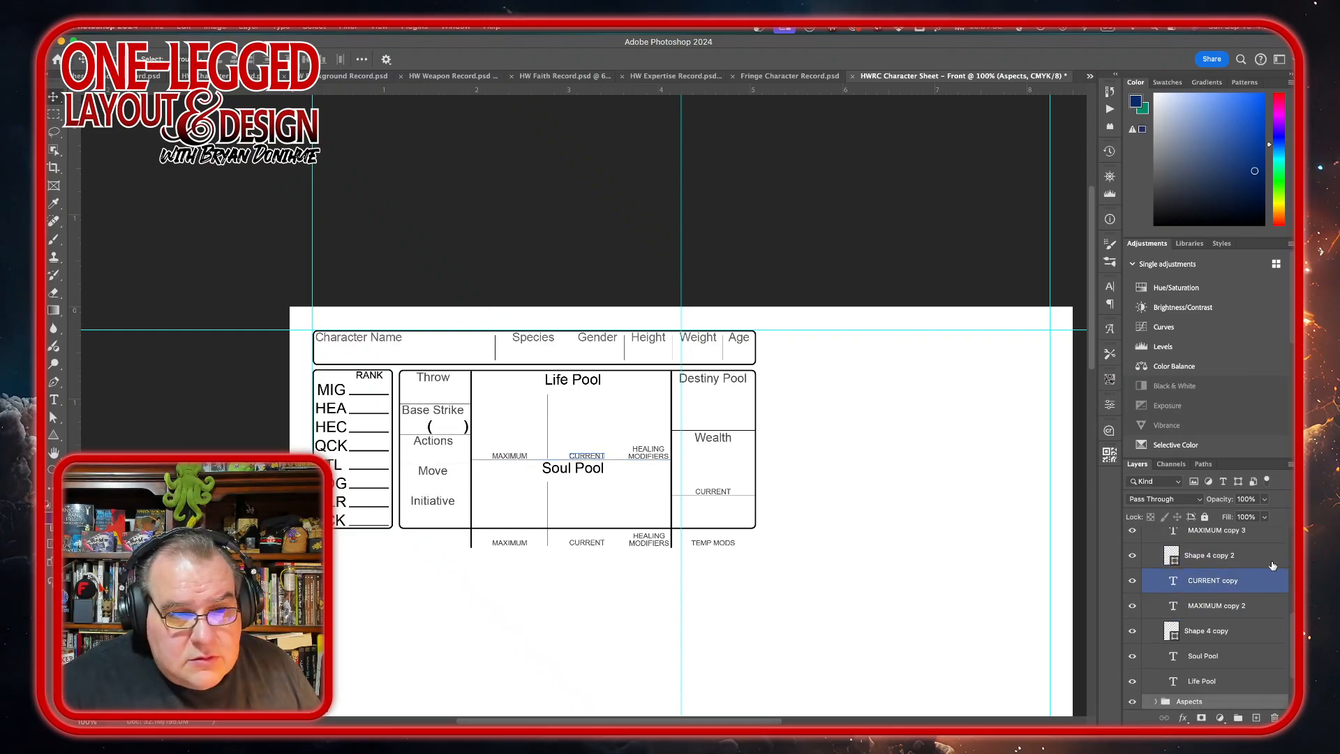
# Move the Shape 5 copy 2 divider between Life Pool and Soul Pool up to the vertical middle of the frame
pyautogui.scroll(4, 1259, 577)
pyautogui.scroll(-6, 1259, 575)
pyautogui.scroll(5, 1258, 574)
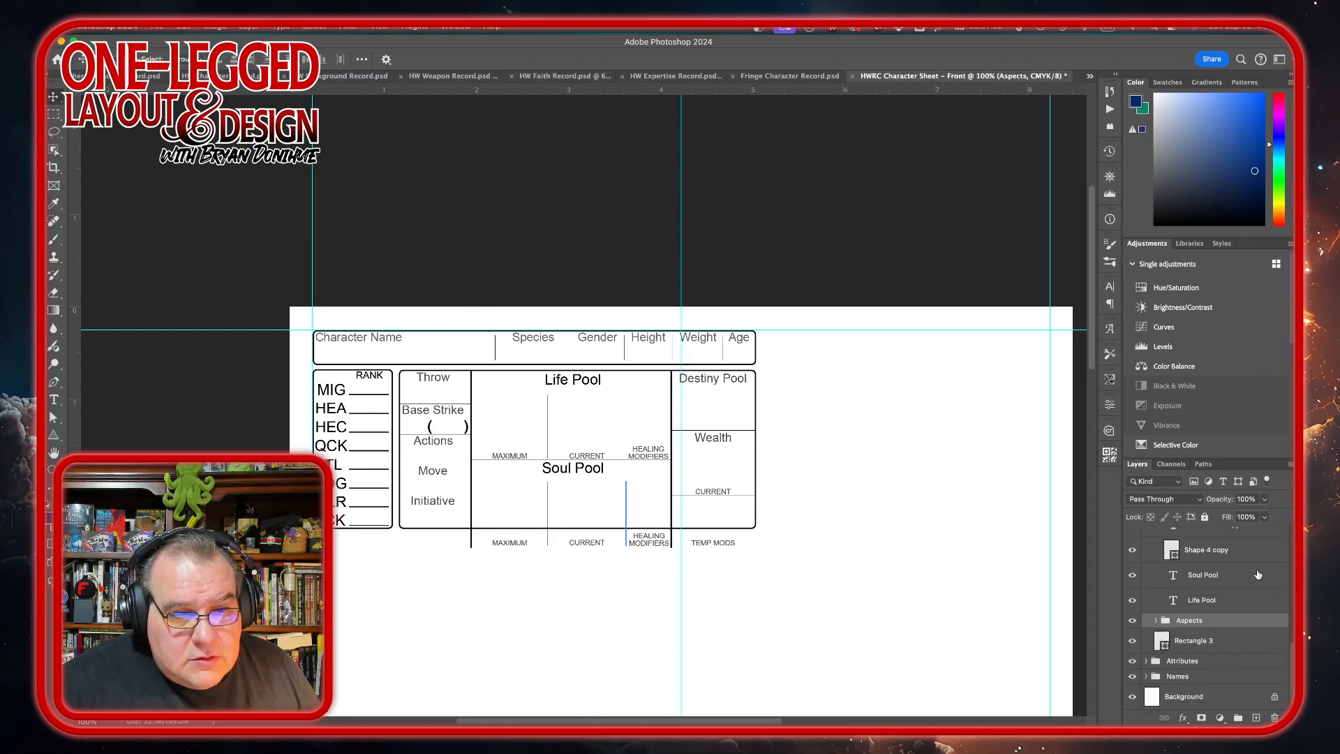
pyautogui.scroll(3, 1258, 575)
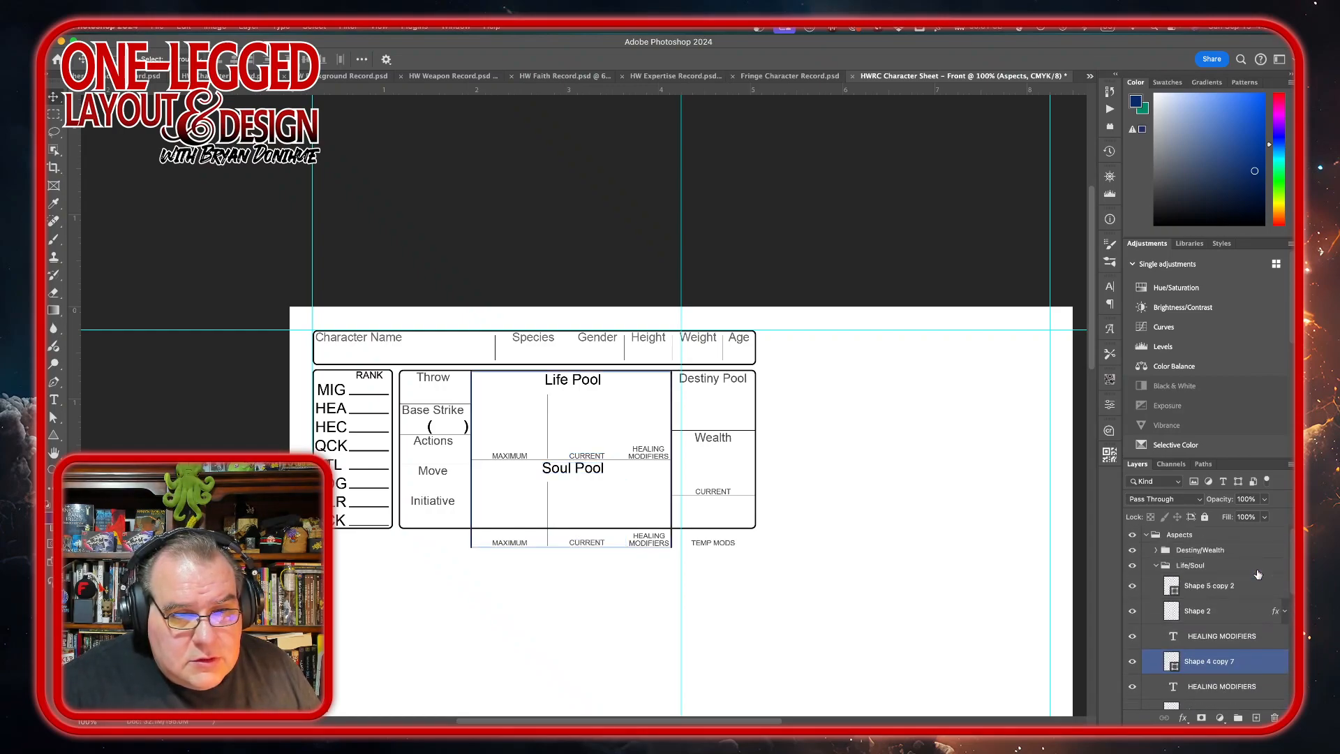
pyautogui.click(1250, 591)
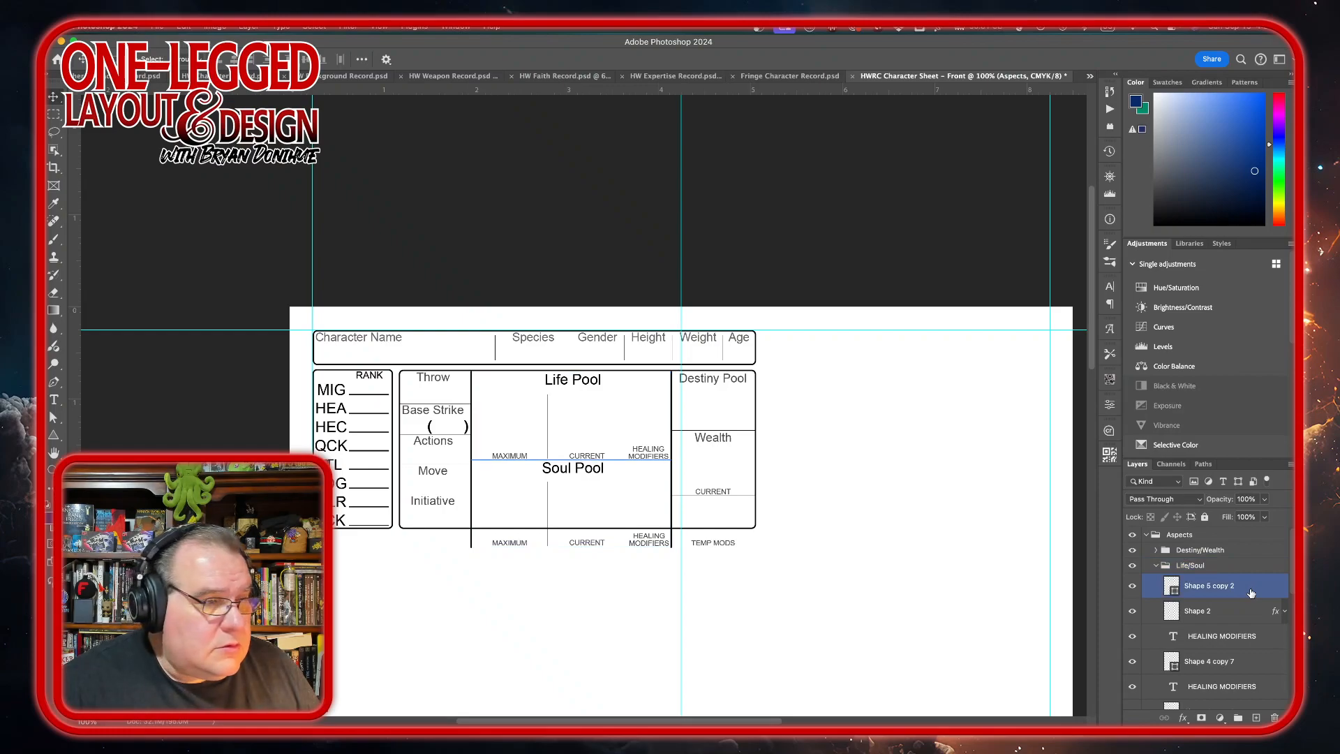
pyautogui.press('Up')
pyautogui.press('Up')
pyautogui.press('Up')
pyautogui.press('Up')
pyautogui.press('Up')
pyautogui.press('Up')
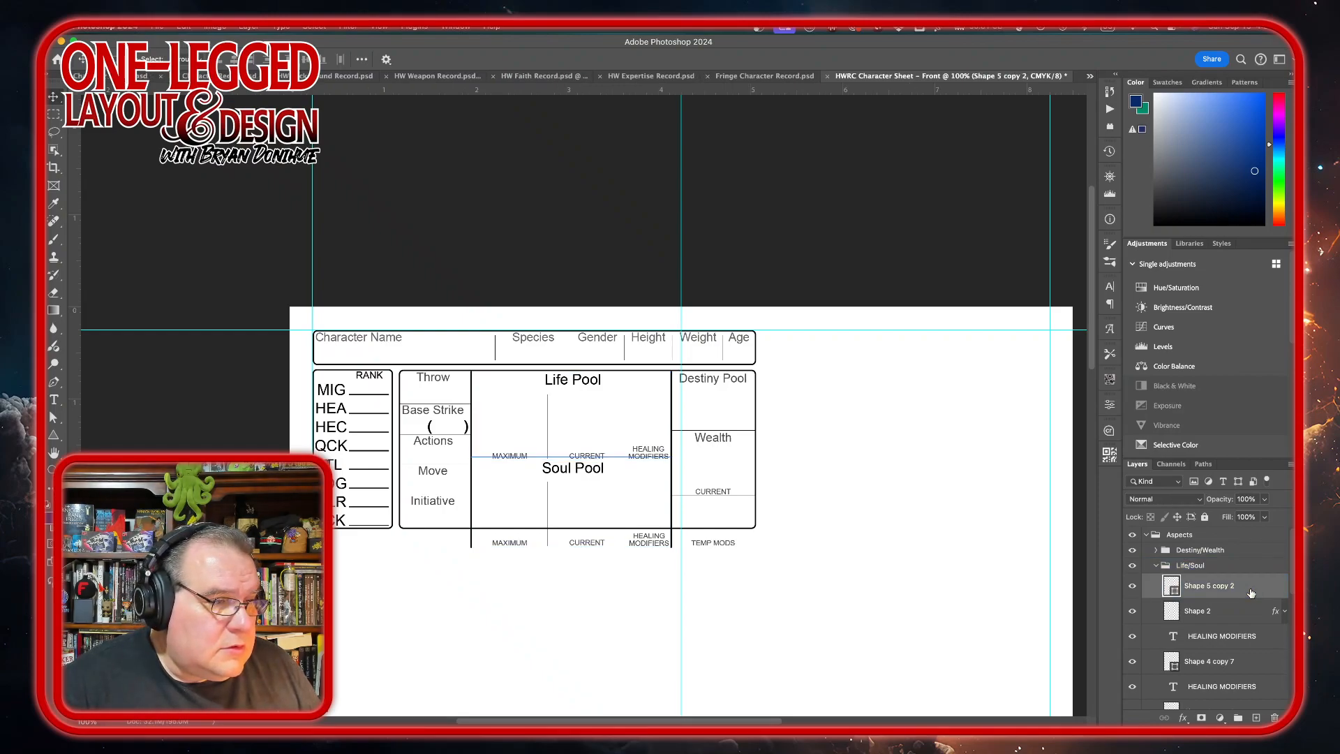
pyautogui.press('Down')
pyautogui.press('Down')
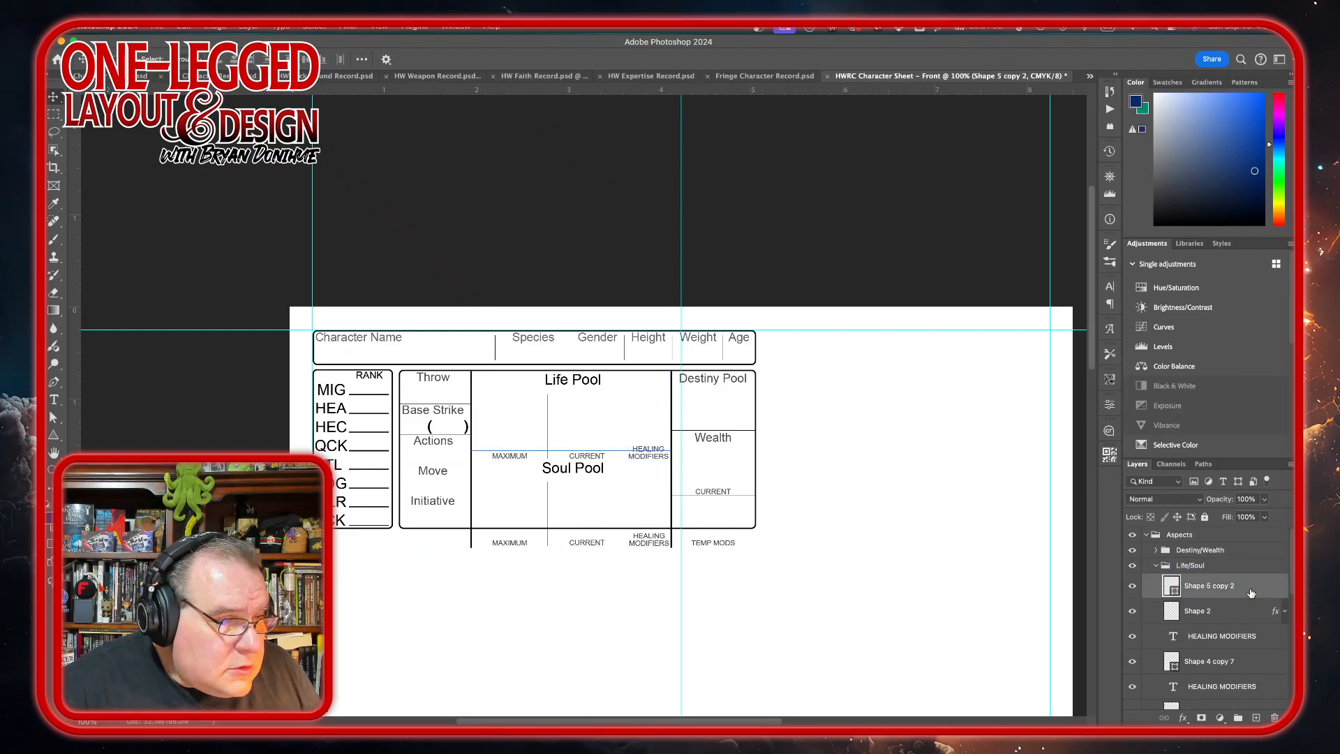
pyautogui.press('Up')
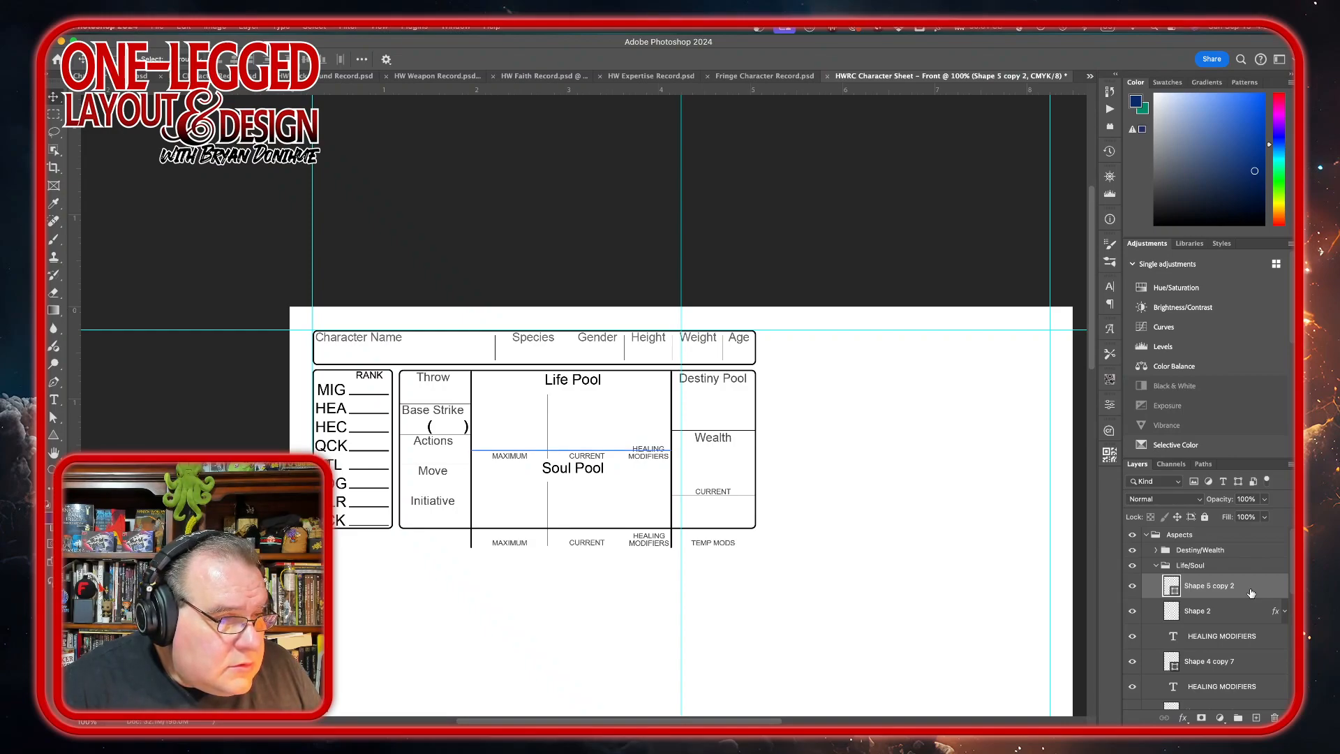
pyautogui.press('Down')
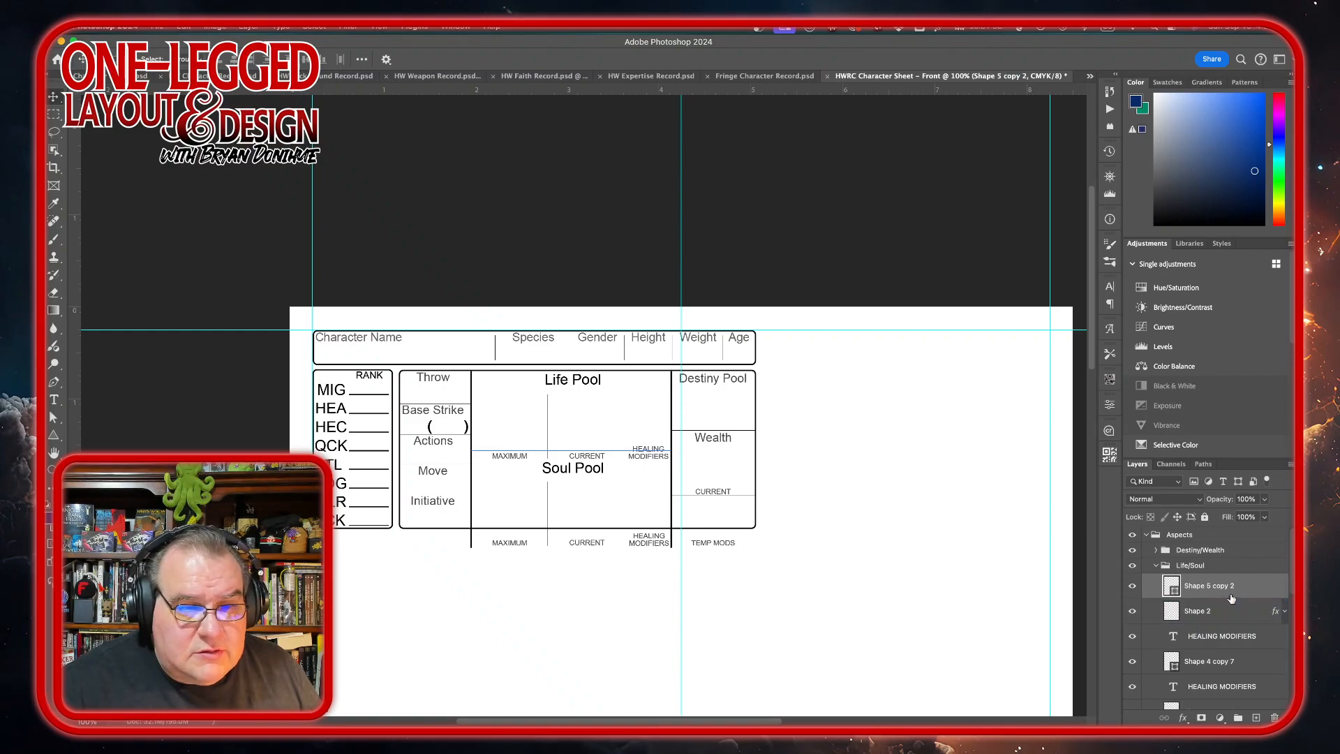
# Select Shape 2 and Shape 2 copy together and shorten both vertical lines to 89.34% height, ending at the frame's lower border
pyautogui.click(1233, 615)
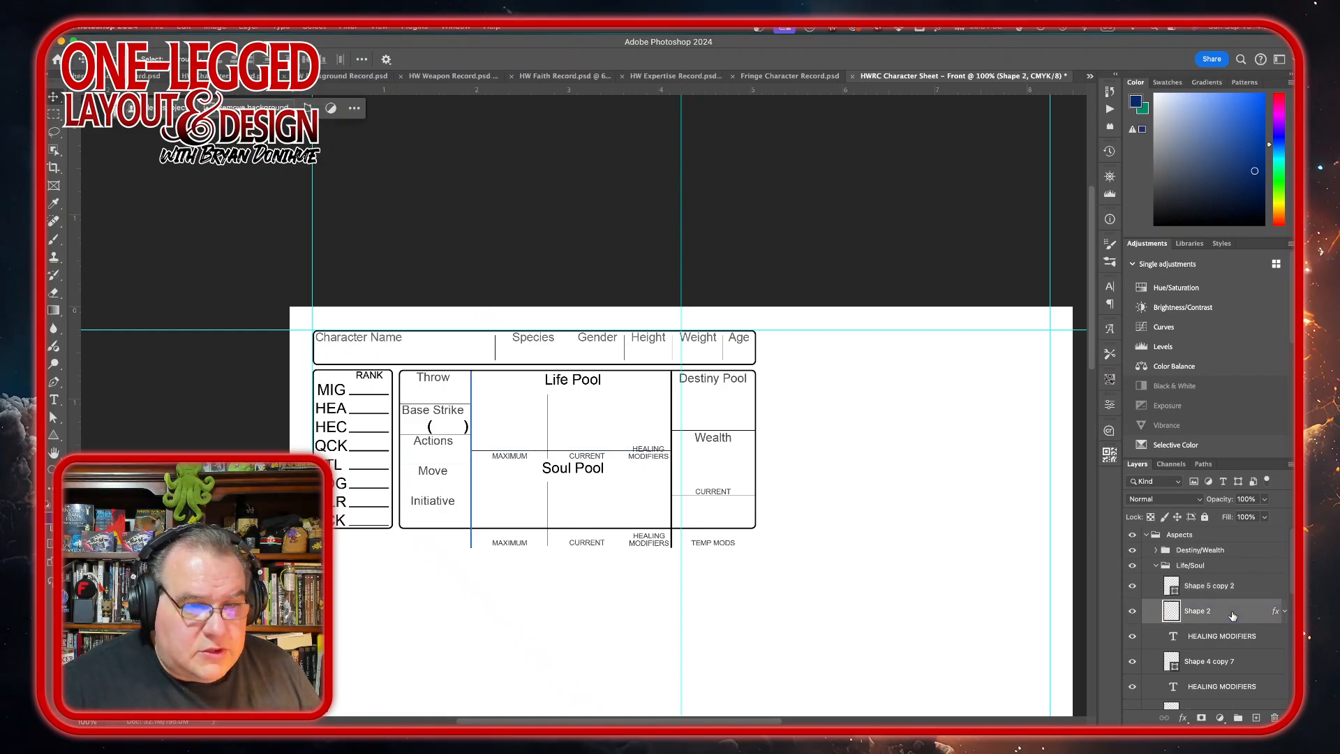
pyautogui.click(1158, 551)
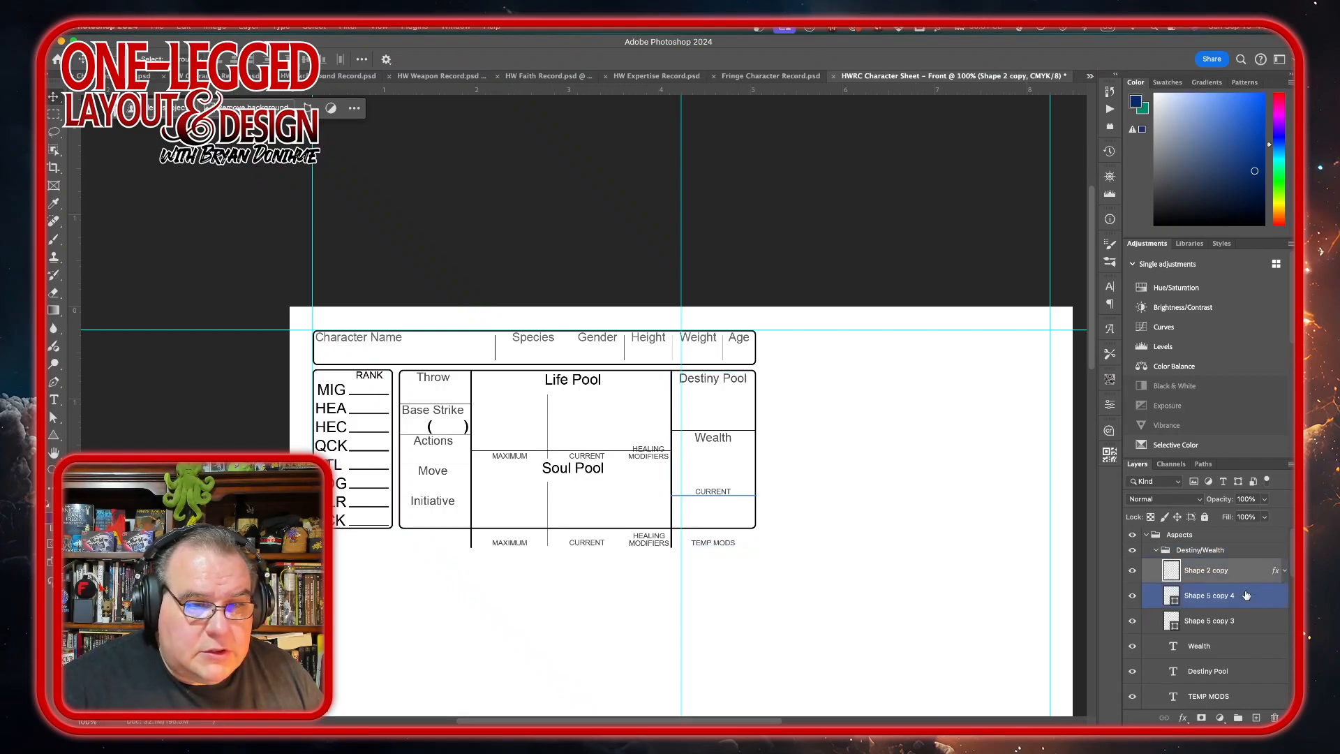
pyautogui.scroll(-5, 1247, 595)
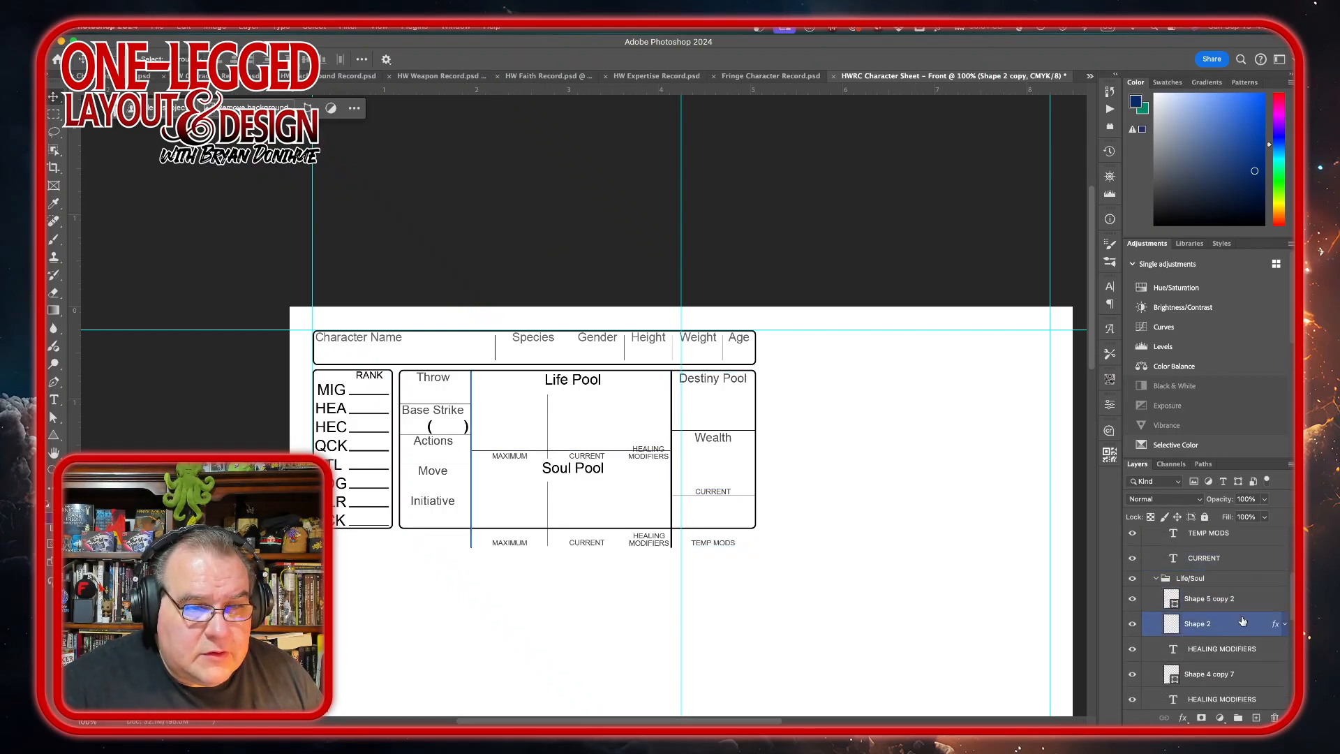
pyautogui.click(1240, 627)
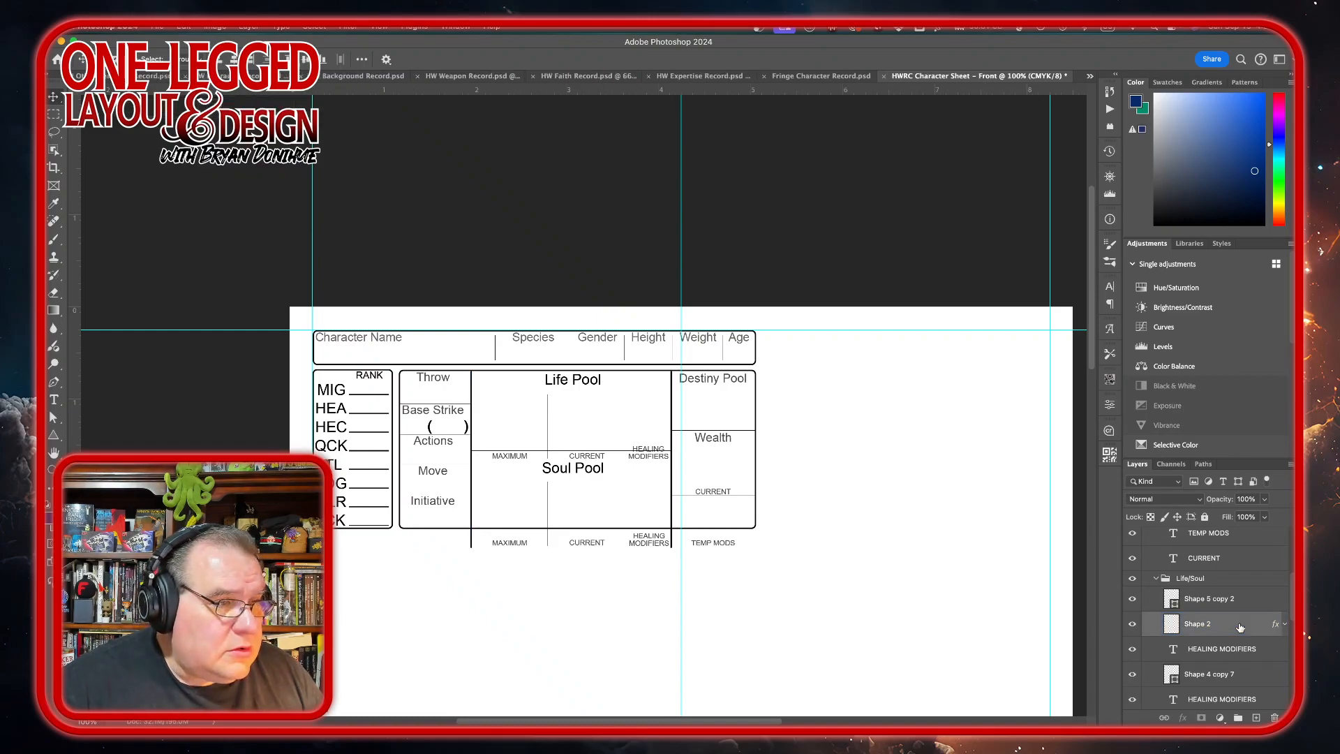
pyautogui.press('super')
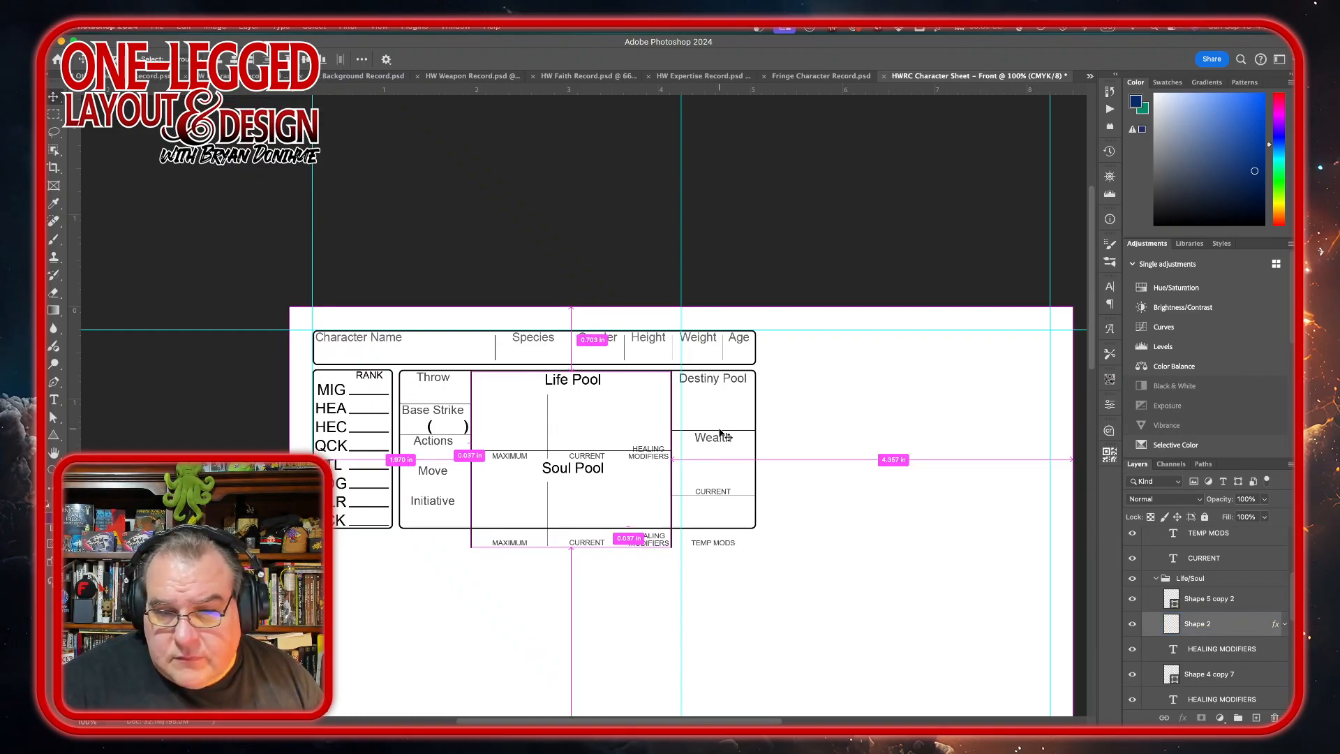
pyautogui.press('super+t')
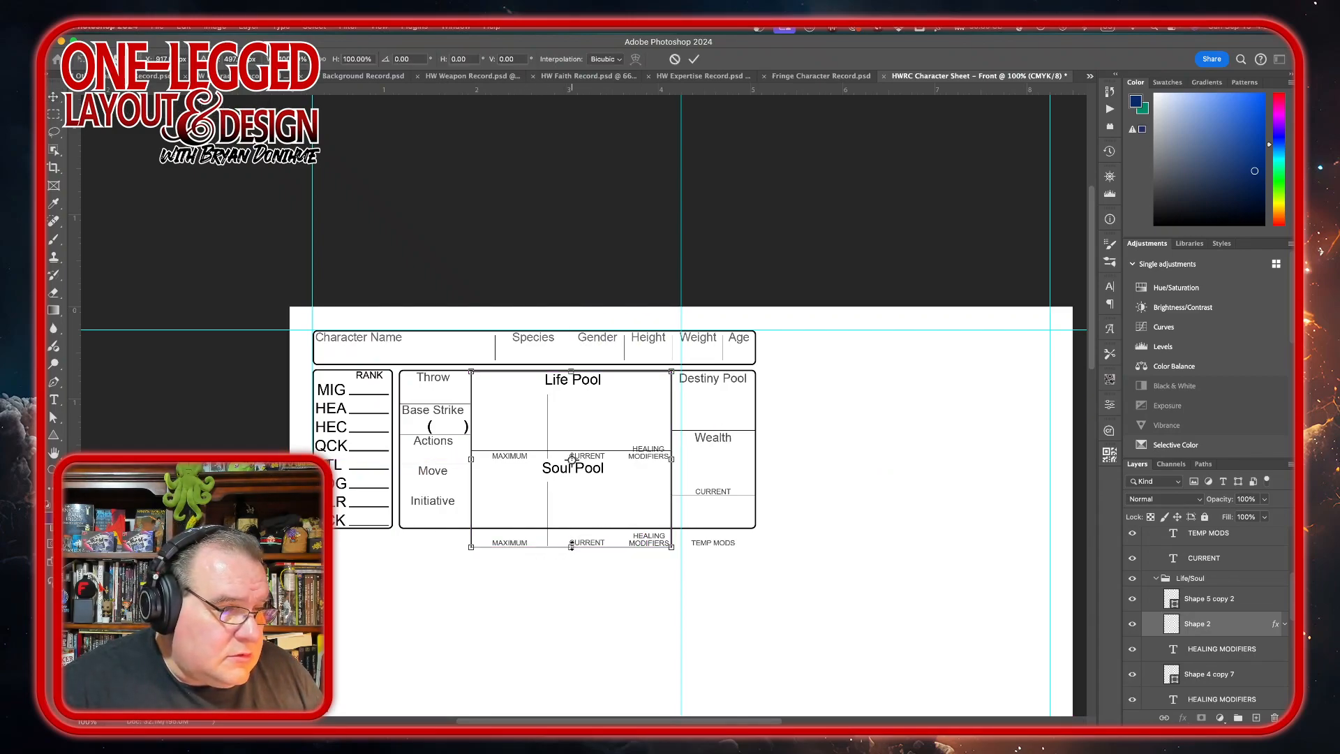
pyautogui.moveTo(571, 547); pyautogui.dragTo(572, 528)
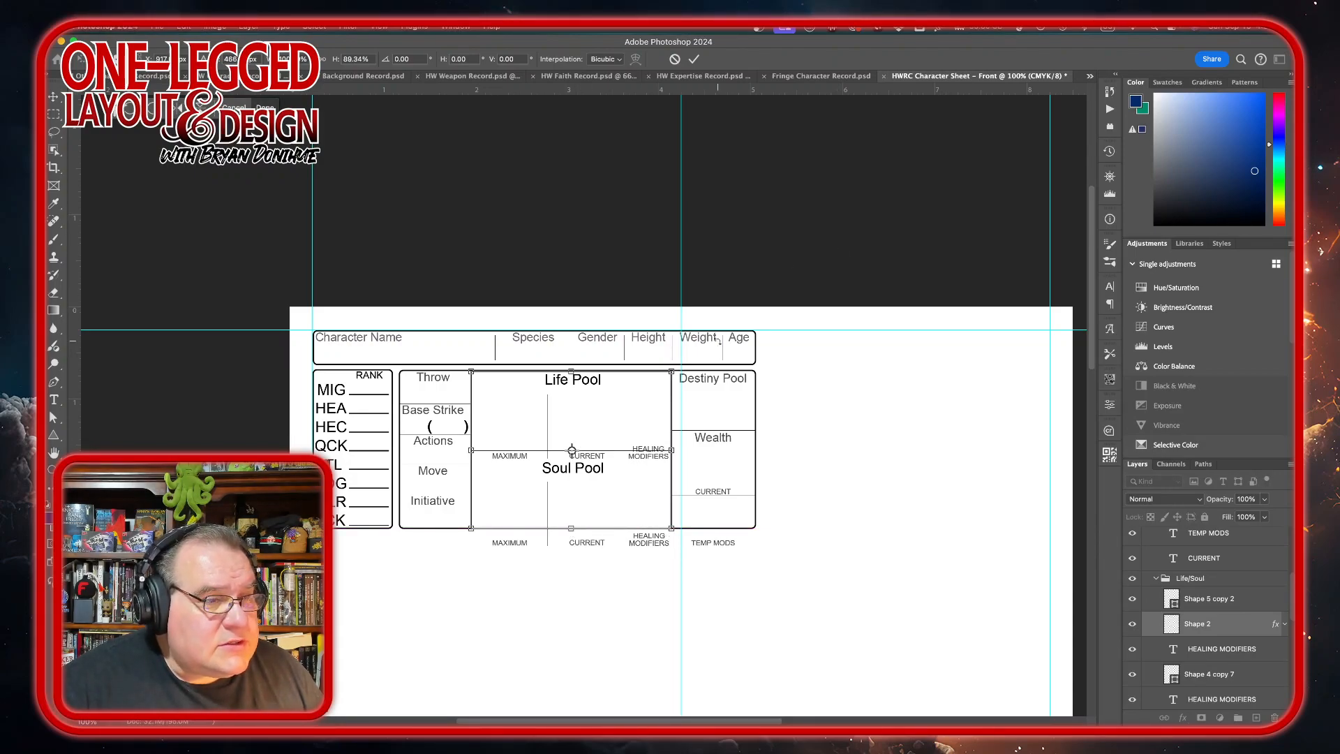
pyautogui.click(694, 59)
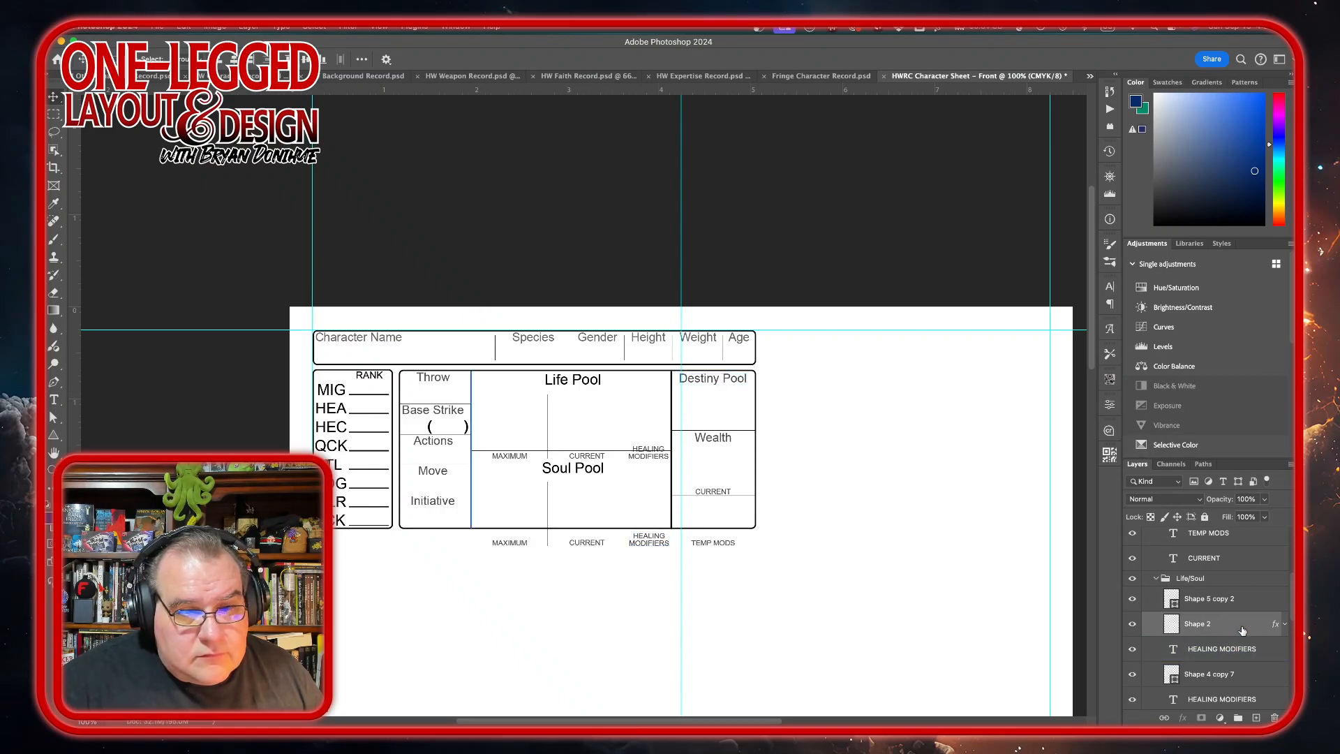
# Identify which layers in the Life/Soul group hold the captions, vertical dividers and titles of the two pools
pyautogui.click(1267, 602)
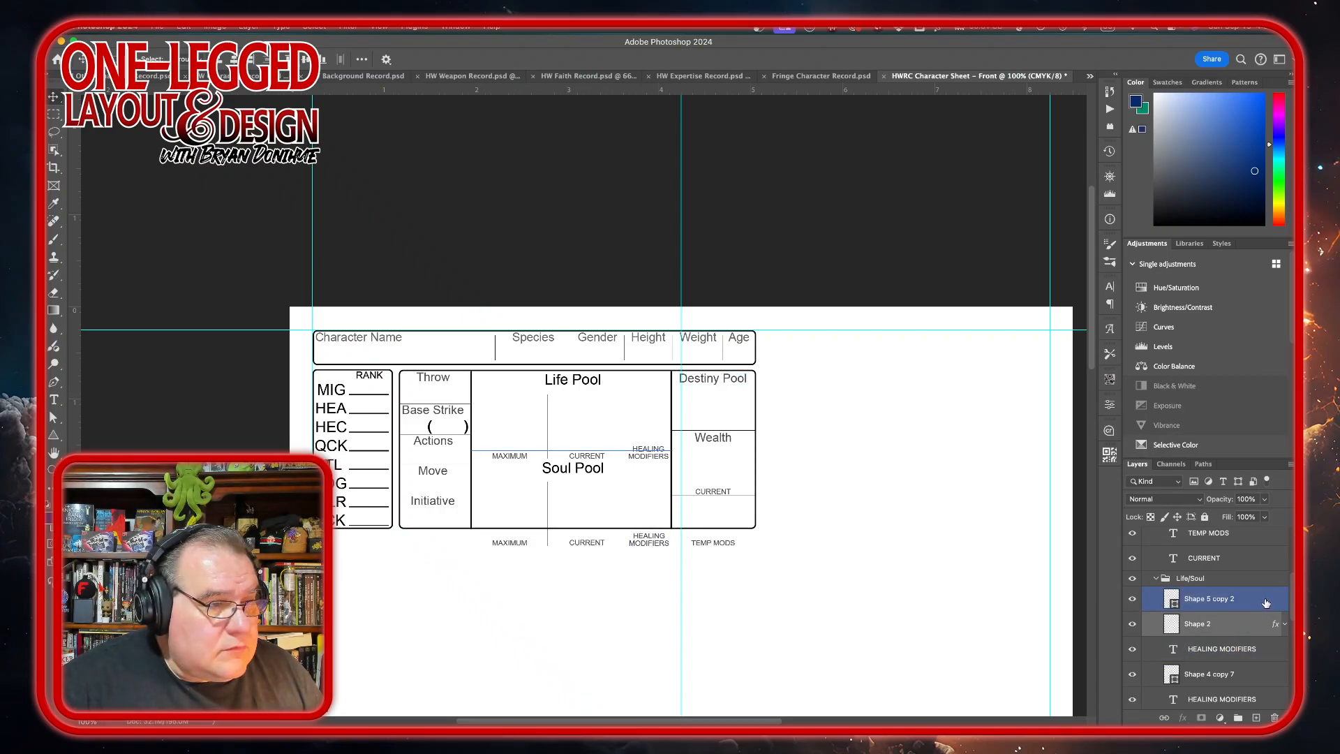
pyautogui.scroll(-4, 1248, 664)
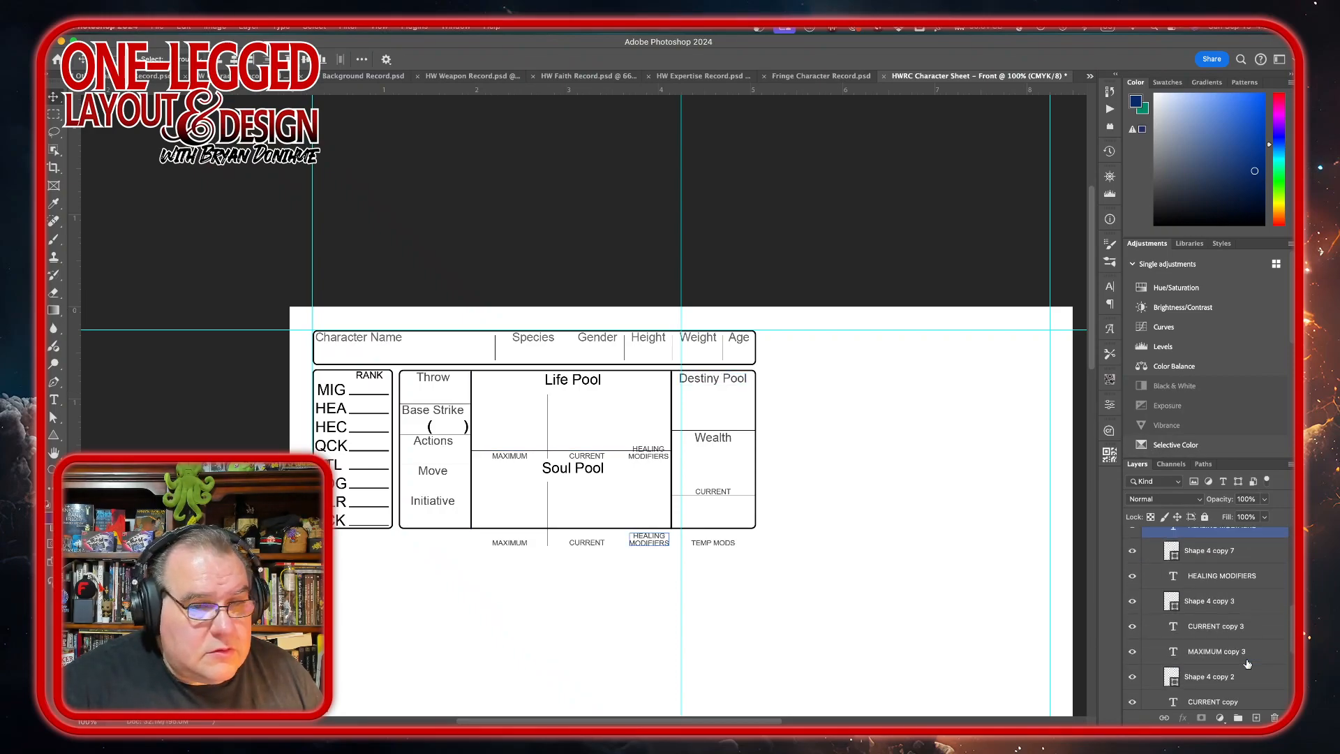
pyautogui.scroll(1, 1248, 663)
pyautogui.click(1248, 663)
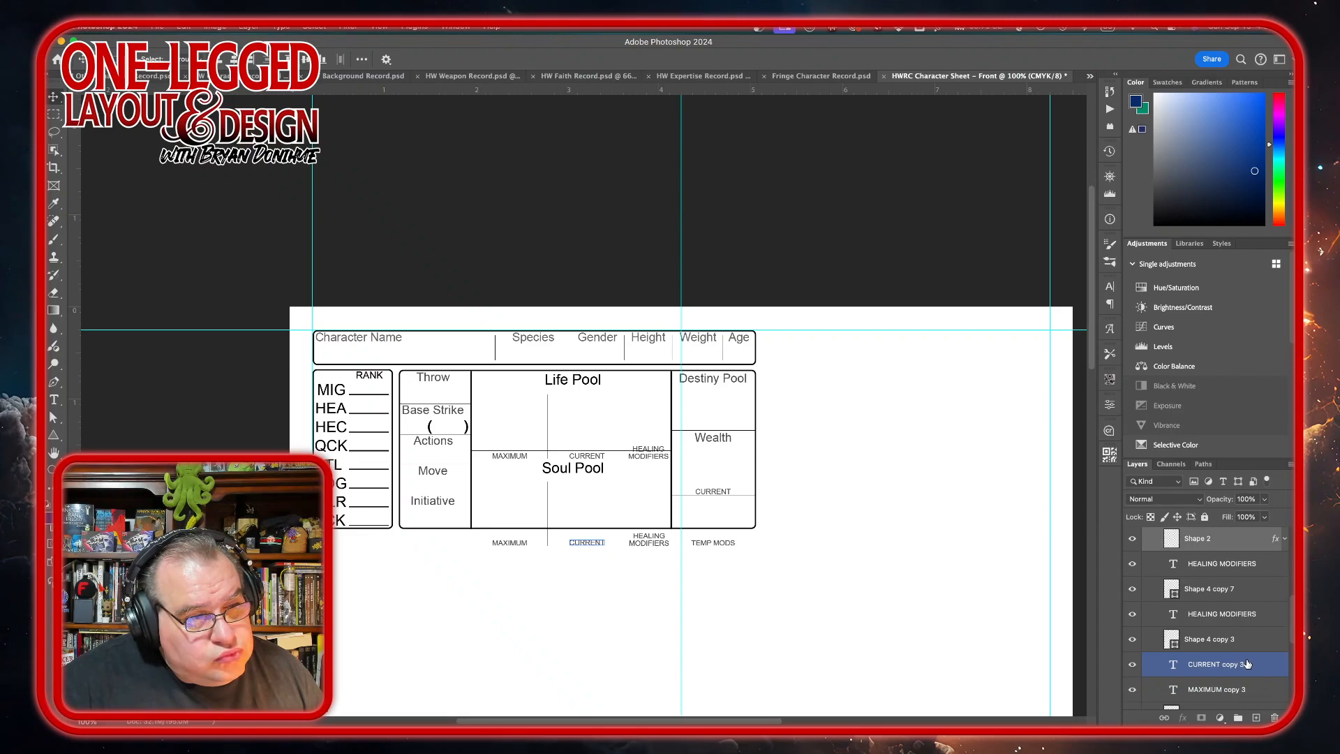
pyautogui.click(1254, 621)
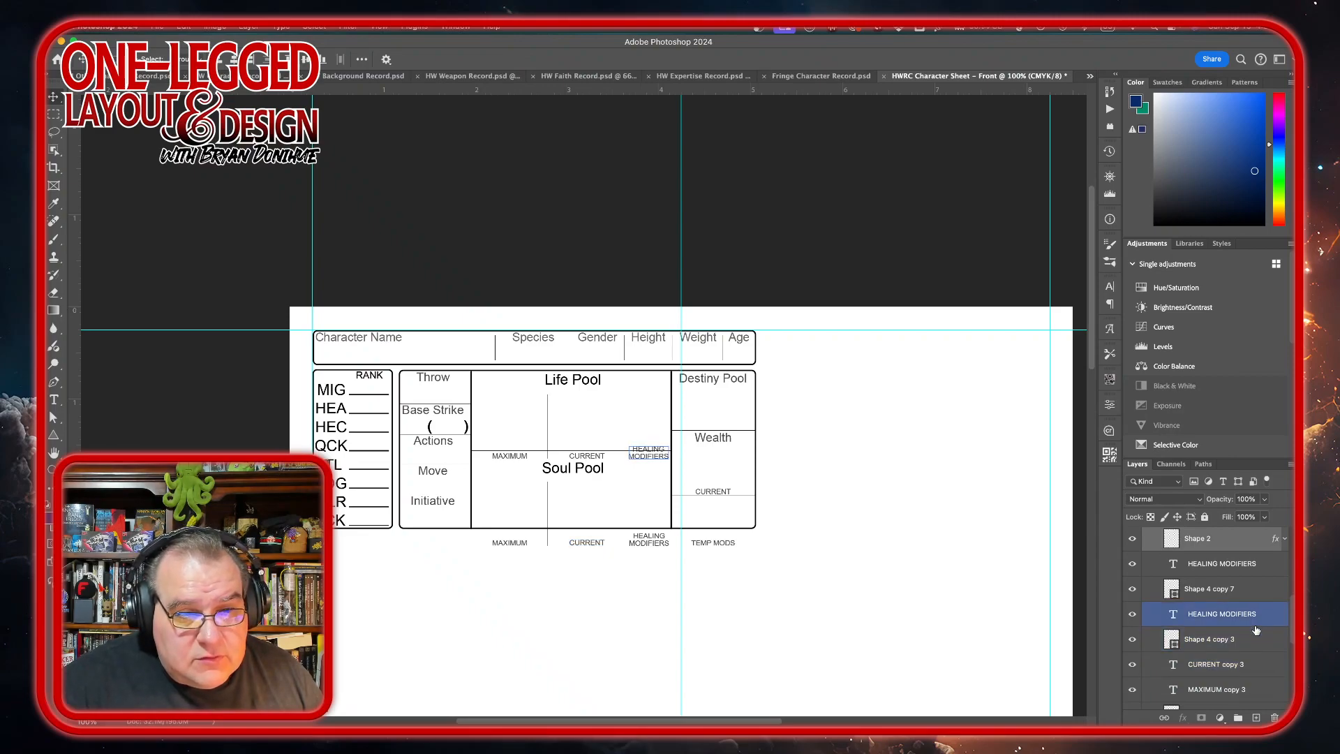
pyautogui.click(1251, 590)
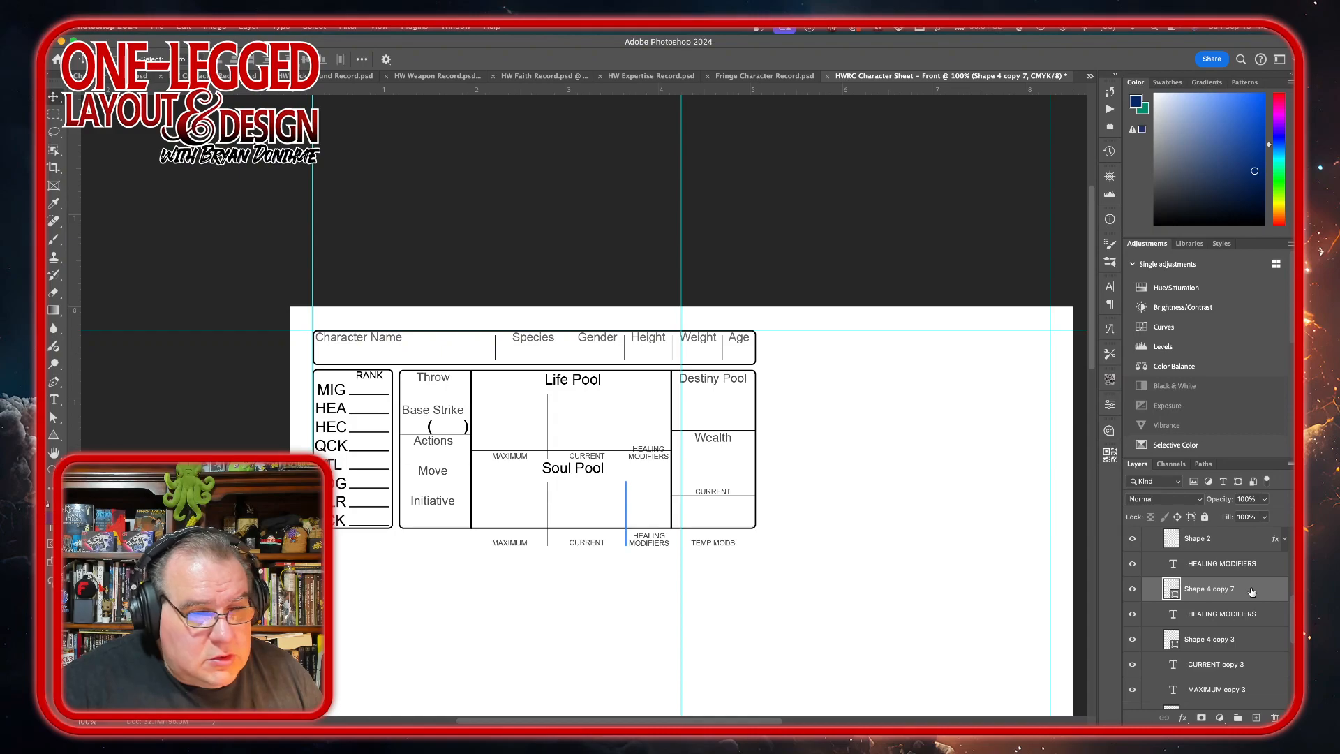
pyautogui.click(1249, 613)
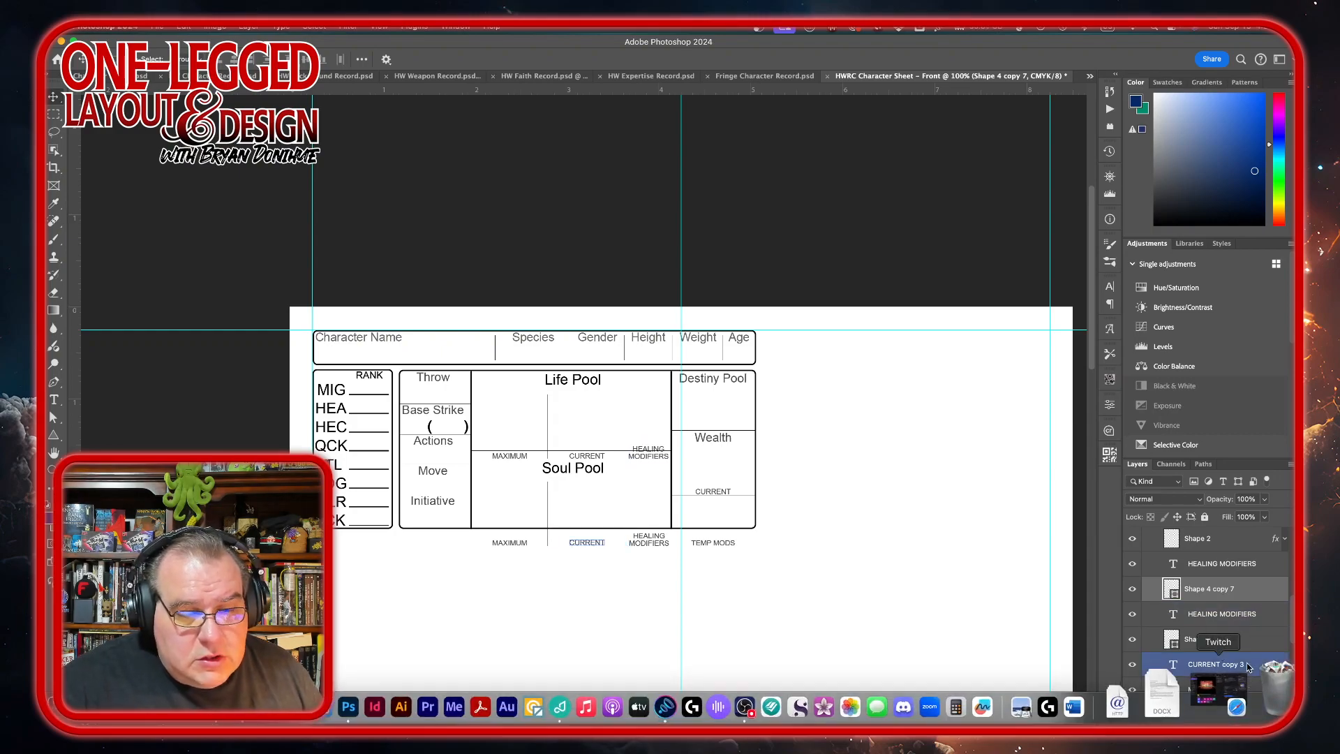
pyautogui.scroll(-3, 1248, 611)
pyautogui.click(1248, 611)
pyautogui.scroll(-2, 1248, 612)
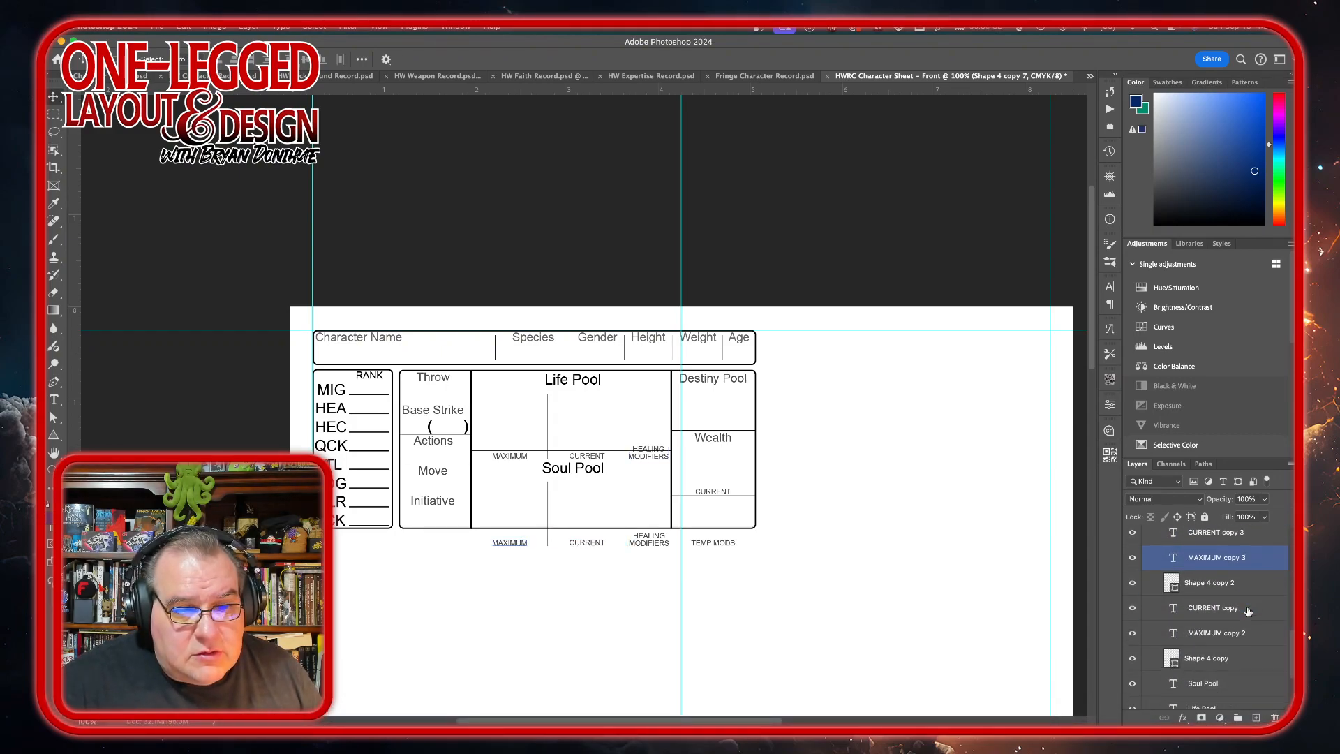
pyautogui.click(1248, 611)
pyautogui.scroll(-1, 1248, 611)
pyautogui.click(1248, 612)
pyautogui.scroll(-1, 1248, 612)
pyautogui.scroll(-1, 1247, 612)
pyautogui.click(1247, 611)
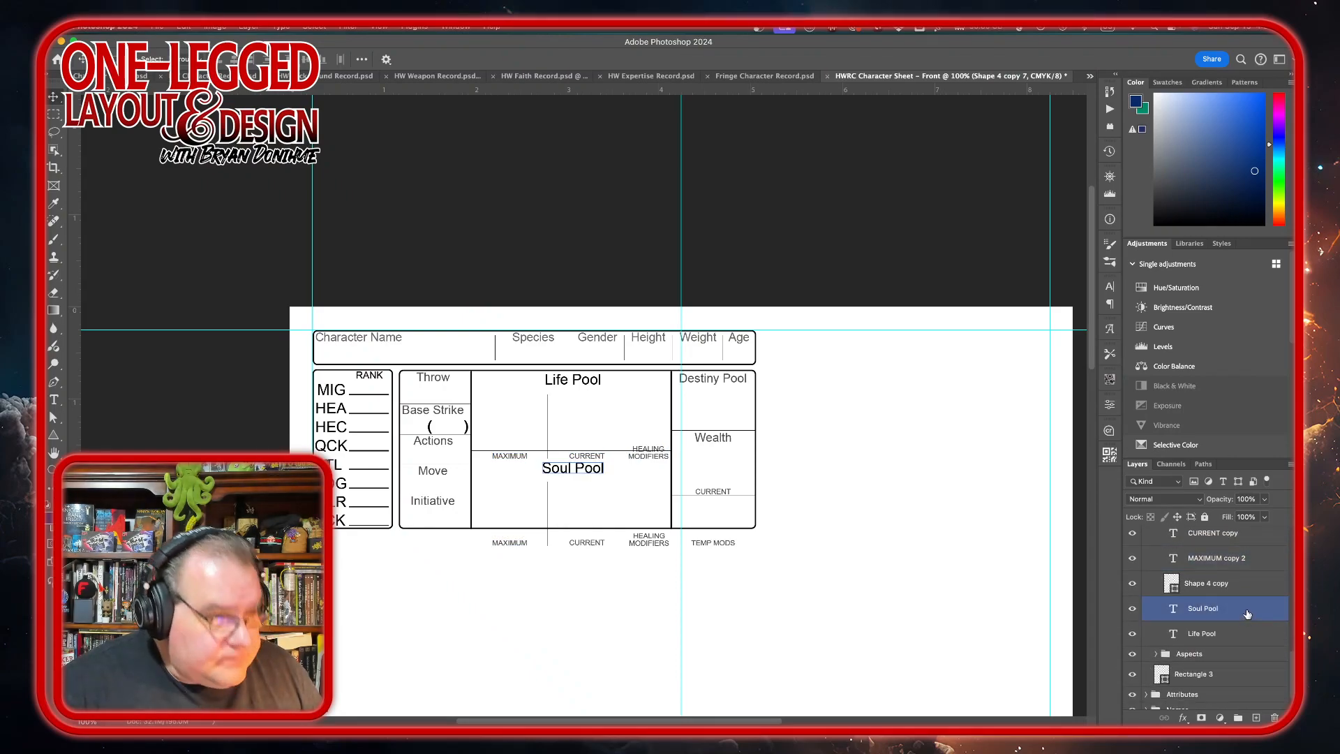
# Select the layers from HEALING MODIFIERS through Soul Pool and shift them up until Life Pool's captions sit just above the middle divider
pyautogui.keyDown('super'); pyautogui.click(1247, 613); pyautogui.keyUp('super')
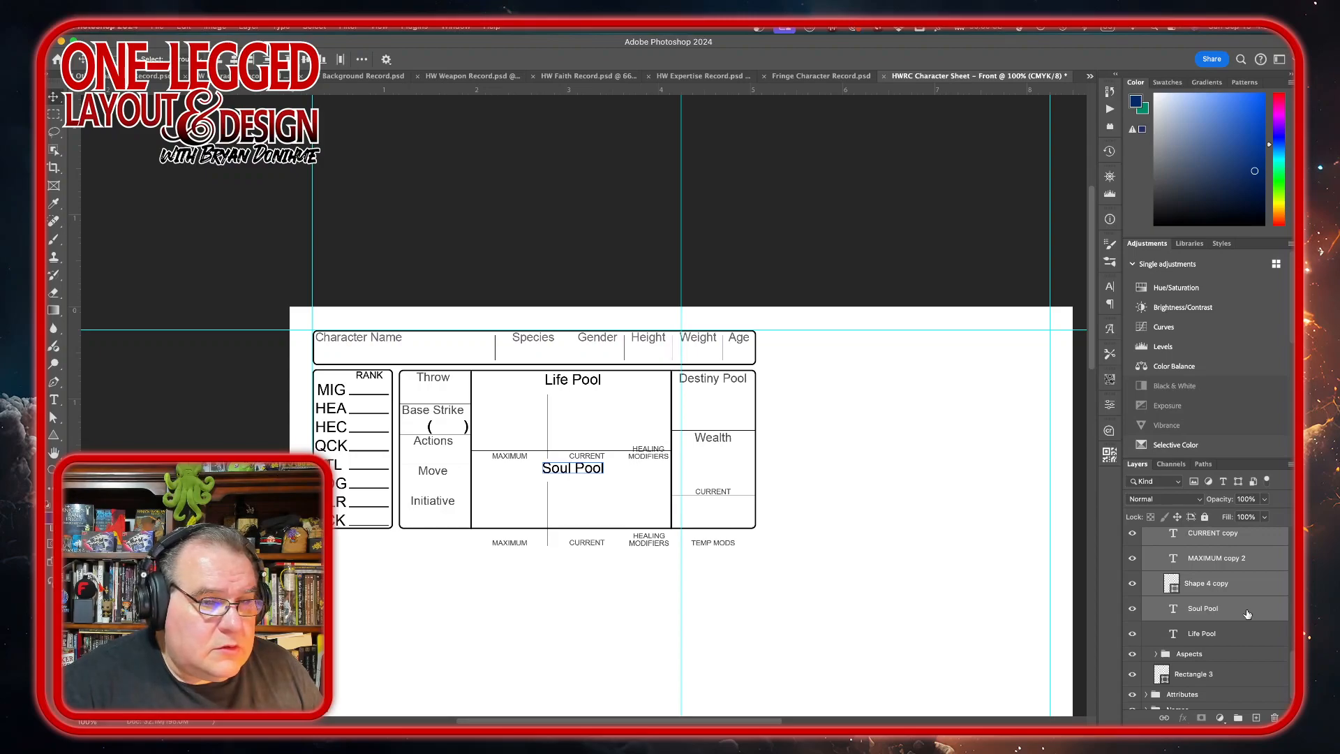
pyautogui.hotkey('shift', 'Up')
pyautogui.hotkey('shift', 'Down')
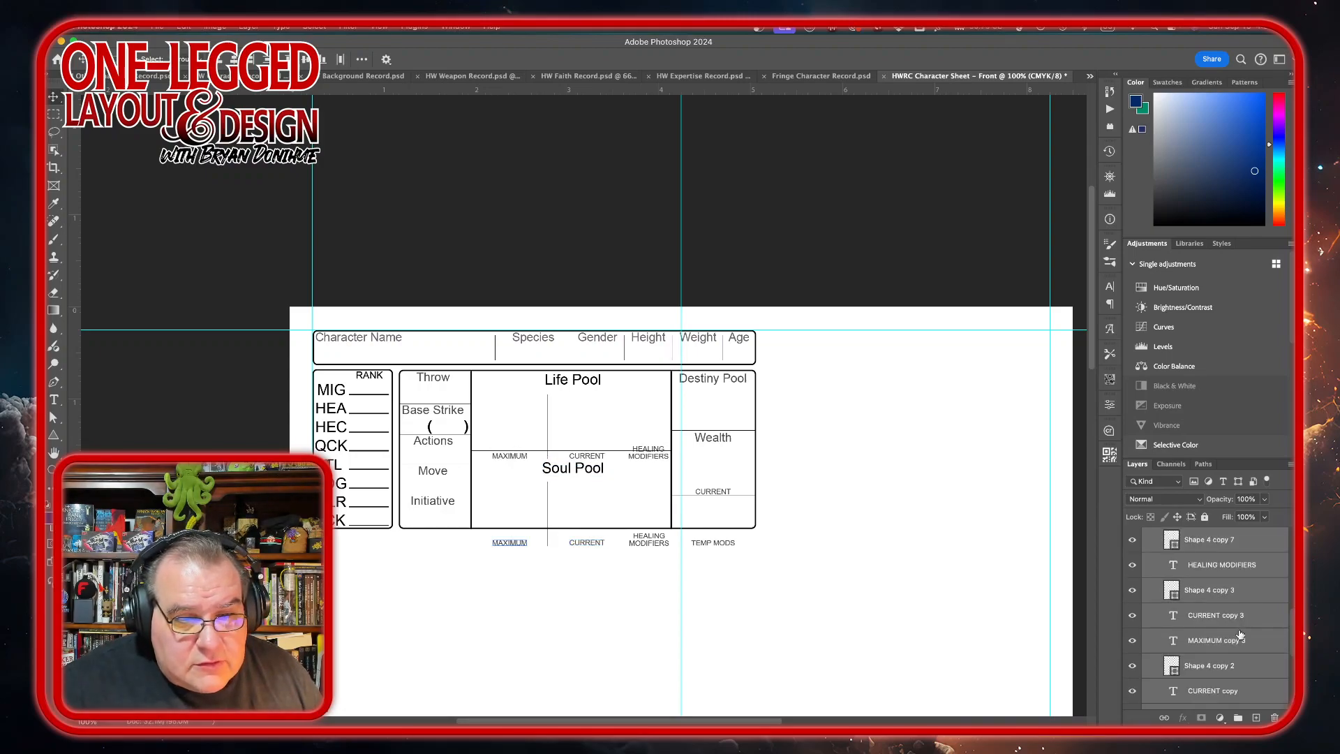
pyautogui.scroll(-2, 1239, 634)
pyautogui.scroll(5, 1239, 634)
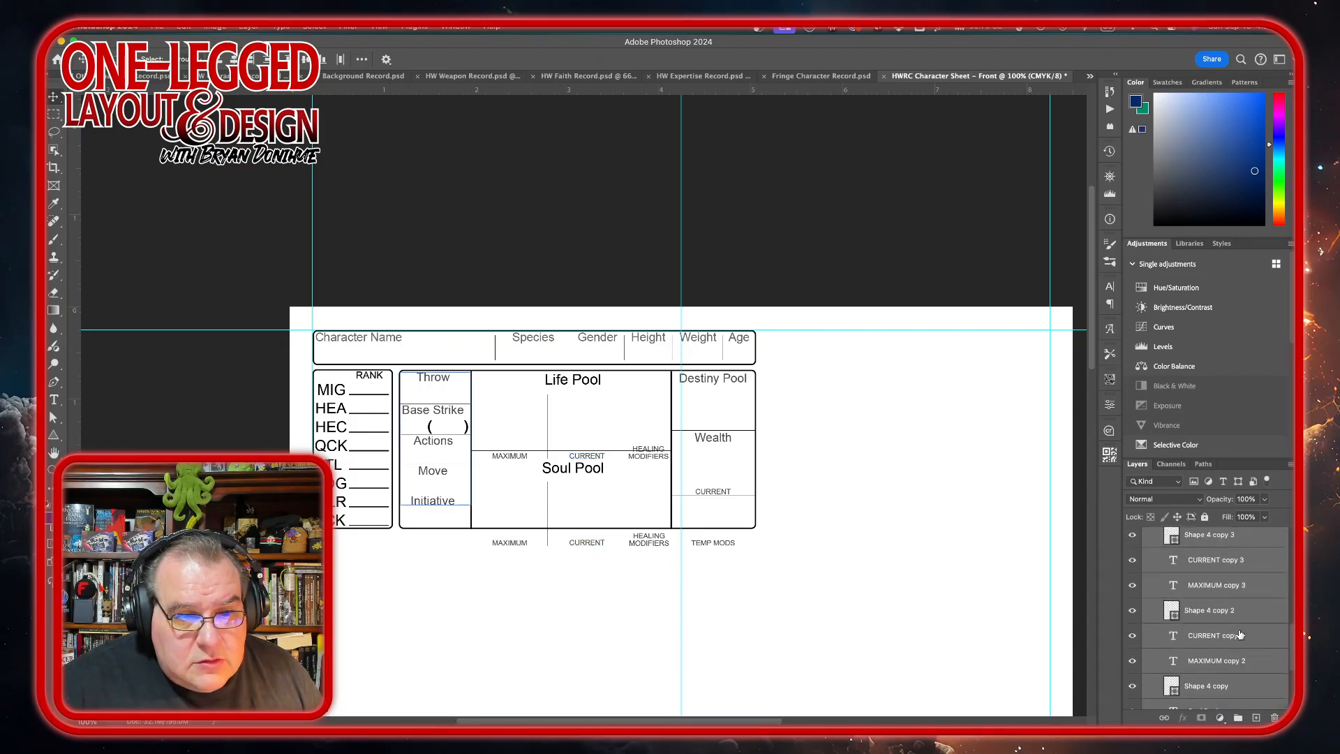
pyautogui.scroll(1, 1240, 633)
pyautogui.click(1232, 643)
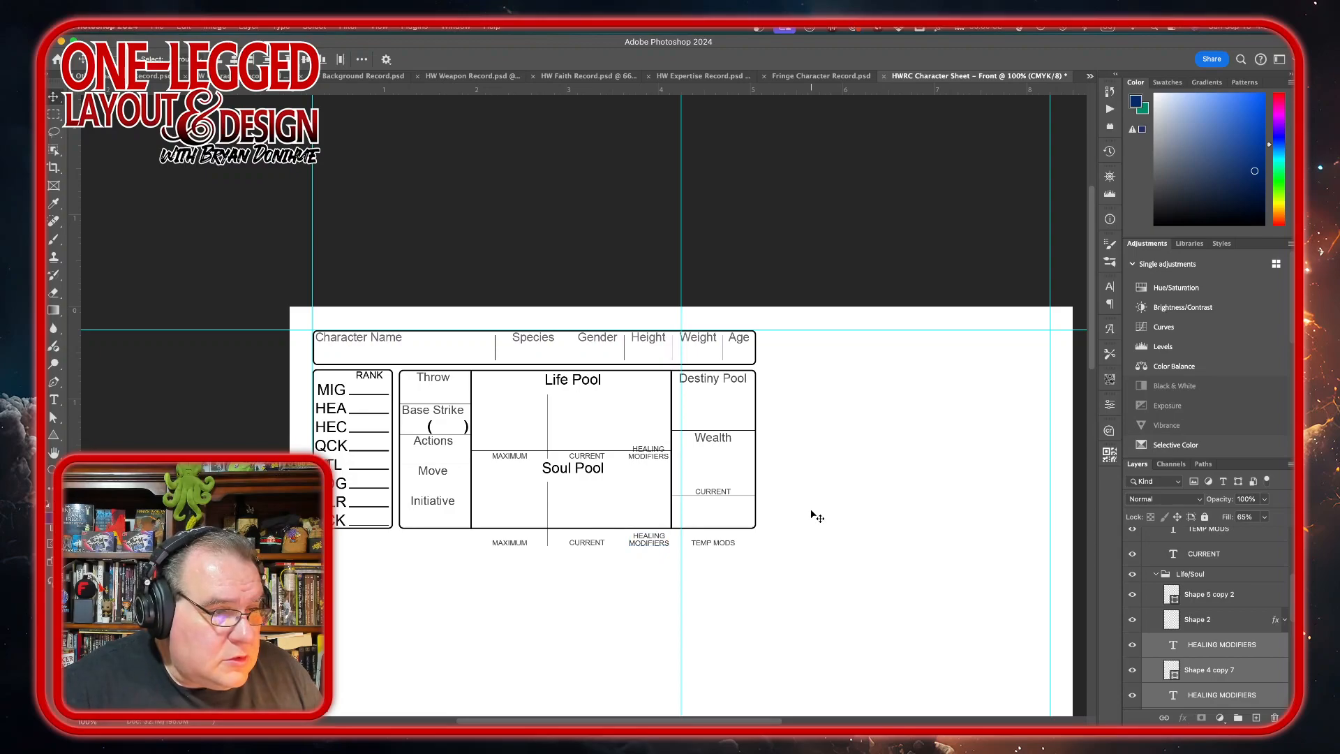
pyautogui.hotkey('shift', 'Up')
pyautogui.hotkey('shift', 'Up')
pyautogui.hotkey('shift', 'Up')
pyautogui.hotkey('shift', 'Up')
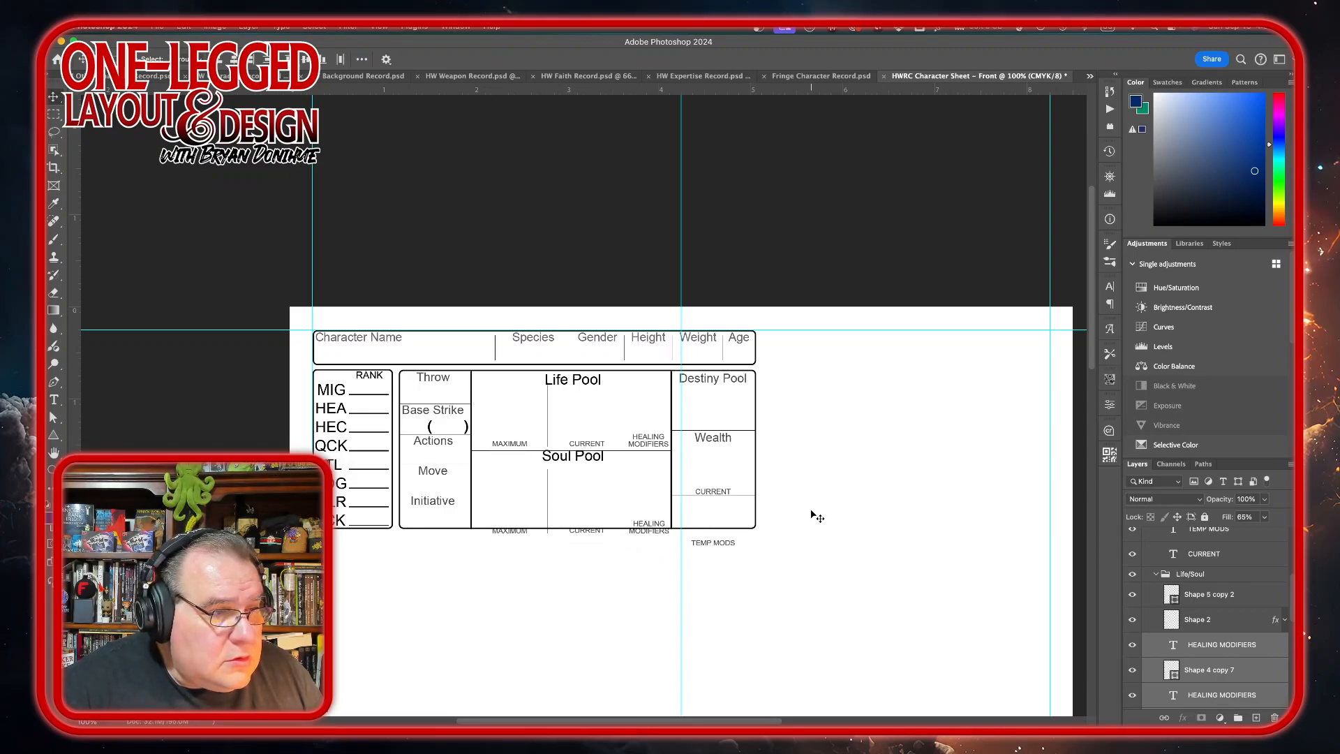
pyautogui.hotkey('shift', 'Down')
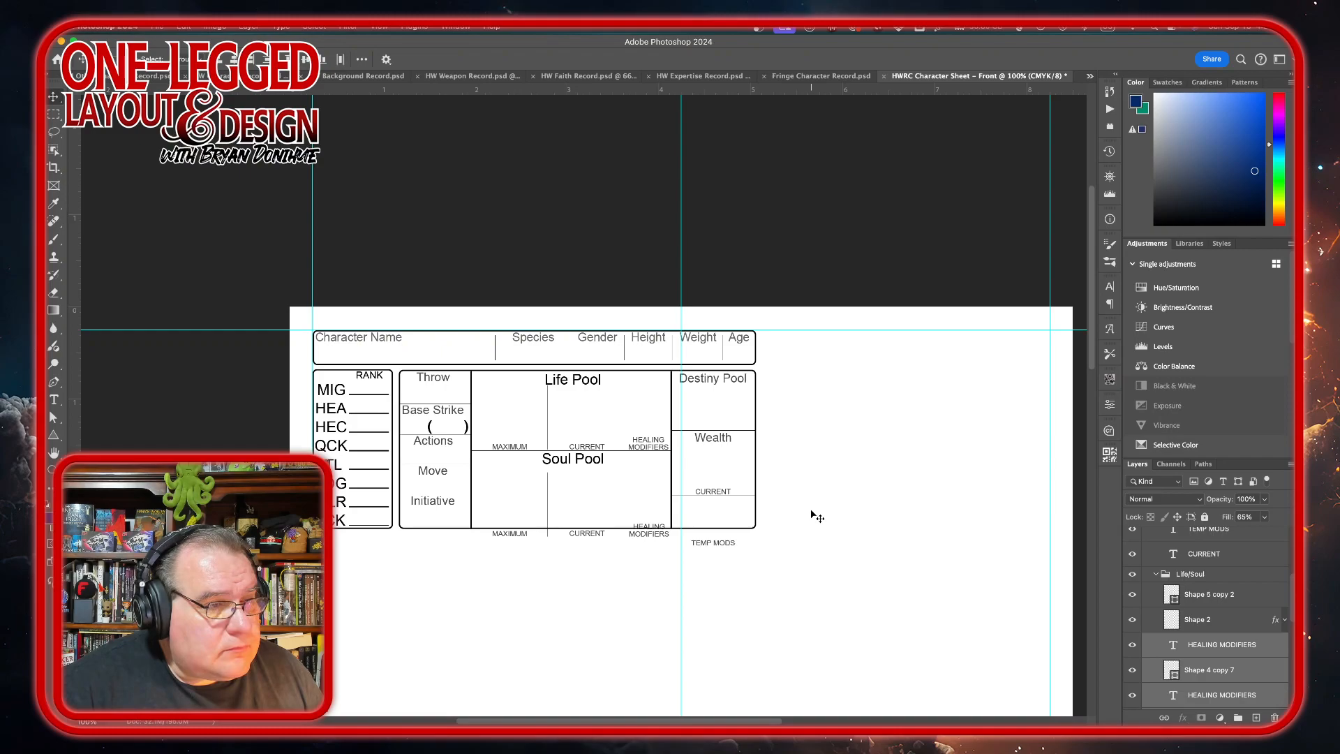
# Select Soul Pool's MAXIMUM, CURRENT and HEALING MODIFIERS captions with its two vertical dividers and nudge them up just inside the frame's lower border
pyautogui.scroll(-3, 1248, 683)
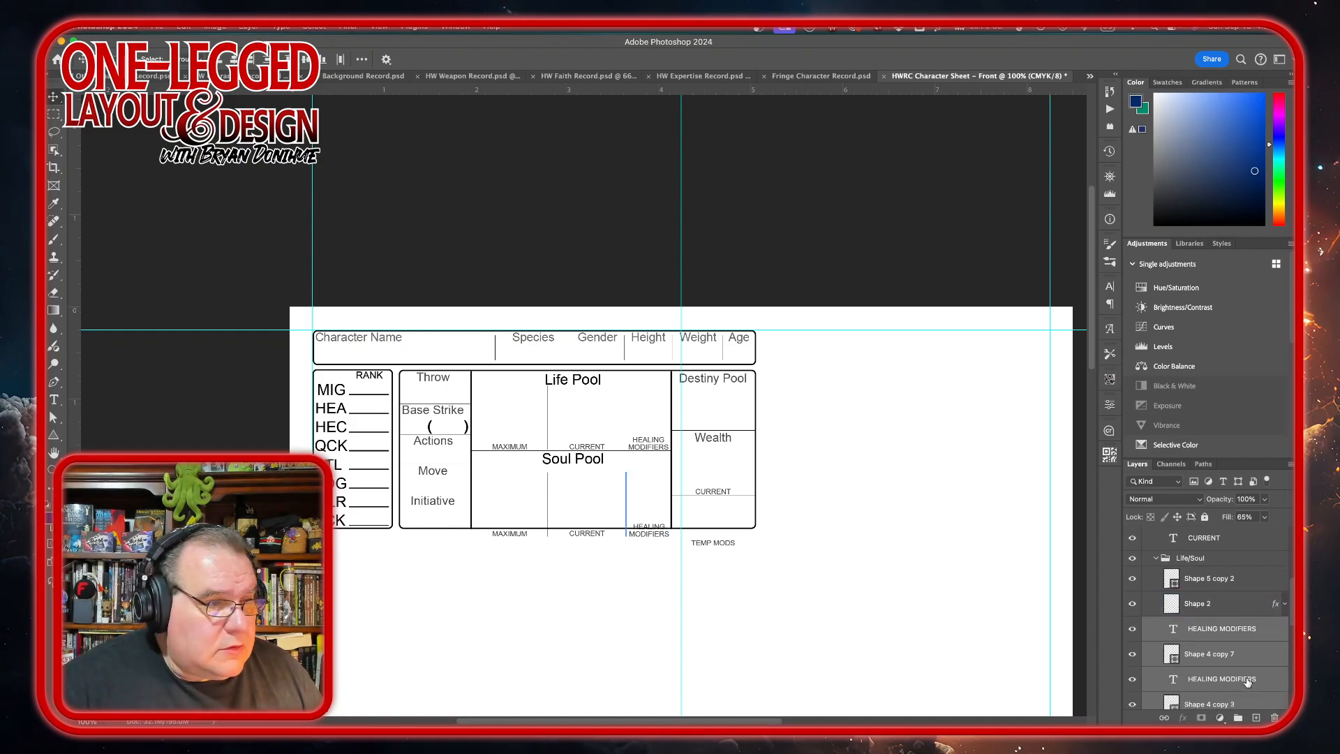
pyautogui.scroll(-5, 1248, 683)
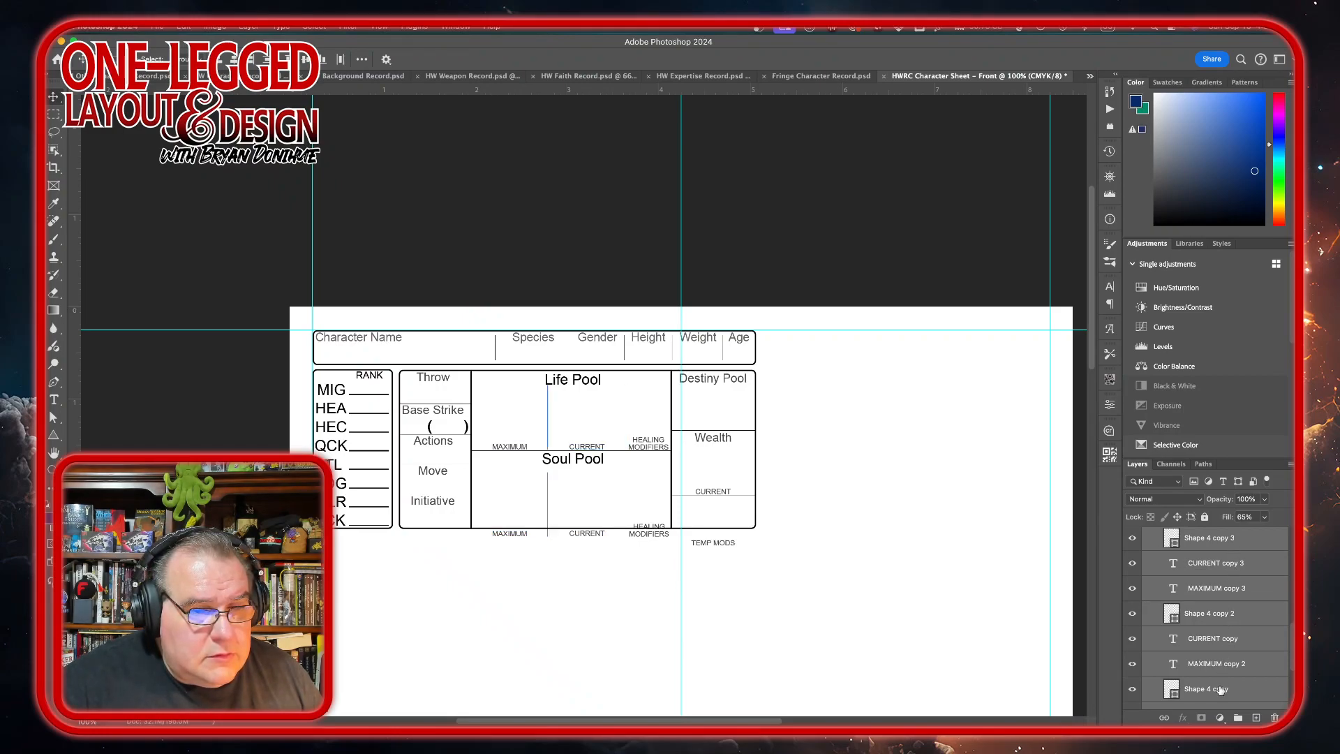
pyautogui.click(1224, 614)
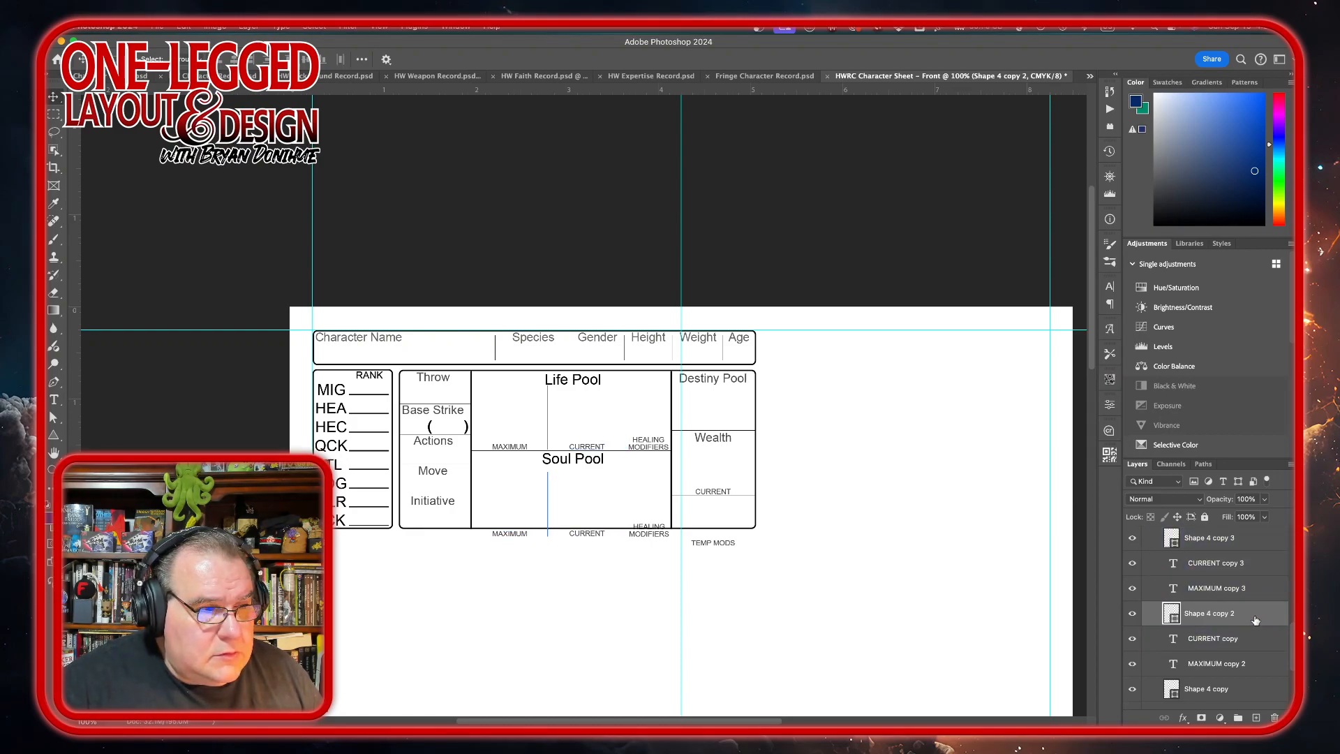
pyautogui.scroll(3, 1255, 619)
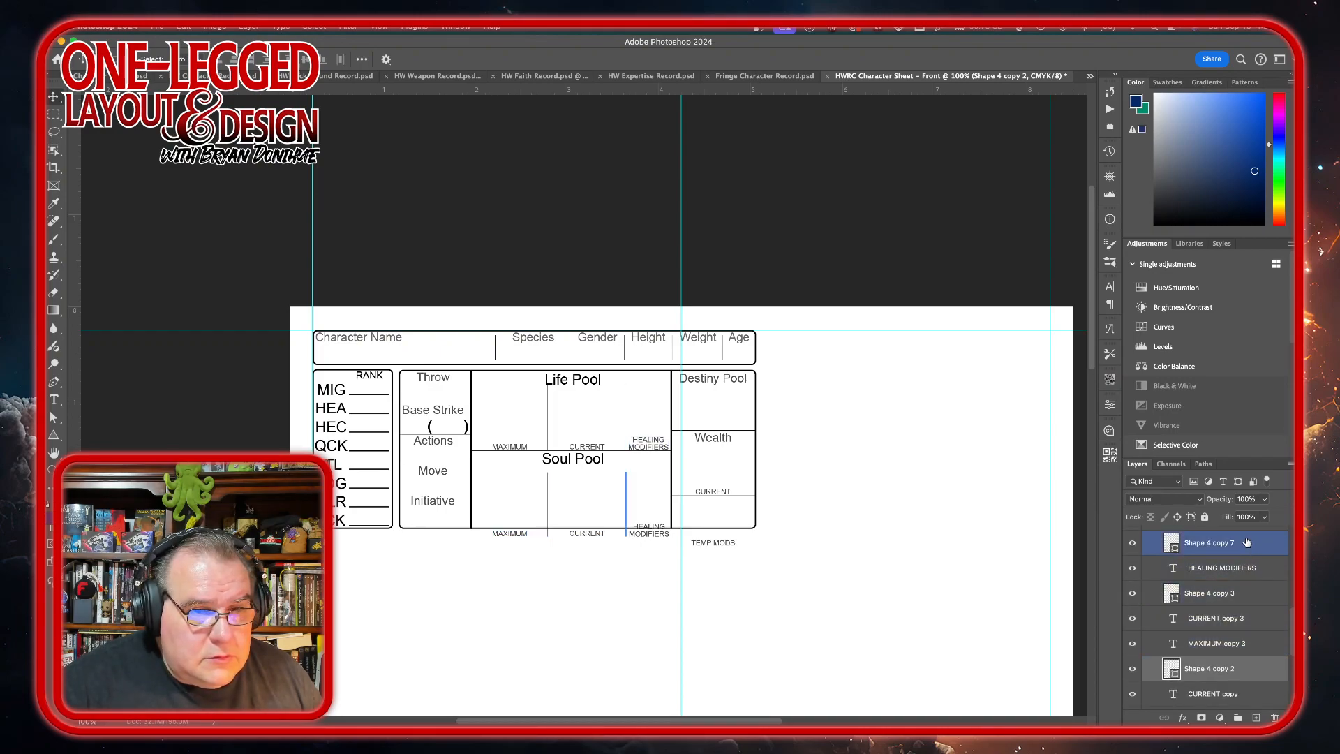
pyautogui.keyDown('shift'); pyautogui.click(1249, 644); pyautogui.keyUp('shift')
pyautogui.keyDown('shift'); pyautogui.click(1251, 621); pyautogui.keyUp('shift')
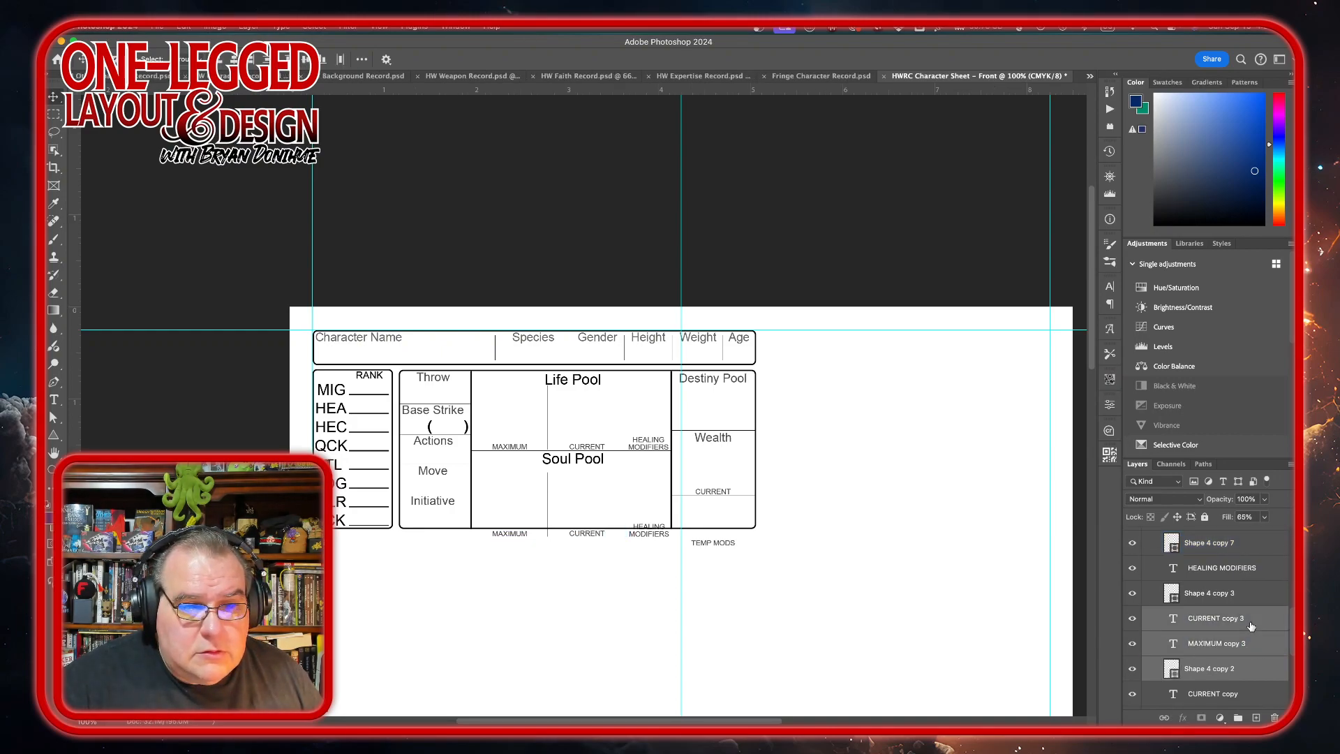
pyautogui.keyDown('shift'); pyautogui.click(1261, 571); pyautogui.keyUp('shift')
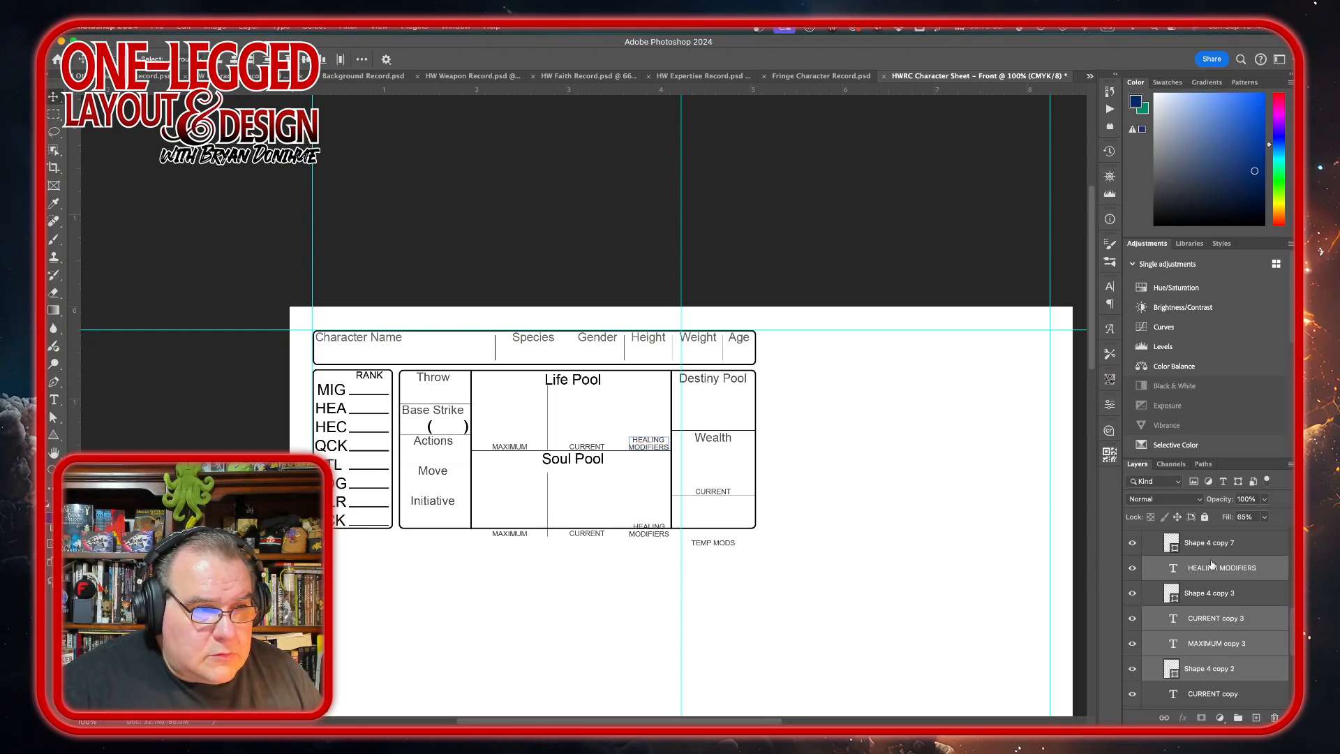
pyautogui.keyDown('super'); pyautogui.click(1256, 570); pyautogui.keyUp('super')
pyautogui.scroll(2, 1255, 570)
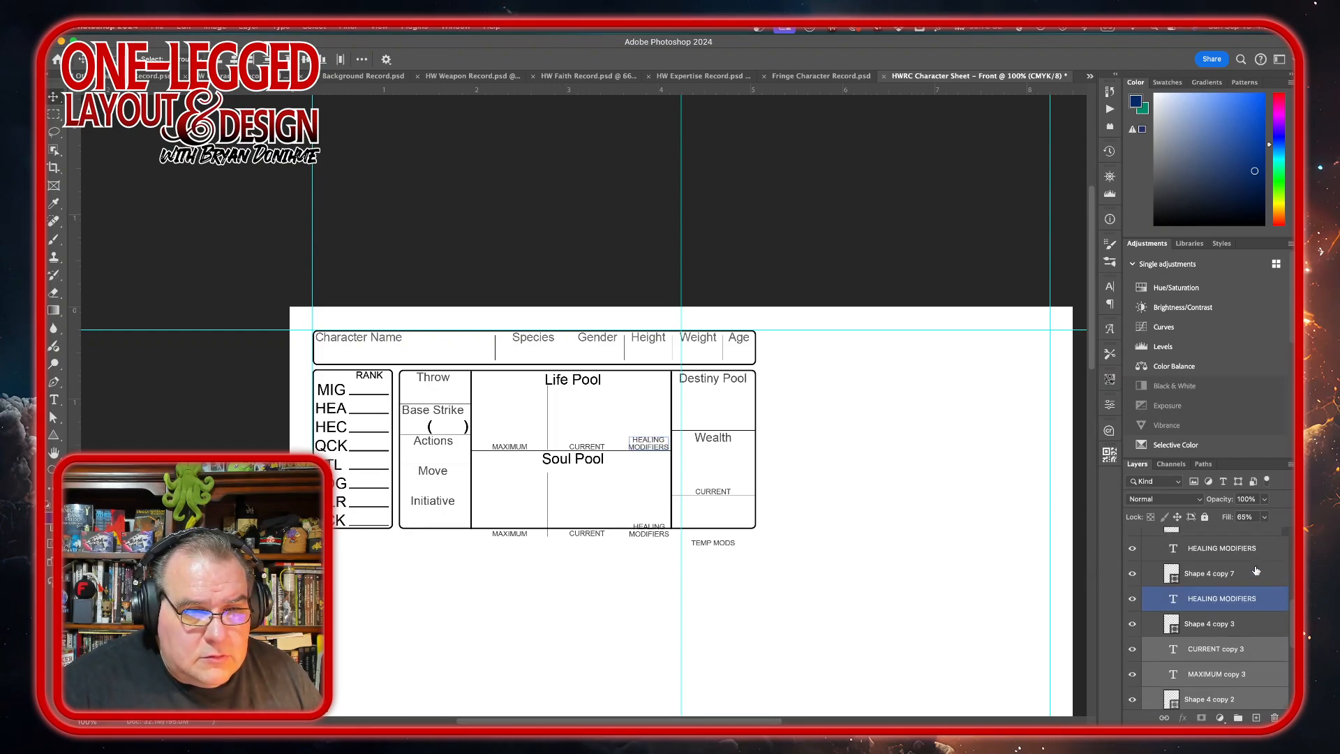
pyautogui.keyDown('super'); pyautogui.click(1257, 601); pyautogui.keyUp('super')
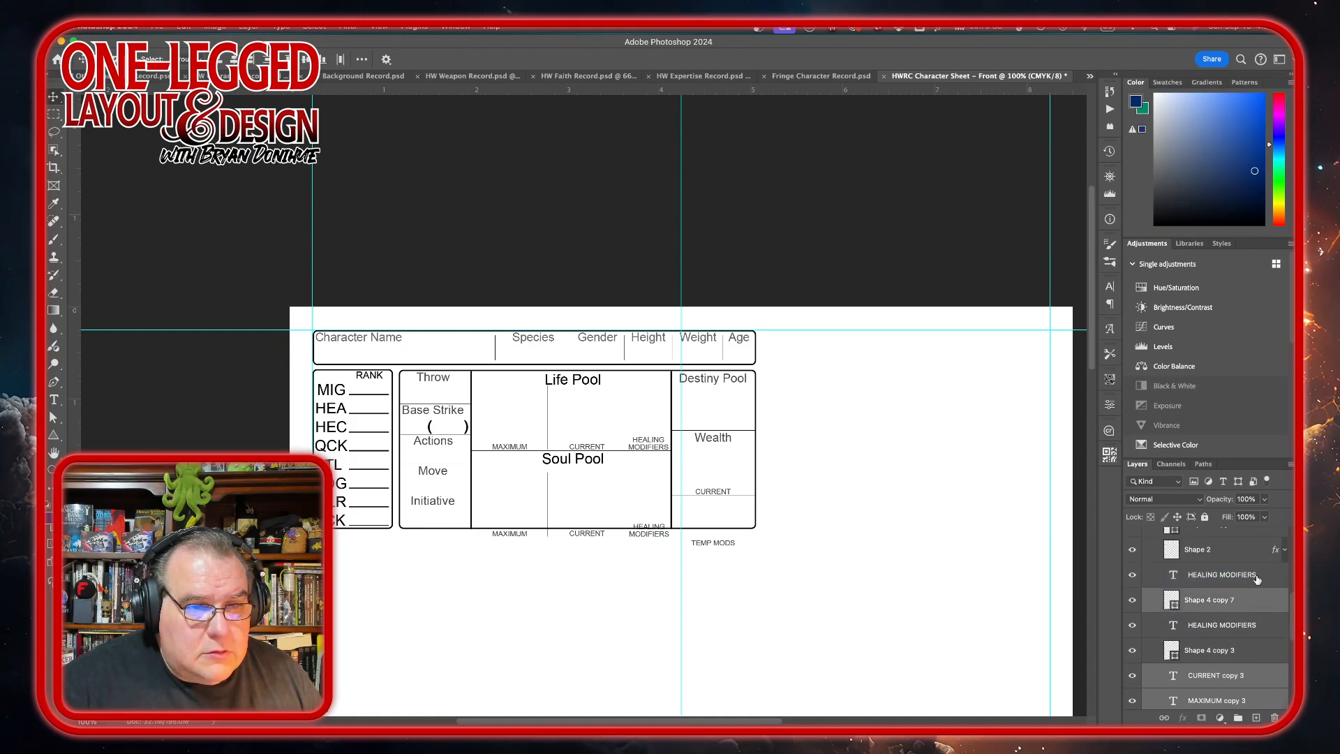
pyautogui.keyDown('super'); pyautogui.click(1237, 576); pyautogui.keyUp('super')
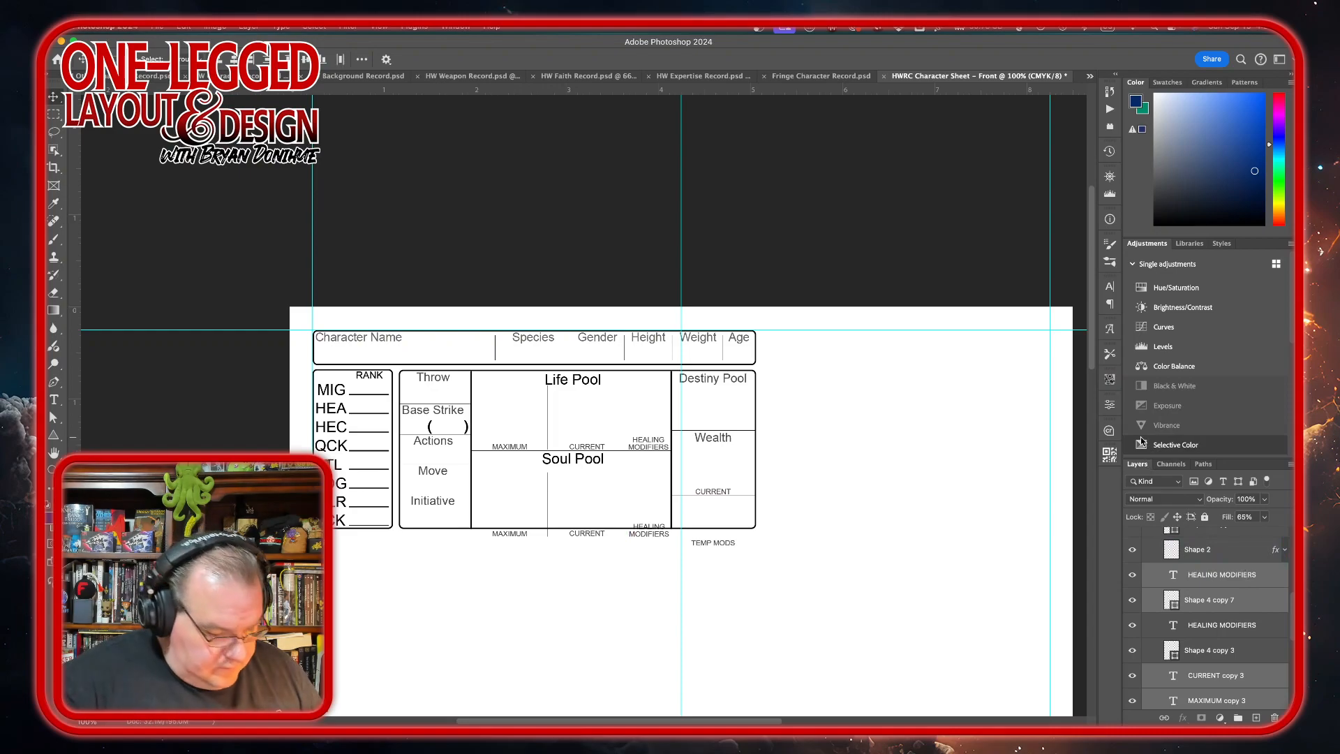
pyautogui.press('Up')
pyautogui.press('Up')
pyautogui.press('Up')
pyautogui.press('Up')
pyautogui.press('Up')
pyautogui.press('Up')
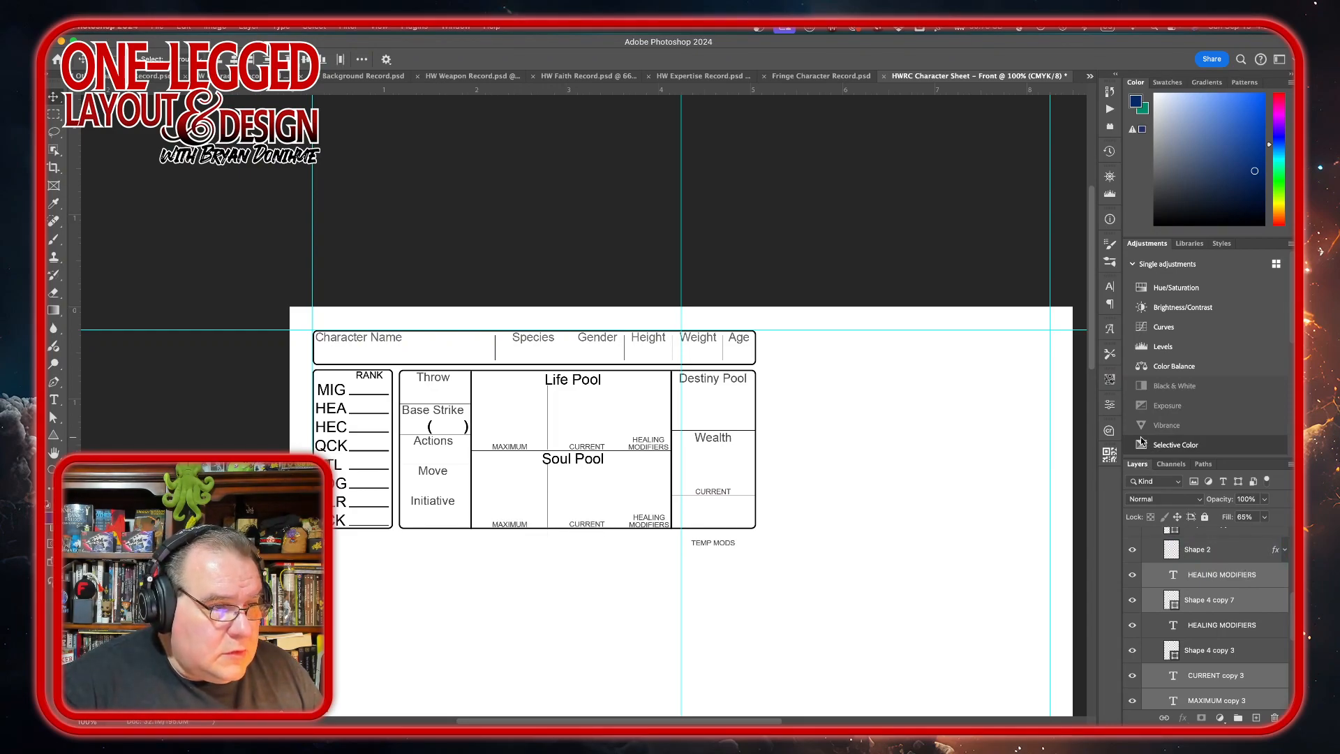
pyautogui.press('Up')
pyautogui.press('Up')
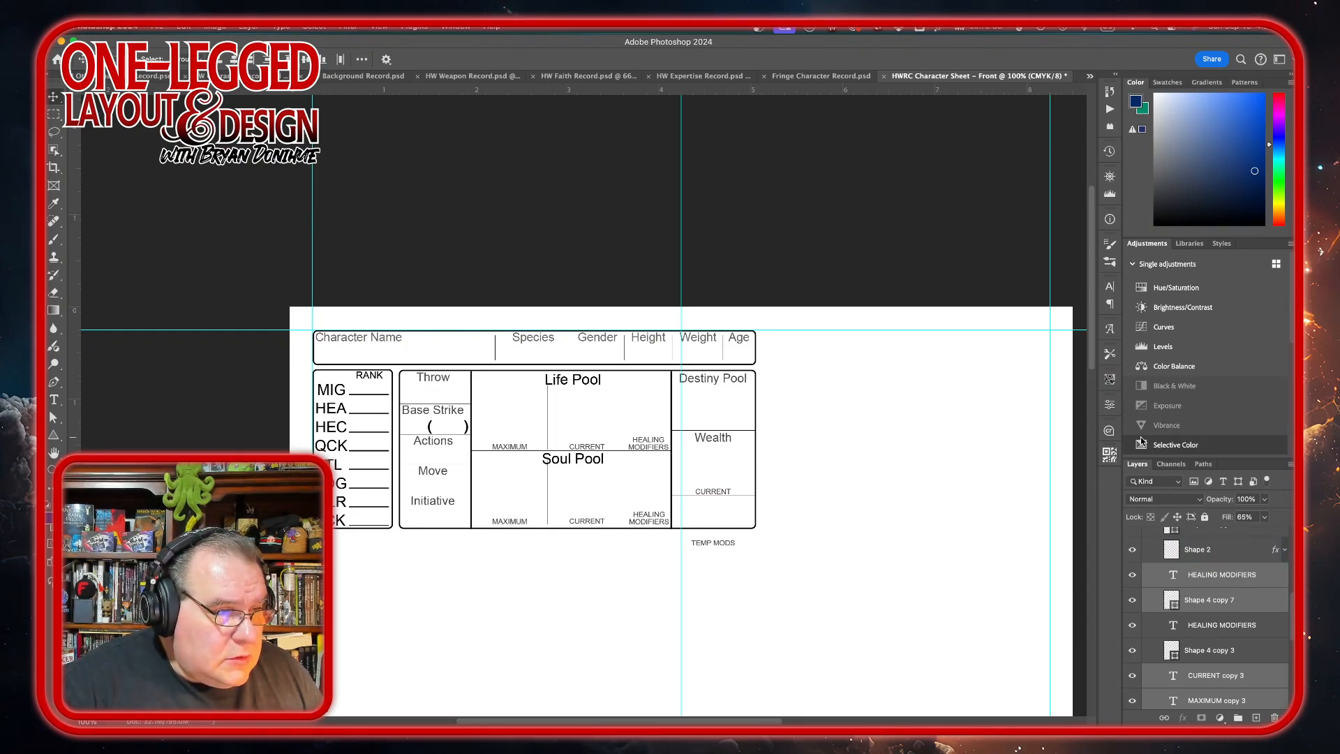
pyautogui.press('Down')
pyautogui.press('Down')
pyautogui.press('Down')
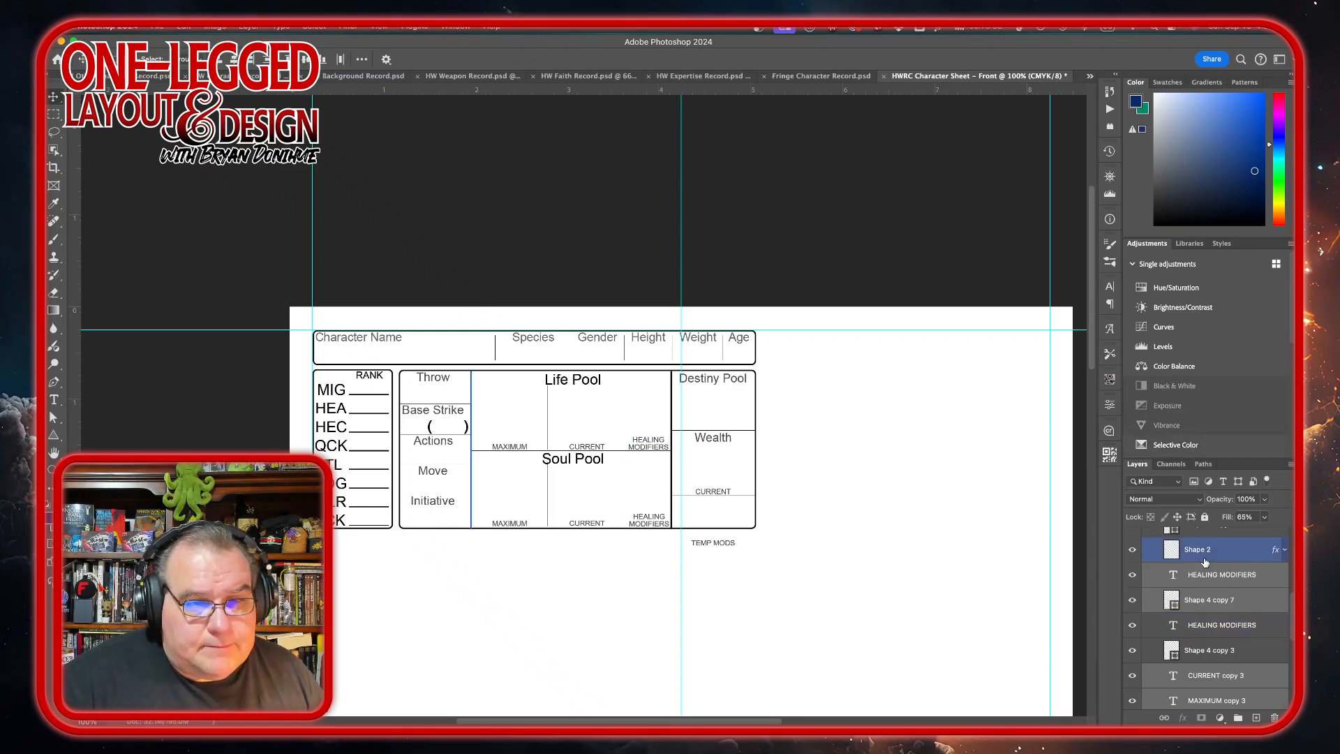
# Select Life Pool's two vertical dividers, Shape 4 copy 3 and Shape 4 copy, and shorten them from their upper ends to 87.72% height
pyautogui.click(1232, 601)
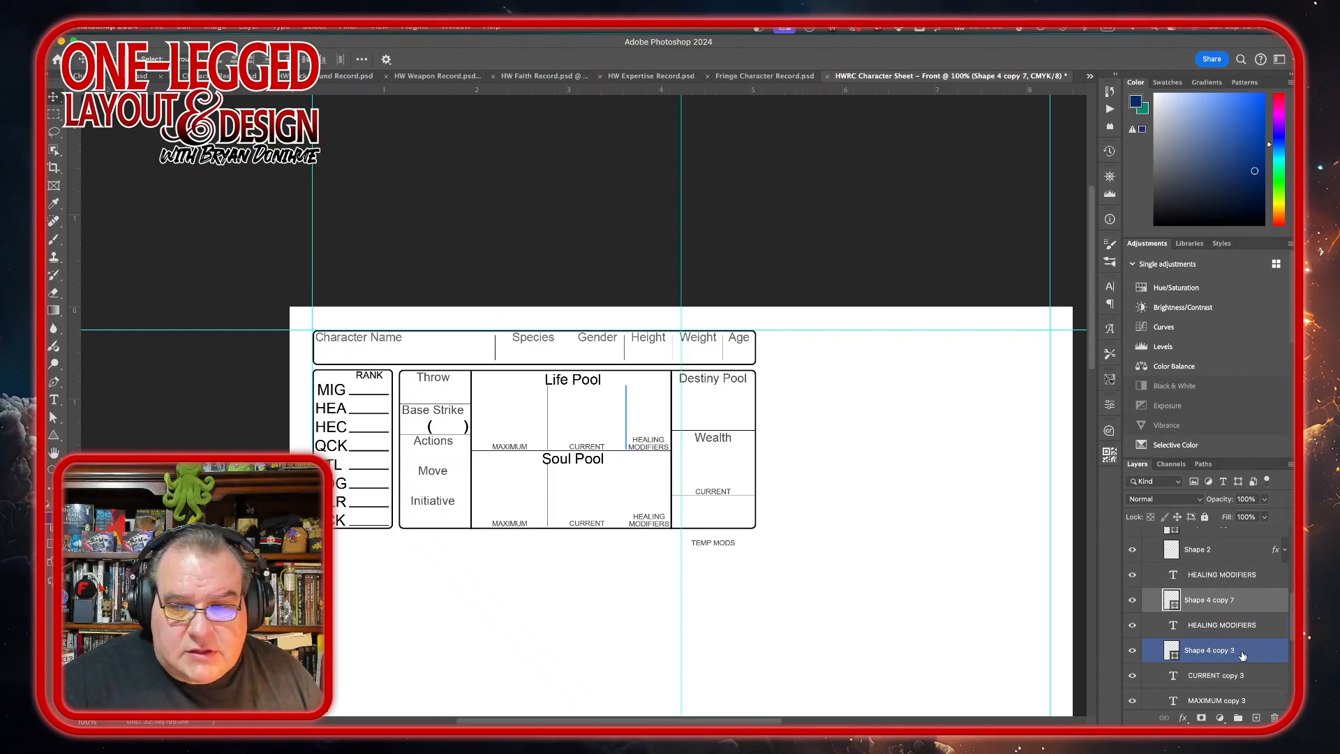
pyautogui.click(1247, 651)
pyautogui.scroll(-3, 1245, 628)
pyautogui.click(1234, 598)
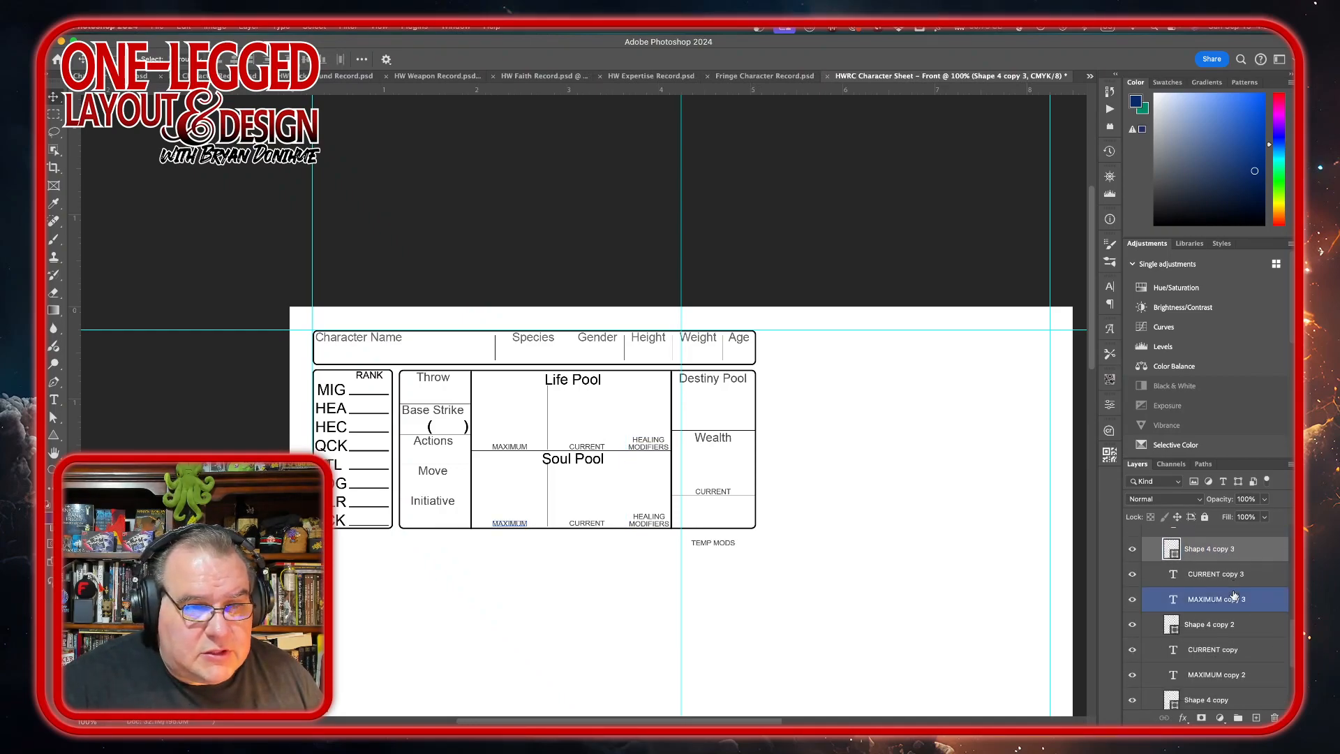
pyautogui.scroll(2, 1234, 596)
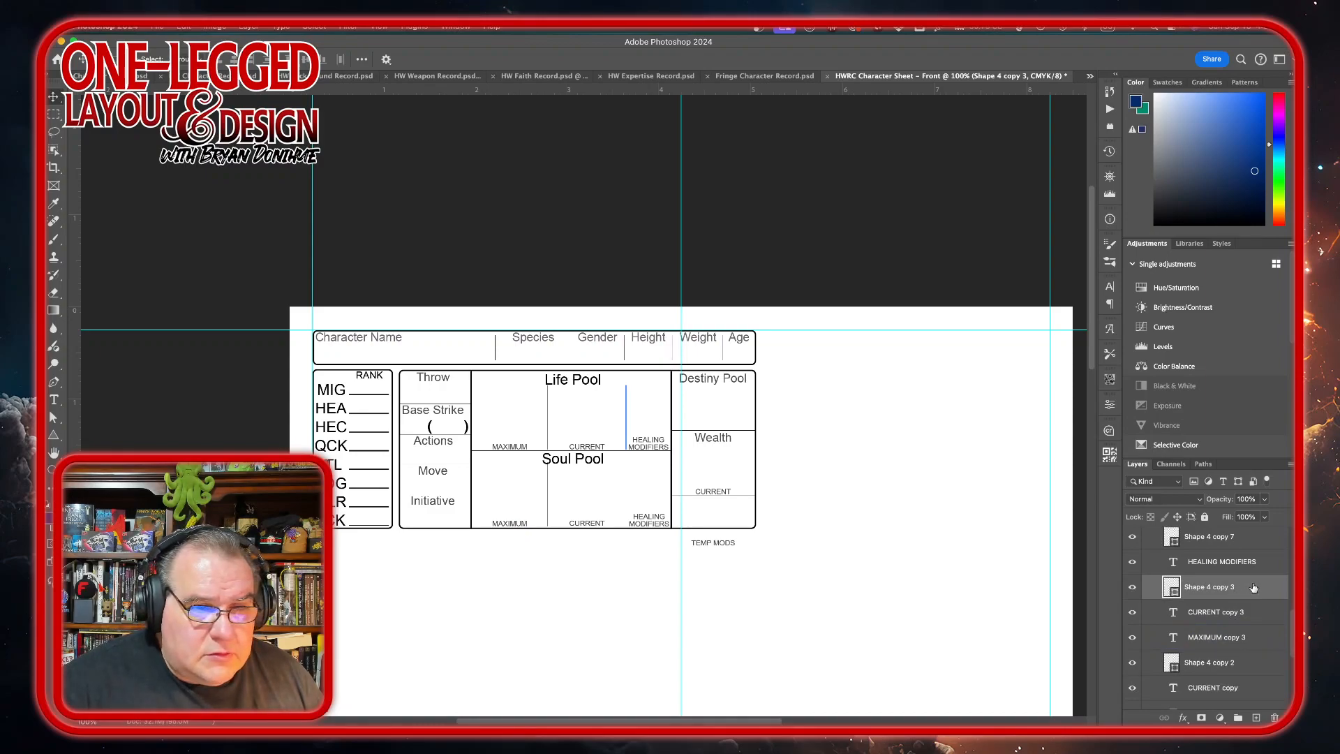
pyautogui.scroll(3, 1239, 591)
pyautogui.click(1251, 612)
pyautogui.click(1250, 634)
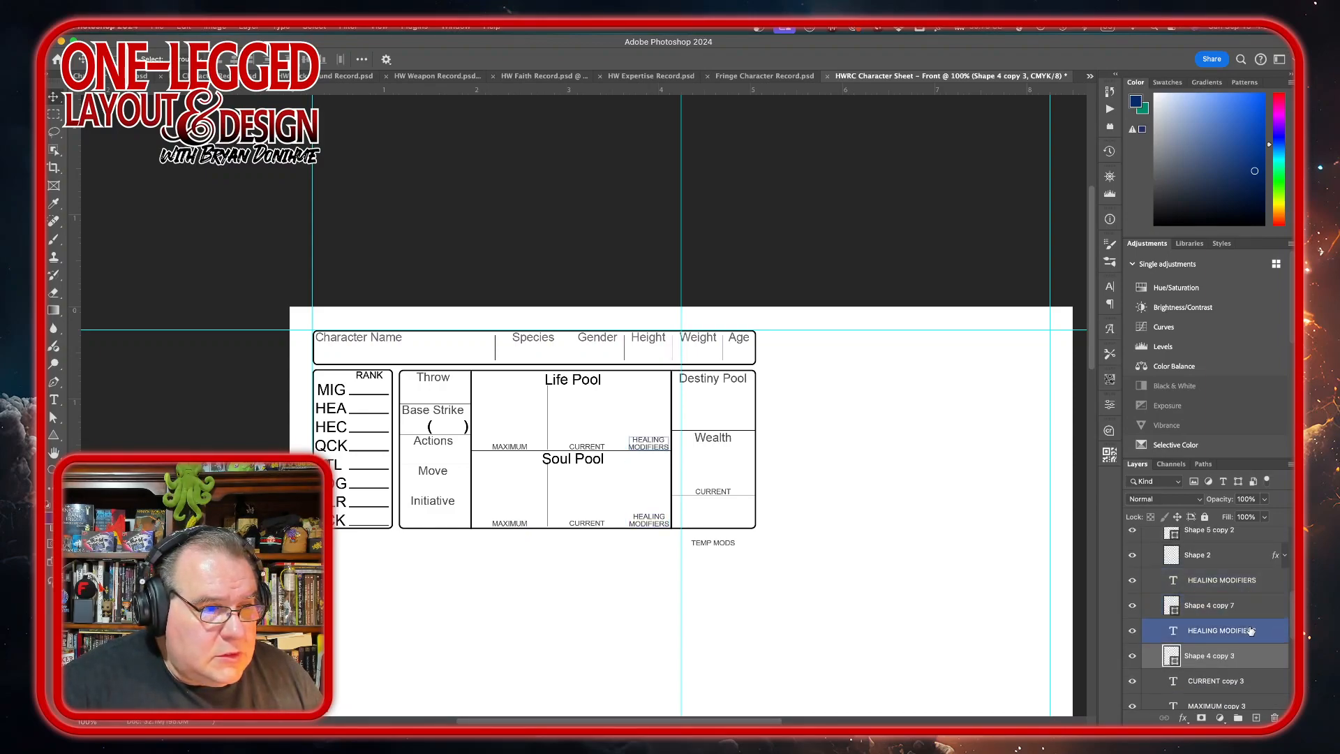
pyautogui.click(1249, 656)
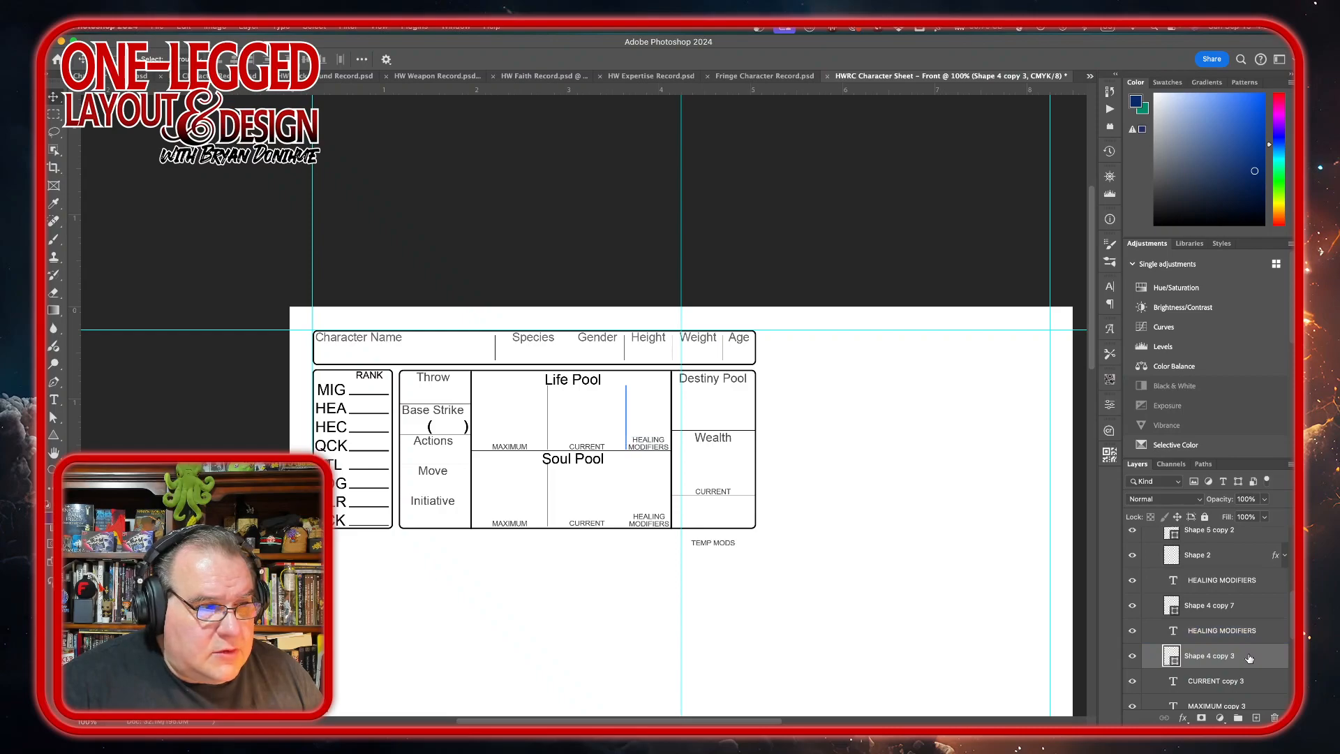
pyautogui.scroll(-6, 1249, 658)
pyautogui.click(1250, 653)
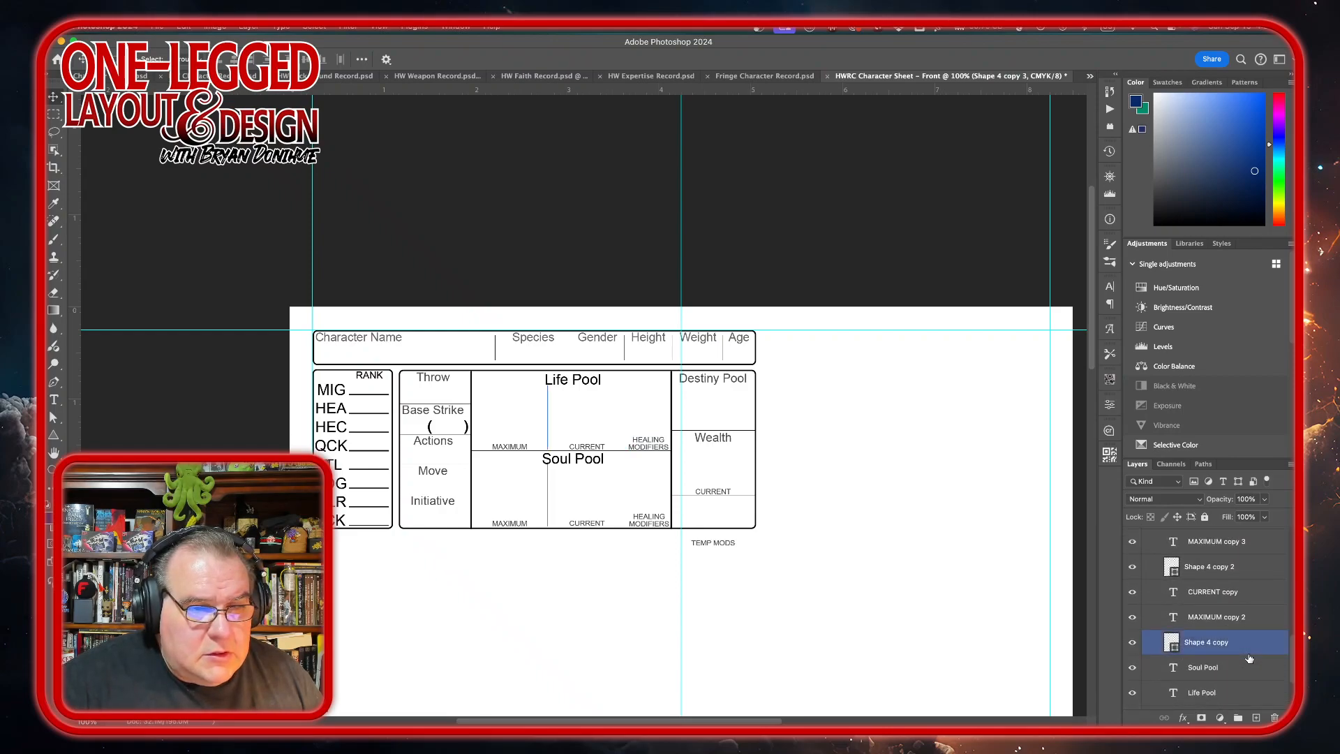
pyautogui.keyDown('super'); pyautogui.click(1250, 652); pyautogui.keyUp('super')
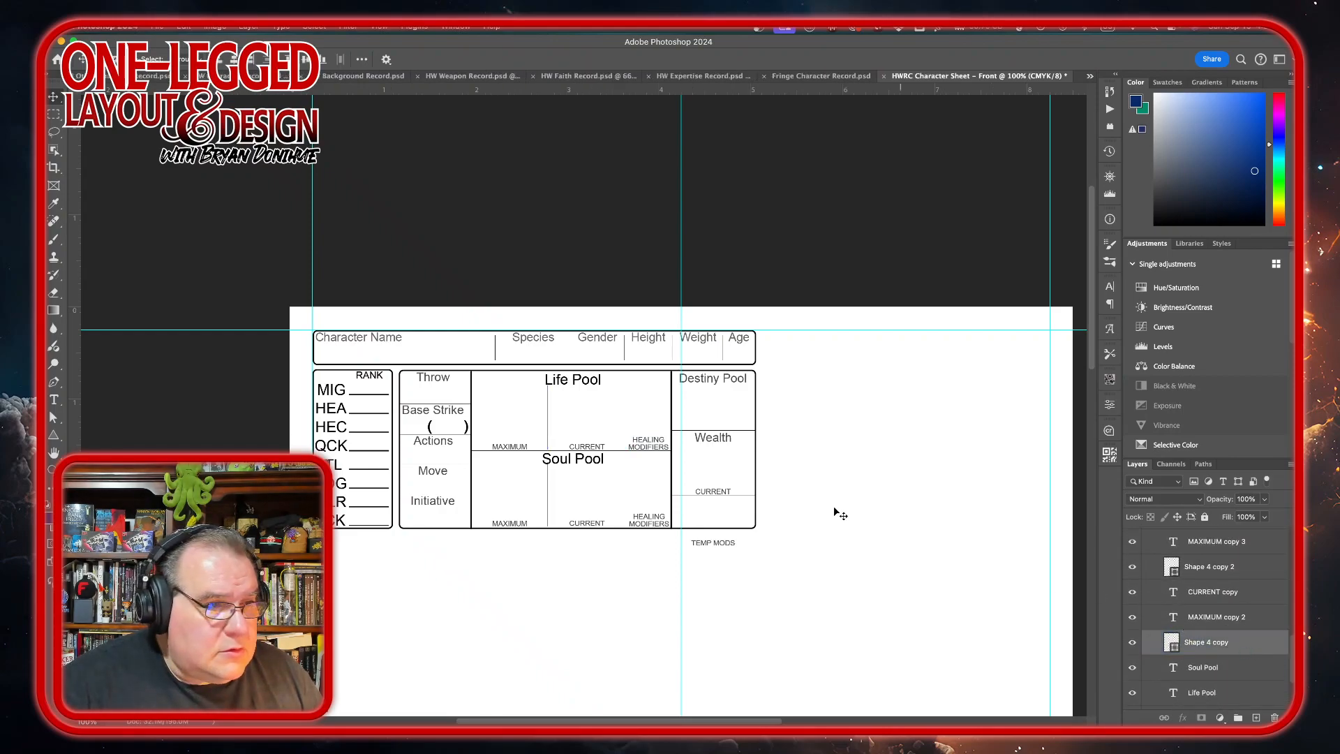
pyautogui.press('super+t')
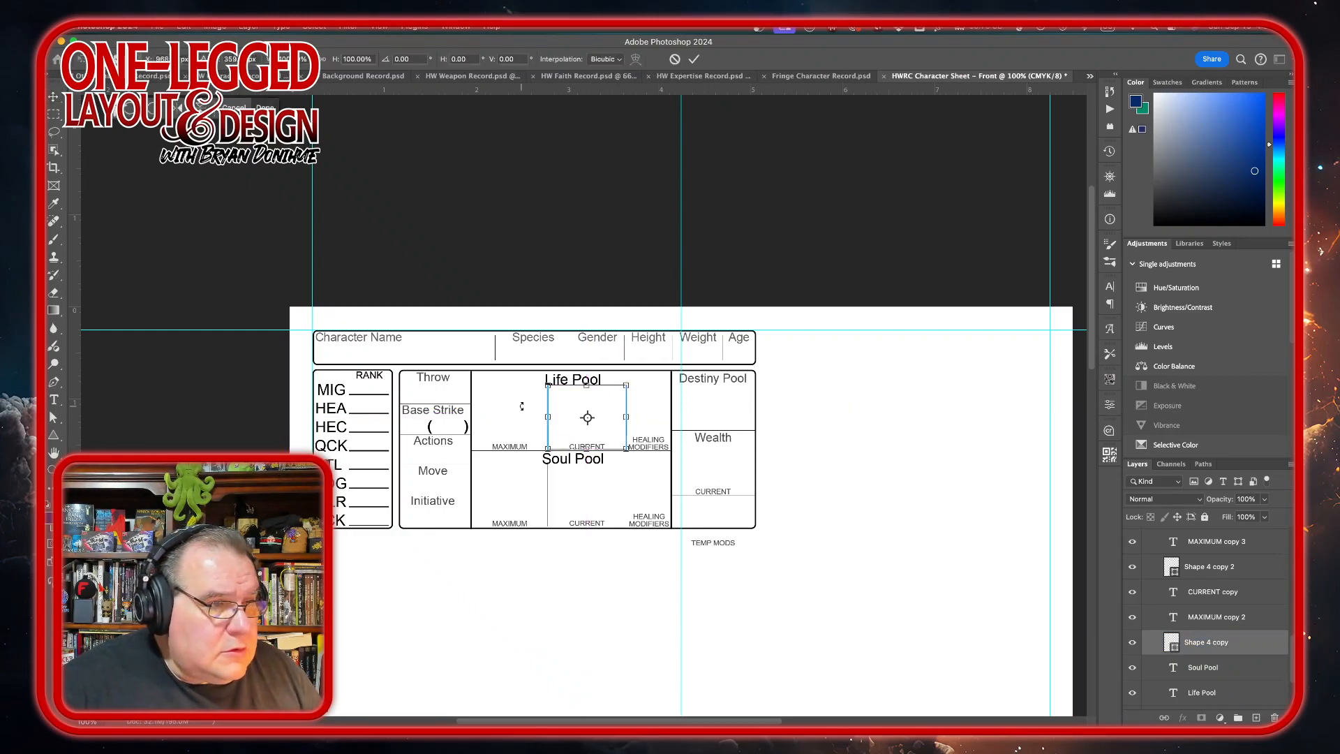
pyautogui.moveTo(587, 385); pyautogui.dragTo(586, 393)
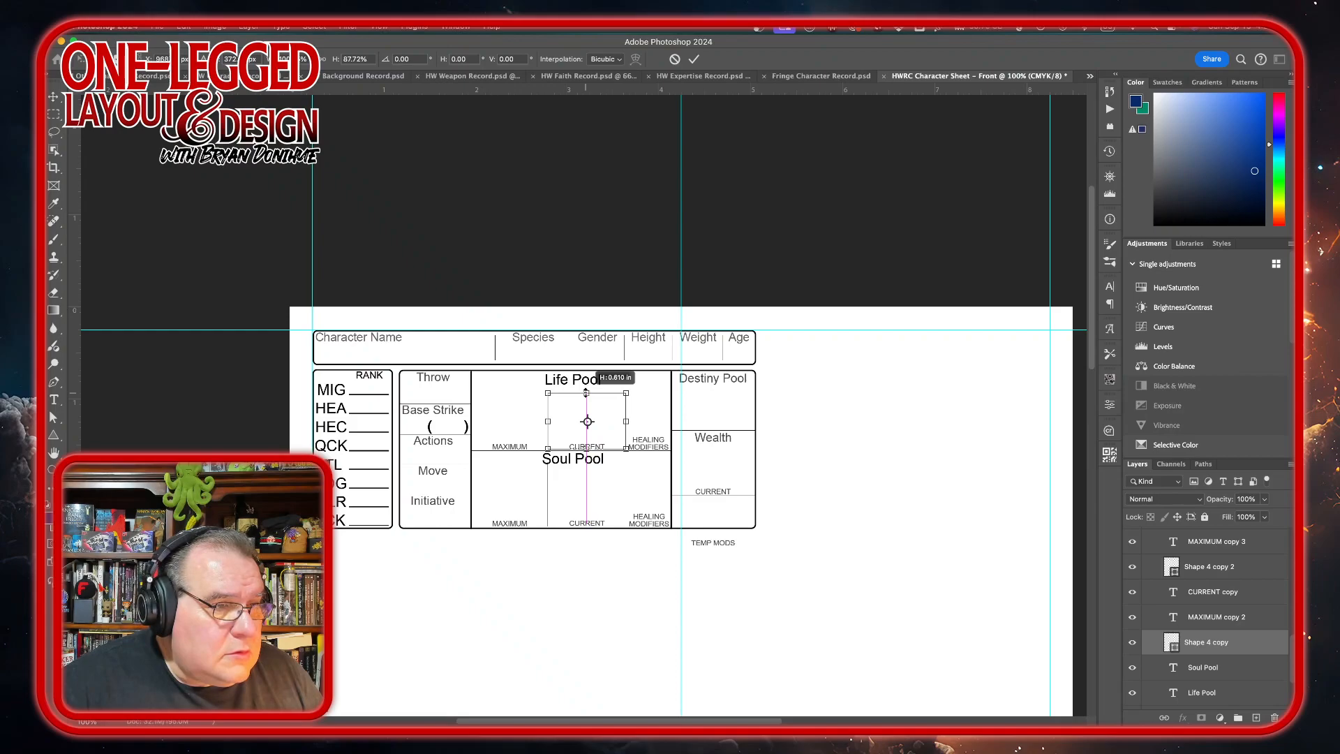
pyautogui.click(692, 57)
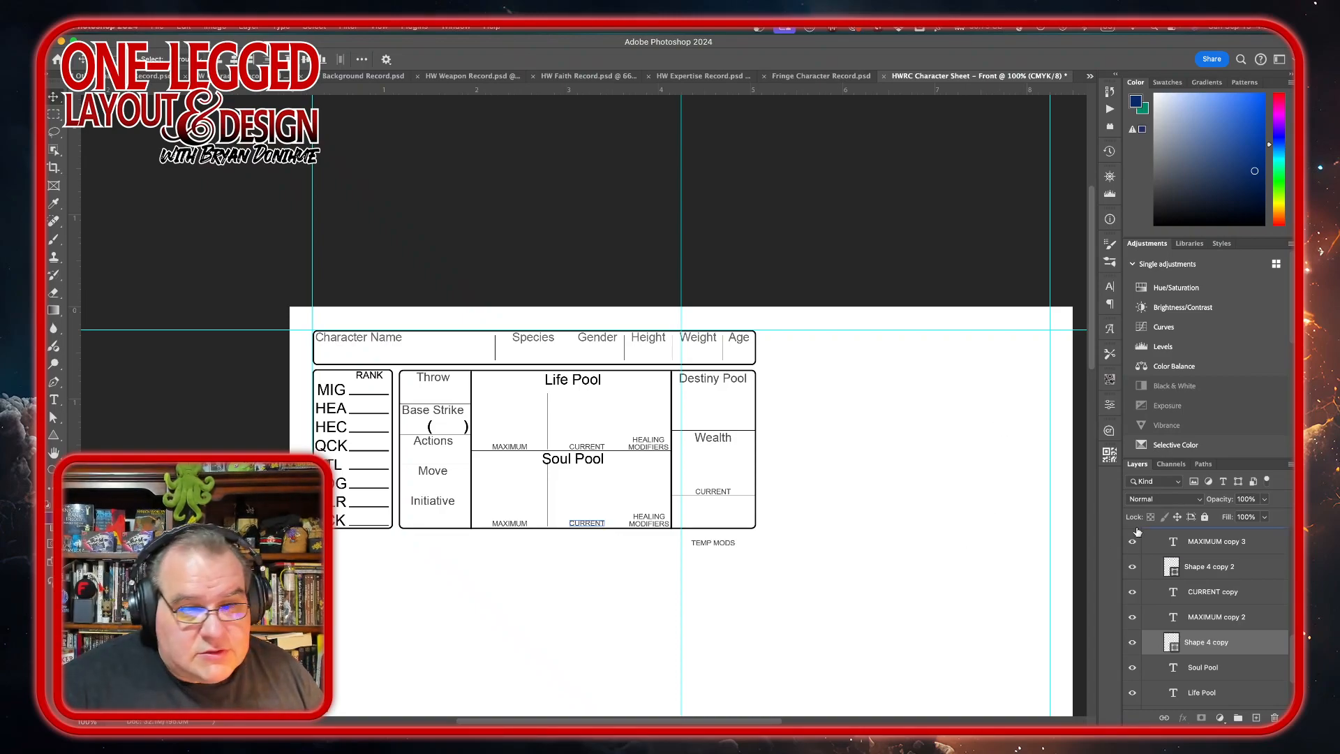
# Delete Soul Pool's two vertical dividers, Shape 4 copy 2 and Shape 4 copy 7
pyautogui.click(1254, 567)
pyautogui.scroll(4, 1238, 619)
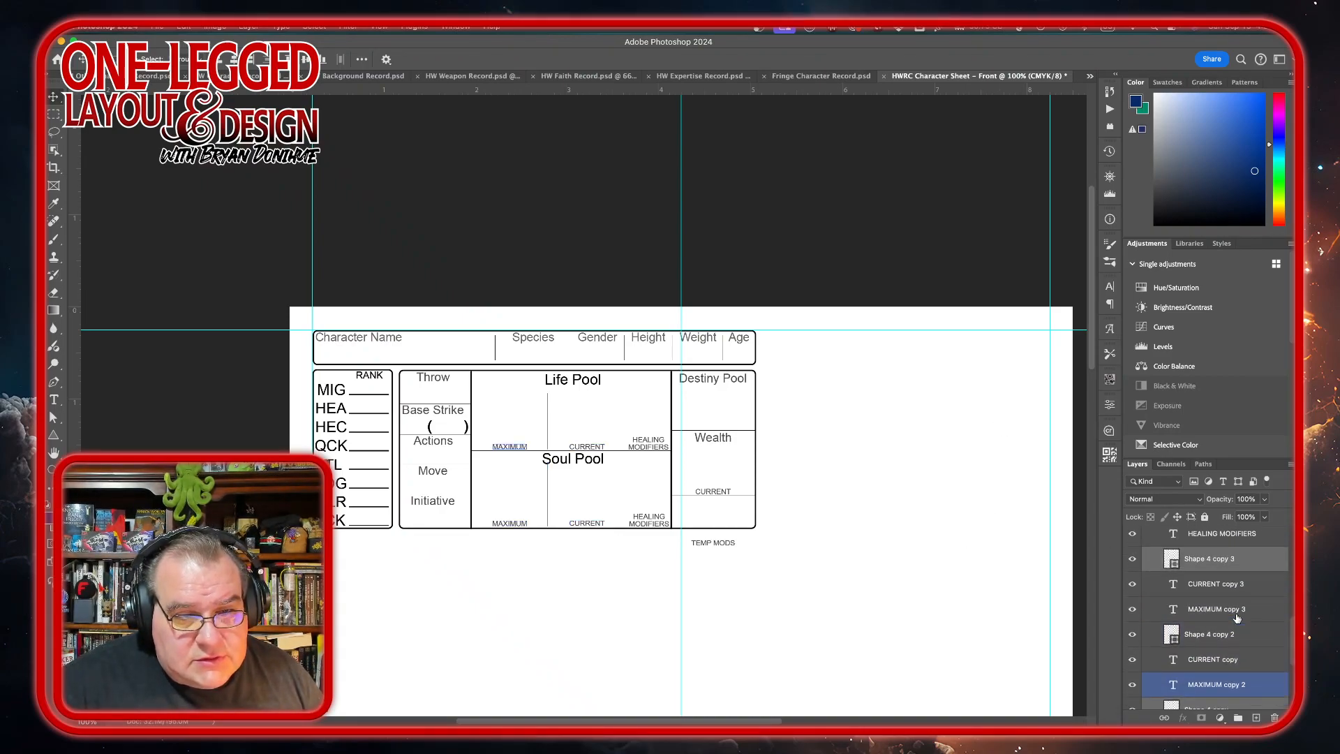
pyautogui.click(1240, 677)
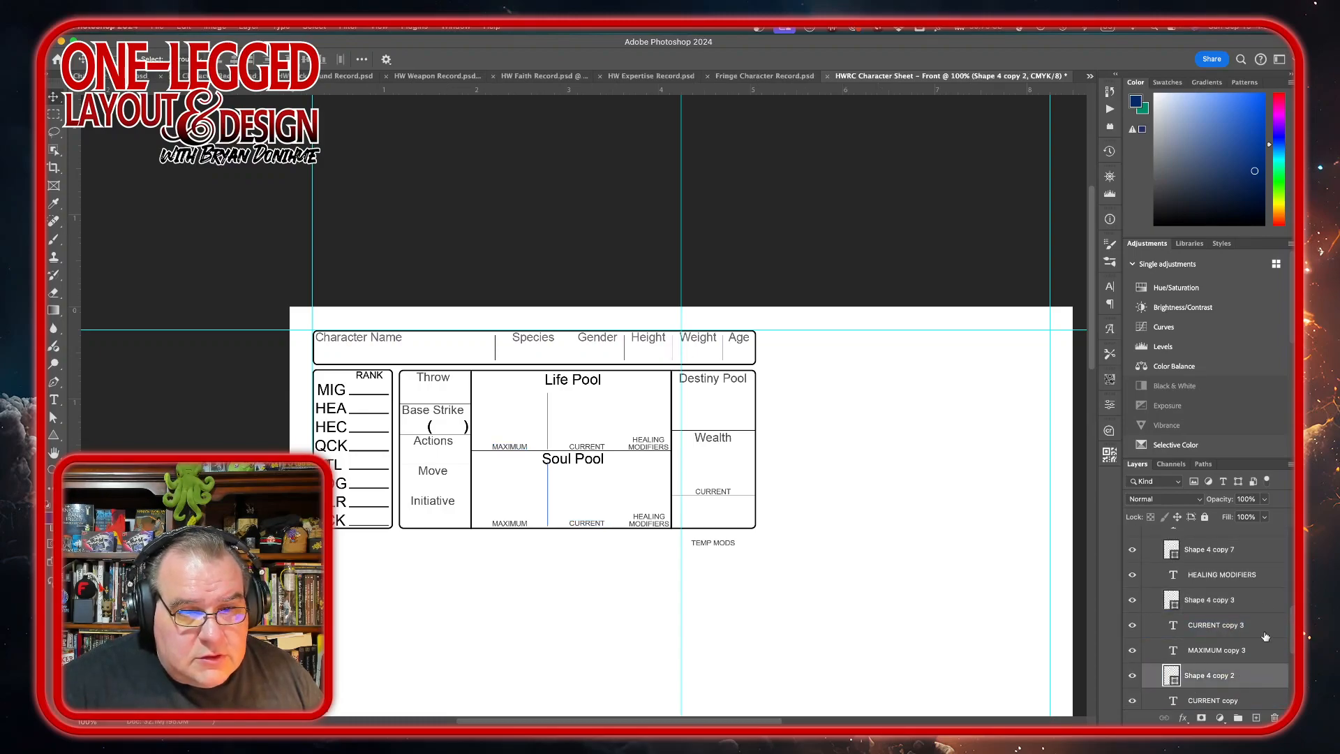
pyautogui.keyDown('super'); pyautogui.click(1261, 552); pyautogui.keyUp('super')
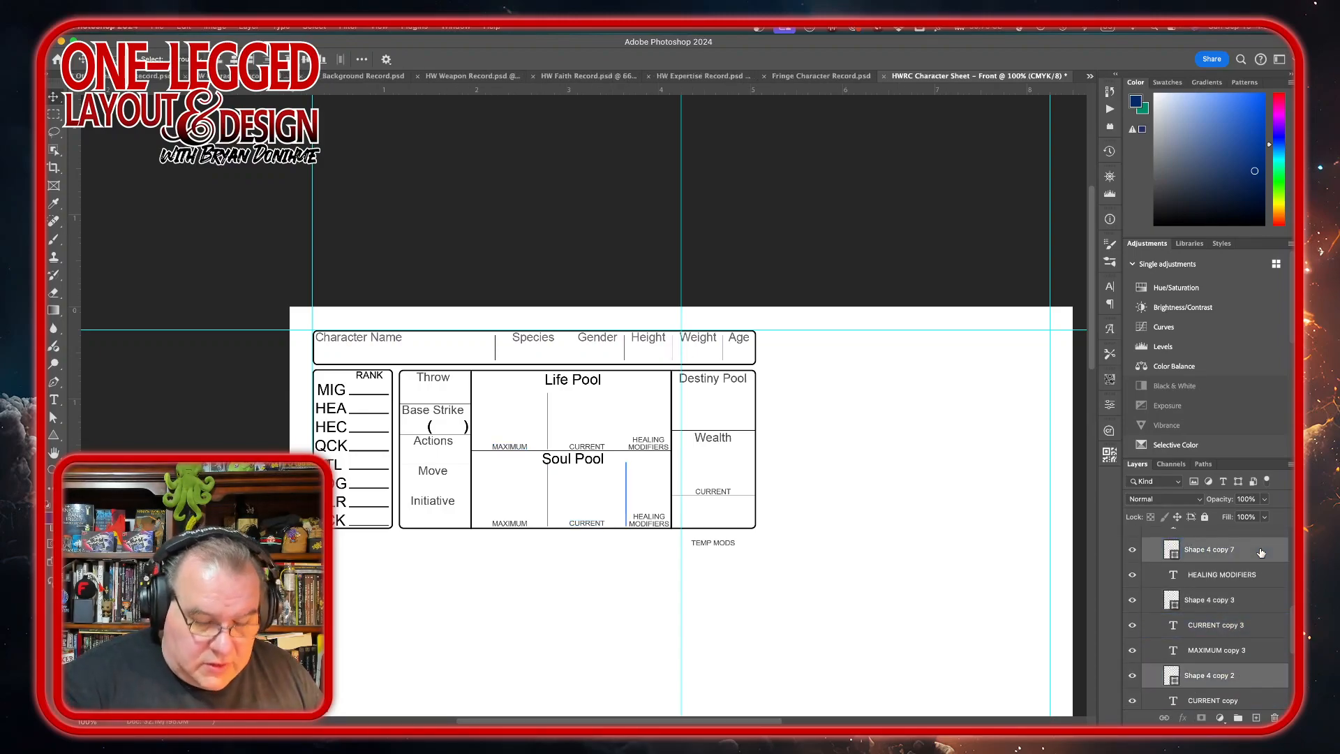
pyautogui.press('Delete')
# Move the Shape 4 copy layer directly beneath Shape 4 copy 3 in the Life/Soul group
pyautogui.click(1251, 576)
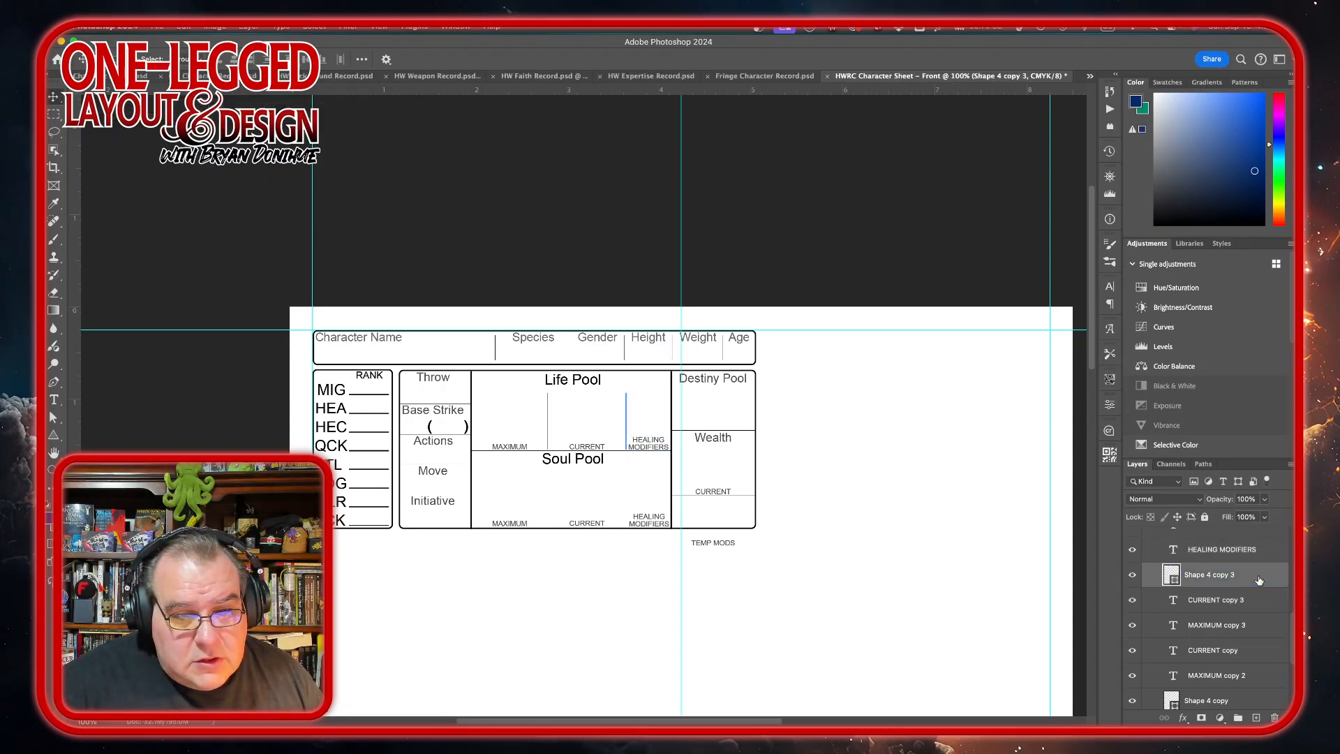
pyautogui.scroll(-2, 1253, 637)
pyautogui.click(1263, 658)
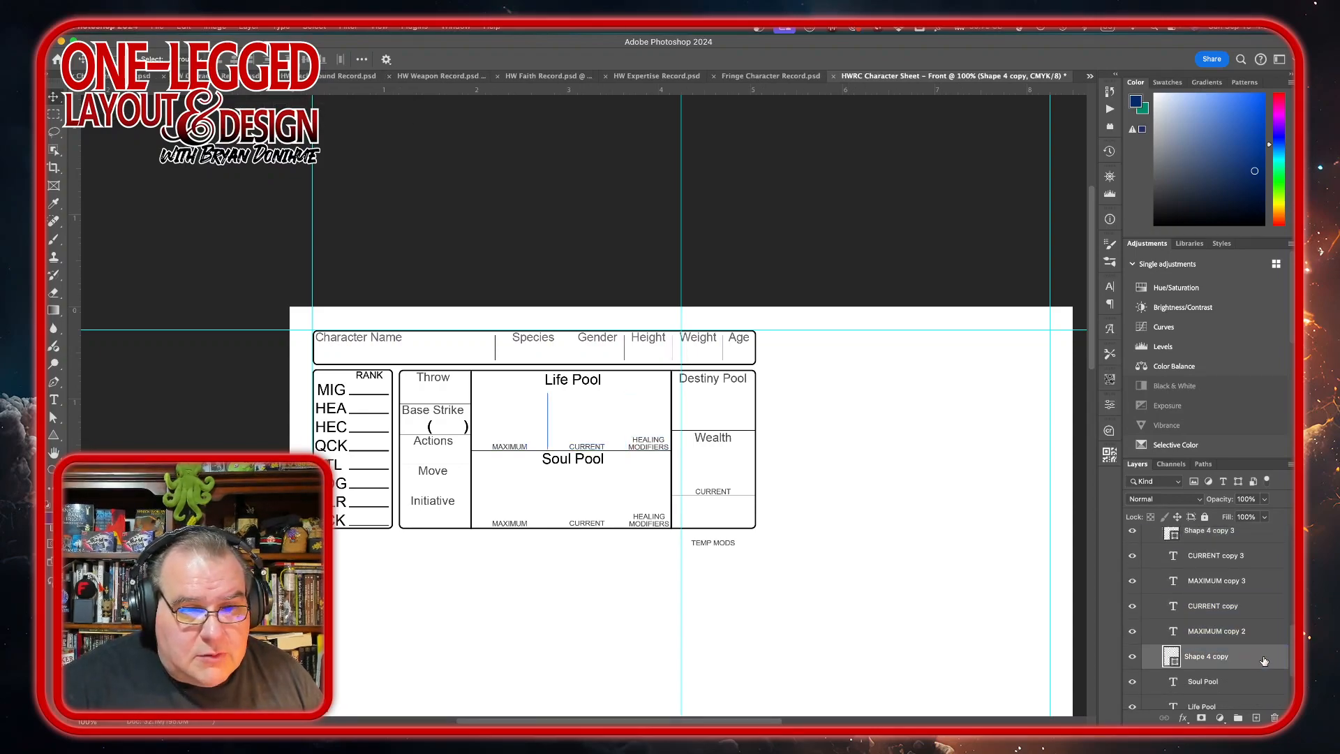
pyautogui.moveTo(1263, 660); pyautogui.dragTo(1269, 544)
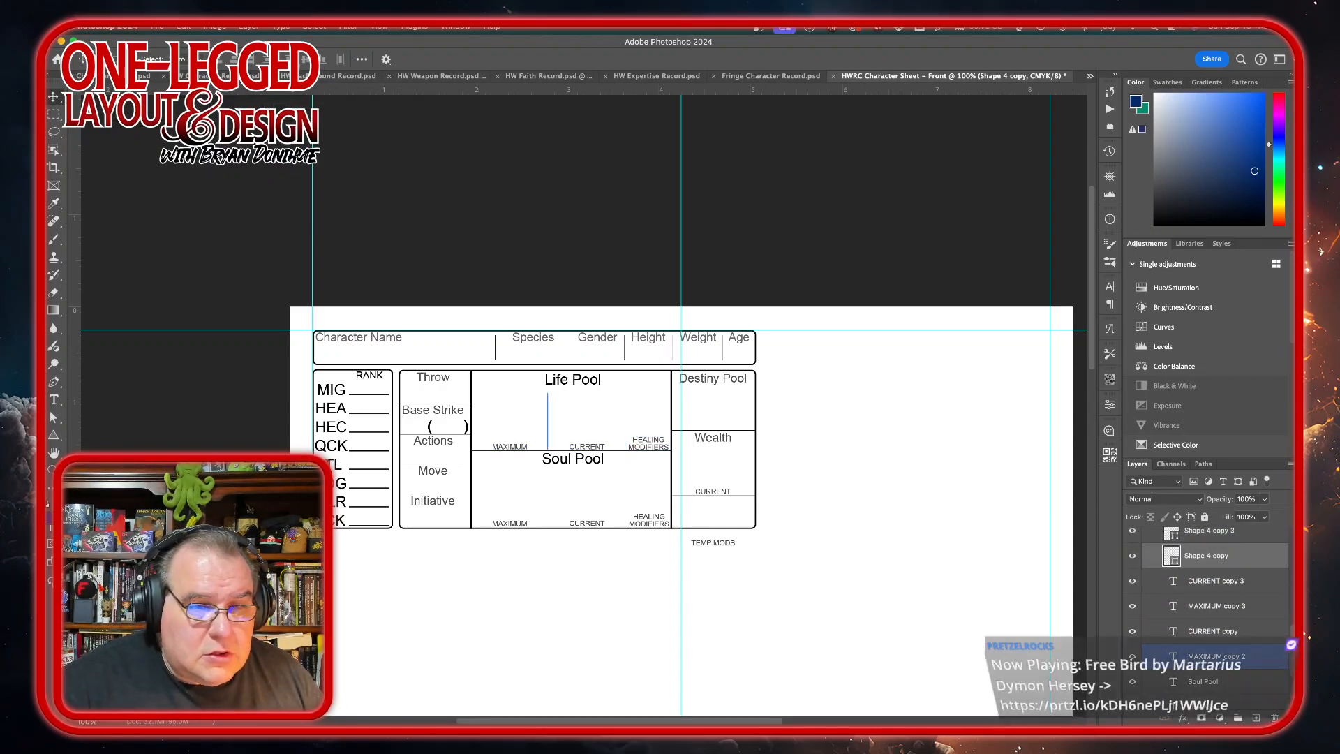
# Duplicate Life Pool's two shortened dividers and move the copies straight down into Soul Pool, level with its captions
pyautogui.click(1262, 534)
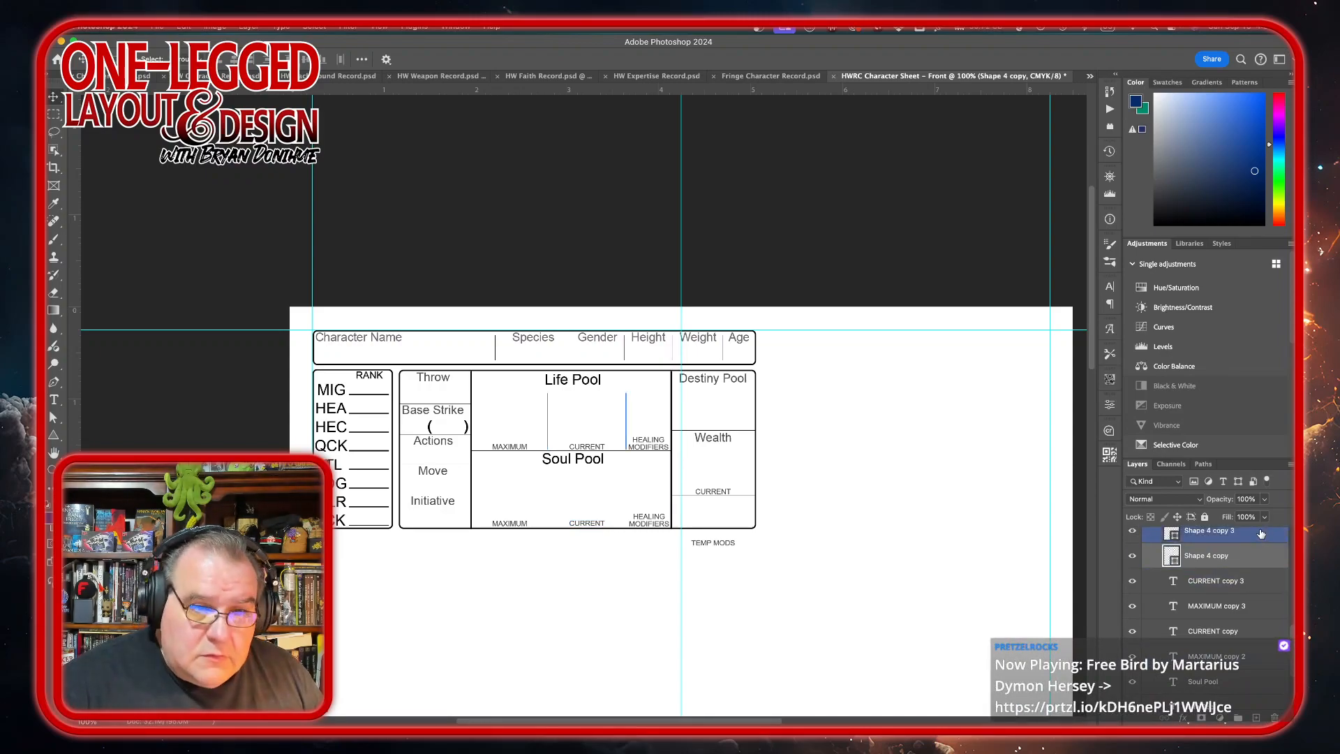
pyautogui.keyDown('super'); pyautogui.click(1261, 534); pyautogui.keyUp('super')
pyautogui.scroll(2, 1261, 534)
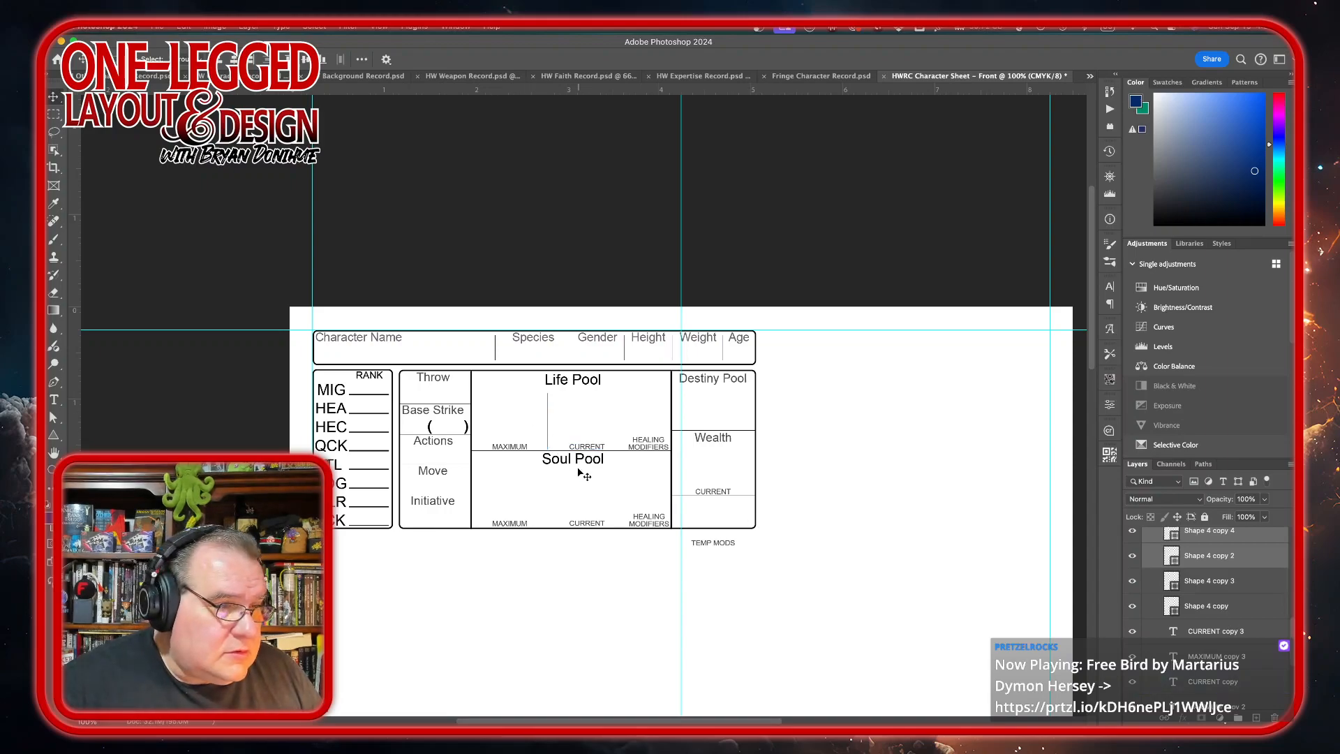
pyautogui.moveTo(586, 478); pyautogui.dragTo(577, 555)
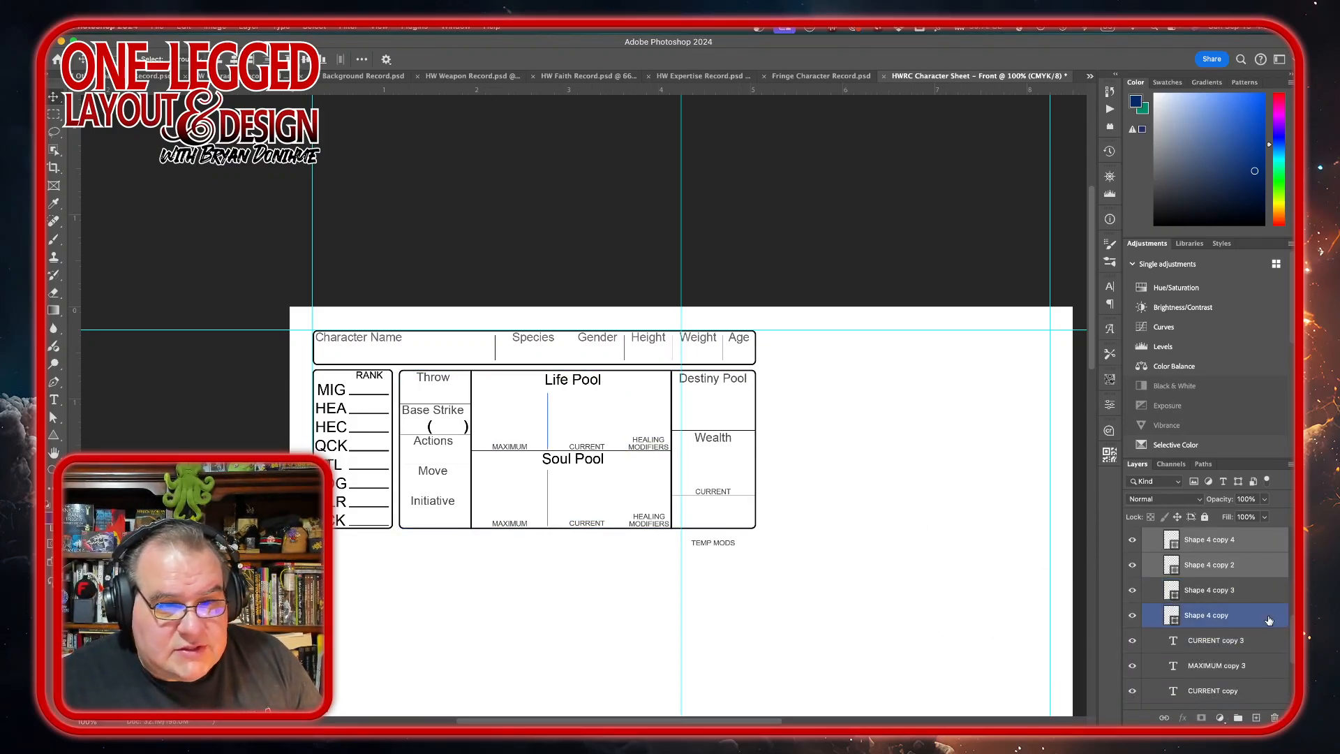
# Collapse the Life/Soul group and identify the horizontal divider layers in the Destiny/Wealth group
pyautogui.scroll(5, 1259, 621)
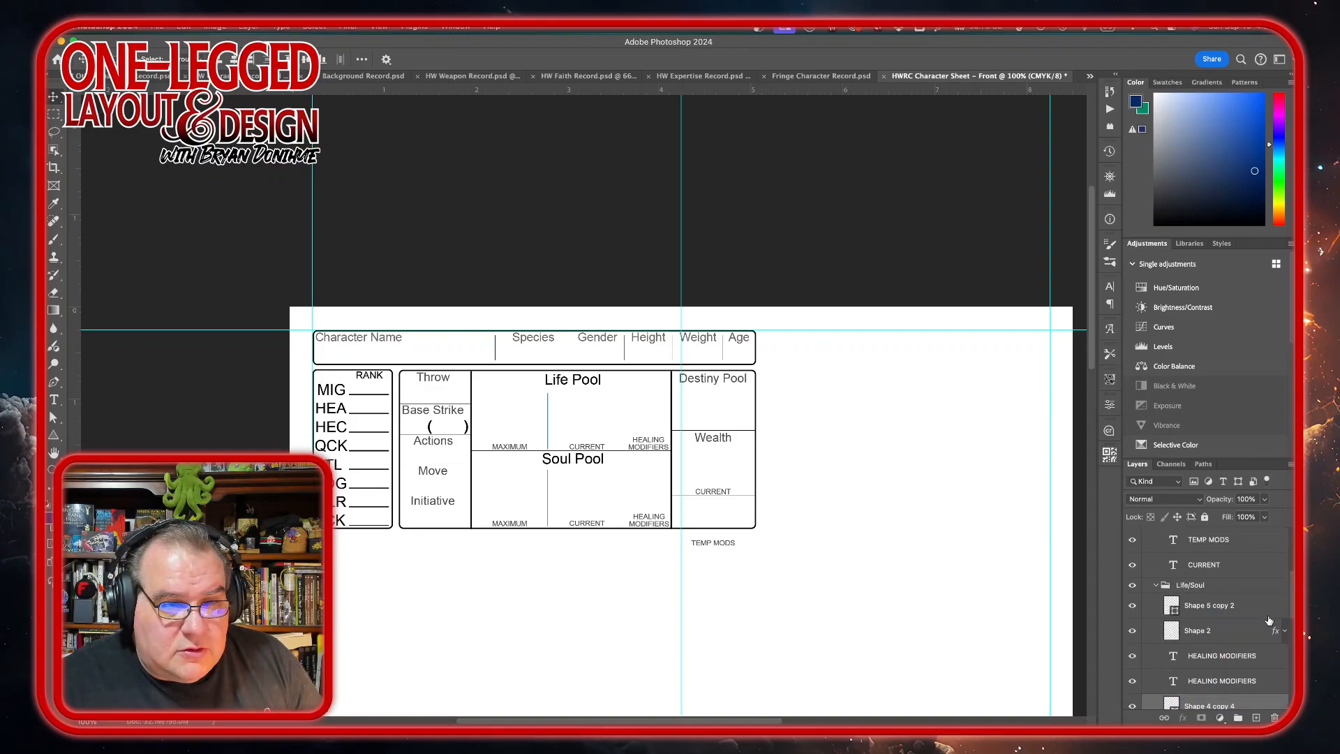
pyautogui.click(1156, 584)
pyautogui.scroll(5, 1256, 601)
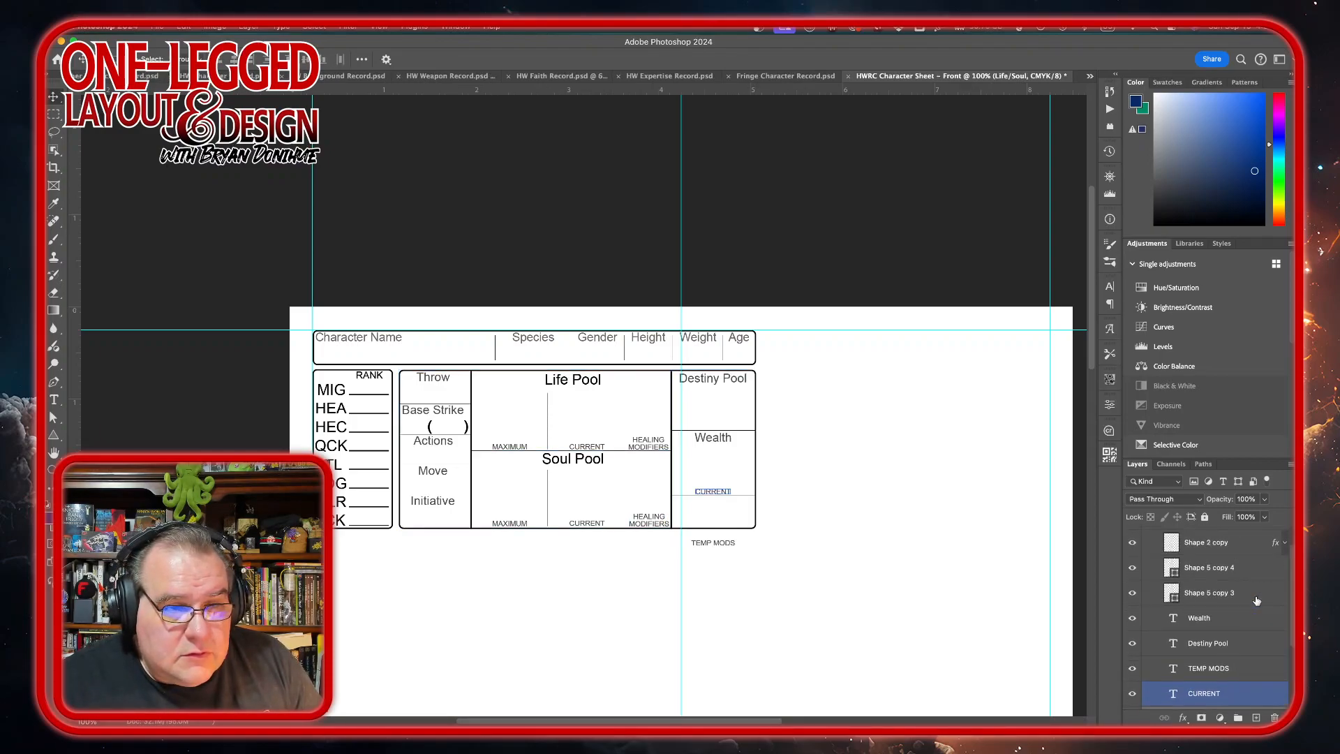
pyautogui.click(1256, 600)
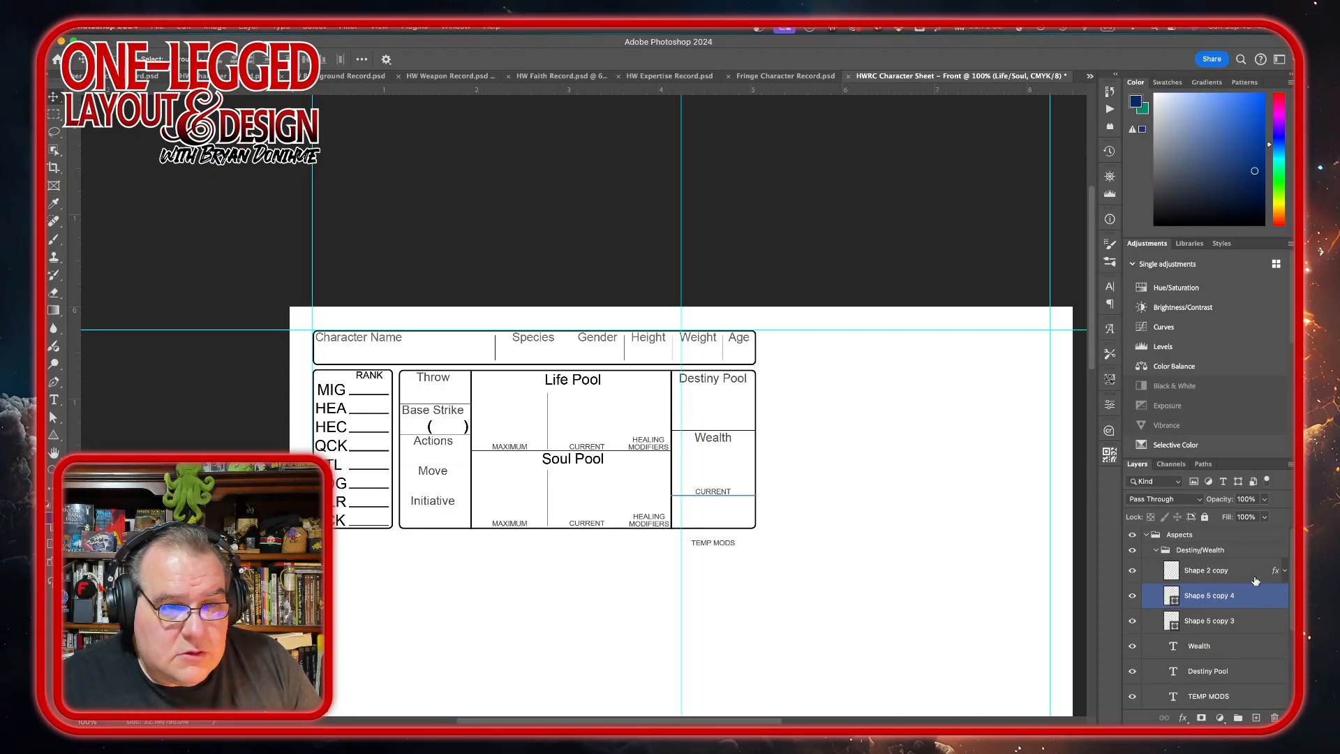
pyautogui.click(1255, 569)
pyautogui.click(1250, 598)
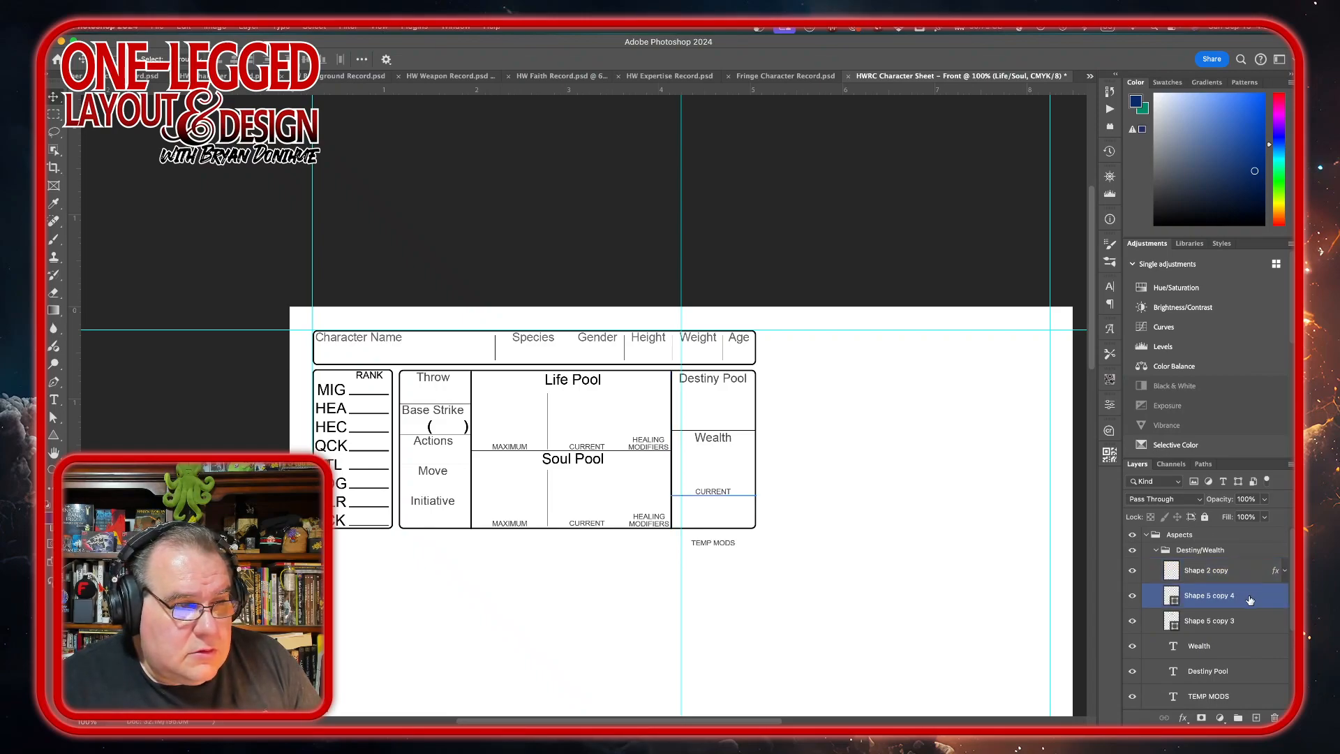
pyautogui.click(1249, 621)
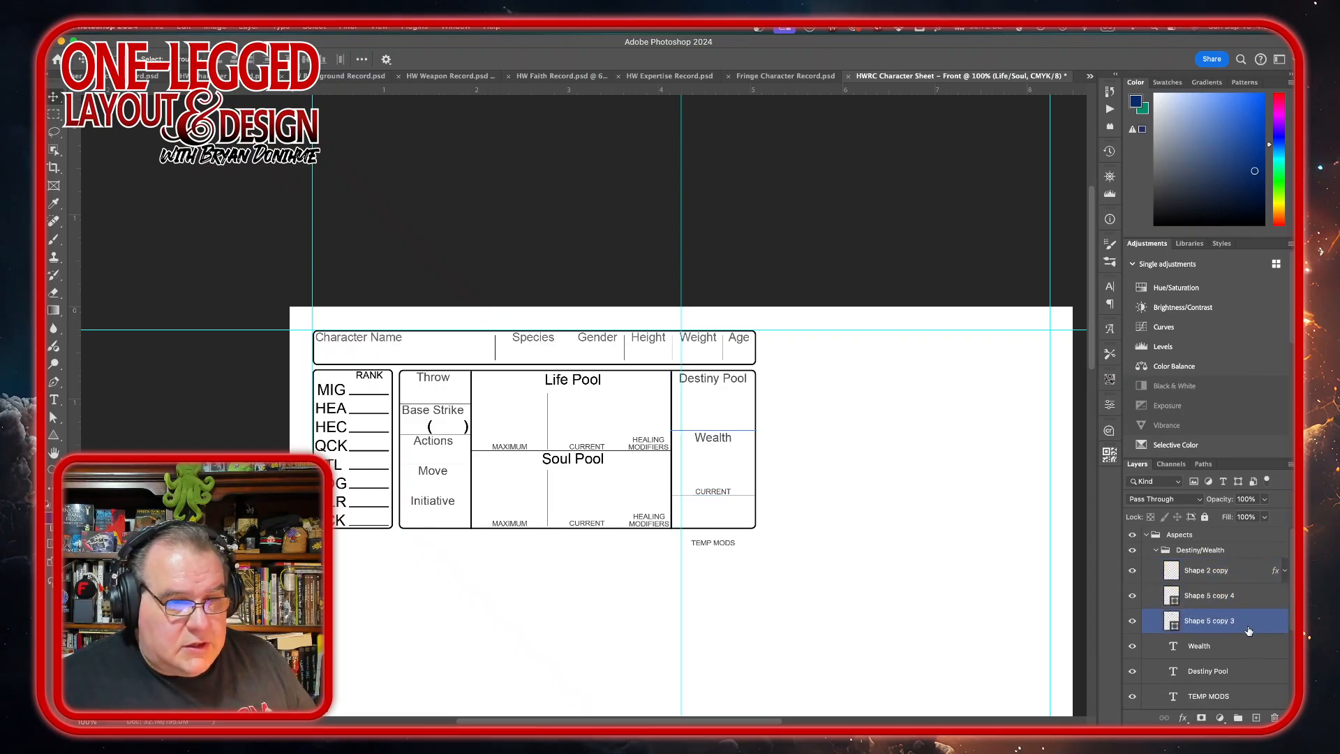
# Select Shape 5 copy 3 and Shape 5 copy 4 and nudge both horizontal dividers up until the upper one sits clear above the Wealth title
pyautogui.keyDown('shift'); pyautogui.click(1256, 601); pyautogui.keyUp('shift')
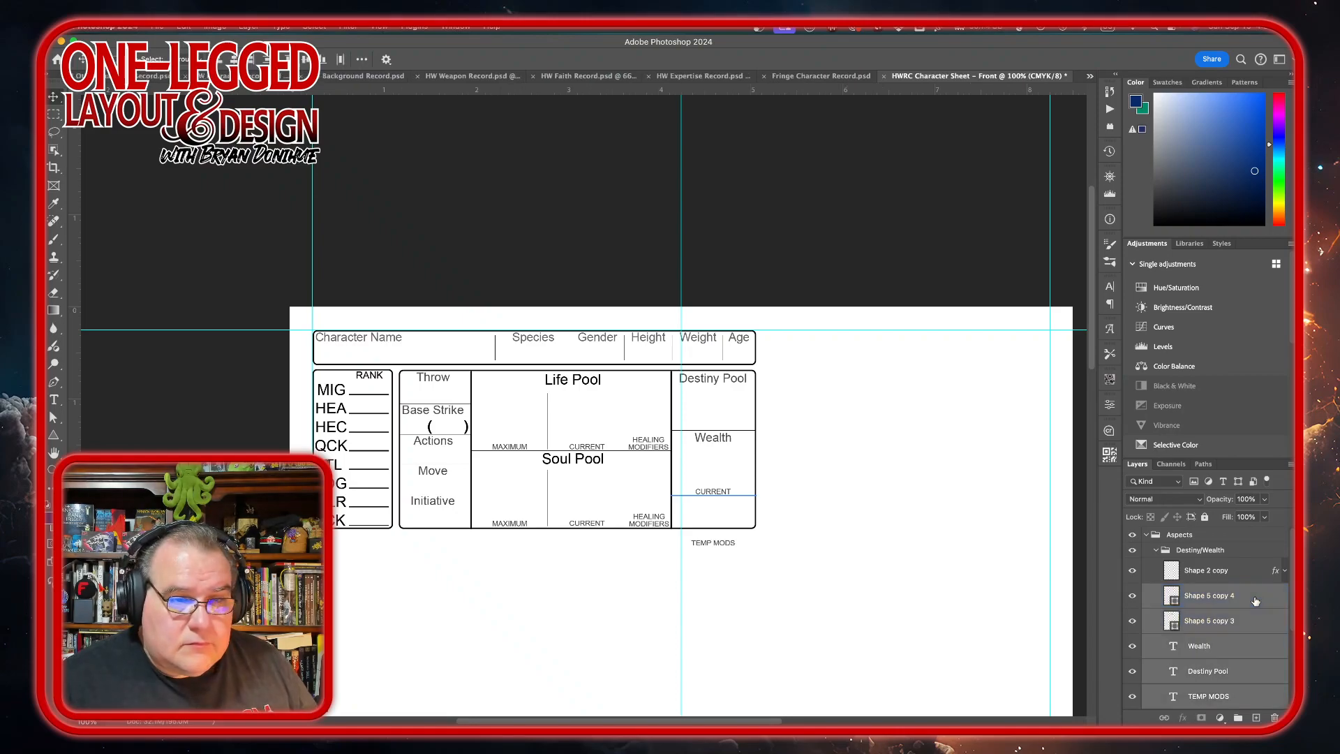
pyautogui.click(1252, 621)
pyautogui.keyDown('shift'); pyautogui.click(1255, 596); pyautogui.keyUp('shift')
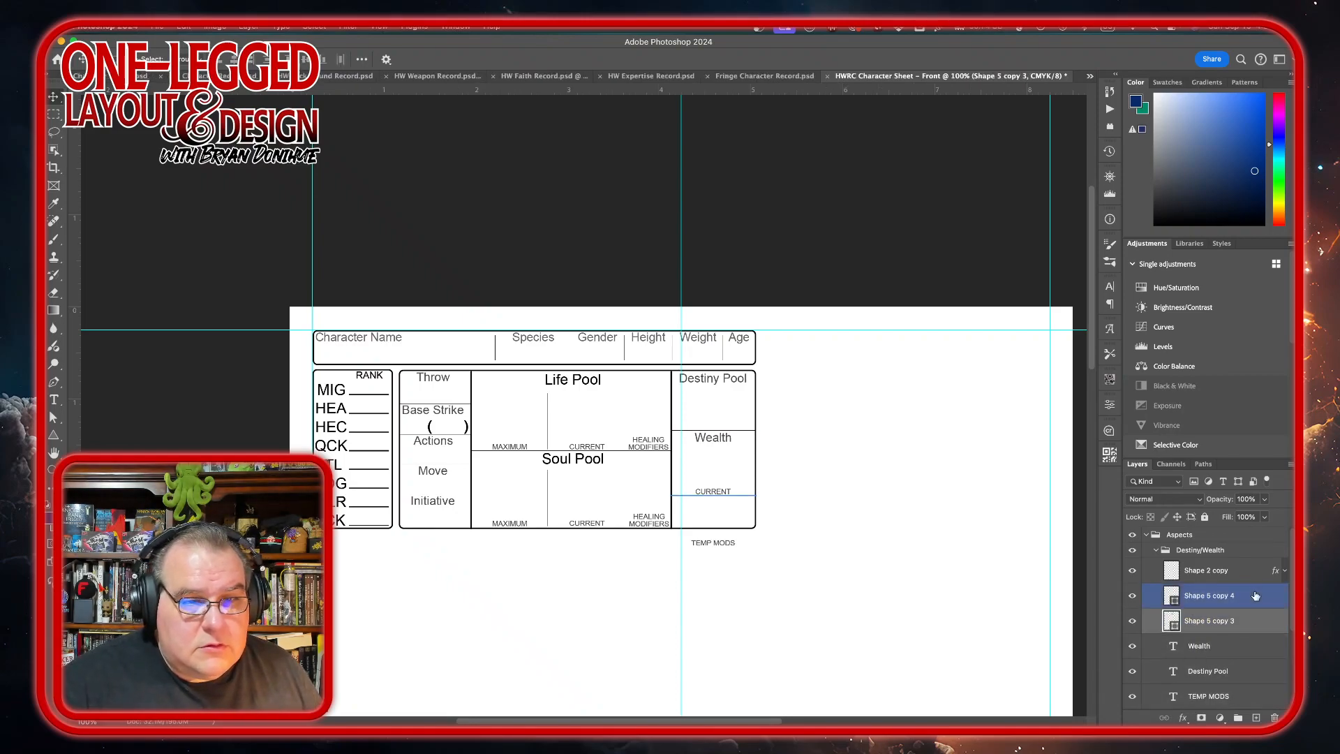
pyautogui.press('Up')
pyautogui.press('Up')
pyautogui.press('Up')
pyautogui.press('Up')
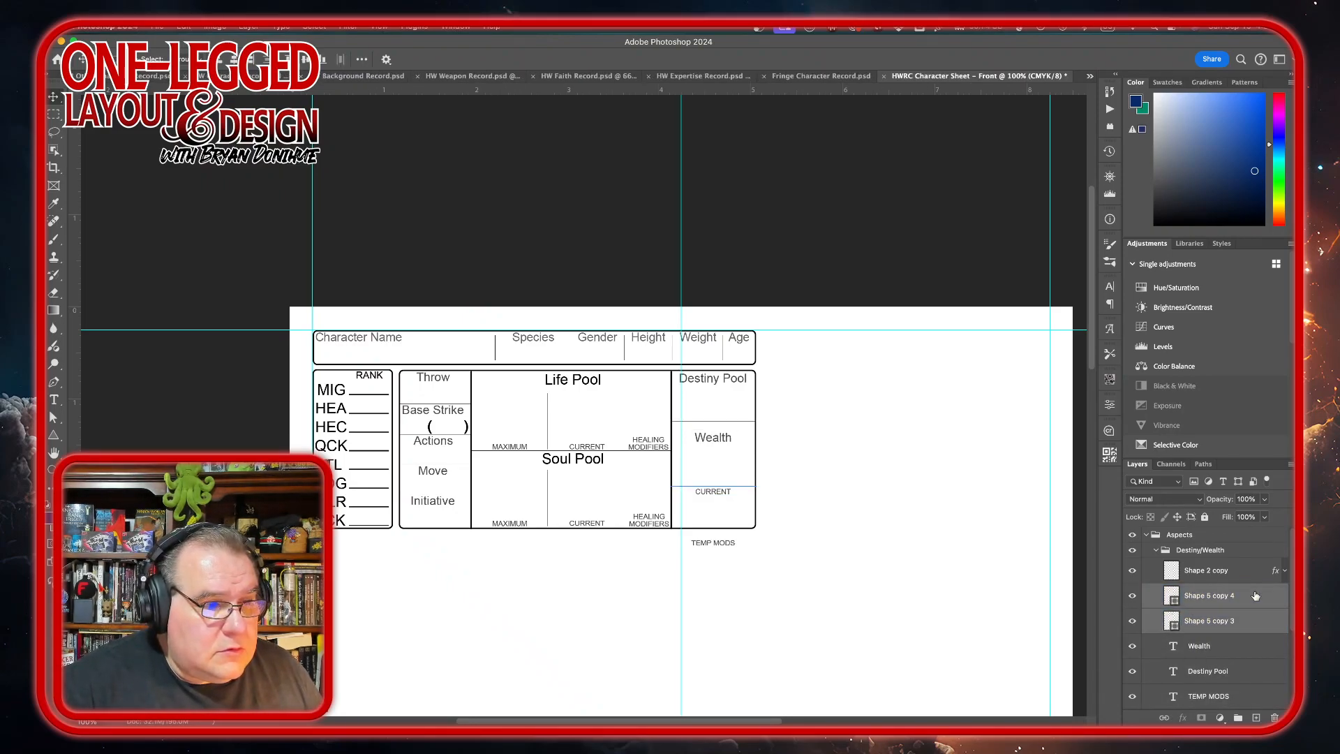
pyautogui.press('Up')
pyautogui.press('Up')
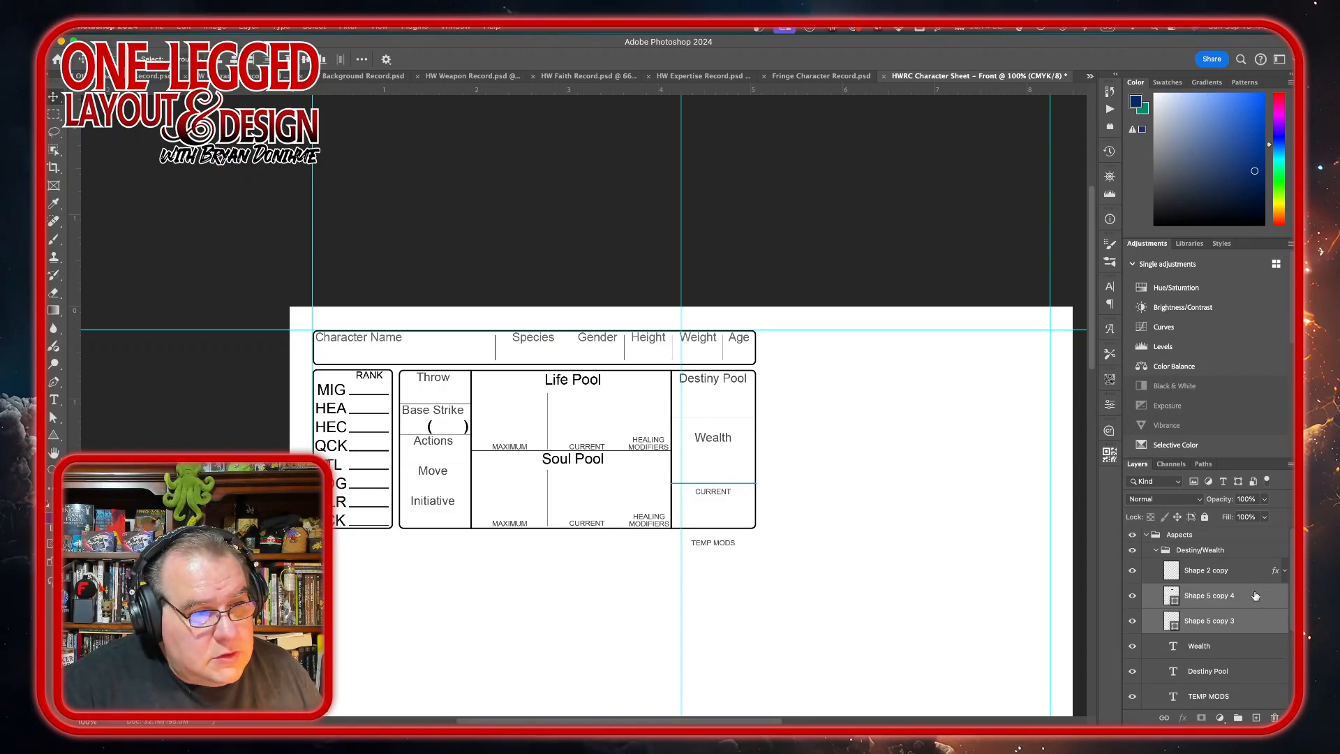
pyautogui.press('Up')
pyautogui.press('Up')
pyautogui.press('Up')
pyautogui.press('Up')
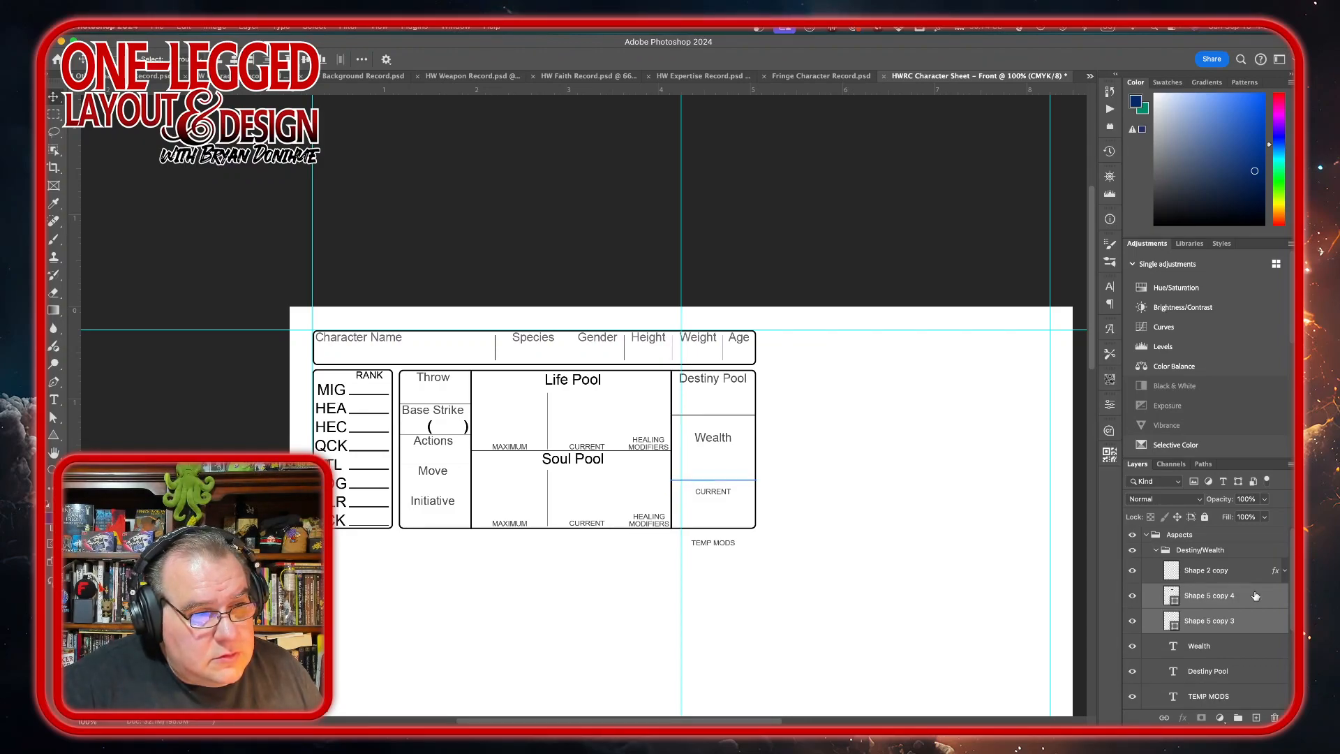
pyautogui.press('Up')
pyautogui.press('Up')
pyautogui.press('Up')
pyautogui.press('Up')
pyautogui.press('Down')
pyautogui.press('Down')
pyautogui.press('Down')
pyautogui.press('Down')
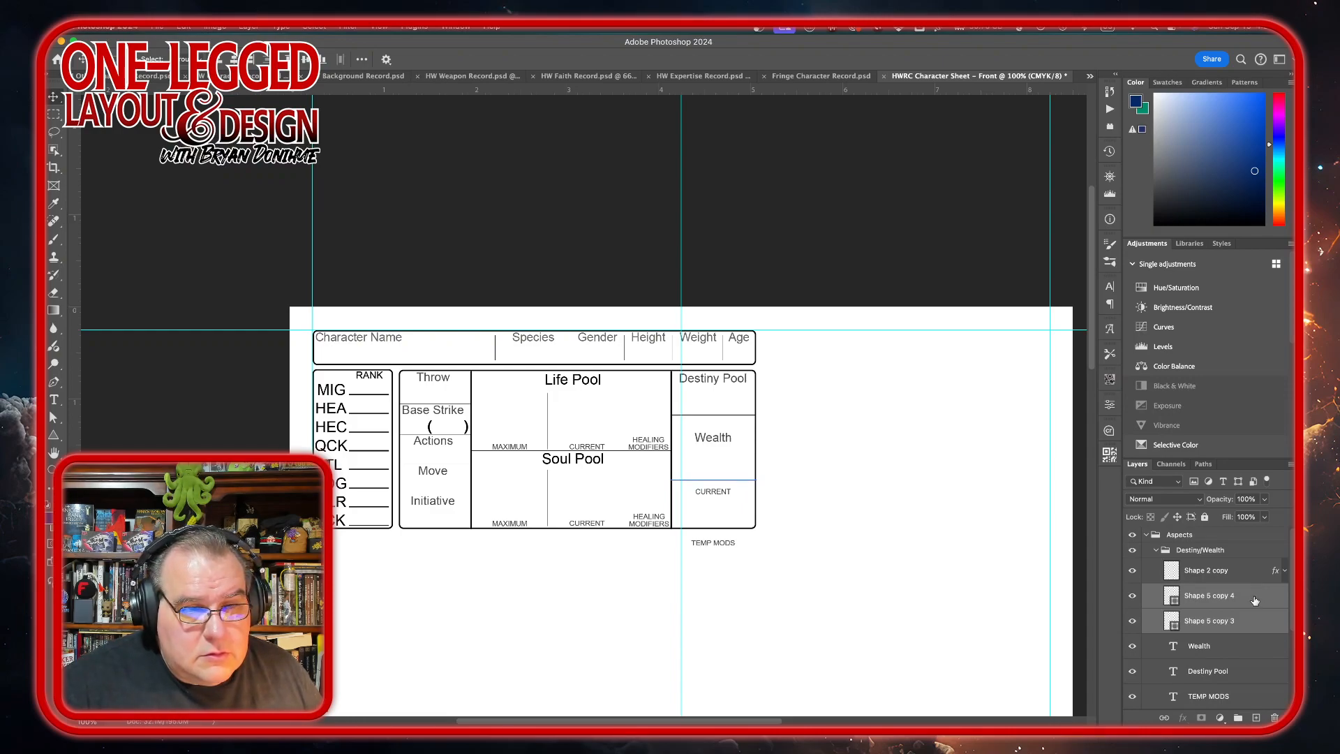
# Nudge only Shape 5 copy 4 further up until the divider sits about midway between the Wealth title and the CURRENT caption
pyautogui.click(1255, 599)
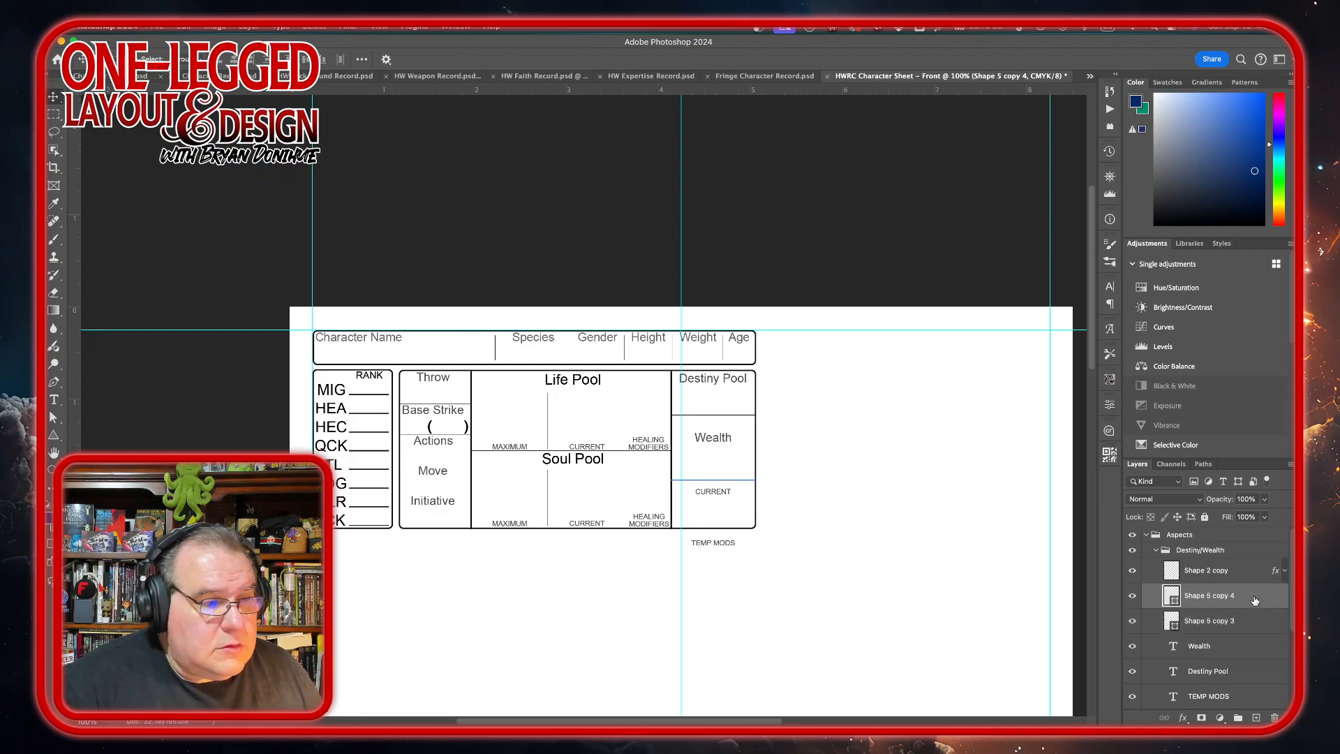
pyautogui.press('Up')
pyautogui.press('Up')
pyautogui.press('Up')
pyautogui.press('Up')
pyautogui.press('Up')
pyautogui.press('Up')
pyautogui.press('Up')
pyautogui.press('Up')
pyautogui.press('Up')
pyautogui.press('Up')
pyautogui.press('Up')
pyautogui.press('Up')
pyautogui.press('Up')
pyautogui.press('Up')
pyautogui.press('Up')
pyautogui.press('Up')
pyautogui.press('Up')
pyautogui.press('Up')
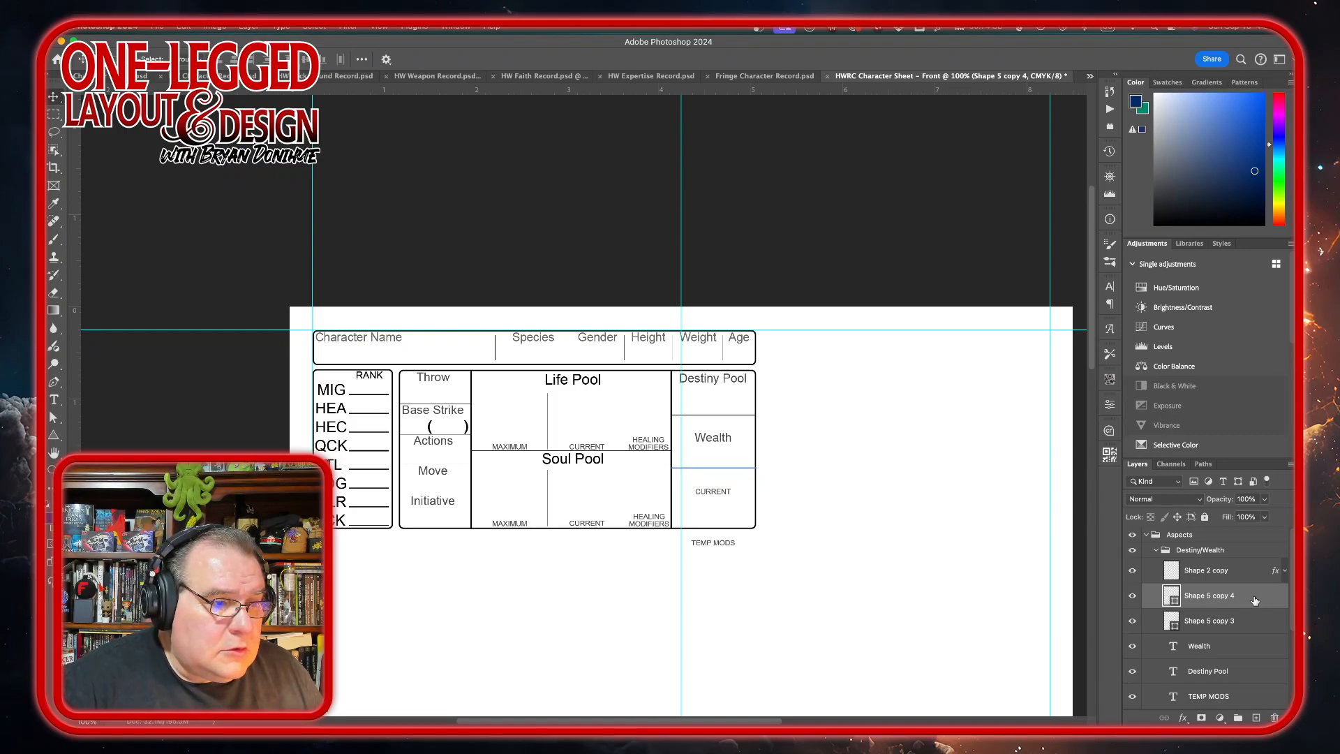
pyautogui.press('Down')
pyautogui.press('Down')
pyautogui.press('Down')
pyautogui.press('Down')
pyautogui.press('Down')
pyautogui.press('Up')
pyautogui.press('Up')
pyautogui.press('Up')
pyautogui.press('Up')
pyautogui.press('Up')
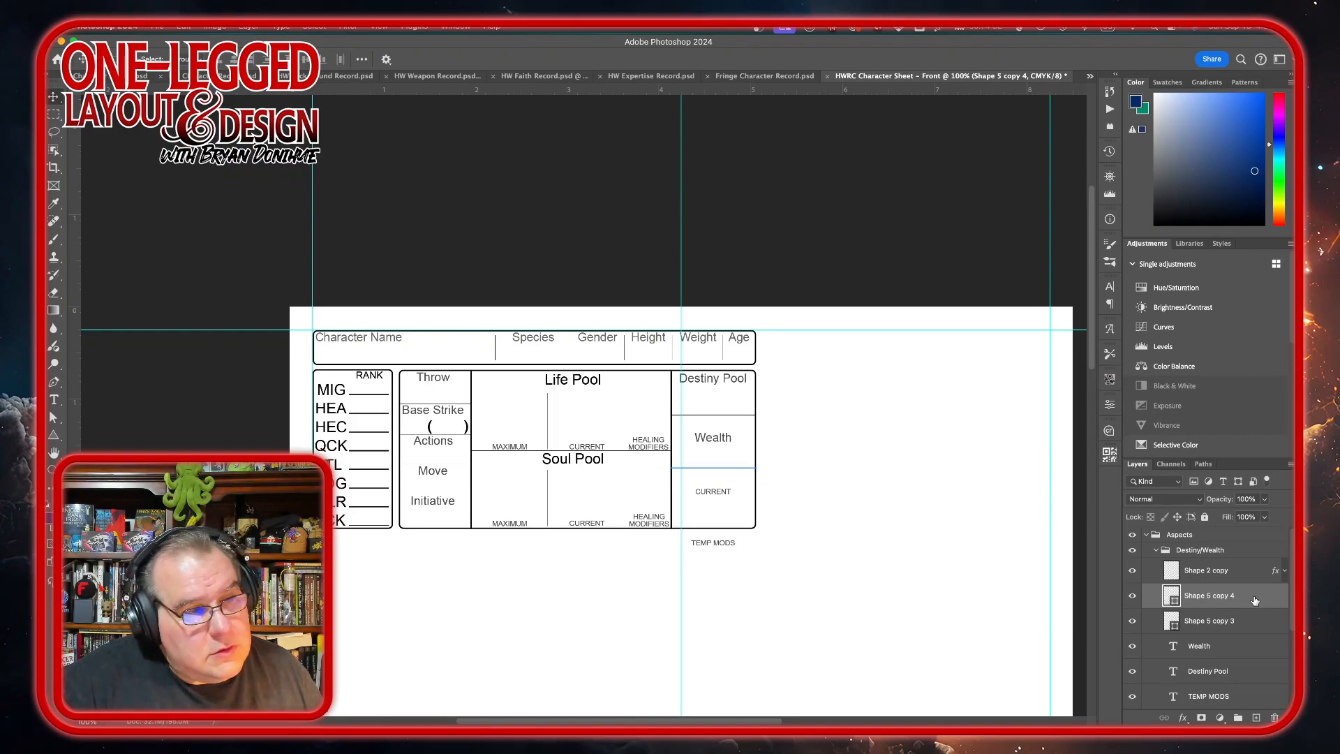
pyautogui.press('Down')
pyautogui.press('Down')
pyautogui.press('Down')
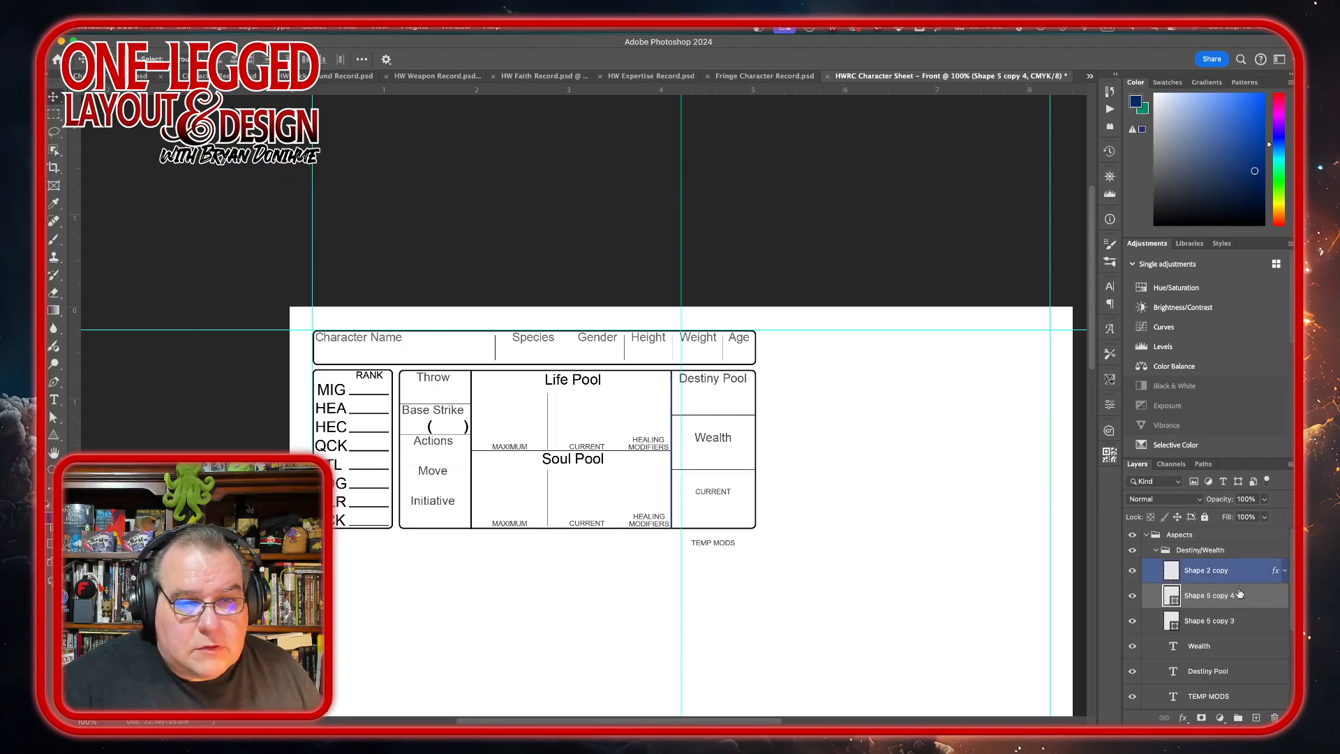
# Select the Wealth title layer in the Destiny/Wealth group and nudge it up until it sits just below the upper divider
pyautogui.click(1249, 576)
pyautogui.click(1248, 671)
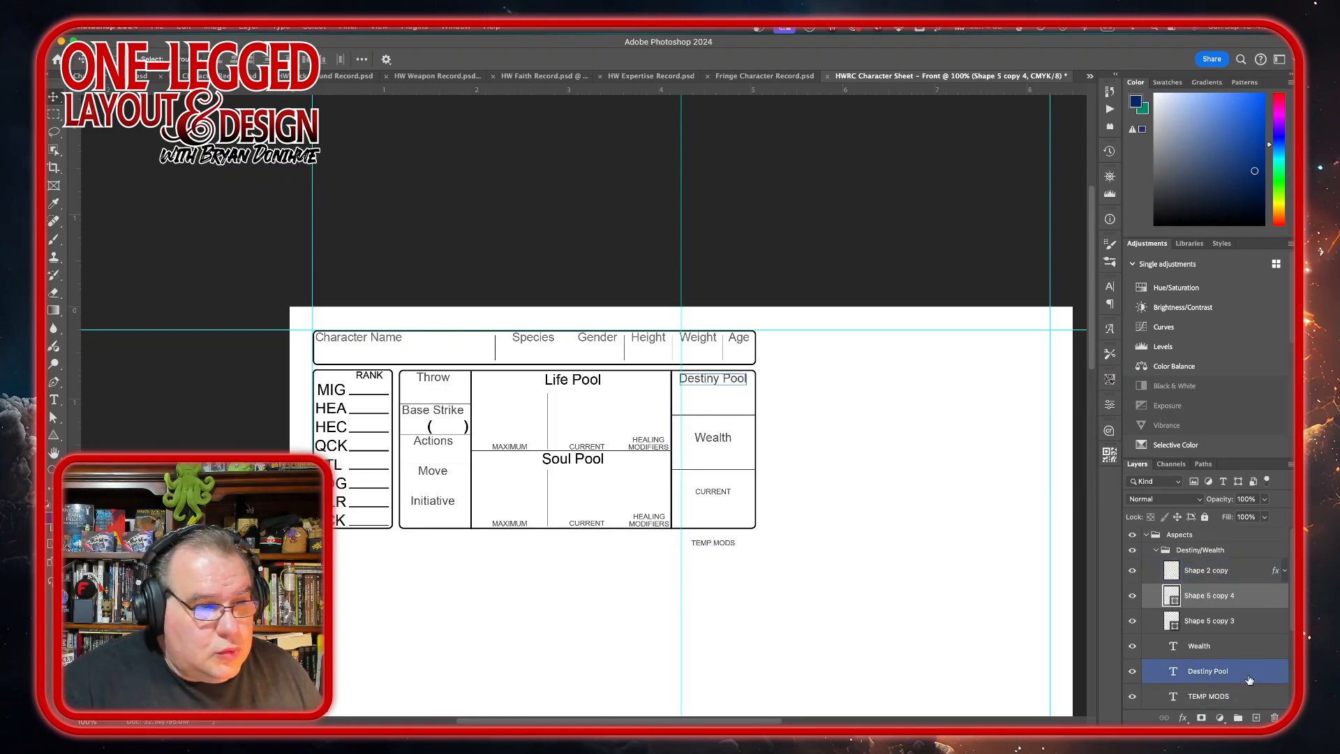
pyautogui.click(1250, 621)
pyautogui.scroll(-2, 1249, 621)
pyautogui.click(1252, 604)
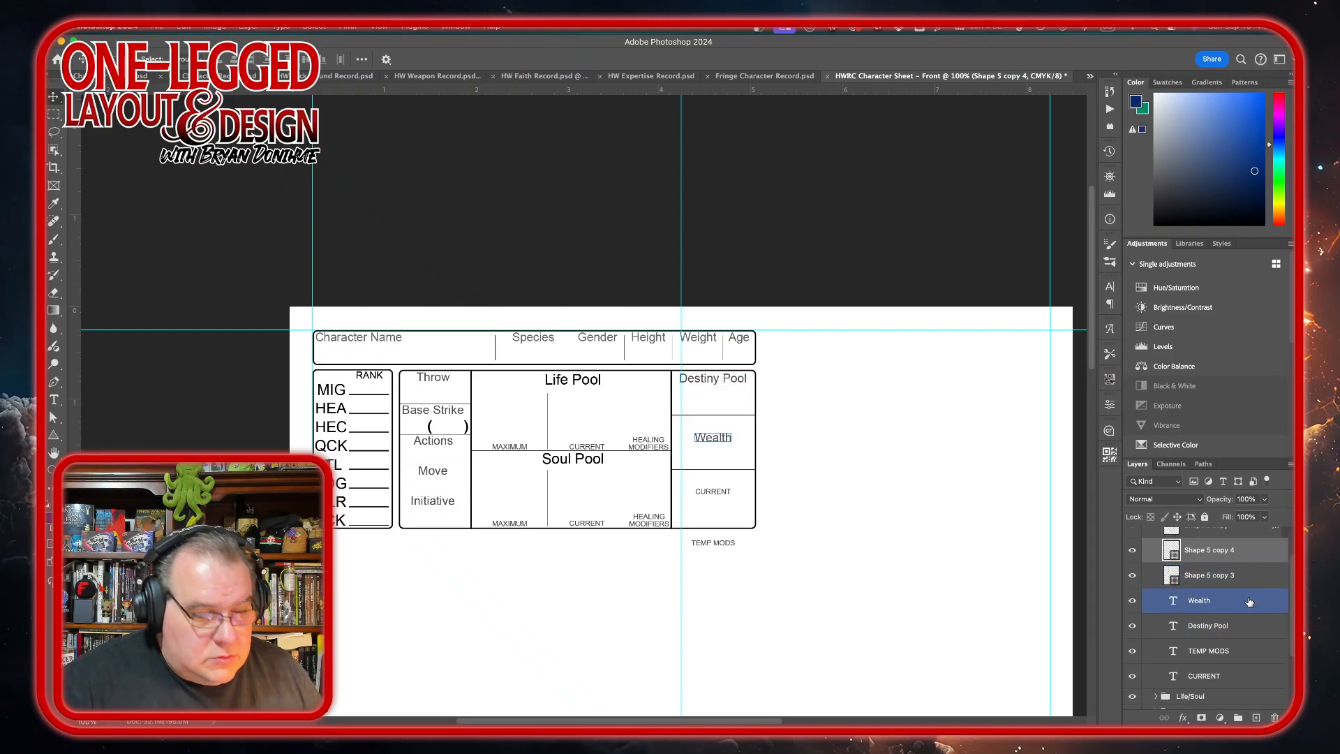
pyautogui.press('t')
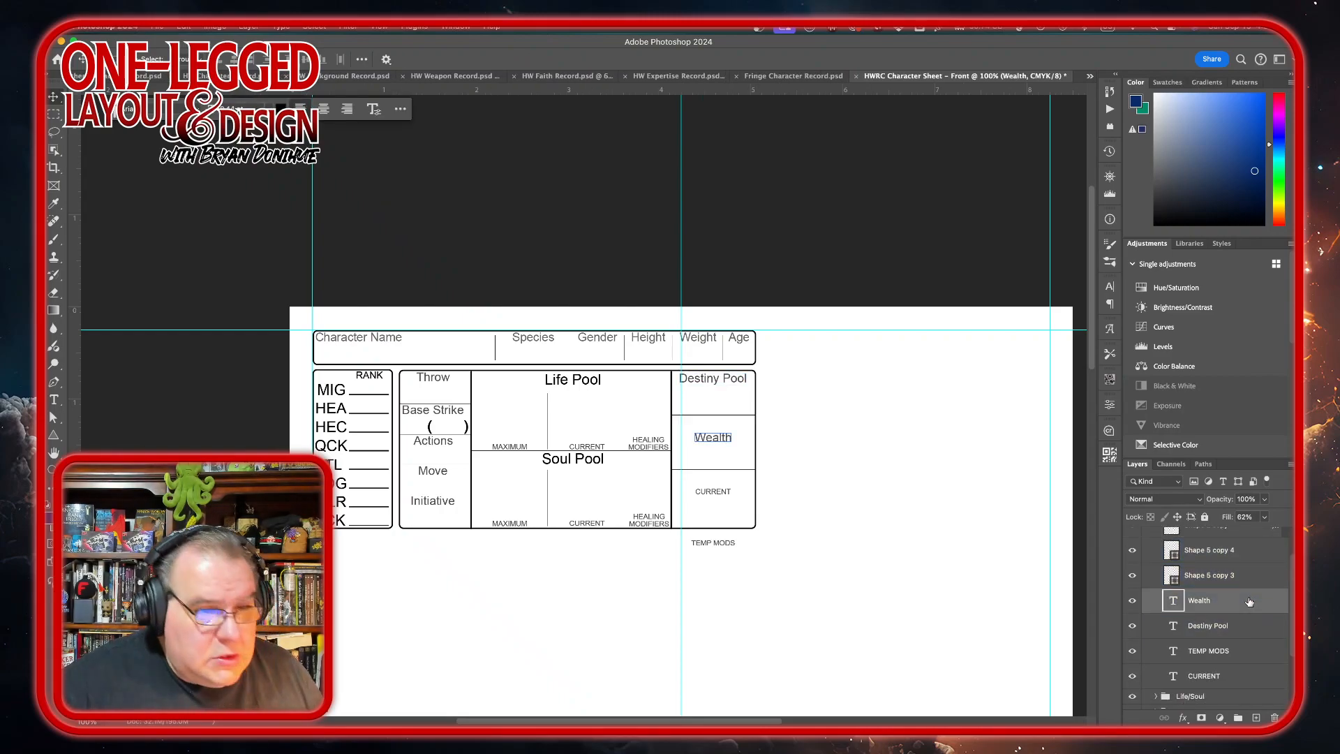
pyautogui.hotkey('shift', 'Up')
pyautogui.hotkey('shift', 'Up')
pyautogui.hotkey('shift', 'Up')
pyautogui.hotkey('shift', 'Up')
pyautogui.hotkey('shift', 'Up')
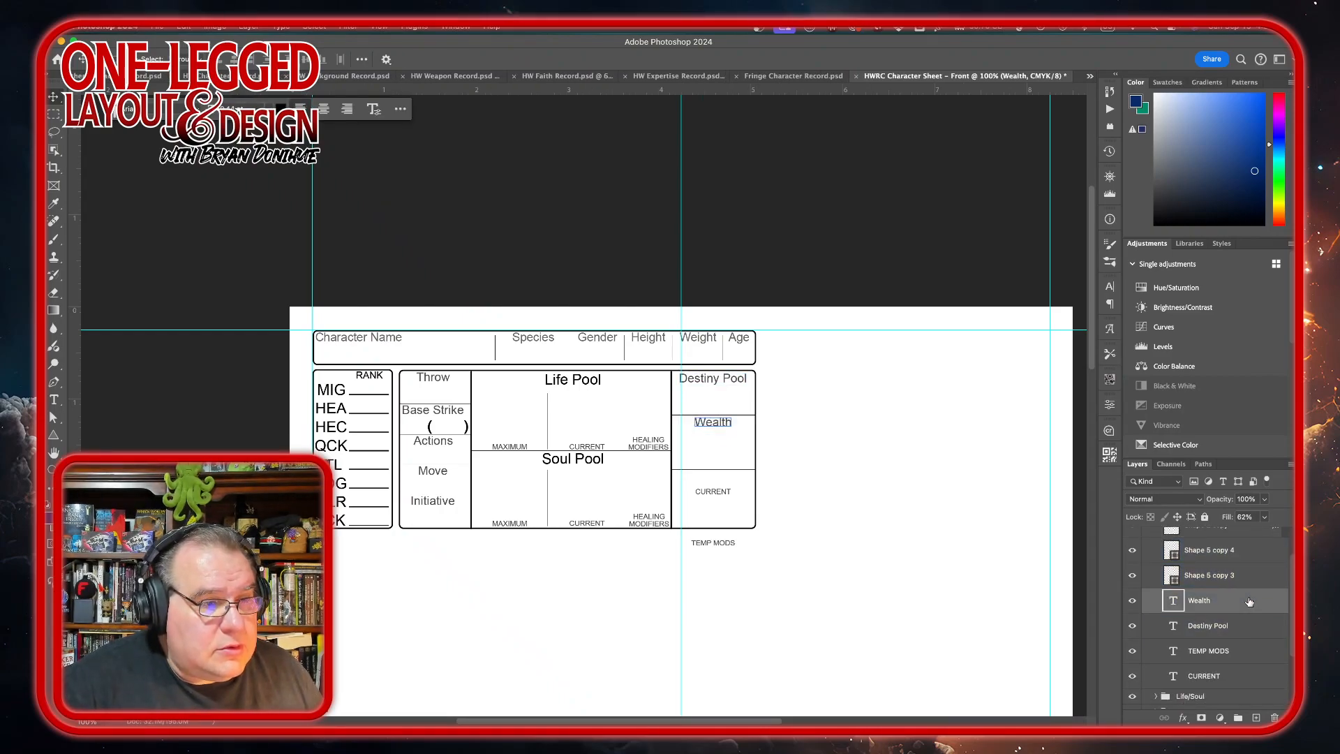
pyautogui.hotkey('shift', 'Down')
pyautogui.press('Up')
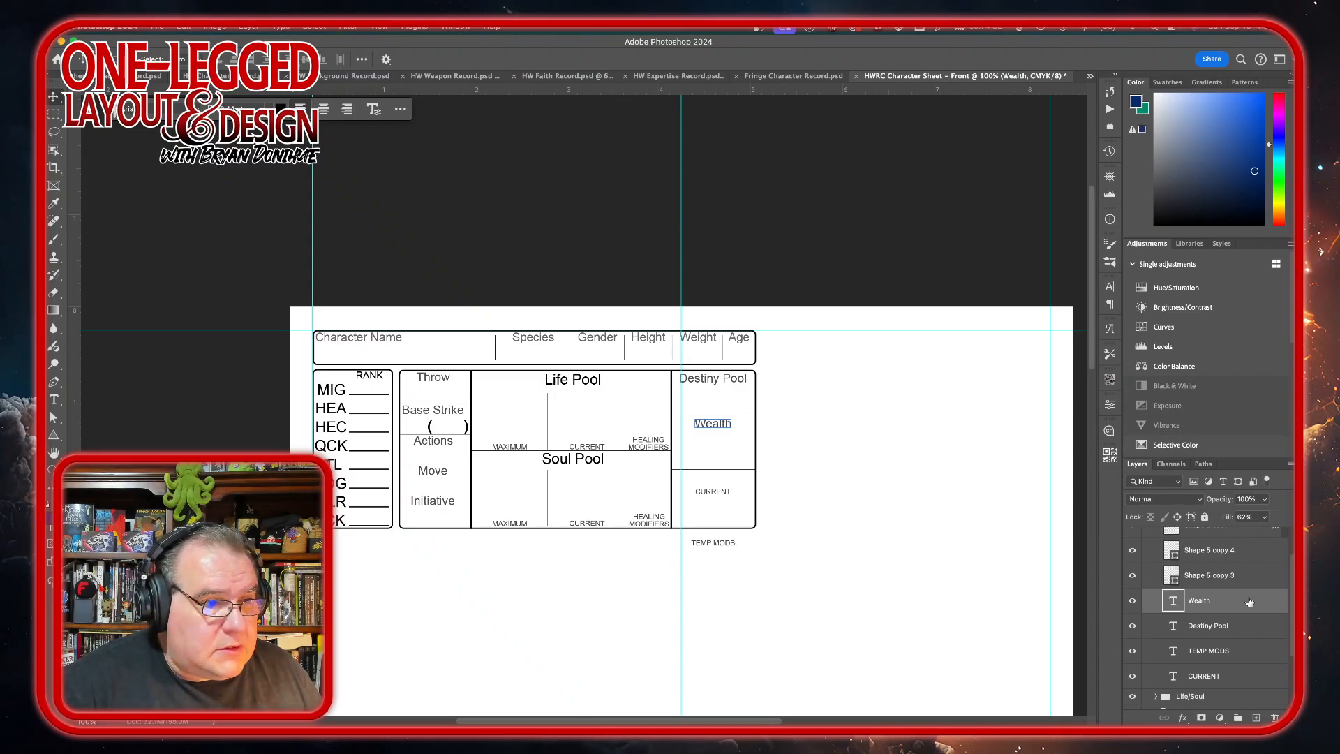
pyautogui.press('Up')
pyautogui.press('Up')
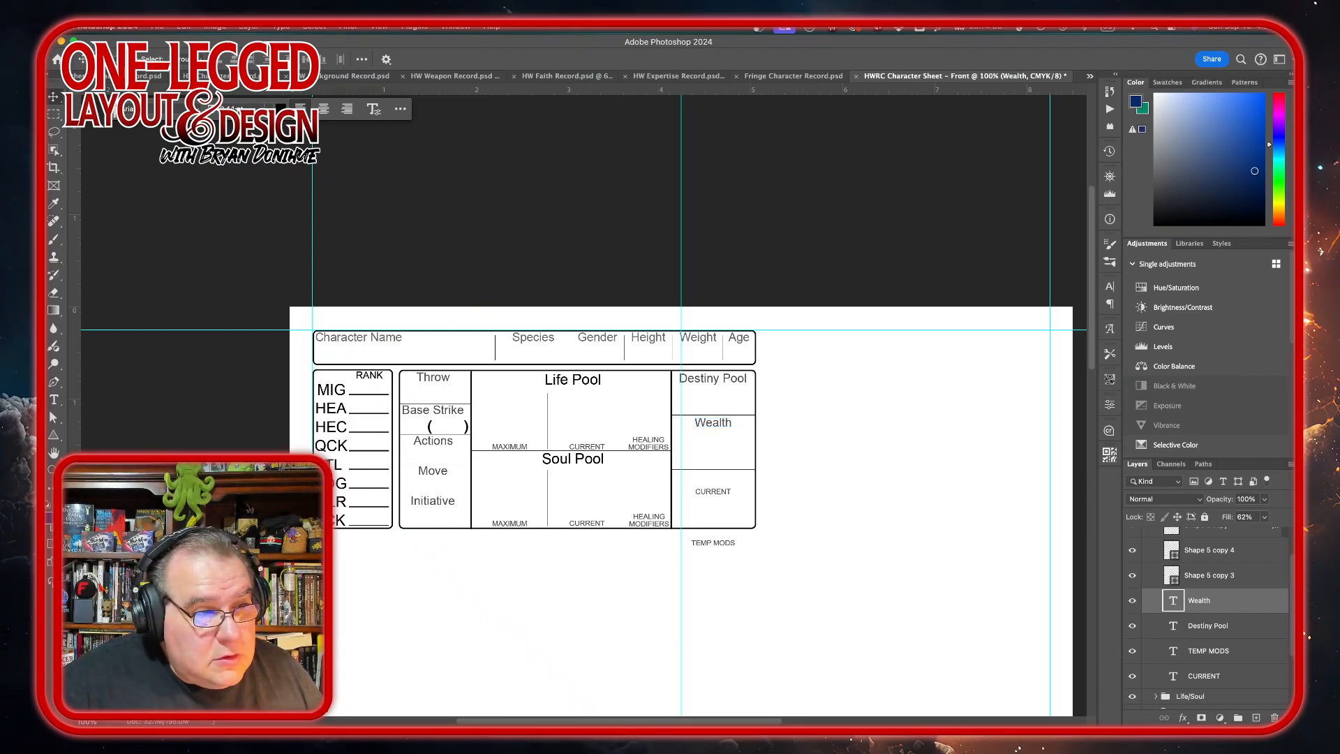
pyautogui.press('Up')
pyautogui.press('Up')
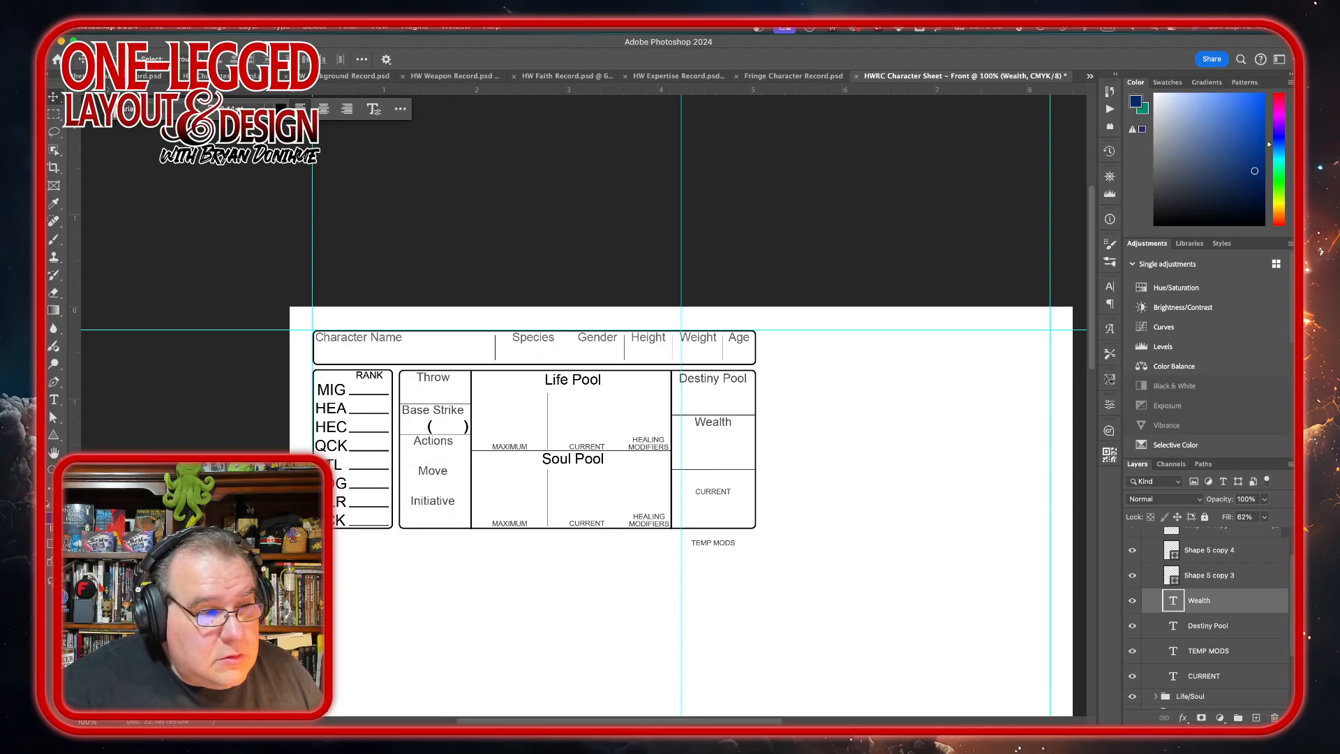
# Select the CURRENT and TEMP MODS captions together and nudge them up until TEMP MODS is inside the box, level with Soul Pool's captions
pyautogui.click(1248, 678)
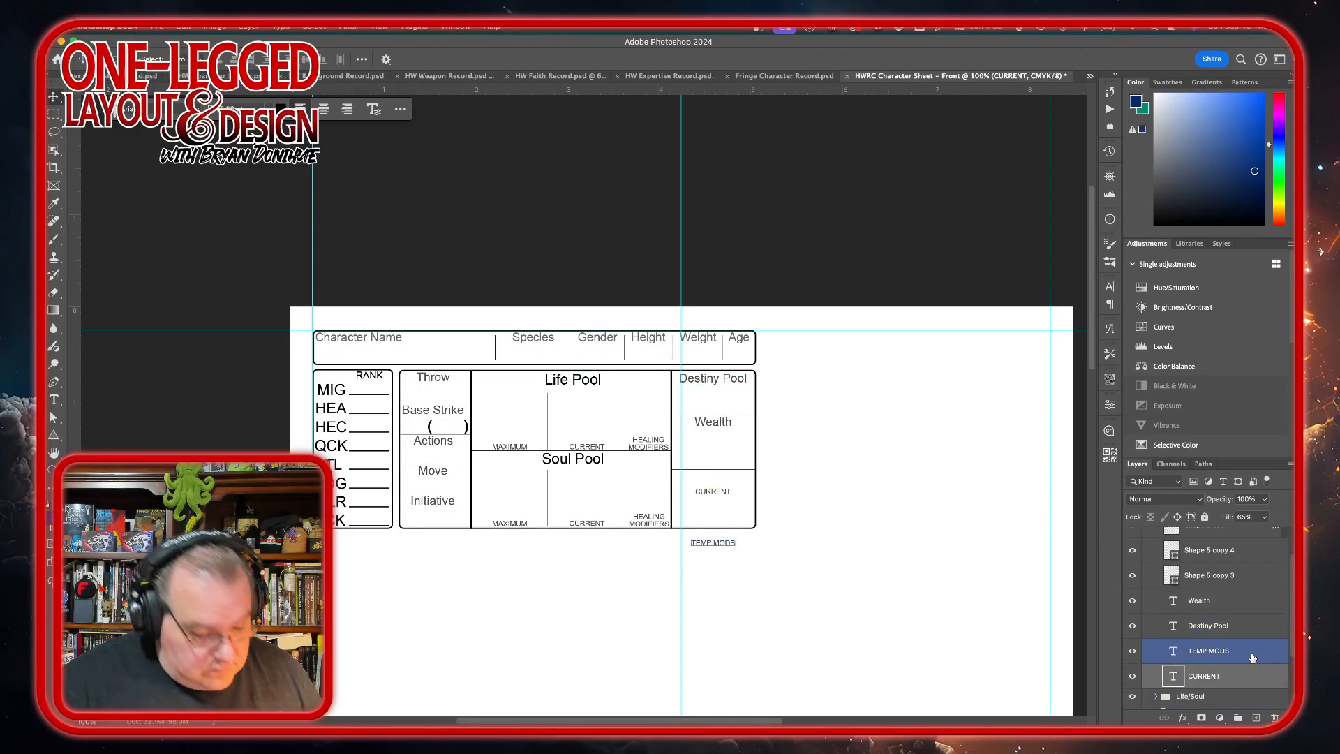
pyautogui.keyDown('shift'); pyautogui.click(1252, 657); pyautogui.keyUp('shift')
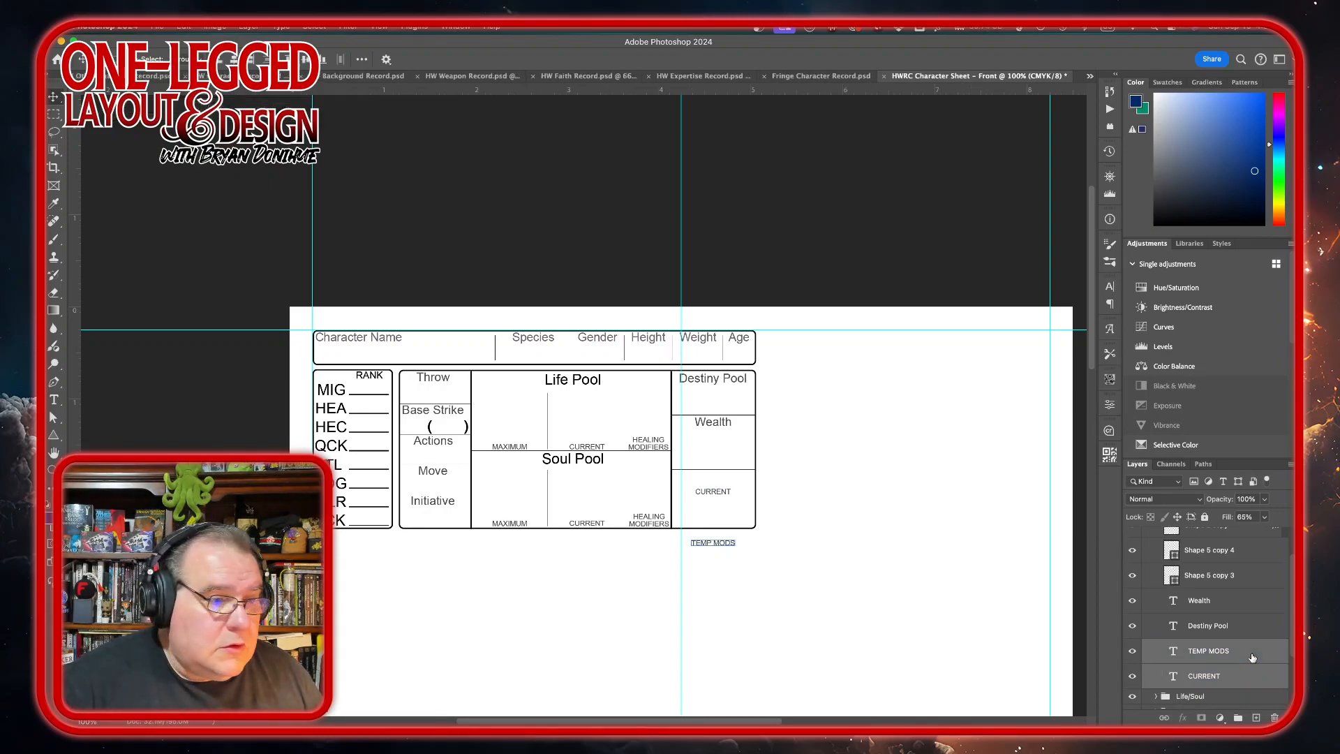
pyautogui.press('Up')
pyautogui.press('Up')
pyautogui.press('Up')
pyautogui.press('Up')
pyautogui.press('Up')
pyautogui.press('Up')
pyautogui.press('Up')
pyautogui.press('Up')
pyautogui.press('Up')
pyautogui.press('Up')
pyautogui.press('Up')
pyautogui.press('Up')
pyautogui.press('Up')
pyautogui.press('Up')
pyautogui.press('Up')
pyautogui.press('Up')
pyautogui.press('Up')
pyautogui.press('Up')
pyautogui.press('Up')
pyautogui.press('Up')
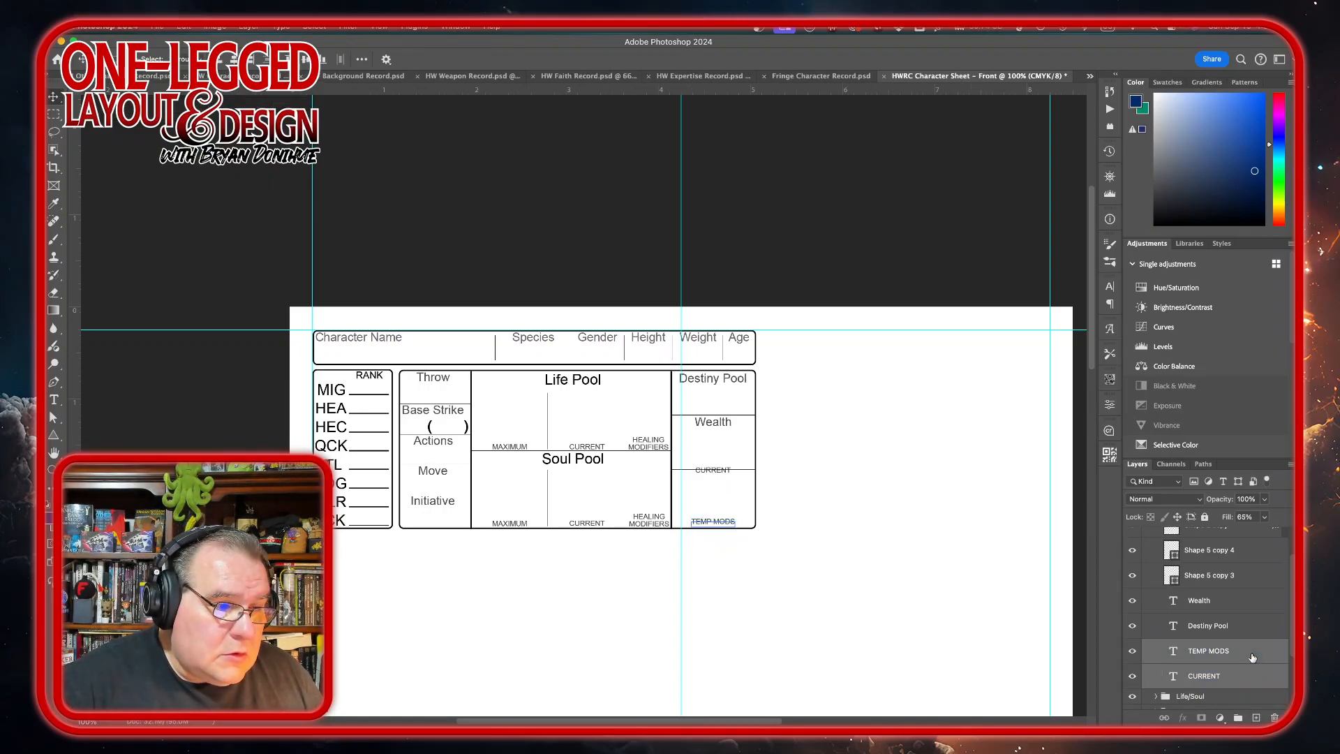
pyautogui.press('Down')
pyautogui.press('Down')
pyautogui.press('Down')
pyautogui.press('Down')
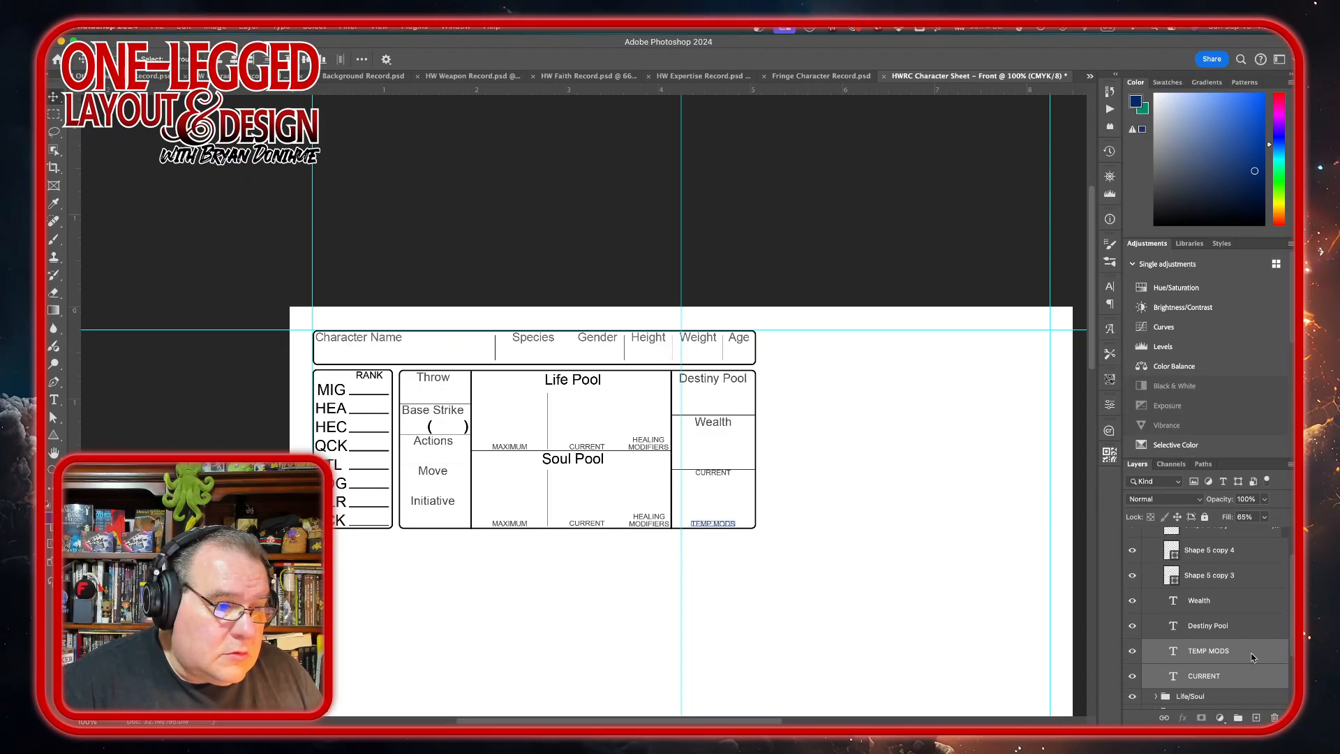
pyautogui.press('Down')
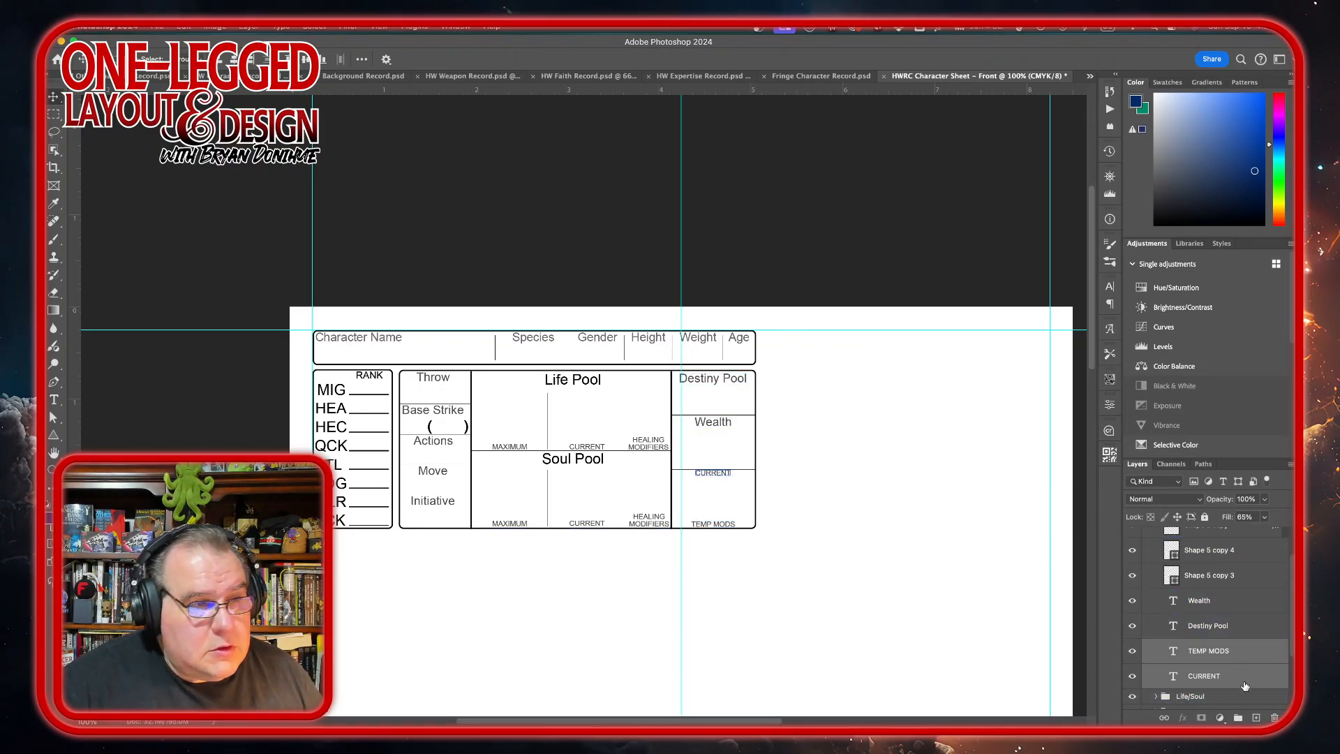
# Nudge only the Wealth section's CURRENT caption up until it sits just above the lower divider
pyautogui.click(1245, 684)
pyautogui.press('Up')
pyautogui.press('Up')
pyautogui.press('Up')
pyautogui.press('Up')
pyautogui.press('Up')
pyautogui.press('Up')
pyautogui.press('Up')
pyautogui.press('Up')
pyautogui.press('Up')
pyautogui.press('Up')
pyautogui.press('Up')
pyautogui.press('Up')
pyautogui.press('Up')
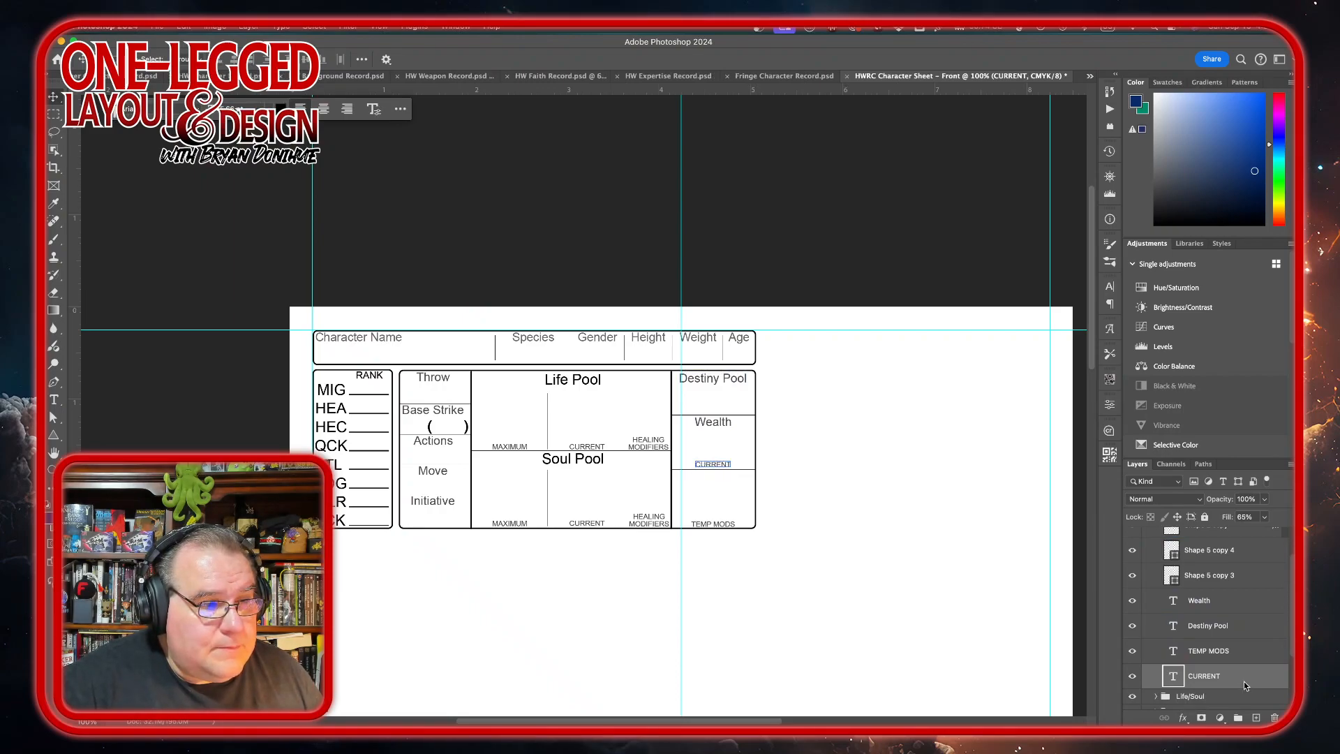
pyautogui.press('Down')
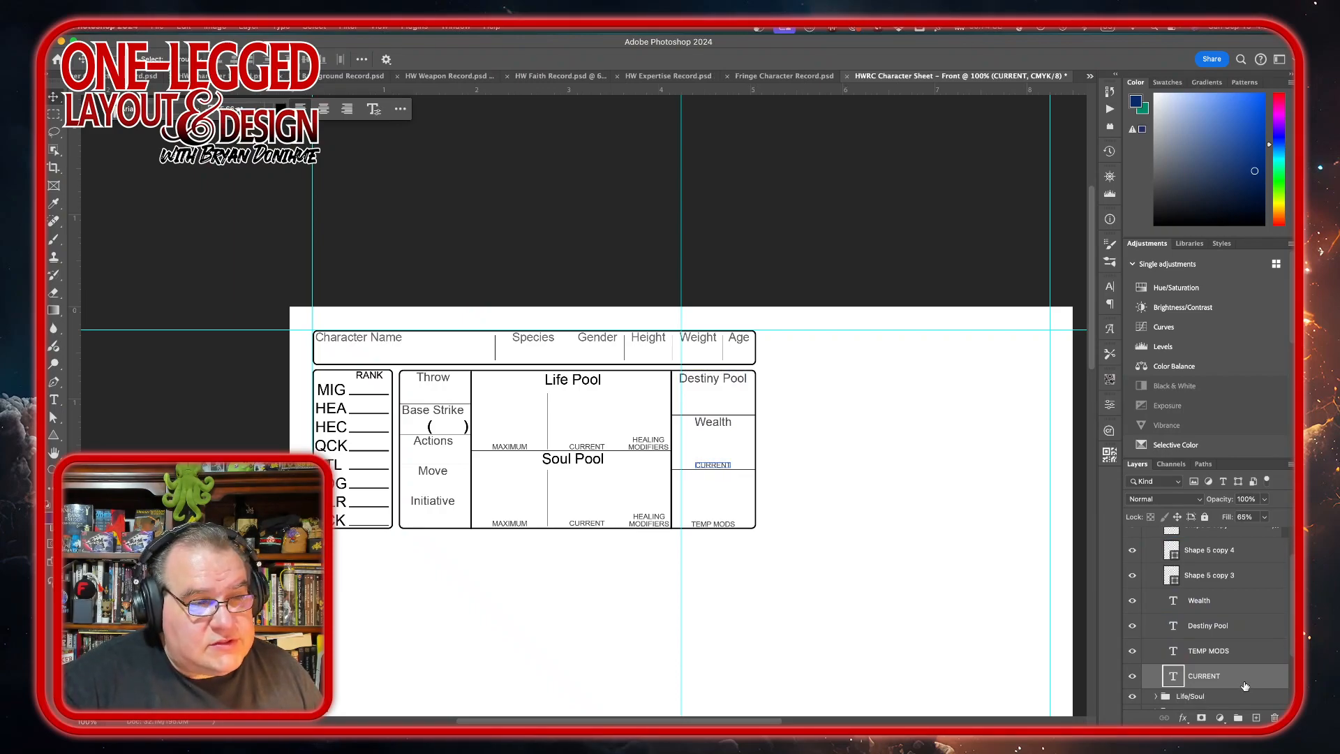
pyautogui.press('Down')
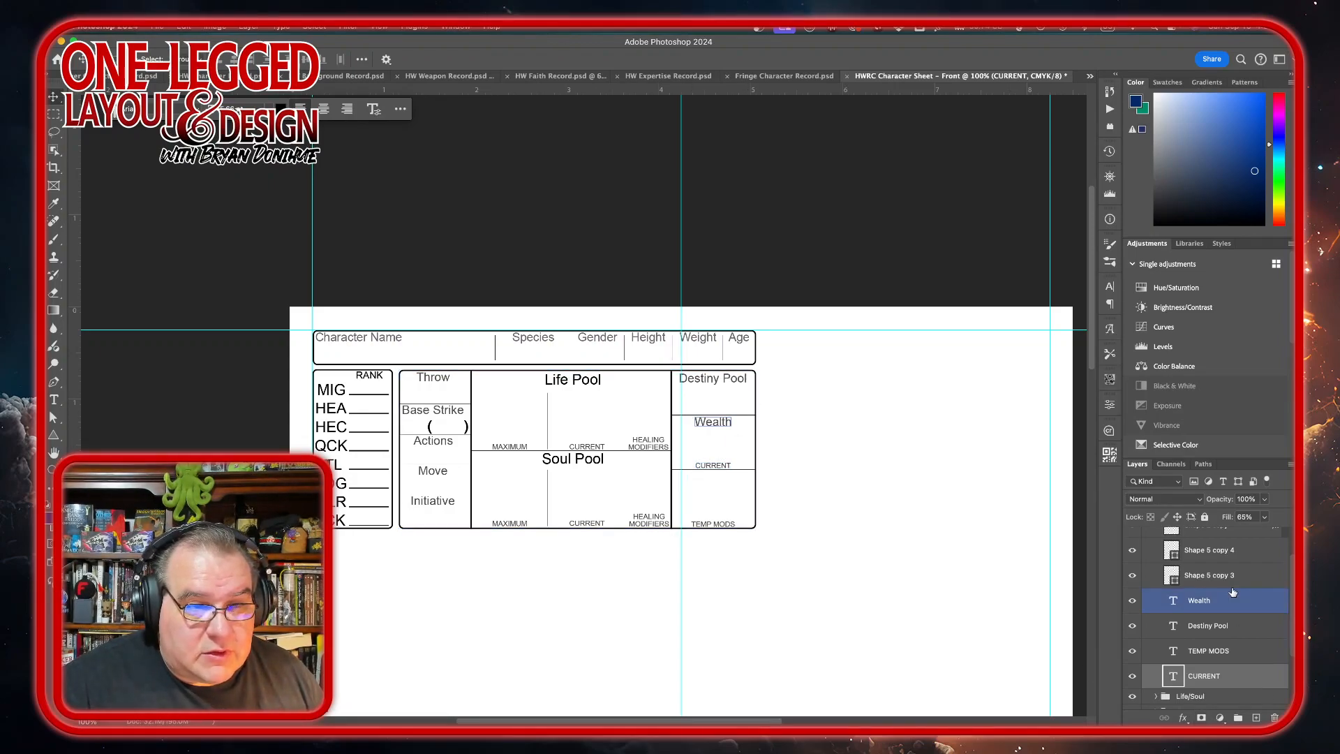
# Select Shape 5 copy 3, the divider above the Wealth title, activate the shape tool and display the layer's properties
pyautogui.click(1249, 551)
pyautogui.click(1252, 579)
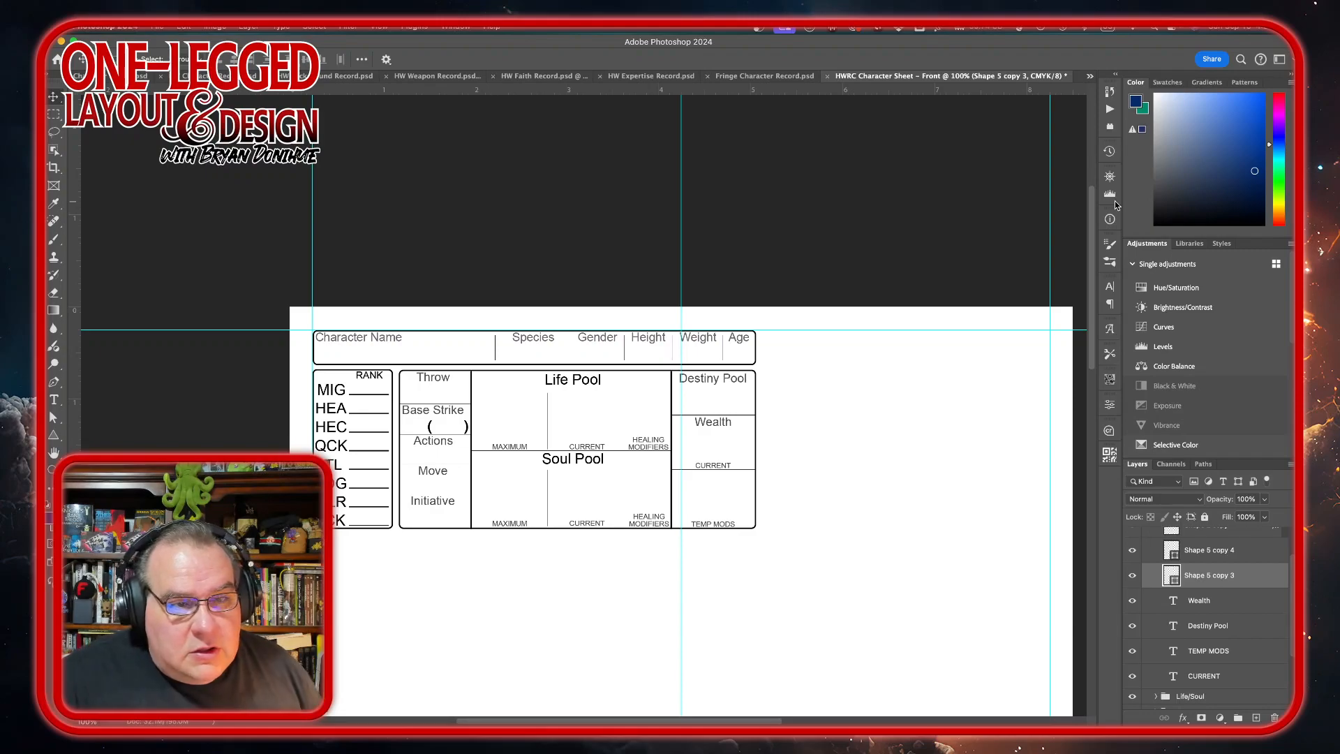
pyautogui.click(1110, 405)
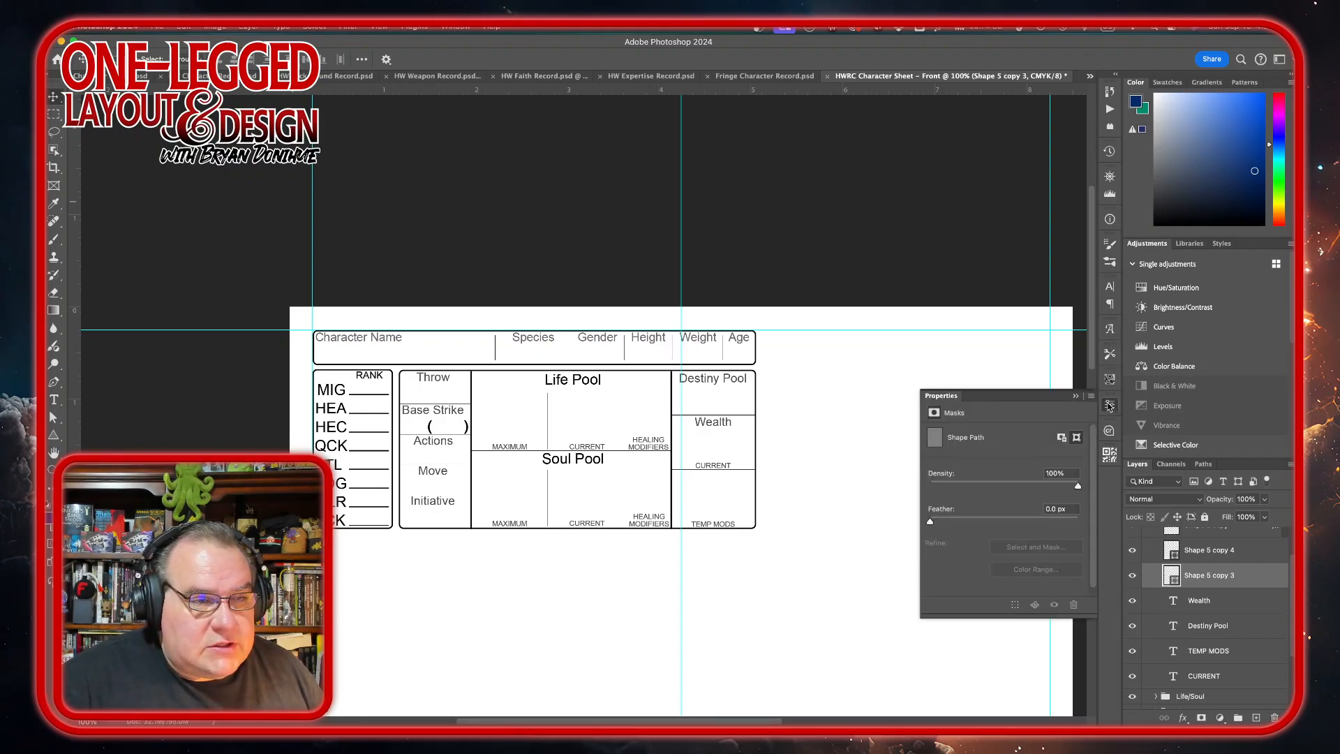
pyautogui.click(1110, 406)
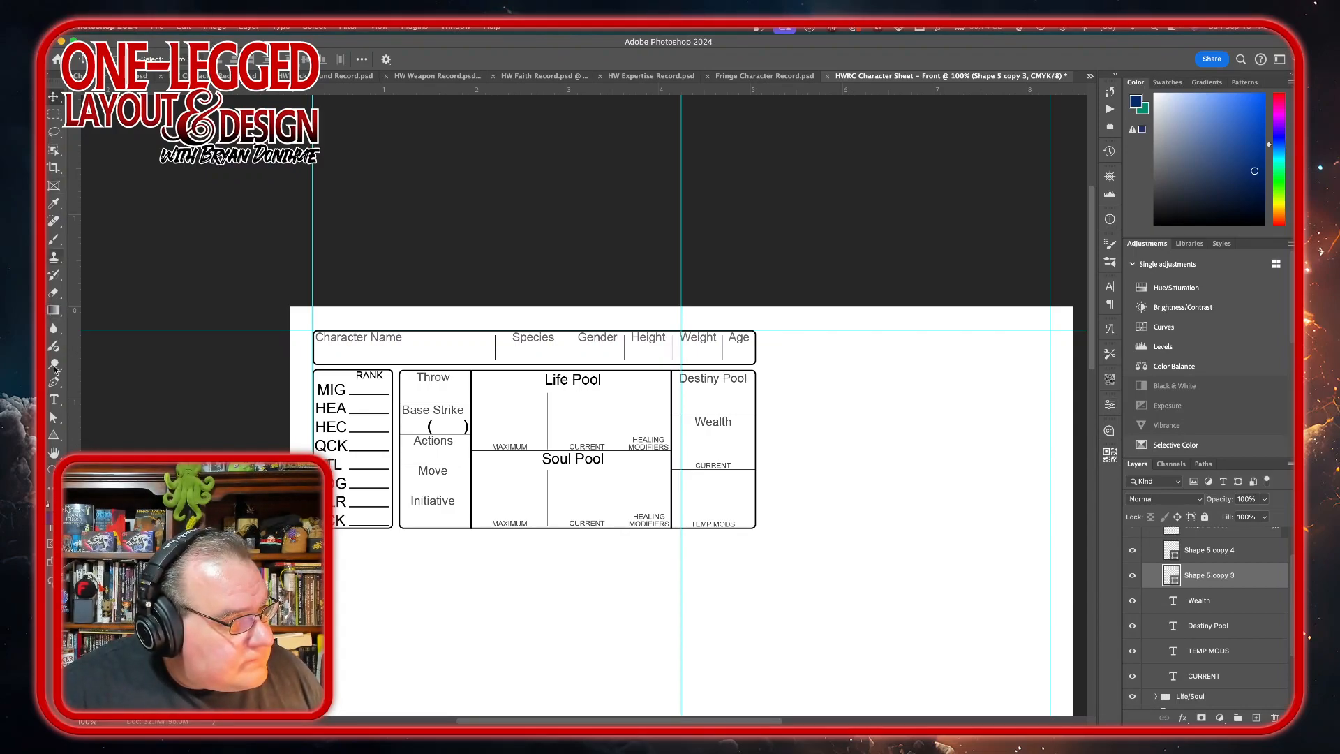
pyautogui.click(54, 434)
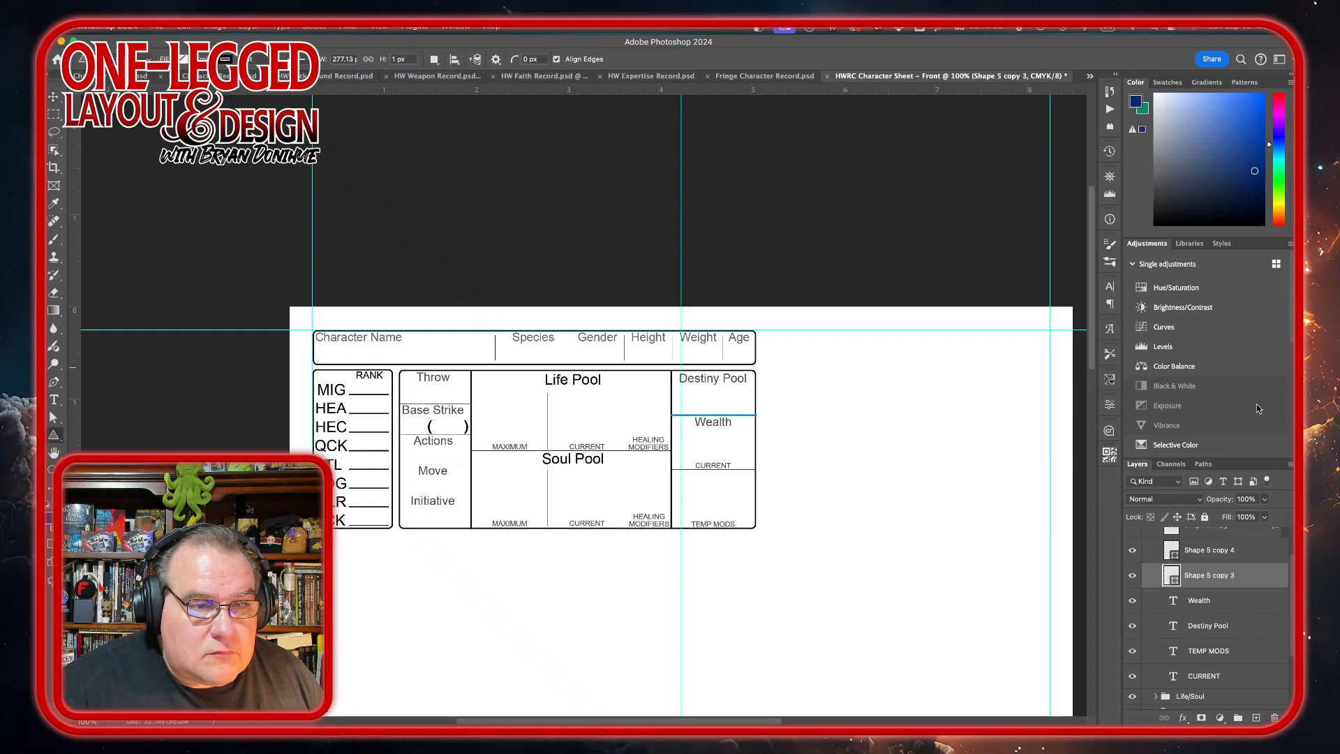
pyautogui.click(1110, 404)
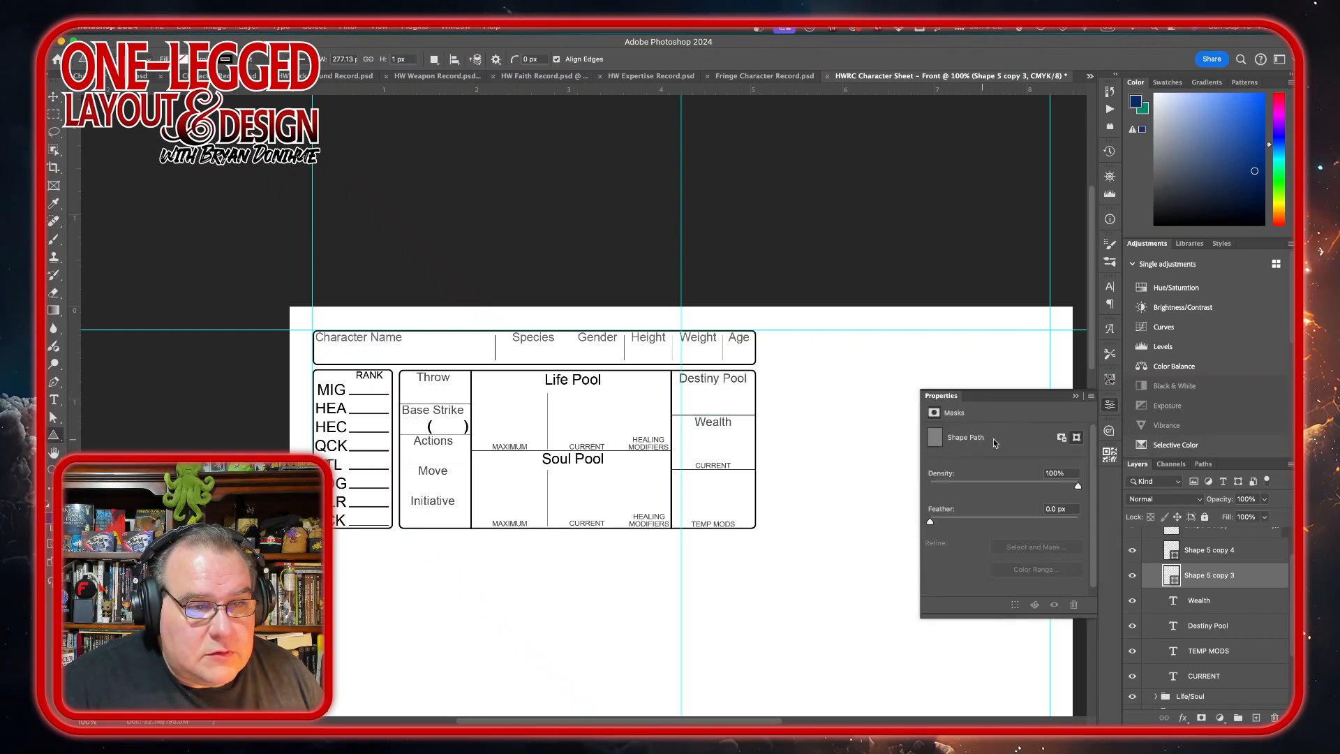
pyautogui.click(1062, 437)
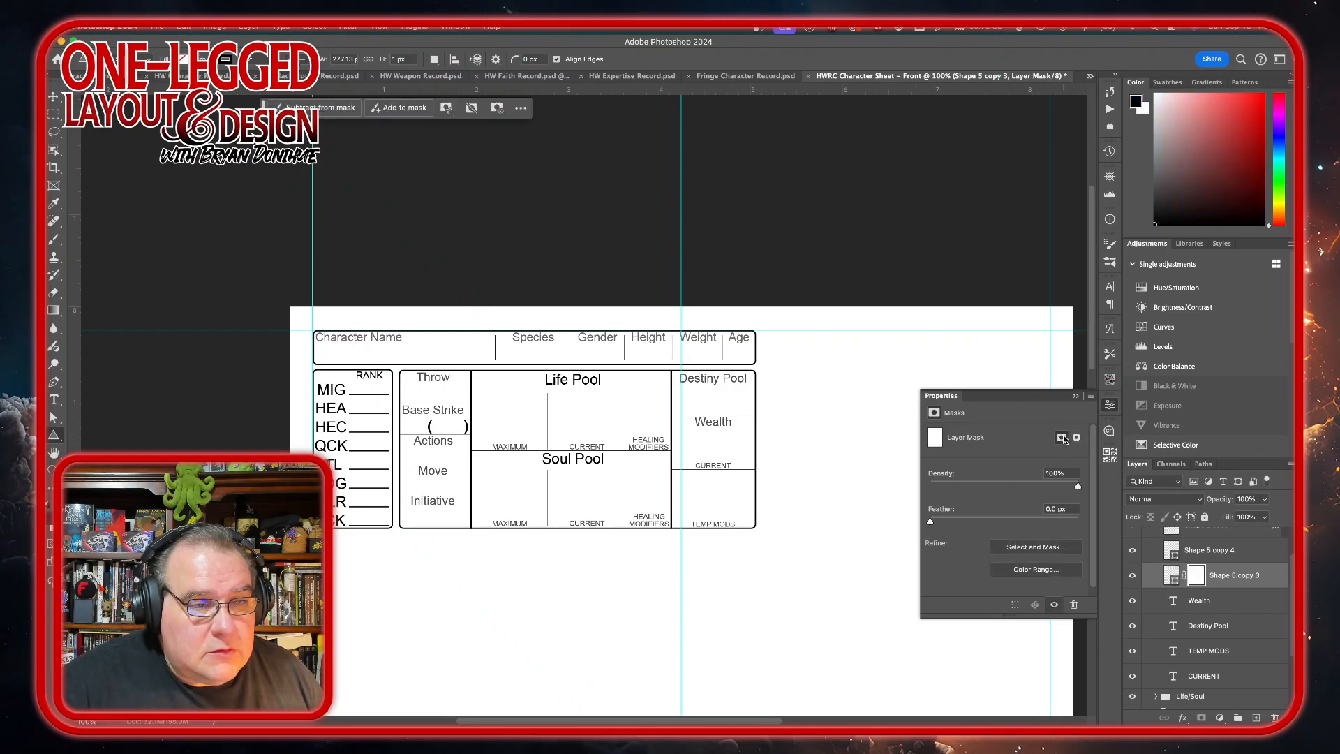
pyautogui.click(1197, 570)
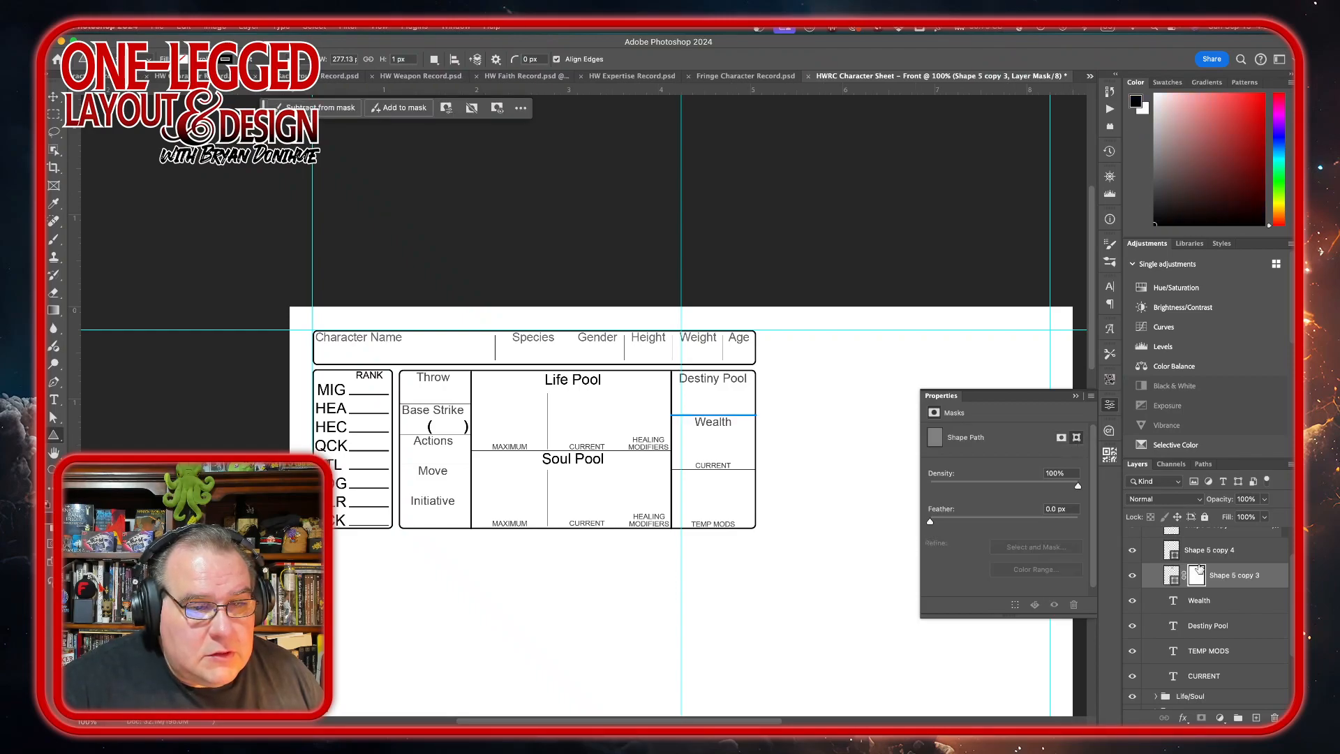
pyautogui.click(1197, 578)
pyautogui.rightClick(1198, 579)
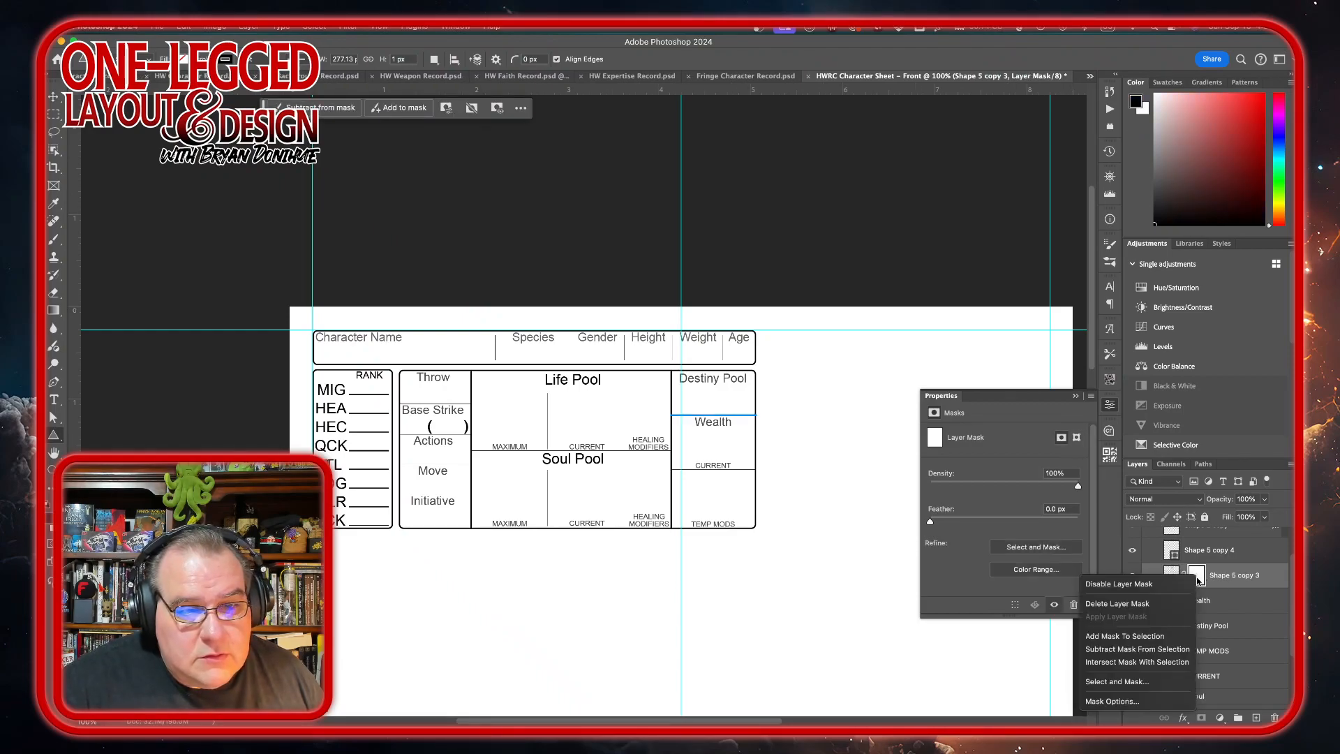
pyautogui.click(1151, 604)
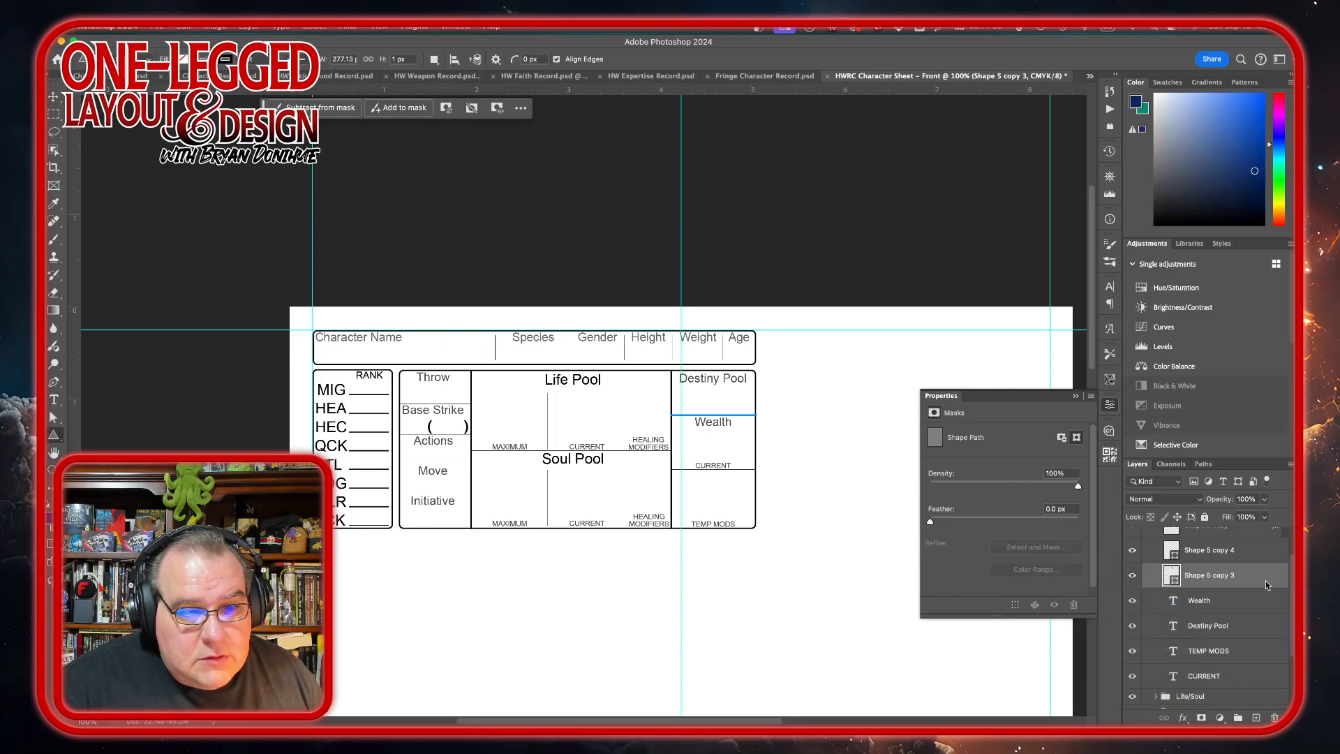
pyautogui.click(1111, 406)
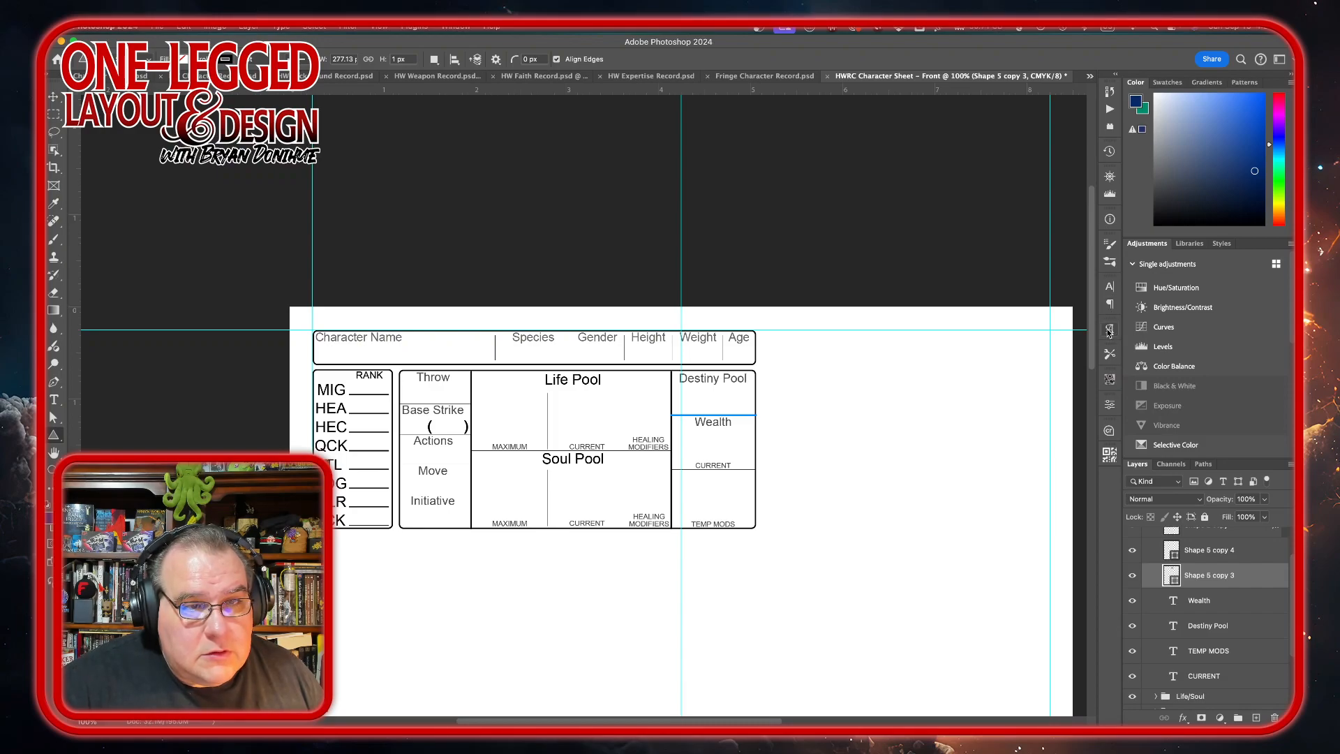
pyautogui.click(1110, 354)
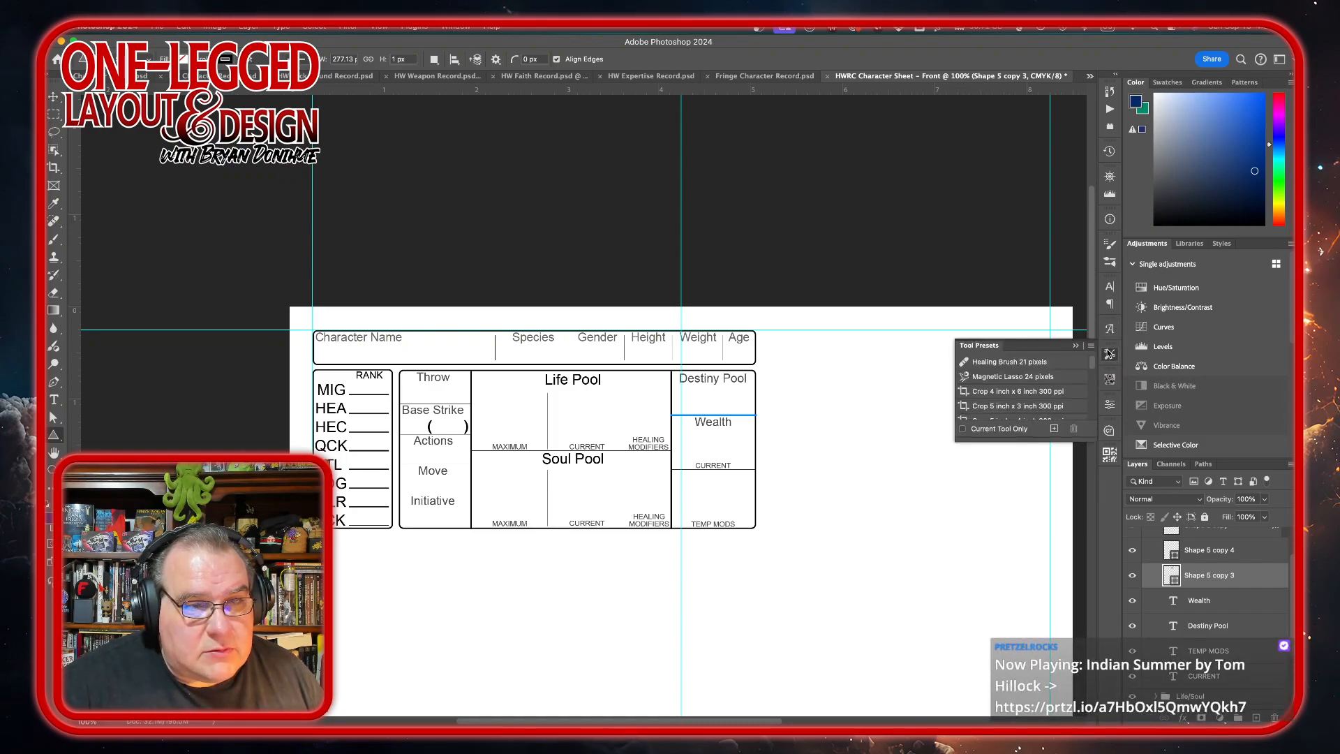
pyautogui.click(1109, 354)
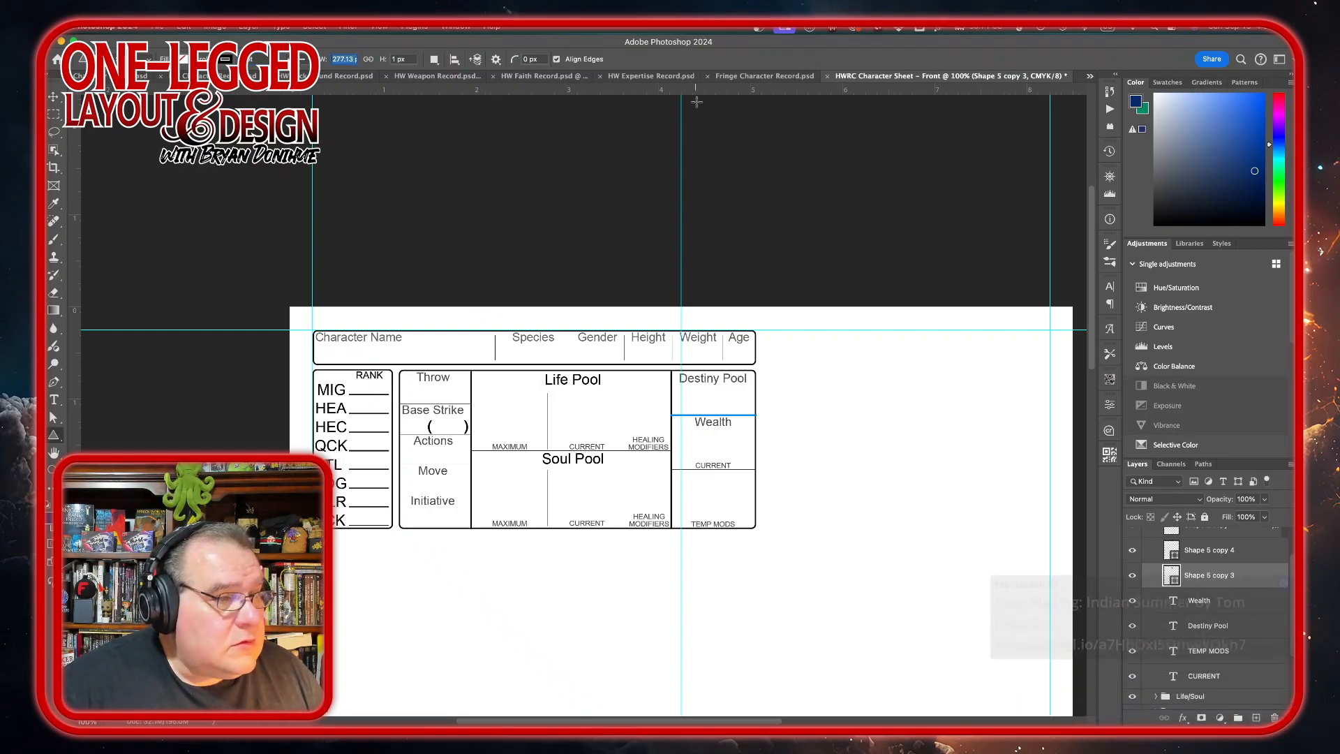
pyautogui.press('v')
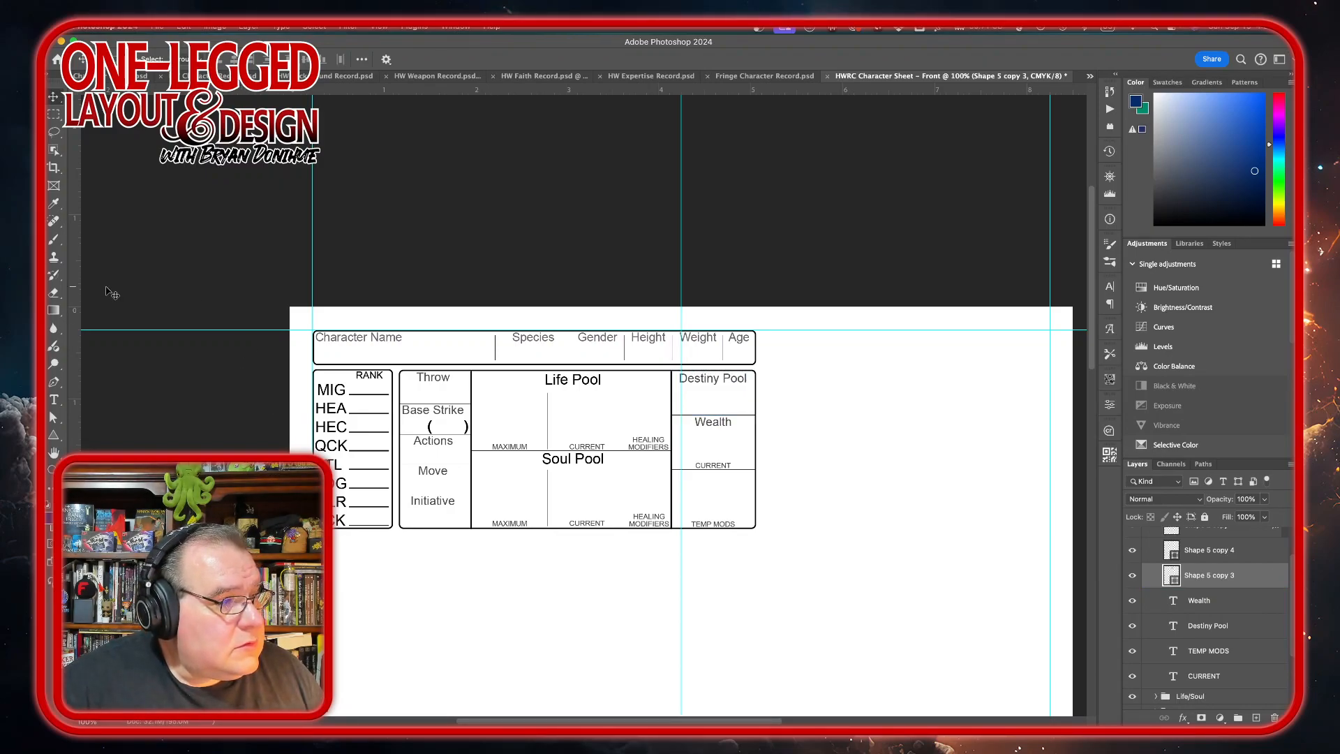
pyautogui.click(53, 435)
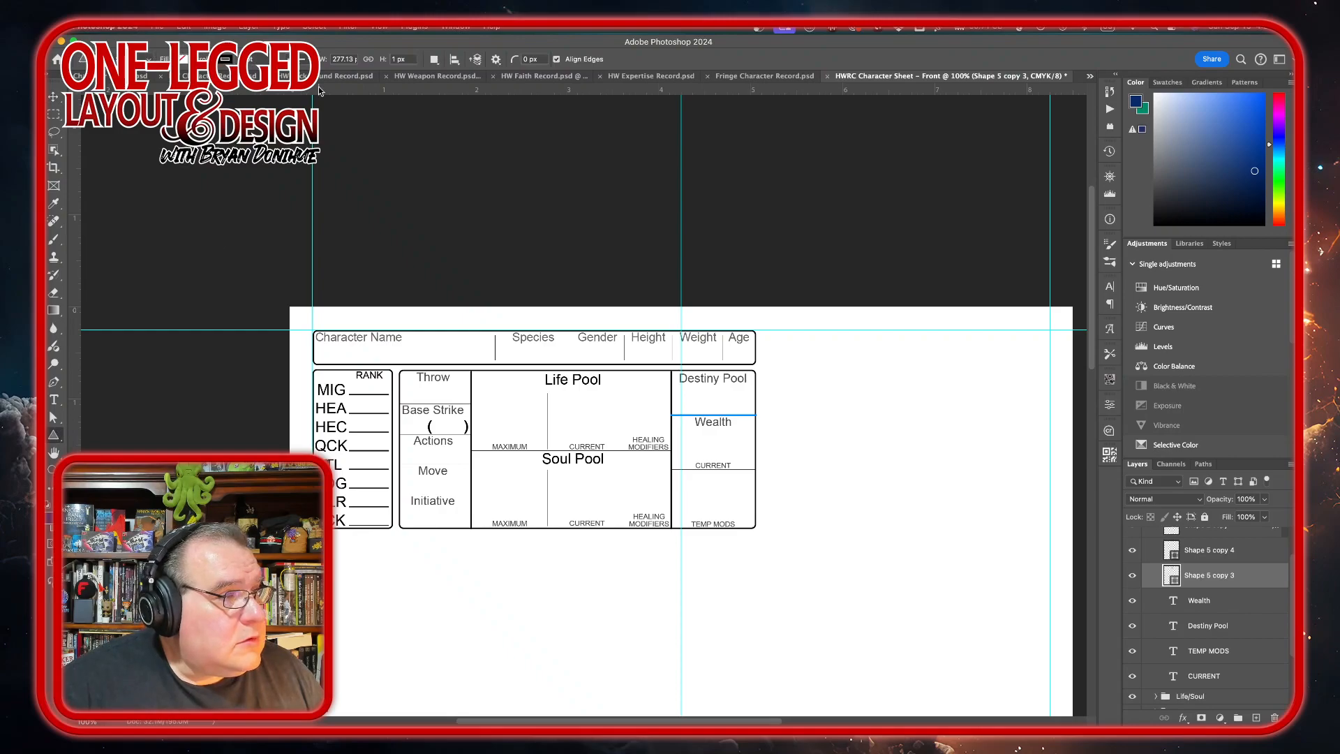
pyautogui.doubleClick(1259, 582)
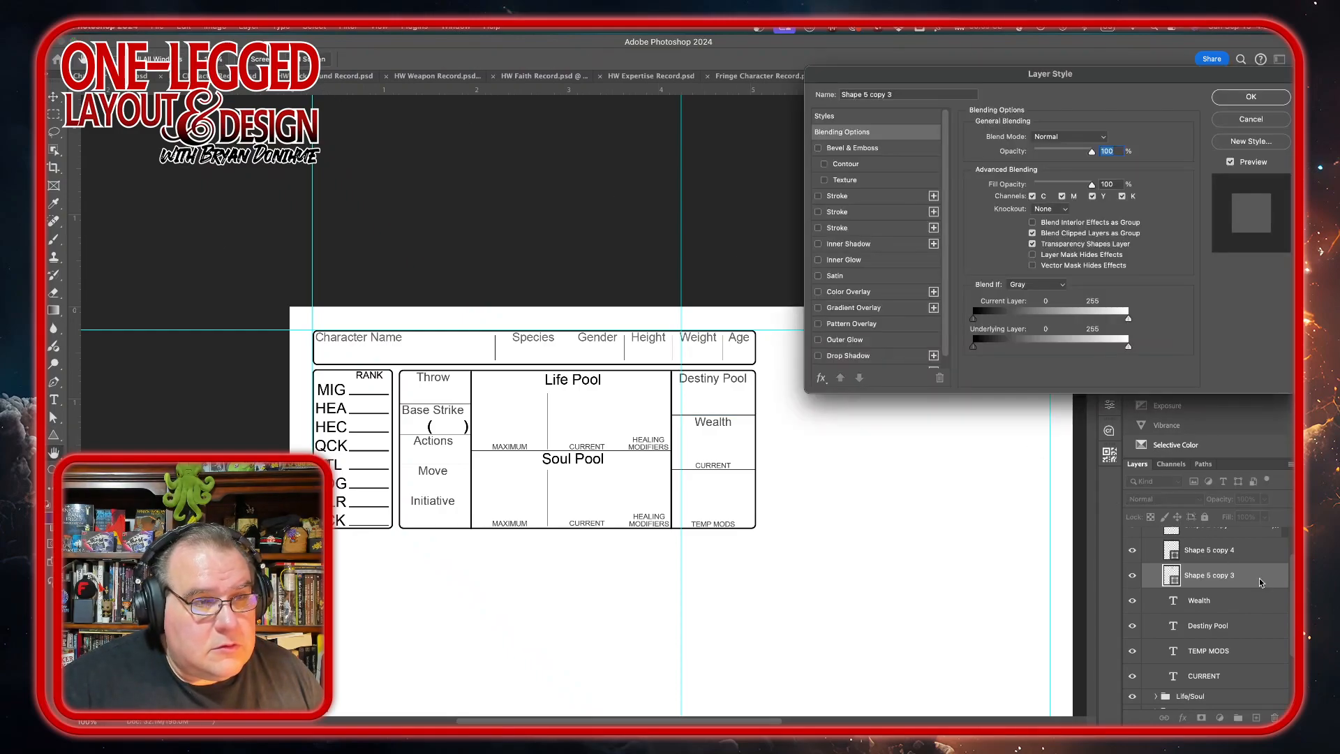
pyautogui.click(1251, 120)
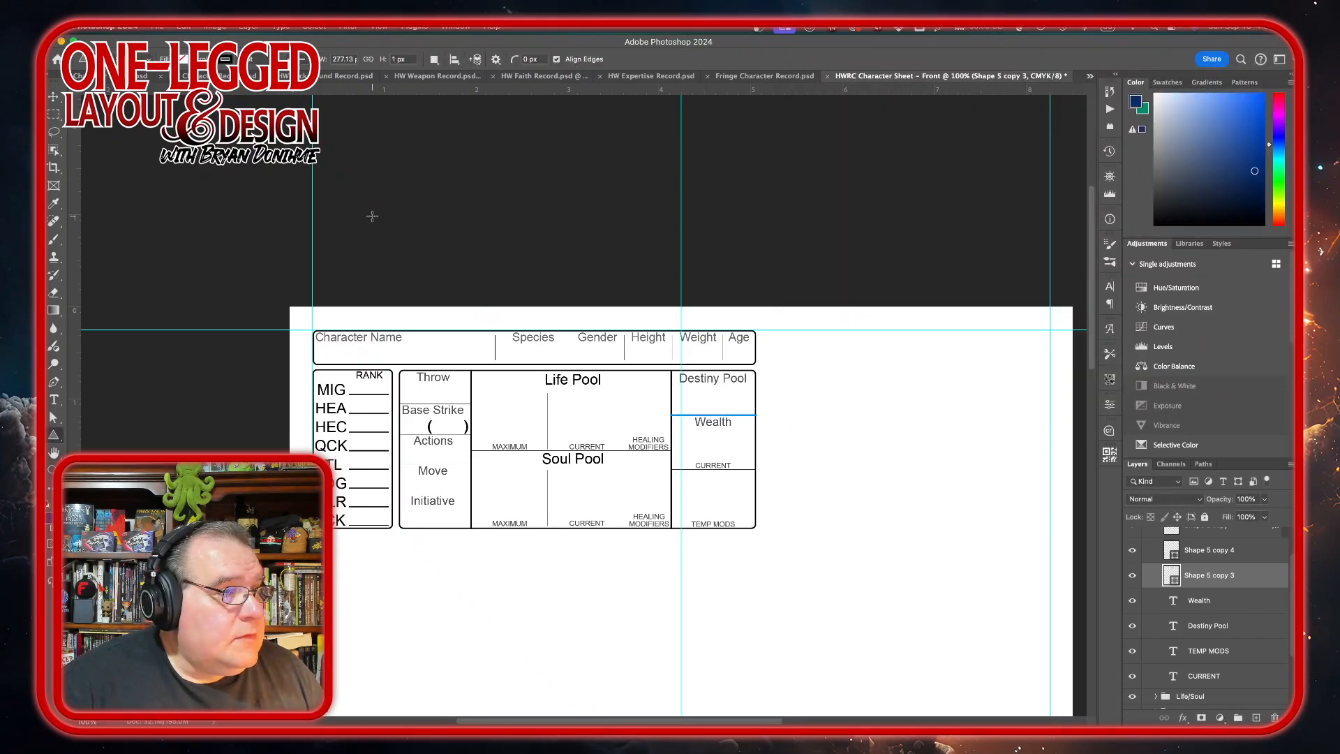
# Set the height of Shape 5 copy 3, the divider above Wealth, to 3 px and return to the Move tool
pyautogui.click(394, 59)
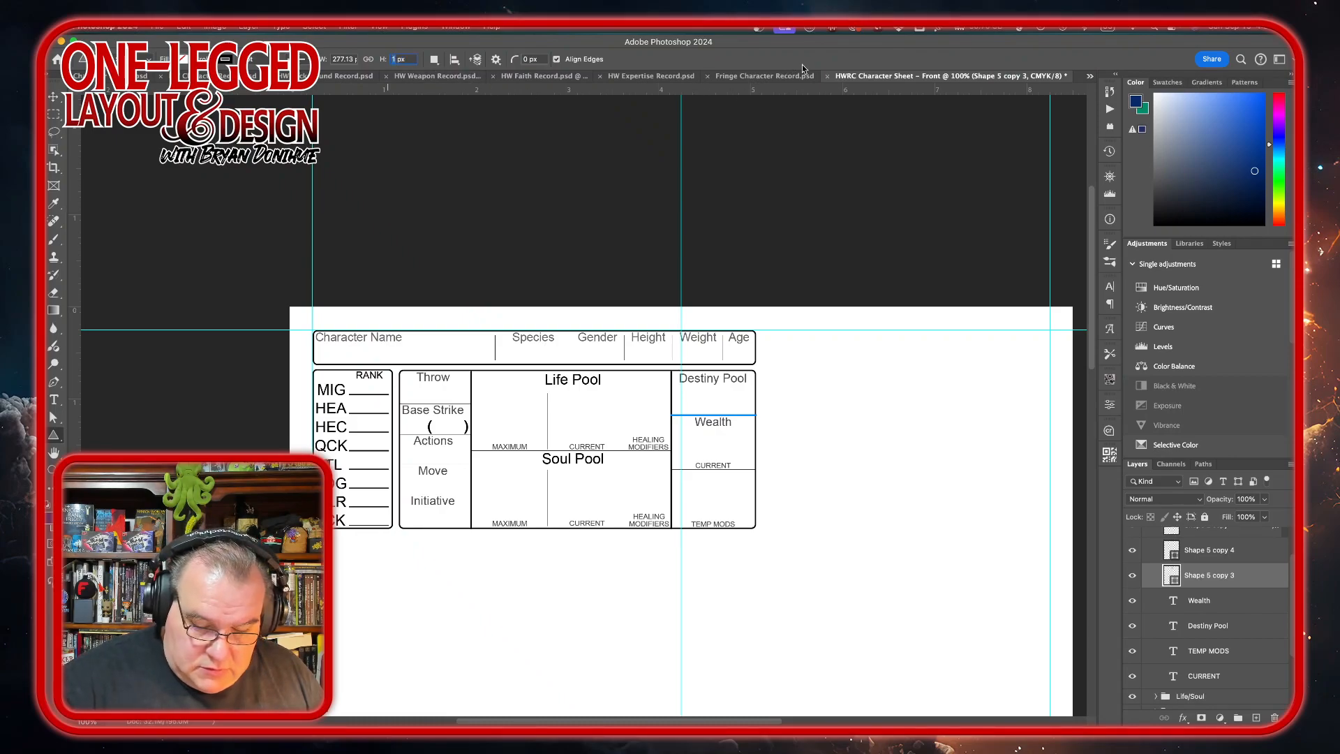
pyautogui.write('3')
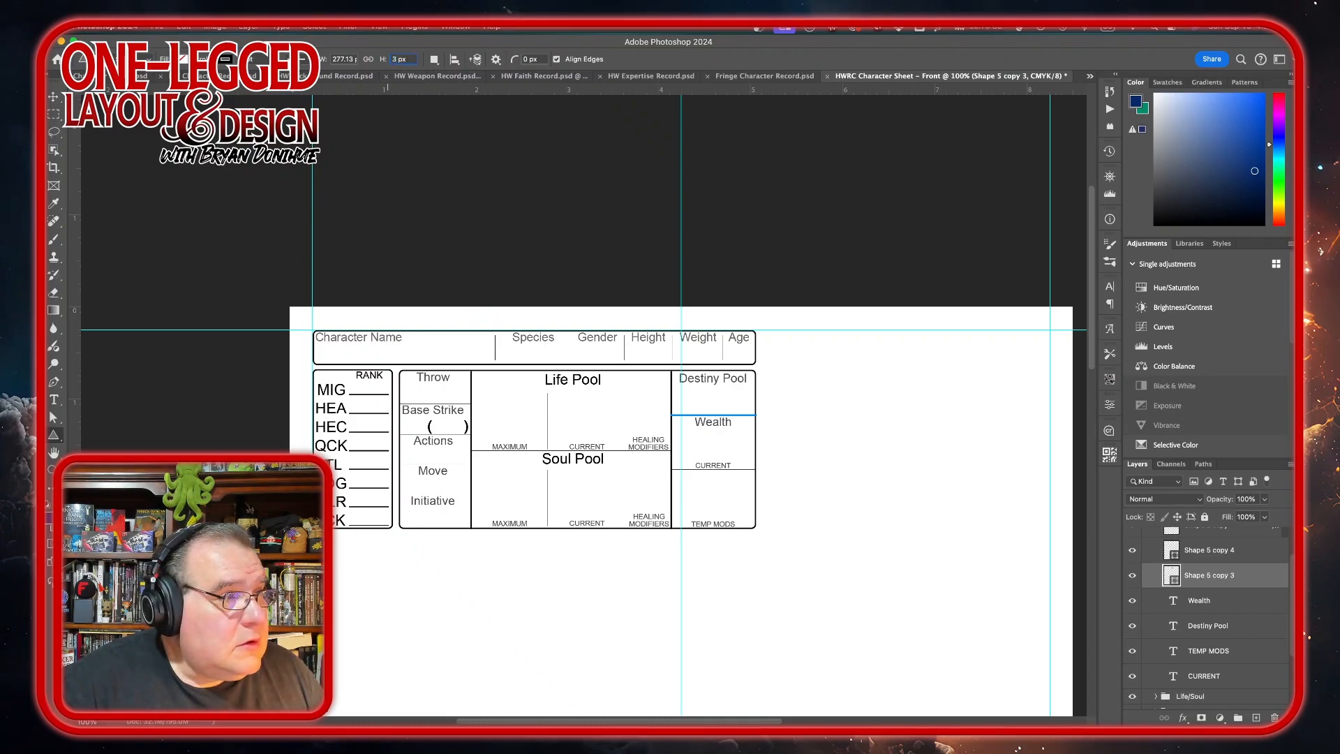
pyautogui.press('Tab')
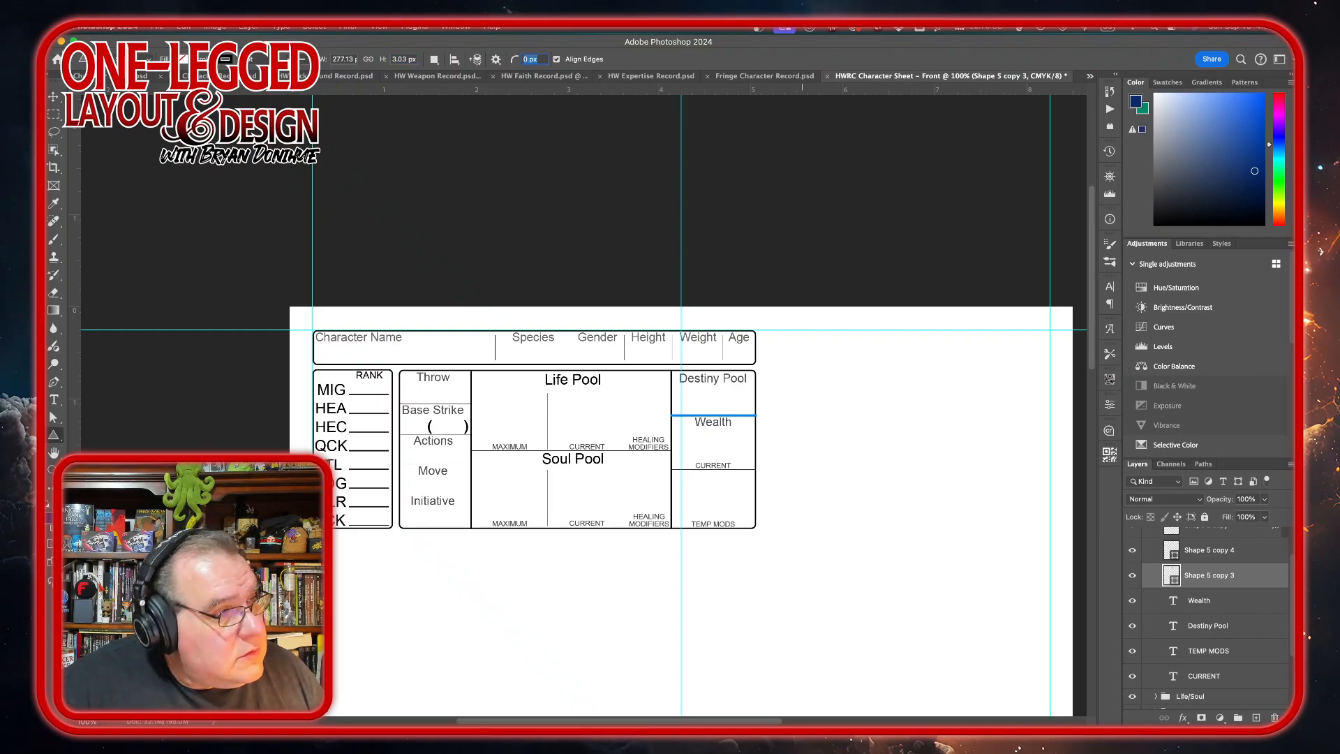
pyautogui.click(53, 96)
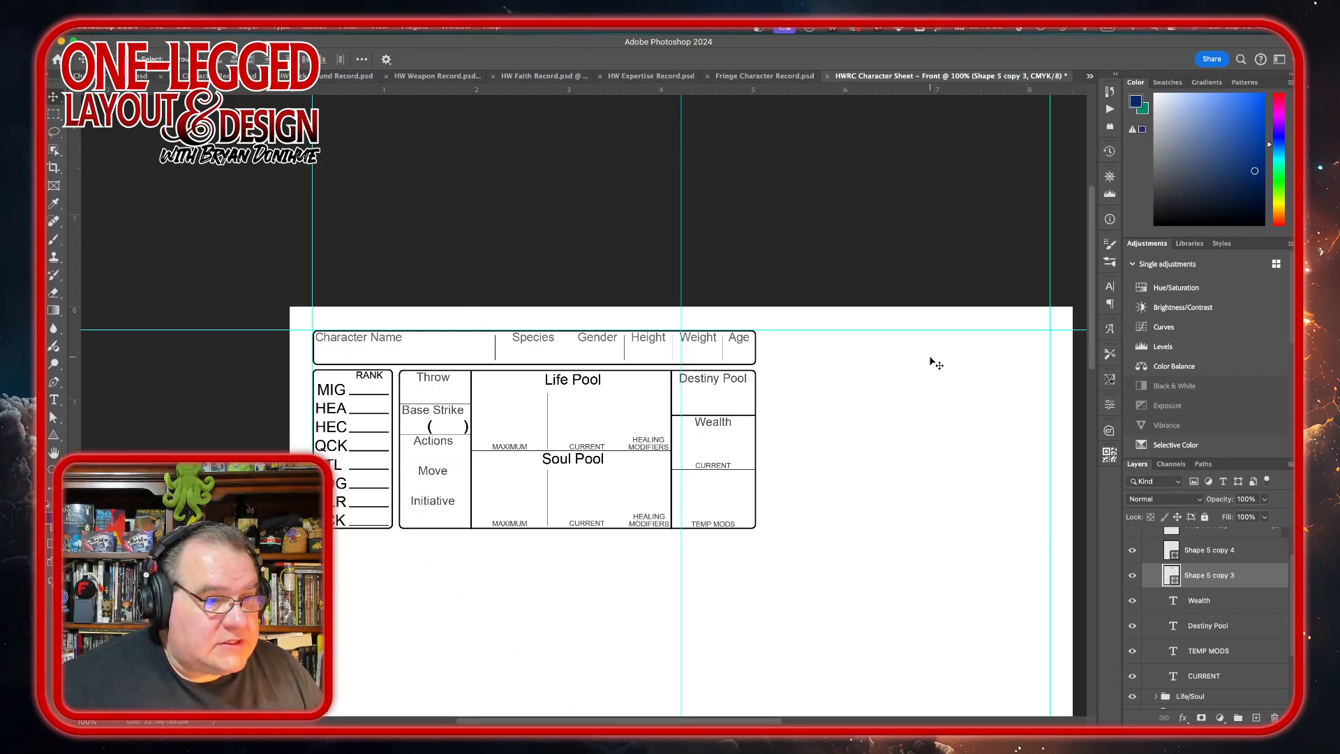
# Nudge the Destiny Pool title up slightly and collapse the Destiny/Wealth group
pyautogui.click(1245, 625)
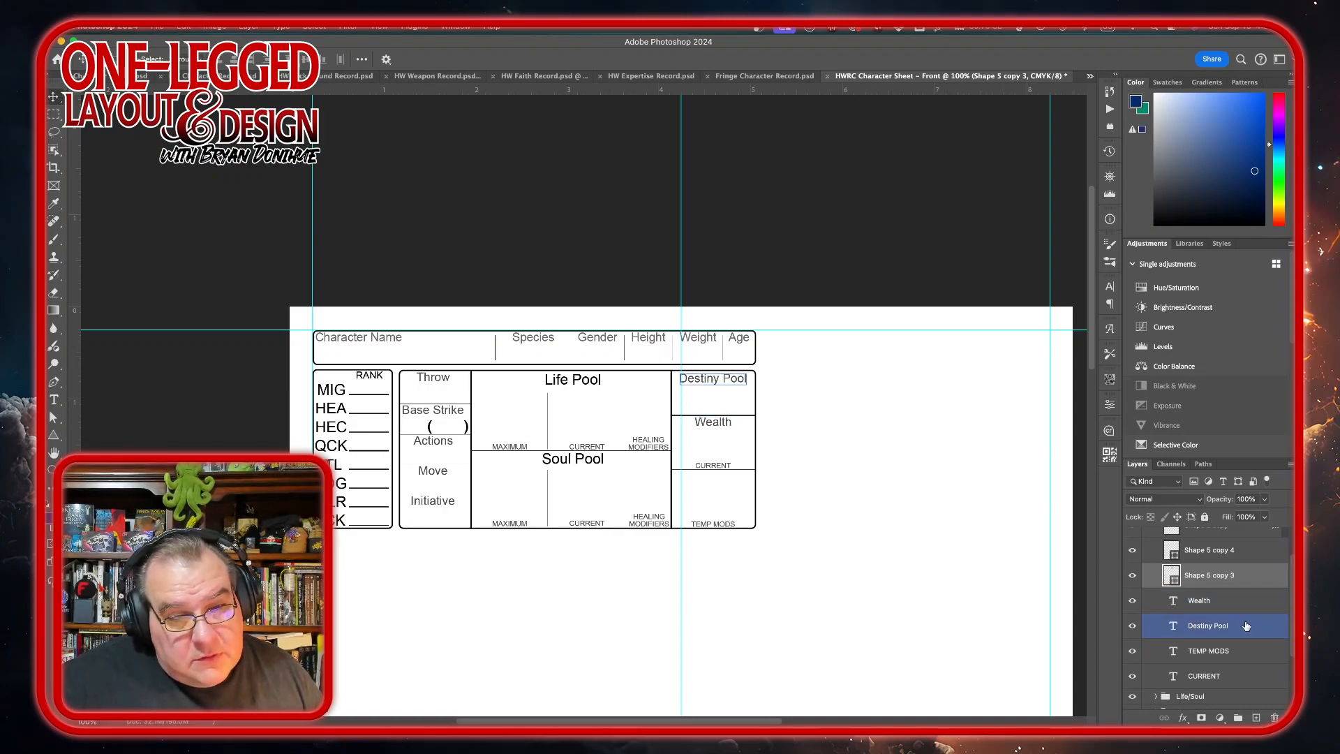
pyautogui.press('Up')
pyautogui.press('Up')
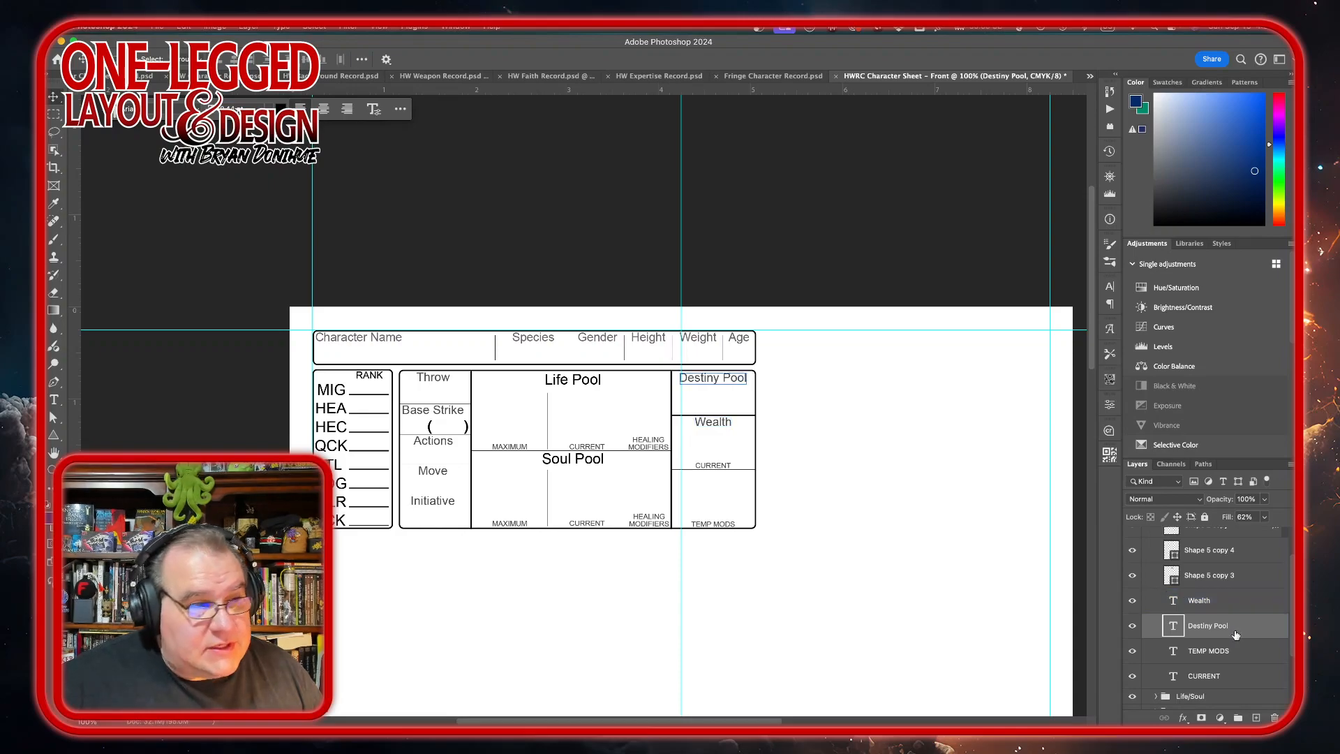
pyautogui.scroll(2, 1242, 604)
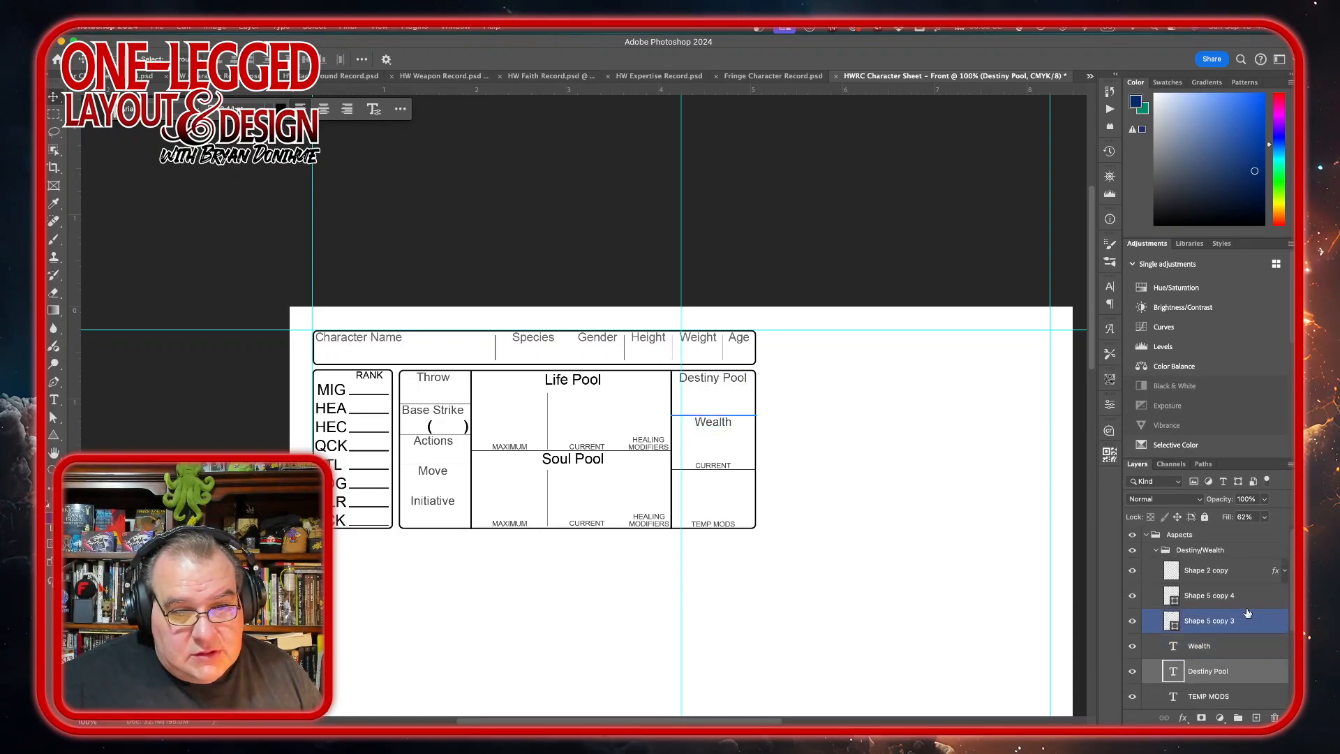
pyautogui.click(1164, 551)
pyautogui.click(1157, 551)
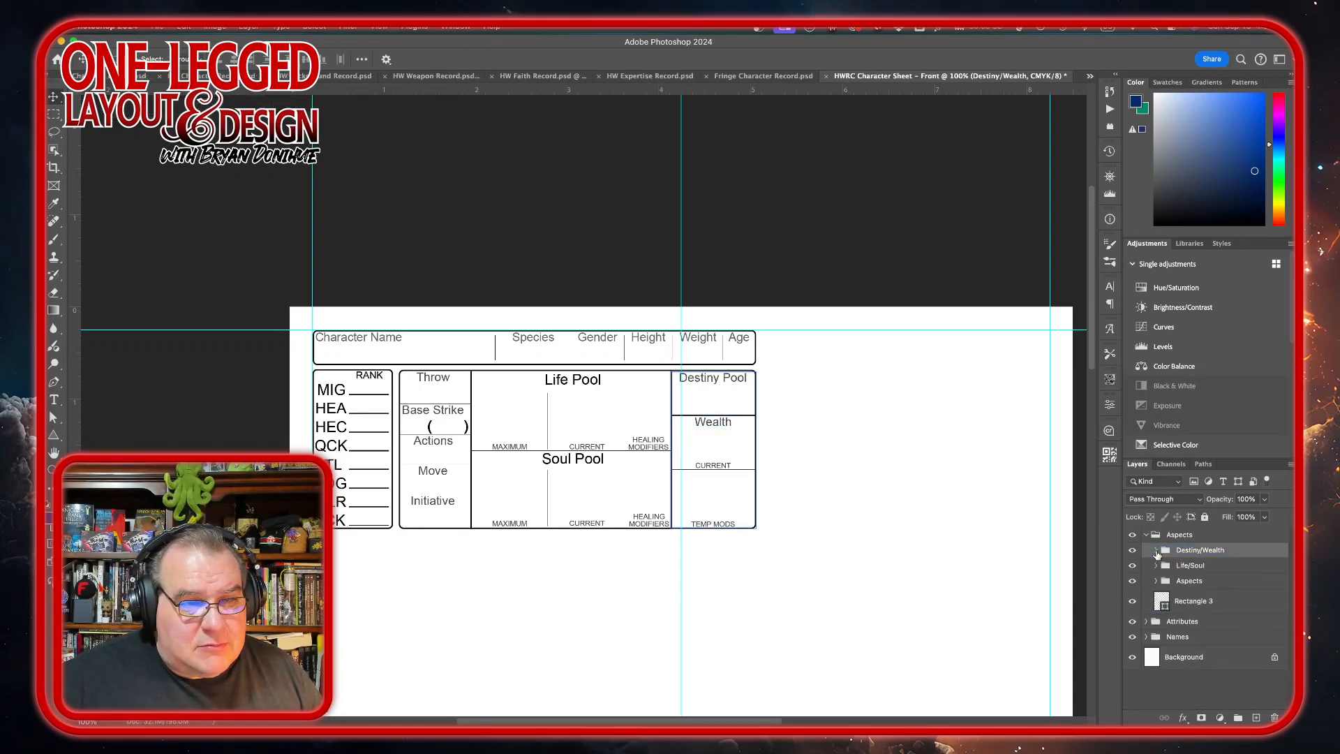
# Expand the Life/Soul group and nudge the Life Pool title up slightly, closer to the box's upper edge
pyautogui.click(1157, 566)
pyautogui.click(1245, 631)
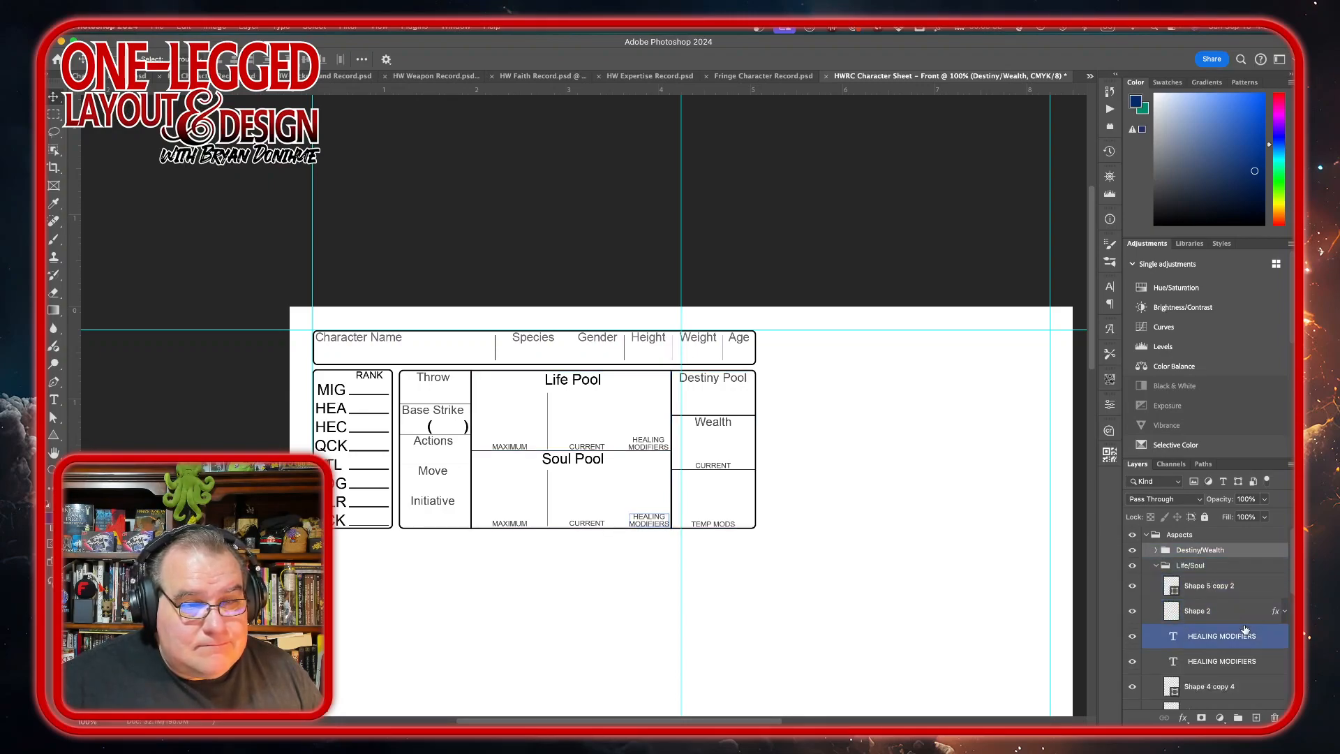
pyautogui.scroll(-3, 1245, 630)
pyautogui.click(1245, 628)
pyautogui.scroll(-5, 1245, 630)
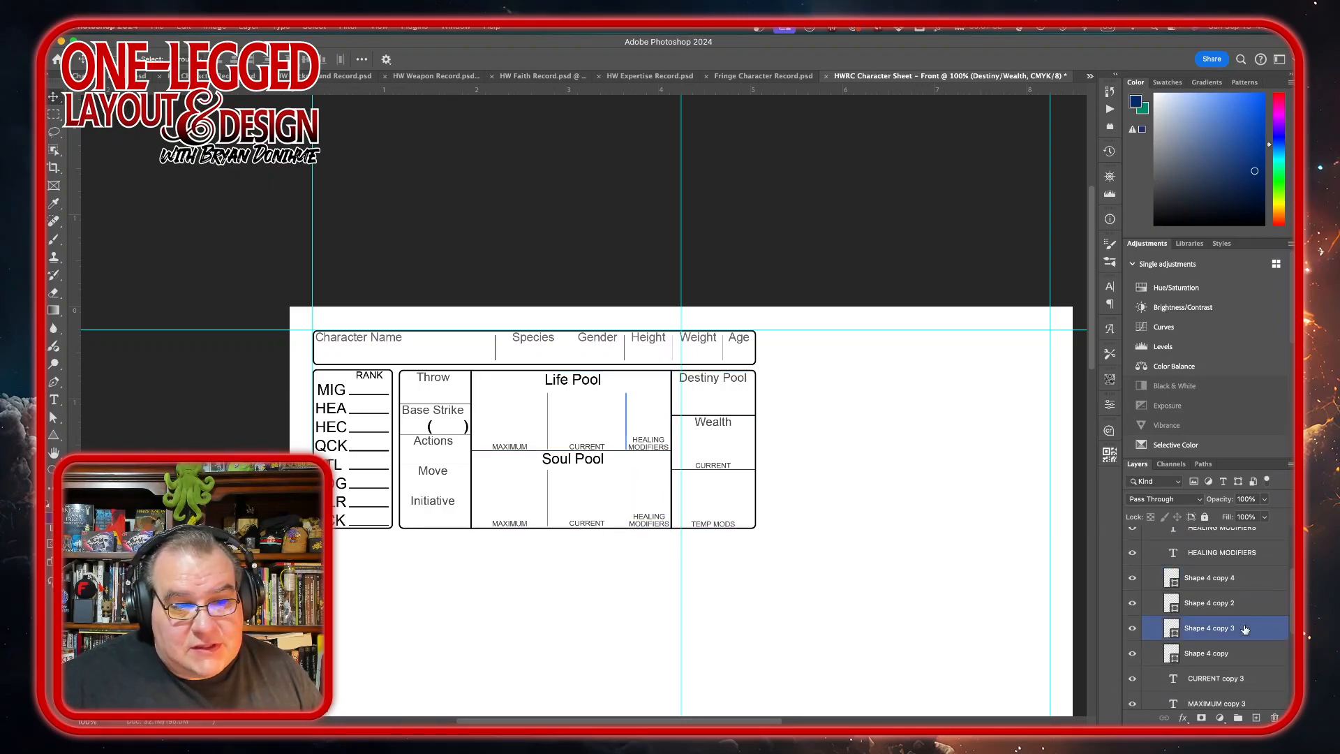
pyautogui.click(1245, 622)
pyautogui.click(1246, 604)
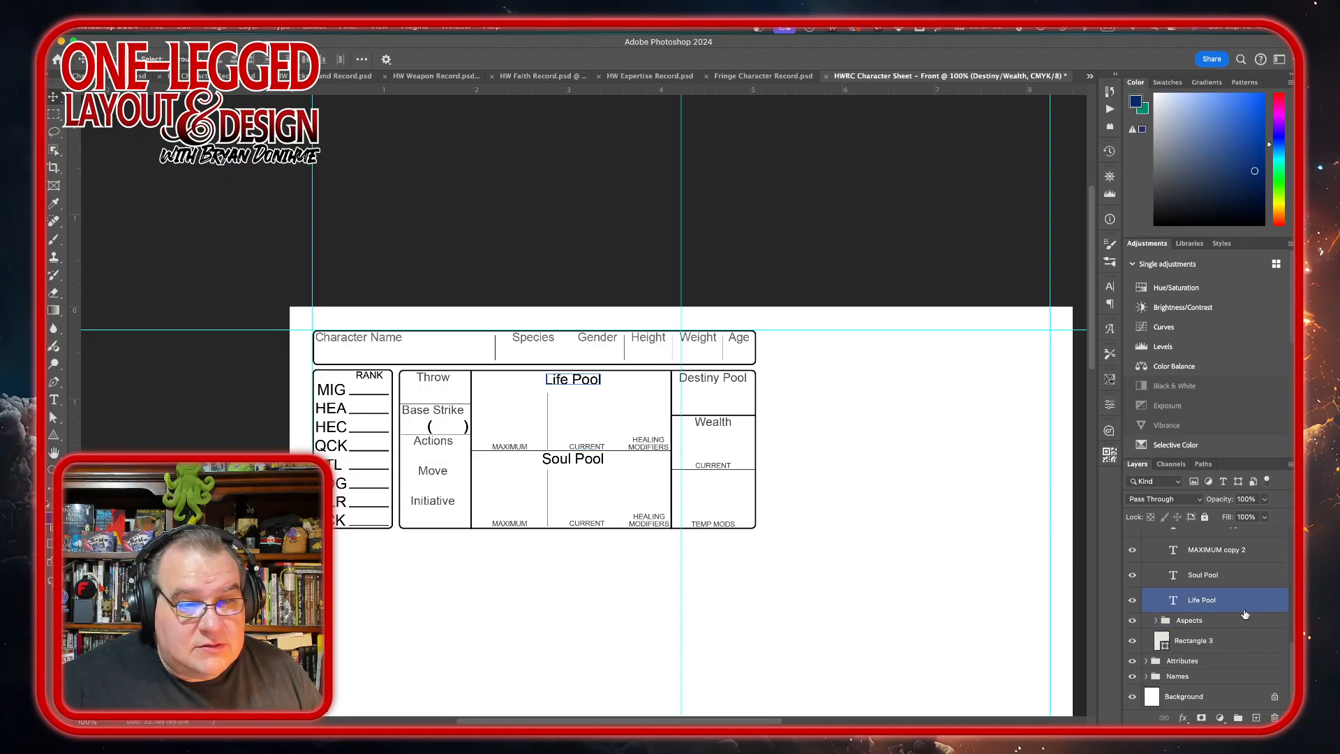
pyautogui.press('Up')
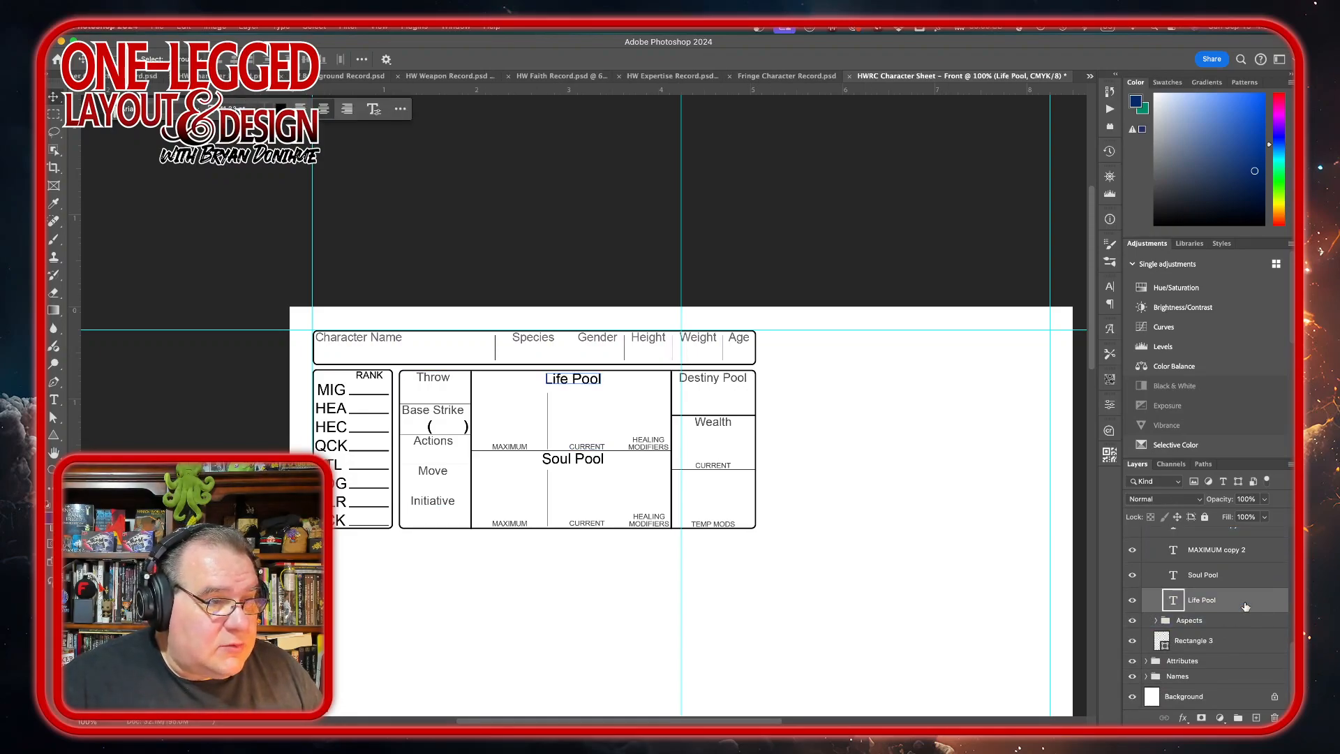
# Nudge the Soul Pool title up slightly and collapse the Life/Soul group
pyautogui.click(1244, 575)
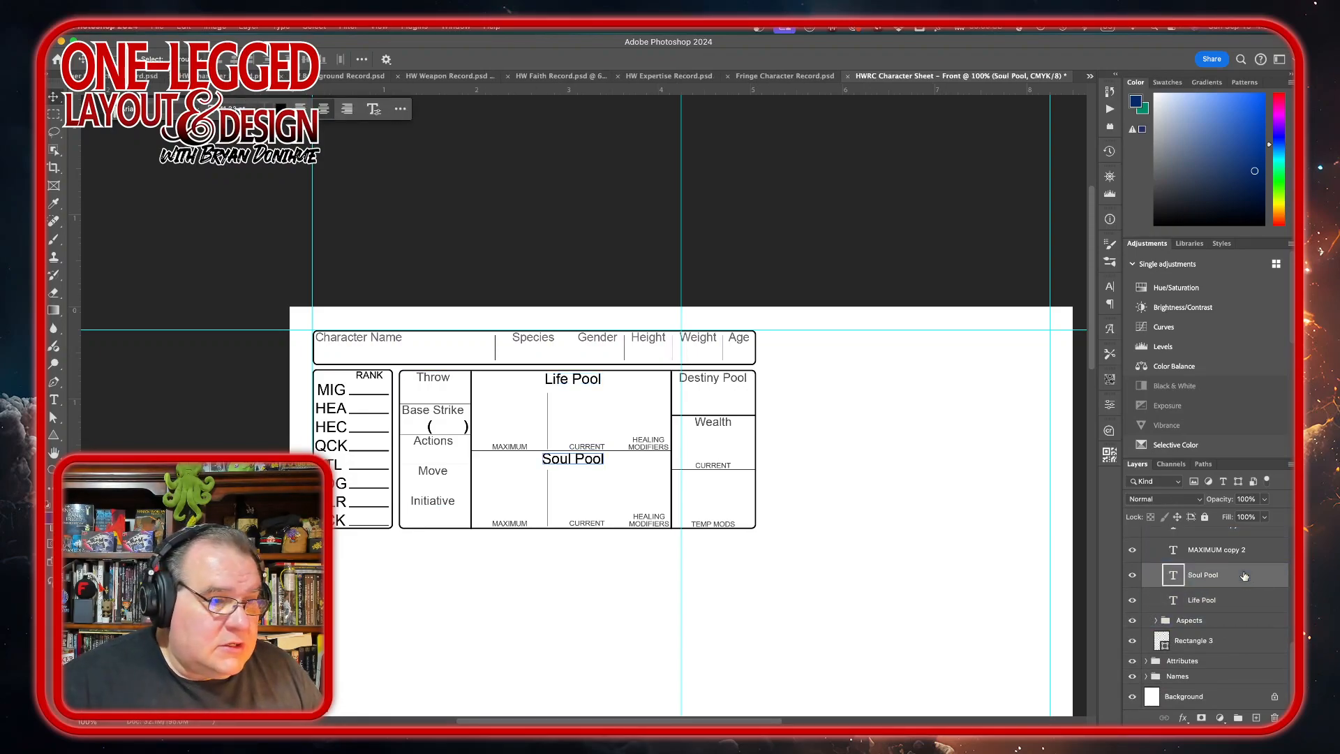
pyautogui.press('Up')
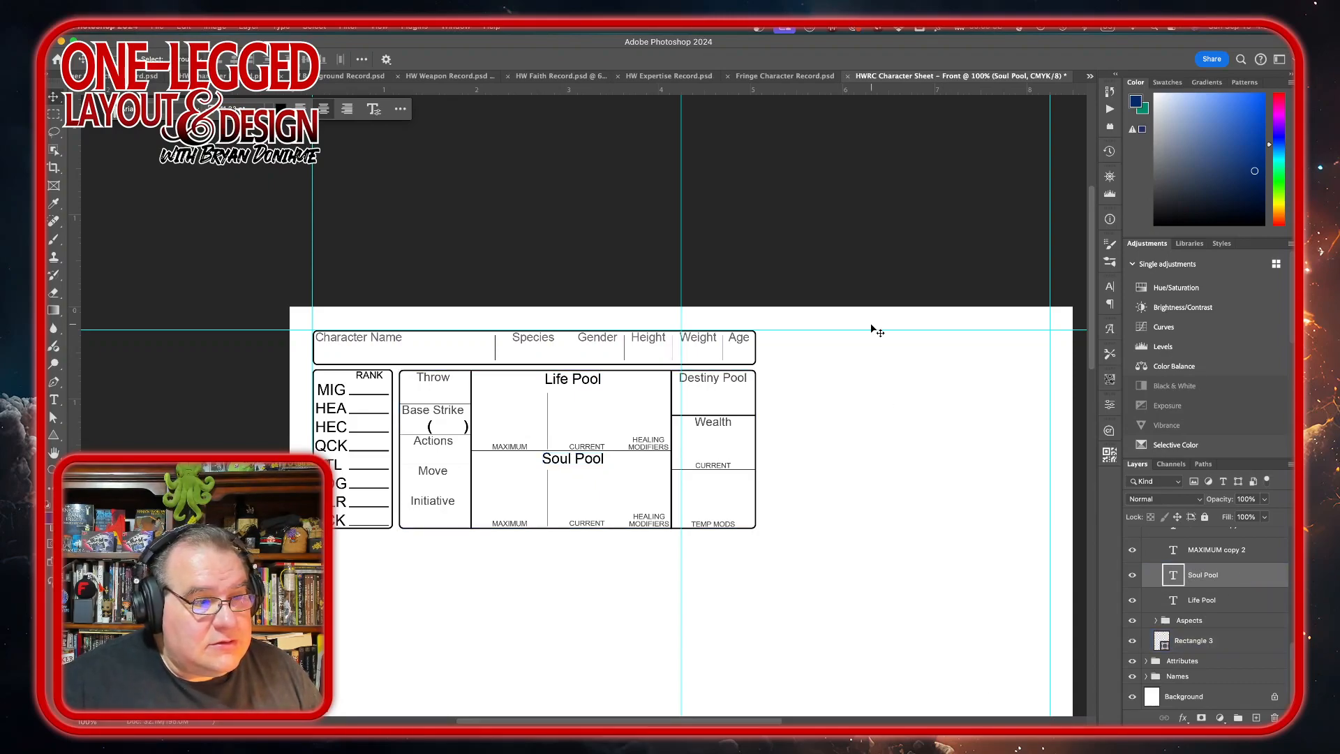
pyautogui.scroll(6, 1216, 575)
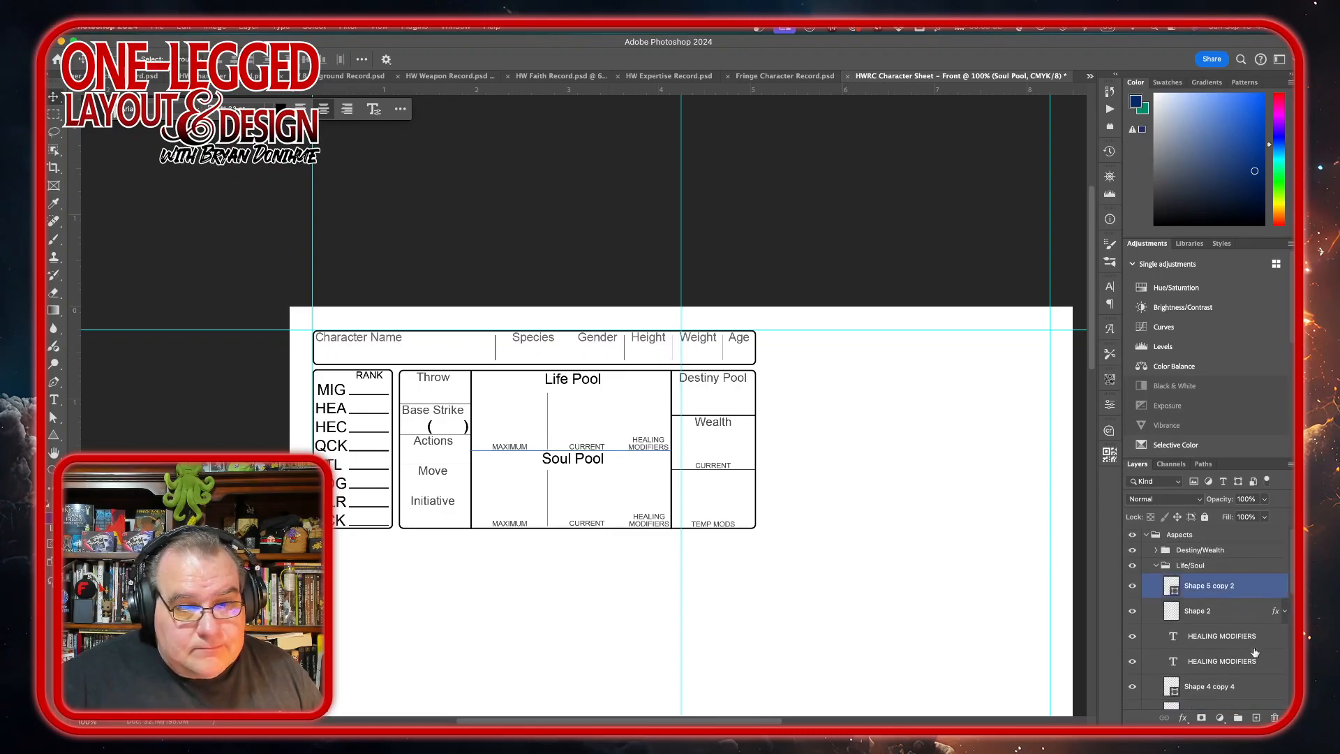
pyautogui.click(1187, 566)
pyautogui.click(1157, 565)
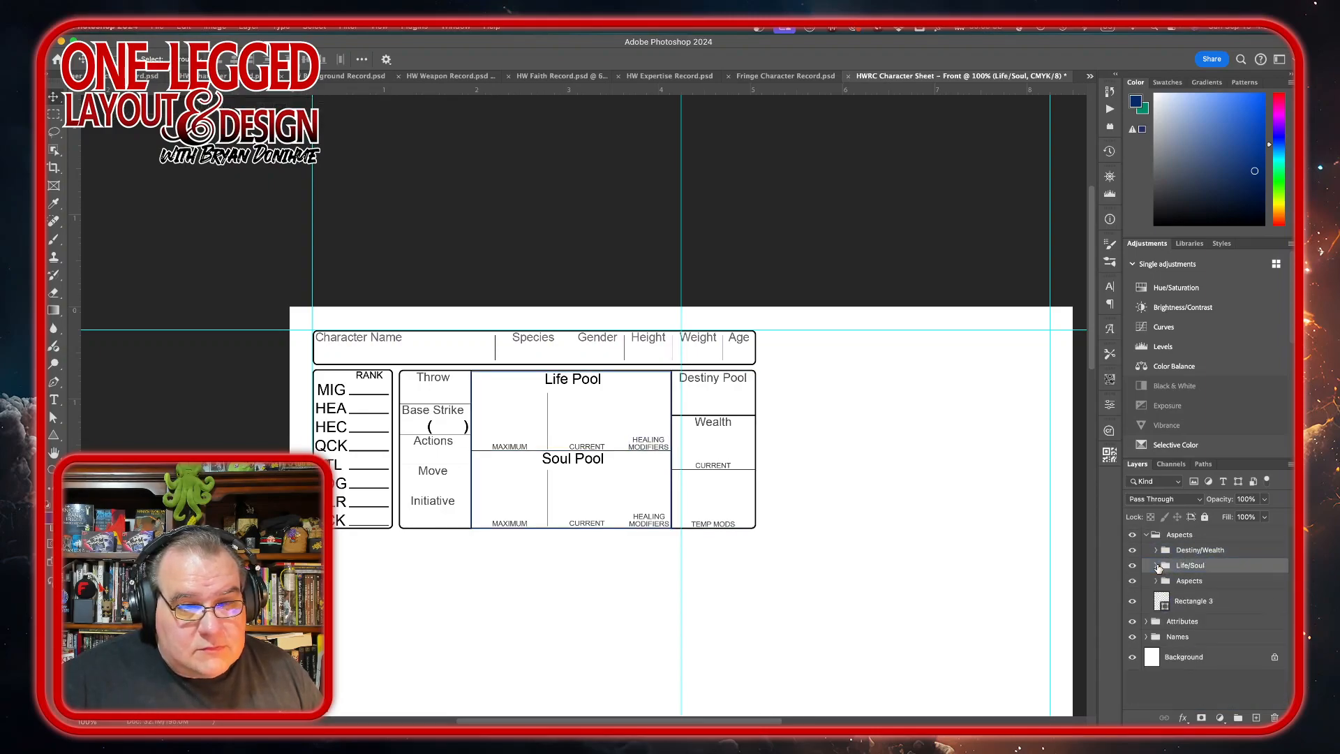
pyautogui.click(1247, 599)
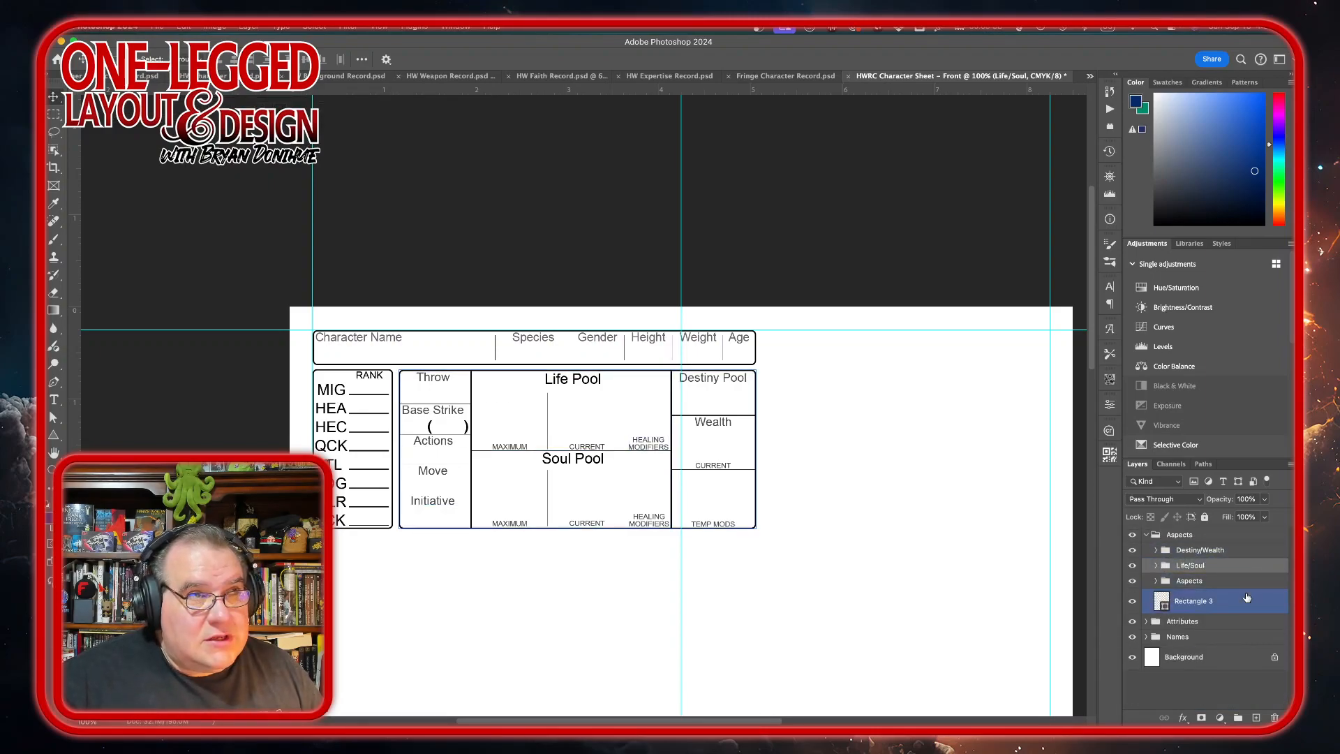
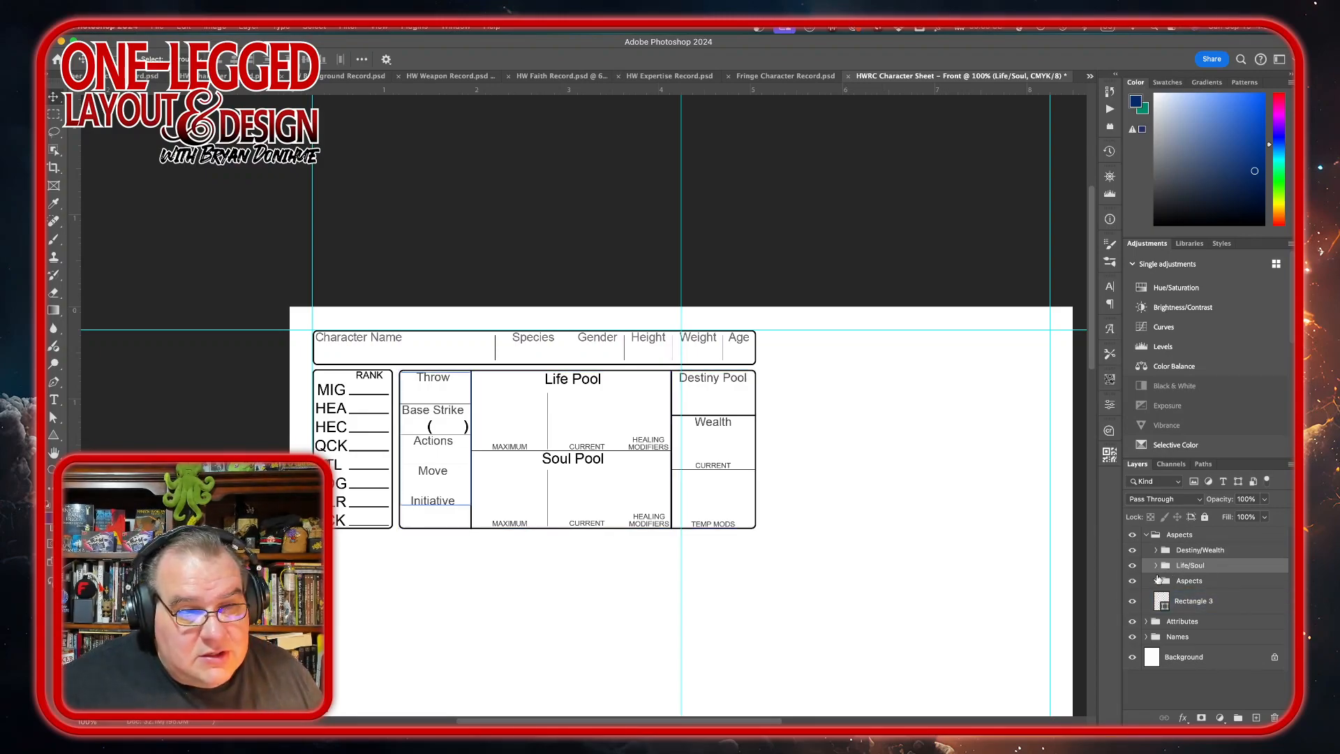
# Check the placement of the Base Strike, Actions, Move and Initiative captions inside the nested Aspects group
pyautogui.click(1155, 581)
pyautogui.click(1155, 583)
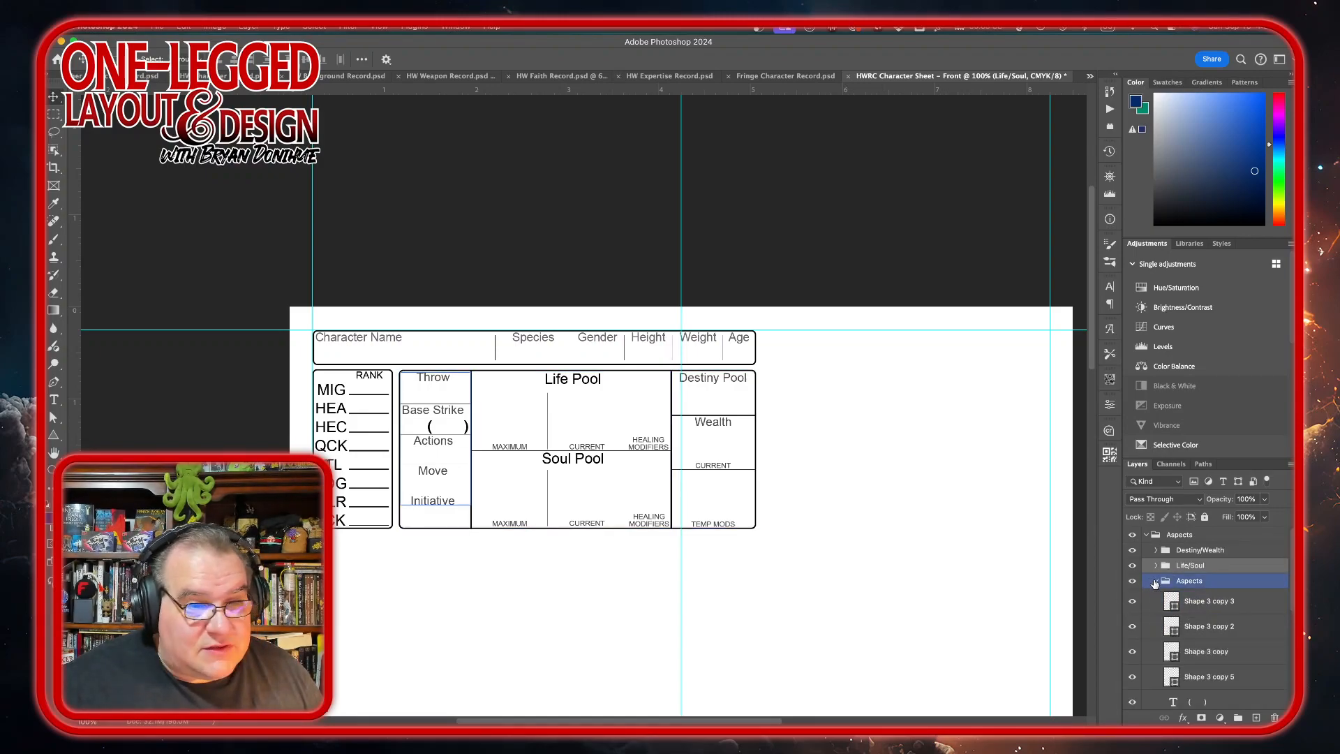
pyautogui.scroll(-5, 1286, 651)
pyautogui.click(1286, 650)
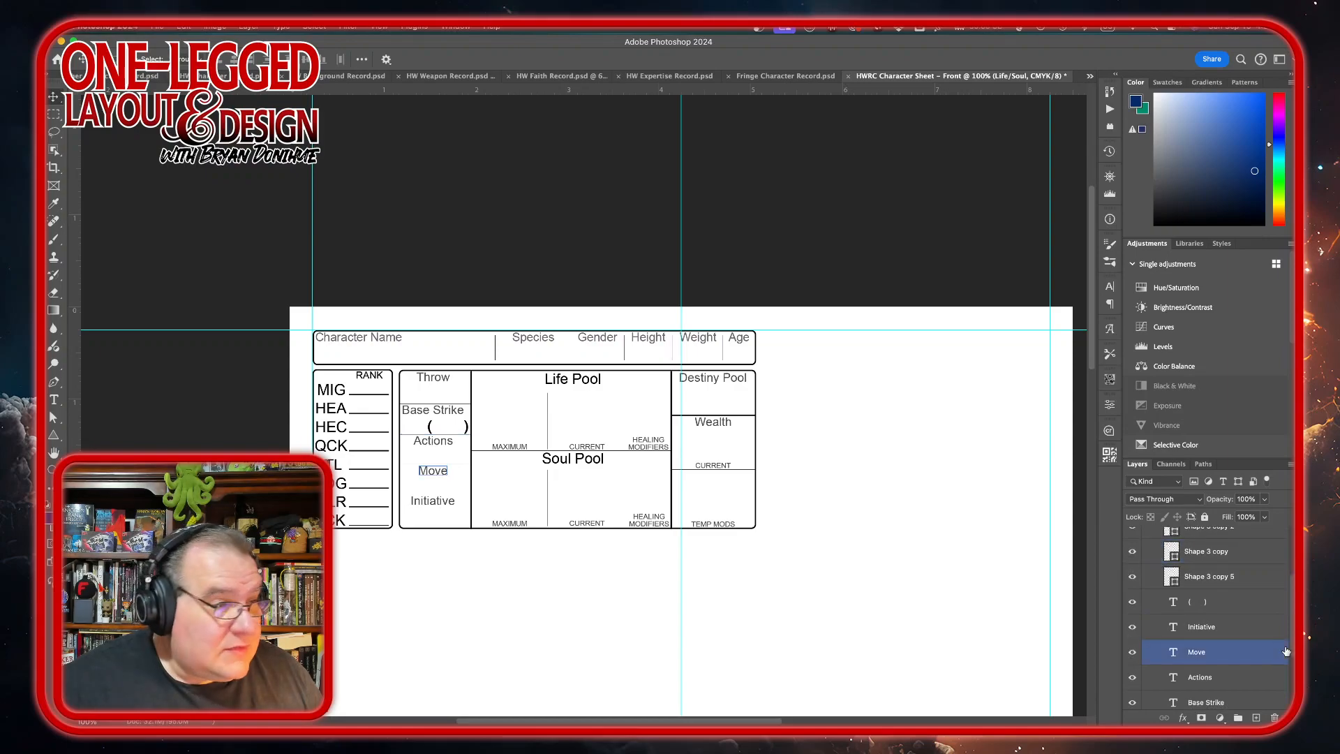
pyautogui.scroll(-1, 1286, 651)
pyautogui.click(1286, 650)
pyautogui.click(1242, 681)
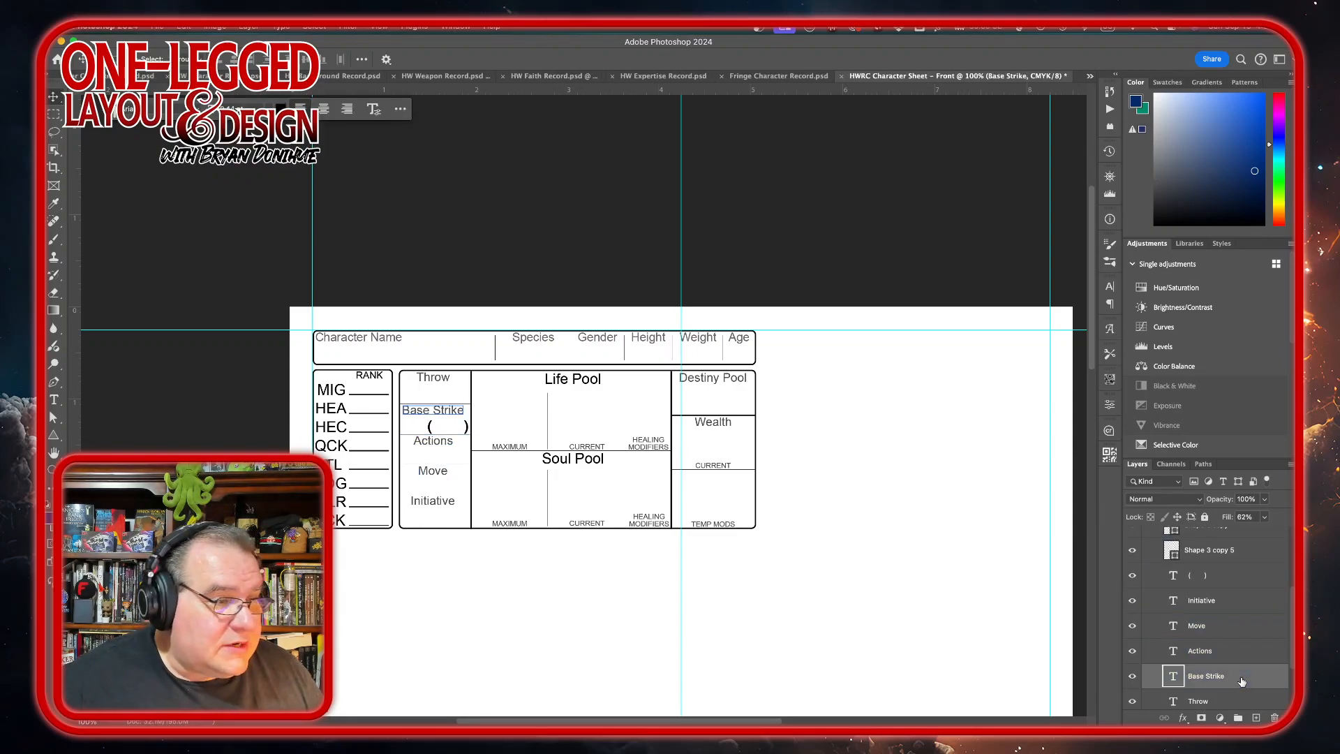
pyautogui.click(1245, 657)
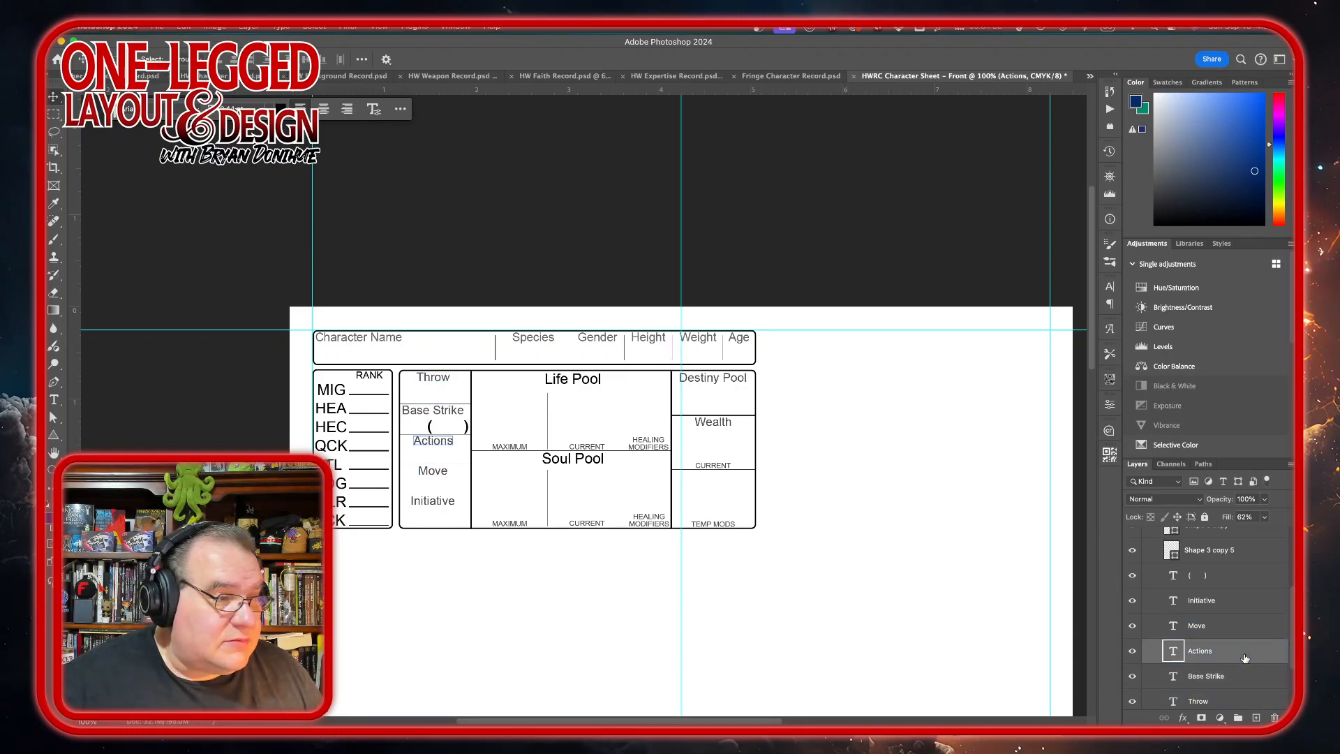
pyautogui.click(1242, 600)
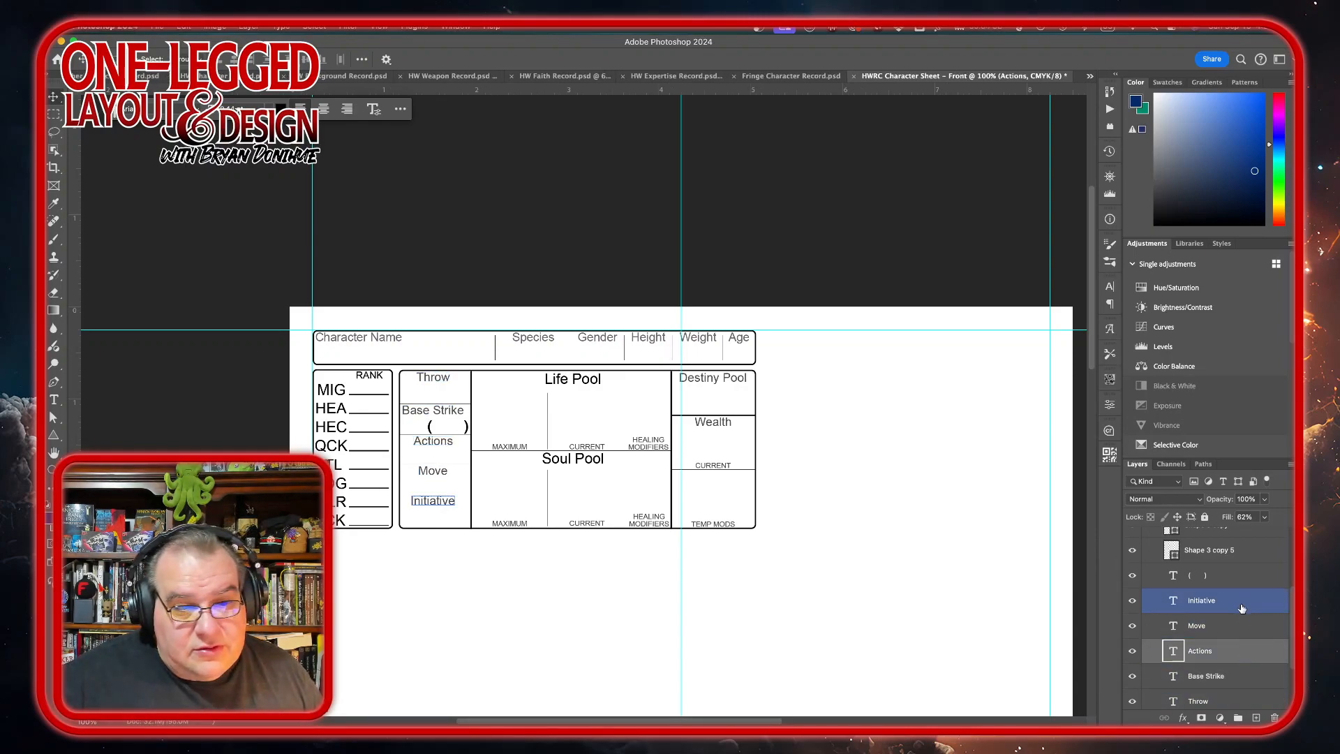
pyautogui.scroll(3, 1228, 599)
pyautogui.scroll(3, 1226, 598)
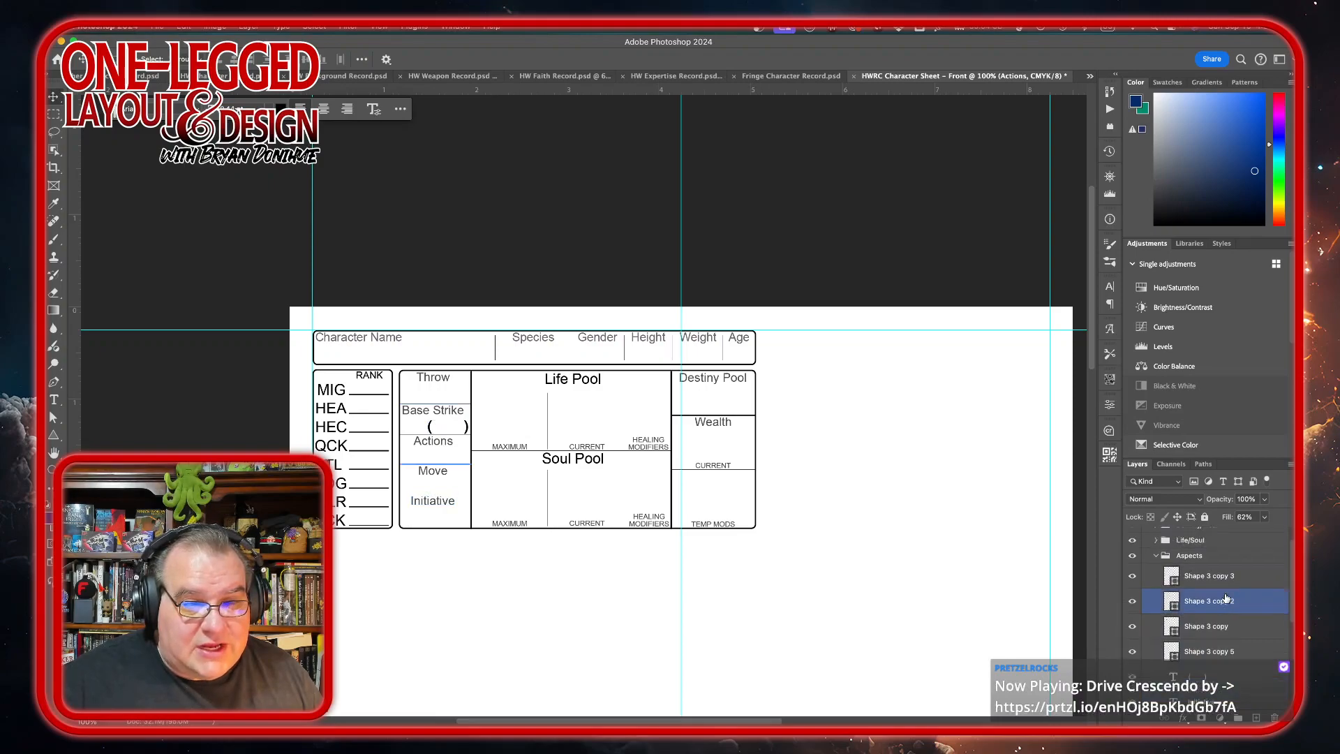
pyautogui.click(1157, 581)
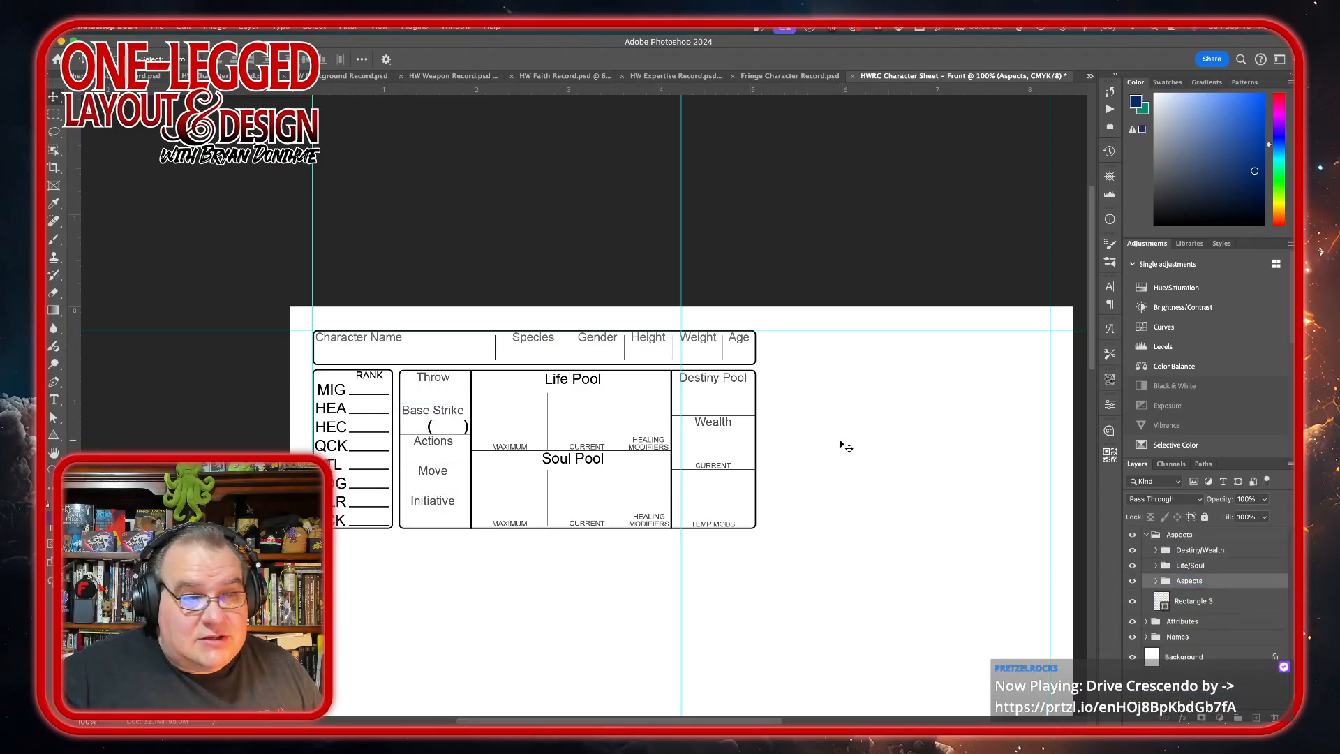
# Nudge the Wealth title down slightly within the Destiny/Wealth group and collapse that group
pyautogui.click(1192, 602)
pyautogui.click(1163, 536)
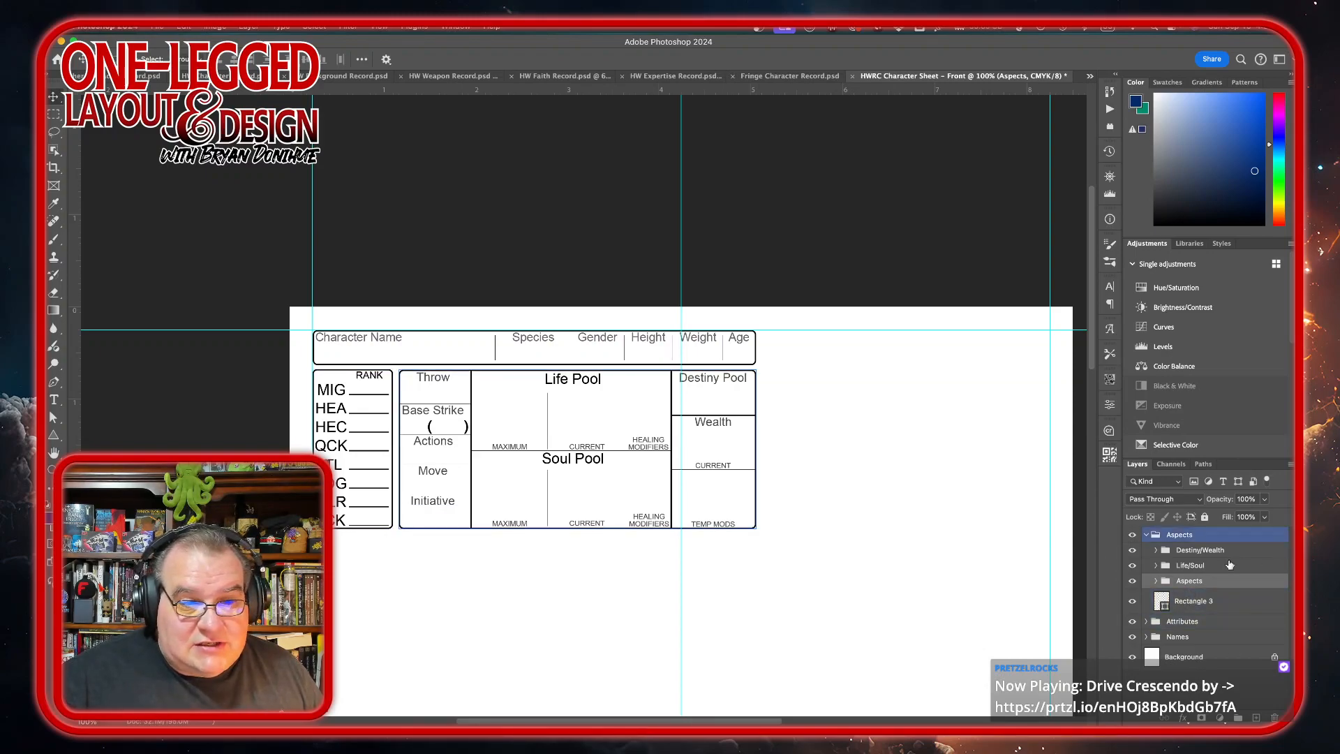
pyautogui.click(1169, 553)
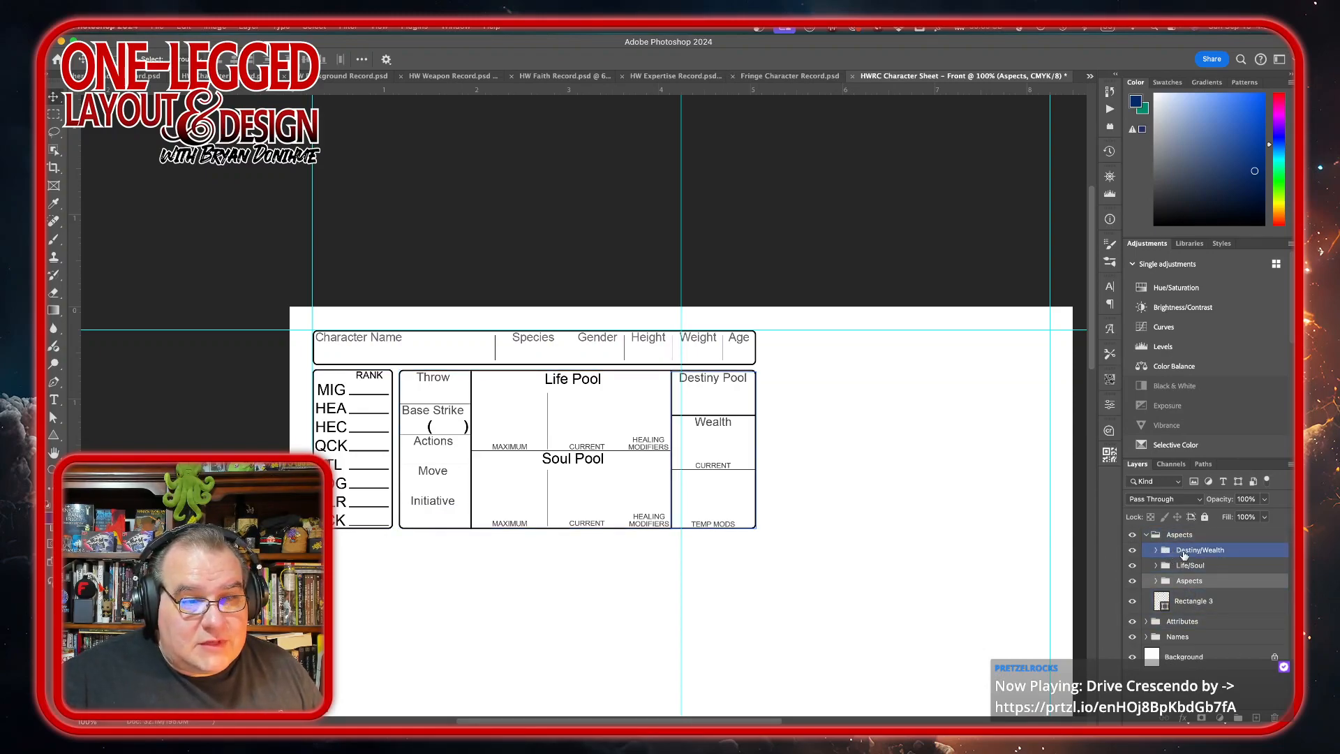
pyautogui.click(1156, 551)
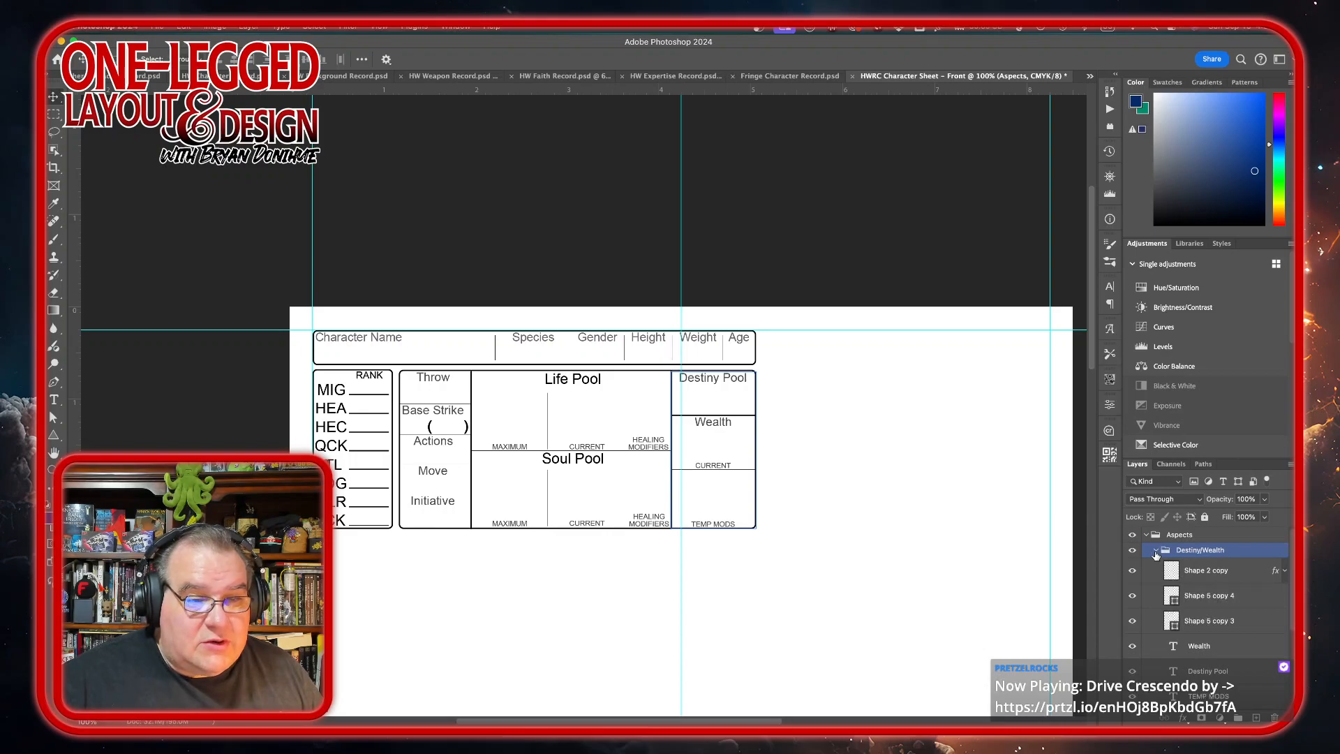
pyautogui.click(1218, 647)
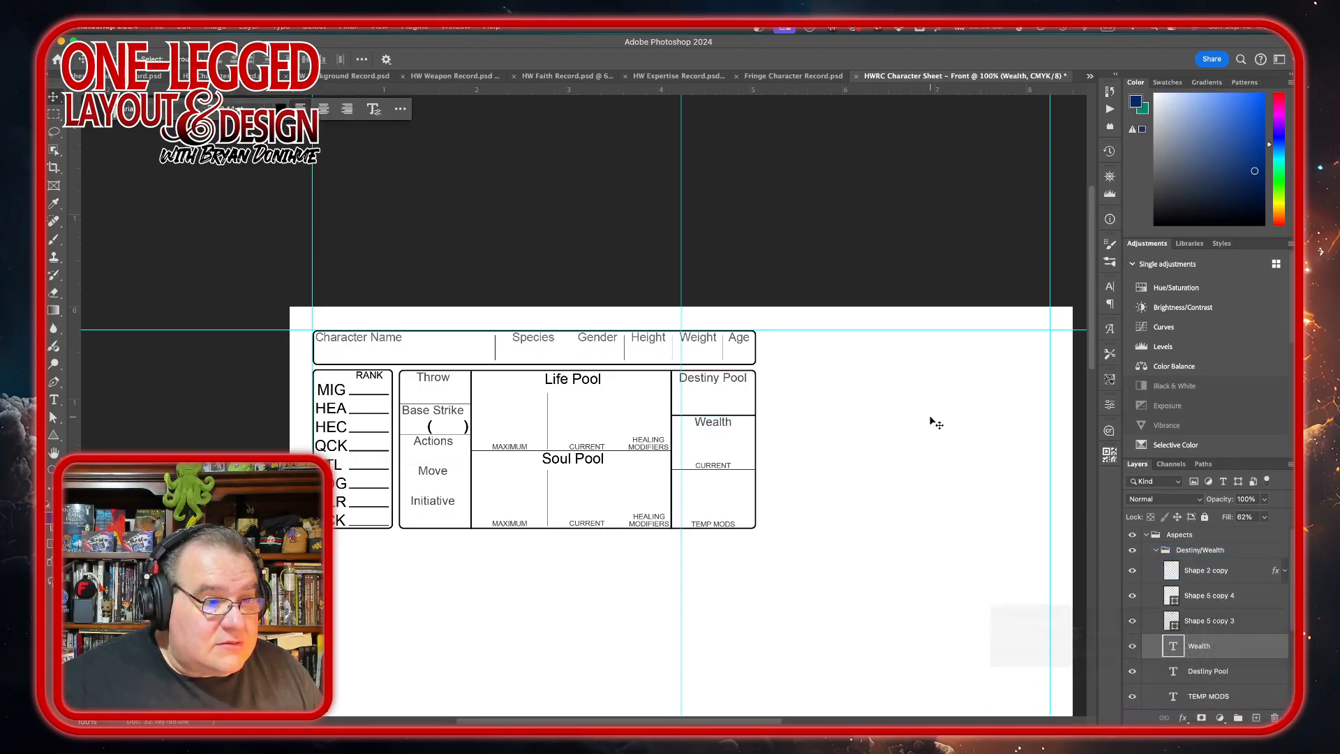
pyautogui.press('Down')
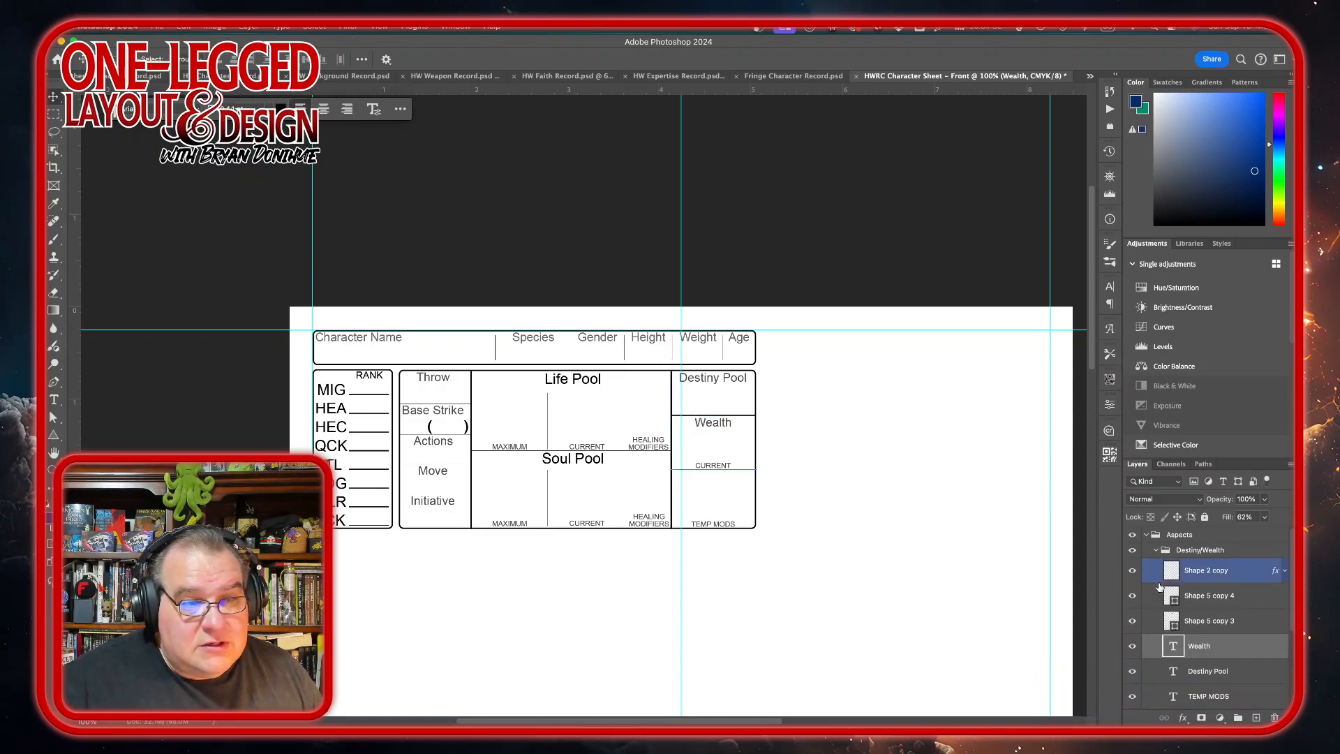
pyautogui.click(1155, 549)
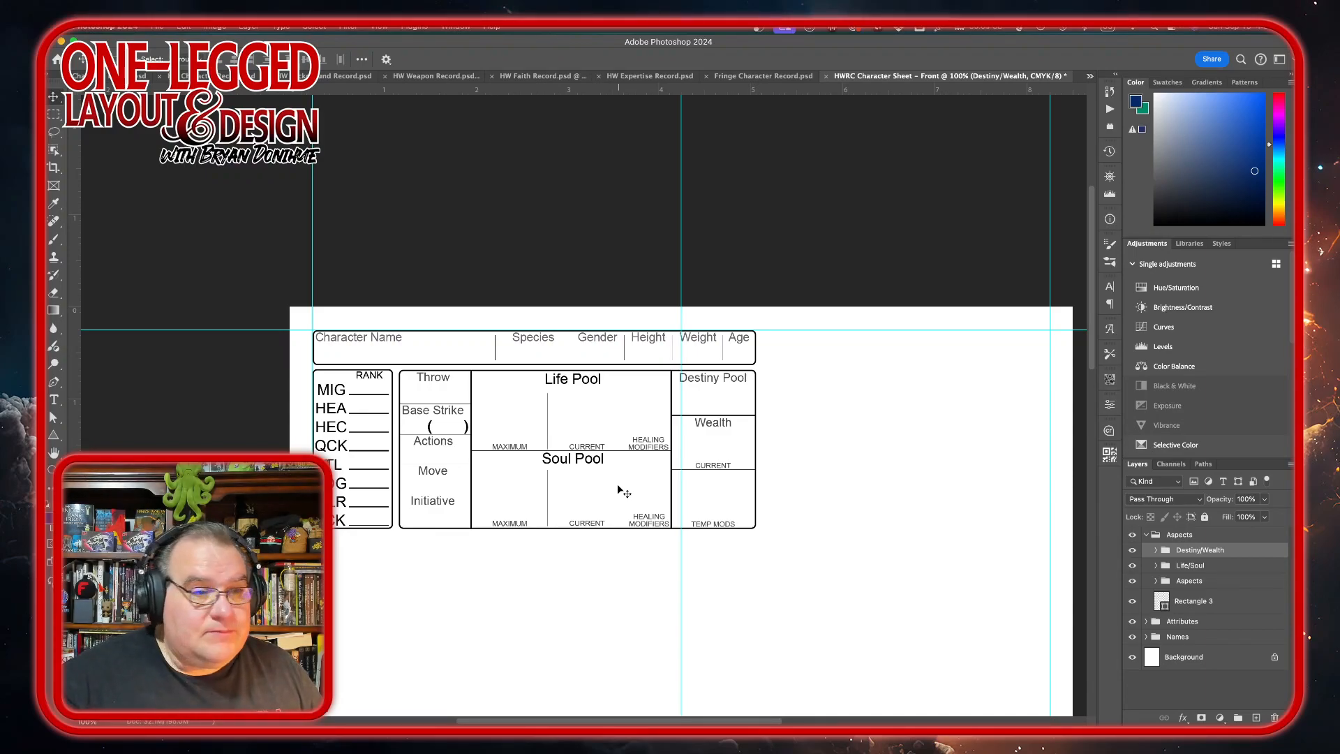
# Look over the sheet's remaining empty area and collapse the outer Aspects group
pyautogui.scroll(-2, 846, 524)
pyautogui.scroll(-5, 846, 523)
pyautogui.hscroll(1, 846, 524)
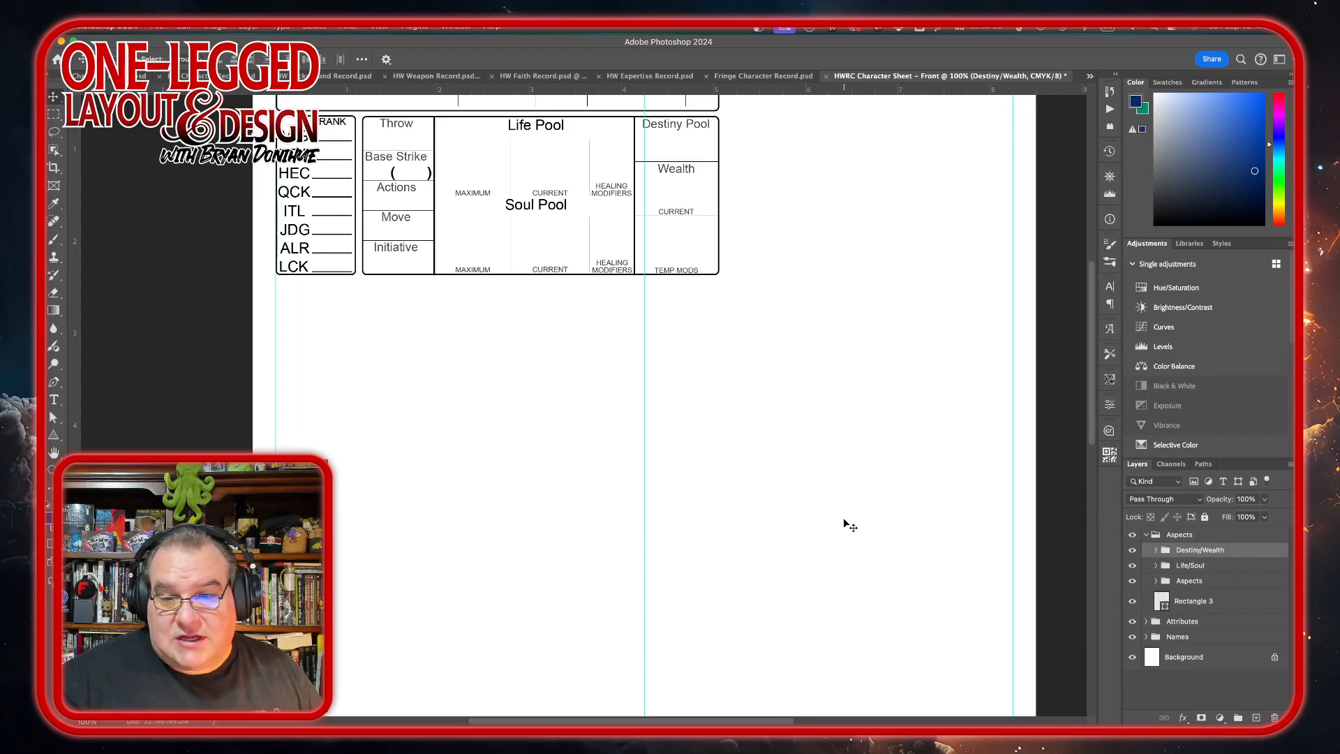
pyautogui.scroll(3, 843, 414)
pyautogui.hscroll(2, 843, 414)
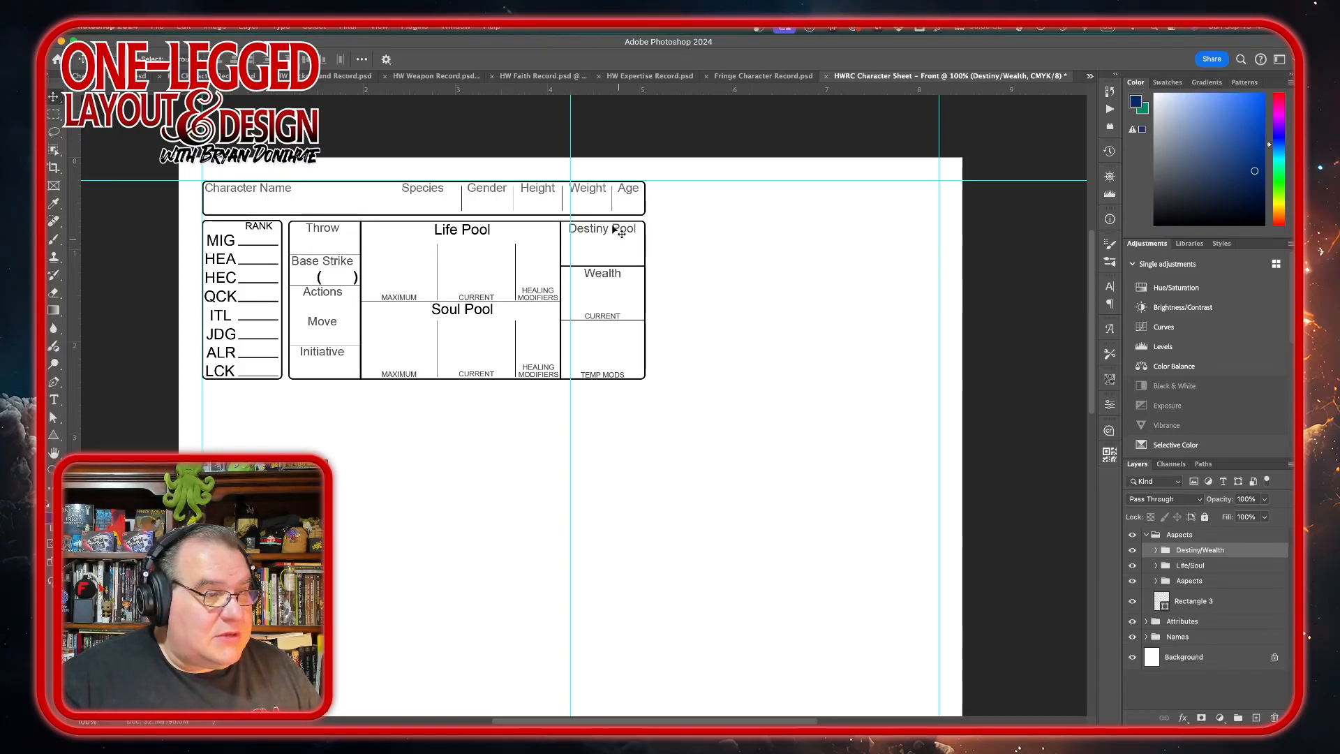
pyautogui.click(1150, 535)
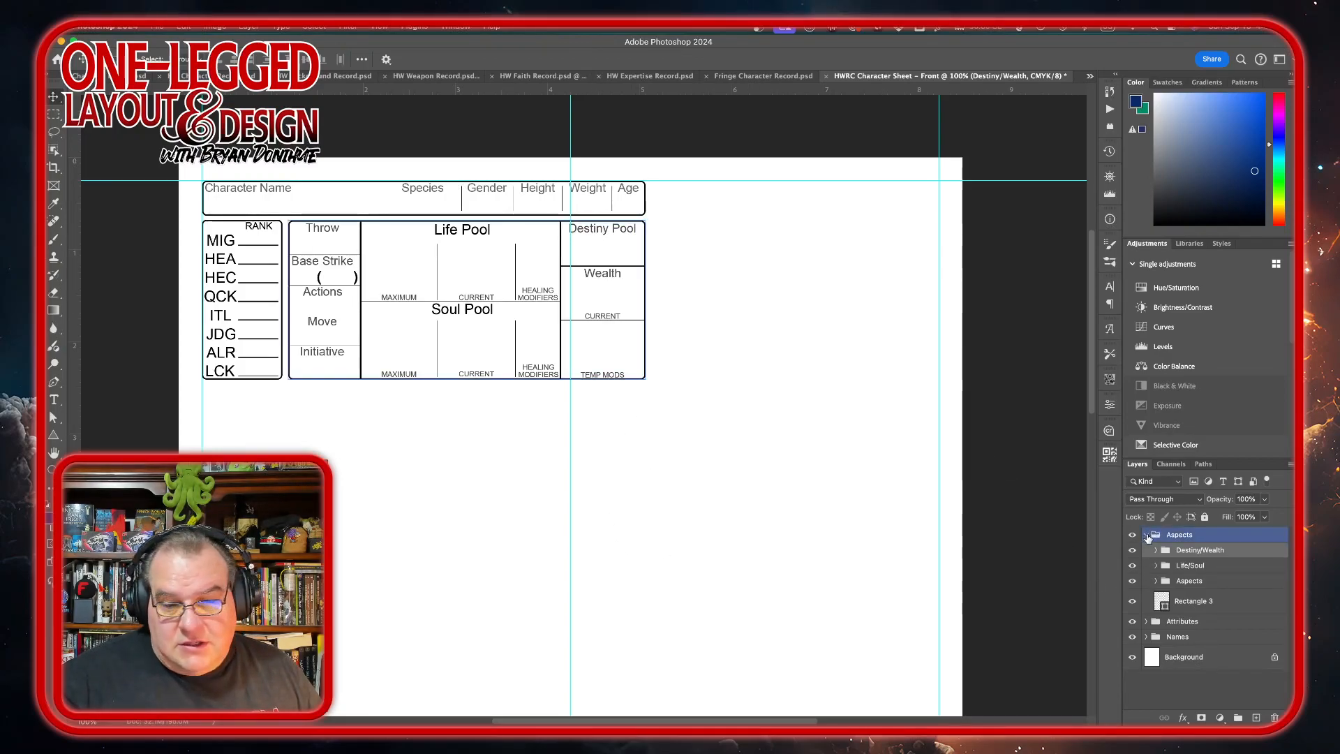
pyautogui.click(1147, 535)
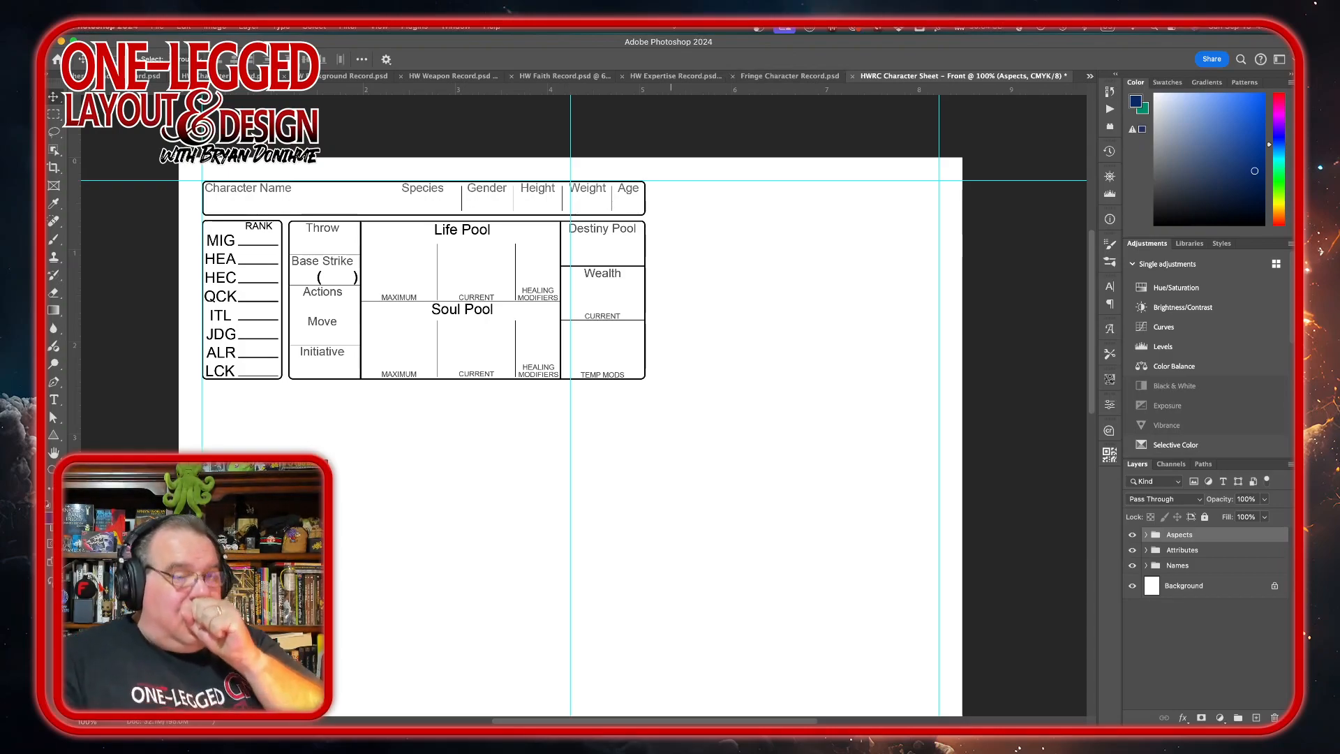
# Copy the Skills group from the Hidden Worlds character record into the HWRC Character Sheet front page
pyautogui.click(735, 76)
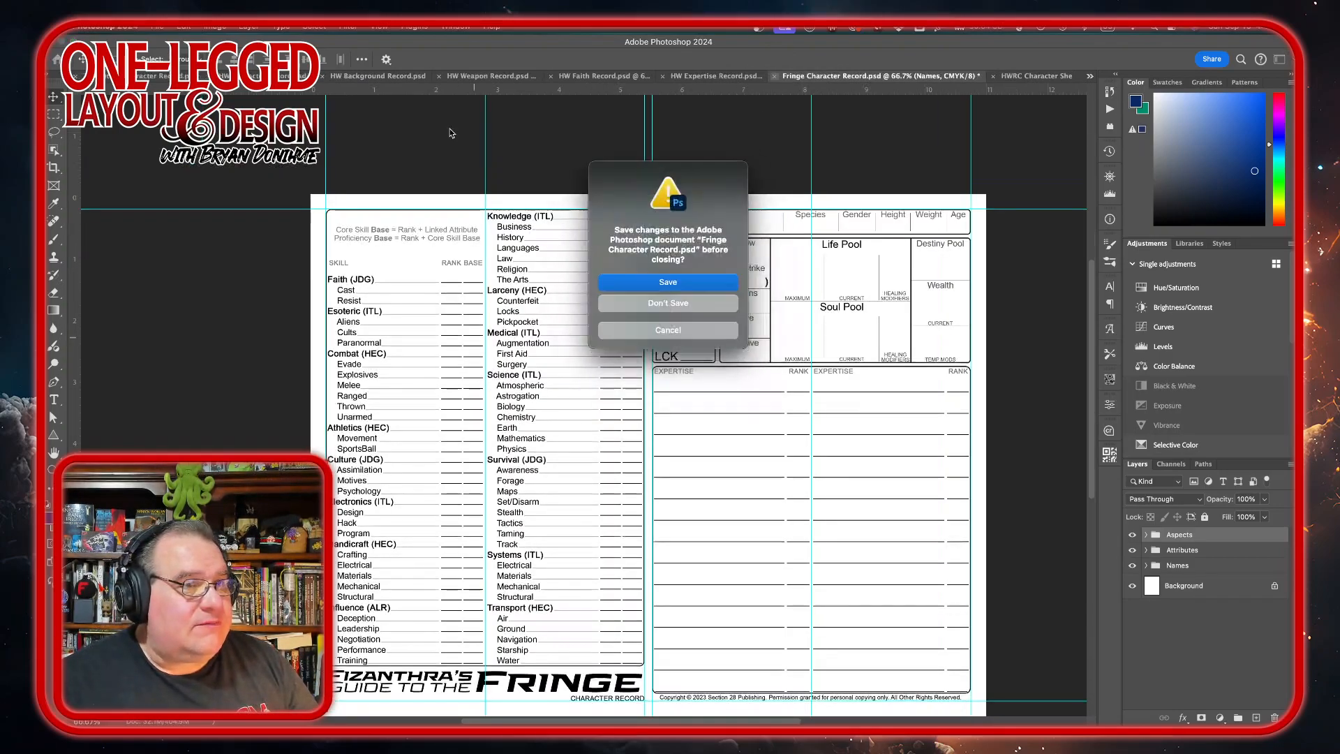
pyautogui.click(675, 332)
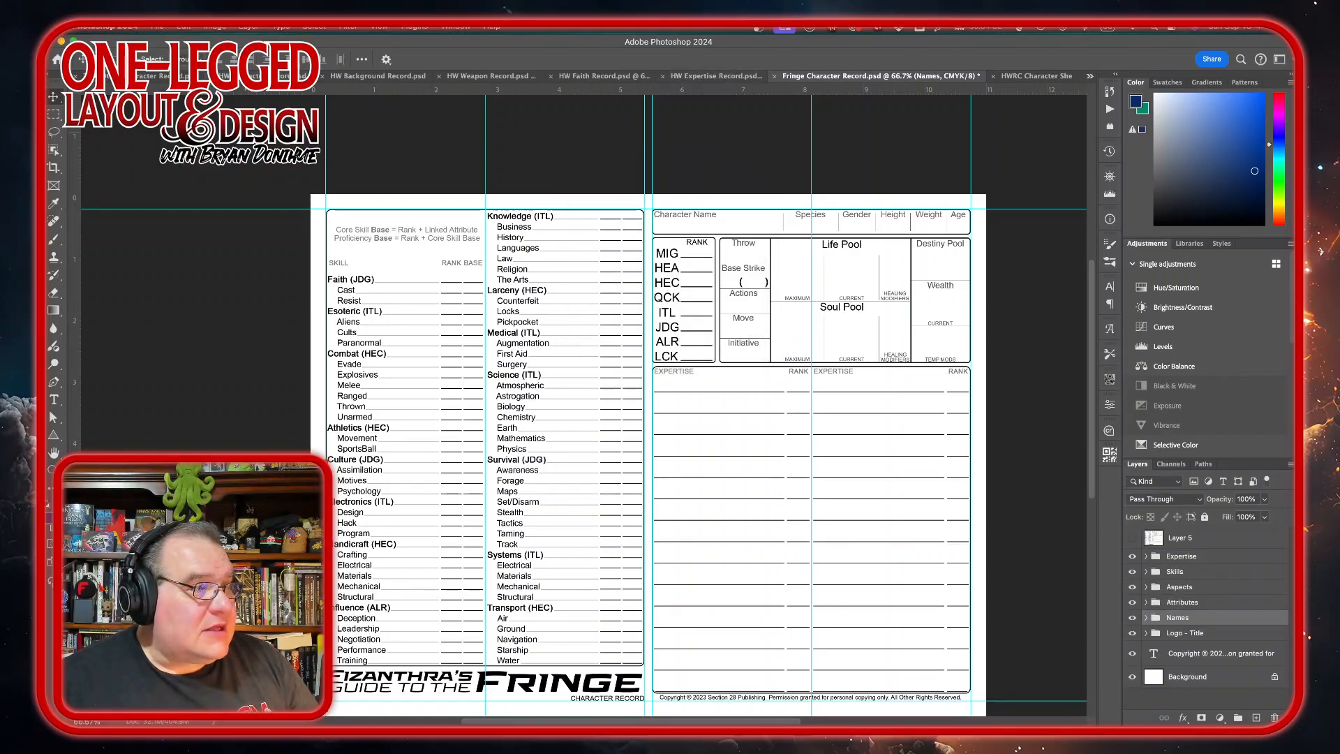
pyautogui.click(223, 76)
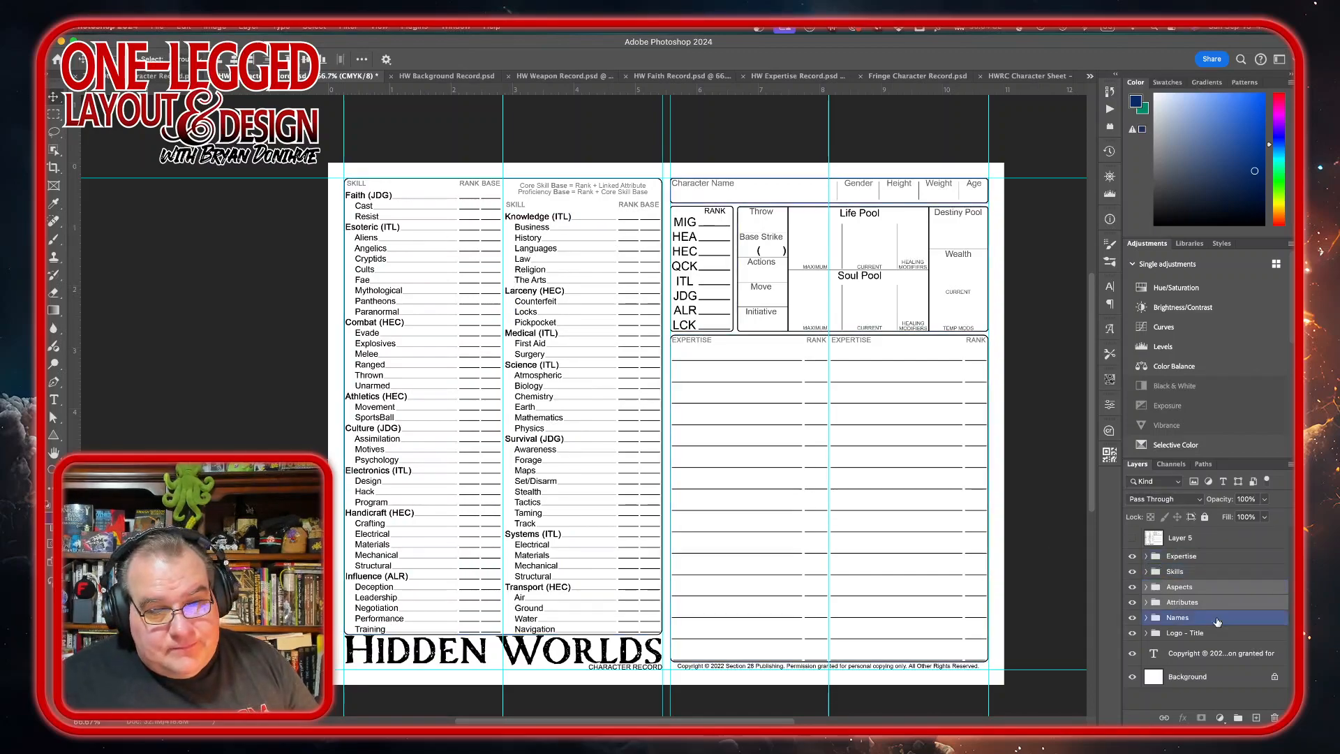
pyautogui.click(1218, 571)
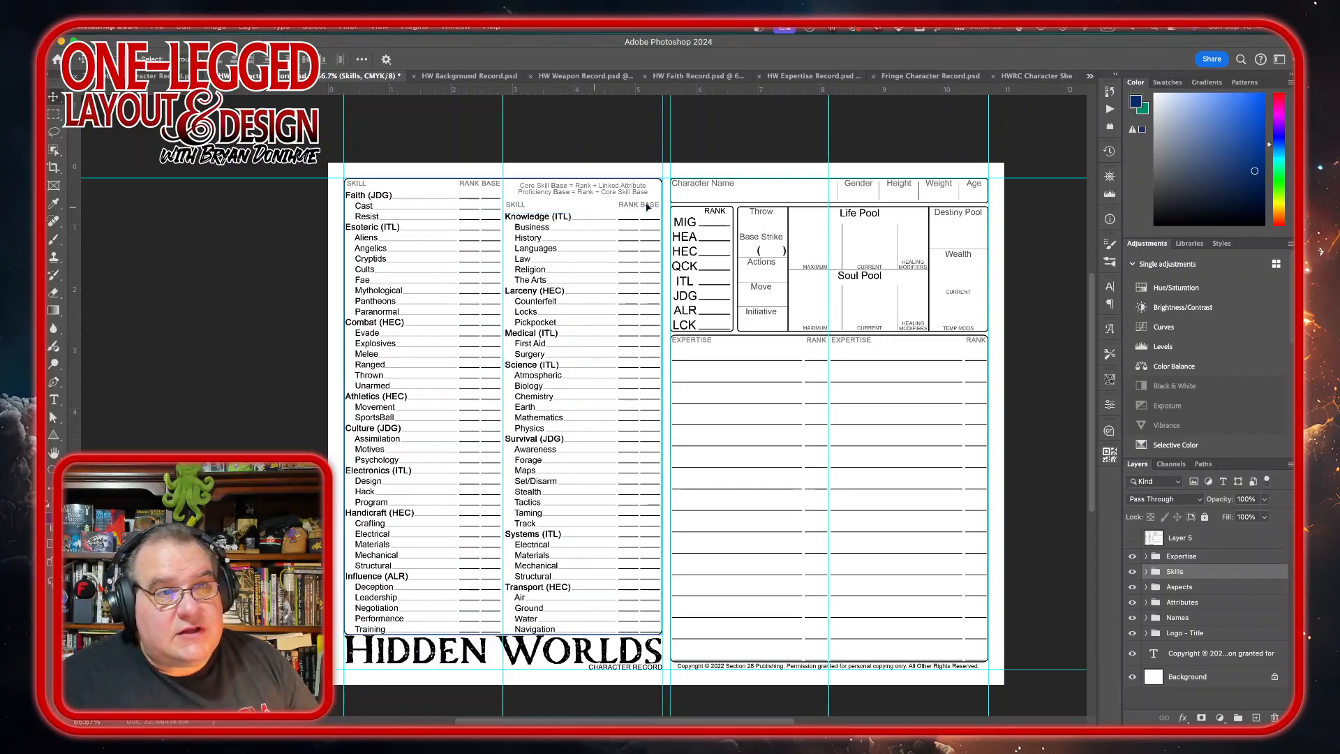
pyautogui.moveTo(599, 211); pyautogui.dragTo(447, 411)
# Place the Skills group just below the Attributes and Aspects blocks, flush with the page's left margin guide, and nudge it up slightly
pyautogui.scroll(-5, 683, 333)
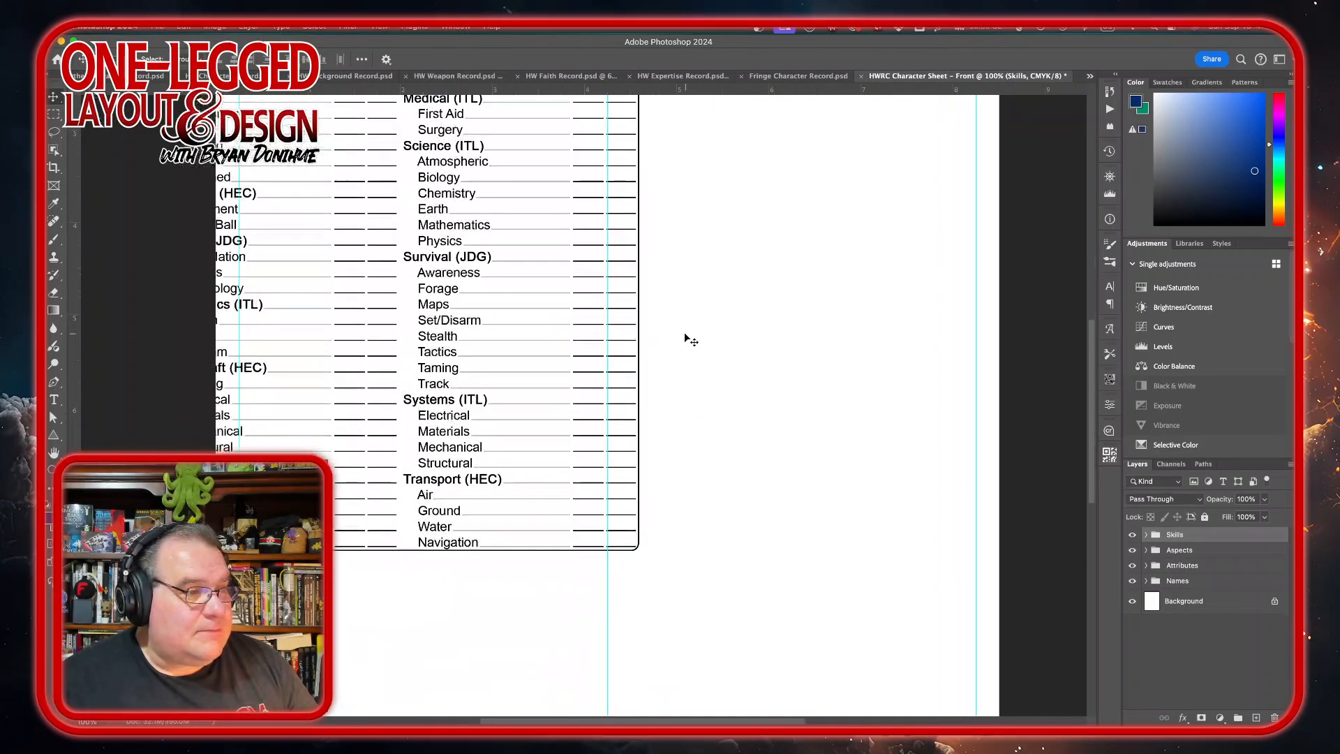
pyautogui.moveTo(528, 292); pyautogui.dragTo(603, 478)
pyautogui.scroll(3, 537, 408)
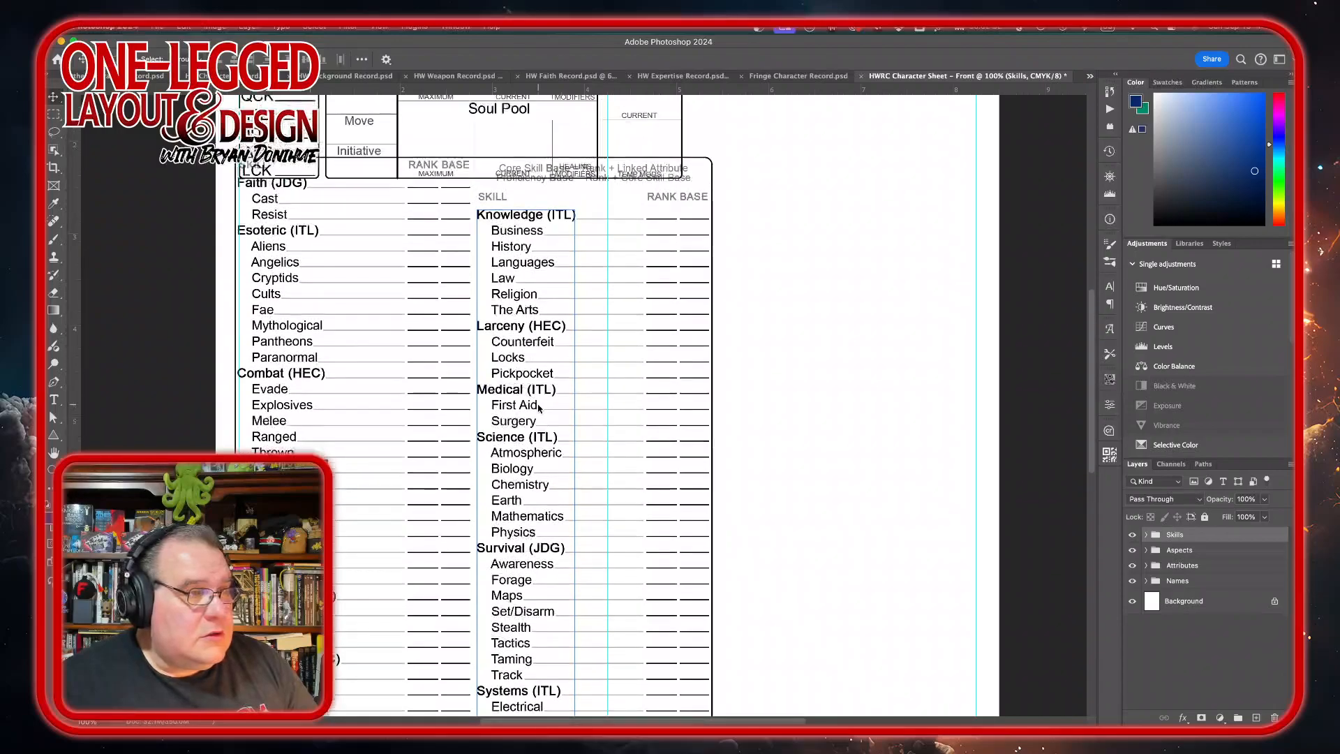
pyautogui.moveTo(606, 419)
pyautogui.mouseDown()
pyautogui.moveTo(608, 445)
pyautogui.moveTo(612, 425)
pyautogui.mouseUp()
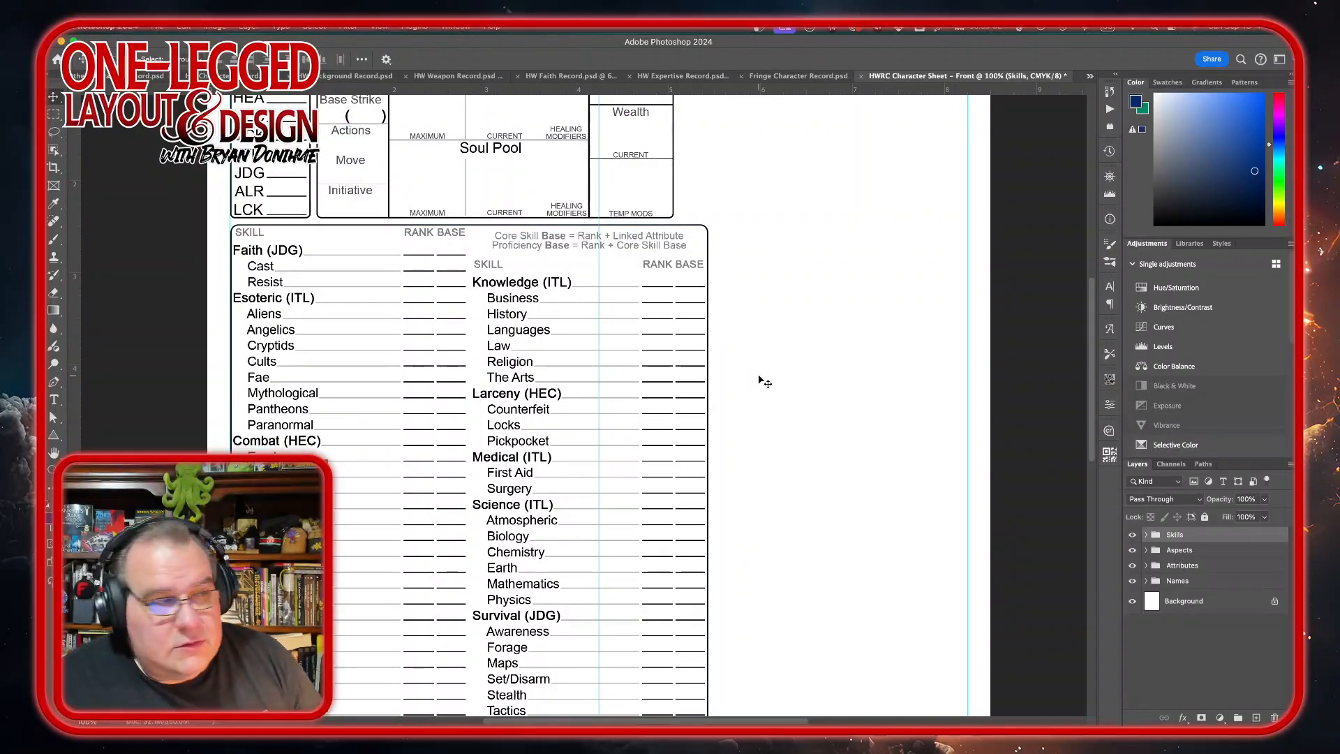
pyautogui.scroll(5, 751, 348)
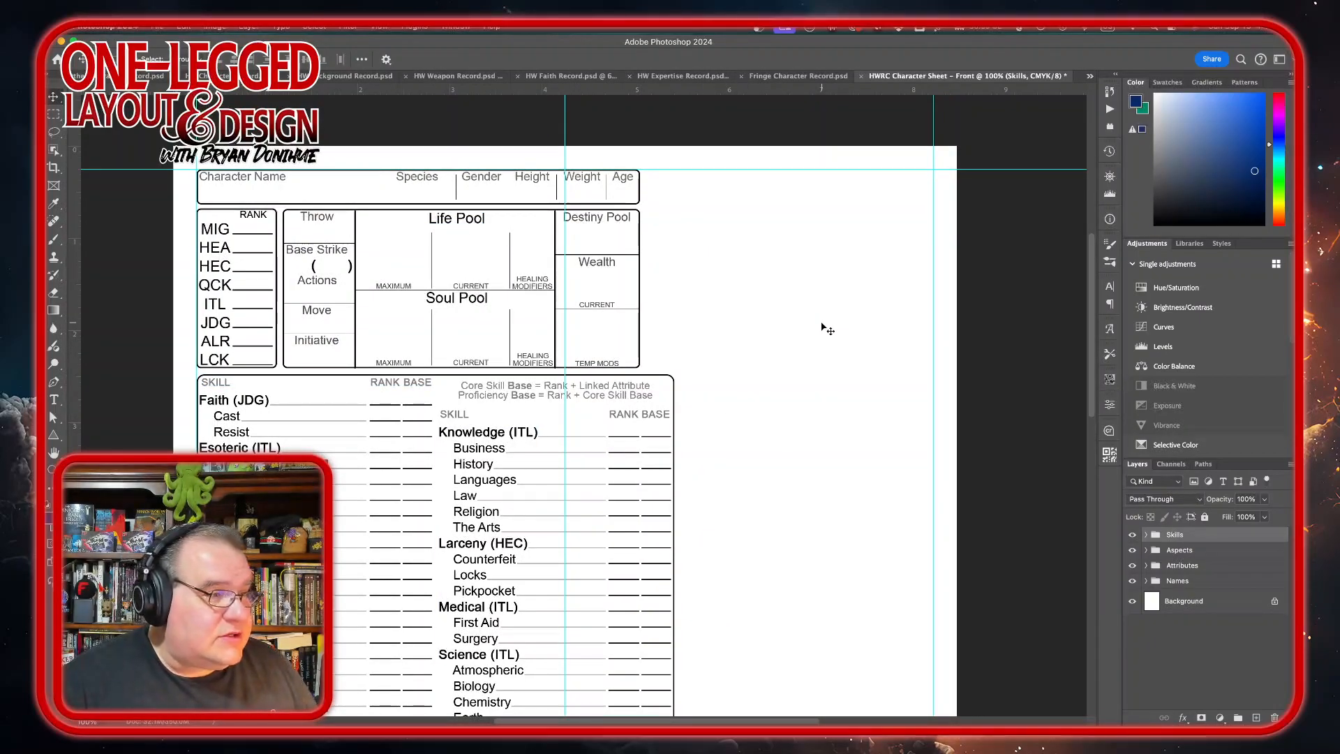
pyautogui.press('Up')
pyautogui.press('Up')
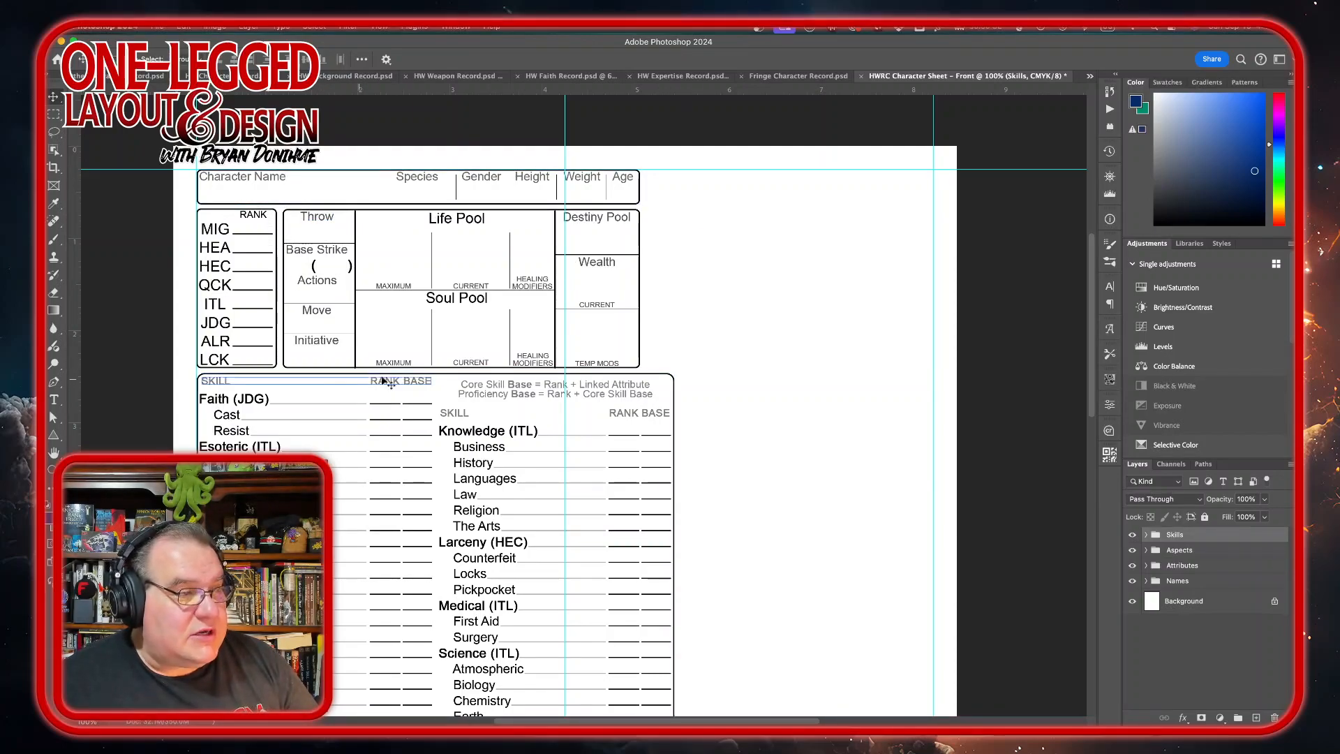
# Examine how the Skills group's width and height fit against the blocks above and the page's bottom margin
pyautogui.scroll(-4, 777, 275)
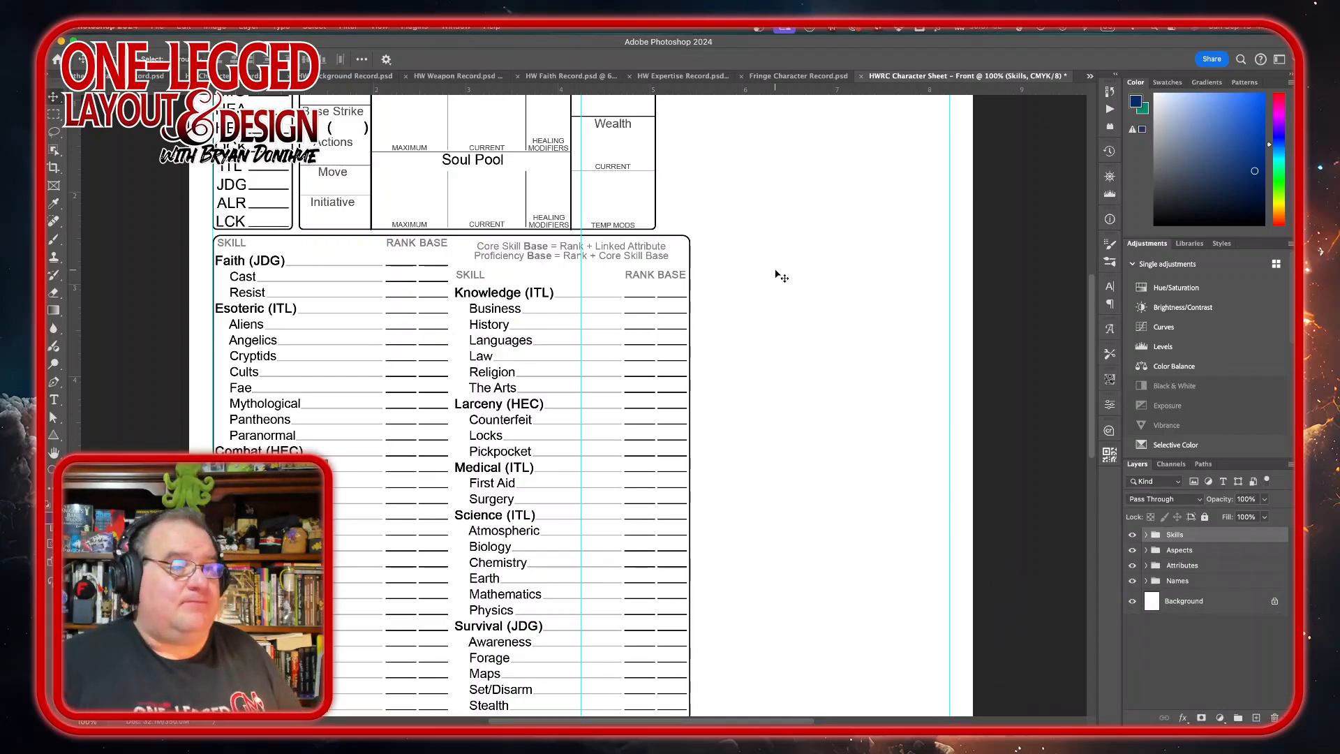
pyautogui.scroll(-10, 753, 347)
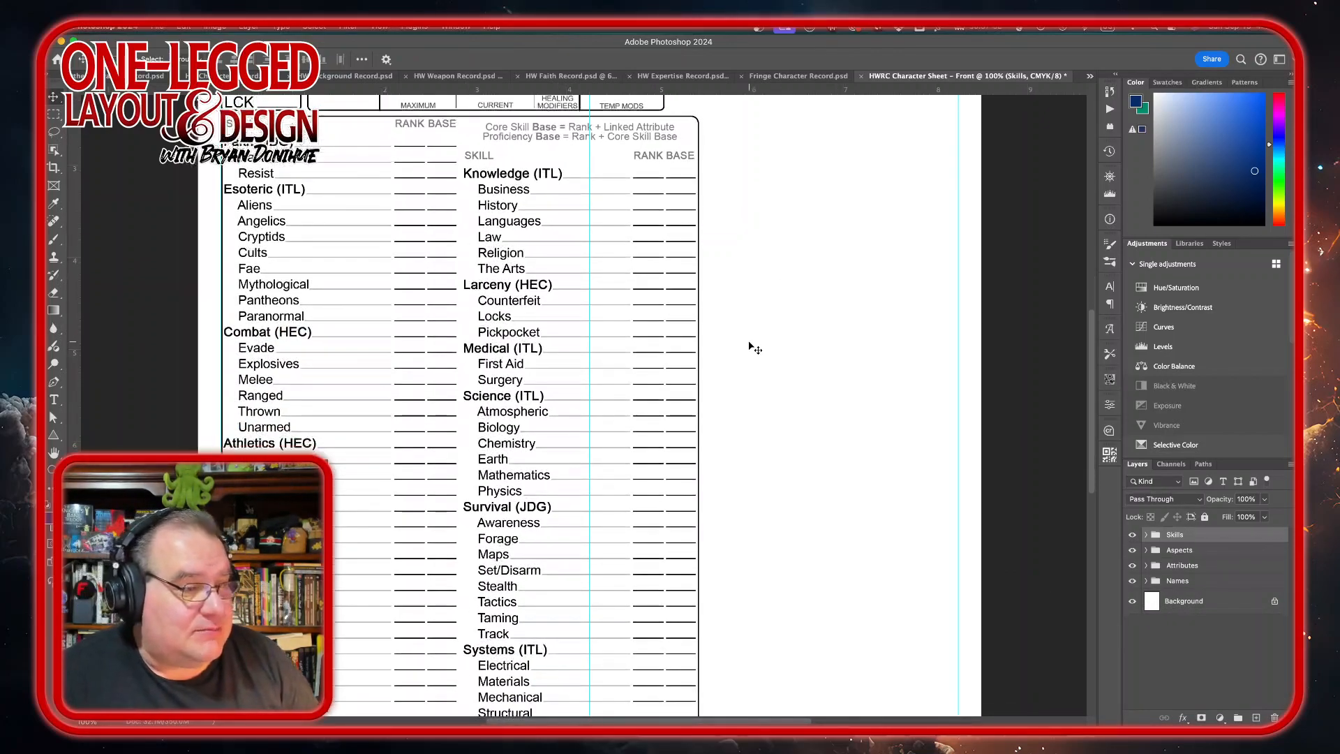
pyautogui.scroll(6, 754, 347)
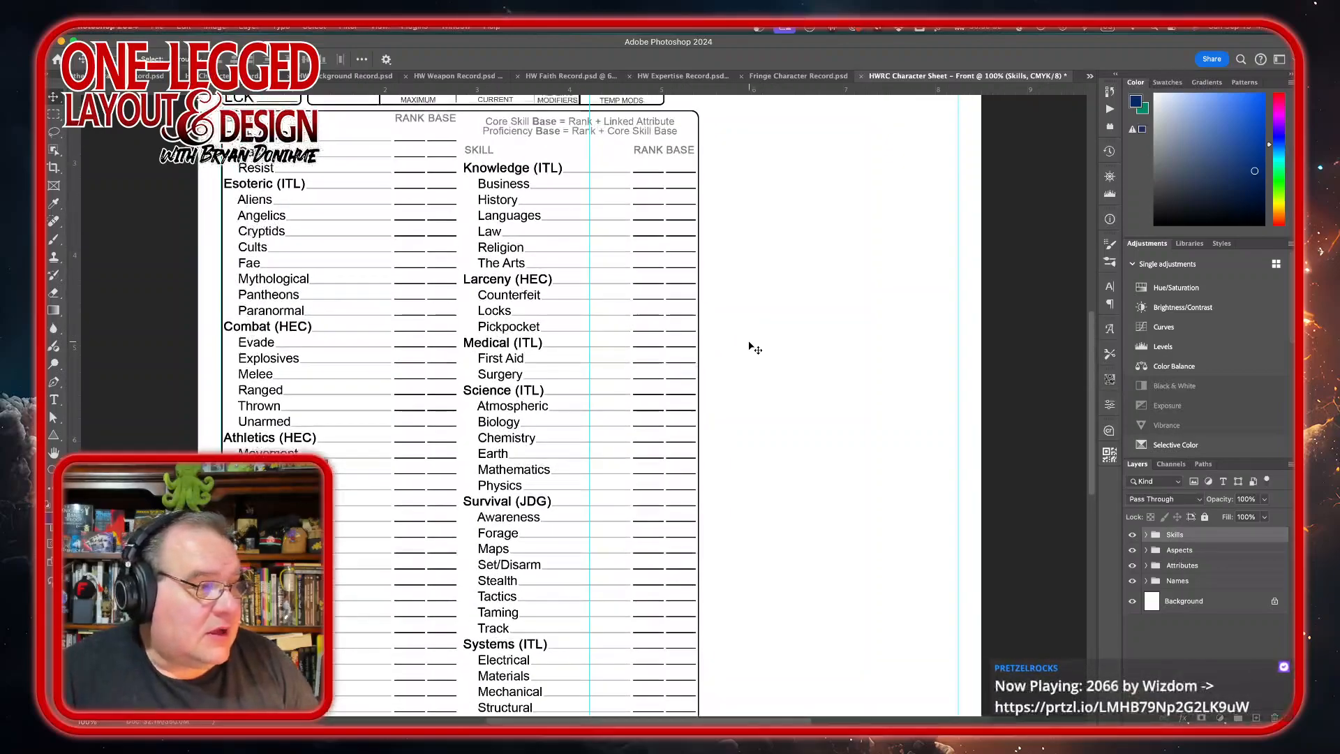
pyautogui.scroll(3, 754, 347)
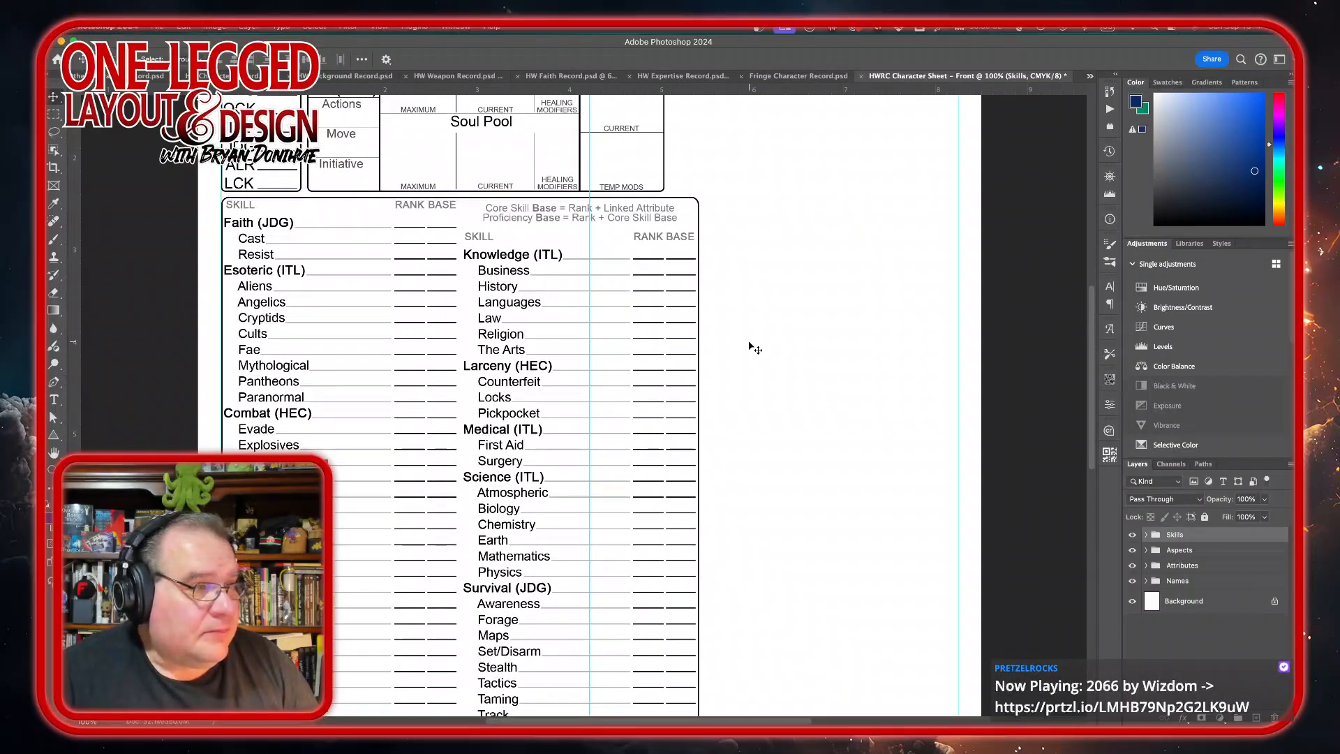
pyautogui.scroll(-3, 754, 347)
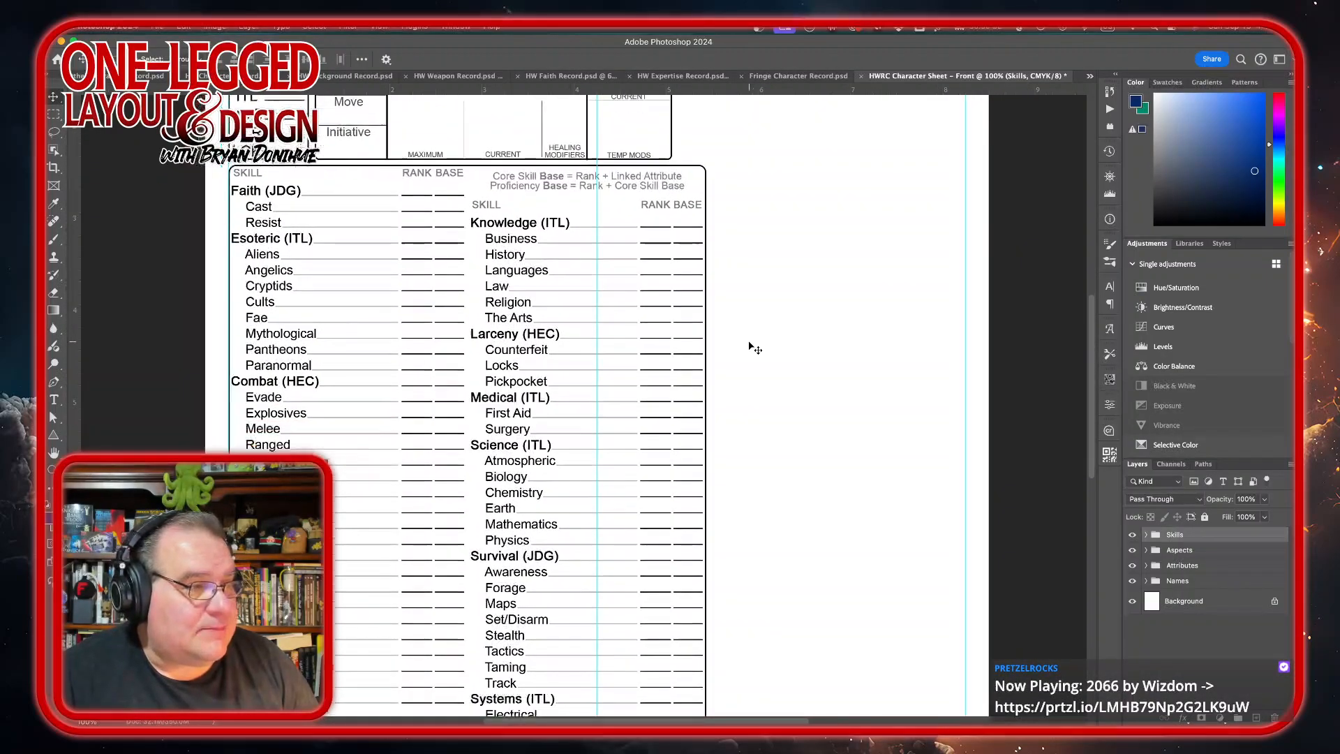
pyautogui.scroll(-3, 753, 347)
pyautogui.hscroll(1, 754, 347)
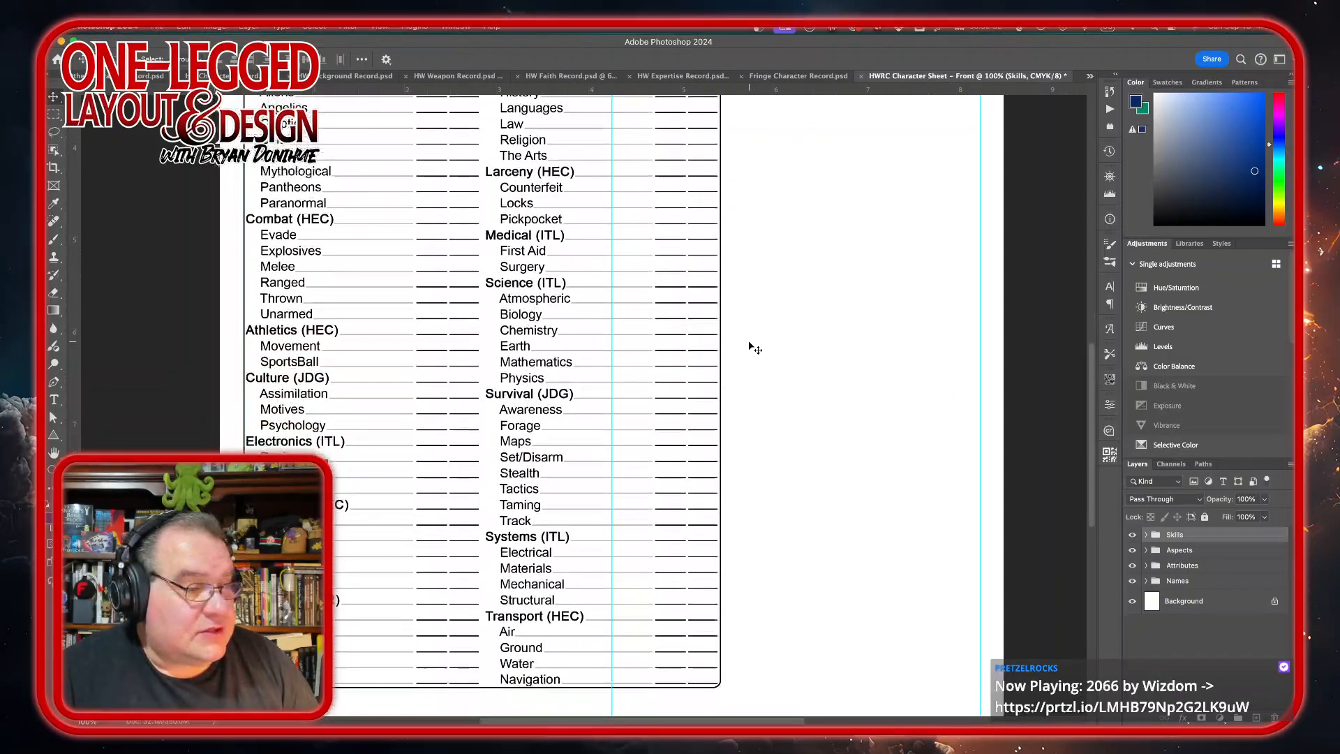
pyautogui.scroll(3, 754, 347)
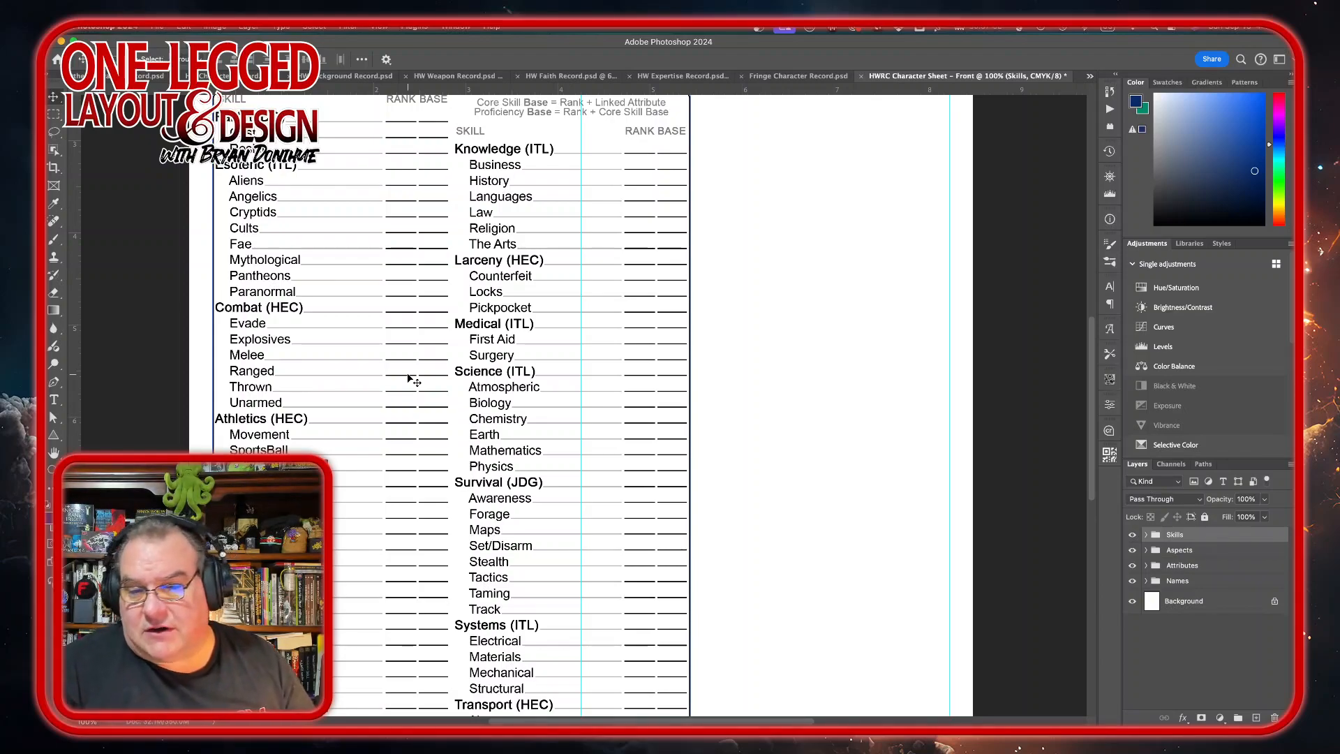
pyautogui.scroll(3, 411, 384)
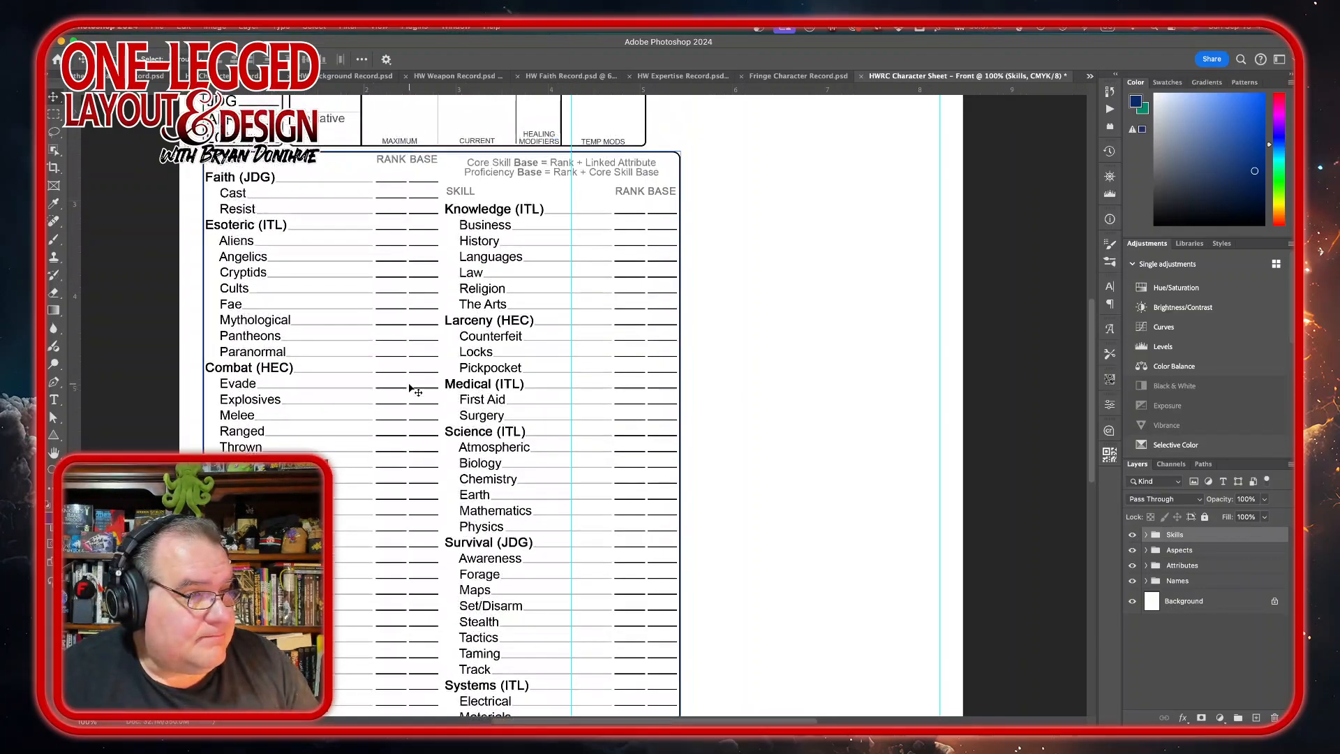
pyautogui.scroll(6, 412, 388)
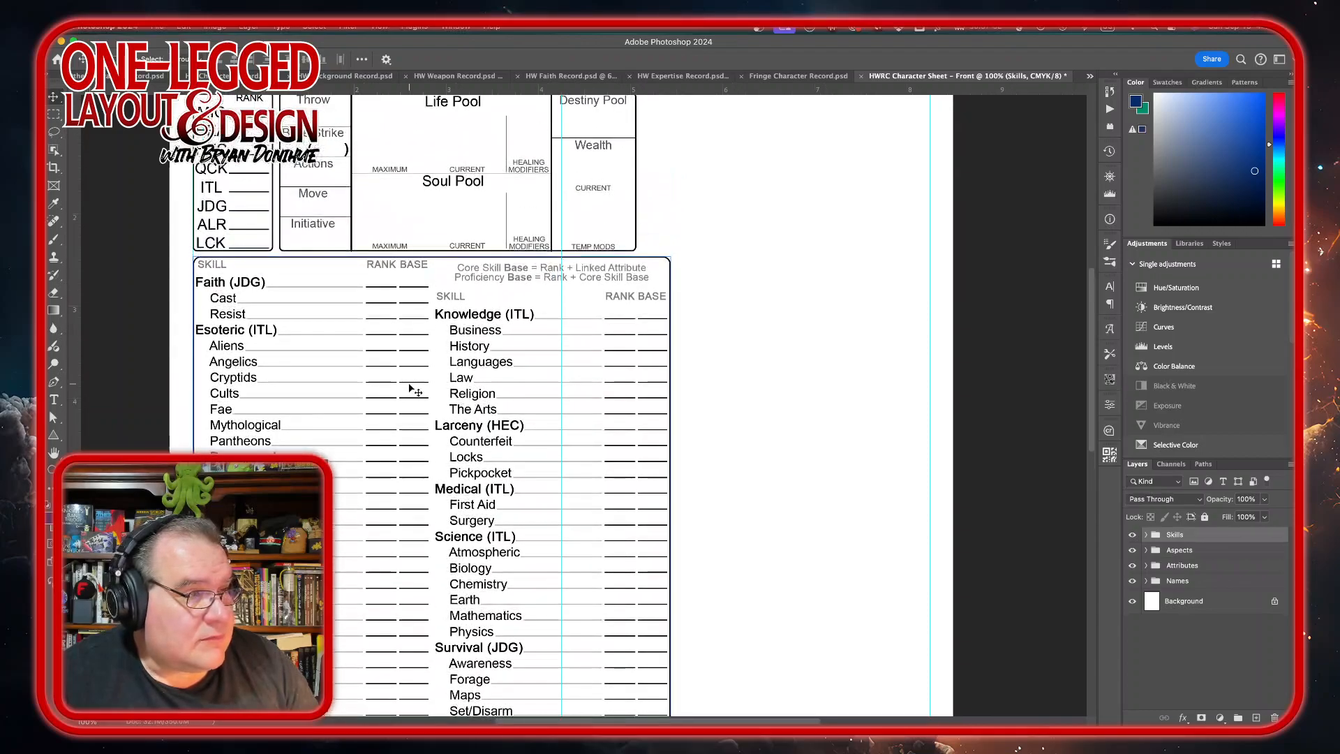
pyautogui.scroll(2, 412, 389)
pyautogui.scroll(-14, 411, 389)
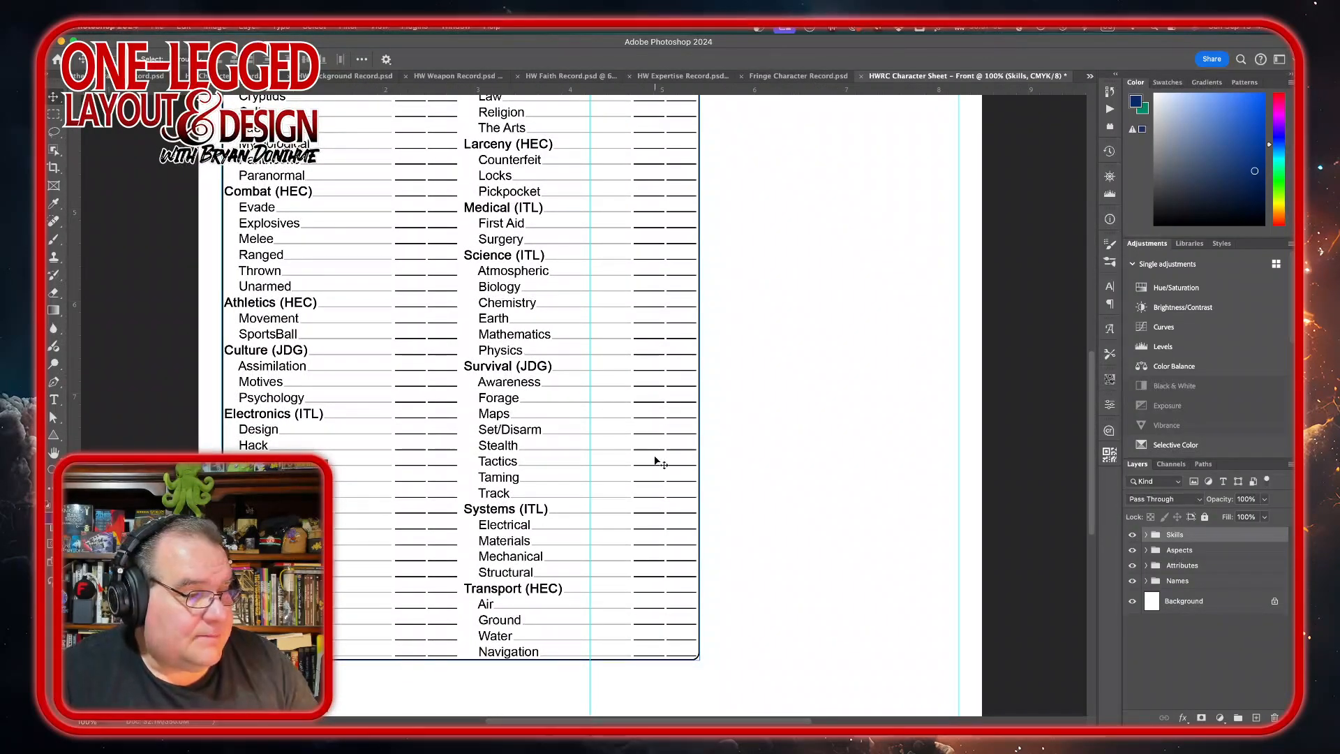
pyautogui.scroll(4, 744, 502)
pyautogui.scroll(3, 744, 502)
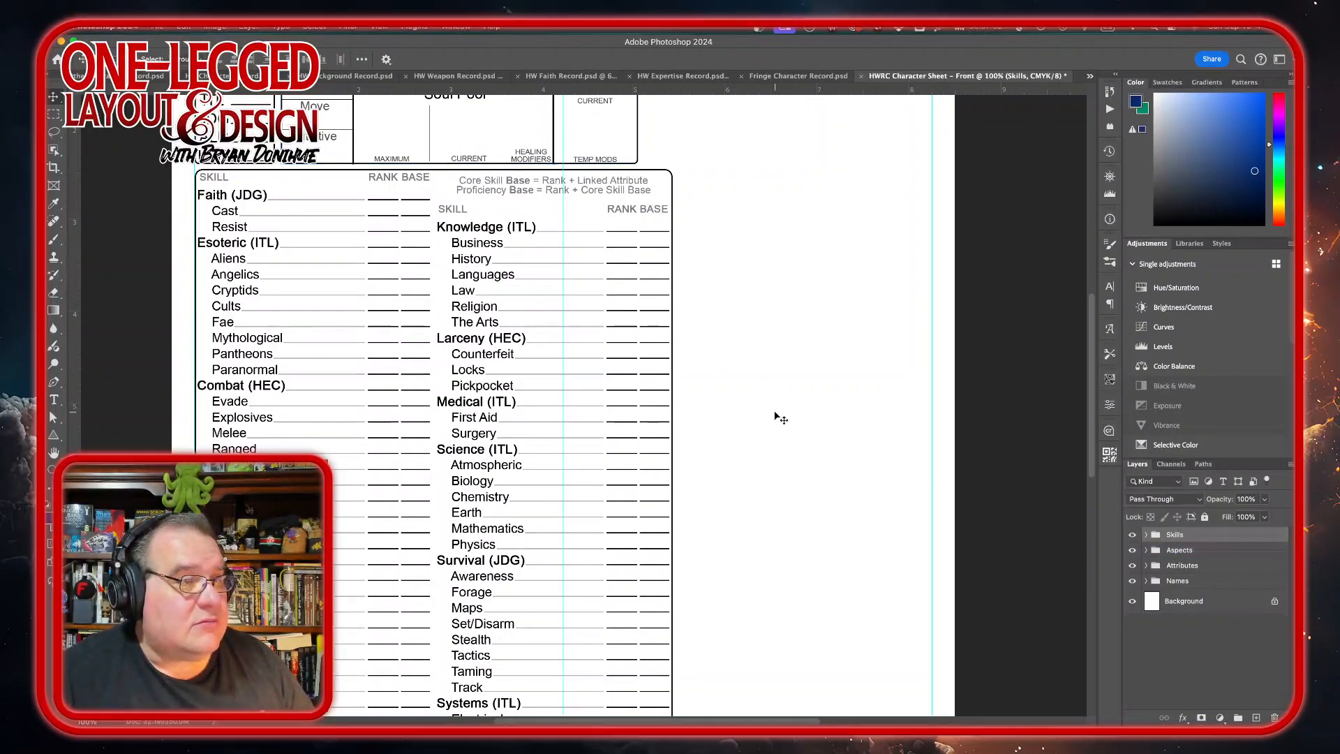
pyautogui.scroll(-8, 780, 417)
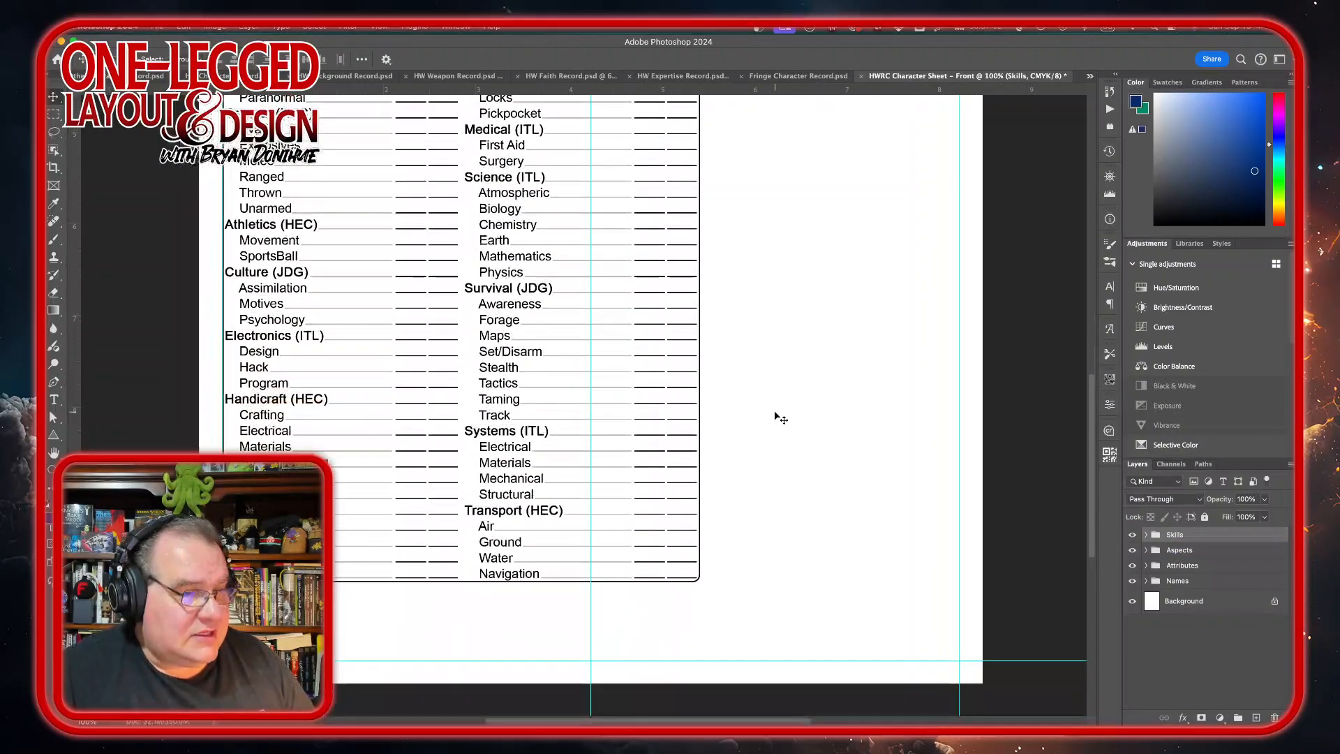
# Scale the Skills group proportionally to 93% from its upper-left corner, matching the width of the Names and Aspects blocks above
pyautogui.hotkey('ctrl', 't')
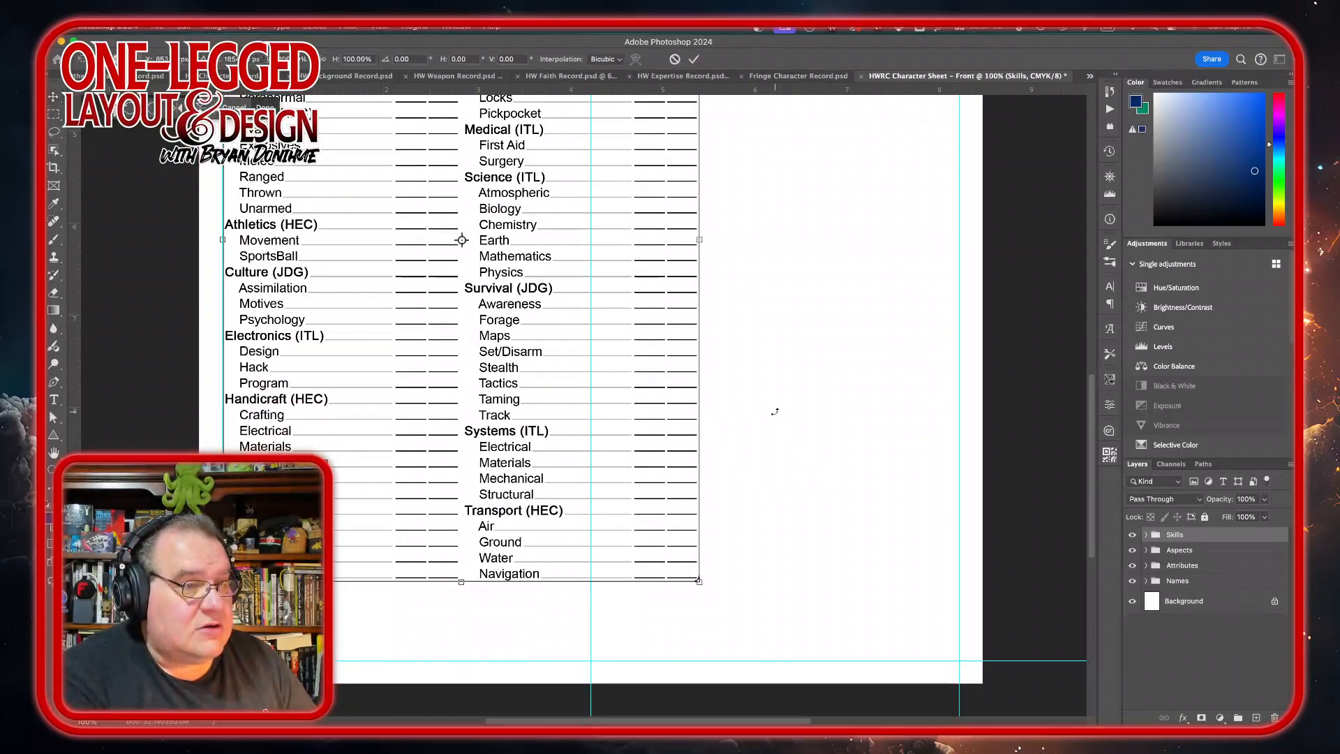
pyautogui.scroll(7, 733, 353)
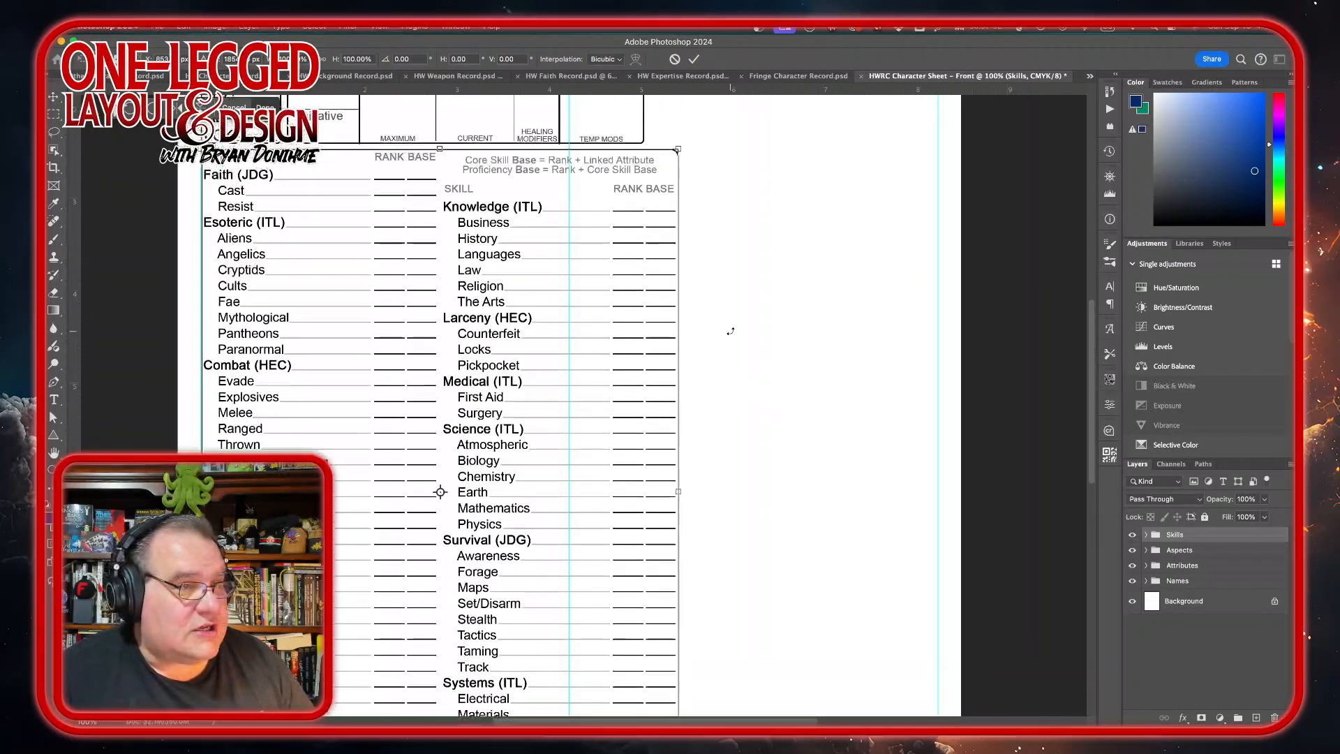
pyautogui.hotkey('ctrl', '-')
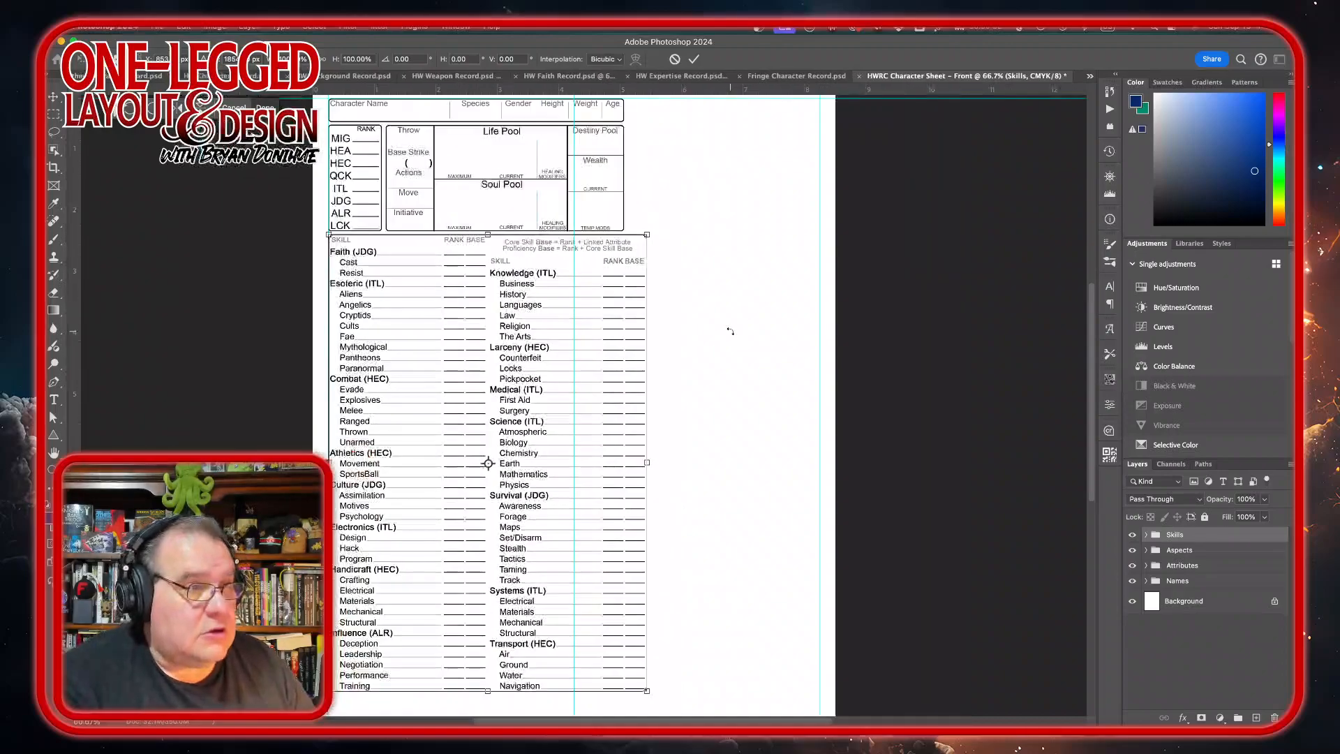
pyautogui.scroll(-2, 730, 331)
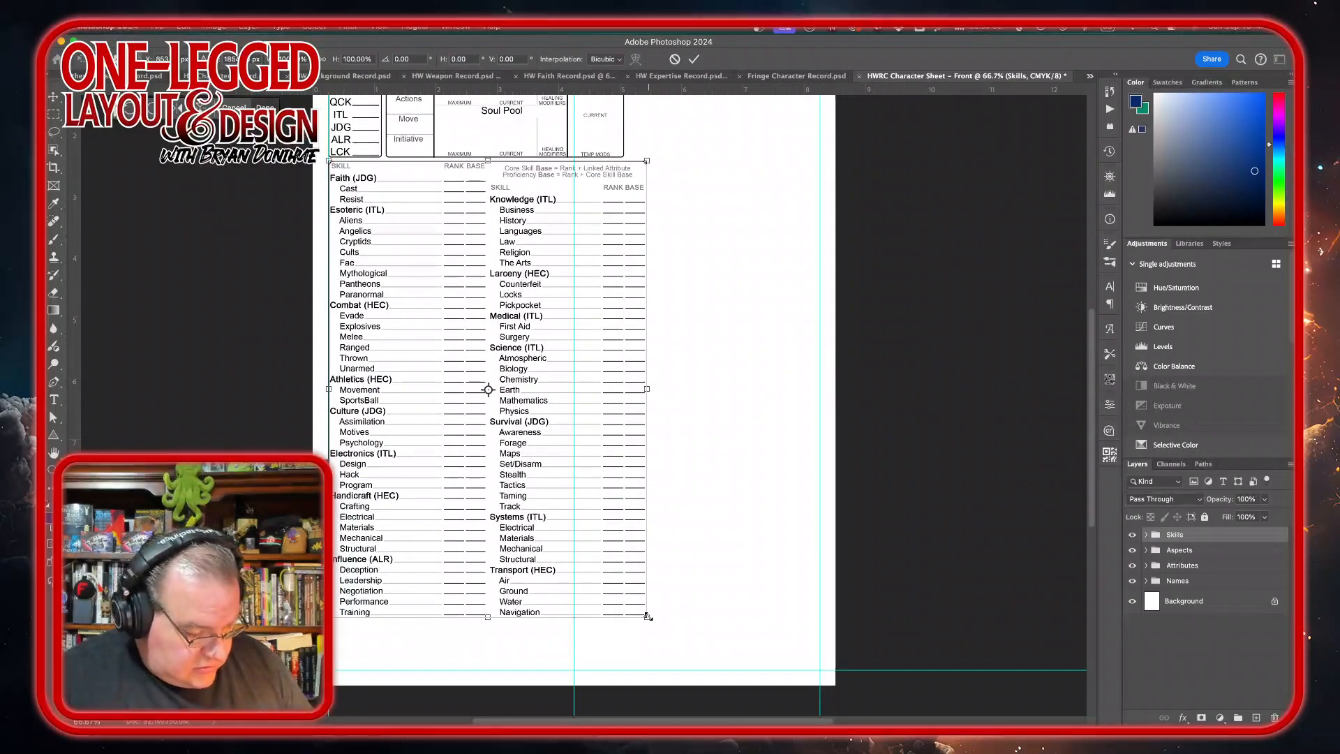
pyautogui.moveTo(647, 617); pyautogui.dragTo(625, 587)
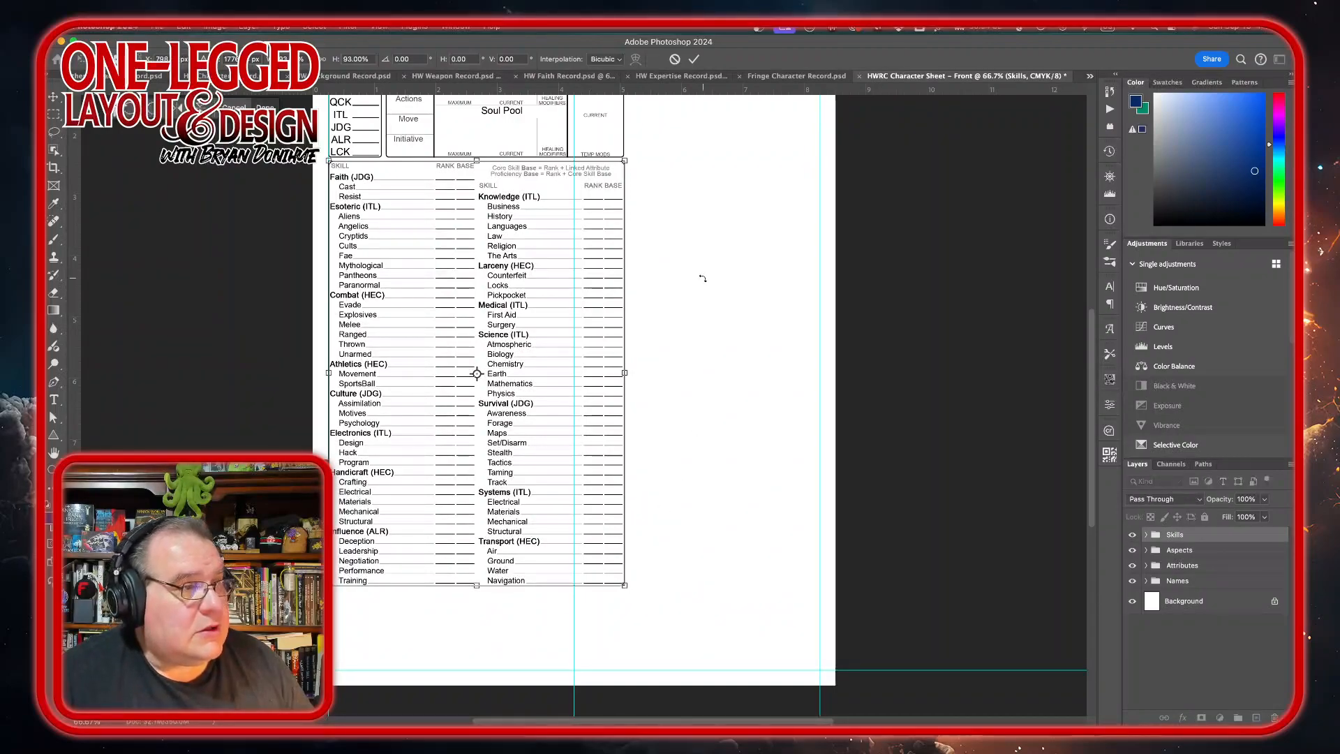
# Apply the 93% scaling to the Skills group and check the sheet layout
pyautogui.click(694, 58)
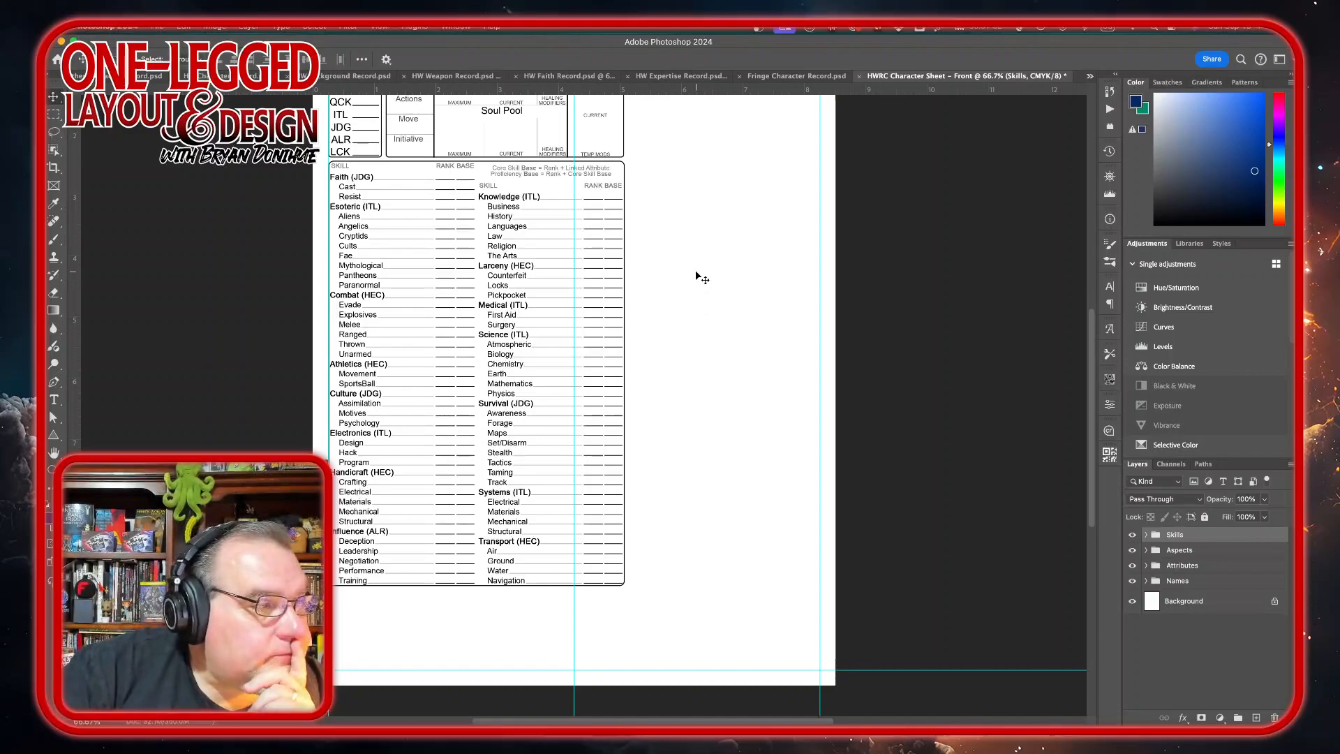
pyautogui.scroll(5, 698, 276)
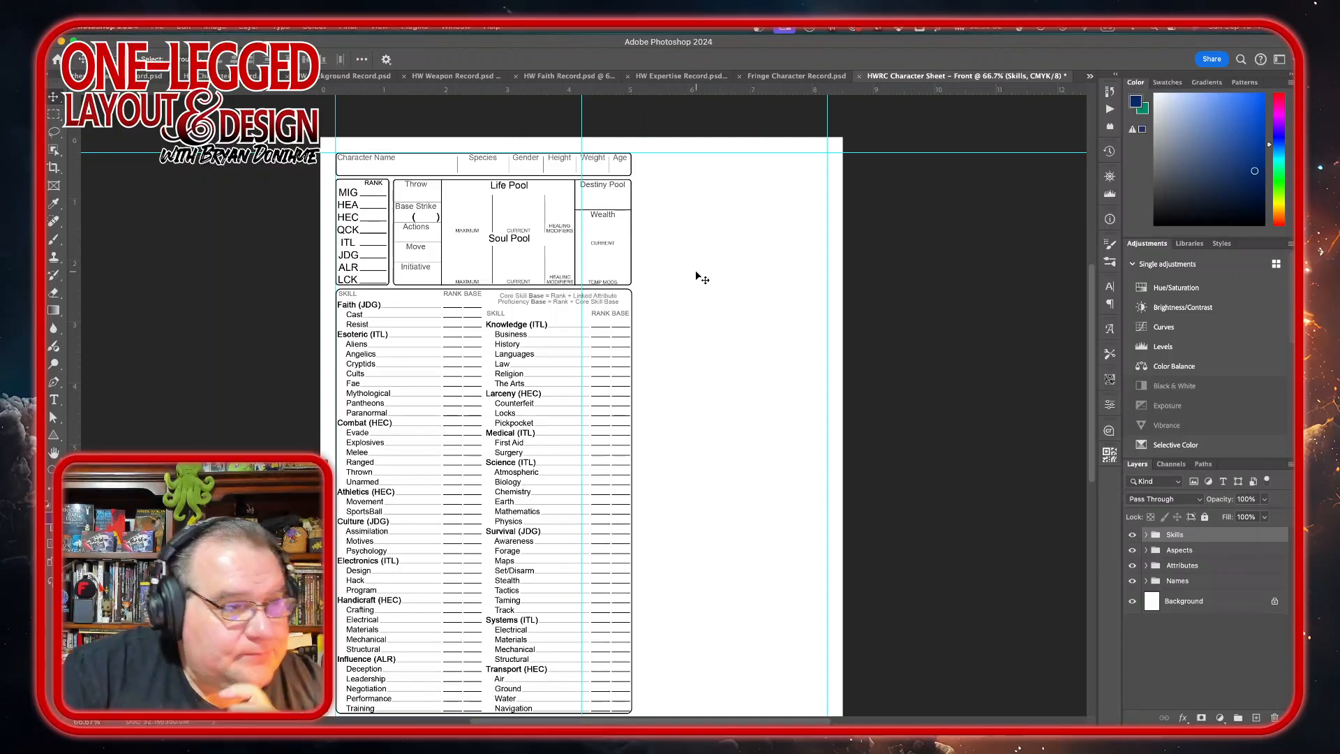
pyautogui.scroll(-3, 701, 278)
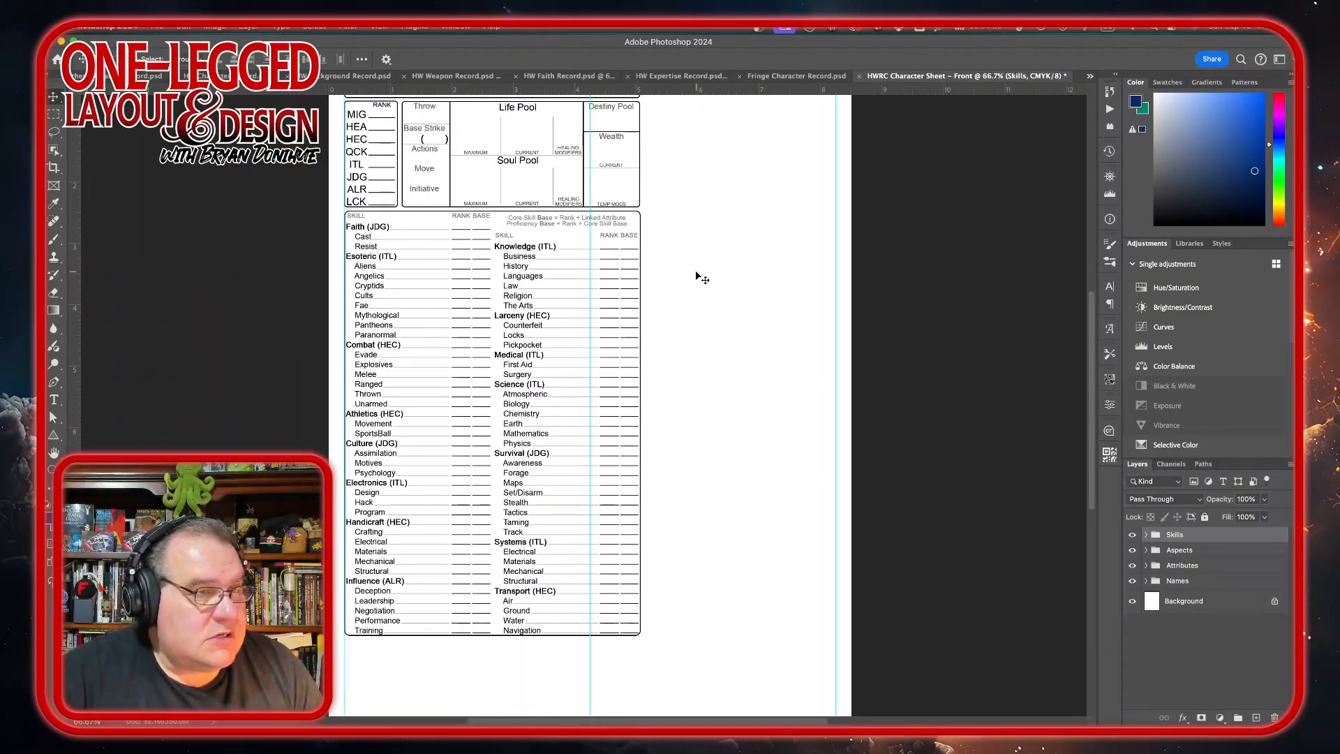
pyautogui.scroll(-2, 702, 277)
pyautogui.hscroll(2, 701, 278)
pyautogui.scroll(4, 701, 278)
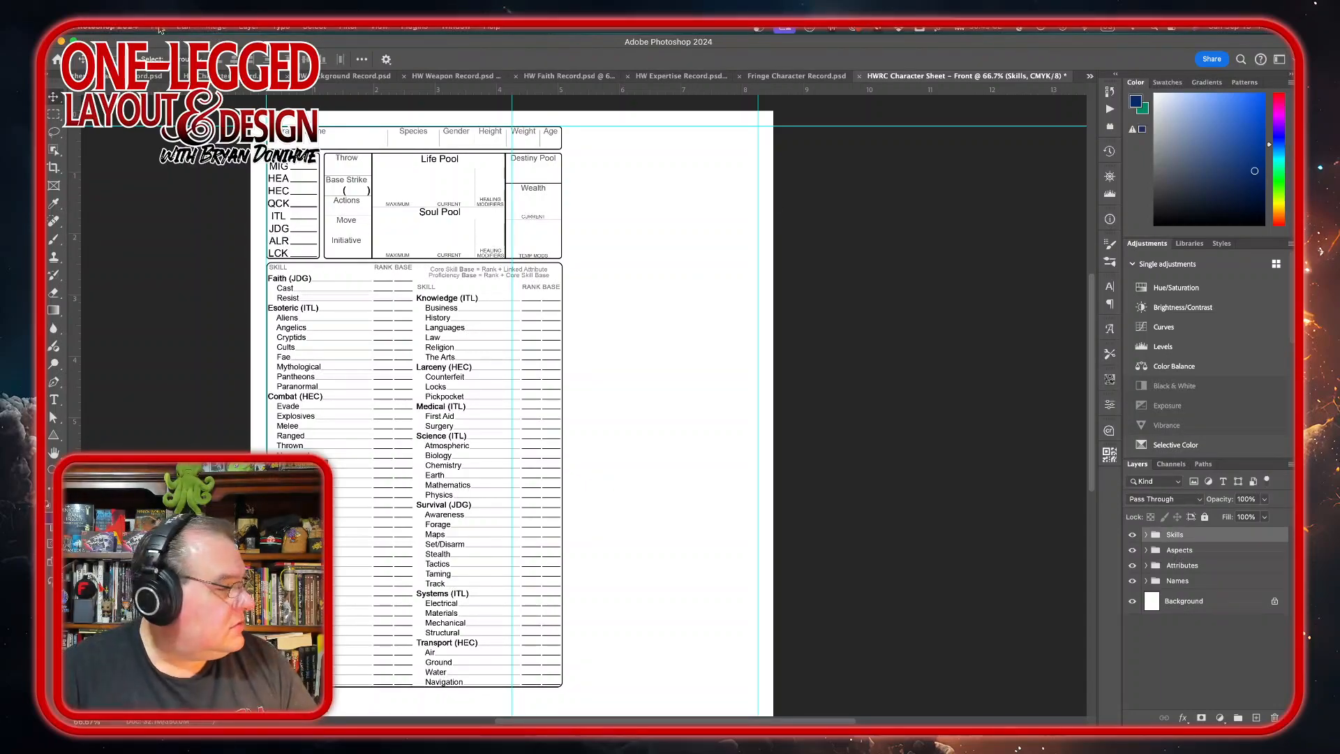
# Print one black-and-white US Letter copy of the character sheet at 100% scale on the Brother MFC-9340CDW
pyautogui.click(160, 27)
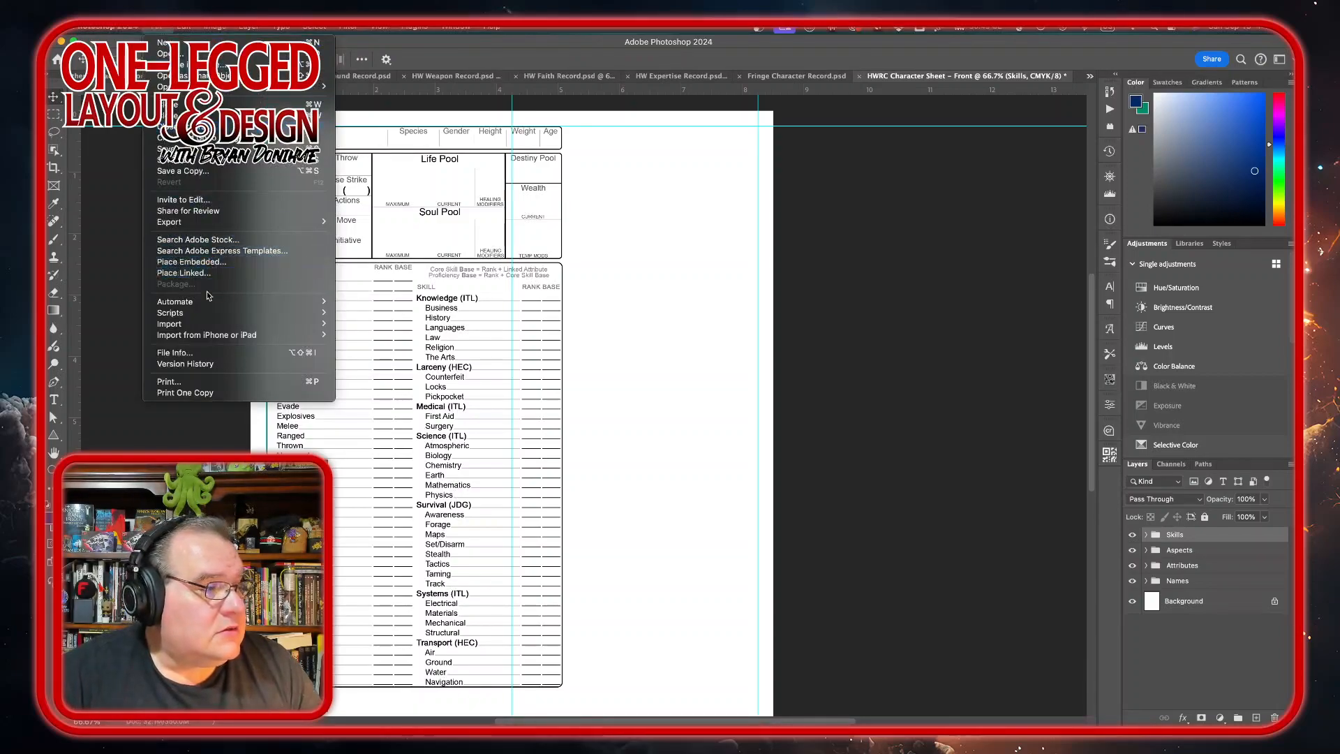
pyautogui.click(168, 381)
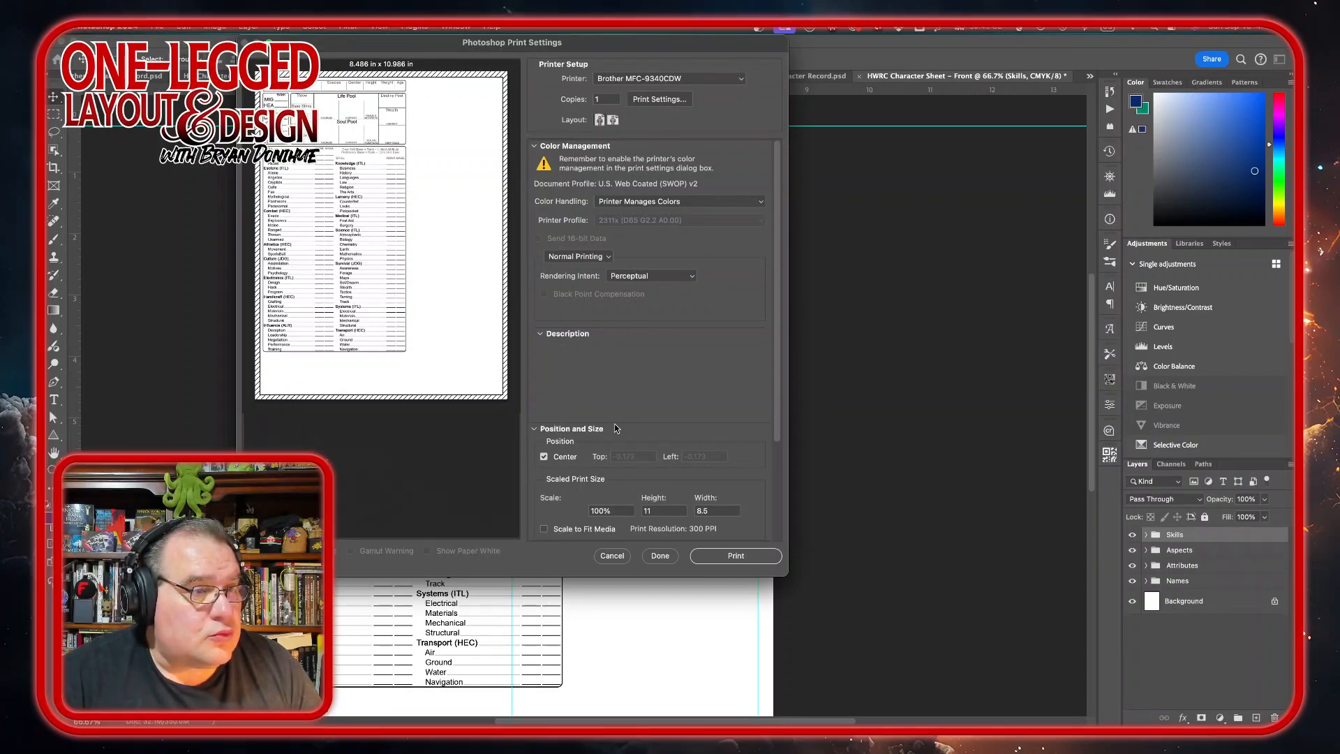
pyautogui.scroll(-5, 719, 371)
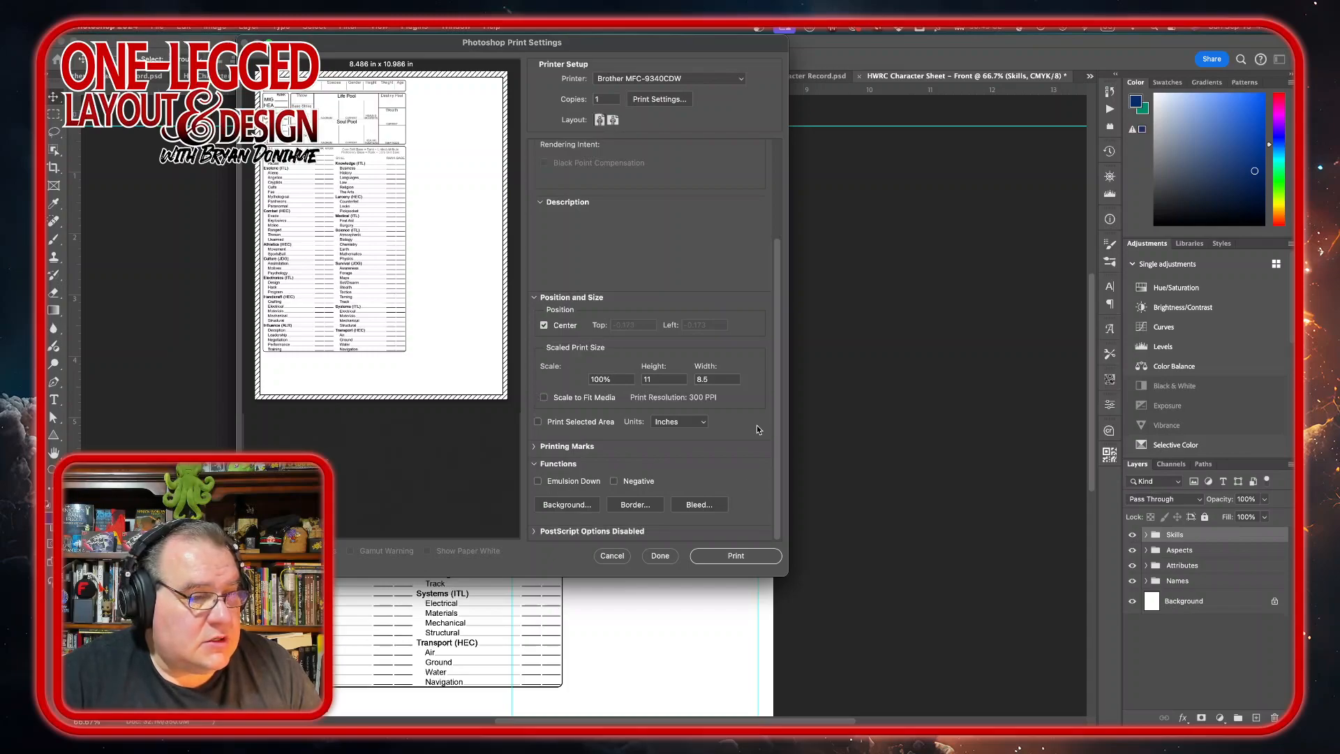
pyautogui.click(738, 557)
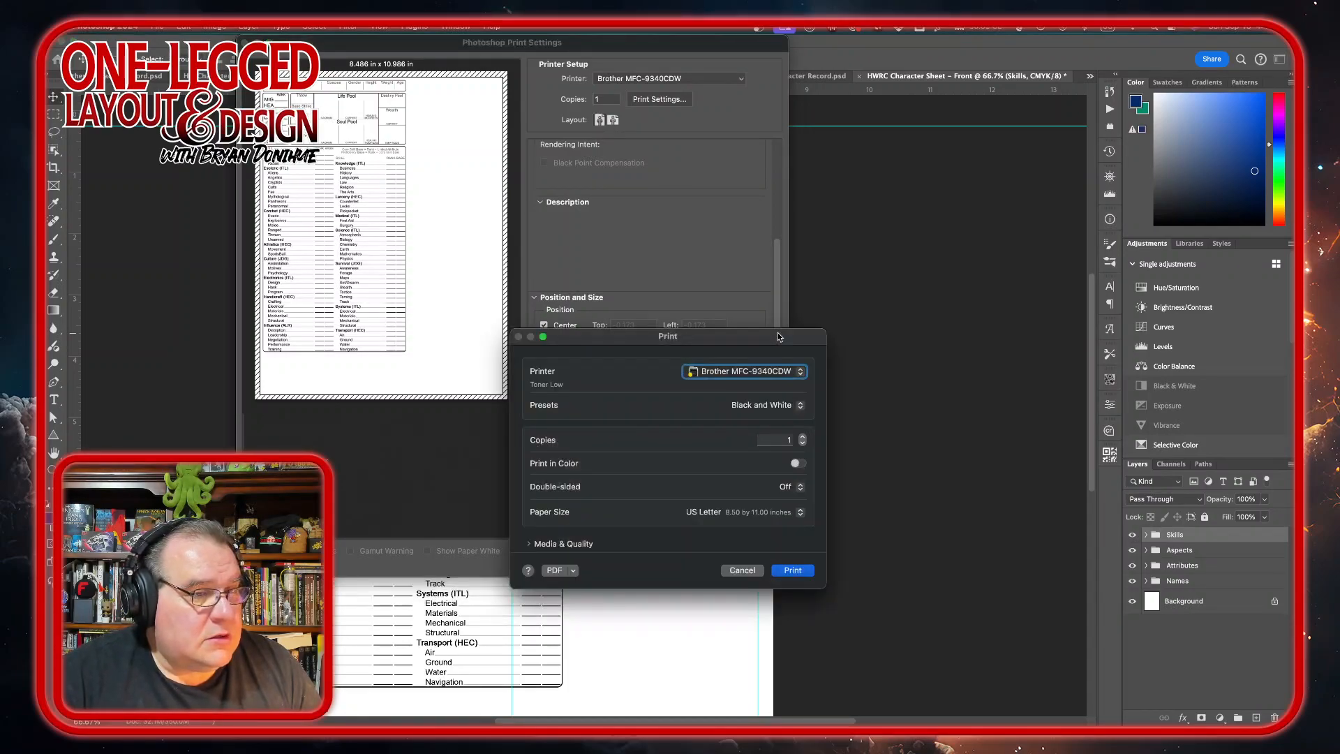
pyautogui.click(799, 574)
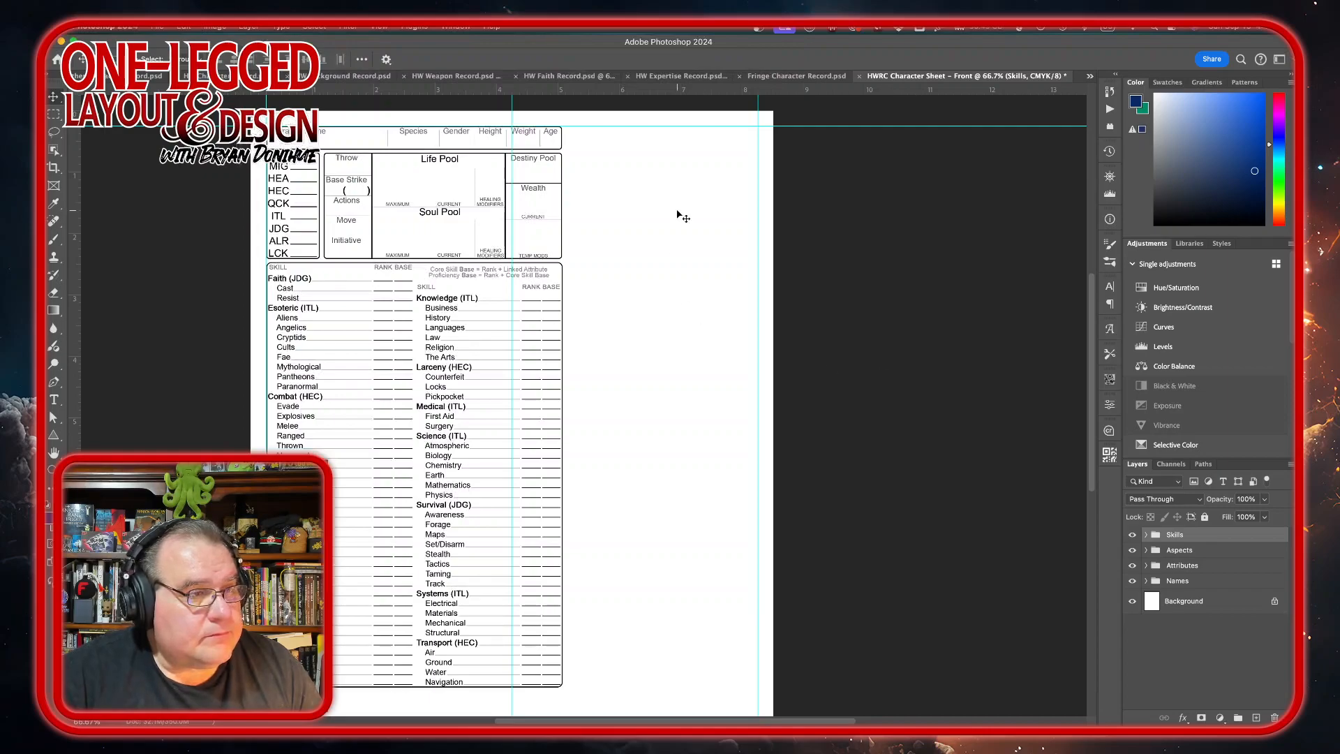
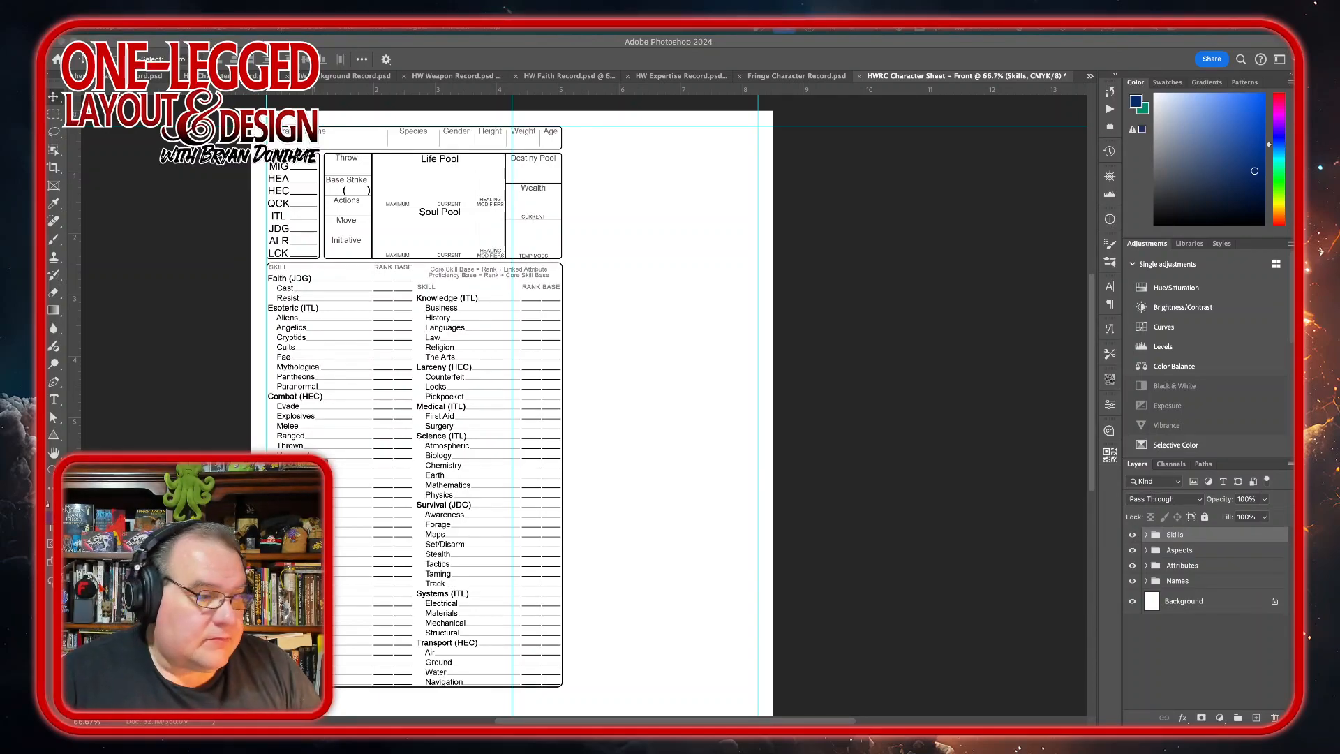
# Scale the Skills group down proportionally from its upper-left corner until its right edge meets the middle vertical guide
pyautogui.scroll(-5, 632, 421)
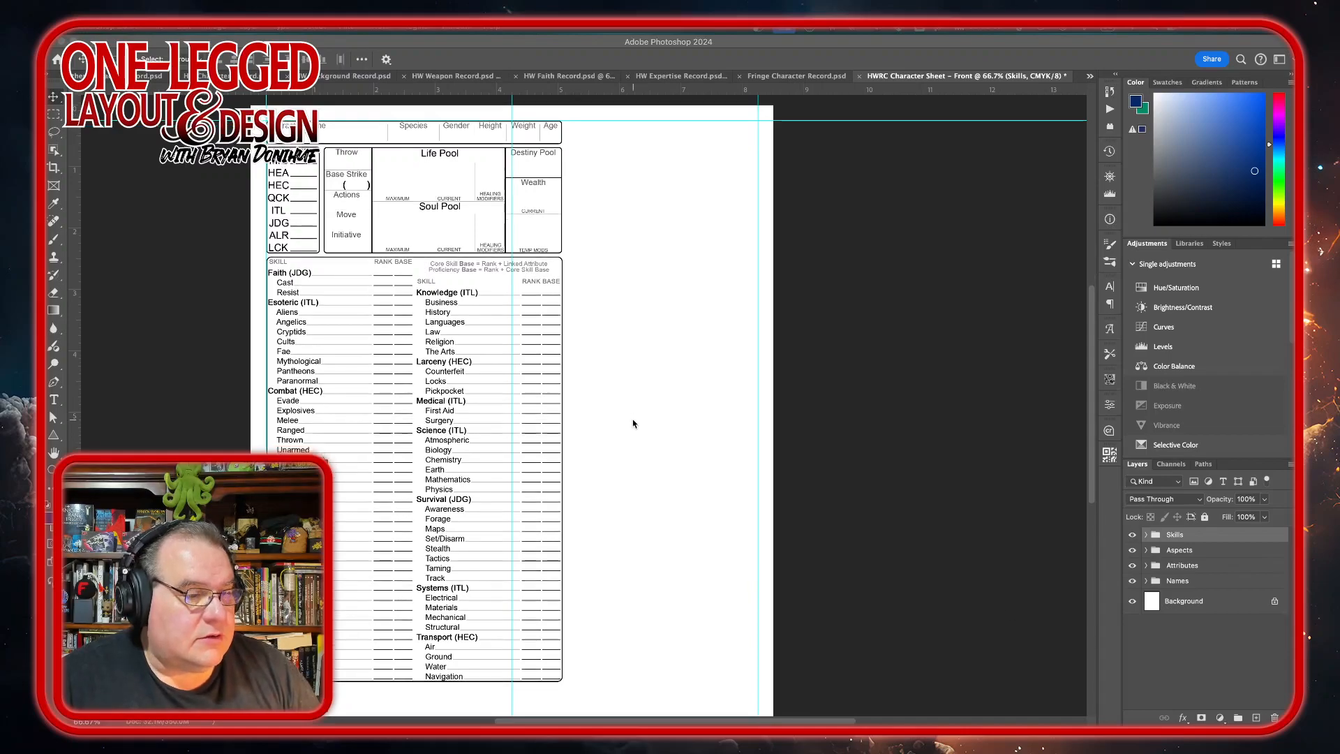
pyautogui.scroll(-1, 633, 424)
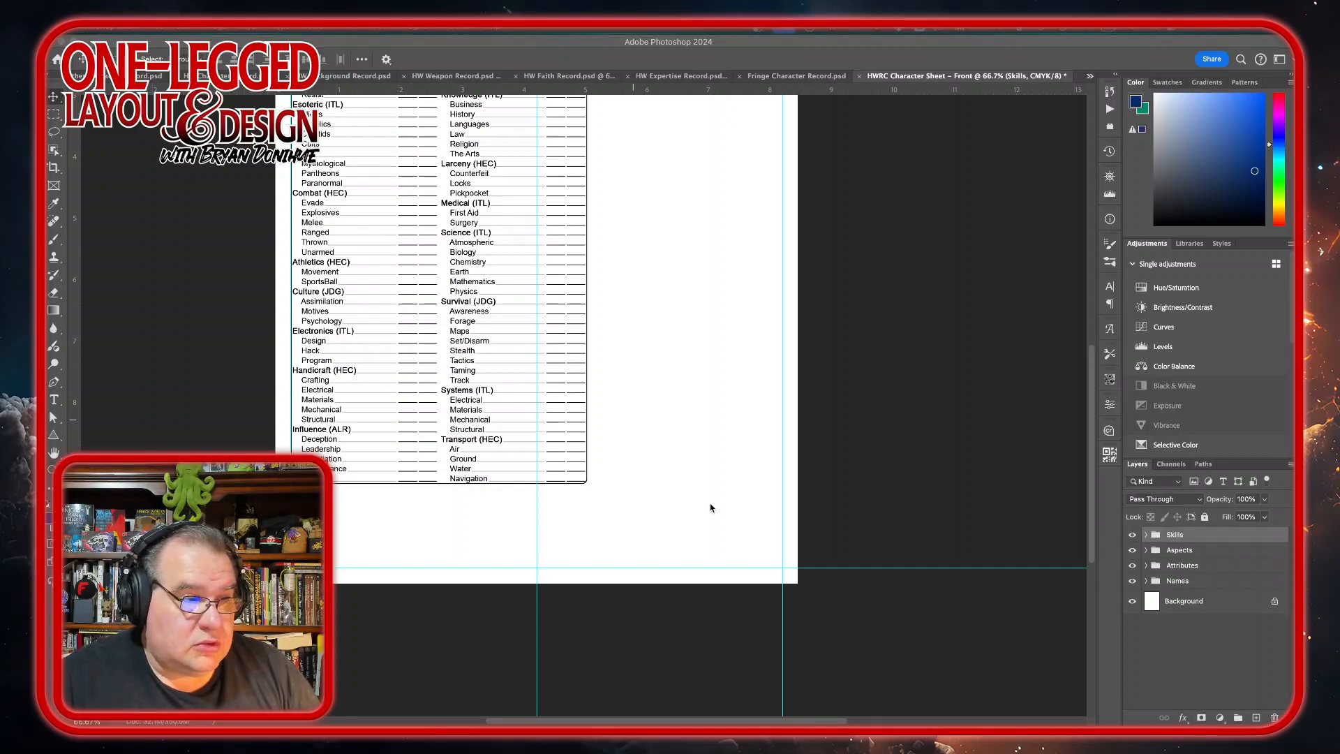
pyautogui.scroll(8, 709, 505)
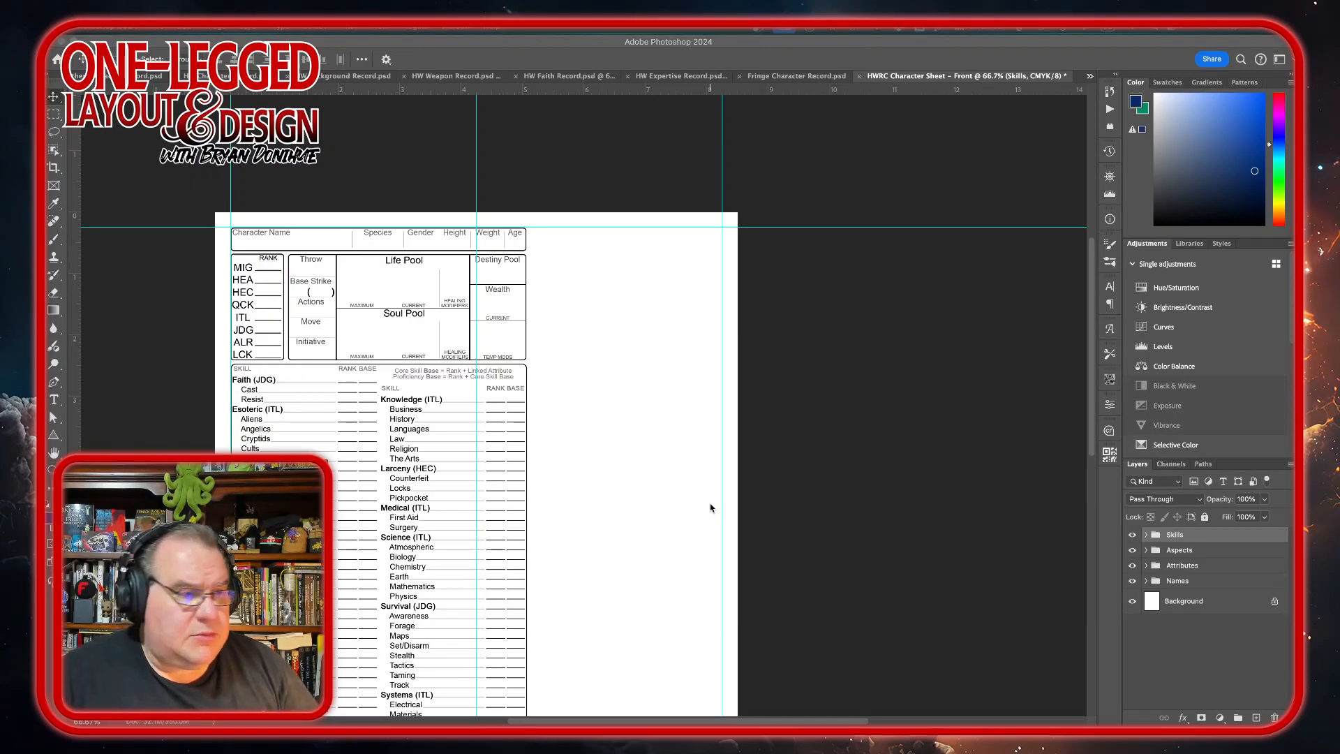
pyautogui.scroll(-5, 592, 425)
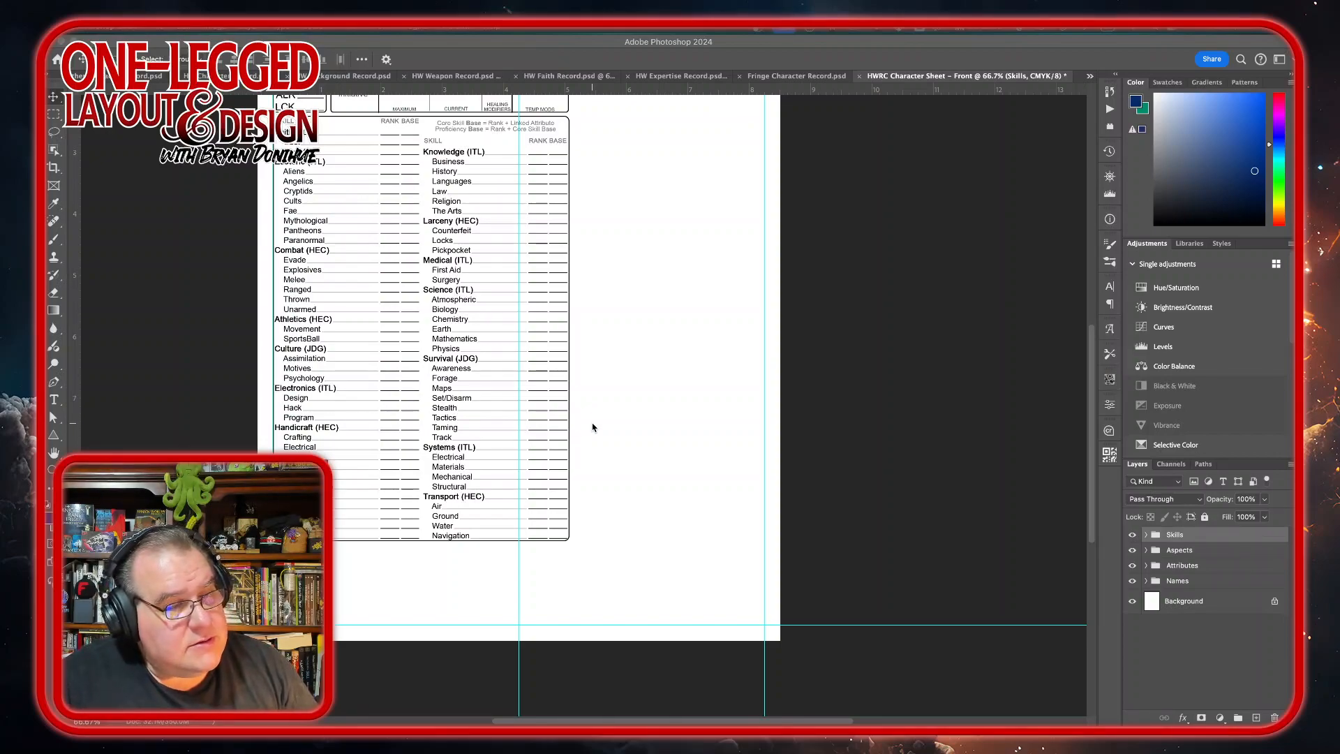
pyautogui.scroll(4, 593, 427)
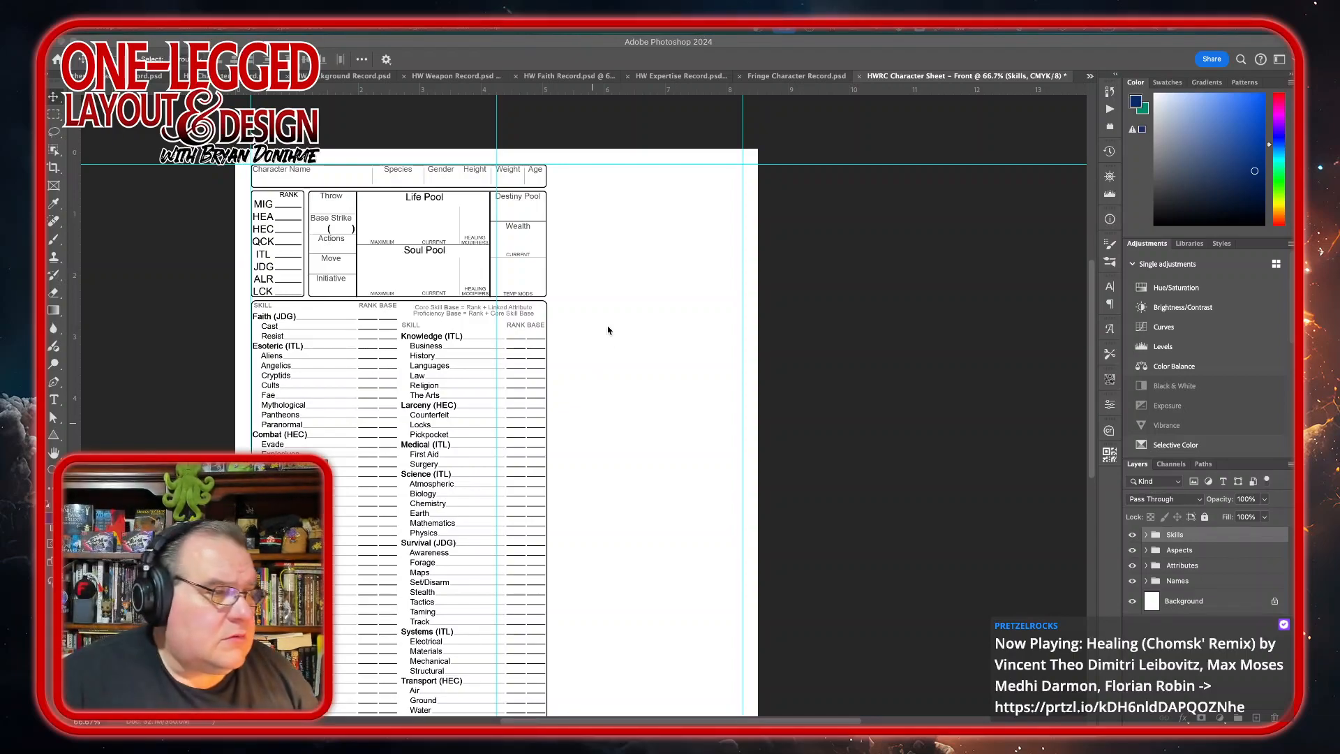
pyautogui.scroll(-4, 607, 329)
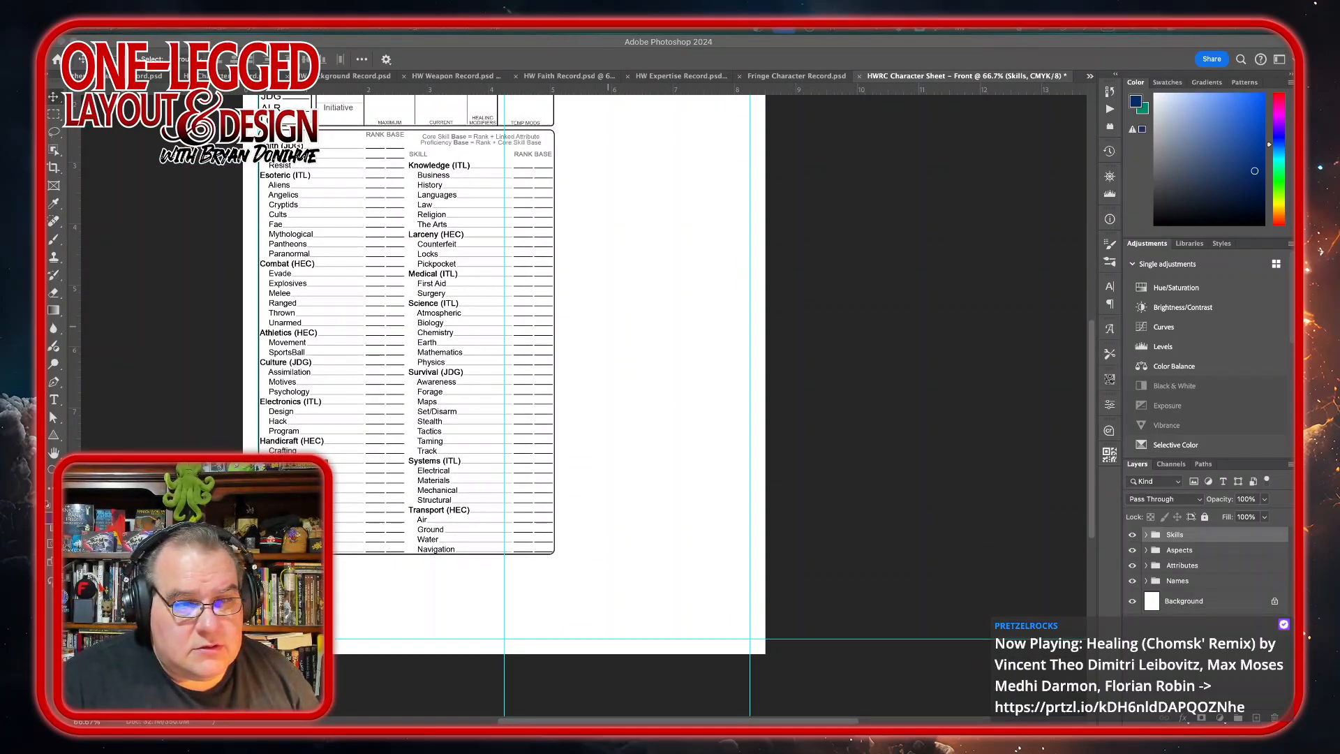
pyautogui.hotkey('ctrl', 't')
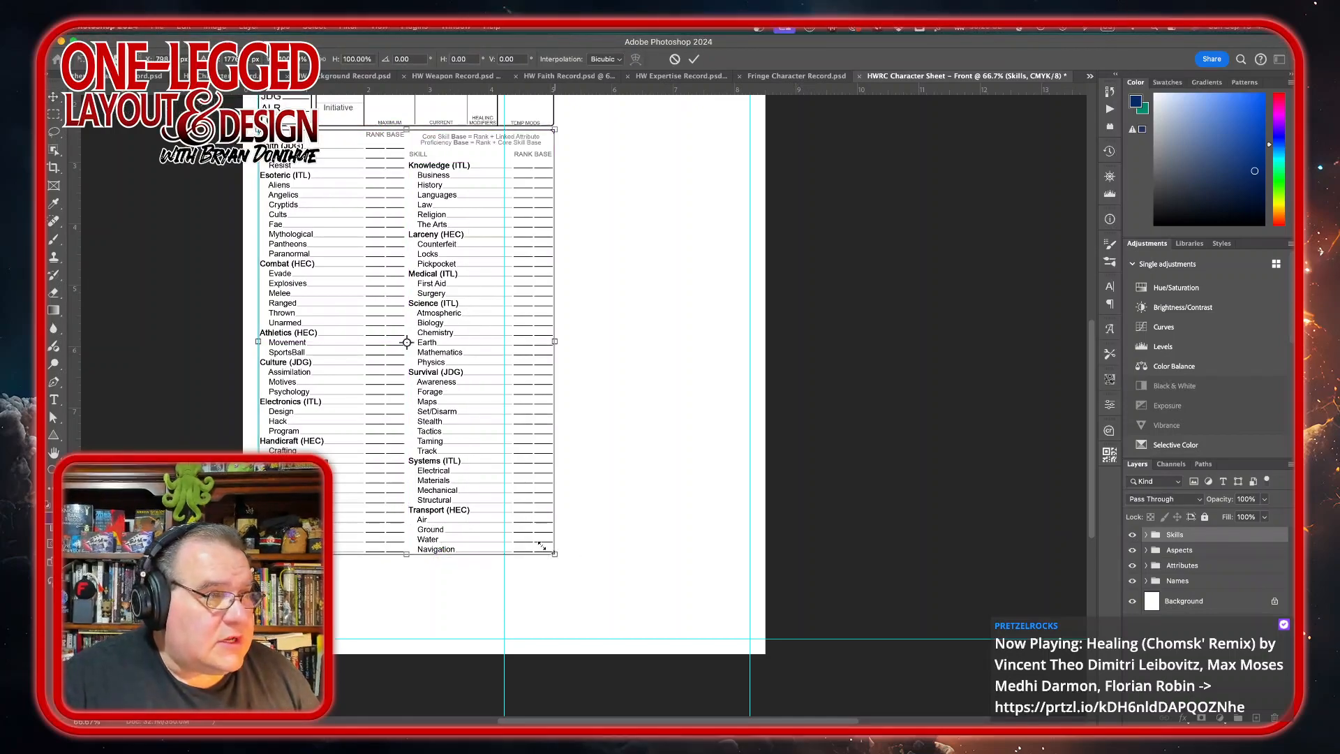
pyautogui.moveTo(554, 553); pyautogui.dragTo(503, 483)
pyautogui.press('Return')
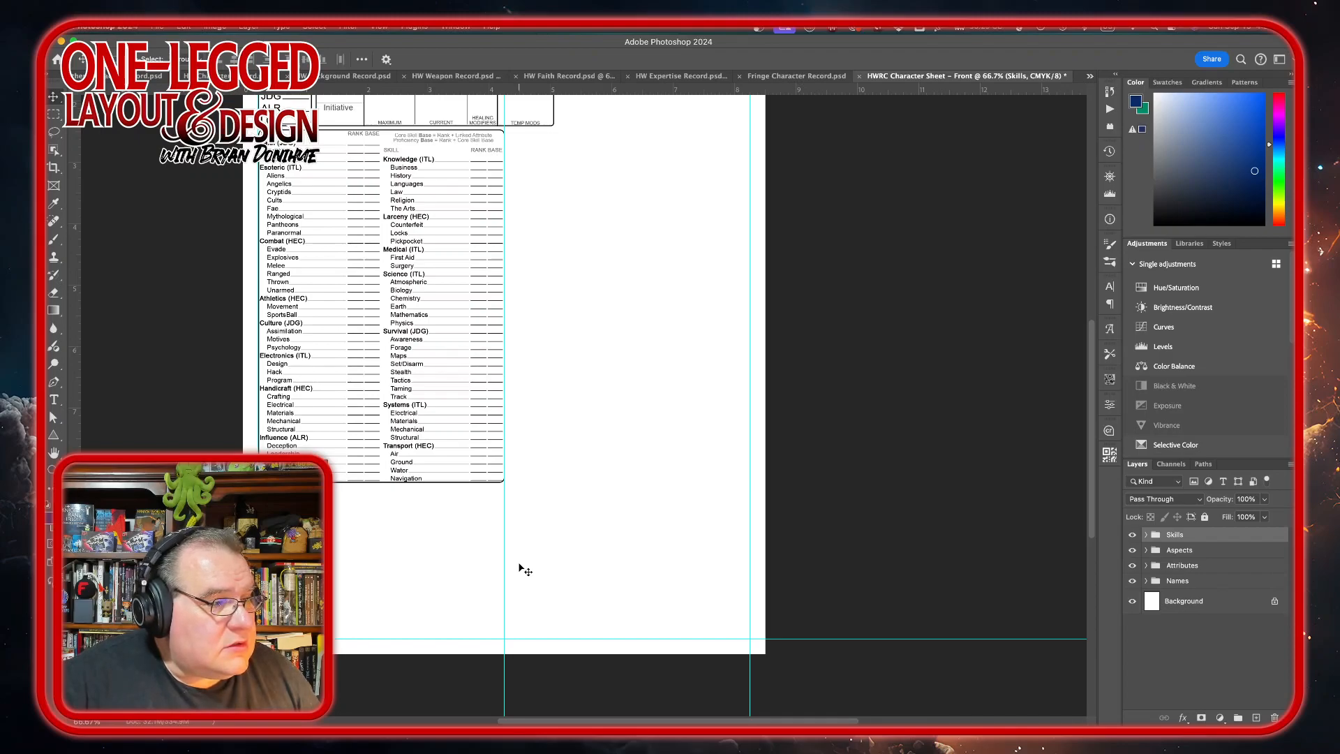
# Print one black-and-white copy of the sheet with the smaller Skills block on the Brother MFC-9340CDW
pyautogui.click(157, 26)
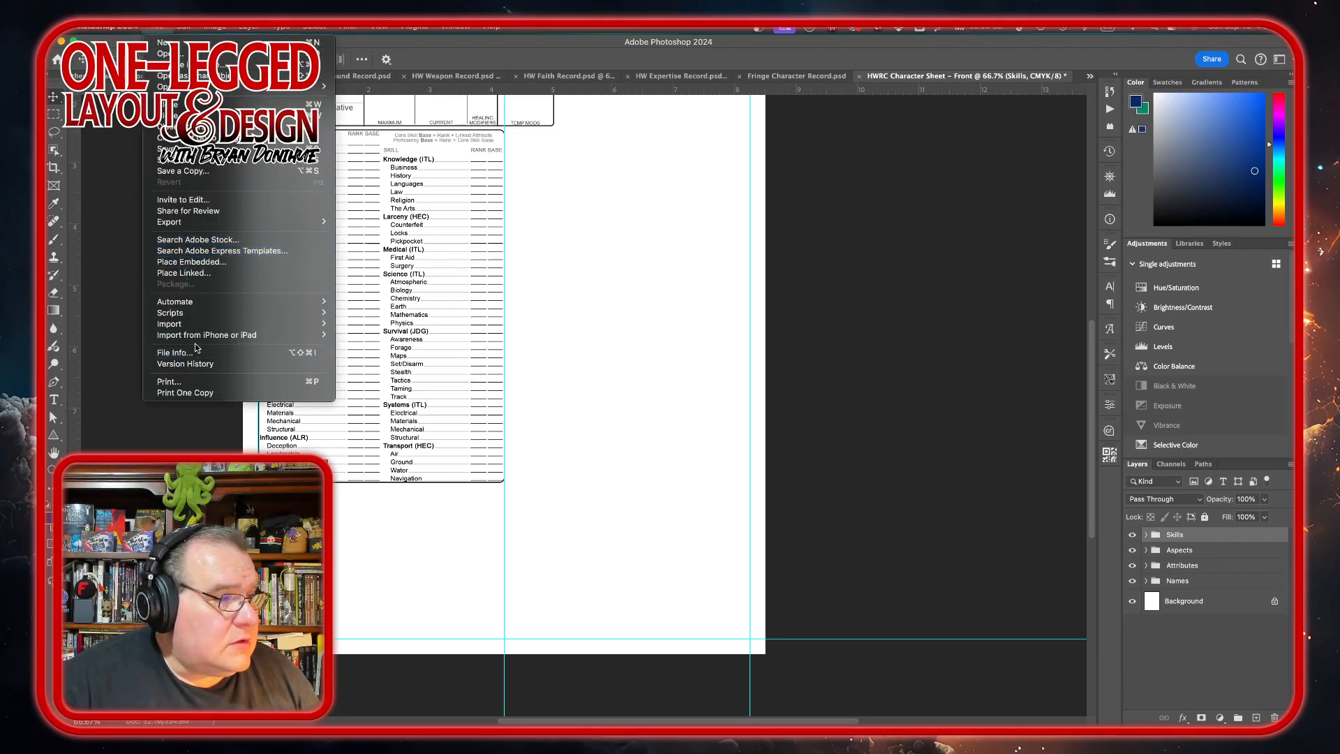
pyautogui.click(279, 381)
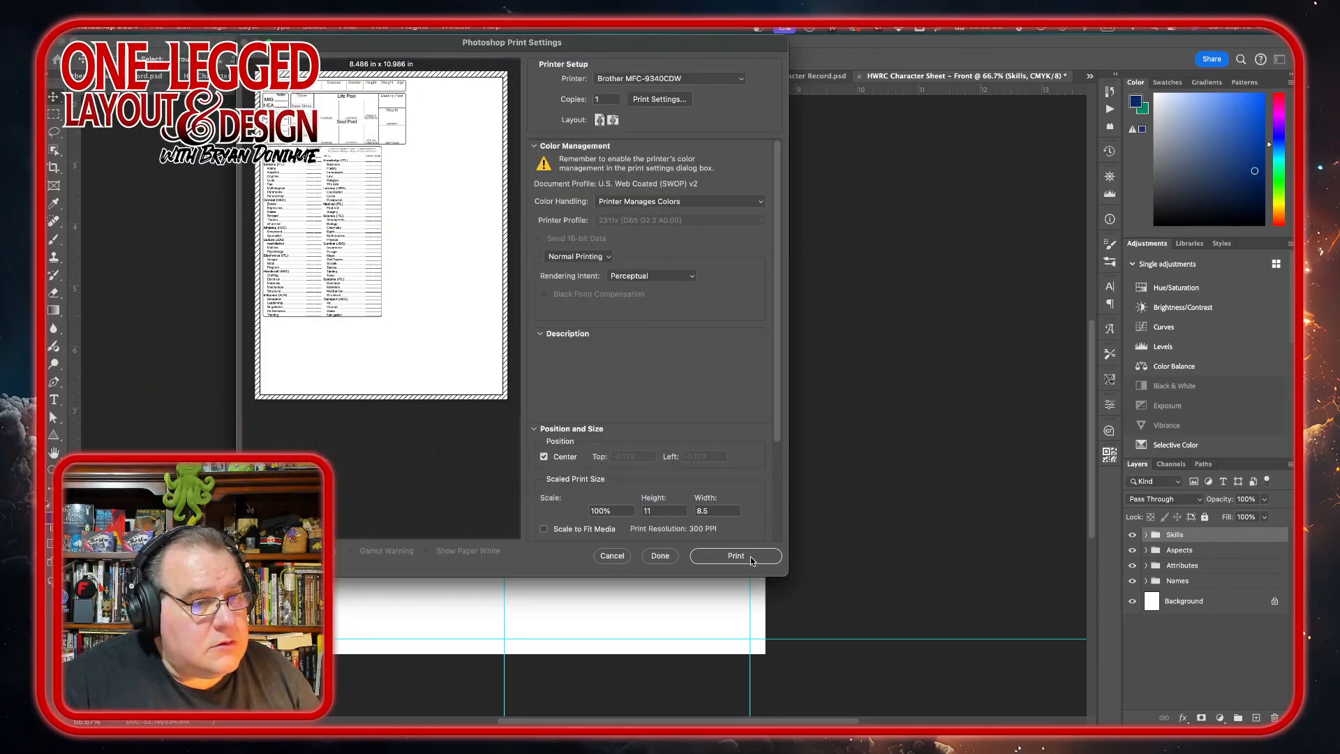
pyautogui.click(751, 558)
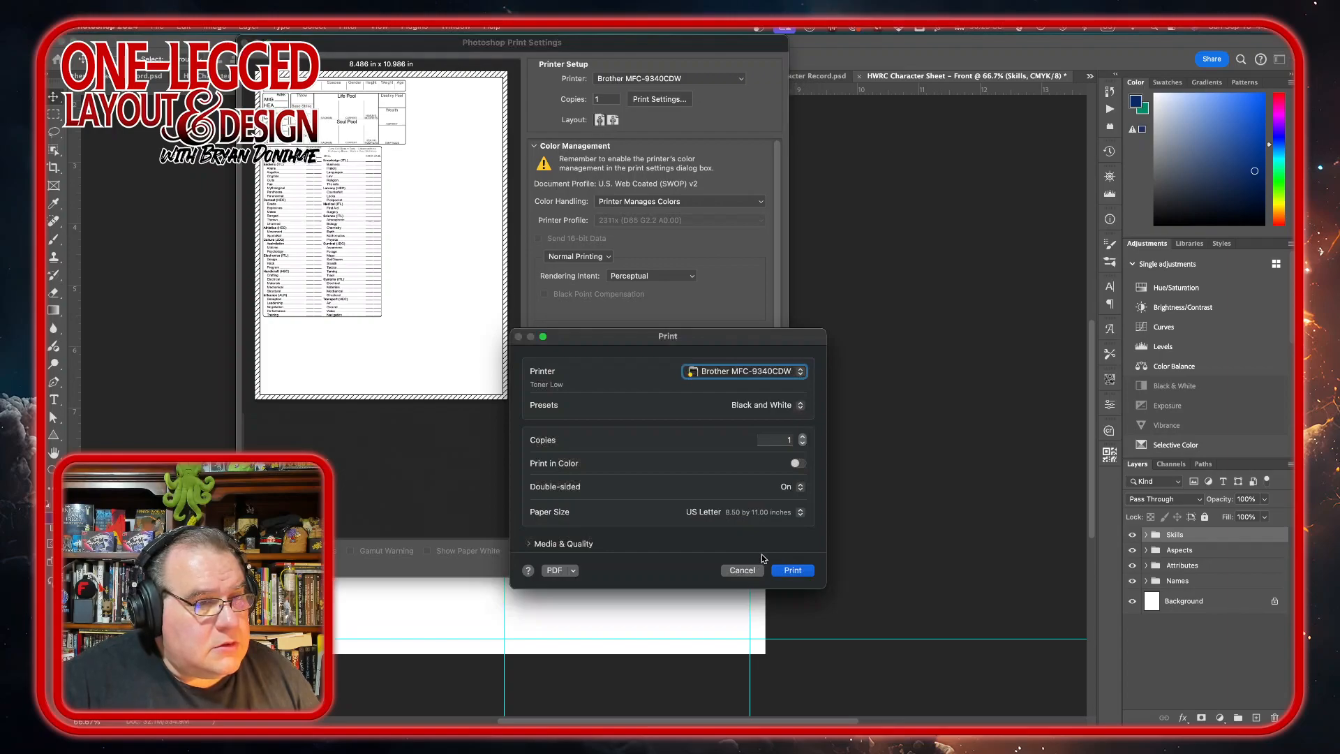
pyautogui.click(797, 571)
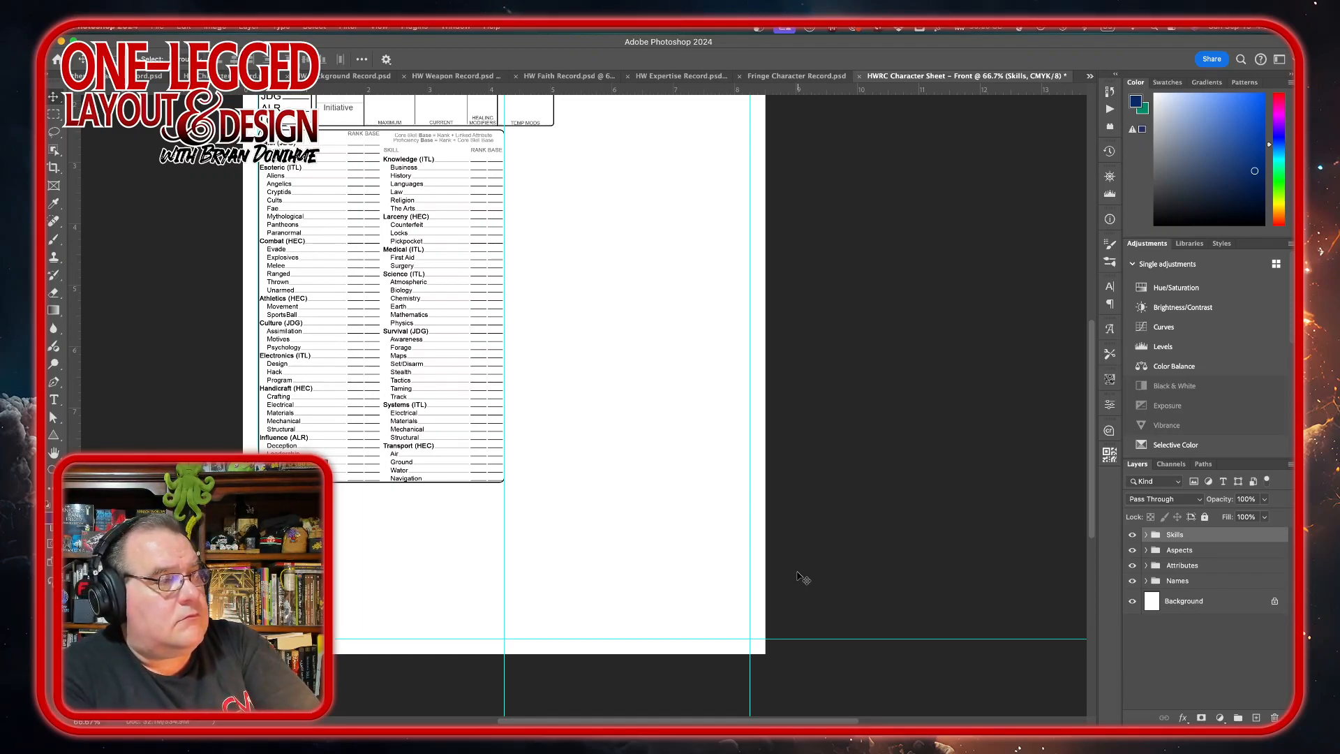
# Enlarge the Skills group proportionally to about 107.56%, keeping its upper-left corner in place
pyautogui.scroll(5, 536, 339)
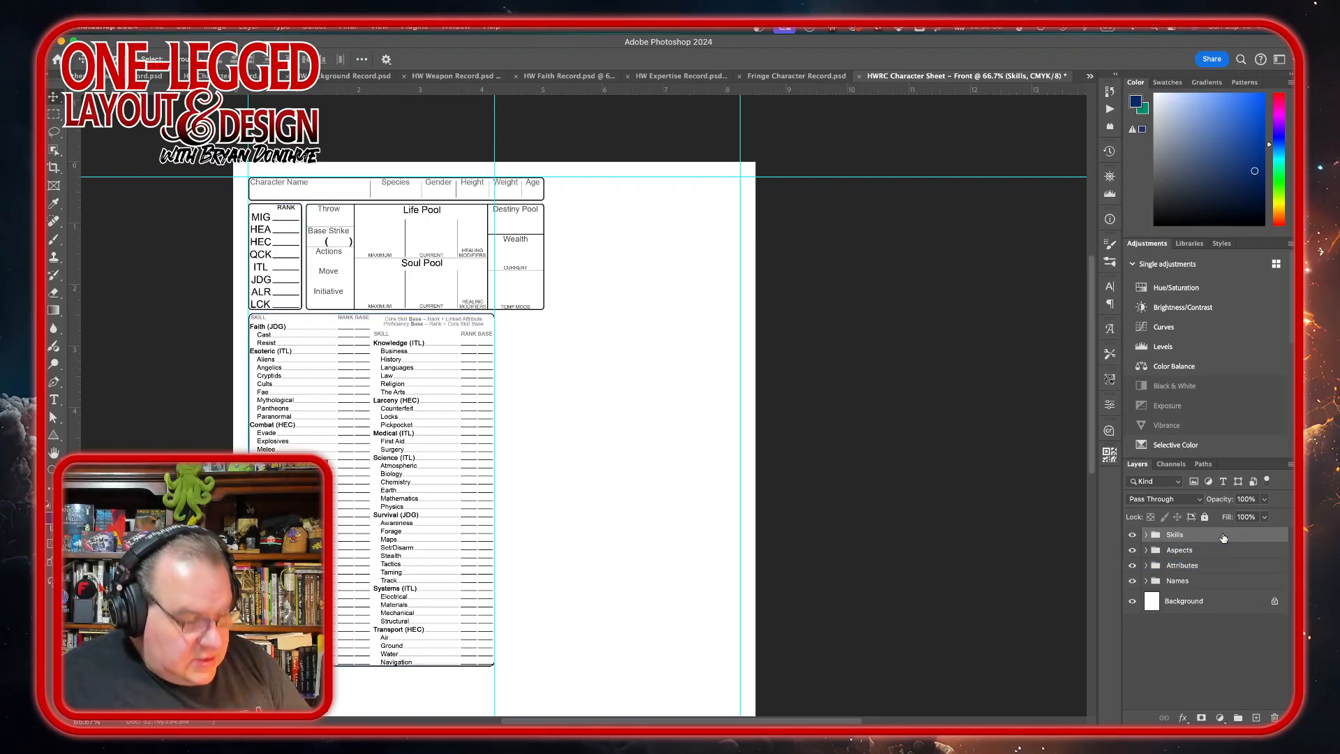
pyautogui.hotkey('ctrl', 't')
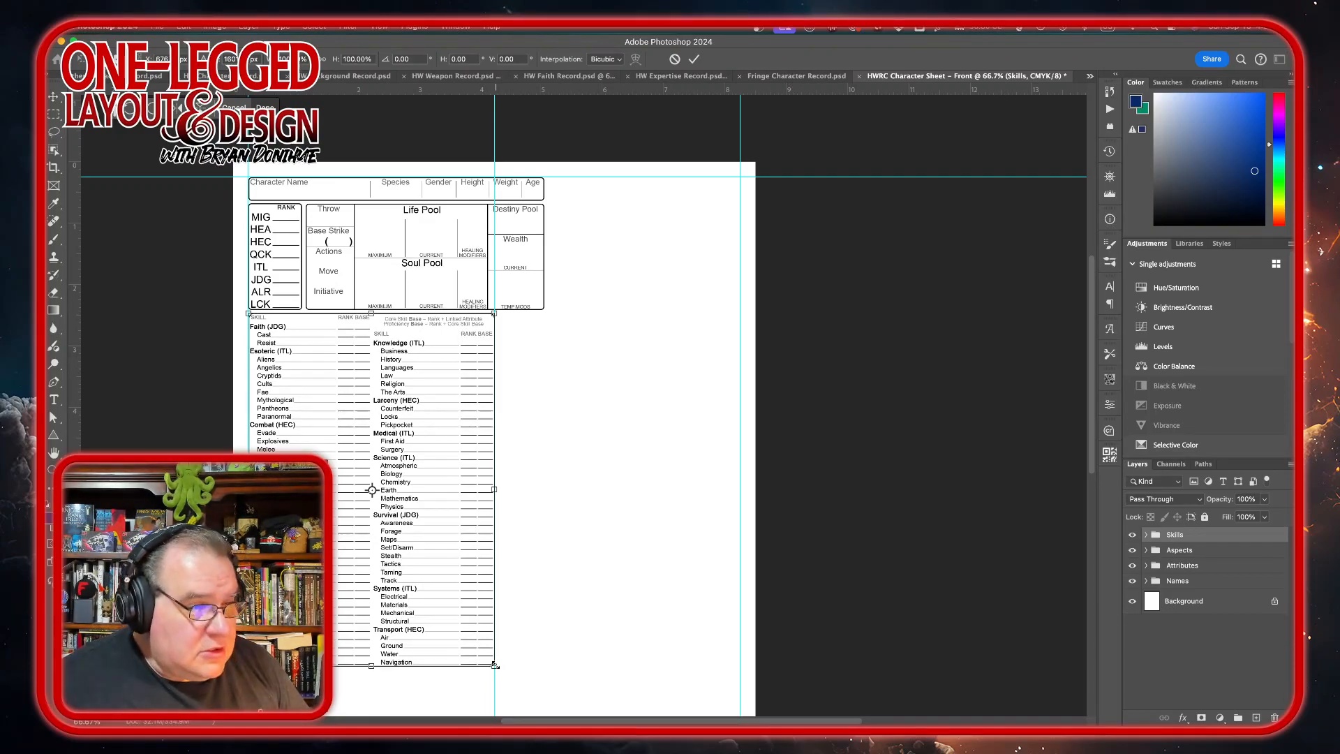
pyautogui.moveTo(501, 665); pyautogui.dragTo(530, 683)
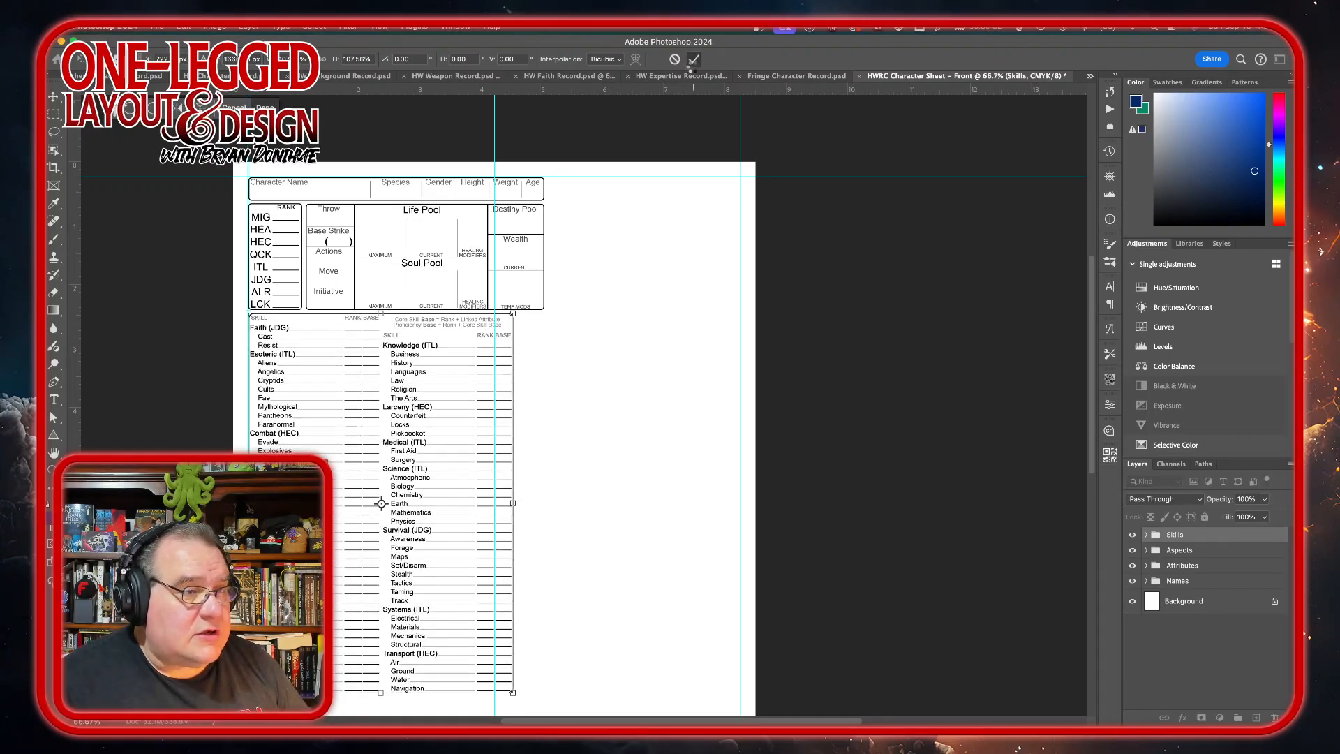
pyautogui.click(692, 58)
pyautogui.scroll(-2, 628, 377)
pyautogui.scroll(-5, 620, 371)
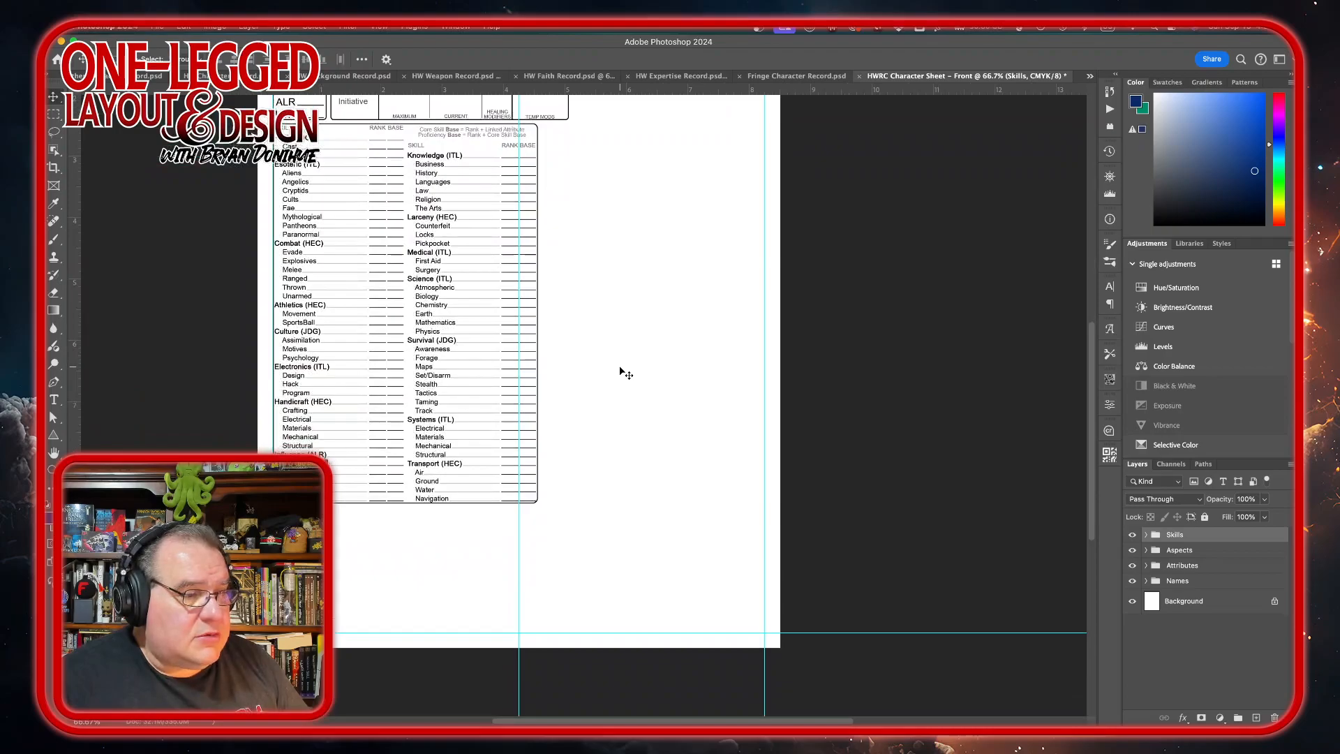
pyautogui.scroll(1, 620, 371)
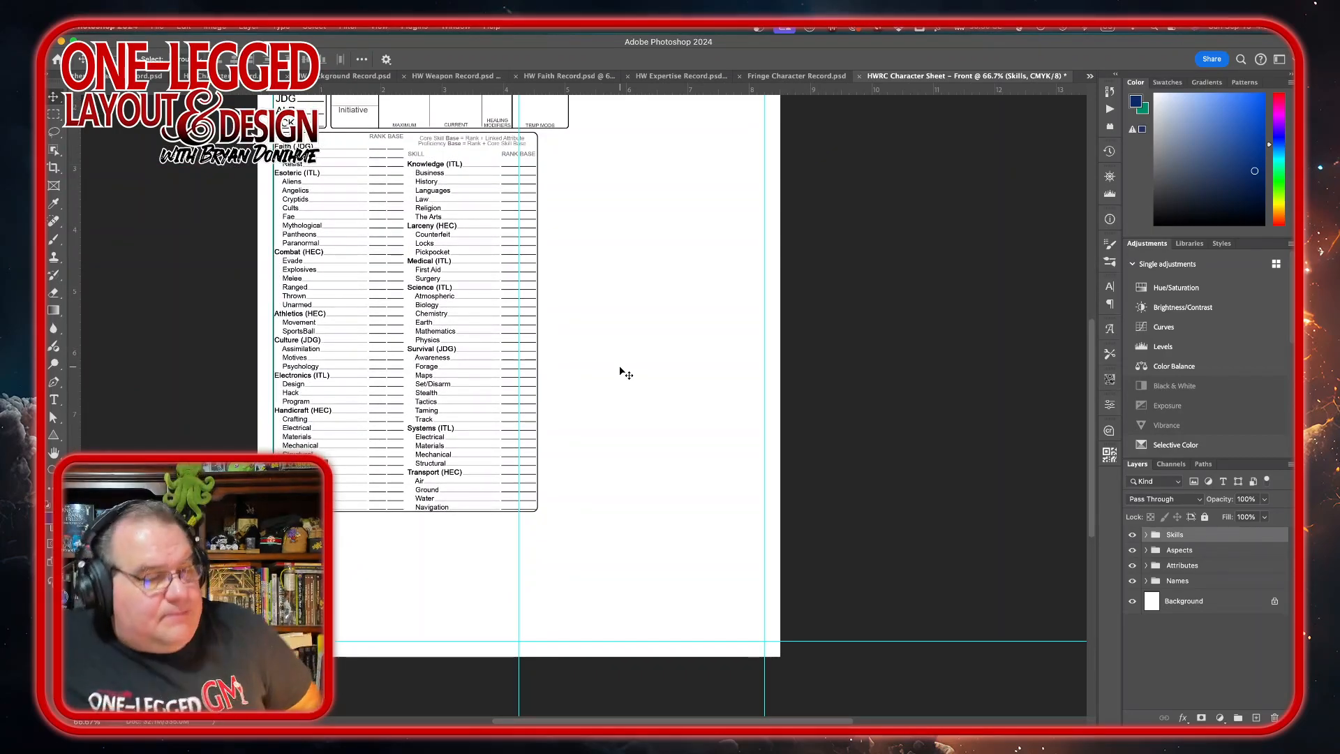
# Move the middle vertical guide to line up exactly with the right edge of the Skills box
pyautogui.scroll(6, 553, 350)
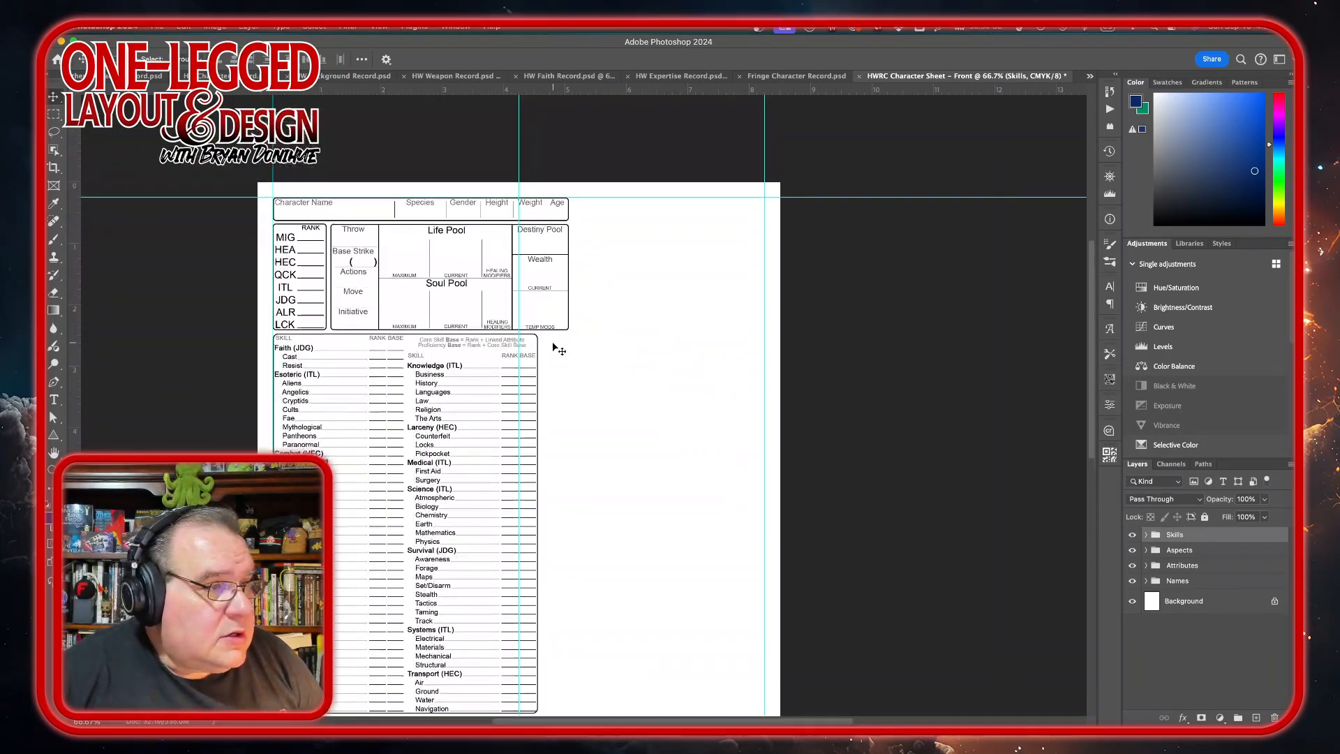
pyautogui.scroll(1, 553, 347)
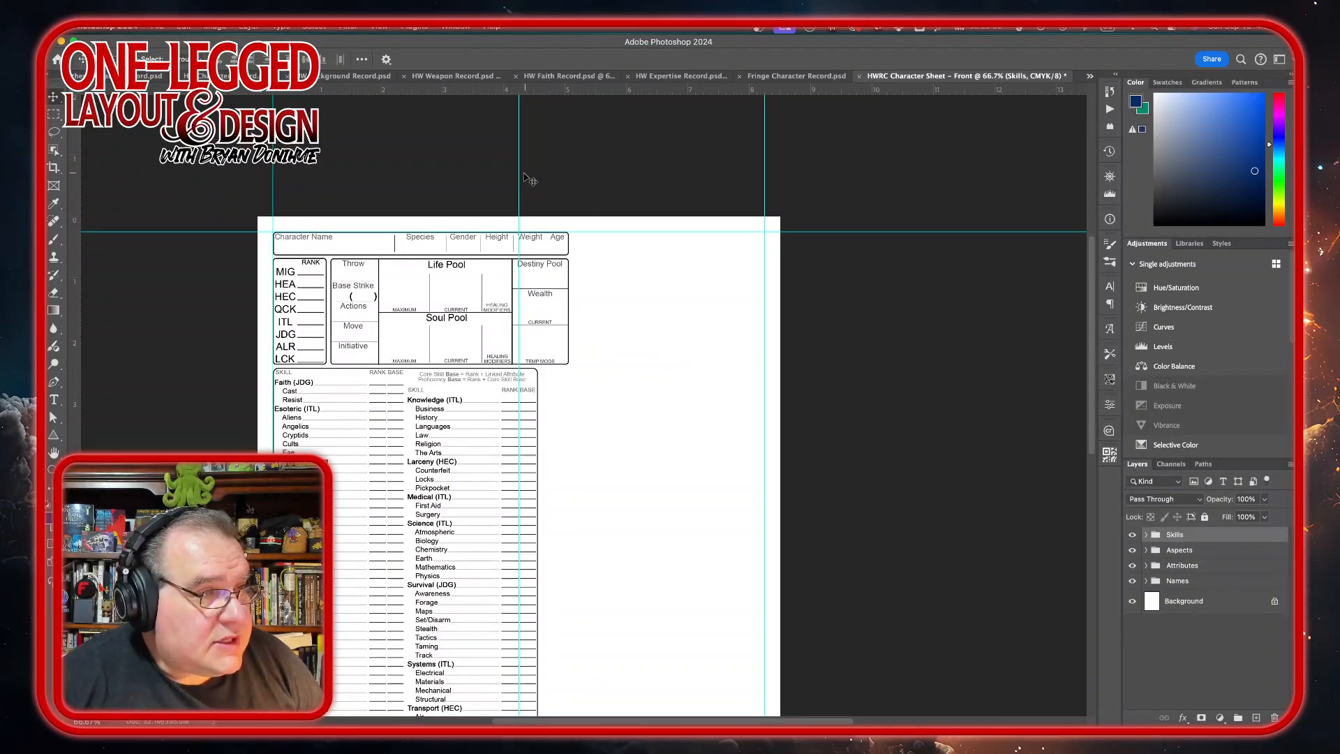
pyautogui.moveTo(520, 176); pyautogui.dragTo(537, 179)
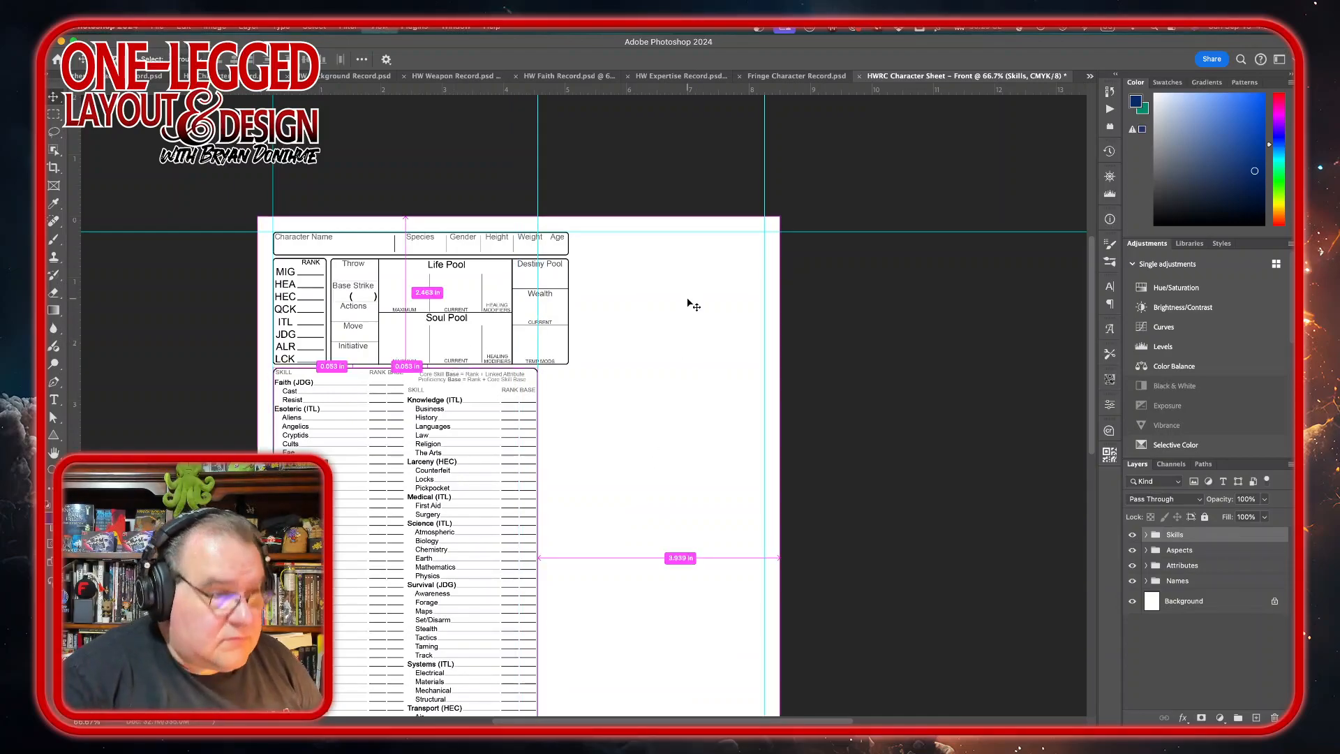
pyautogui.press('super+1')
pyautogui.scroll(-3, 687, 305)
pyautogui.press('super+plus')
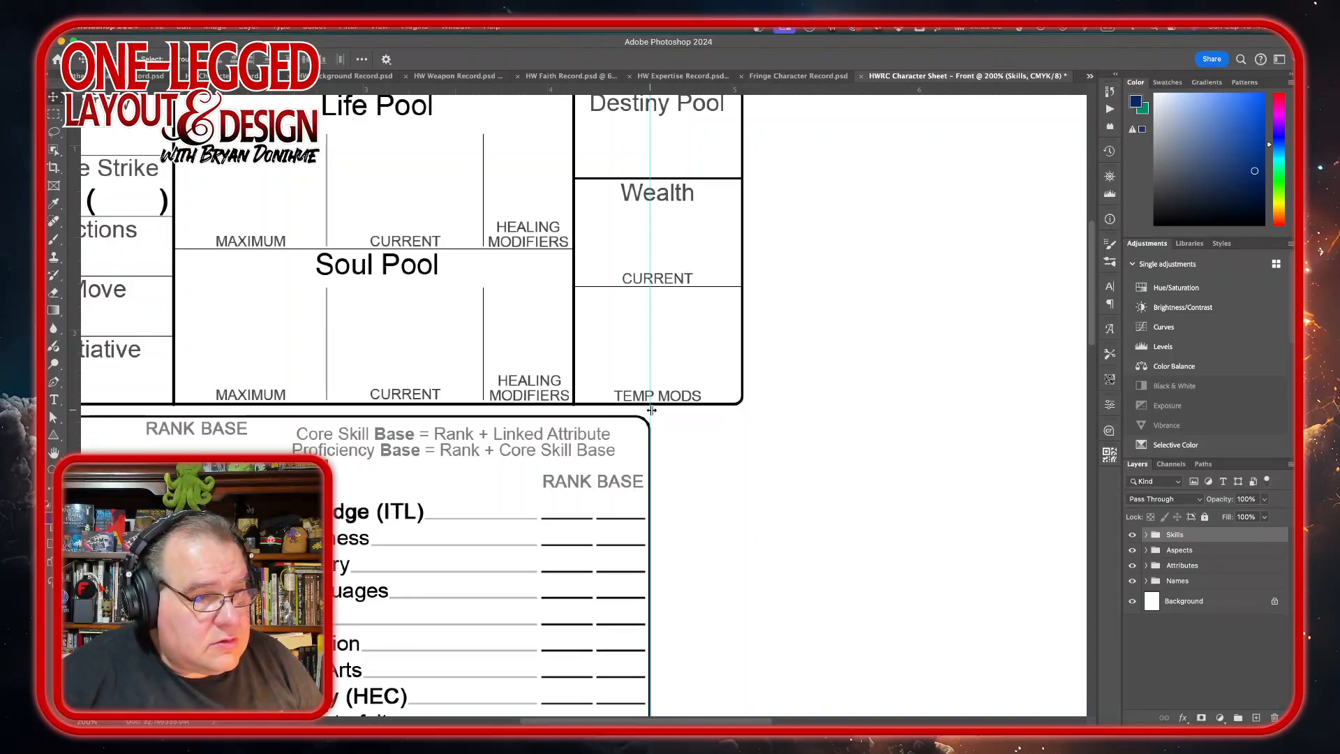
pyautogui.moveTo(651, 409); pyautogui.dragTo(651, 409)
# Narrow the outline rectangle of the Aspects group from its right side until its right edge meets the middle vertical guide
pyautogui.scroll(3, 761, 526)
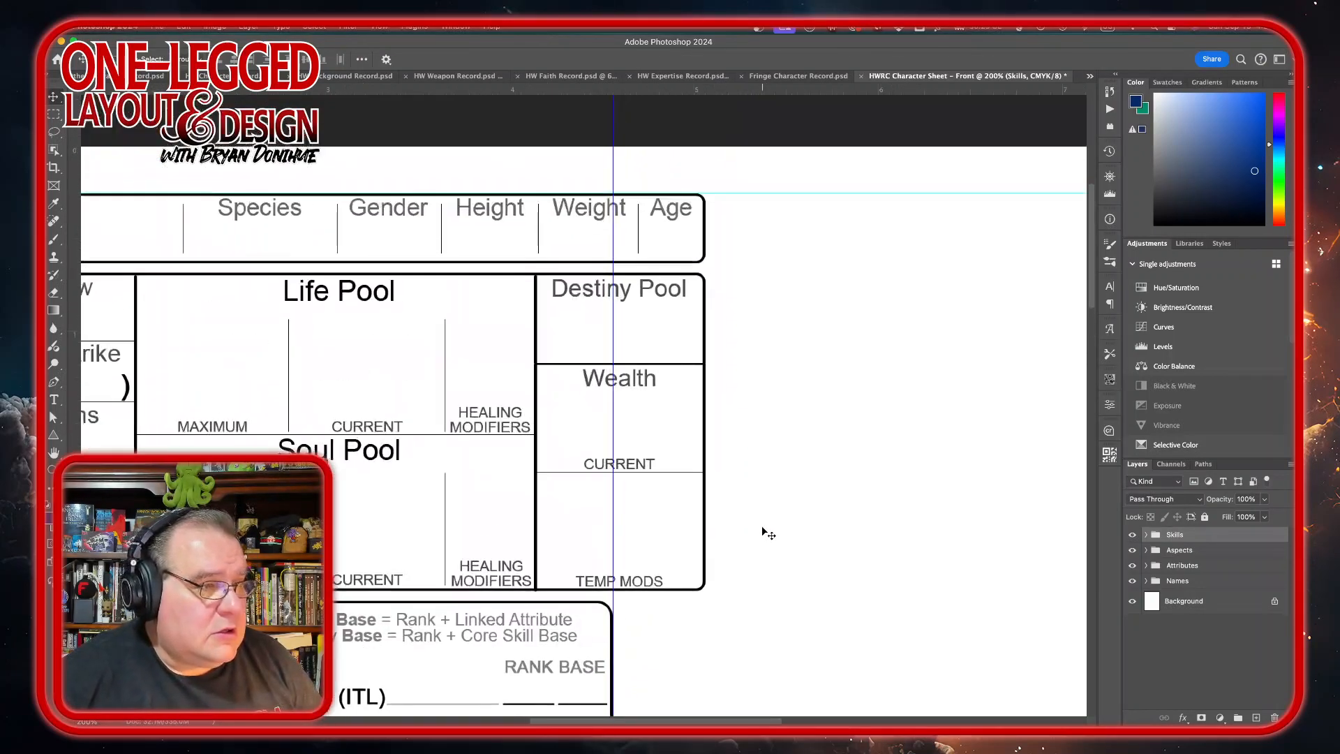
pyautogui.scroll(-2, 768, 533)
pyautogui.hscroll(-3, 443, 383)
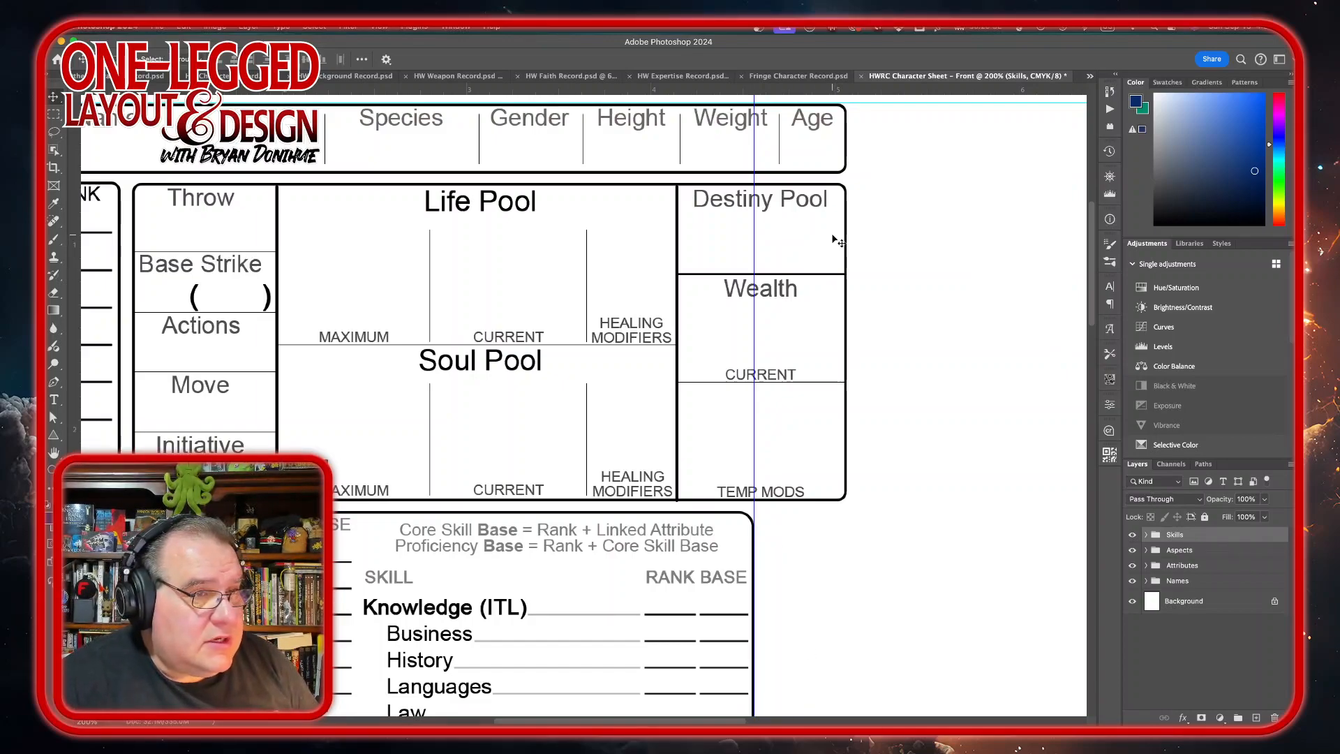
pyautogui.click(1151, 580)
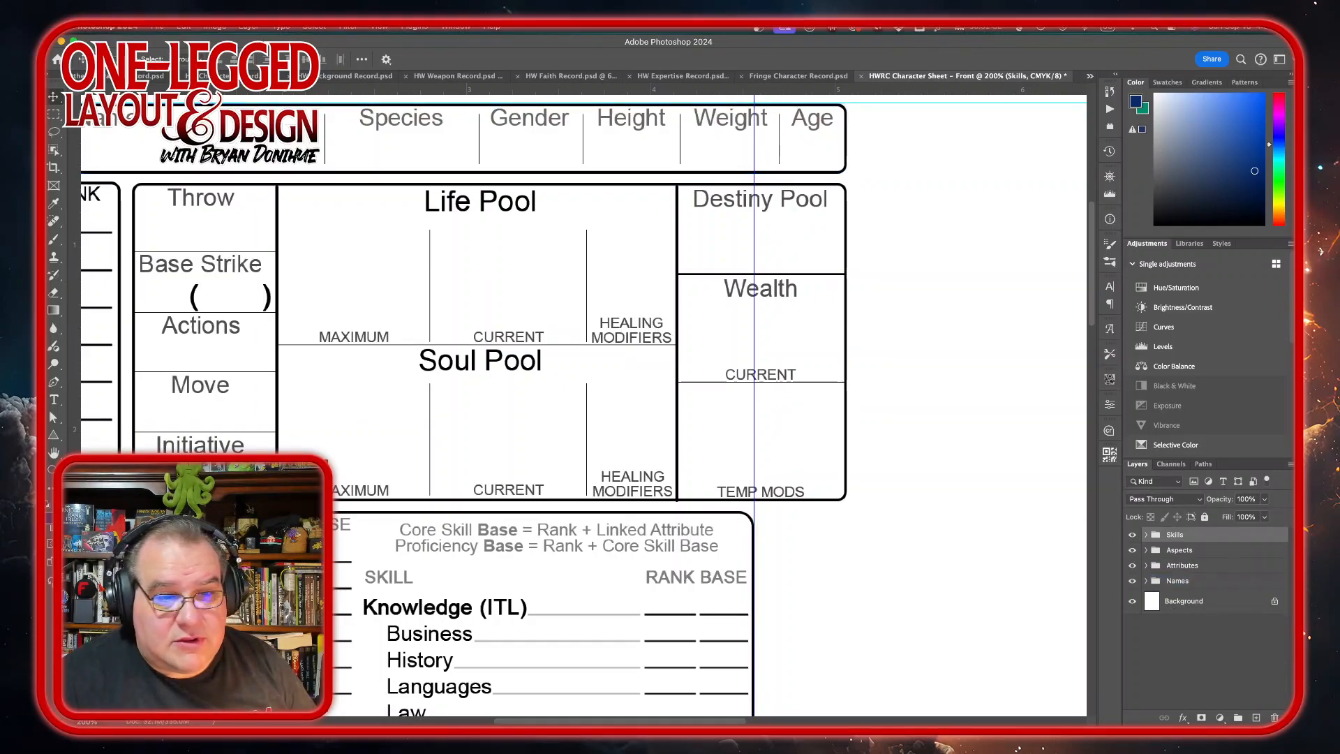
pyautogui.click(1237, 553)
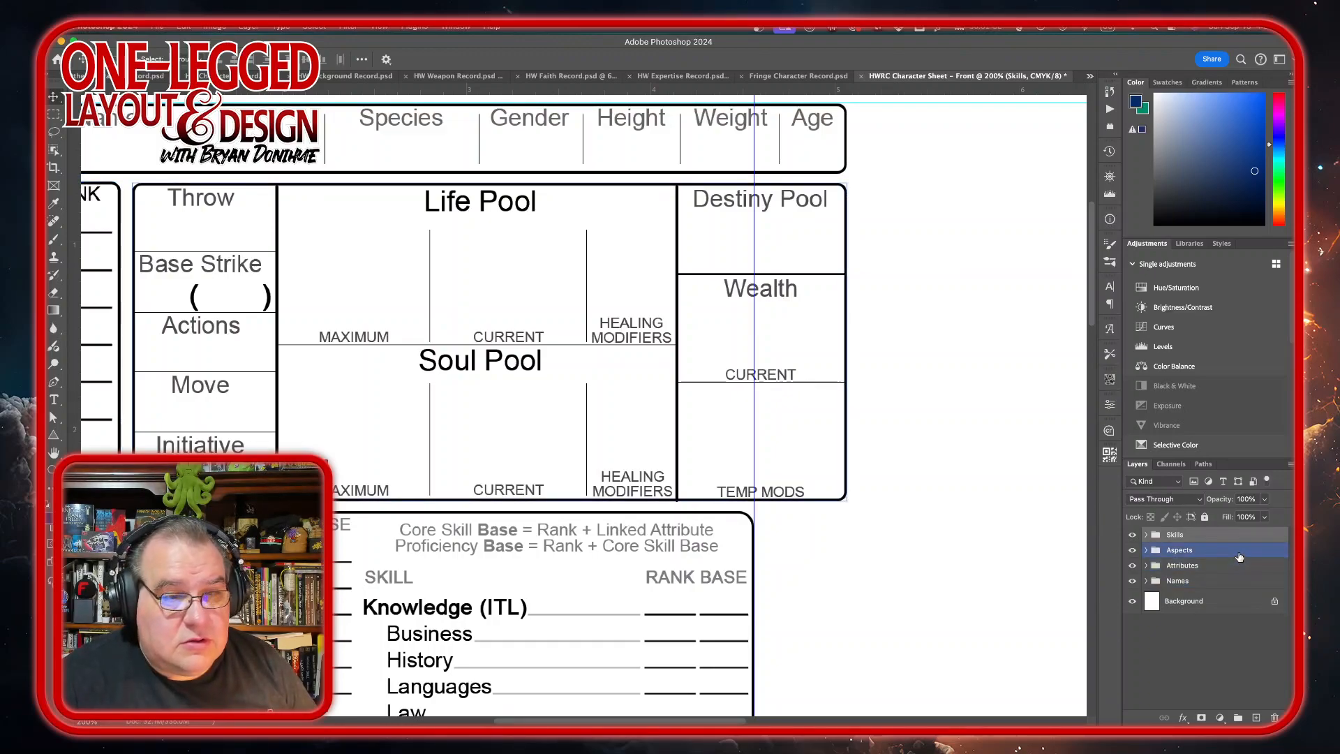
pyautogui.click(1240, 556)
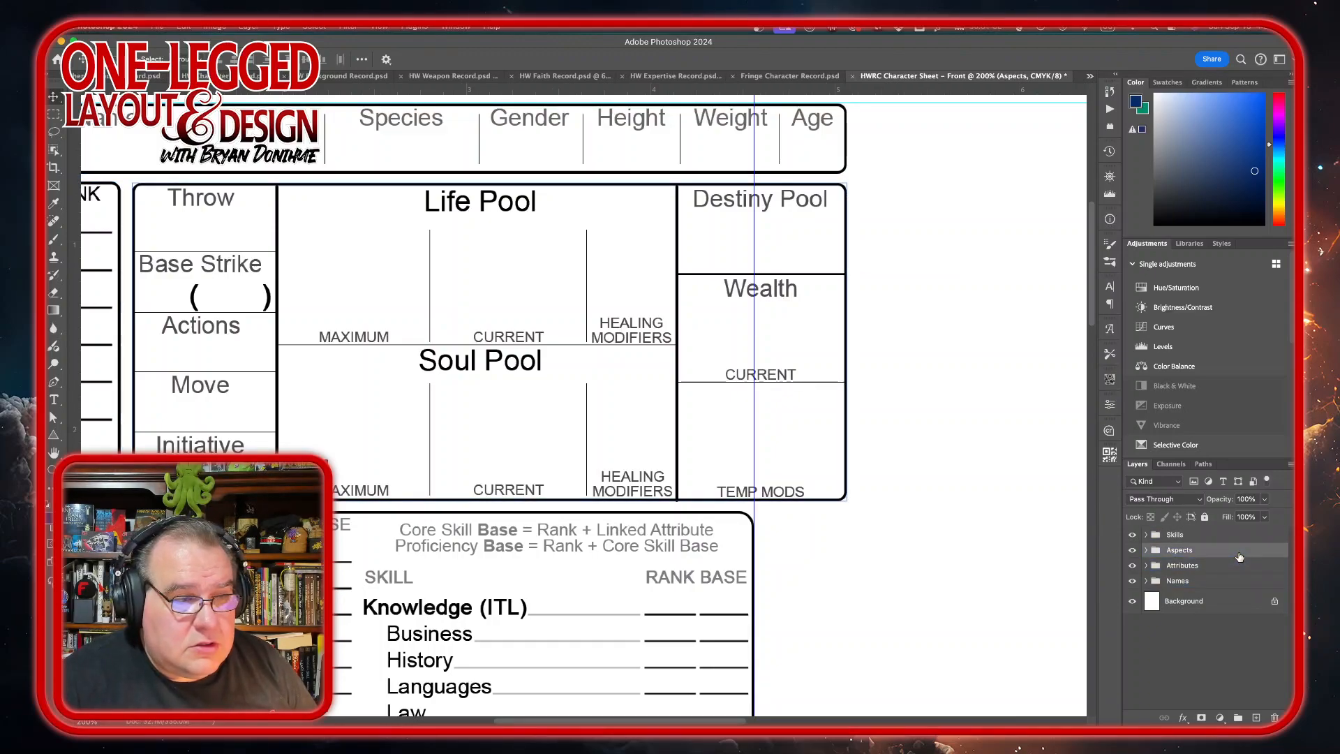
pyautogui.click(1146, 551)
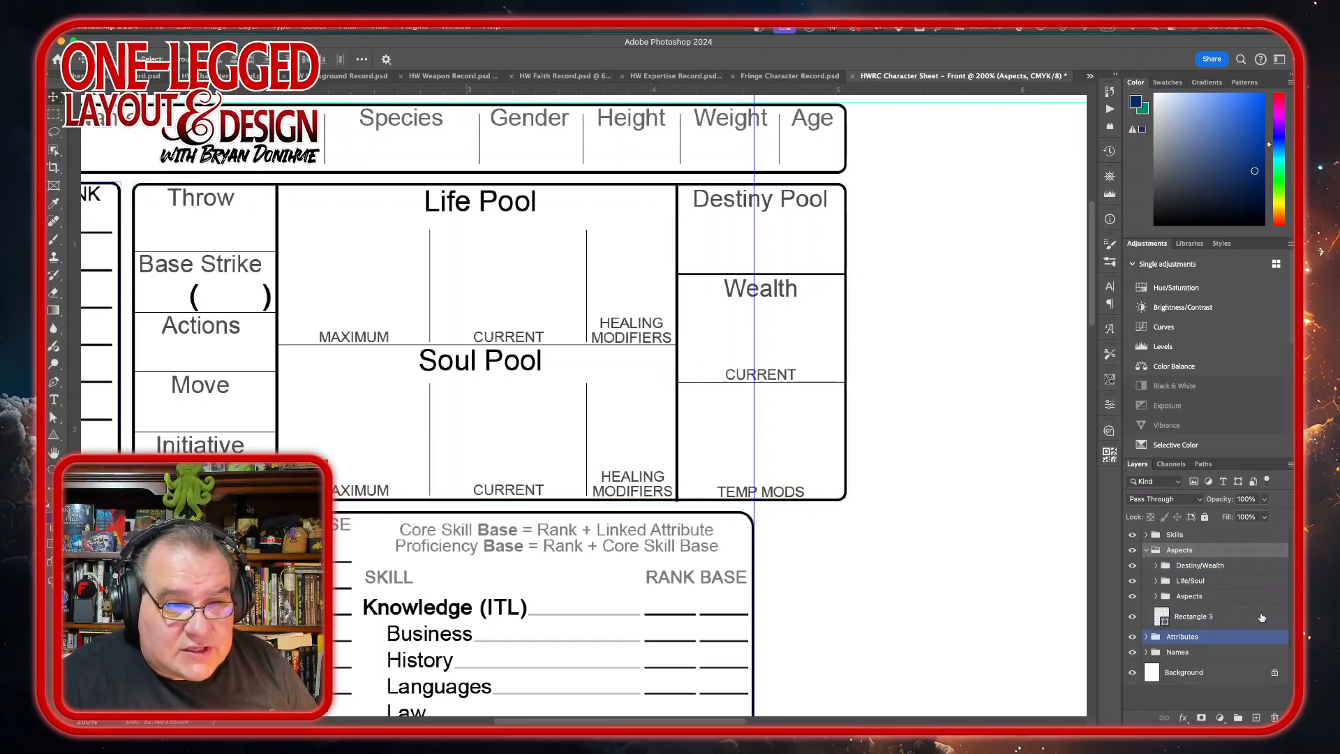
pyautogui.click(1217, 581)
pyautogui.click(1214, 596)
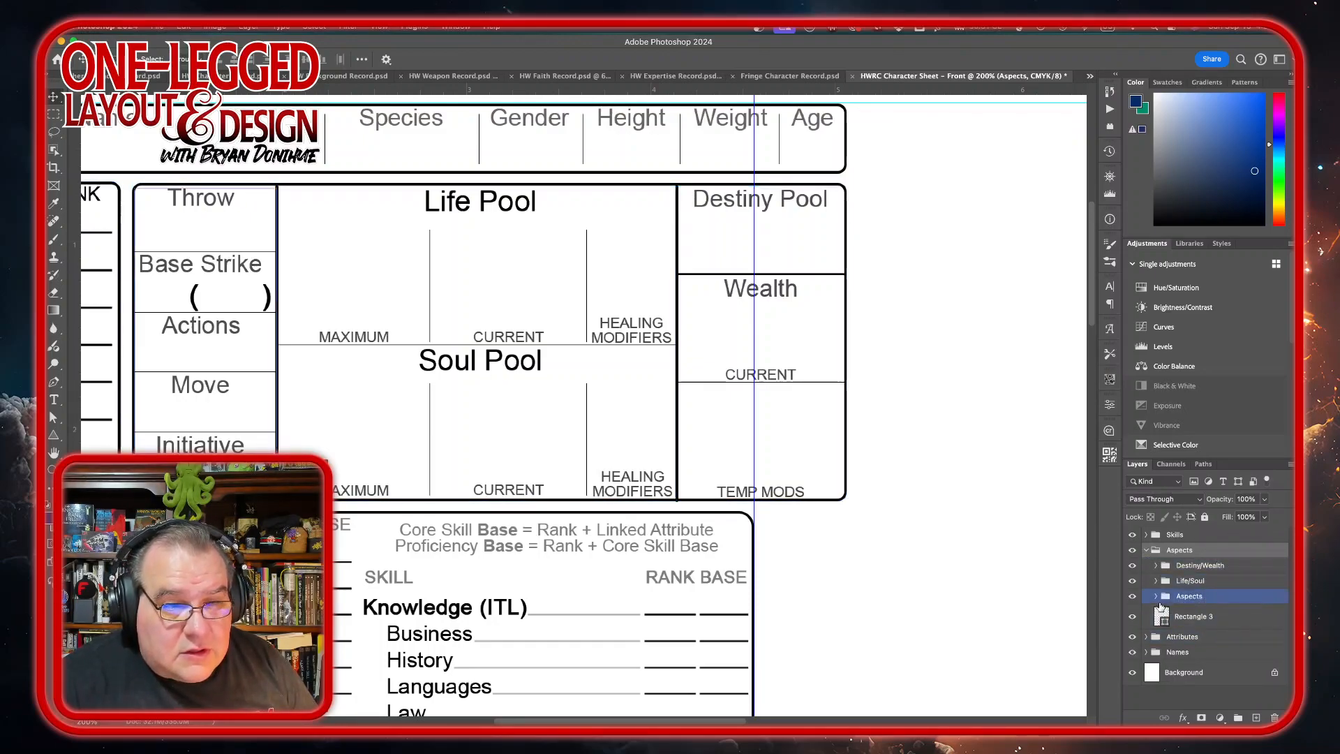
pyautogui.click(1193, 616)
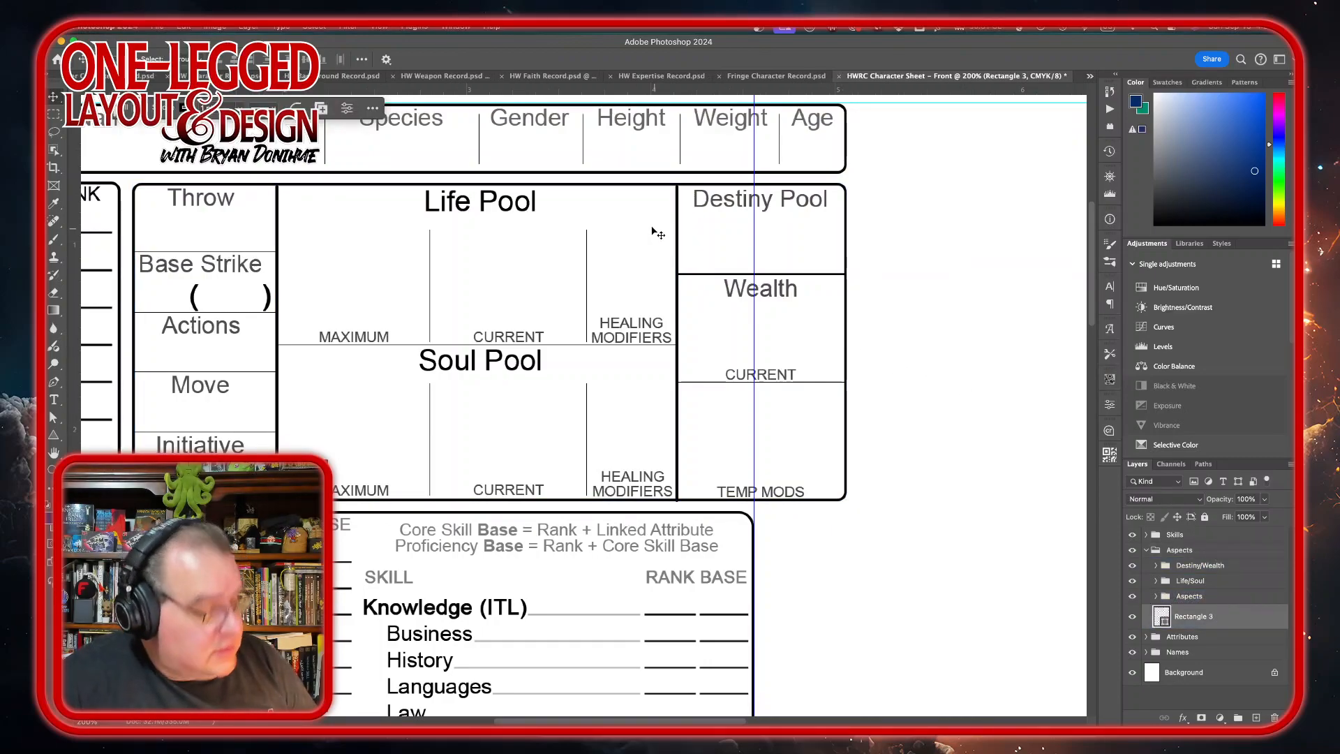
pyautogui.press('super+t')
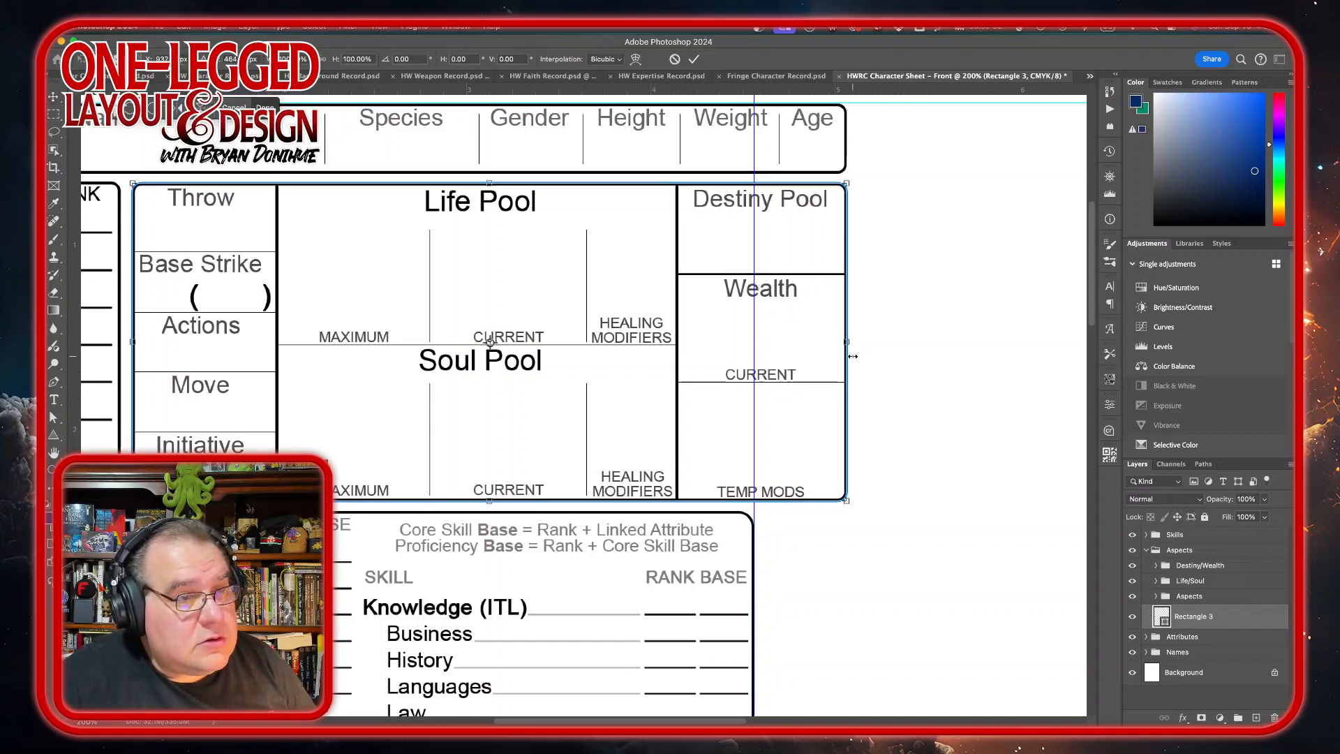
pyautogui.moveTo(845, 342); pyautogui.dragTo(753, 343)
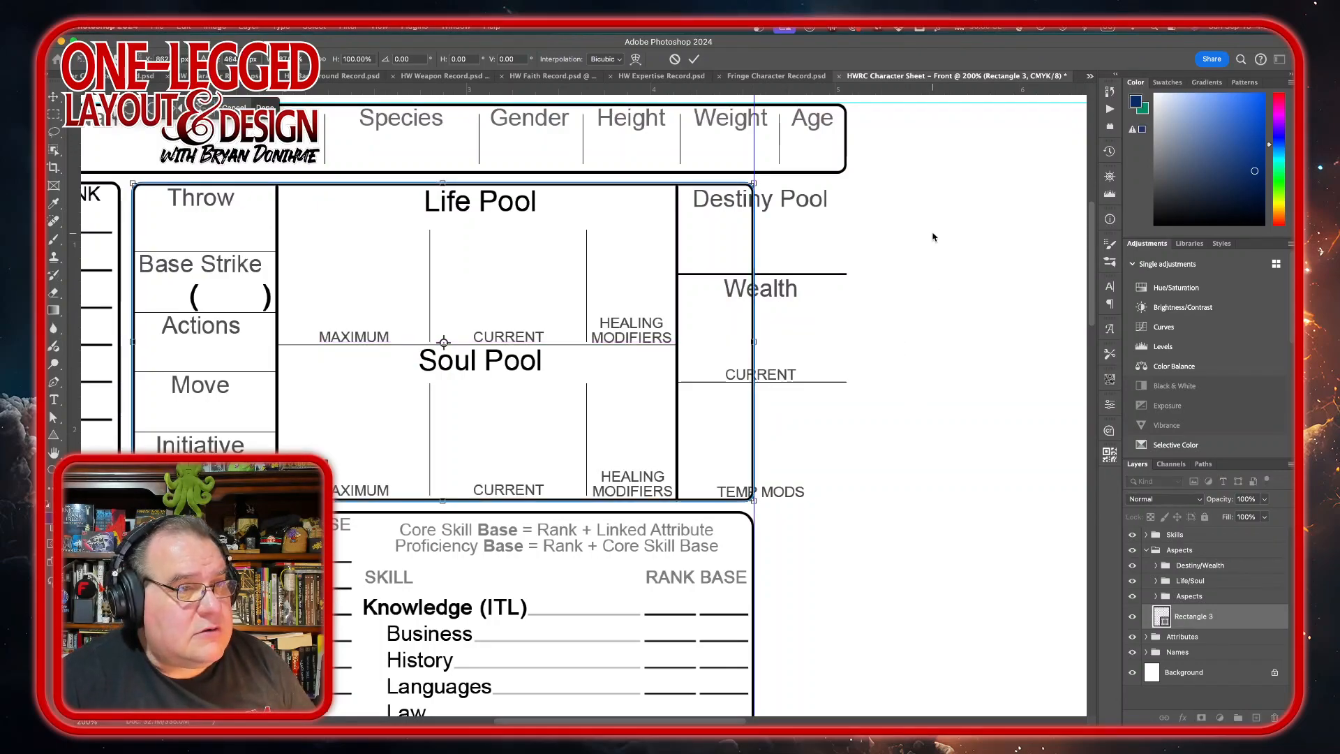
pyautogui.click(693, 58)
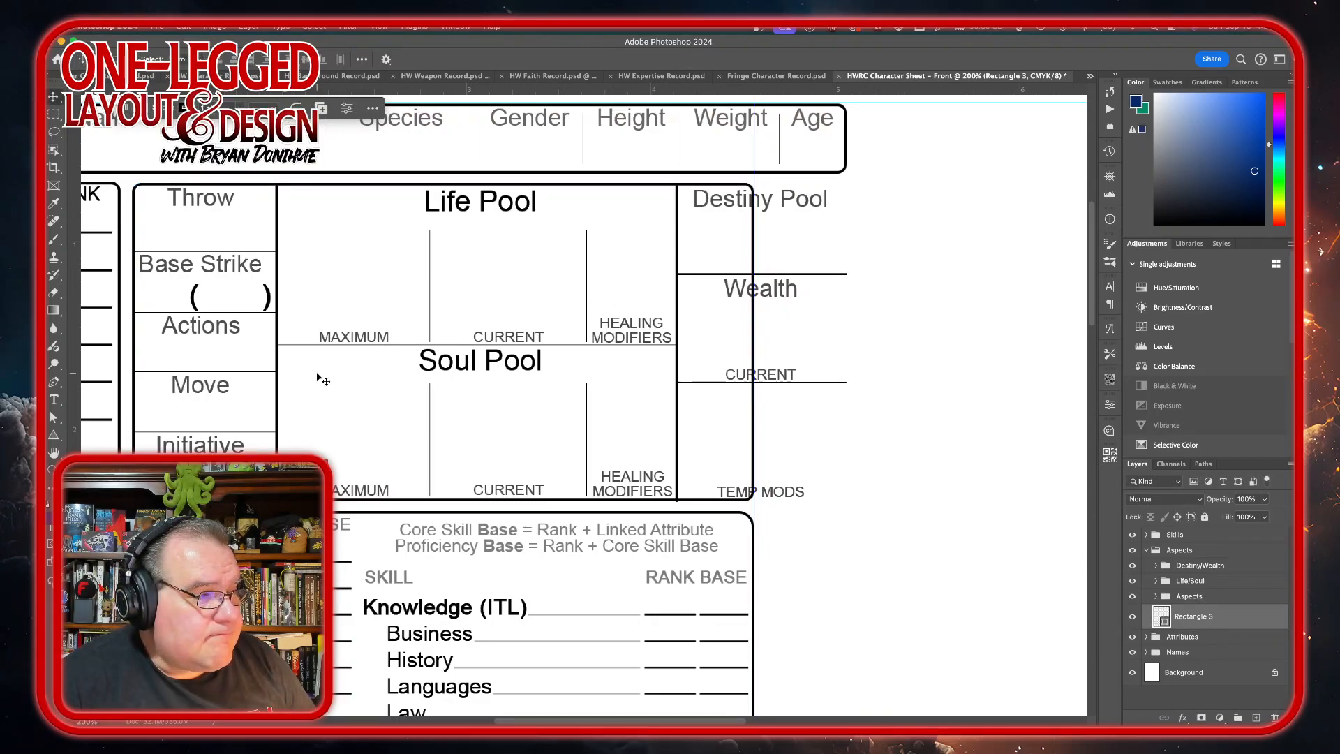
# Shorten the two vertical dividers on either side of the Life/Soul Pool section slightly from the bottom, keeping their top ends in place
pyautogui.click(1155, 580)
pyautogui.scroll(-3, 1224, 570)
pyautogui.scroll(-1, 1223, 570)
pyautogui.click(1223, 569)
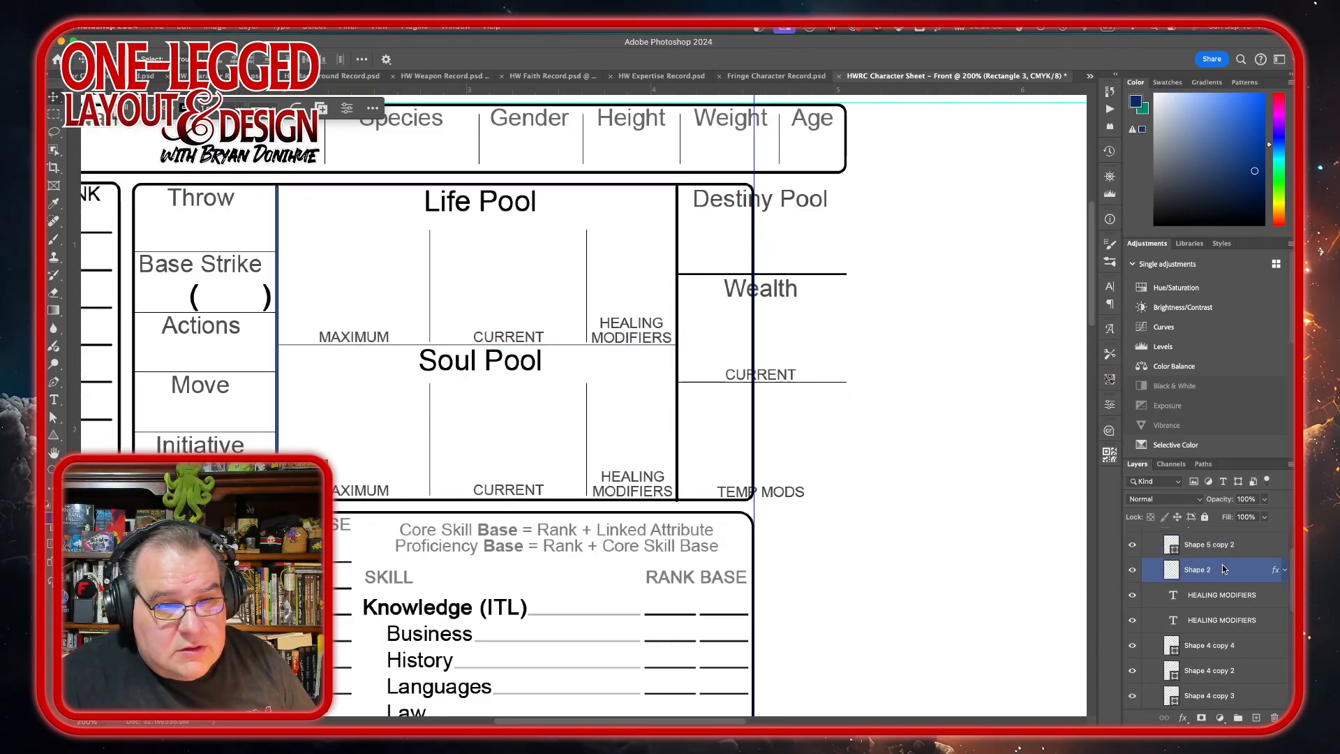
pyautogui.scroll(5, 1186, 615)
pyautogui.click(1159, 563)
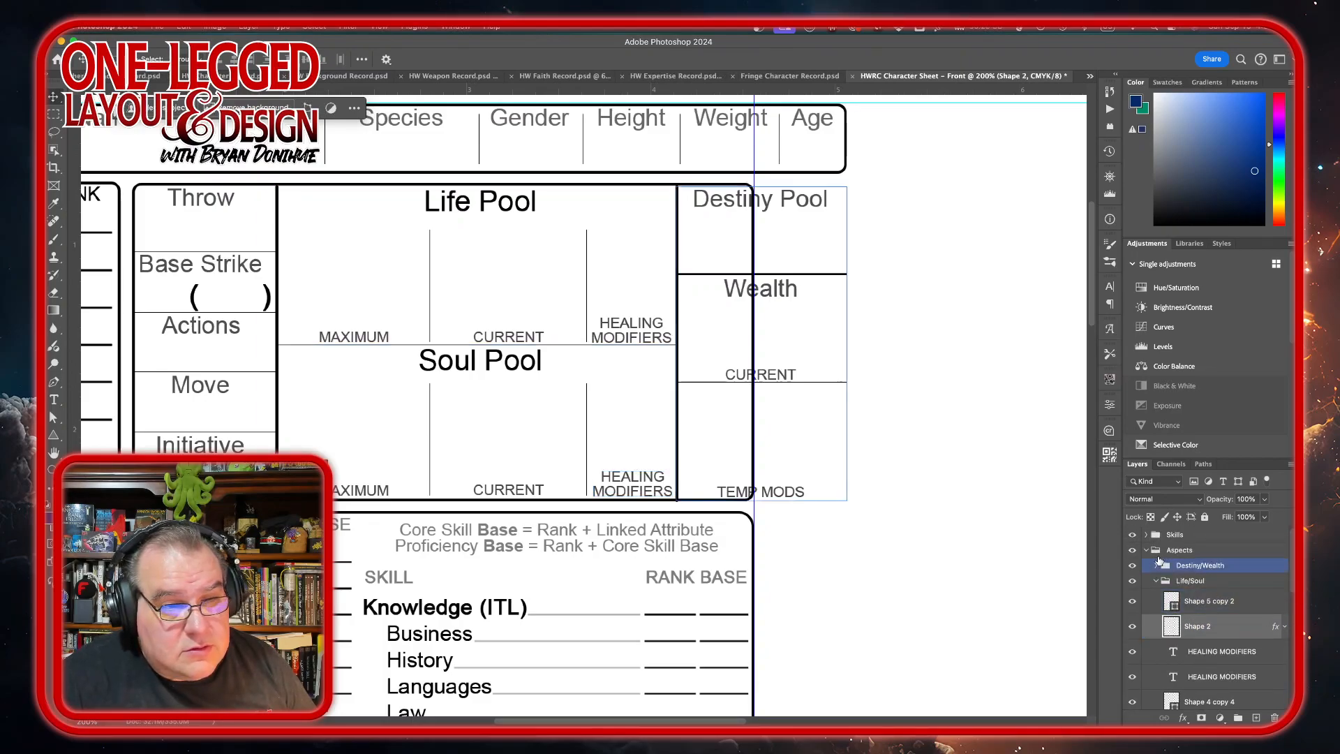
pyautogui.click(1156, 564)
pyautogui.click(1256, 593)
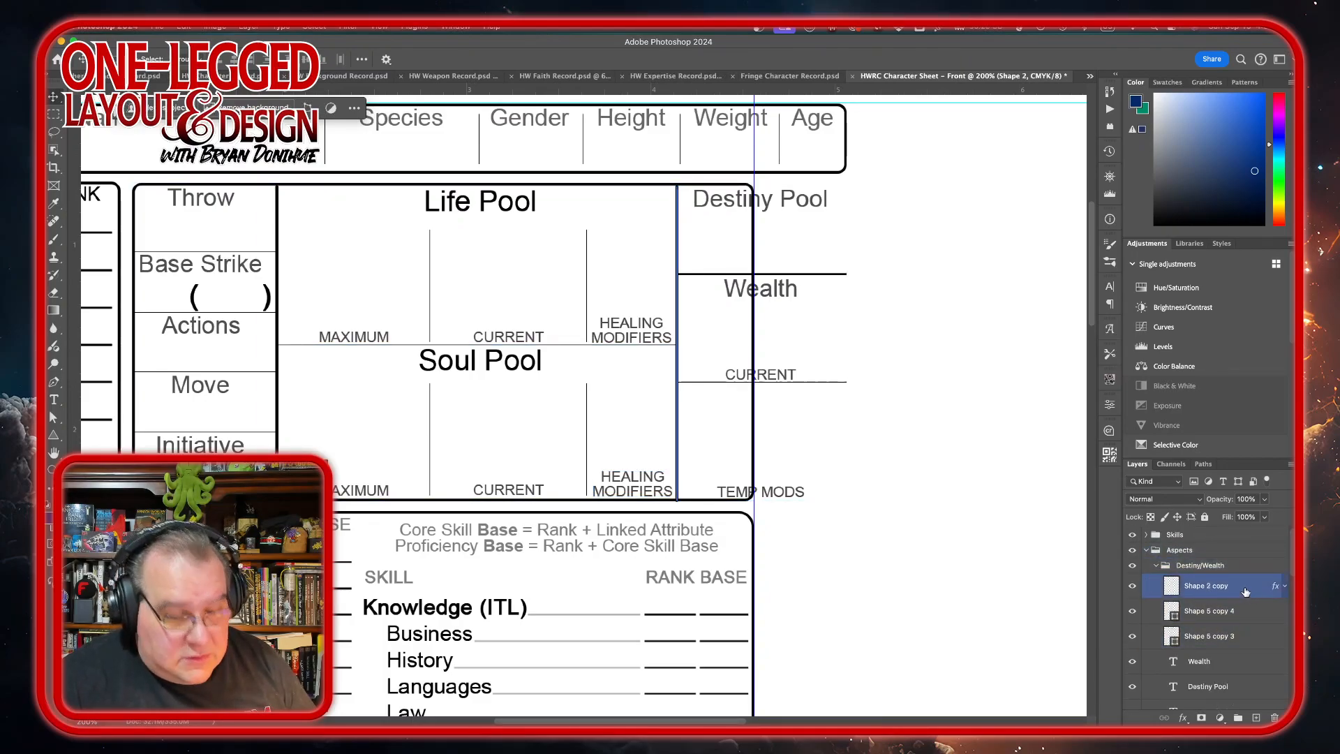
pyautogui.keyDown('super'); pyautogui.click(1245, 591); pyautogui.keyUp('super')
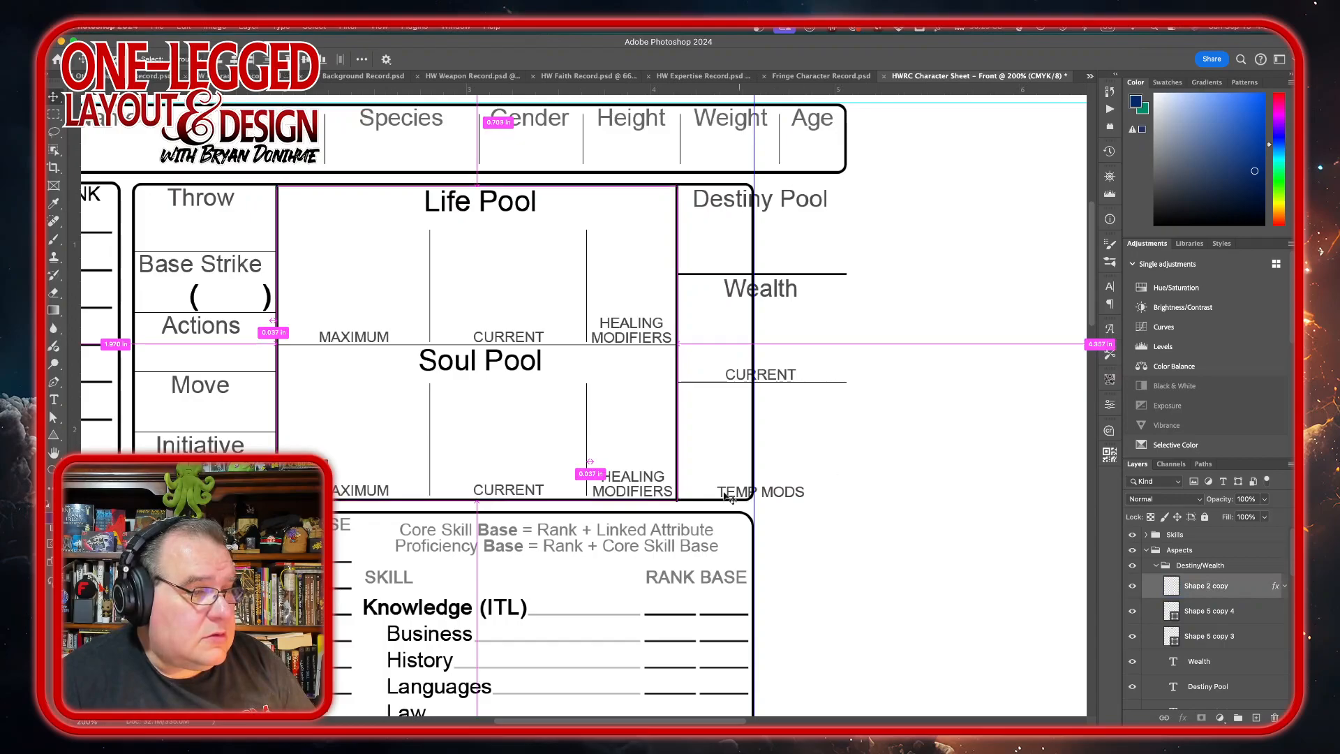
pyautogui.press('super+t')
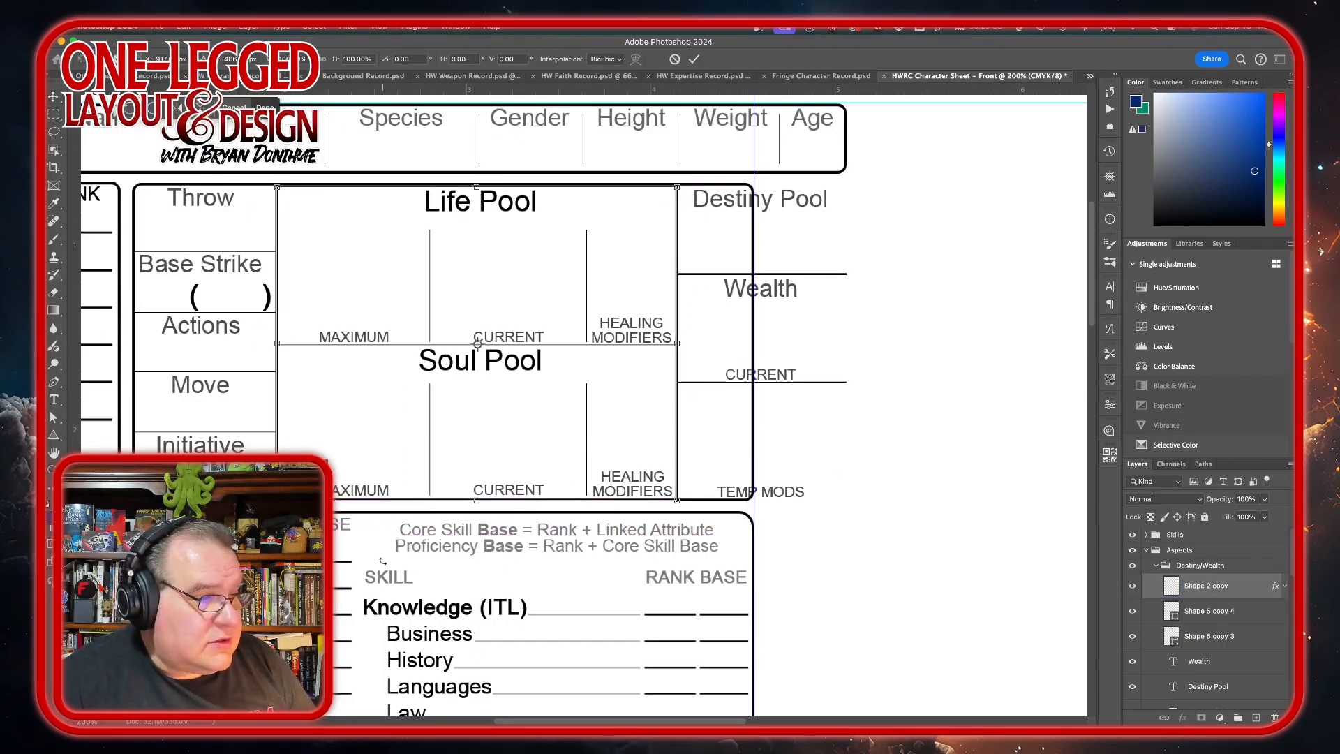
pyautogui.moveTo(478, 500); pyautogui.dragTo(477, 497)
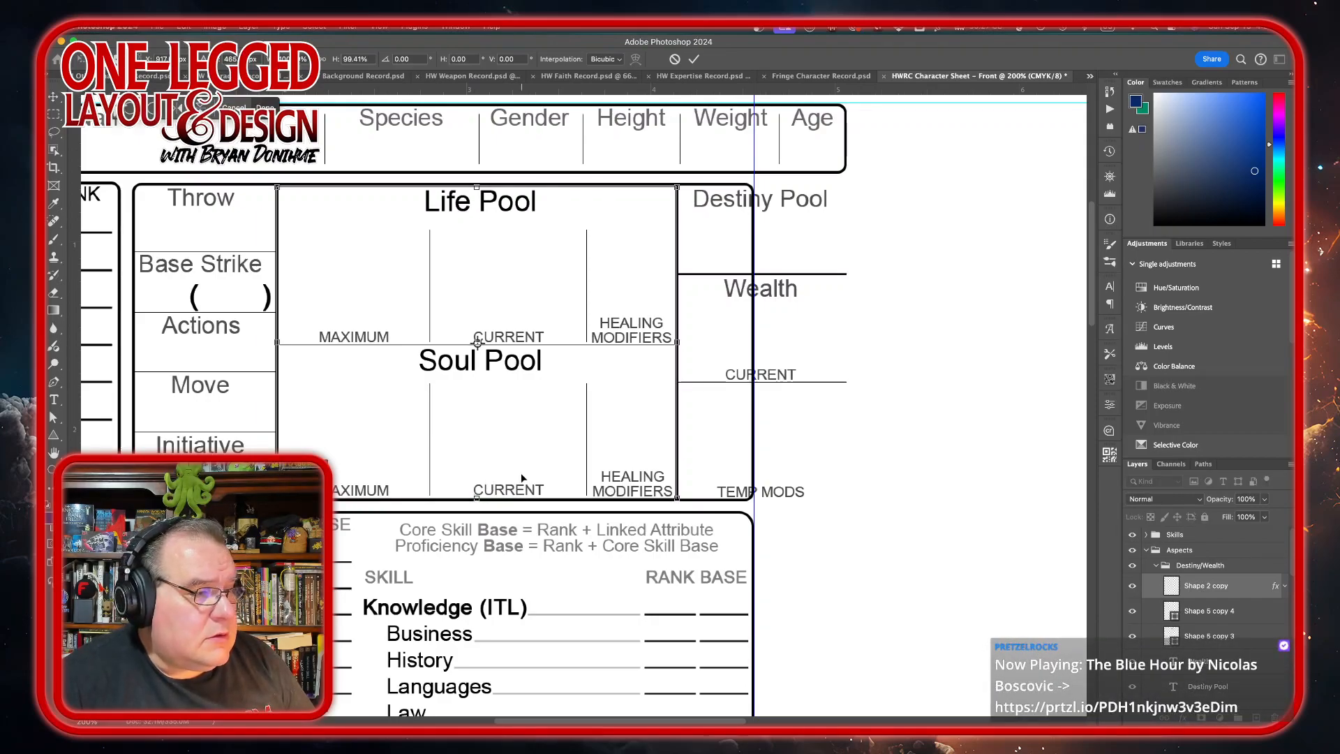
pyautogui.moveTo(476, 498); pyautogui.dragTo(477, 494)
pyautogui.click(695, 60)
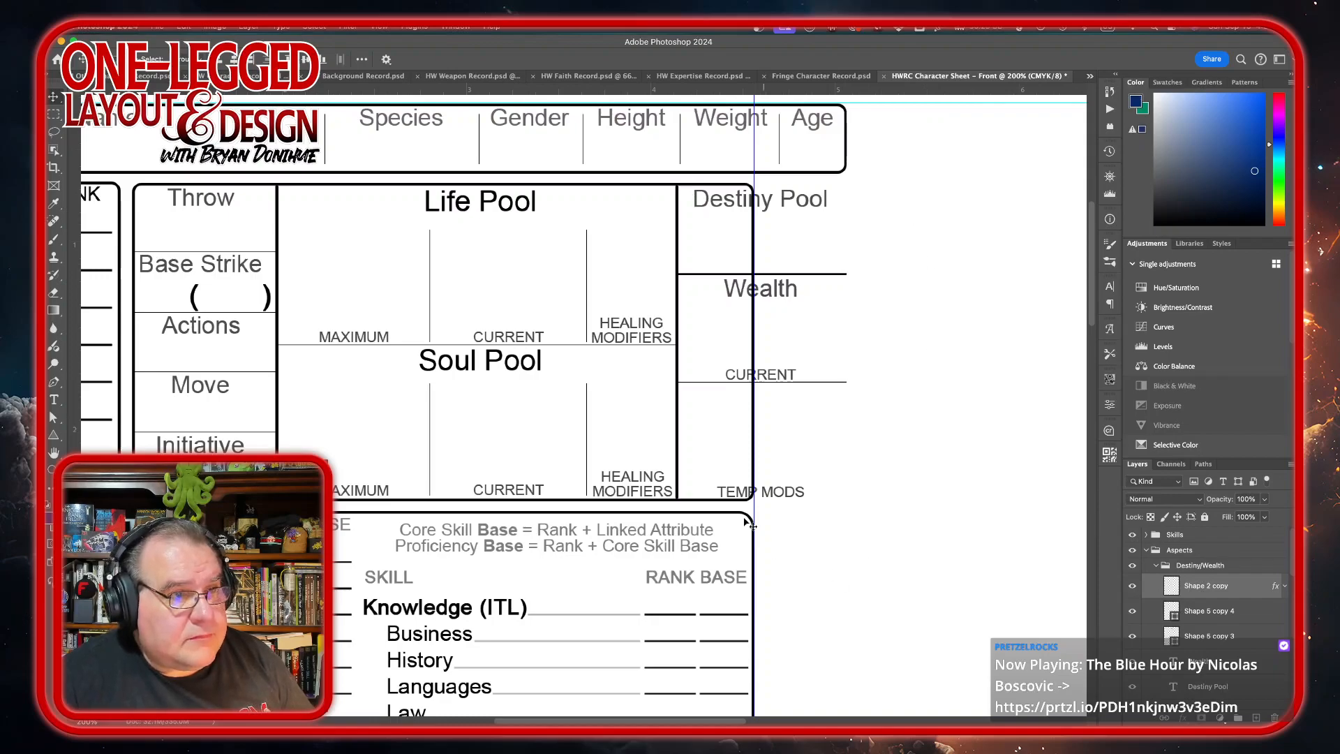
# Examine the shape and text layers in the Destiny/Wealth and Life/Soul groups to identify which sheet element each one is
pyautogui.rightClick(686, 379)
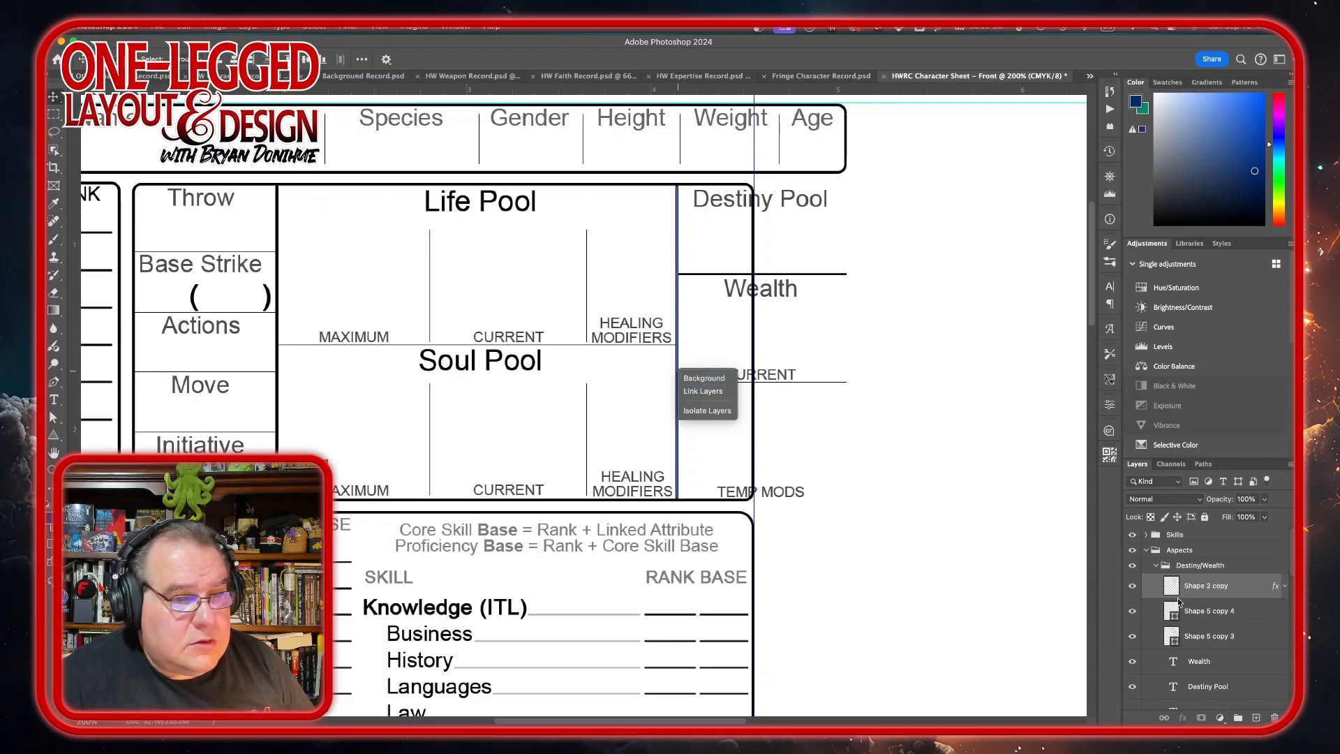
pyautogui.click(1229, 593)
pyautogui.click(1246, 637)
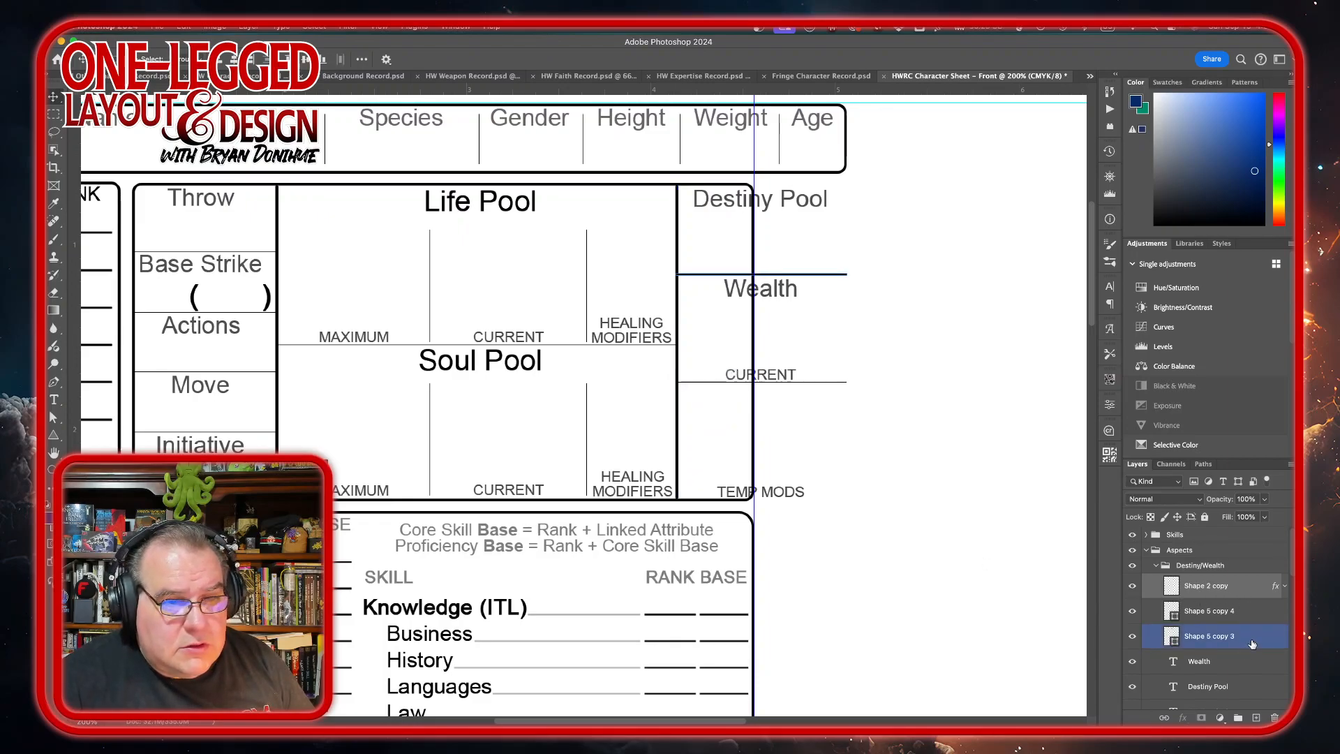
pyautogui.click(1259, 613)
pyautogui.click(1257, 642)
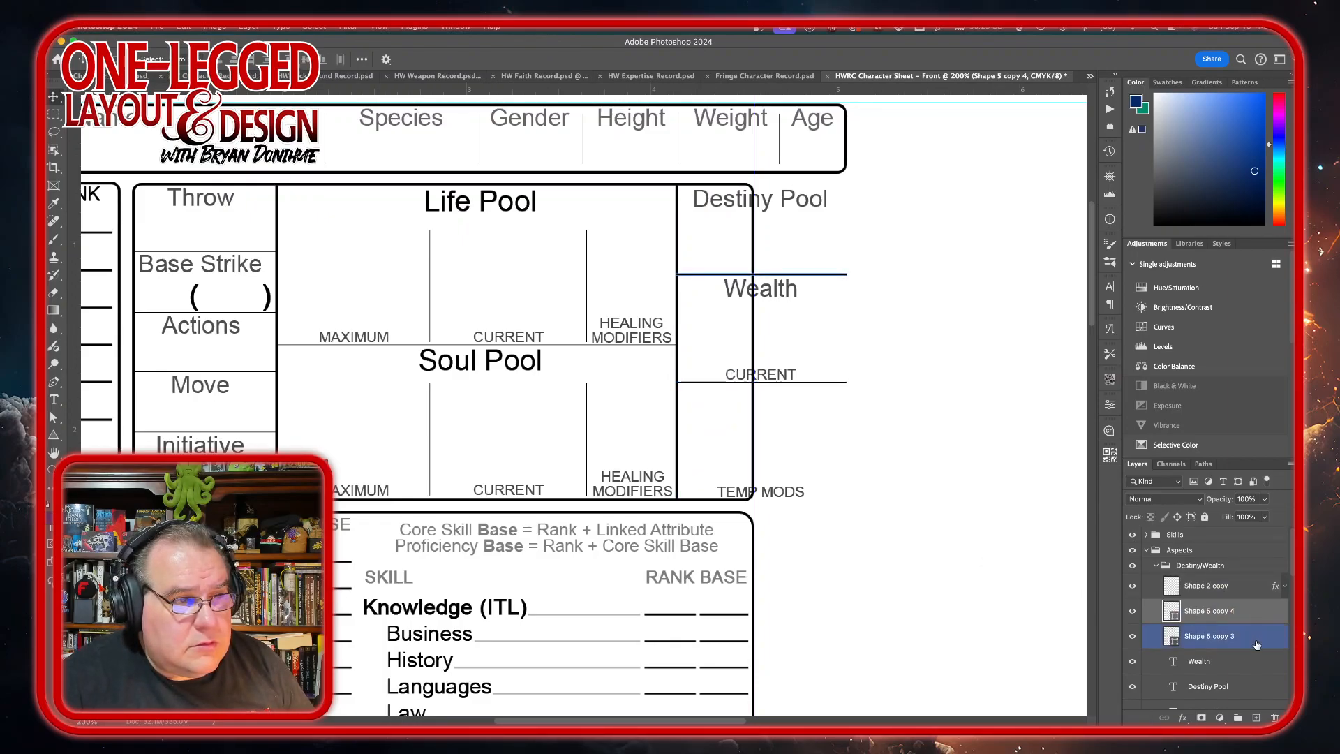
pyautogui.scroll(-3, 1253, 649)
pyautogui.click(1247, 666)
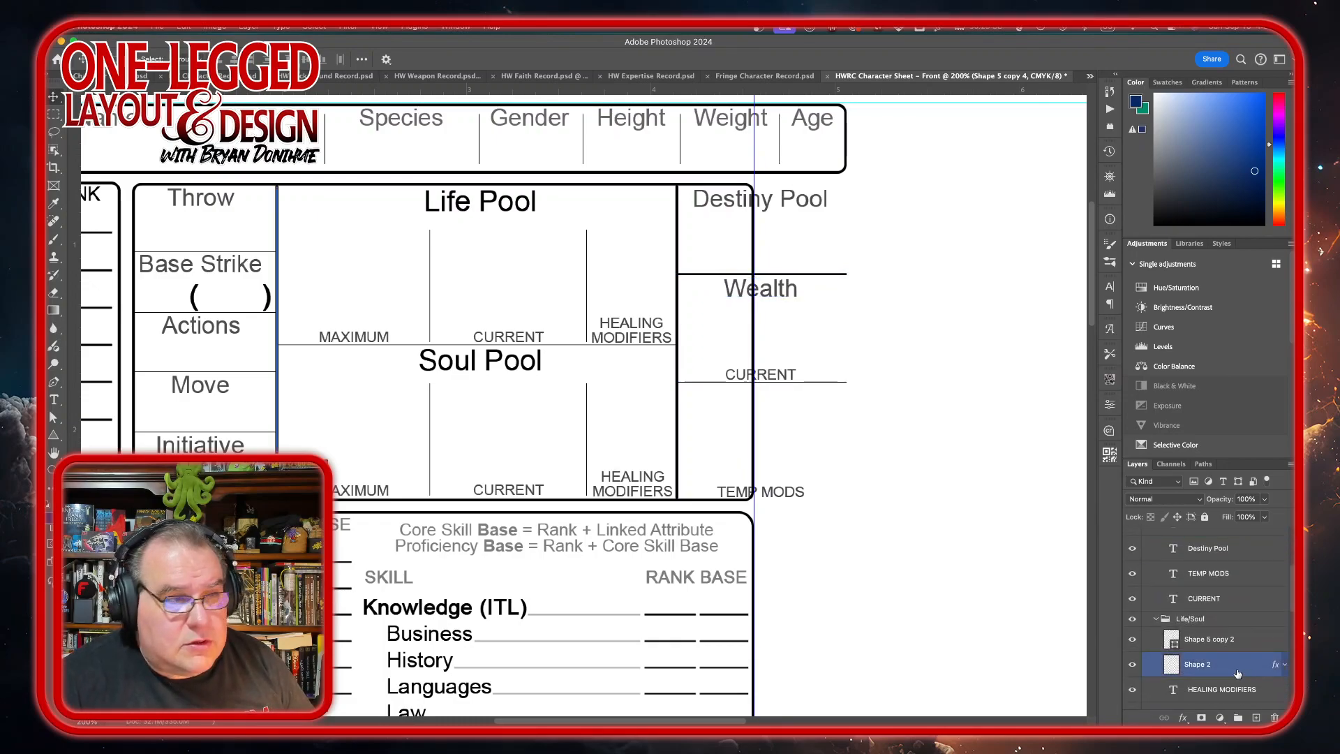
pyautogui.click(1239, 646)
pyautogui.click(1236, 666)
pyautogui.click(1234, 680)
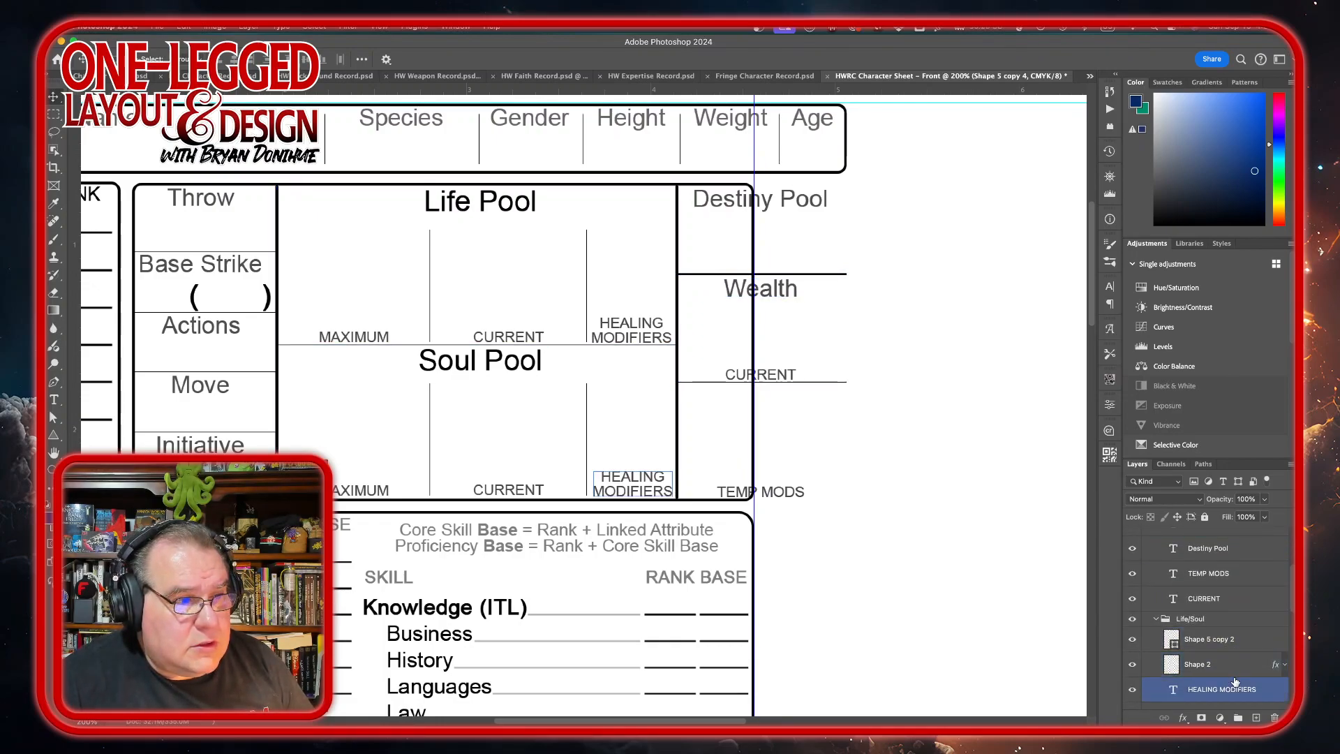
pyautogui.scroll(-3, 1235, 680)
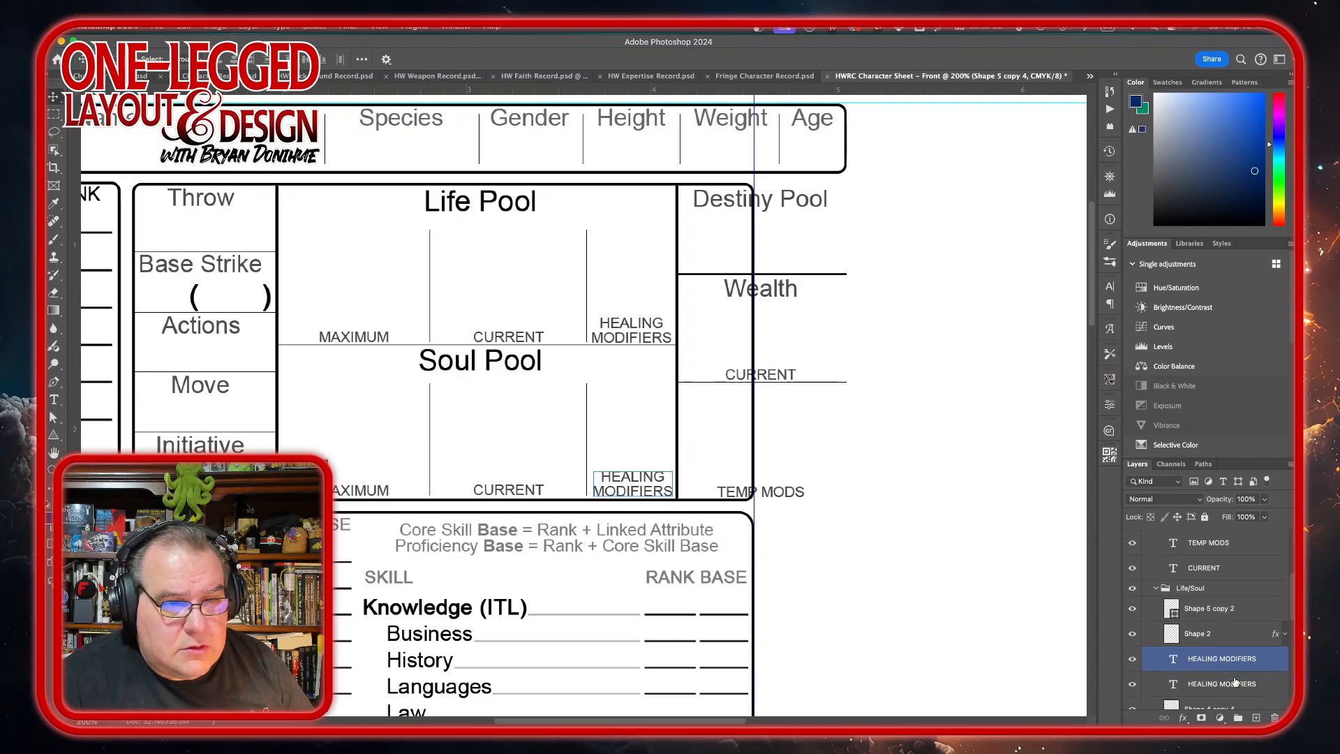
pyautogui.click(1234, 681)
pyautogui.click(1234, 556)
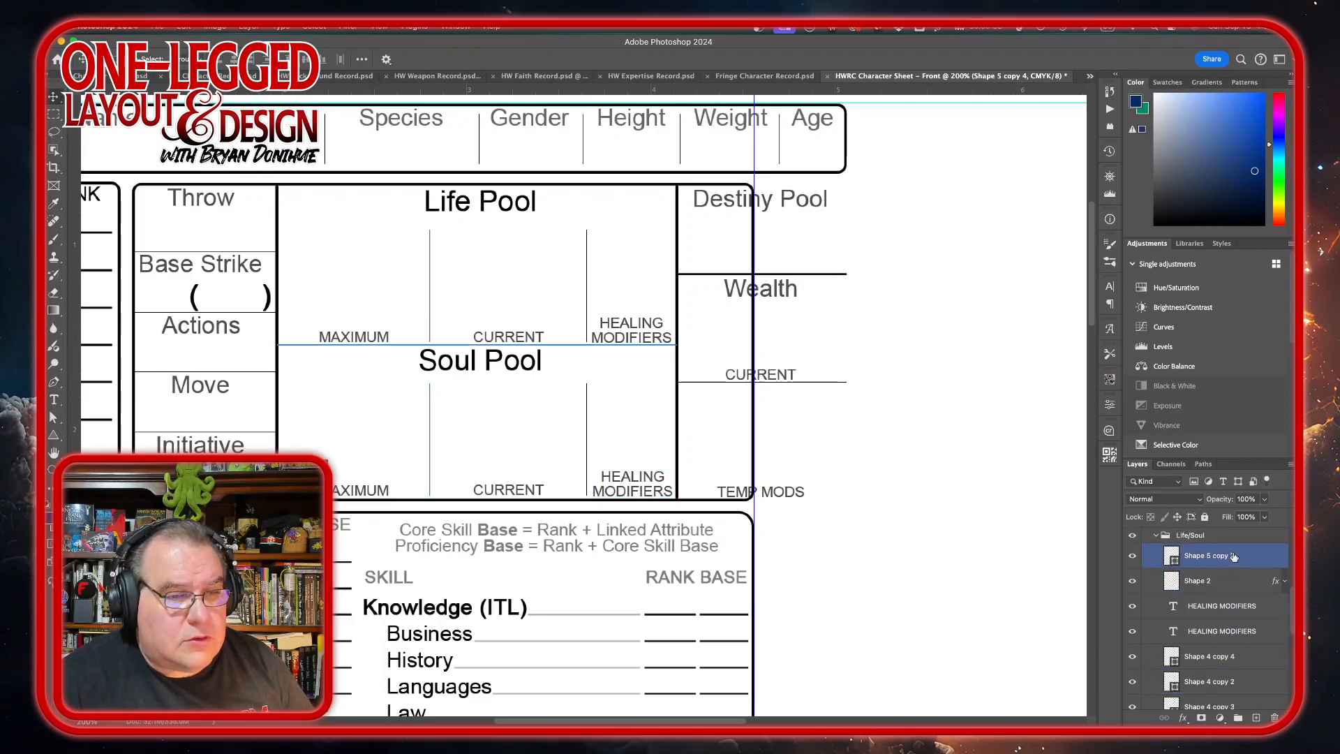
# Move the vertical divider between the Life/Soul and Destiny/Wealth sections left into the Healing Modifiers column
pyautogui.scroll(5, 1234, 556)
pyautogui.click(1234, 553)
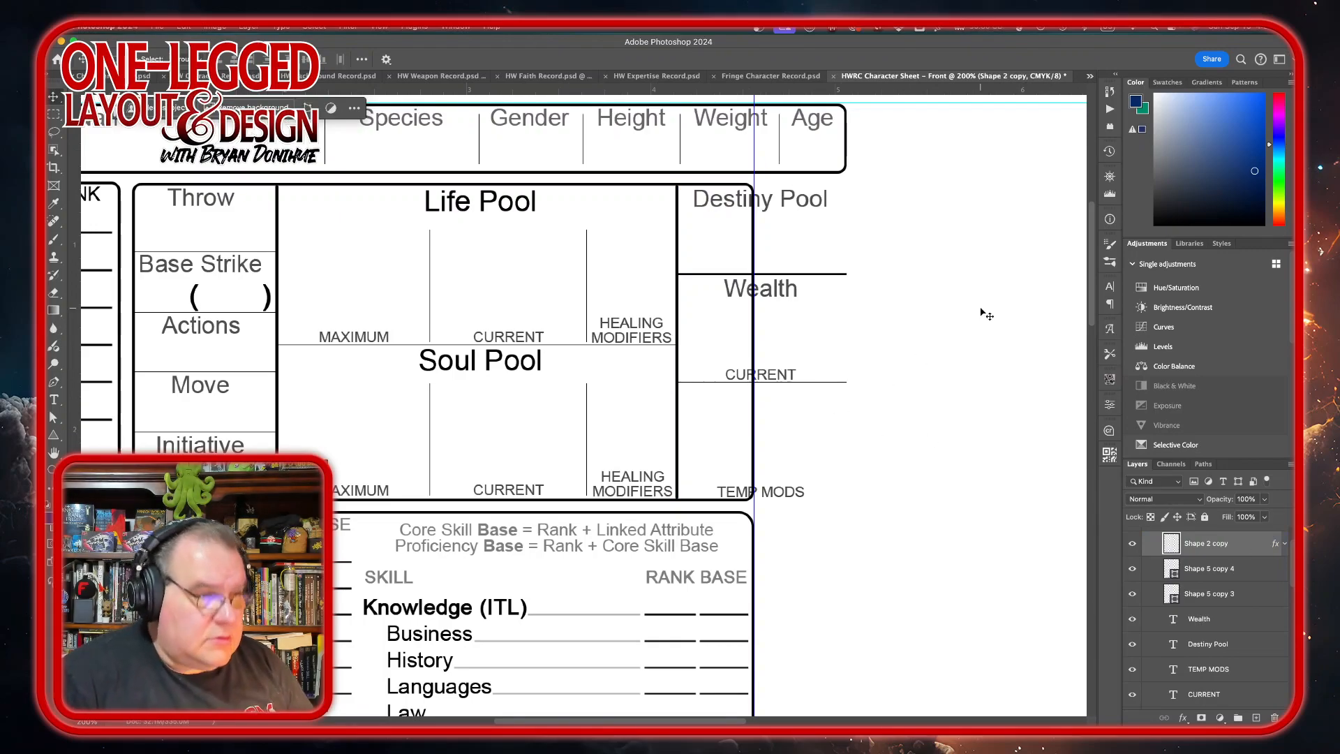
pyautogui.hotkey('shift', 'Left')
pyautogui.hotkey('shift', 'Left')
pyautogui.hotkey('shift', 'Left')
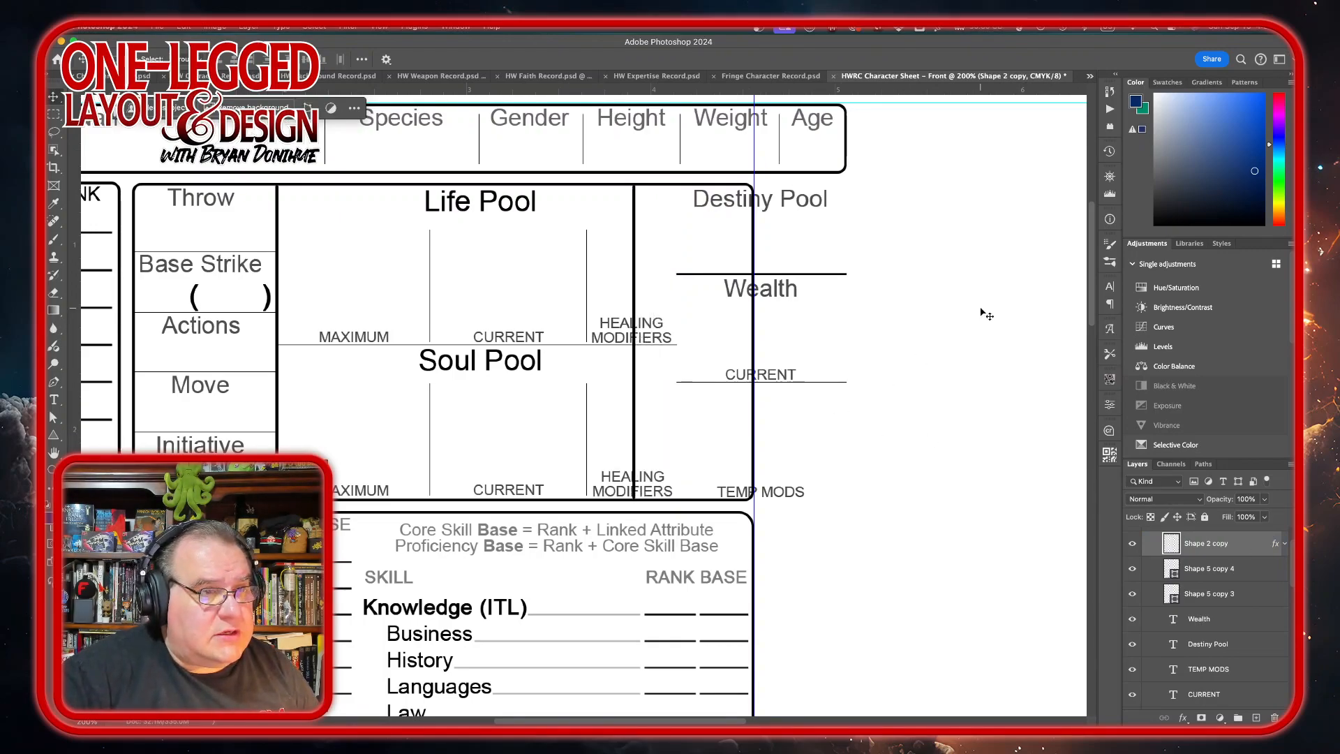
pyautogui.hotkey('shift', 'Left')
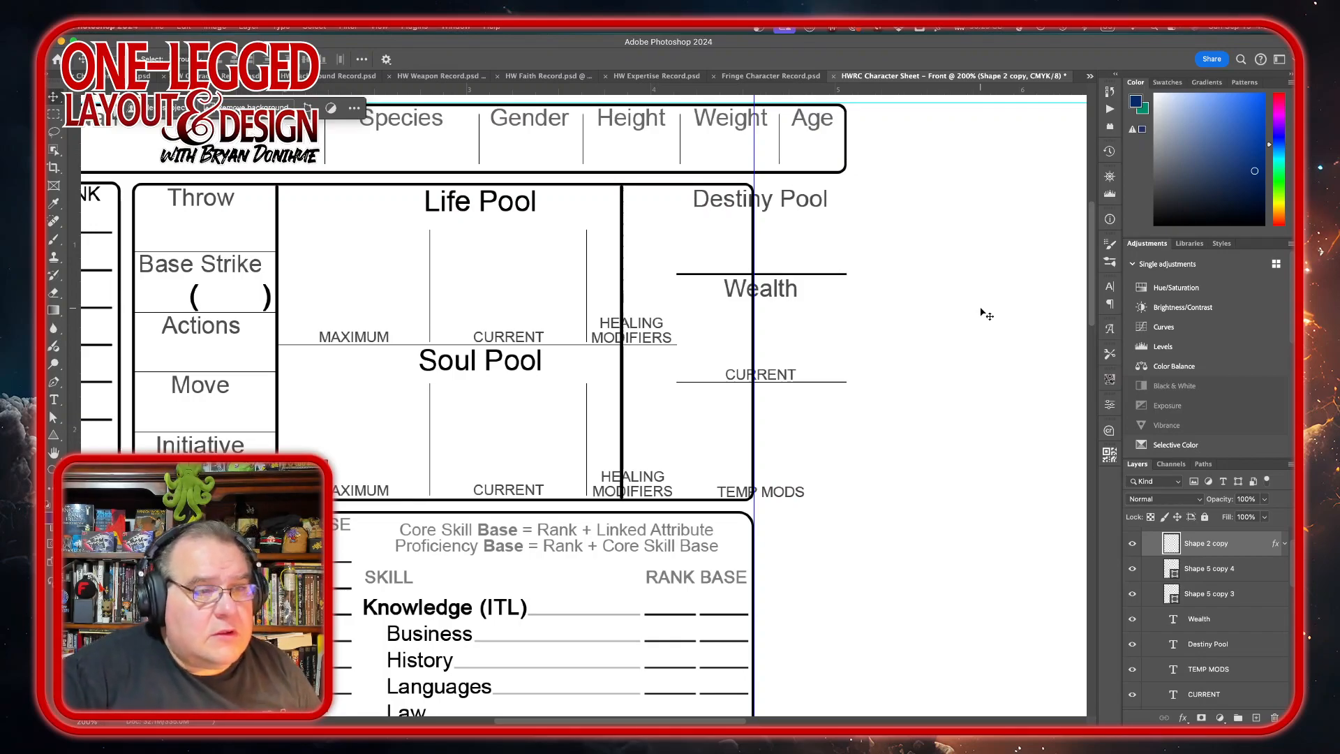
# Move the Destiny Pool, Wealth, CURRENT and TEMP MODS labels with their two horizontal lines left until Destiny Pool fits inside the Aspects outline's right edge
pyautogui.click(1234, 593)
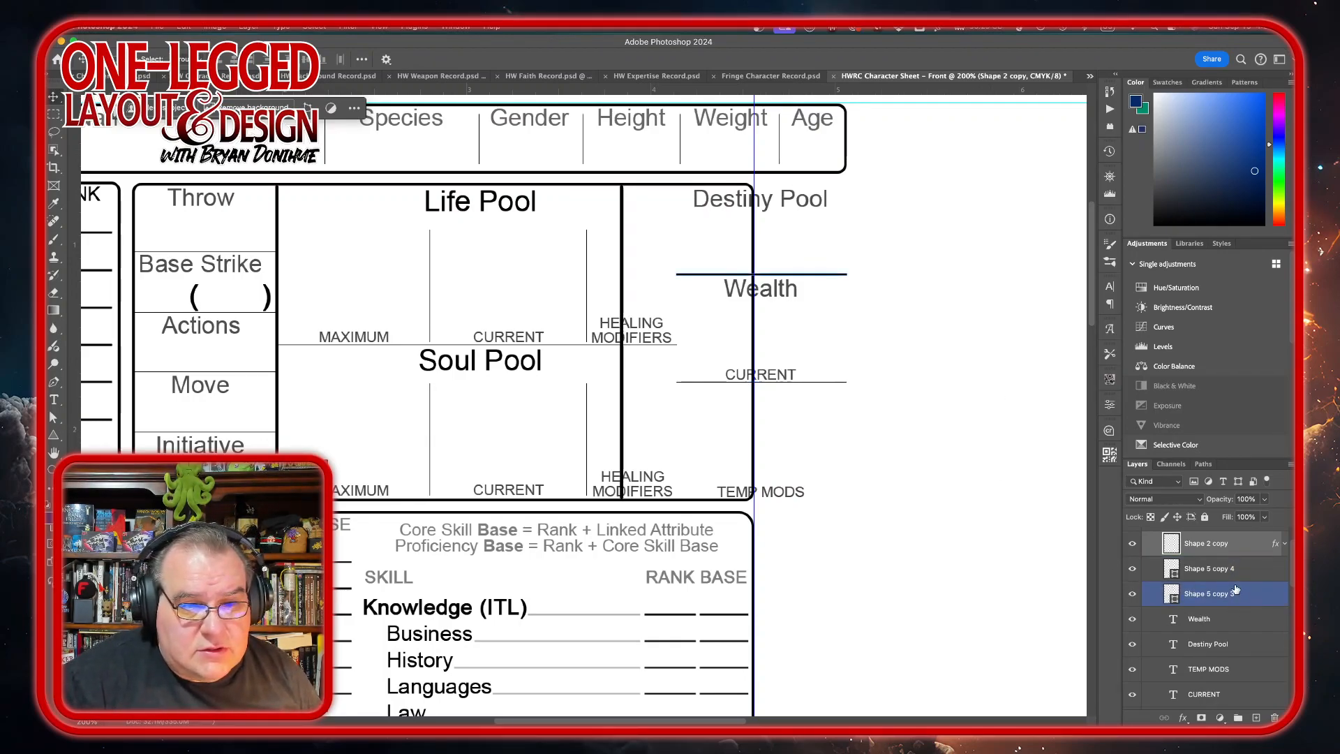
pyautogui.scroll(-3, 1236, 592)
pyautogui.click(1239, 637)
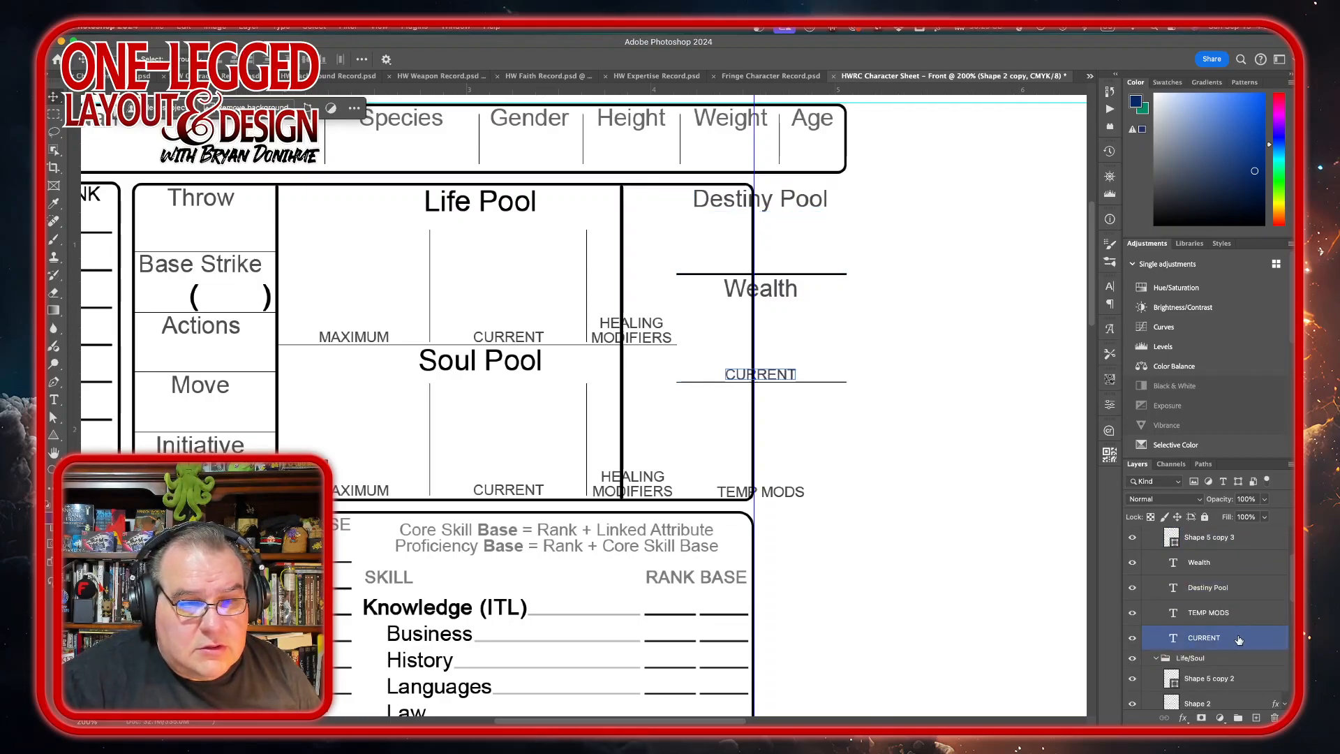
pyautogui.click(1238, 637)
pyautogui.scroll(3, 1253, 626)
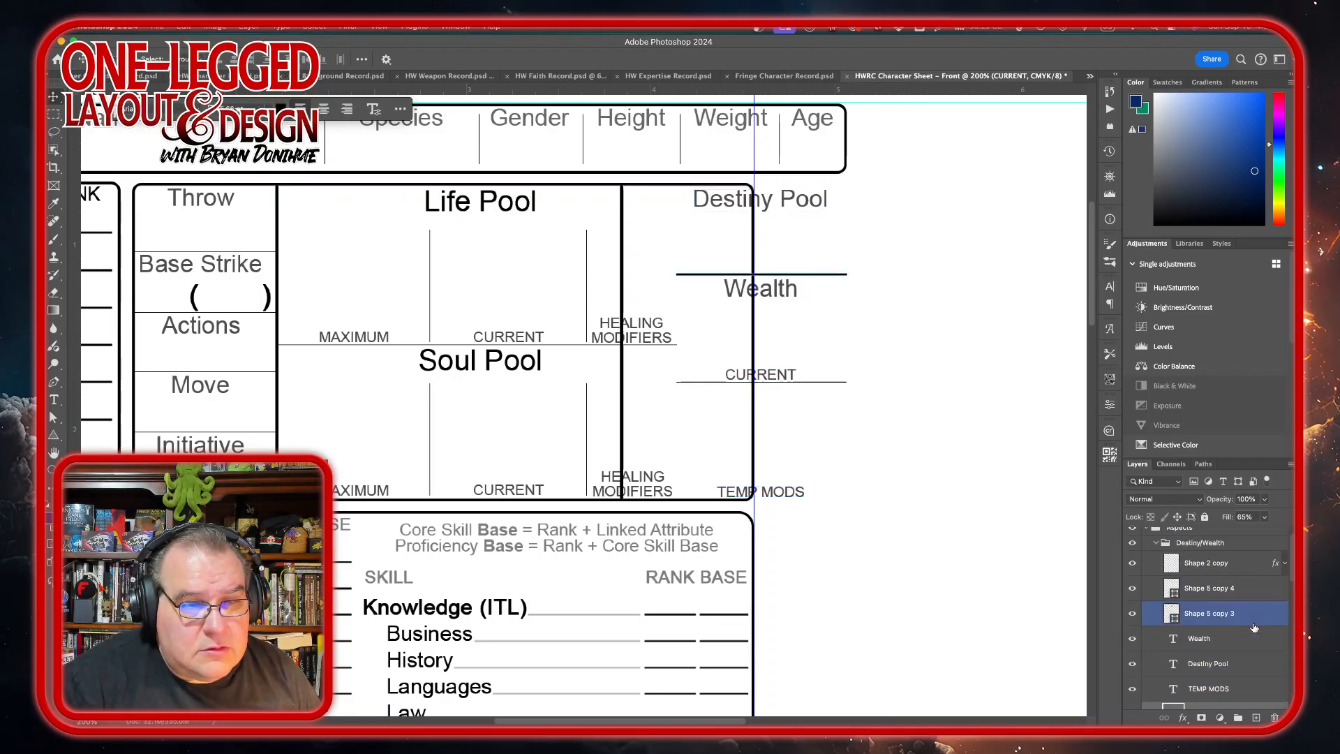
pyautogui.scroll(-3, 1255, 627)
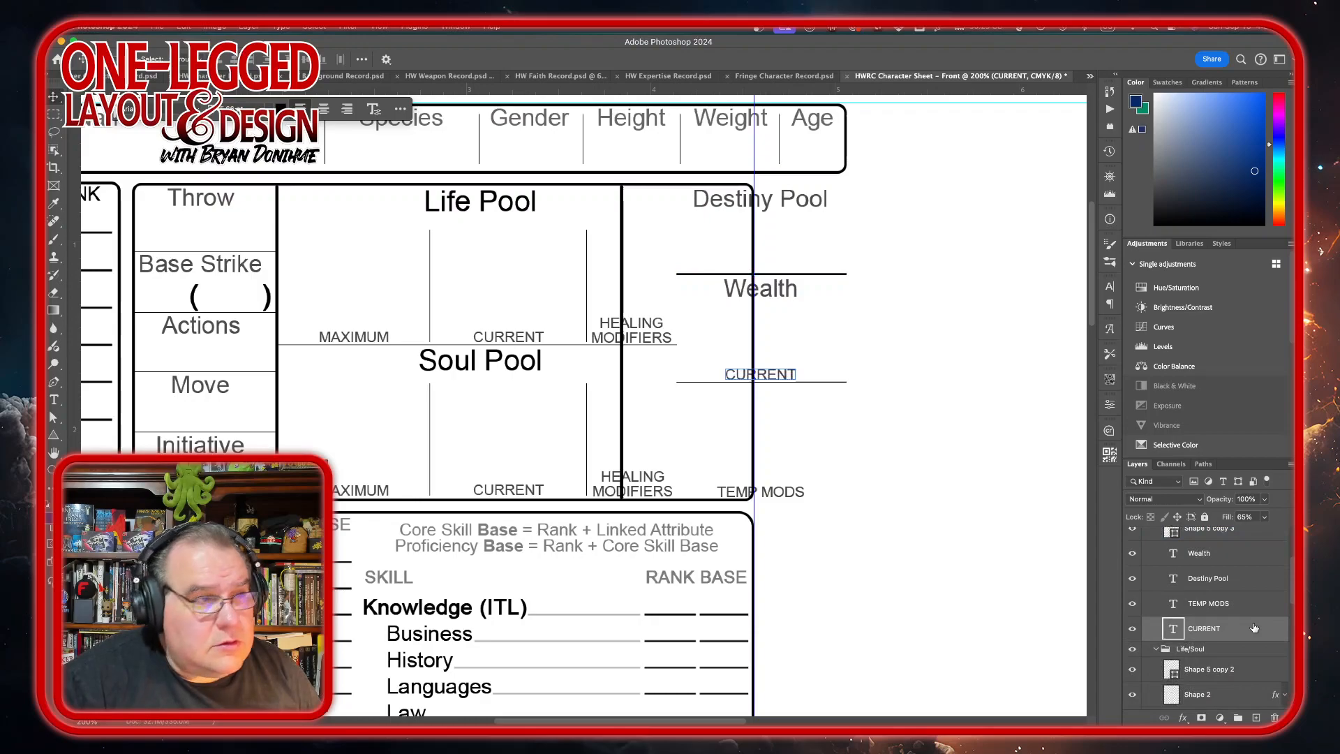
pyautogui.scroll(3, 1254, 628)
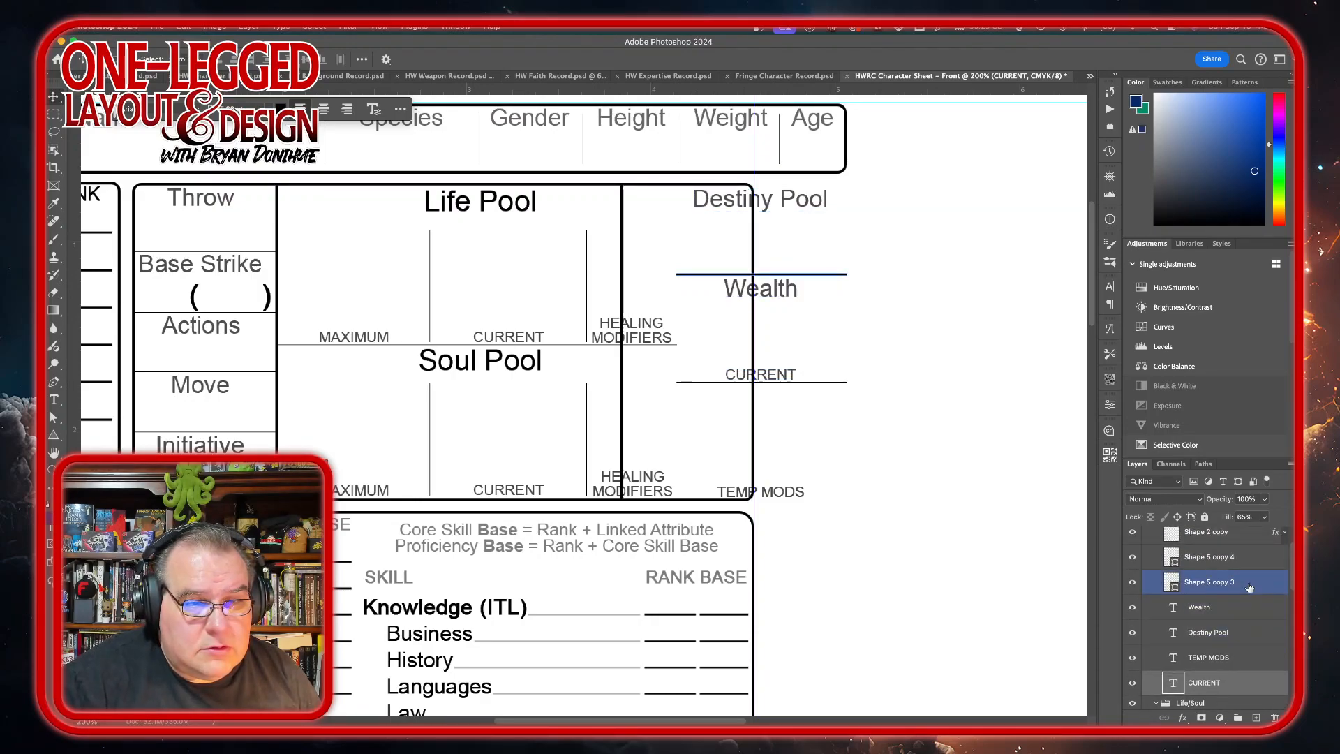
pyautogui.click(876, 413)
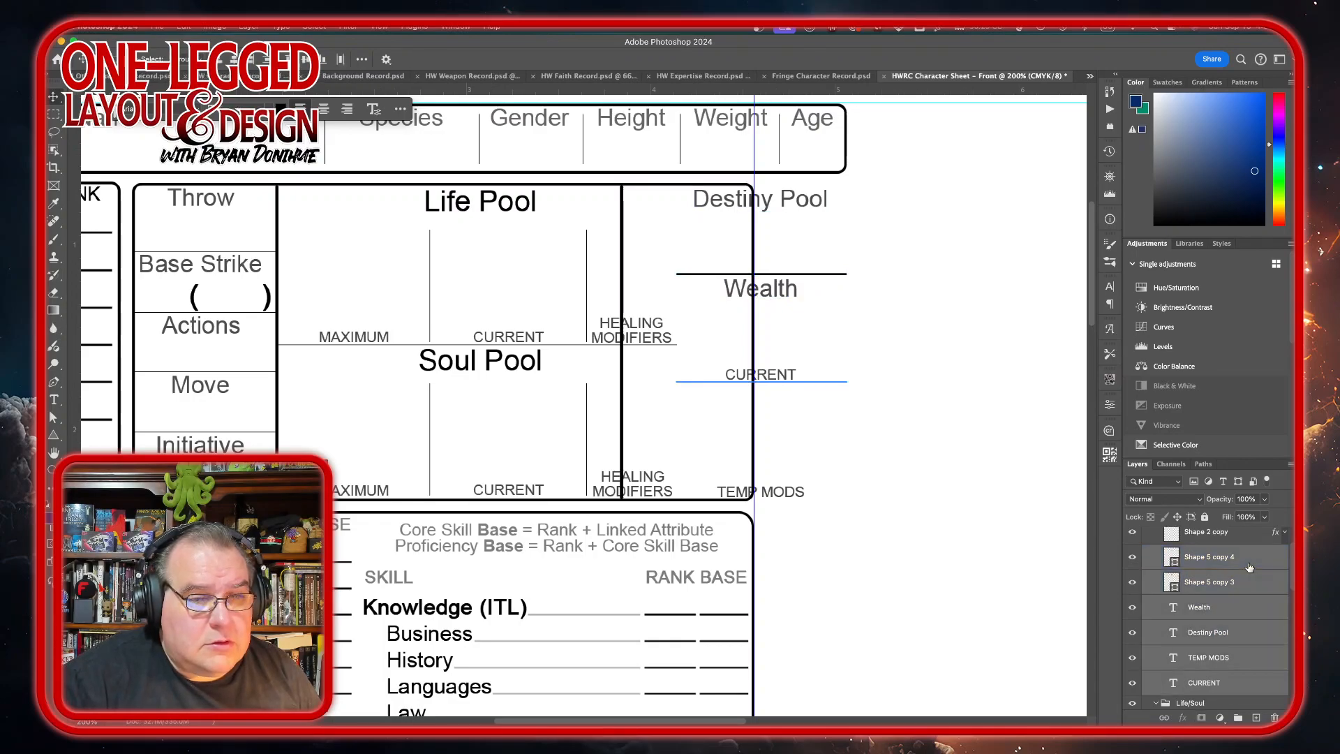
pyautogui.hotkey('shift', 'Left')
pyautogui.hotkey('shift', 'Left')
pyautogui.hotkey('shift', 'Left')
pyautogui.hotkey('shift', 'Left')
pyautogui.hotkey('shift', 'Left')
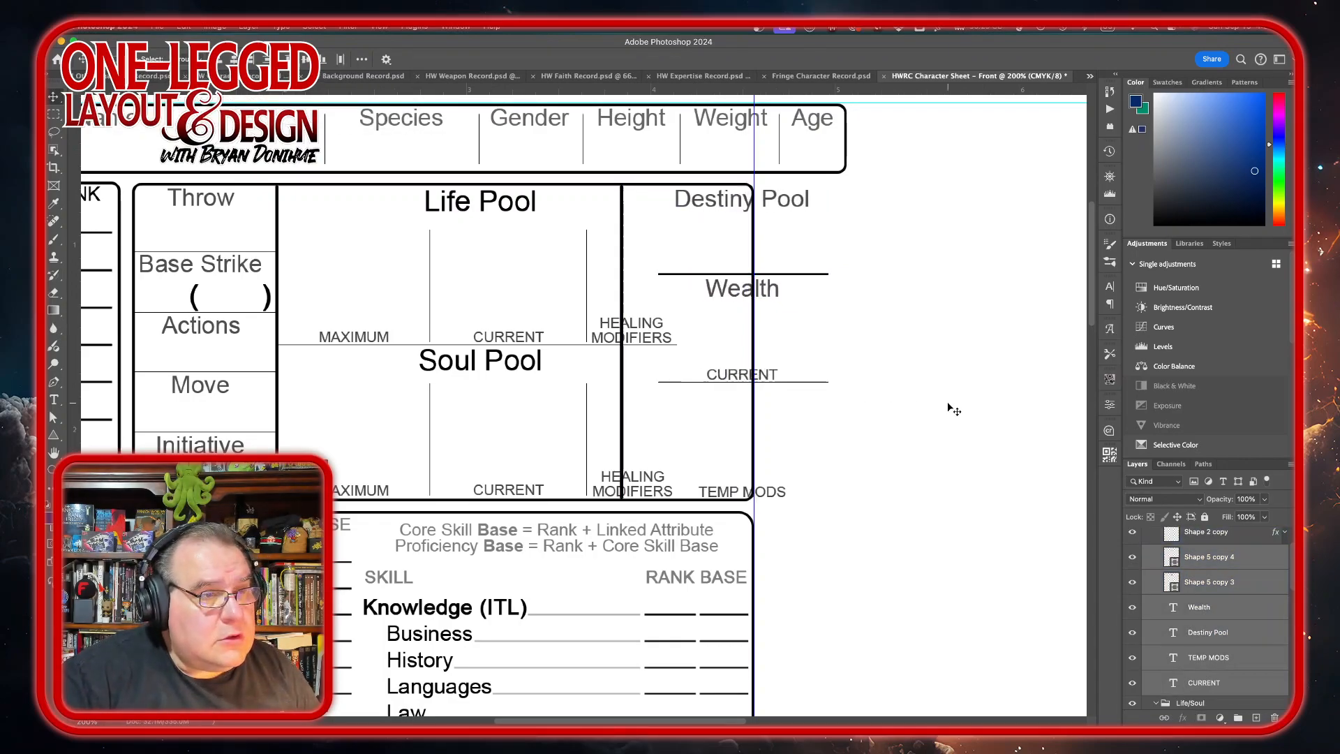
pyautogui.hotkey('shift', 'Left')
pyautogui.hotkey('shift', 'Left')
pyautogui.hotkey('shift', 'Left')
pyautogui.hotkey('shift', 'Left')
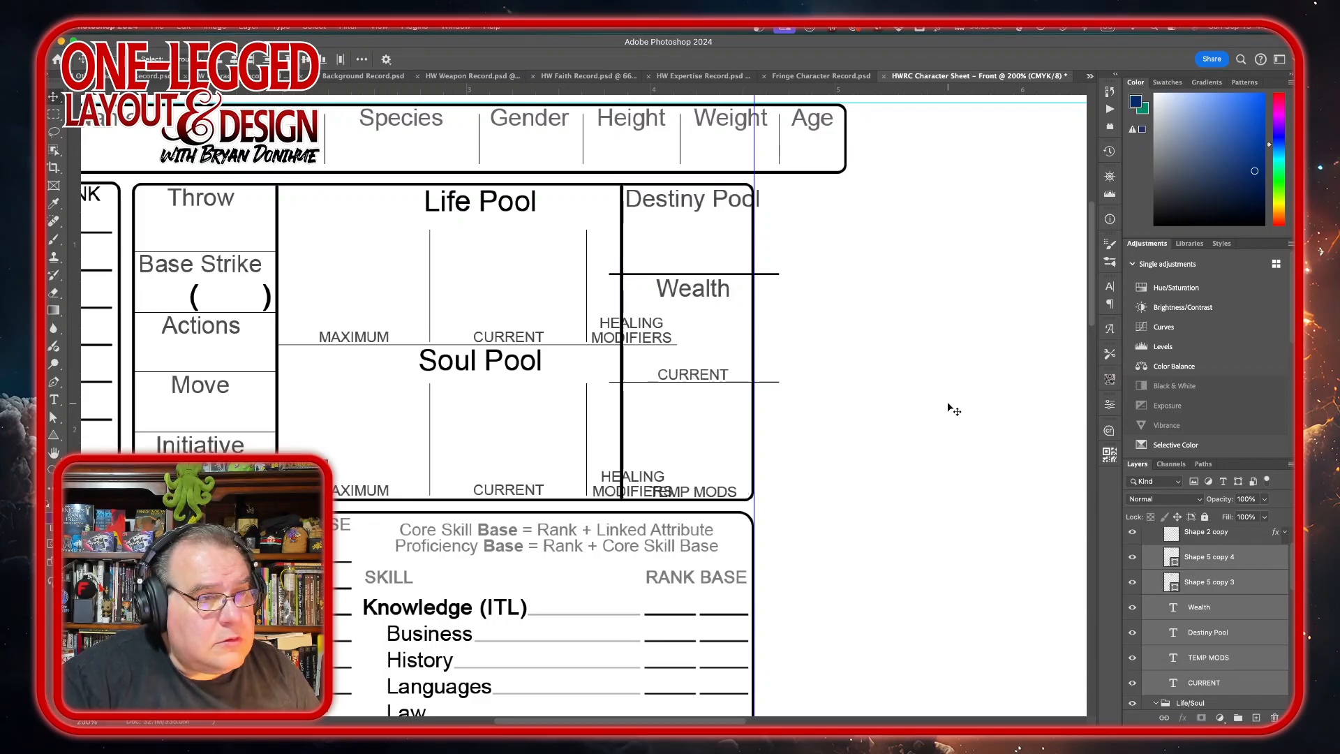
pyautogui.hotkey('shift', 'Left')
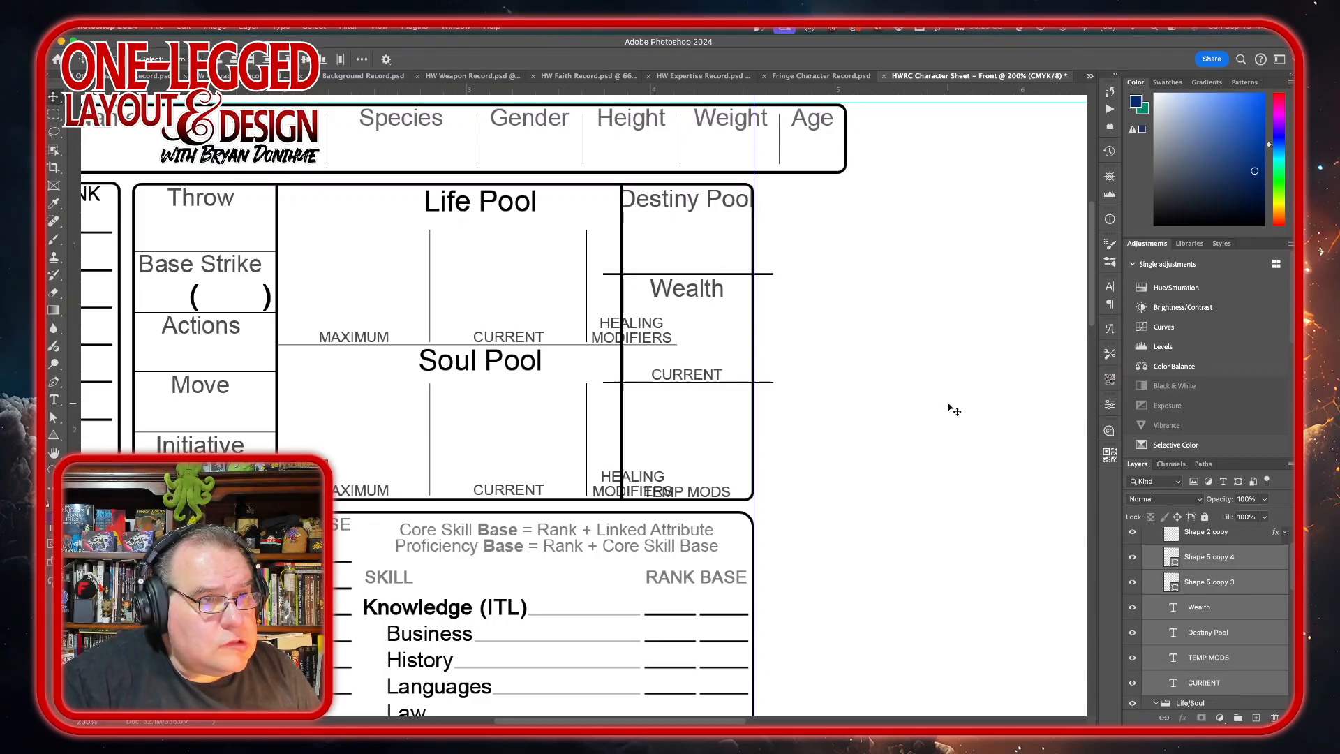
pyautogui.hotkey('shift', 'Left')
pyautogui.hotkey('shift', 'Left')
pyautogui.hotkey('shift', 'Left')
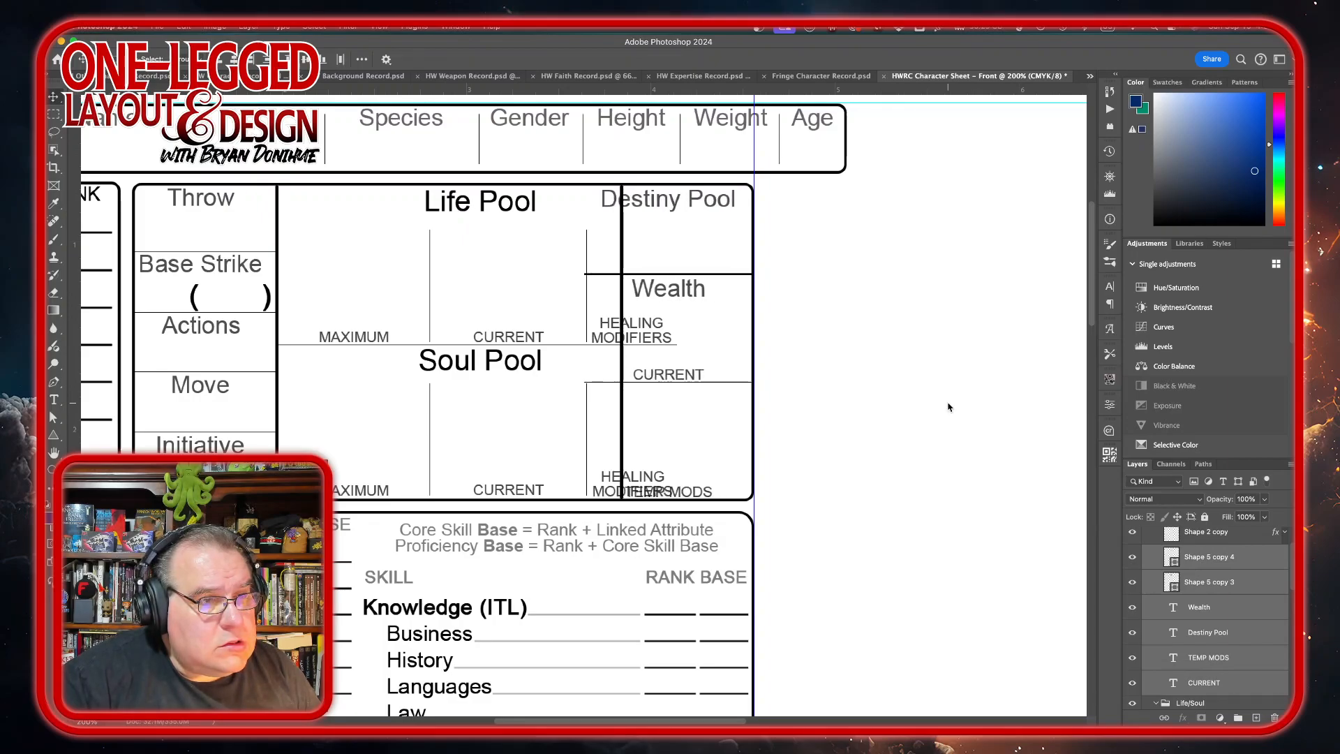
pyautogui.hotkey('shift', 'Right')
pyautogui.hotkey('shift', 'Right')
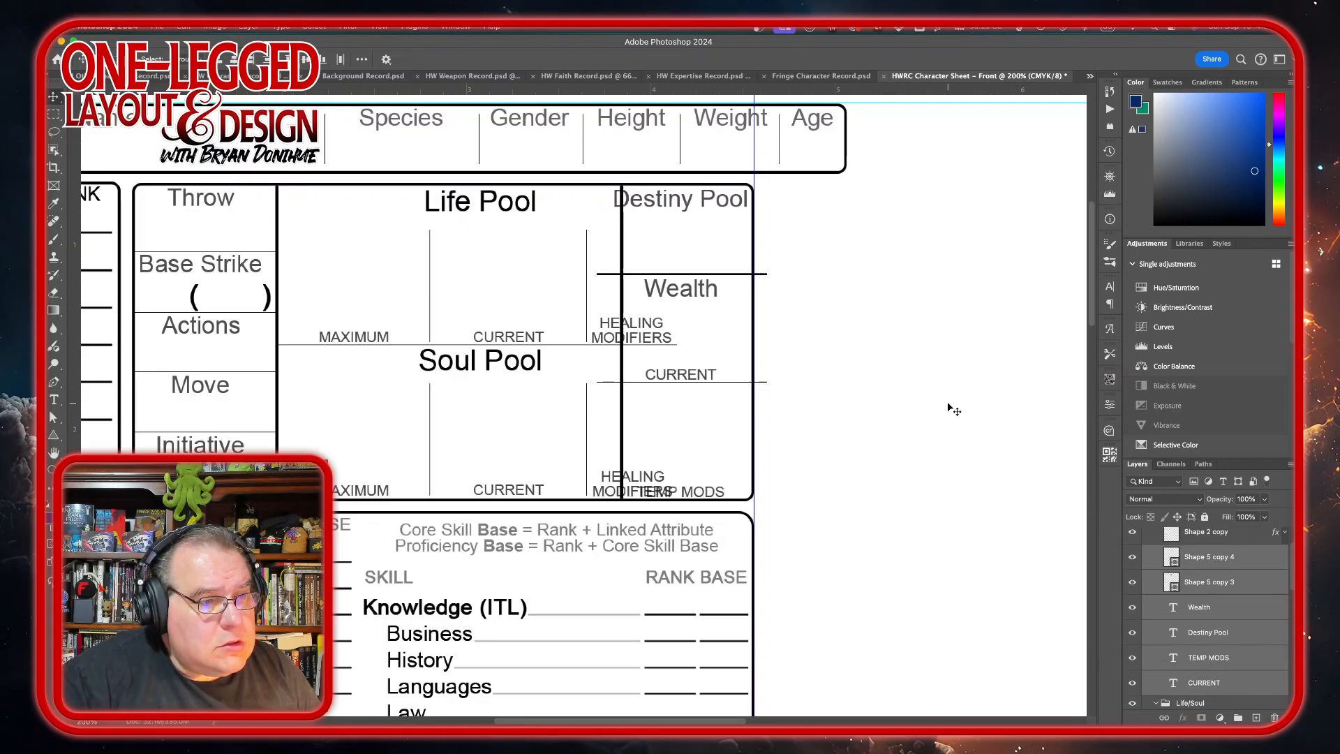
pyautogui.hotkey('shift', 'Right')
pyautogui.hotkey('shift', 'Left')
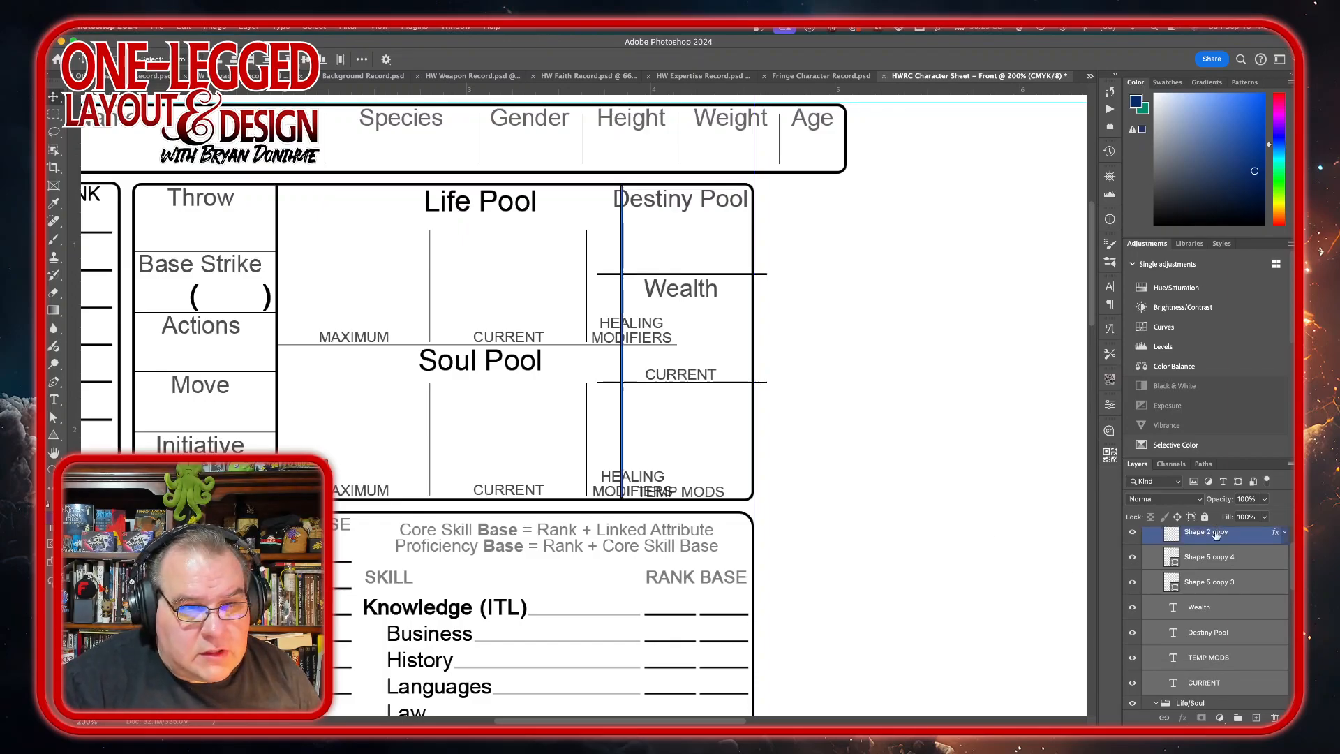
# Nudge the vertical divider between the Life/Soul and Destiny/Wealth sections left until it sits just left of the Destiny Pool label
pyautogui.click(1247, 538)
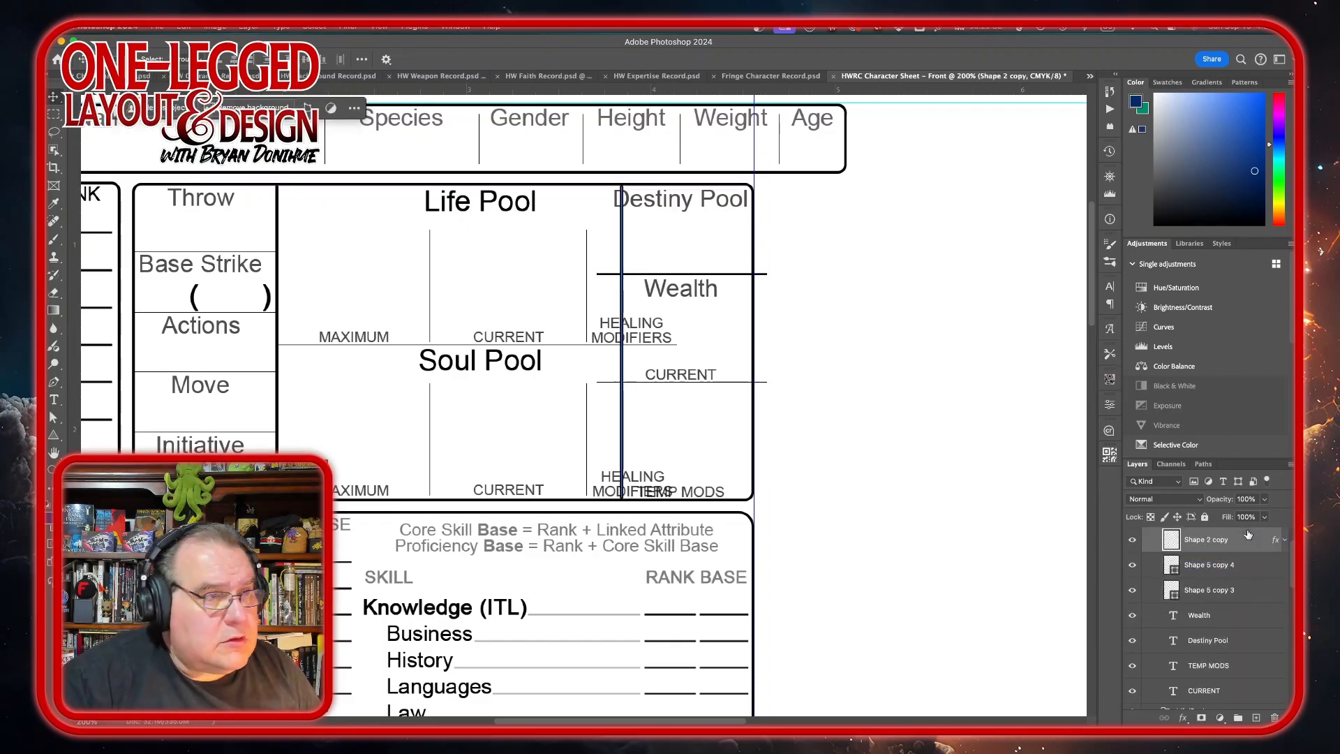
pyautogui.hotkey('shift', 'Left')
pyautogui.hotkey('shift', 'Left')
pyautogui.hotkey('shift', 'Left')
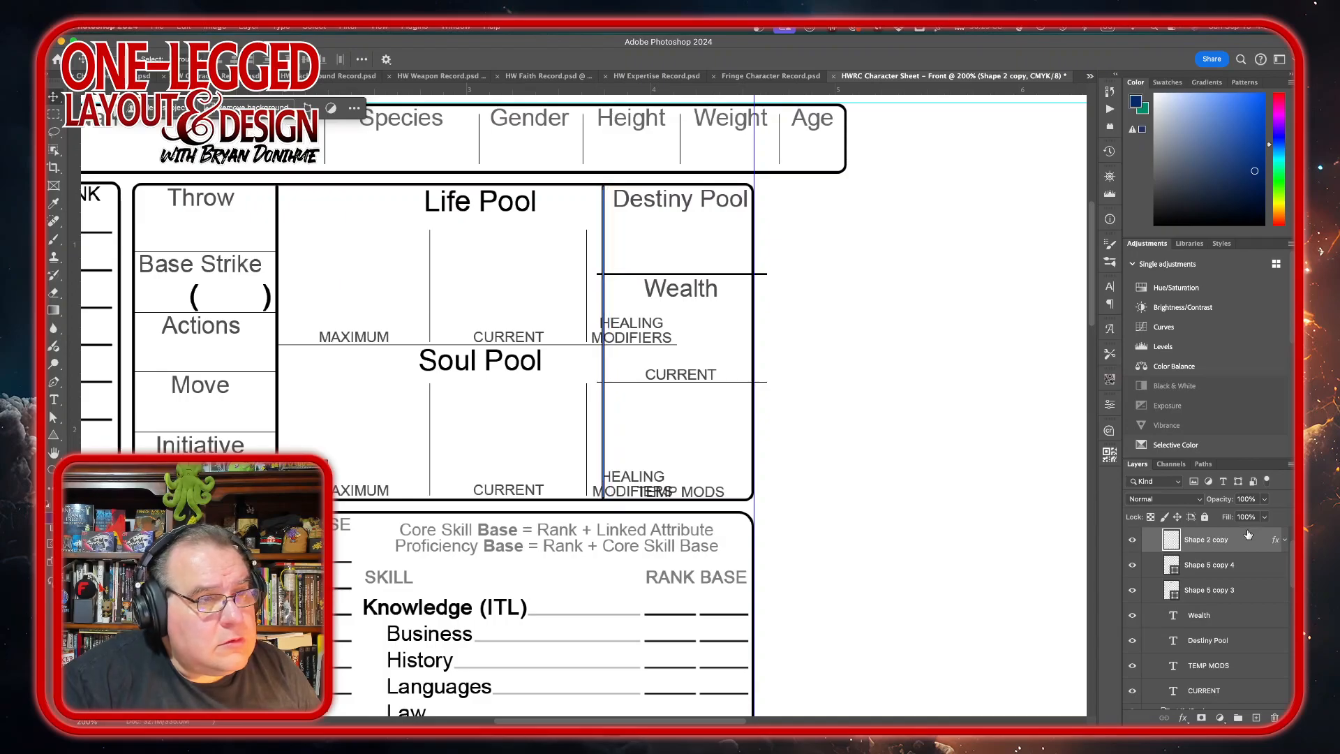
pyautogui.hotkey('shift', 'Right')
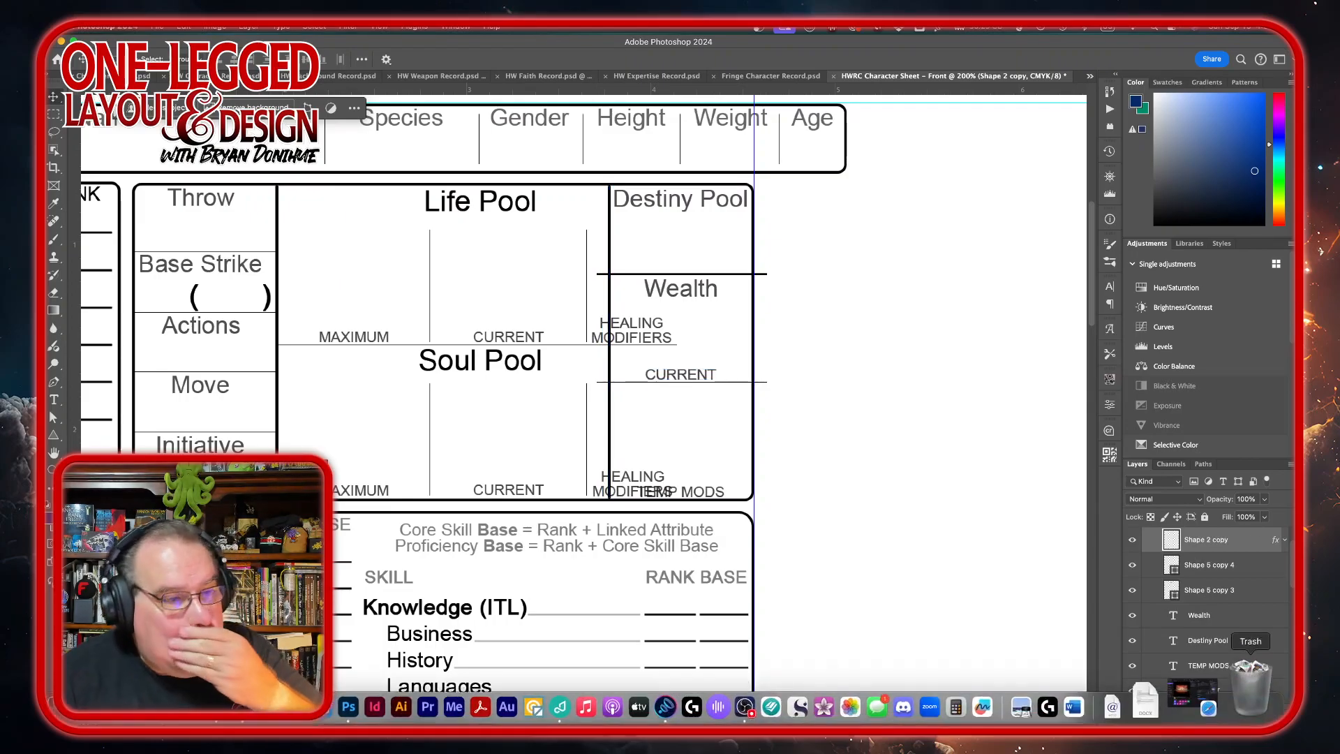
# Narrow the two horizontal lines of the Destiny/Wealth section from both ends so they span from the vertical divider to the outline's right edge
pyautogui.click(1264, 569)
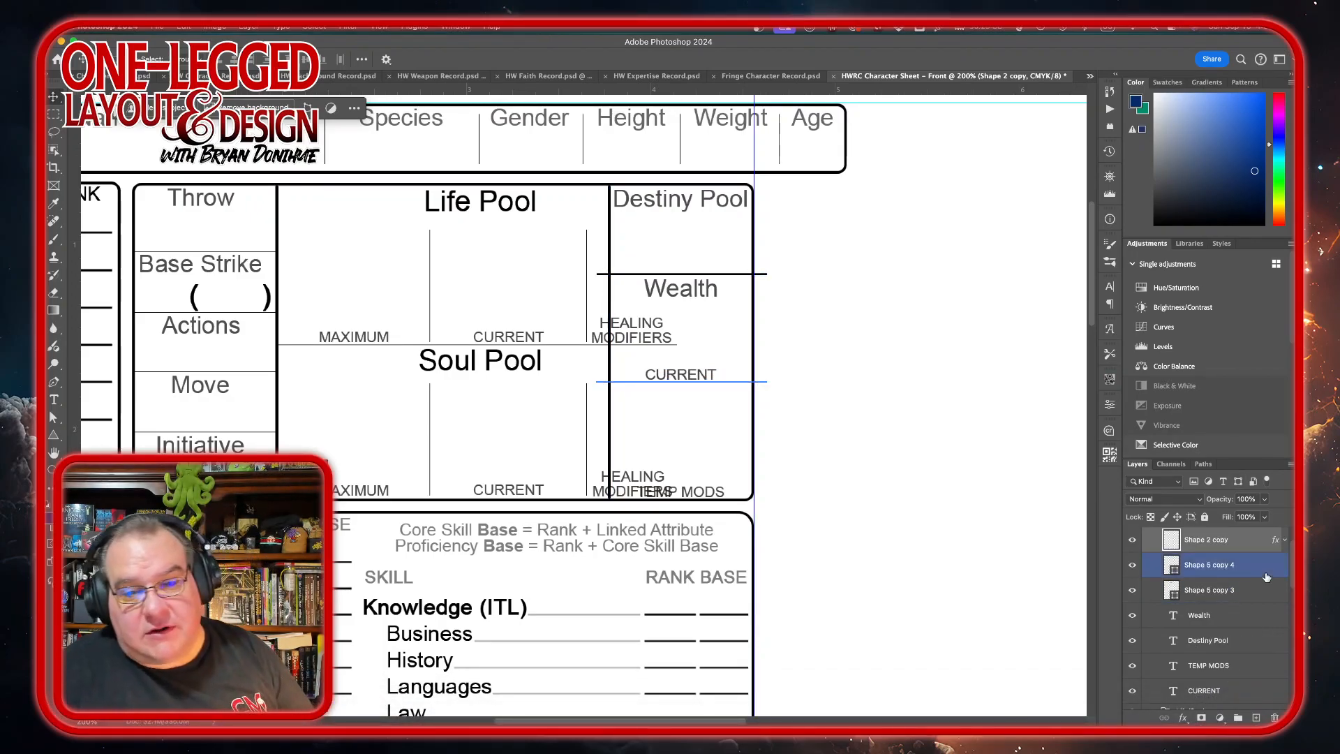
pyautogui.click(905, 181)
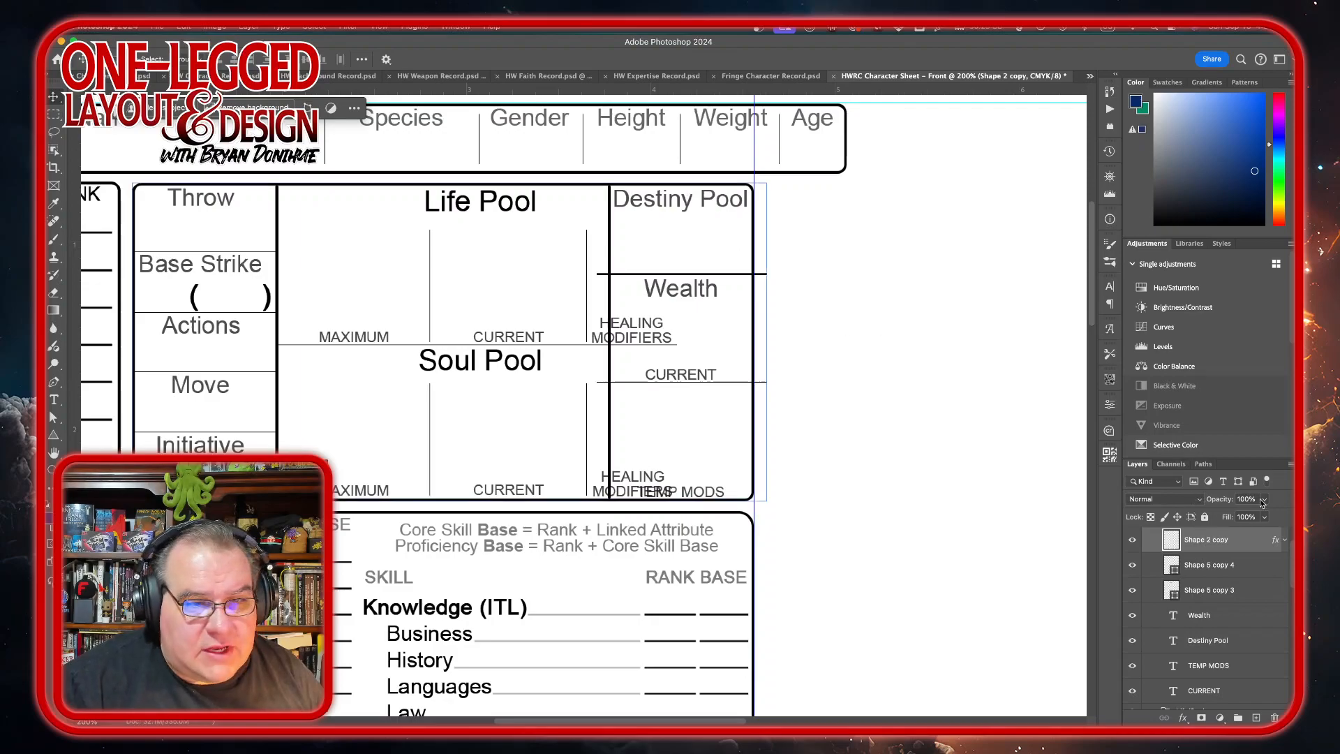
pyautogui.click(1249, 570)
pyautogui.click(1250, 592)
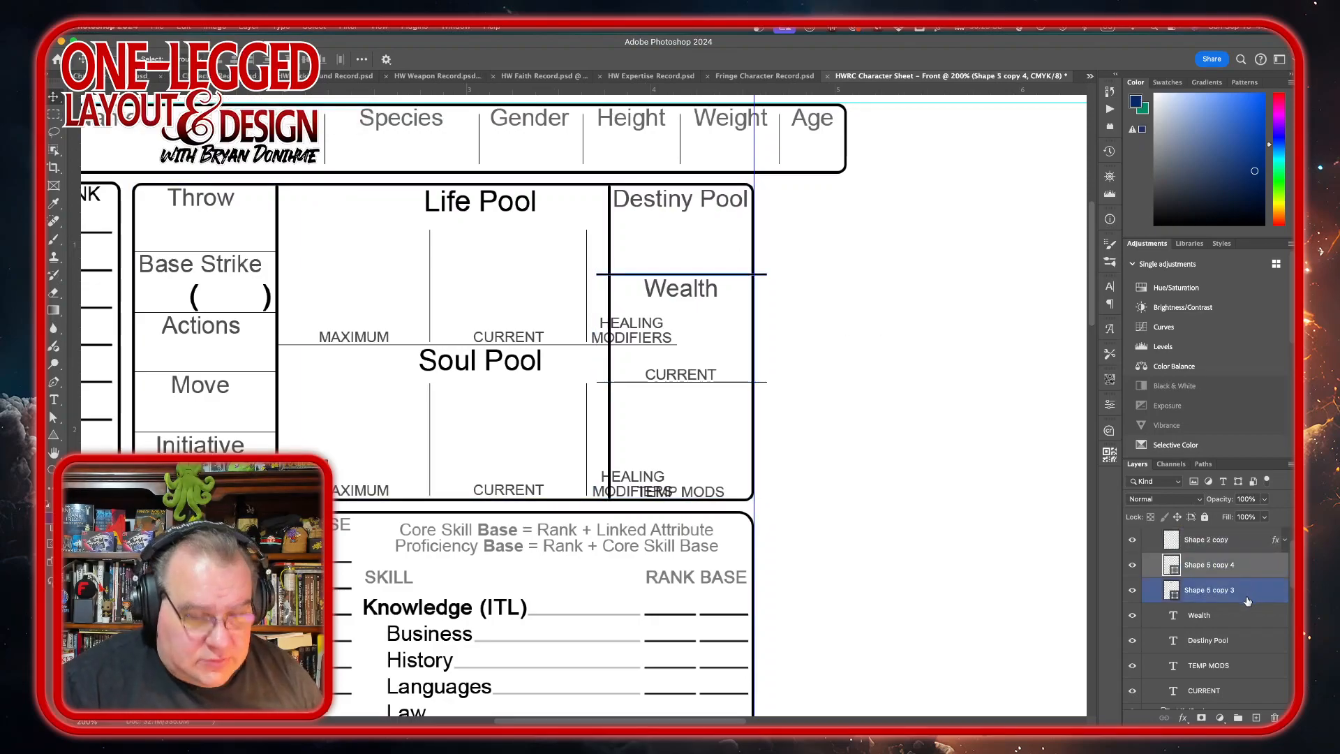
pyautogui.keyDown('shift'); pyautogui.click(1249, 566); pyautogui.keyUp('shift')
pyautogui.hotkey('ctrl', 't')
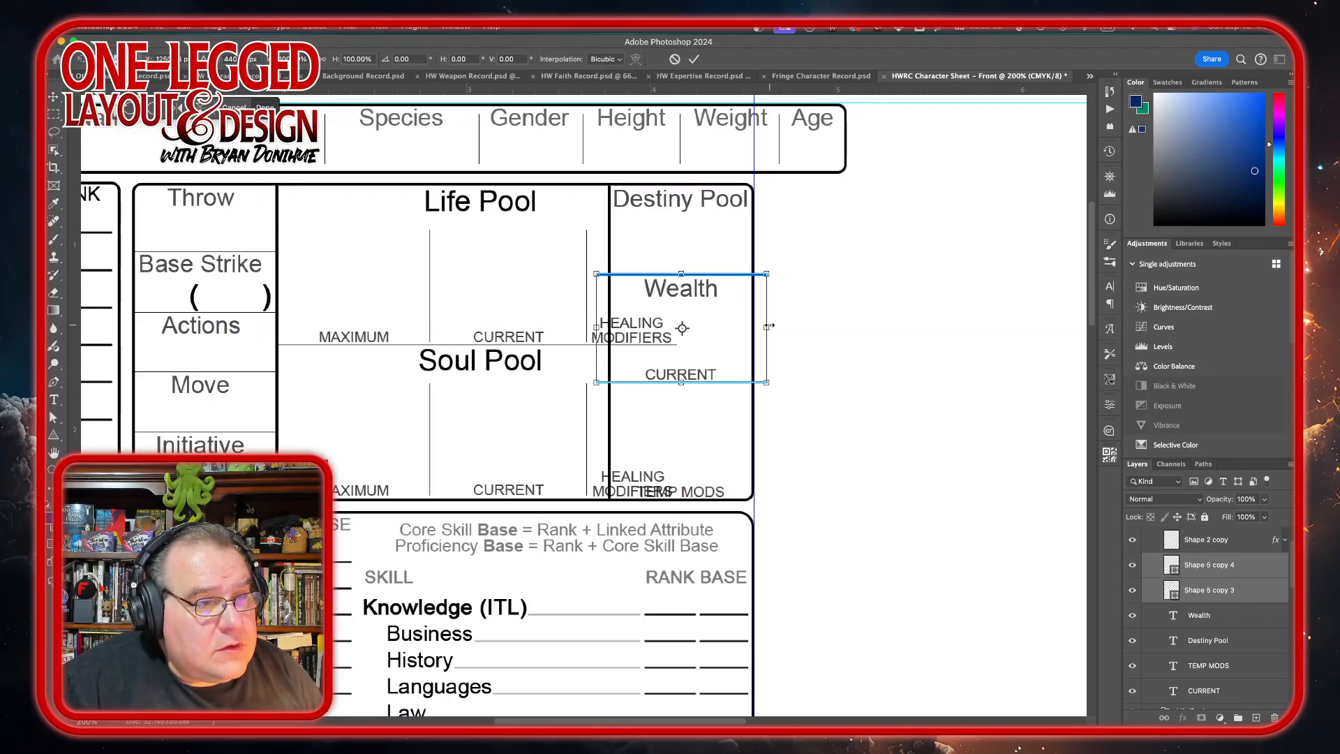
pyautogui.moveTo(769, 326); pyautogui.dragTo(754, 325)
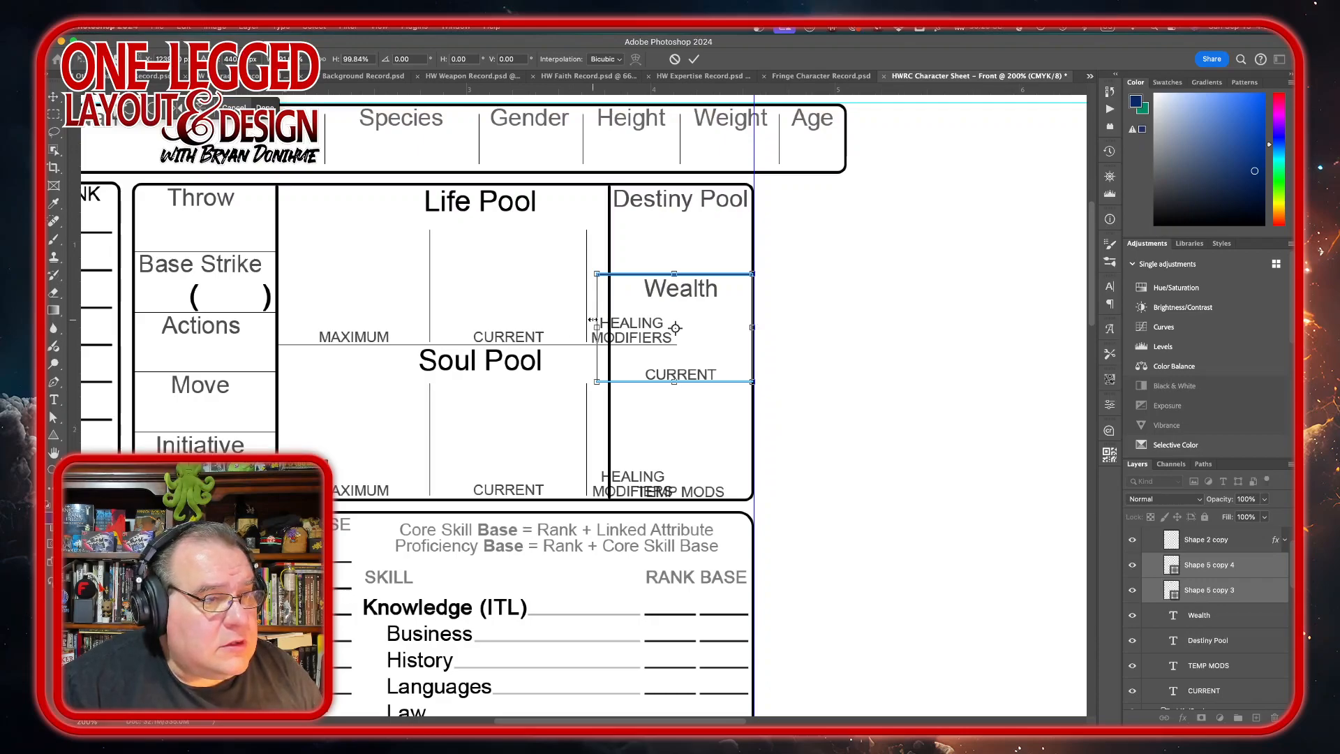
pyautogui.moveTo(597, 327); pyautogui.dragTo(609, 327)
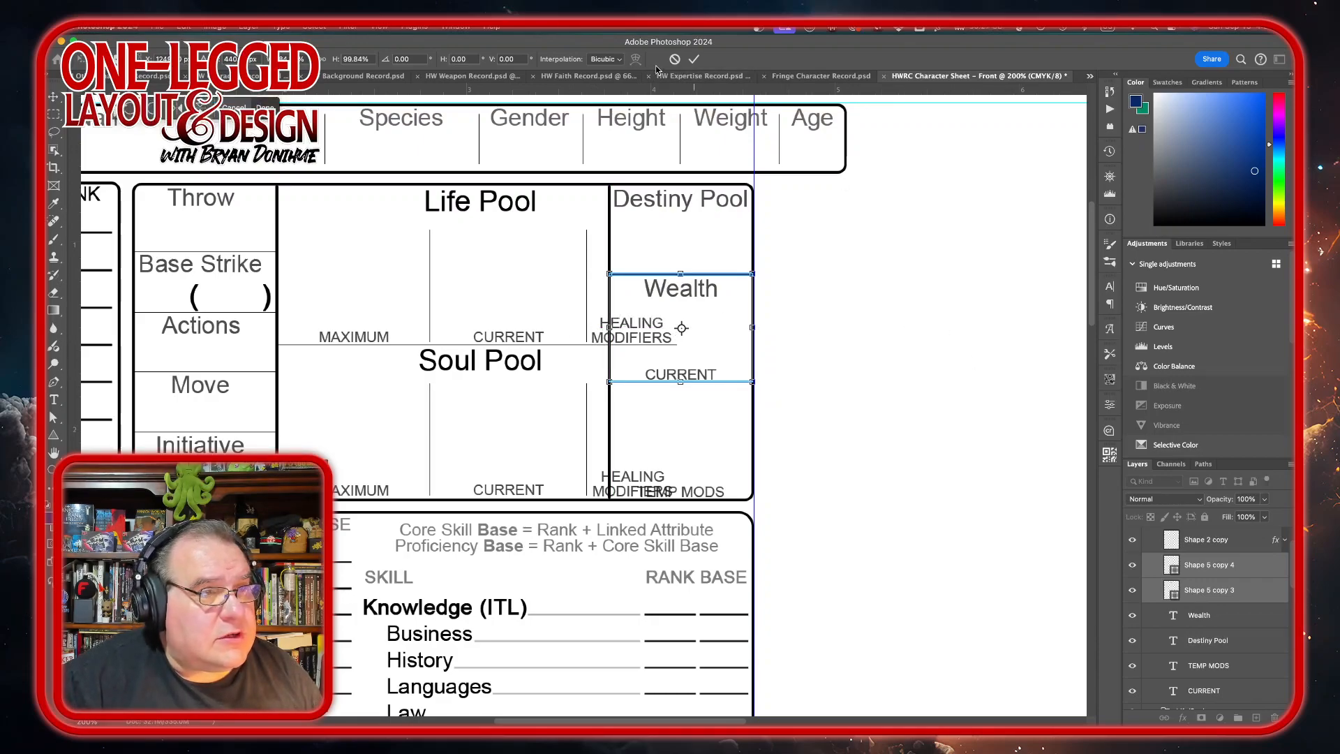
pyautogui.click(693, 60)
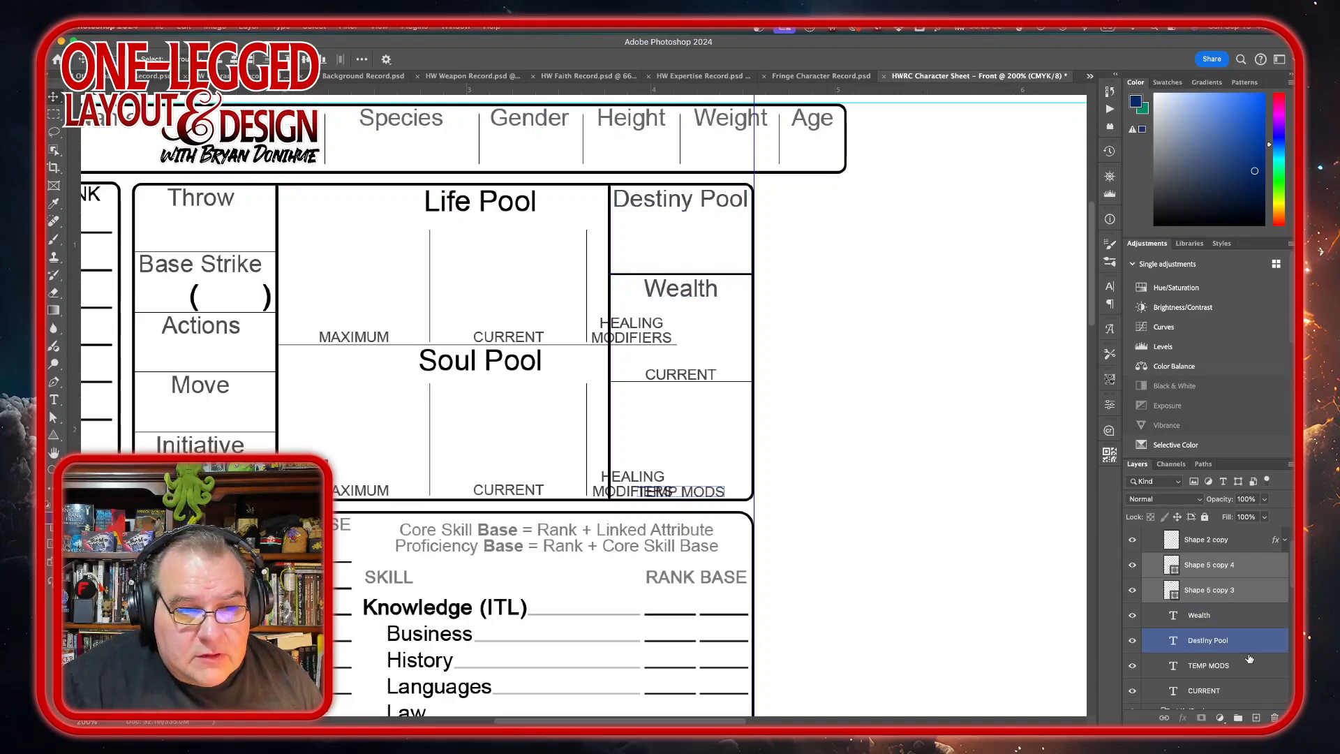
# Move the Life Pool and Soul Pool headings left together to center them between the two thick vertical dividers of their section
pyautogui.scroll(2, 1250, 659)
pyautogui.click(1166, 564)
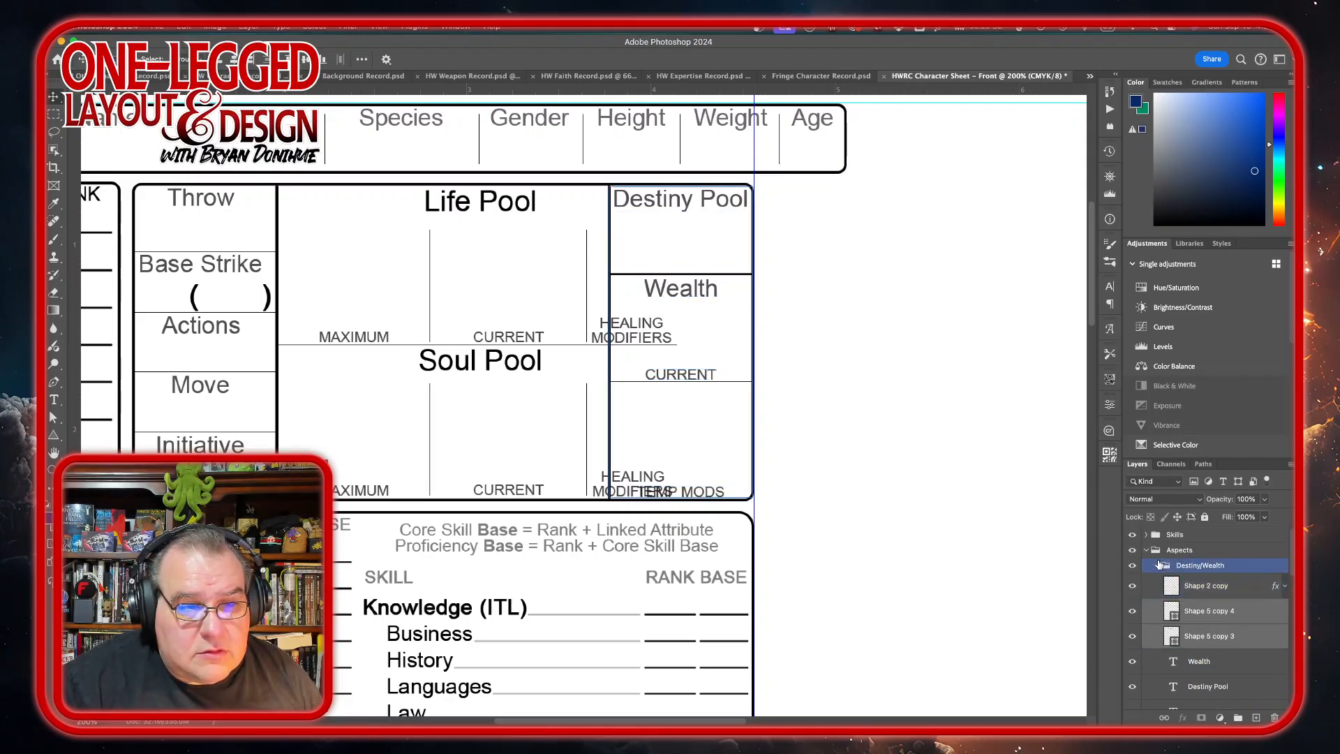
pyautogui.click(1156, 565)
pyautogui.scroll(-5, 1253, 624)
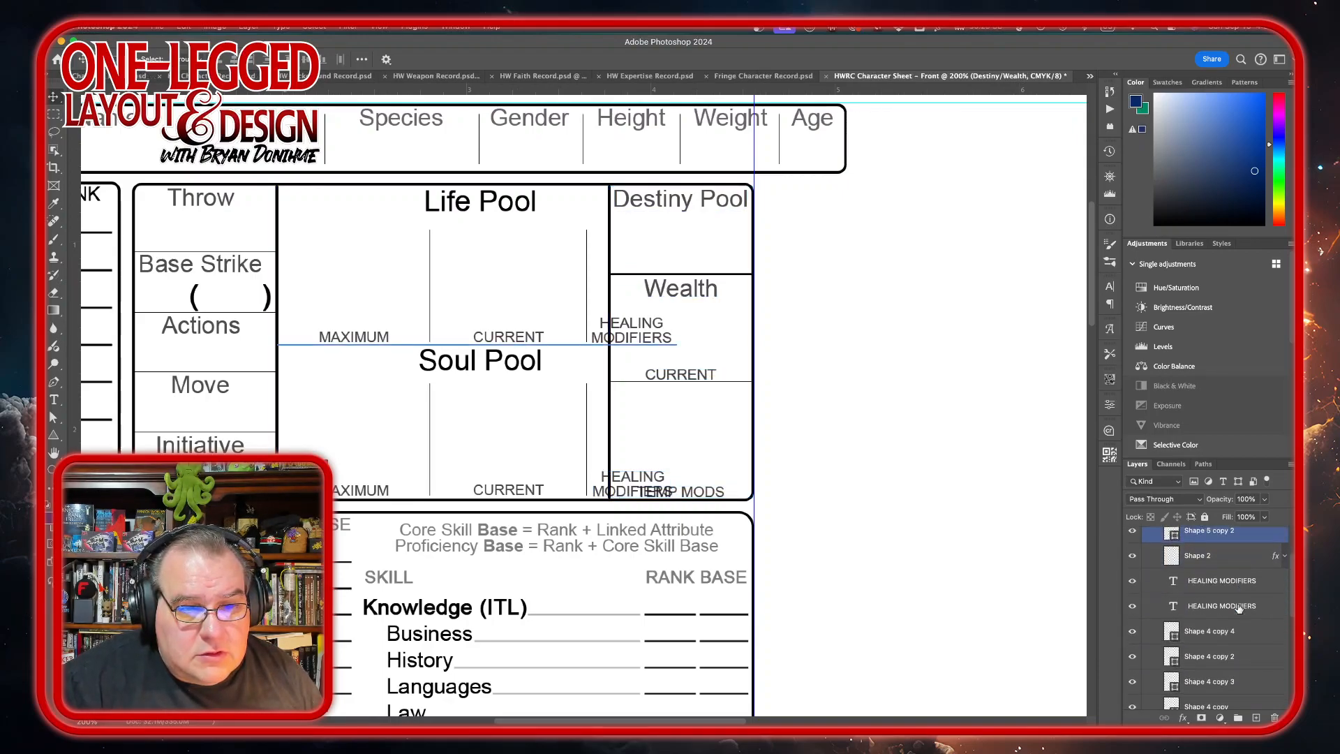
pyautogui.click(1239, 608)
pyautogui.scroll(-2, 1239, 607)
pyautogui.click(1239, 608)
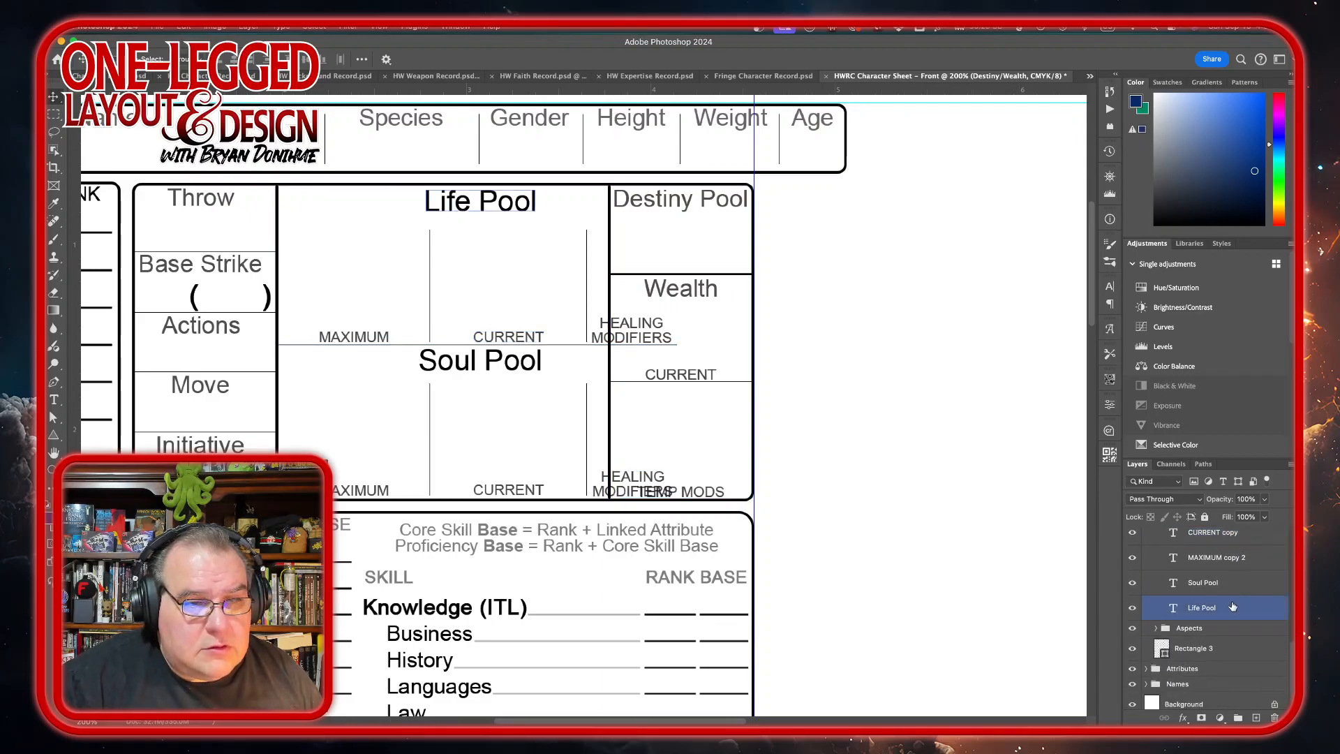
pyautogui.keyDown('shift'); pyautogui.click(1232, 582); pyautogui.keyUp('shift')
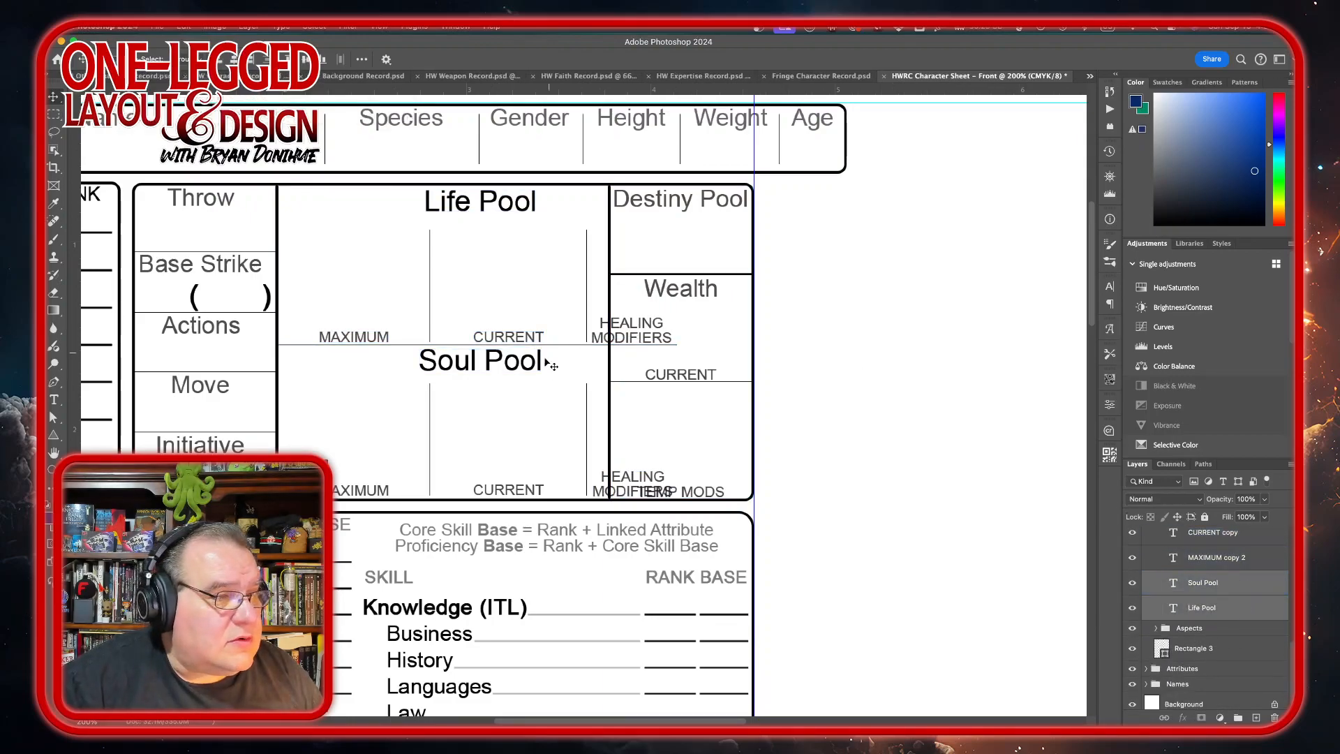
pyautogui.moveTo(529, 384); pyautogui.dragTo(494, 380)
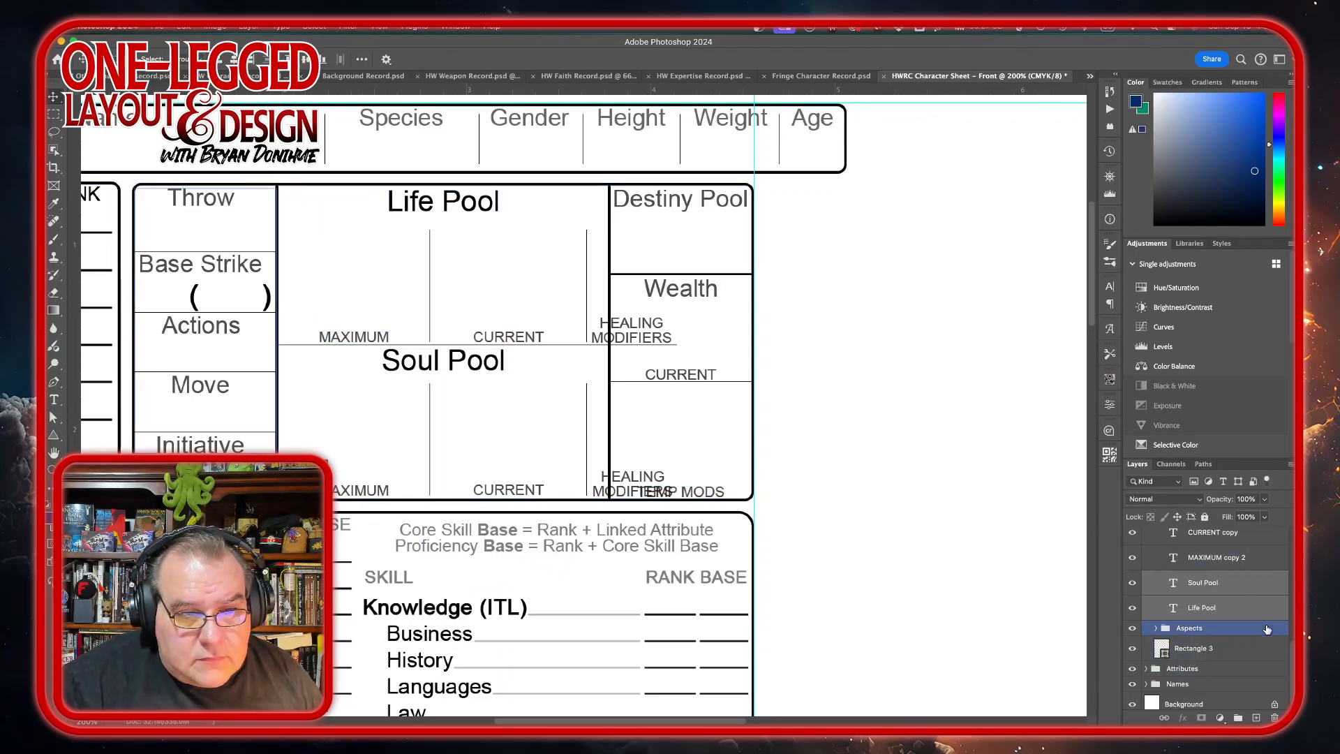
# Shorten the horizontal line between the Life Pool and Soul Pool sections so its right end meets the vertical divider beside Destiny/Wealth
pyautogui.scroll(3, 1266, 596)
pyautogui.scroll(1, 1267, 595)
pyautogui.click(1263, 593)
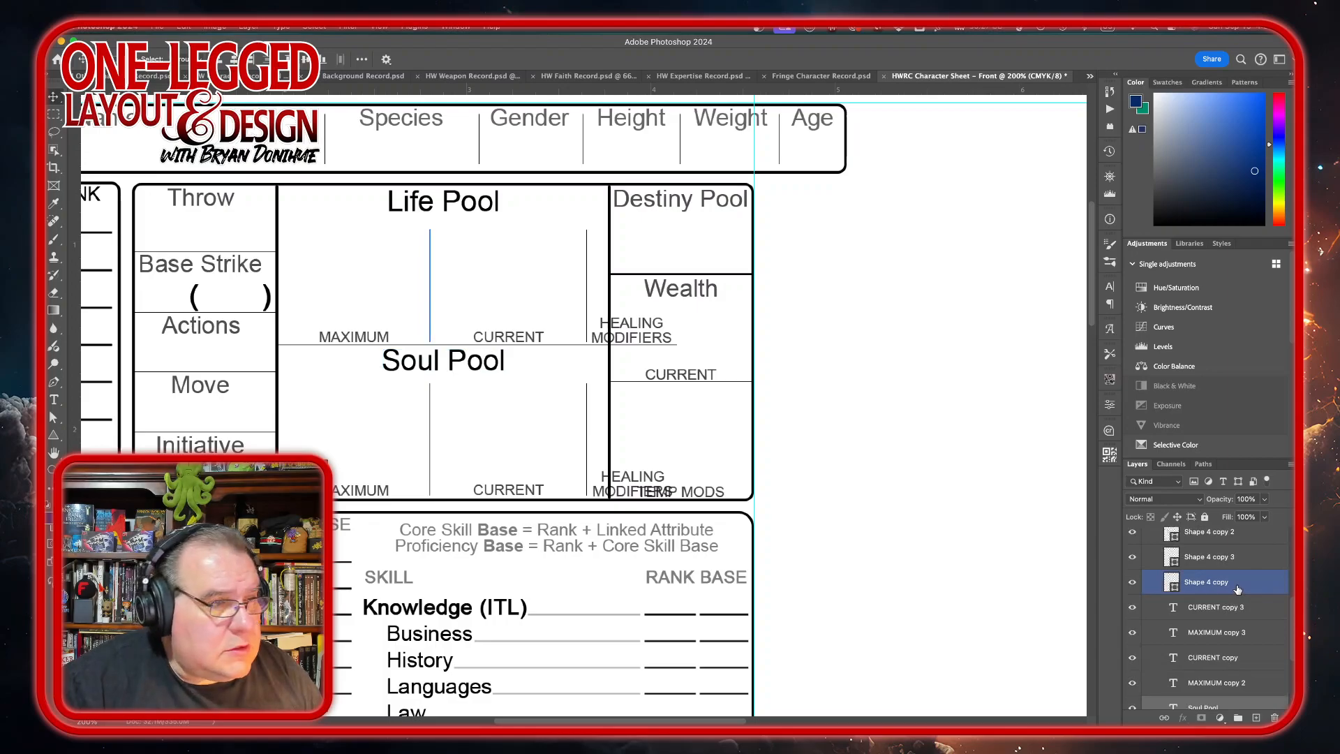
pyautogui.scroll(1, 1251, 543)
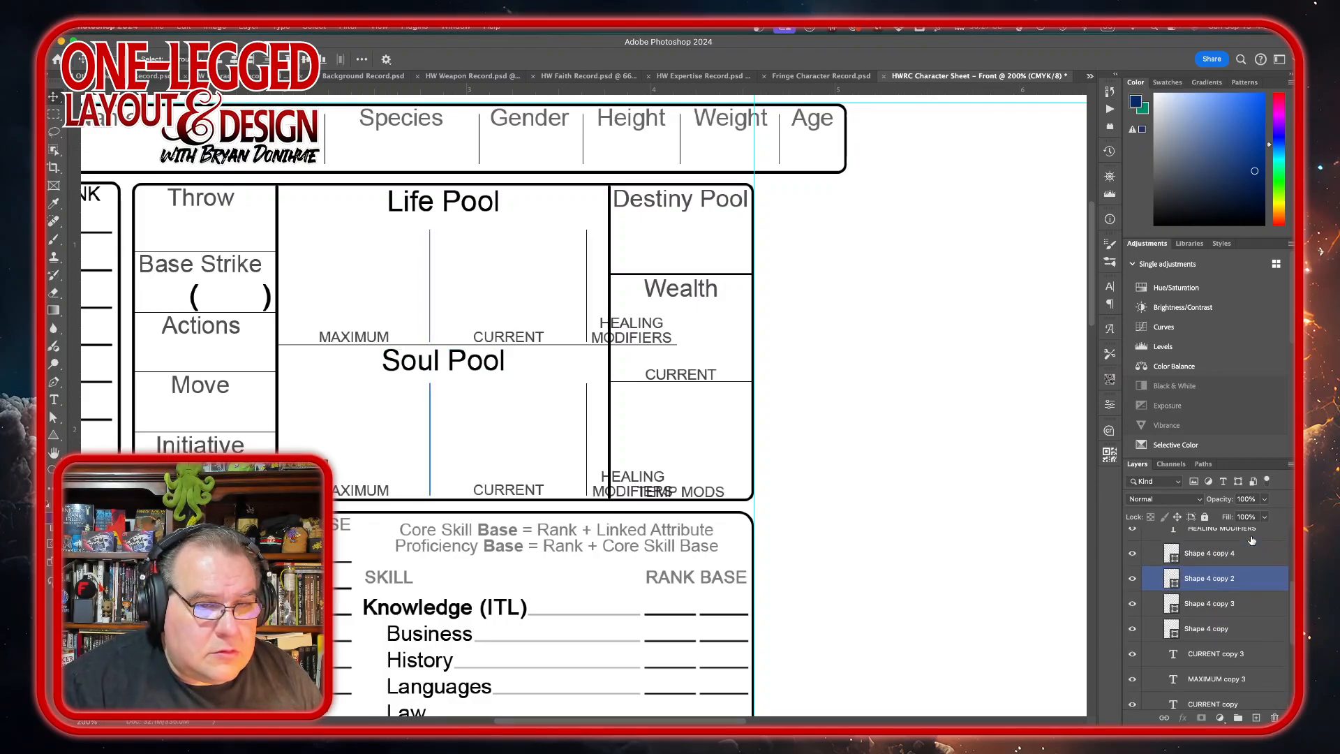
pyautogui.click(1252, 537)
pyautogui.scroll(2, 1251, 545)
pyautogui.click(1248, 557)
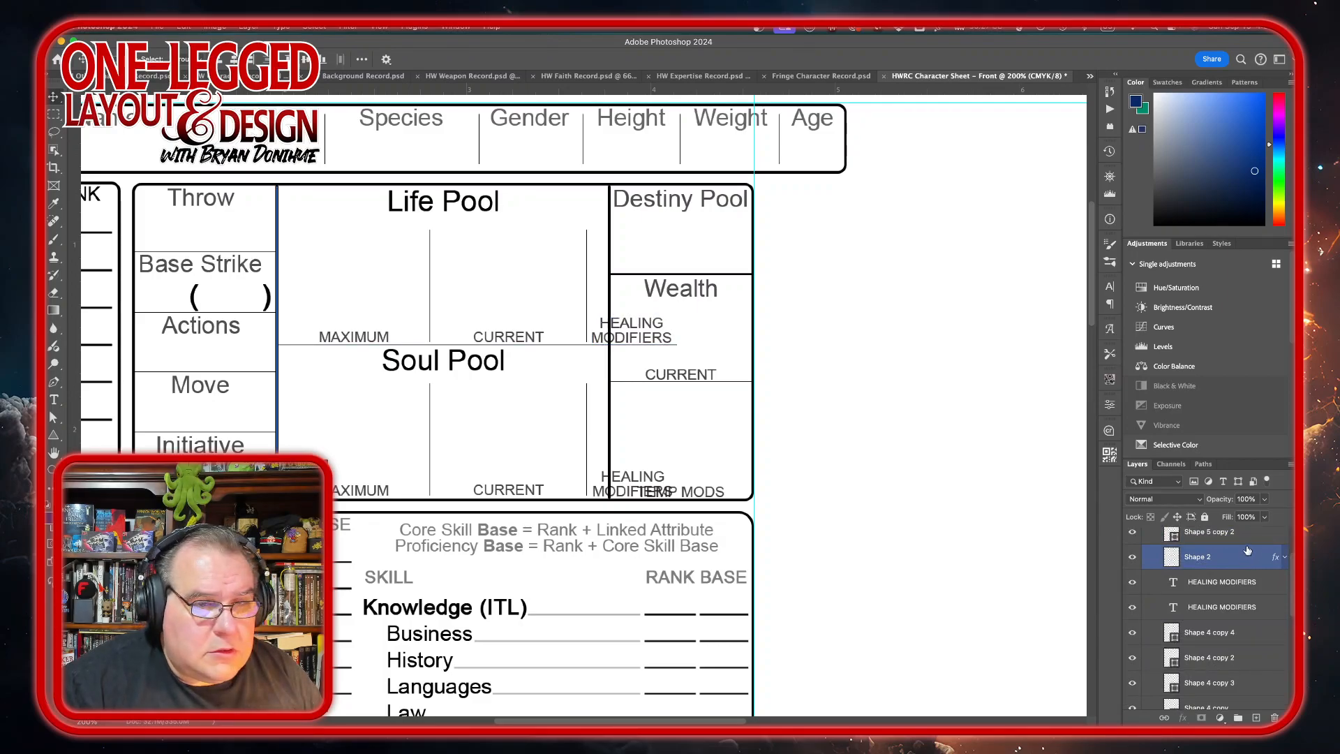
pyautogui.click(1252, 533)
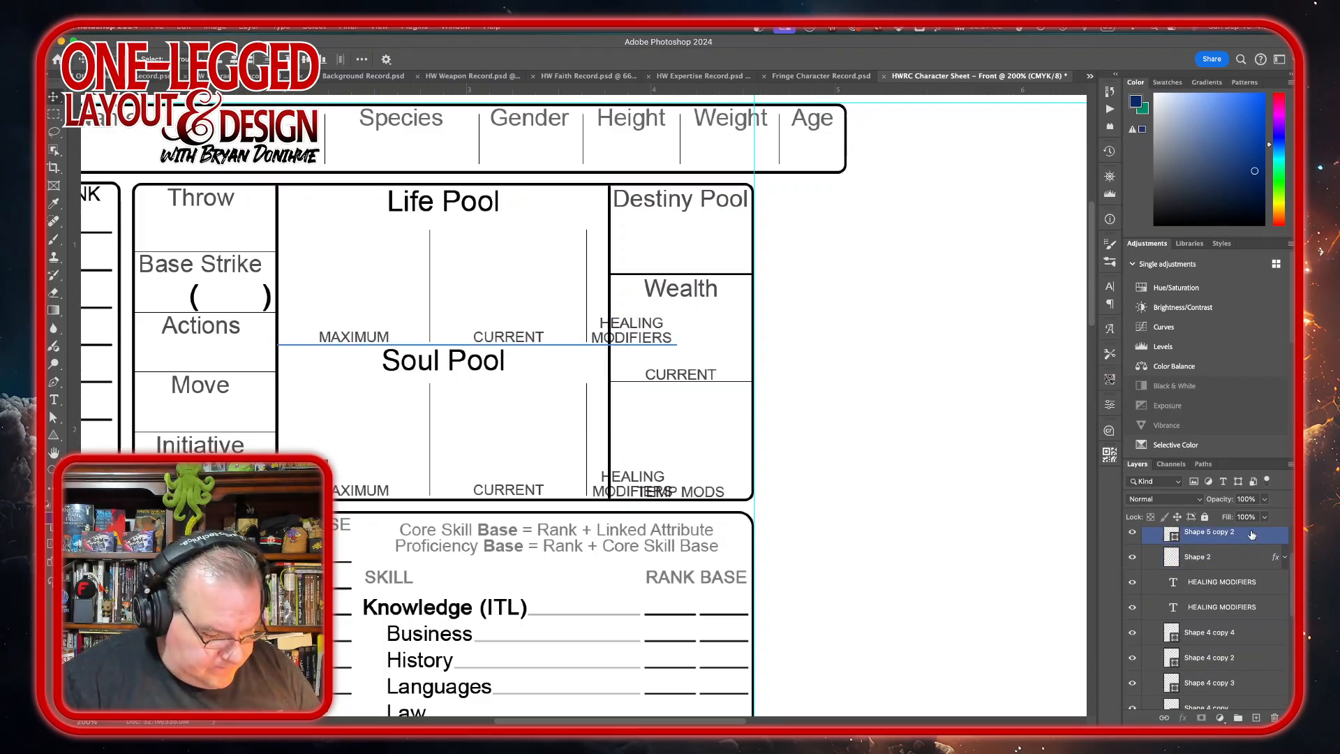
pyautogui.press('super+t')
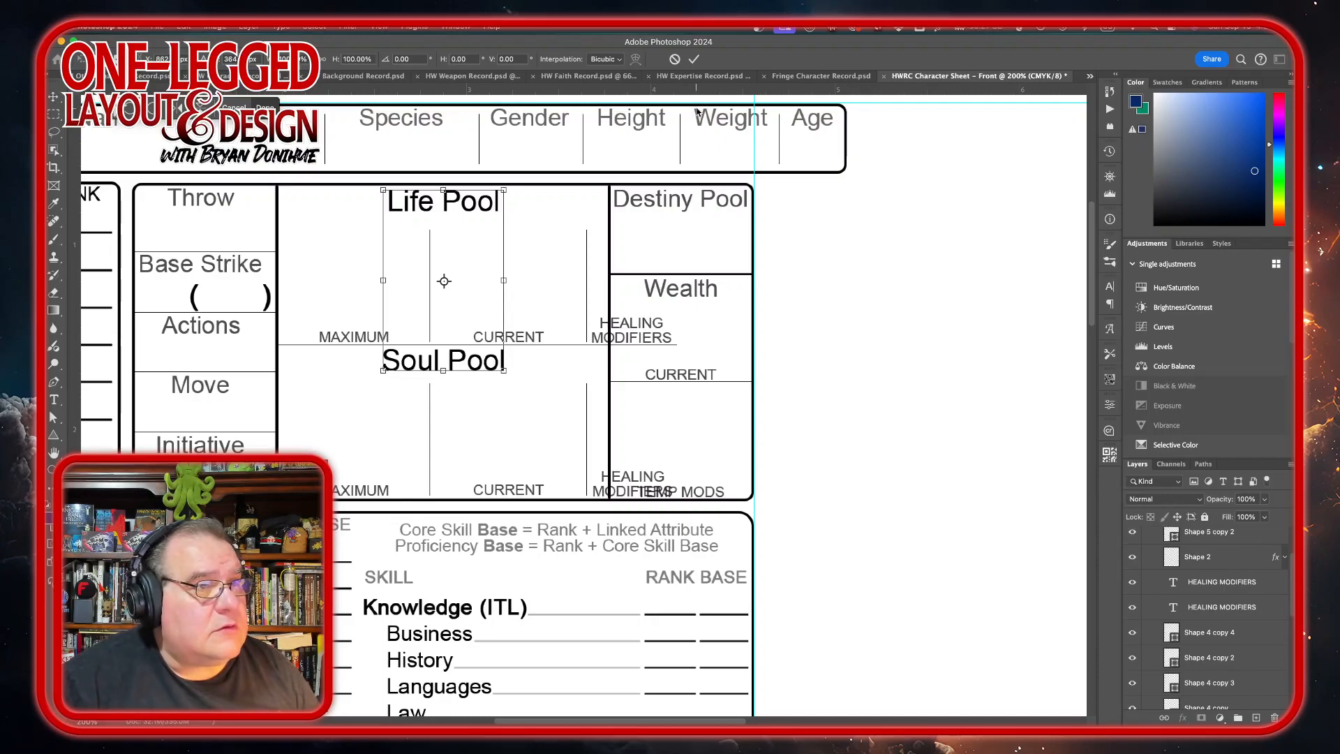
pyautogui.click(674, 59)
pyautogui.click(1246, 574)
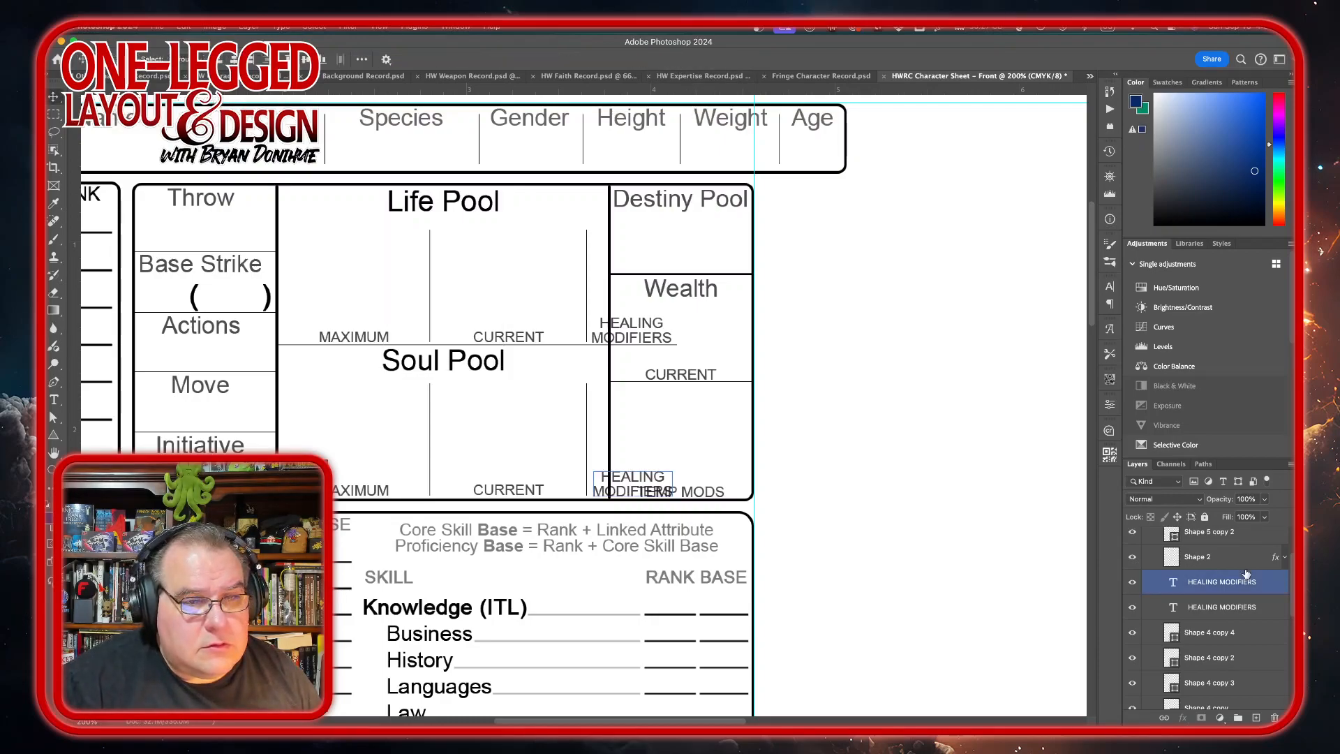
pyautogui.click(1218, 533)
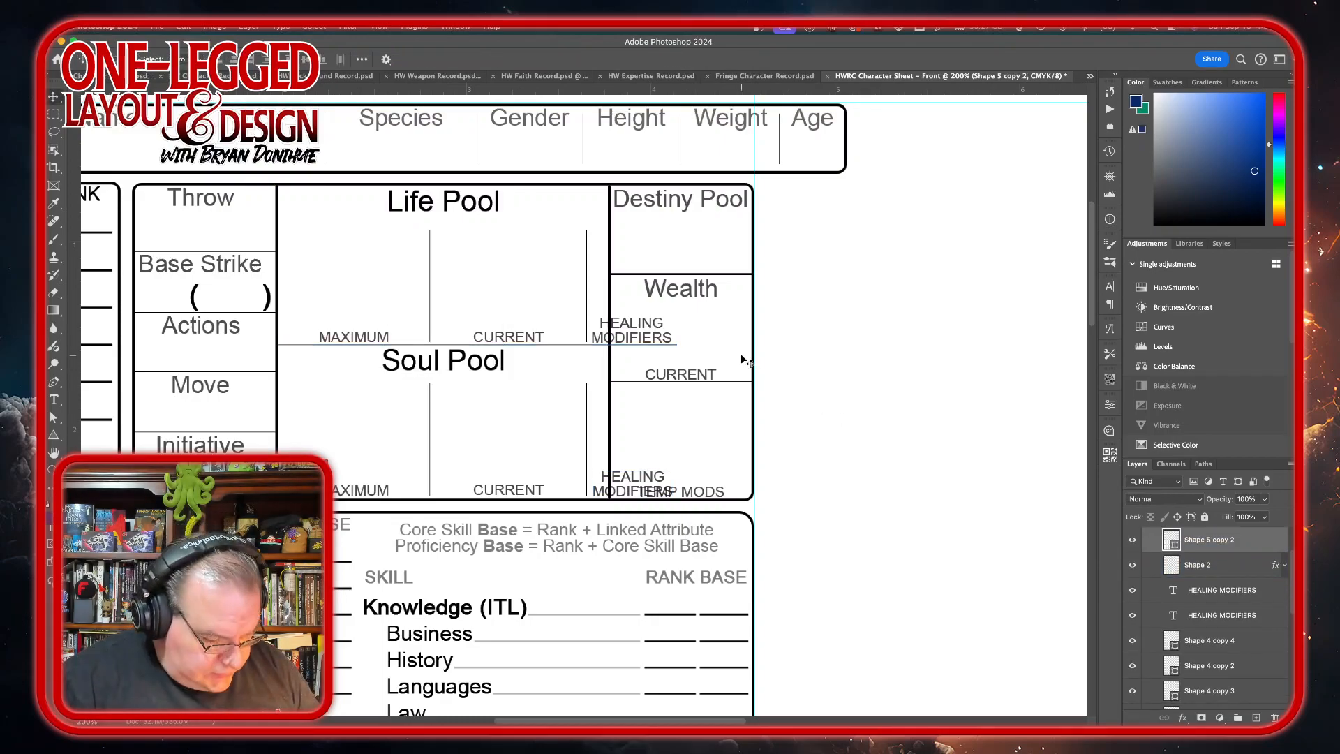
pyautogui.press('super+t')
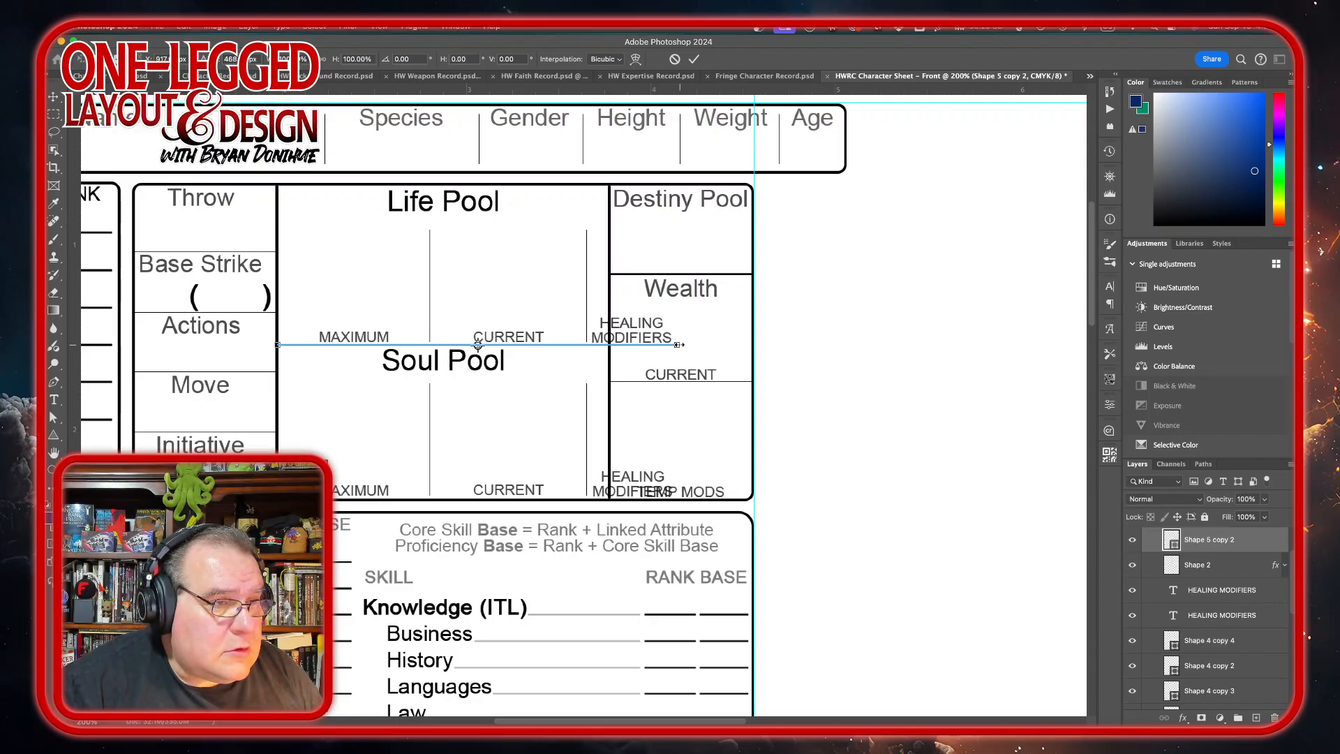
pyautogui.moveTo(679, 344); pyautogui.dragTo(610, 345)
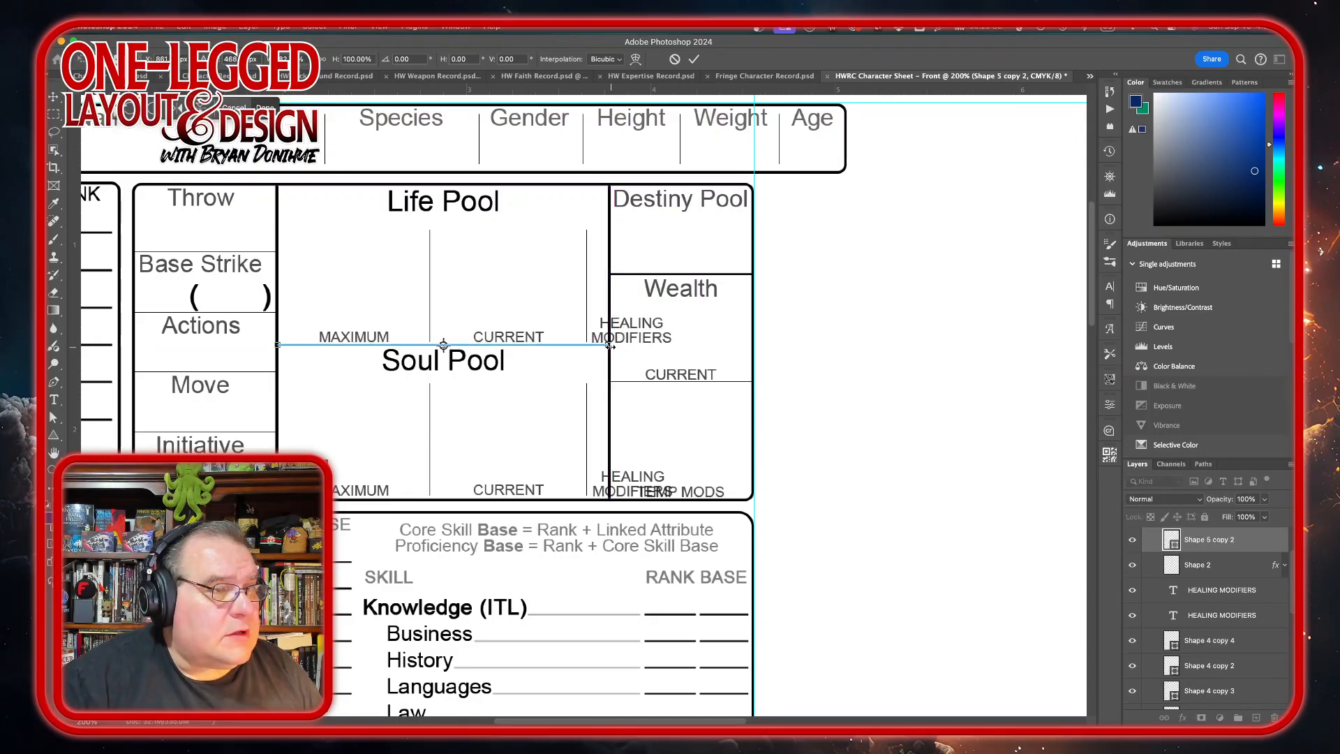
pyautogui.click(693, 59)
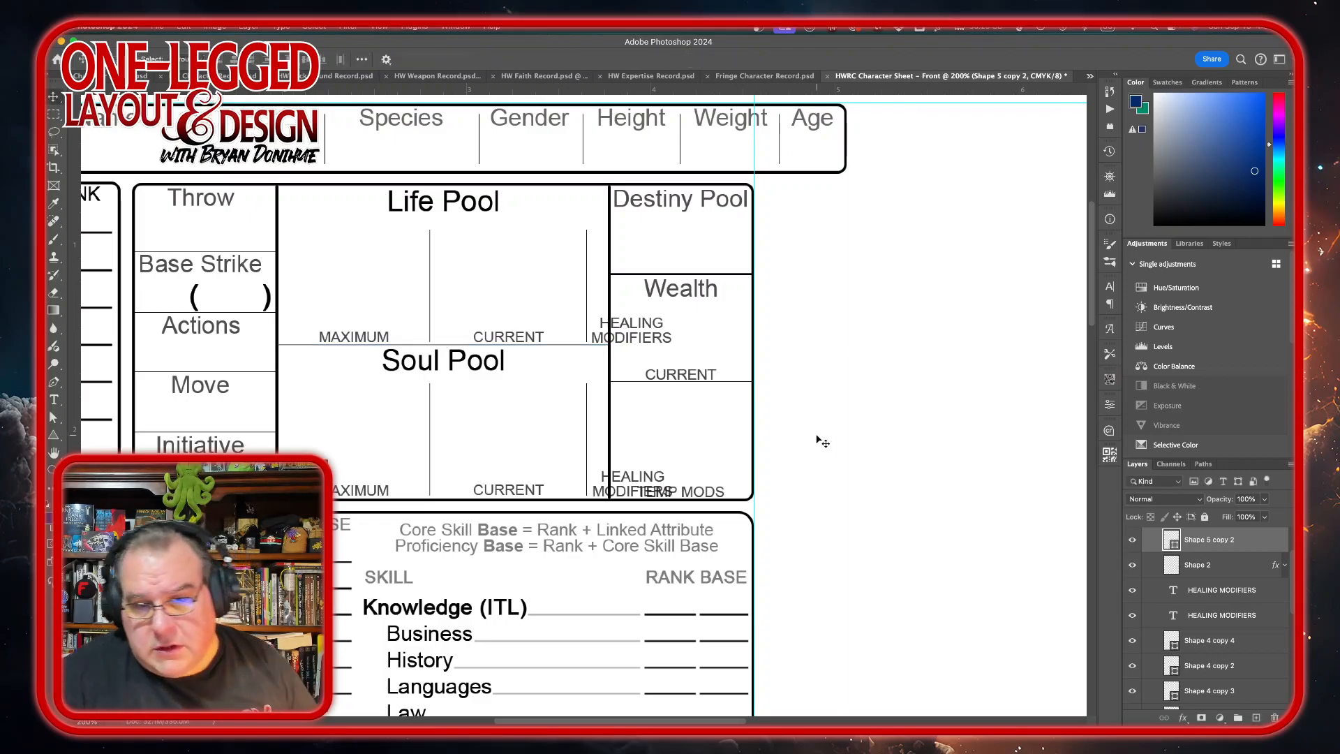
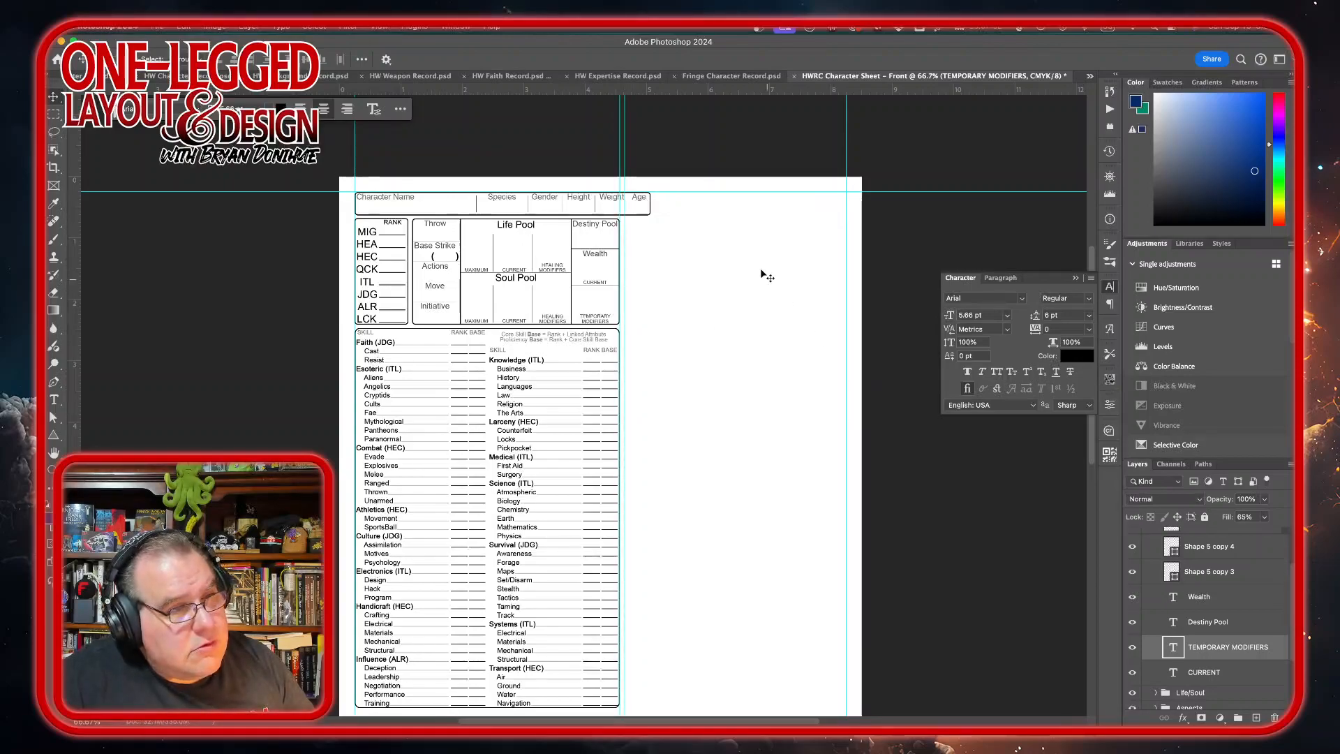
# Copy the Expertise layer group from the Hidden Worlds character record document into the HWRC Character Sheet front
pyautogui.scroll(-5, 744, 473)
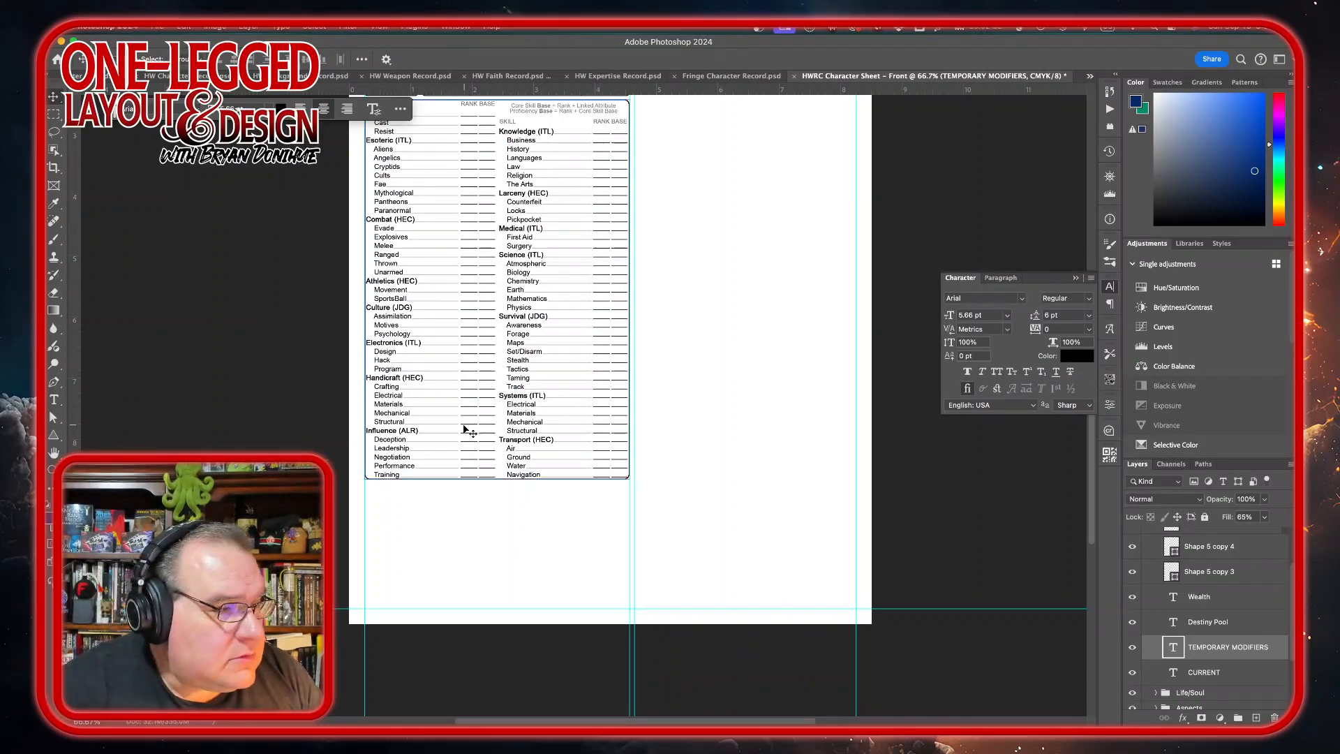
pyautogui.moveTo(548, 693)
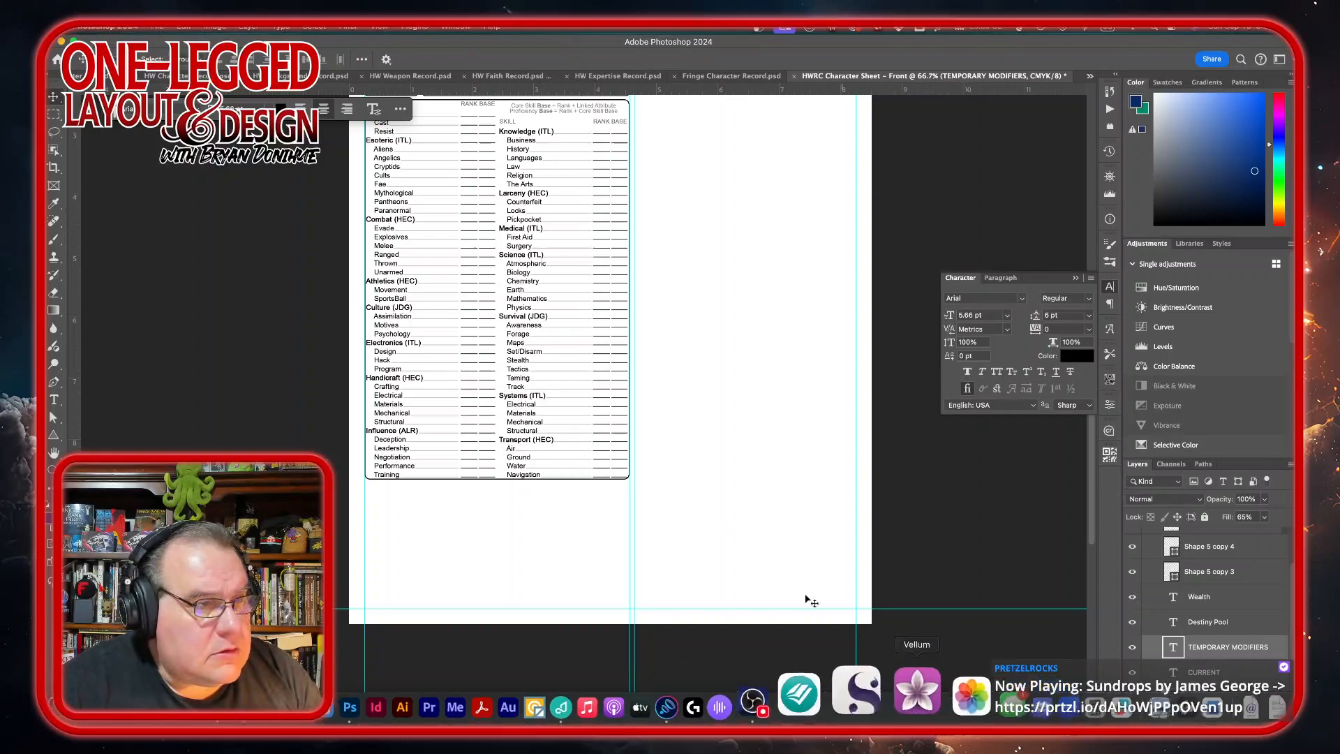
pyautogui.scroll(5, 693, 455)
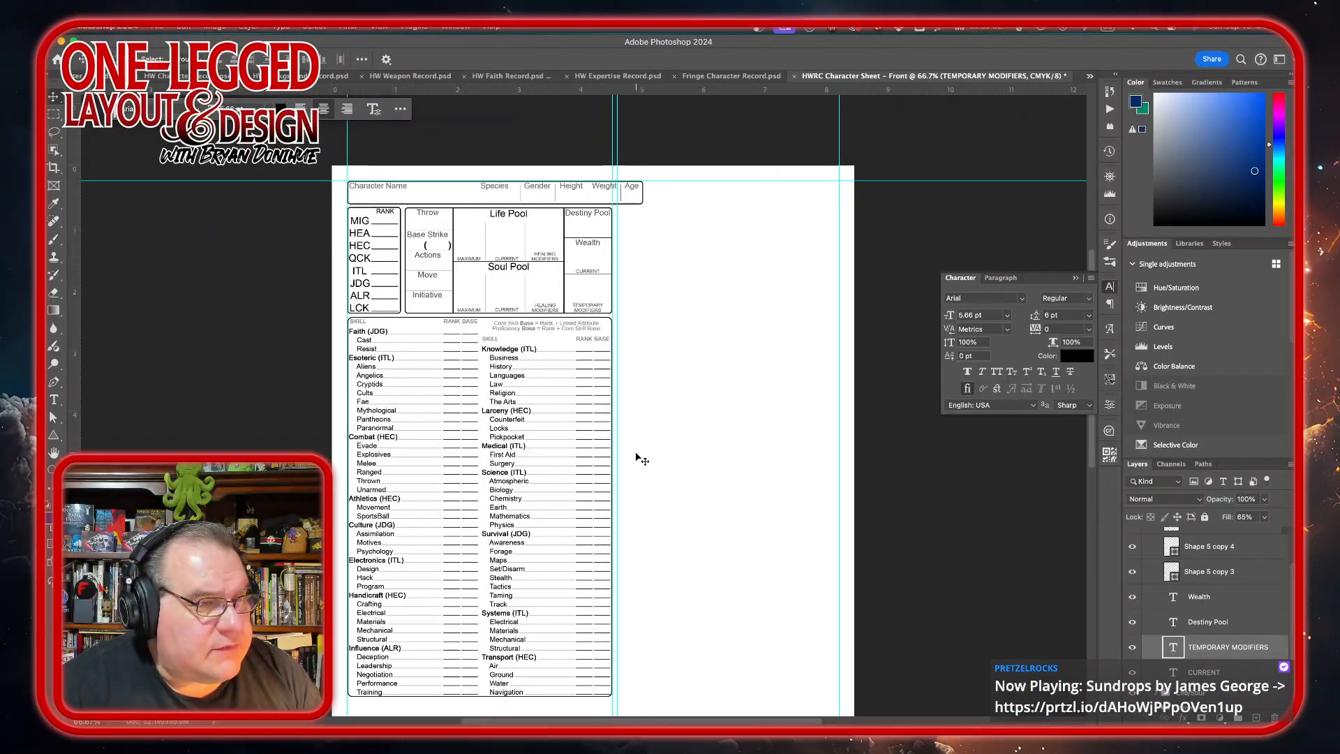
pyautogui.scroll(-5, 637, 508)
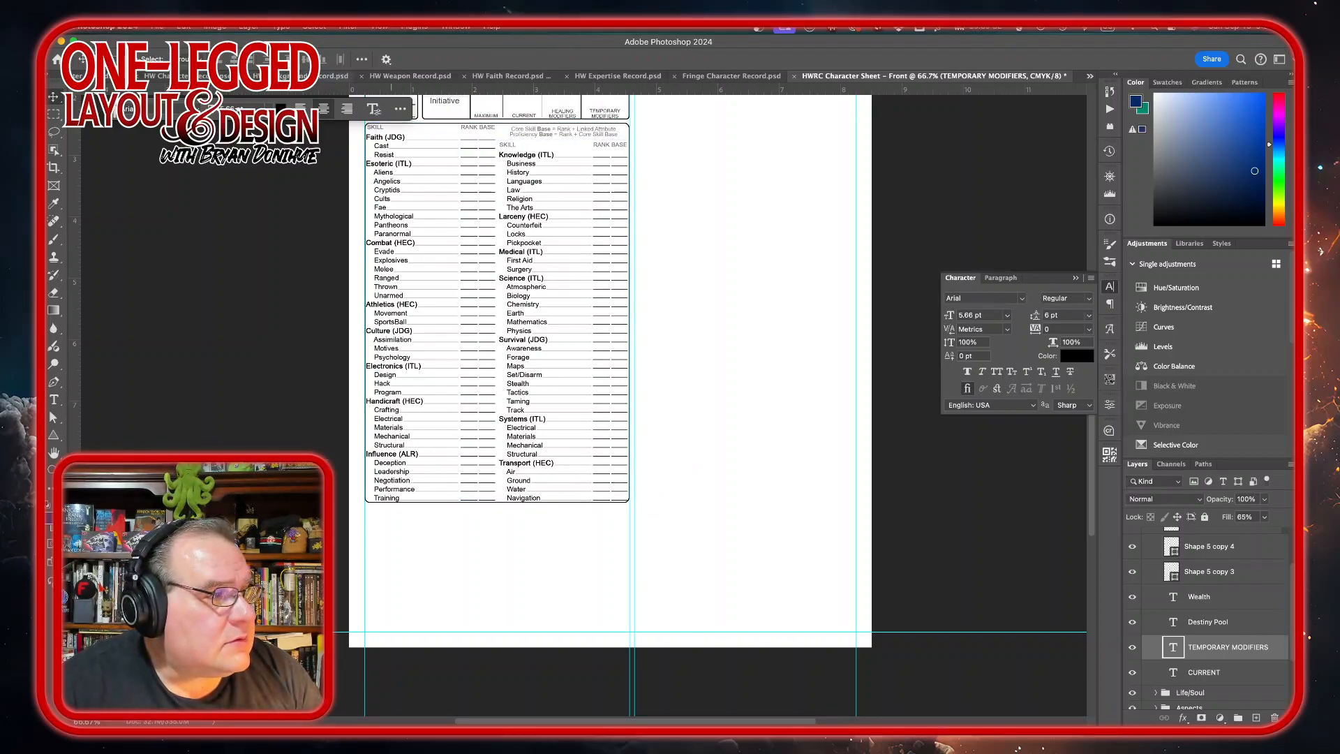
pyautogui.click(184, 75)
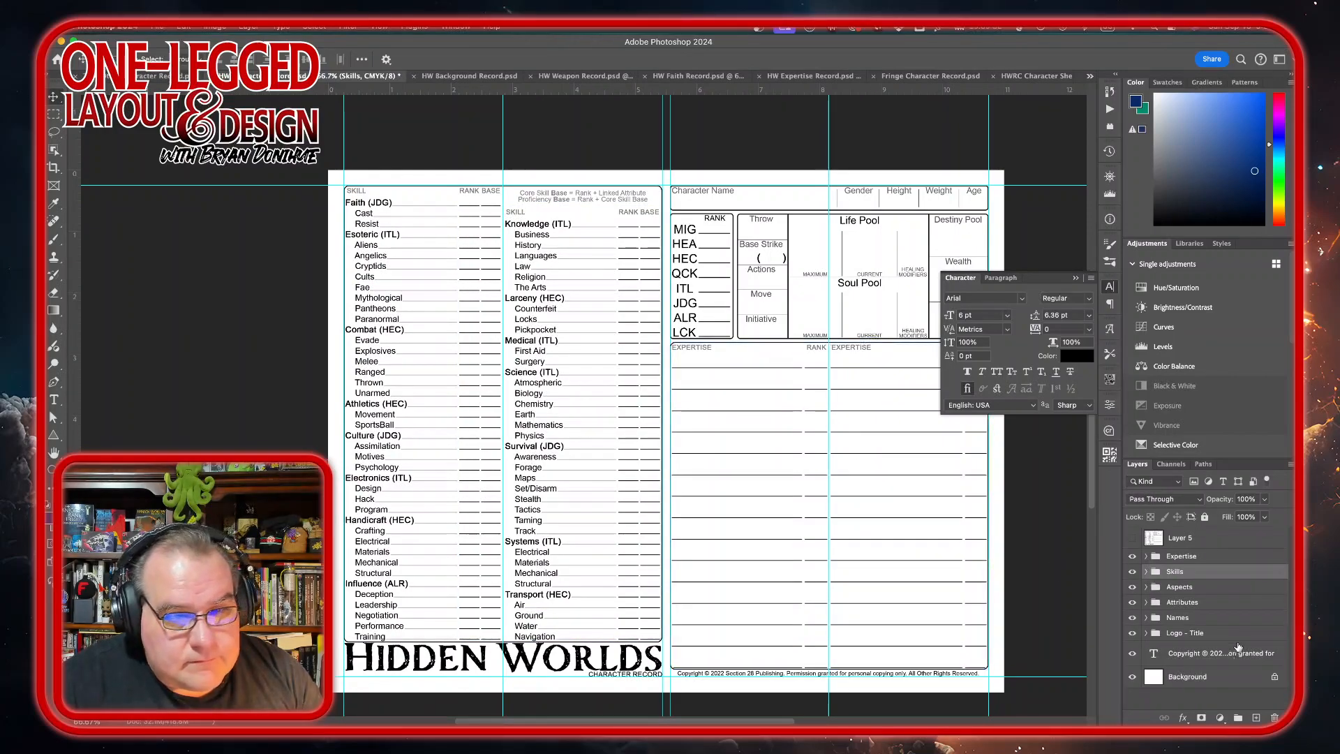
pyautogui.click(1215, 556)
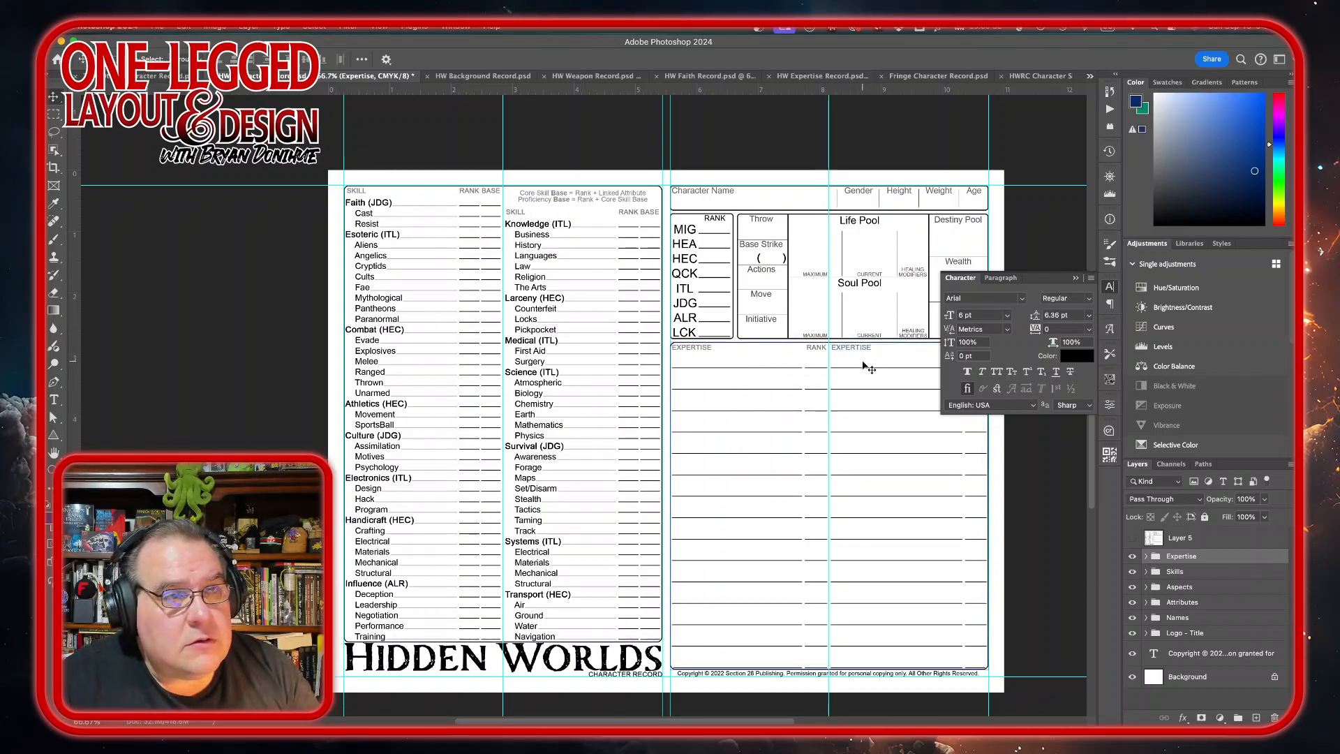
pyautogui.moveTo(863, 362); pyautogui.dragTo(1039, 81)
pyautogui.moveTo(716, 572); pyautogui.dragTo(775, 489)
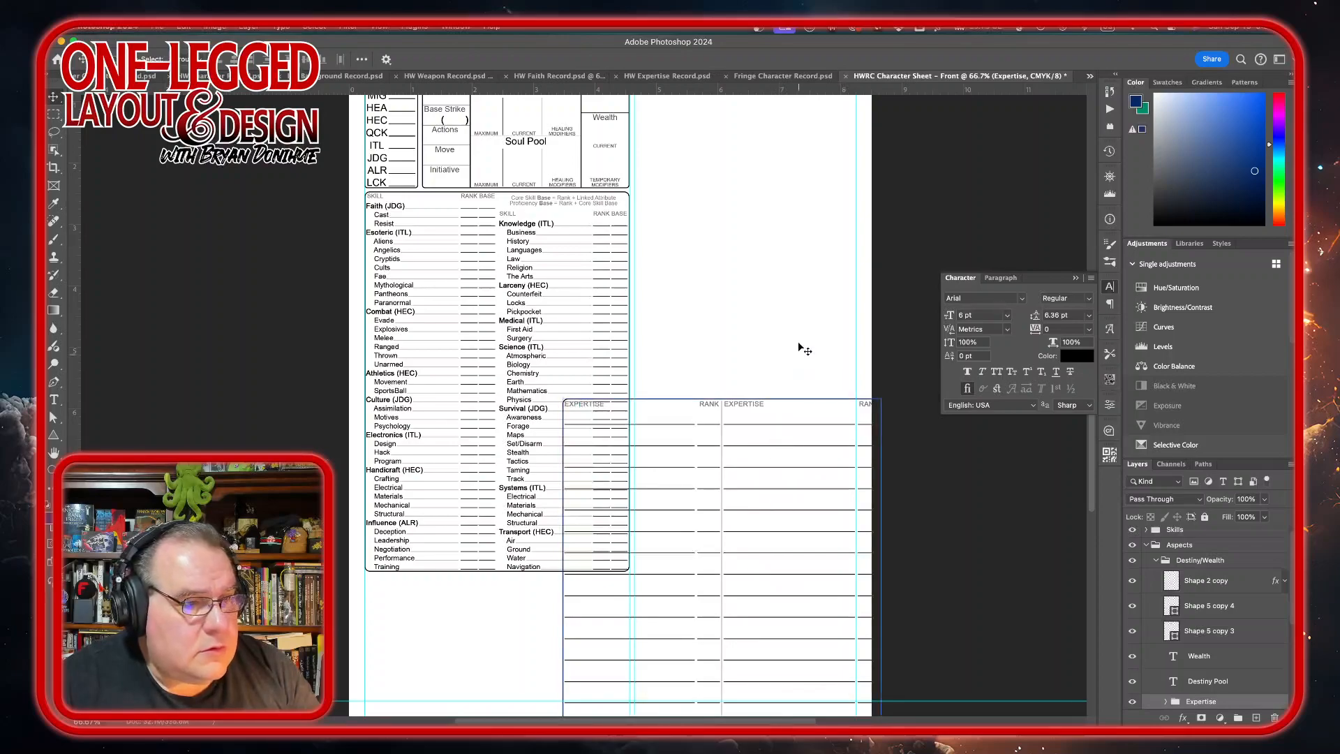
# Align the Expertise block to the left margin and bottom guides and scale it proportionally to 82.93%, matching the Skills block's width
pyautogui.scroll(-5, 786, 291)
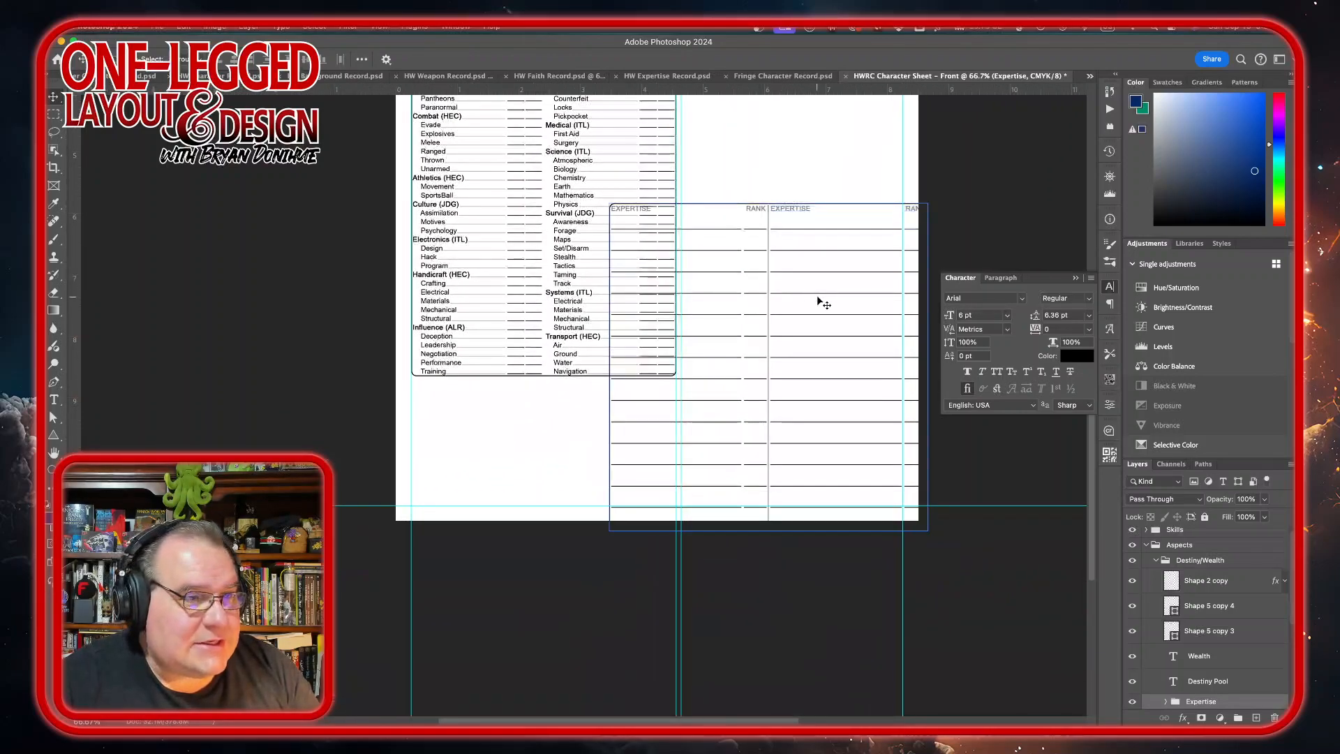
pyautogui.moveTo(817, 302); pyautogui.dragTo(623, 274)
pyautogui.hotkey('ctrl', 't')
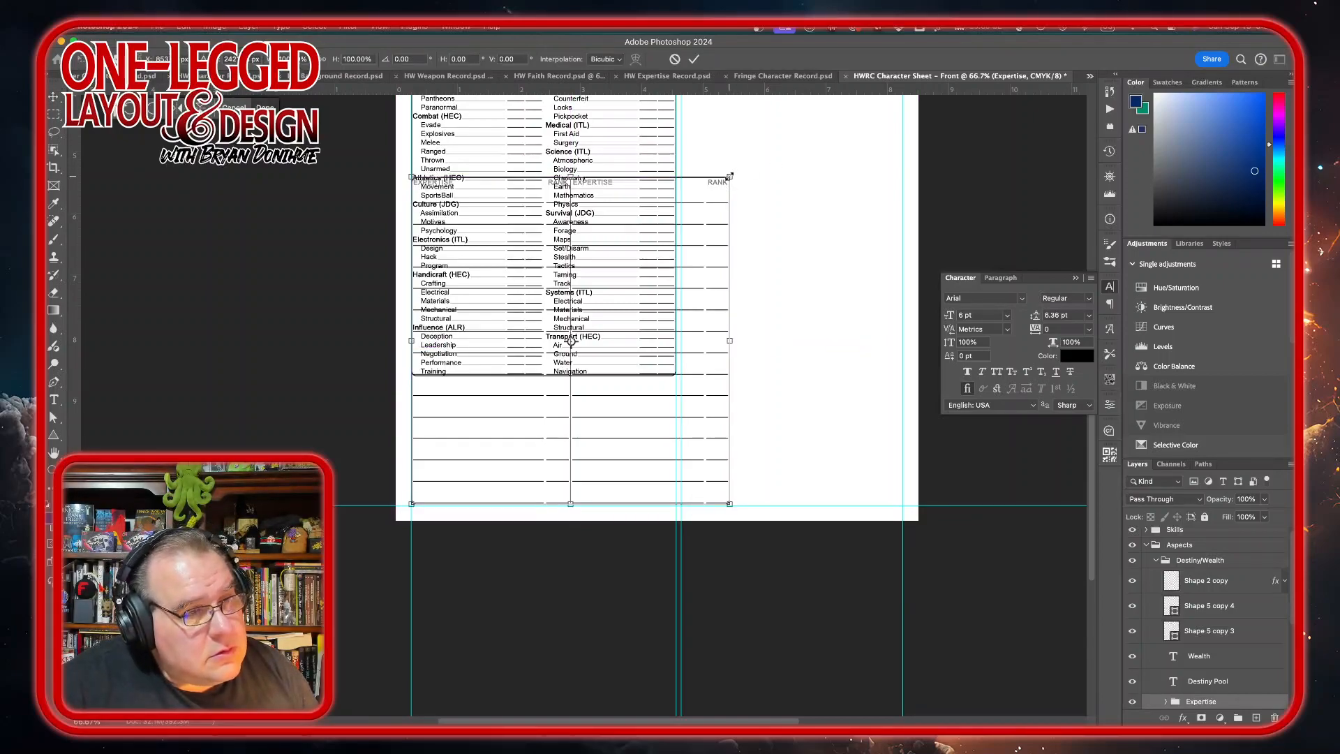
pyautogui.moveTo(729, 176); pyautogui.dragTo(677, 233)
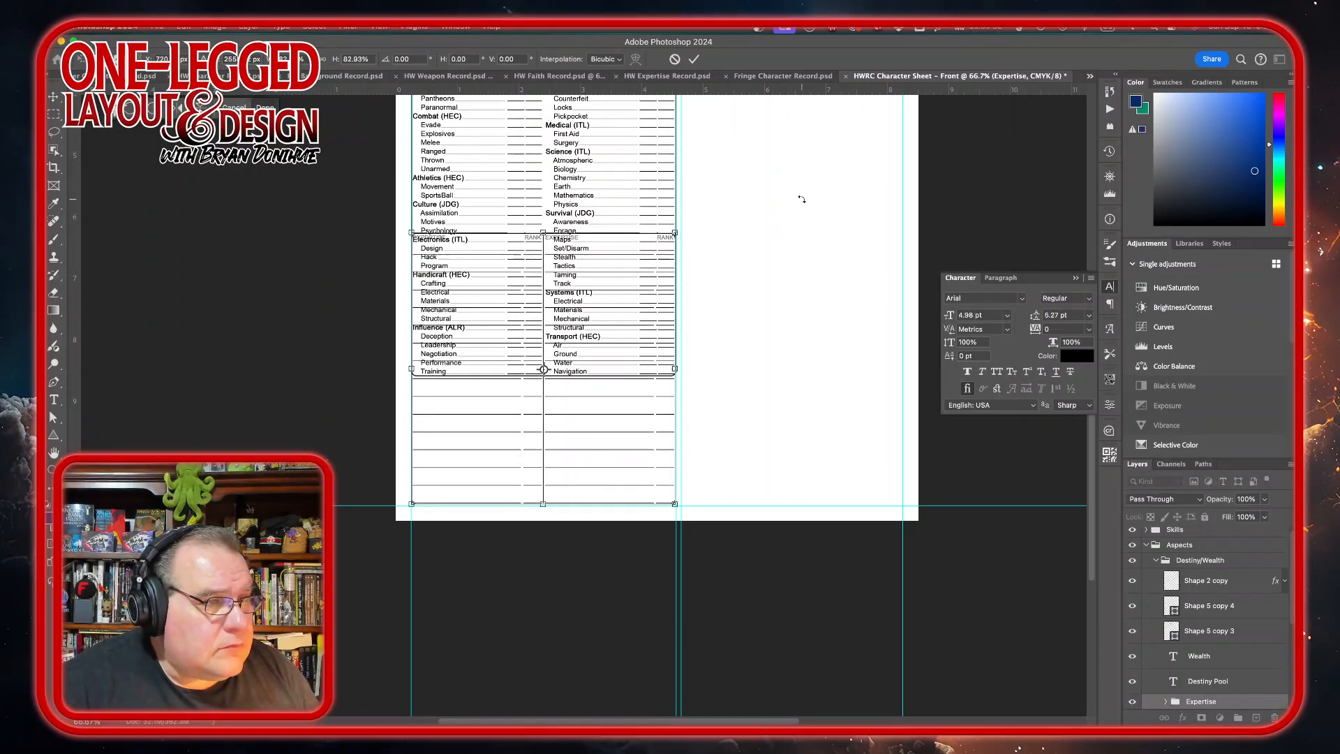
# Move the Expertise block straight down until its upper edge sits just below the Skills block, and enlarge it slightly to 83.34%
pyautogui.hotkey('shift', 'Down')
pyautogui.hotkey('shift', 'Down')
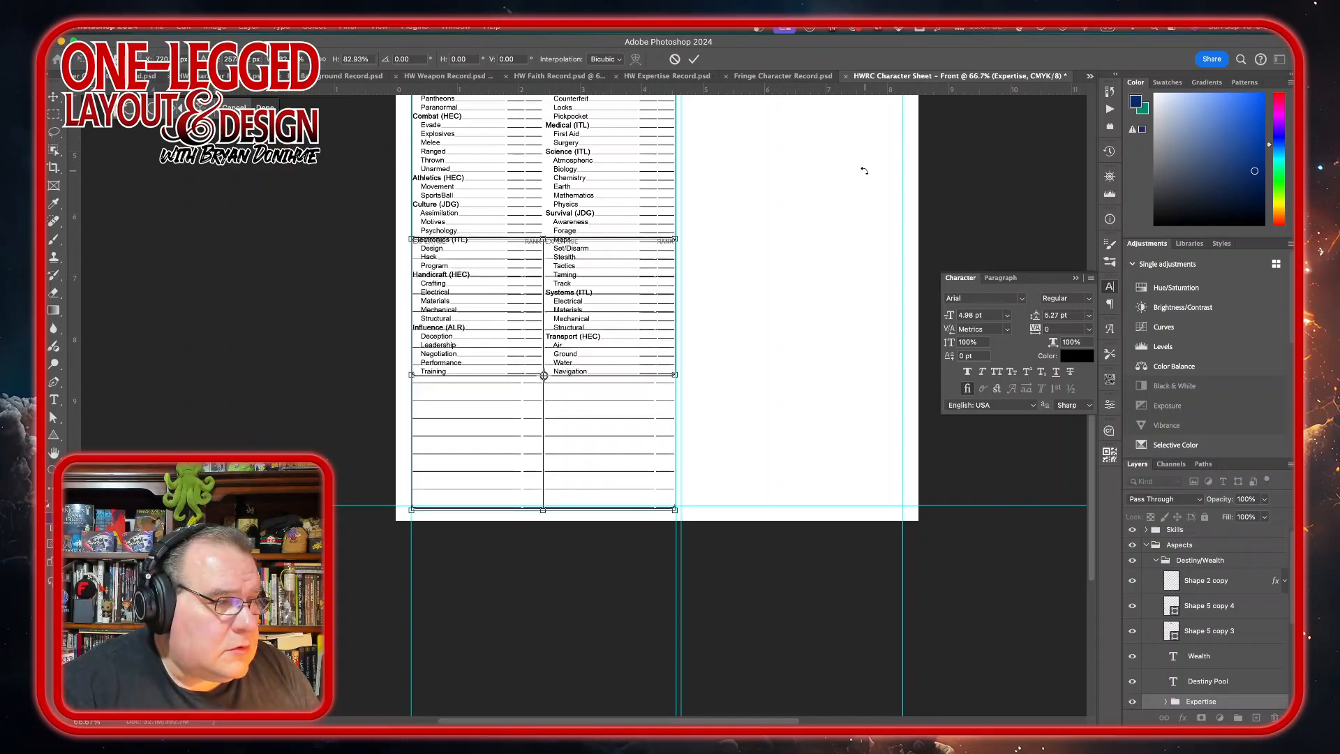
pyautogui.hotkey('shift', 'Down')
pyautogui.hotkey('shift', 'Down')
pyautogui.hotkey('shift', 'Down')
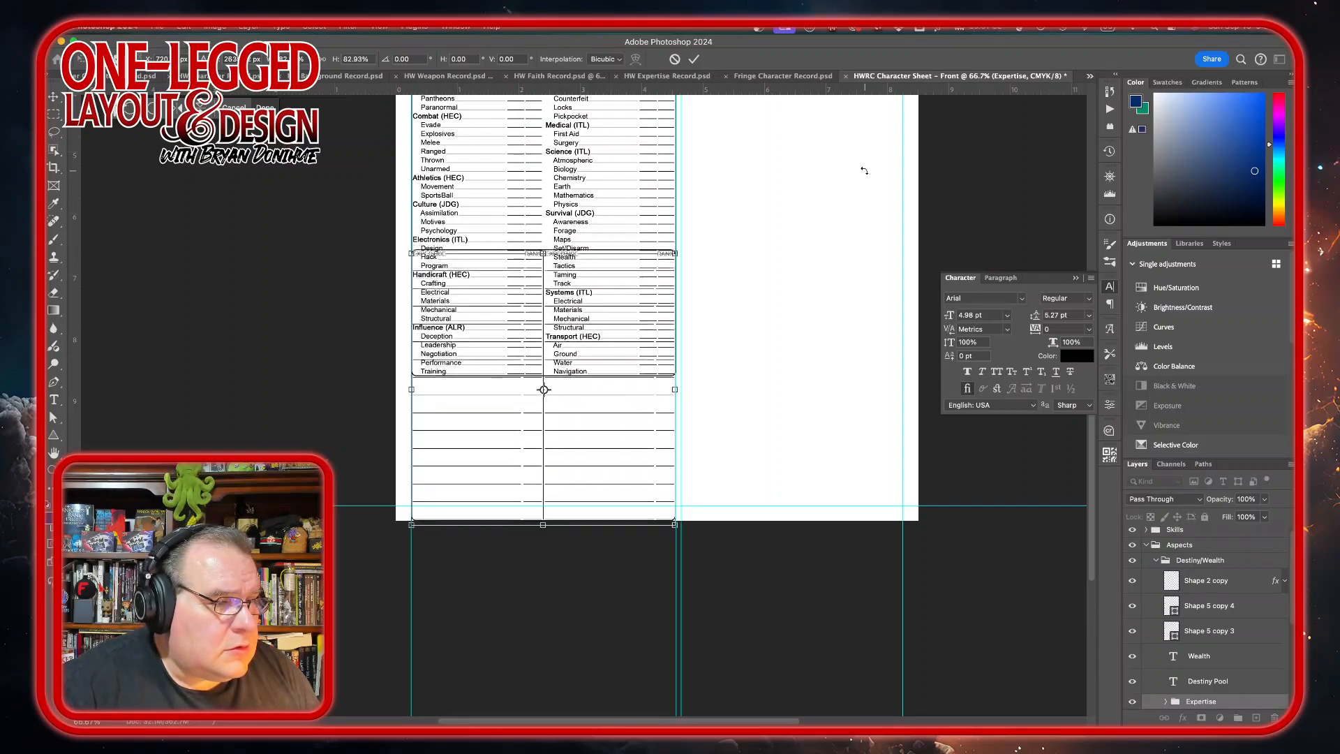
pyautogui.hotkey('shift', 'Down')
pyautogui.hotkey('shift', 'Down')
pyautogui.hotkey('shift', 'Down')
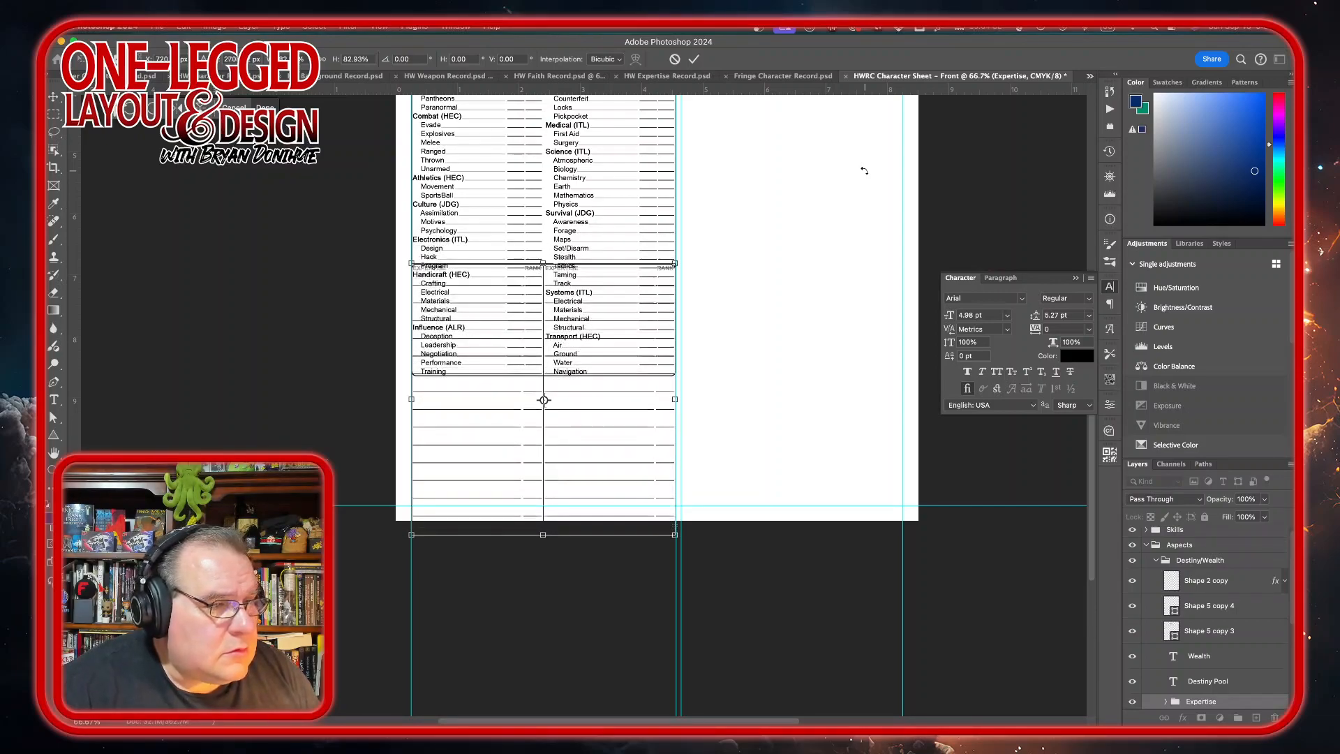
pyautogui.moveTo(618, 405); pyautogui.dragTo(617, 520)
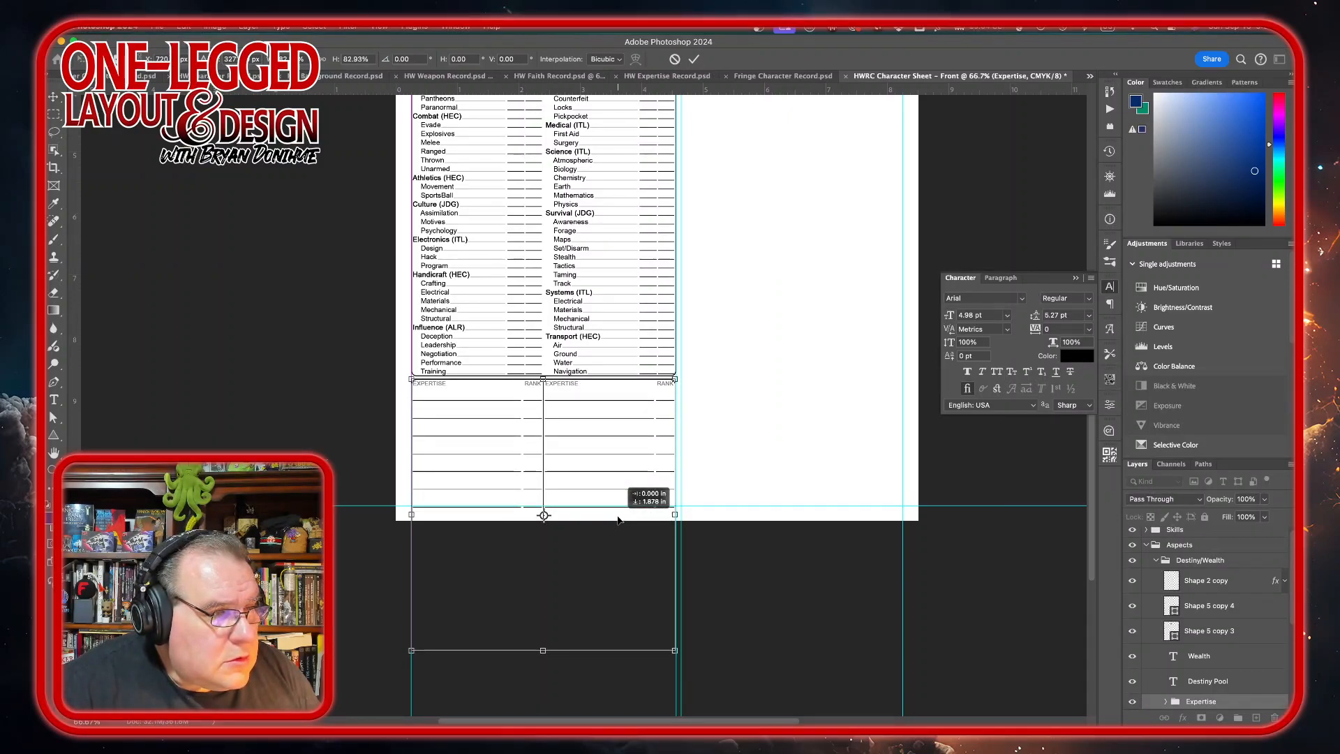
pyautogui.moveTo(618, 519); pyautogui.dragTo(617, 520)
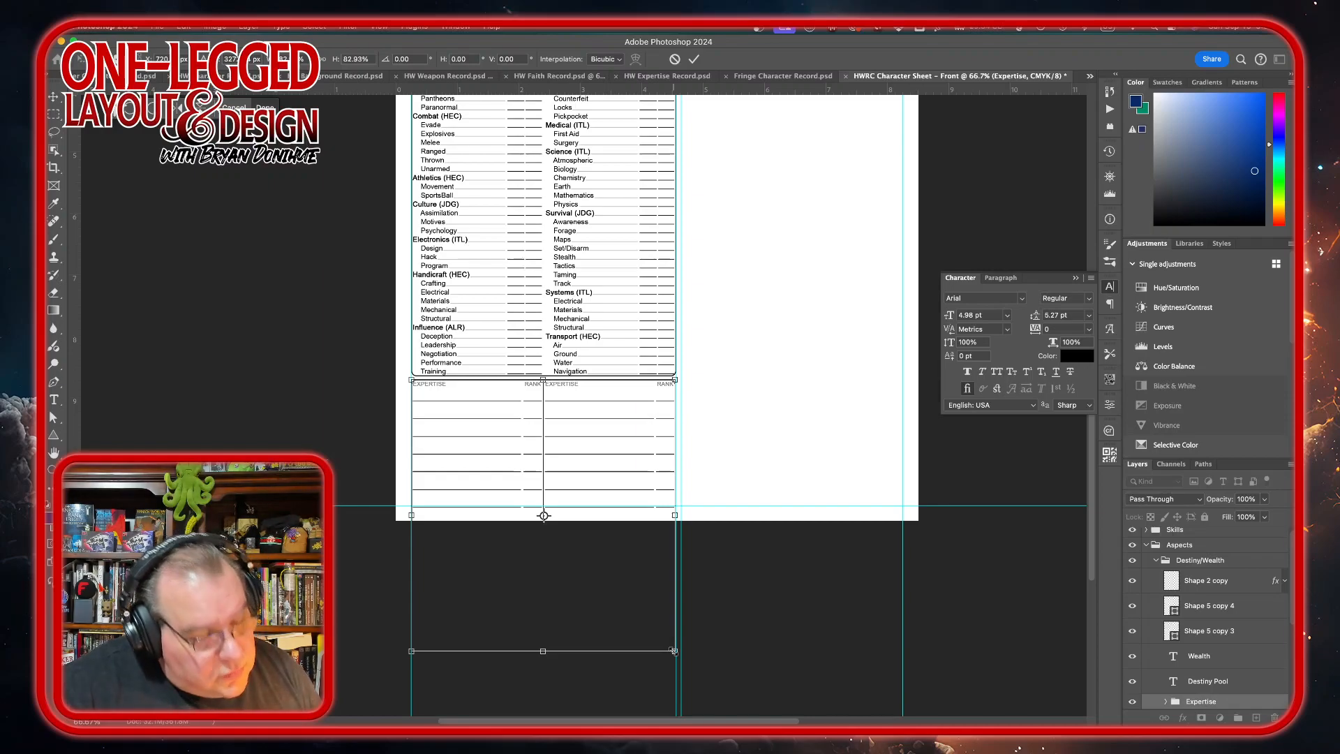
pyautogui.moveTo(674, 650); pyautogui.dragTo(675, 652)
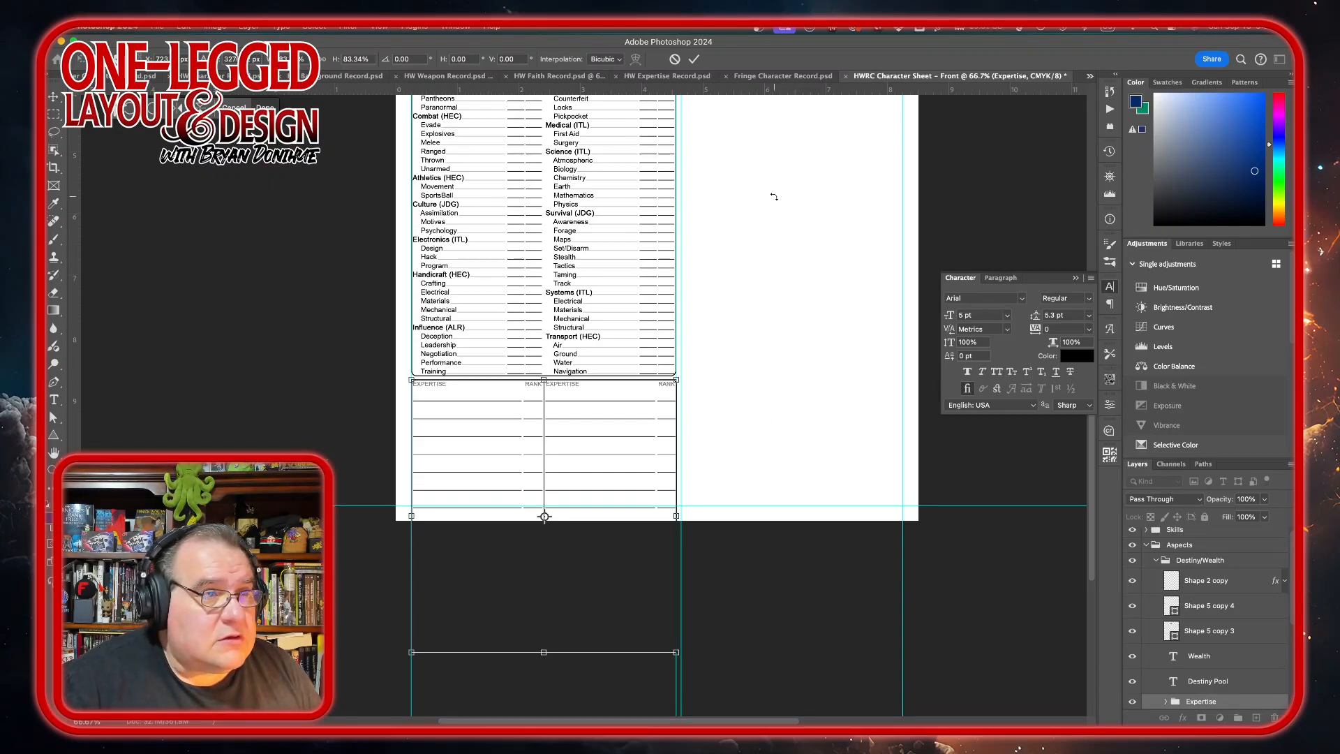
pyautogui.click(694, 59)
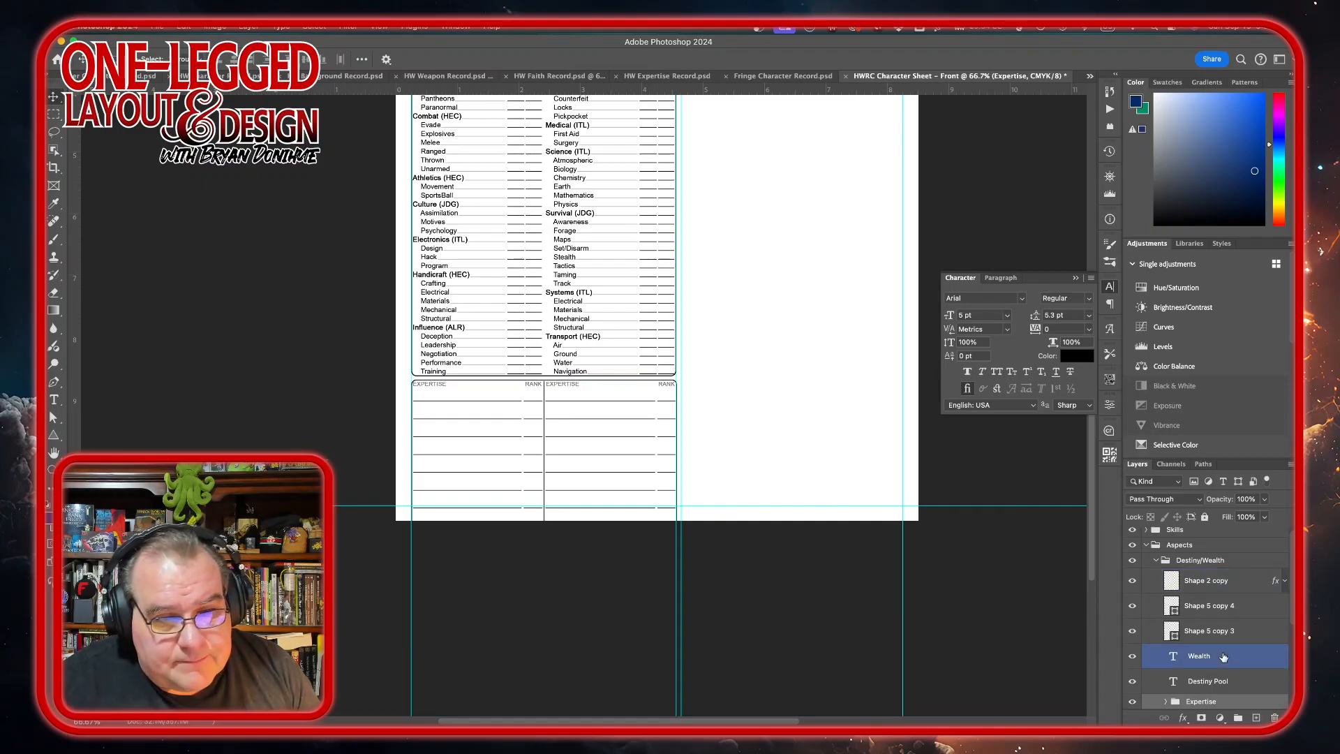
# Move the Expertise group out of the Destiny/Wealth group to above the Skills group, and collapse the Aspects group
pyautogui.click(1162, 605)
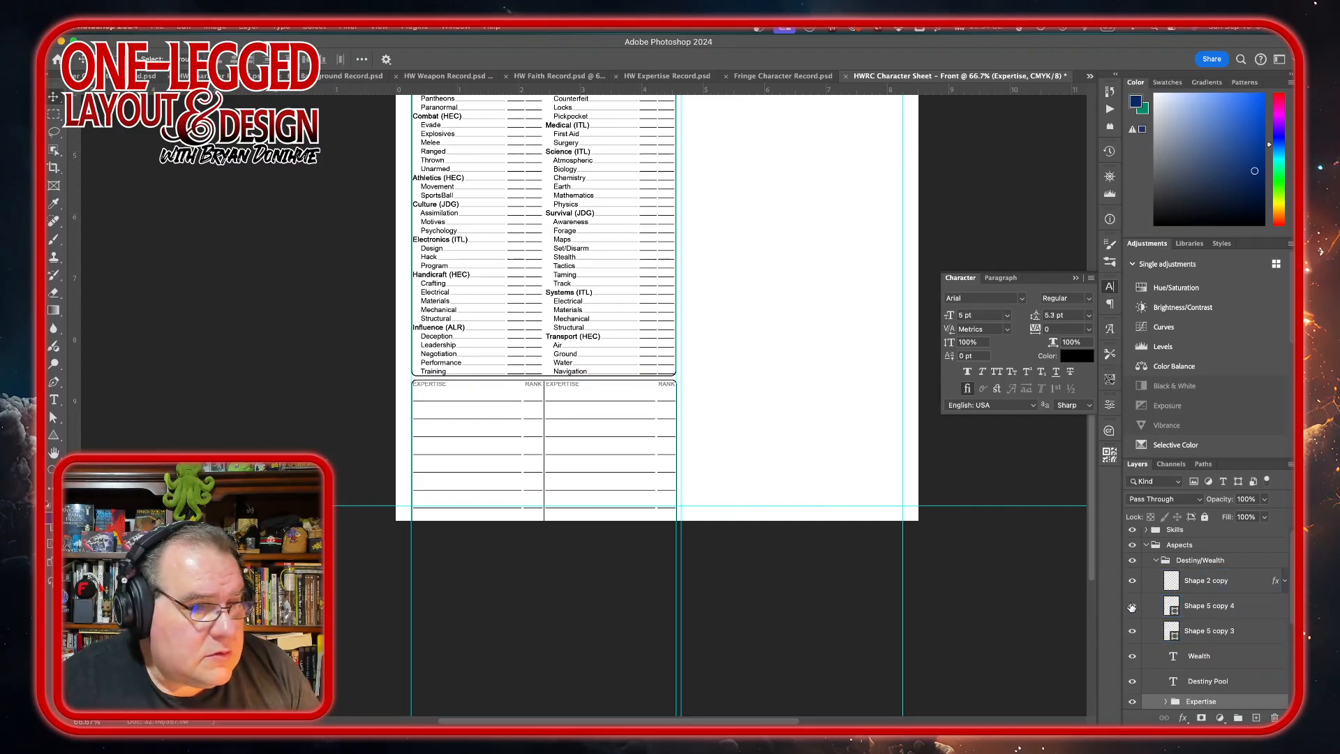
pyautogui.click(1162, 562)
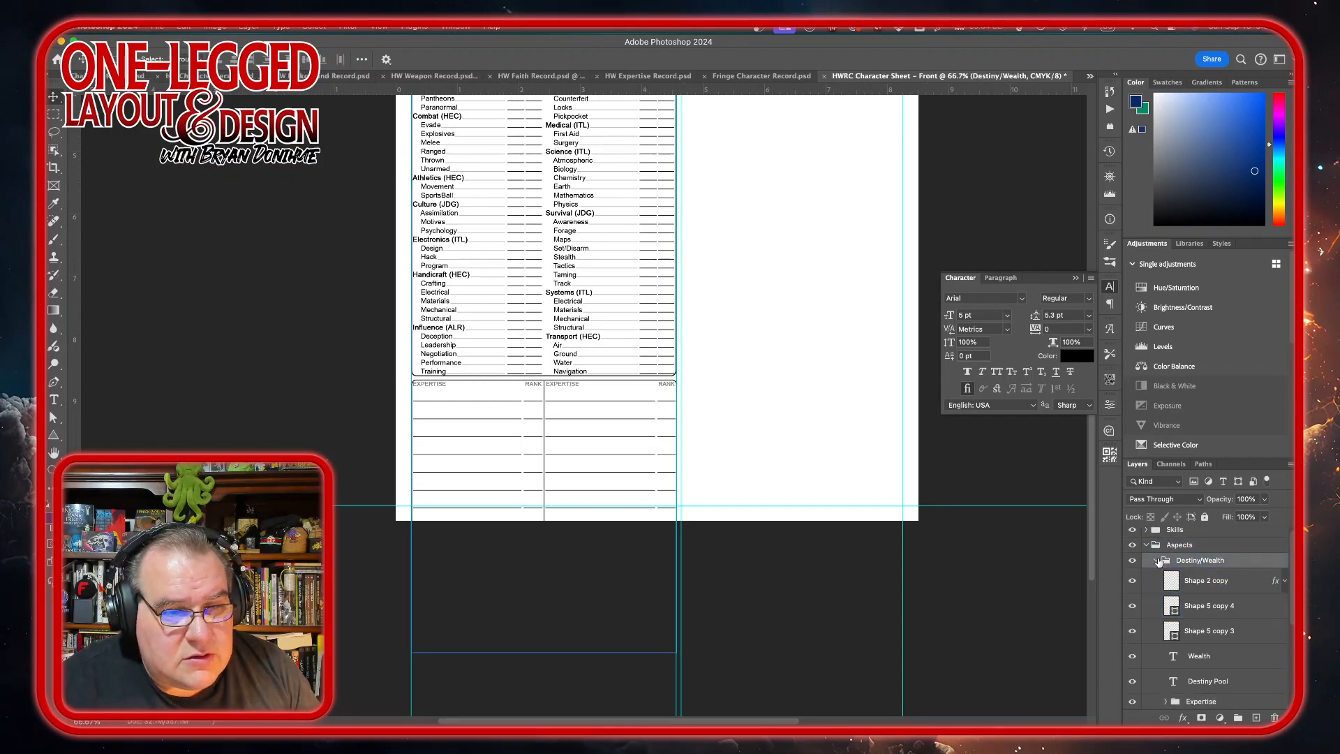
pyautogui.click(1236, 703)
pyautogui.moveTo(1236, 705); pyautogui.dragTo(1226, 527)
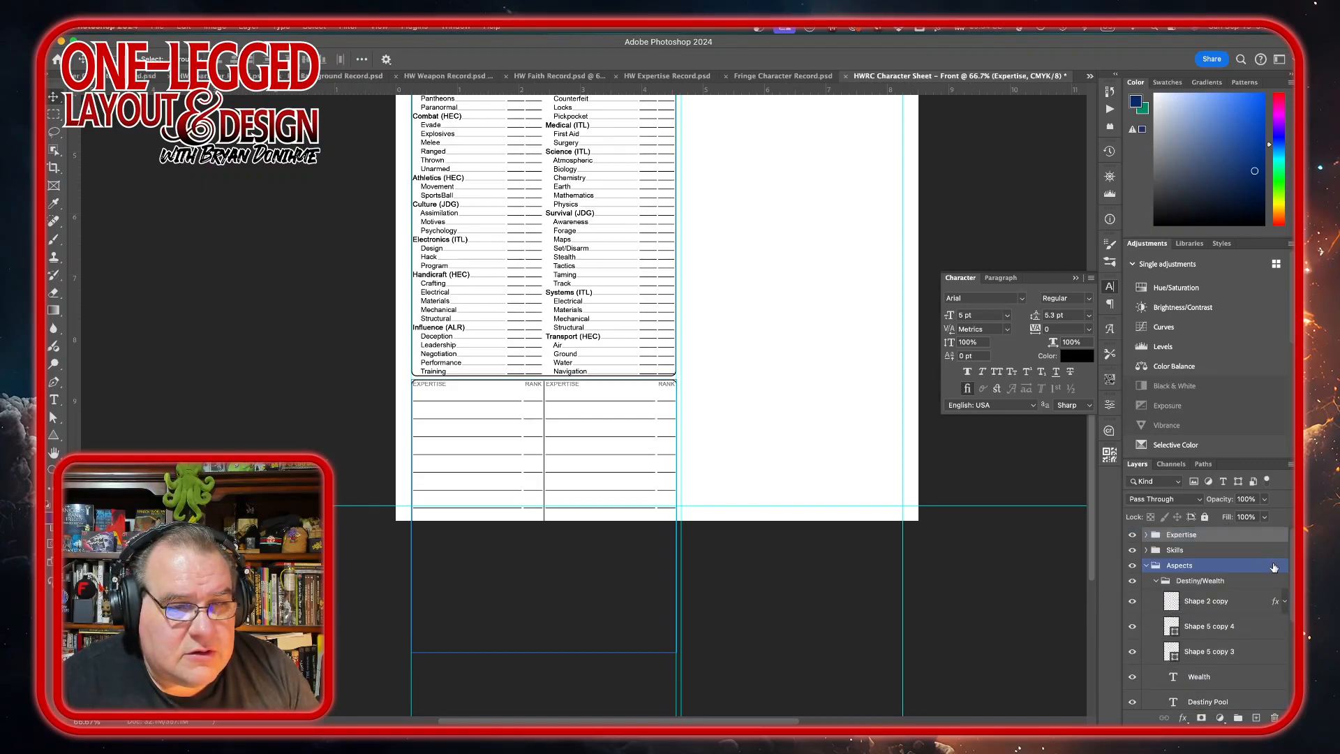
pyautogui.click(1145, 567)
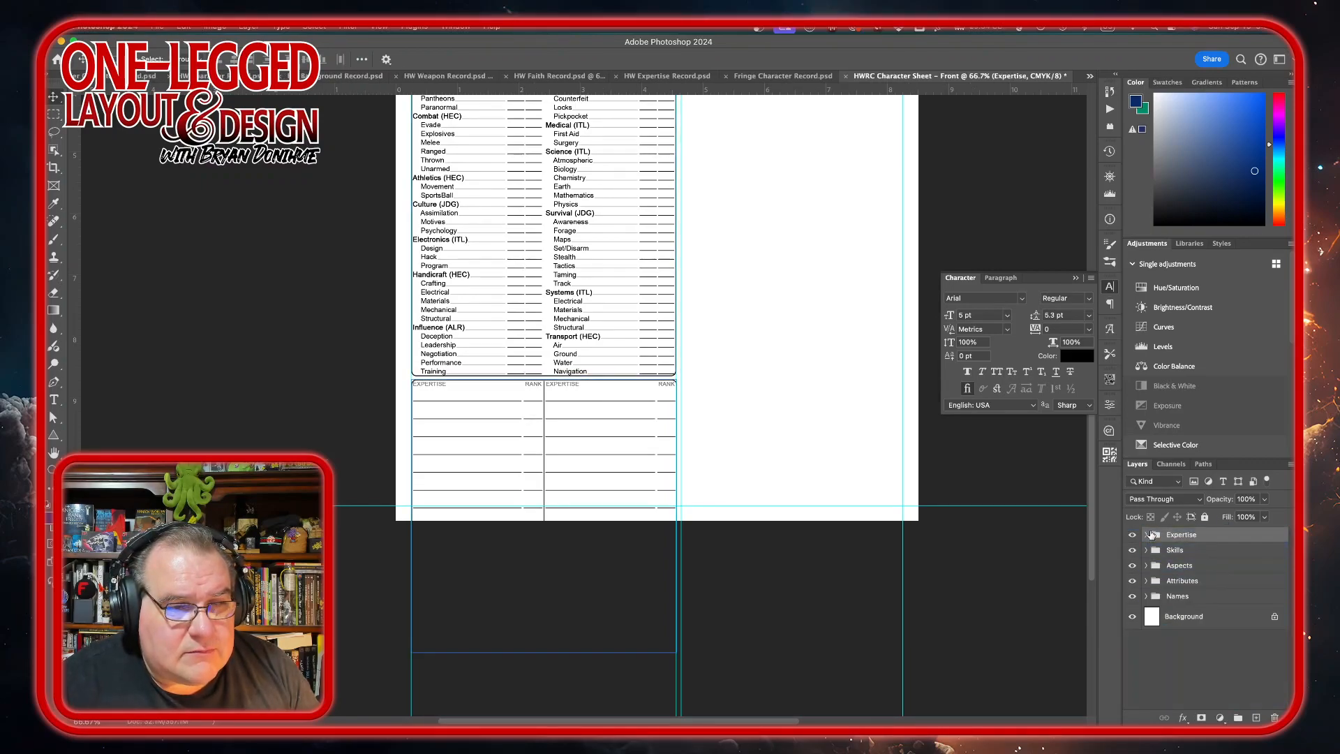
# Shorten the Expertise block's rounded rectangle to 46% height so its lower edge meets the bottom guide
pyautogui.click(1146, 534)
pyautogui.click(1229, 561)
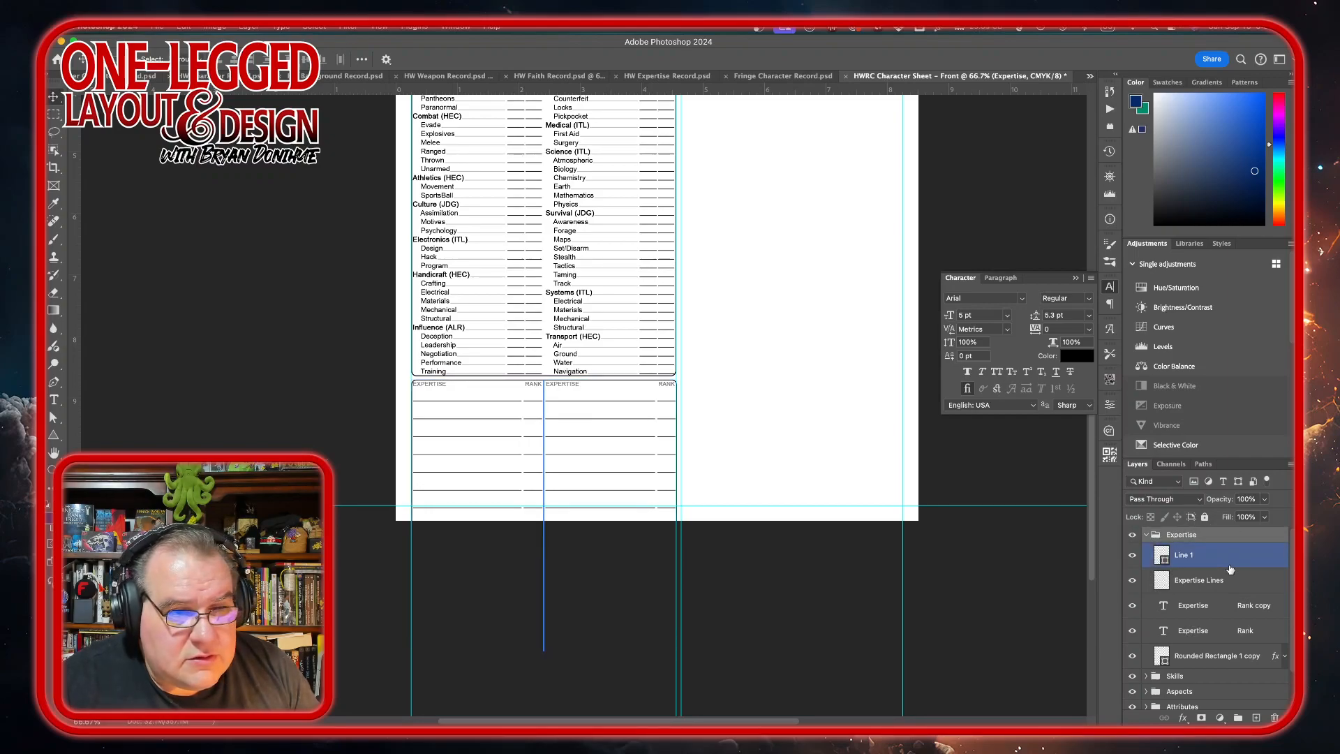
pyautogui.click(1230, 581)
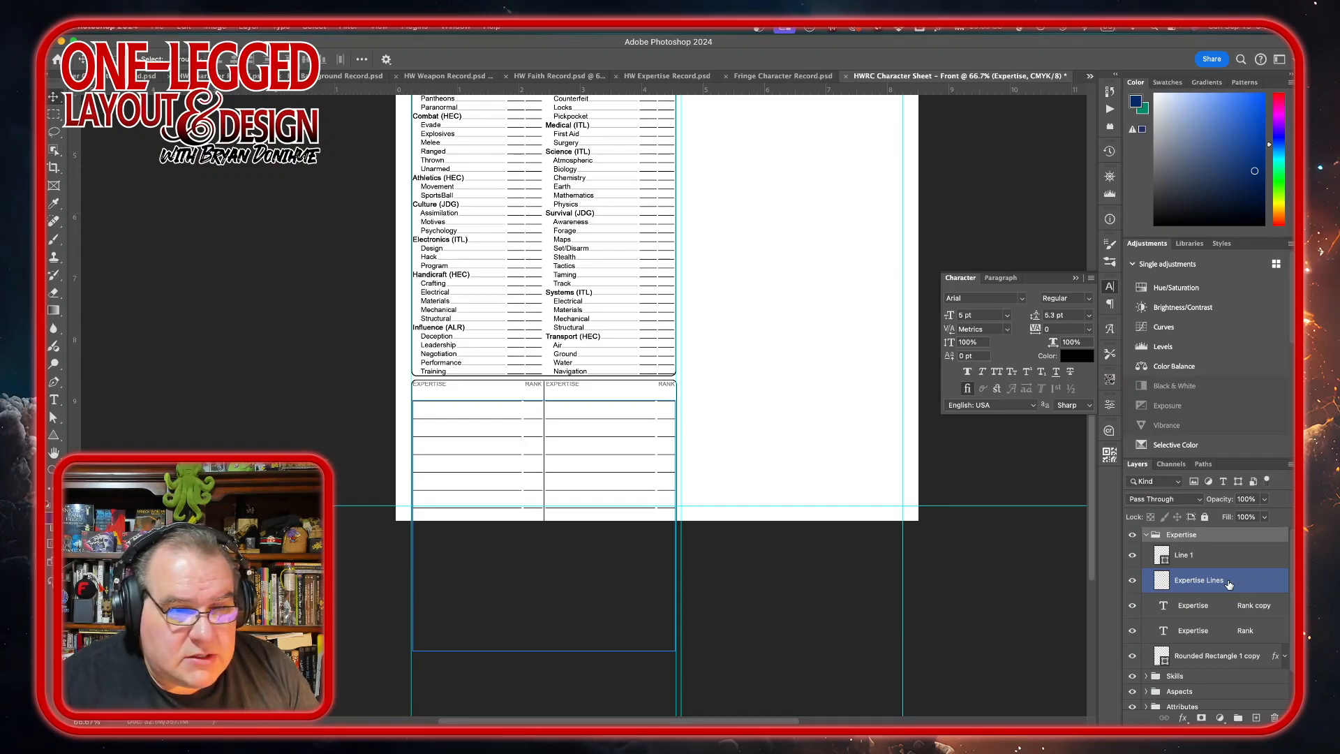
pyautogui.click(1222, 607)
pyautogui.click(1221, 625)
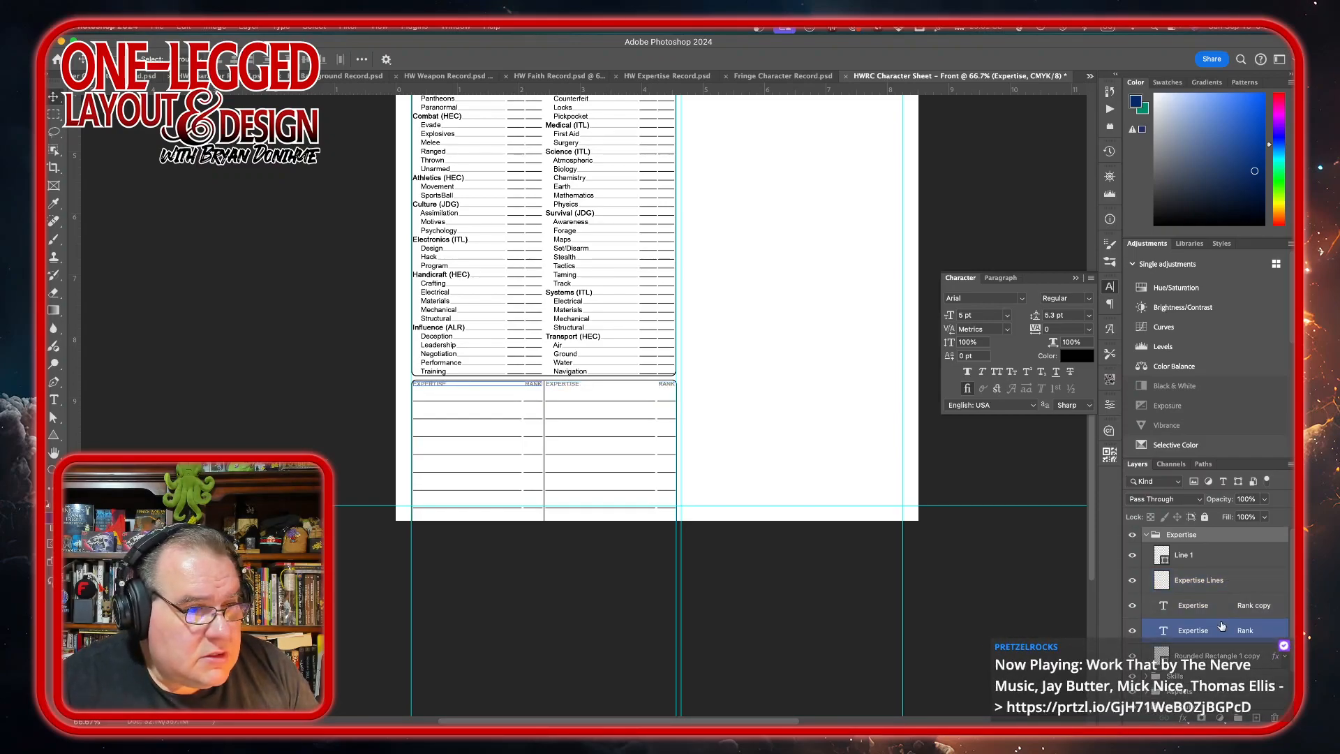
pyautogui.click(1216, 655)
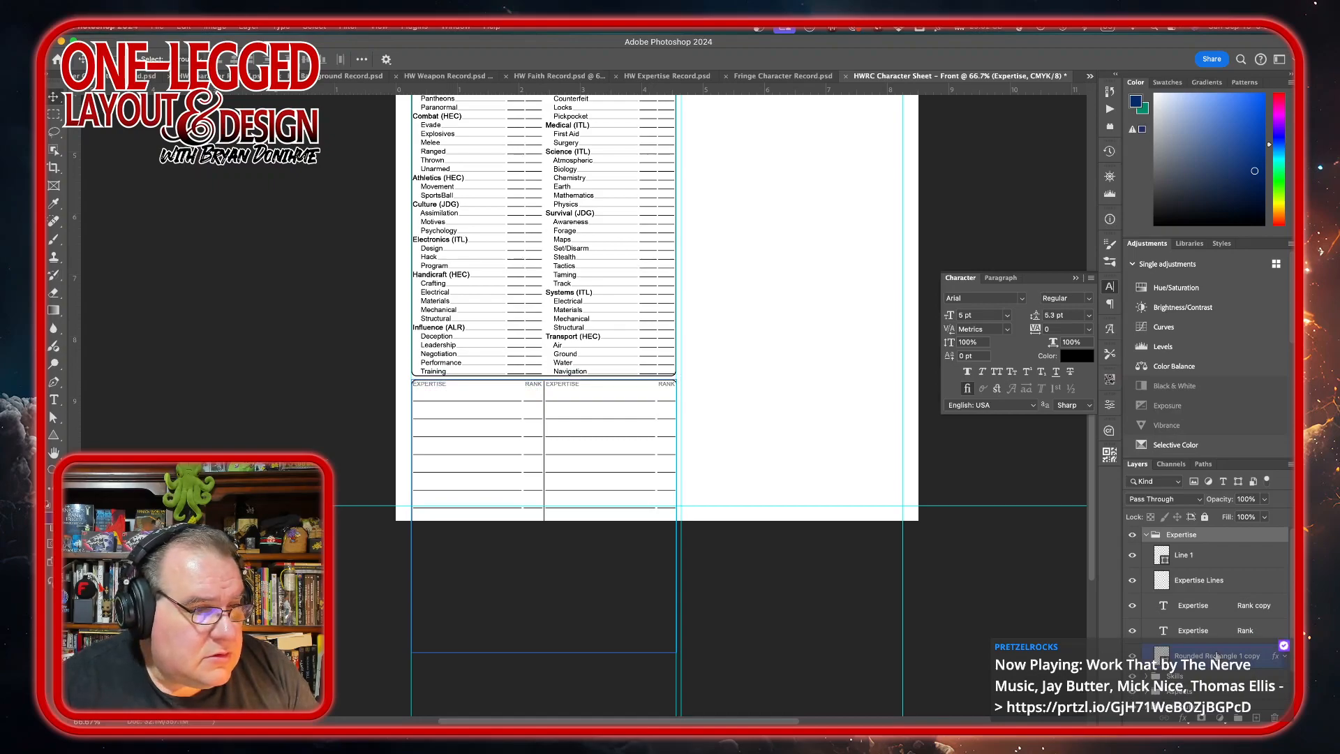
pyautogui.click(1216, 655)
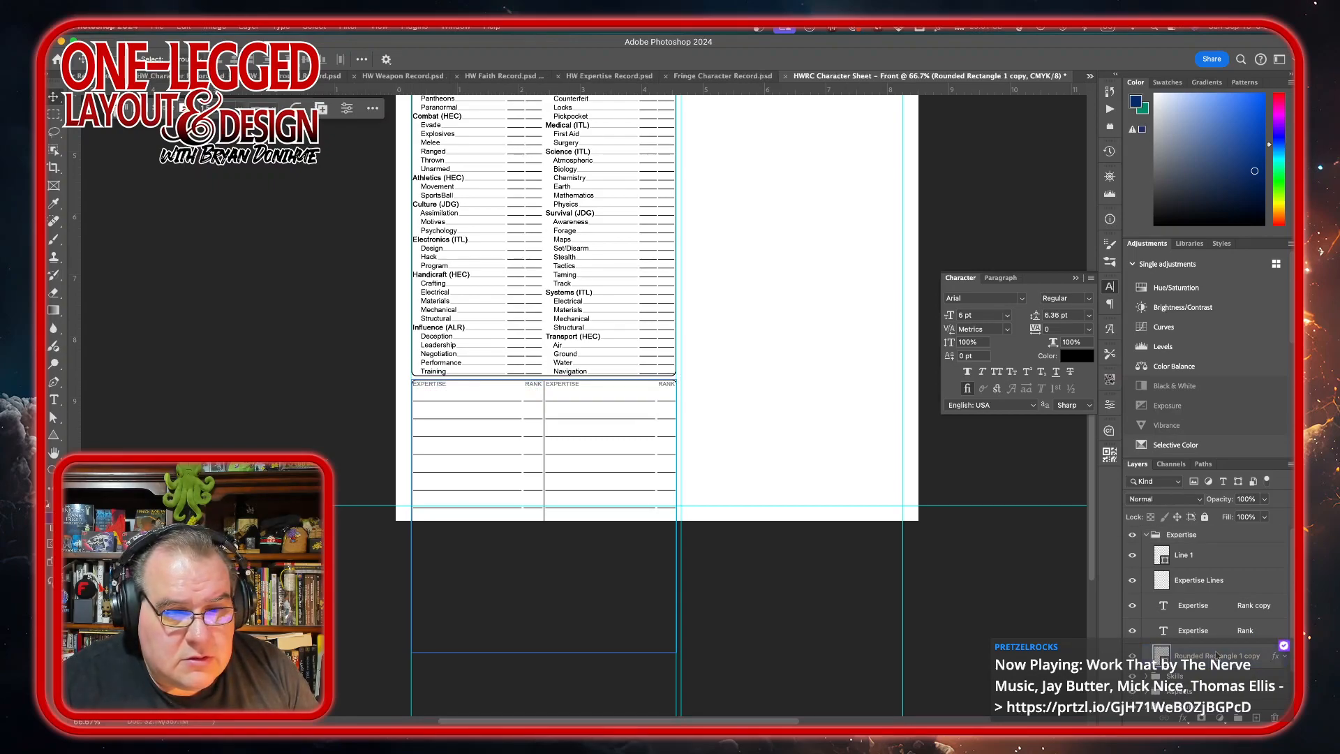
pyautogui.press('super+t')
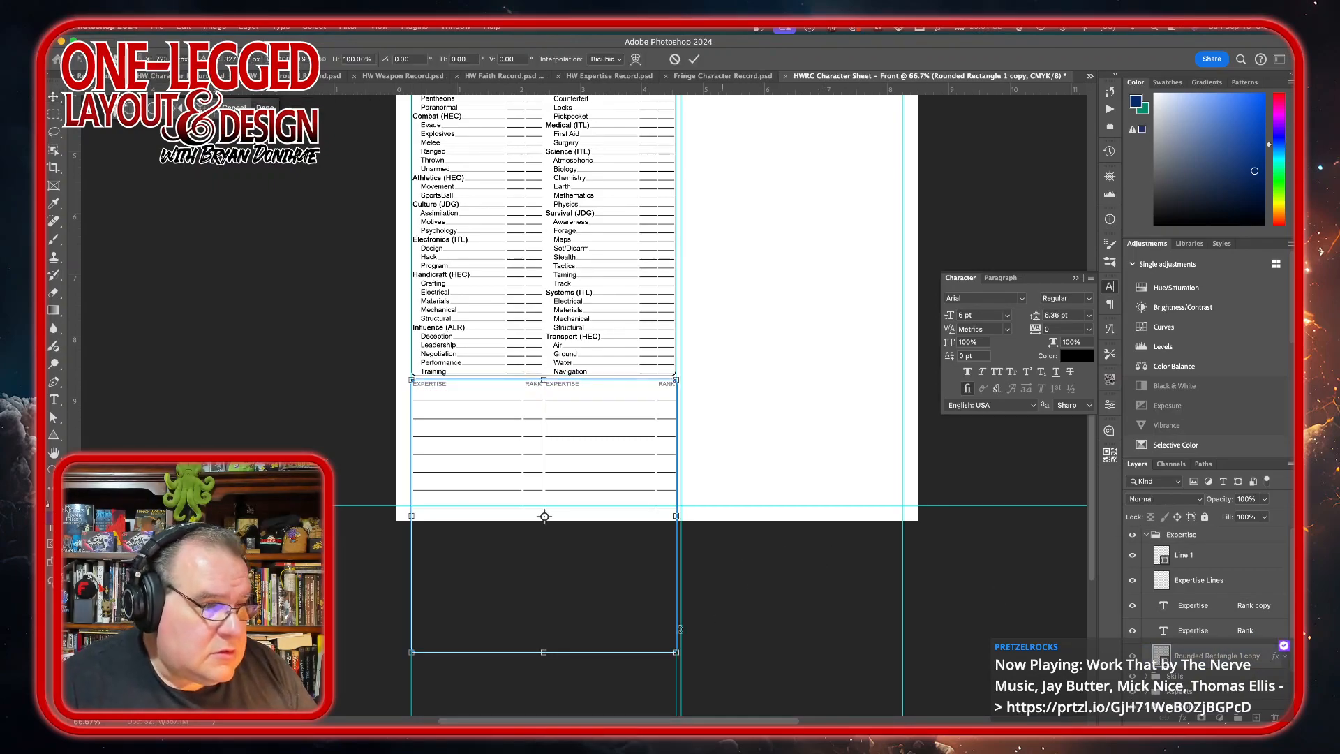
pyautogui.moveTo(543, 652); pyautogui.dragTo(550, 508)
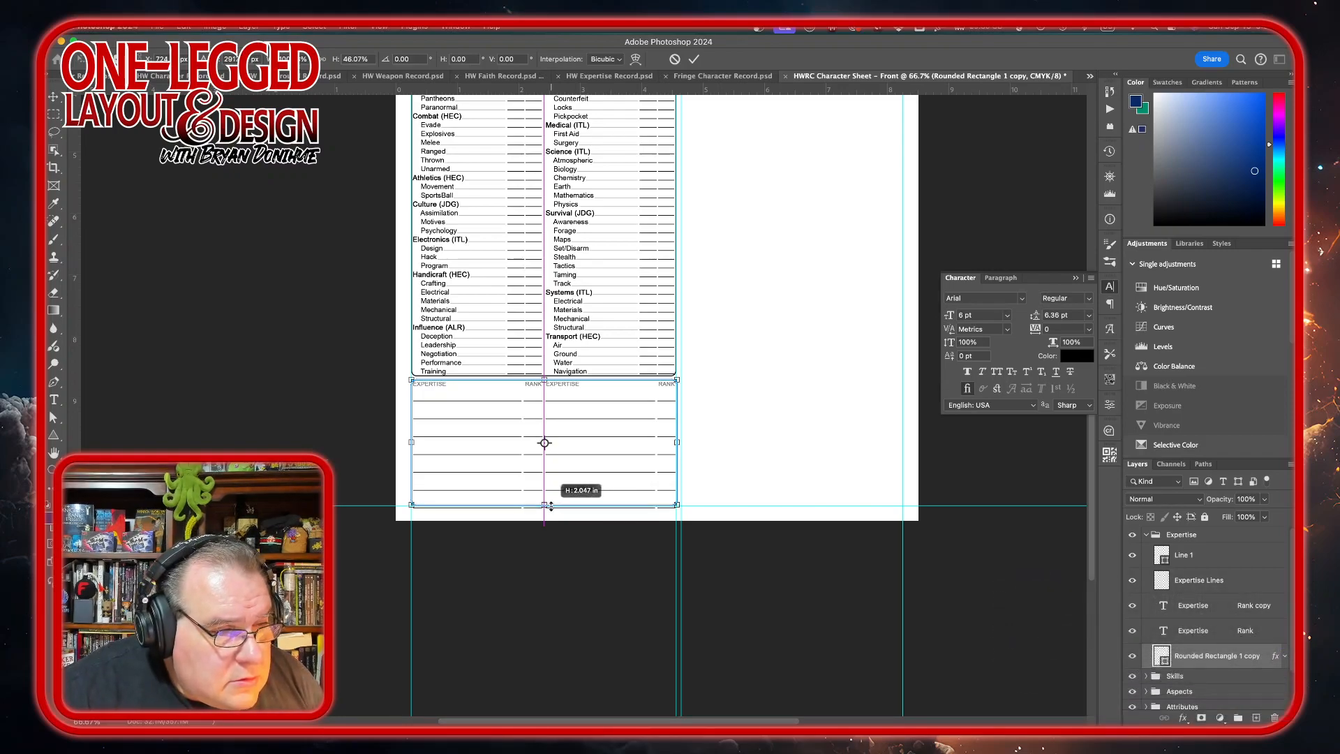
pyautogui.moveTo(550, 506); pyautogui.dragTo(550, 505)
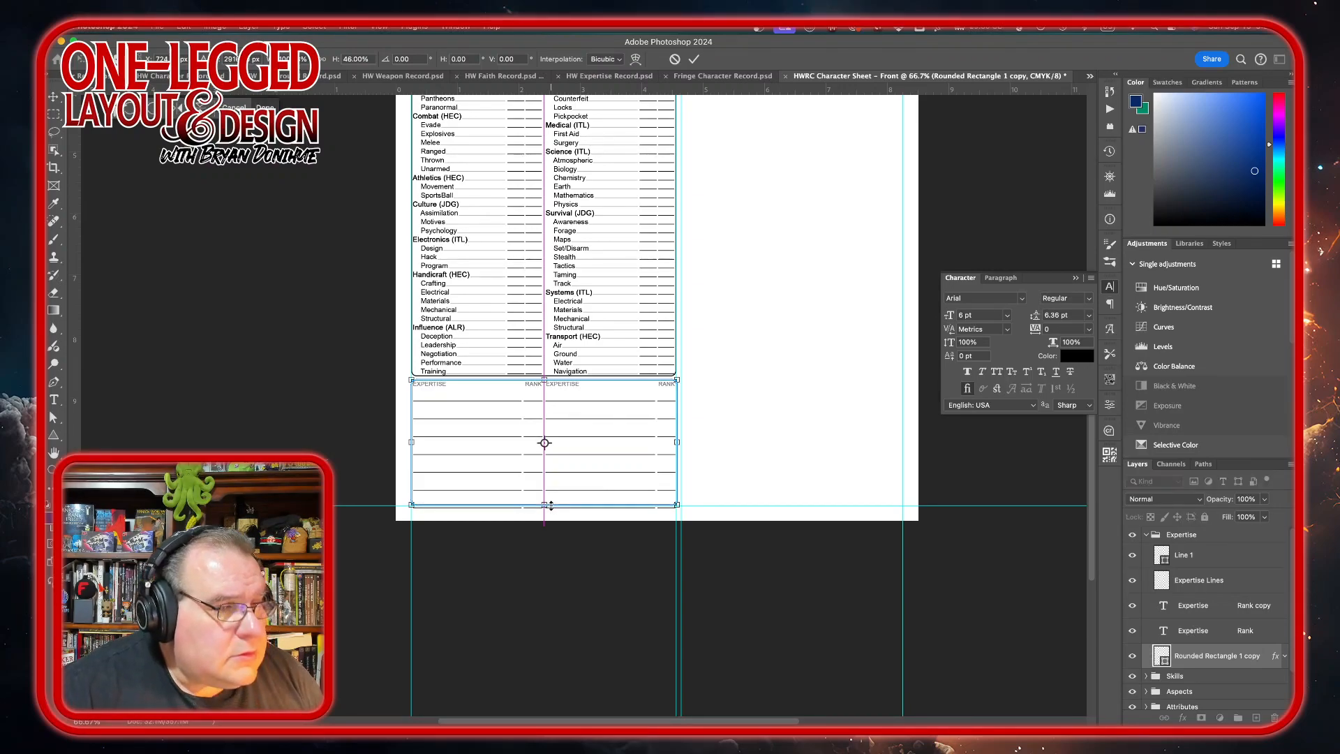
pyautogui.click(694, 58)
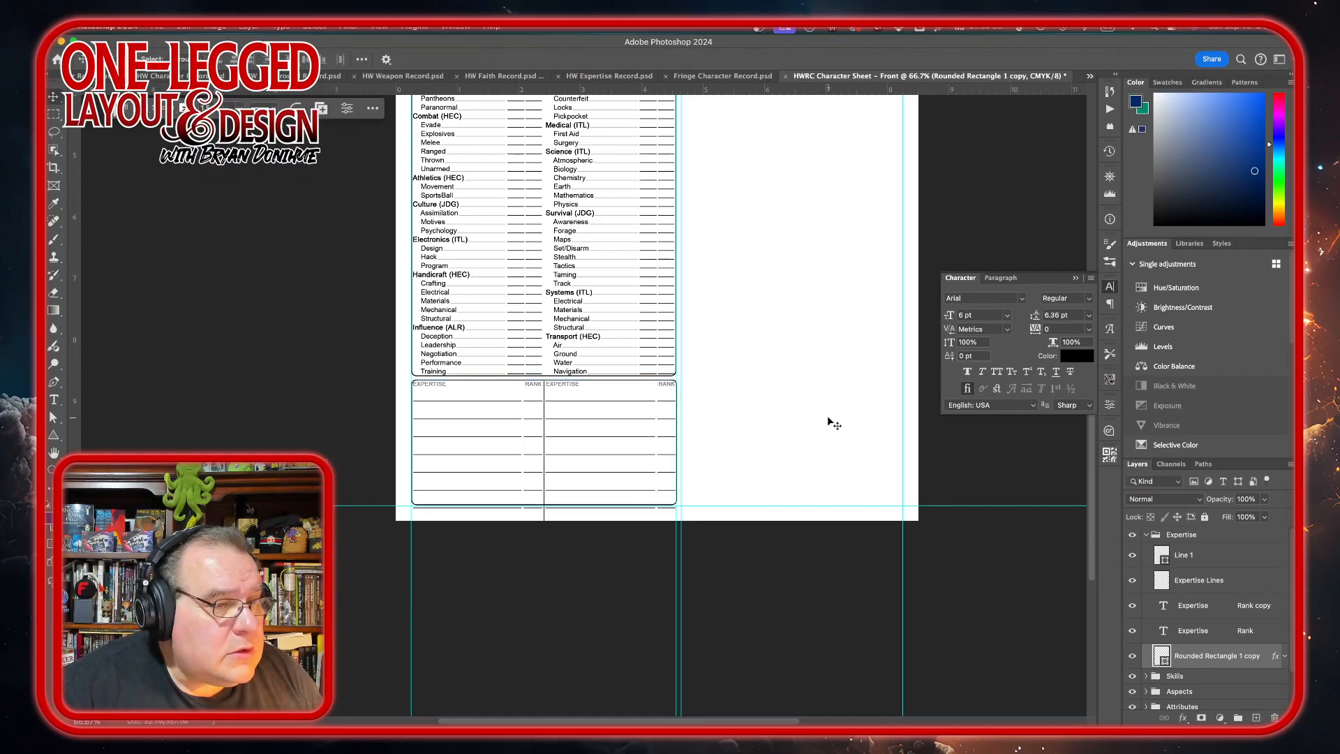
# Compress the Expertise Lines layer vertically to 74.33%, with its first row just below the Expertise and Rank headings
pyautogui.click(1221, 631)
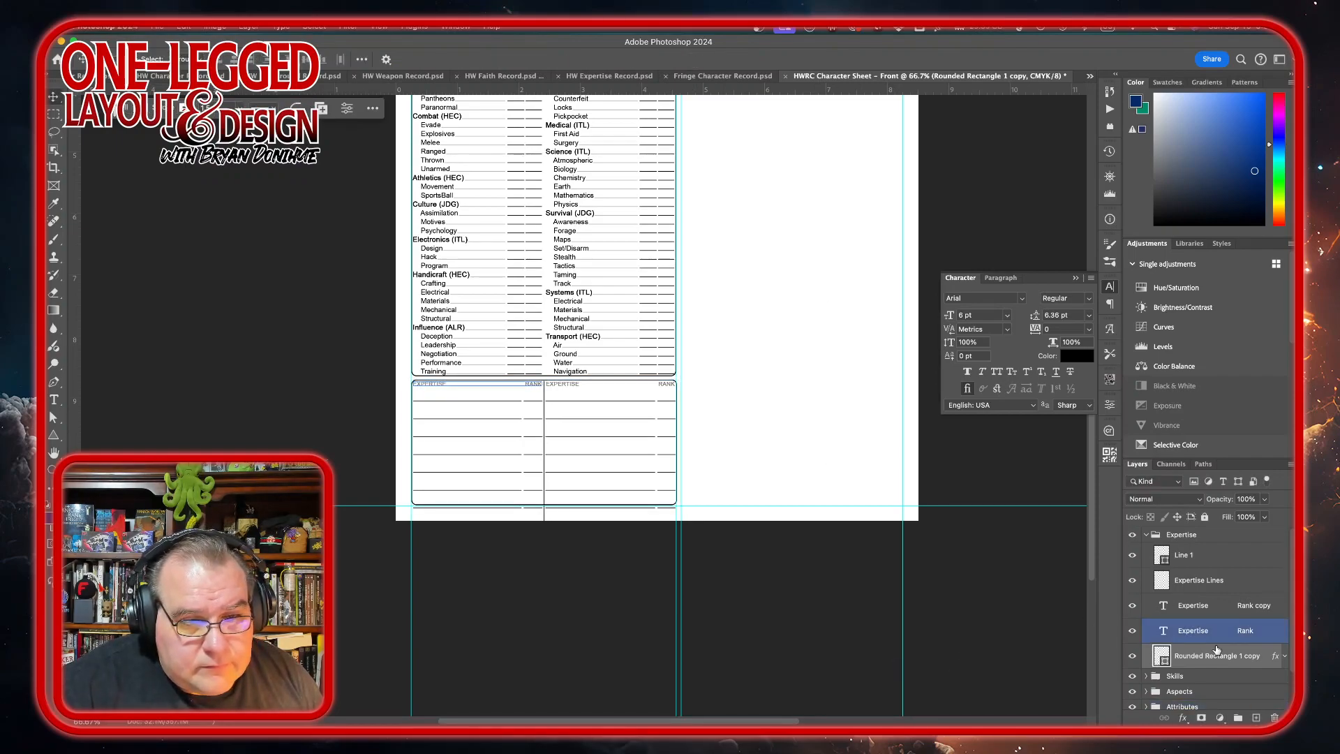
pyautogui.click(1221, 605)
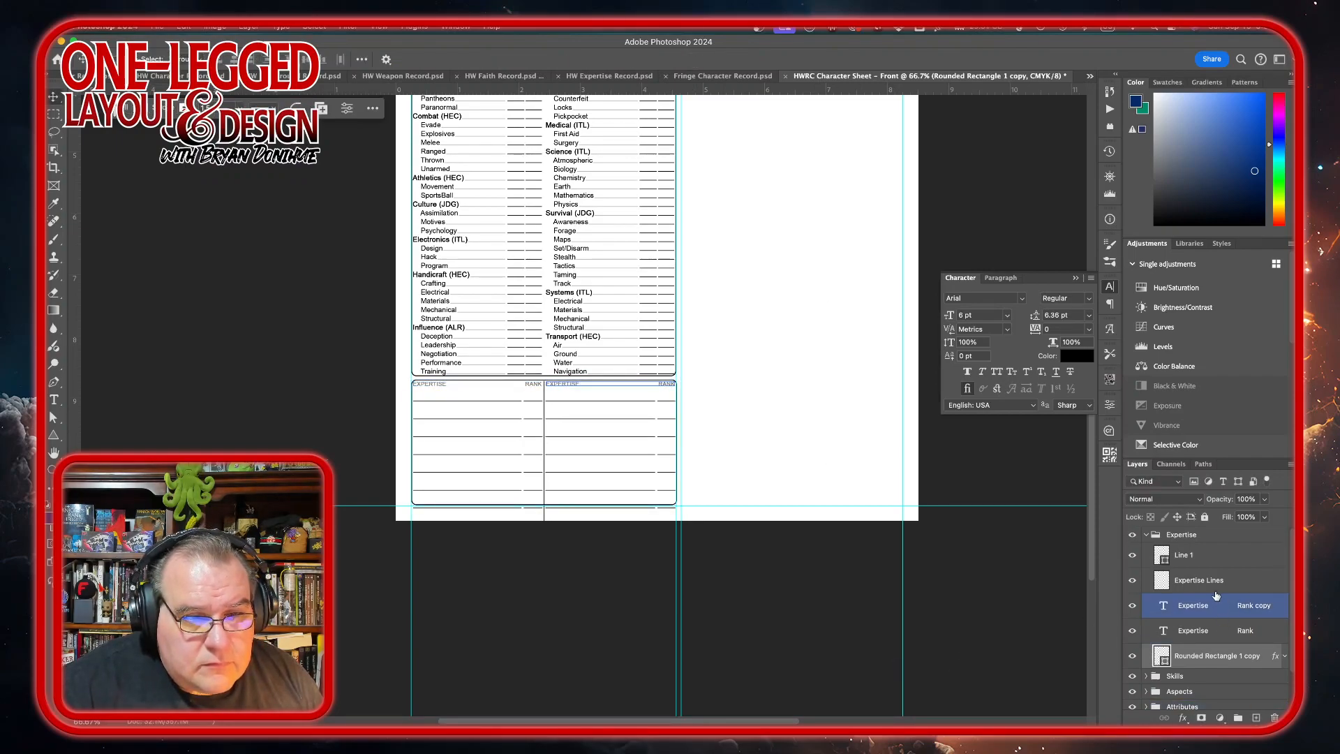
pyautogui.click(1222, 585)
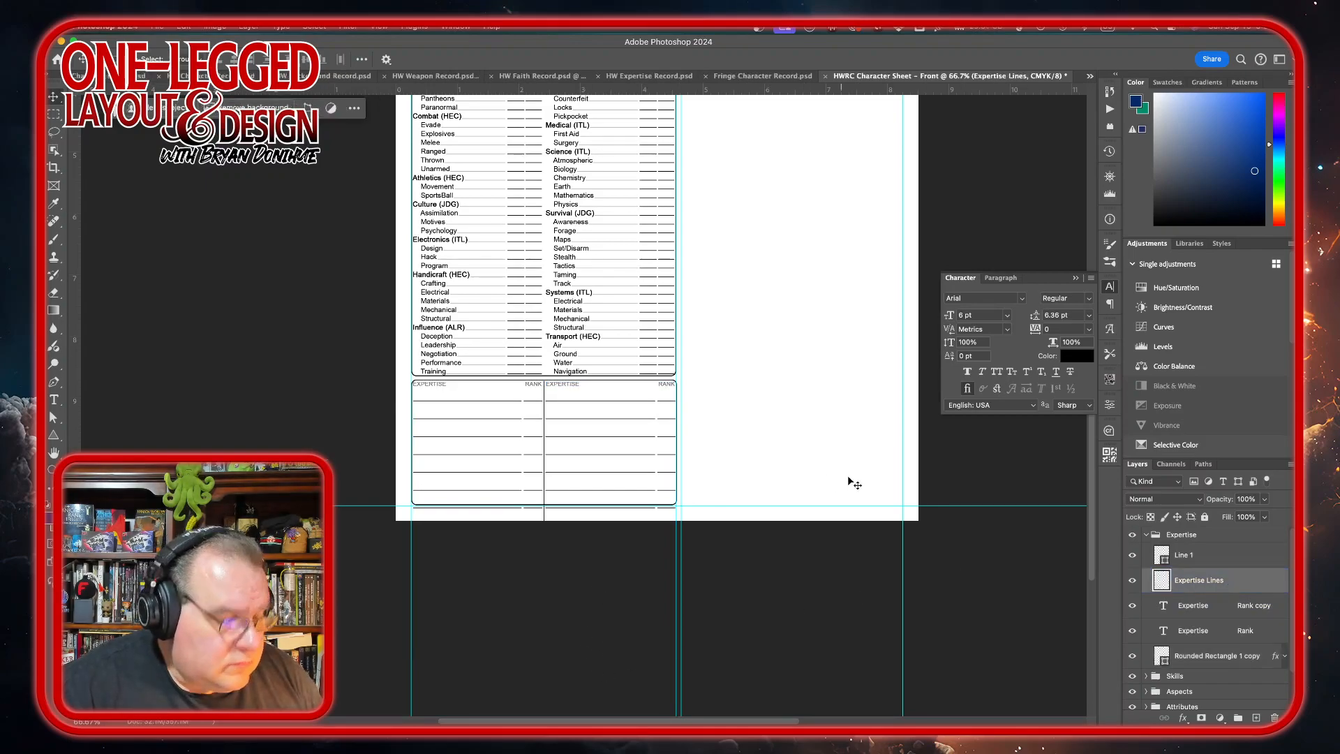
pyautogui.hotkey('ctrl', 't')
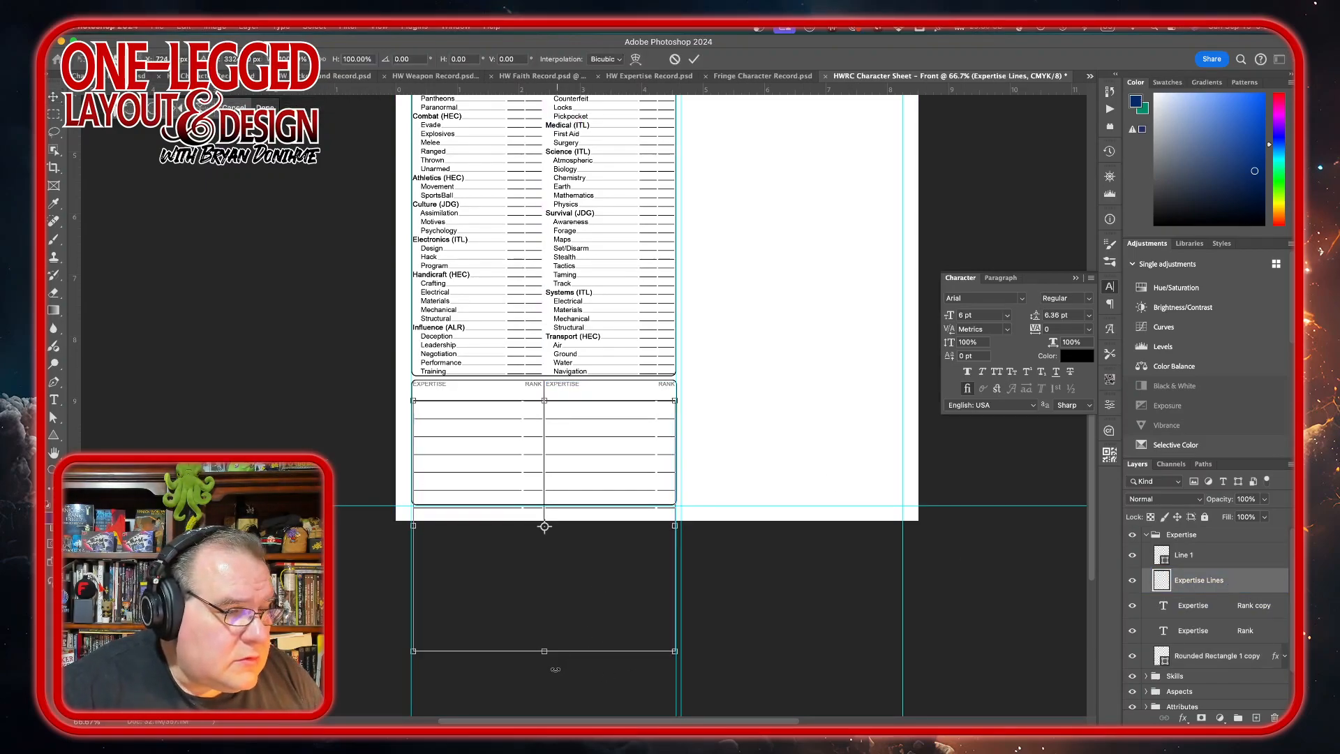
pyautogui.moveTo(545, 650); pyautogui.dragTo(550, 606)
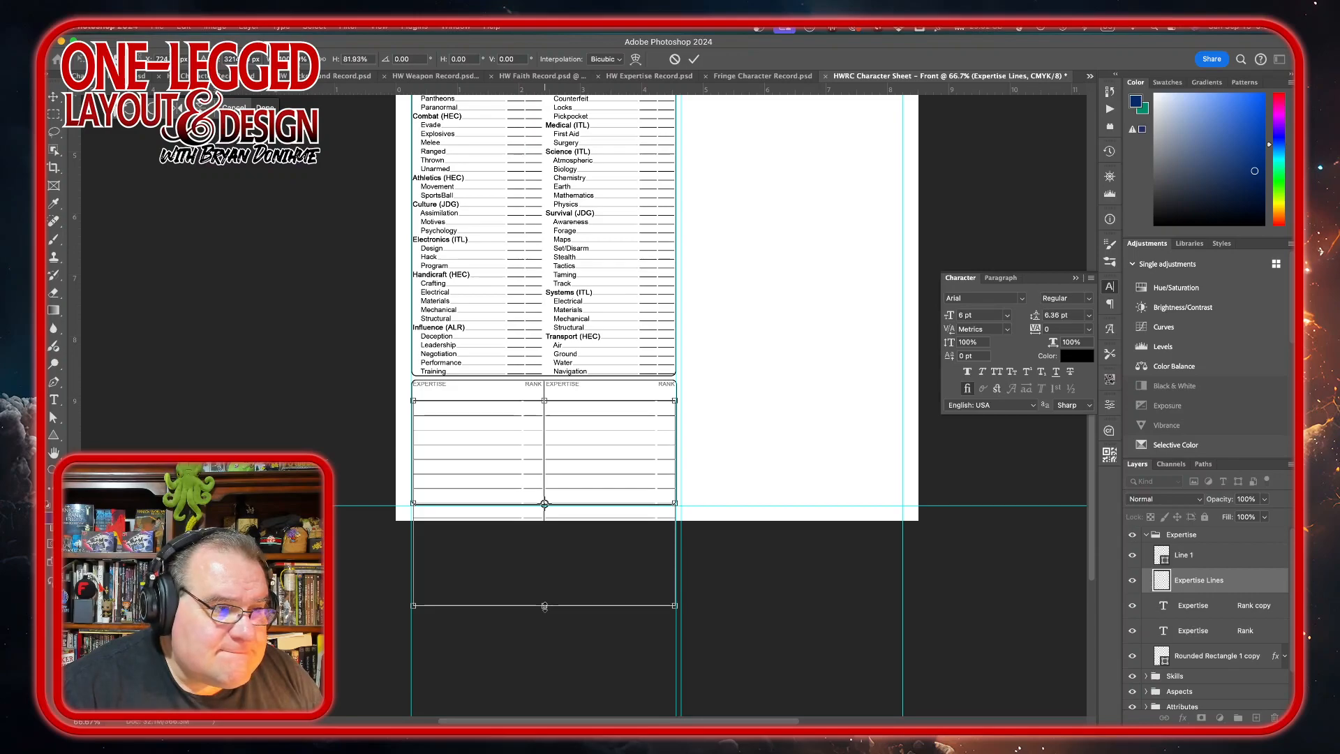
pyautogui.moveTo(544, 605); pyautogui.dragTo(547, 580)
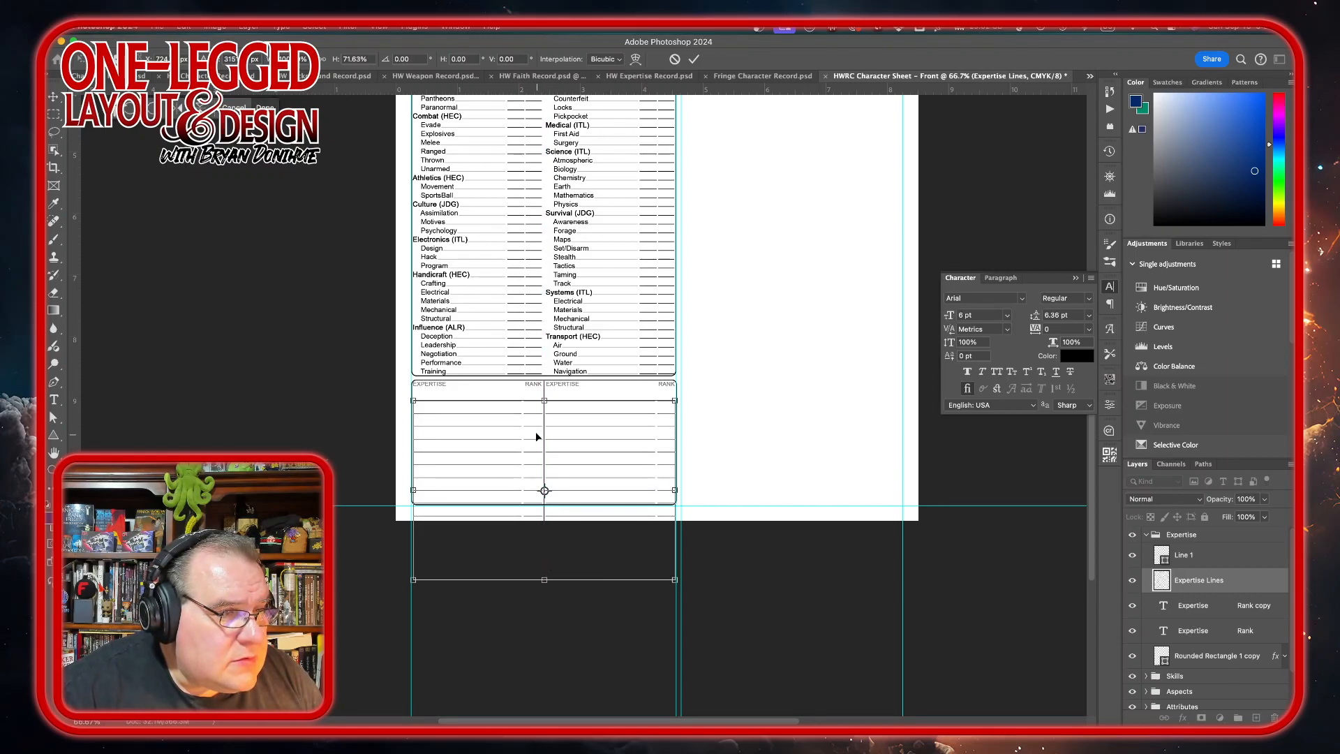
pyautogui.moveTo(545, 399); pyautogui.dragTo(545, 397)
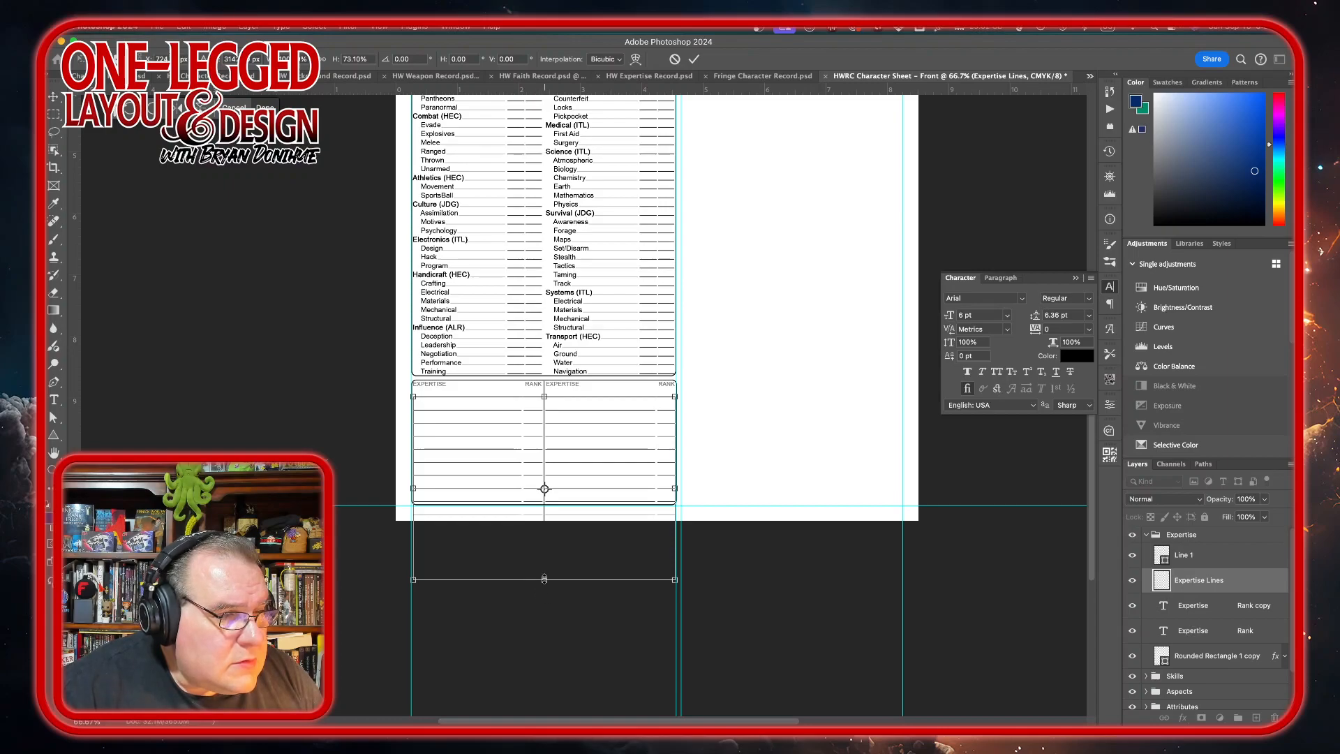
pyautogui.moveTo(544, 578); pyautogui.dragTo(544, 582)
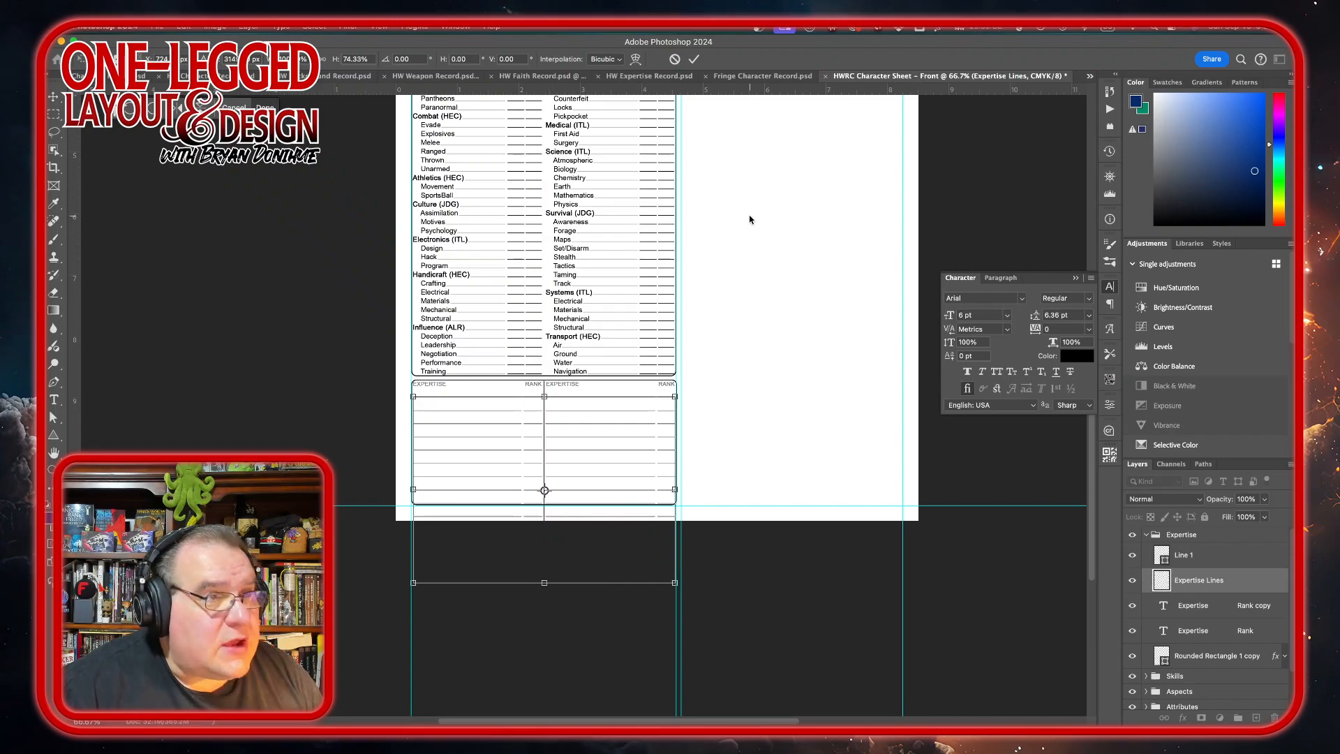
pyautogui.click(695, 58)
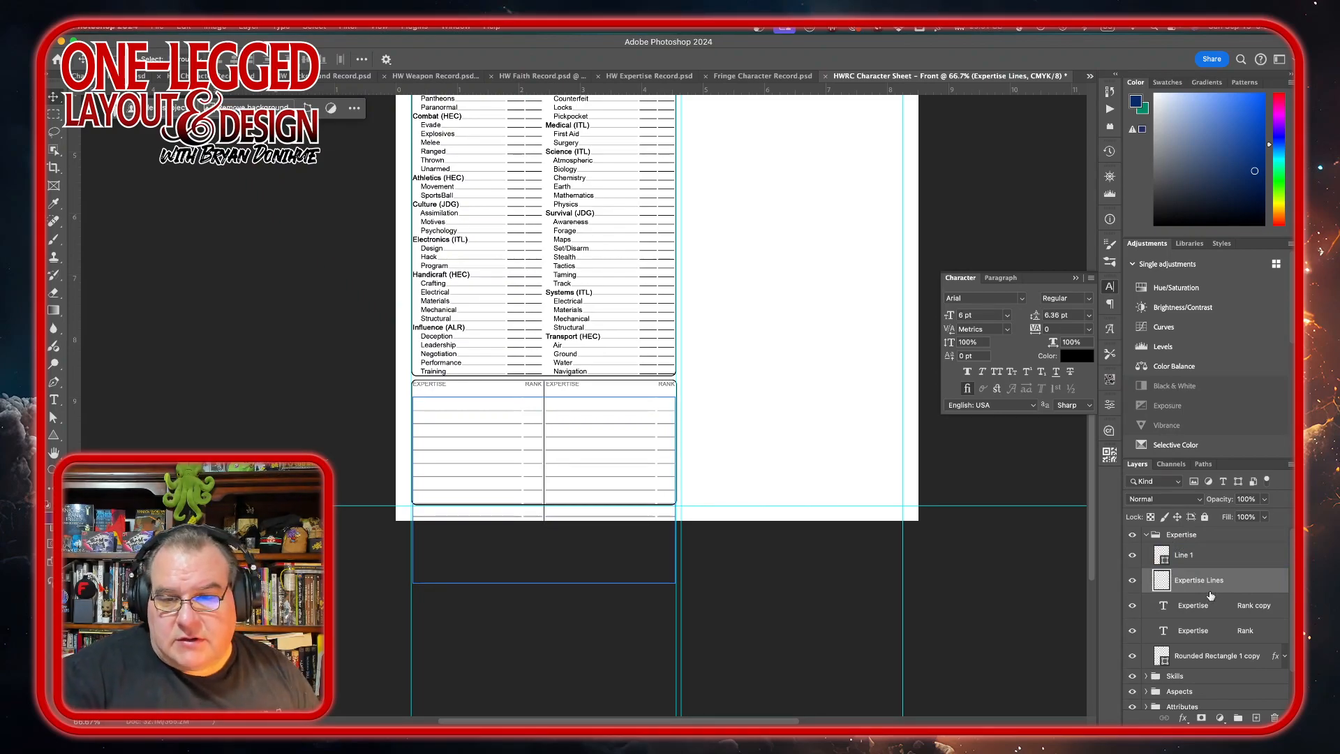
# Set the rectangular marquee style to Normal and delete the Expertise Lines row lying below the bottom guide
pyautogui.click(483, 403)
pyautogui.click(730, 438)
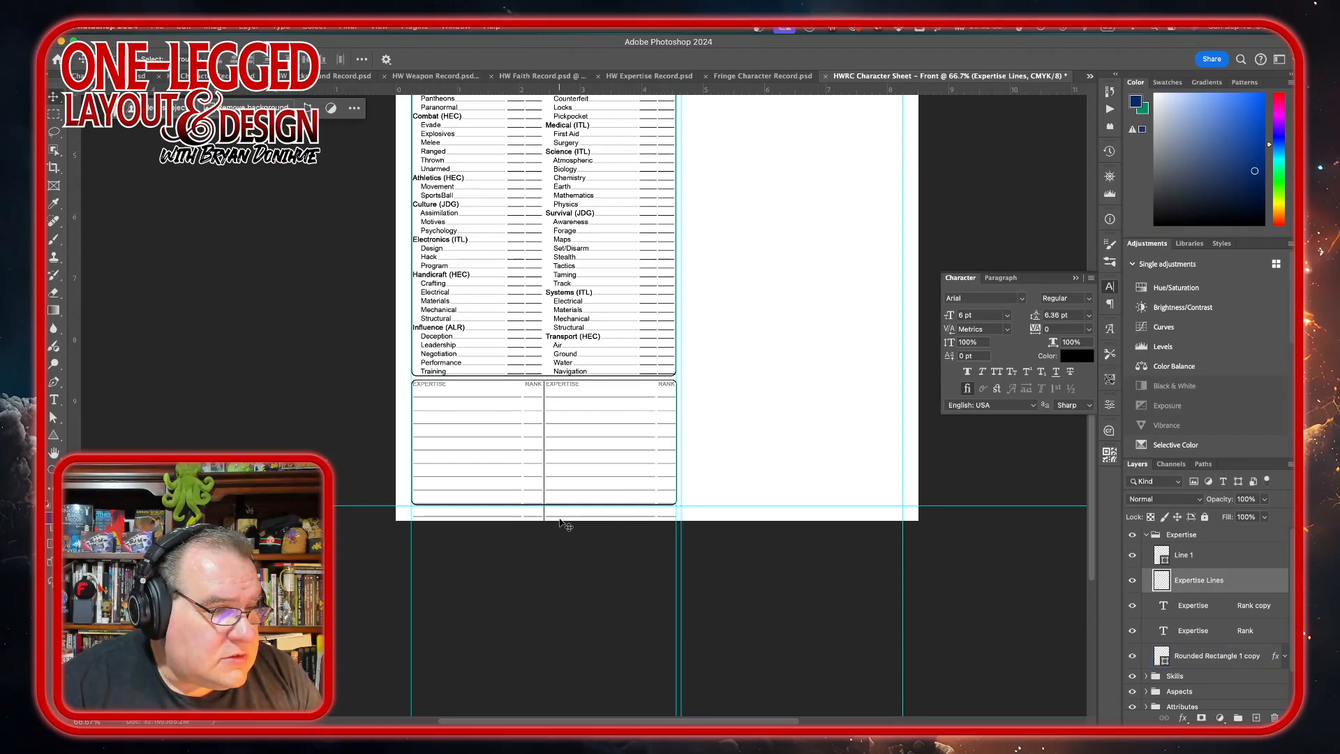
pyautogui.click(565, 461)
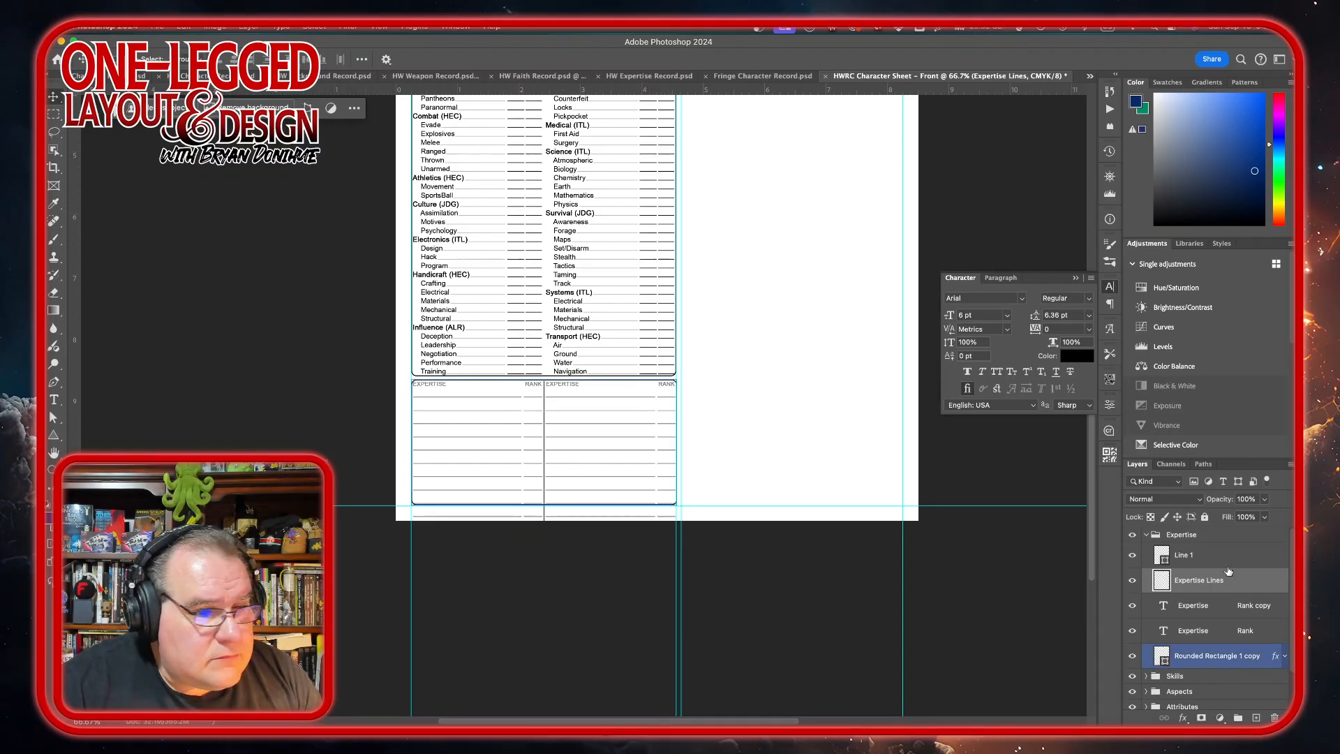
pyautogui.click(1208, 580)
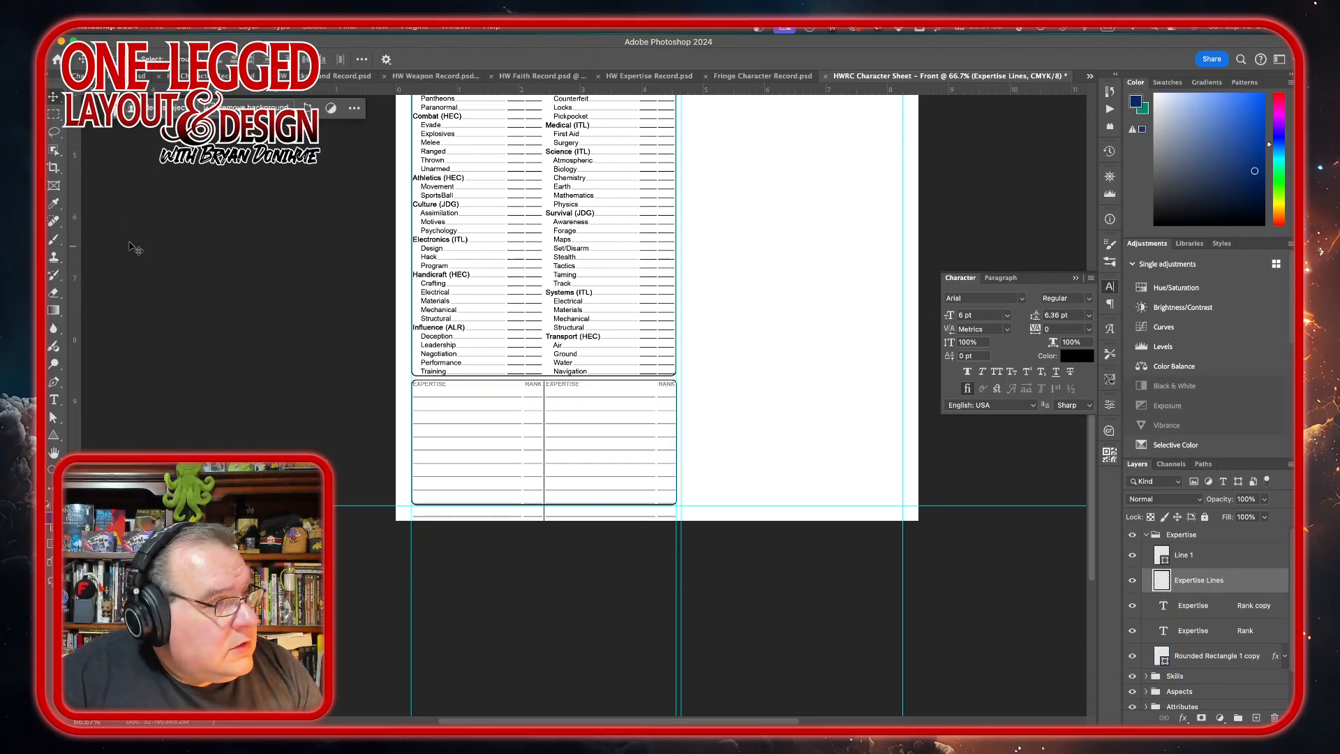
pyautogui.click(54, 113)
pyautogui.click(383, 61)
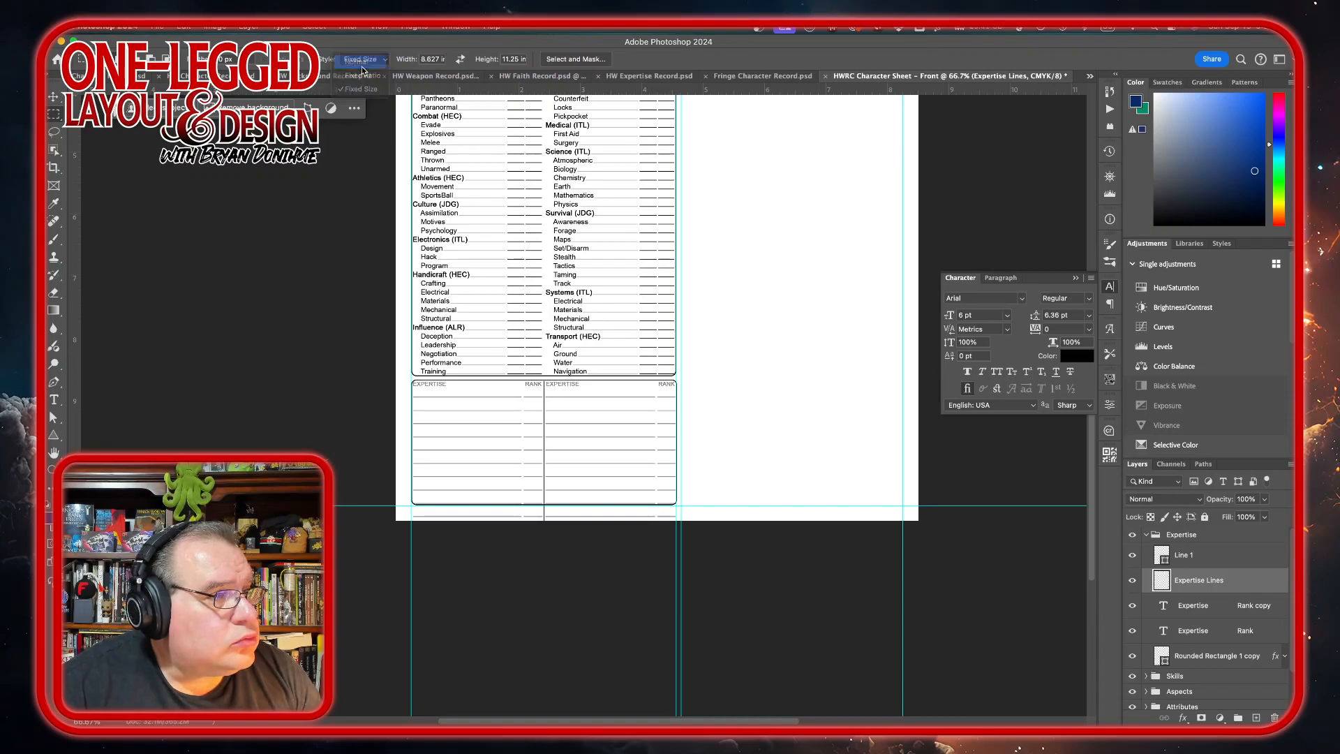
pyautogui.click(361, 65)
pyautogui.moveTo(410, 511); pyautogui.dragTo(825, 558)
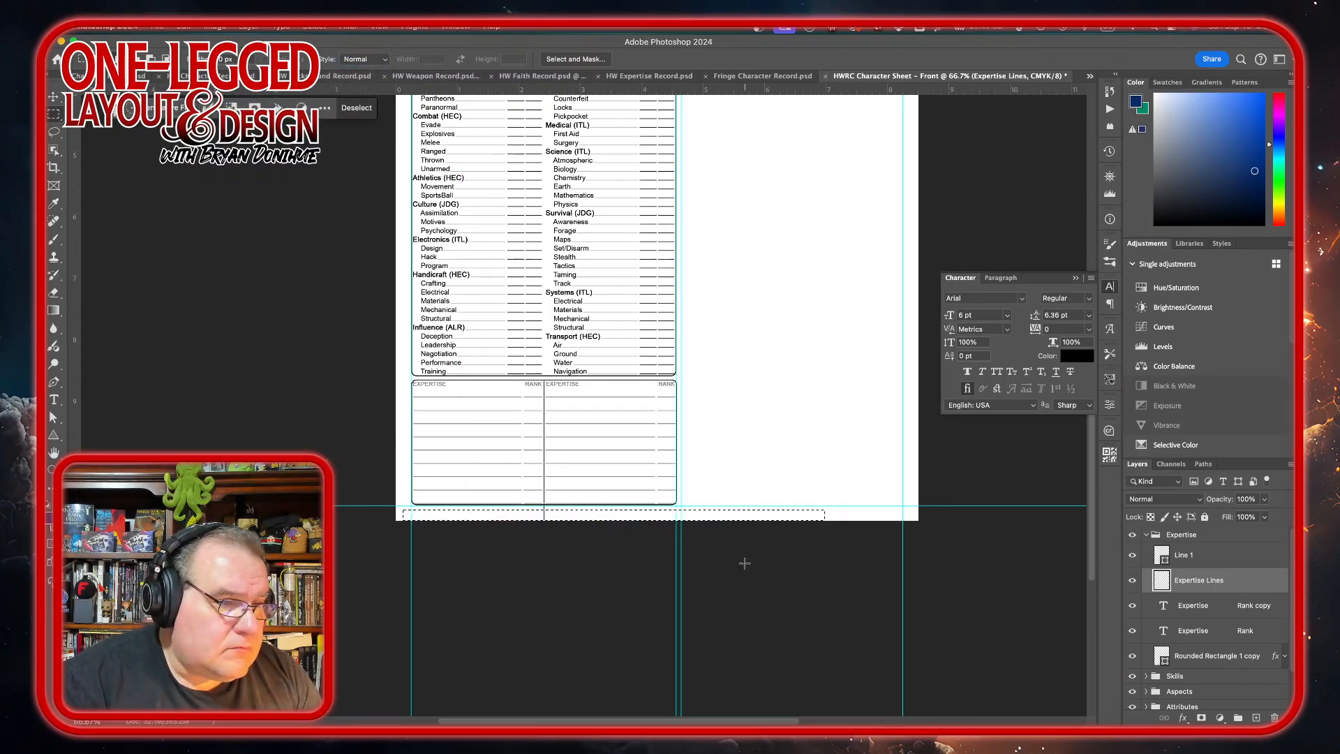
pyautogui.click(578, 522)
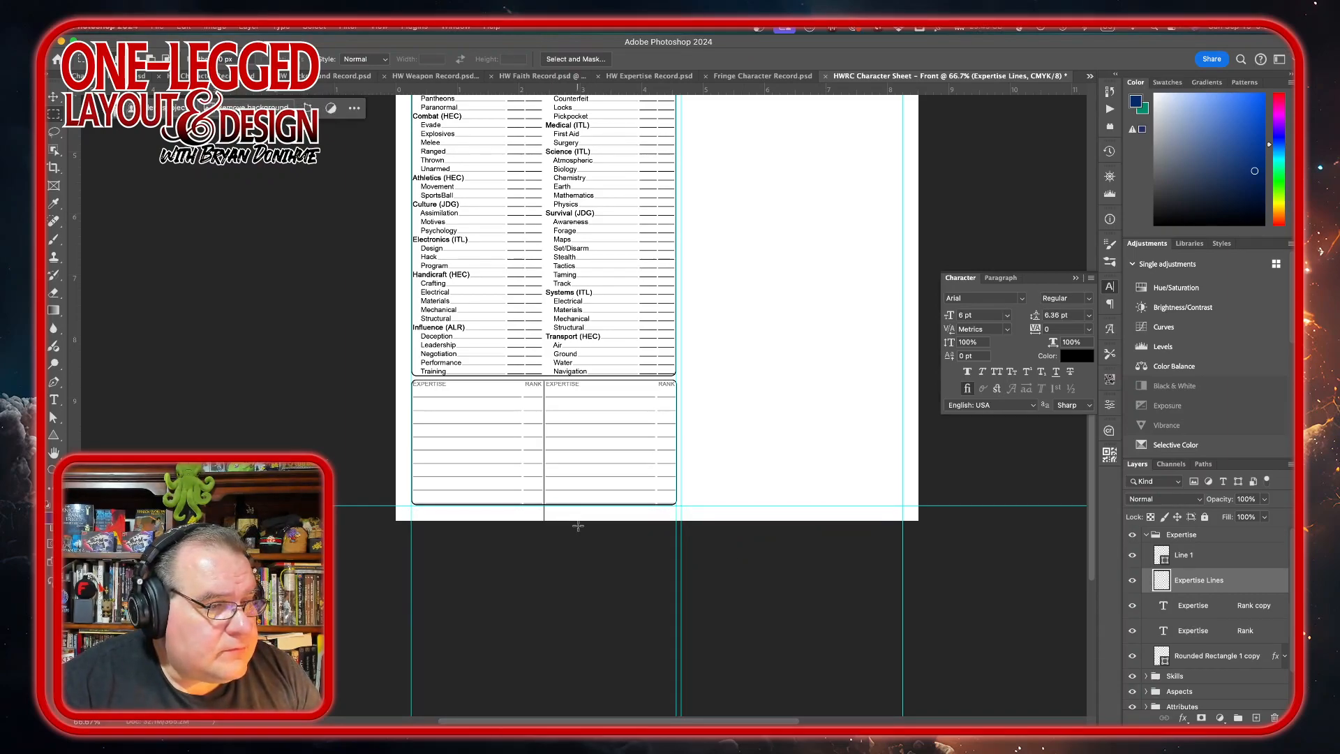
# Delete the surplus off-page rows of the Expertise Lines layer and reposition the remaining rows inside the Expertise box
pyautogui.click(53, 97)
pyautogui.moveTo(593, 468); pyautogui.dragTo(792, 349)
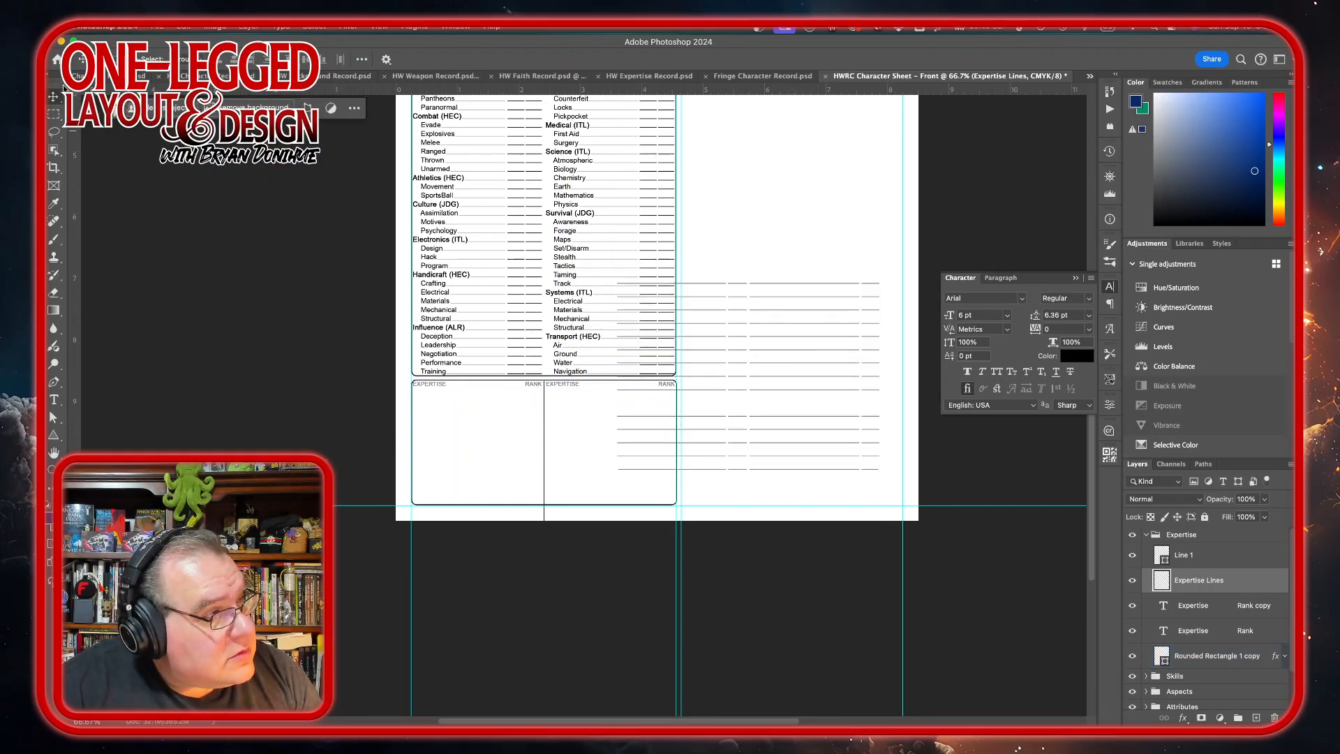
pyautogui.click(54, 114)
pyautogui.moveTo(609, 405)
pyautogui.mouseDown()
pyautogui.moveTo(810, 496)
pyautogui.moveTo(881, 506)
pyautogui.moveTo(884, 490)
pyautogui.mouseUp()
pyautogui.press('Delete')
pyautogui.press('super+d')
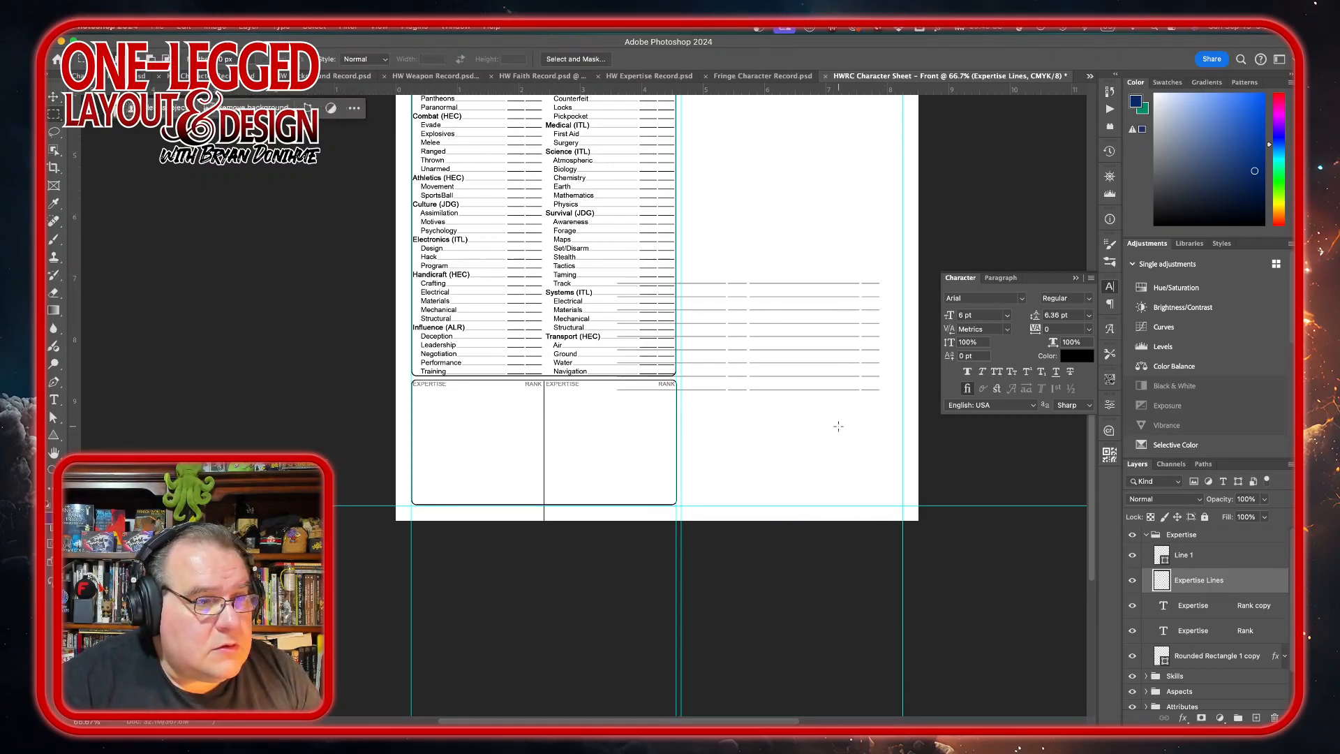
pyautogui.click(53, 98)
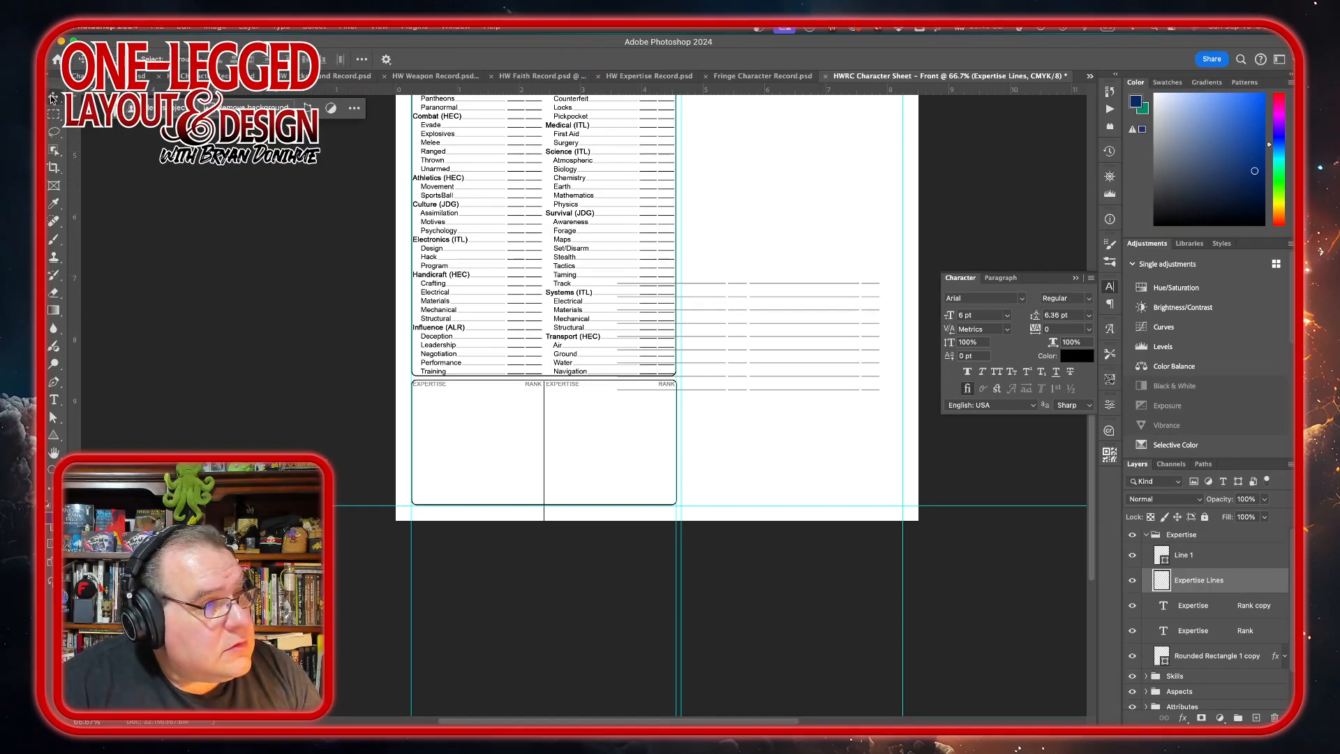
pyautogui.moveTo(796, 355); pyautogui.dragTo(597, 465)
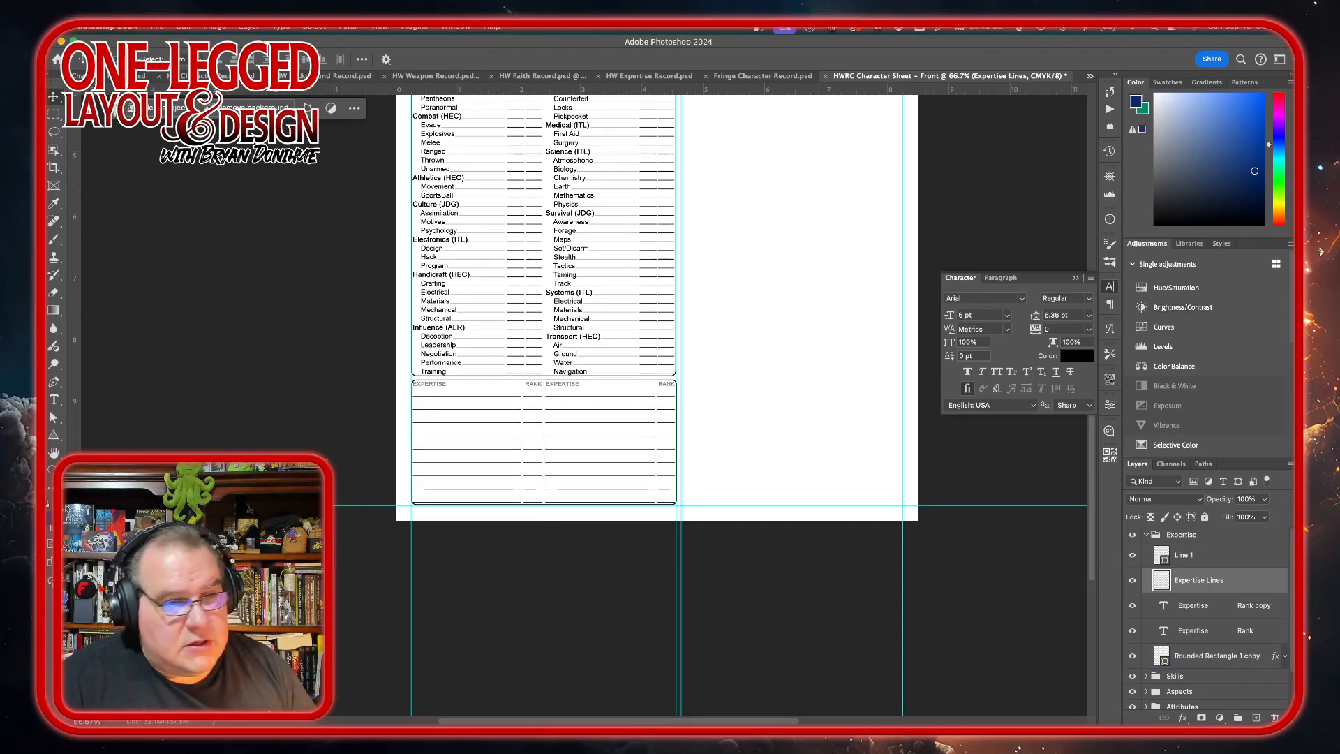
# Shorten the Expertise block's vertical divider, Line 1, to 45.30% height so it ends at the box's lower edge
pyautogui.click(1228, 557)
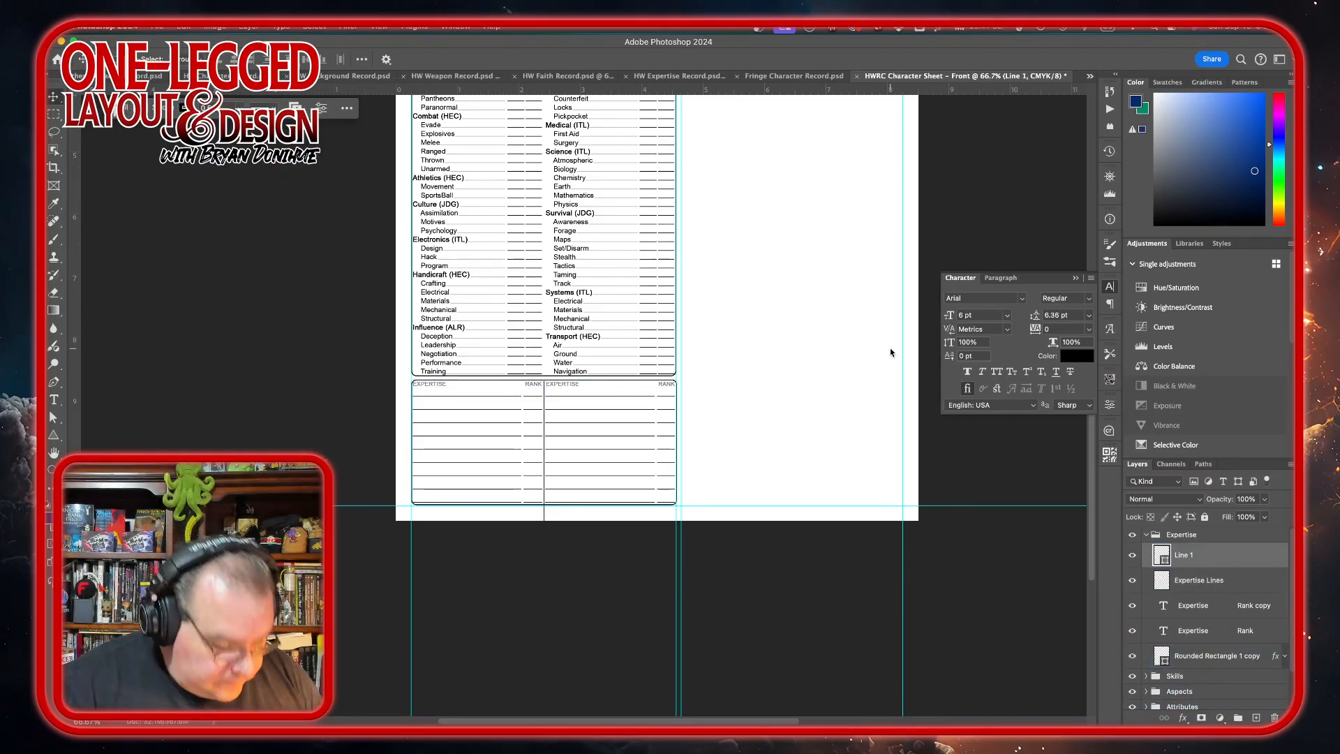
pyautogui.hotkey('ctrl', 't')
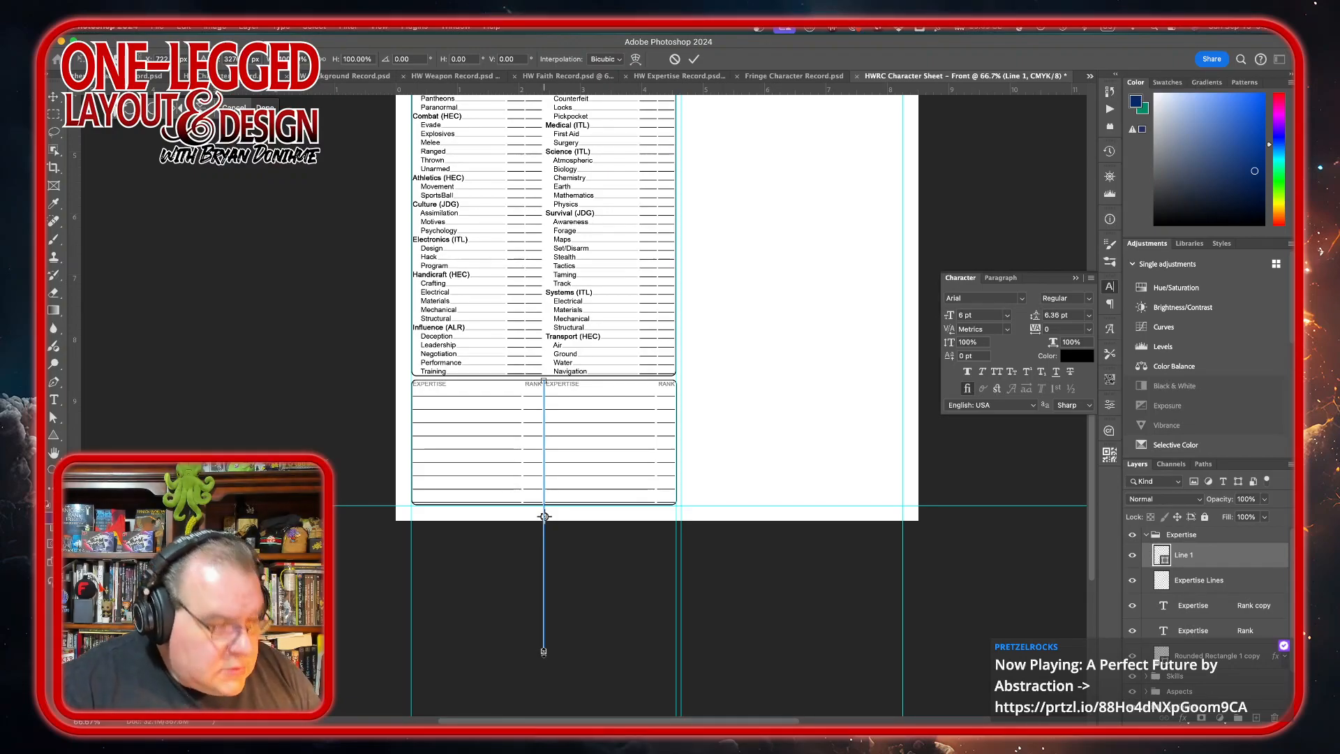
pyautogui.moveTo(544, 652); pyautogui.dragTo(548, 505)
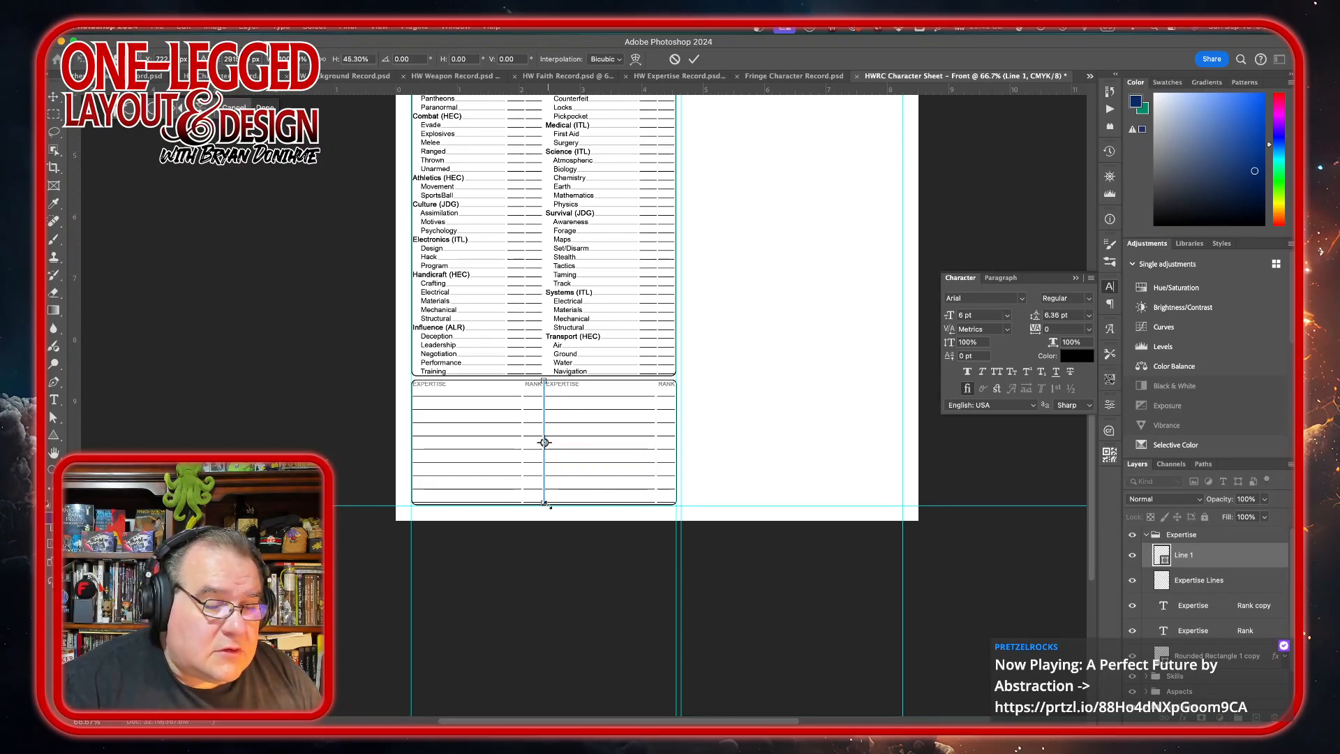
pyautogui.click(694, 59)
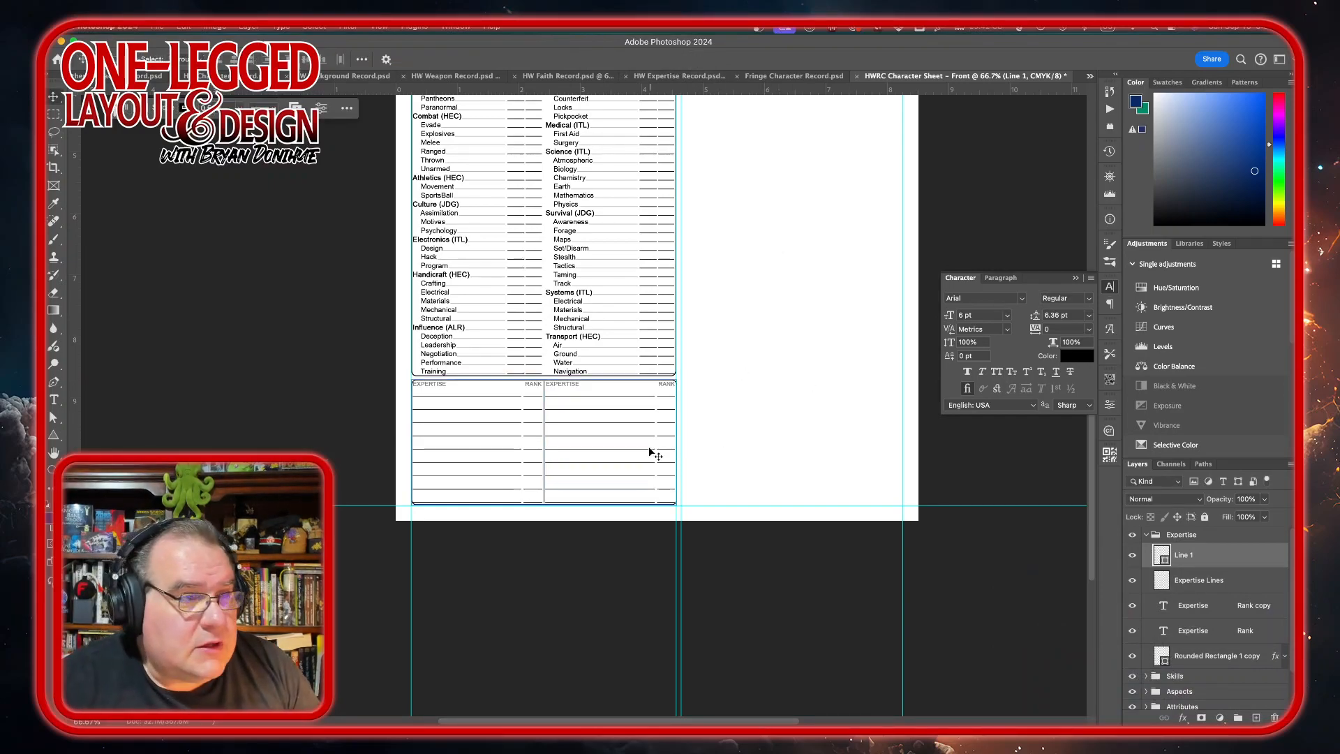
pyautogui.hscroll(5, 698, 359)
pyautogui.scroll(3, 698, 359)
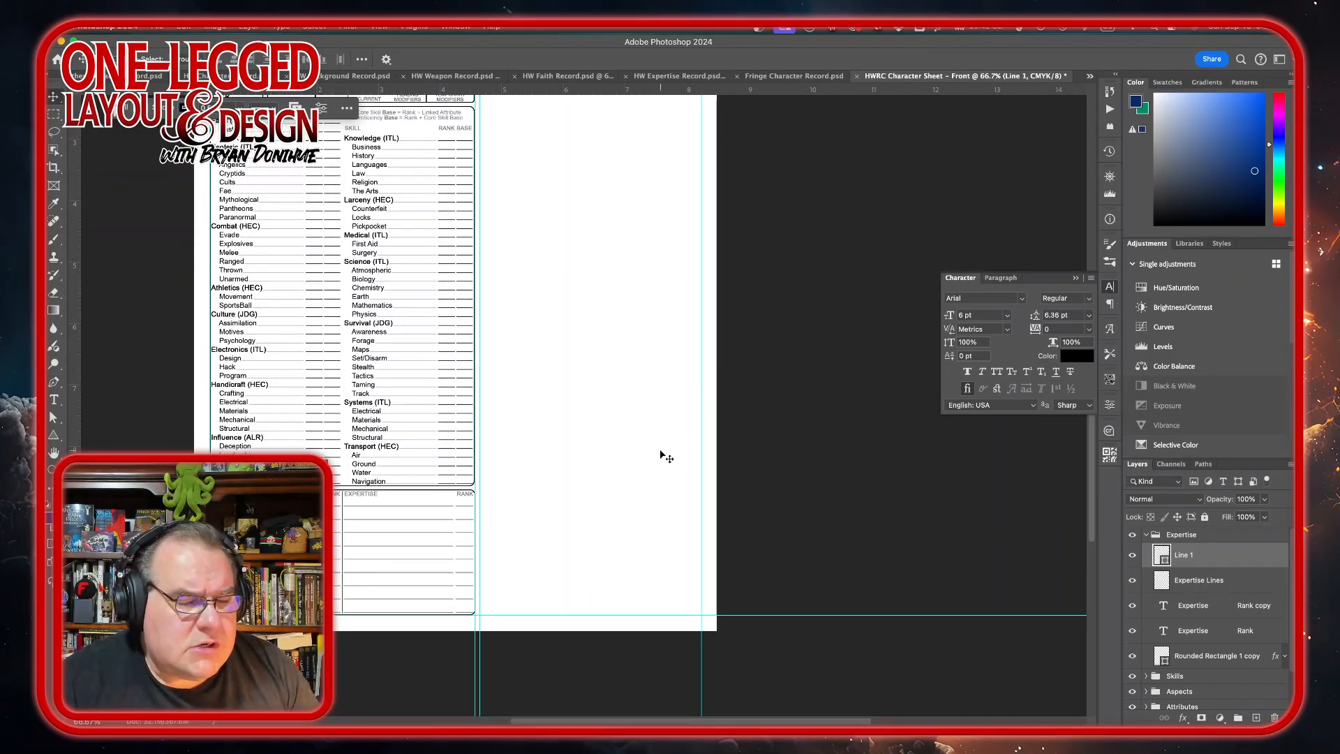
pyautogui.scroll(3, 676, 450)
pyautogui.hscroll(1, 675, 450)
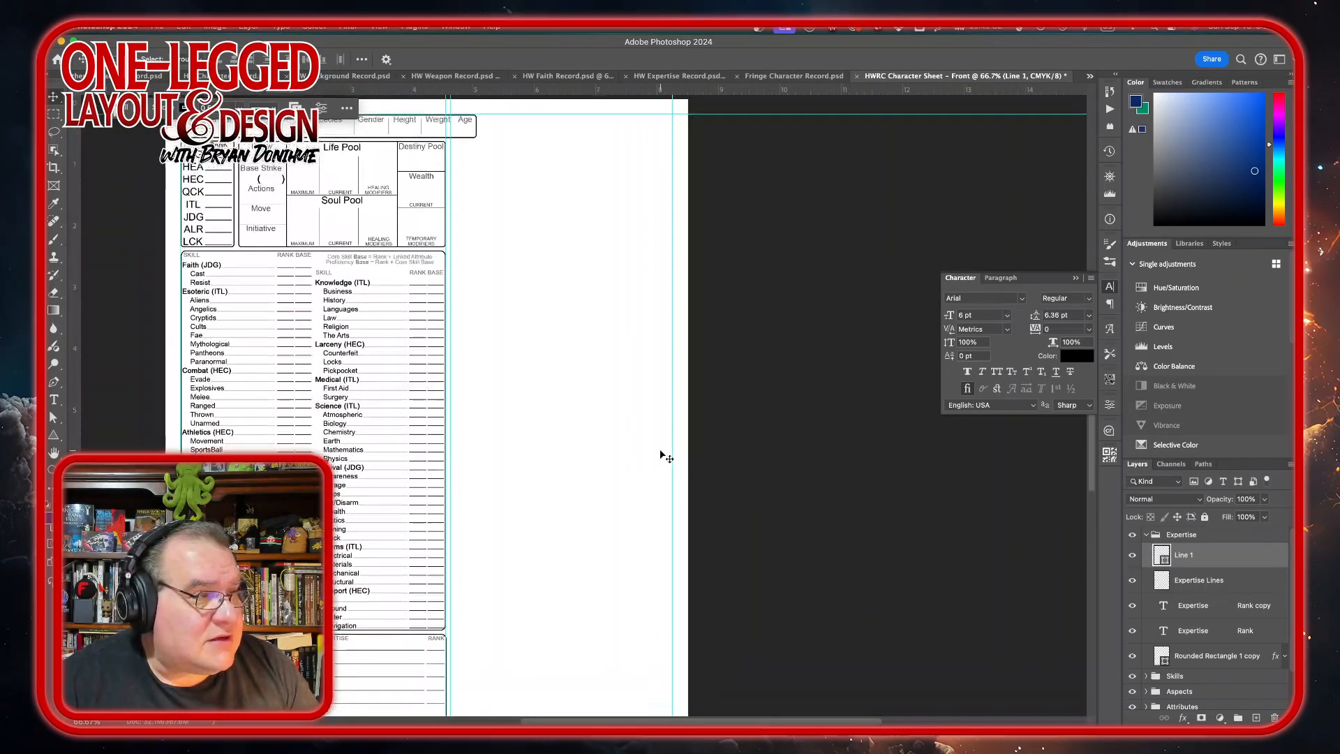
pyautogui.scroll(-1, 664, 457)
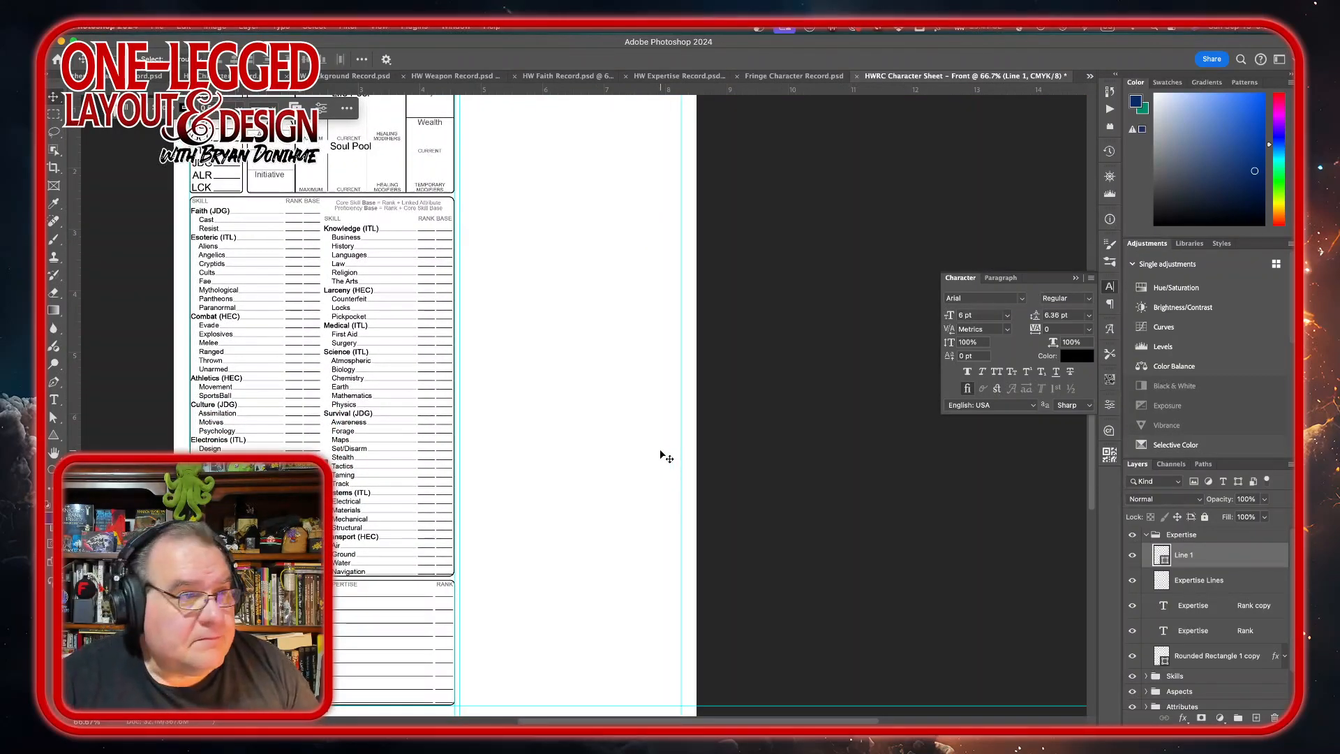
# Examine the HWRC Character Sheet – Front column from the character name header down to the Expertise block at the bottom guide
pyautogui.scroll(4, 548, 384)
pyautogui.hscroll(1, 548, 384)
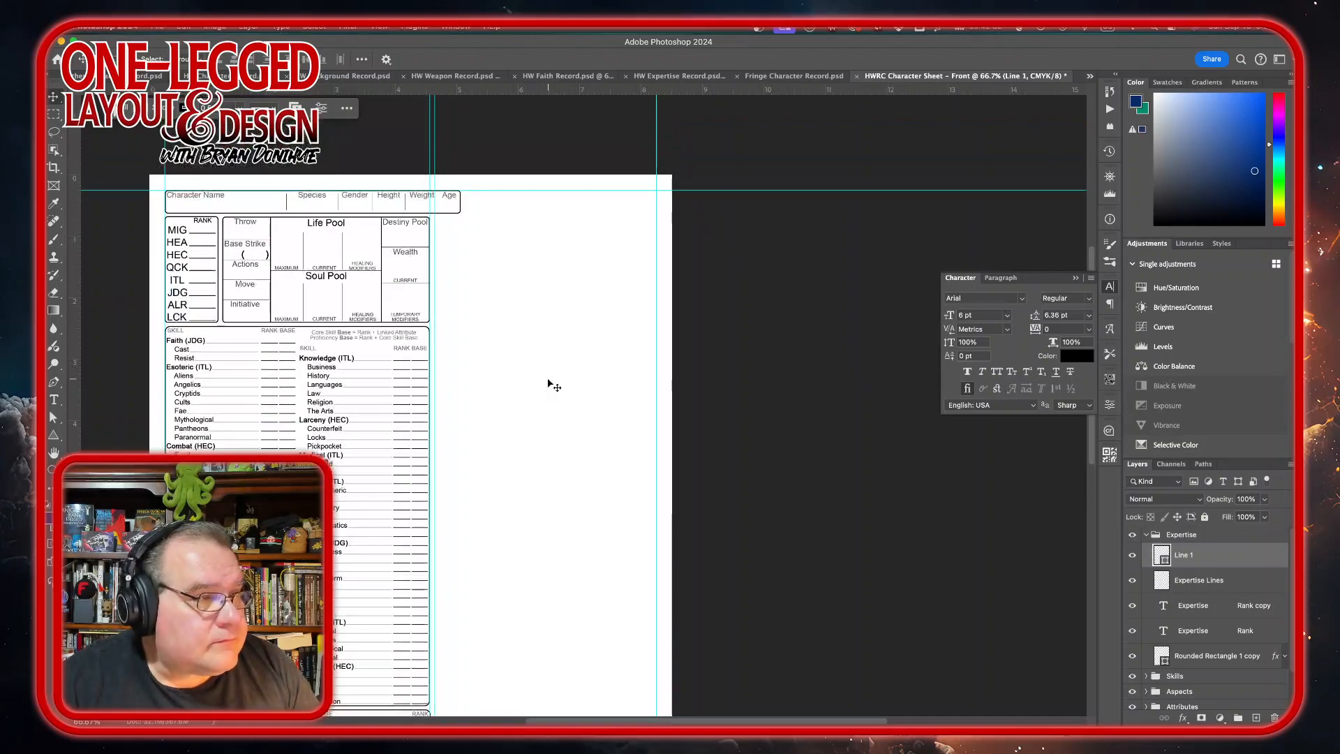
pyautogui.scroll(-3, 548, 383)
pyautogui.hscroll(-1, 548, 384)
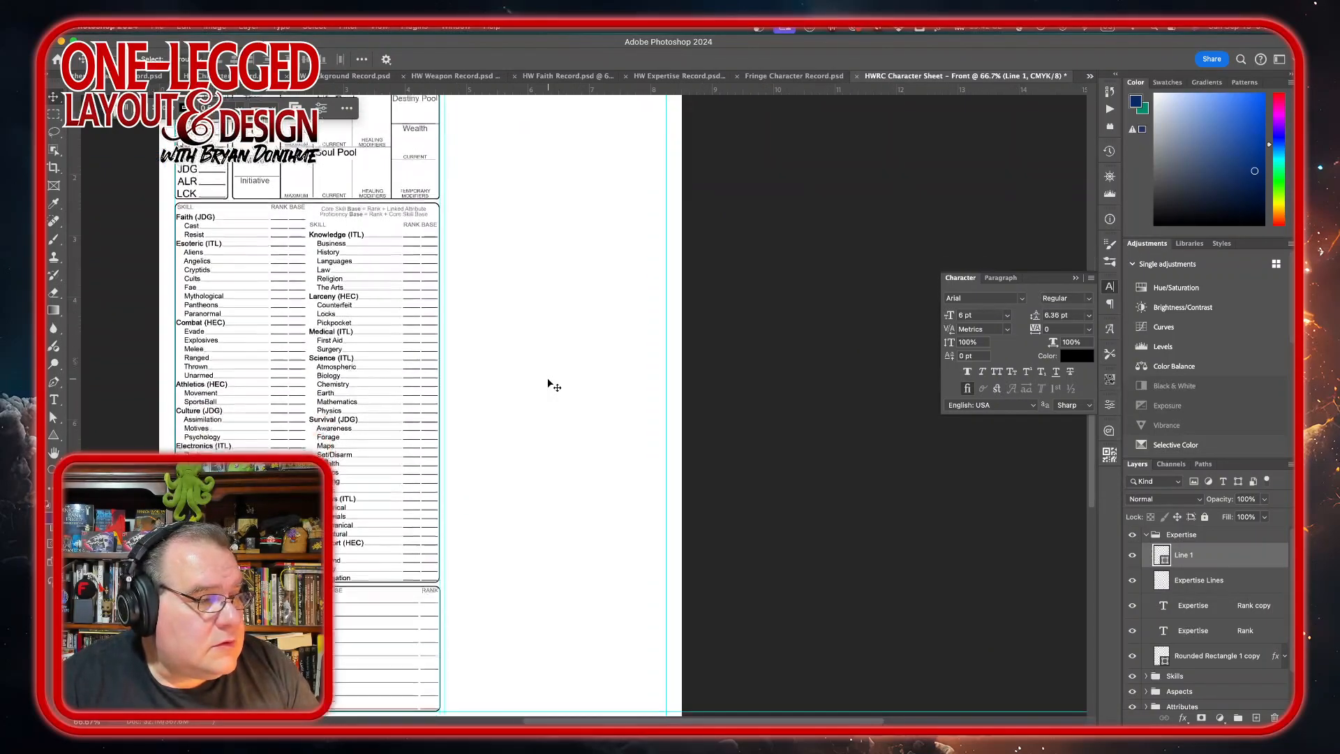
pyautogui.scroll(2, 548, 383)
pyautogui.hscroll(2, 548, 384)
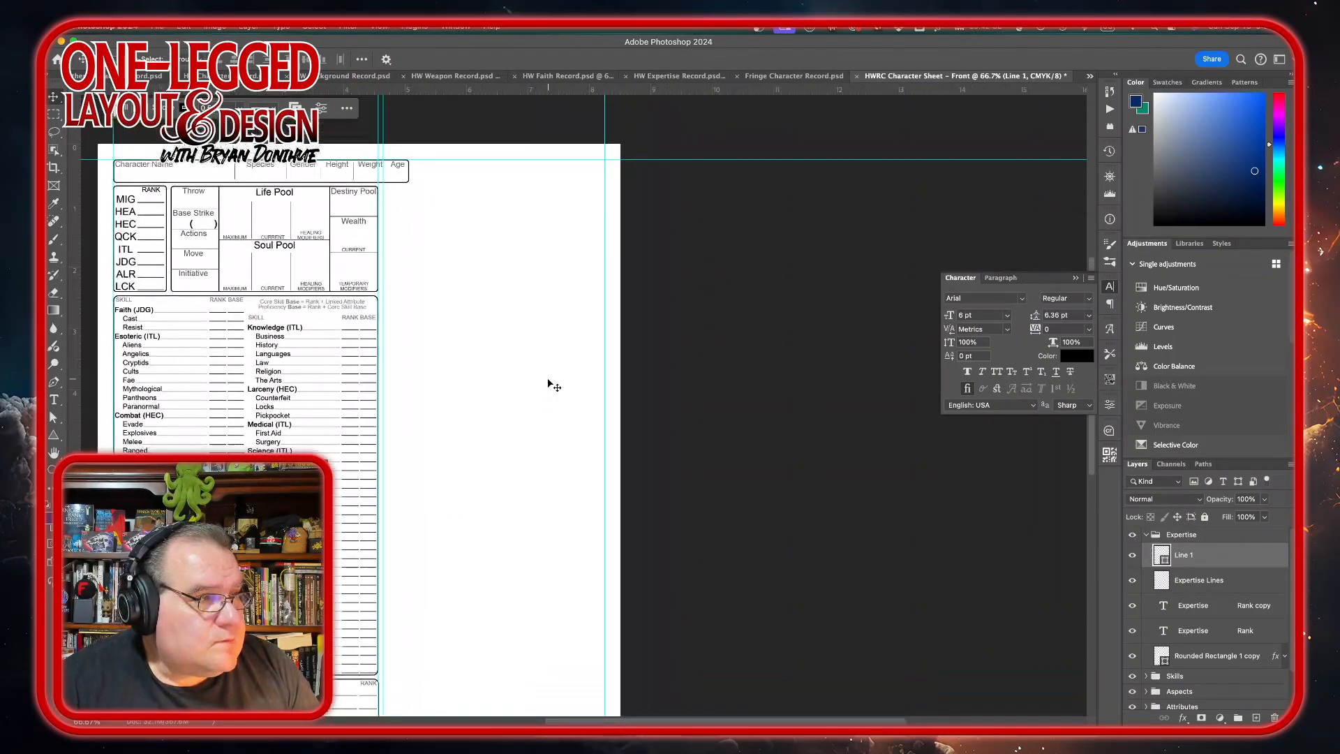
pyautogui.scroll(-6, 548, 384)
pyautogui.hscroll(-2, 548, 384)
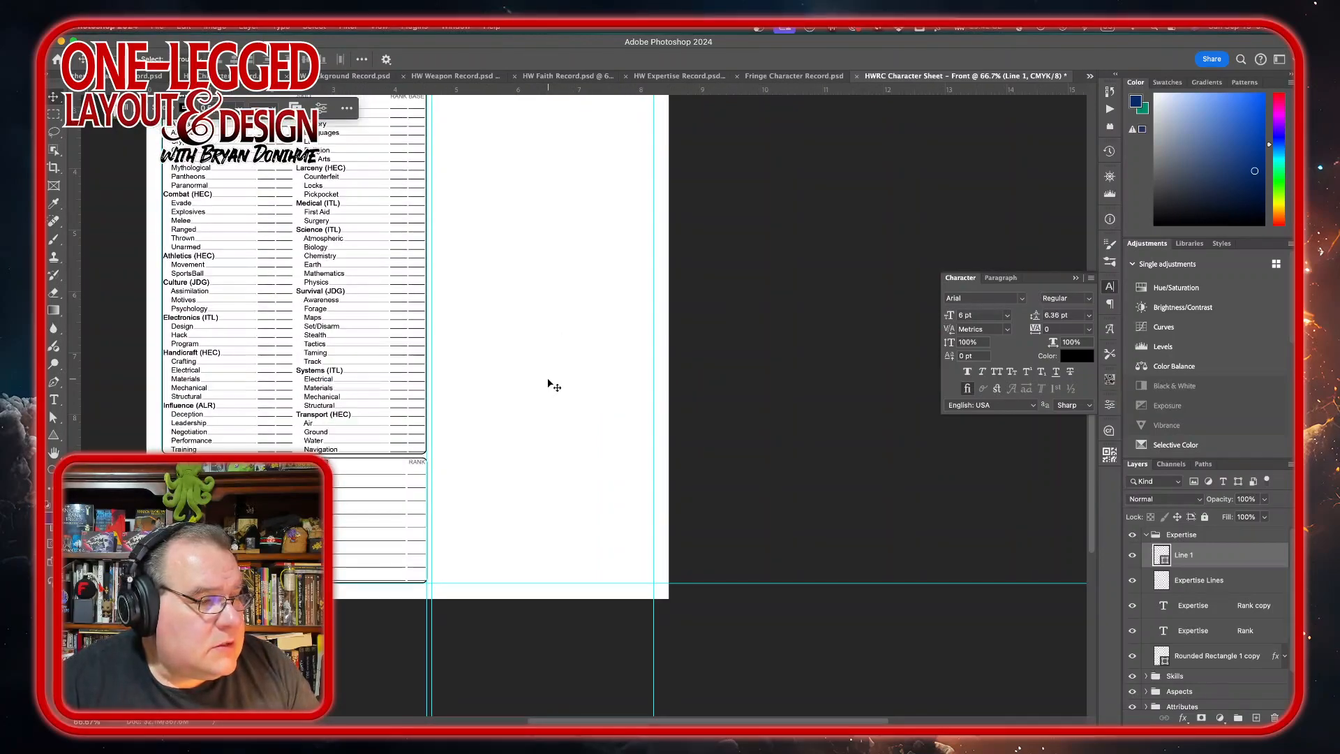
pyautogui.scroll(5, 547, 384)
pyautogui.hscroll(1, 548, 384)
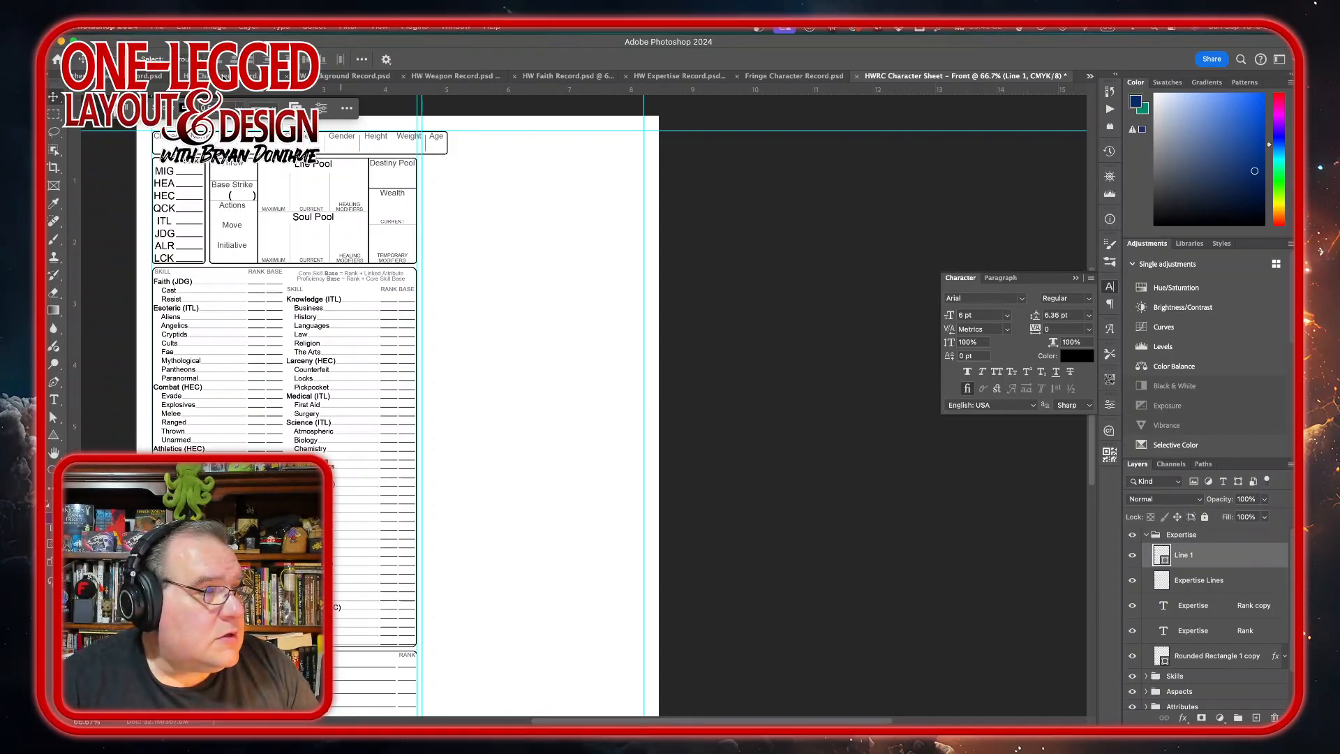
# Copy the Logo - Title group and the copyright text from HW Character Record into HWRC Character Sheet – Front, placing them over the lower page area
pyautogui.click(222, 76)
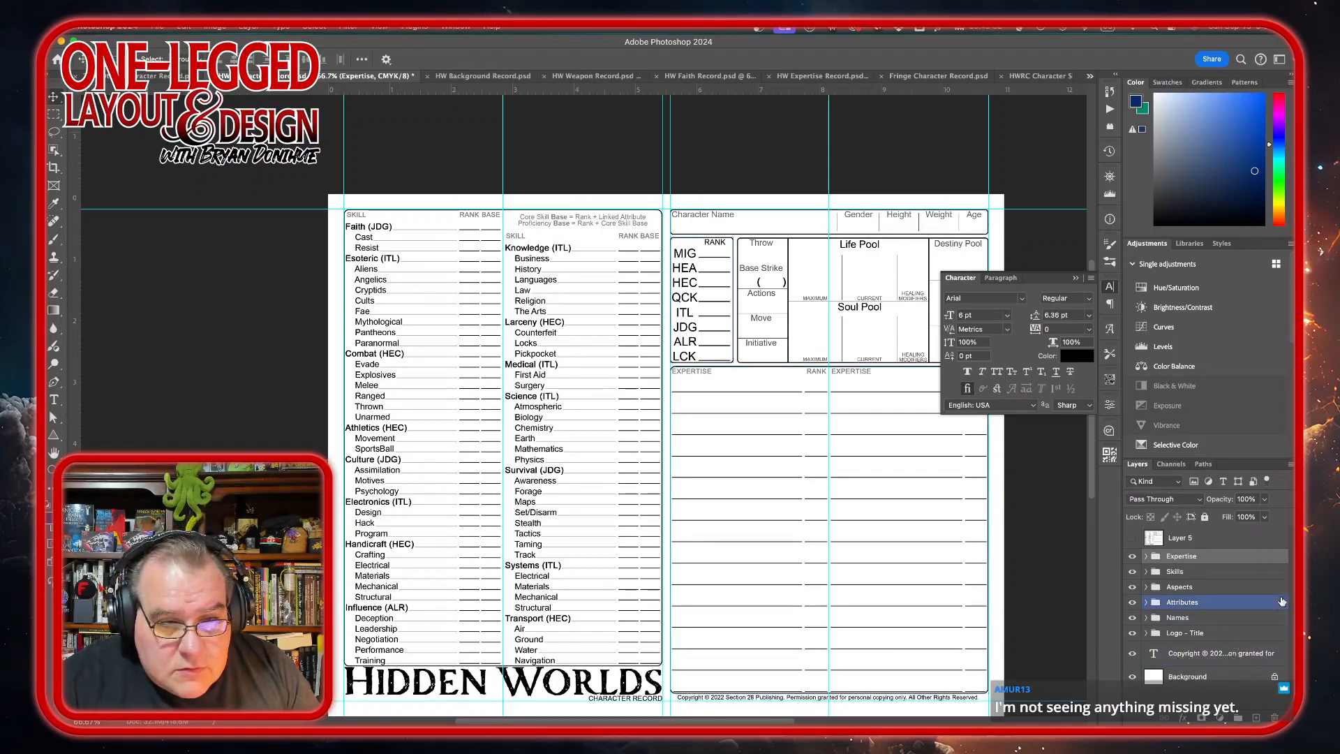
pyautogui.click(1230, 633)
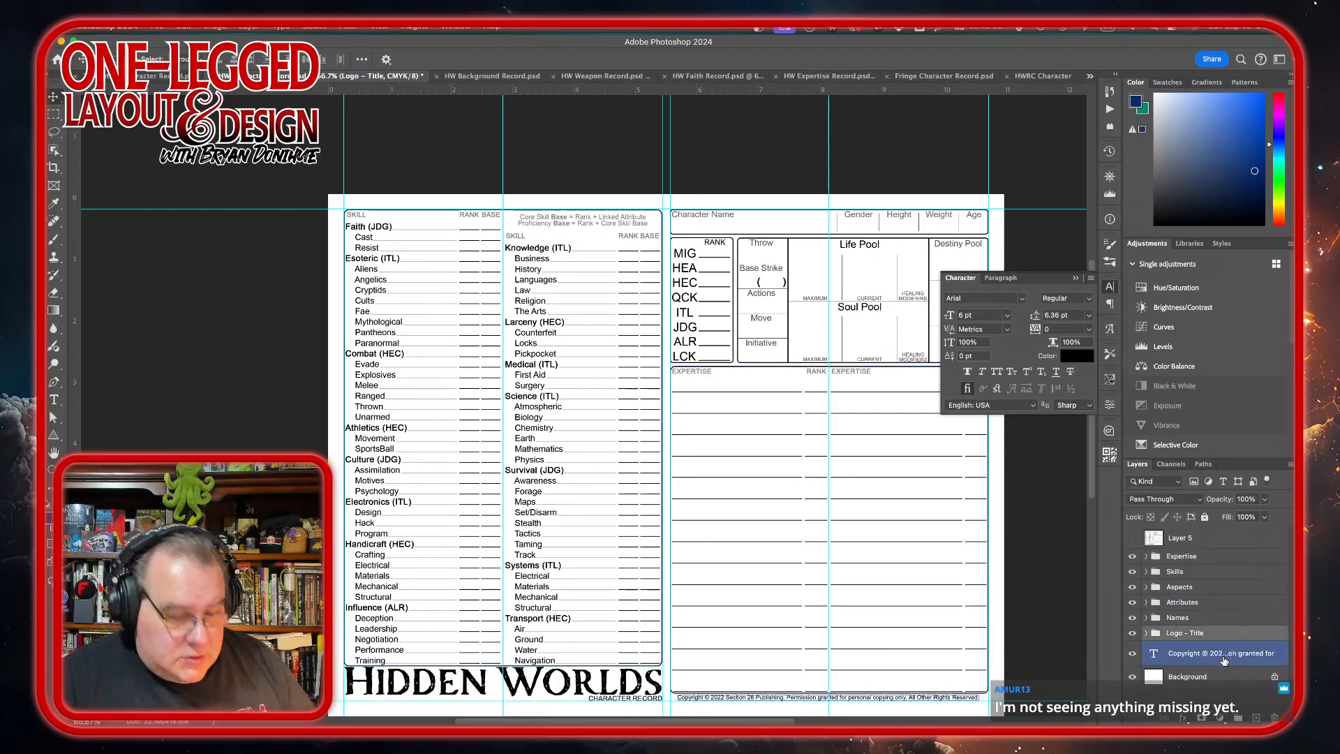
pyautogui.keyDown('shift'); pyautogui.click(1224, 659); pyautogui.keyUp('shift')
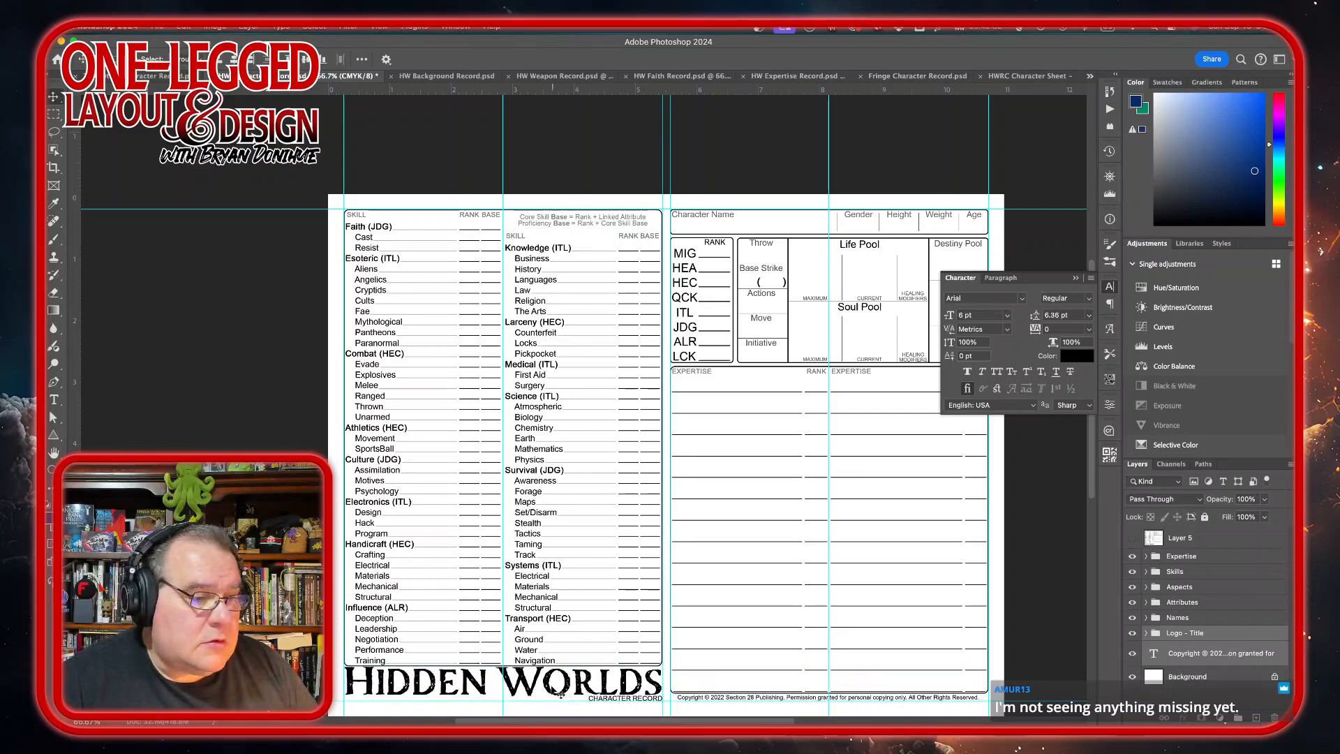
pyautogui.moveTo(557, 689); pyautogui.dragTo(582, 529)
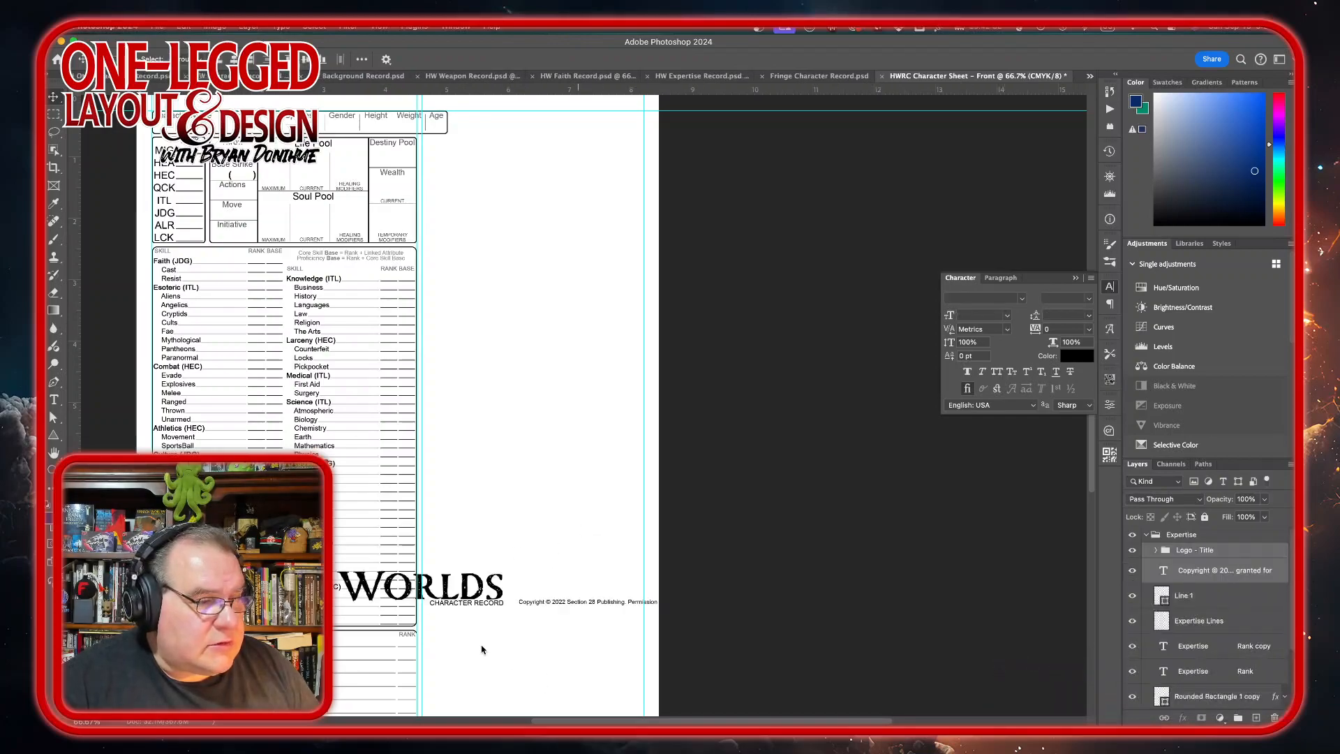
pyautogui.moveTo(431, 586); pyautogui.dragTo(394, 638)
# Move the Logo - Title group and copyright layer out of the Expertise group to the top of the layer stack, and collapse Expertise
pyautogui.click(1228, 537)
pyautogui.moveTo(1229, 550); pyautogui.dragTo(1226, 529)
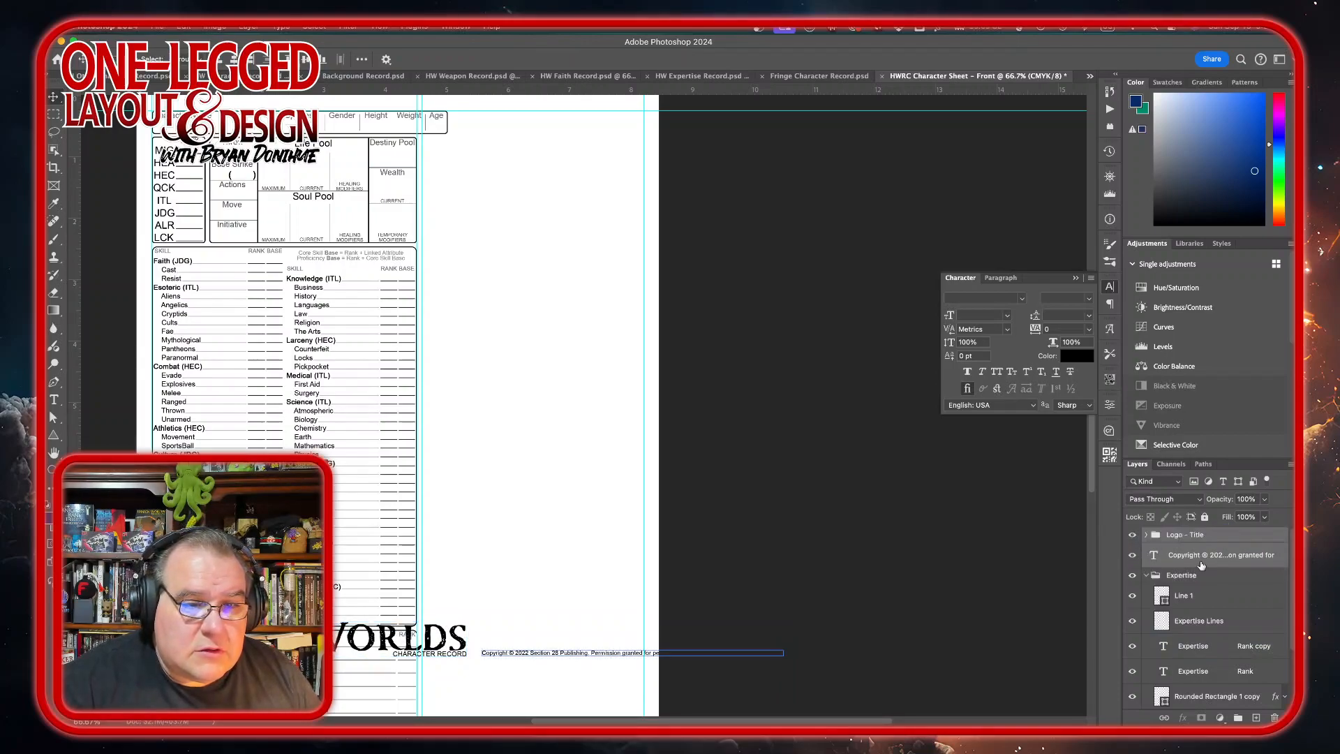
pyautogui.click(1145, 575)
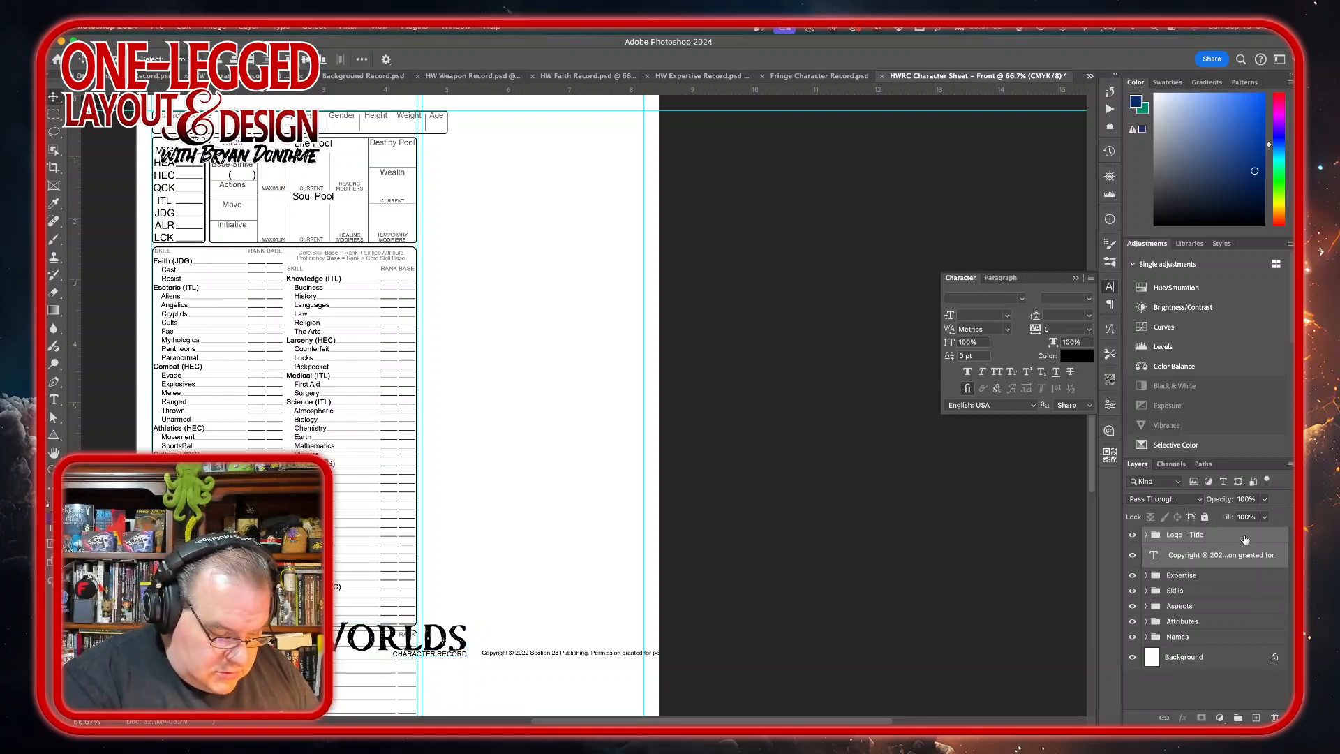
# Group the logo and copyright layers, name the group Logo Copyright, and hide it
pyautogui.press('super+g')
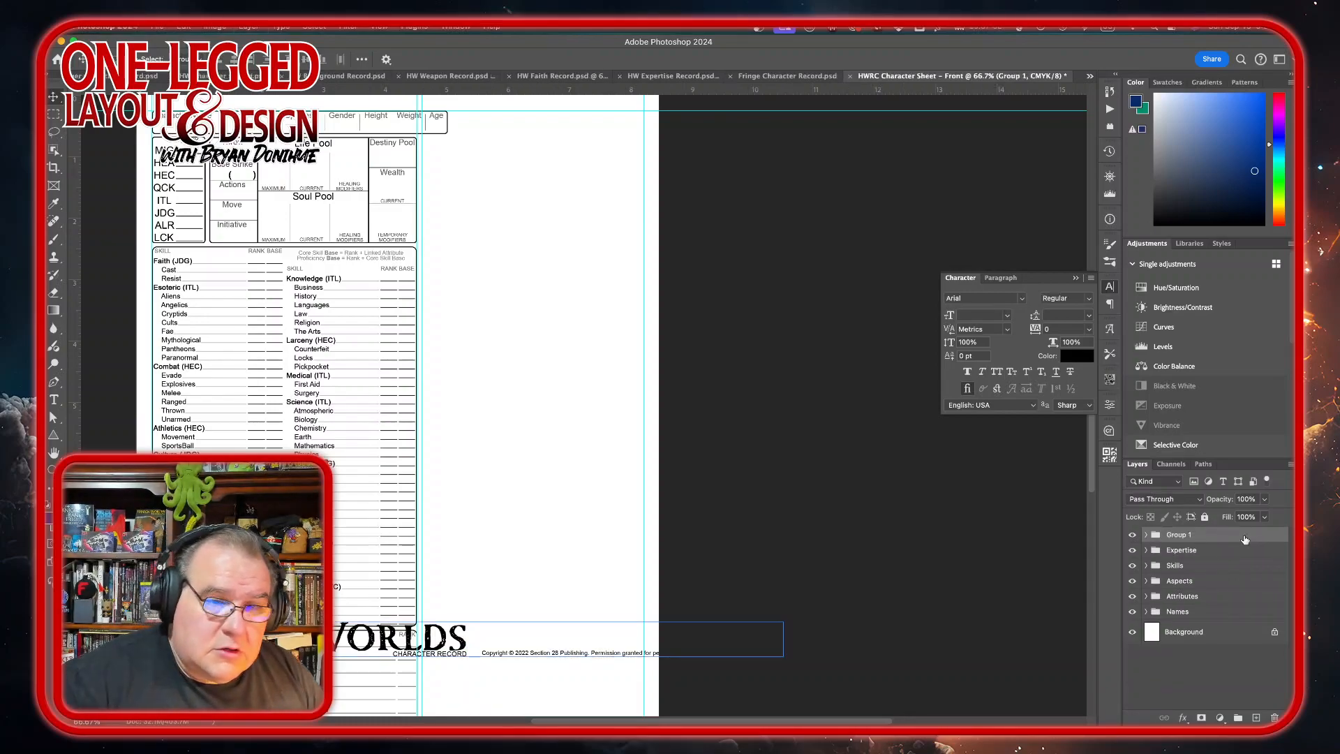
pyautogui.doubleClick(1178, 535)
pyautogui.write('Logo Copyright')
pyautogui.press('Return')
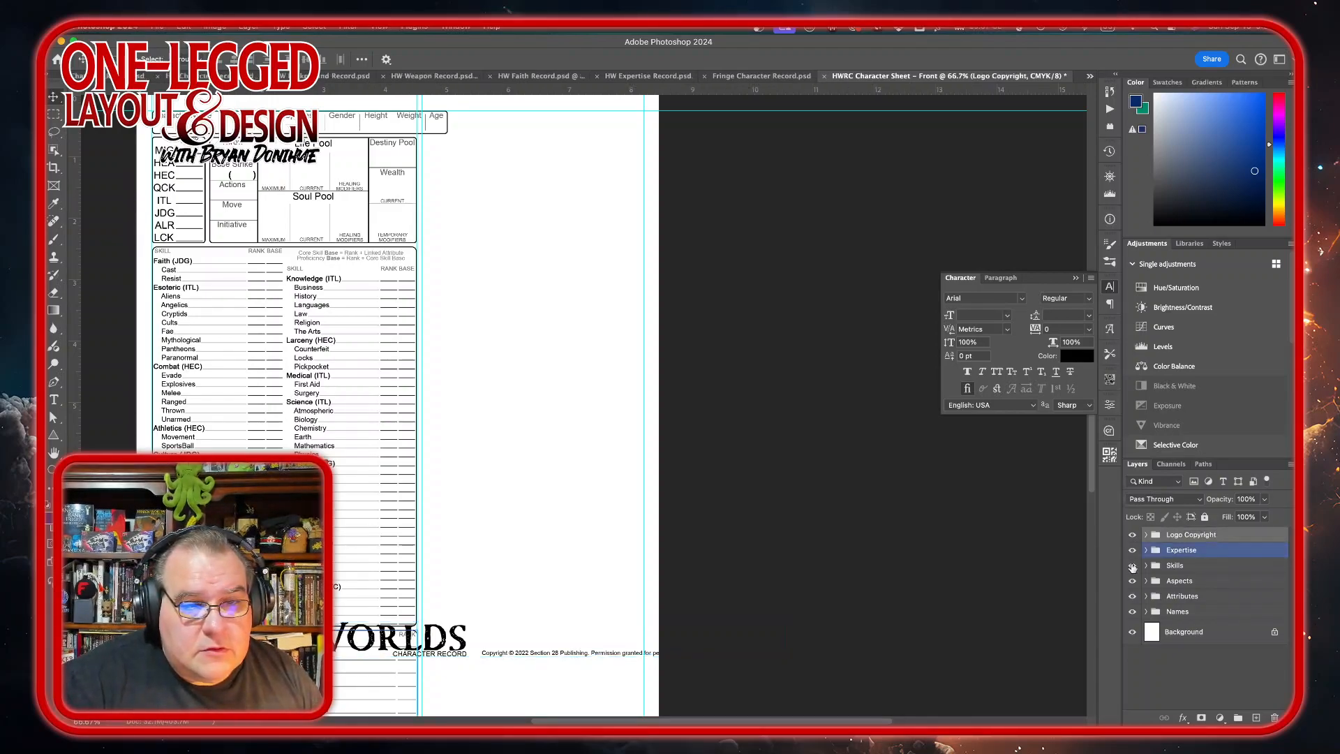
pyautogui.click(1132, 535)
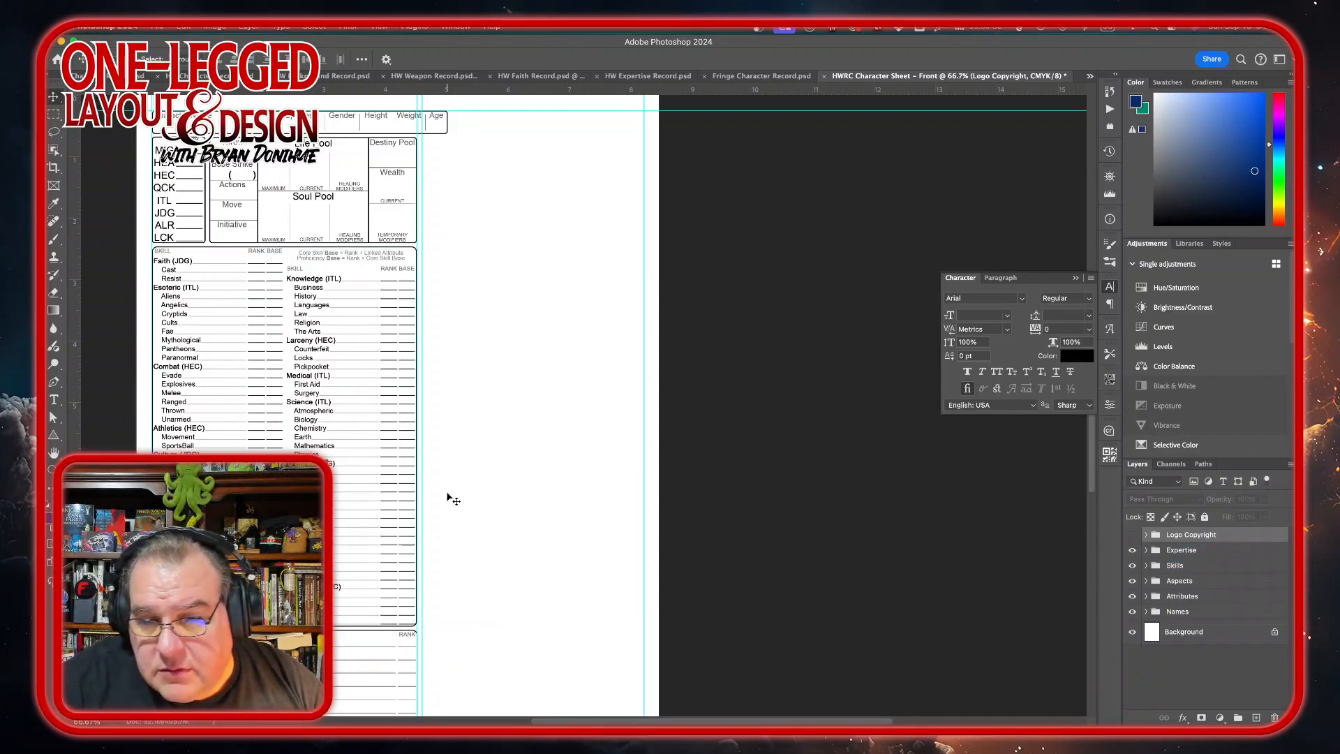
# Look through the sheet's empty column and the Background, Other Handbook, Weapon and Faith record documents for sections to reuse
pyautogui.scroll(2, 415, 340)
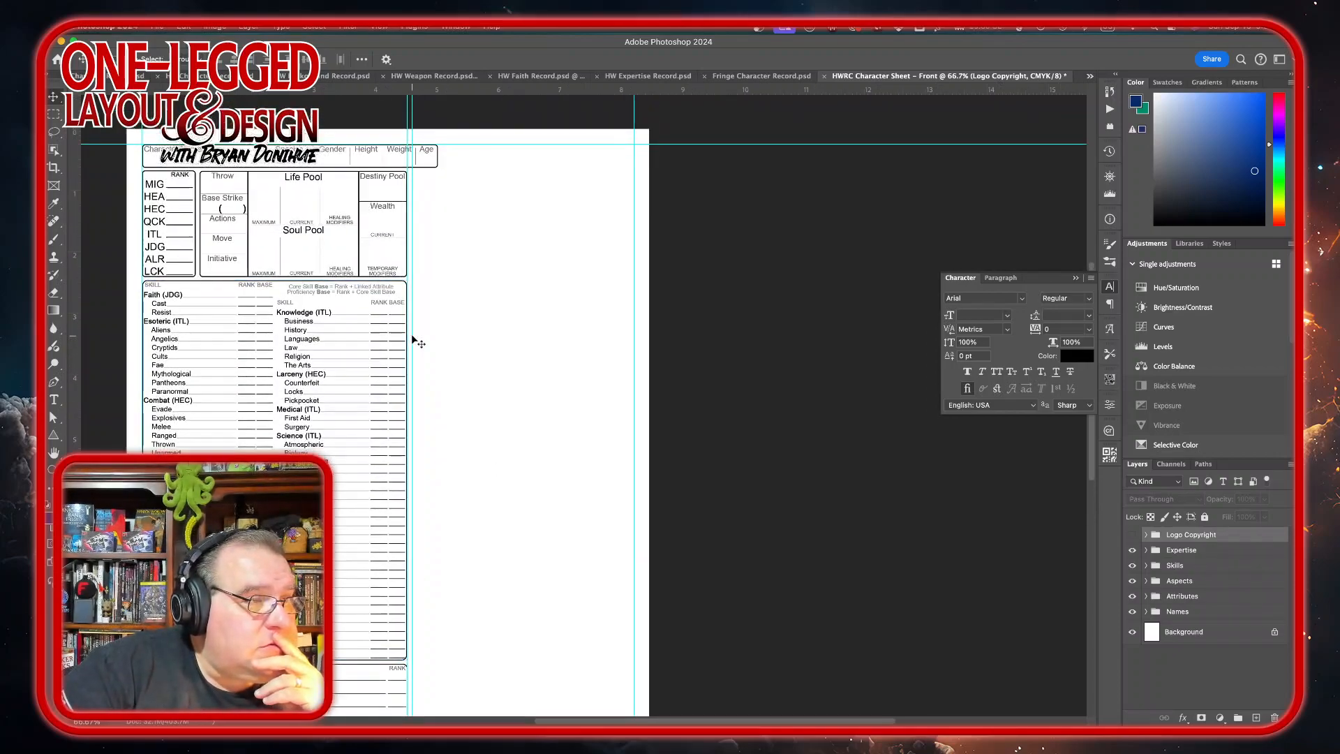
pyautogui.scroll(-2, 415, 341)
pyautogui.hscroll(3, 414, 340)
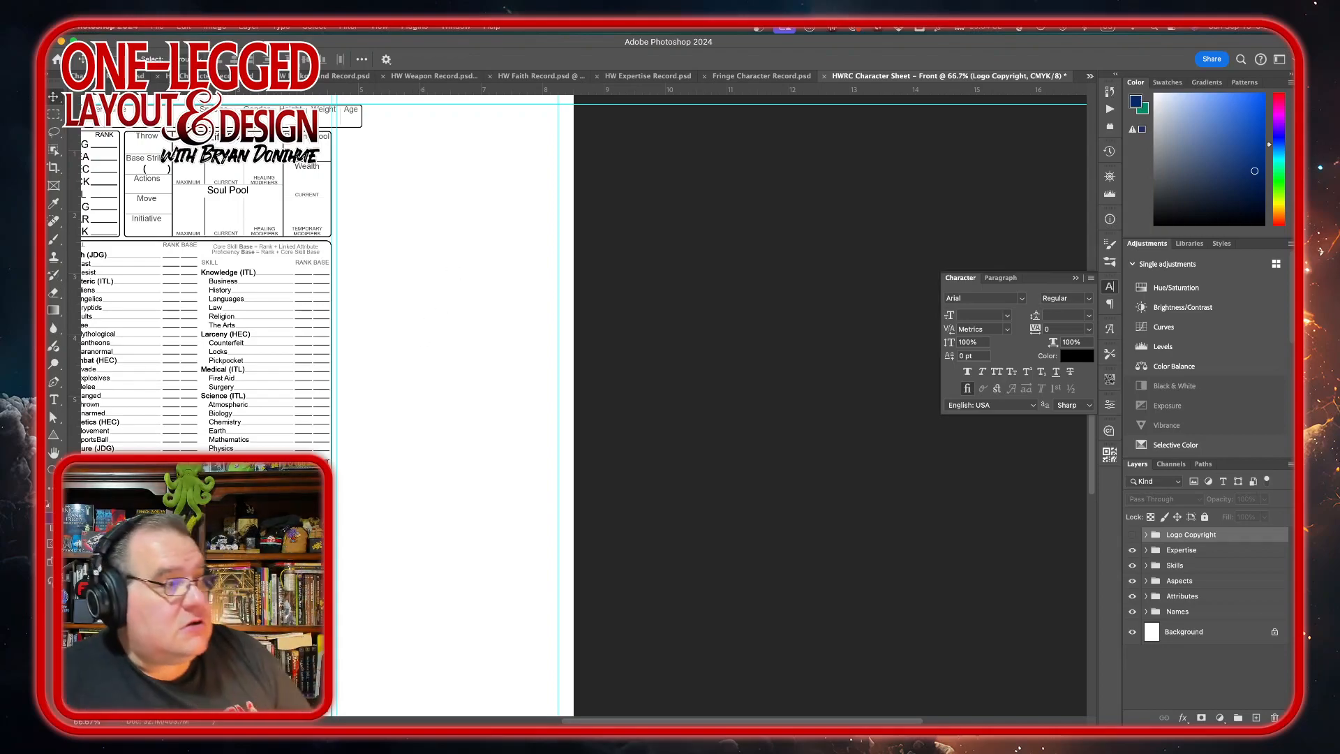
pyautogui.click(347, 76)
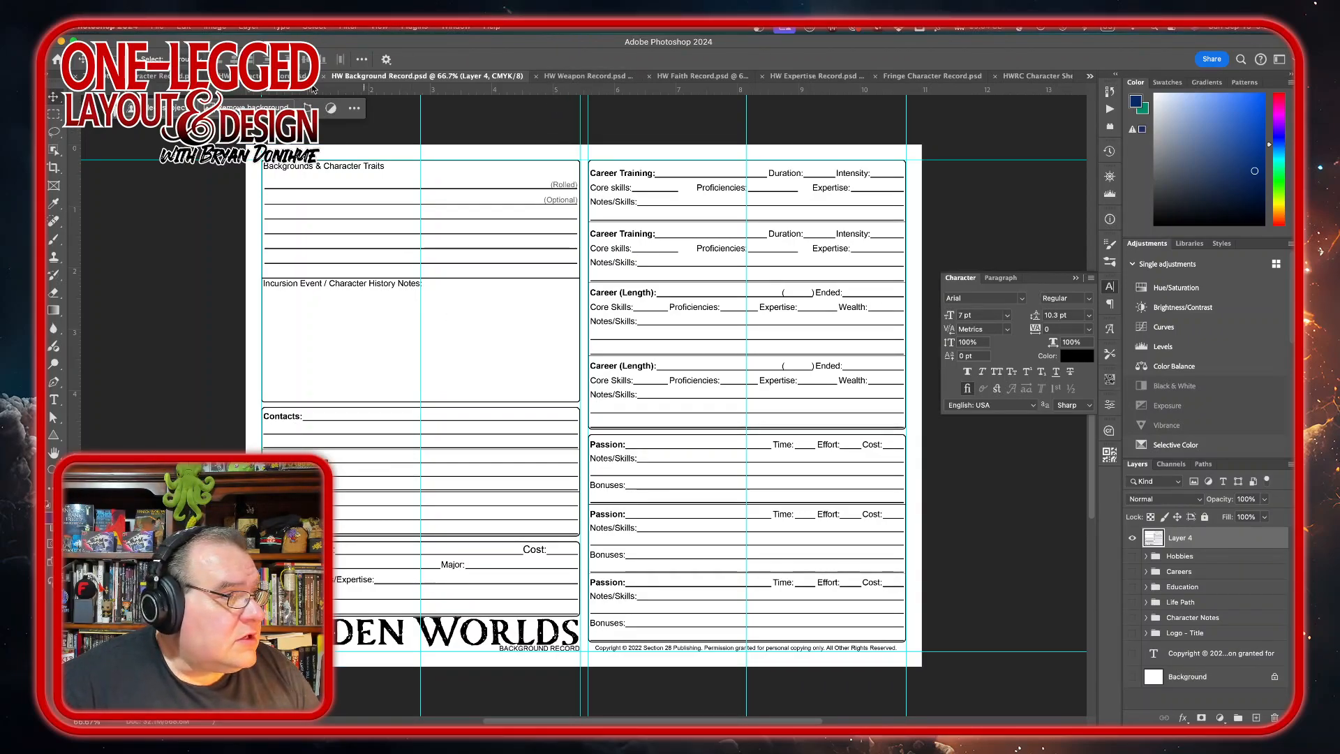
pyautogui.click(147, 77)
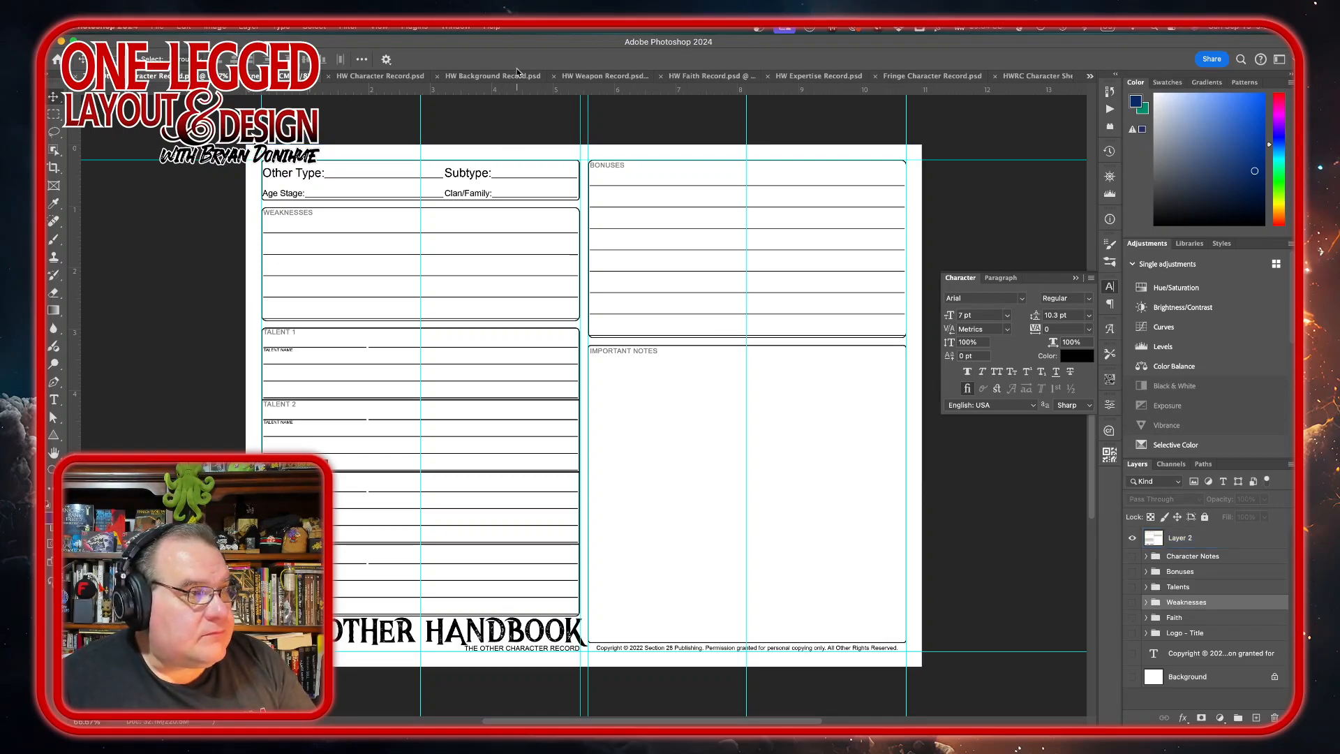
pyautogui.click(447, 76)
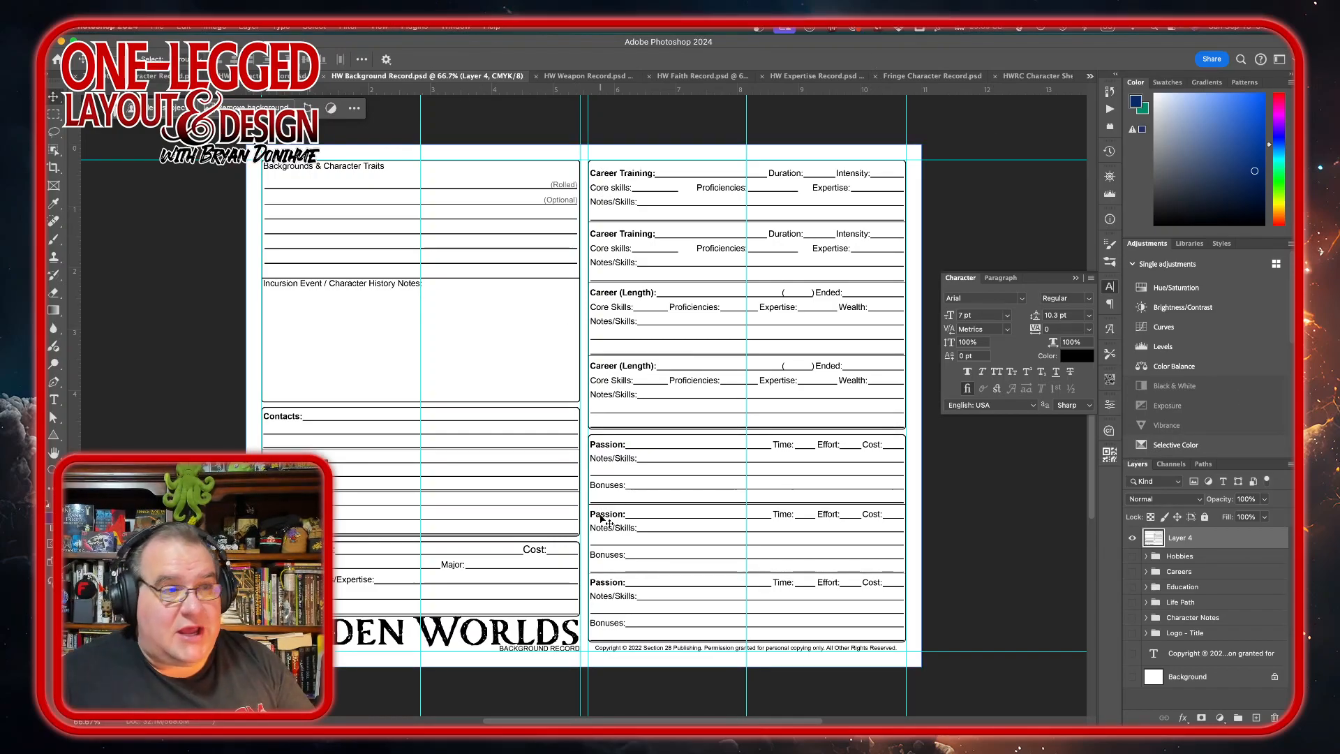
pyautogui.click(584, 82)
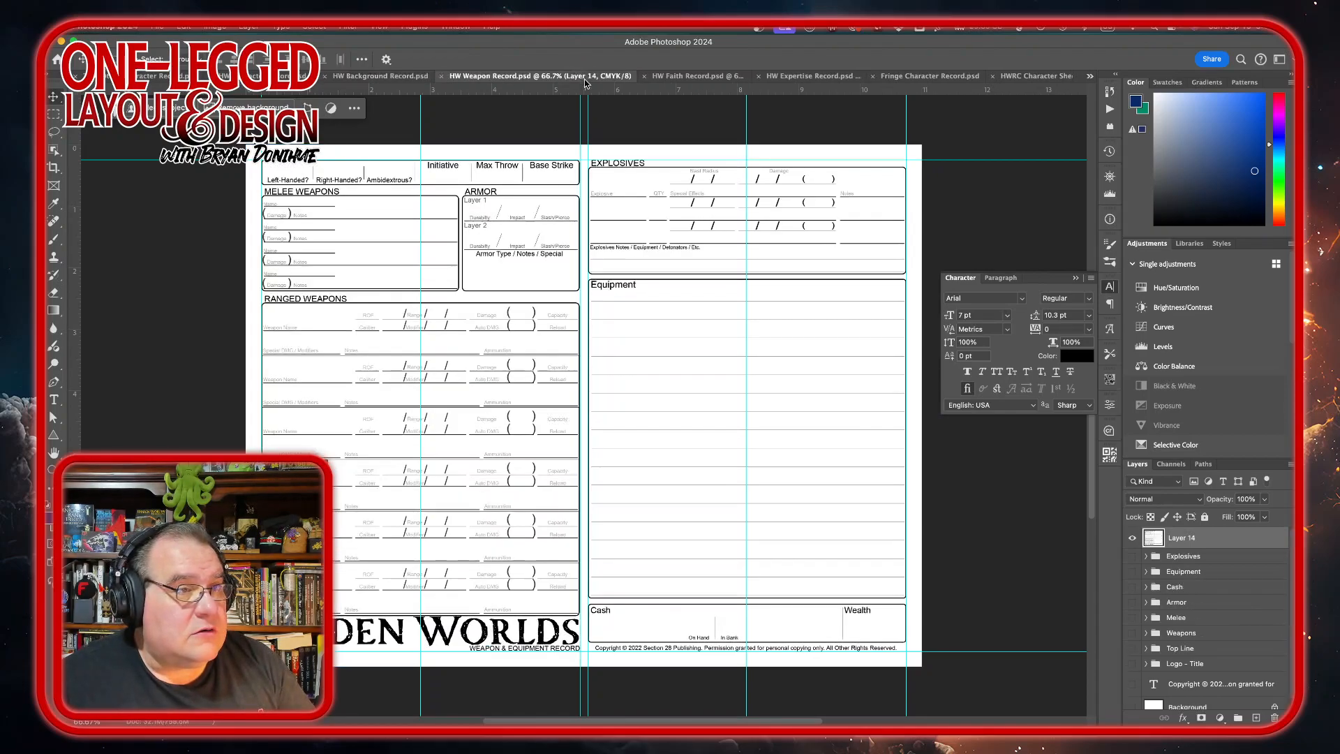
pyautogui.click(688, 78)
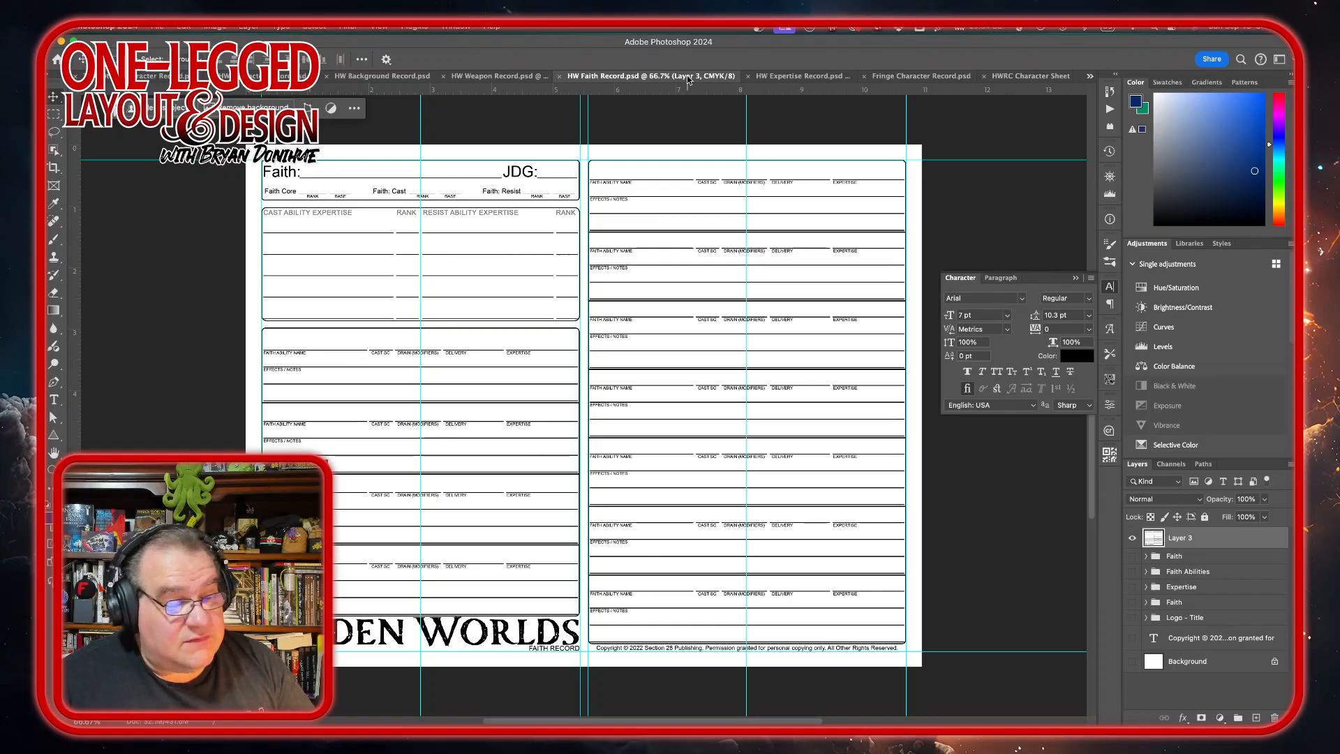
# Close the HW Expertise Record document, check the Background and Character Records, and return to HWRC Character Sheet – Front
pyautogui.click(746, 76)
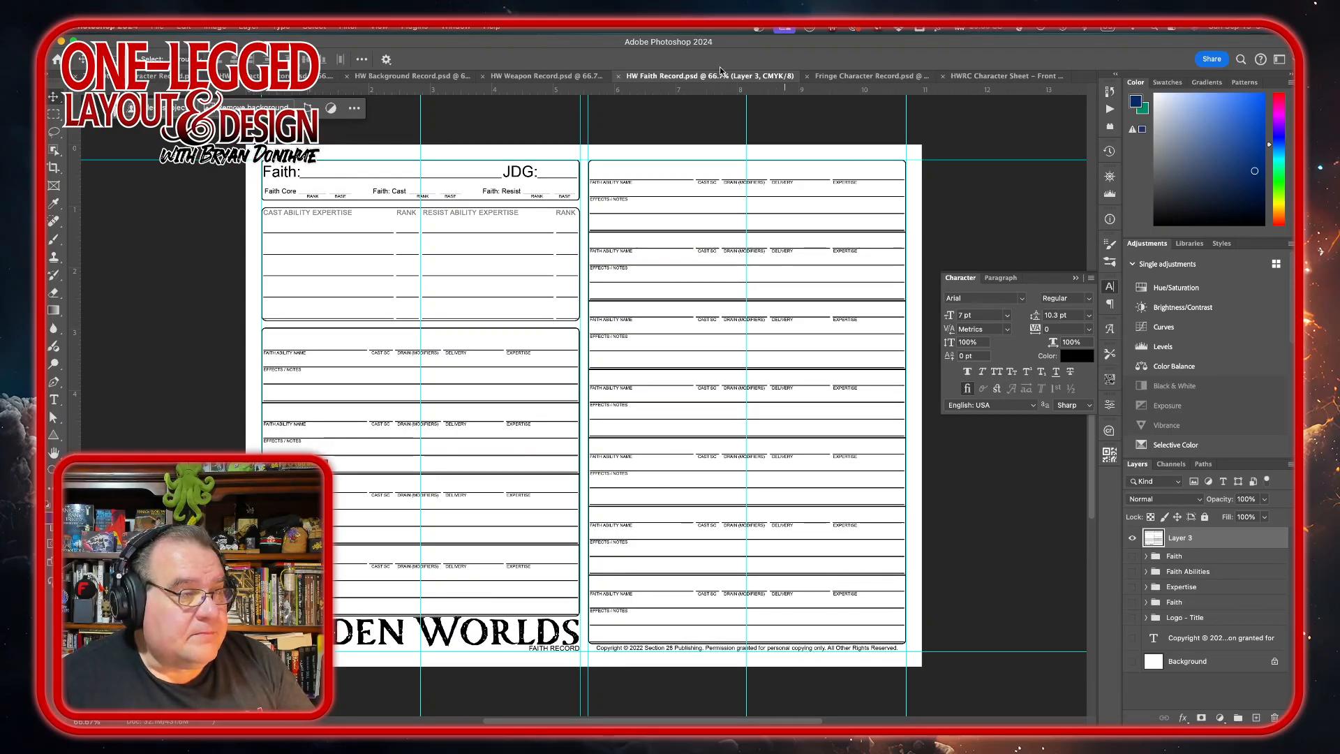
pyautogui.click(391, 76)
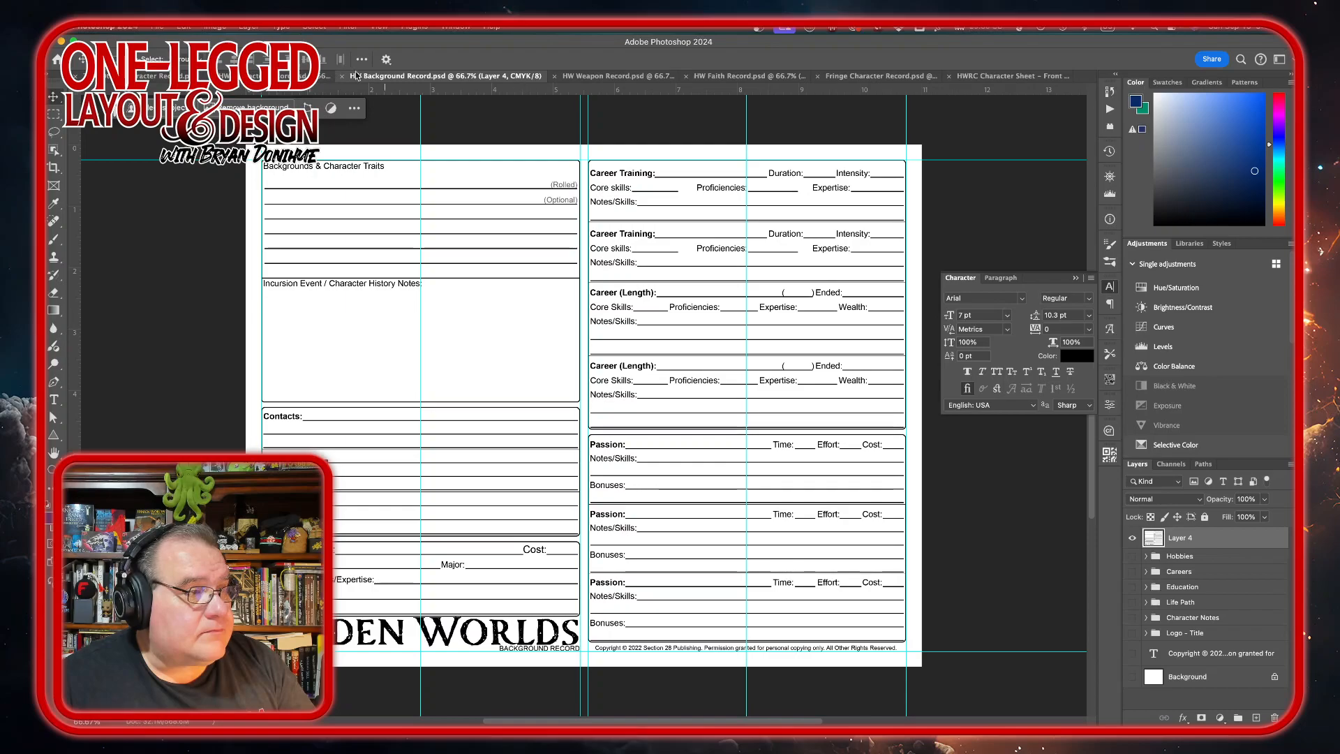
pyautogui.click(322, 74)
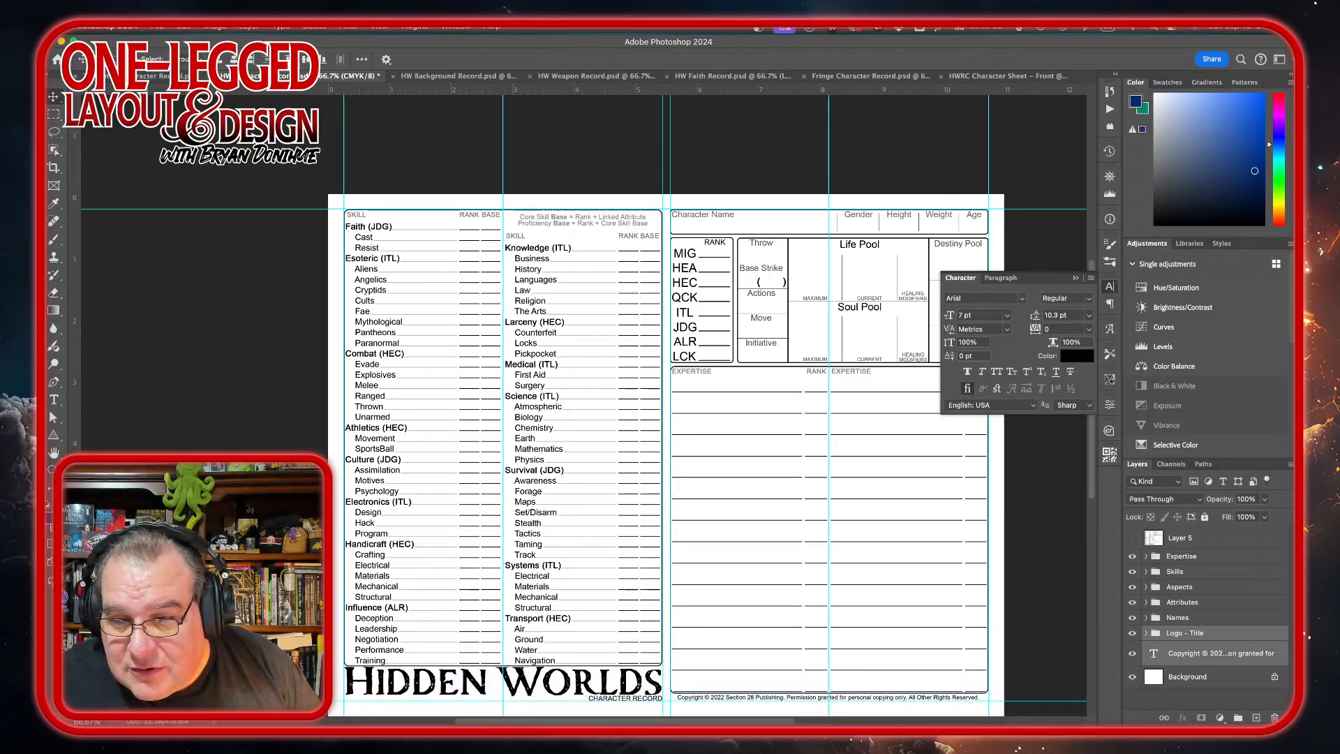
pyautogui.press('super+Tab')
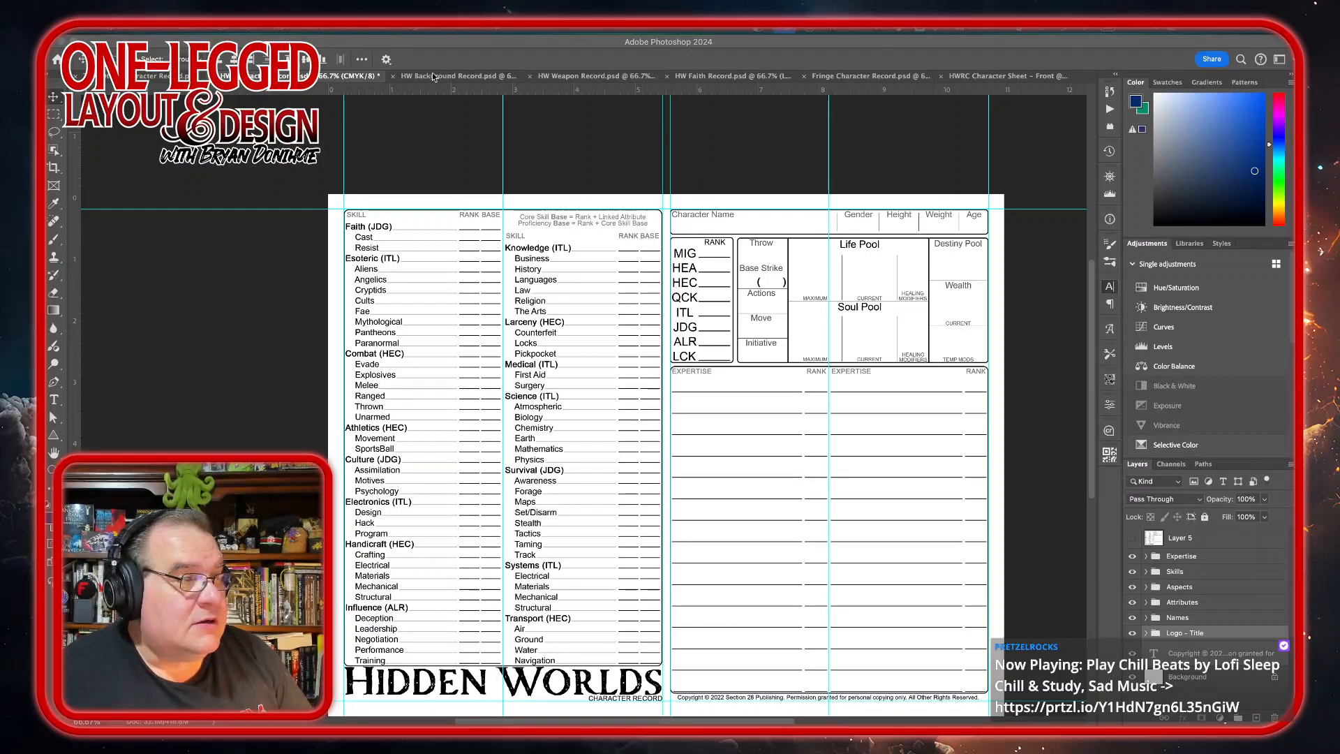
pyautogui.click(999, 76)
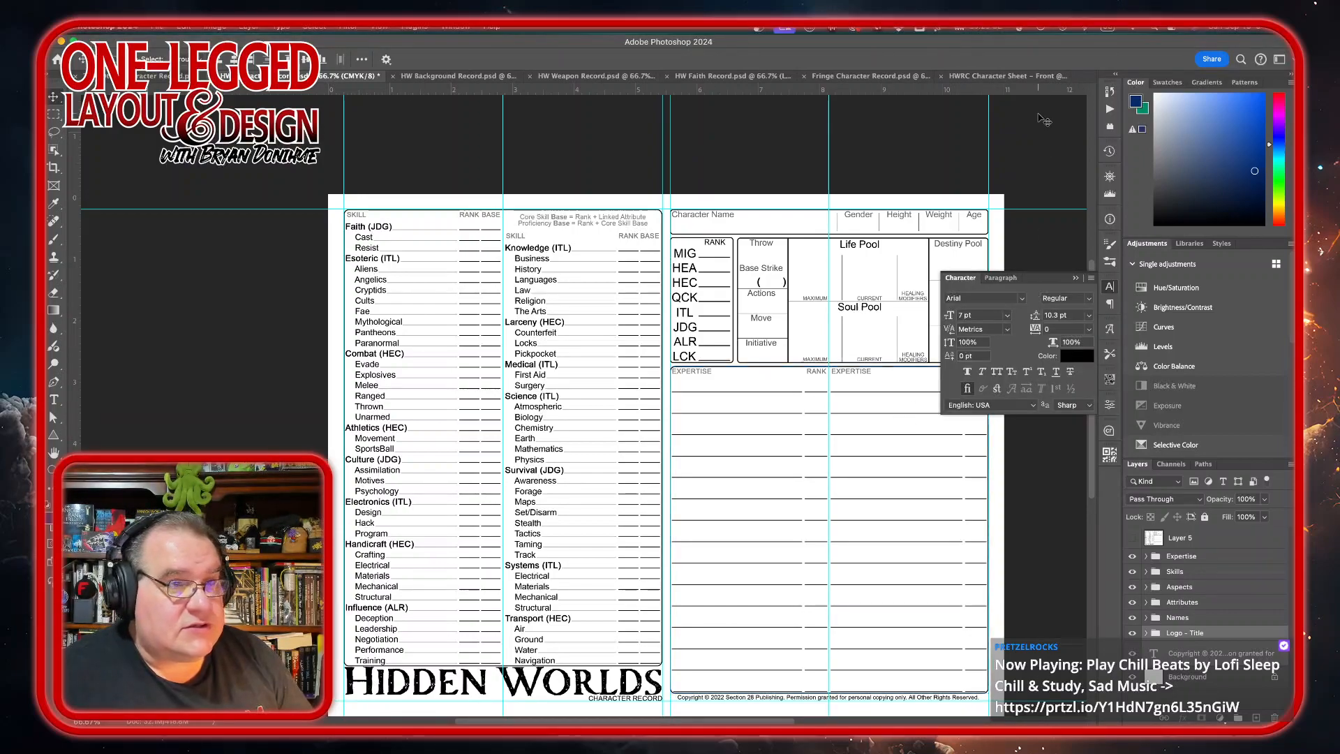
pyautogui.click(991, 76)
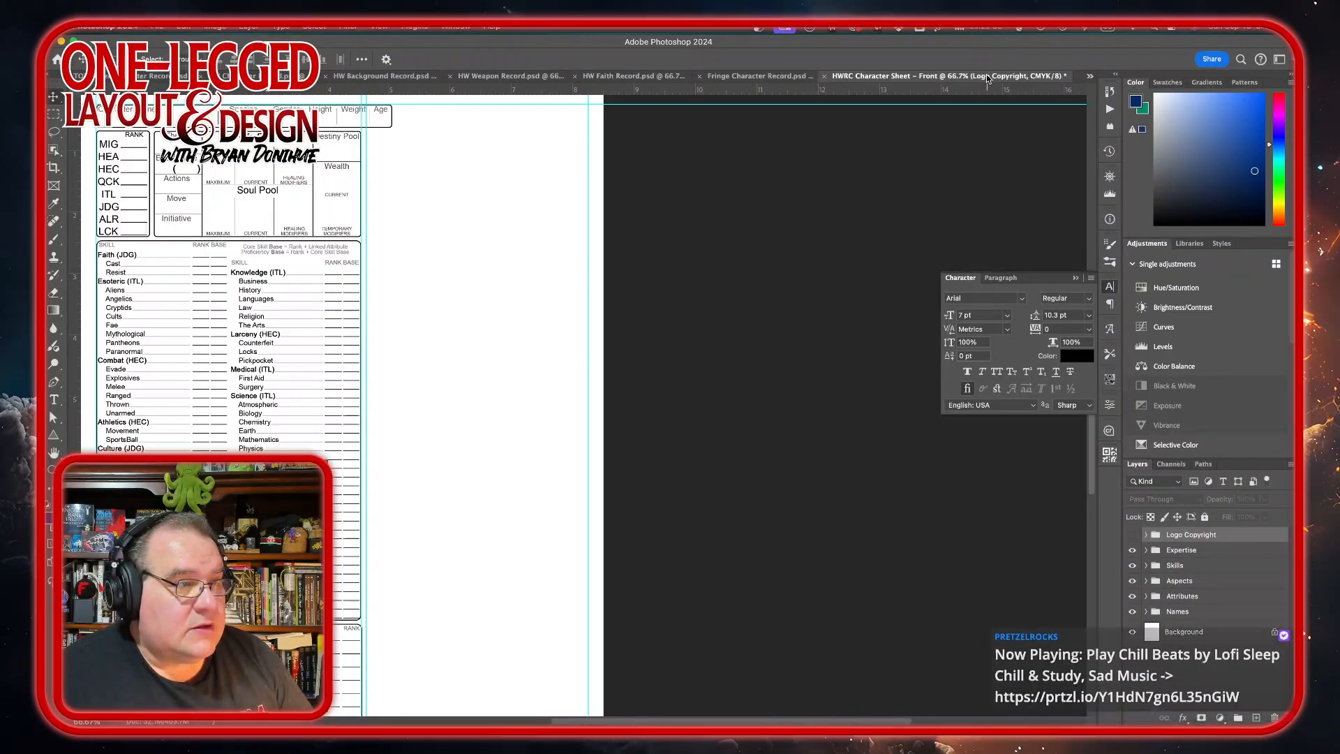
# In HW Background Record, hide the flattened Layer 4 and show all the groups and layers beneath it
pyautogui.click(387, 77)
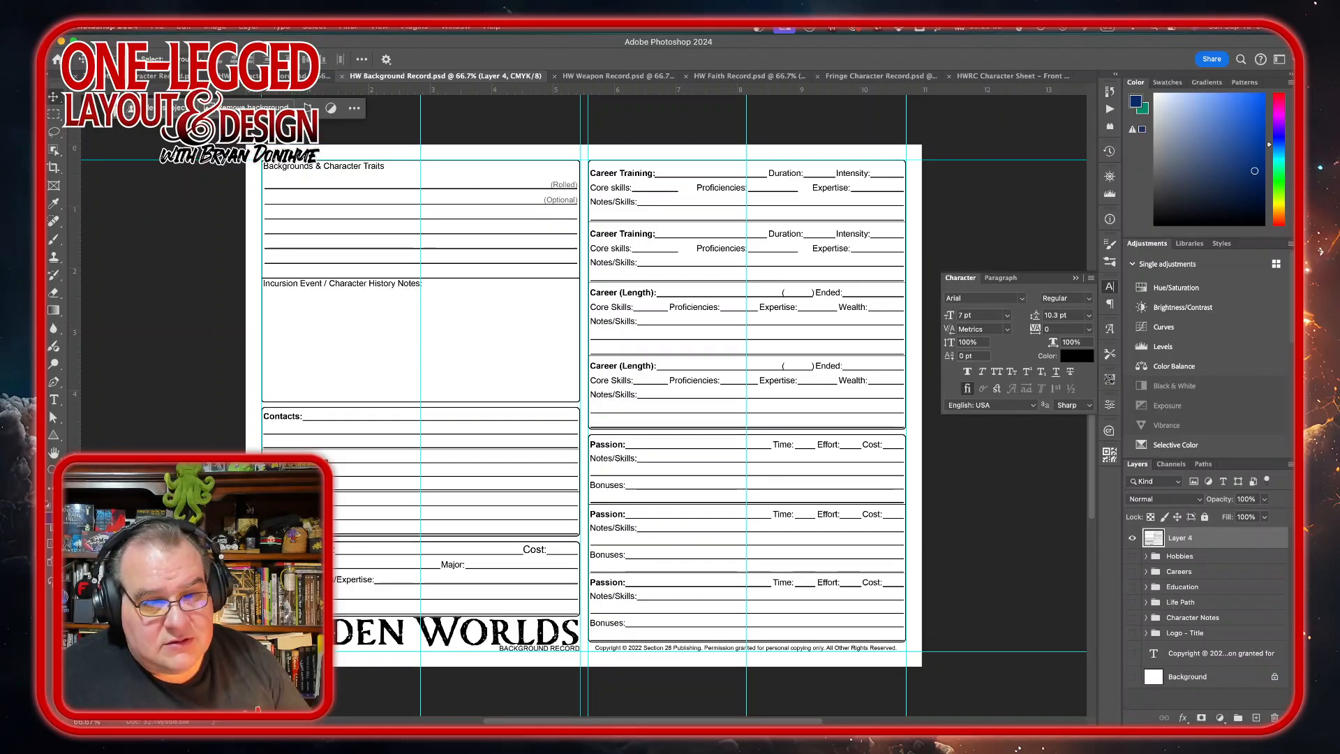
pyautogui.click(1131, 538)
pyautogui.moveTo(1131, 556); pyautogui.dragTo(1138, 697)
# Copy the Life Path and Character Notes groups into HWRC Character Sheet – Front, aligning their boxes to the empty second column's inner guide below the header
pyautogui.click(1197, 617)
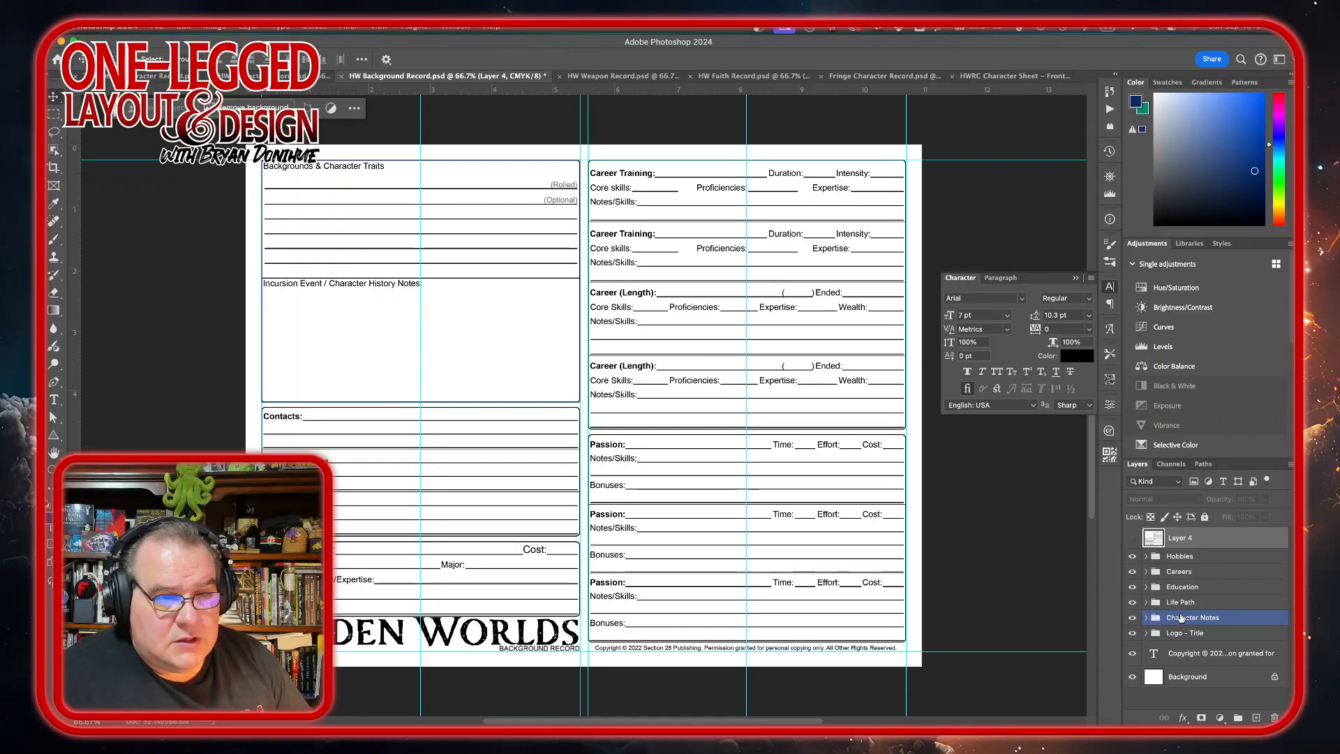
pyautogui.click(1181, 602)
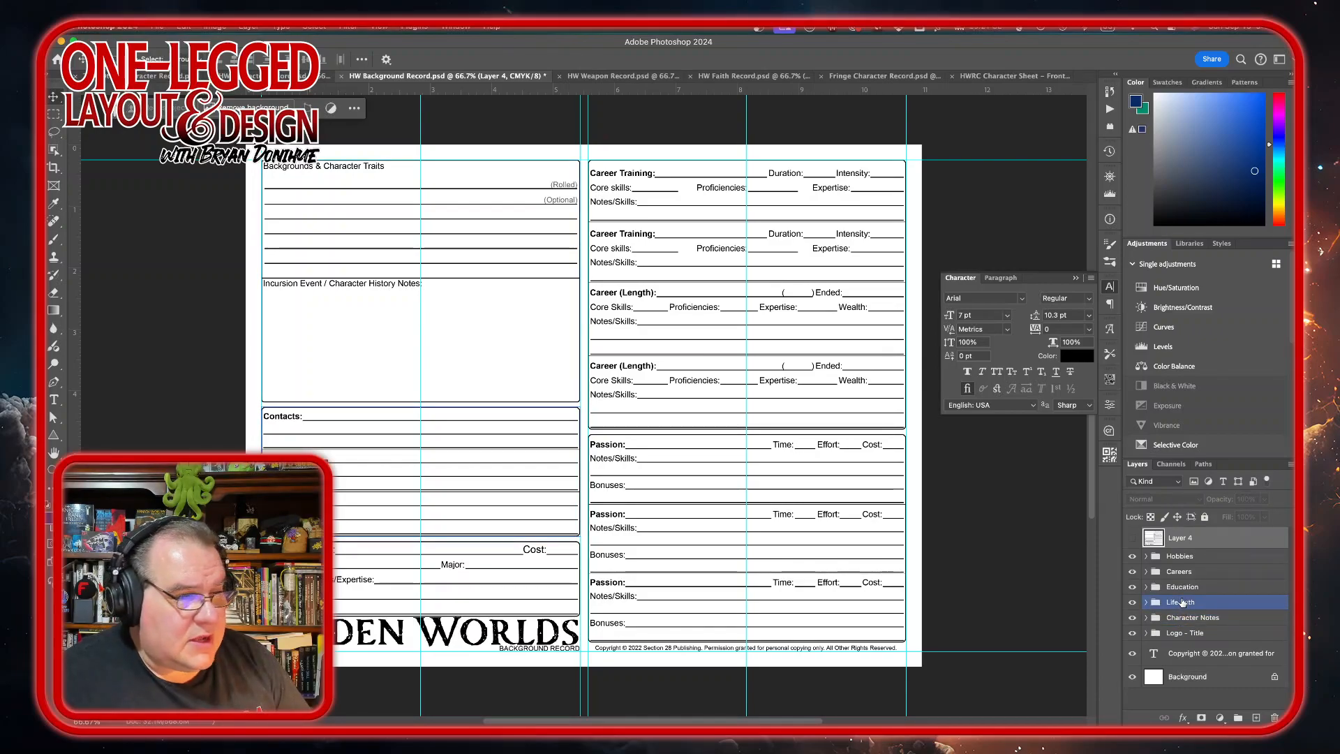
pyautogui.click(1180, 618)
pyautogui.keyDown('shift'); pyautogui.click(1181, 602); pyautogui.keyUp('shift')
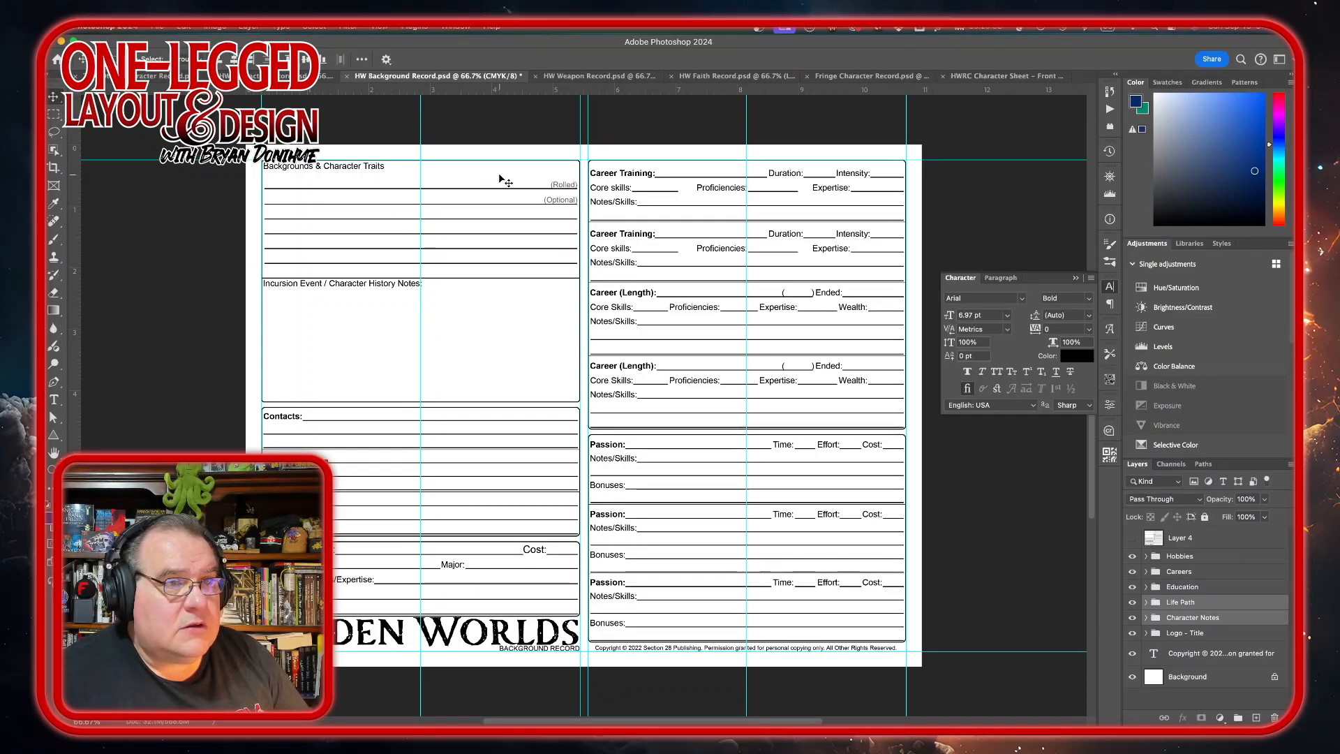
pyautogui.moveTo(424, 180); pyautogui.dragTo(965, 87)
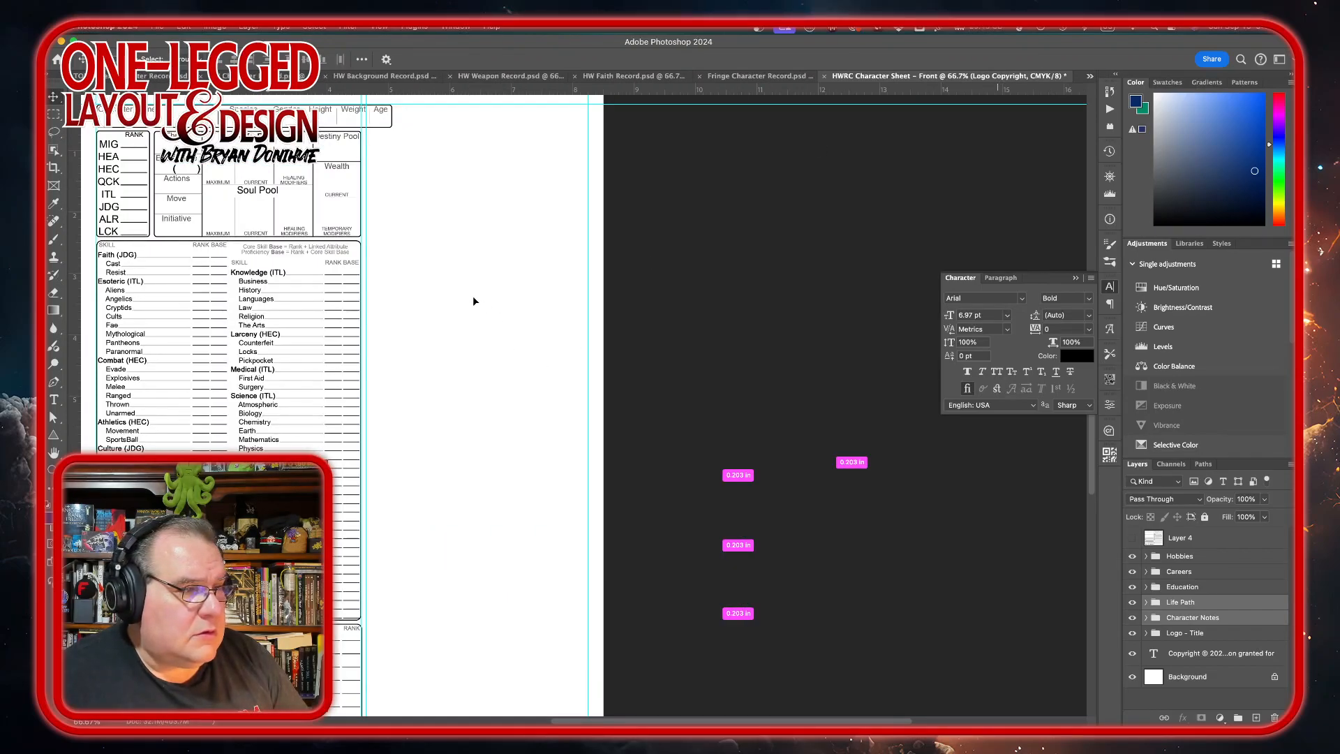
pyautogui.moveTo(473, 300); pyautogui.dragTo(518, 323)
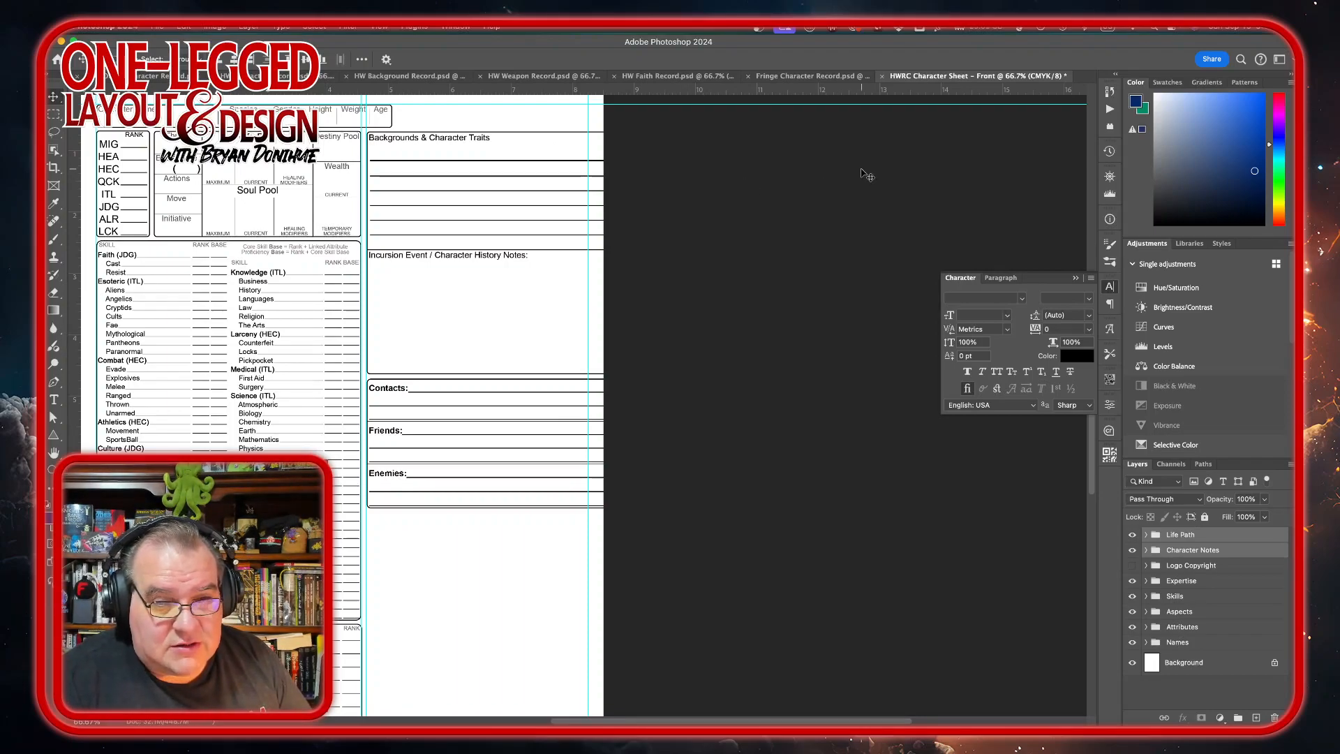
pyautogui.moveTo(861, 169); pyautogui.dragTo(861, 169)
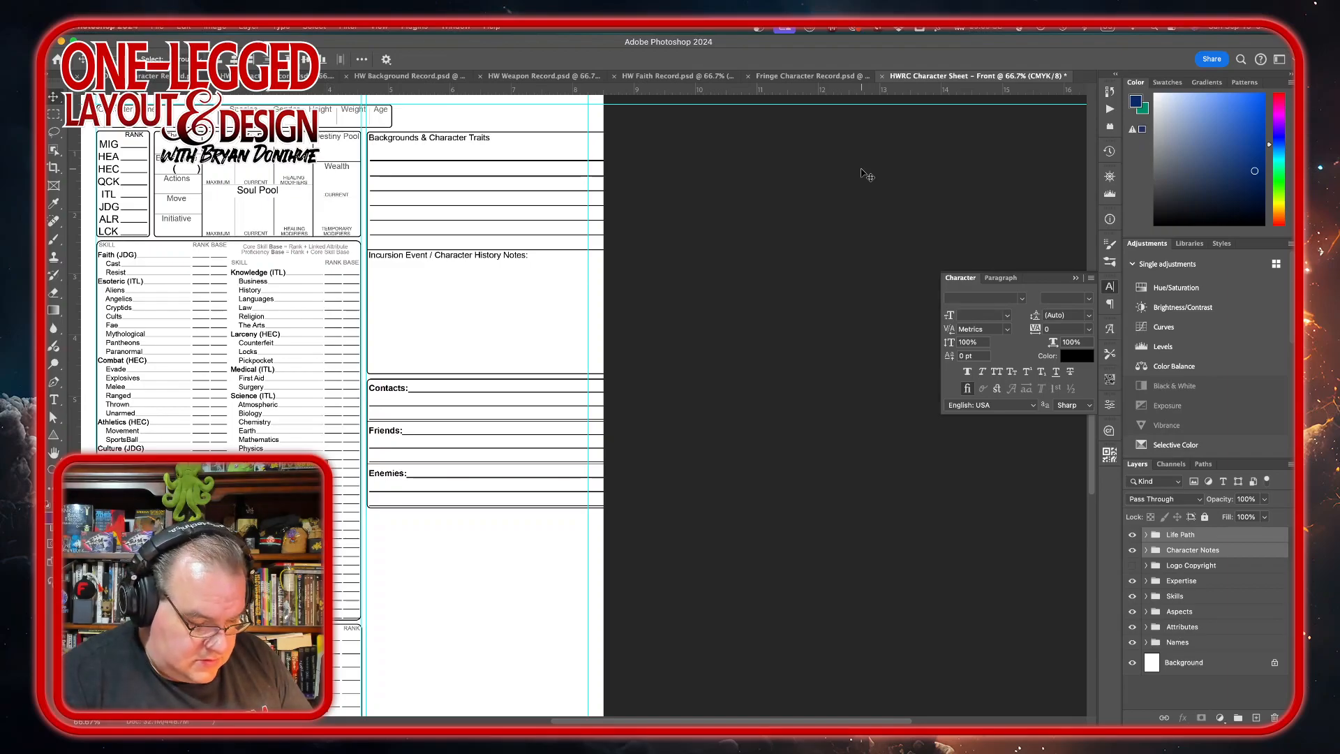
pyautogui.press('super+equal')
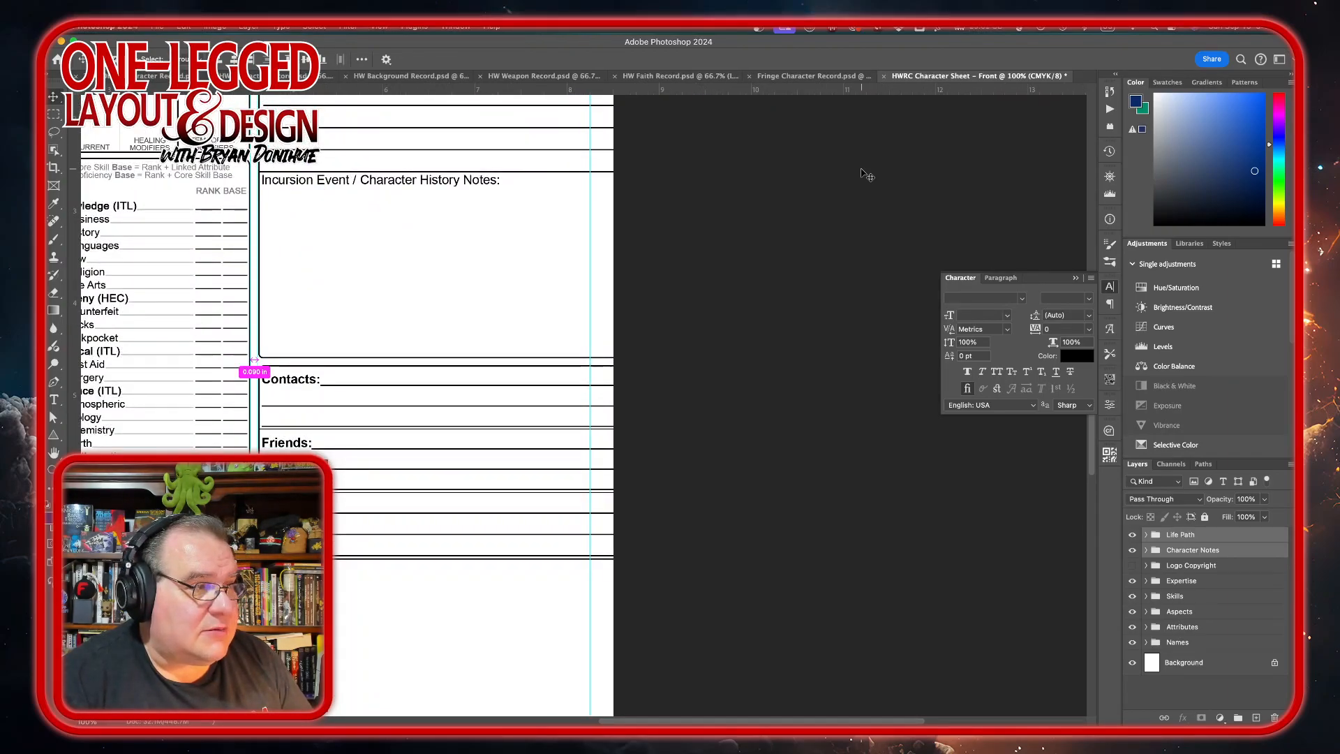
# Nudge the Character Notes group so its box corner meets the second column's inner guide, level with the top of the Destiny Pool box
pyautogui.scroll(5, 403, 294)
pyautogui.scroll(2, 404, 295)
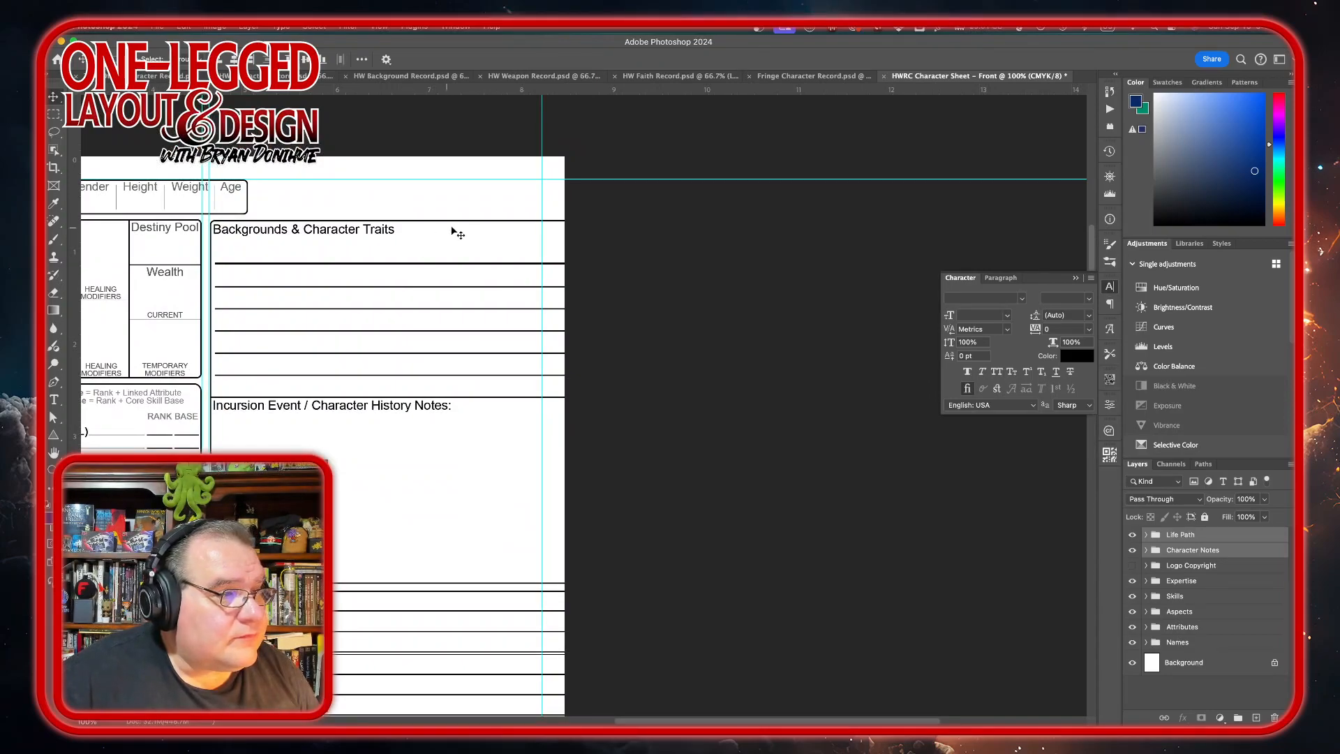
pyautogui.moveTo(450, 231)
pyautogui.mouseDown()
pyautogui.moveTo(462, 220)
pyautogui.moveTo(453, 235)
pyautogui.mouseUp()
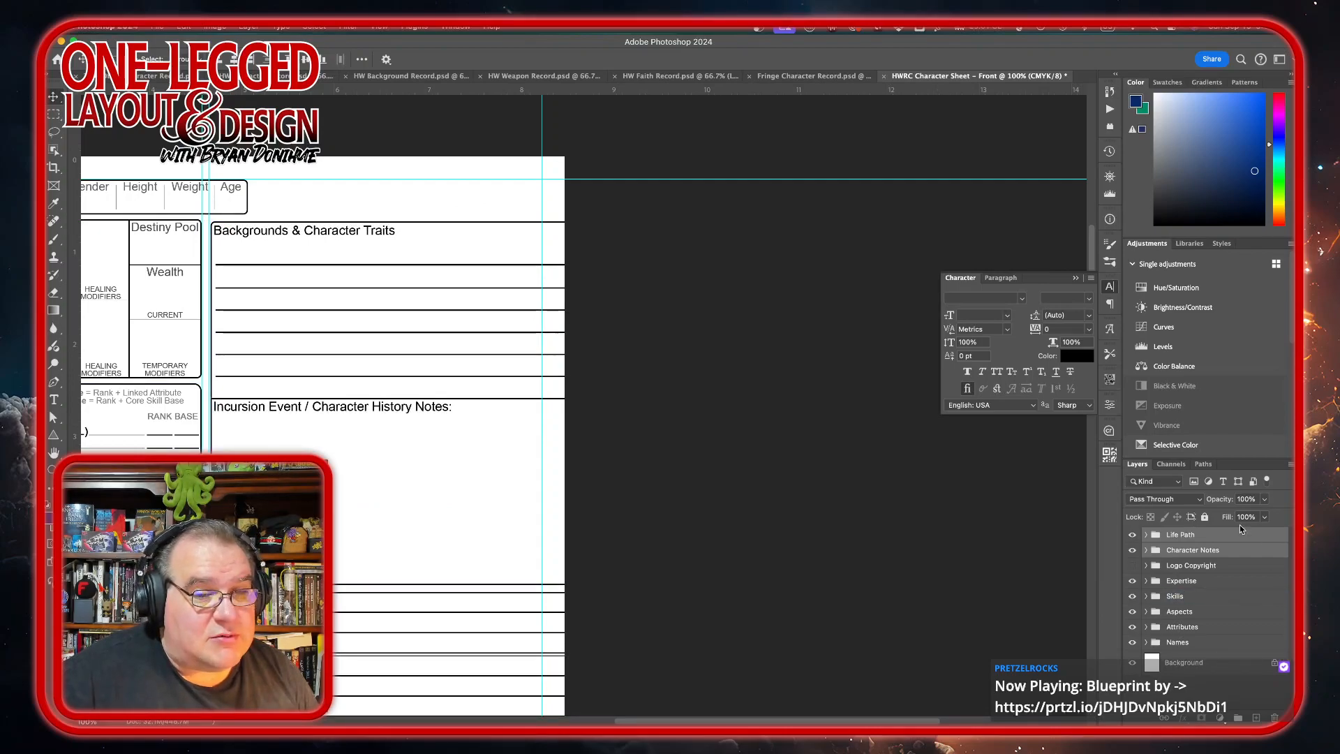
pyautogui.click(1231, 556)
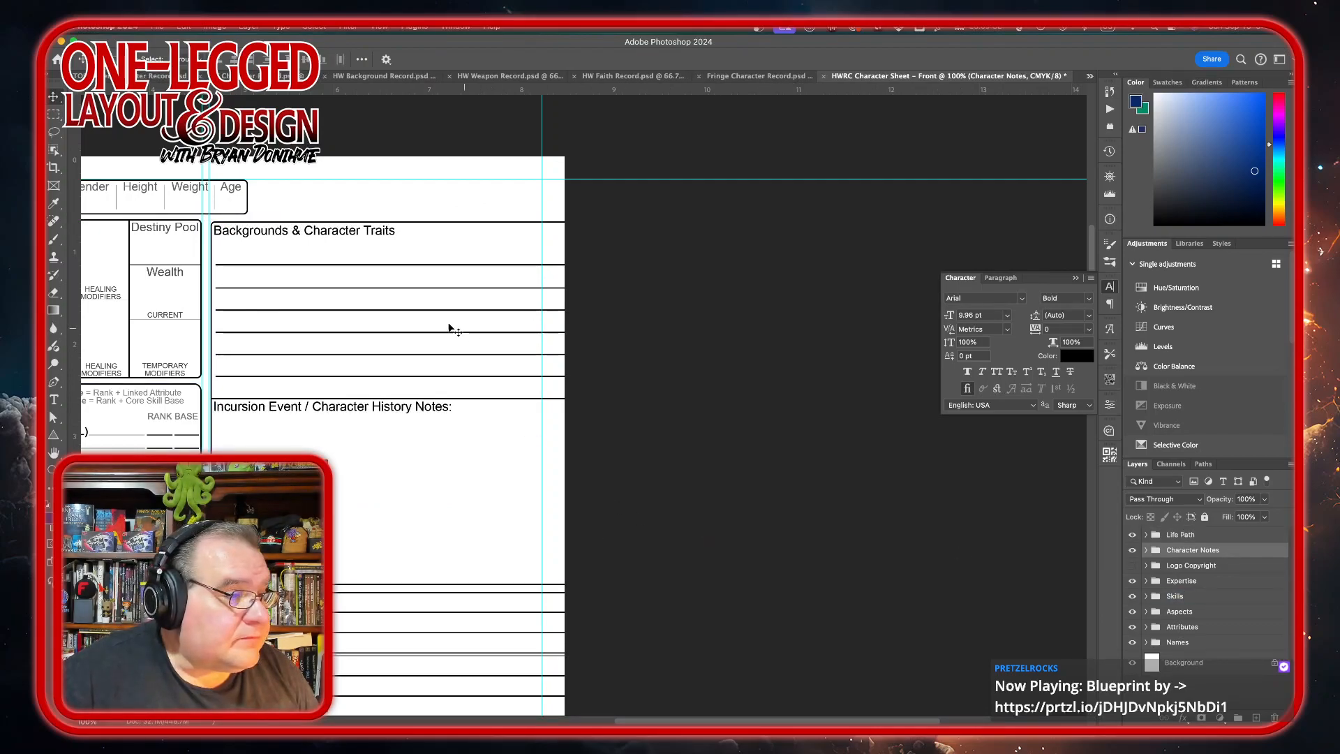
pyautogui.moveTo(437, 313); pyautogui.dragTo(425, 313)
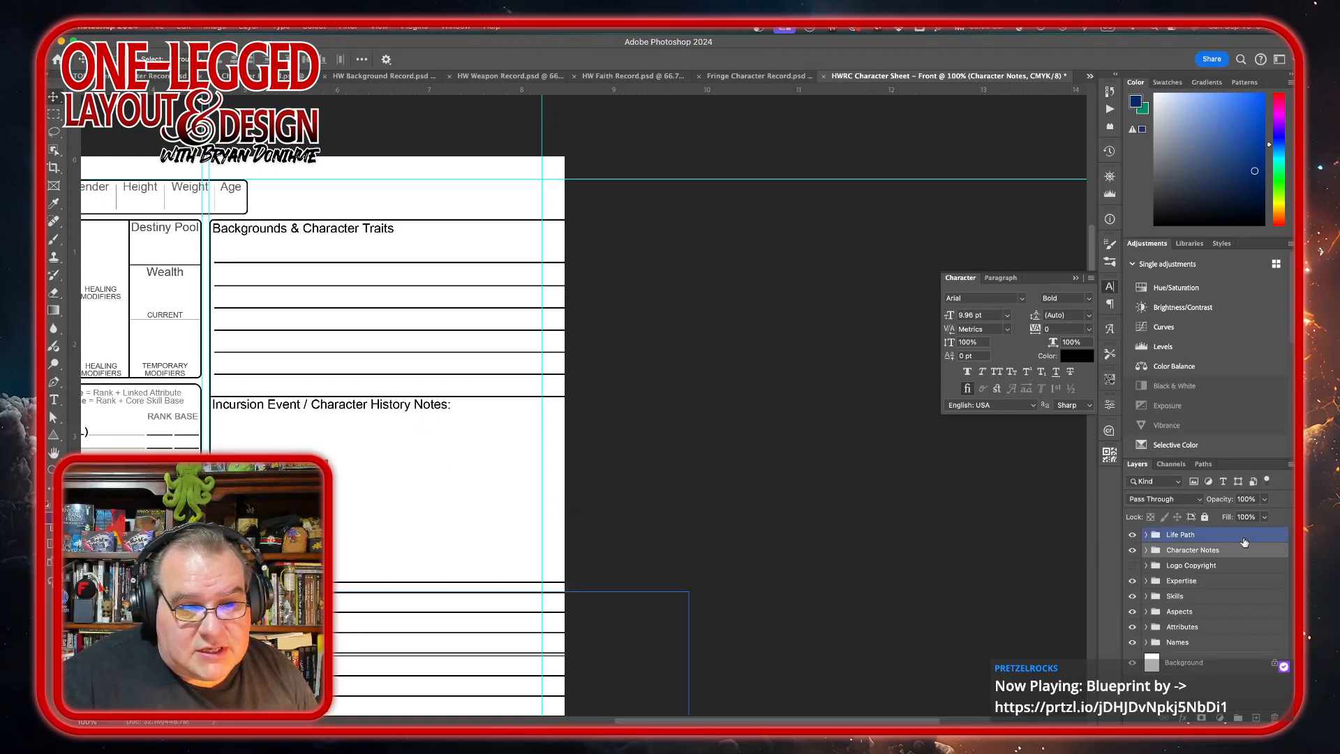
# Scale the Character Notes group proportionally to about 69.6% so its outer edge meets the page margin guide
pyautogui.press('super+t')
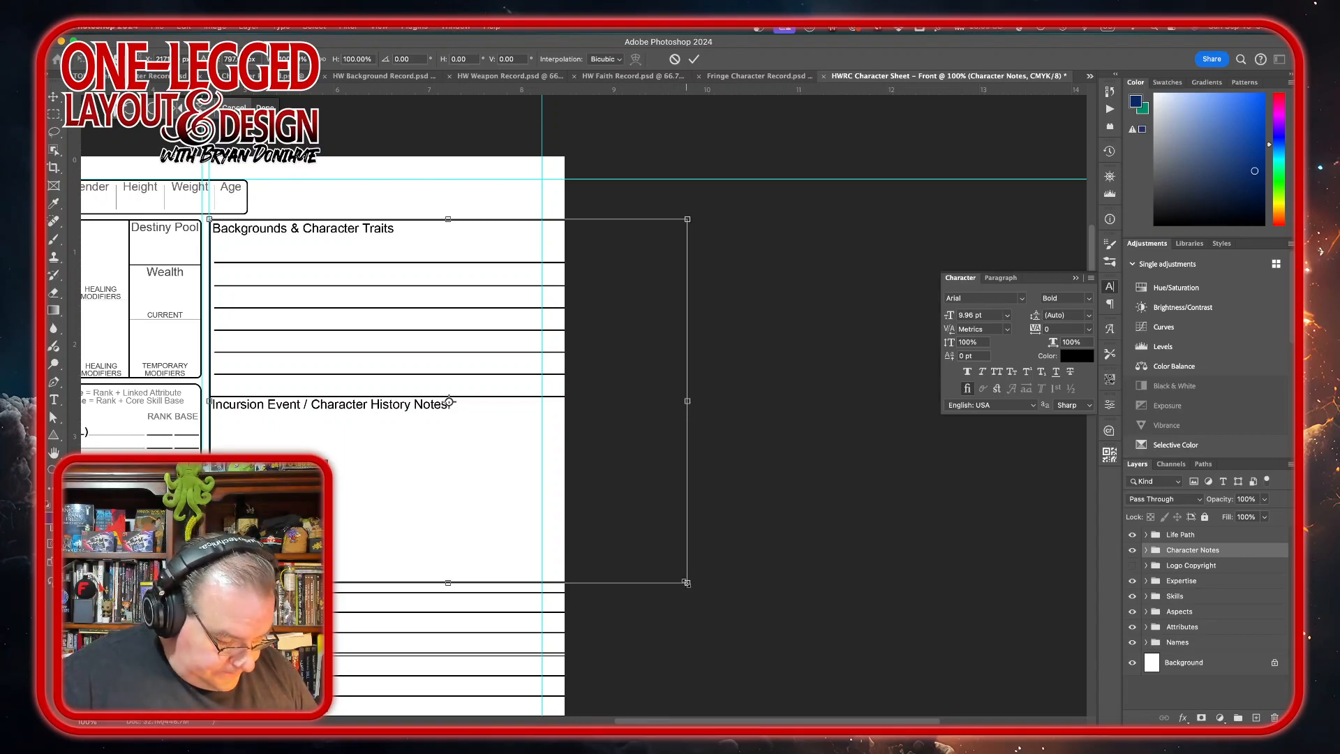
pyautogui.moveTo(686, 582); pyautogui.dragTo(514, 508)
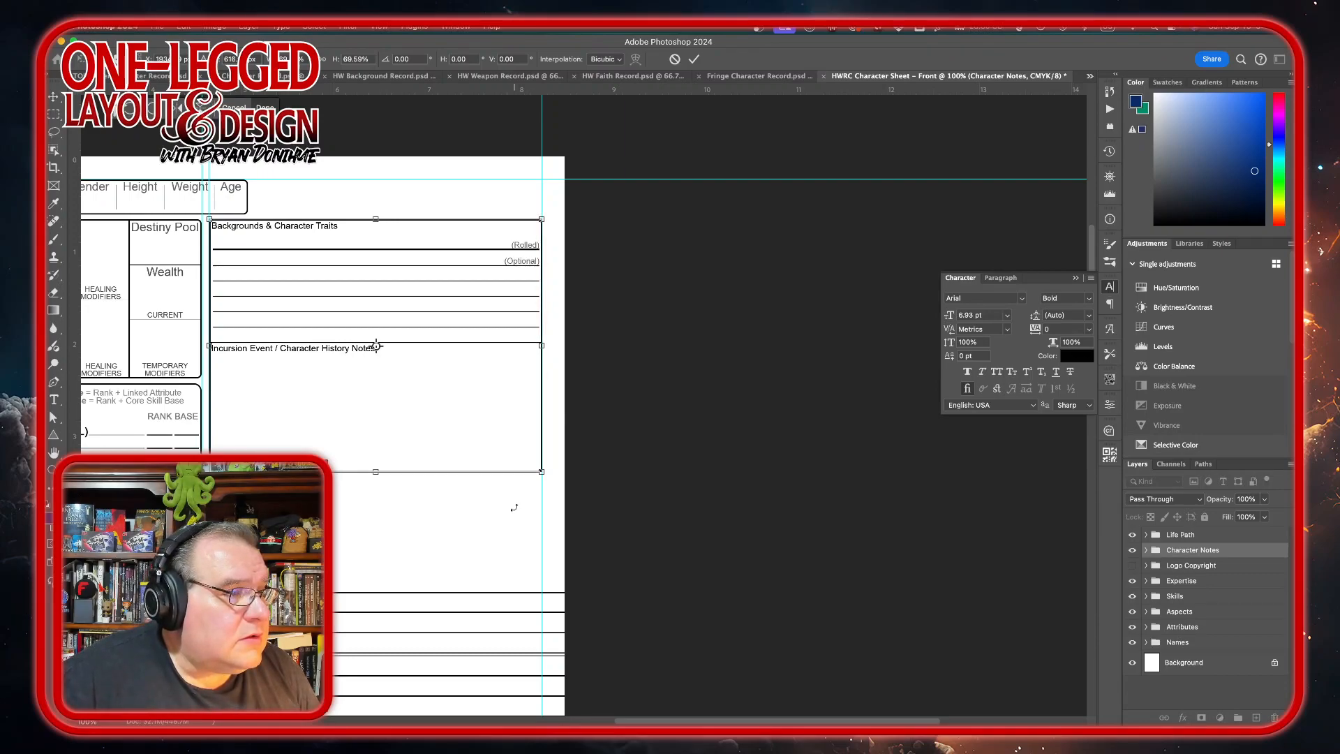
pyautogui.click(694, 58)
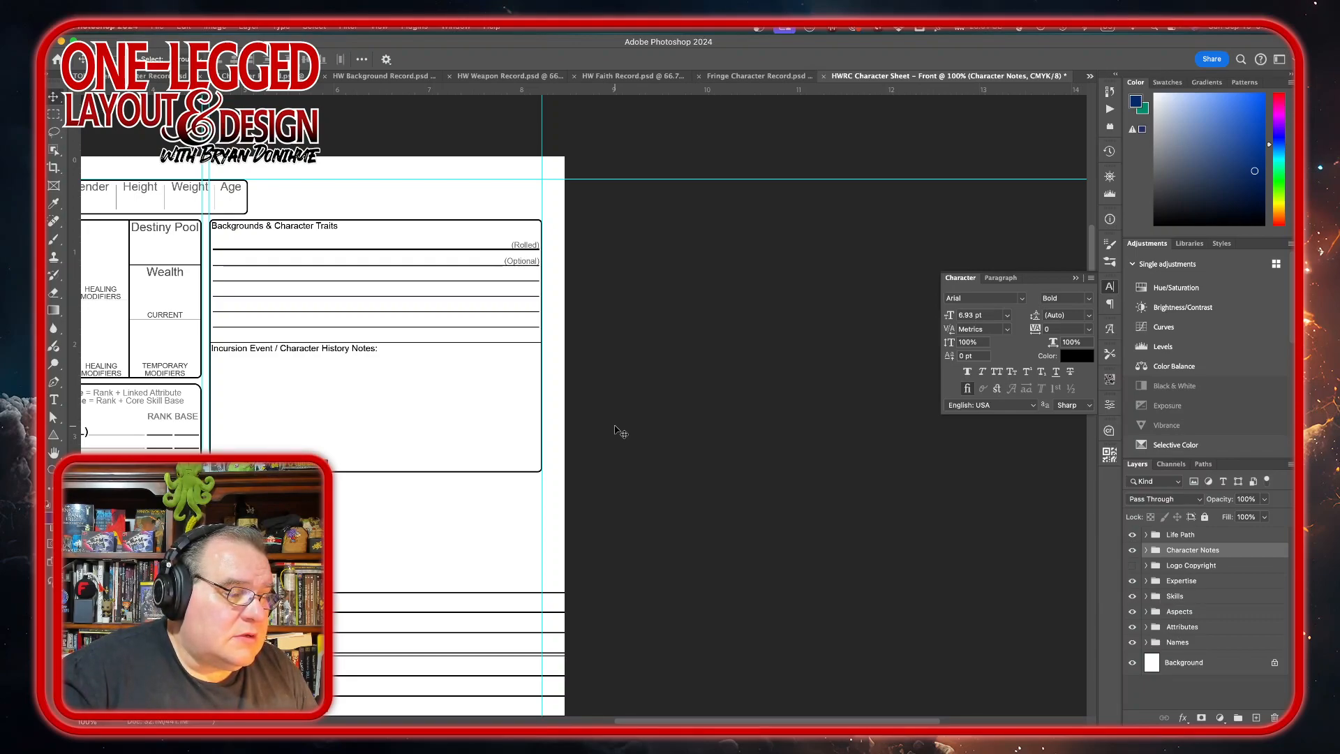
# Examine the second column from header to page foot to judge the space around the Character Notes and Contacts, Friends and Enemies boxes
pyautogui.scroll(-10, 487, 586)
pyautogui.hscroll(-2, 488, 586)
pyautogui.scroll(-5, 488, 588)
pyautogui.scroll(10, 487, 588)
pyautogui.hscroll(2, 488, 589)
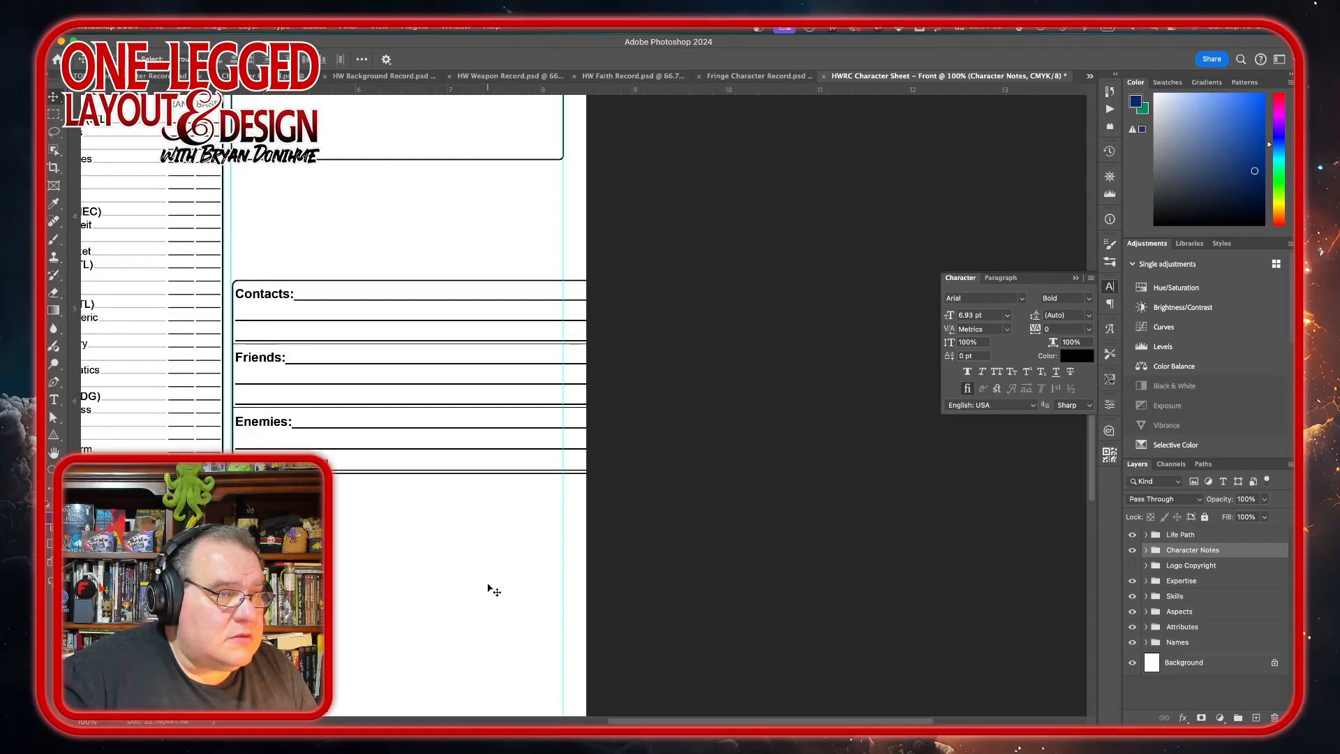
pyautogui.scroll(3, 488, 588)
pyautogui.hscroll(1, 488, 589)
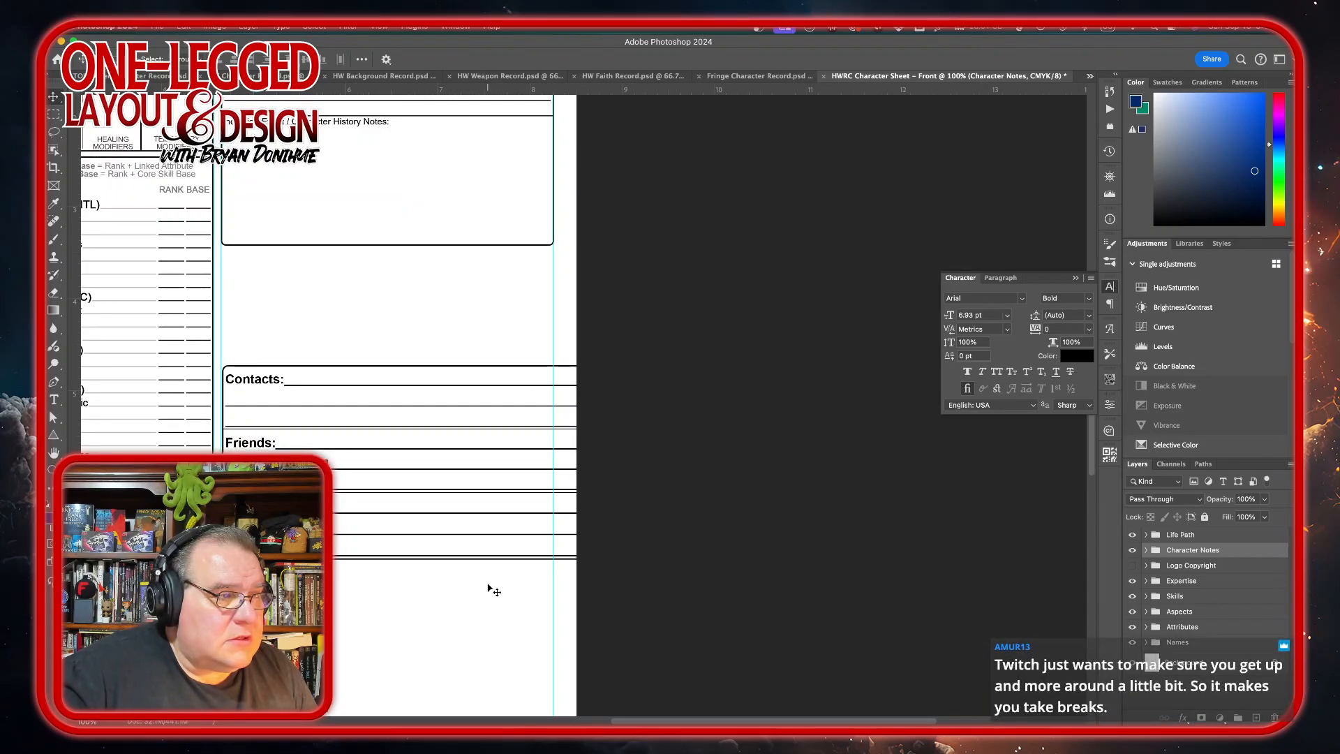
pyautogui.scroll(-8, 488, 588)
pyautogui.hscroll(-1, 488, 588)
pyautogui.scroll(2, 488, 588)
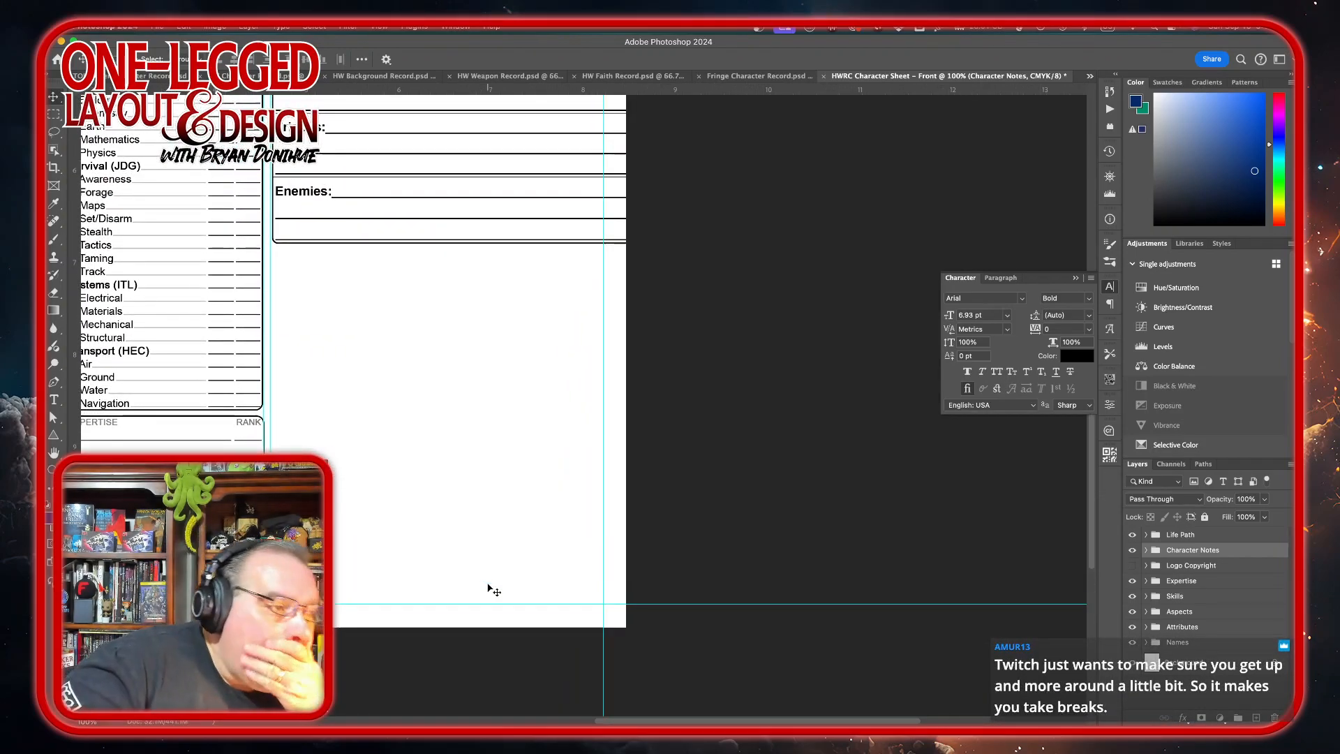
pyautogui.scroll(6, 489, 590)
pyautogui.hscroll(-1, 489, 589)
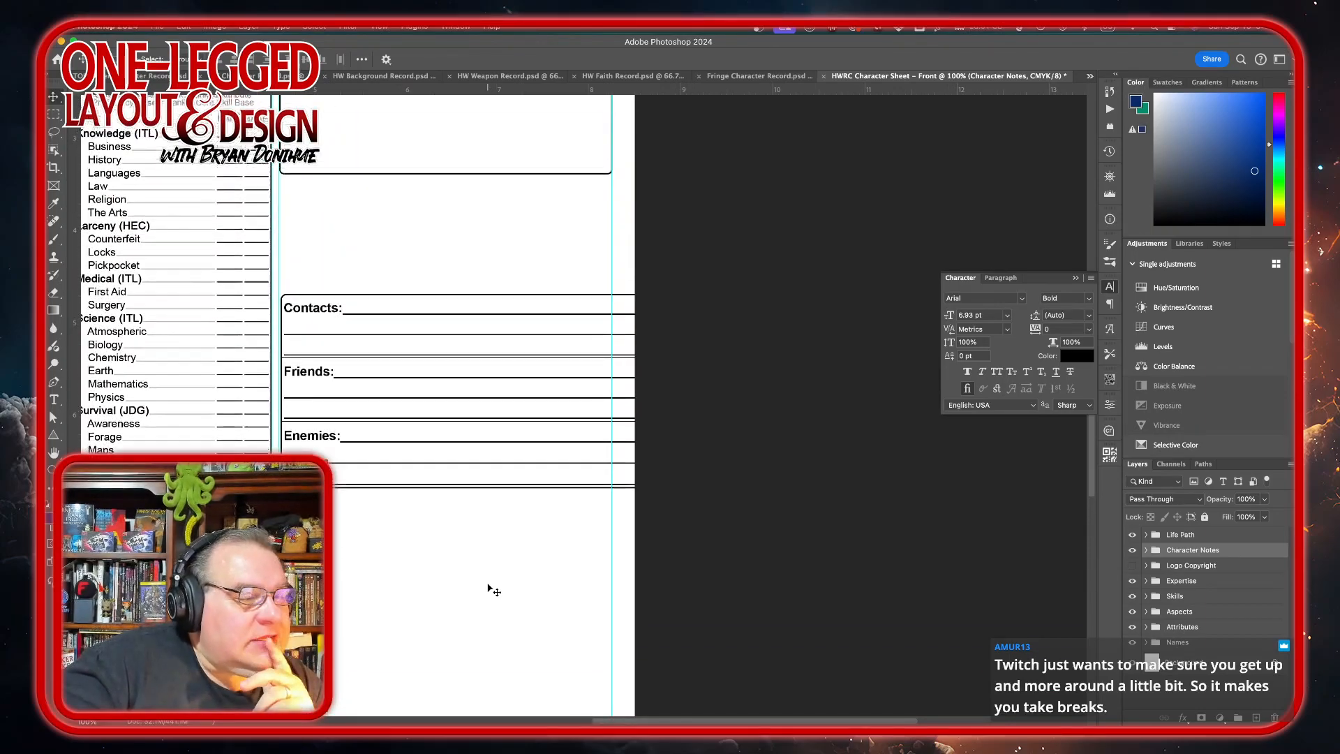
pyautogui.scroll(12, 489, 590)
pyautogui.hscroll(1, 489, 590)
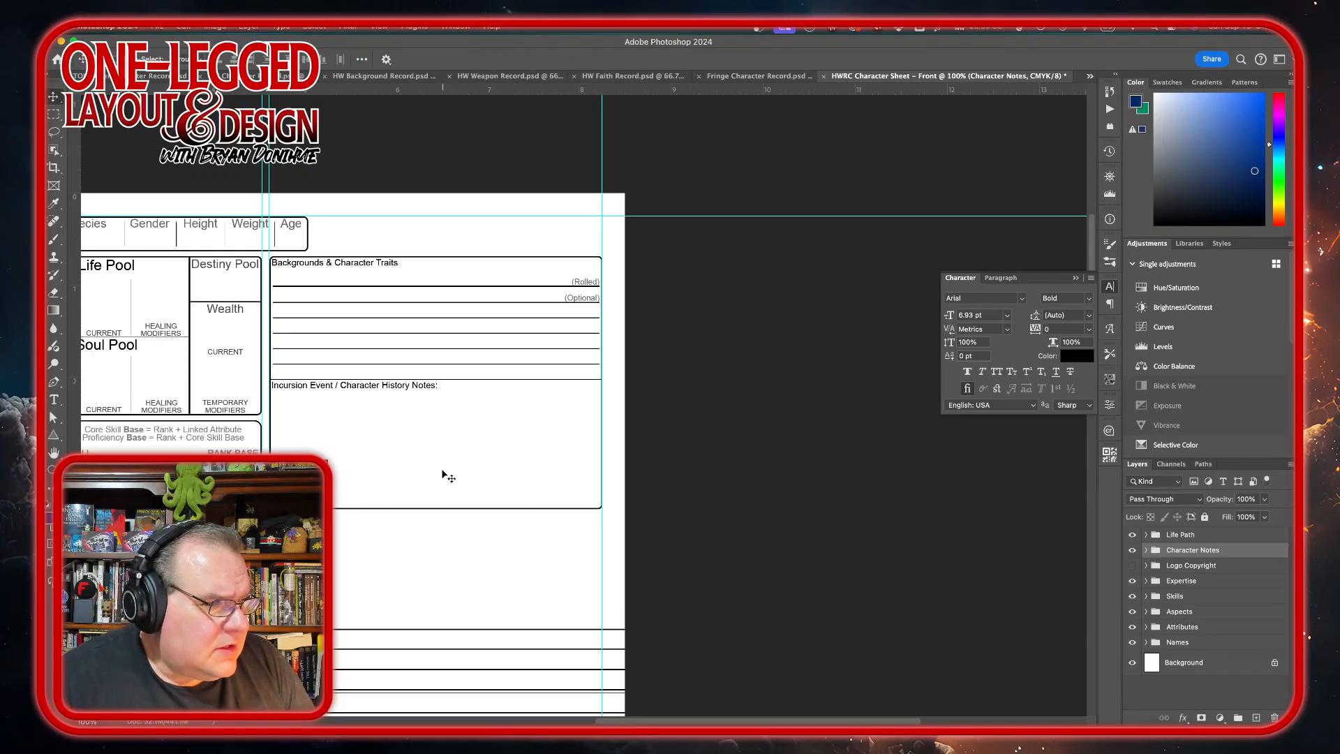
pyautogui.scroll(-2, 473, 556)
pyautogui.scroll(-10, 473, 557)
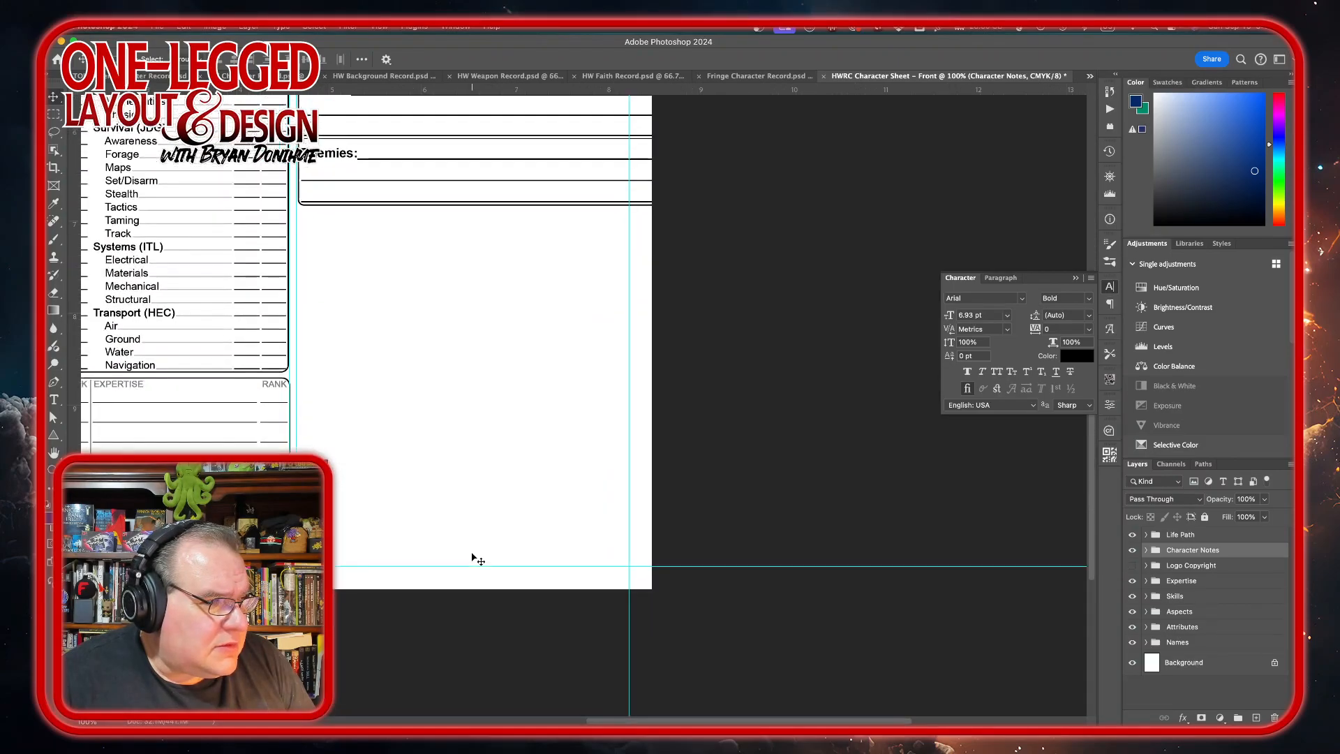
pyautogui.scroll(8, 472, 556)
pyautogui.scroll(8, 473, 557)
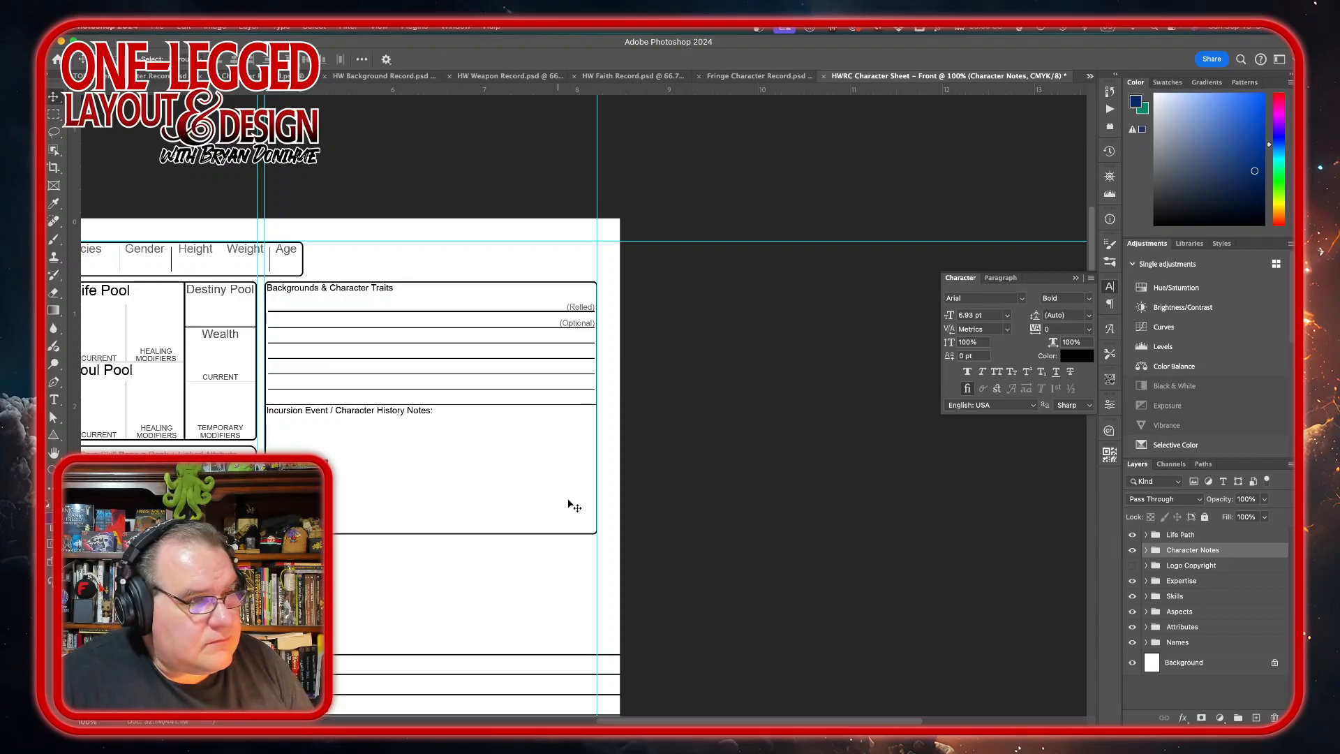
# Expand the Character Notes group and look through its layers for the box outline
pyautogui.click(1147, 551)
pyautogui.click(1250, 570)
pyautogui.click(1257, 606)
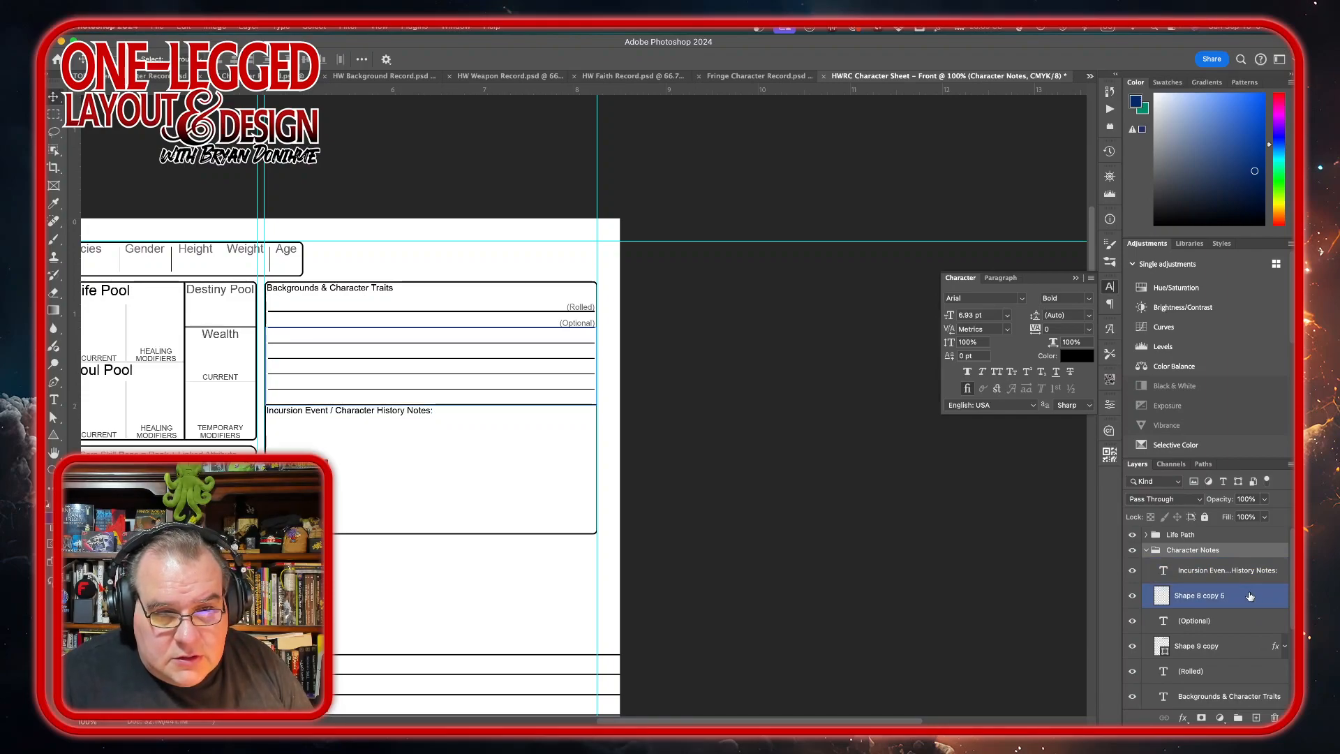
pyautogui.click(1251, 570)
pyautogui.click(1251, 646)
pyautogui.scroll(-1, 1243, 638)
pyautogui.scroll(-2, 1242, 638)
pyautogui.click(1242, 638)
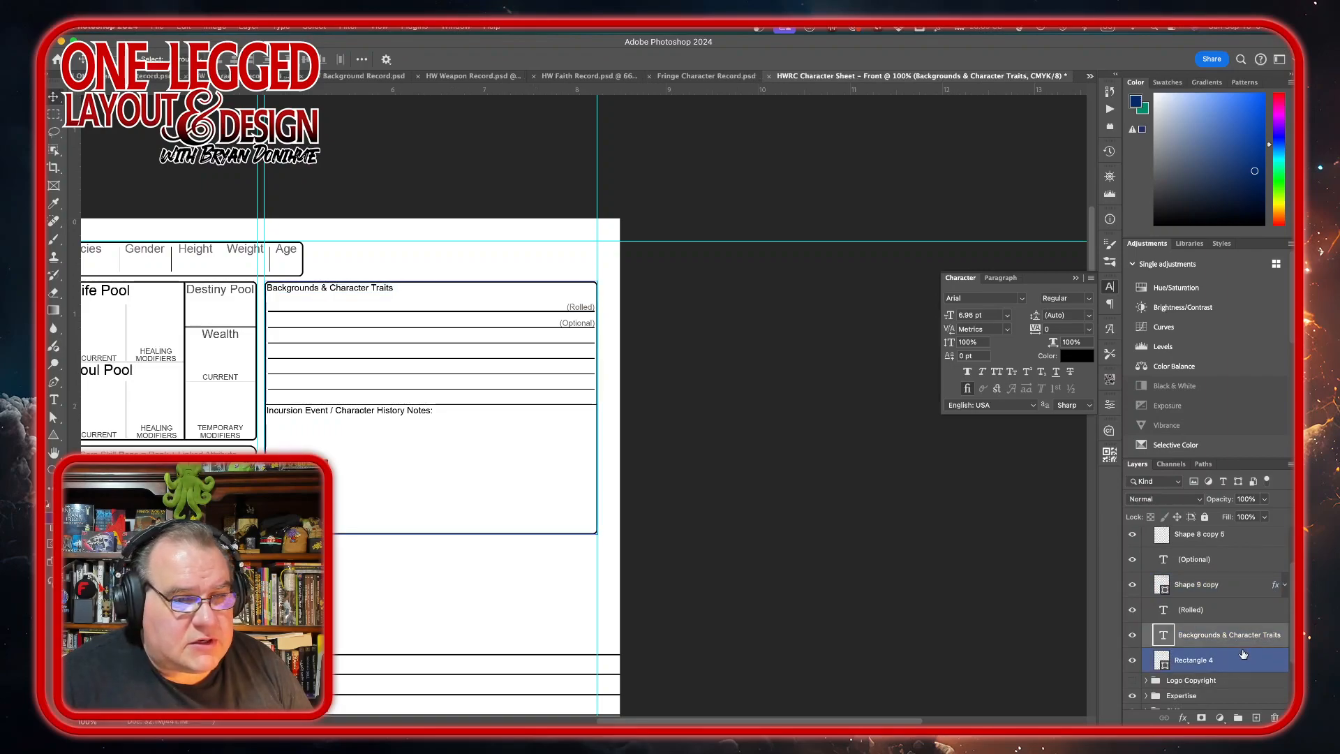
pyautogui.press('super')
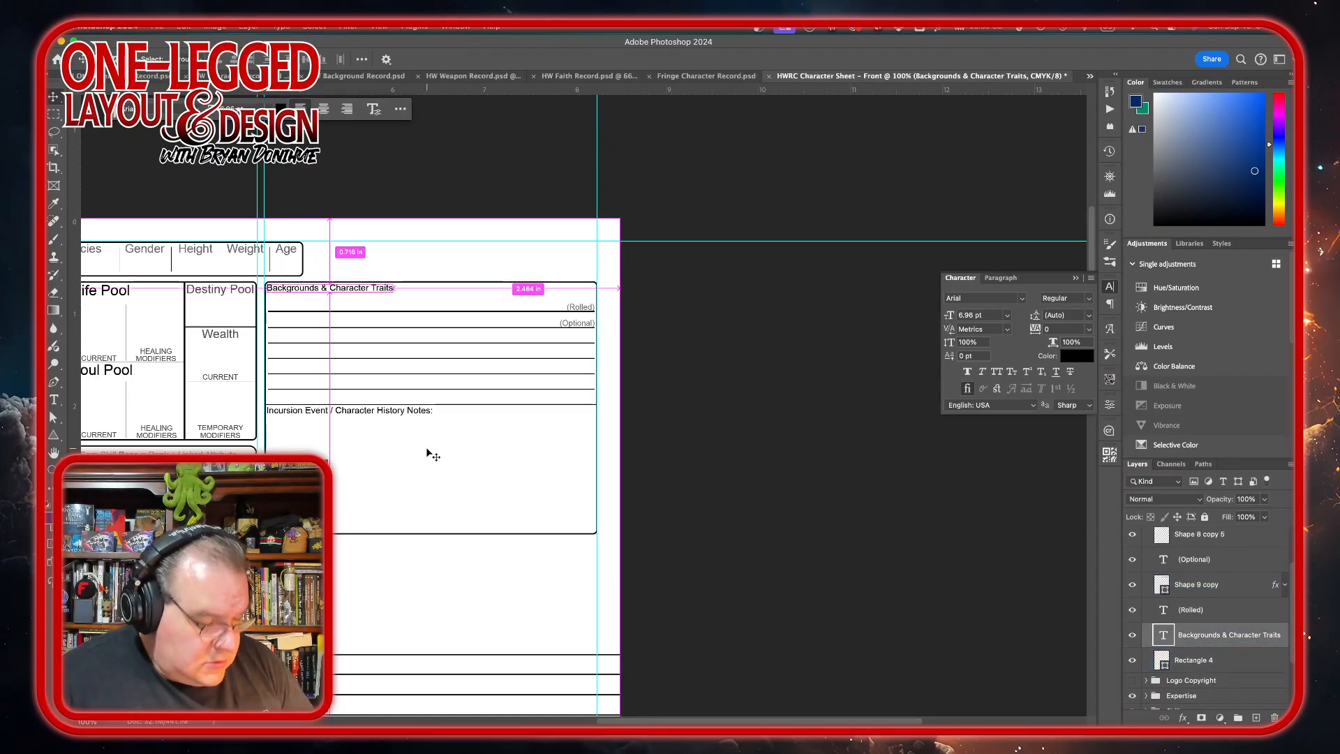
pyautogui.press('super+t')
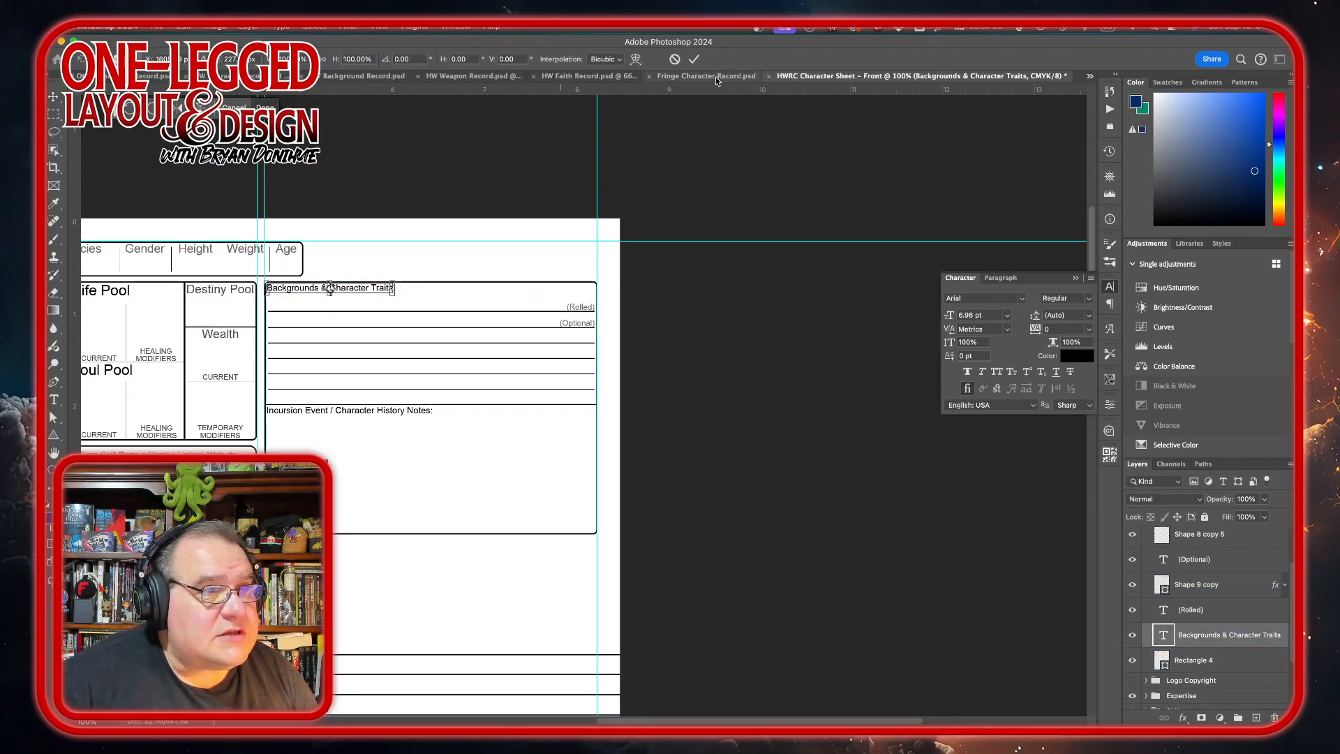
pyautogui.click(694, 59)
# Stretch the Rectangle 4 outline of the Character Notes box downward to about 122% of its height
pyautogui.click(1264, 661)
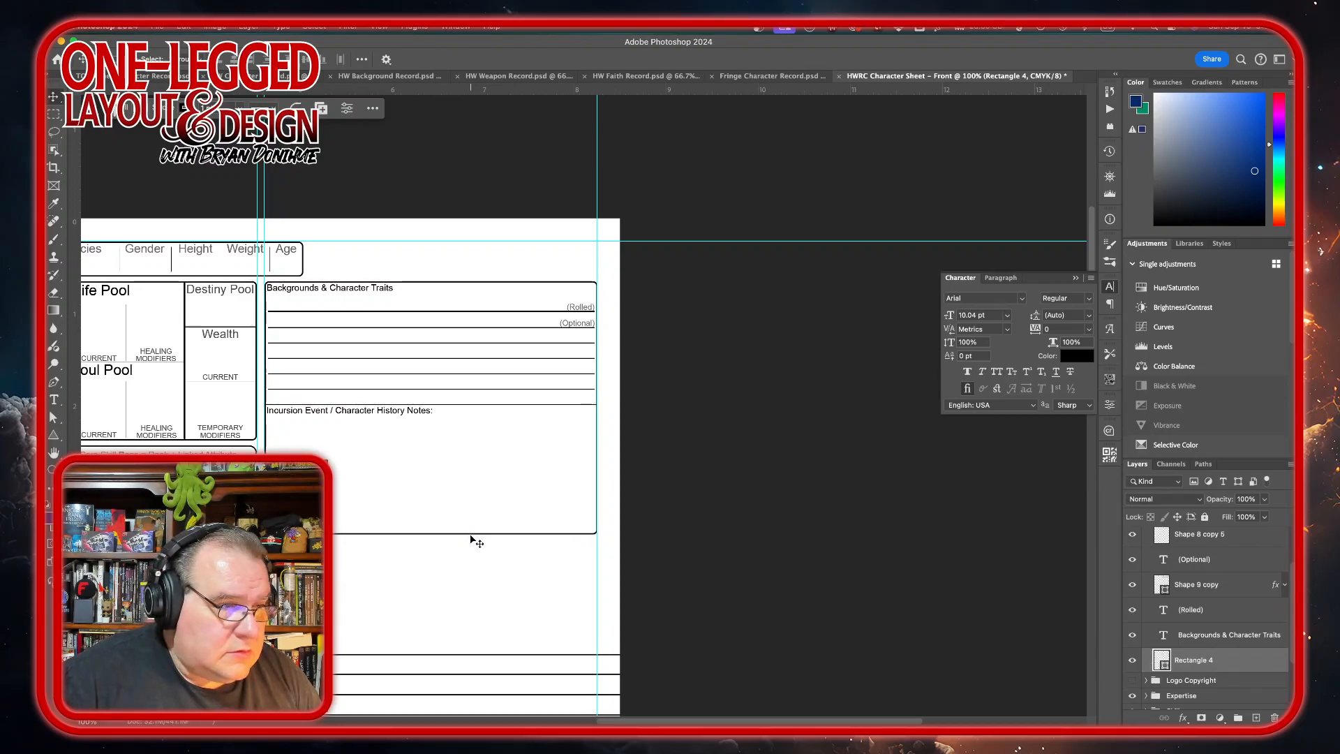
pyautogui.press('super+t')
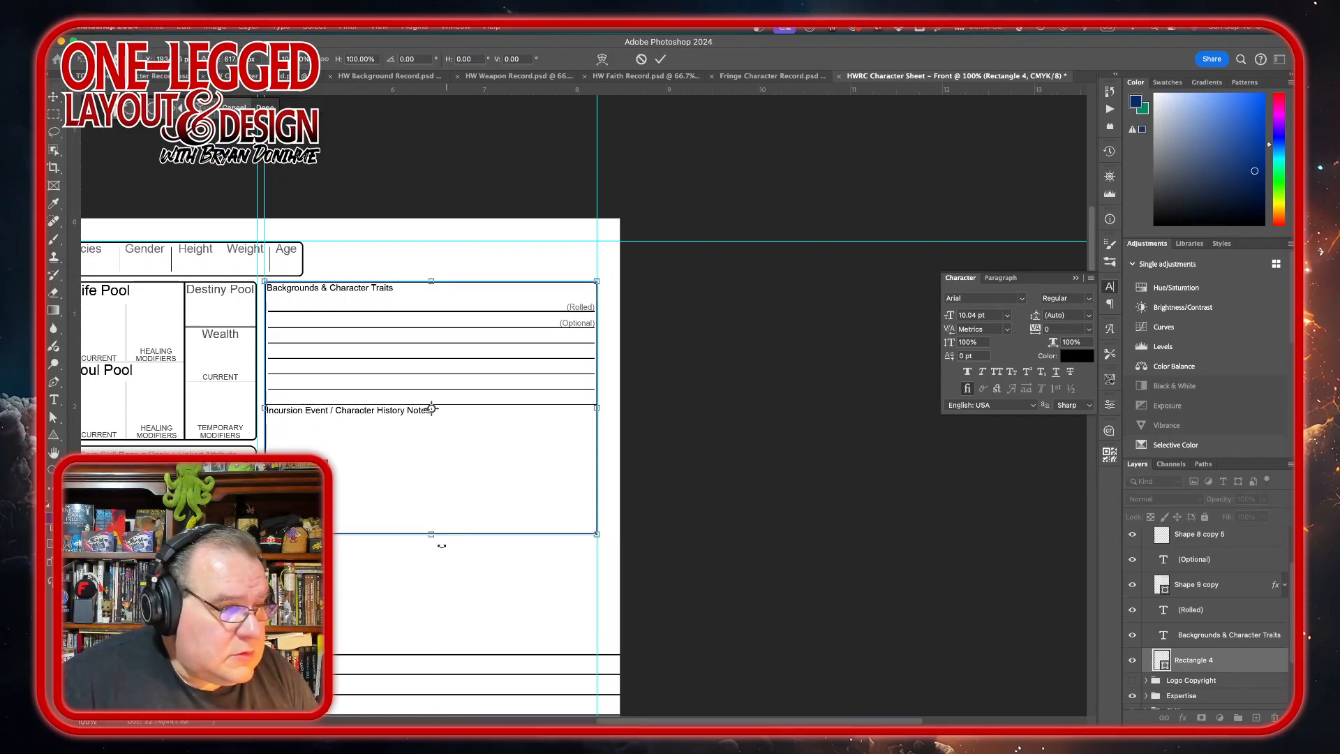
pyautogui.moveTo(431, 533); pyautogui.dragTo(430, 588)
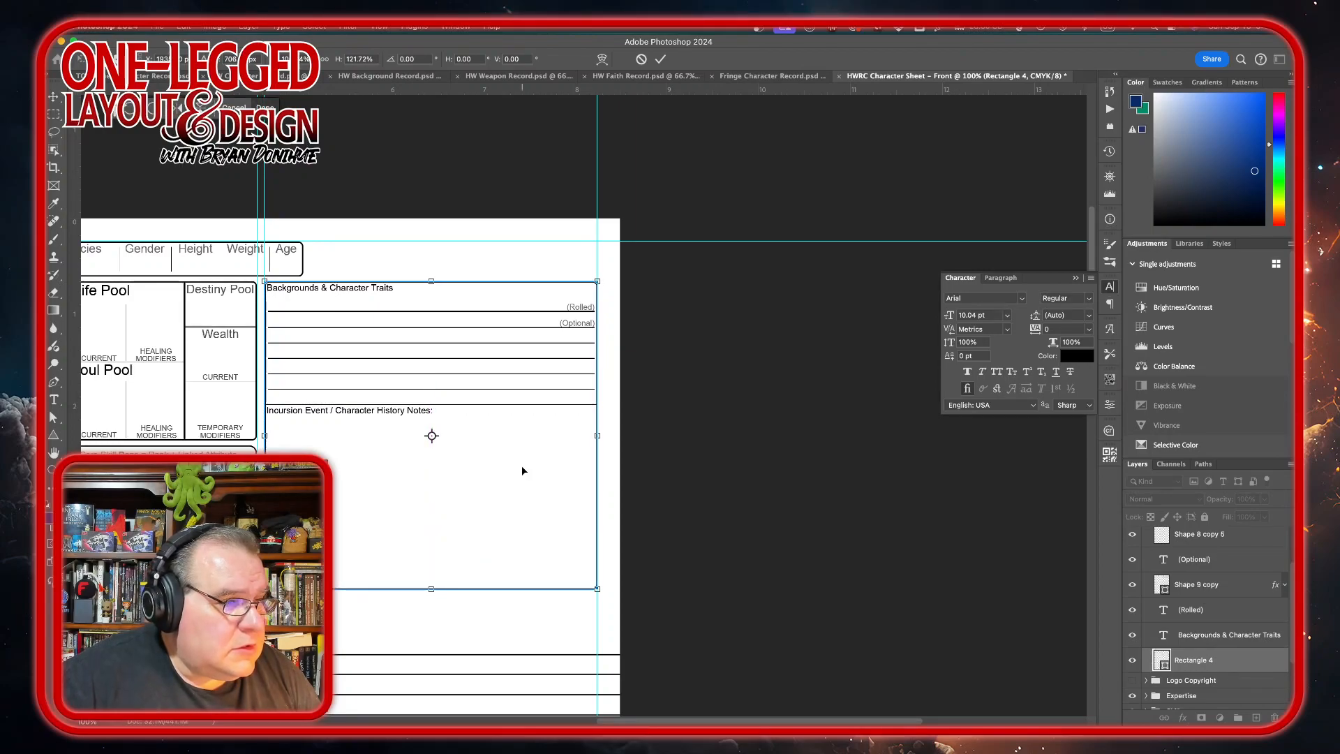
pyautogui.click(661, 58)
# Shorten the "Incursion Event / Character History Notes:" heading to "Character Notes:"
pyautogui.doubleClick(371, 414)
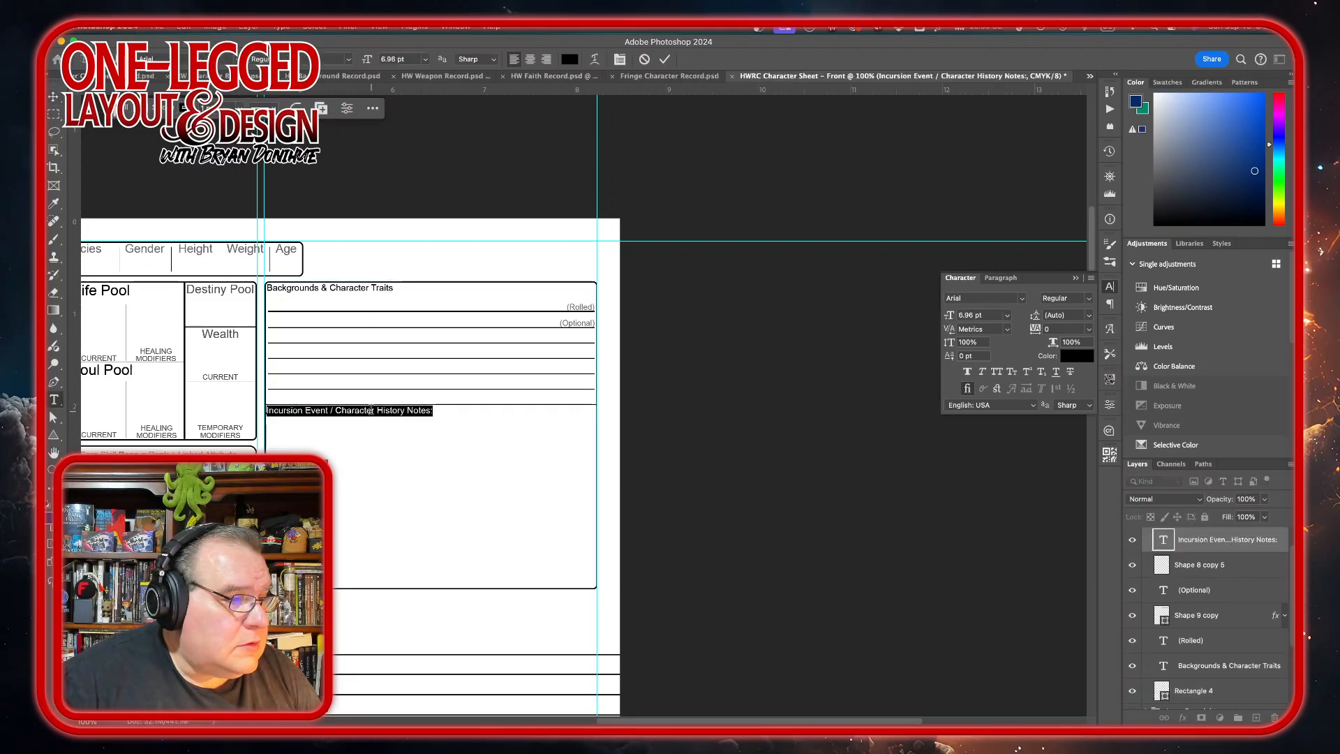
pyautogui.click(338, 411)
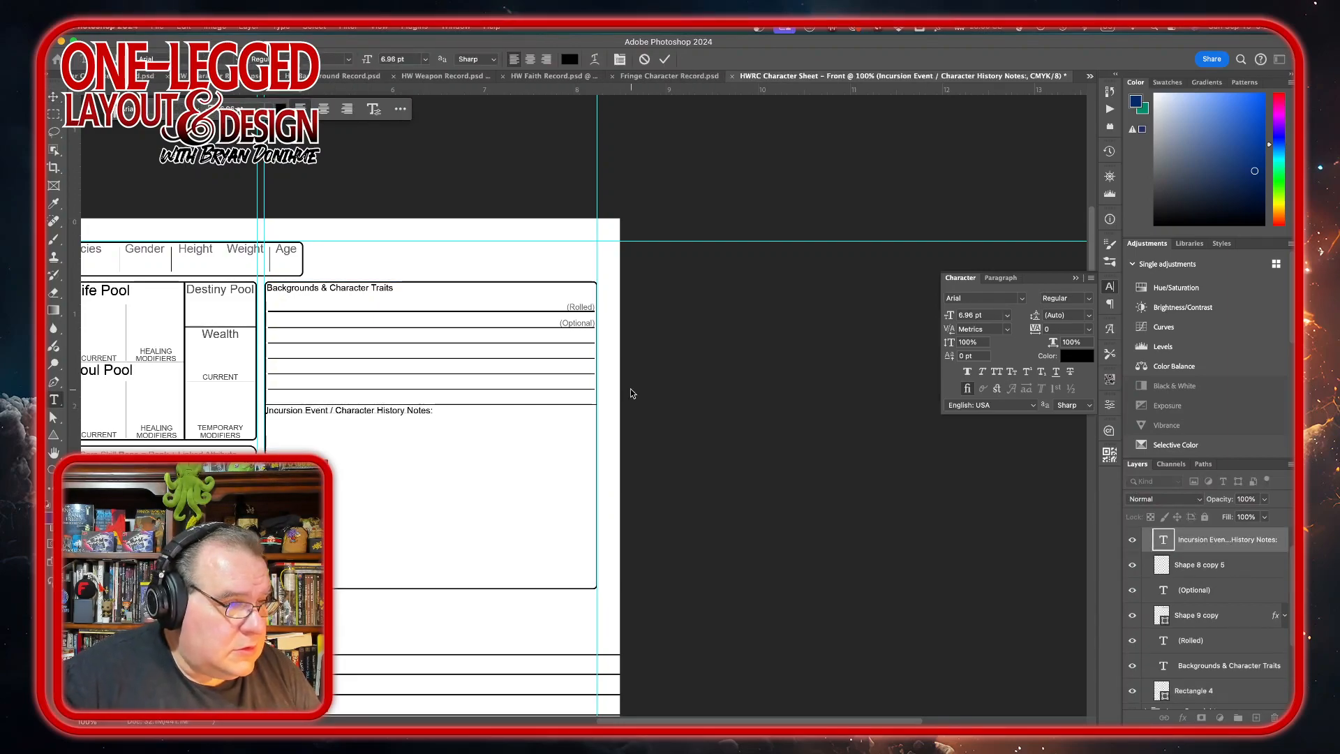
pyautogui.hotkey('shift', 'Left')
pyautogui.hotkey('shift', 'Left')
pyautogui.hotkey('shift', 'Left')
pyautogui.hotkey('shift', 'Left')
pyautogui.hotkey('shift', 'Left')
pyautogui.hotkey('shift', 'Left')
pyautogui.hotkey('shift', 'Left')
pyautogui.hotkey('shift', 'Left')
pyautogui.hotkey('shift', 'Left')
pyautogui.hotkey('shift', 'Left')
pyautogui.hotkey('shift', 'Left')
pyautogui.hotkey('shift', 'Left')
pyautogui.hotkey('shift', 'Left')
pyautogui.hotkey('shift', 'Left')
pyautogui.hotkey('shift', 'Left')
pyautogui.hotkey('shift', 'Left')
pyautogui.hotkey('shift', 'Left')
pyautogui.hotkey('shift', 'Left')
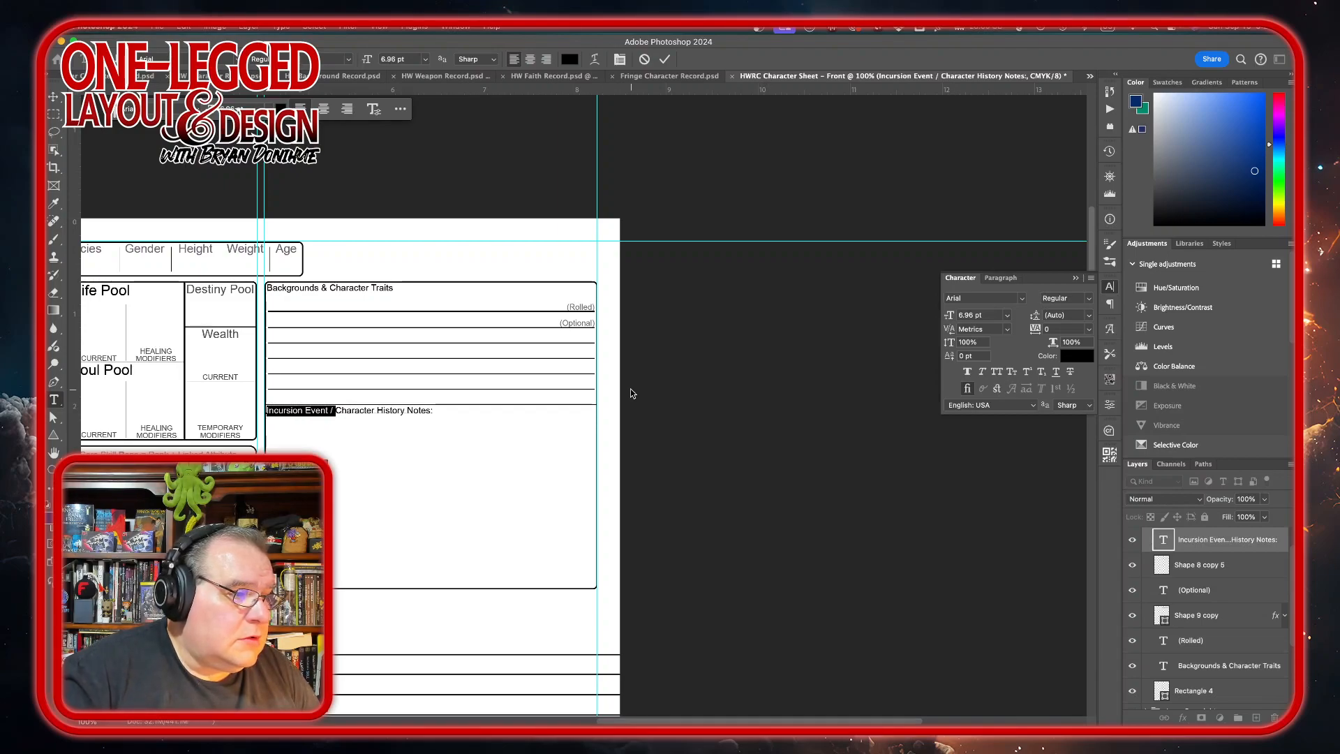
pyautogui.press('BackSpace')
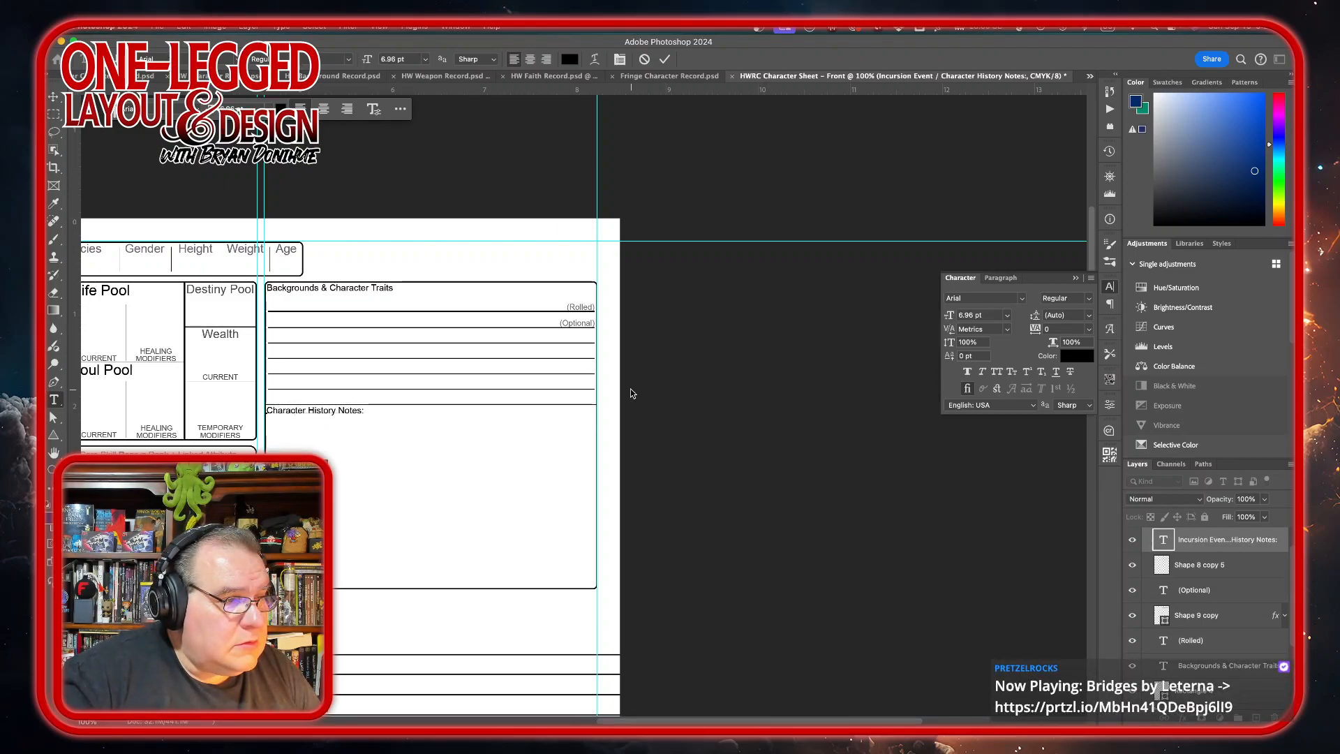
pyautogui.hotkey('shift', 'Left')
pyautogui.hotkey('shift', 'Left')
pyautogui.hotkey('shift', 'Left')
pyautogui.hotkey('shift', 'Left')
pyautogui.hotkey('shift', 'Left')
pyautogui.hotkey('shift', 'Left')
pyautogui.hotkey('shift', 'Left')
pyautogui.hotkey('shift', 'Left')
pyautogui.press('BackSpace')
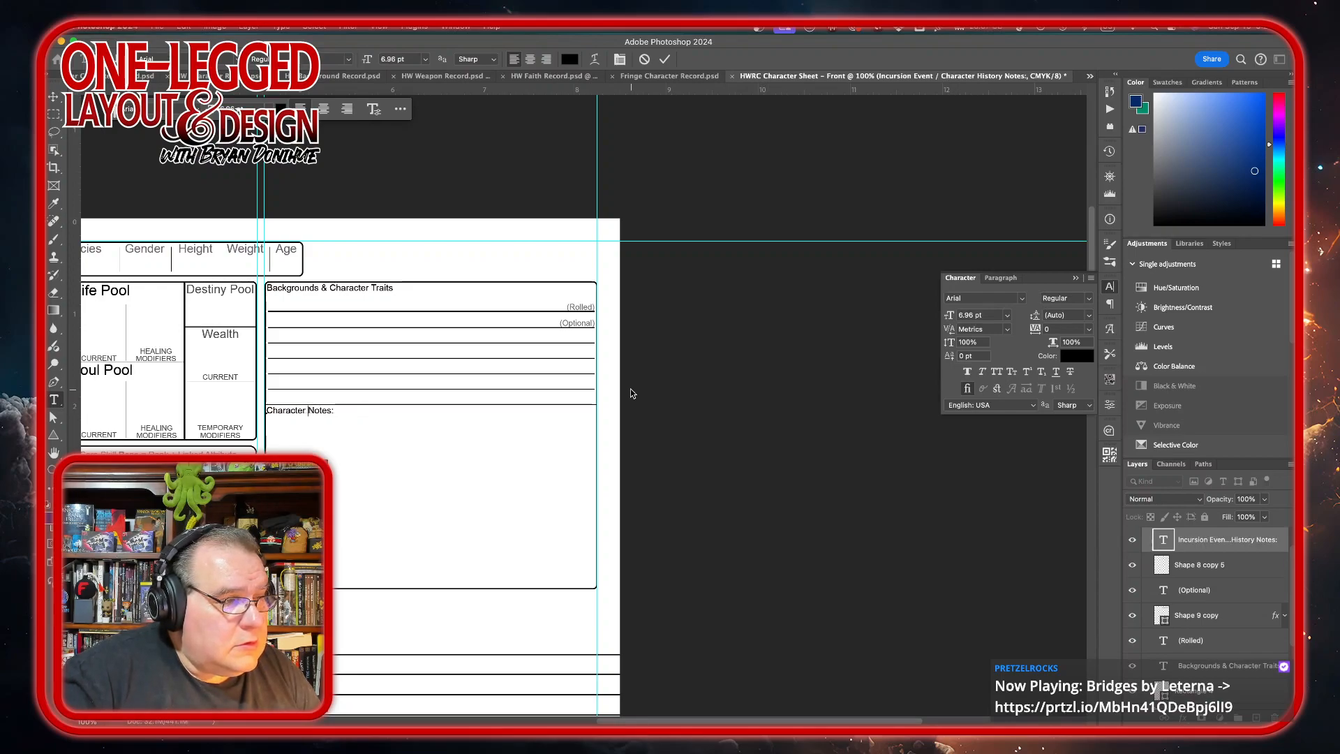
pyautogui.click(667, 61)
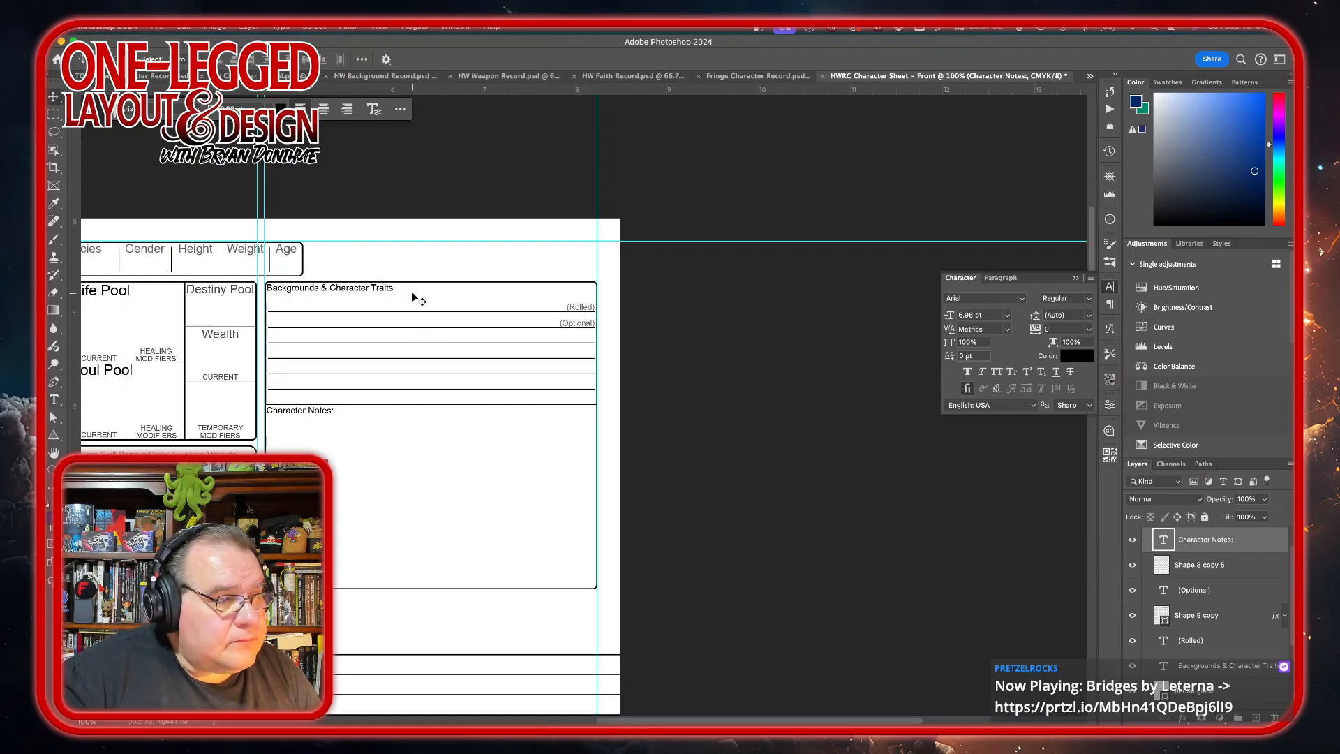
# Look through the layers of the Character Notes group to identify which one holds the ruled lines under Backgrounds & Character Traits
pyautogui.click(1243, 565)
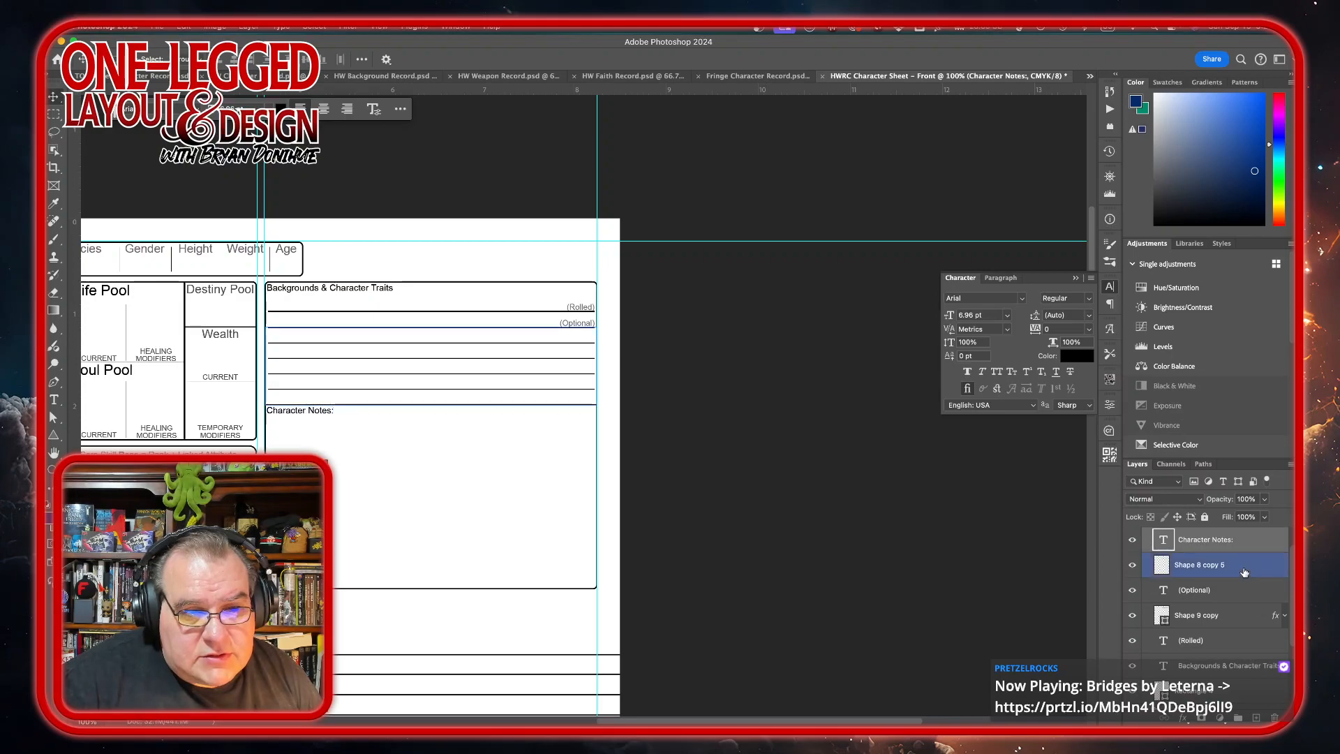
pyautogui.scroll(1, 1244, 572)
pyautogui.click(1244, 570)
pyautogui.scroll(-1, 1244, 572)
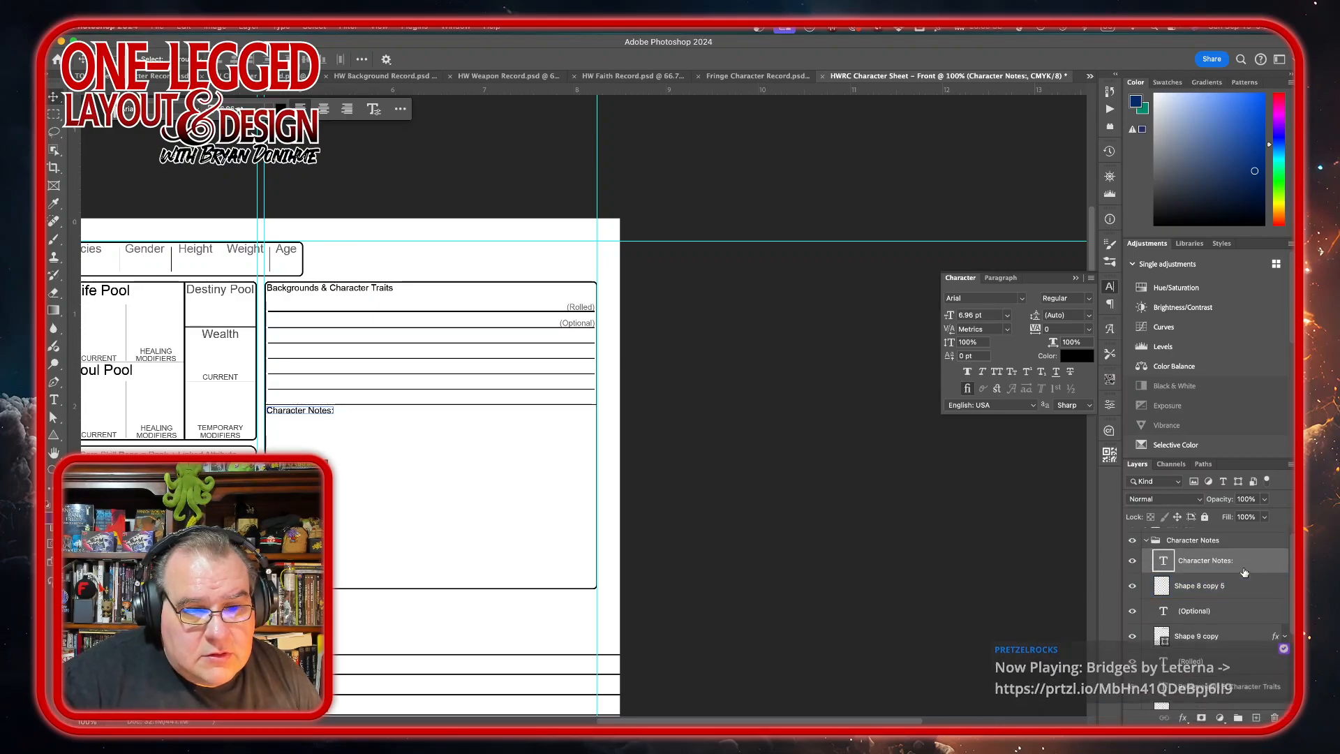
pyautogui.scroll(-1, 1245, 572)
pyautogui.click(1245, 571)
pyautogui.click(1241, 595)
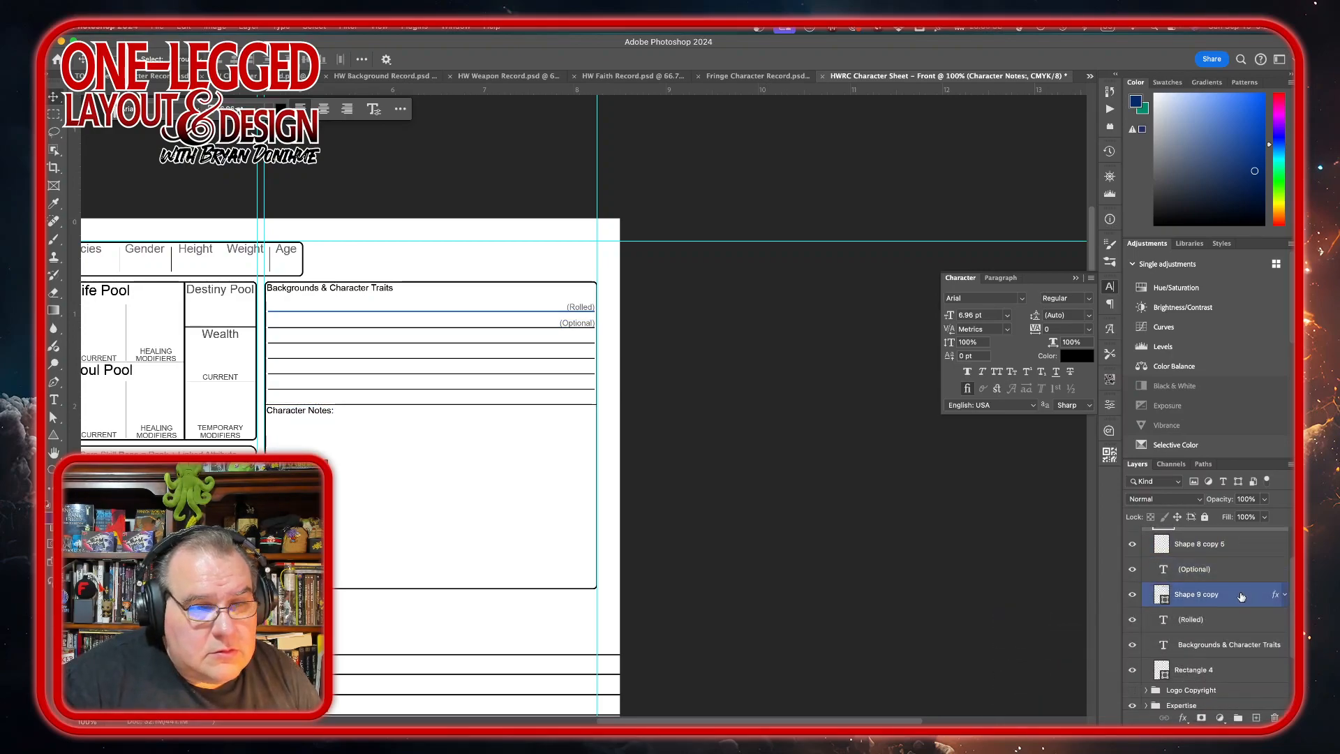
pyautogui.click(1240, 618)
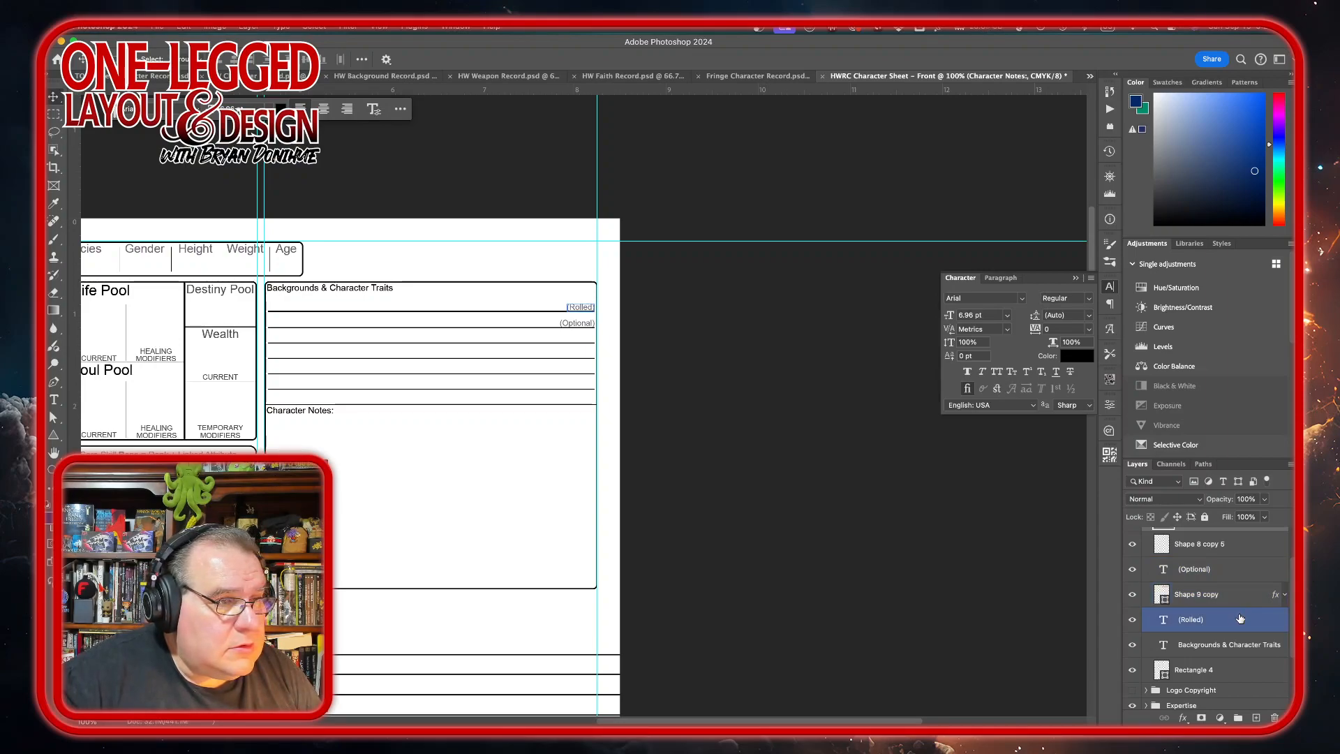
pyautogui.click(1236, 596)
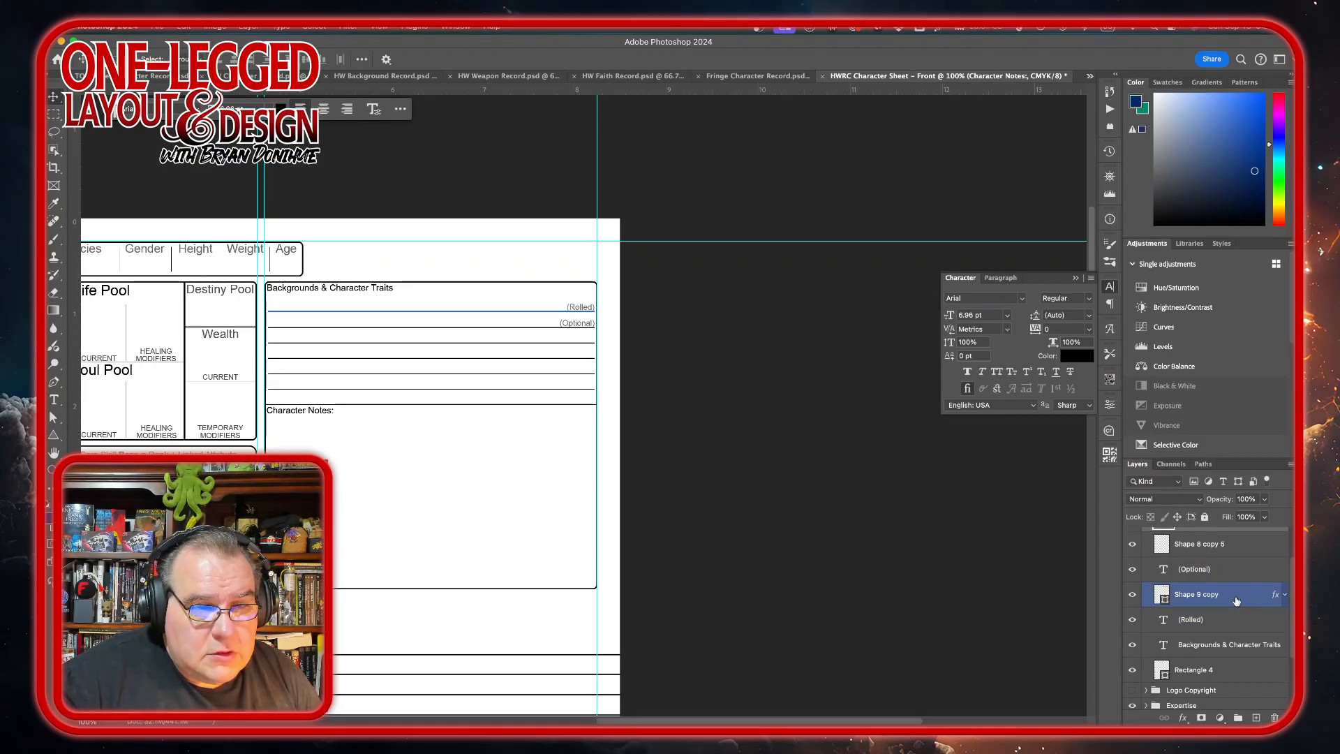
pyautogui.scroll(2, 1236, 601)
# Duplicate the Shape 8 copy 5 ruled lines and shift the copy straight down to add four more lines to the box
pyautogui.click(1236, 601)
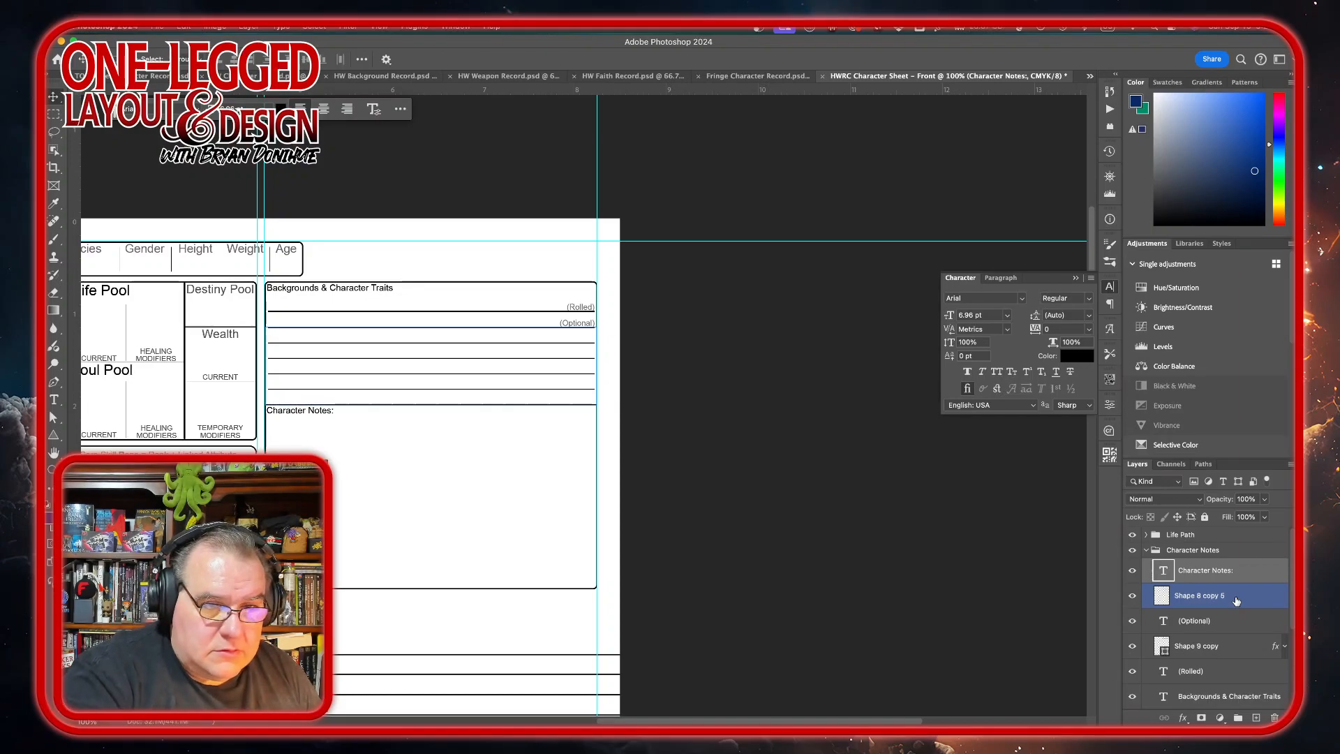
pyautogui.click(1236, 600)
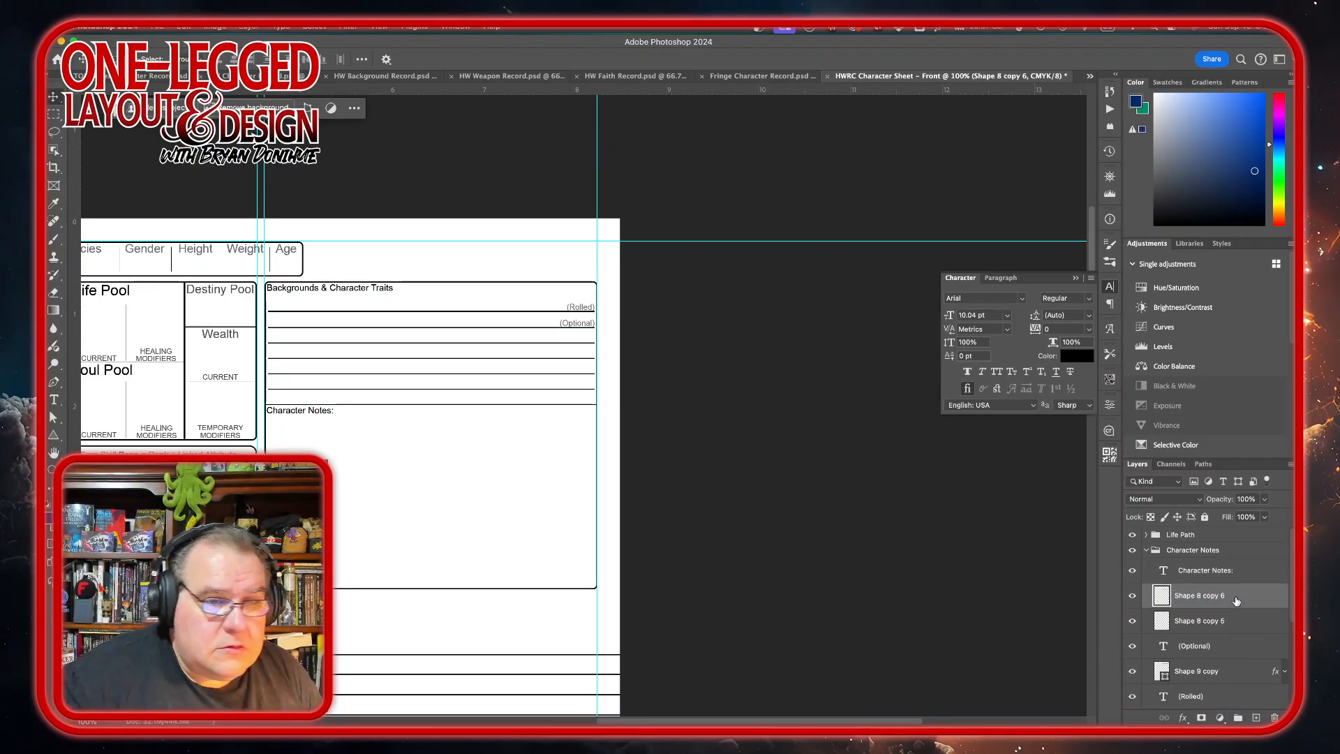
pyautogui.moveTo(470, 385); pyautogui.dragTo(467, 431)
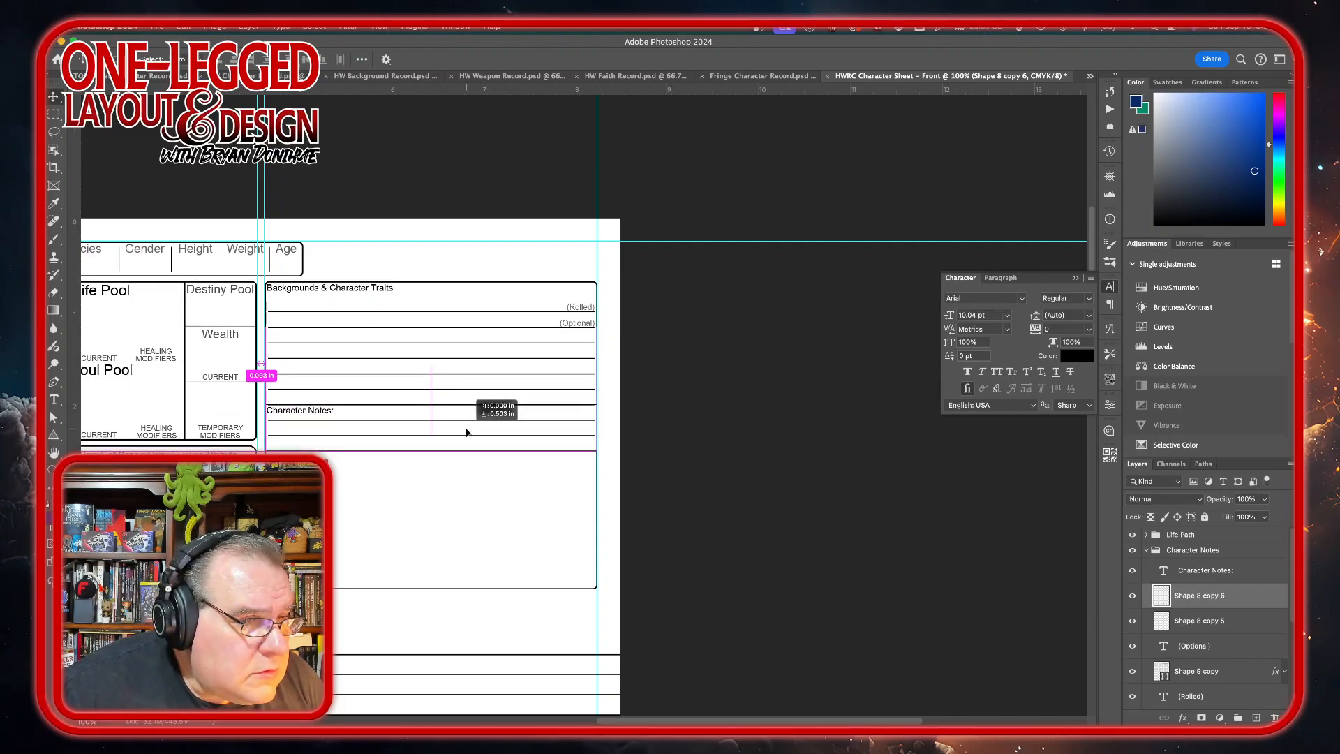
pyautogui.moveTo(467, 432); pyautogui.dragTo(467, 432)
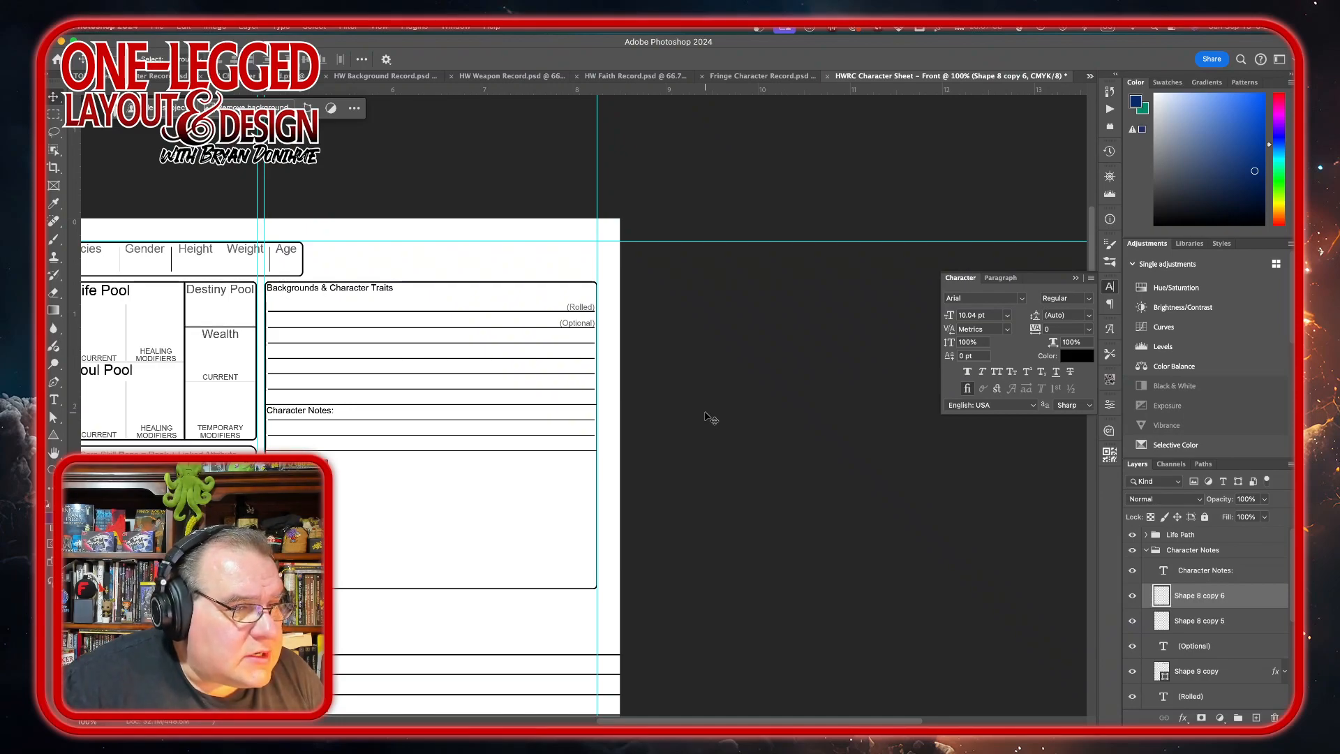
pyautogui.hotkey('shift', 'Down')
pyautogui.hotkey('shift', 'Down')
pyautogui.hotkey('shift', 'Down')
pyautogui.hotkey('shift', 'Down')
pyautogui.hotkey('shift', 'Down')
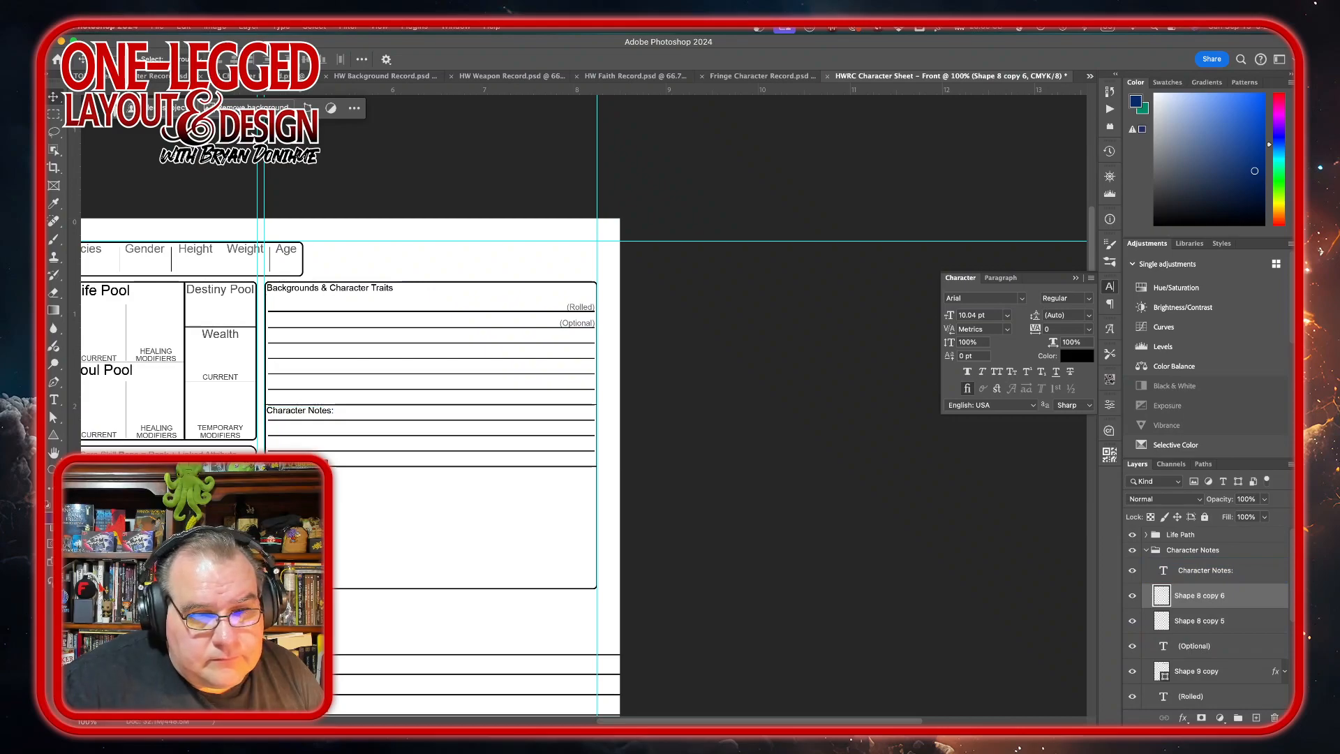
# Move the "Character Notes:" heading down to just below the lowest full-width divider line
pyautogui.click(1276, 579)
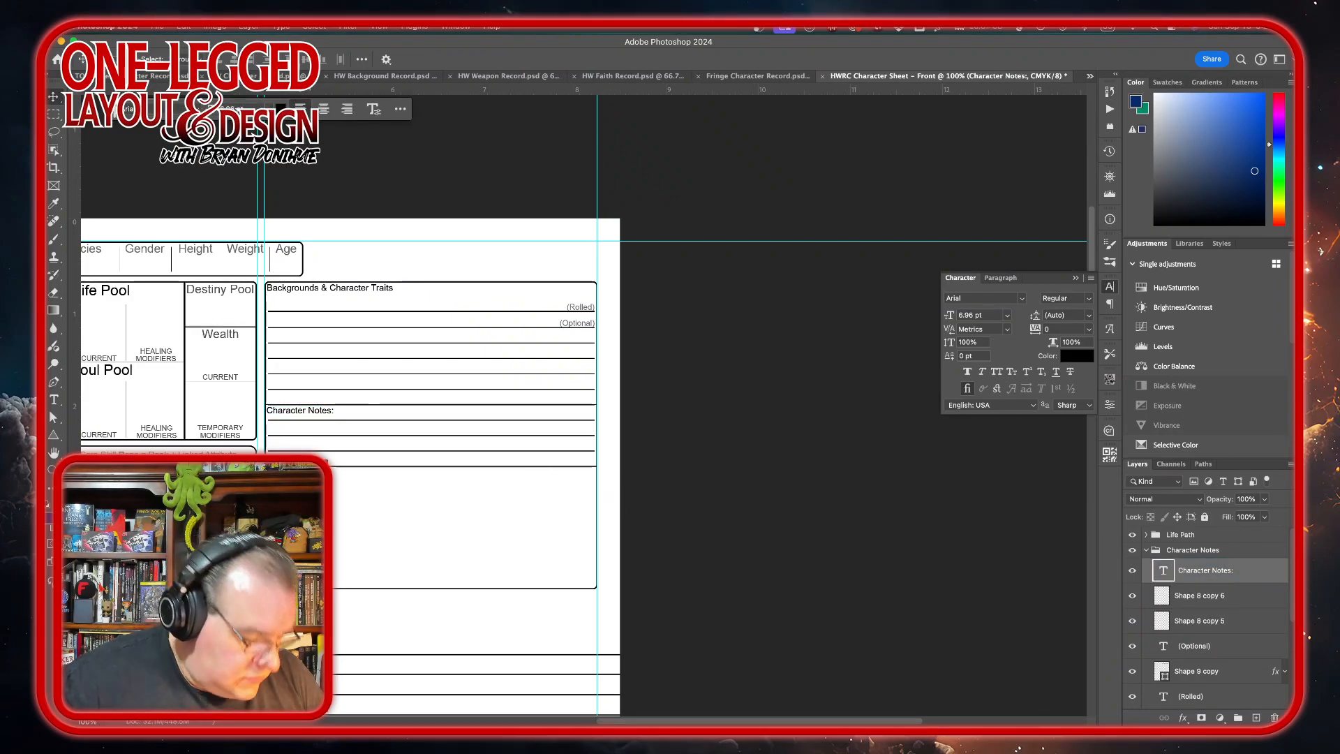
pyautogui.moveTo(299, 488); pyautogui.dragTo(299, 551)
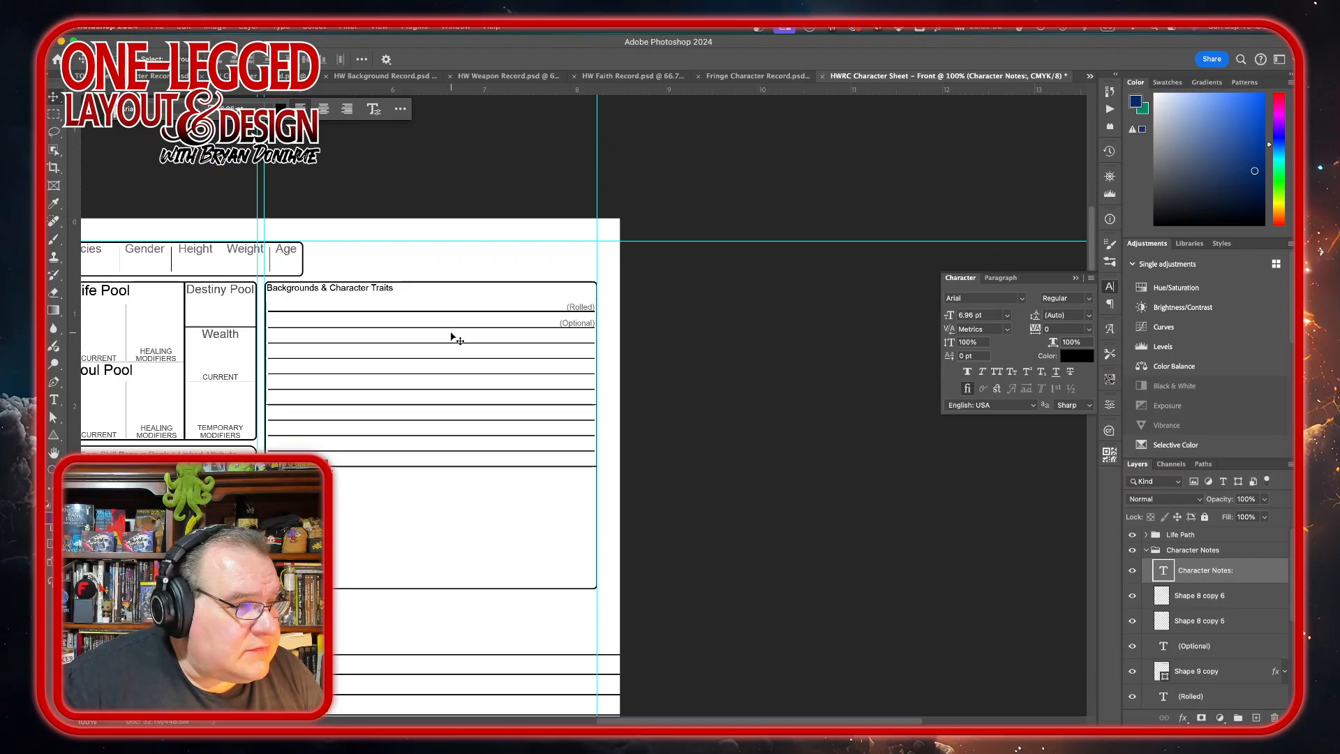
# Compare the overlap of the Shape 8 copy 6 lines with the originals by nudging the copy one pixel up and back down
pyautogui.click(1249, 621)
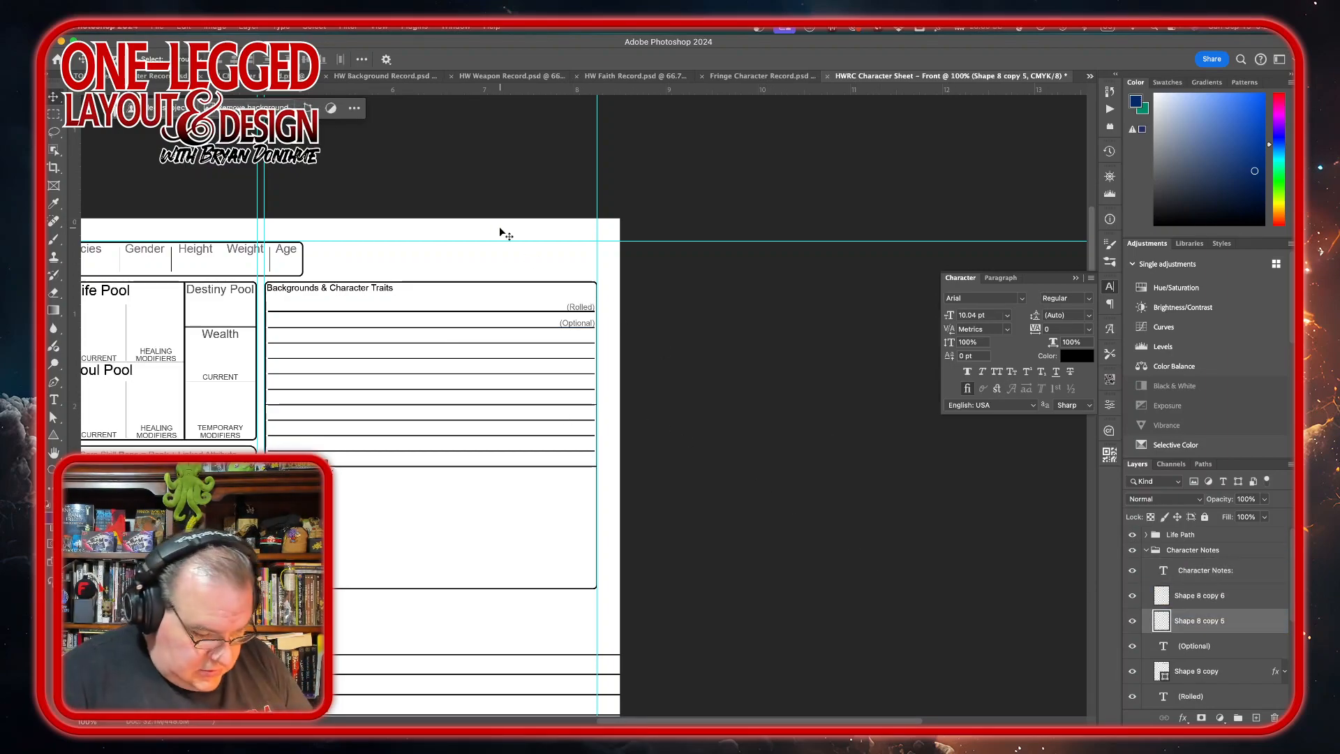
pyautogui.press('super+equal')
pyautogui.press('super+equal')
pyautogui.press('super+equal')
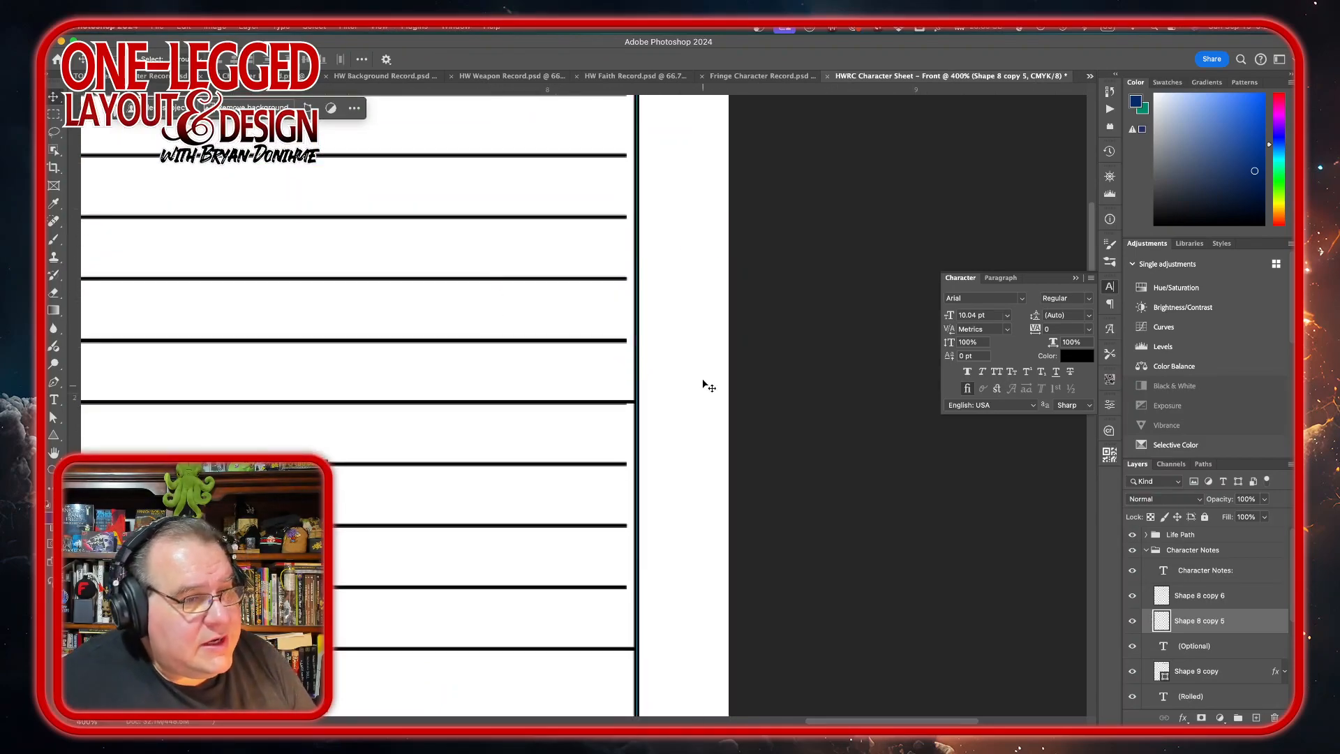
pyautogui.click(1258, 596)
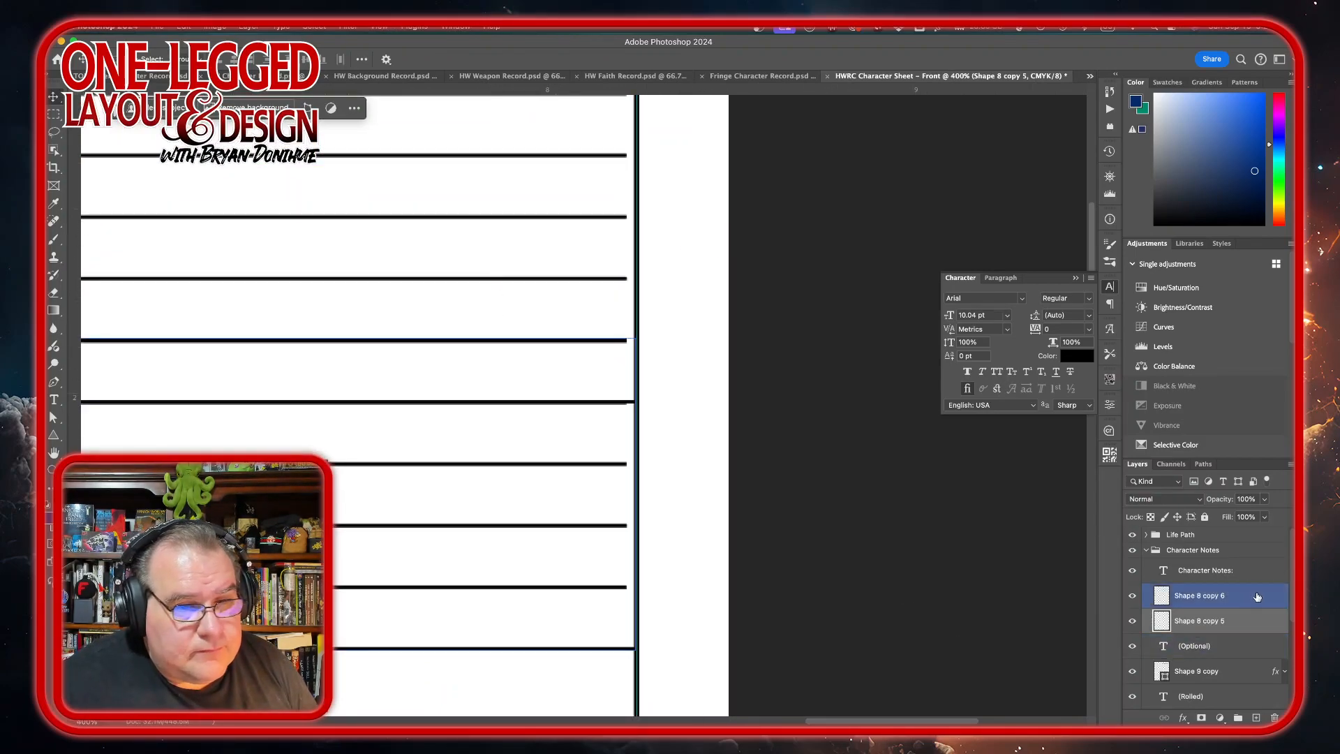
pyautogui.press('Up')
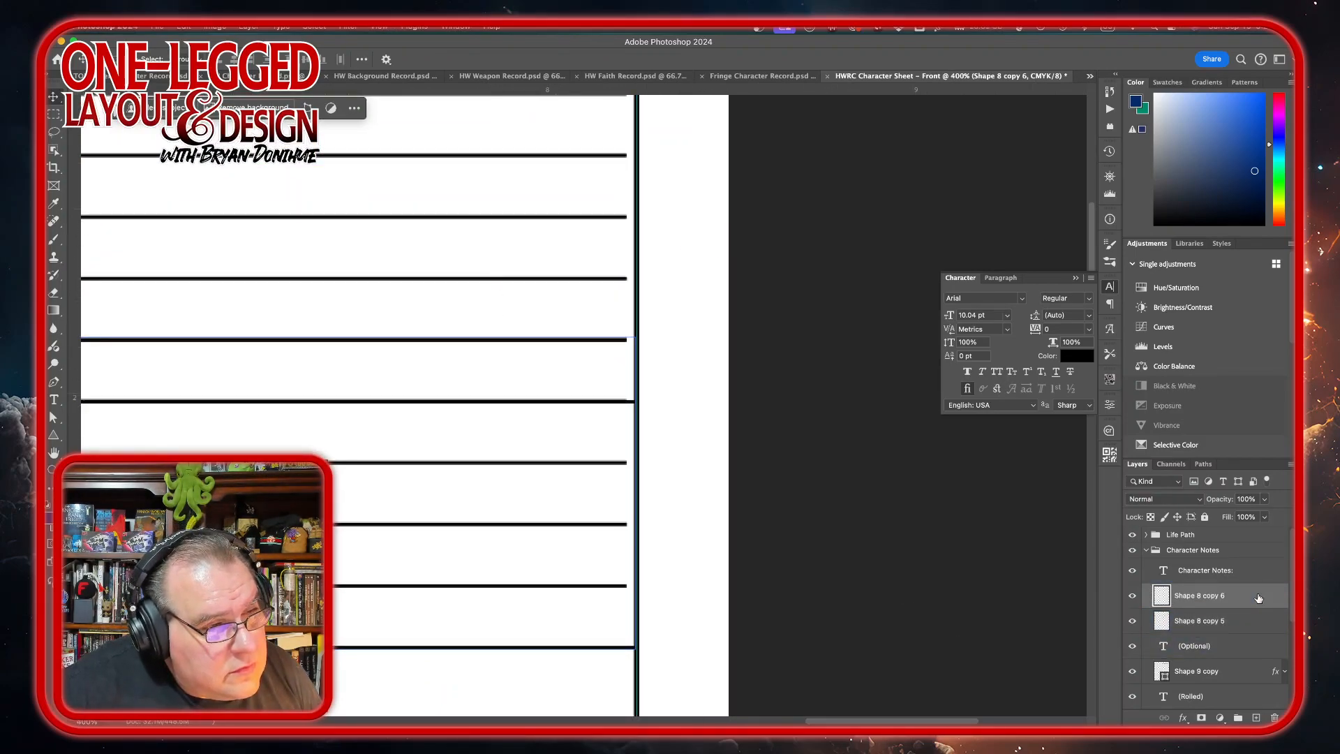
pyautogui.press('Down')
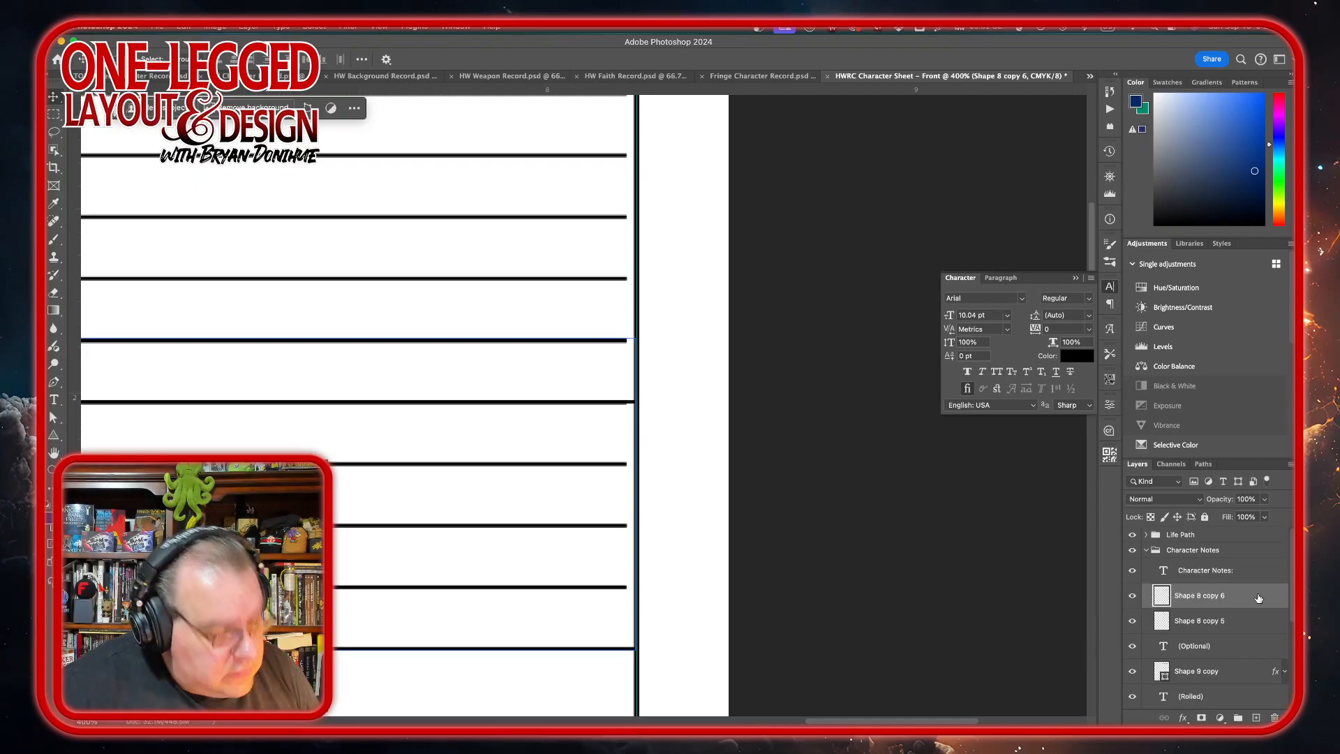
pyautogui.press('super+j')
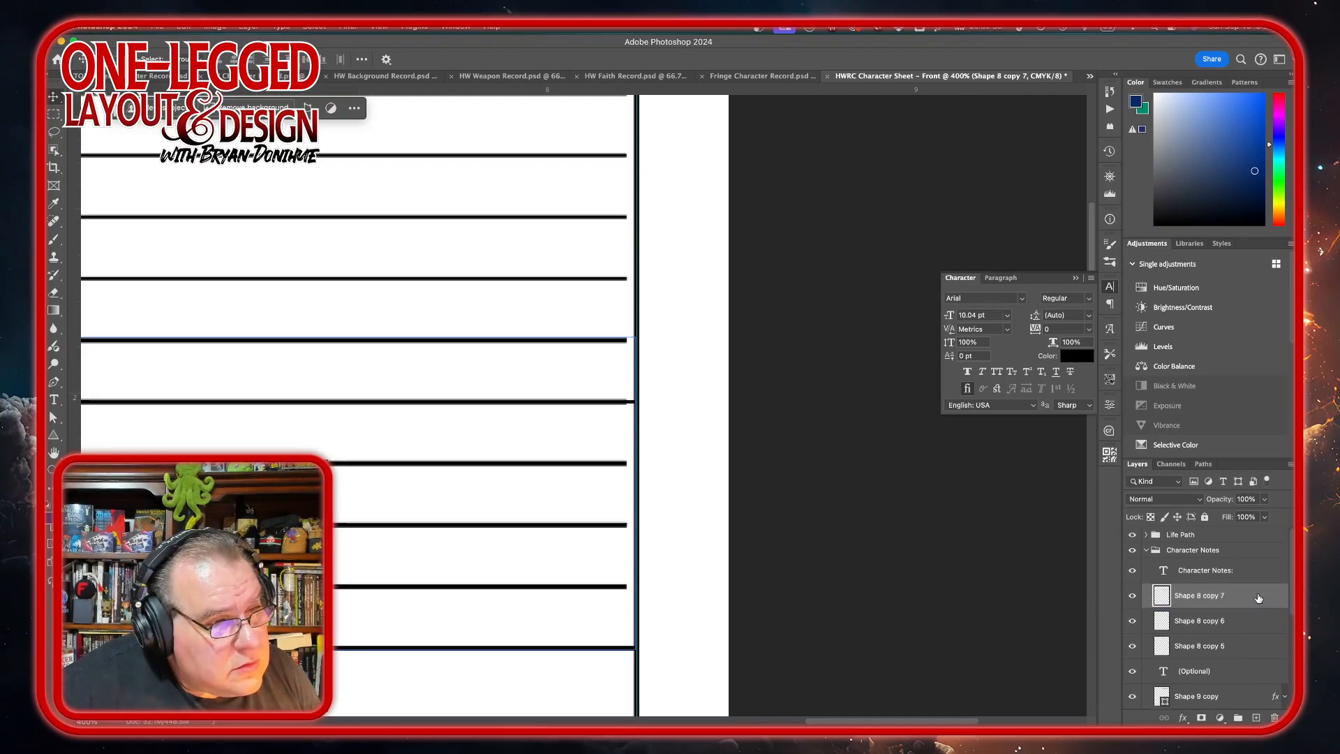
pyautogui.hotkey('alt', 'Up')
pyautogui.hotkey('alt', 'Down')
pyautogui.hotkey('alt', 'Down')
pyautogui.hotkey('alt', 'Down')
pyautogui.hotkey('alt', 'Down')
pyautogui.hotkey('alt', 'Up')
pyautogui.hotkey('alt', 'Up')
pyautogui.hotkey('alt', 'Up')
pyautogui.press('super+z')
pyautogui.press('super+z')
pyautogui.press('super+z')
pyautogui.press('super+z')
pyautogui.press('super+z')
pyautogui.press('super+z')
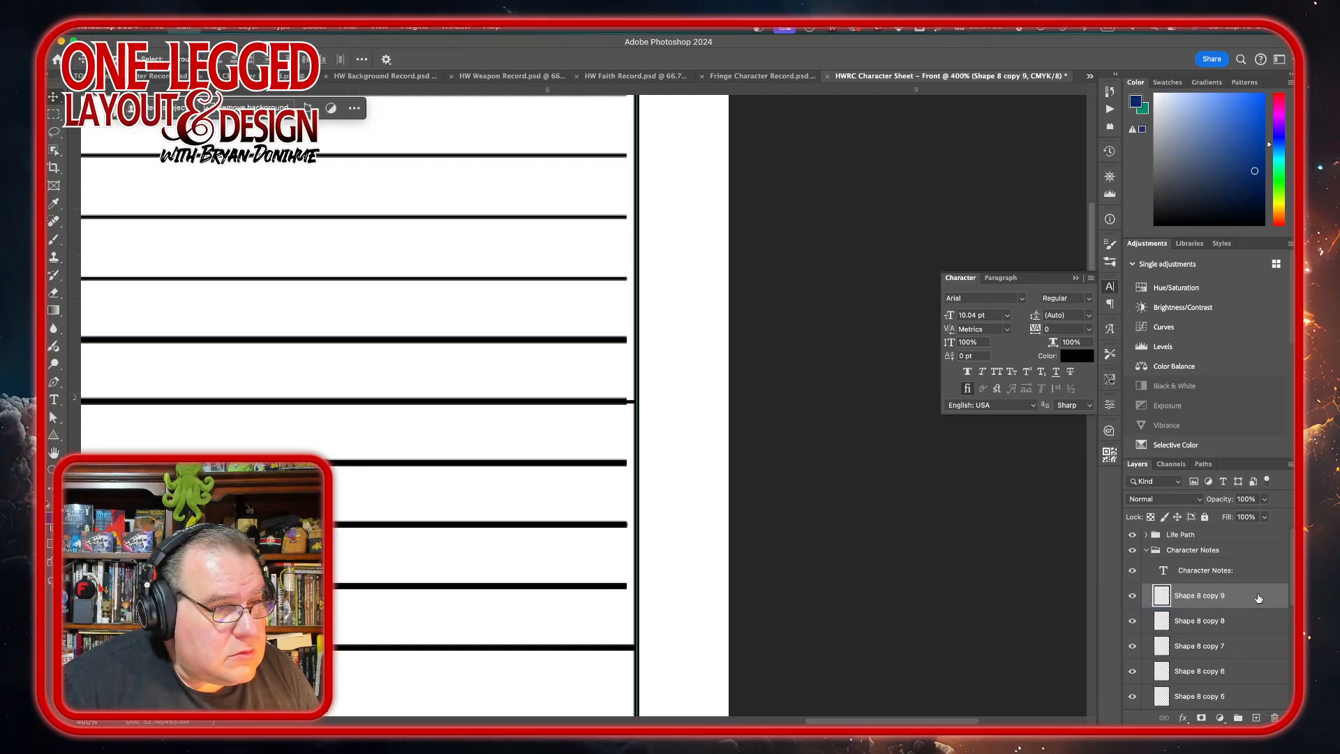
pyautogui.press('super+z')
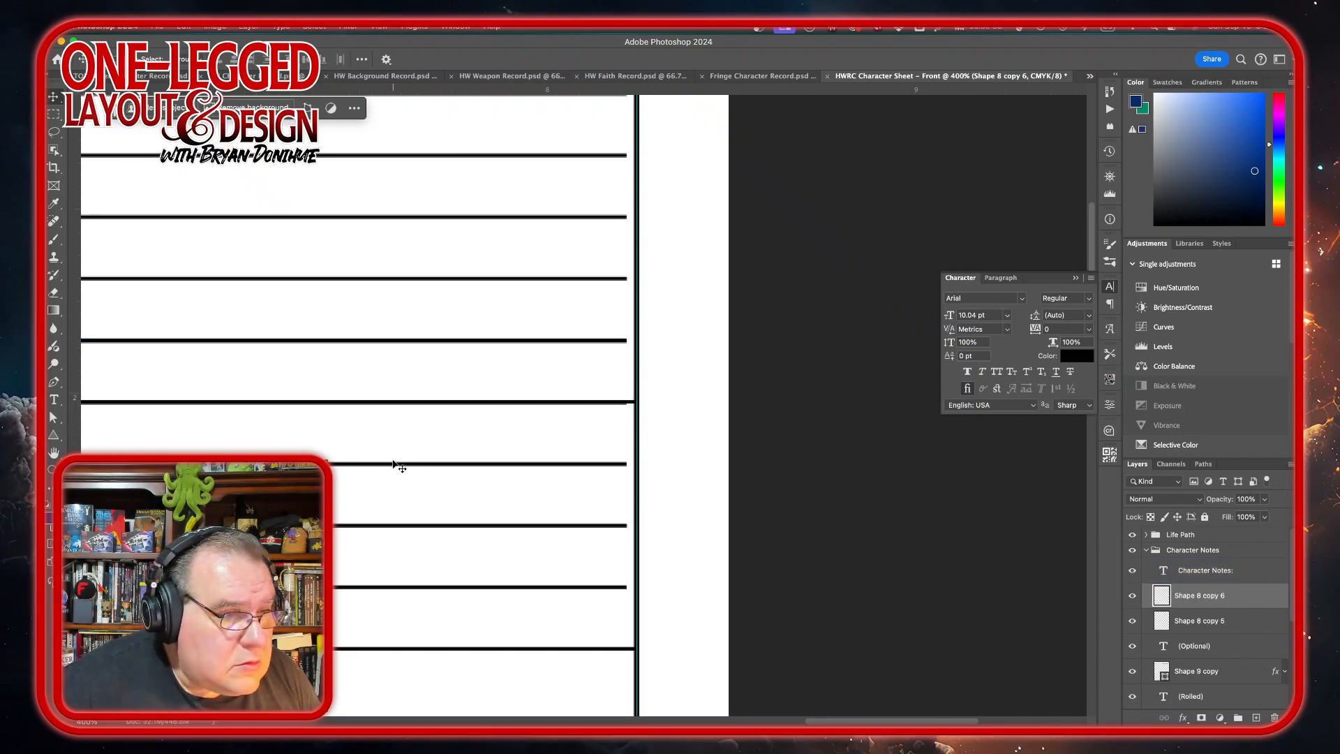
# Test small vertical offsets of the Shape 8 copy 6 lines against the original ruled lines, returning the copy to its starting position
pyautogui.press('Up')
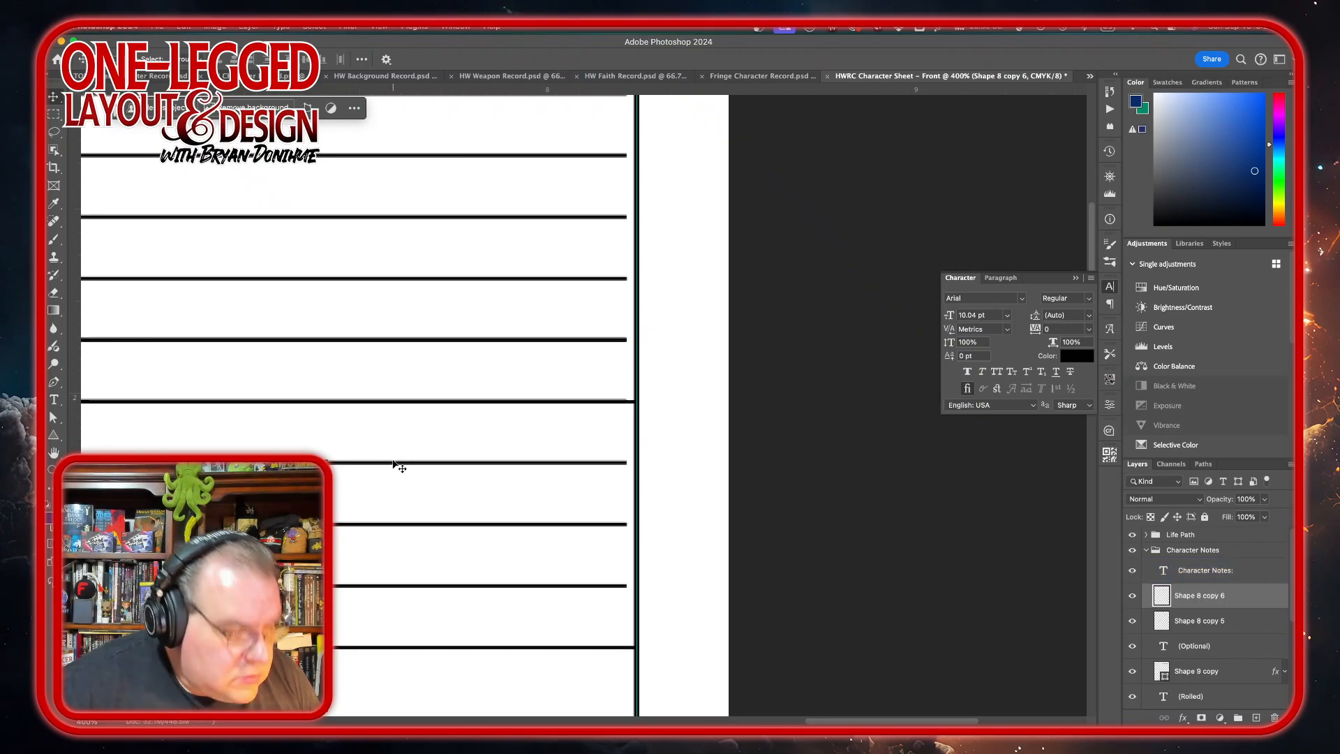
pyautogui.hotkey('shift', 'Down')
pyautogui.press('Up')
pyautogui.press('Up')
pyautogui.press('Up')
pyautogui.press('Up')
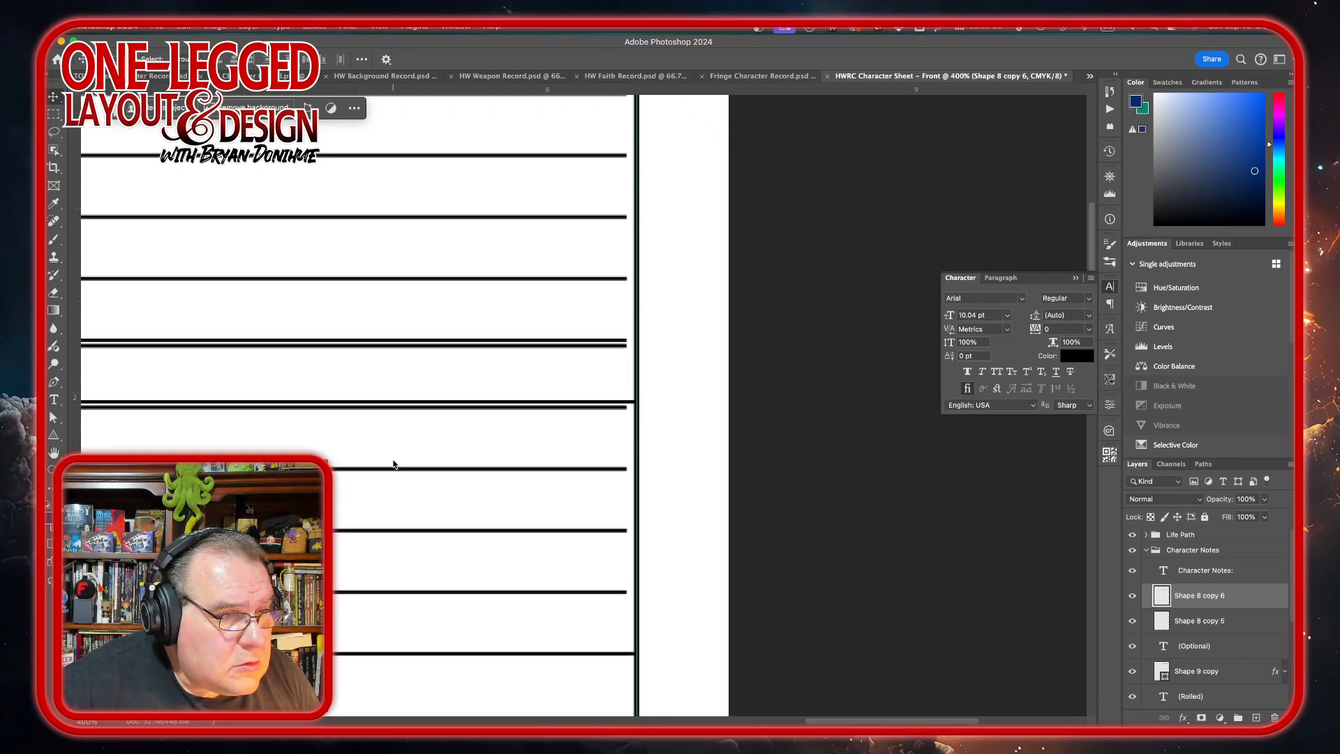
pyautogui.press('Up')
pyautogui.press('Up')
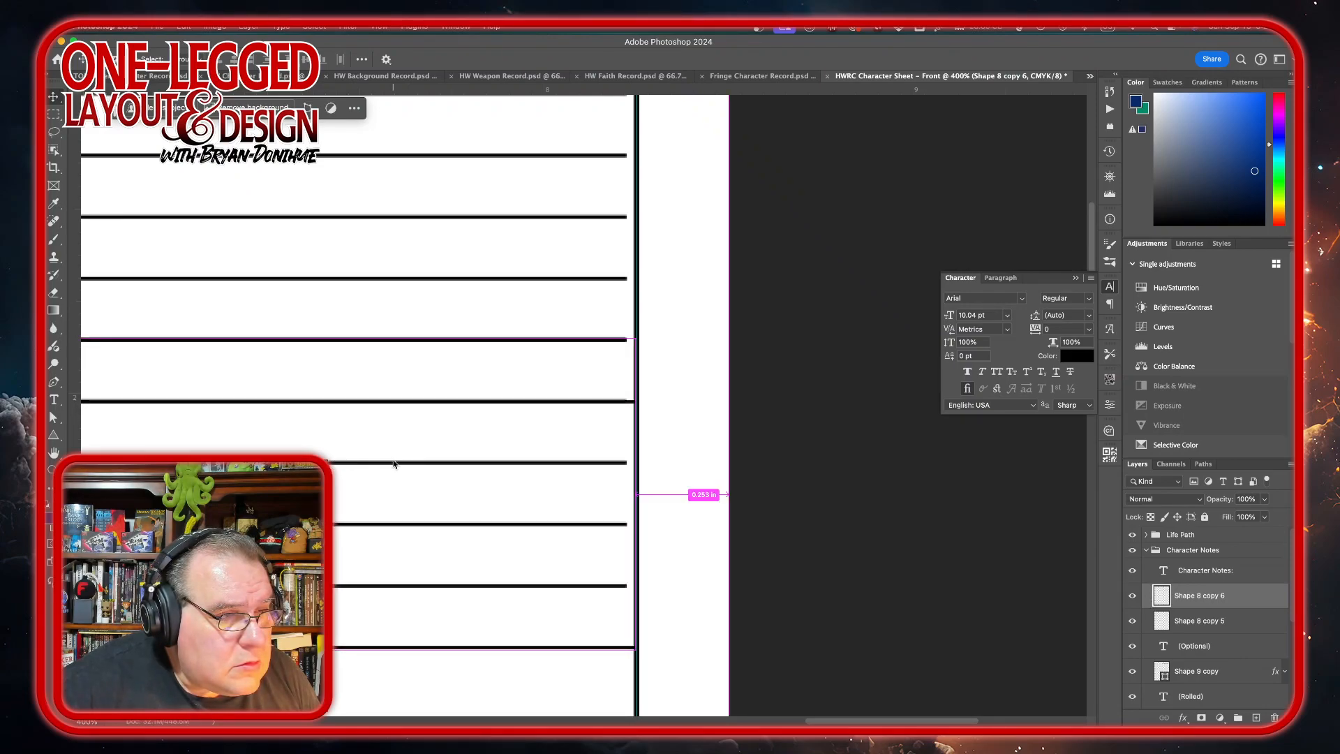
pyautogui.press('Down')
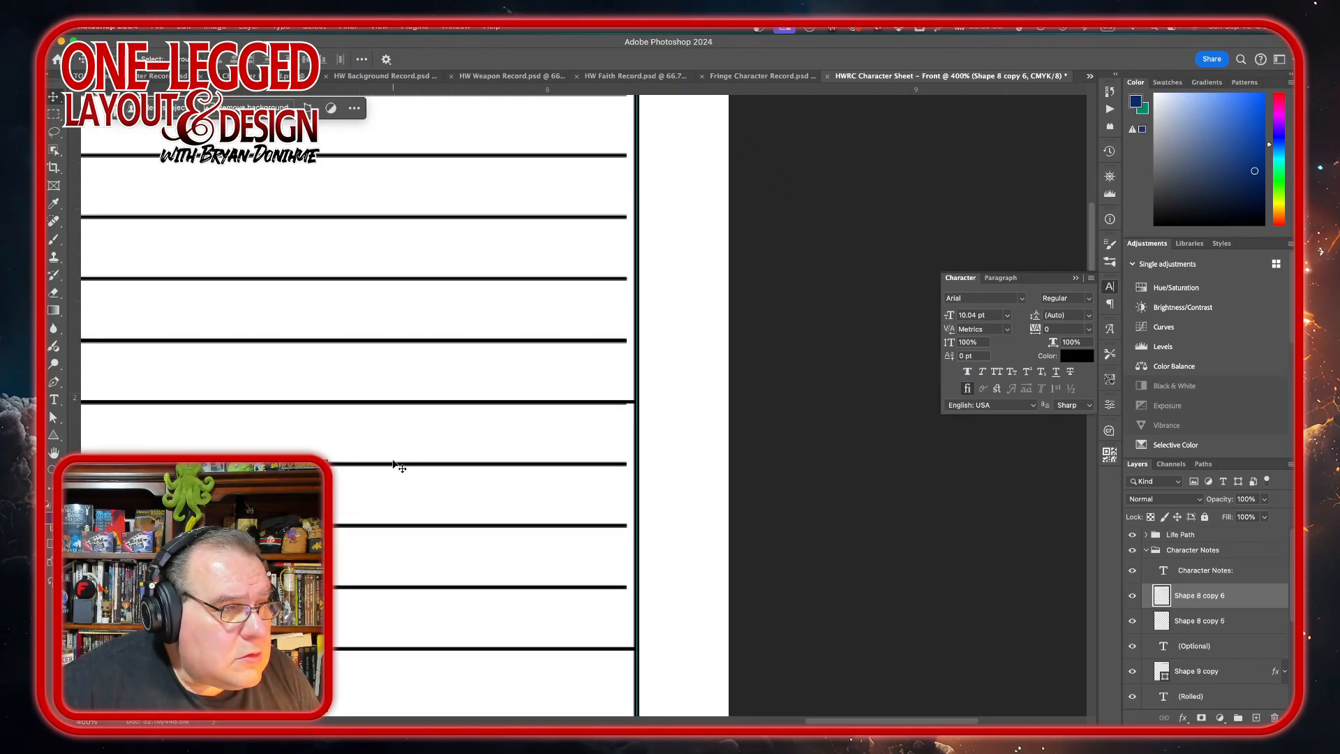
pyautogui.press('Up')
pyautogui.press('Down')
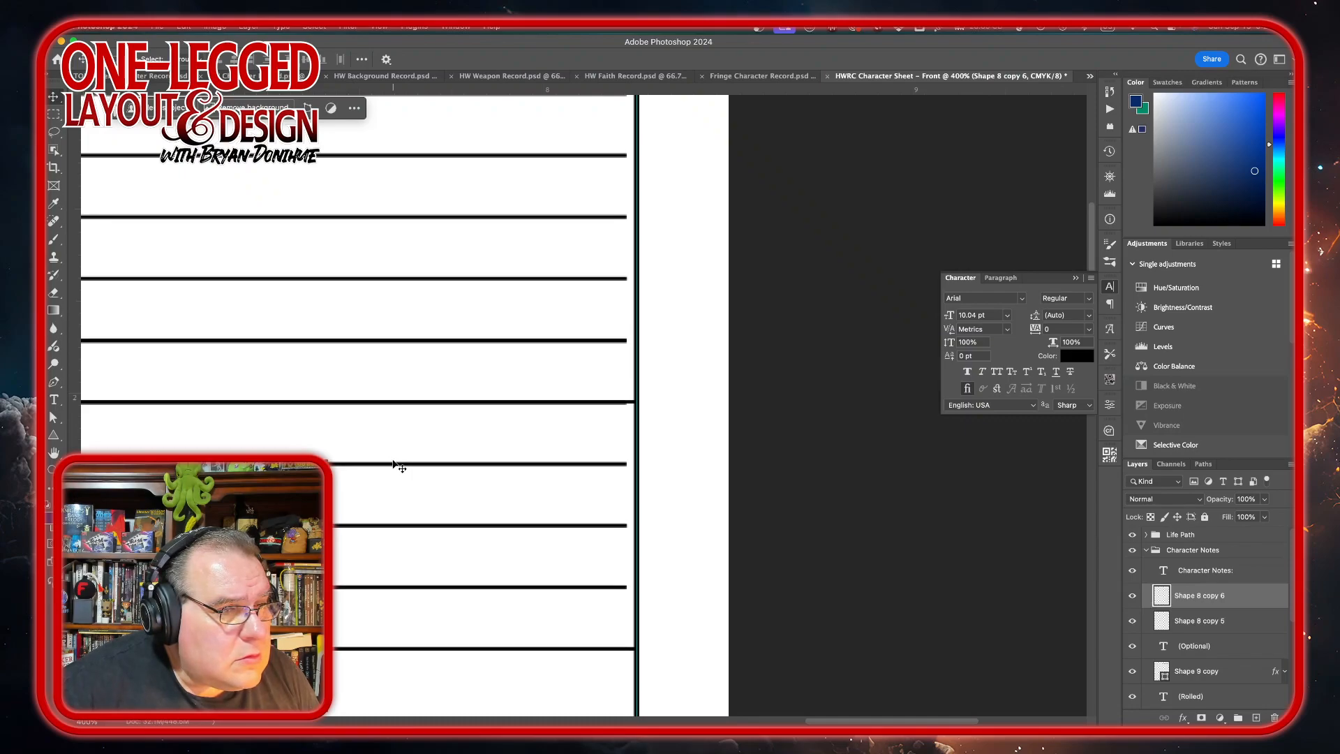
pyautogui.press('Up')
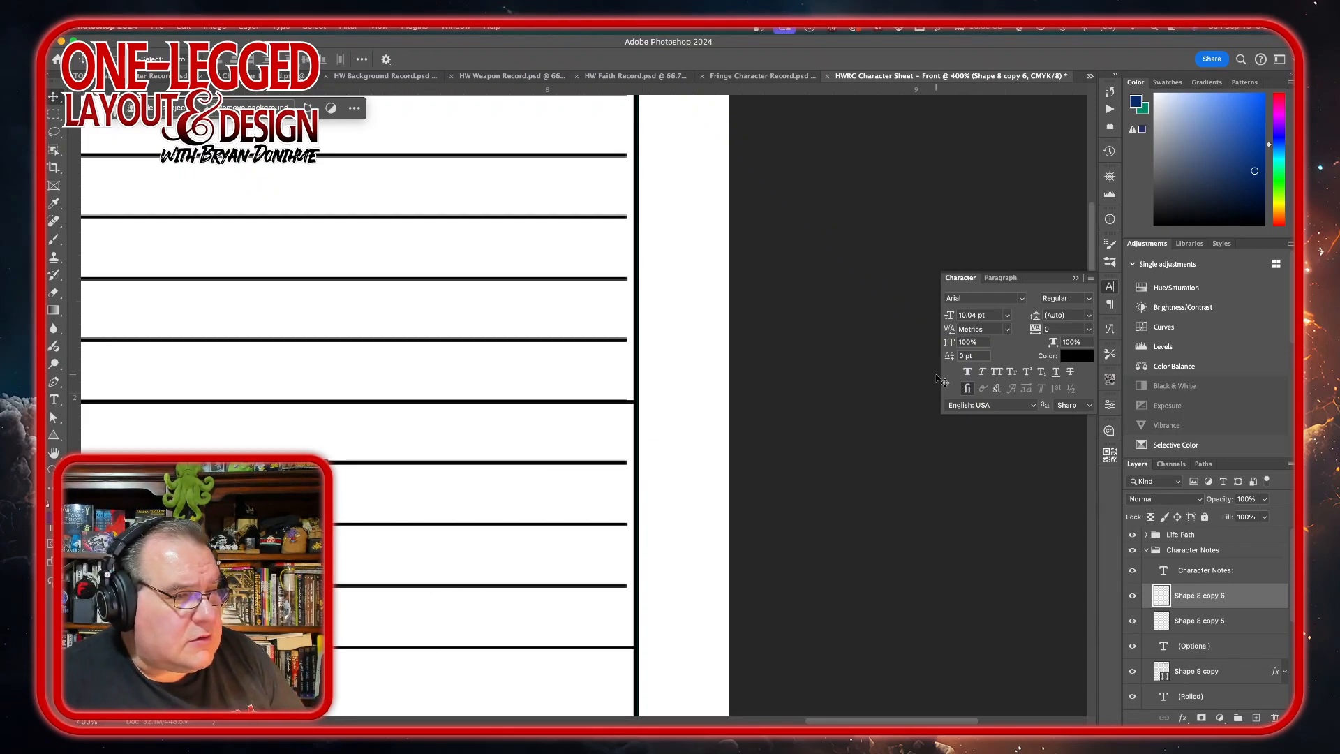
pyautogui.press('Down')
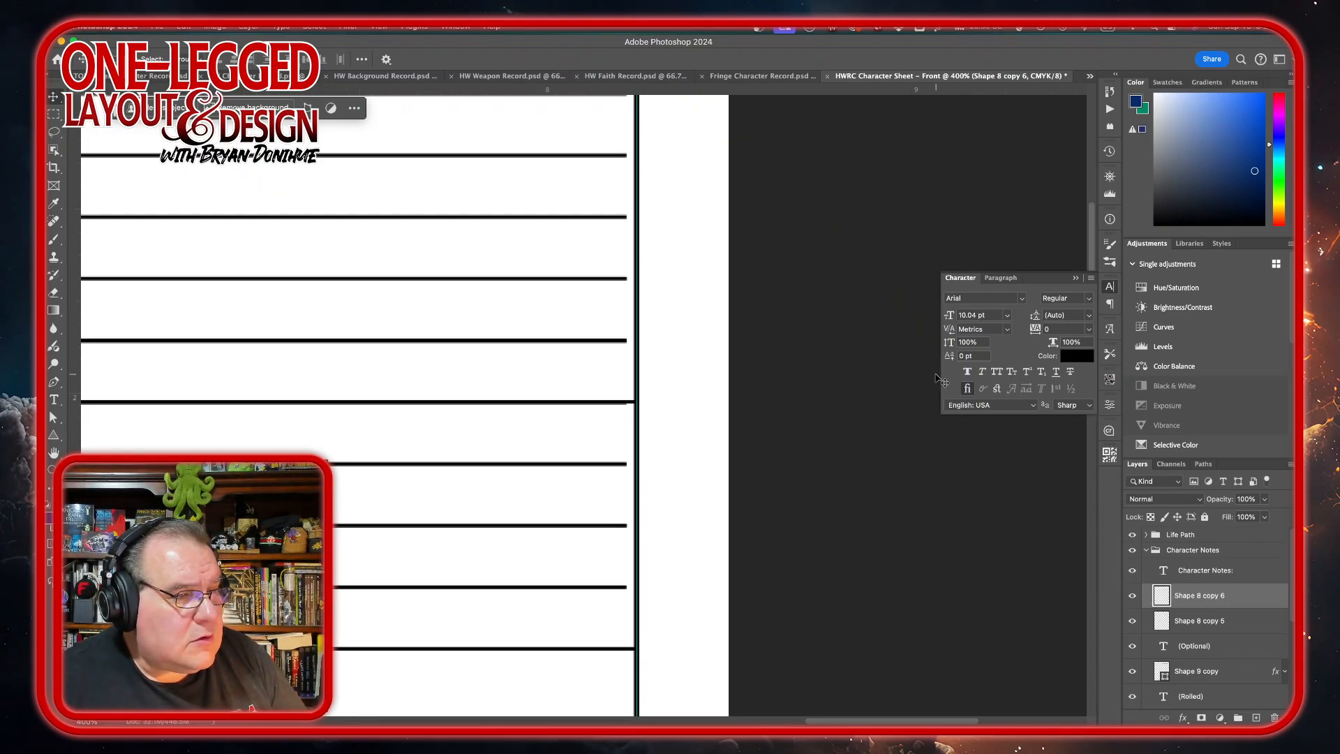
# Trim the right end of the old full-width divider on Shape 8 copy 5 so it ends level with the other ruled lines
pyautogui.hotkey('alt', '[')
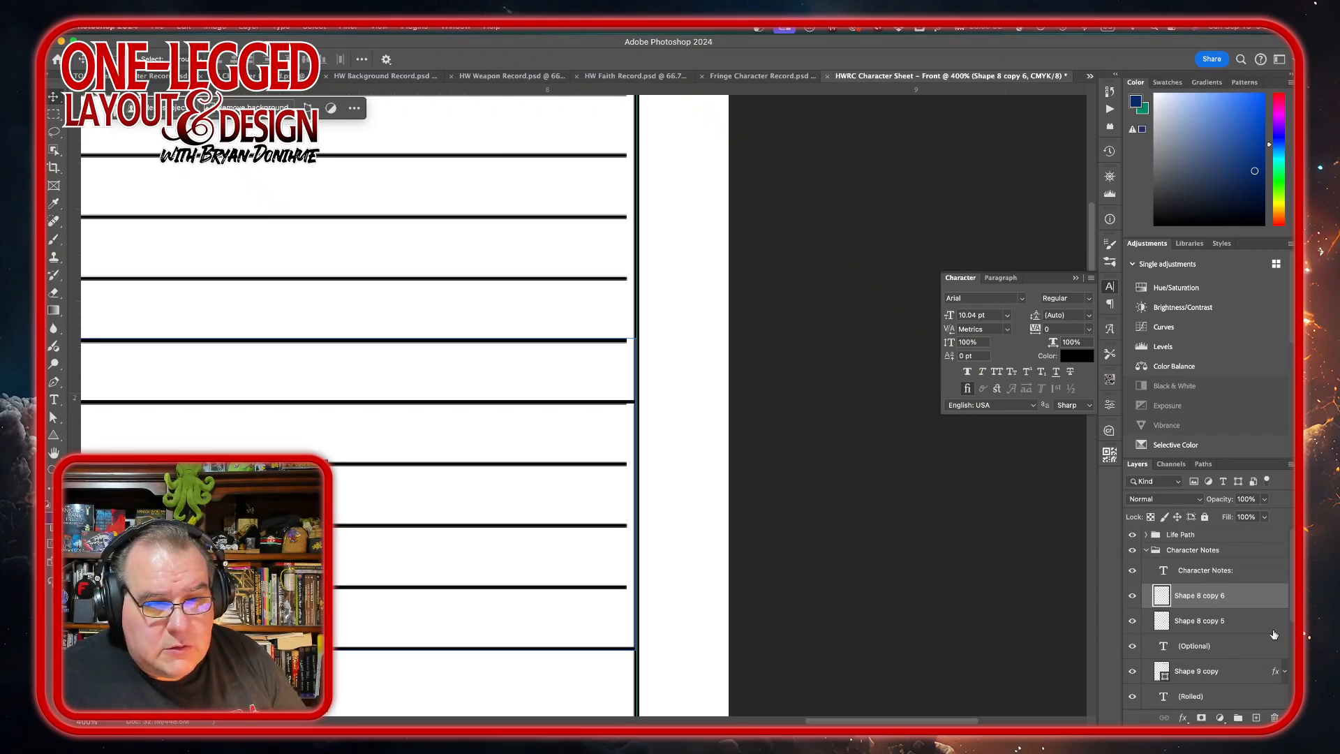
pyautogui.click(56, 117)
pyautogui.moveTo(627, 383); pyautogui.dragTo(663, 424)
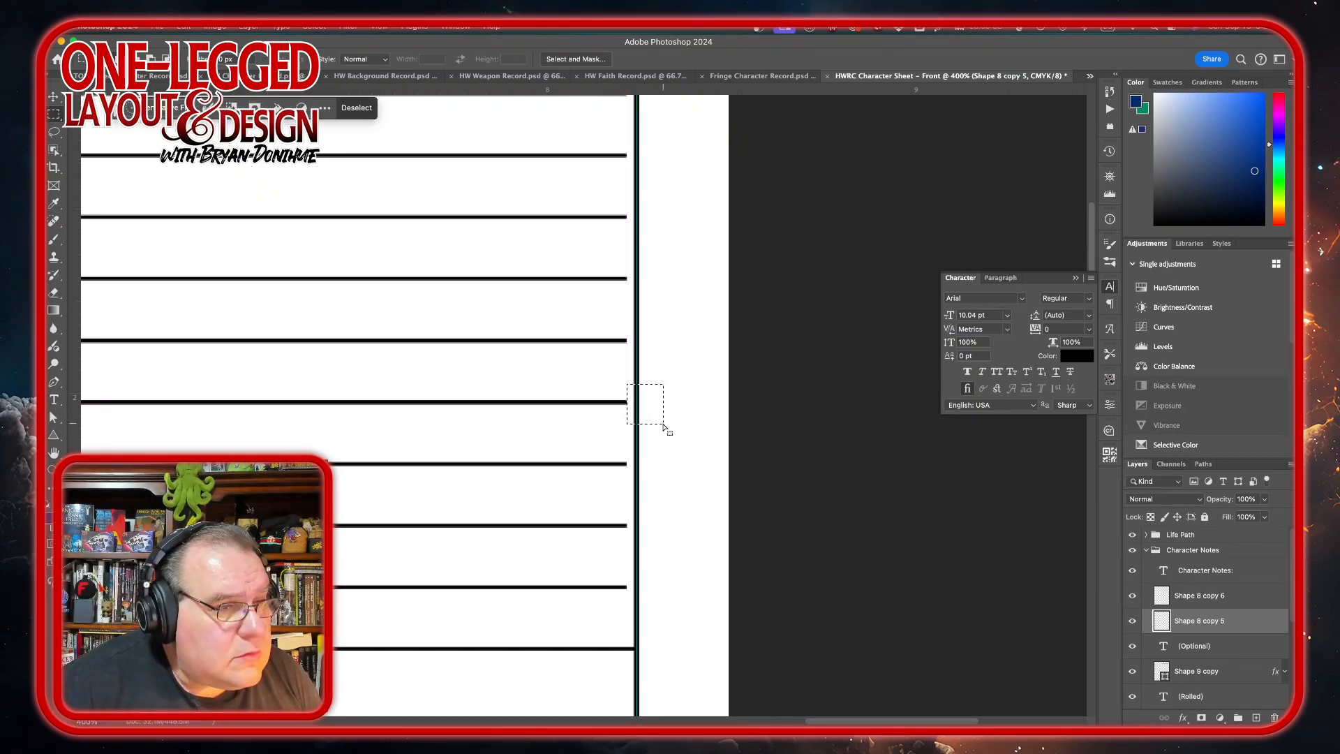
pyautogui.press('super+d')
# Trim the left end of the old full-width divider on Shape 8 copy 5 to match the start of the other ruled lines
pyautogui.hscroll(-10, 525, 413)
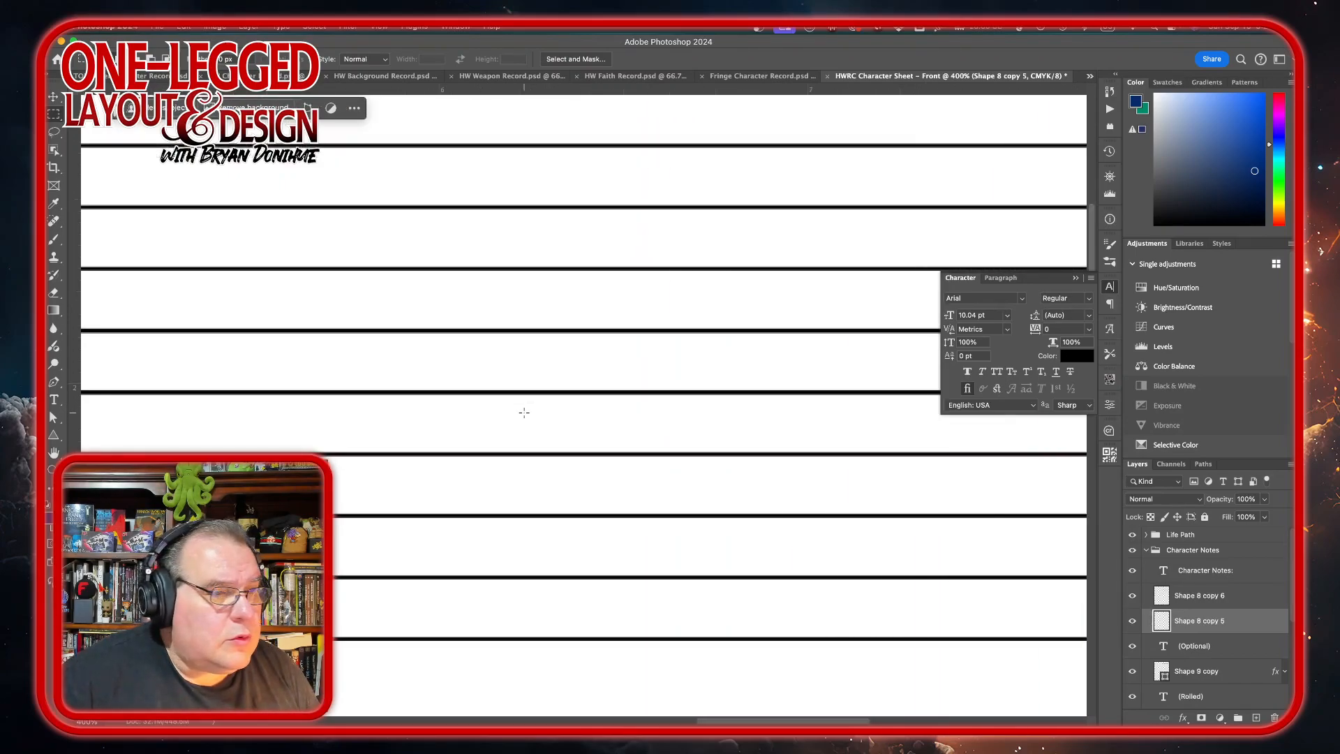
pyautogui.hscroll(-5, 524, 412)
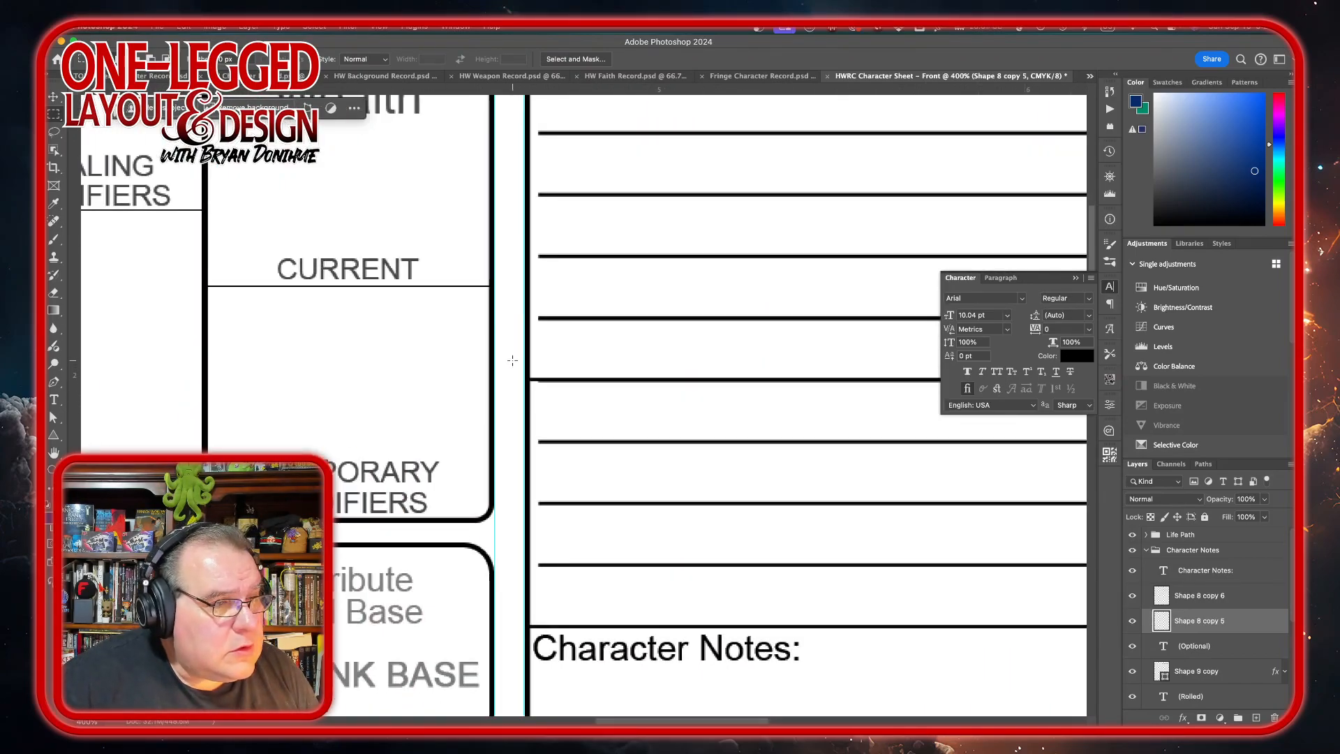
pyautogui.moveTo(511, 362); pyautogui.dragTo(539, 414)
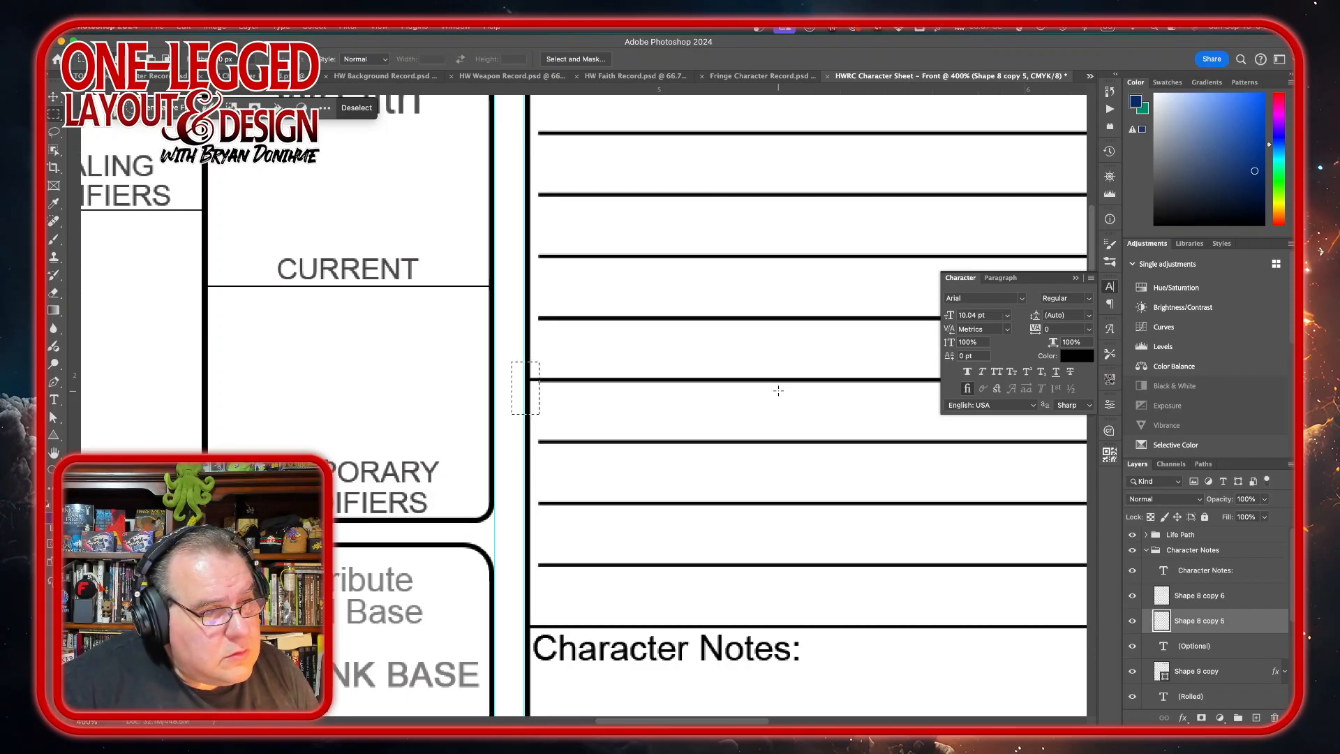
pyautogui.press('Right')
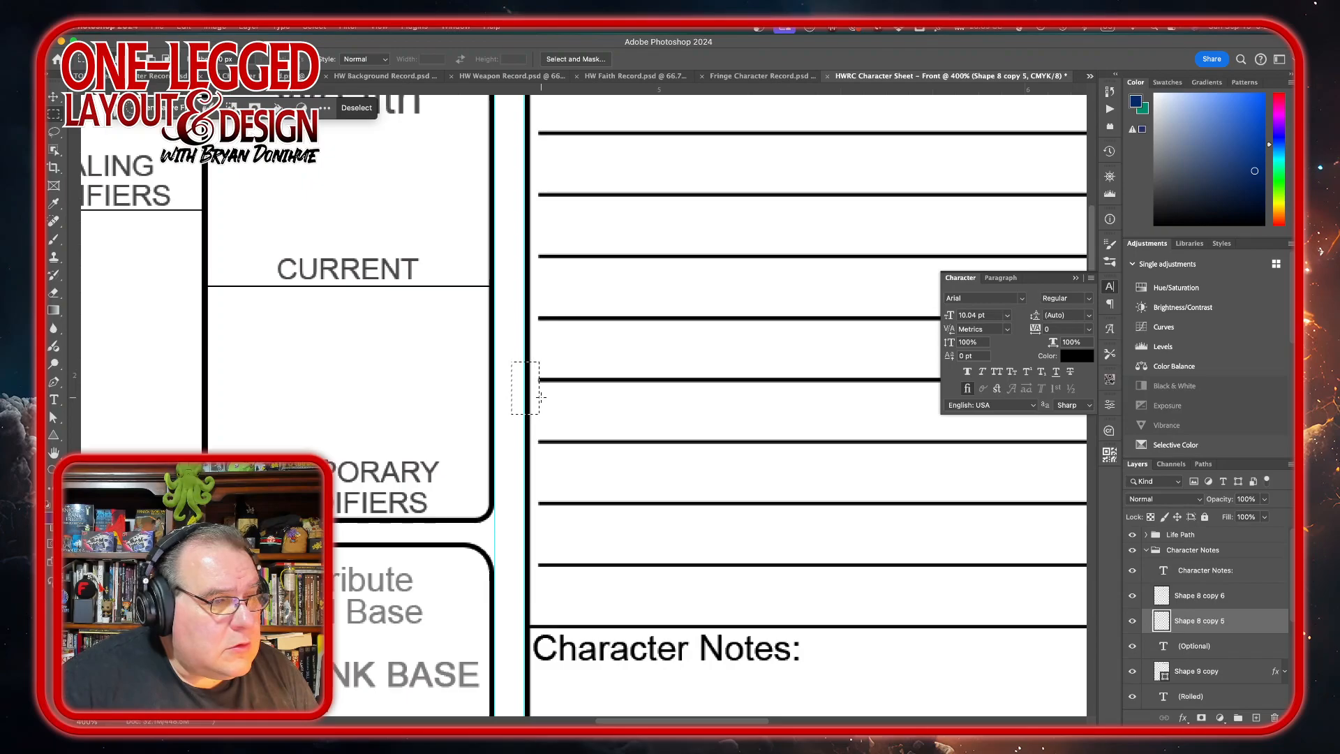
pyautogui.press('super+d')
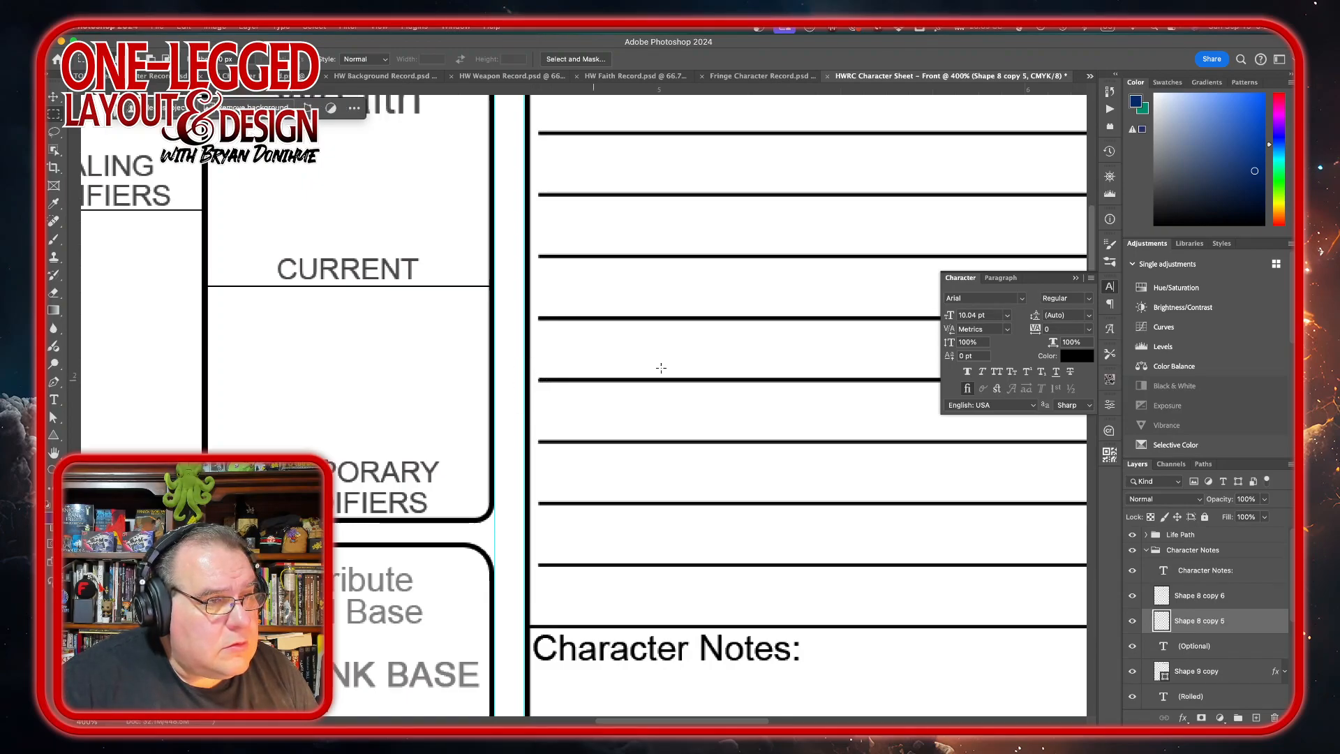
pyautogui.hscroll(6, 730, 357)
pyautogui.hscroll(-5, 729, 356)
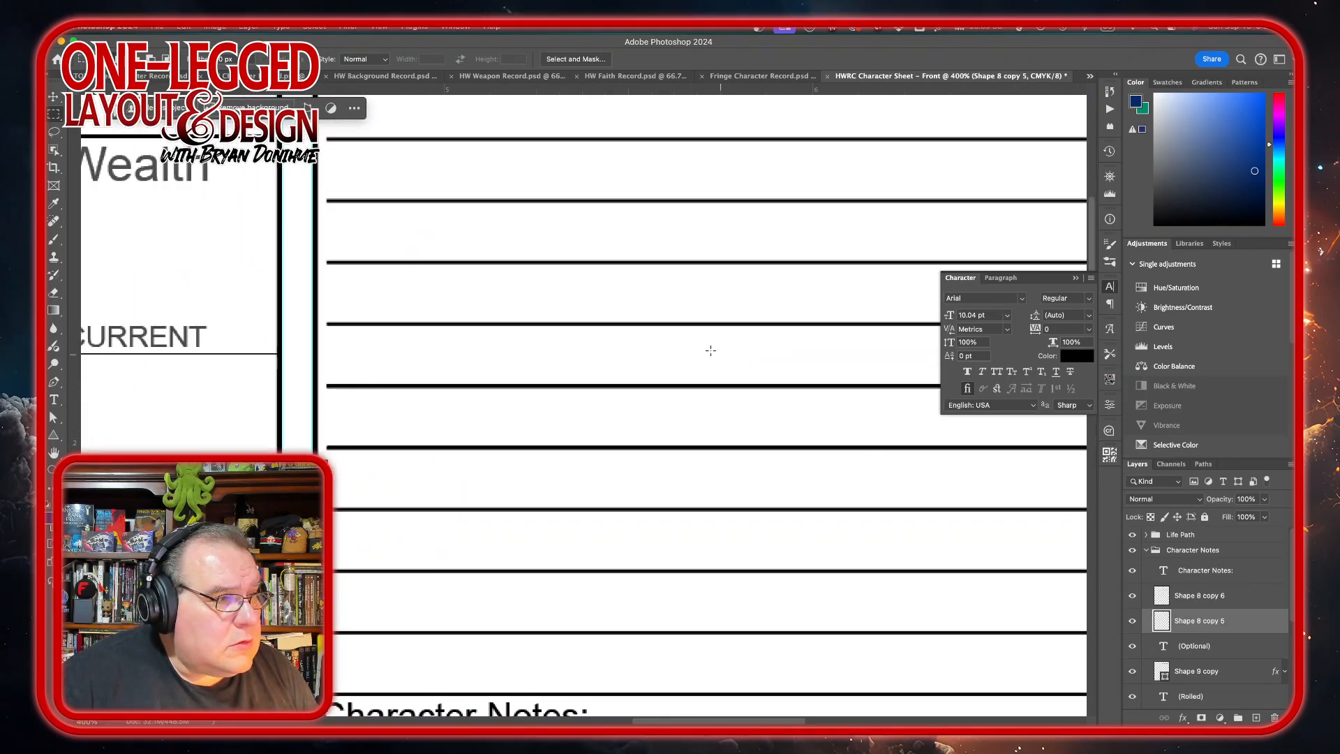
# Check which ruled lines belong to Shape 8 copy 6 by hiding and showing that layer, and clear the marquee selection
pyautogui.moveTo(320, 281); pyautogui.dragTo(922, 464)
pyautogui.click(1250, 601)
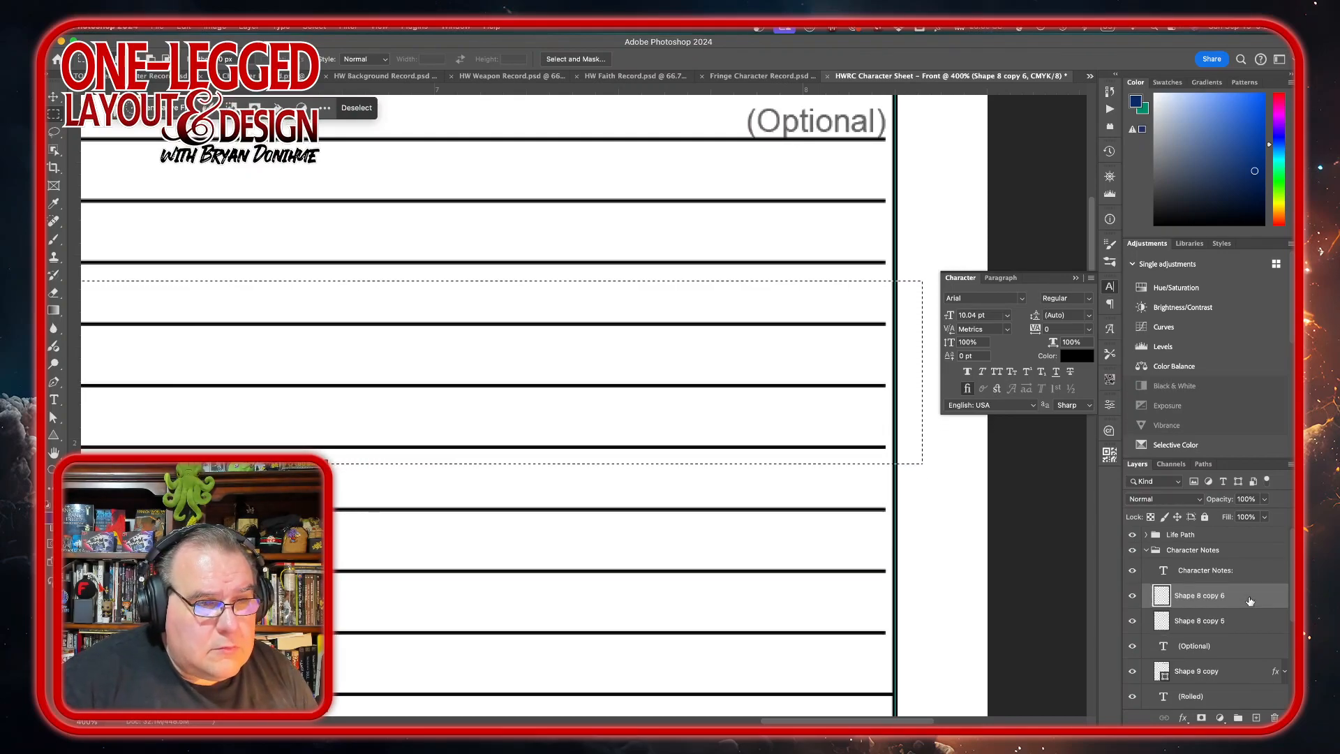
pyautogui.click(1132, 597)
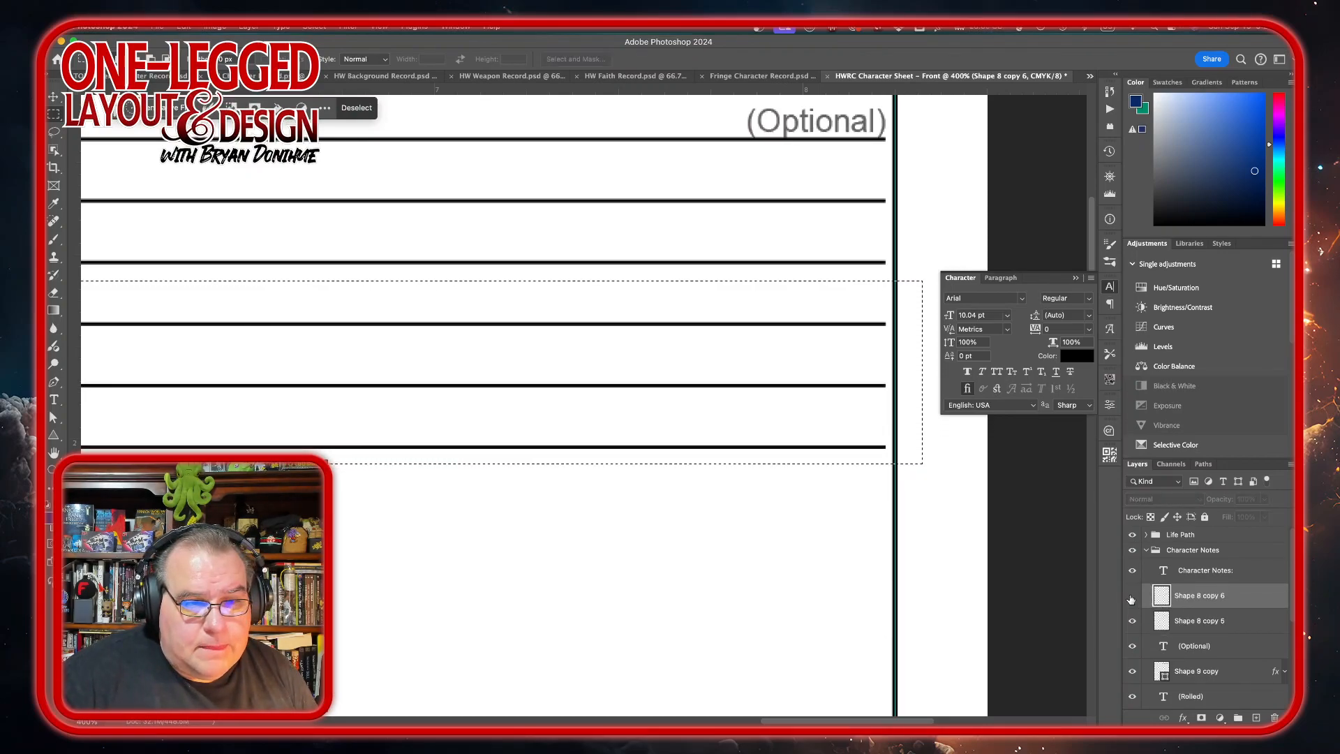
pyautogui.click(1132, 595)
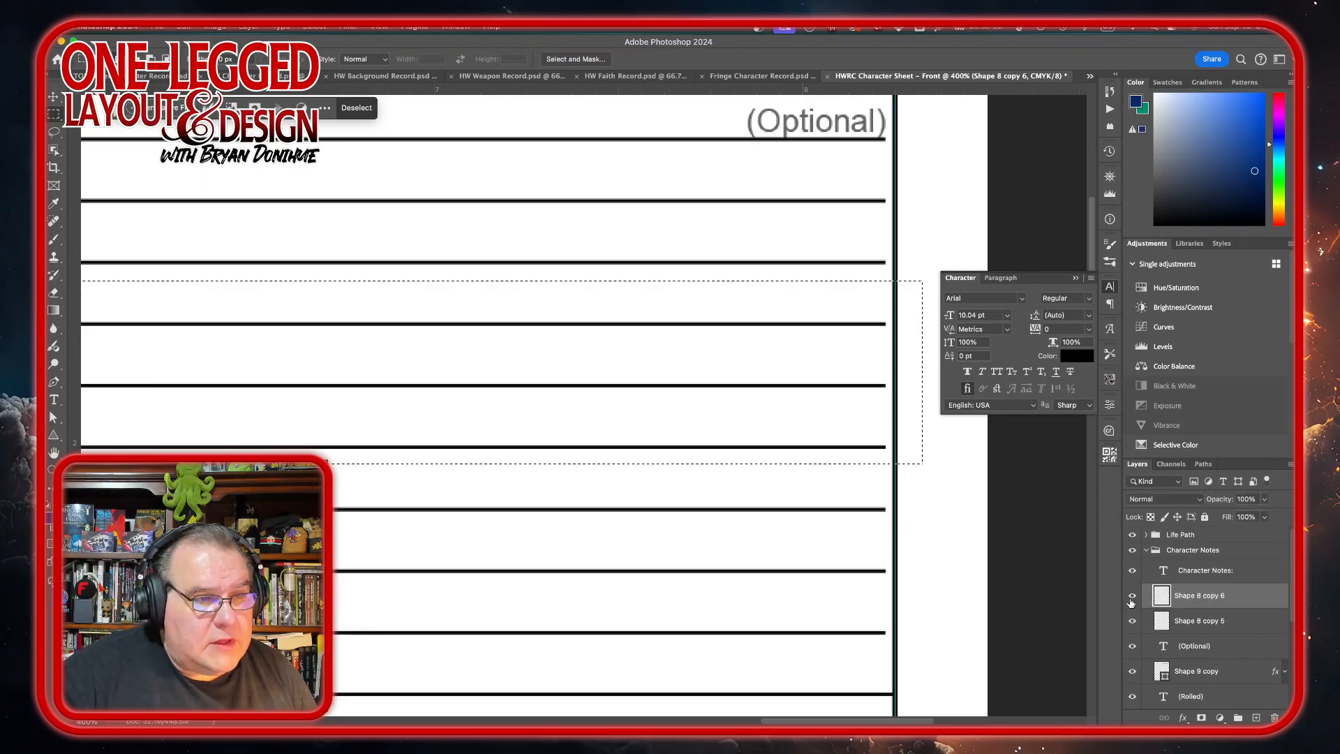
pyautogui.click(900, 374)
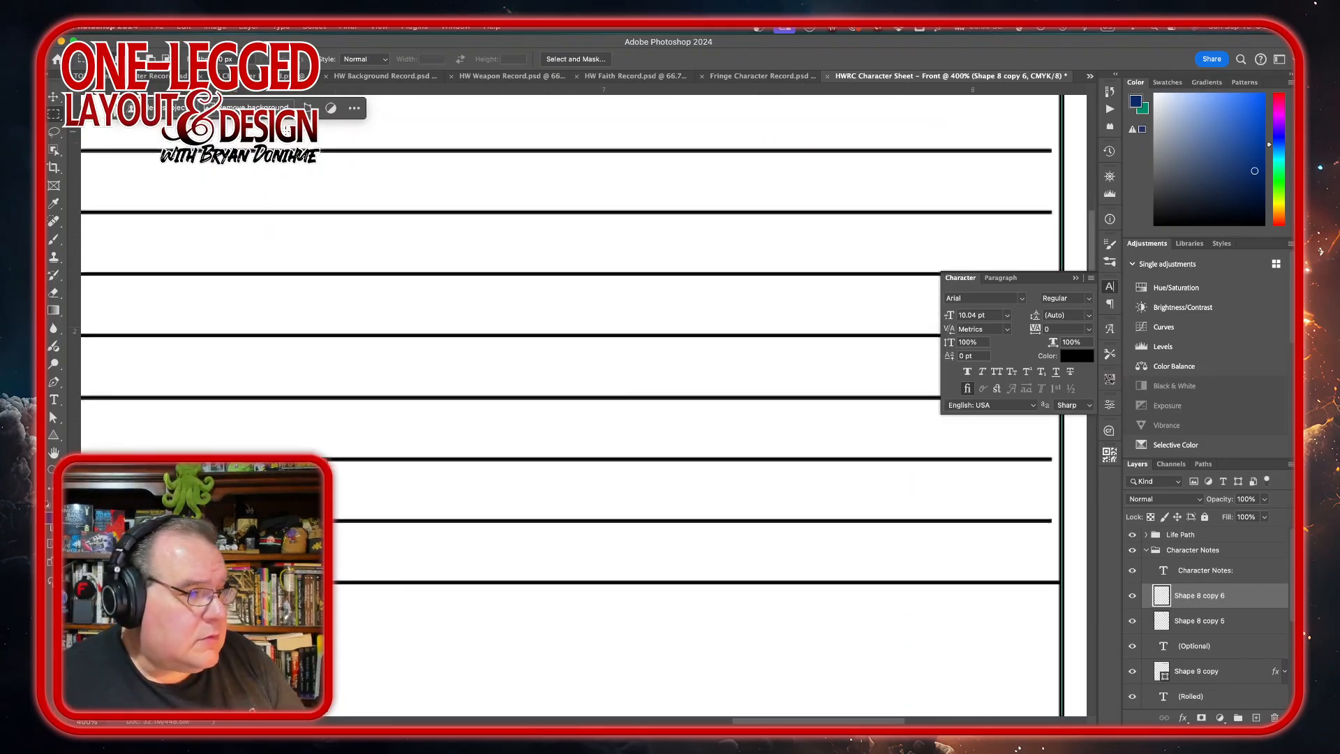
# Nudge the Life Path group left so its box edge lines up with the second column's left guide
pyautogui.press('super+minus')
pyautogui.press('super+minus')
pyautogui.press('super+minus')
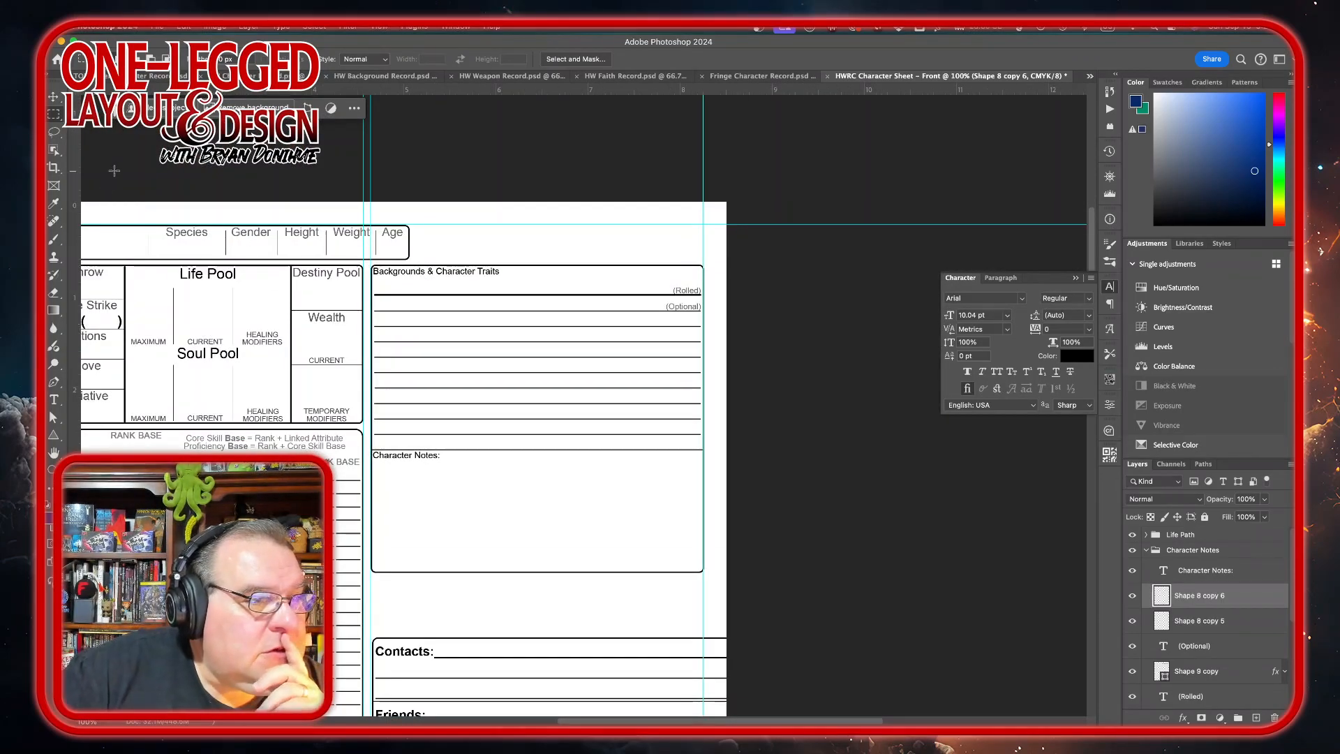
pyautogui.scroll(-3, 534, 390)
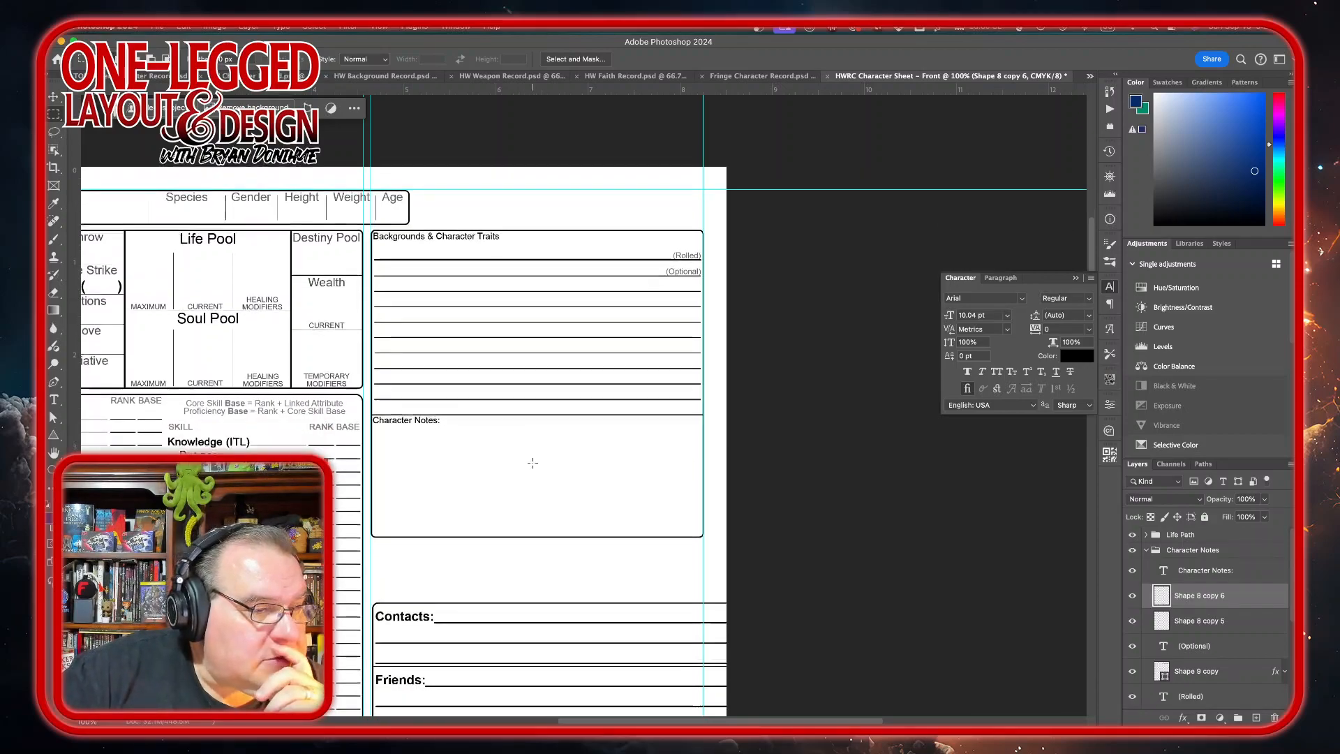
pyautogui.scroll(-3, 533, 447)
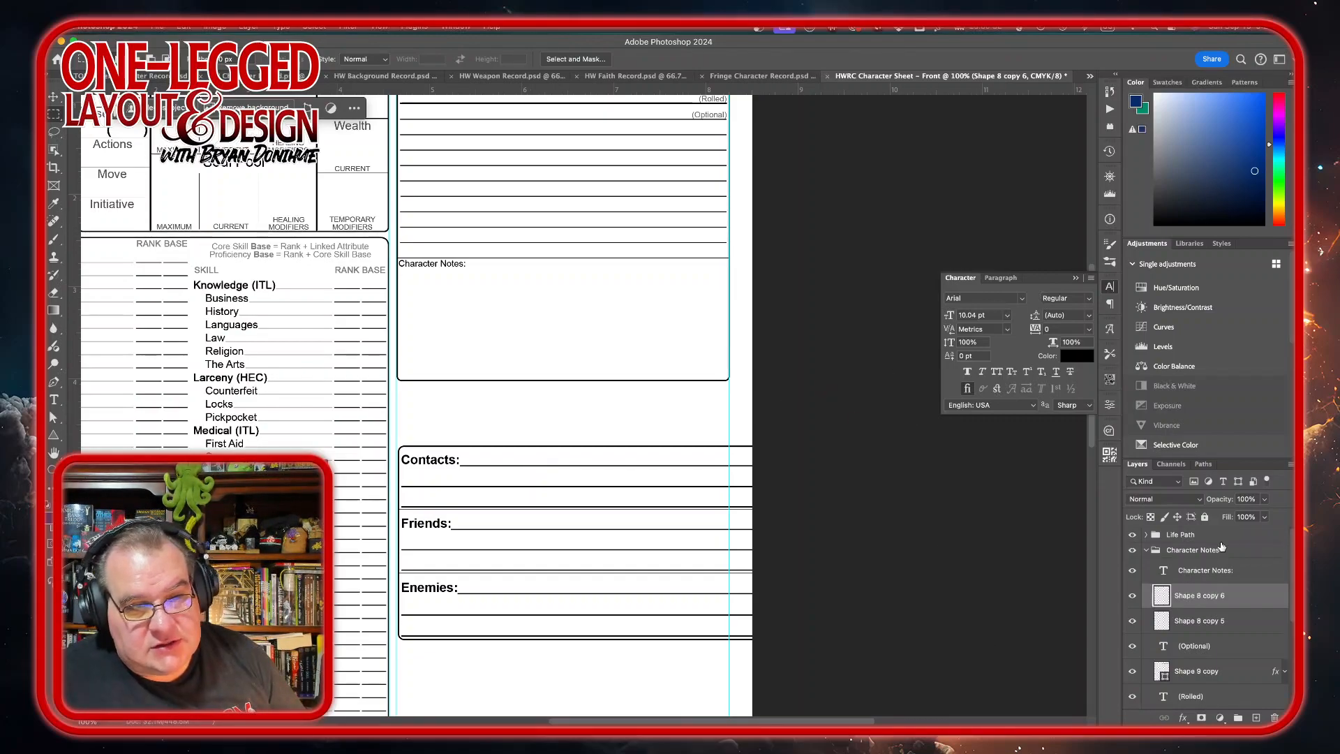
pyautogui.click(1149, 550)
pyautogui.click(1154, 534)
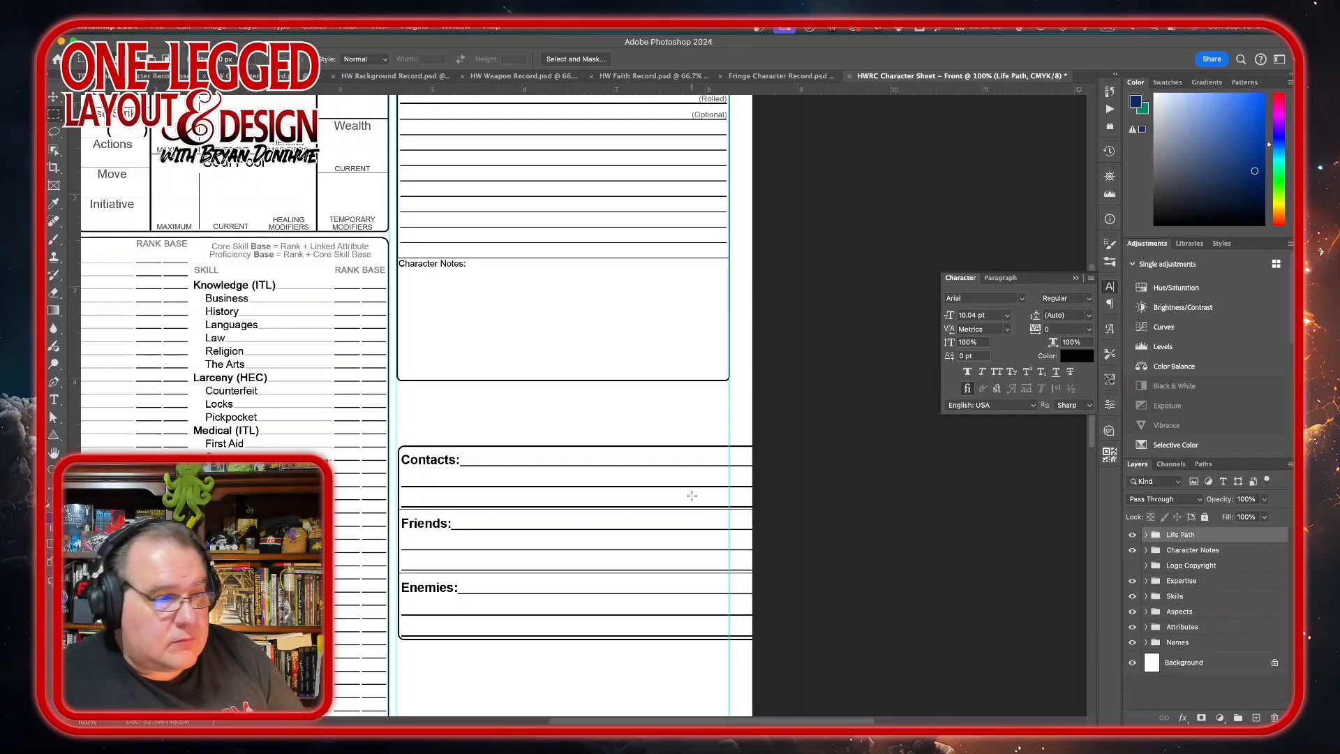
pyautogui.press('v')
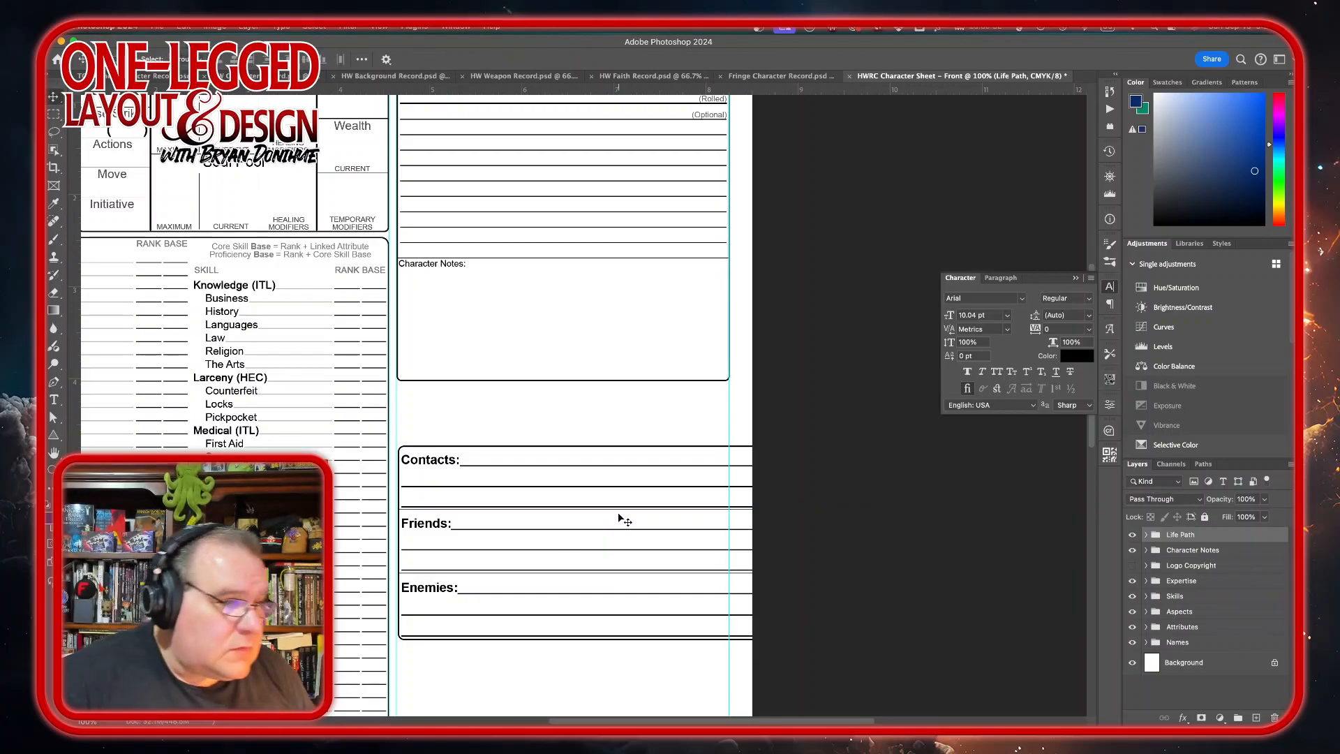
pyautogui.hotkey('shift', 'Left')
pyautogui.press('Right')
pyautogui.press('Right')
pyautogui.press('Left')
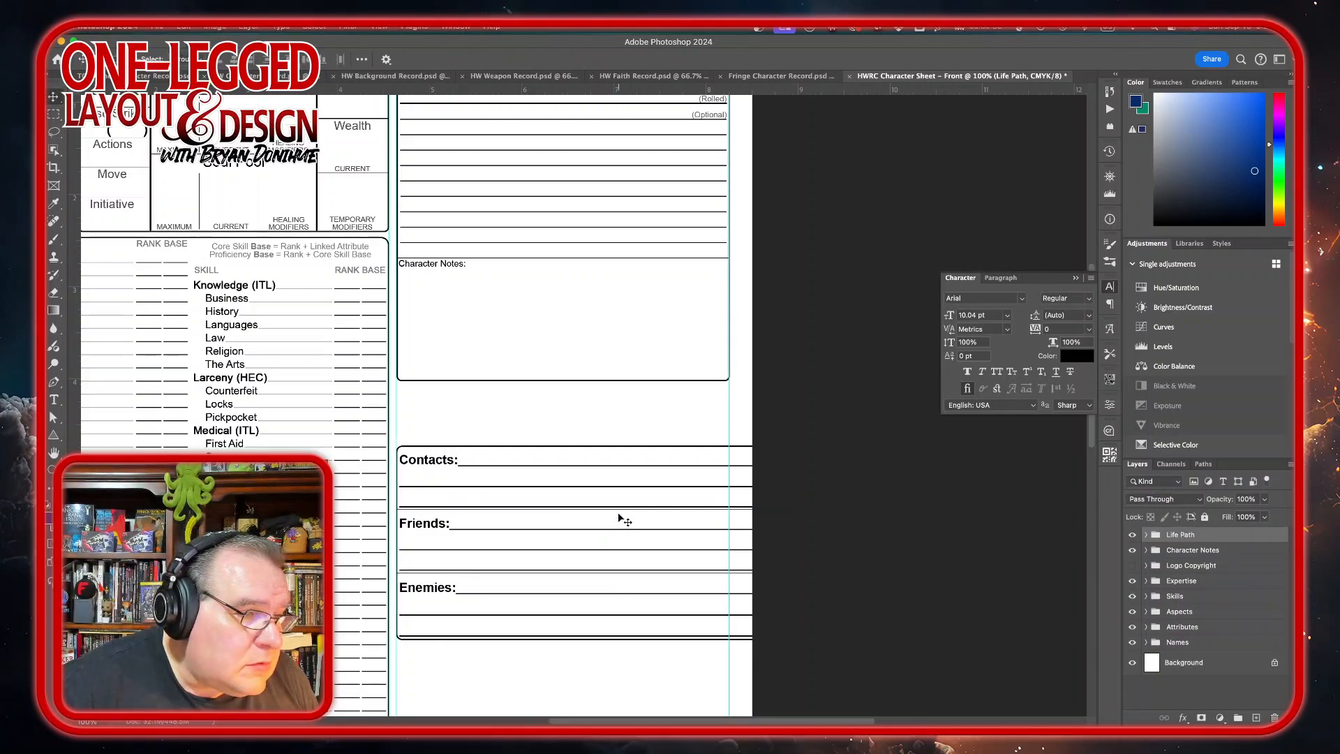
# Move the Life Path group up until its box sits just below the Character Notes box with a narrow gap
pyautogui.moveTo(589, 528); pyautogui.dragTo(564, 529)
pyautogui.hotkey('shift', 'Up')
pyautogui.hotkey('shift', 'Up')
pyautogui.hotkey('shift', 'Up')
pyautogui.hotkey('shift', 'Up')
pyautogui.hotkey('shift', 'Up')
pyautogui.hotkey('shift', 'Up')
pyautogui.hotkey('shift', 'Up')
pyautogui.hotkey('shift', 'Up')
pyautogui.hotkey('shift', 'Up')
pyautogui.hotkey('shift', 'Up')
pyautogui.hotkey('shift', 'Up')
pyautogui.hotkey('shift', 'Up')
pyautogui.hotkey('shift', 'Up')
pyautogui.hotkey('shift', 'Up')
pyautogui.hotkey('shift', 'Up')
pyautogui.hotkey('shift', 'Up')
pyautogui.hotkey('shift', 'Up')
pyautogui.hotkey('shift', 'Up')
pyautogui.hotkey('shift', 'Up')
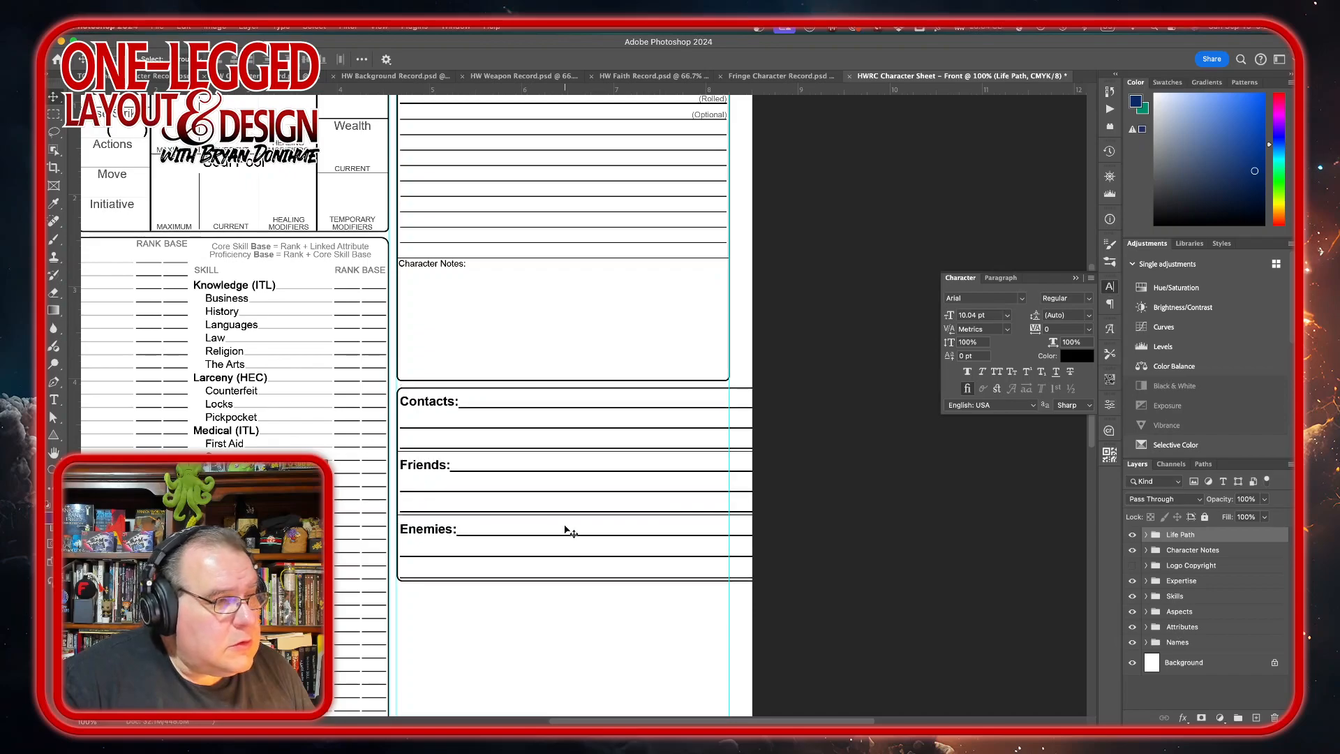
pyautogui.press('super+t')
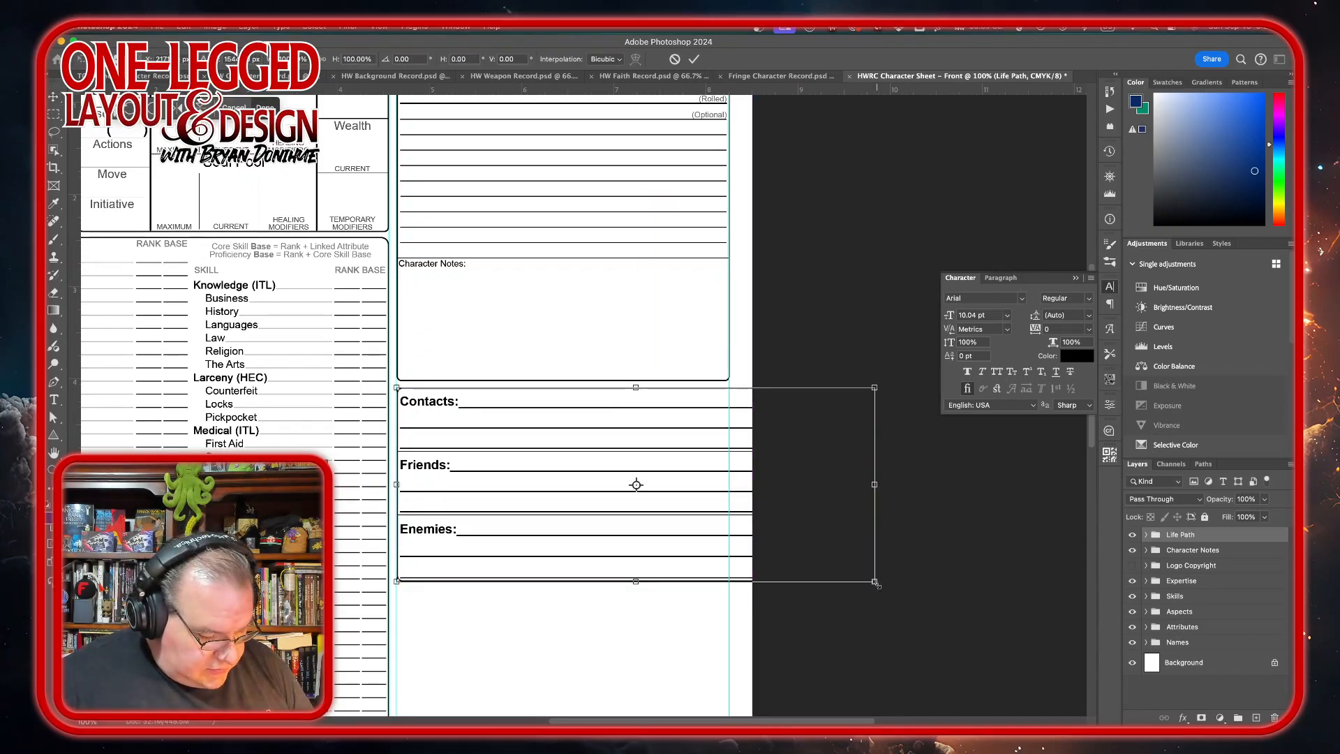
pyautogui.moveTo(877, 584); pyautogui.dragTo(729, 532)
pyautogui.moveTo(727, 530); pyautogui.dragTo(727, 529)
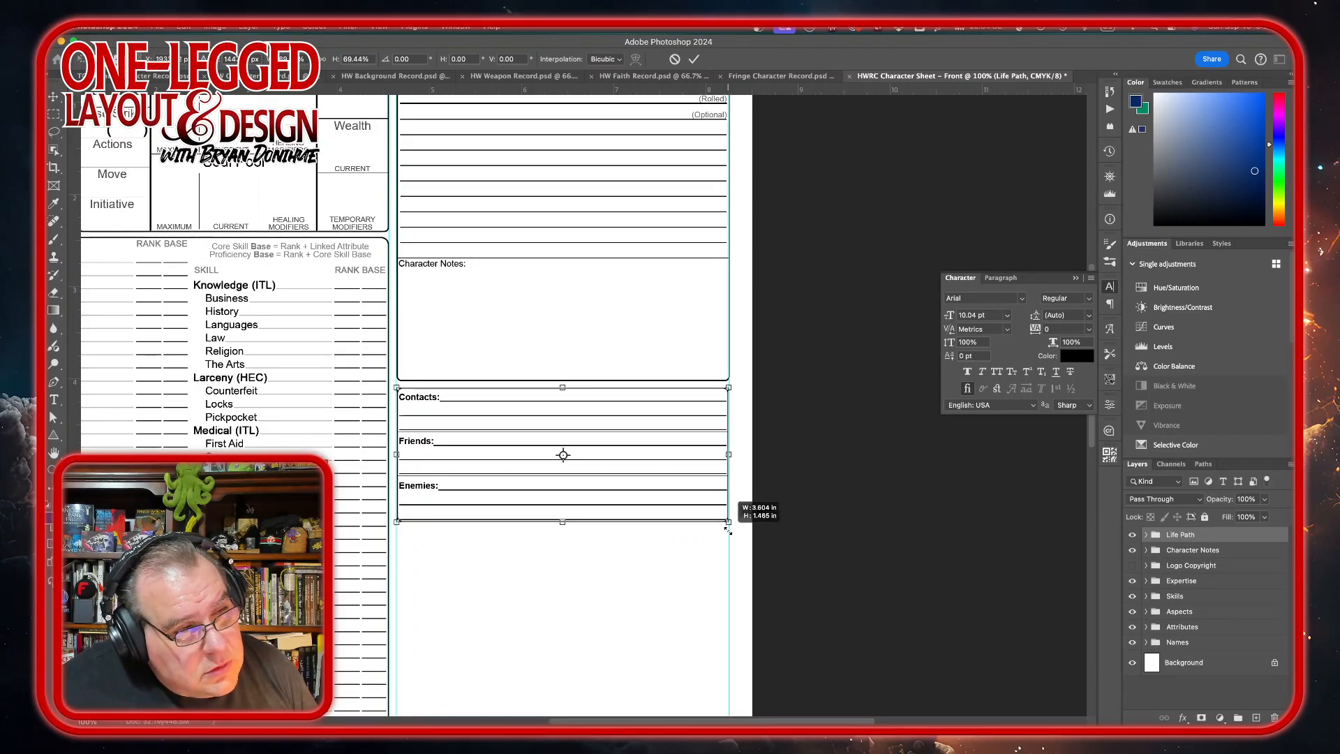
pyautogui.moveTo(727, 531); pyautogui.dragTo(826, 587)
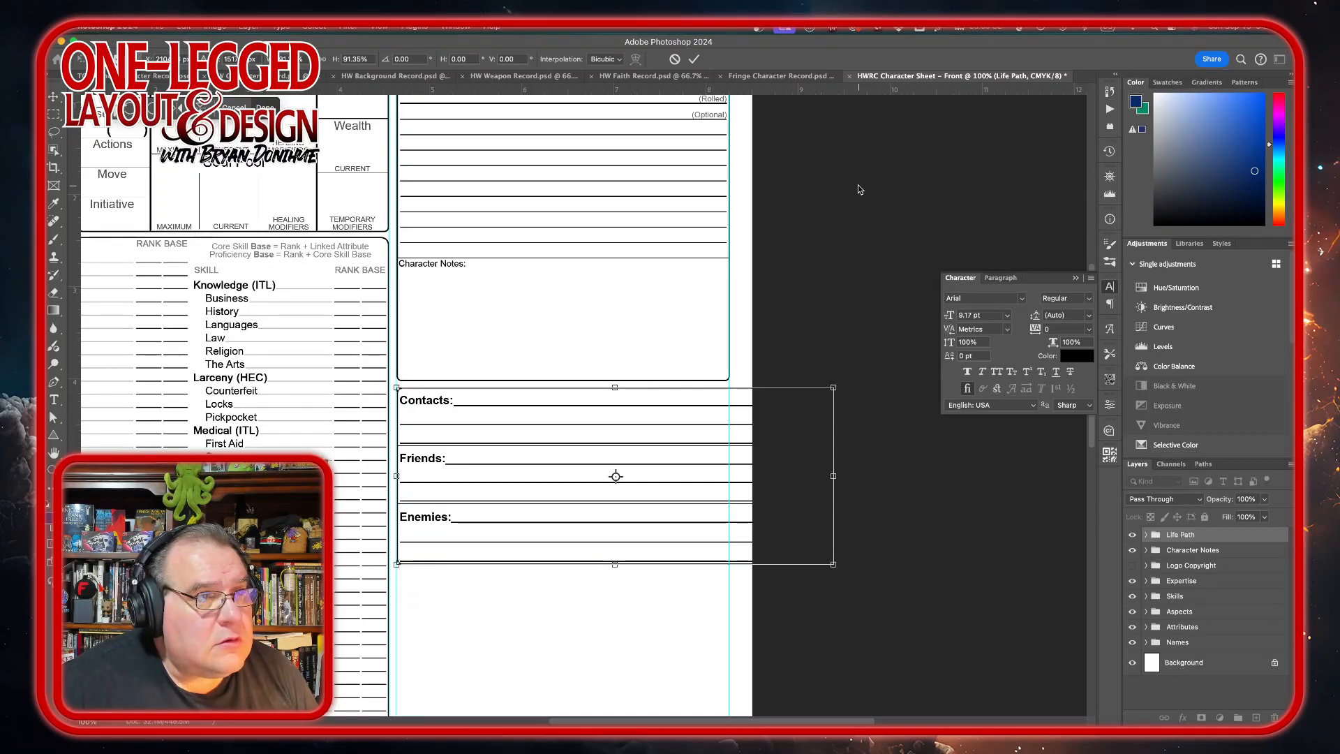
pyautogui.click(674, 59)
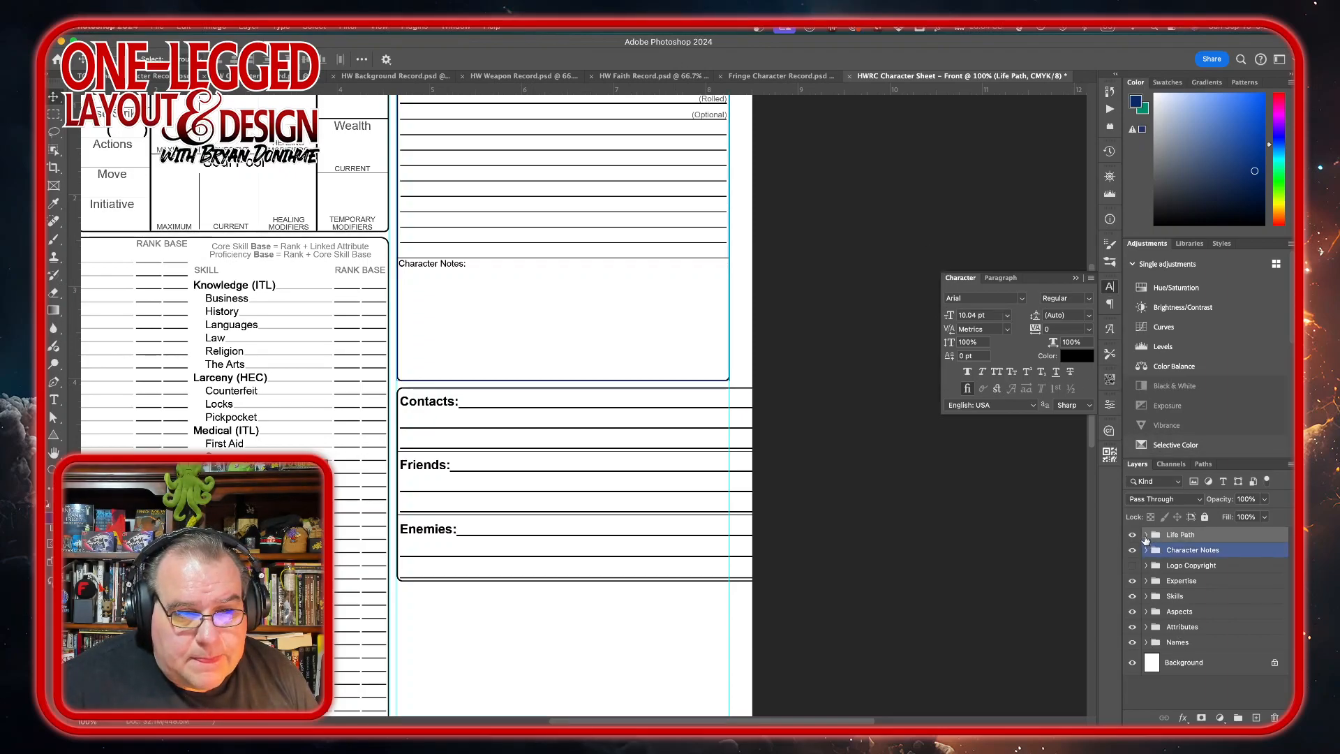
# Narrow Rounded Rectangle 2 in the Life Path group so its right edge meets the column's right guide
pyautogui.click(1146, 535)
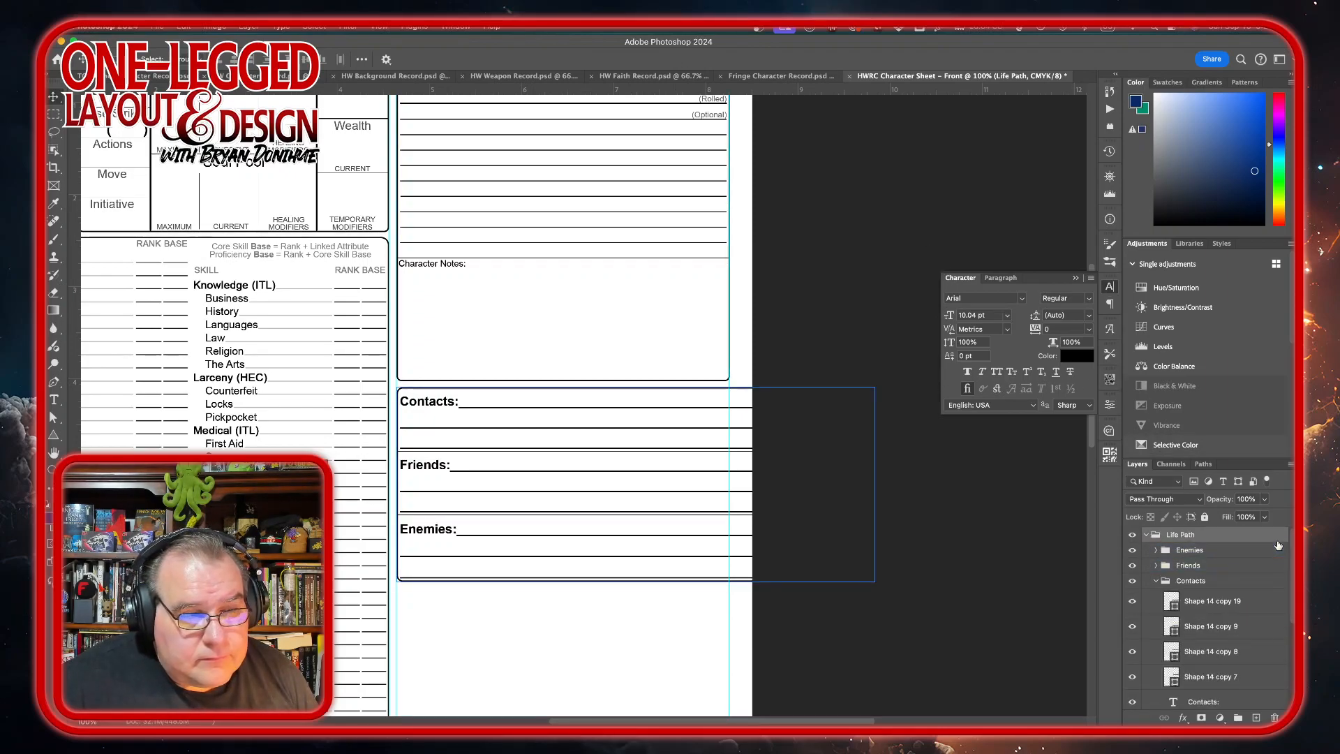
pyautogui.scroll(-3, 1256, 573)
pyautogui.click(1262, 588)
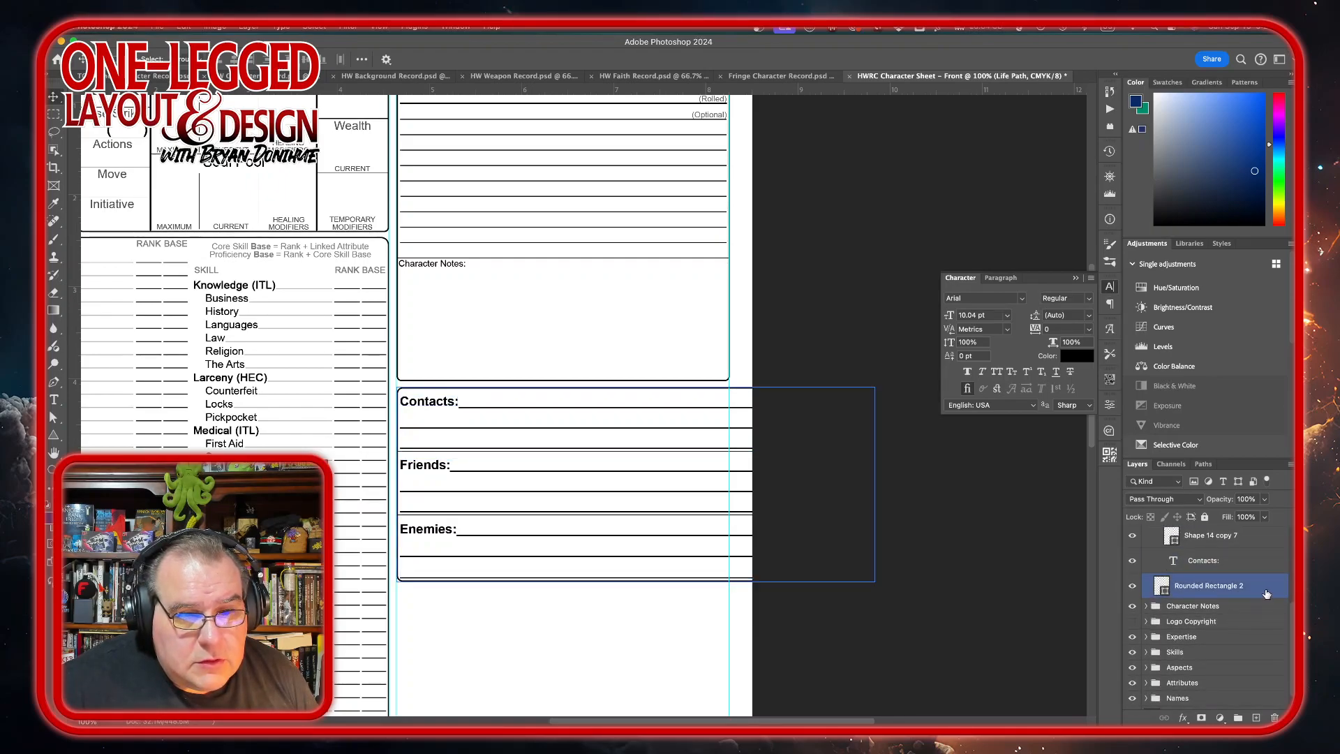
pyautogui.hotkey('ctrl', 't')
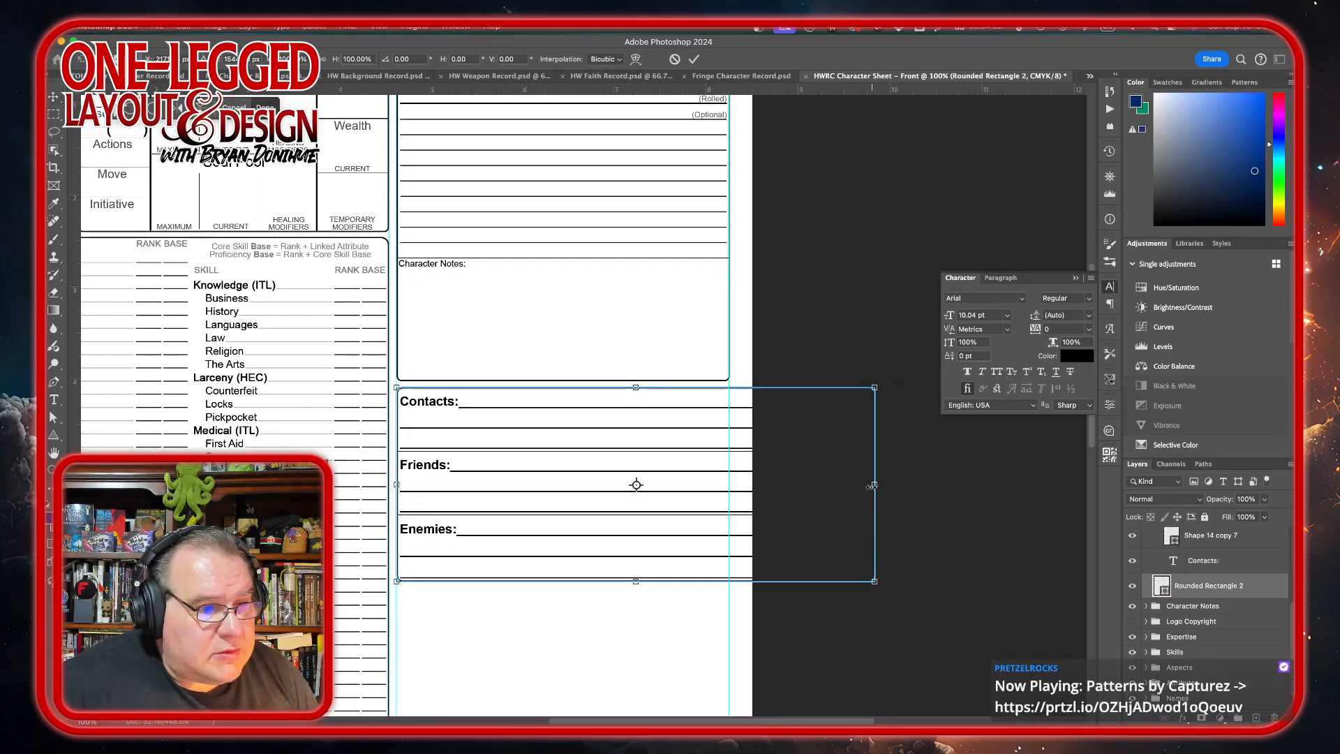
pyautogui.moveTo(876, 484); pyautogui.dragTo(732, 478)
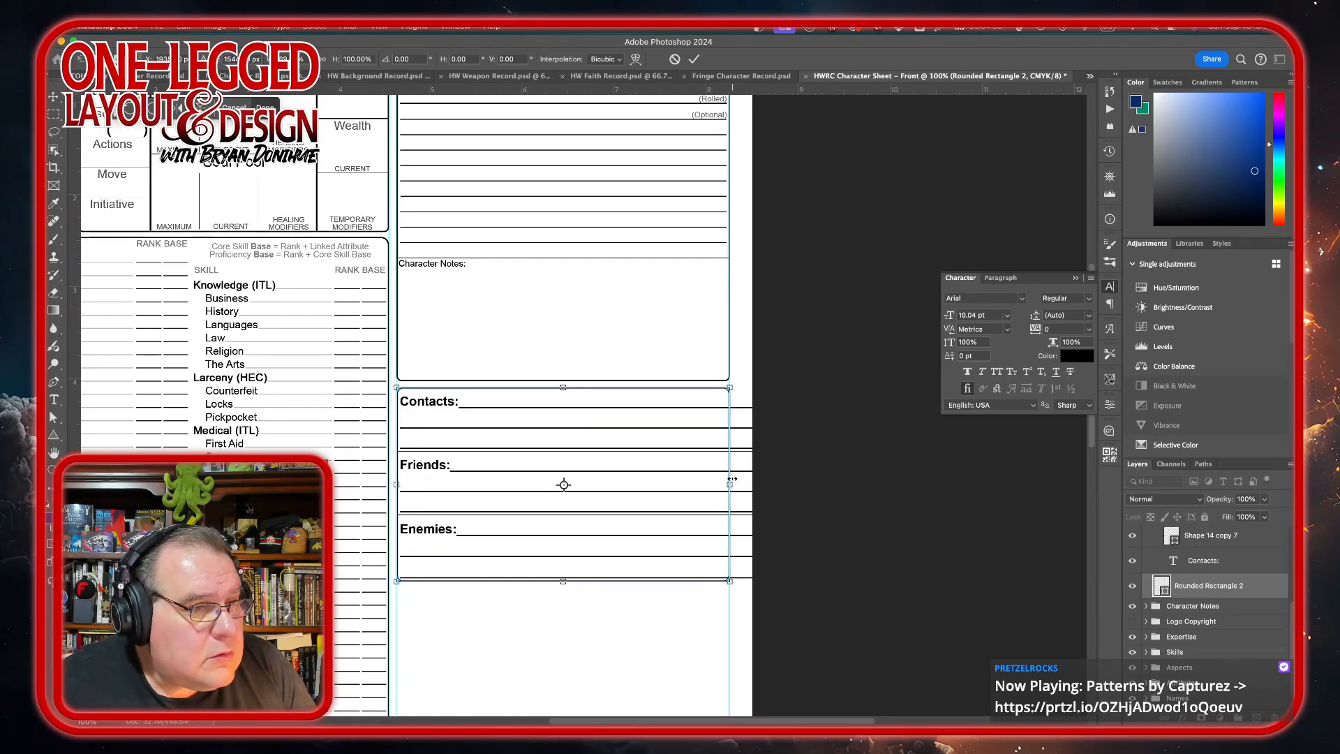
pyautogui.click(696, 60)
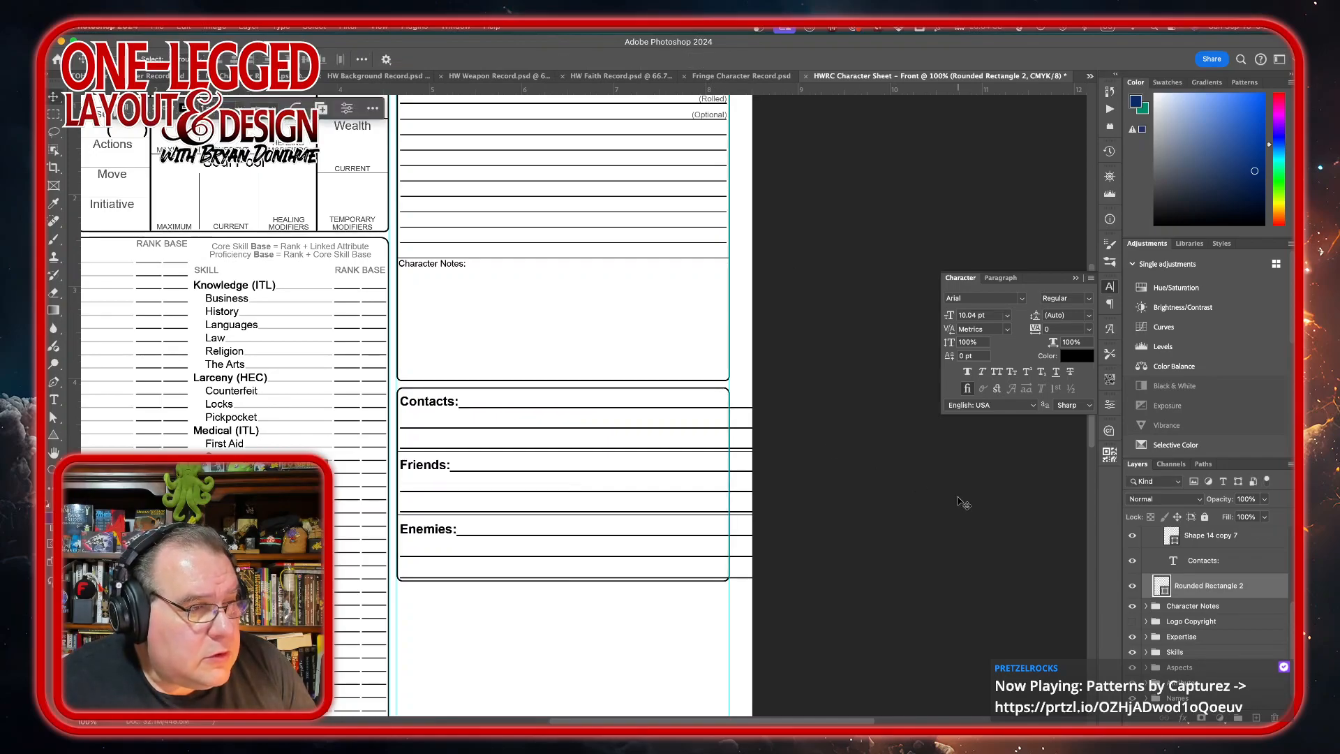
# Look through the Life Path group's Enemies, Friends and Contacts subgroups to identify which line shapes they contain
pyautogui.click(1246, 567)
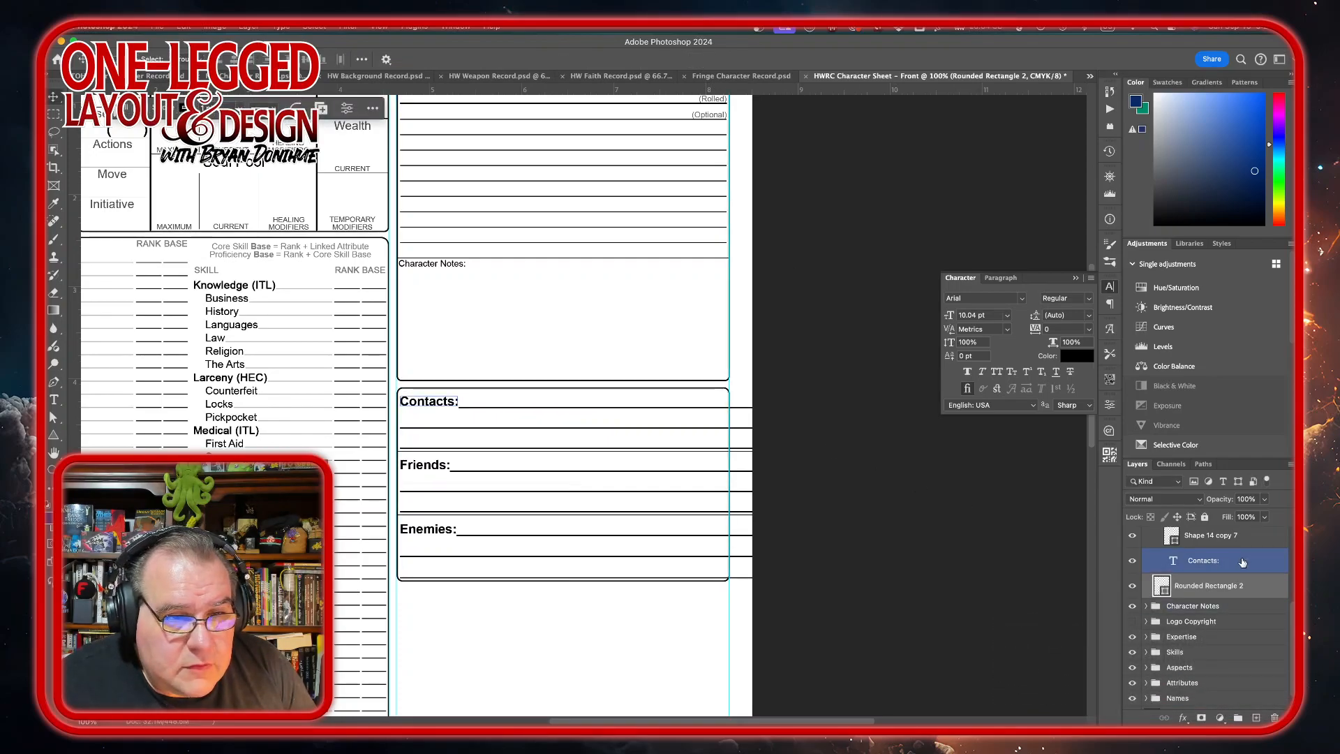
pyautogui.scroll(3, 1266, 543)
pyautogui.click(1266, 549)
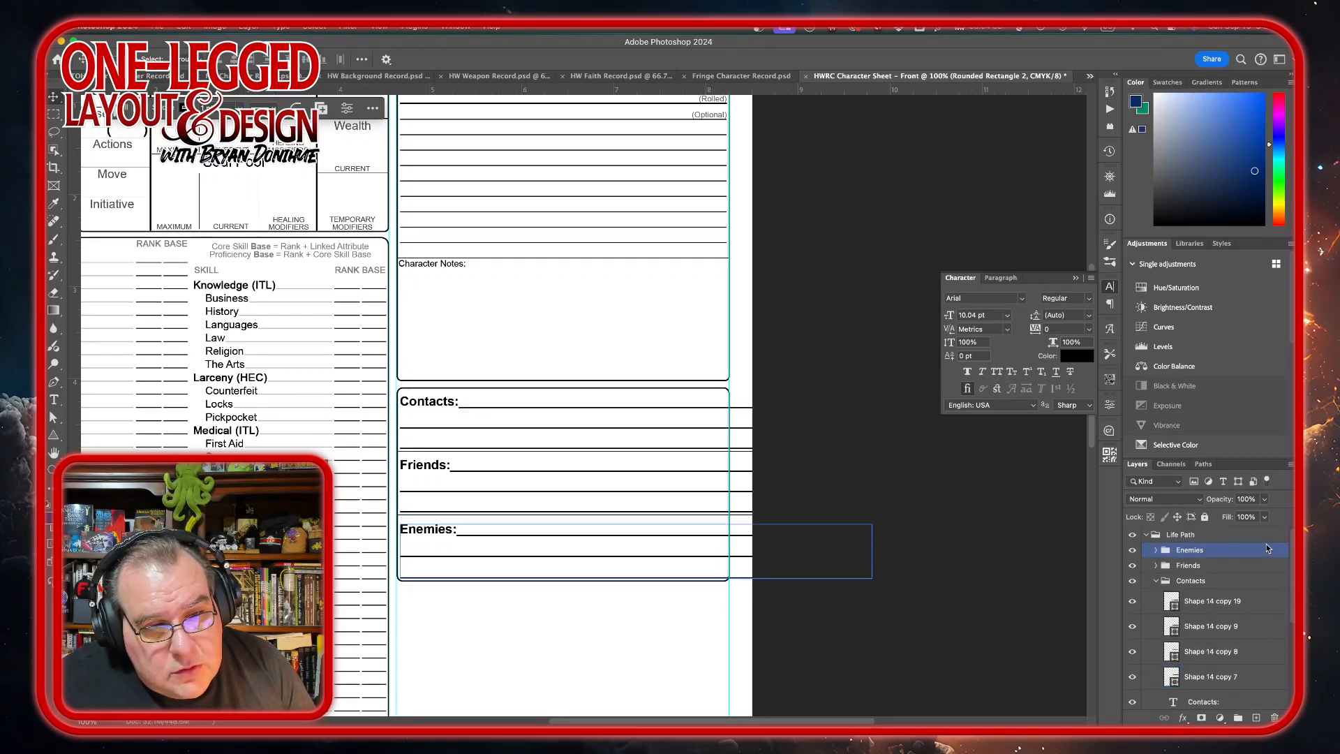
pyautogui.scroll(-2, 1268, 548)
pyautogui.scroll(2, 1268, 548)
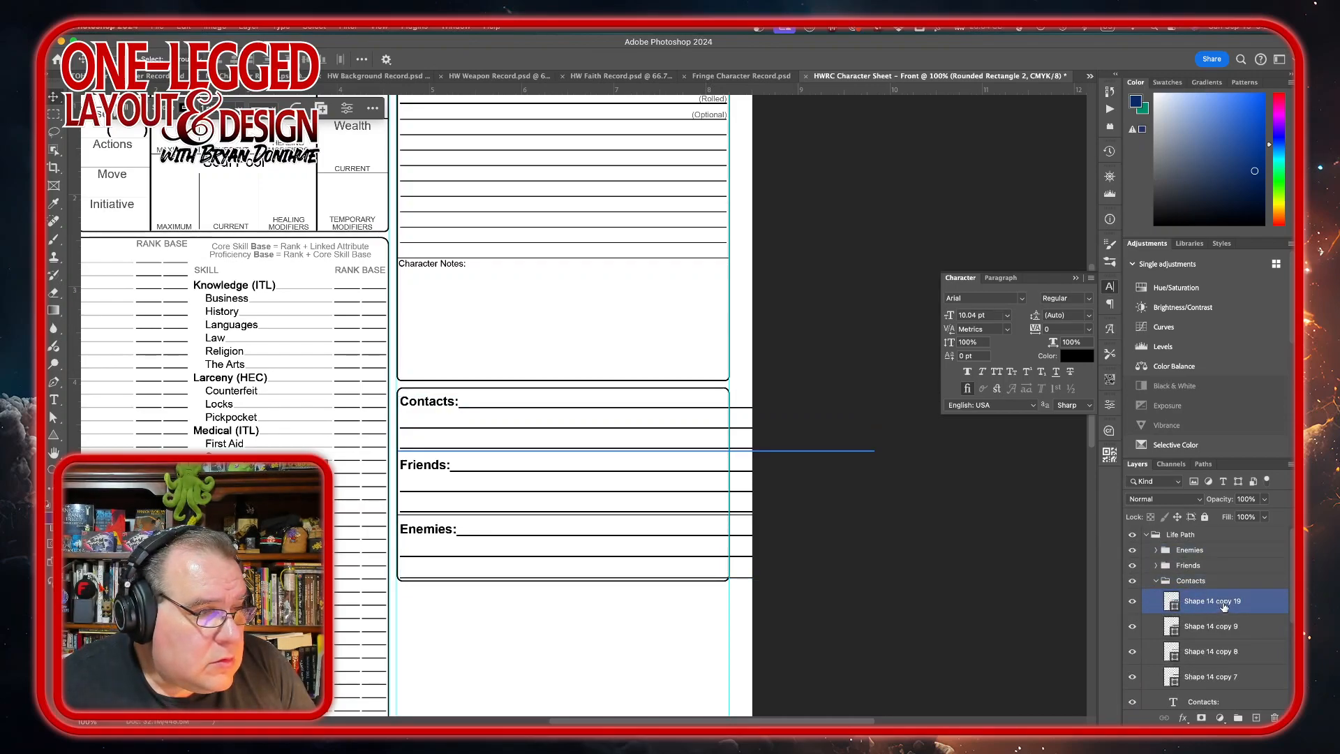
pyautogui.click(1222, 631)
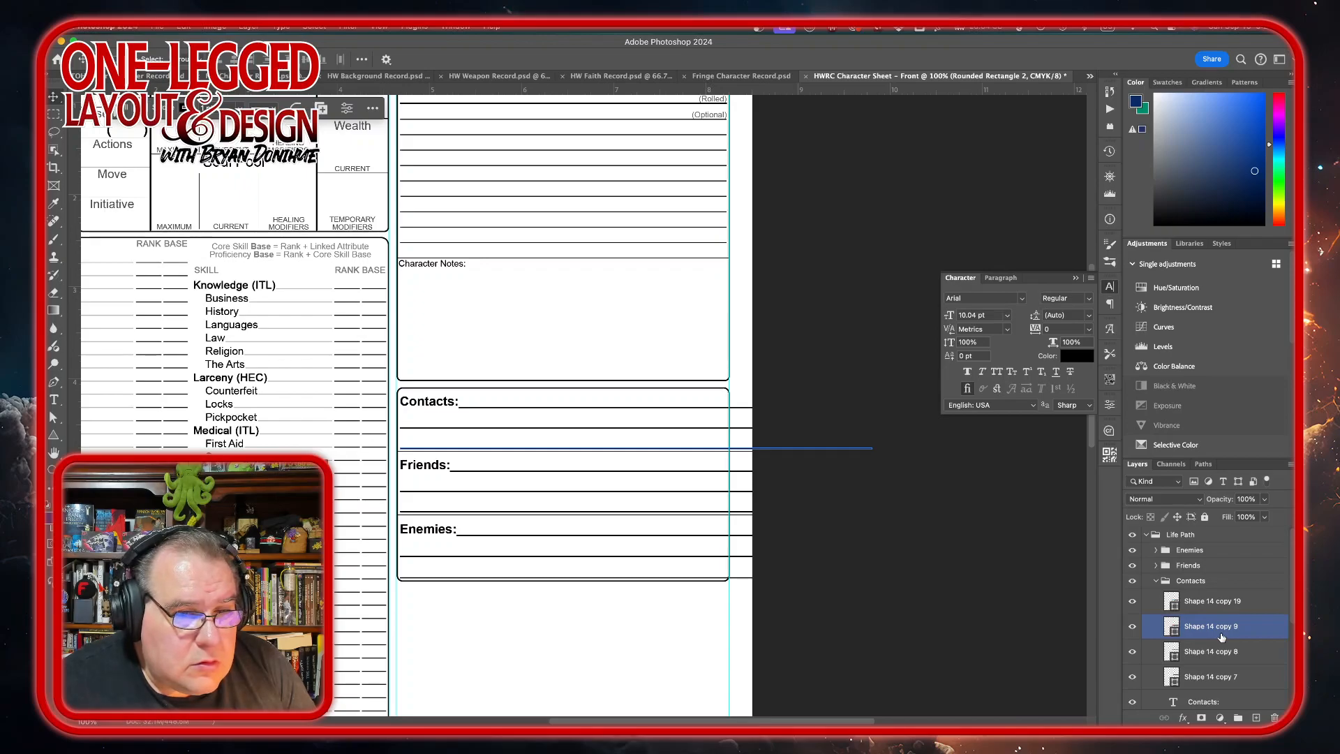
pyautogui.click(1151, 584)
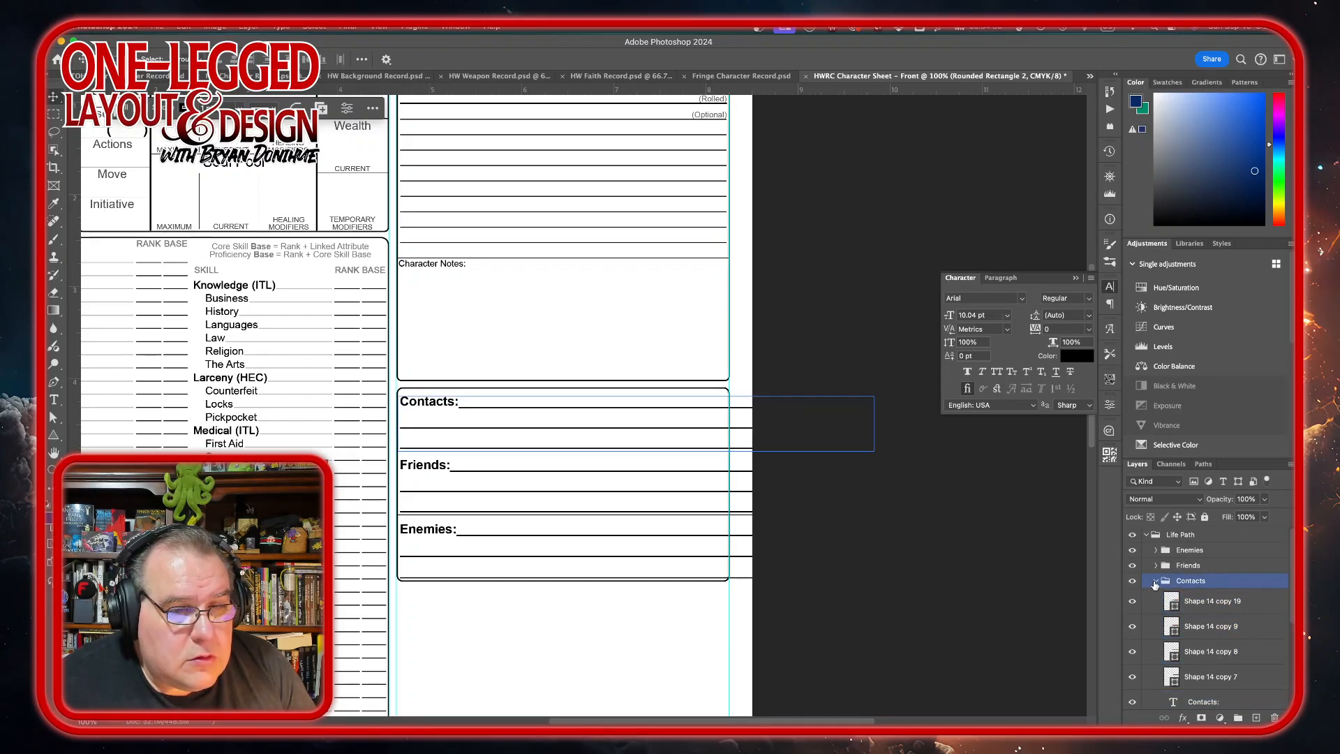
pyautogui.click(1154, 583)
pyautogui.click(1155, 584)
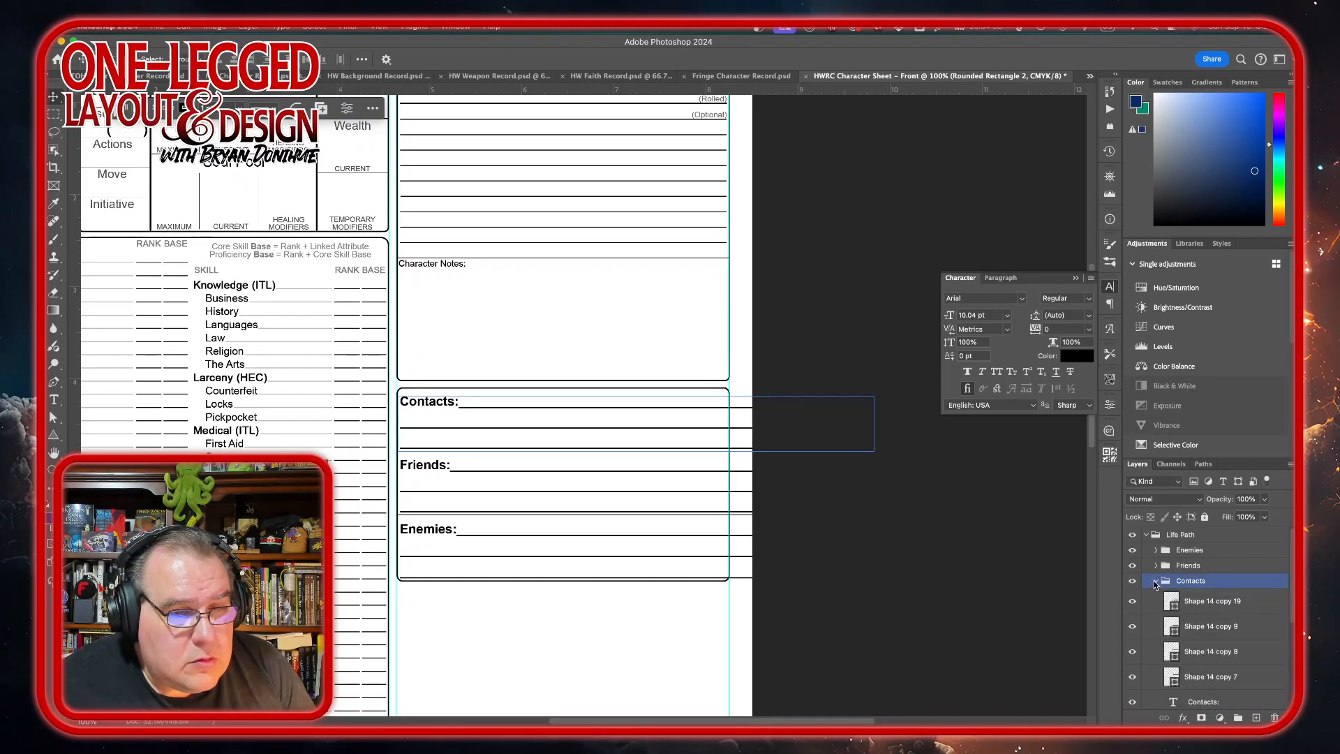
# Hide the Contacts group to examine the space in the second column, and show the group again
pyautogui.click(1131, 583)
pyautogui.click(1131, 583)
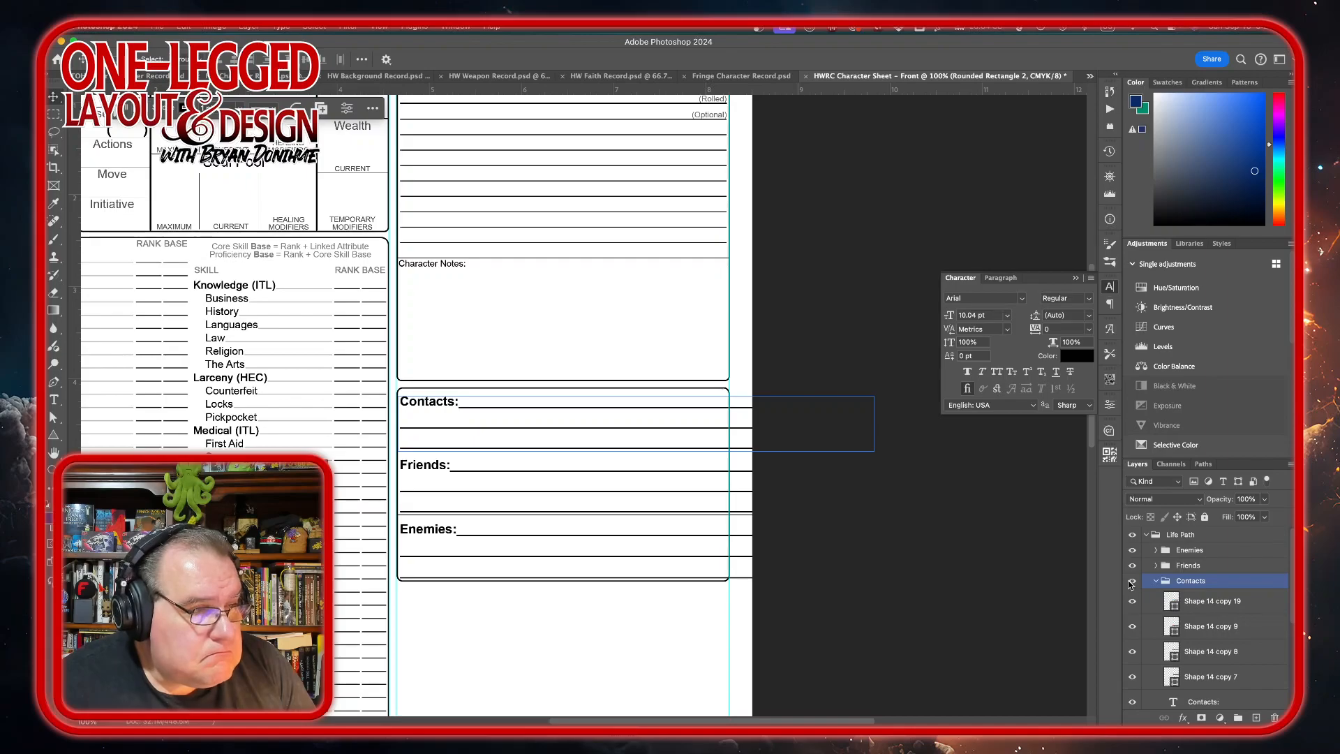
pyautogui.click(1131, 583)
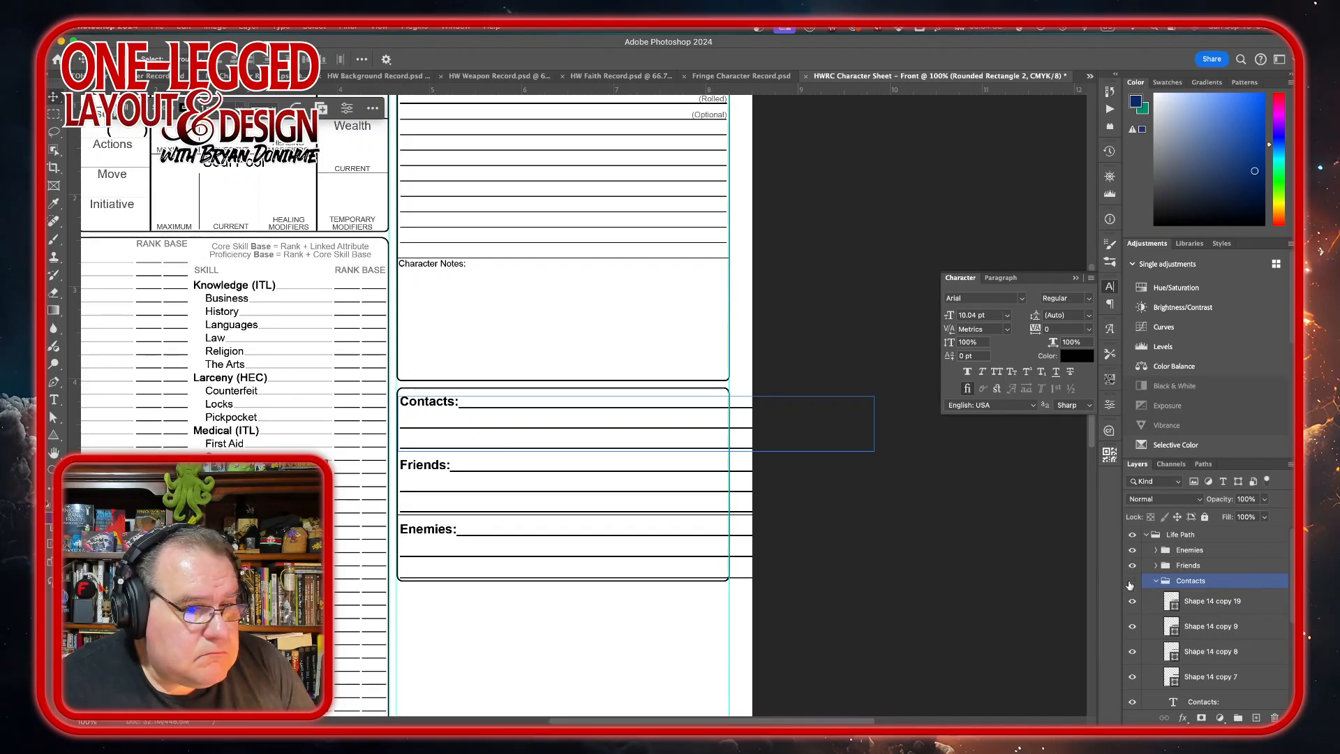
pyautogui.scroll(-5, 739, 604)
pyautogui.hscroll(-1, 739, 604)
pyautogui.scroll(-5, 739, 603)
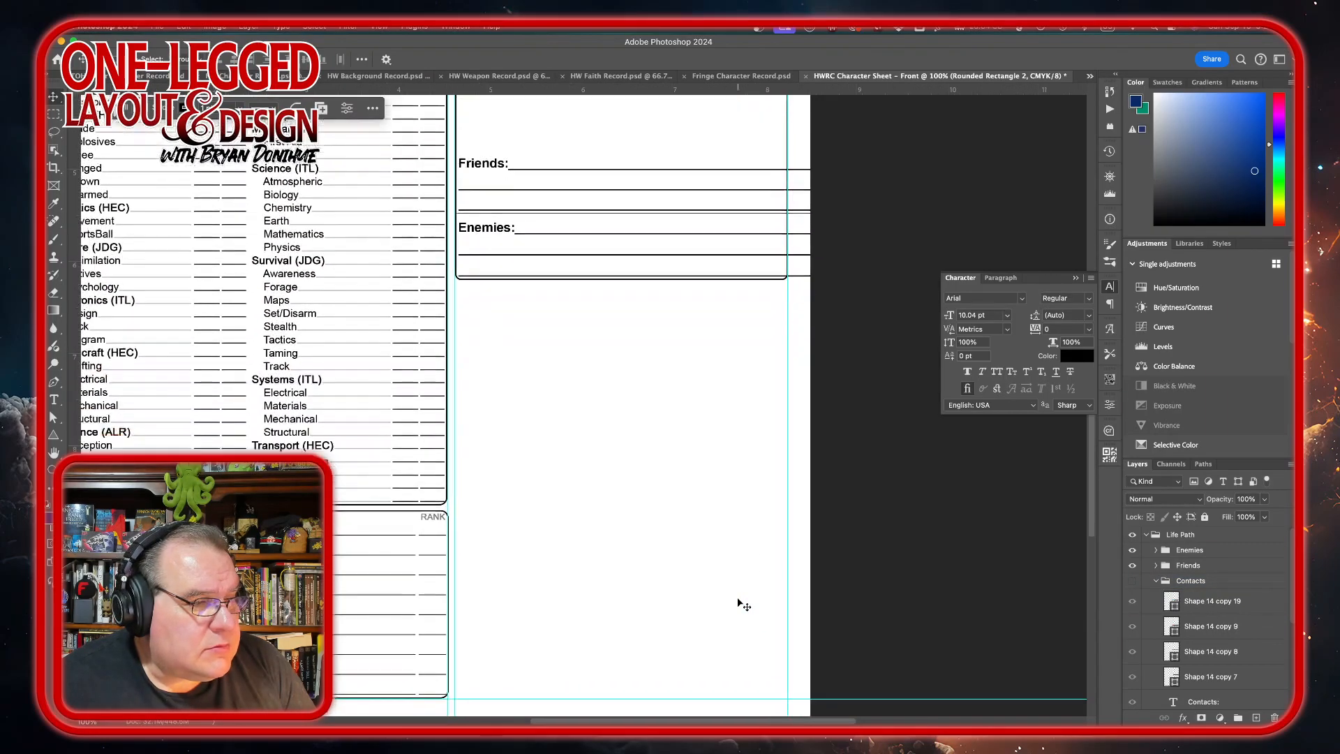
pyautogui.scroll(8, 739, 604)
pyautogui.hscroll(2, 740, 603)
pyautogui.hscroll(1, 741, 604)
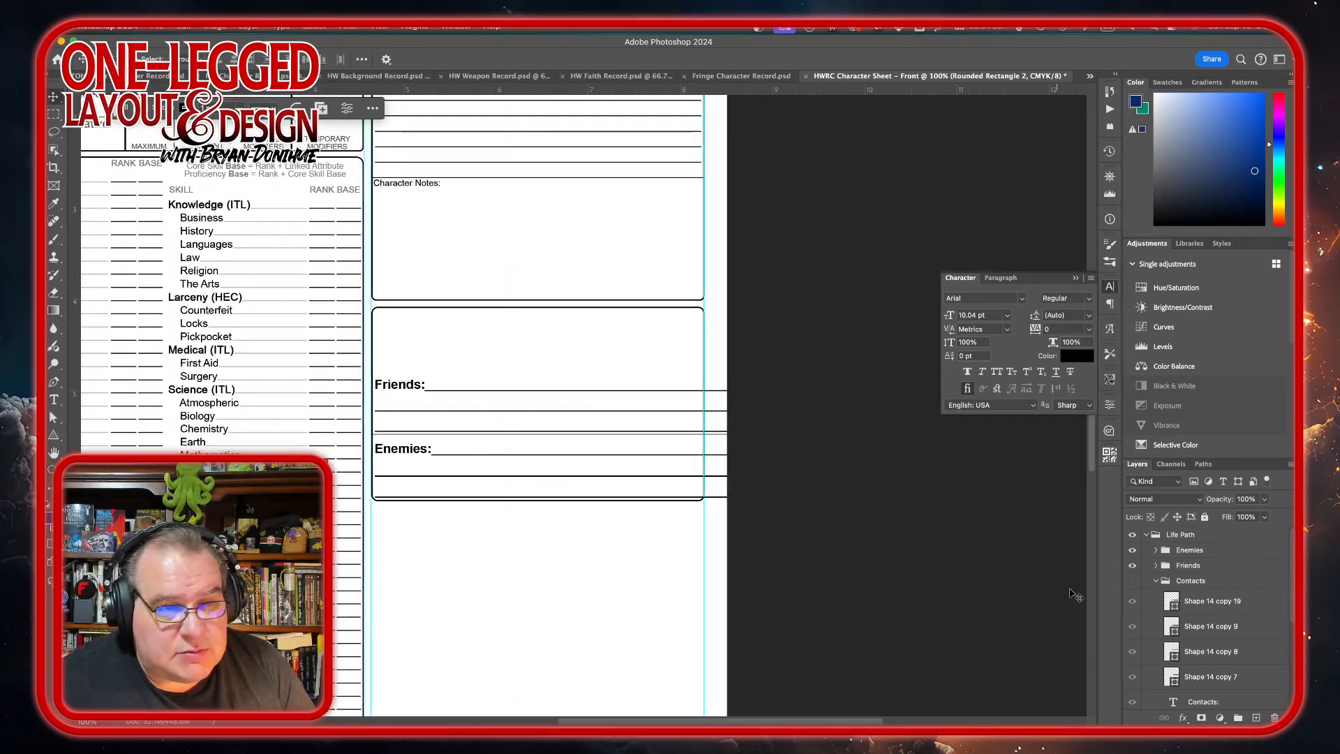
pyautogui.click(1132, 582)
# Select the Enemies, Friends and Contacts groups together and marquee the right ends of their ruled lines, extending past the page edge
pyautogui.click(1149, 583)
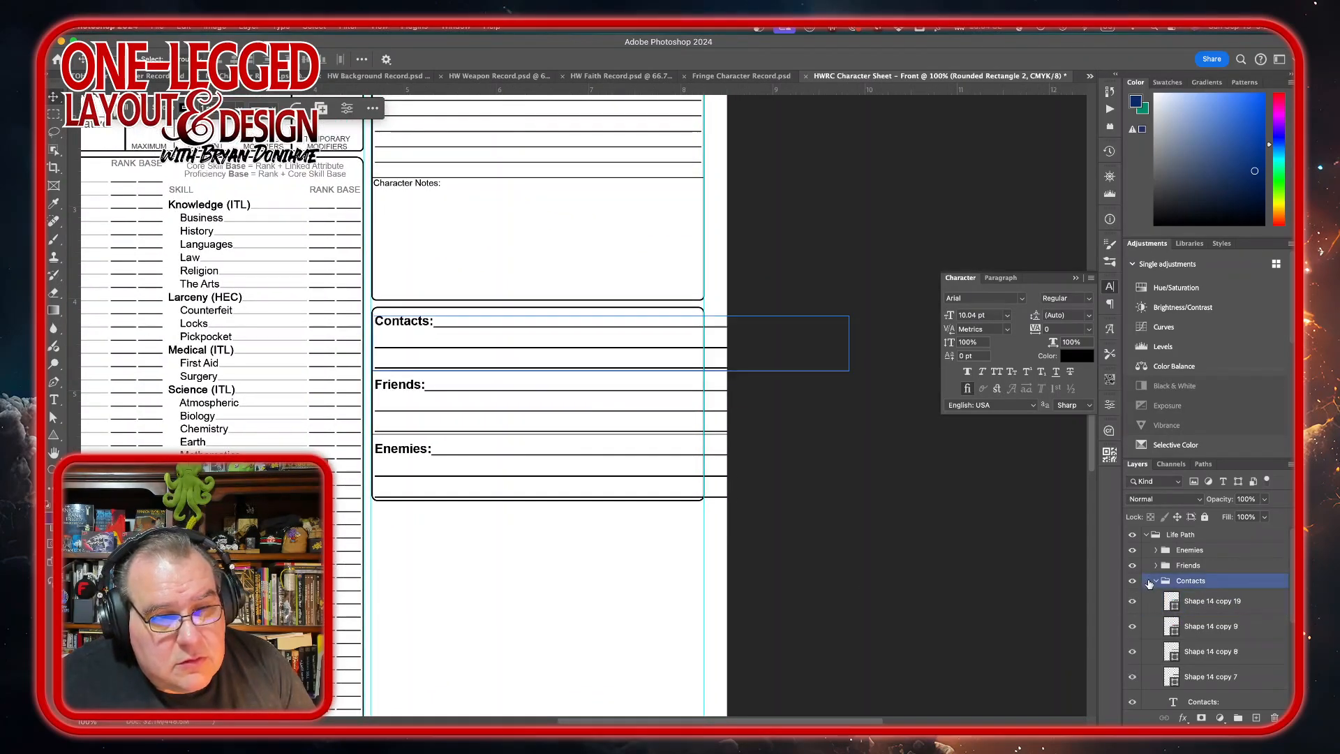
pyautogui.click(1155, 582)
pyautogui.click(1164, 566)
pyautogui.click(1212, 535)
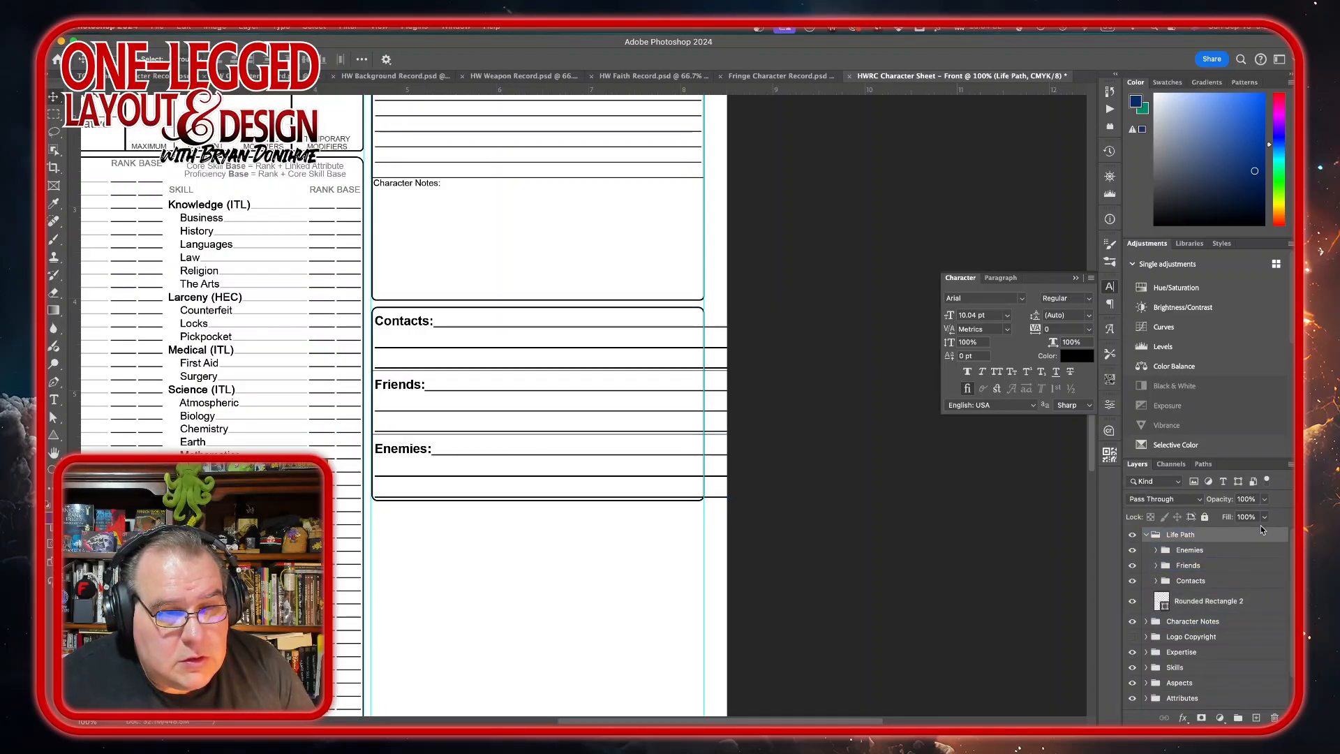
pyautogui.click(1233, 553)
pyautogui.click(1228, 583)
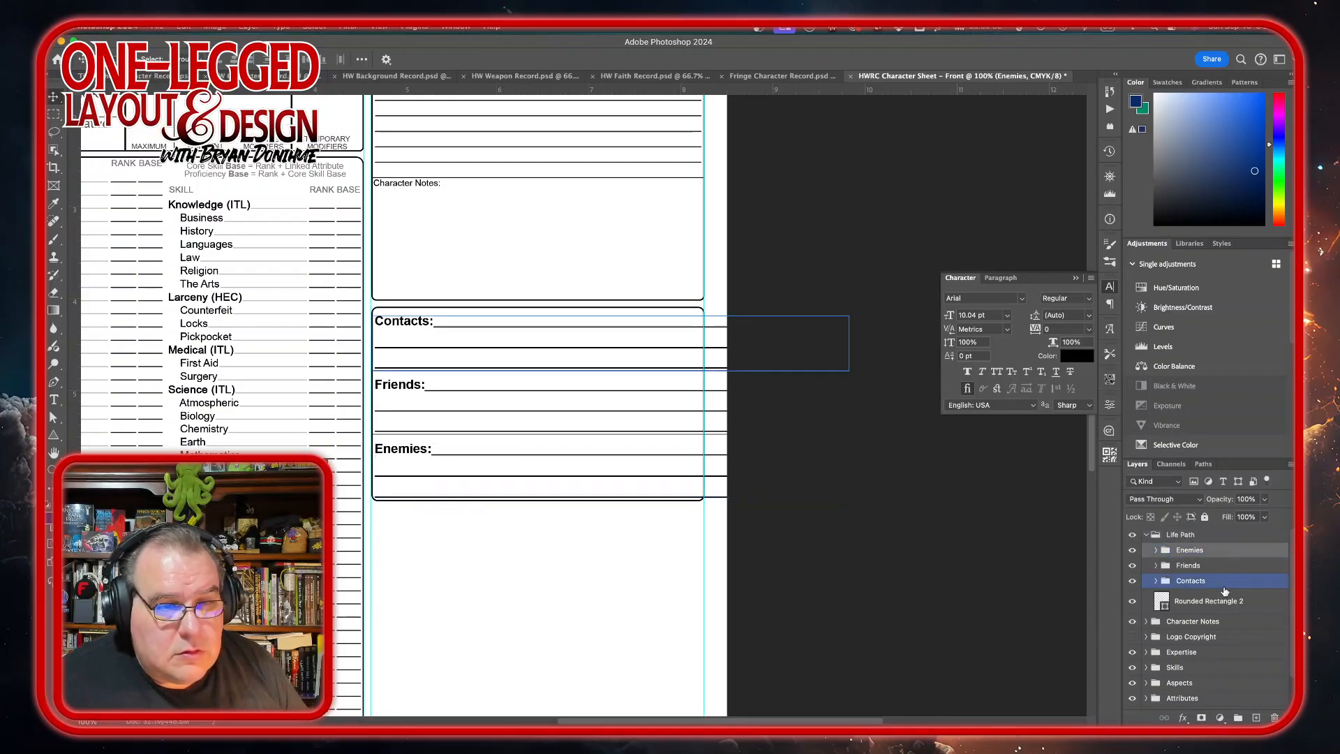
pyautogui.keyDown('shift'); pyautogui.click(1228, 584); pyautogui.keyUp('shift')
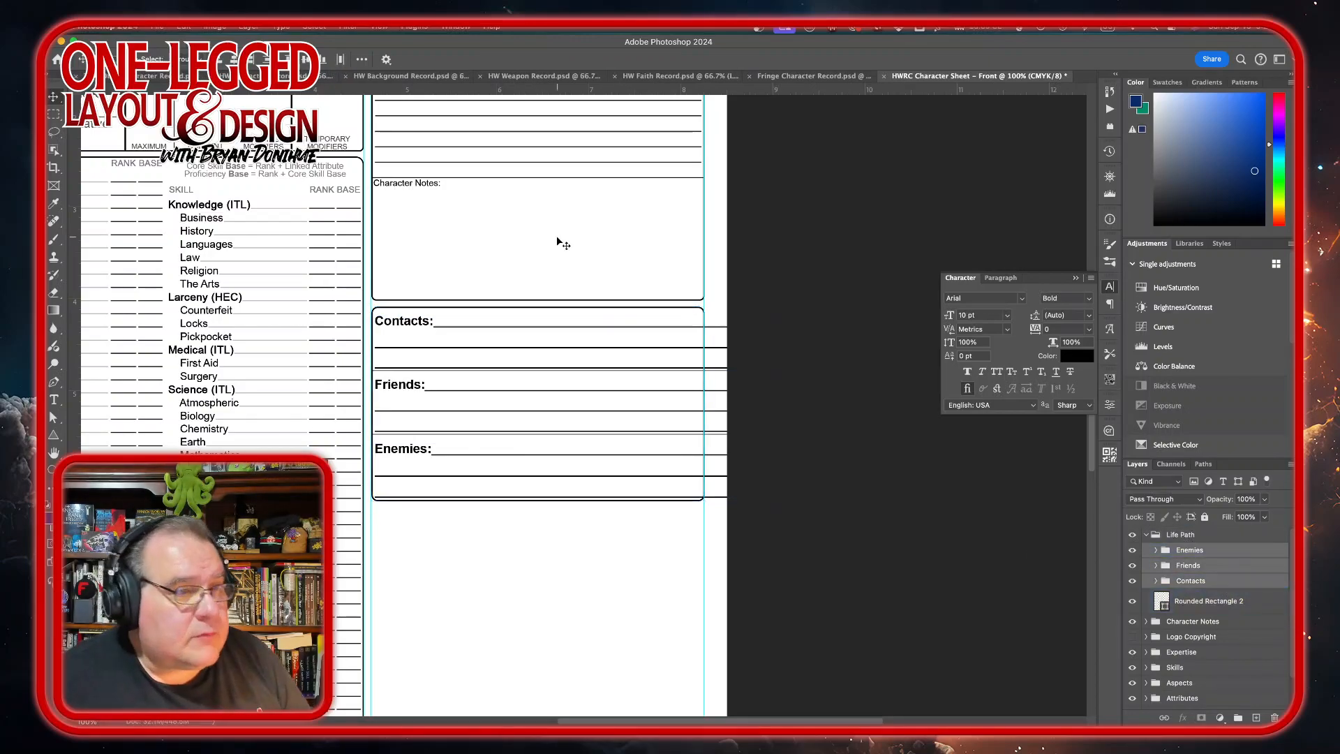
pyautogui.click(53, 115)
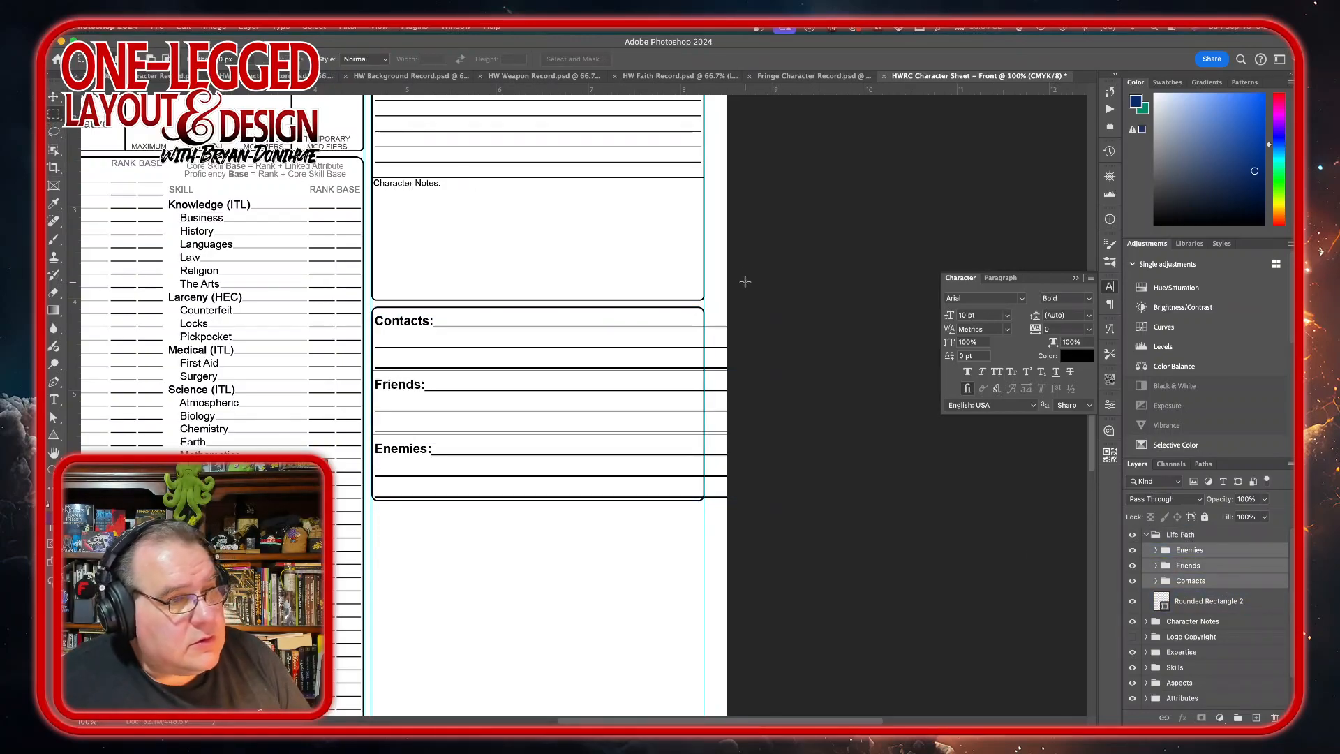
pyautogui.moveTo(655, 302); pyautogui.dragTo(868, 518)
pyautogui.hotkey('shift', 'Right')
pyautogui.hotkey('shift', 'Right')
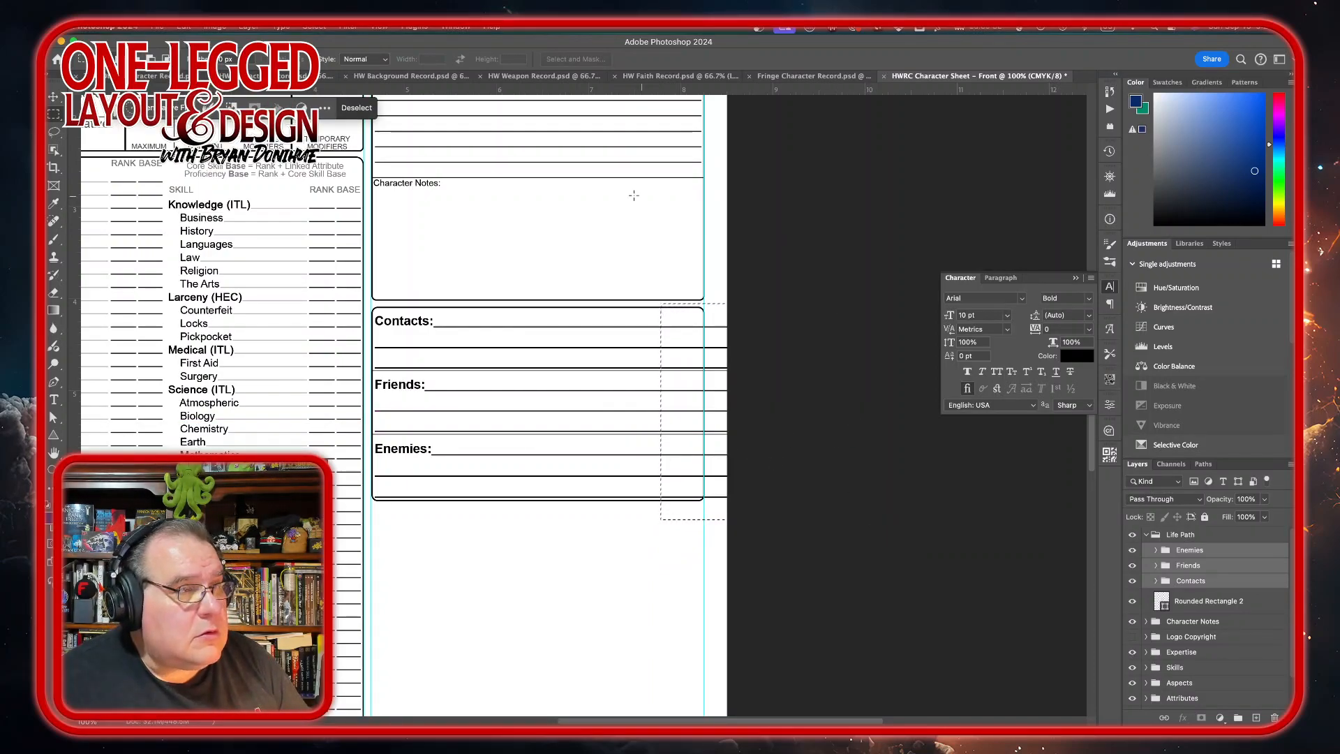
# Clear the selection and add a blank layer mask to each of the Contacts, Friends and Enemies groups
pyautogui.press('super+d')
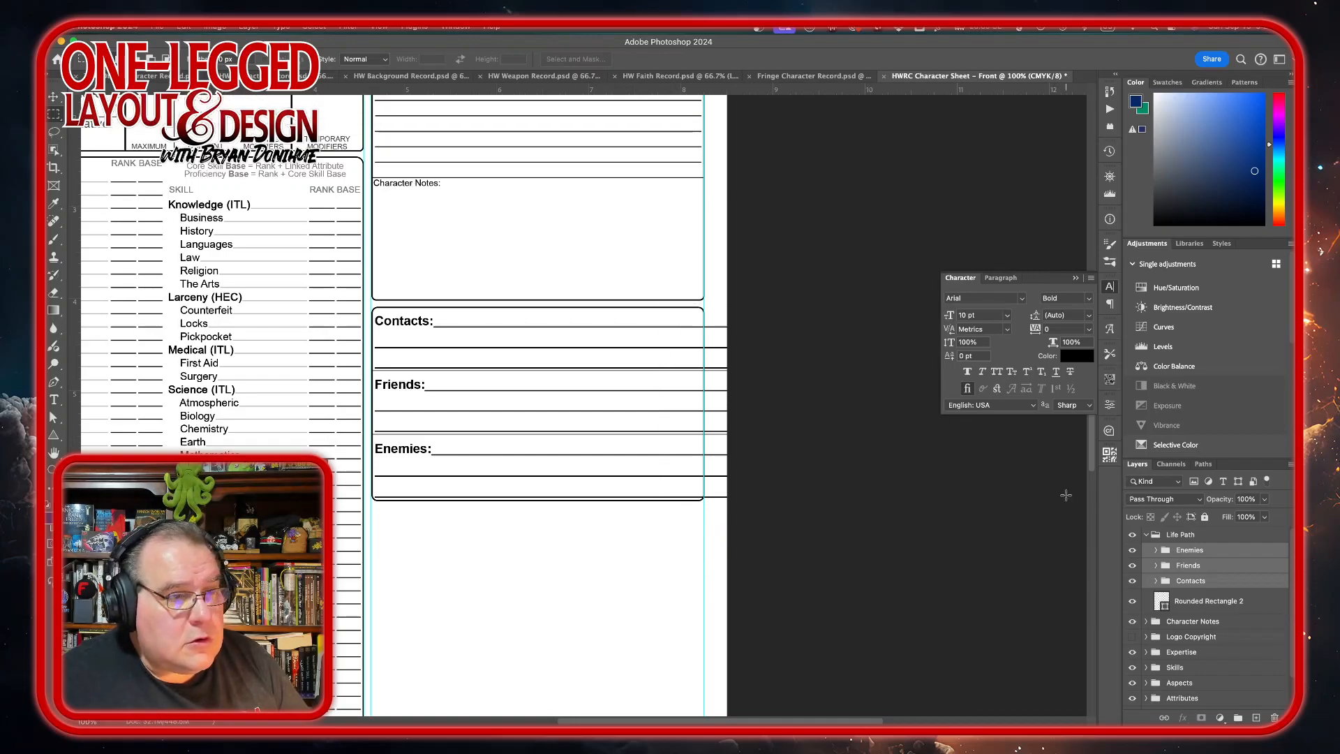
pyautogui.click(1231, 582)
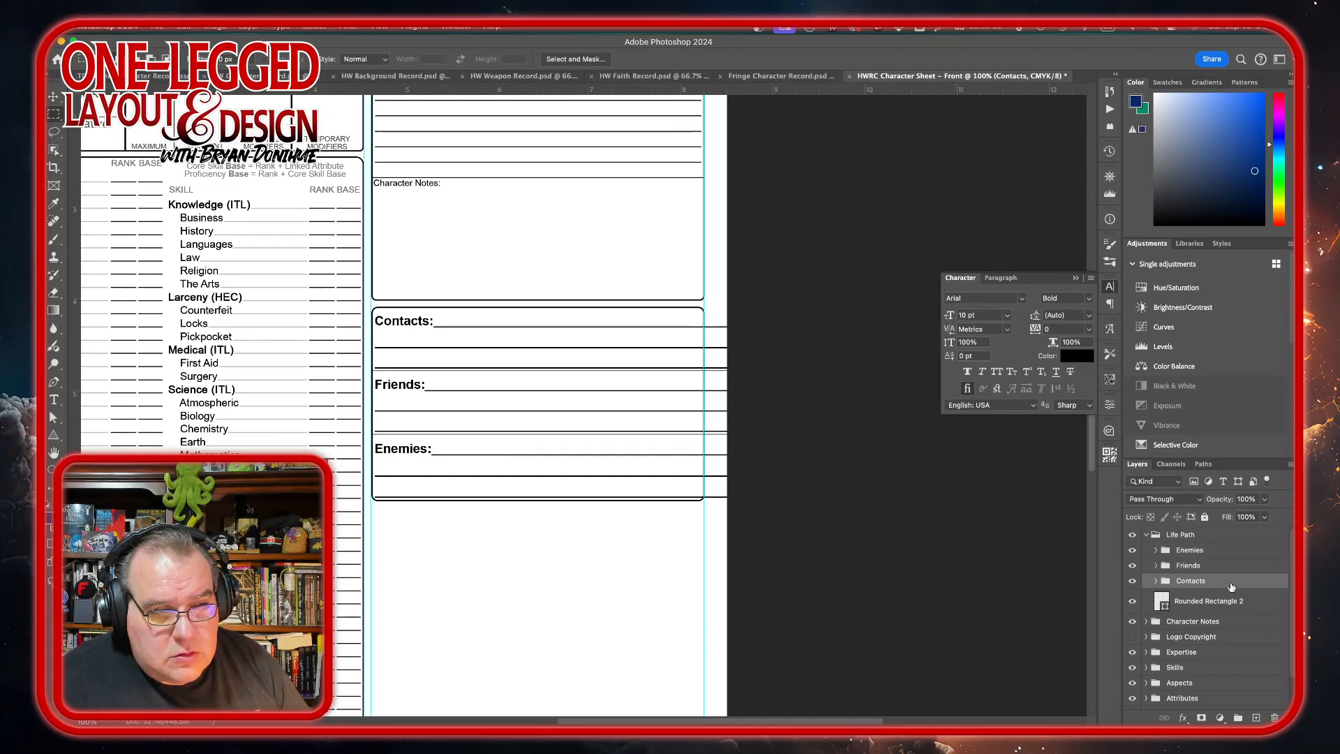
pyautogui.click(1200, 718)
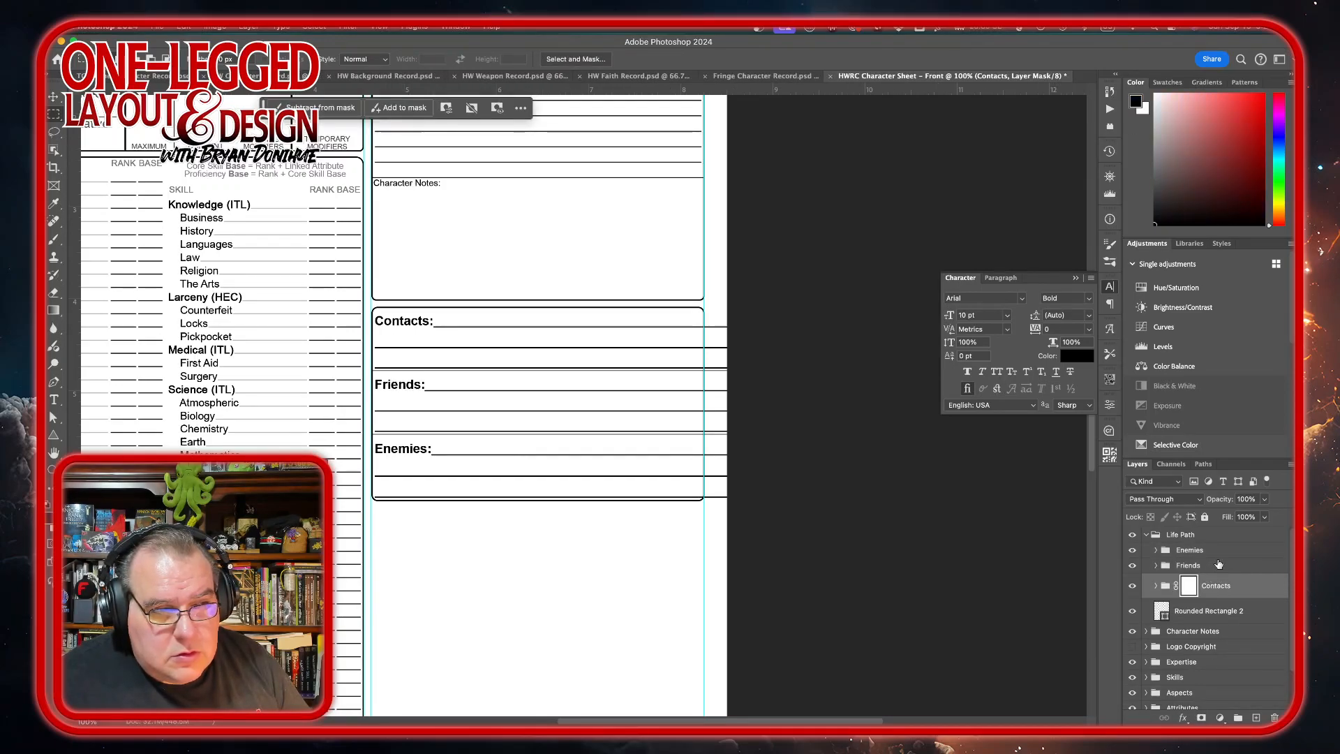
pyautogui.click(1219, 566)
pyautogui.click(1201, 718)
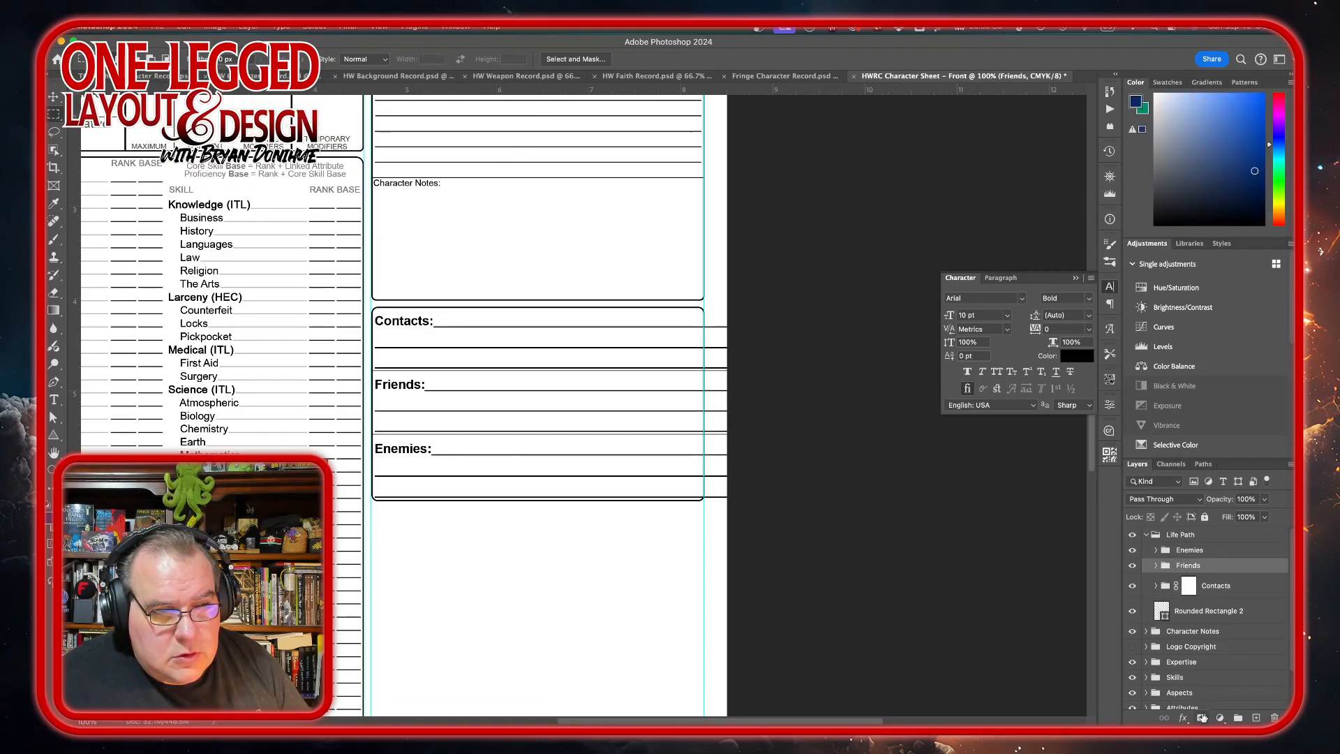
pyautogui.click(1224, 553)
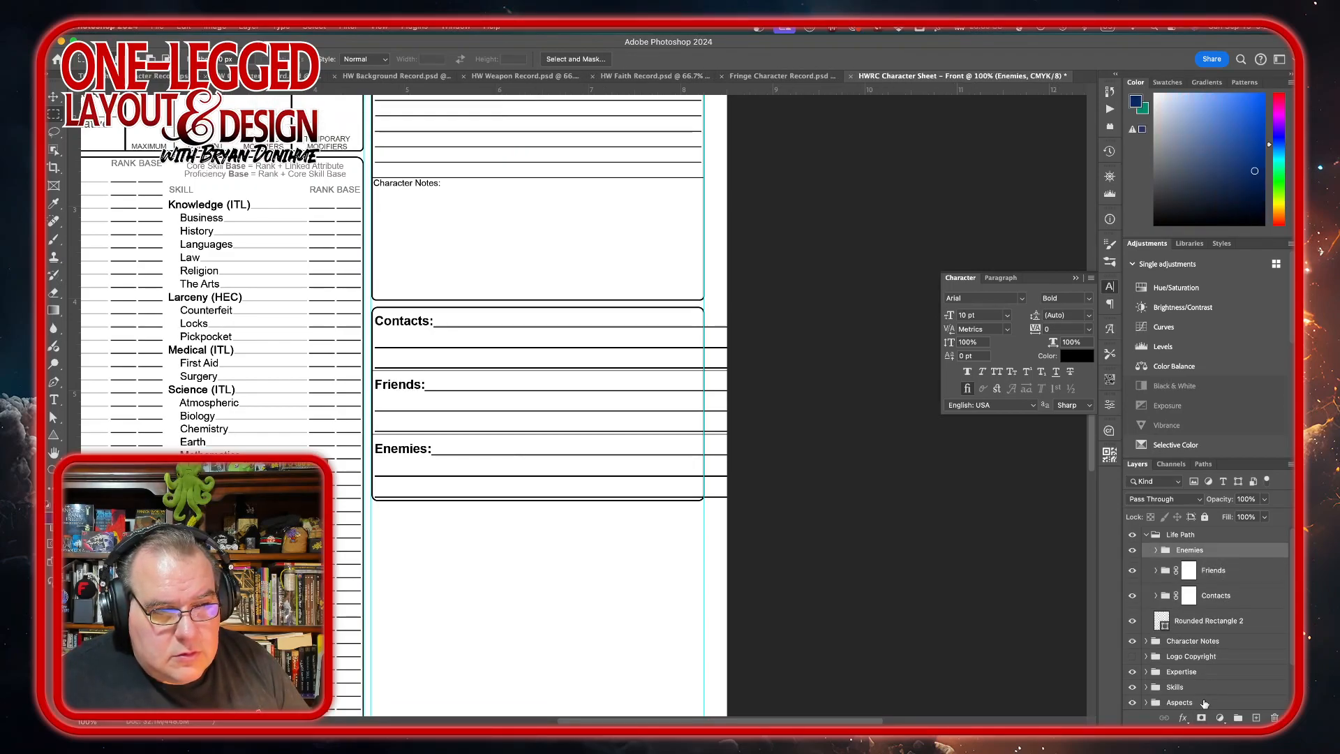
pyautogui.click(1202, 718)
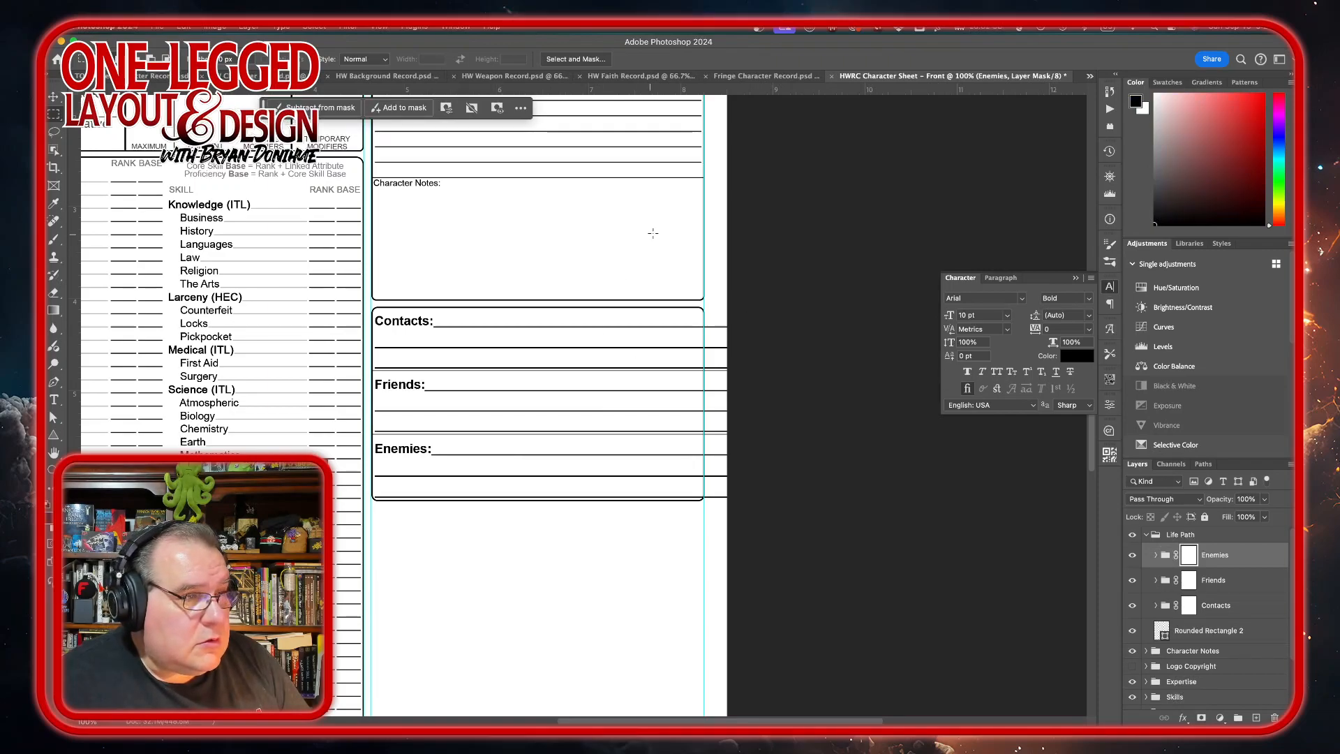
# Select the strip between the Life Path box's right edge and the page edge, and fill it black on the Enemies mask
pyautogui.moveTo(584, 303); pyautogui.dragTo(729, 523)
pyautogui.moveTo(638, 407); pyautogui.dragTo(759, 406)
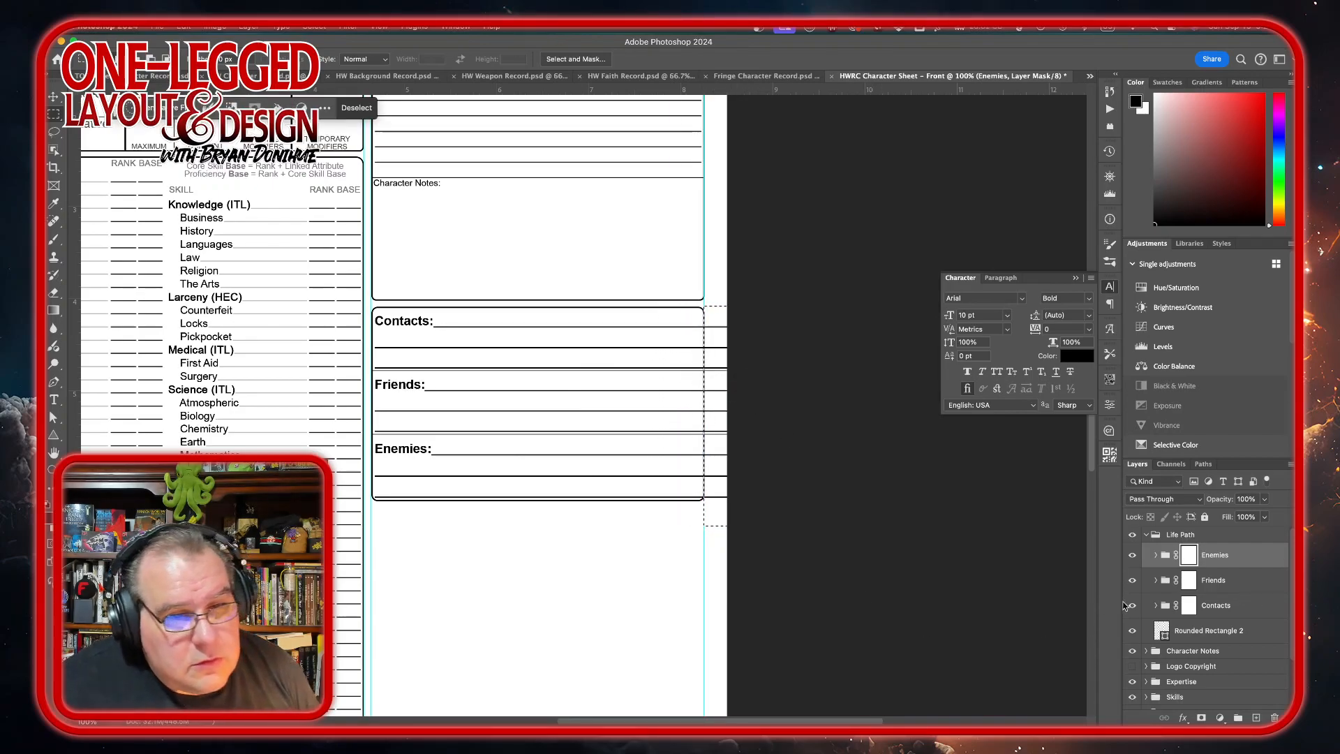
pyautogui.click(182, 27)
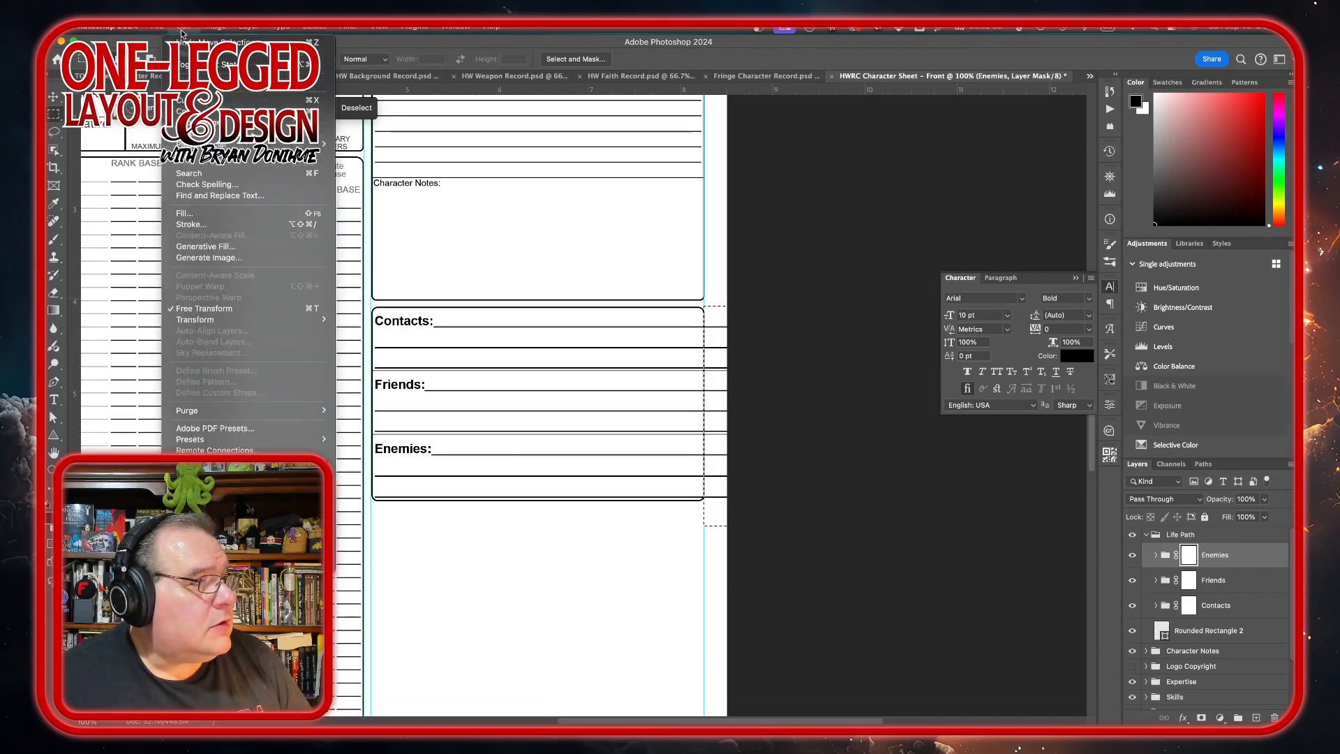
pyautogui.click(180, 220)
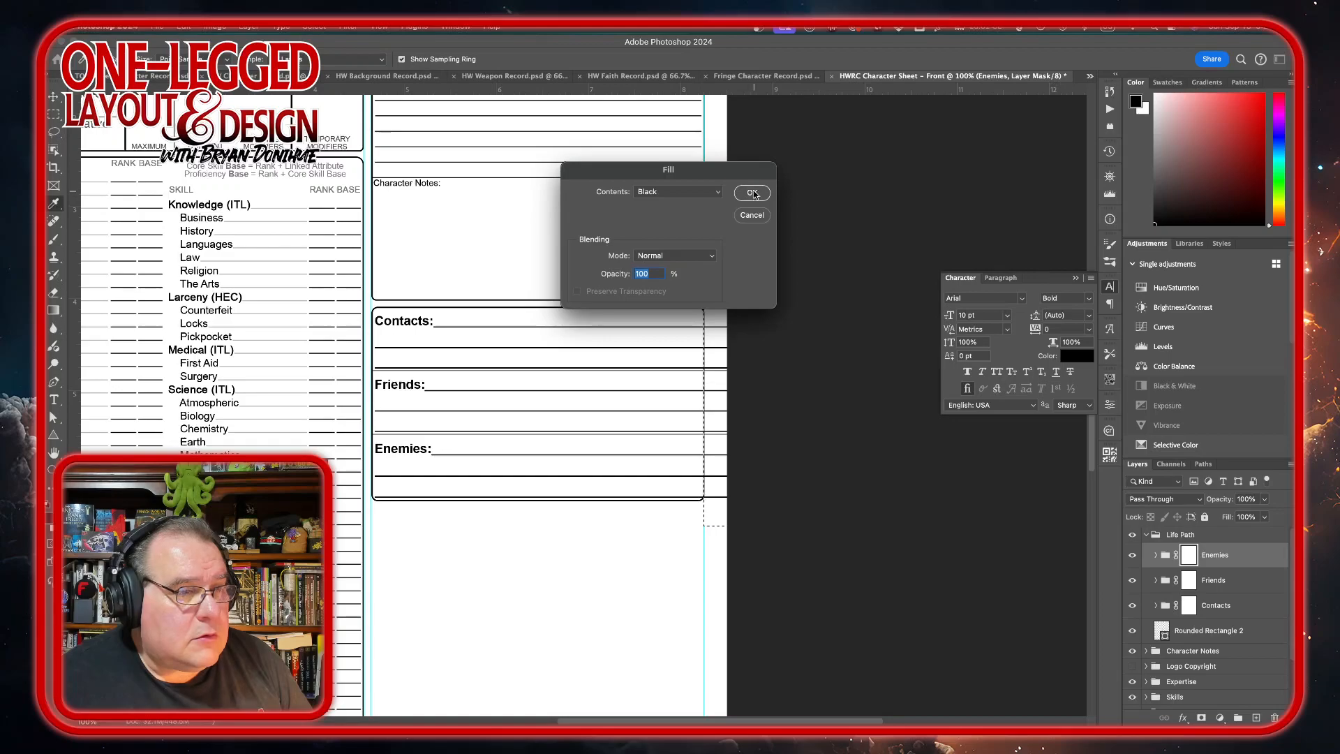
pyautogui.click(752, 193)
# Fill the same selected strip with black on the Friends group's mask to trim its overhanging lines
pyautogui.click(1246, 584)
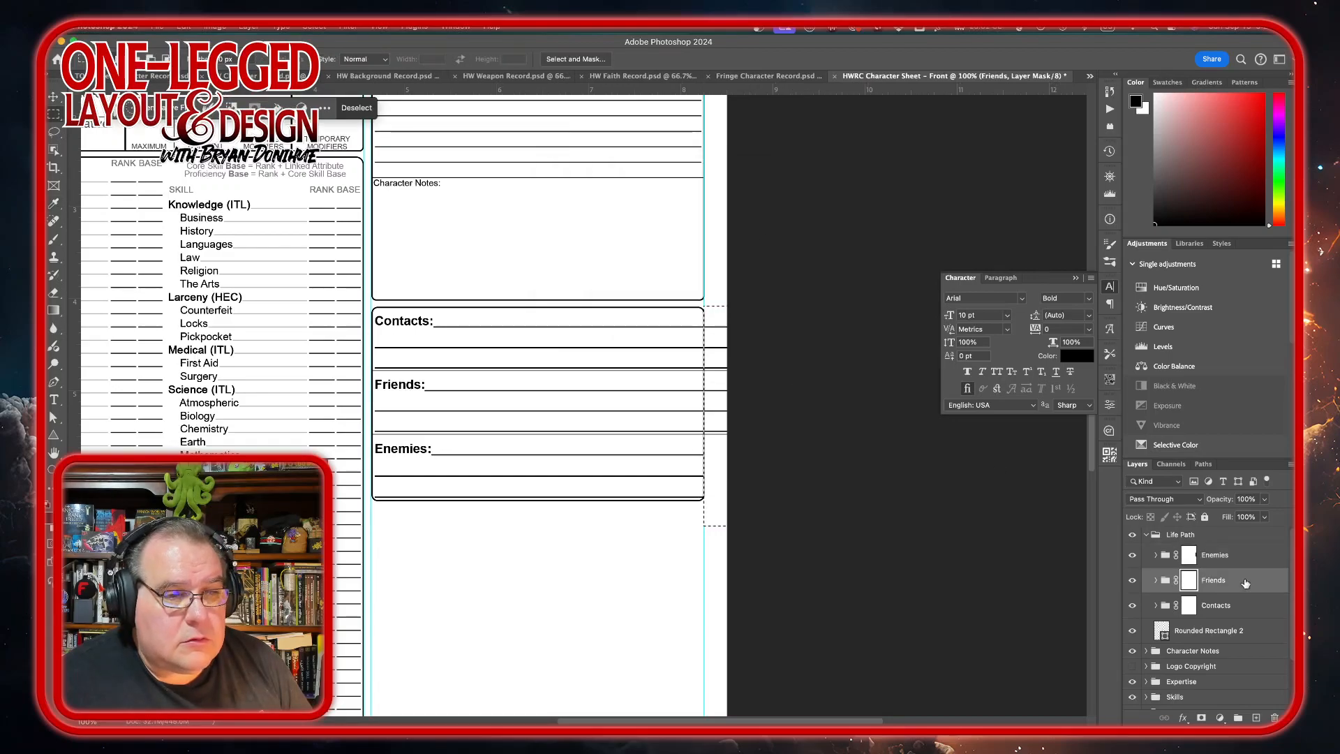
pyautogui.click(178, 30)
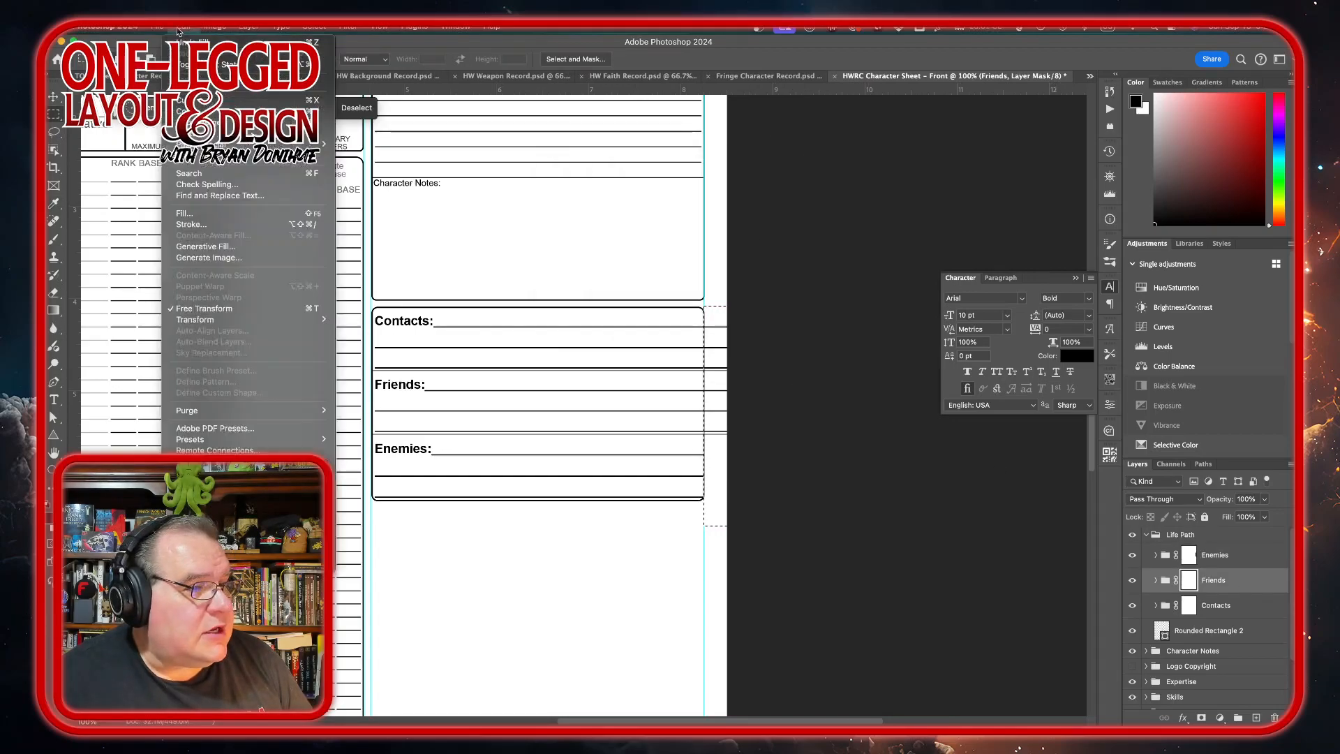
pyautogui.click(191, 215)
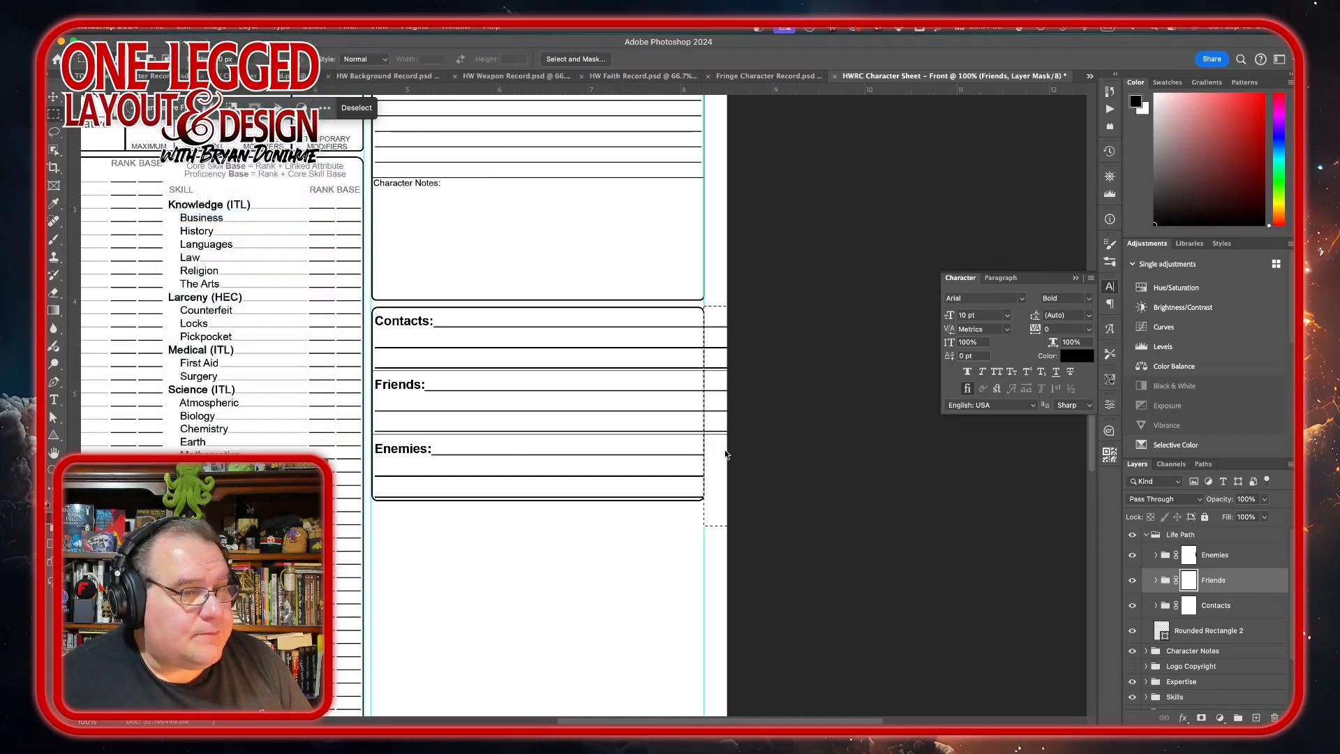
pyautogui.click(752, 193)
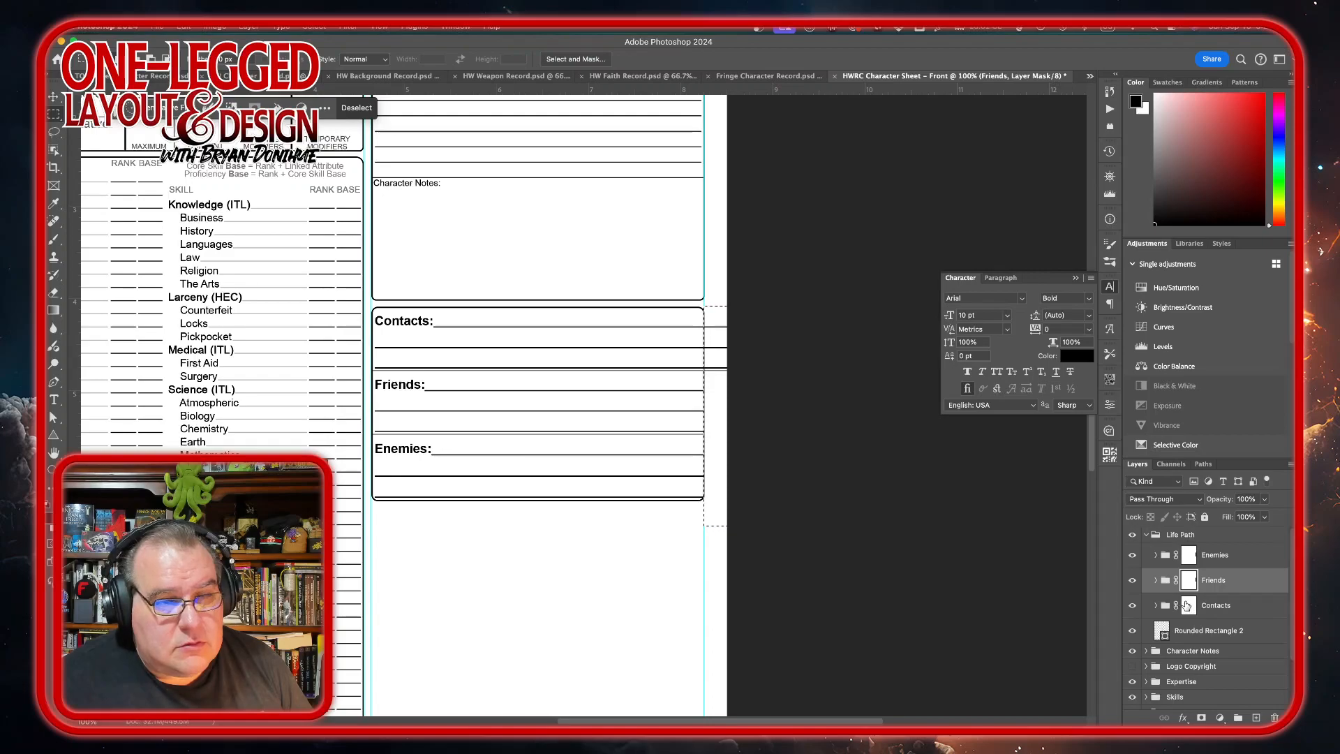
# Fill the selected strip with black on the Contacts group's mask to trim its overhanging lines
pyautogui.click(1188, 606)
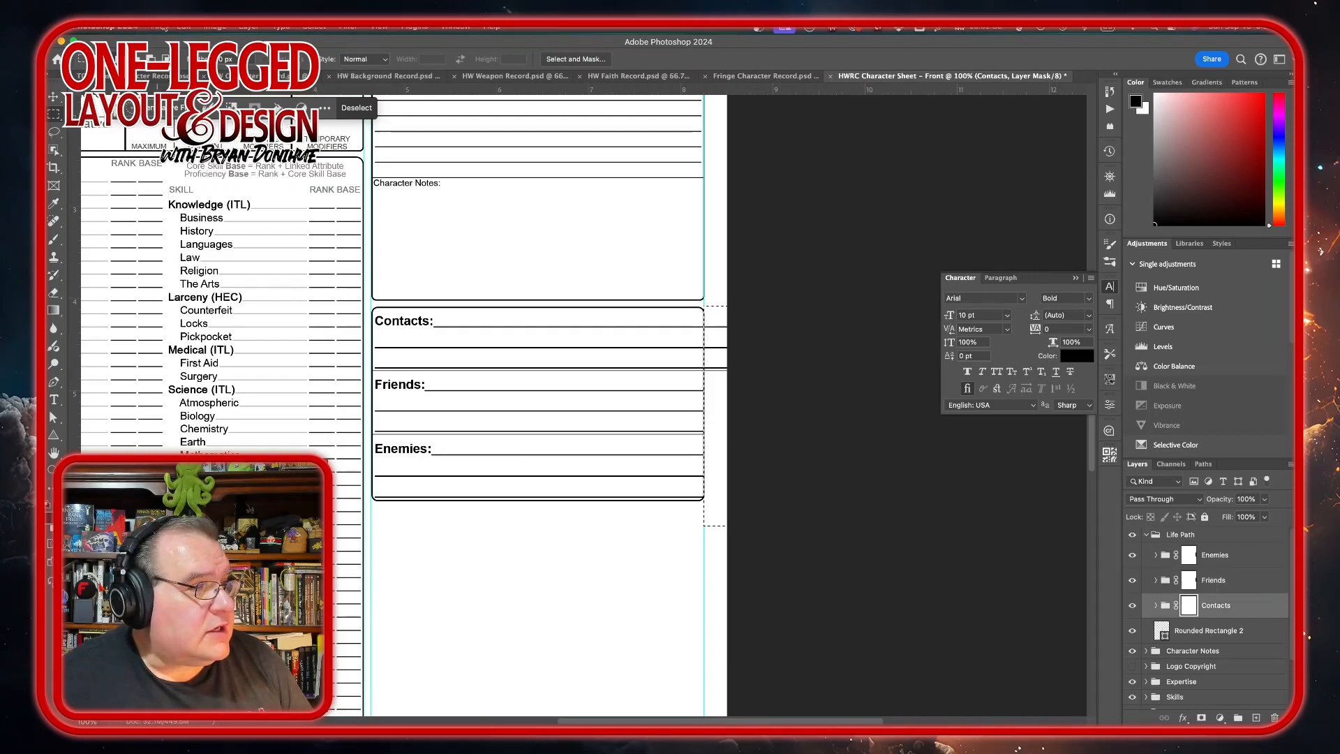
pyautogui.click(184, 26)
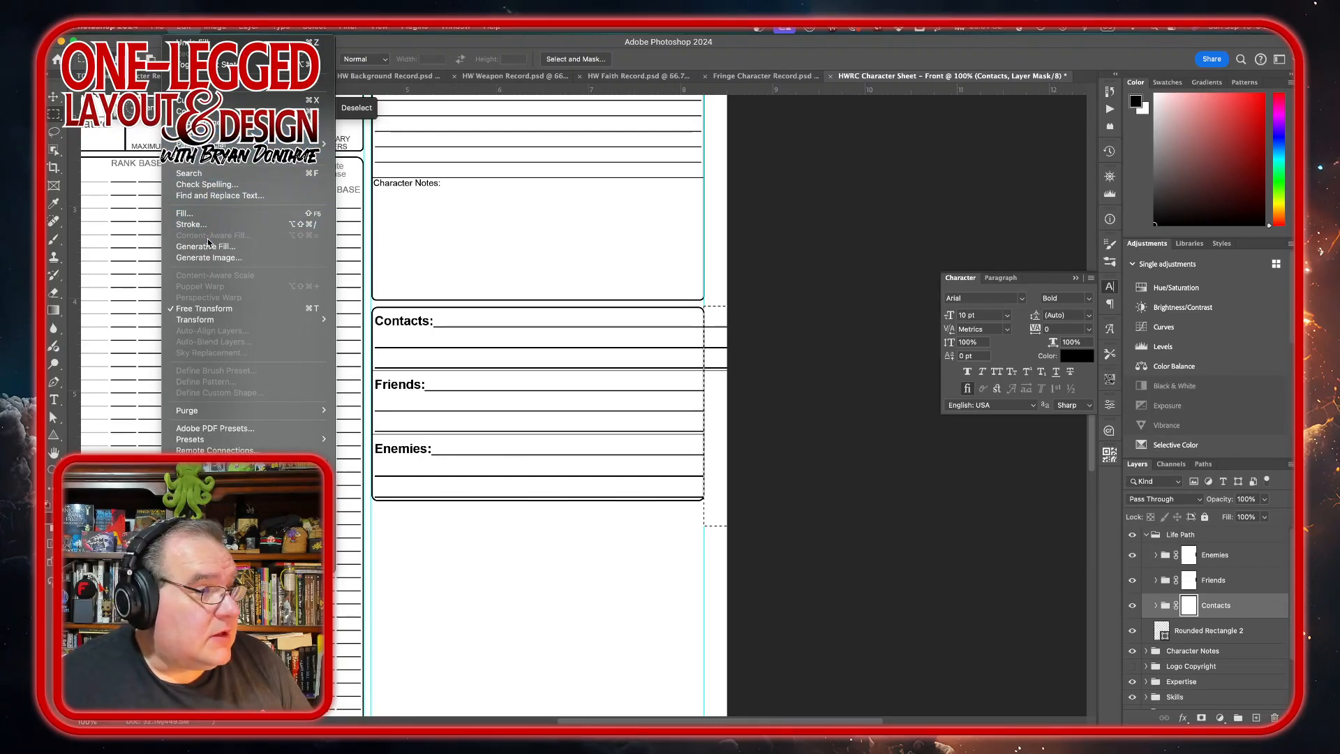
pyautogui.click(208, 214)
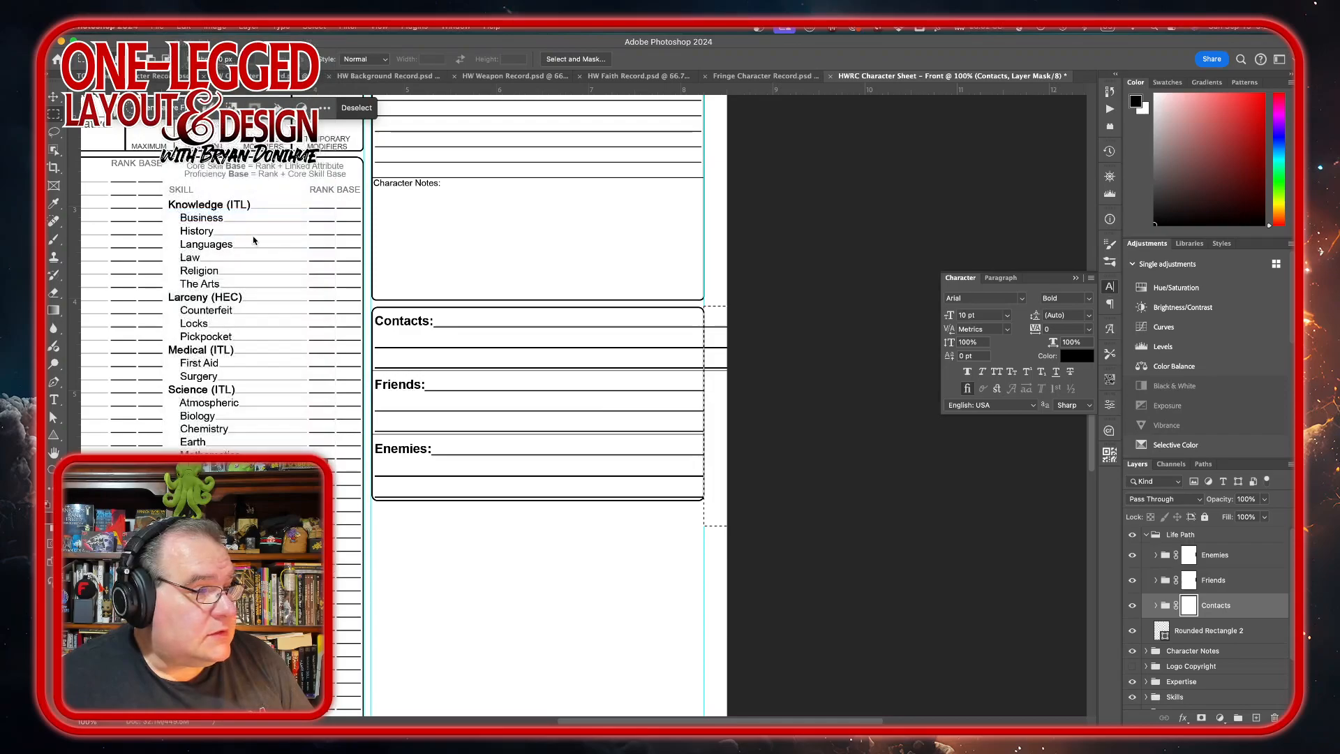
pyautogui.click(752, 193)
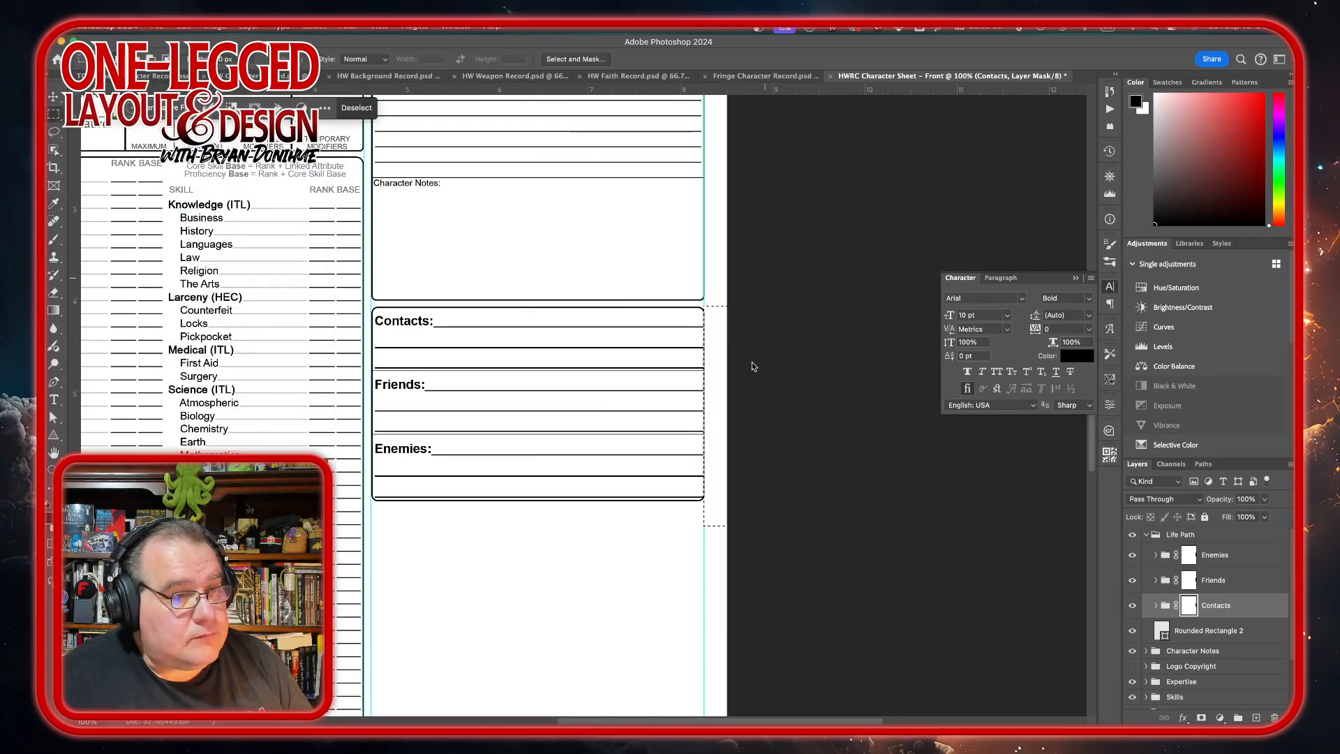
# Examine the sheet's right-hand column from Backgrounds & Character Traits down to the space below Enemies
pyautogui.scroll(1, 473, 500)
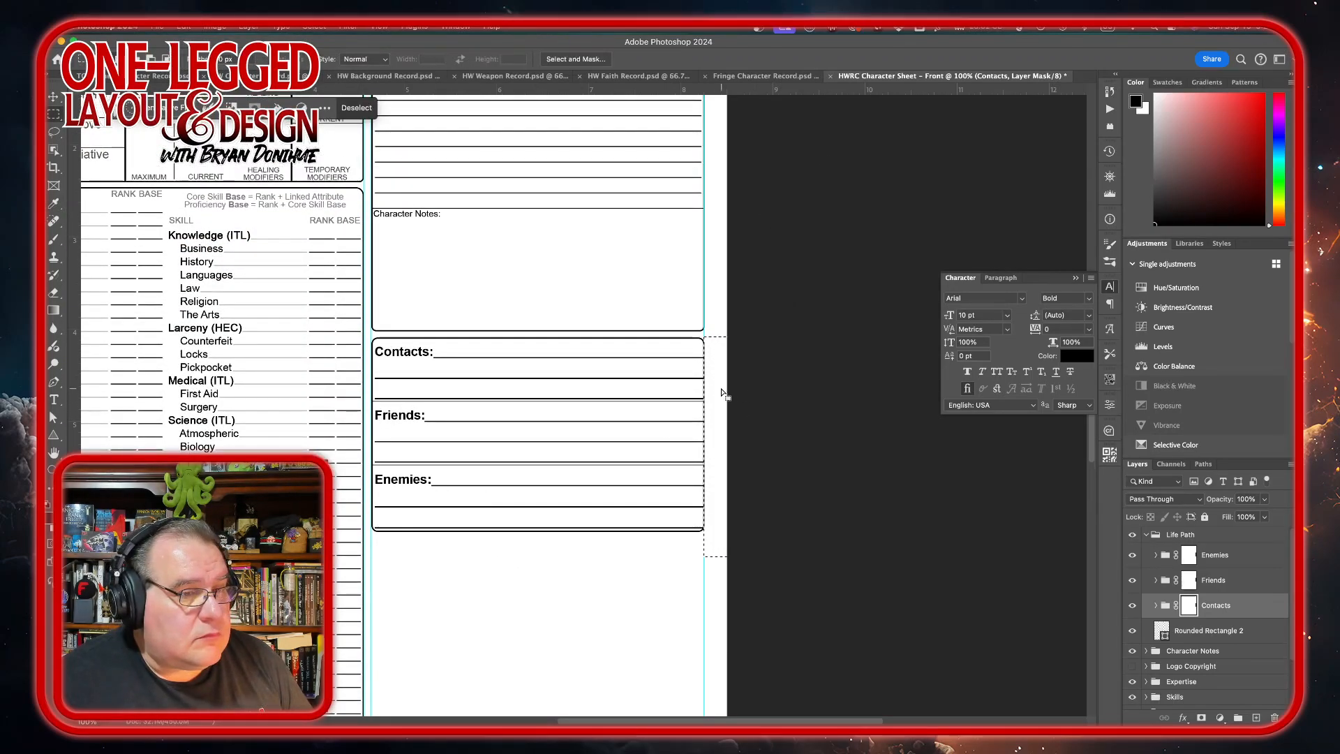
pyautogui.scroll(5, 579, 442)
pyautogui.hscroll(1, 579, 442)
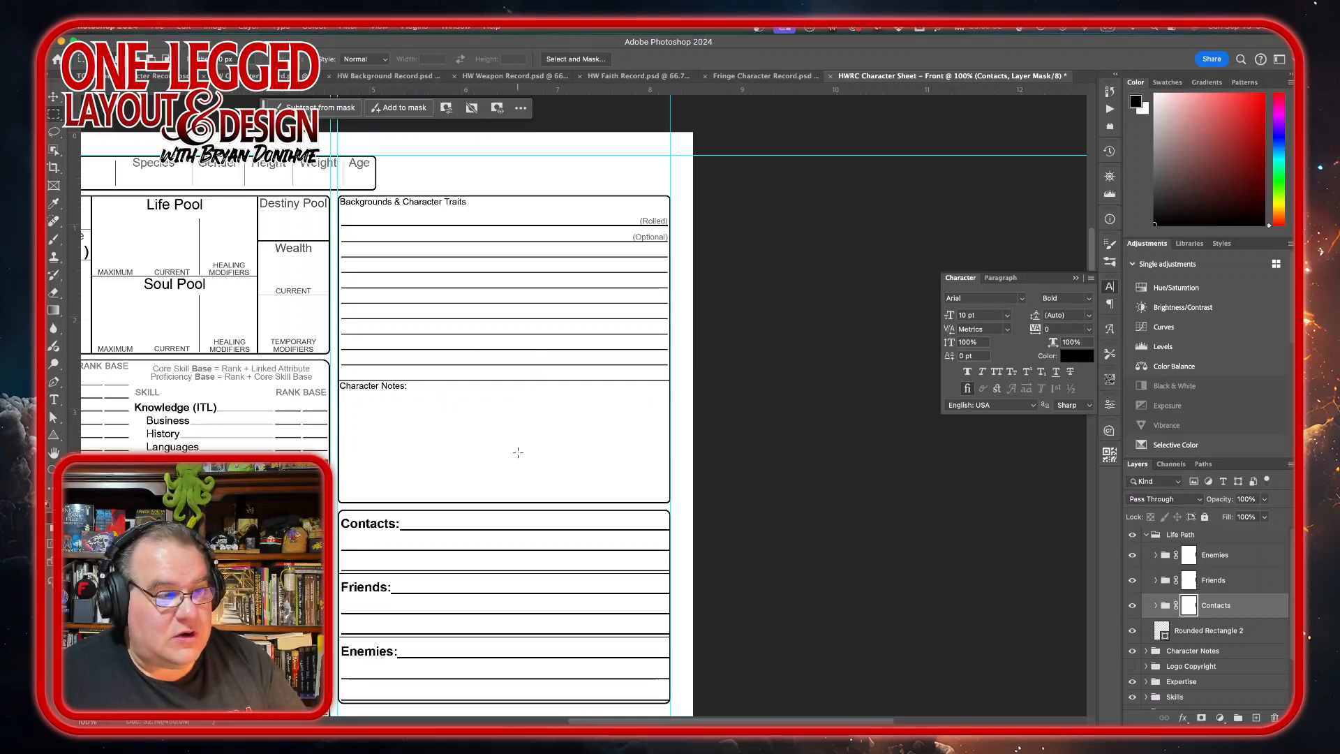
pyautogui.scroll(-5, 518, 452)
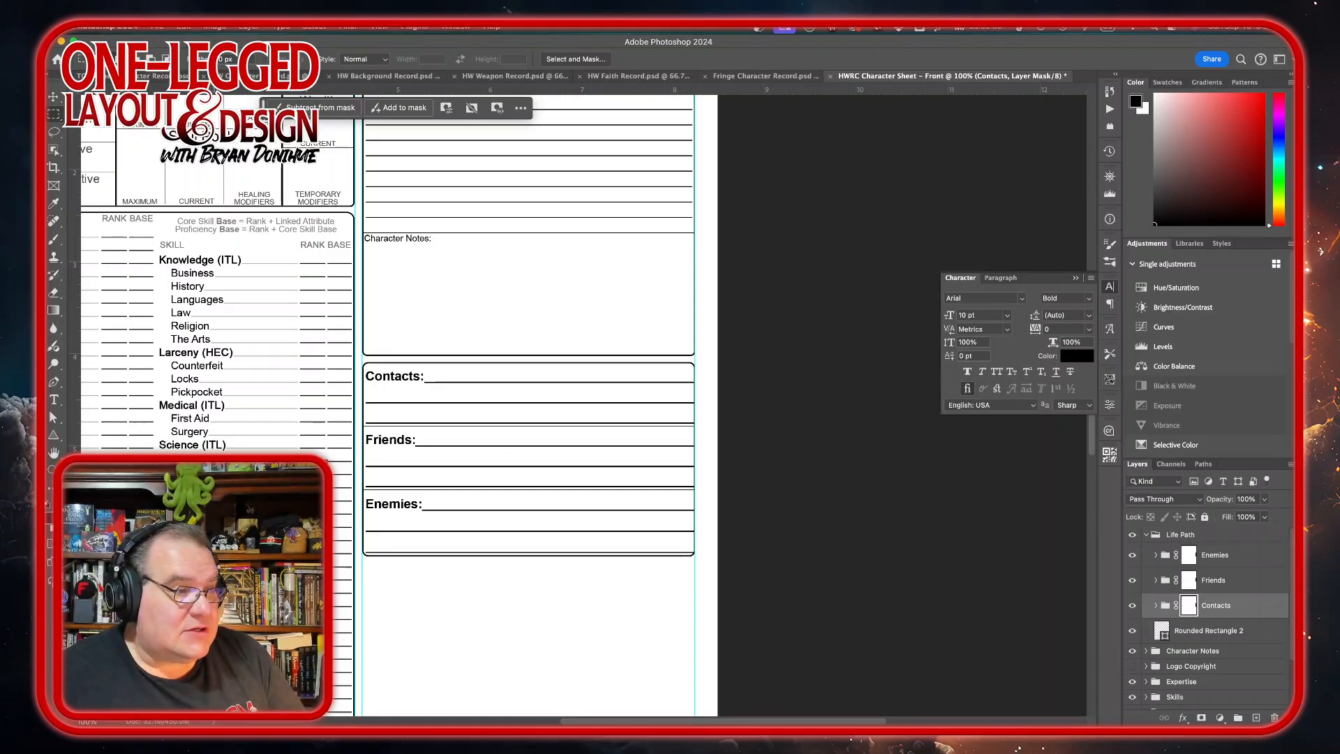
pyautogui.scroll(-10, 457, 434)
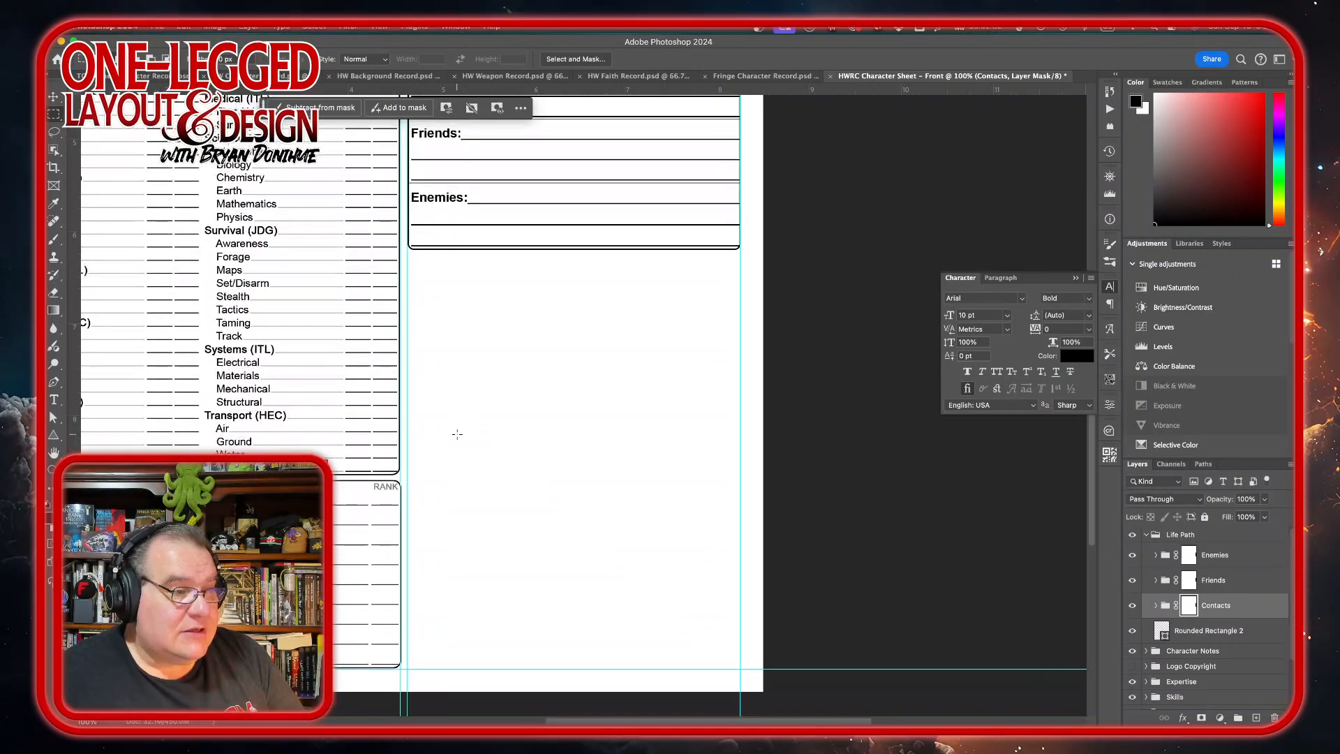
pyautogui.hscroll(1, 457, 434)
pyautogui.scroll(1, 457, 434)
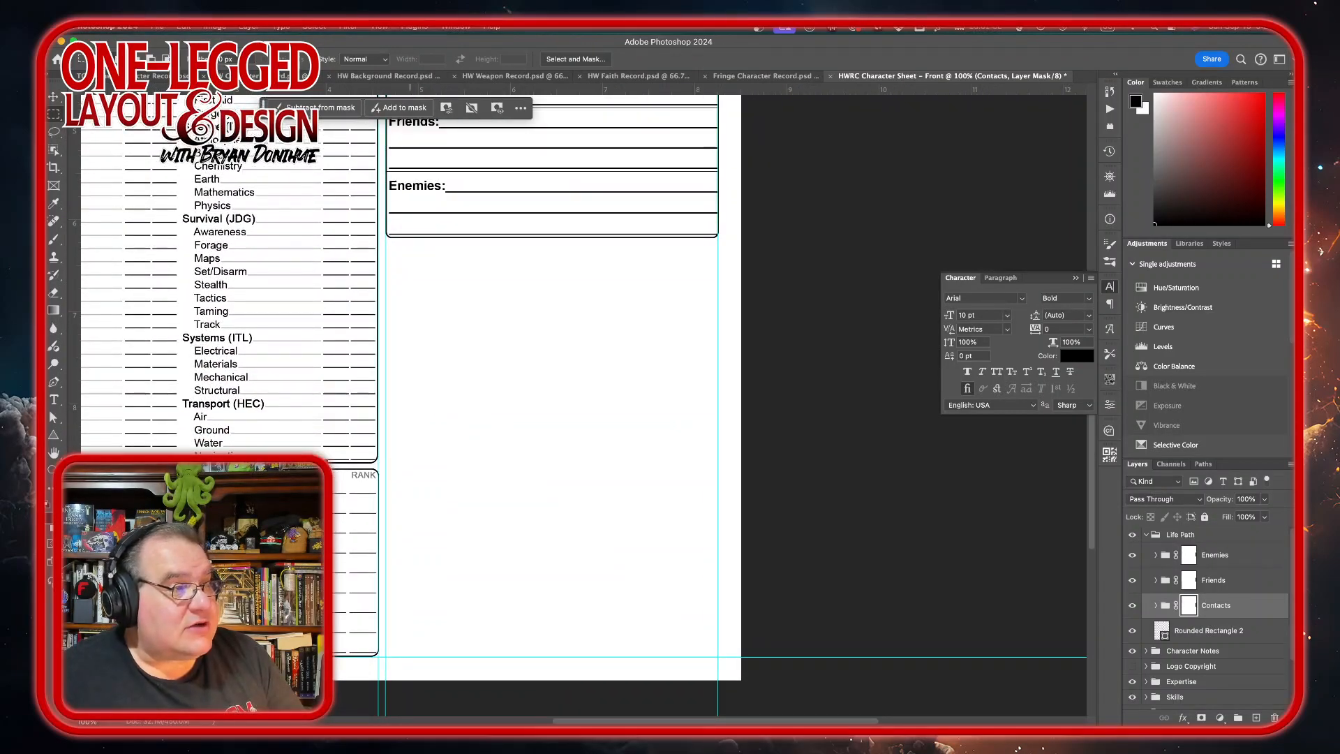
# Switch to the Other Handbook character record document and select its Talents and Weaknesses layer groups
pyautogui.hotkey('ctrl', 'Tab')
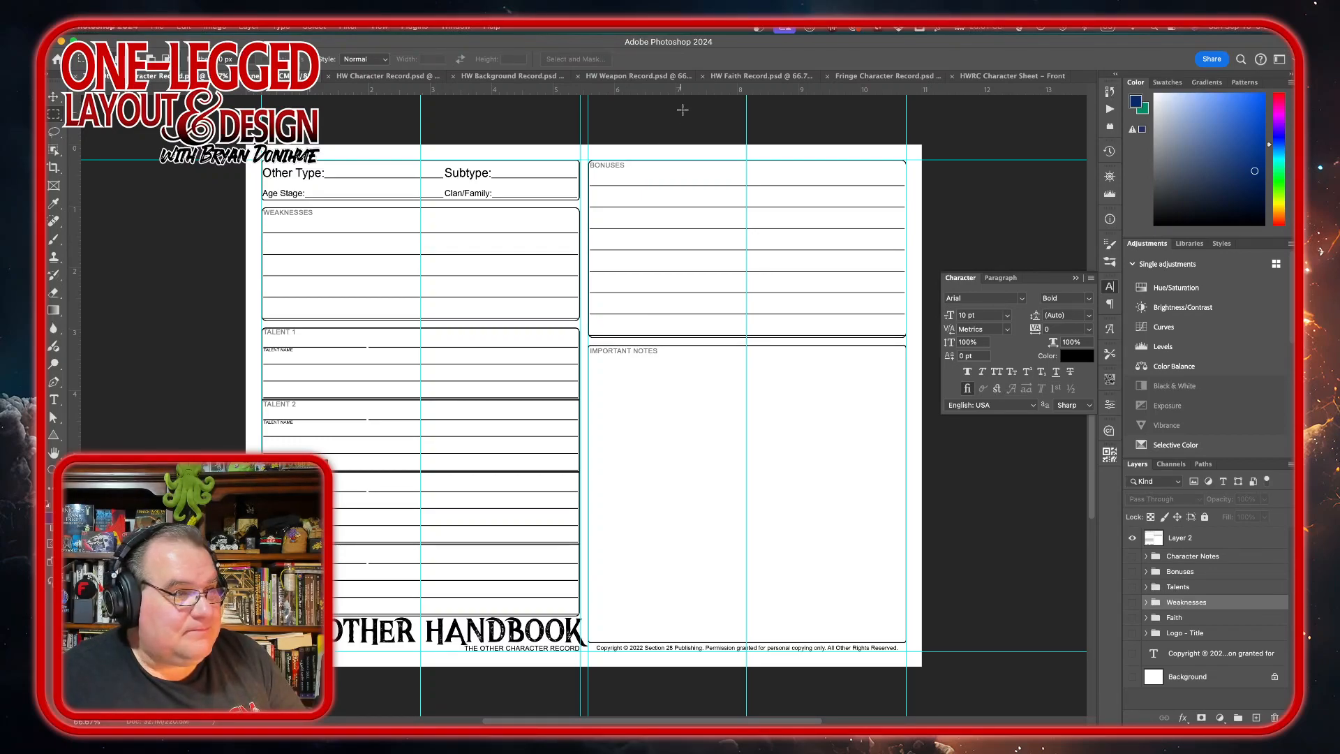
pyautogui.keyDown('shift'); pyautogui.click(1204, 590); pyautogui.keyUp('shift')
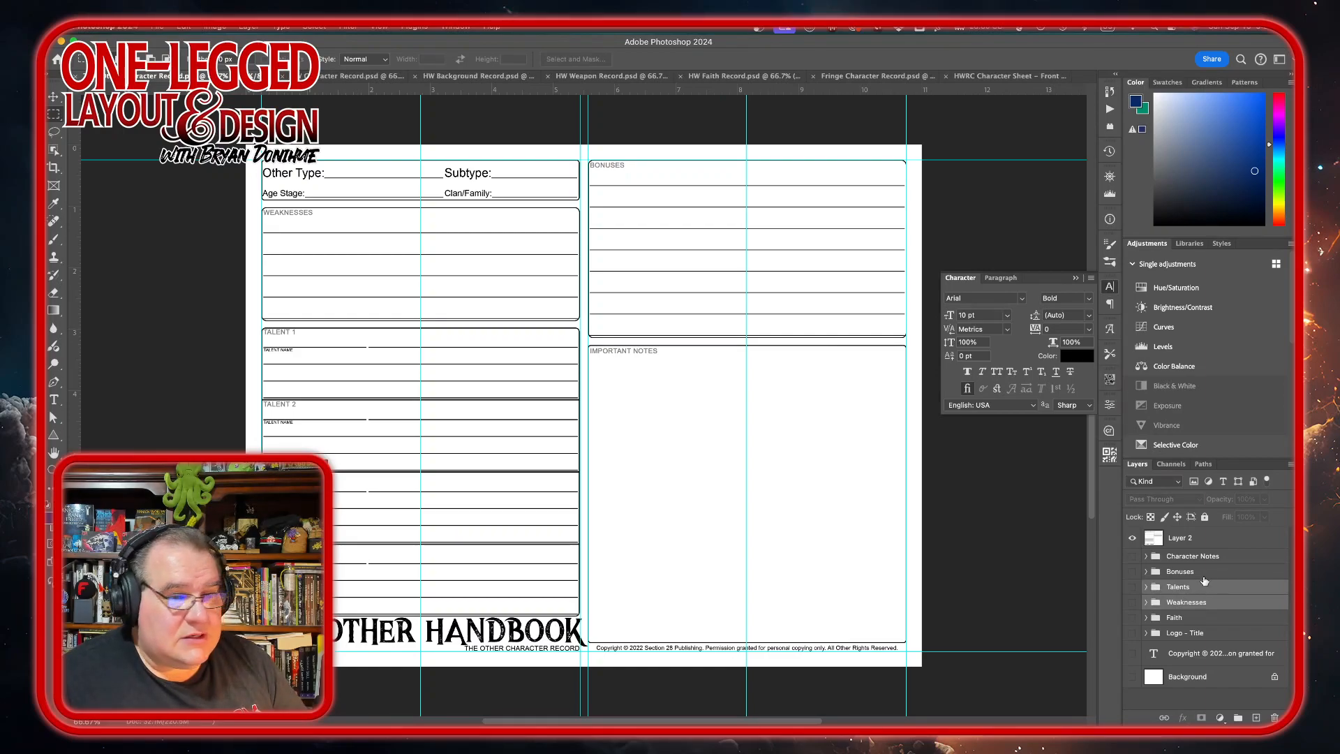
pyautogui.keyDown('shift'); pyautogui.click(1202, 573); pyautogui.keyUp('shift')
pyautogui.keyDown('super'); pyautogui.click(1204, 591); pyautogui.keyUp('super')
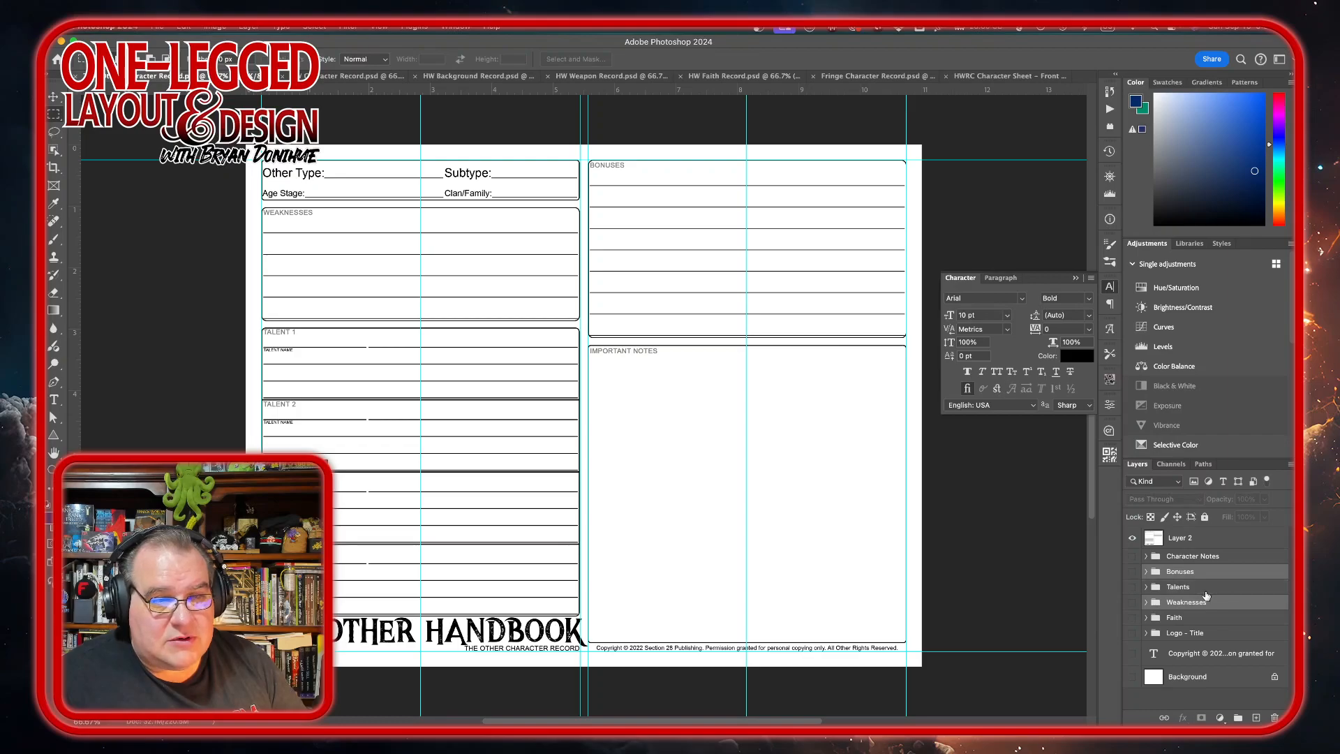
pyautogui.keyDown('super'); pyautogui.click(1209, 573); pyautogui.keyUp('super')
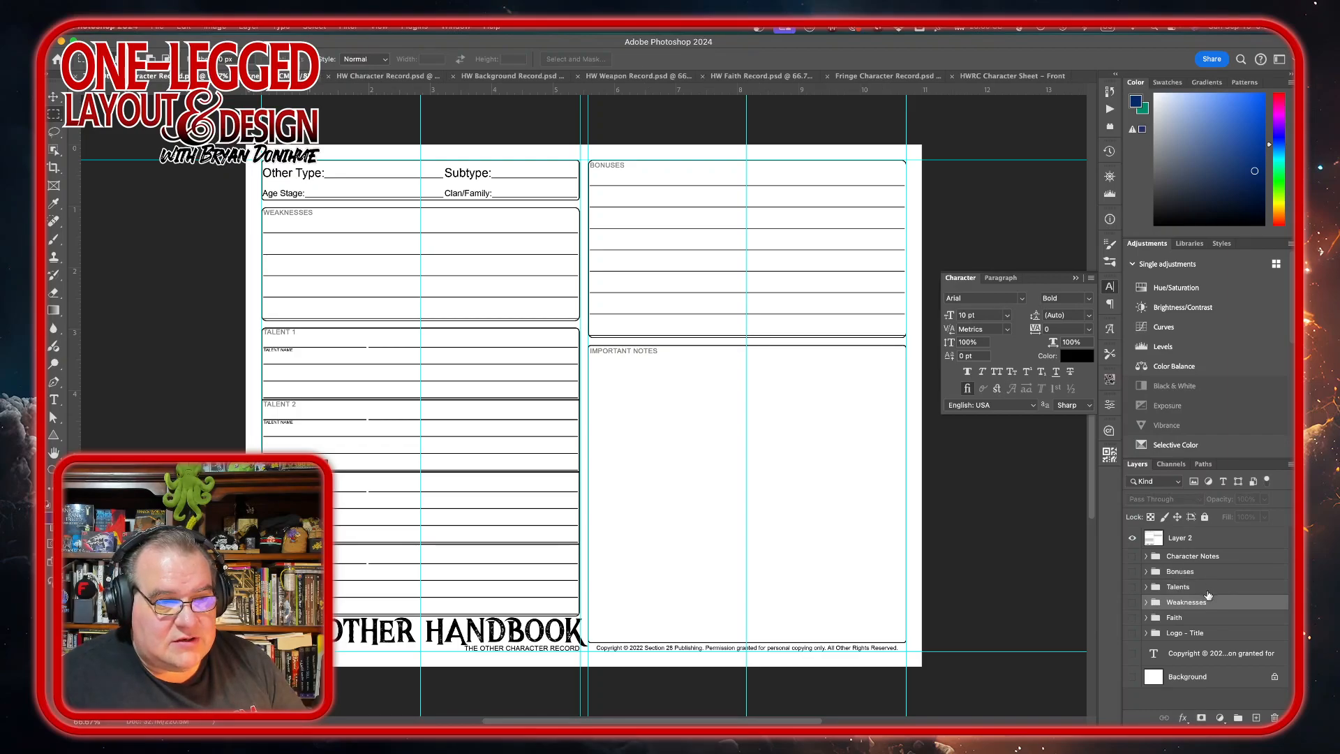
pyautogui.keyDown('super'); pyautogui.click(1208, 591); pyautogui.keyUp('super')
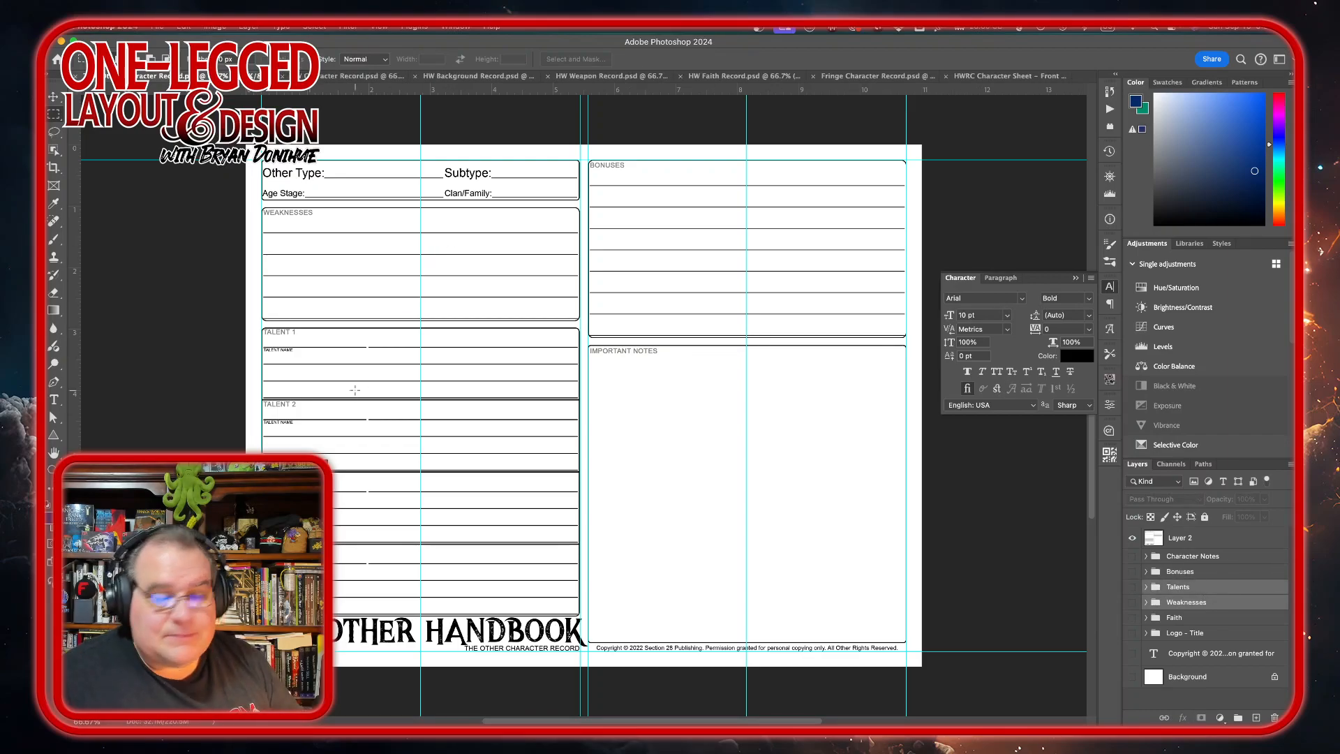
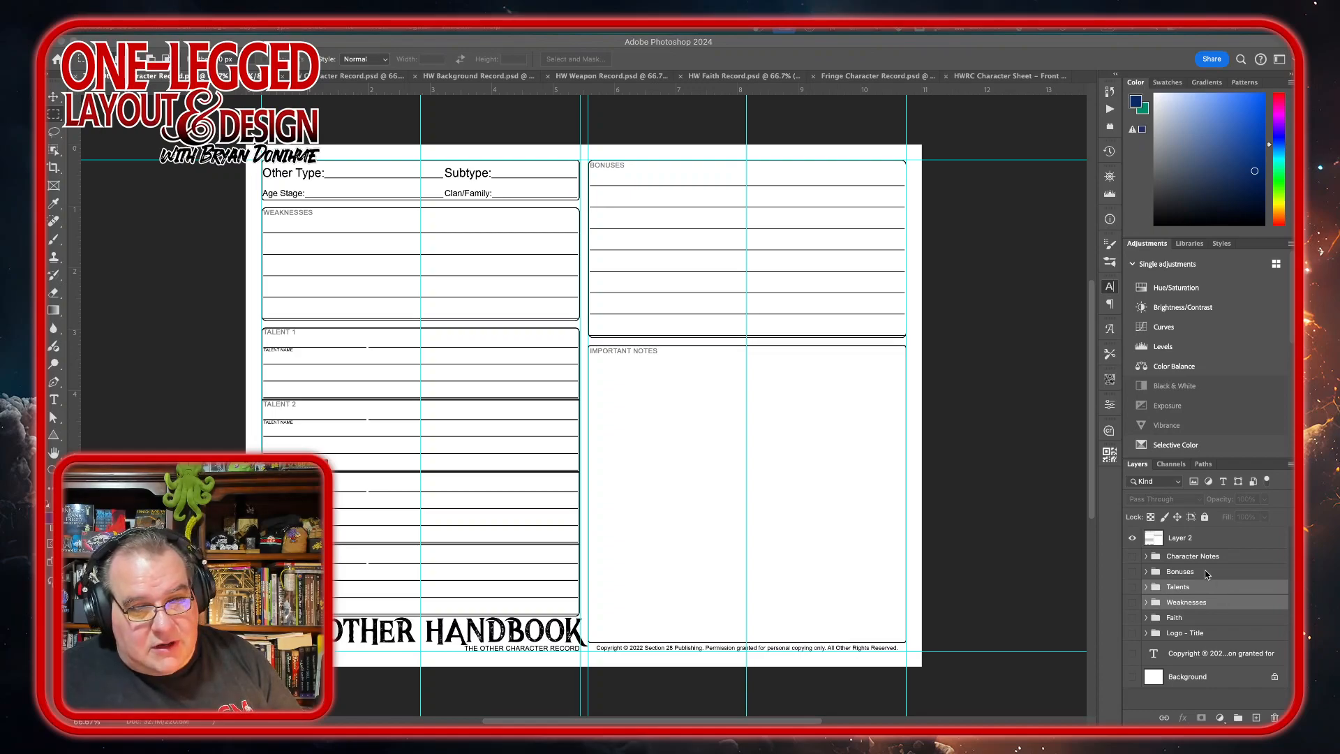
# Inspect the contents of the Character Notes, Bonuses and Faith layer groups, collapsing each again
pyautogui.click(1146, 557)
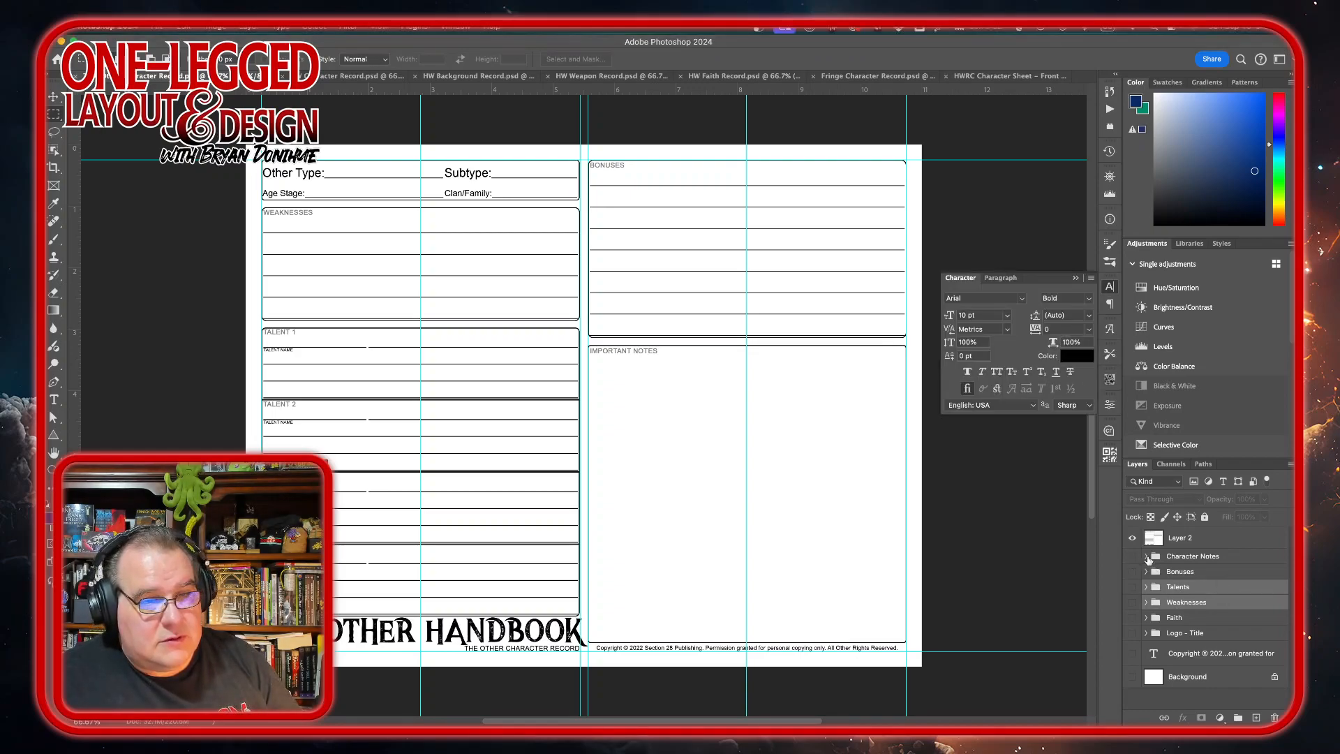
pyautogui.click(1146, 557)
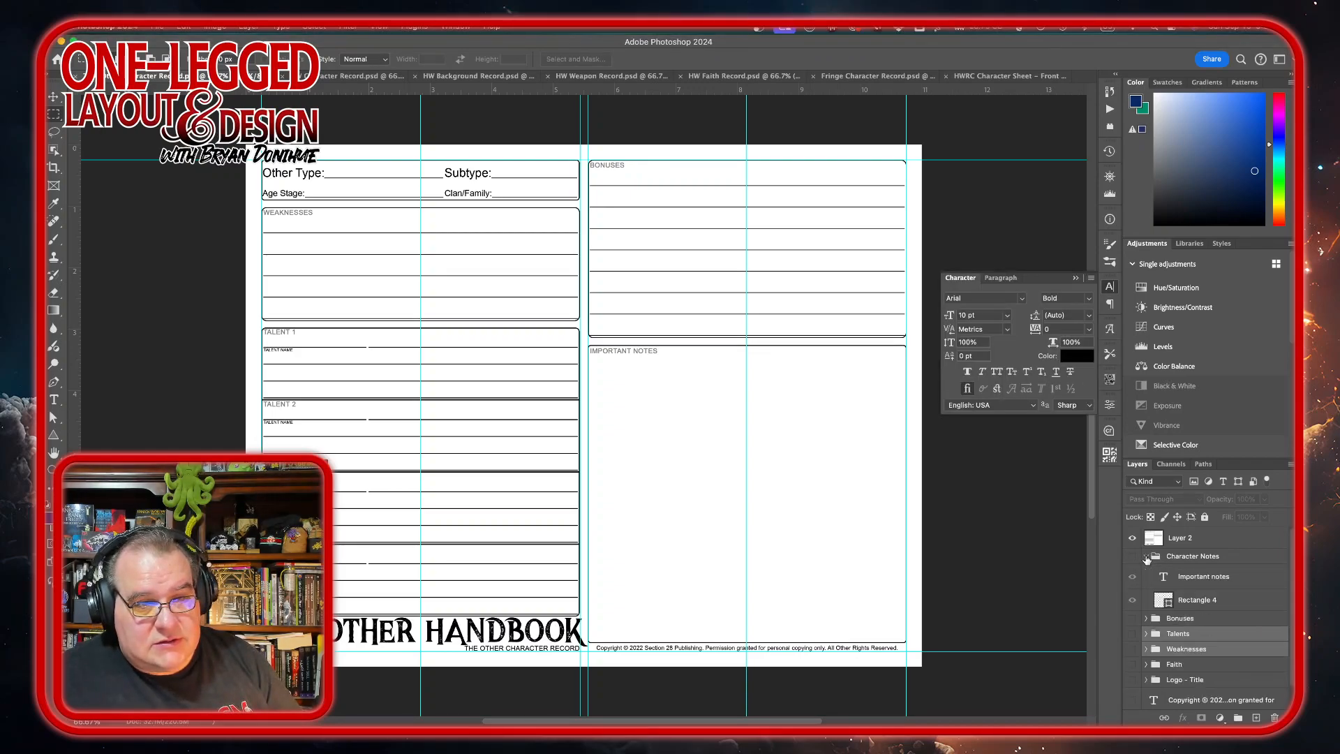
pyautogui.click(1146, 557)
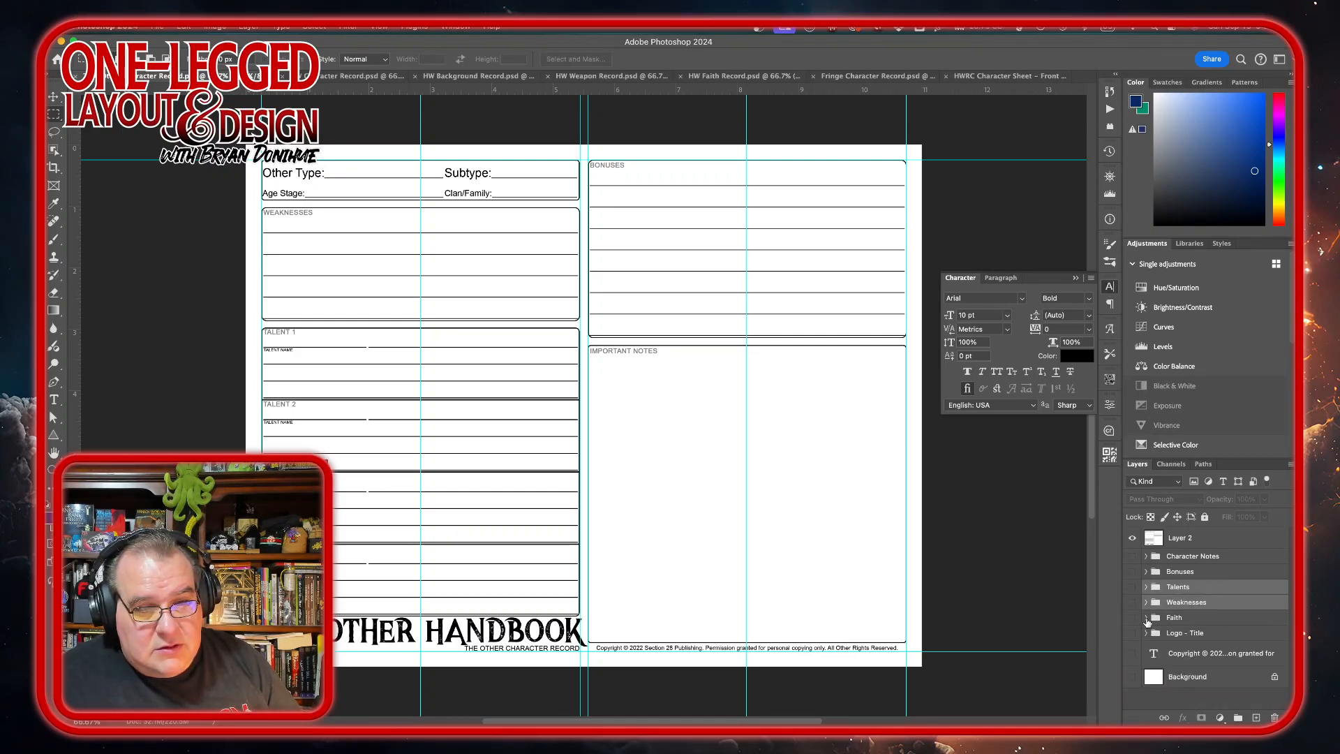
pyautogui.click(1146, 572)
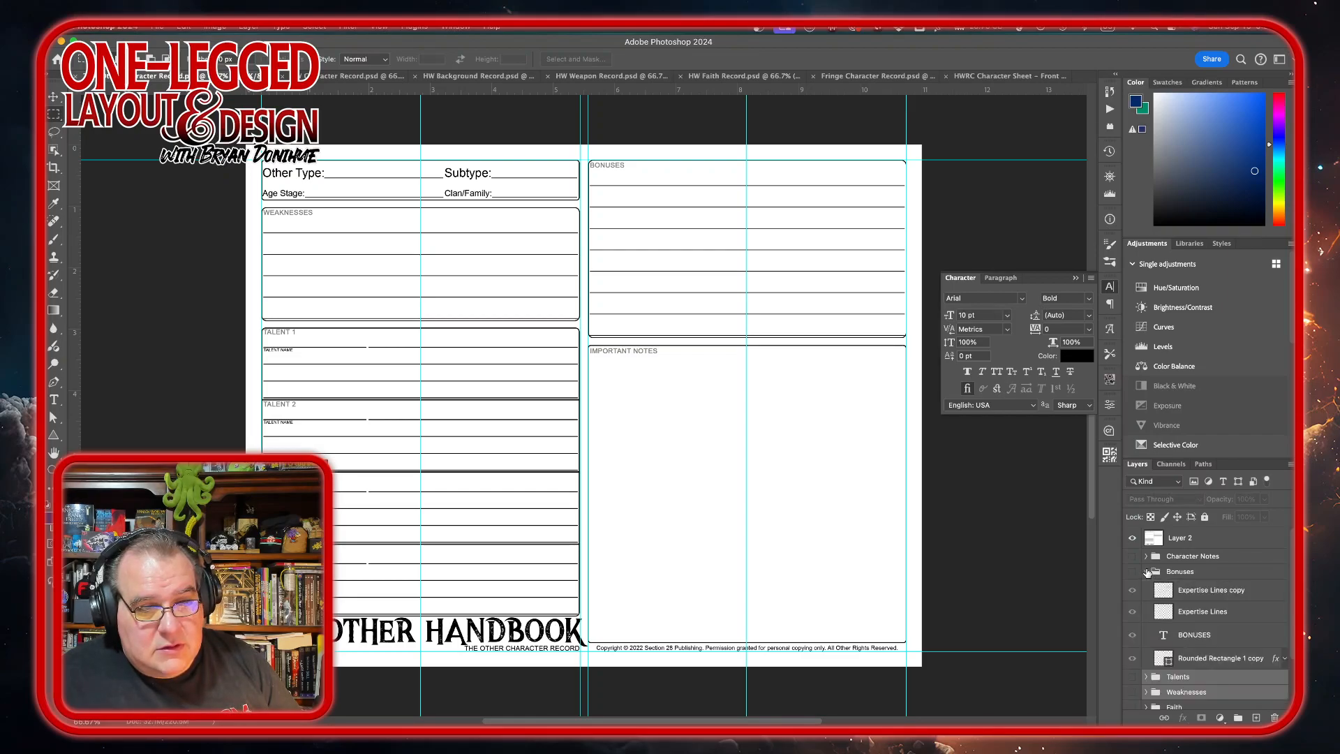
pyautogui.click(1146, 571)
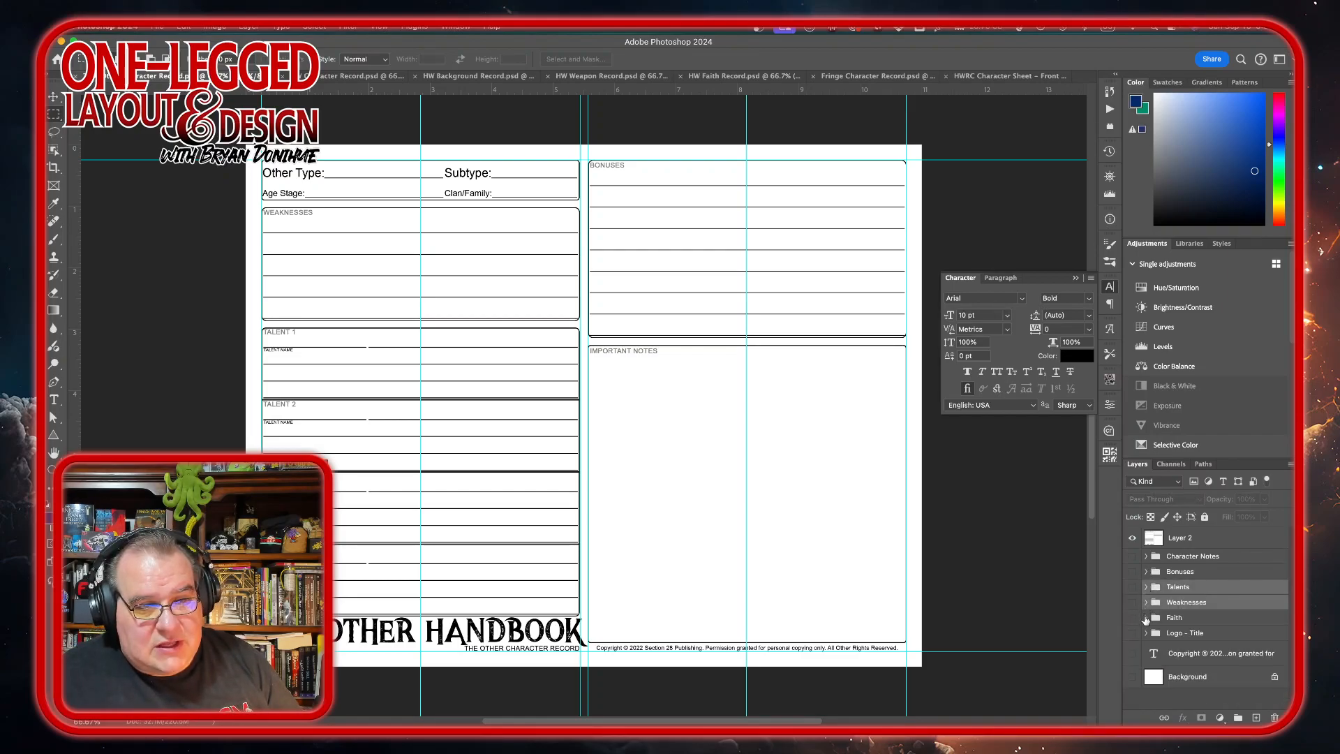
pyautogui.click(1145, 618)
pyautogui.click(1145, 617)
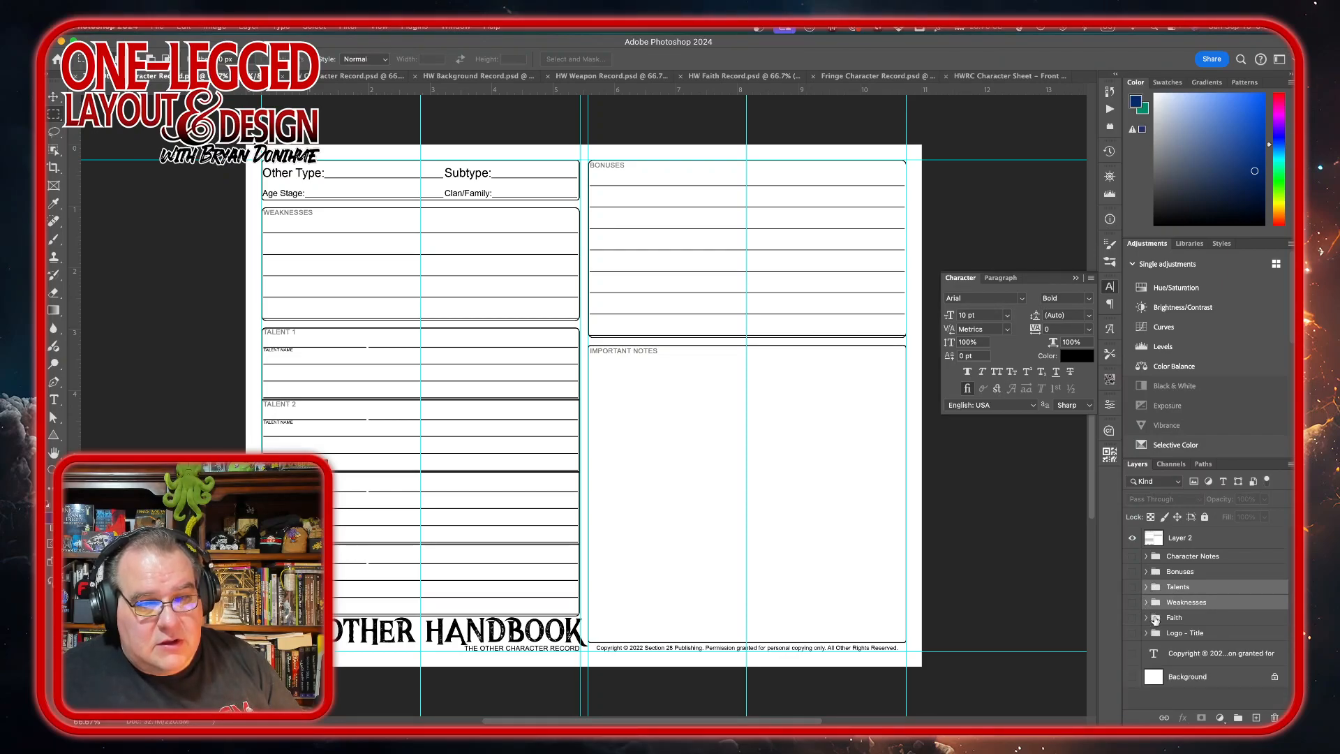
# Rename the Faith layer group as Family
pyautogui.doubleClick(1175, 617)
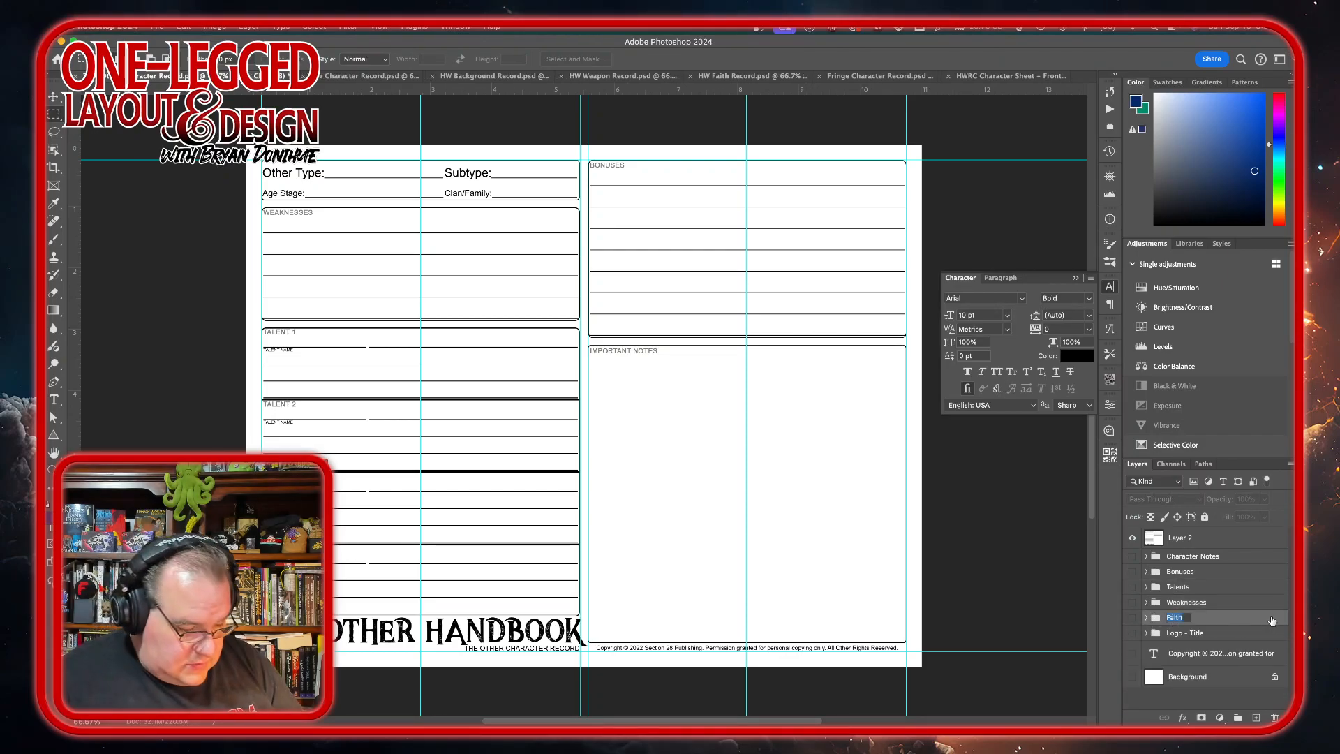
pyautogui.write('Family')
pyautogui.press('Return')
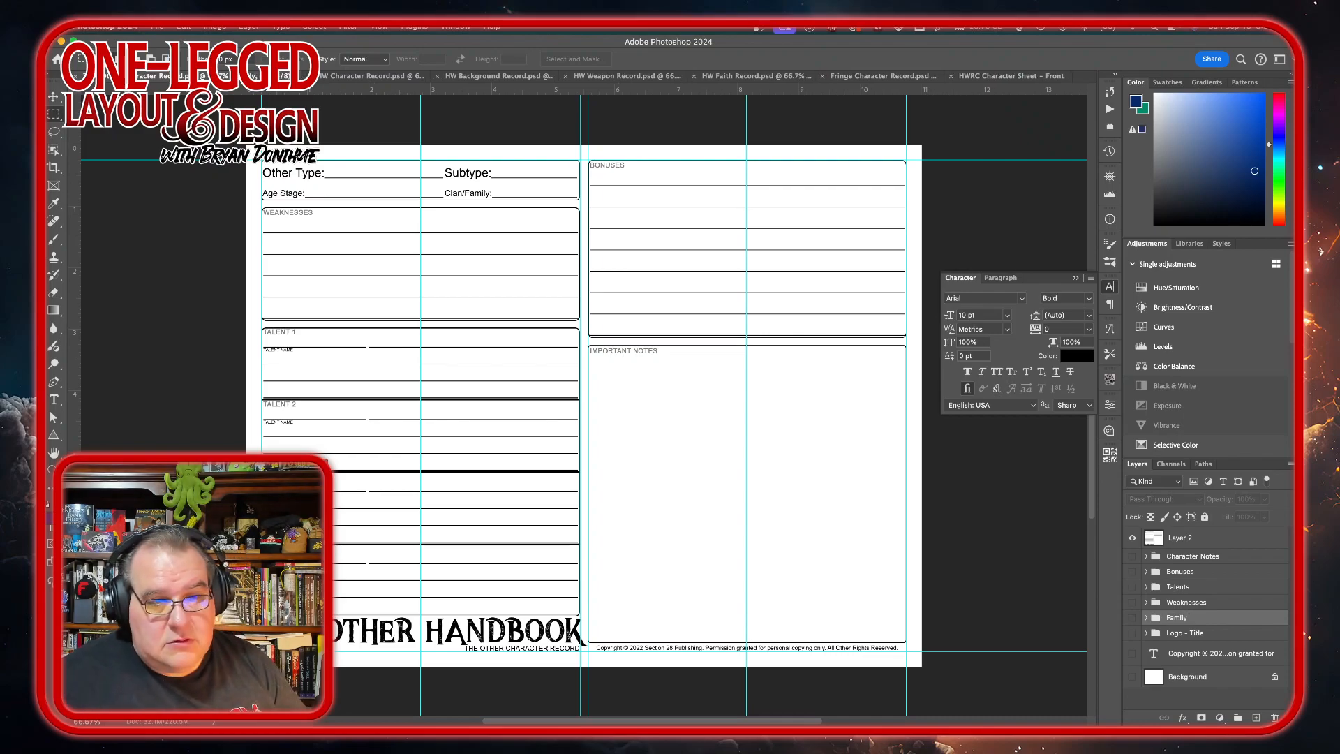
# Copy the Talents, Weaknesses and Family layer groups from the Other character record into the HWRC Character Sheet front document
pyautogui.keyDown('shift'); pyautogui.click(1233, 589); pyautogui.keyUp('shift')
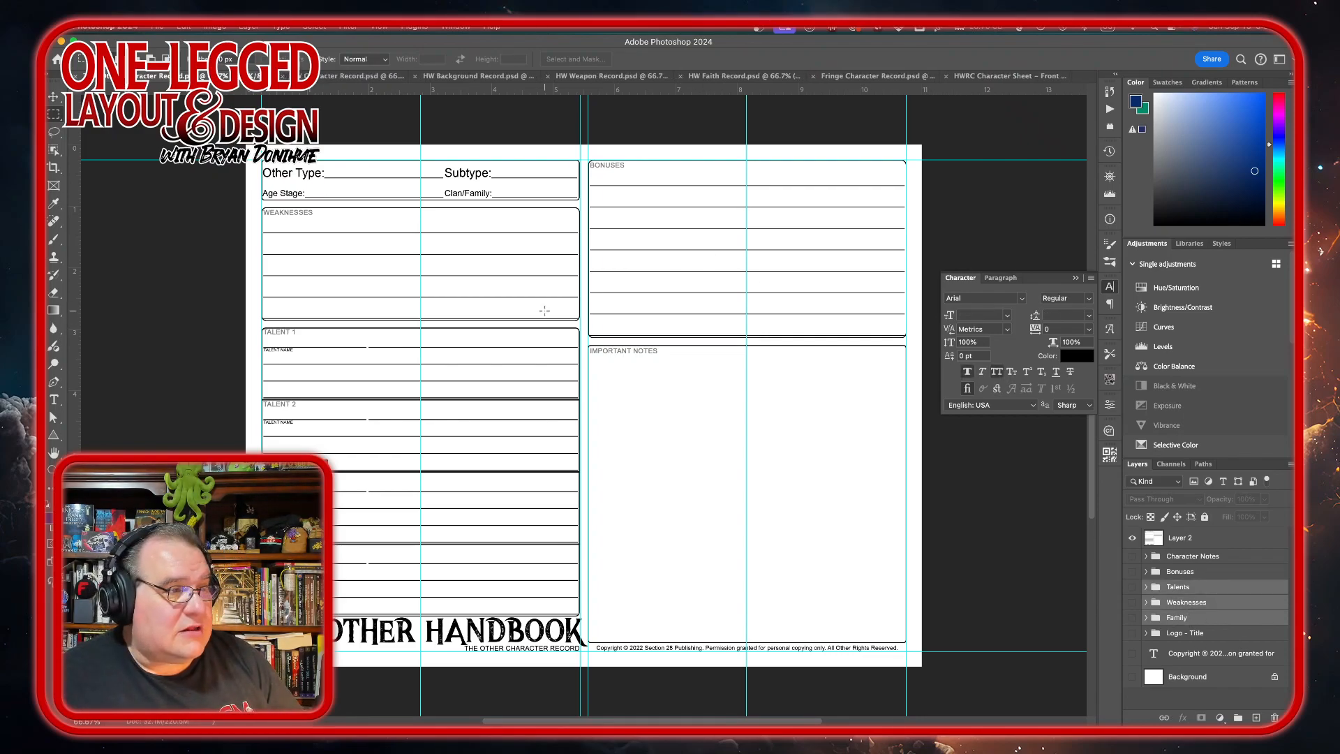
pyautogui.click(55, 97)
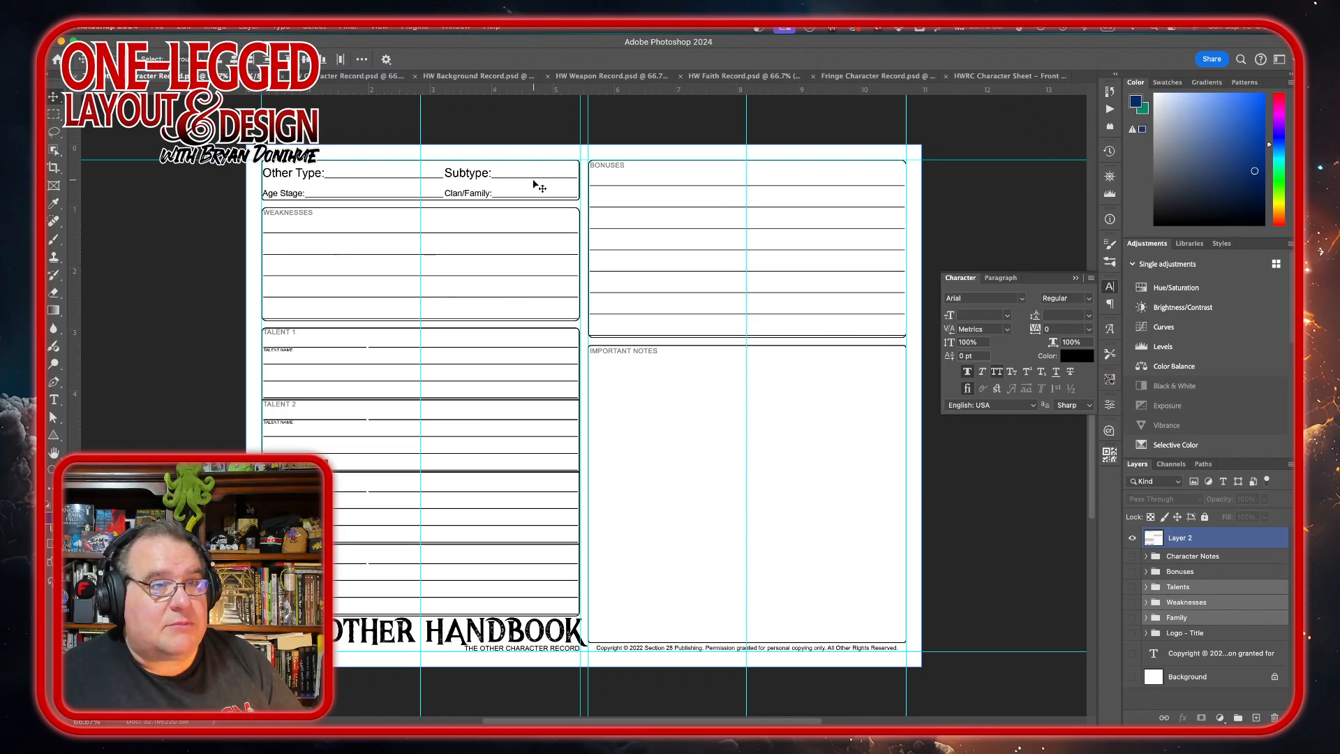
pyautogui.moveTo(549, 179); pyautogui.dragTo(806, 248)
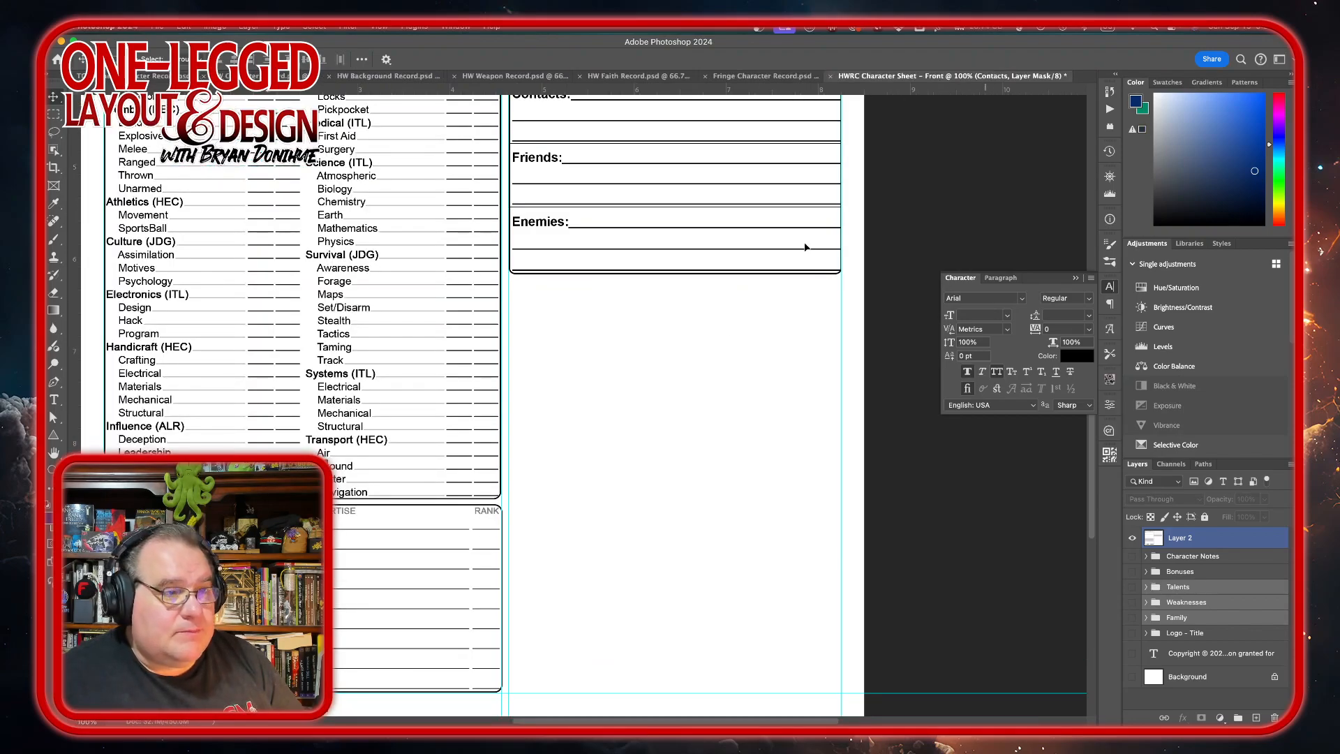
pyautogui.moveTo(669, 433); pyautogui.dragTo(687, 481)
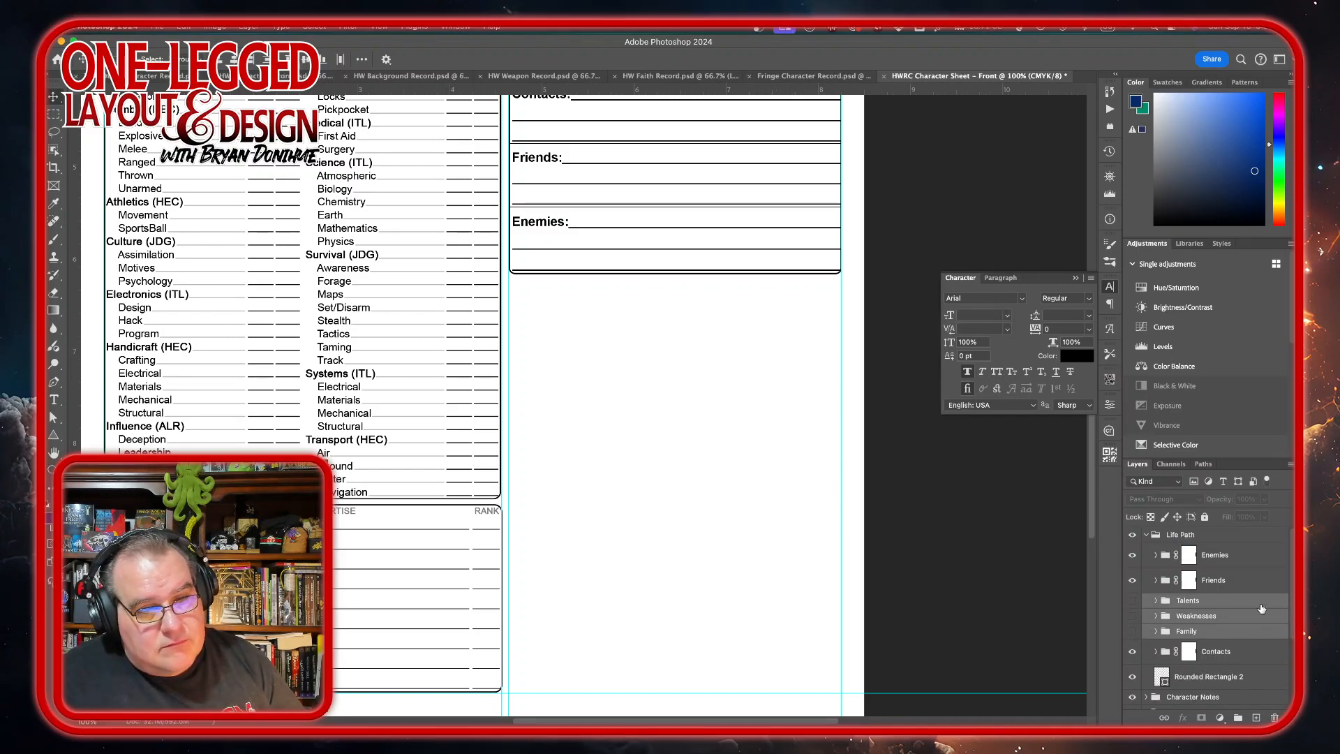
# Move the copied Talents, Weaknesses and Family groups above the Life Path group and collapse Life Path
pyautogui.moveTo(1254, 602); pyautogui.dragTo(1251, 530)
pyautogui.click(1159, 580)
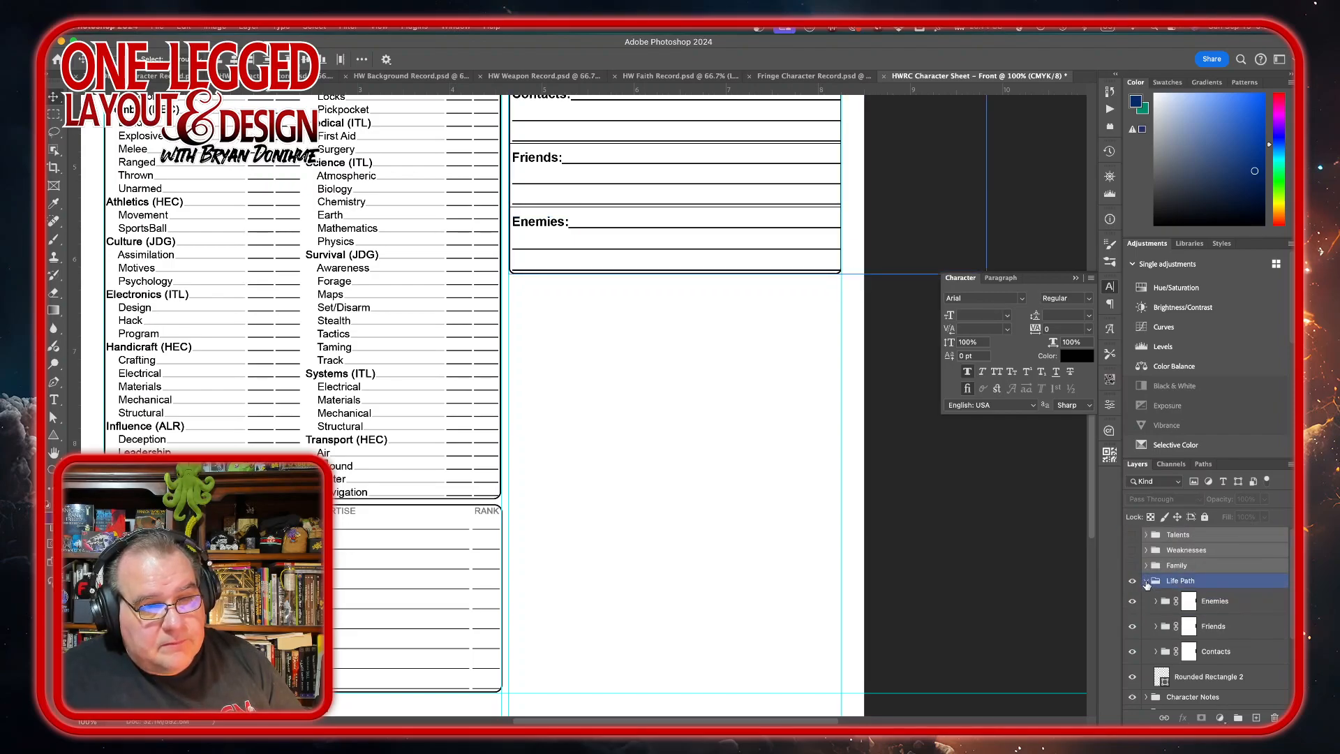
pyautogui.click(1145, 582)
# Examine the sheet's last column, from Character Notes through Contacts, Friends and Enemies to the empty space below
pyautogui.hscroll(3, 730, 379)
pyautogui.scroll(-2, 730, 379)
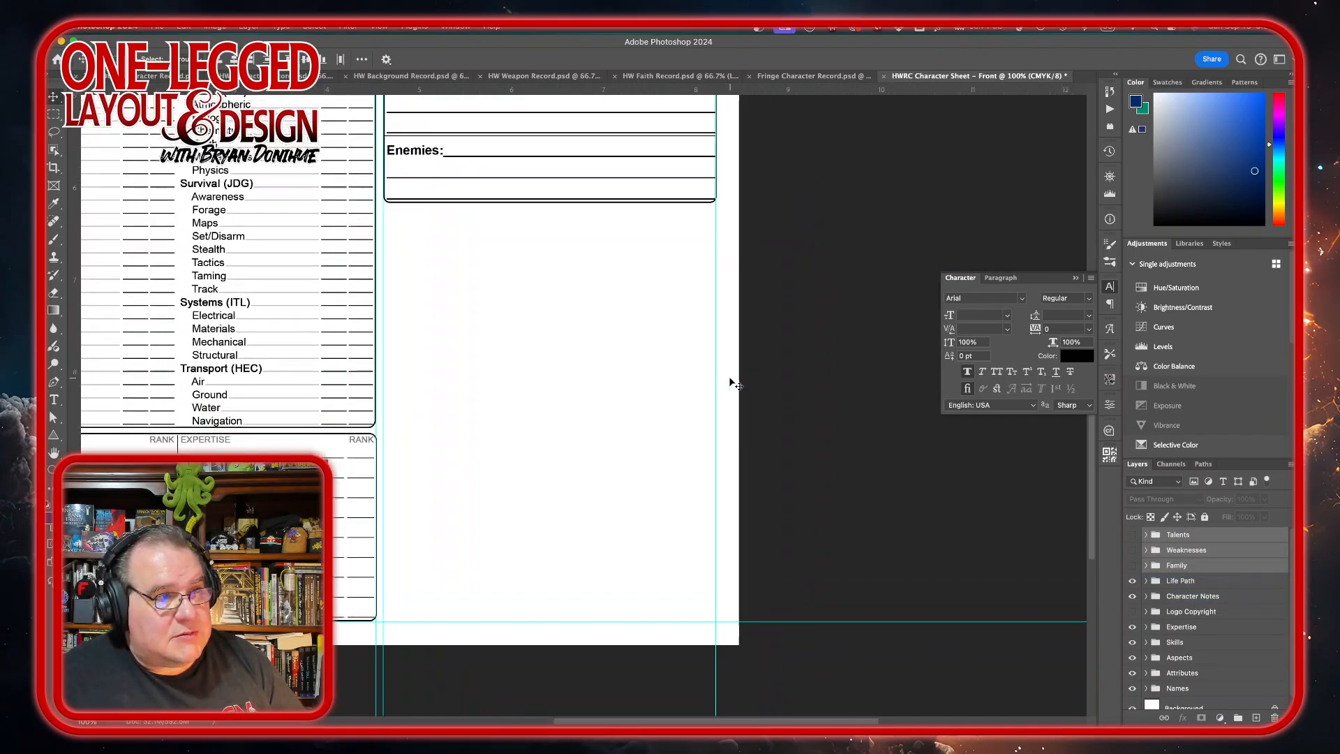
pyautogui.scroll(3, 730, 379)
pyautogui.scroll(2, 730, 379)
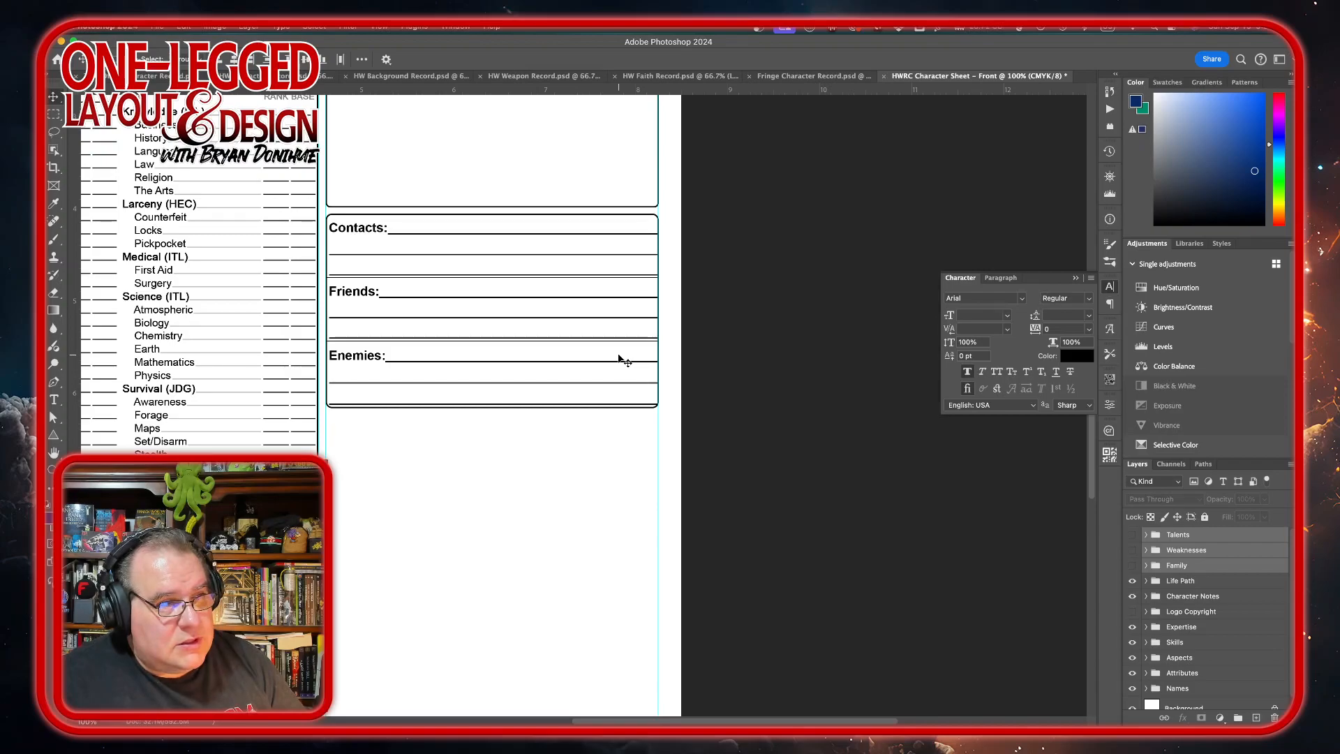
pyautogui.scroll(5, 619, 359)
pyautogui.scroll(-4, 619, 360)
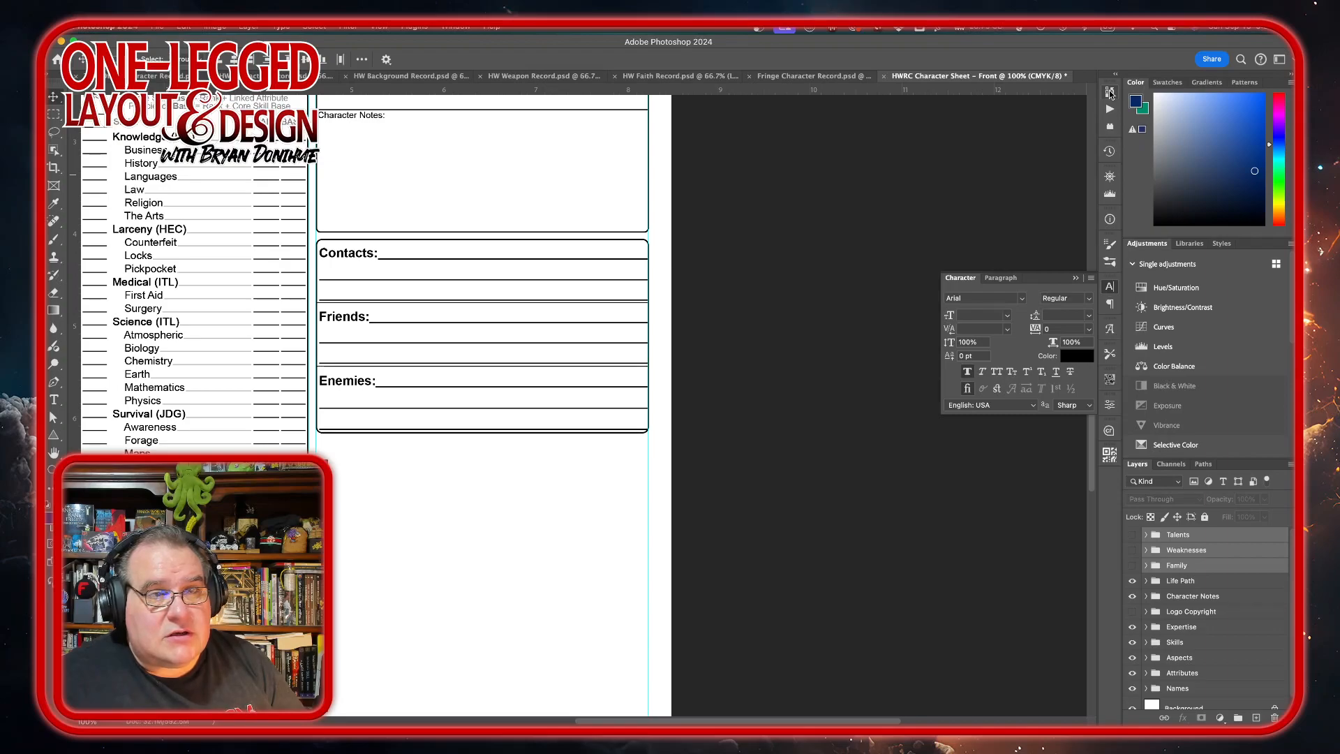
# Revert the character sheet to the Rectangular Marquee history state just before the last Clear, Deselect, Nudge and Free Transform
pyautogui.click(1109, 150)
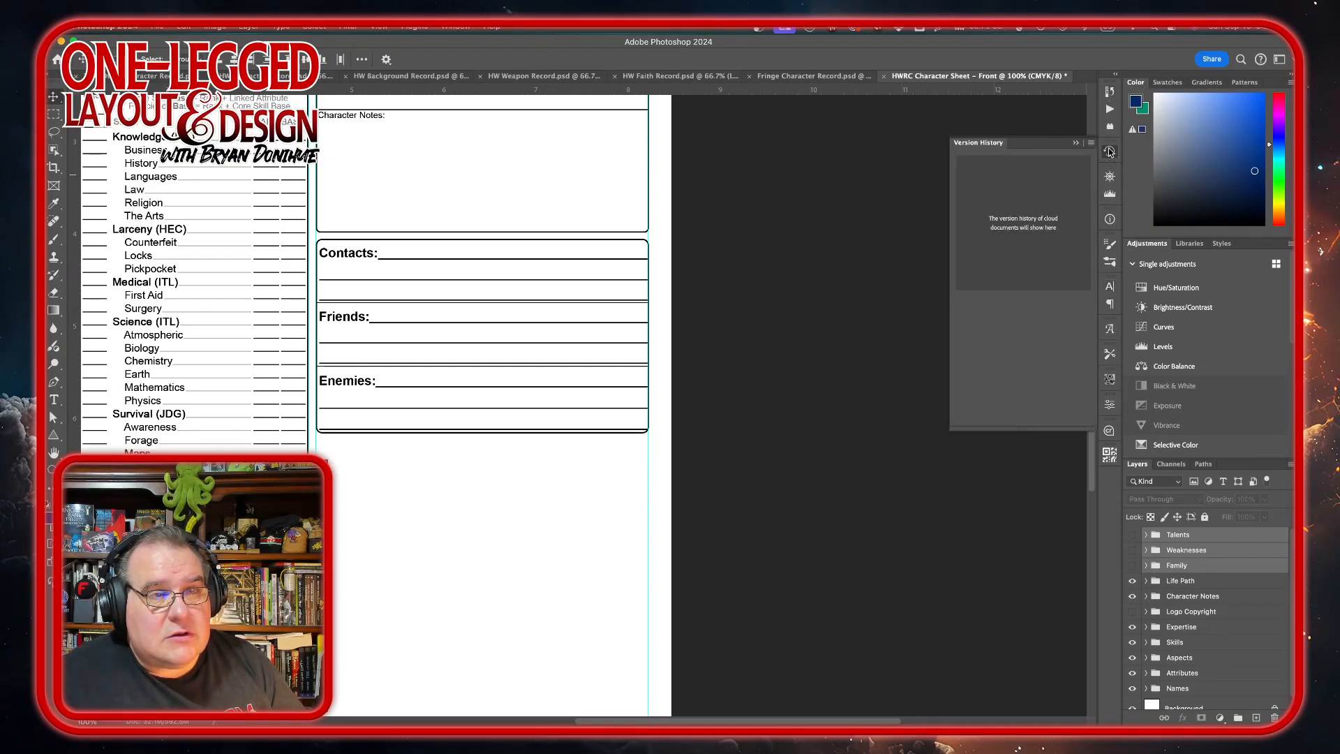
pyautogui.click(1110, 151)
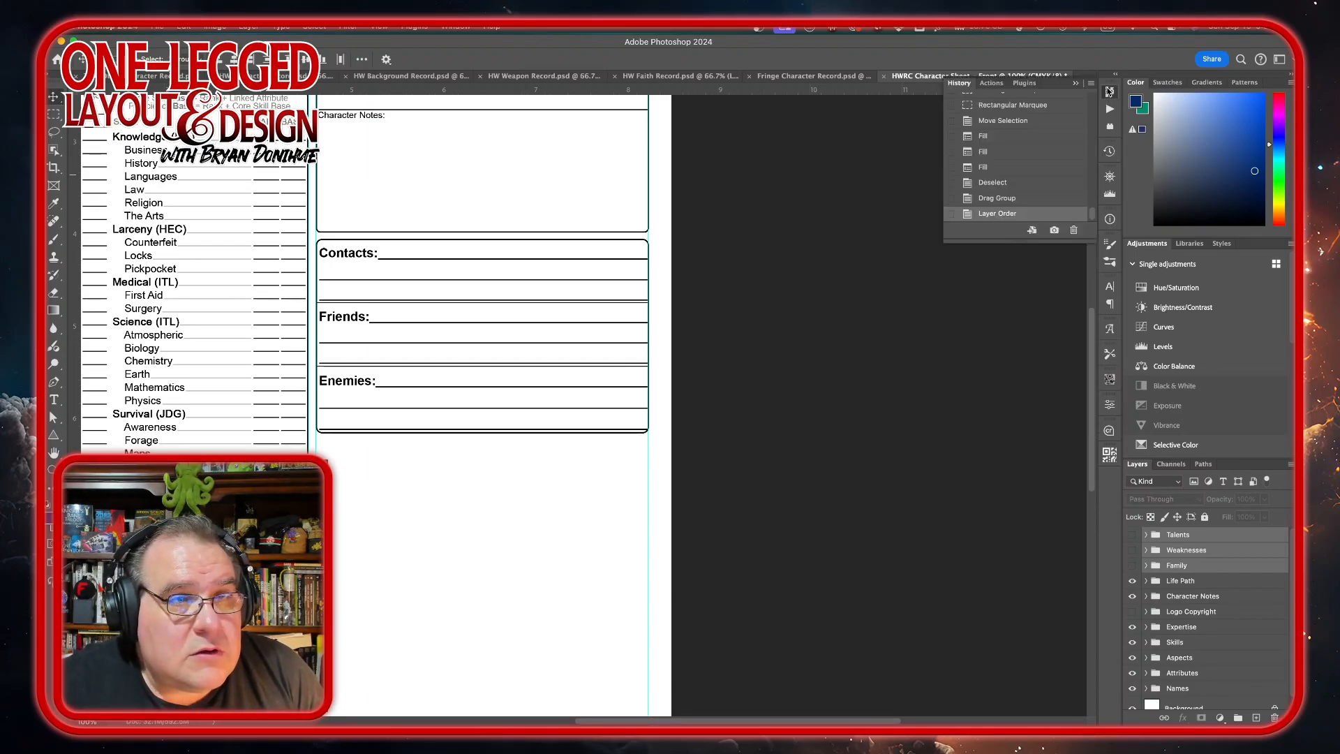
pyautogui.click(1110, 91)
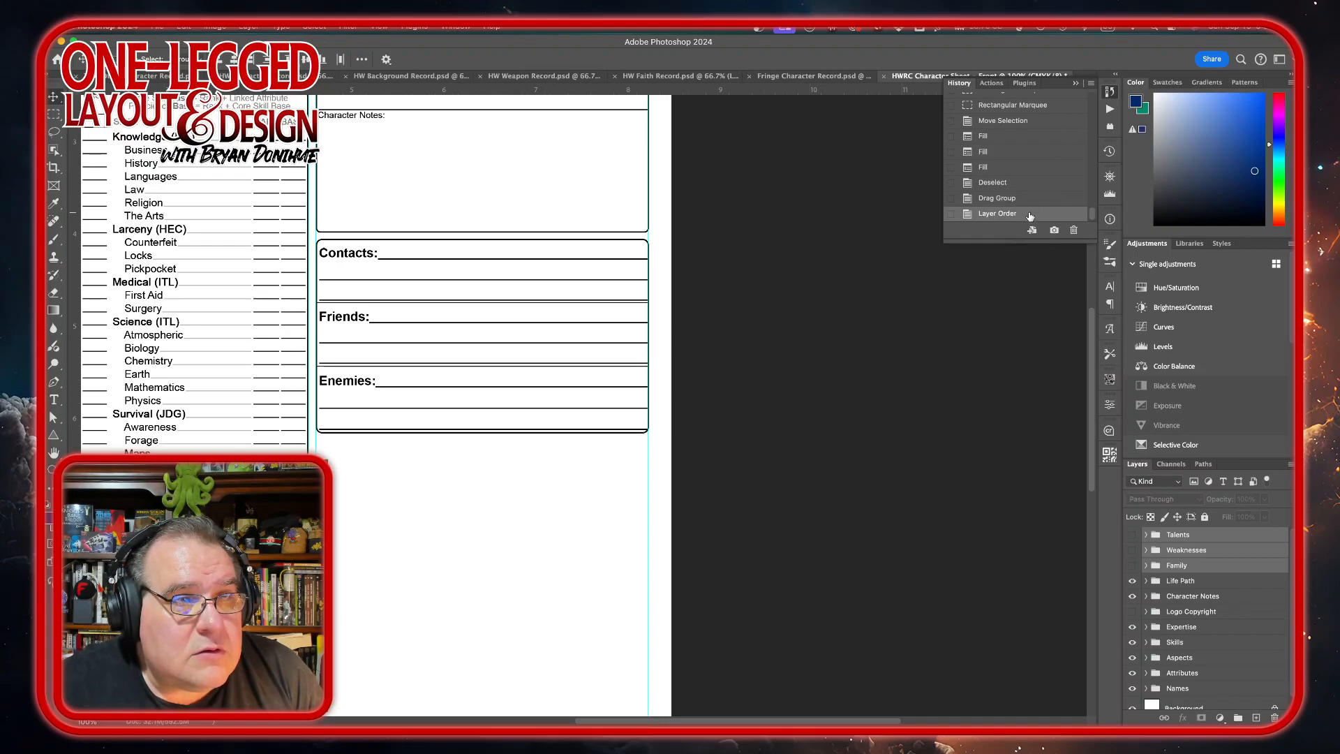
pyautogui.scroll(3, 1030, 213)
pyautogui.scroll(1, 1030, 216)
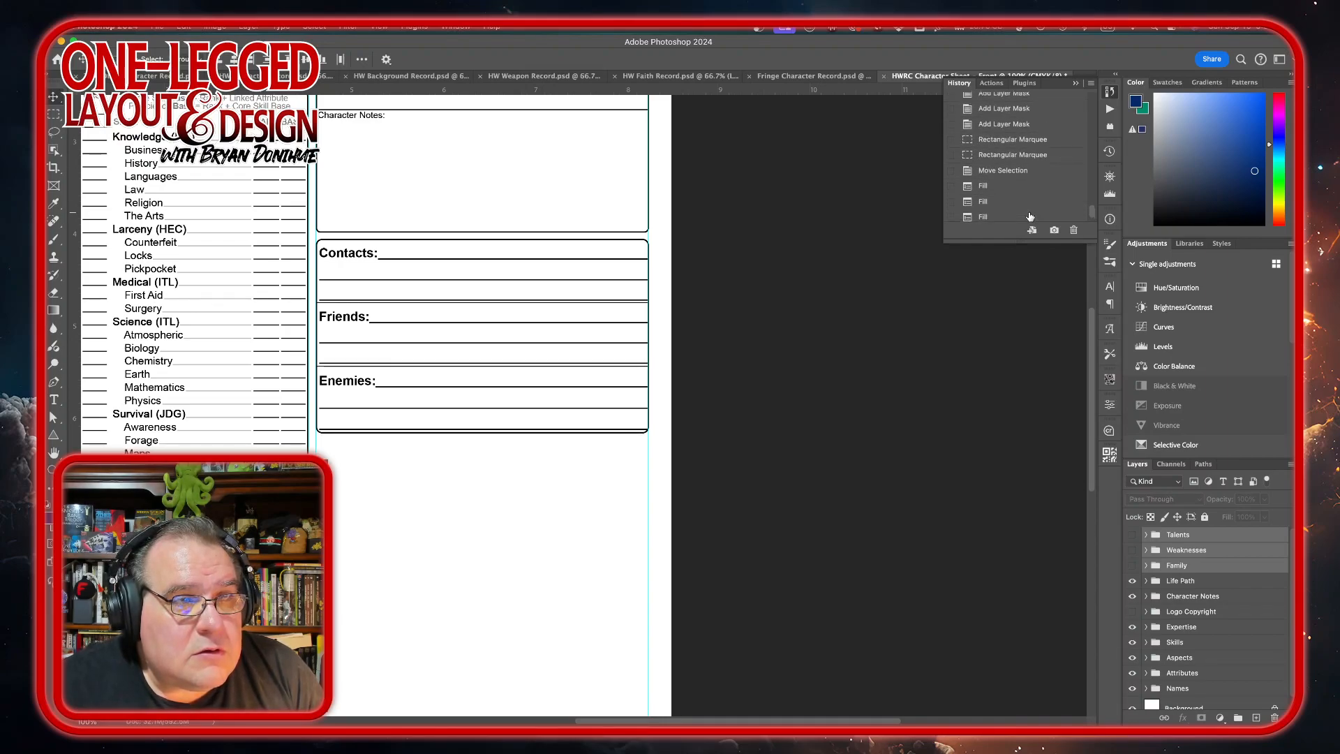
pyautogui.scroll(5, 1030, 217)
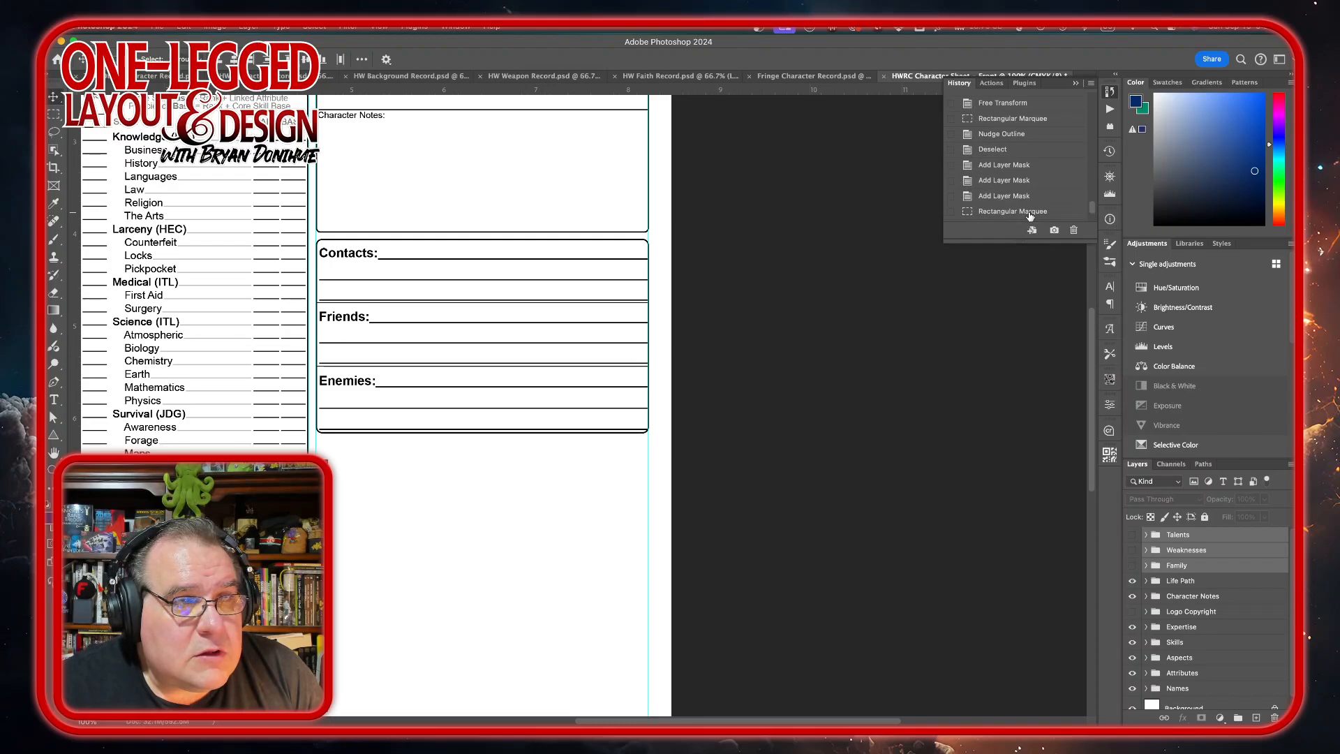
pyautogui.scroll(3, 1030, 216)
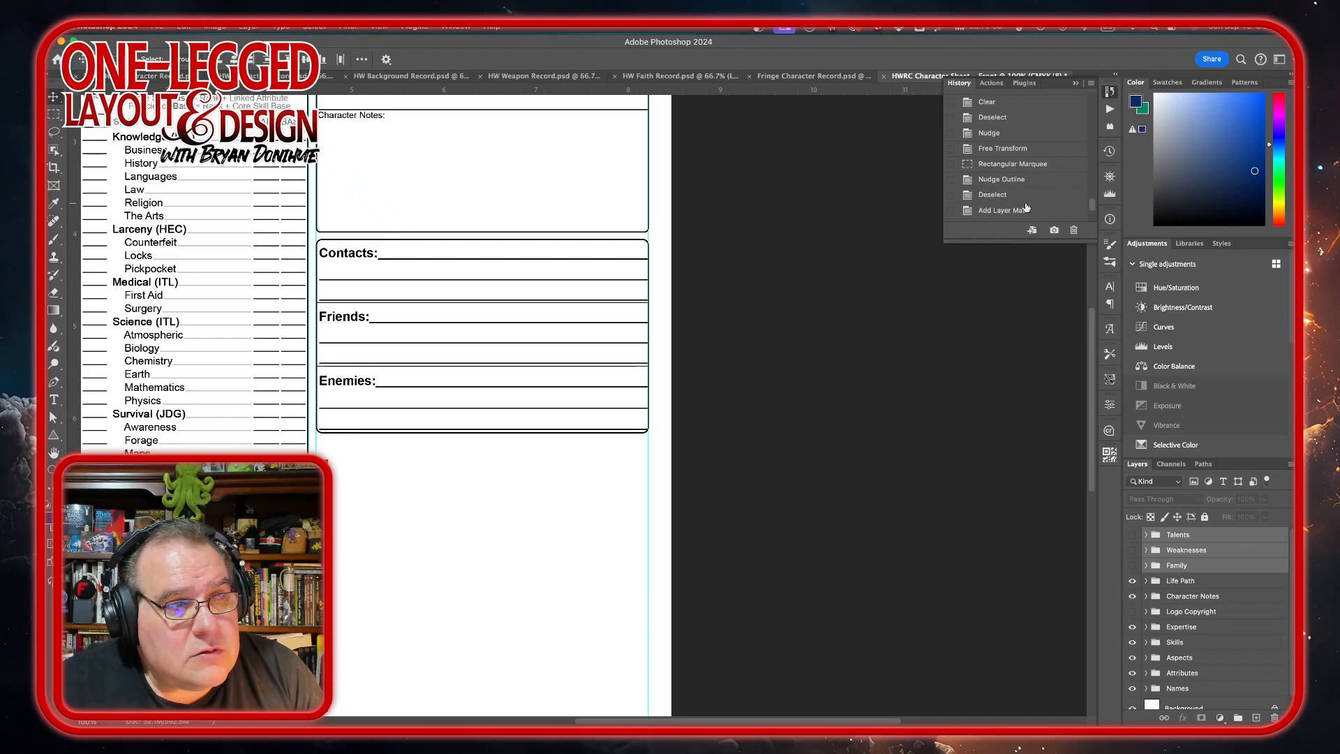
pyautogui.scroll(3, 1008, 157)
pyautogui.scroll(1, 1008, 157)
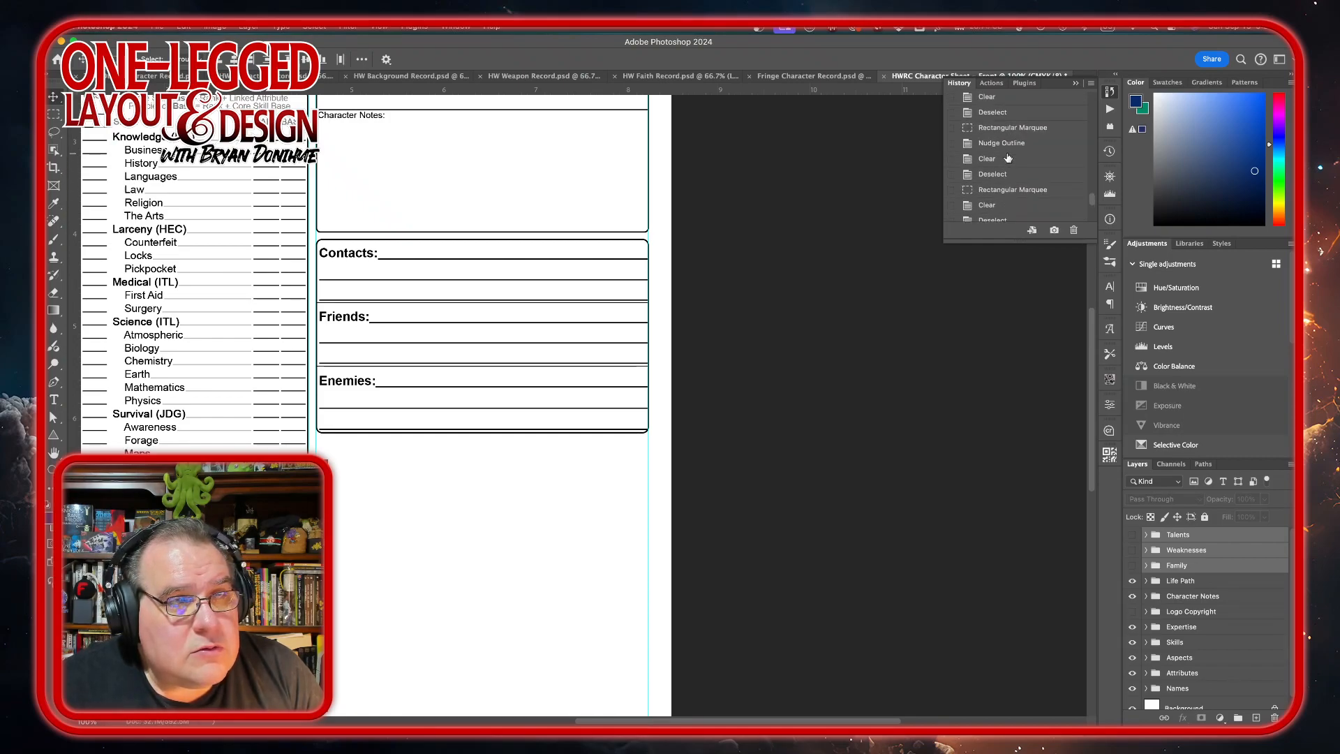
pyautogui.scroll(2, 1008, 158)
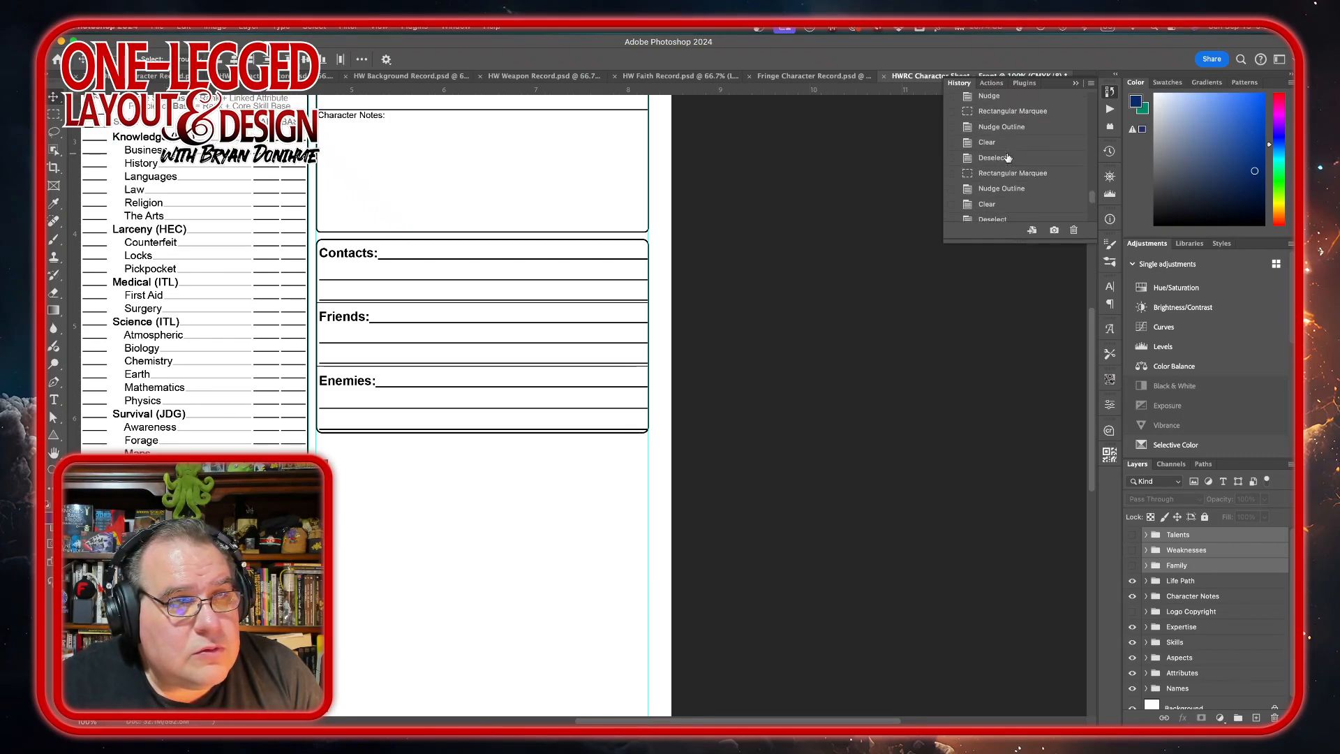
pyautogui.scroll(-3, 1008, 158)
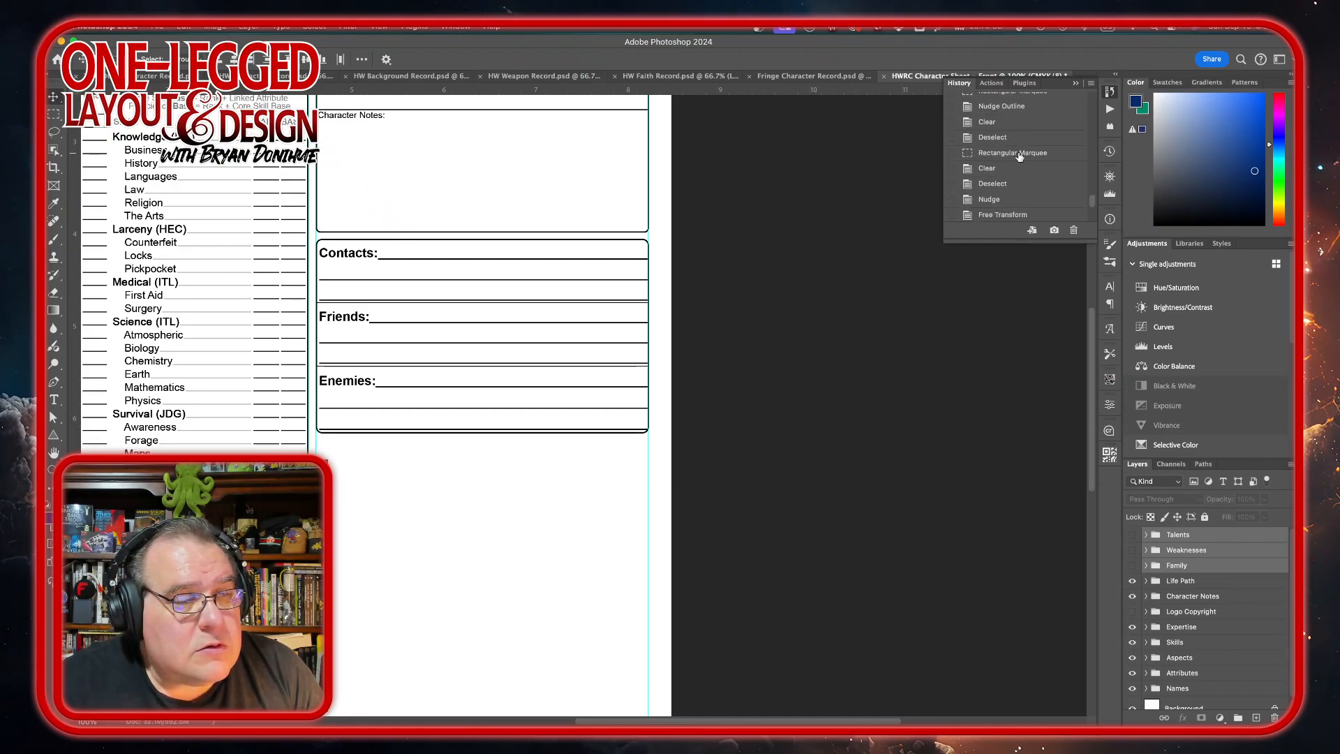
pyautogui.click(1019, 154)
pyautogui.click(1019, 154)
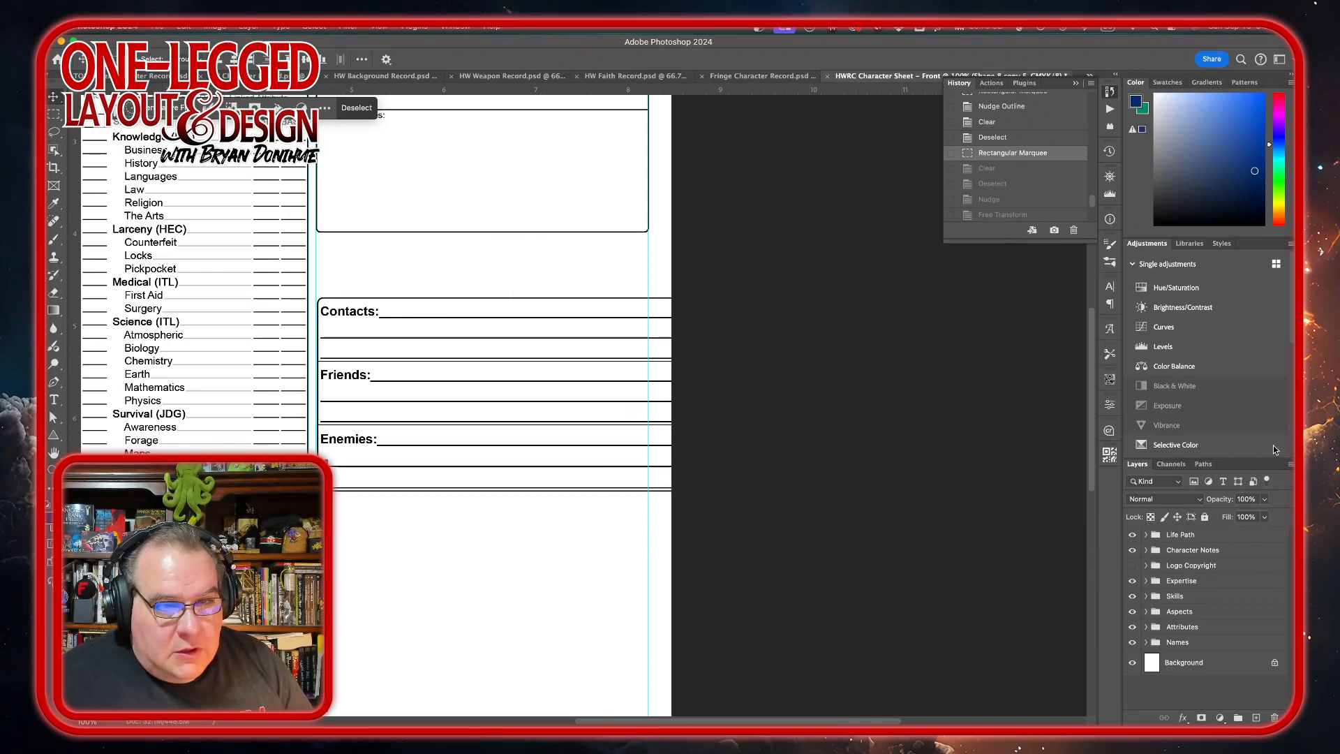
# Scale the Life Path group proportionally to about 69.73% and place it just below Character Notes, fitted between the column guides
pyautogui.click(1187, 534)
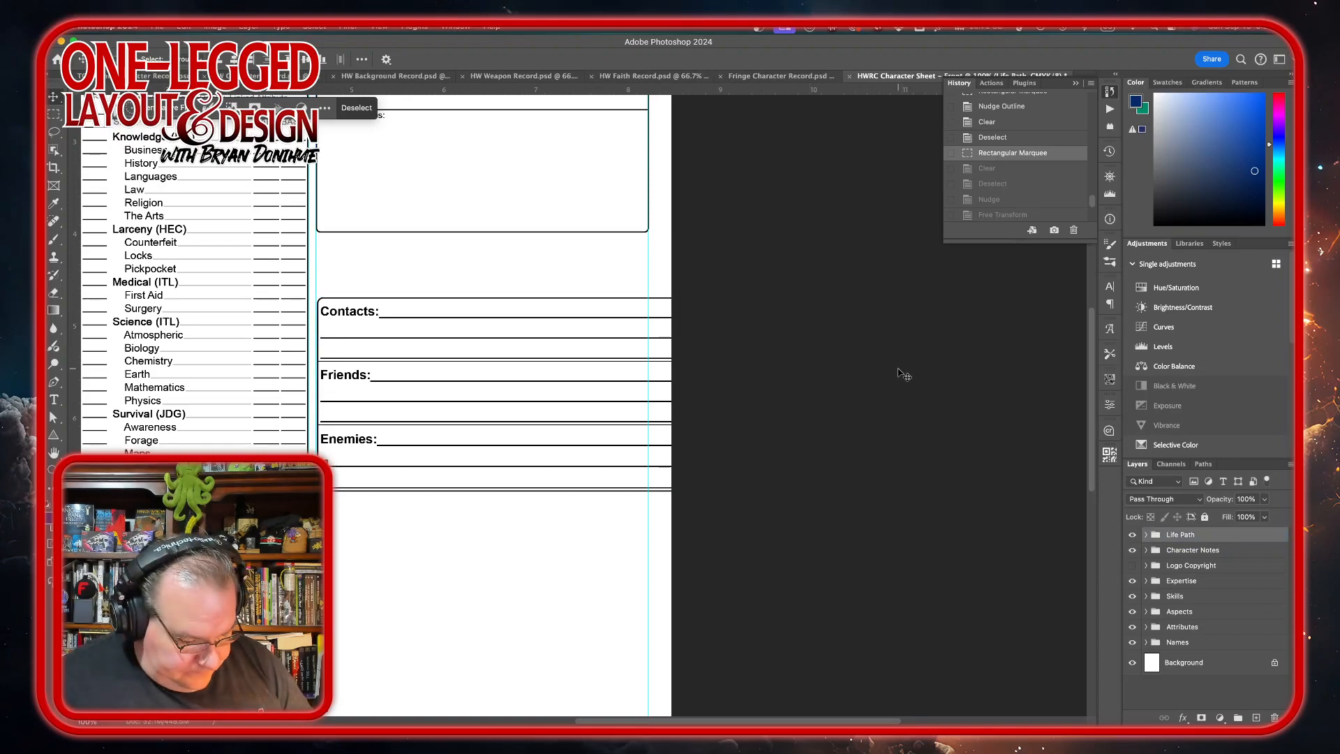
pyautogui.press('super+t')
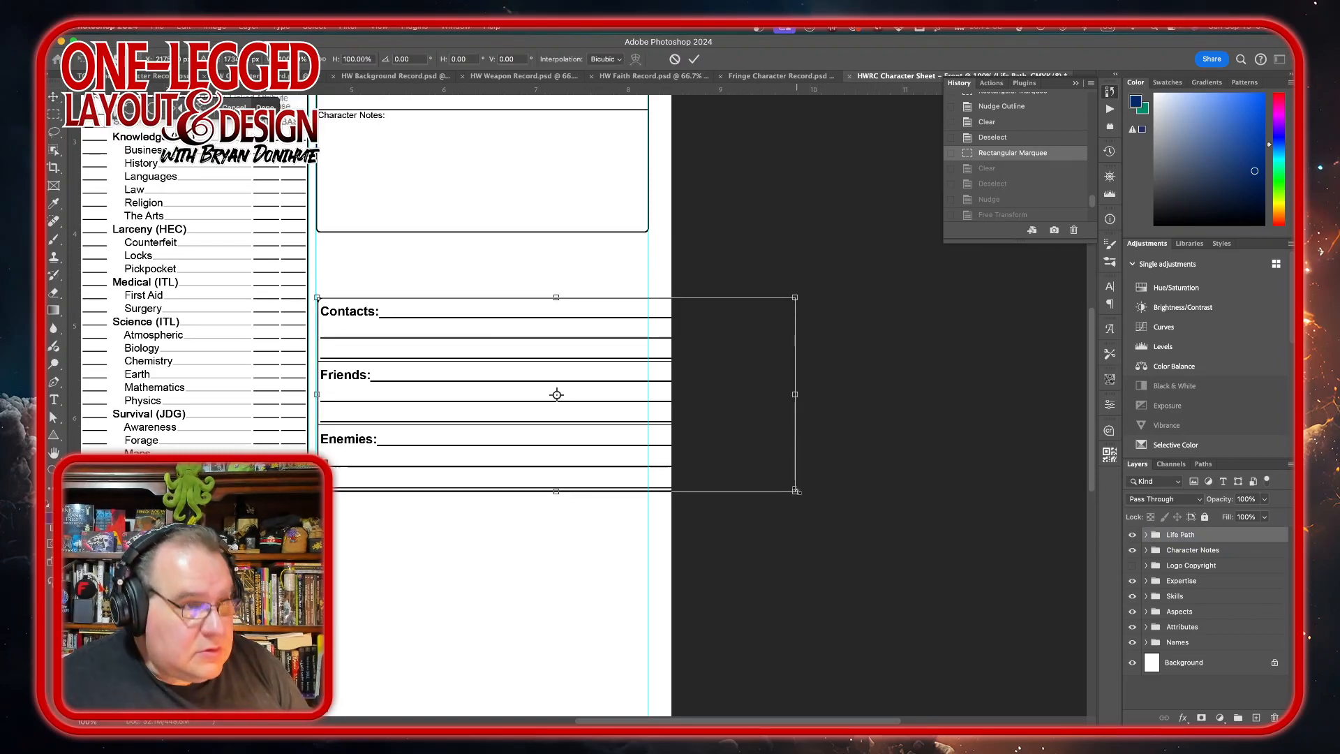
pyautogui.moveTo(795, 490); pyautogui.dragTo(668, 438)
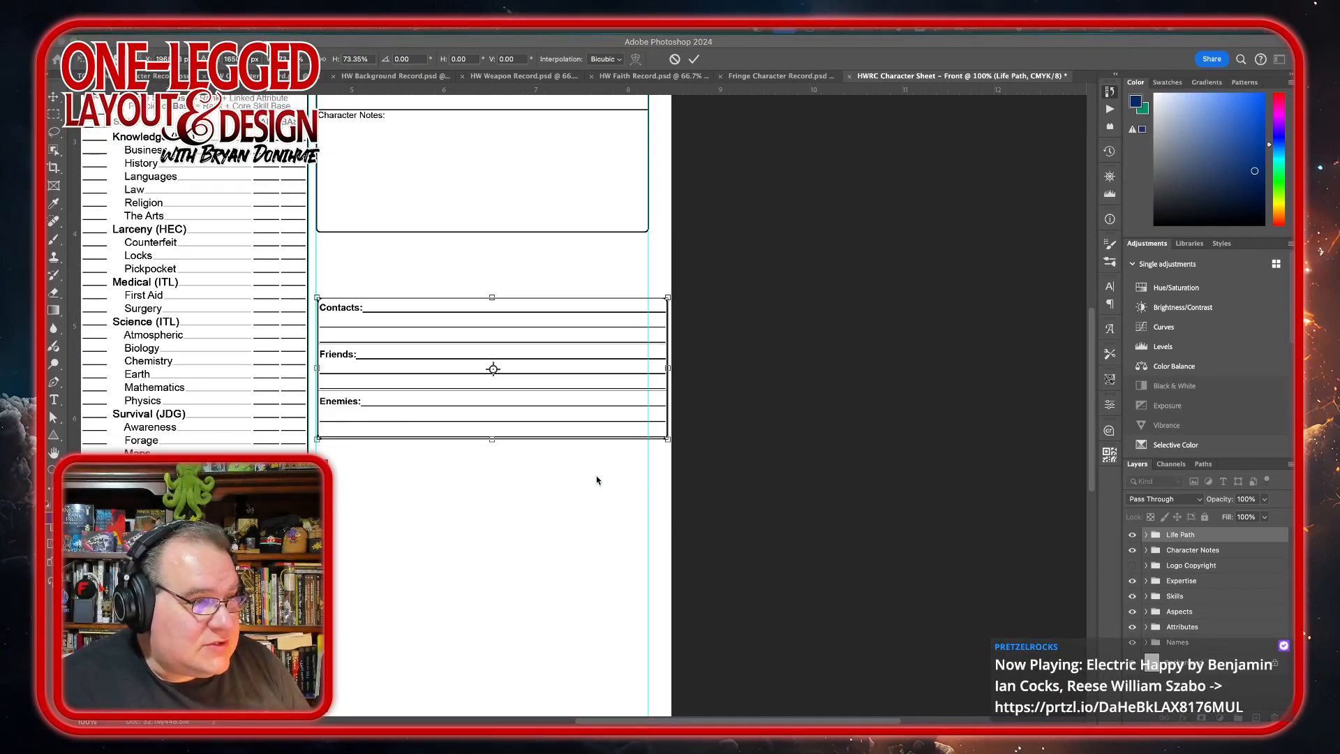
pyautogui.moveTo(392, 318); pyautogui.dragTo(390, 262)
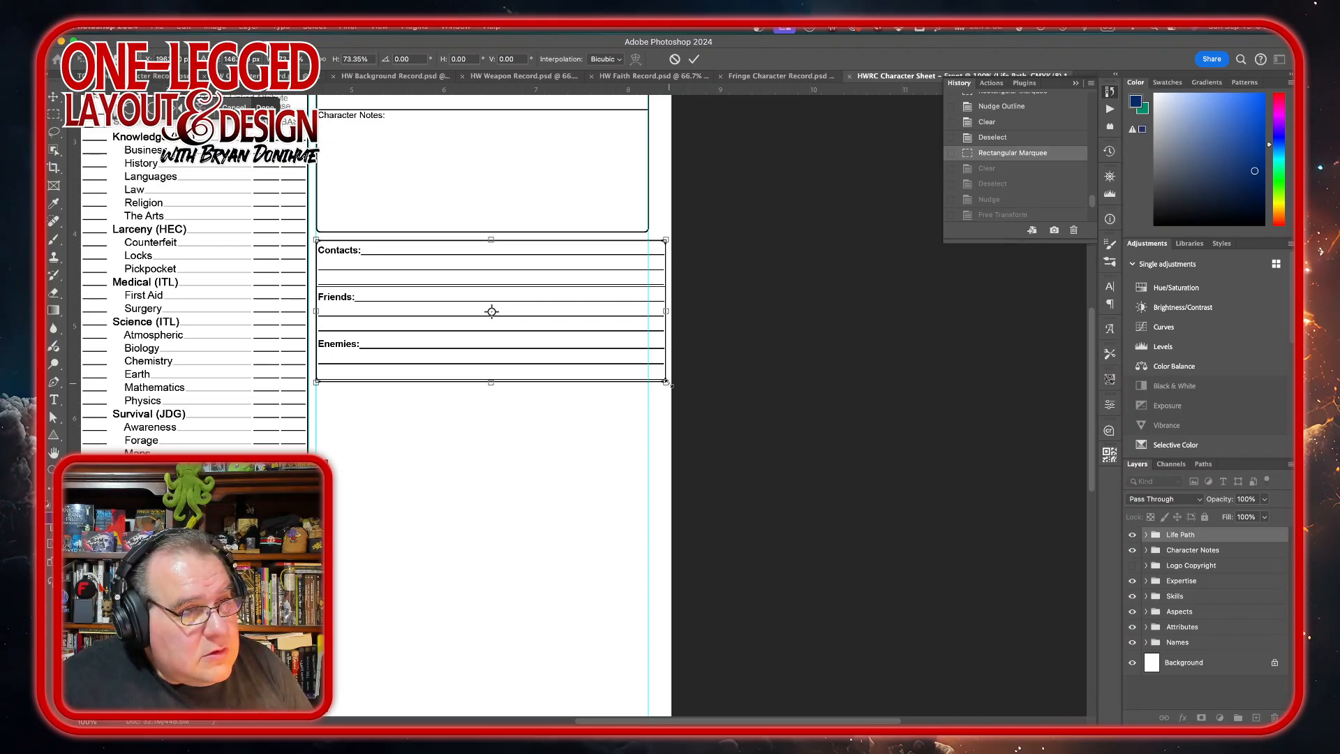
pyautogui.moveTo(667, 382); pyautogui.dragTo(651, 374)
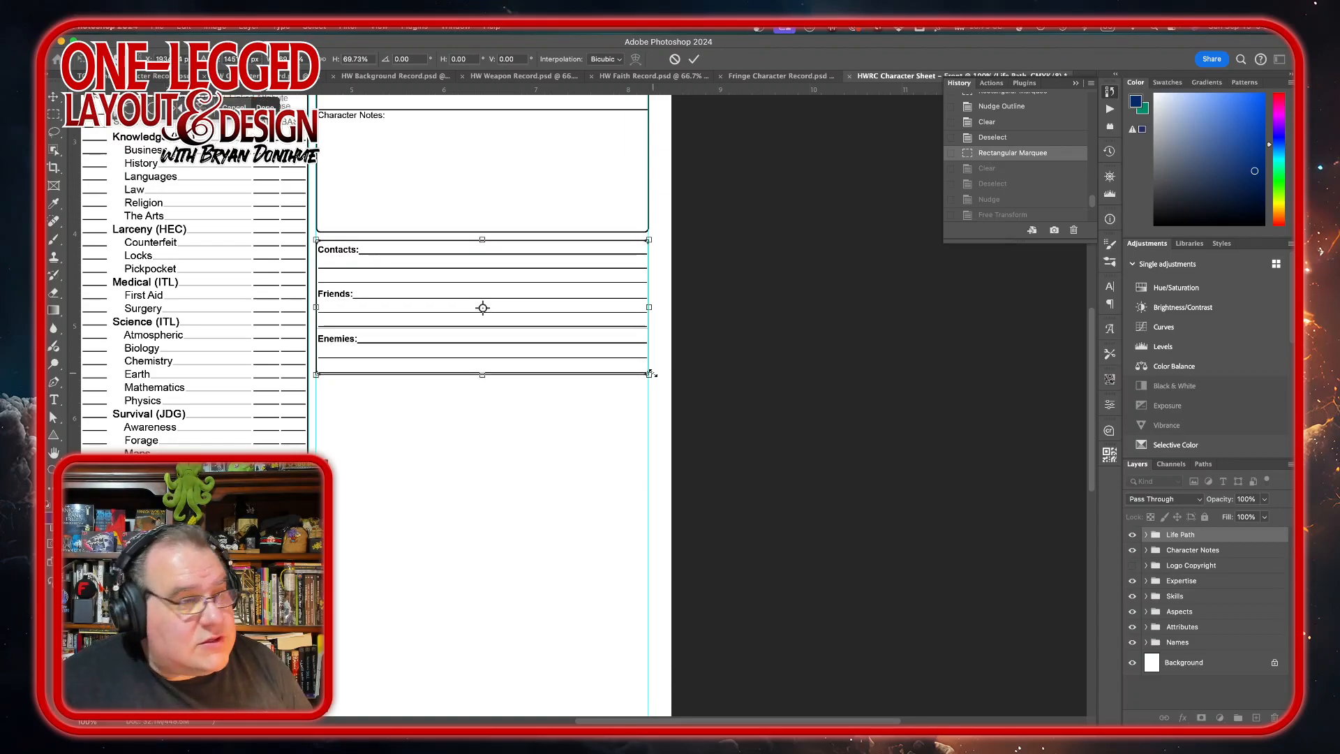
pyautogui.click(694, 58)
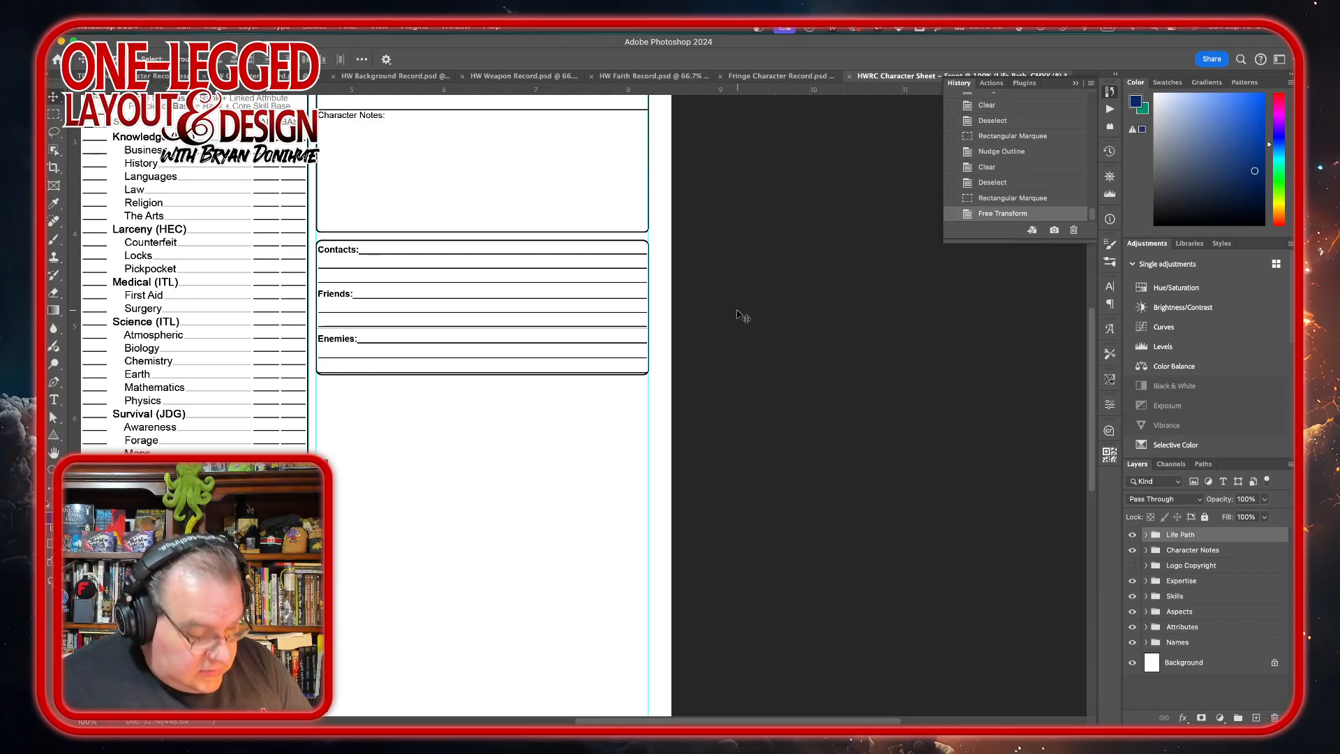
# Fine-tune the Life Path group's size with Free Transform to 99.97%, fitting its lower corner to the column guide
pyautogui.press('super+t')
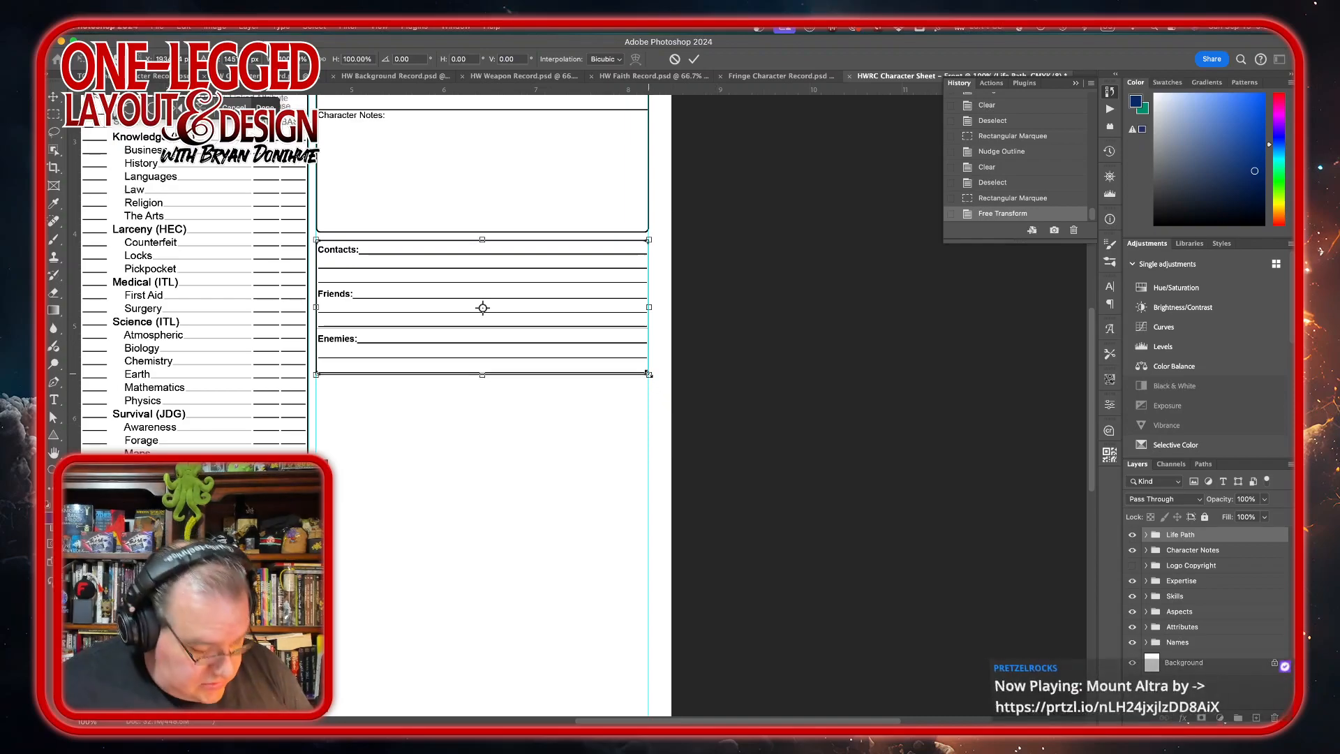
pyautogui.moveTo(644, 370); pyautogui.dragTo(649, 373)
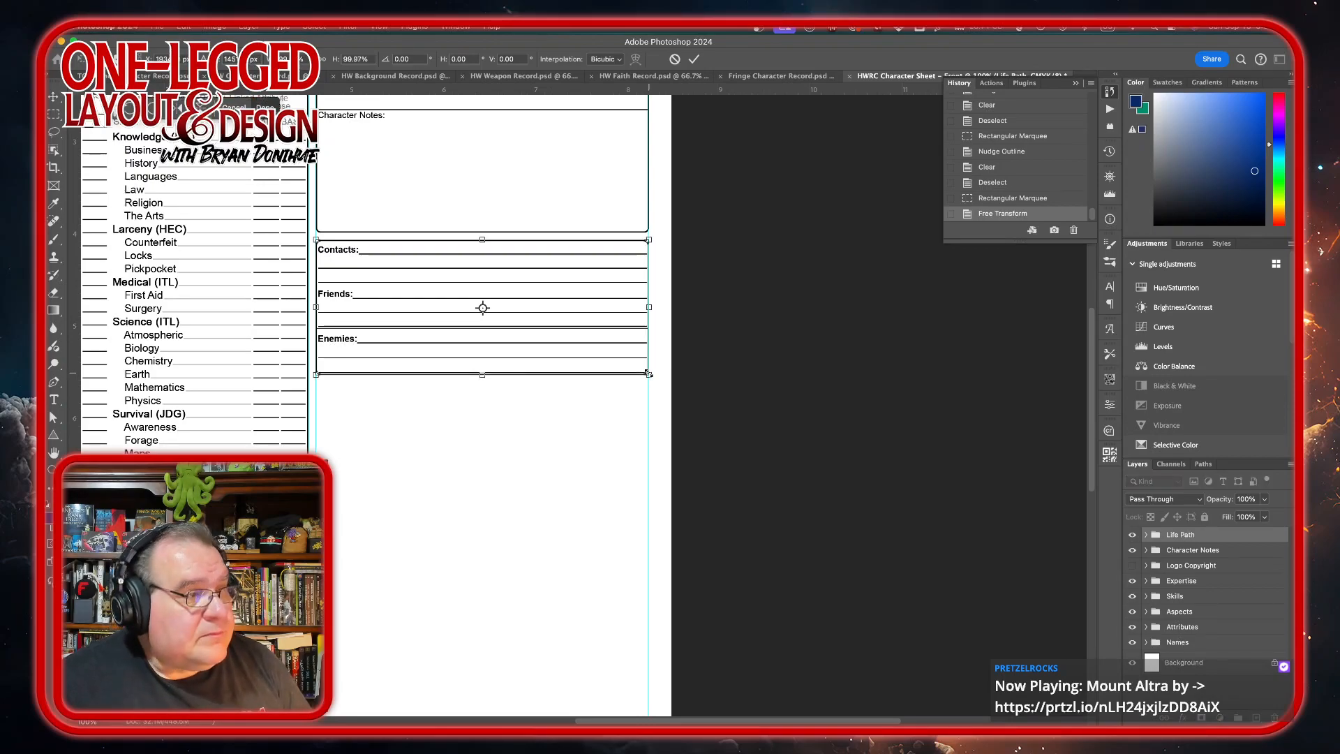
pyautogui.click(695, 60)
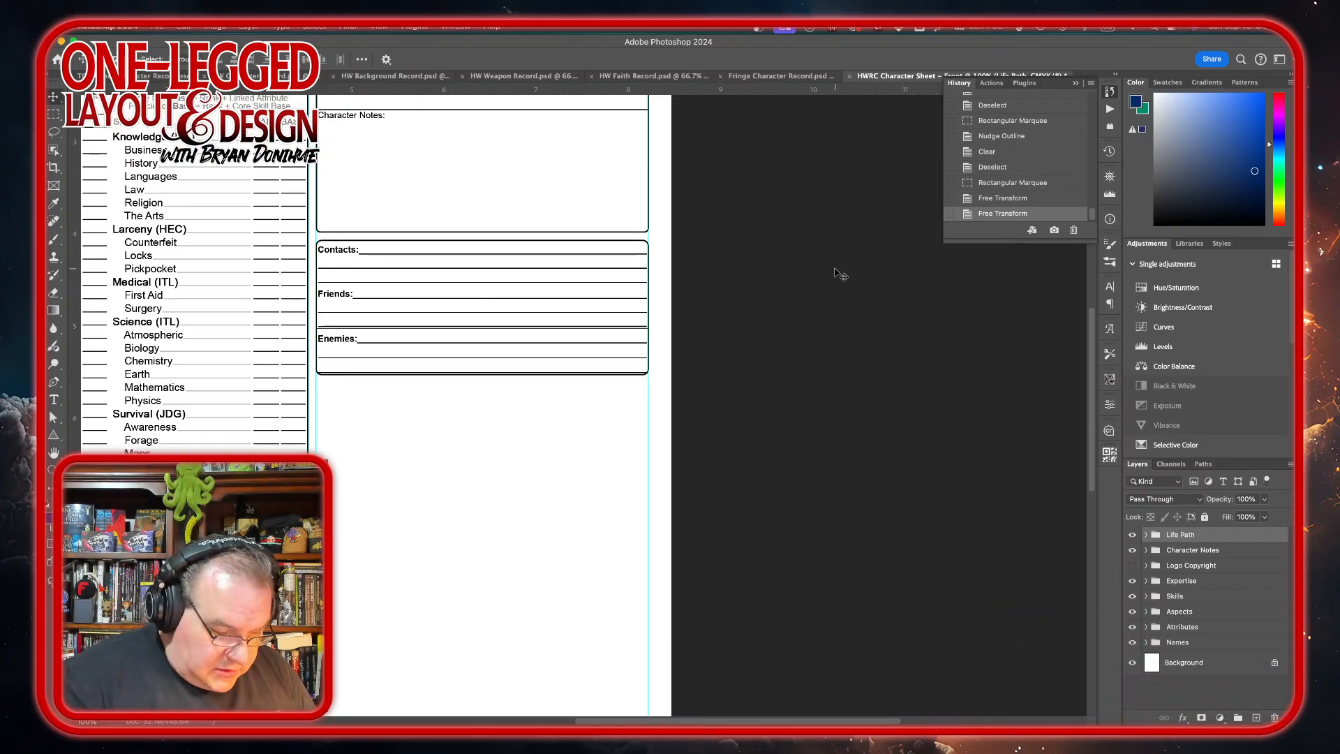
# Nudge the Life Path group one step to the right and check its outer edge and lower corner against the column guide
pyautogui.press('super+equal')
pyautogui.press('super+equal')
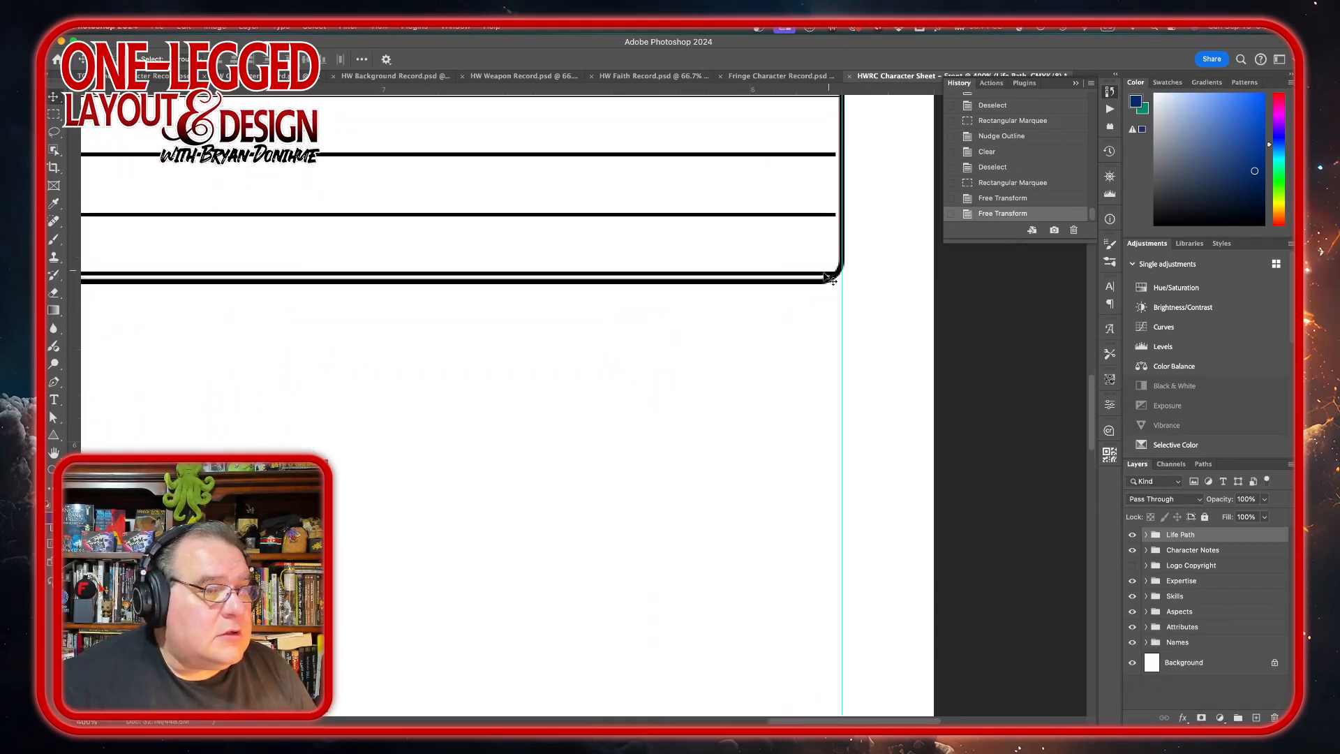
pyautogui.press('super+equal')
pyautogui.hscroll(-3, 535, 365)
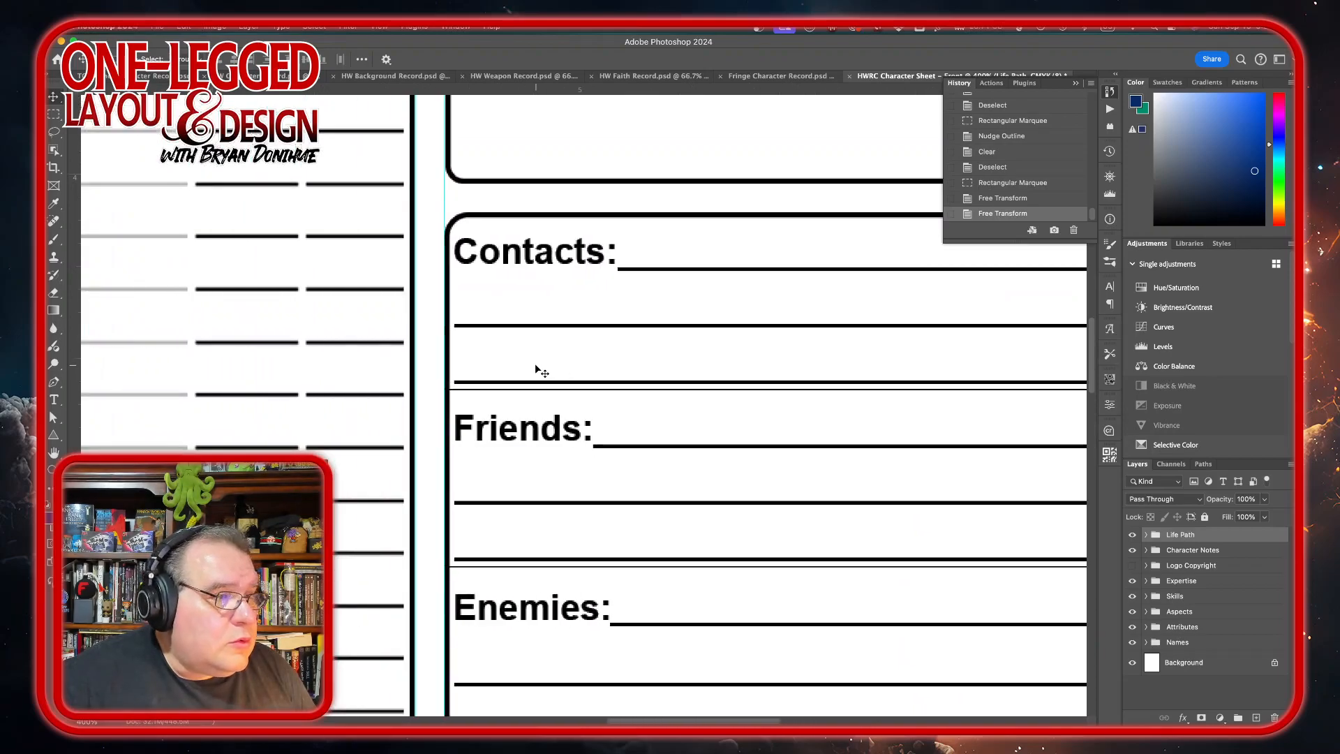
pyautogui.press('Right')
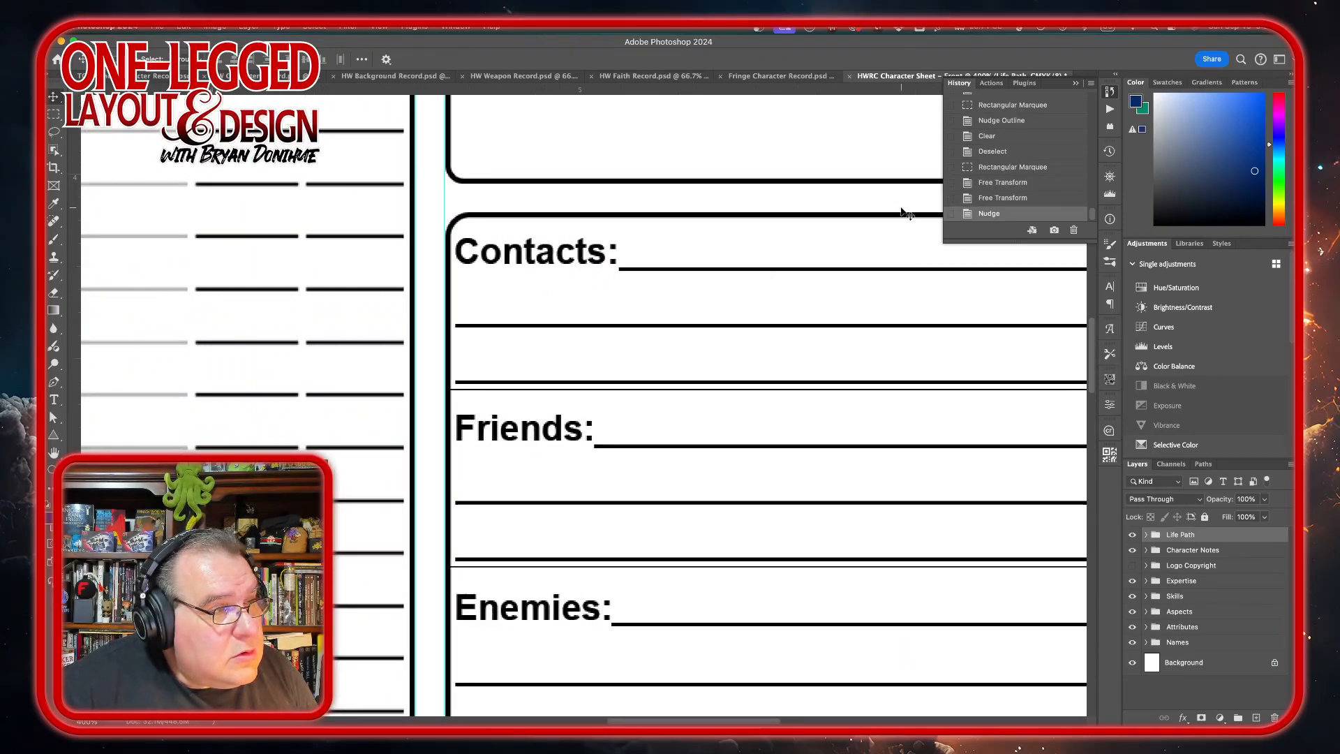
pyautogui.hscroll(10, 814, 312)
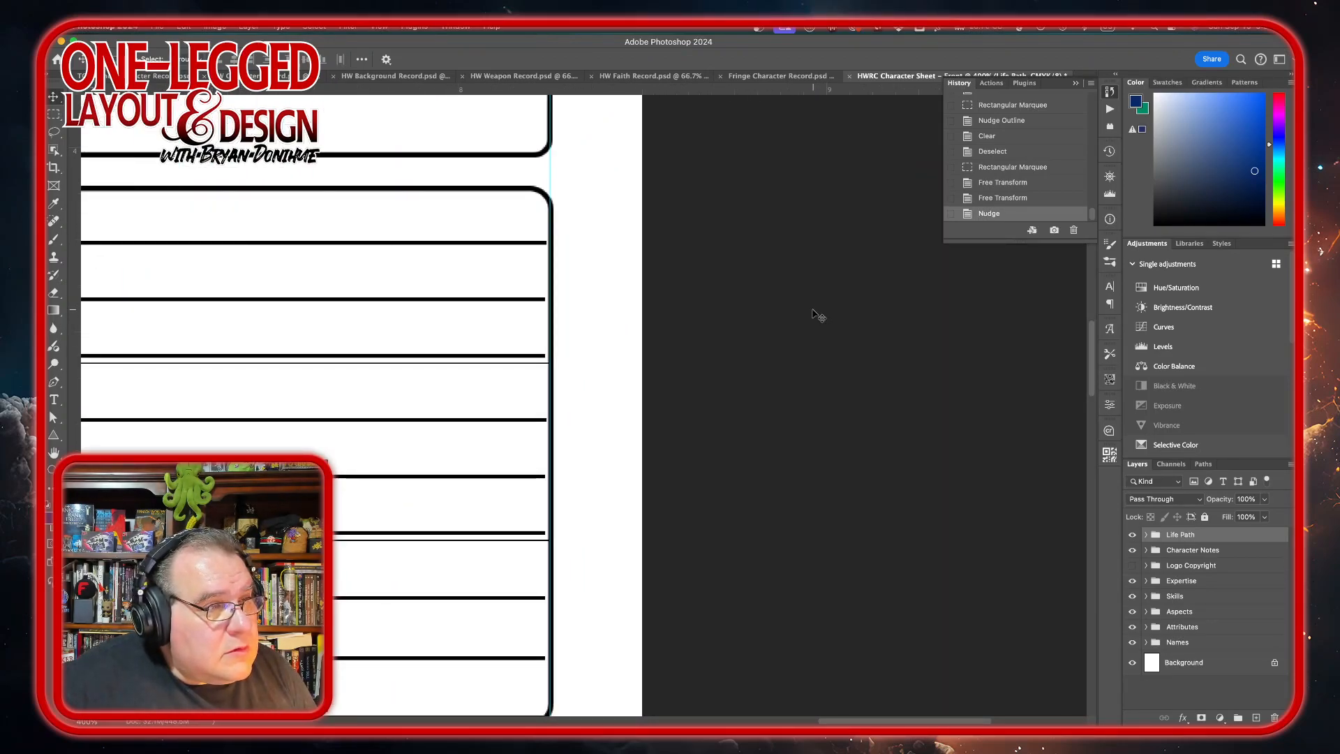
pyautogui.scroll(-5, 818, 315)
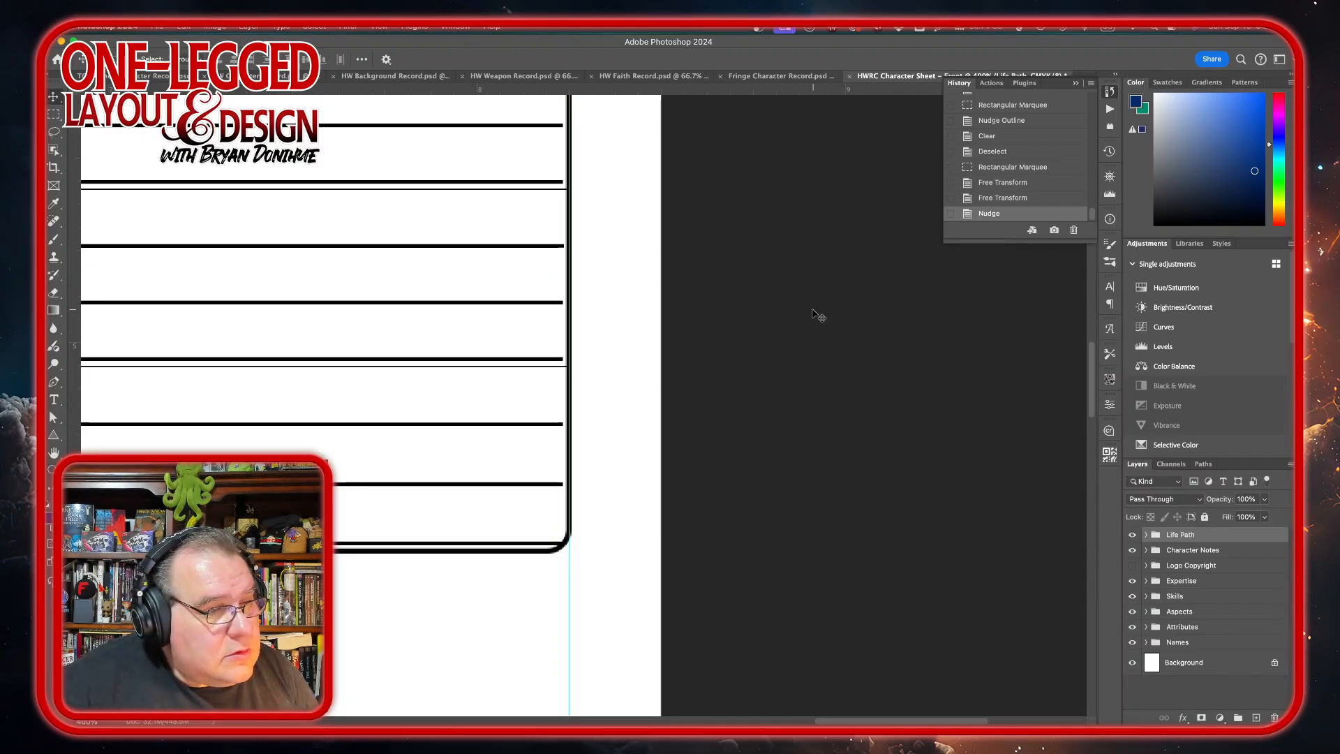
pyautogui.scroll(-3, 558, 315)
pyautogui.hscroll(-5, 525, 314)
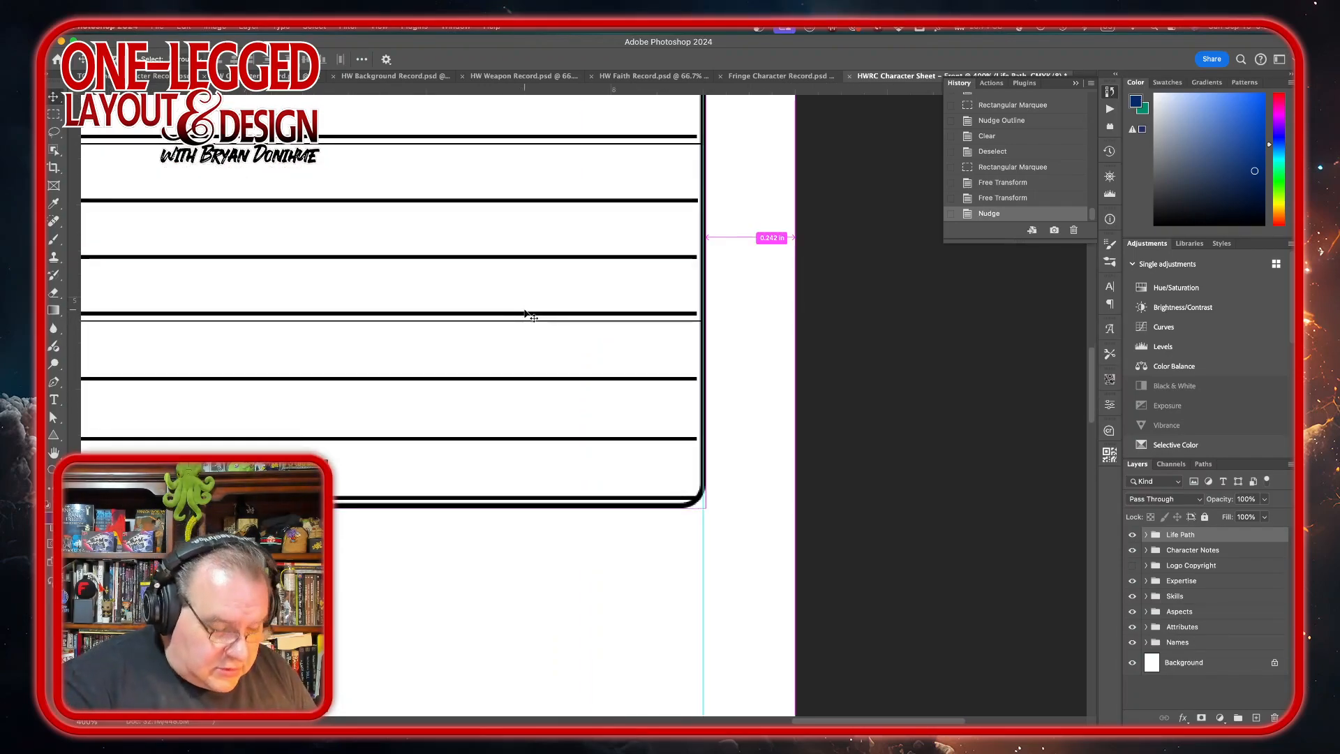
# Examine the right column of the character sheet from Character Notes down to the bottom guide, checking the free space below Life Path
pyautogui.press('super+minus')
pyautogui.press('super+minus')
pyautogui.press('super+minus')
pyautogui.press('super+minus')
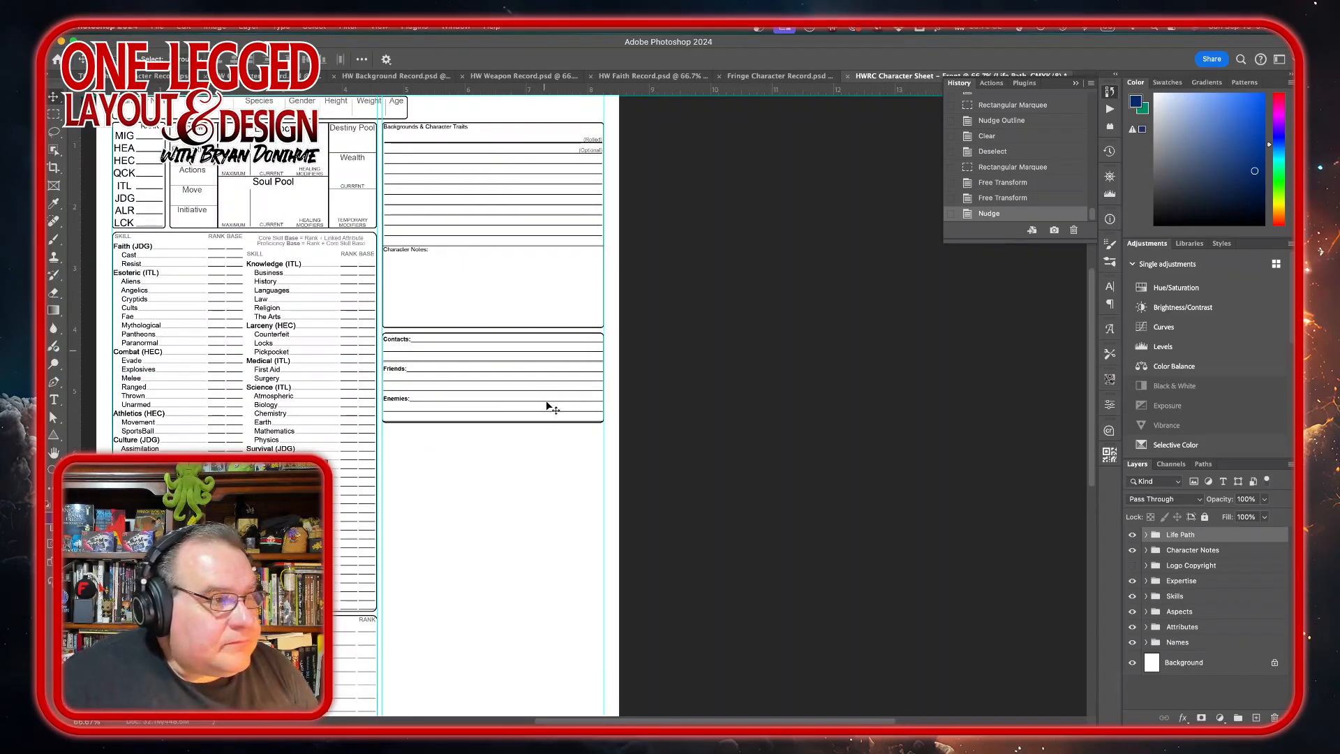
pyautogui.scroll(-8, 433, 383)
pyautogui.hscroll(4, 433, 383)
pyautogui.scroll(6, 433, 383)
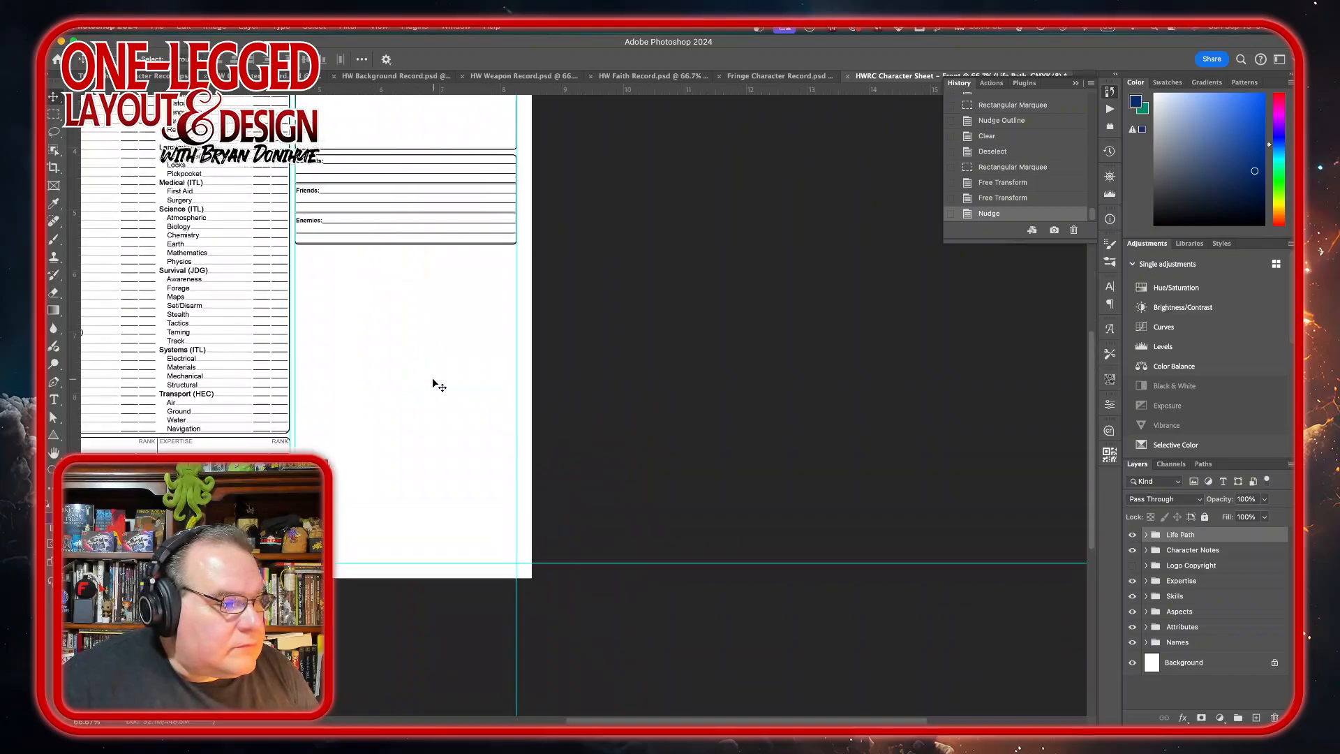
pyautogui.hscroll(-5, 433, 383)
pyautogui.scroll(4, 433, 383)
pyautogui.hscroll(2, 433, 383)
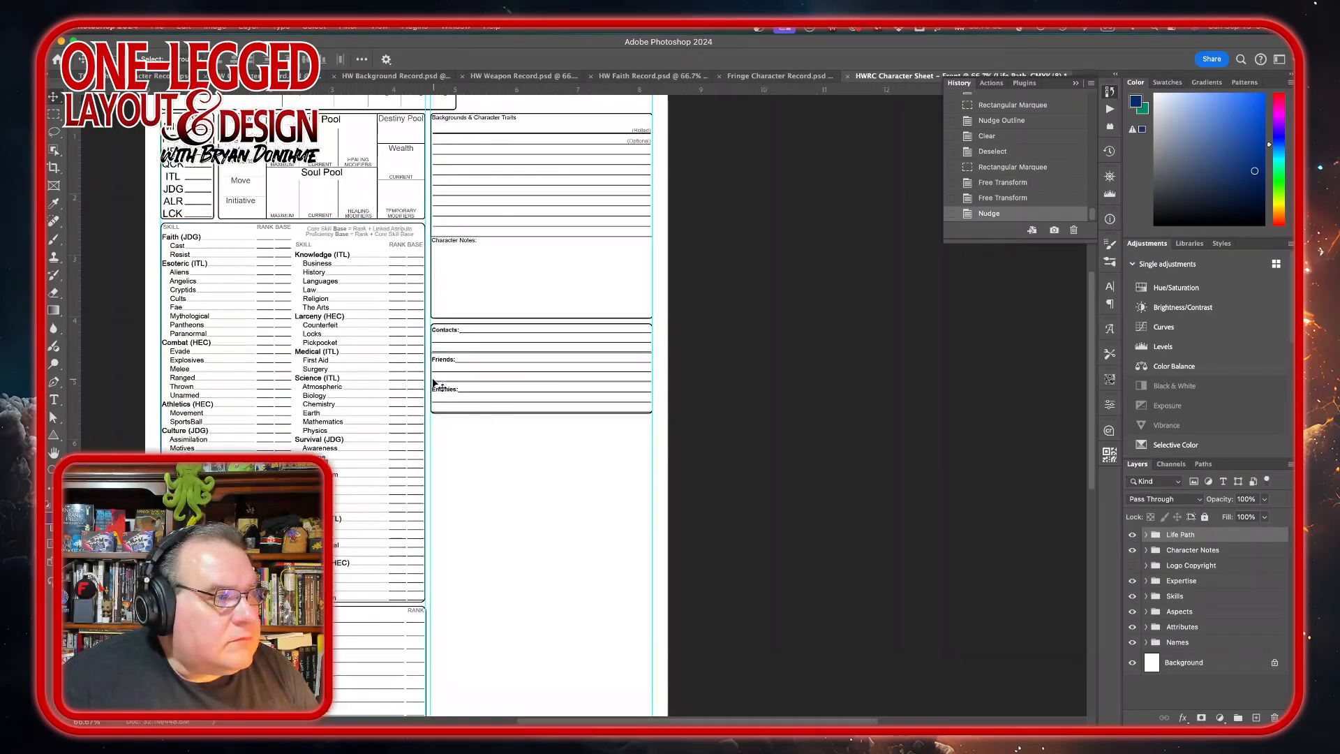
pyautogui.scroll(-1, 433, 383)
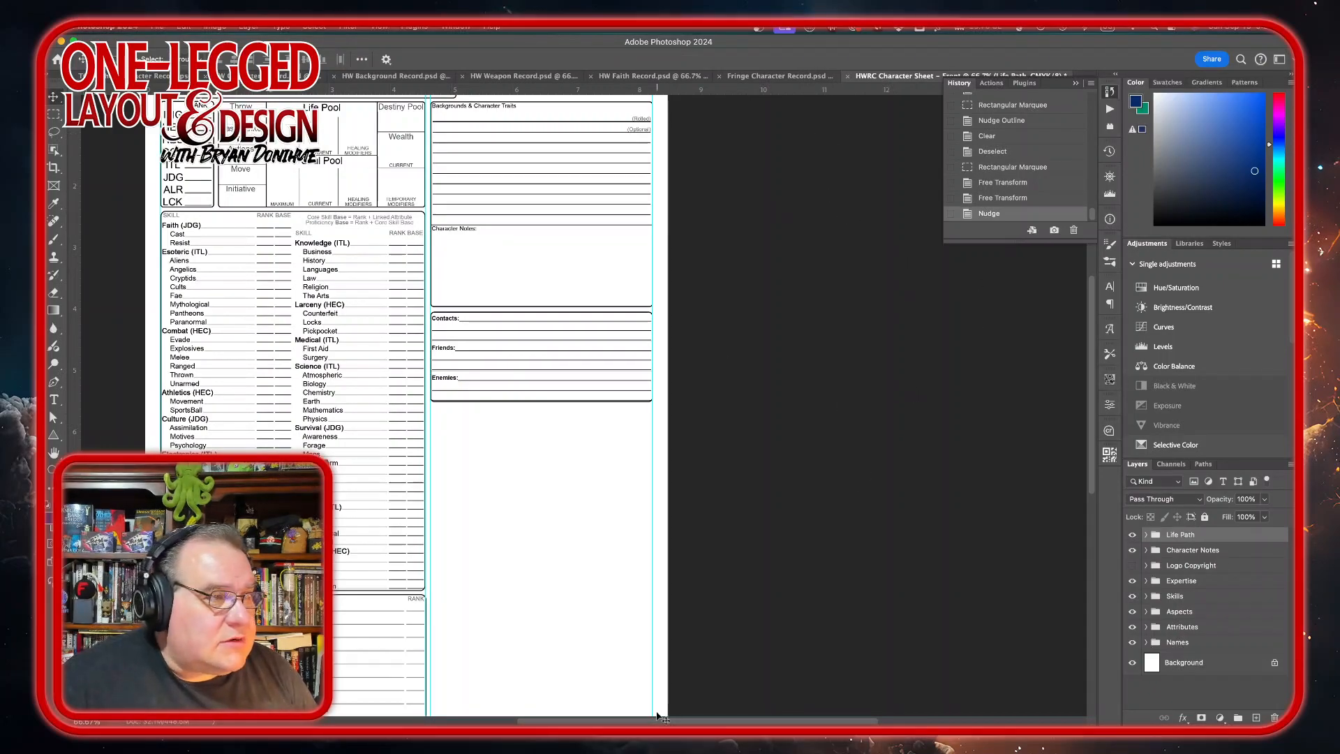
pyautogui.moveTo(470, 706)
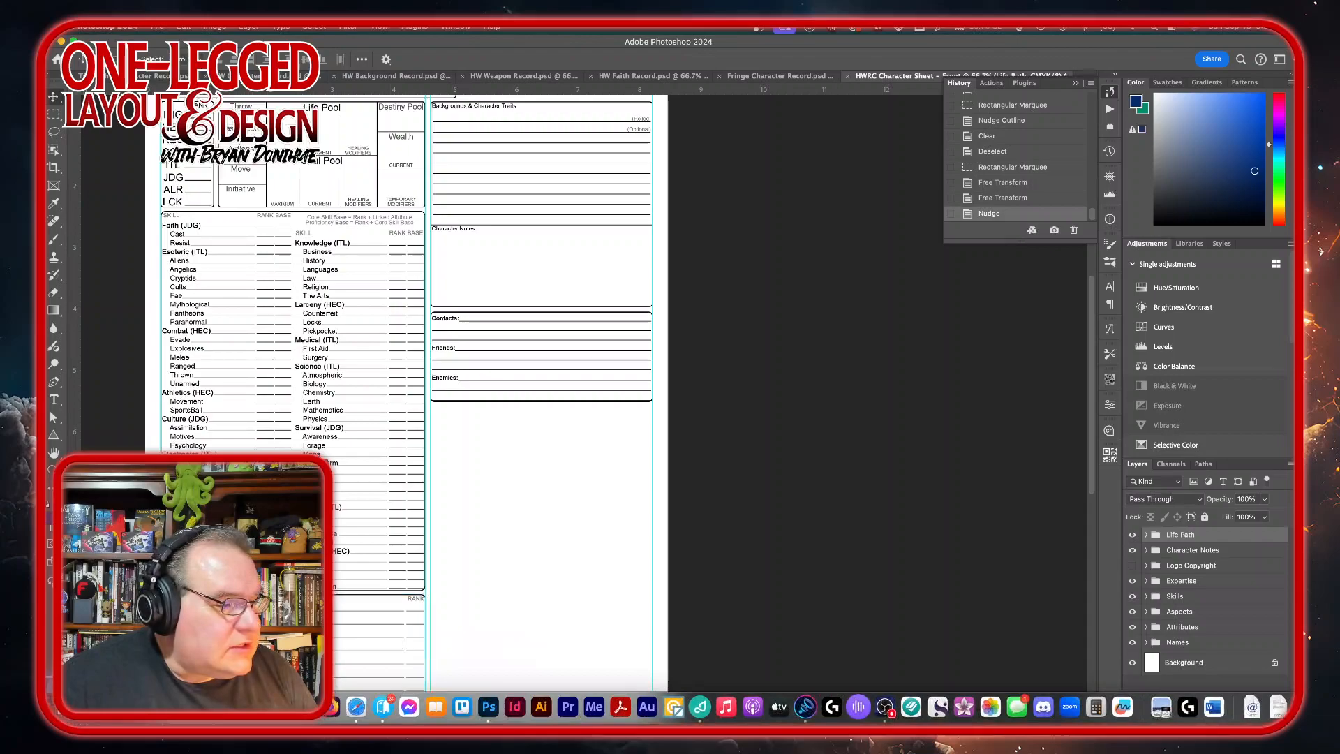
pyautogui.click(67, 706)
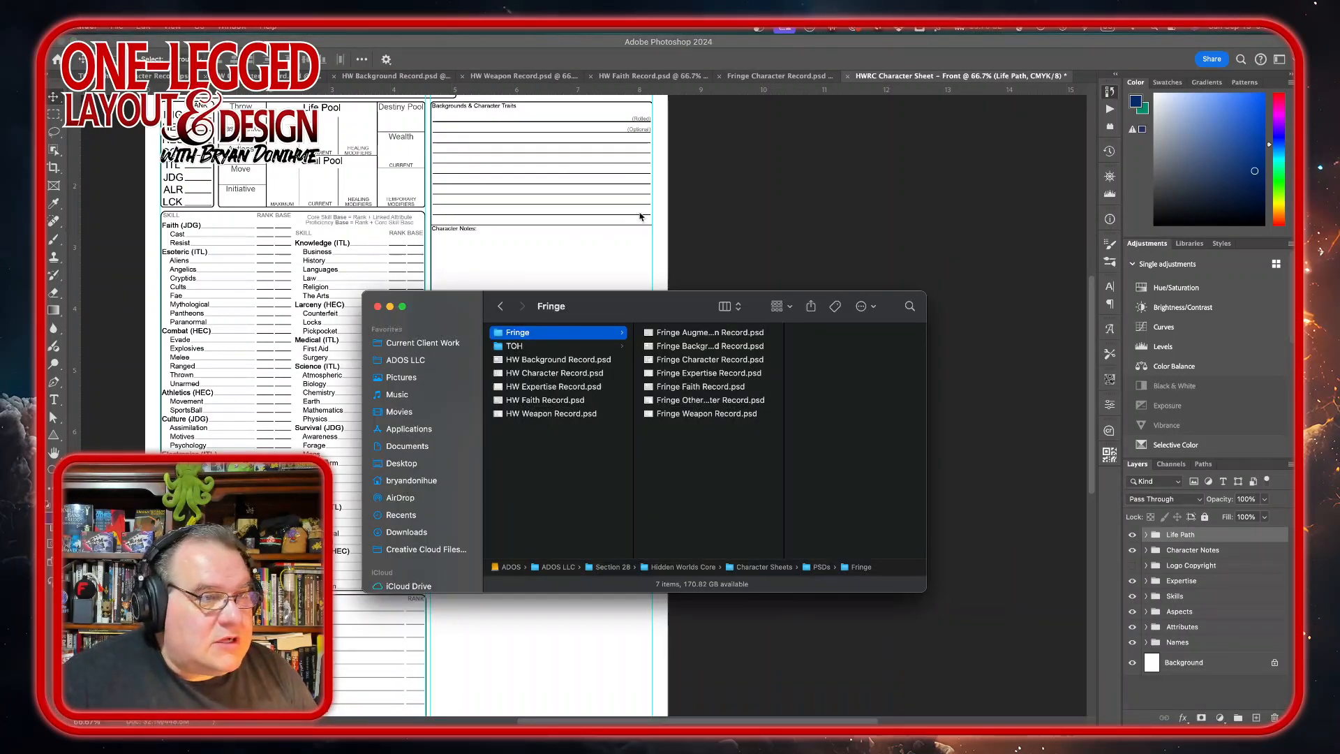
pyautogui.click(640, 217)
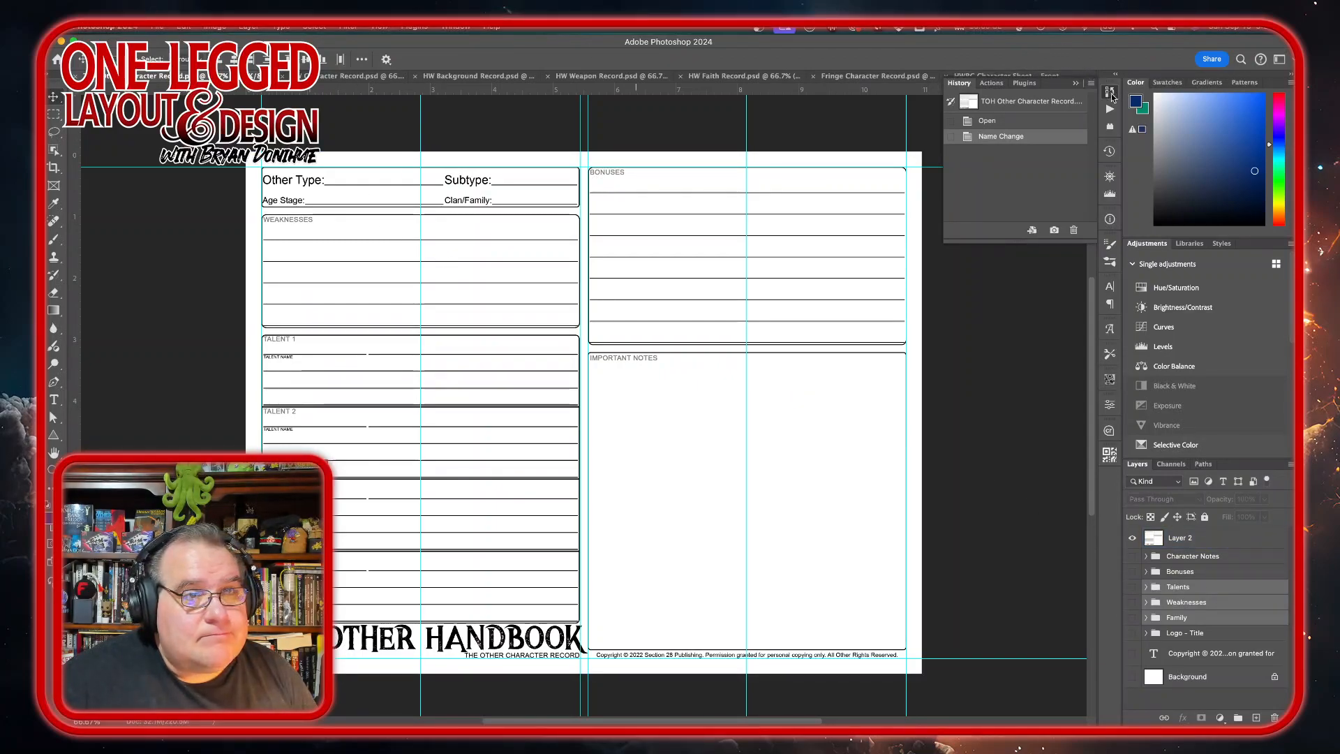
# Collapse the History panel and copy the Talents, Weaknesses and Family groups from the Other Character Record into the HWRC Character Sheet
pyautogui.click(1110, 93)
pyautogui.click(998, 75)
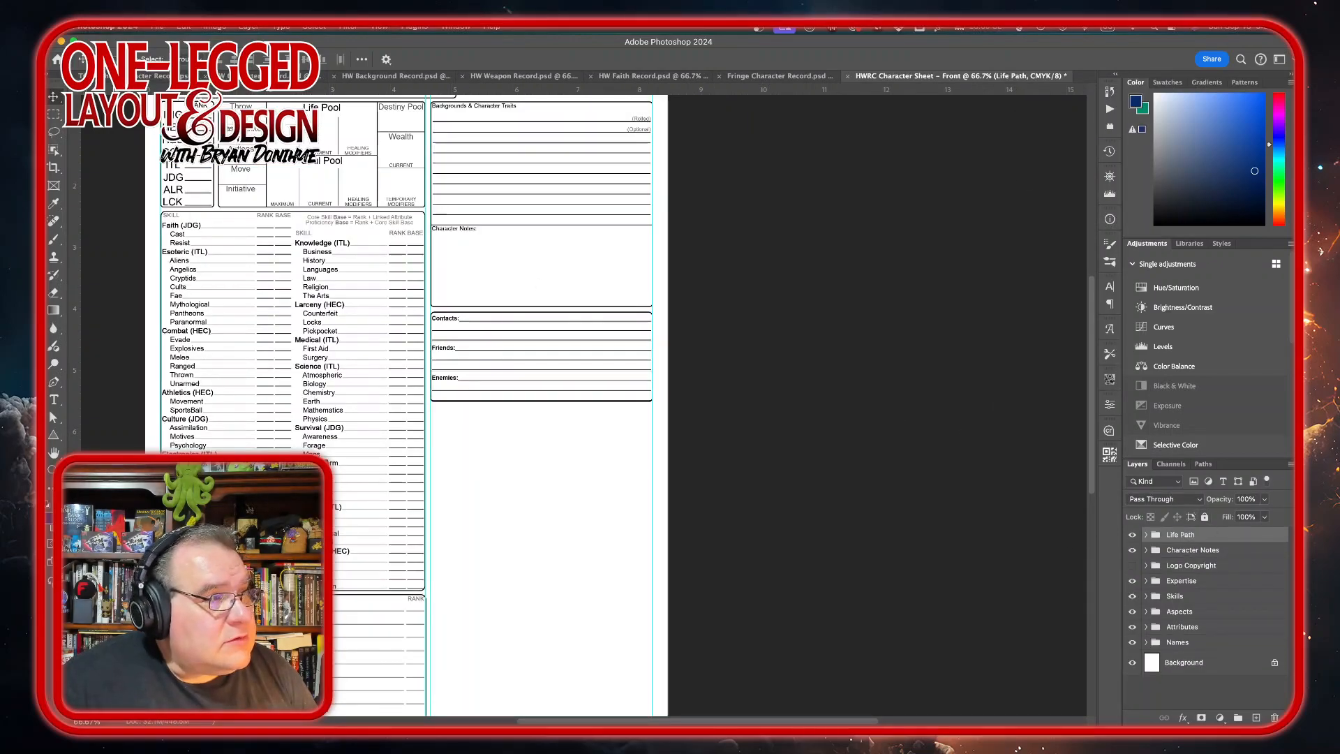
pyautogui.click(155, 75)
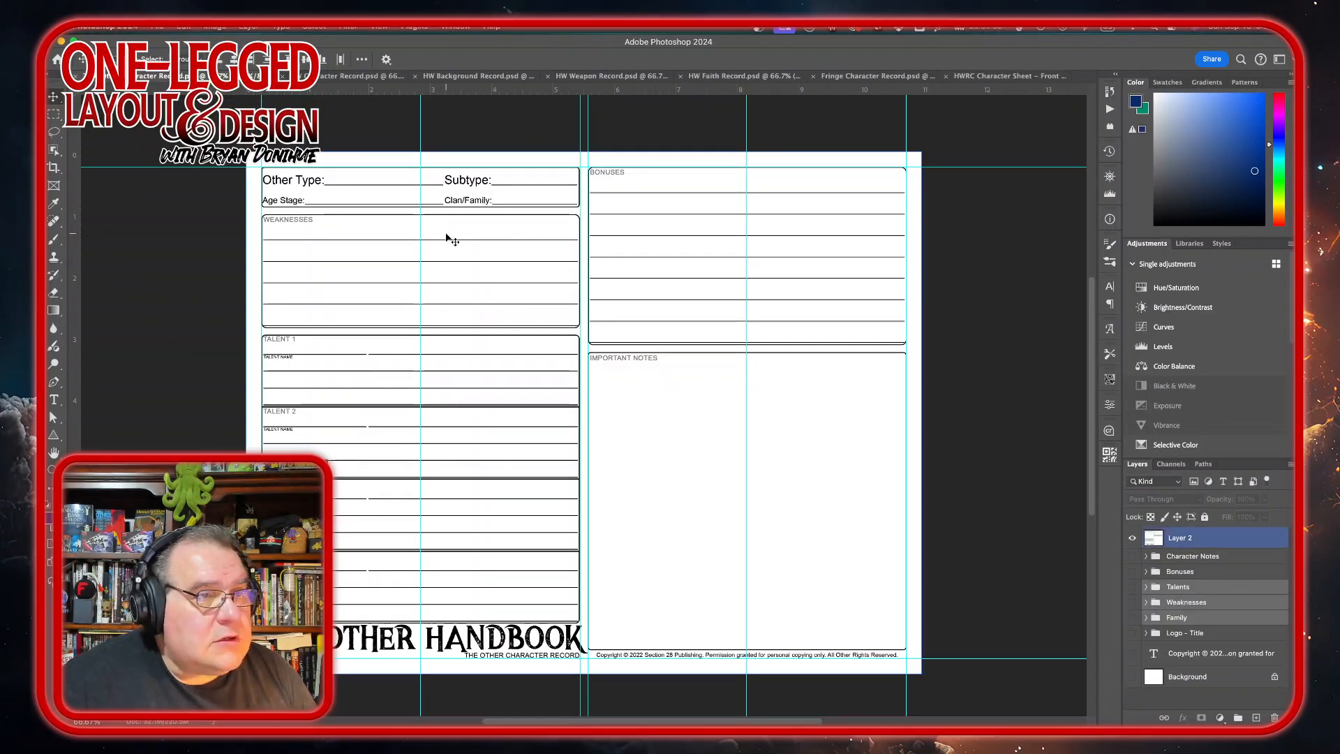
pyautogui.moveTo(447, 238); pyautogui.dragTo(826, 188)
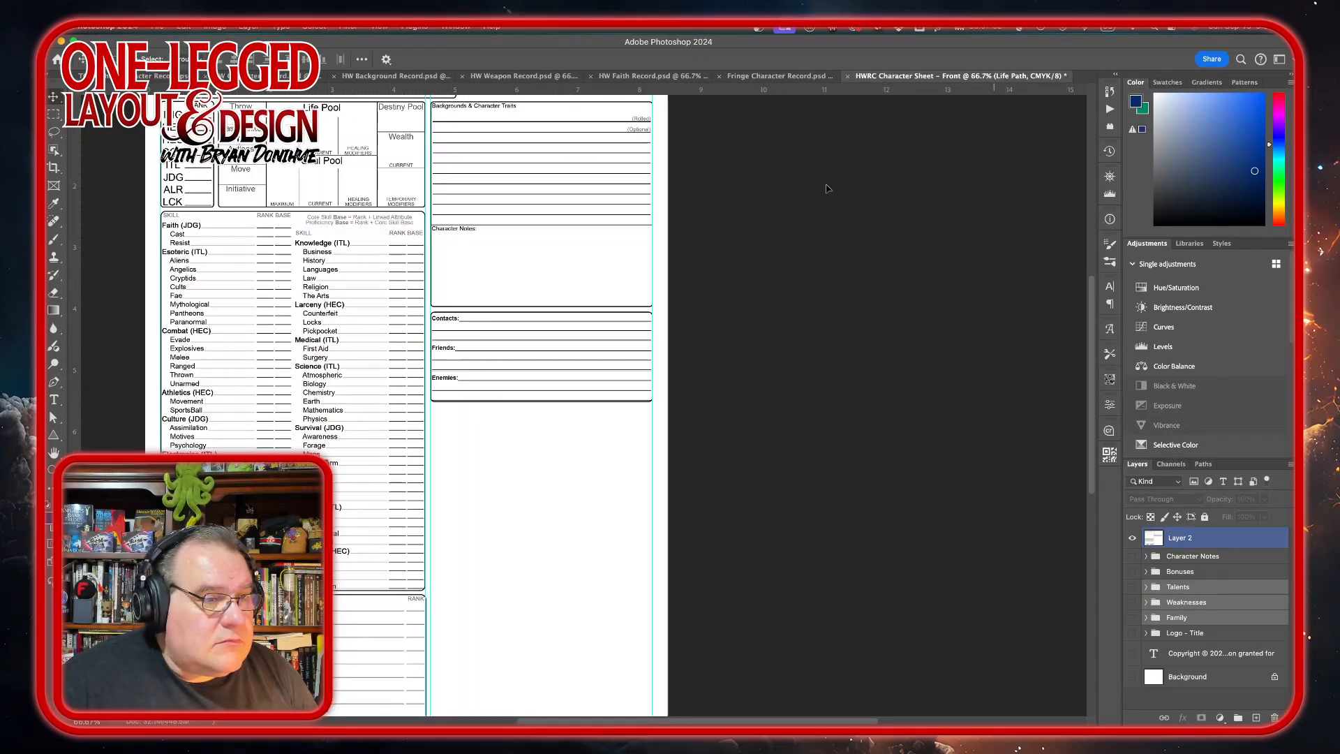
pyautogui.moveTo(589, 505)
pyautogui.mouseDown()
pyautogui.moveTo(560, 525)
pyautogui.moveTo(579, 517)
pyautogui.mouseUp()
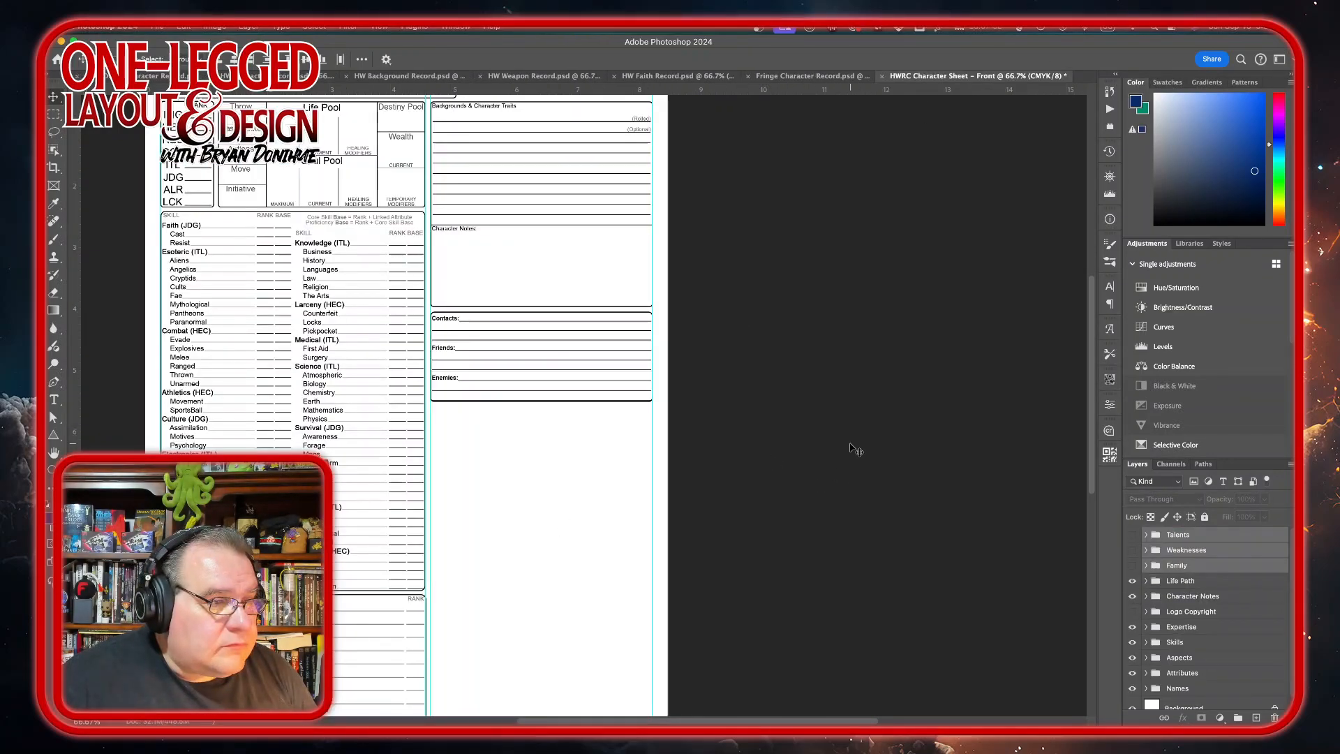
# Show the Family, Weaknesses and Talents groups and move them together just below the Life Path block, aligned to the column's inner guide
pyautogui.scroll(-3, 798, 482)
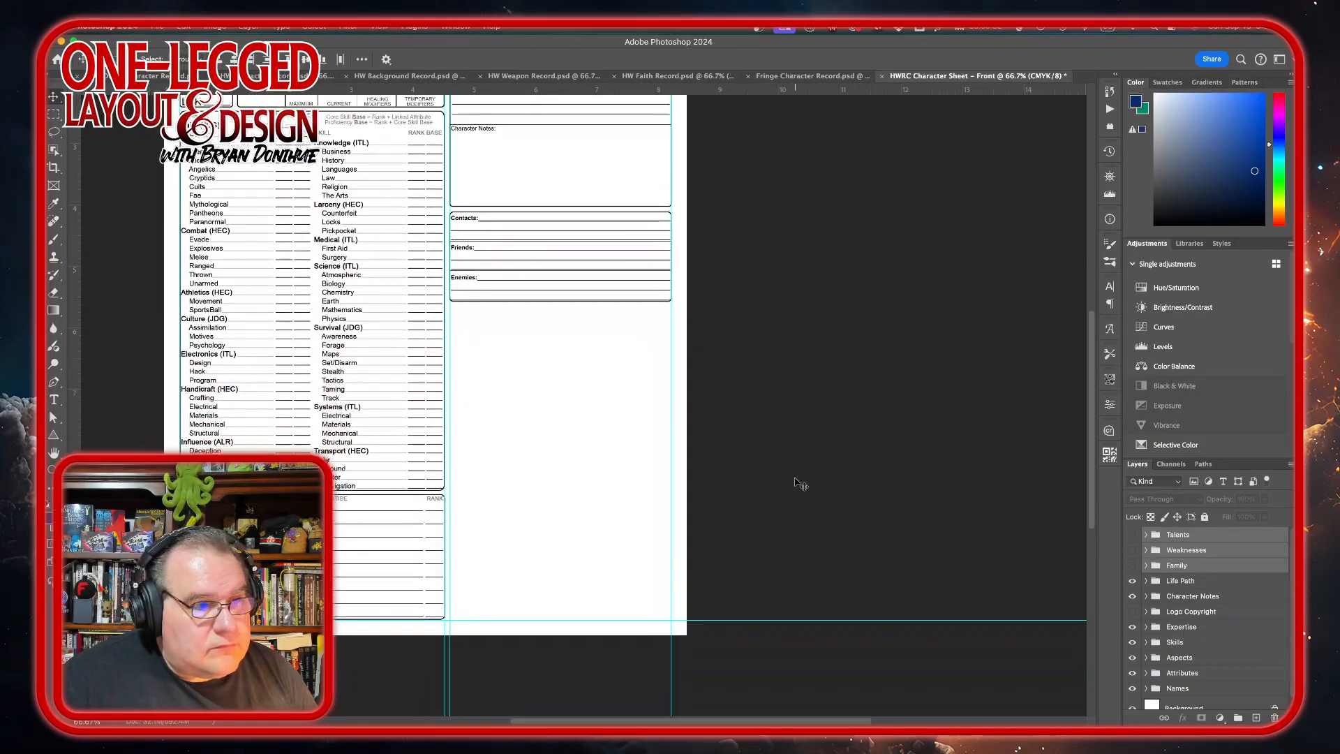
pyautogui.click(1132, 564)
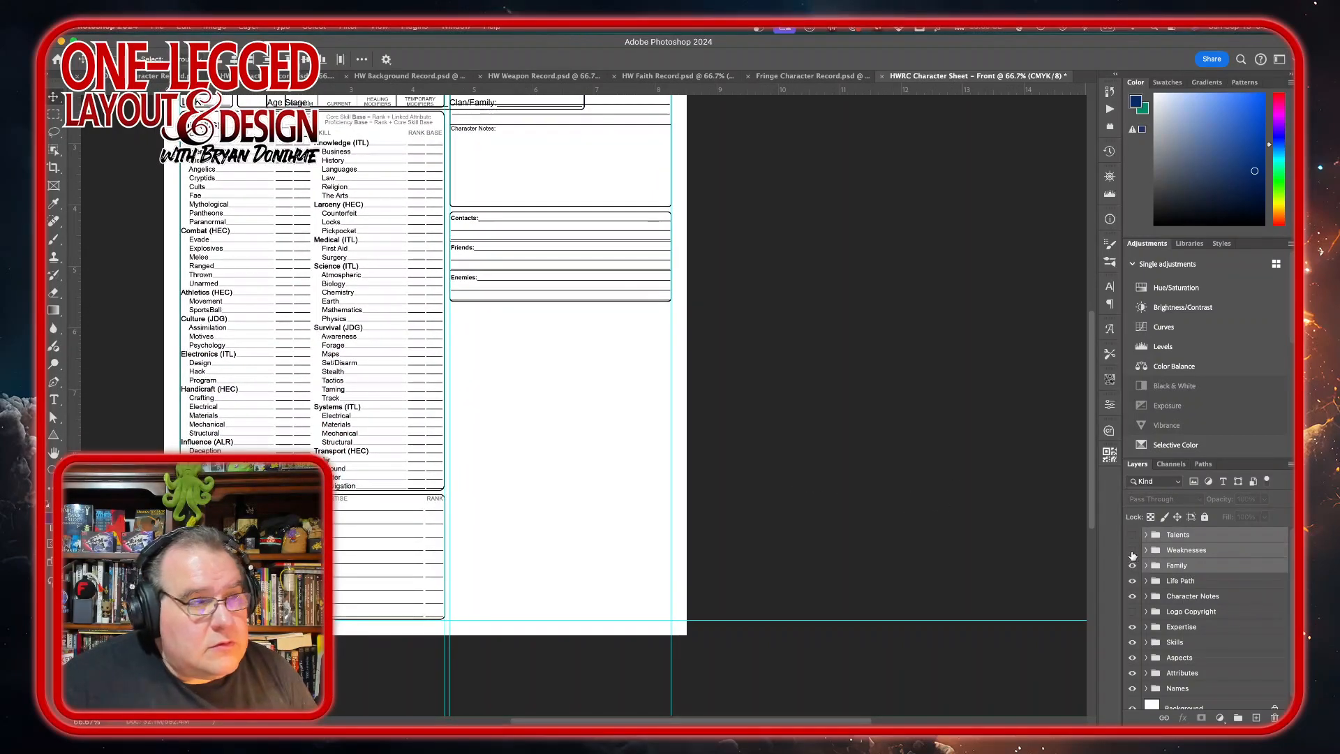
pyautogui.click(1132, 550)
pyautogui.click(1132, 535)
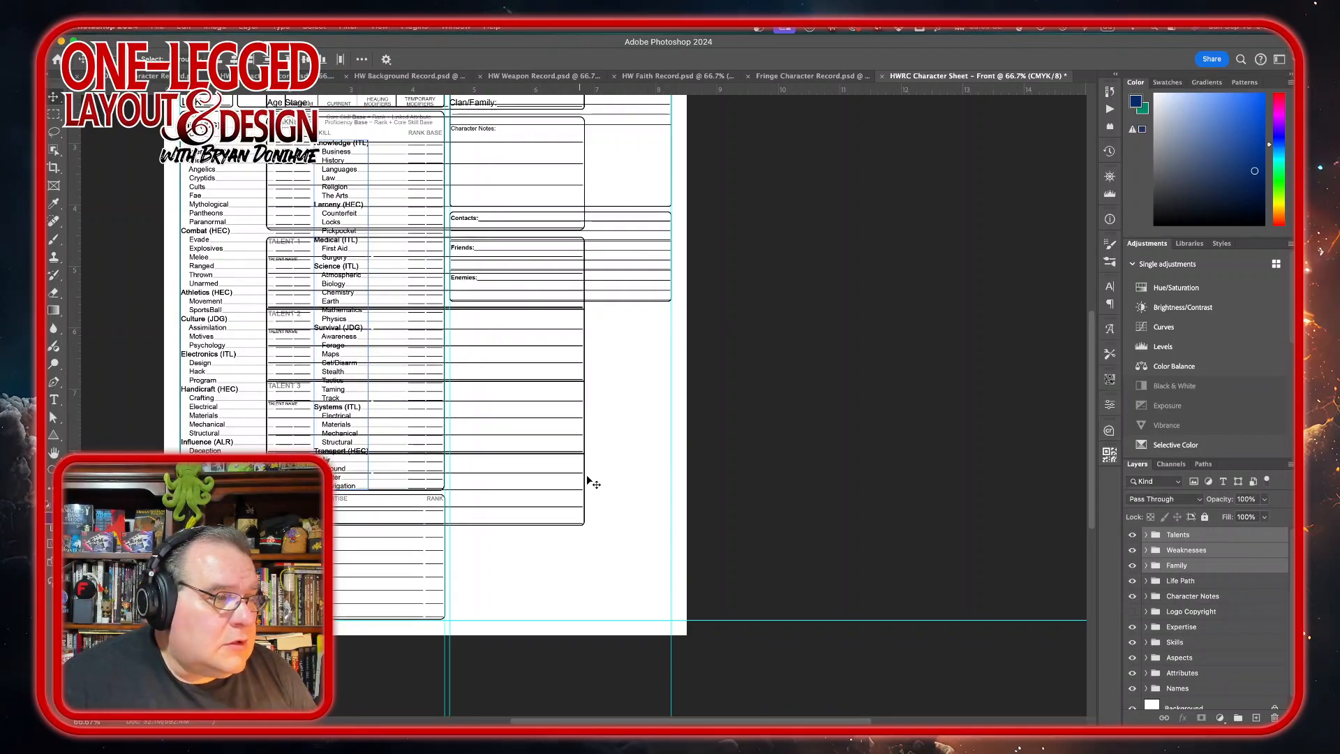
pyautogui.moveTo(546, 469); pyautogui.dragTo(551, 417)
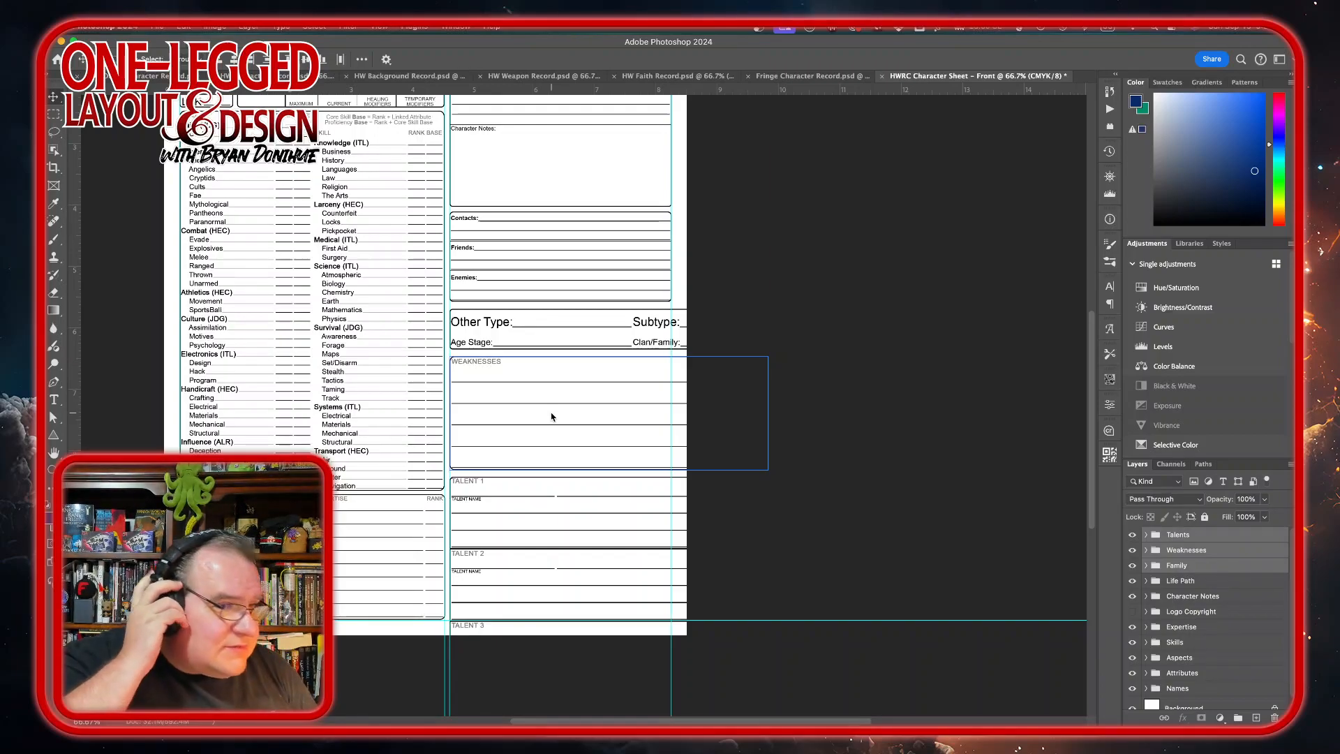
# Scale the Family group alone proportionally to about 69.54% so that it fits between the column guides
pyautogui.scroll(5, 552, 416)
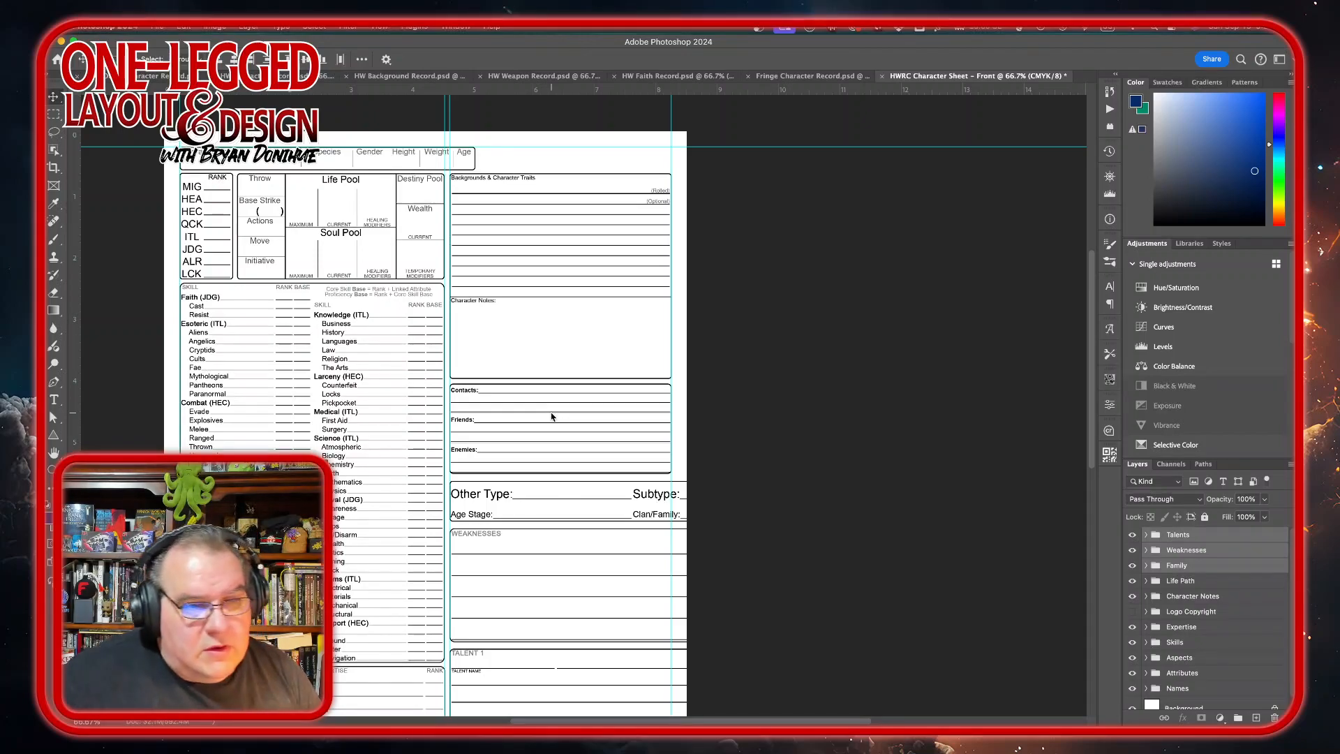
pyautogui.click(1238, 570)
pyautogui.hotkey('ctrl', 't')
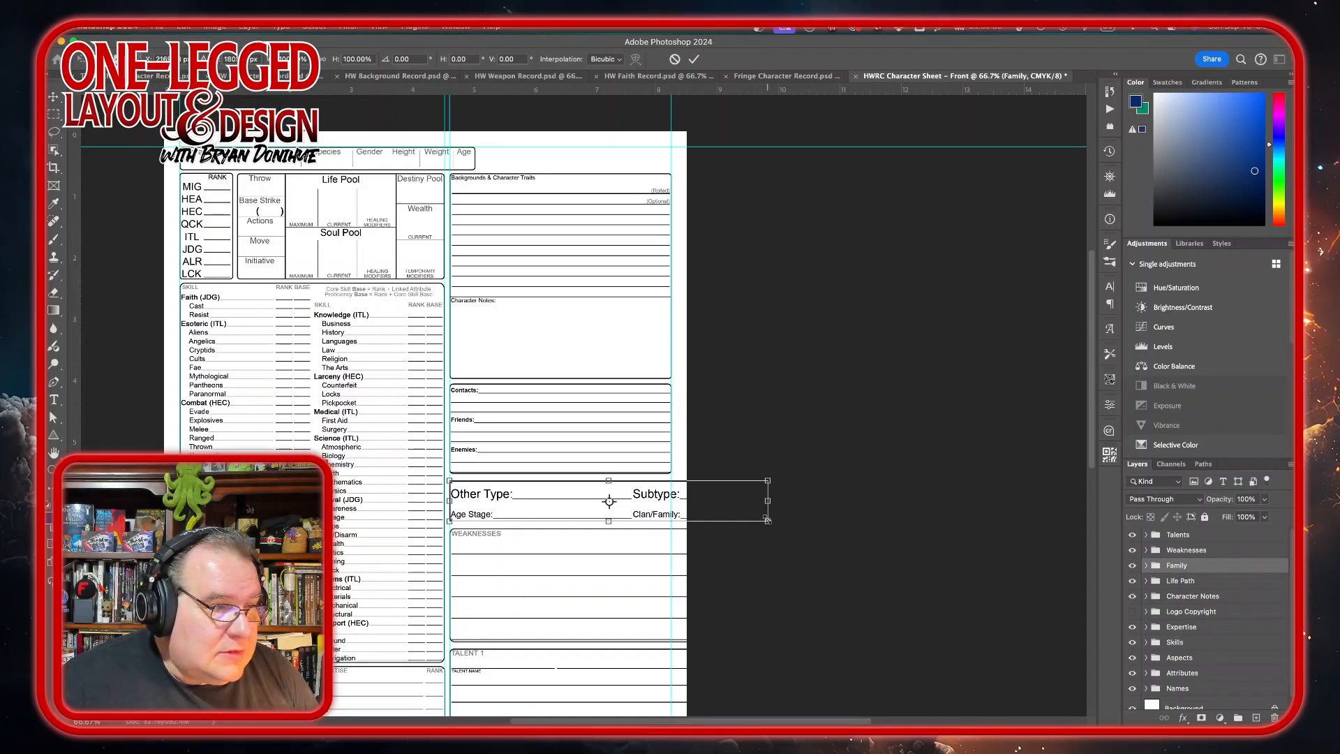
pyautogui.moveTo(761, 517); pyautogui.dragTo(672, 496)
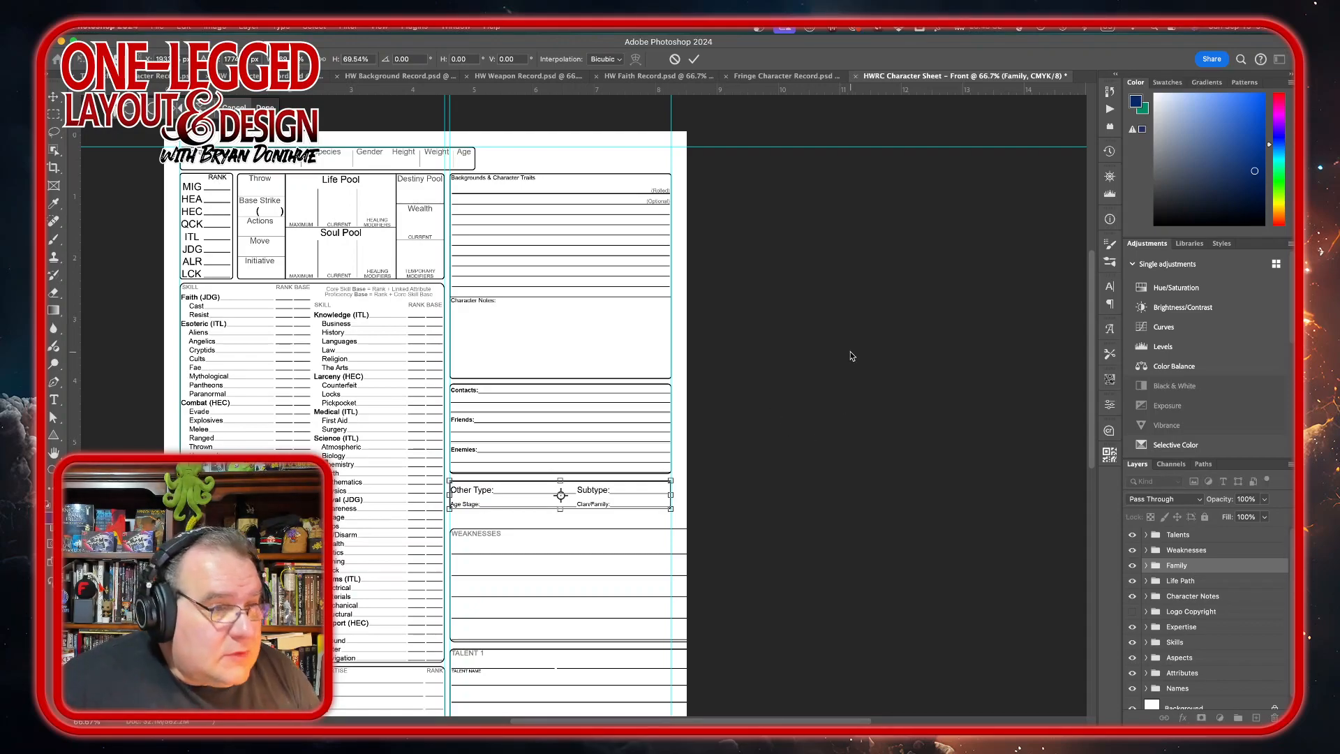
pyautogui.click(696, 60)
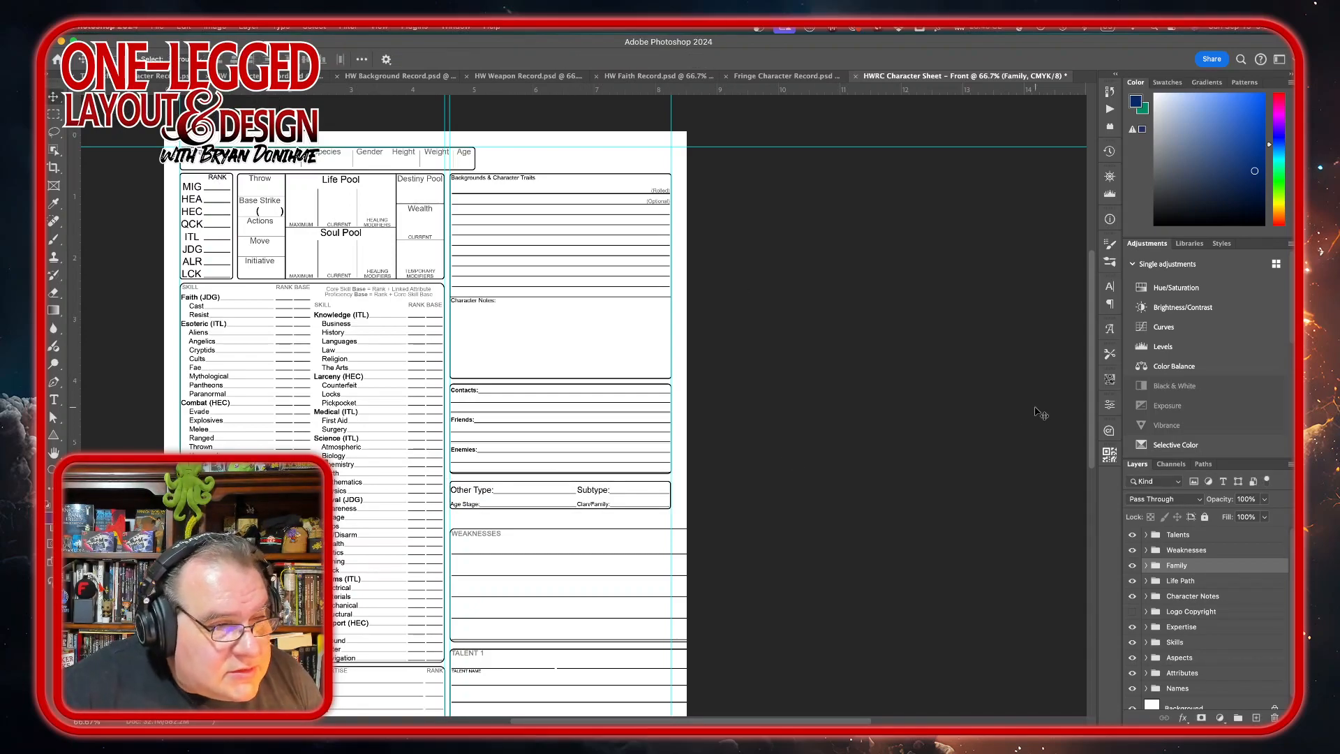
# Nudge the Family group upward to tighten the gap below Life Path, and shift it one step to the left
pyautogui.press('Up')
pyautogui.press('Up')
pyautogui.press('Up')
pyautogui.press('Up')
pyautogui.press('Up')
pyautogui.press('Up')
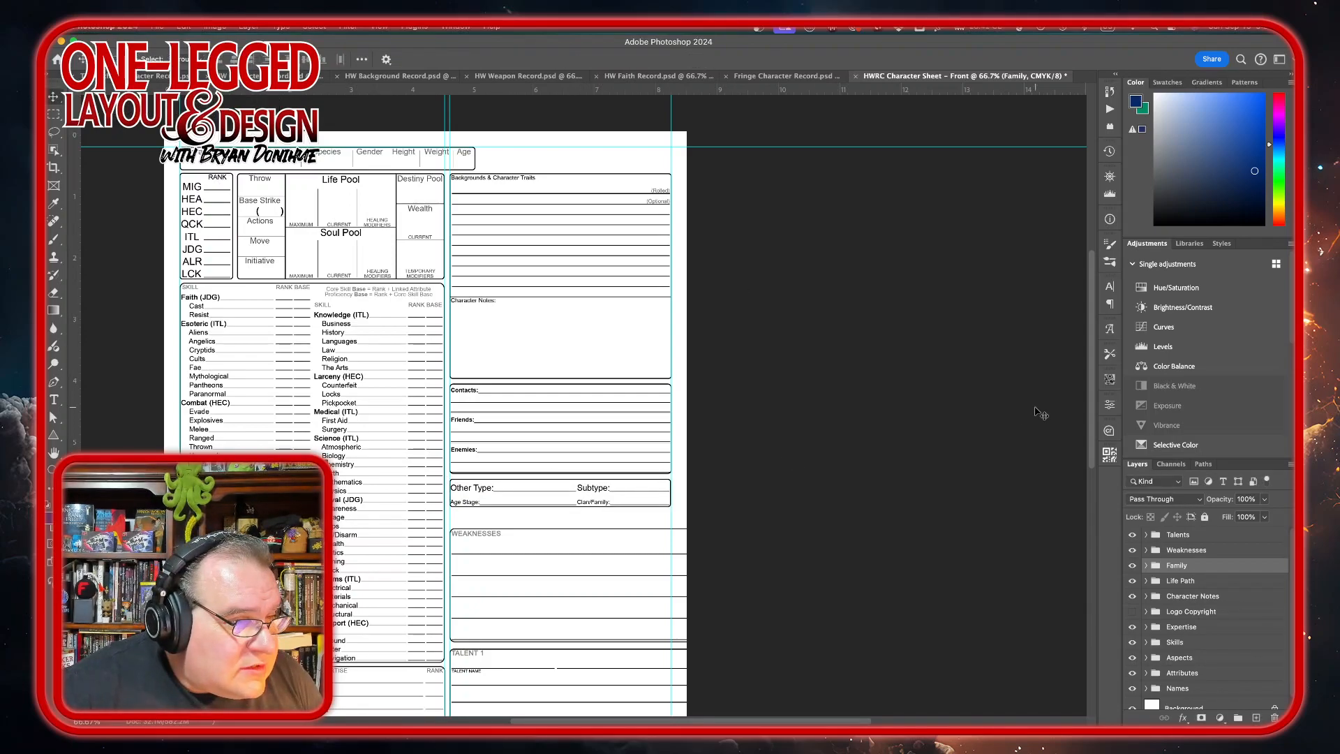
pyautogui.press('Down')
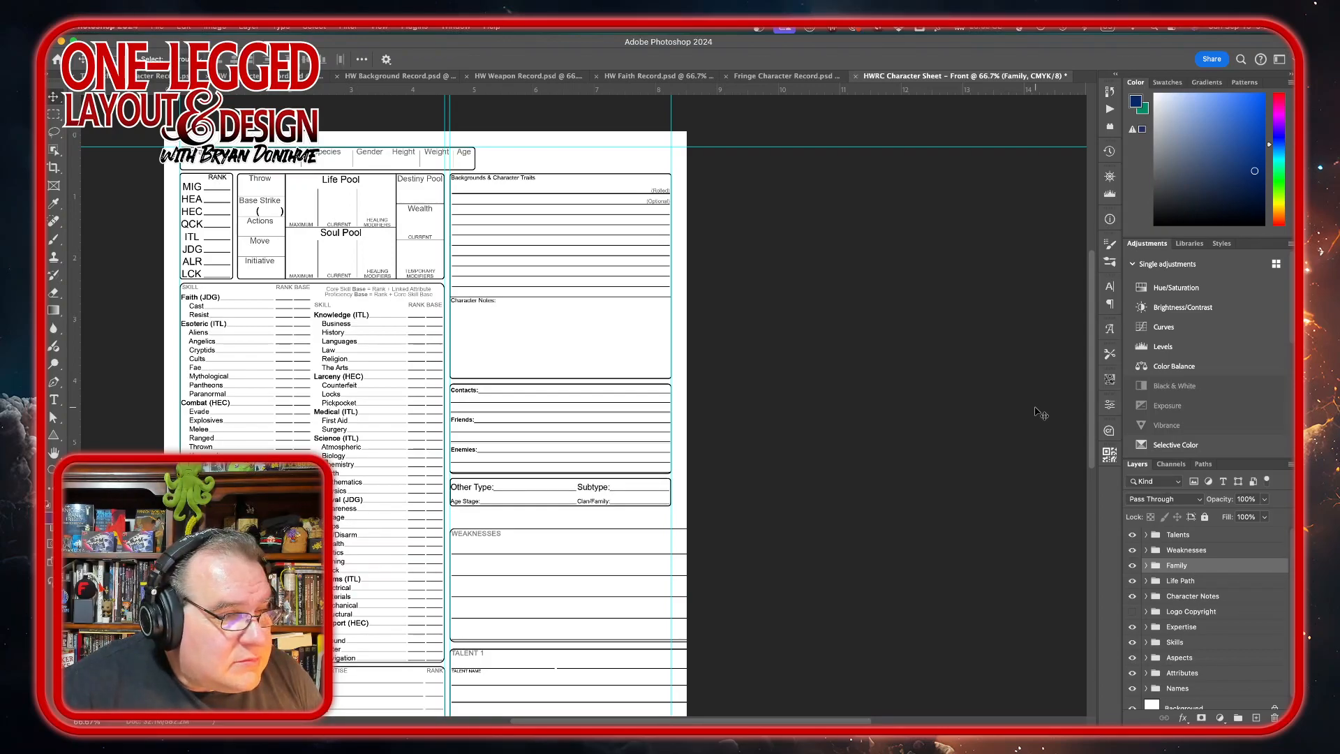
pyautogui.press('Left')
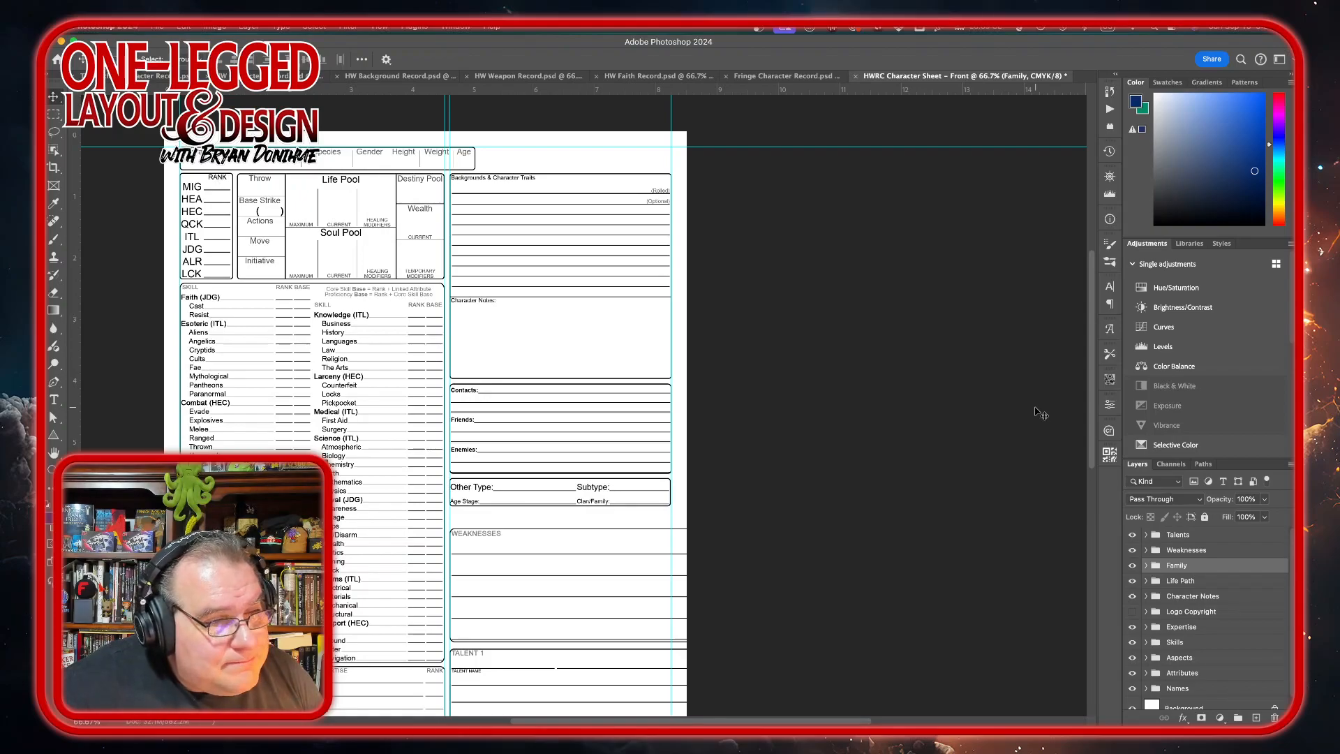
# Start a Free Transform on the Family group and inspect its outer edge against the column guide
pyautogui.hotkey('ctrl', 't')
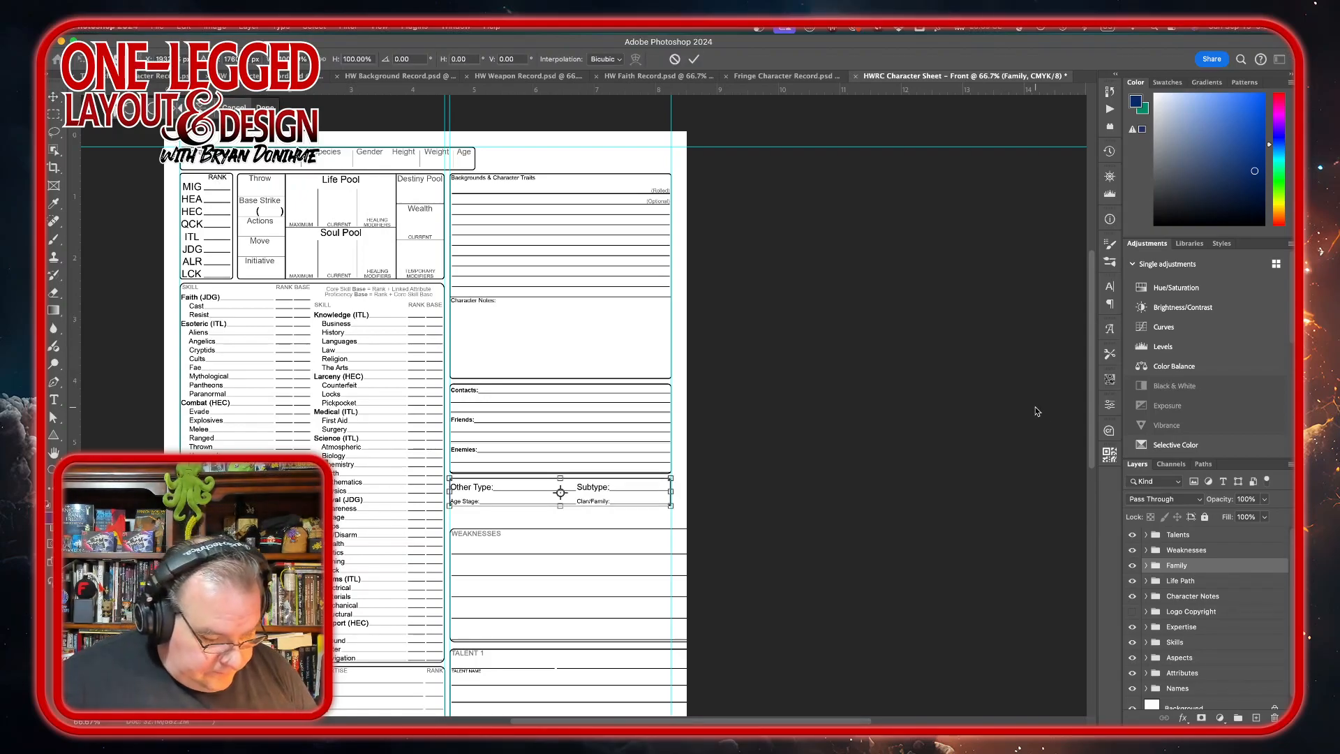
pyautogui.hotkey('ctrl', '+')
pyautogui.hotkey('ctrl', '+')
pyautogui.scroll(-2, 1037, 411)
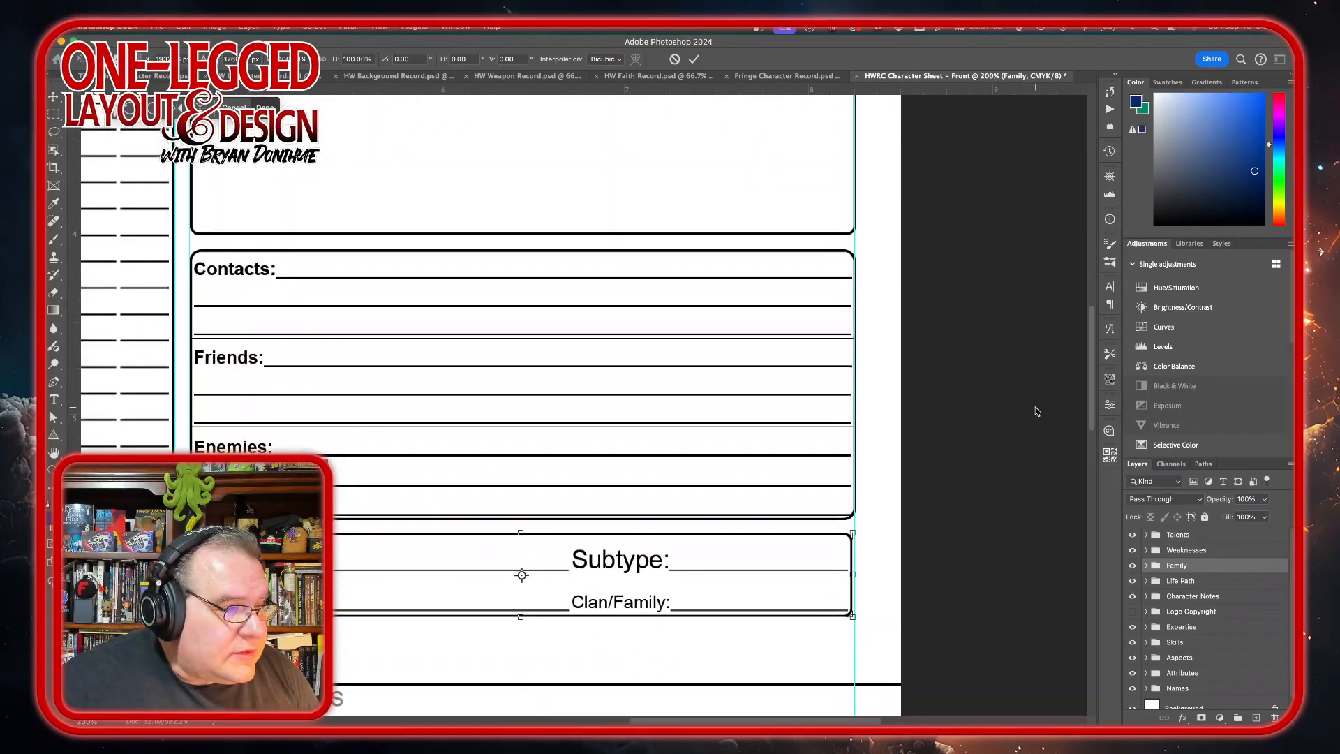
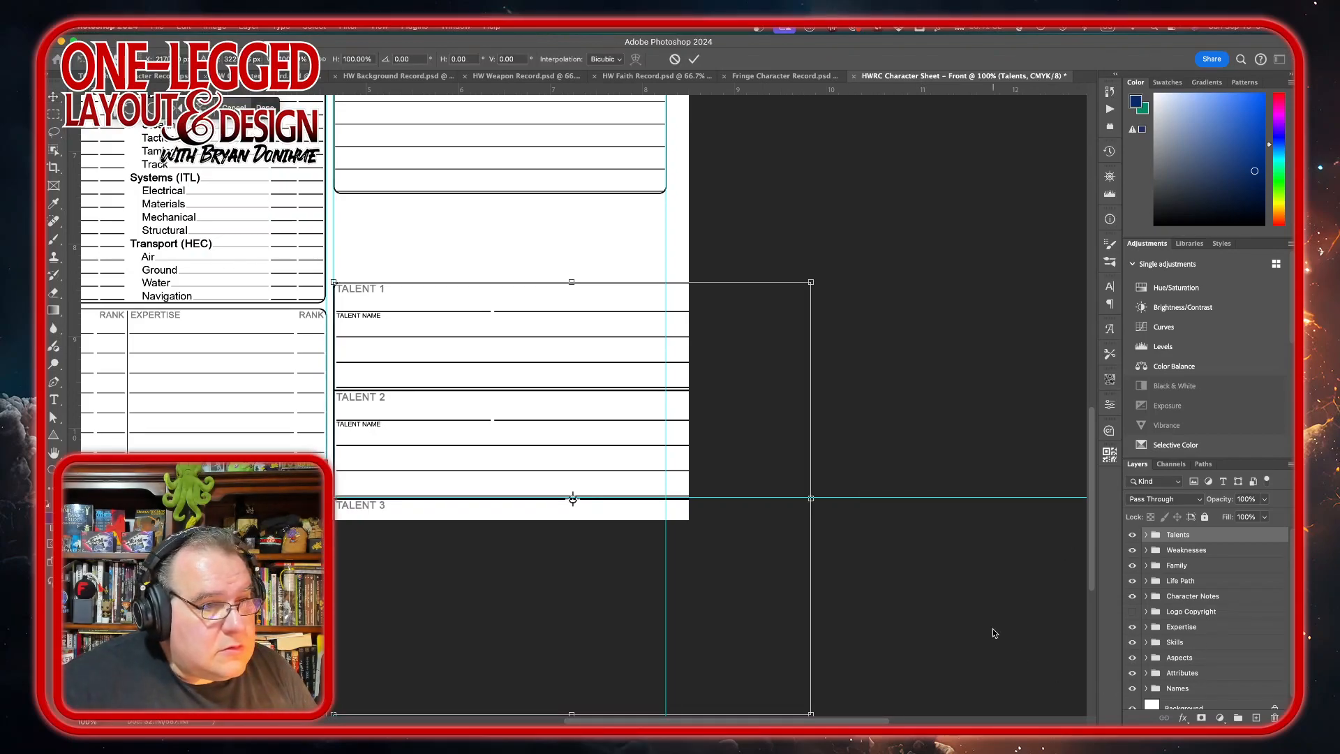
# Move the Talents group up to just below Weaknesses and scale it proportionally to about 69.87%, fitted between the column guides
pyautogui.moveTo(503, 341); pyautogui.dragTo(514, 263)
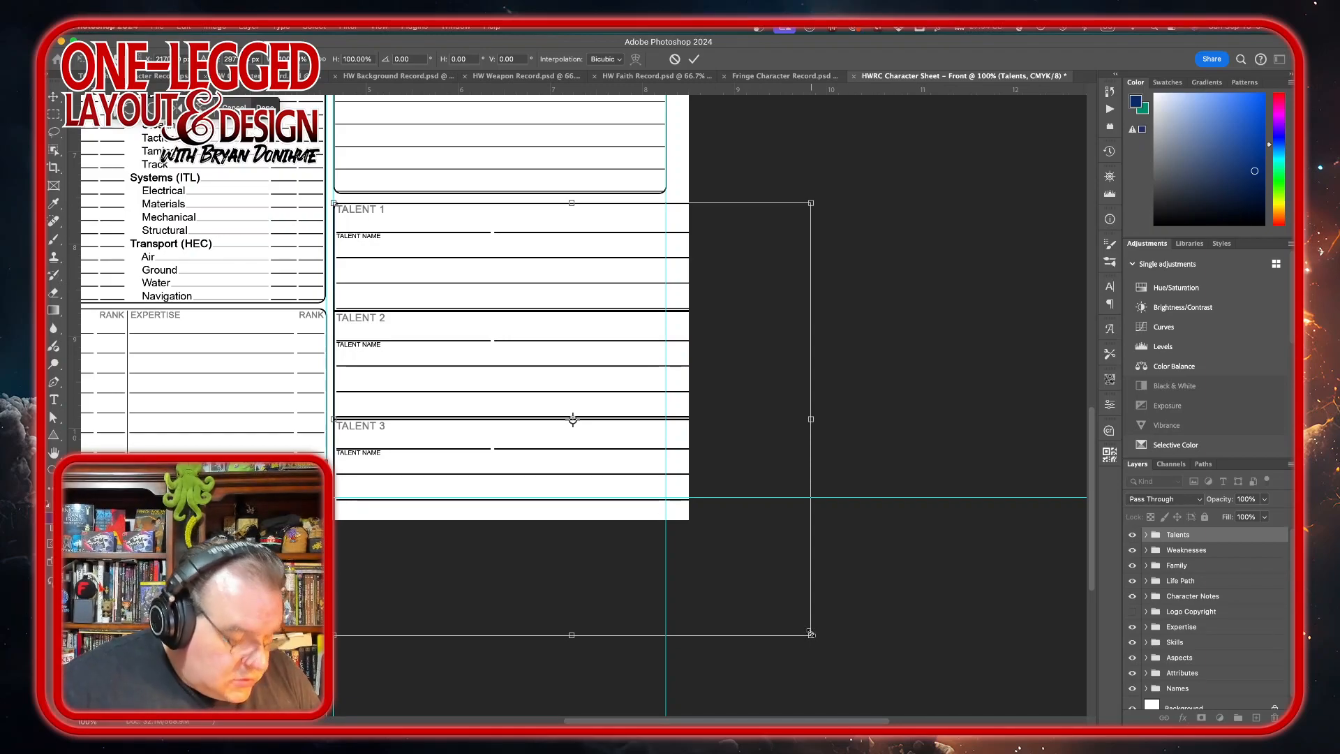
pyautogui.moveTo(811, 633); pyautogui.dragTo(680, 491)
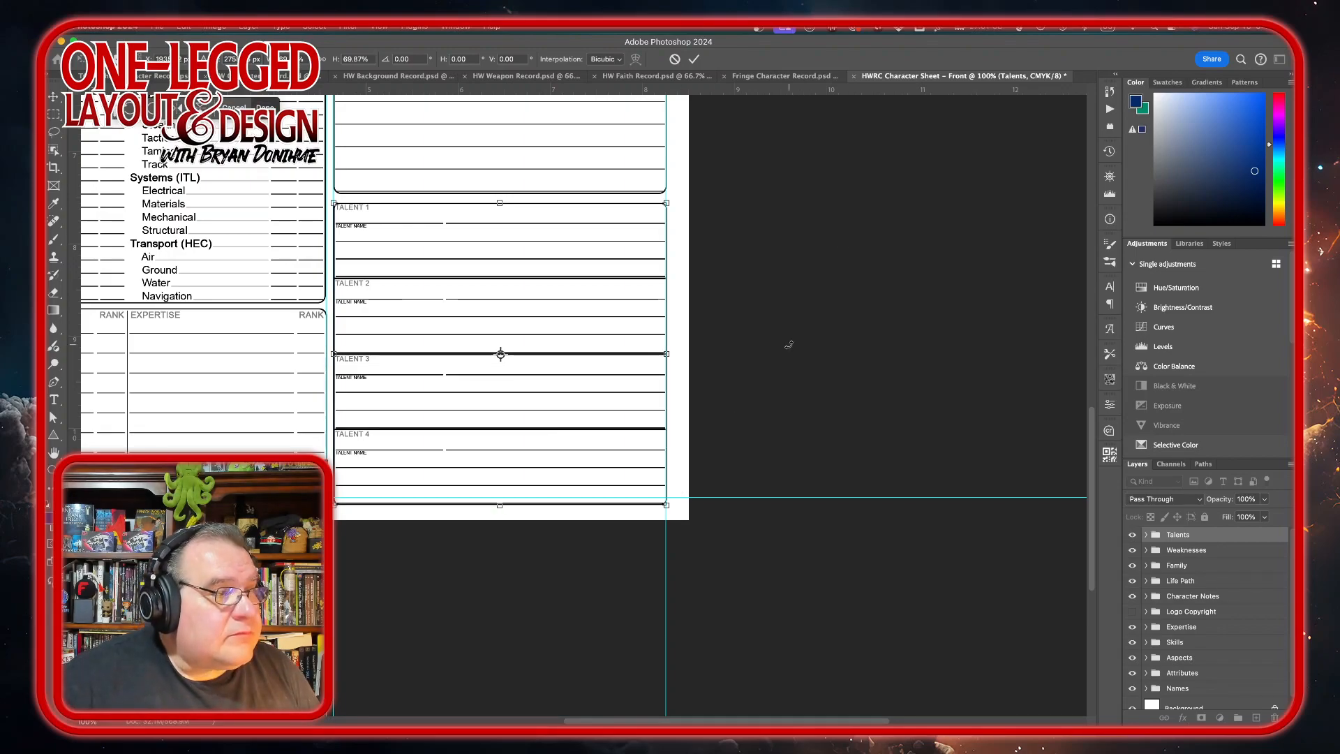
pyautogui.click(694, 58)
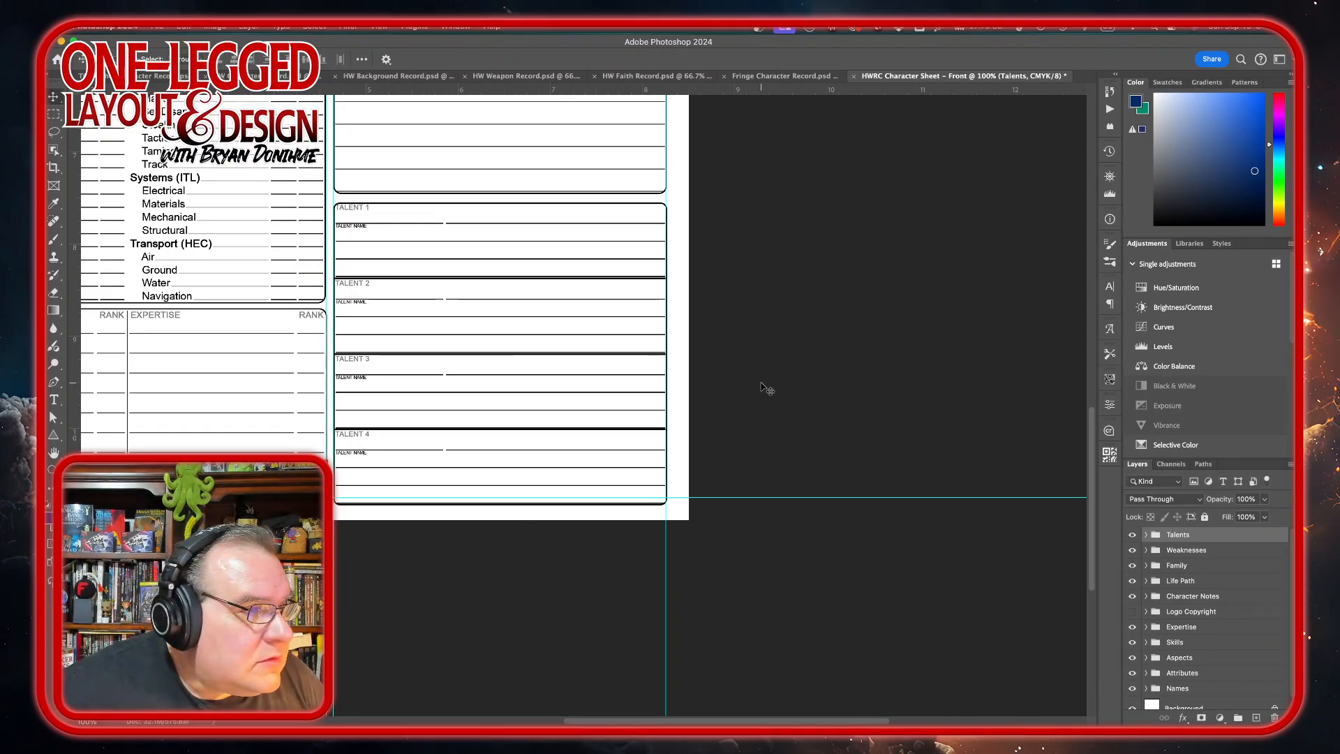
# Select only the Character Notes group and expand it to show its layers
pyautogui.scroll(10, 766, 388)
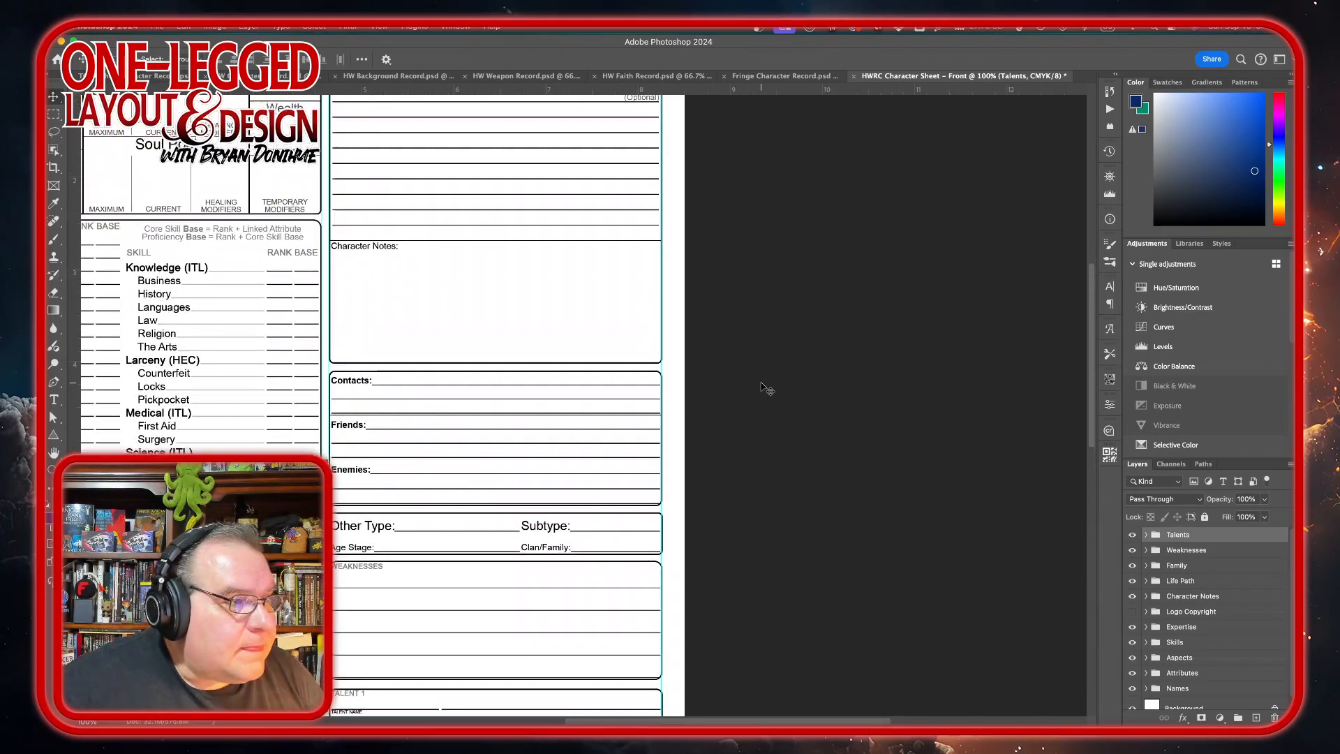
pyautogui.scroll(2, 766, 388)
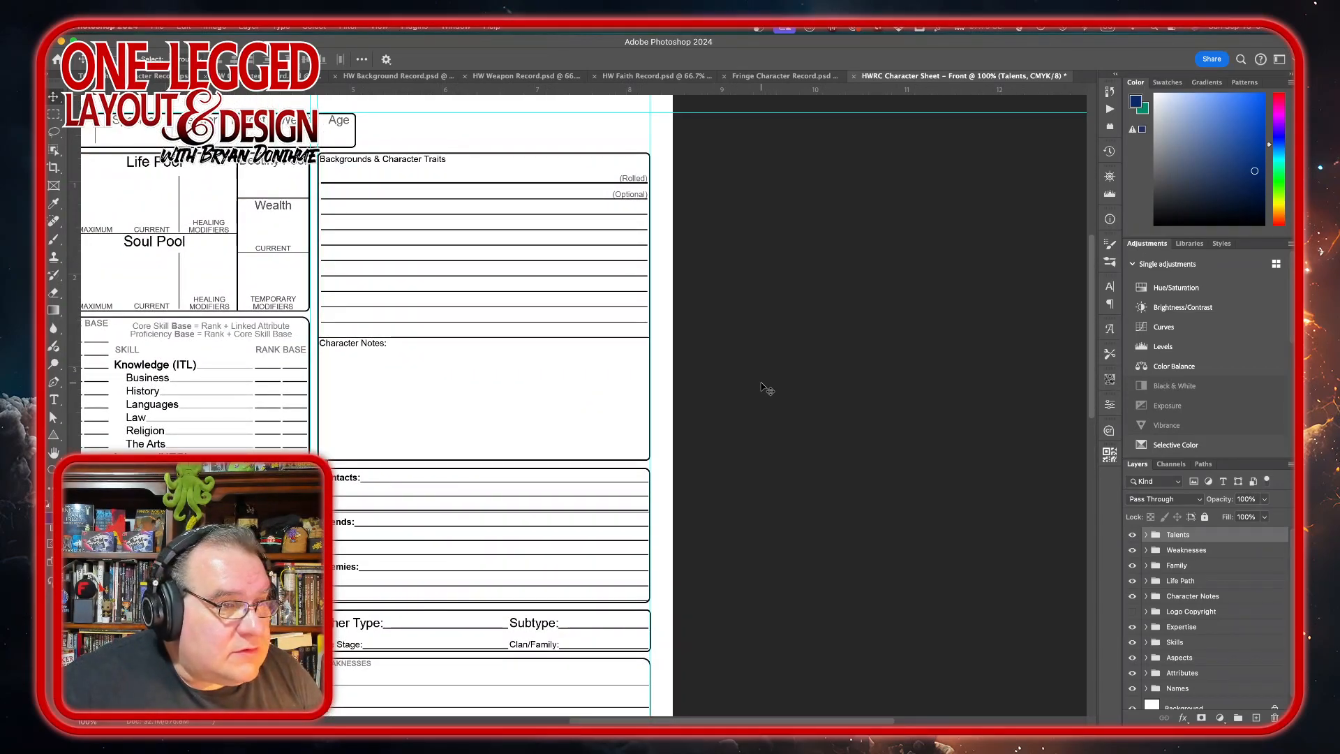
pyautogui.click(1242, 595)
pyautogui.click(1225, 580)
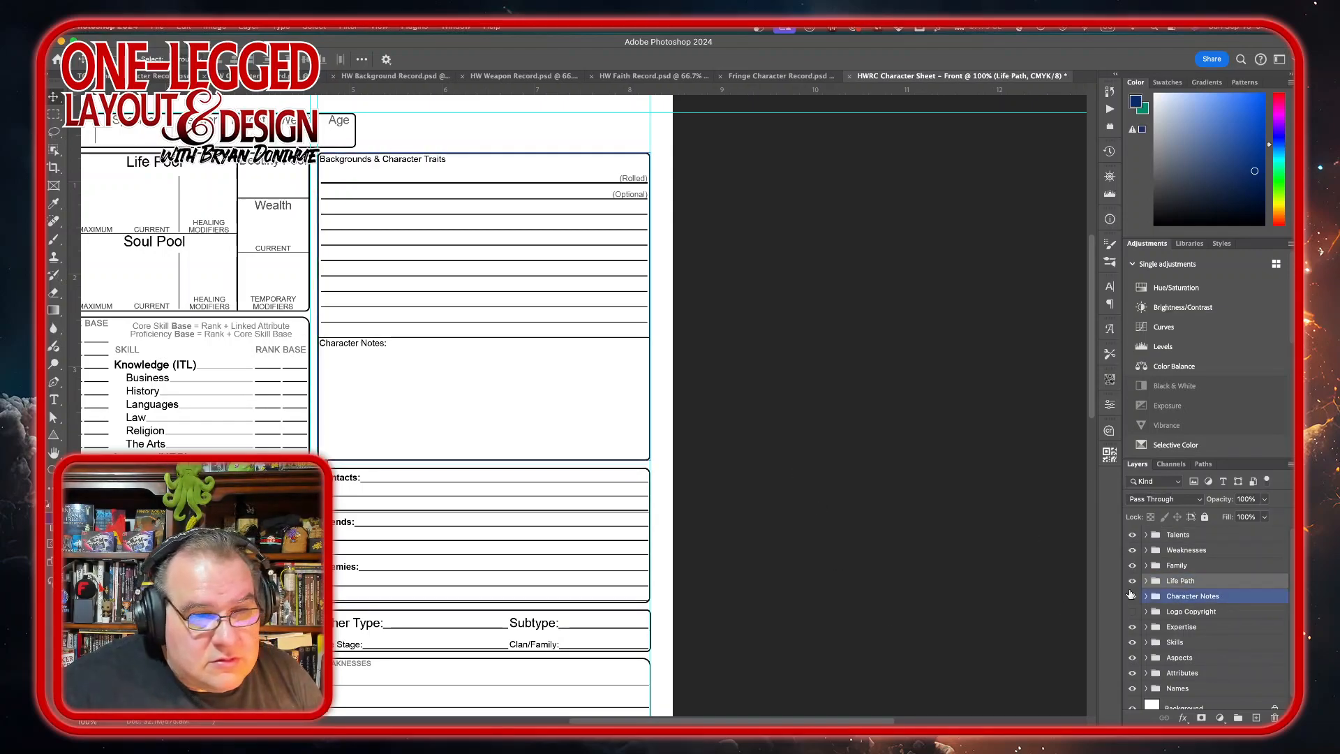
pyautogui.click(1153, 566)
pyautogui.click(1190, 597)
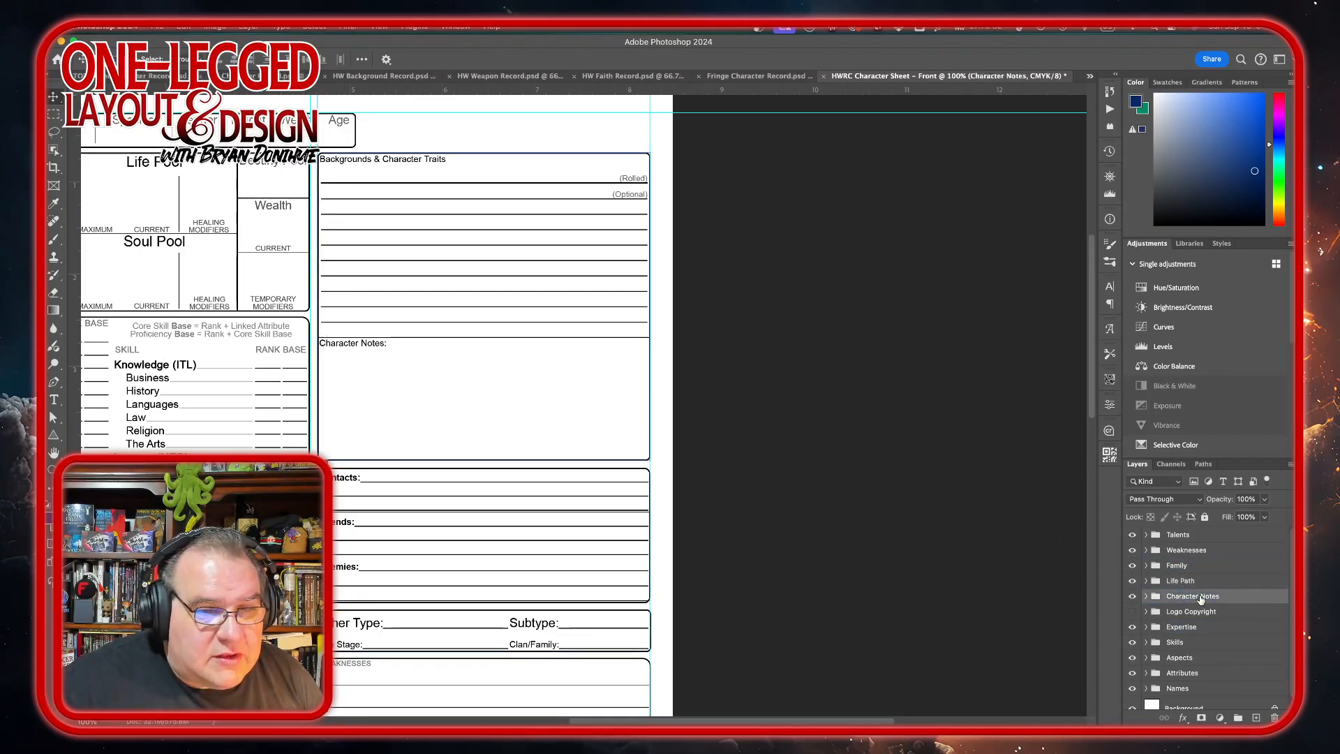
pyautogui.click(1147, 598)
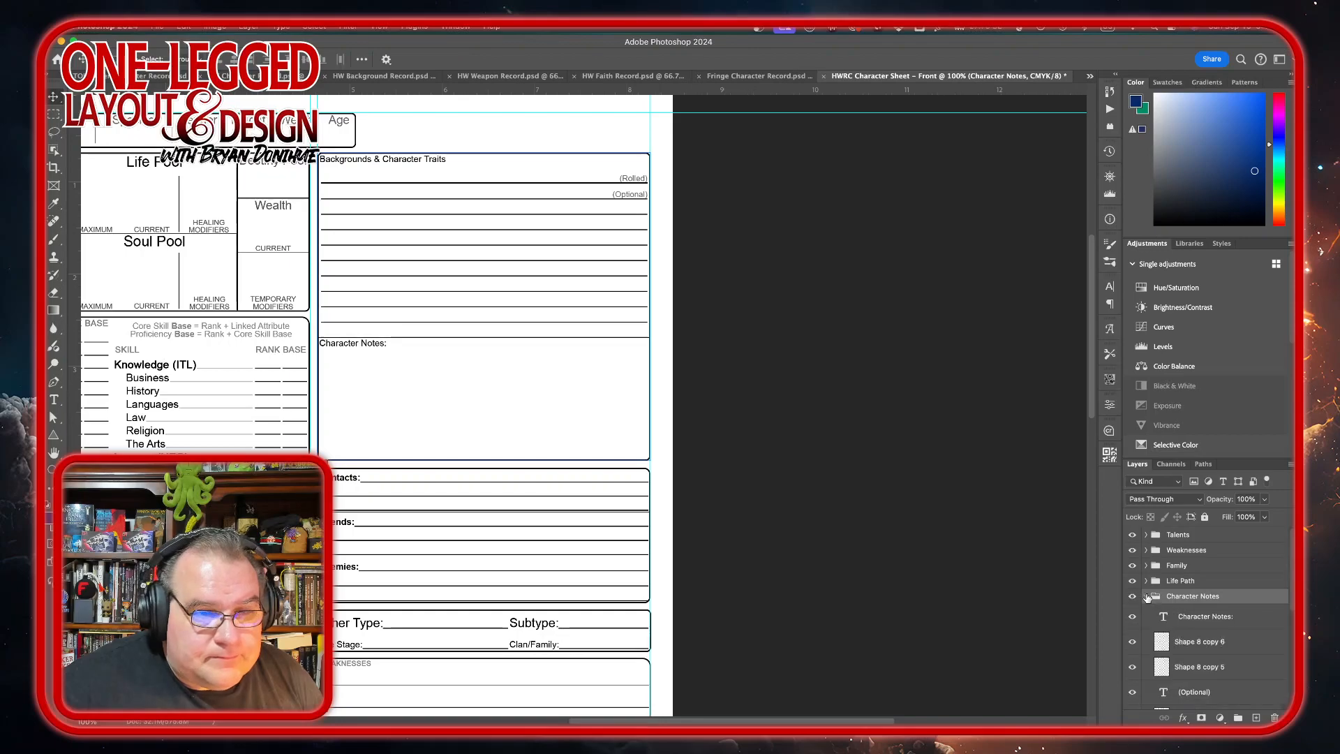
# Select the Shape 8 copy 6 layer and switch its visibility off and on to identify which ruled lines it holds
pyautogui.scroll(-1, 1228, 628)
pyautogui.click(1279, 631)
pyautogui.click(1133, 627)
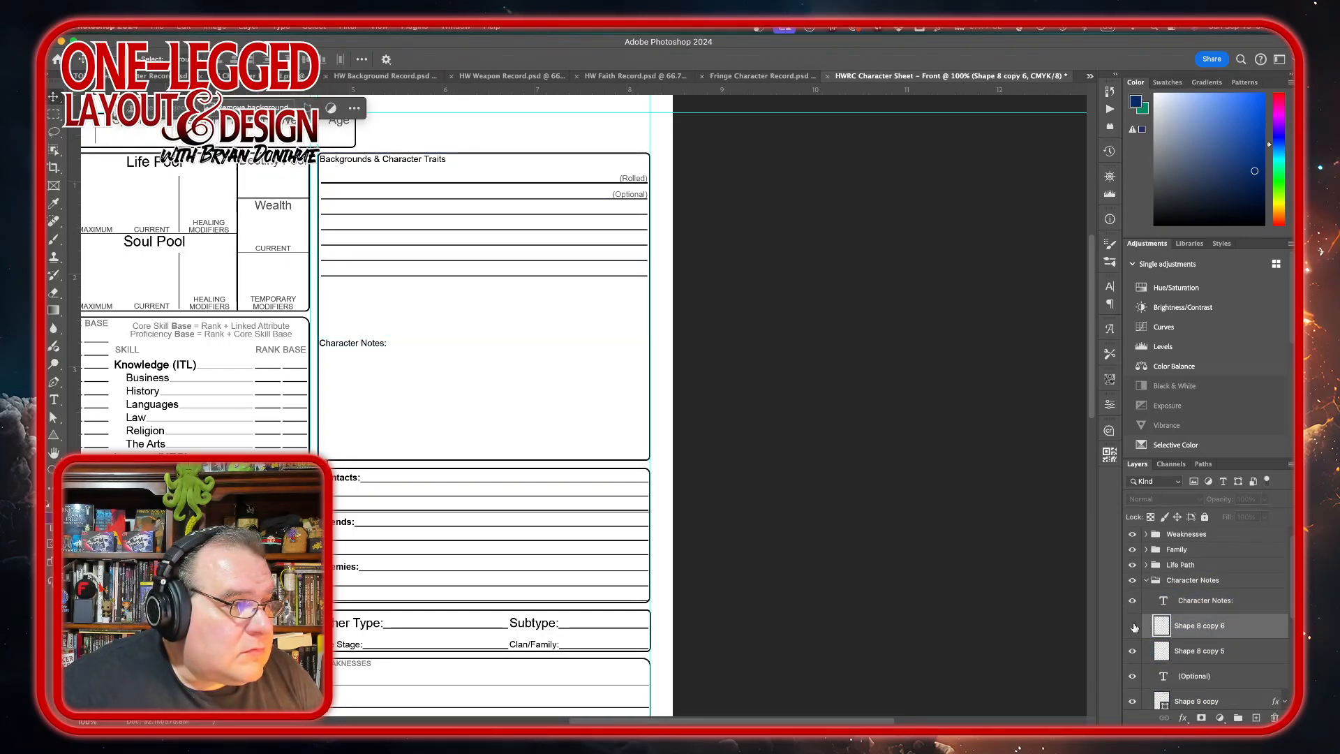
pyautogui.click(1134, 628)
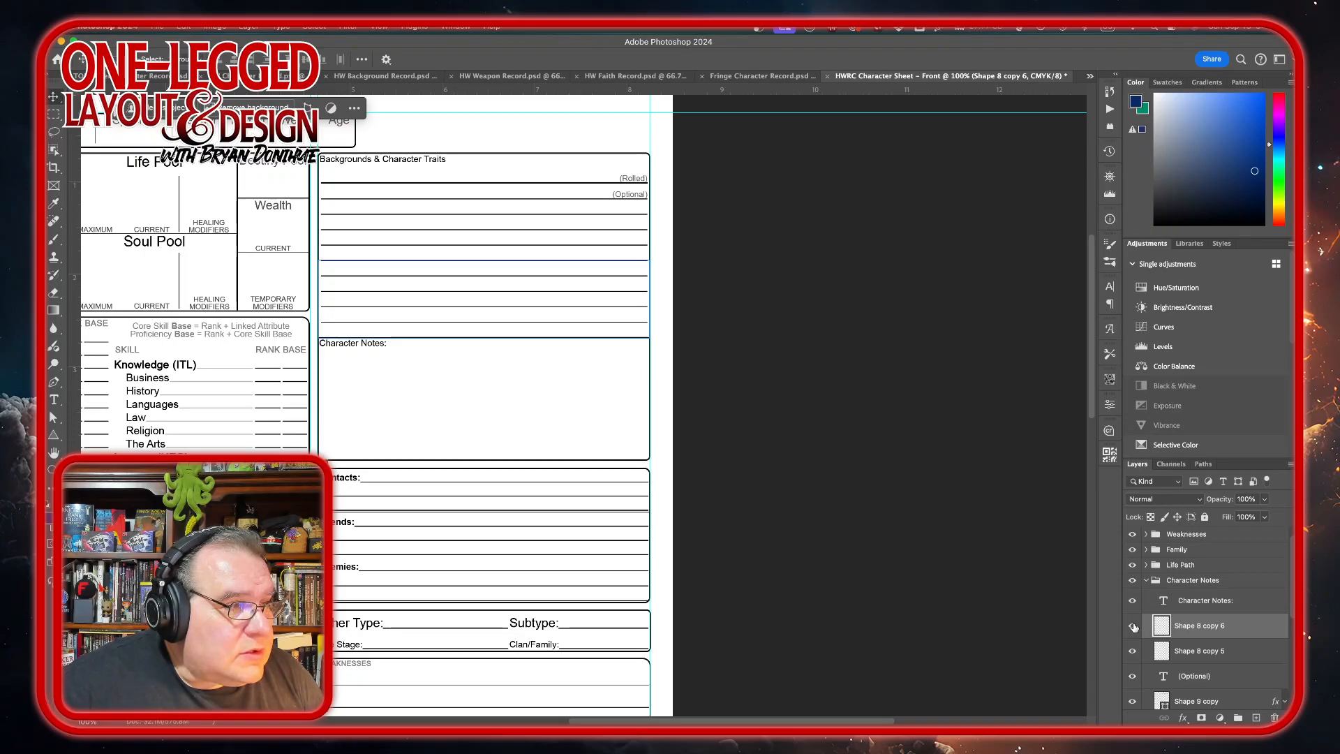
# Move the Shape 8 copy 6 ruled lines up one row to close the gap among the Backgrounds & Character Traits lines
pyautogui.click(1134, 627)
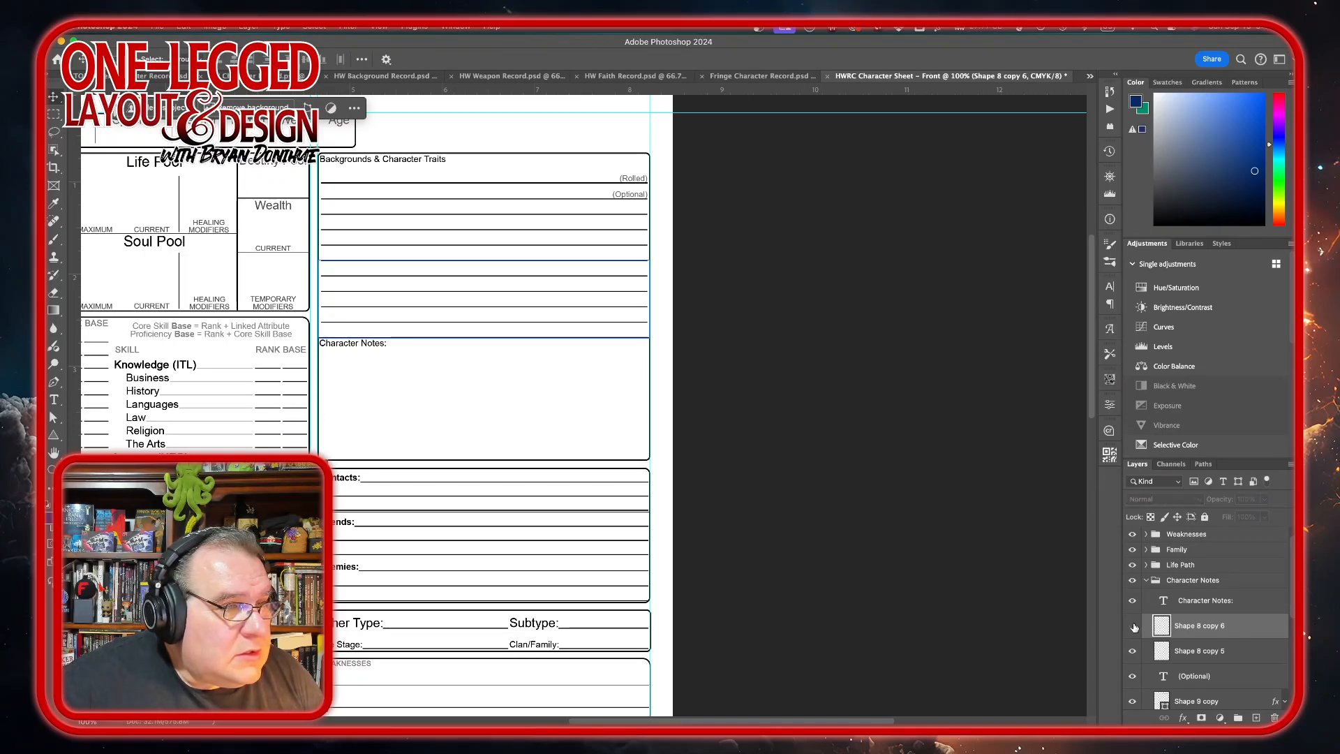
pyautogui.click(1134, 628)
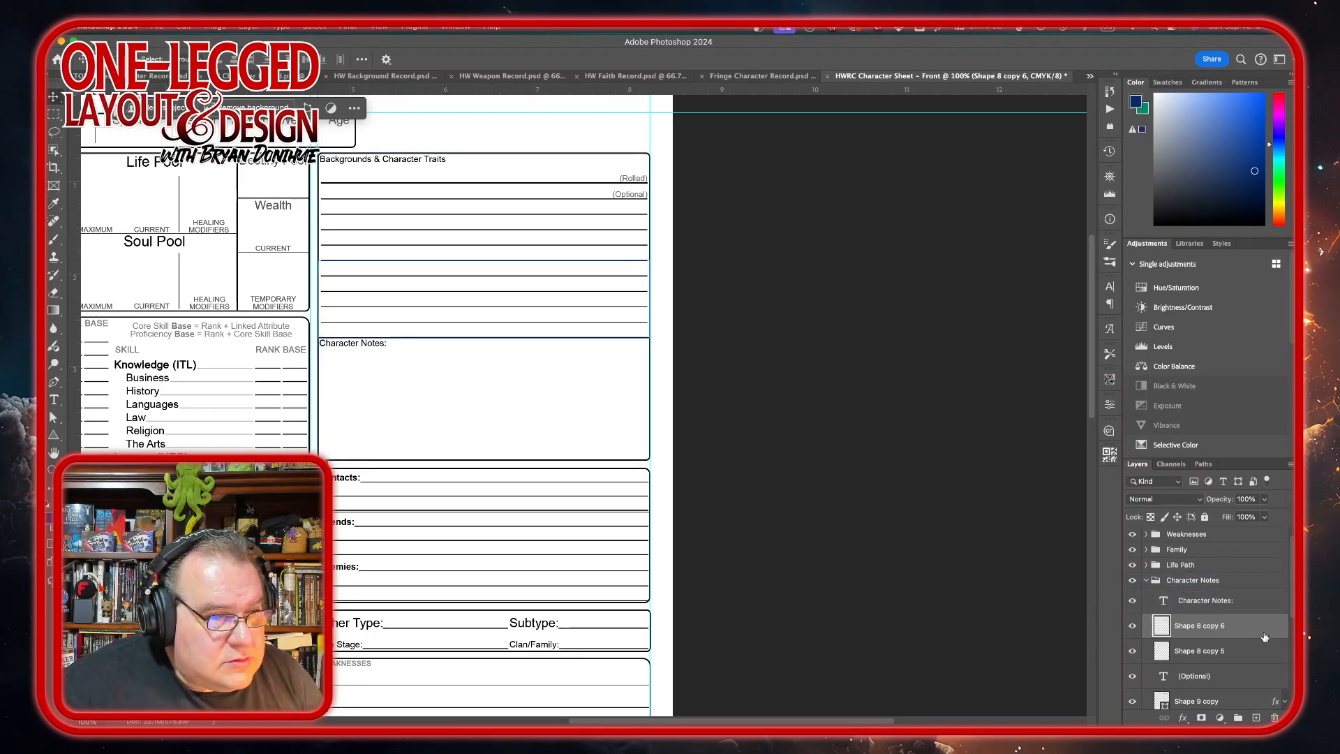
pyautogui.press('Up')
pyautogui.press('Up')
pyautogui.press('Up')
pyautogui.press('Up')
pyautogui.press('Up')
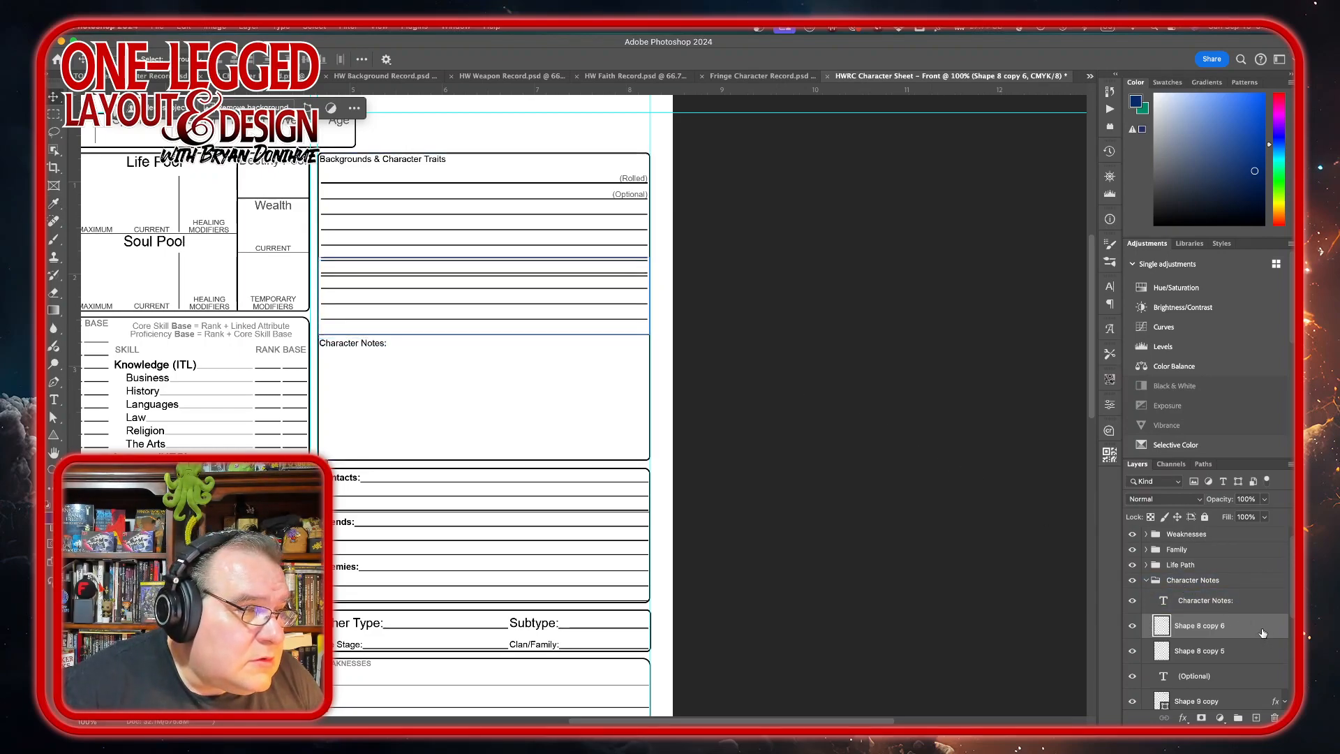
pyautogui.press('Up')
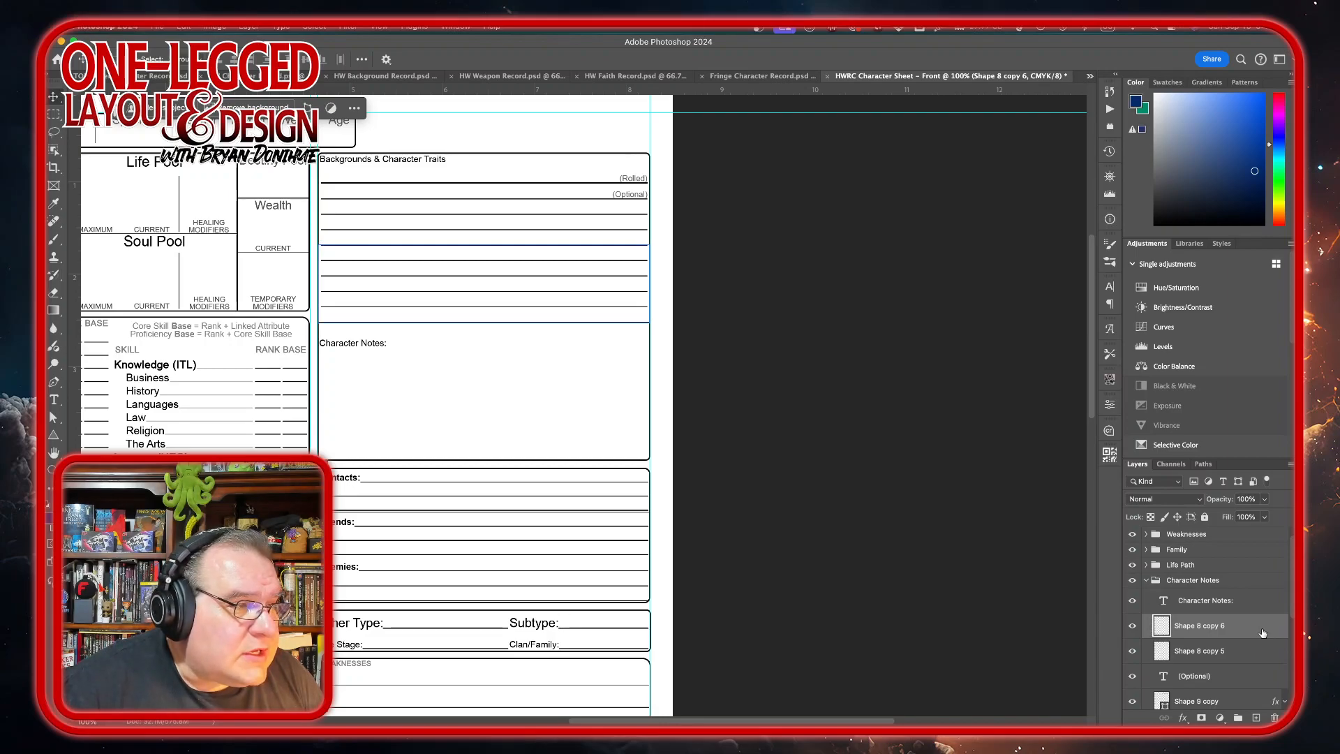
pyautogui.press('Up')
pyautogui.press('Up')
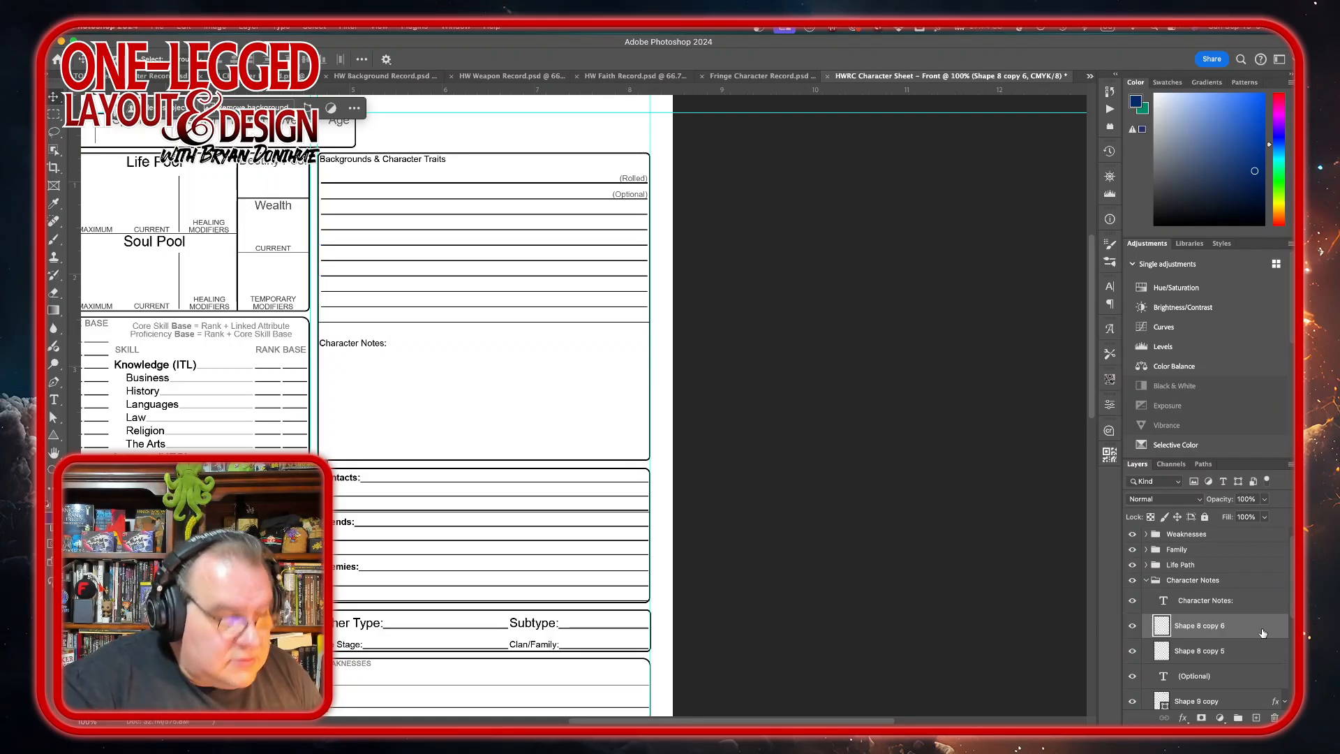
# Examine the spacing and end alignment of the ruled lines in the Backgrounds & Character Traits block
pyautogui.press('super+equal')
pyautogui.press('super+equal')
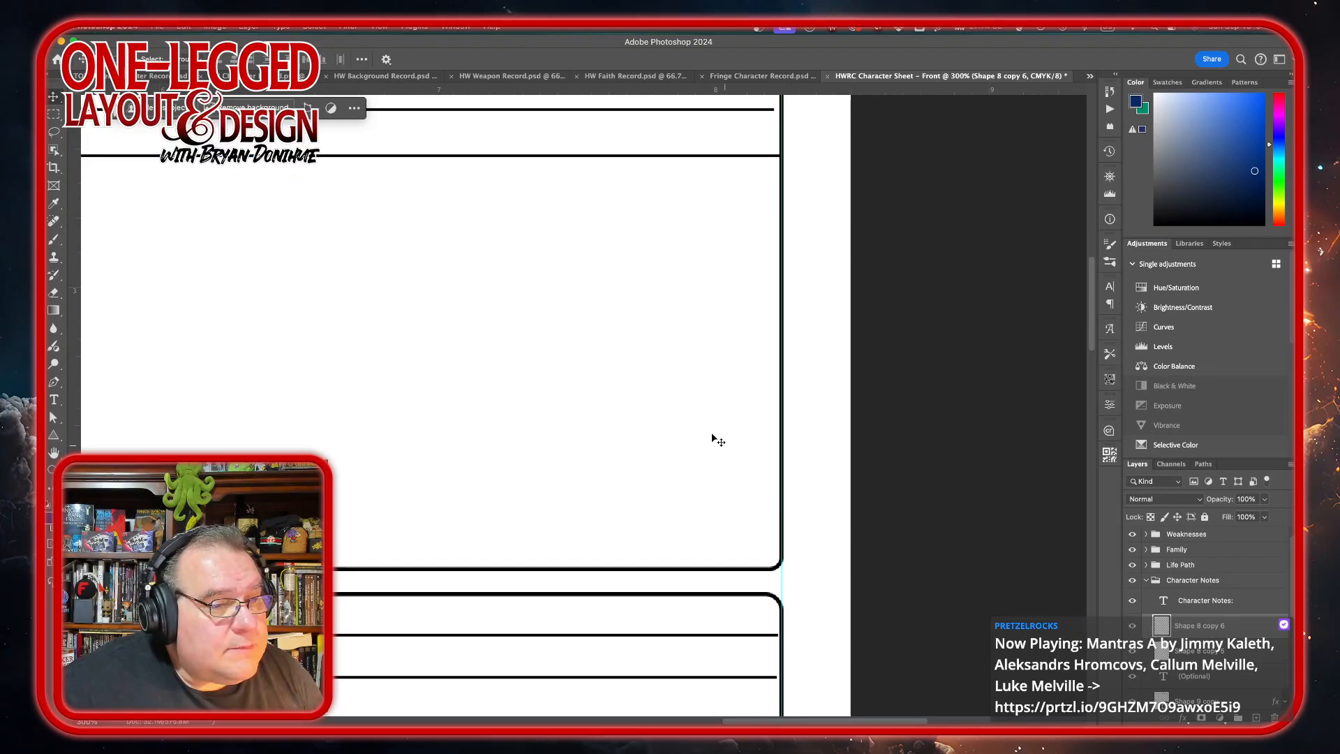
pyautogui.scroll(-5, 605, 355)
pyautogui.hscroll(2, 605, 354)
pyautogui.scroll(3, 605, 355)
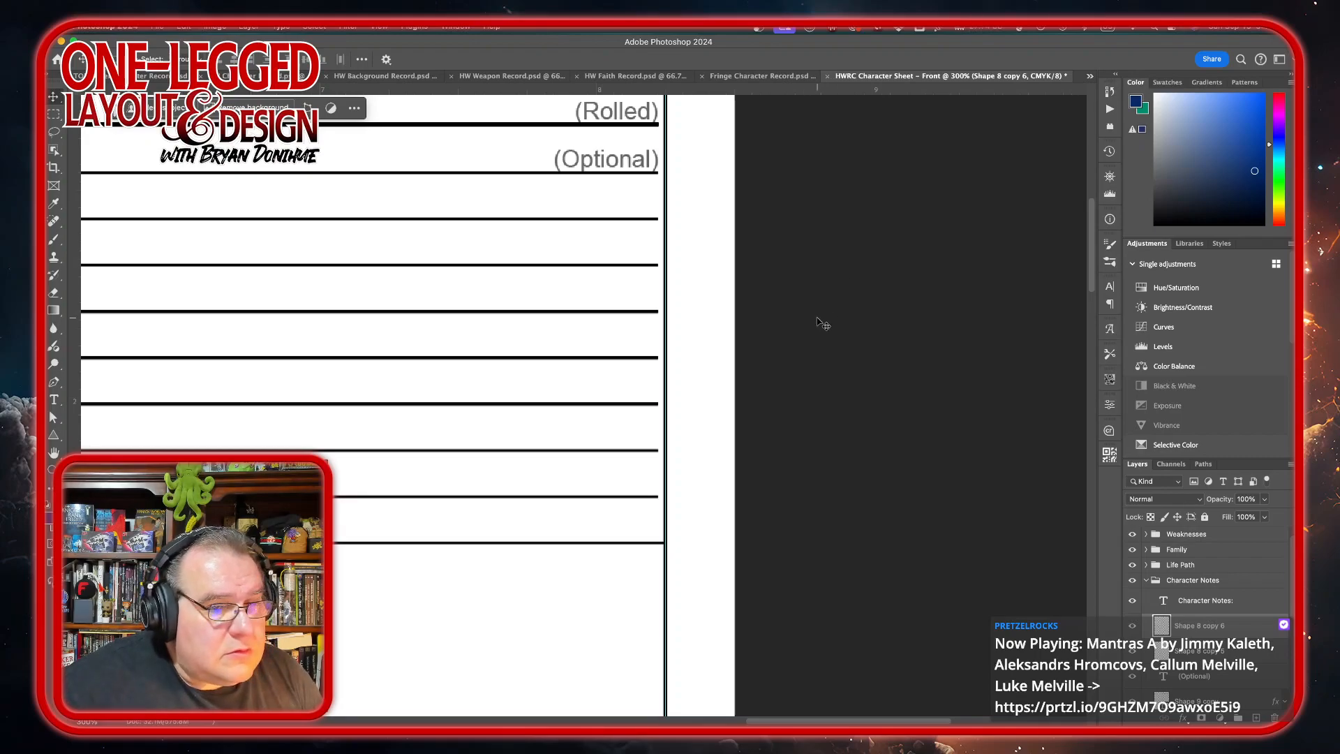
pyautogui.hscroll(-10, 822, 323)
pyautogui.scroll(1, 822, 323)
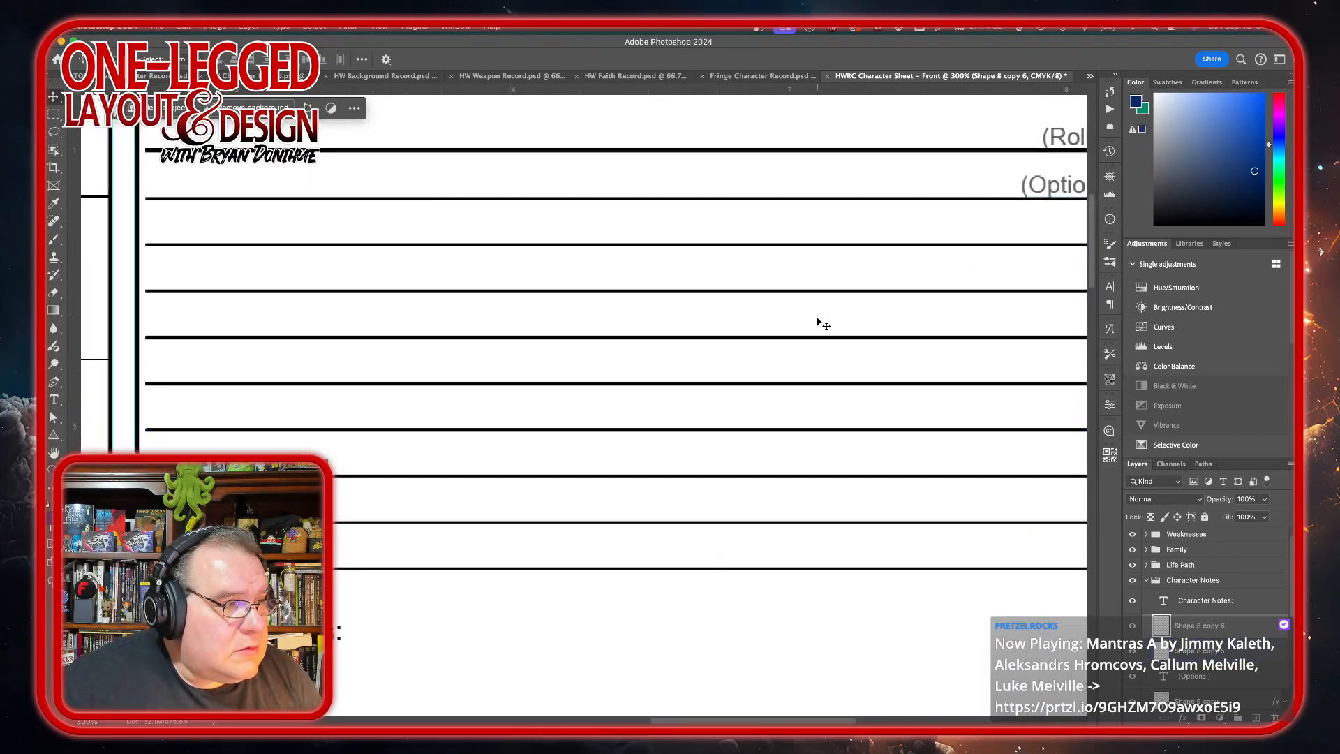
pyautogui.click(51, 115)
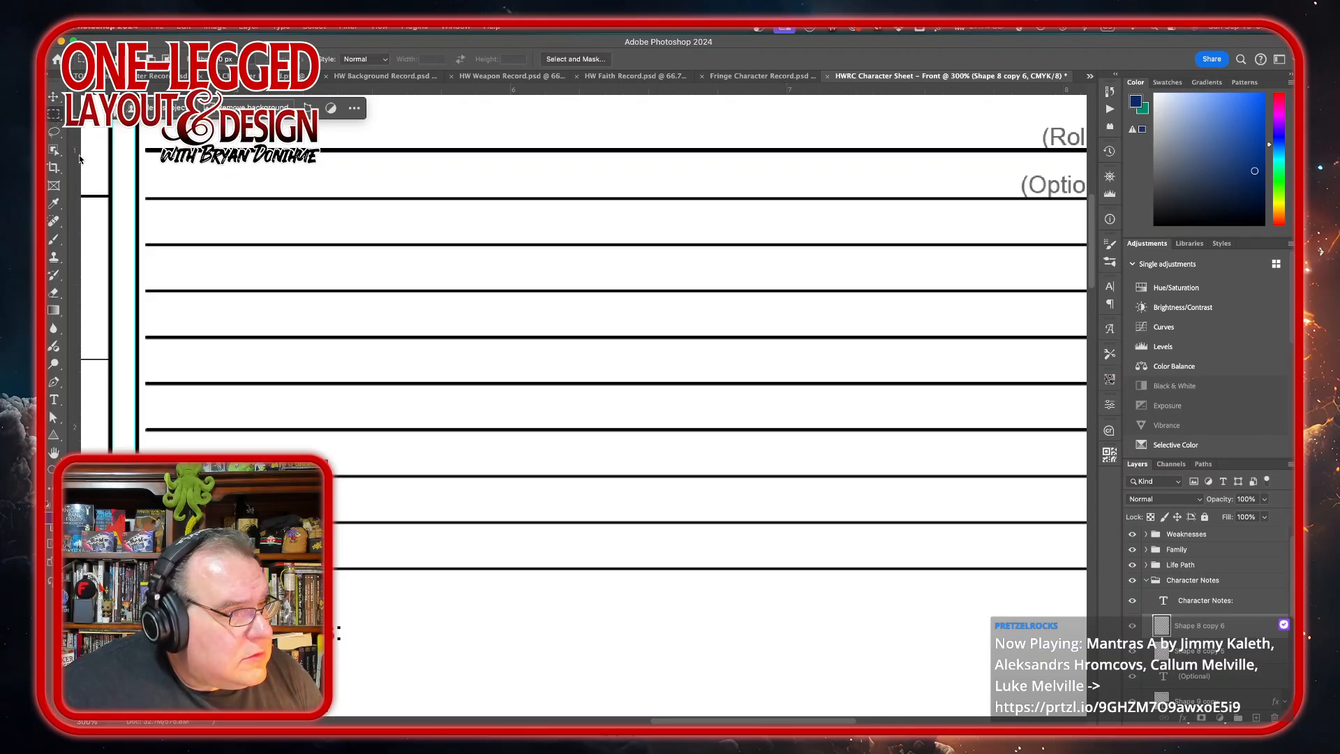
pyautogui.moveTo(140, 323); pyautogui.dragTo(1044, 451)
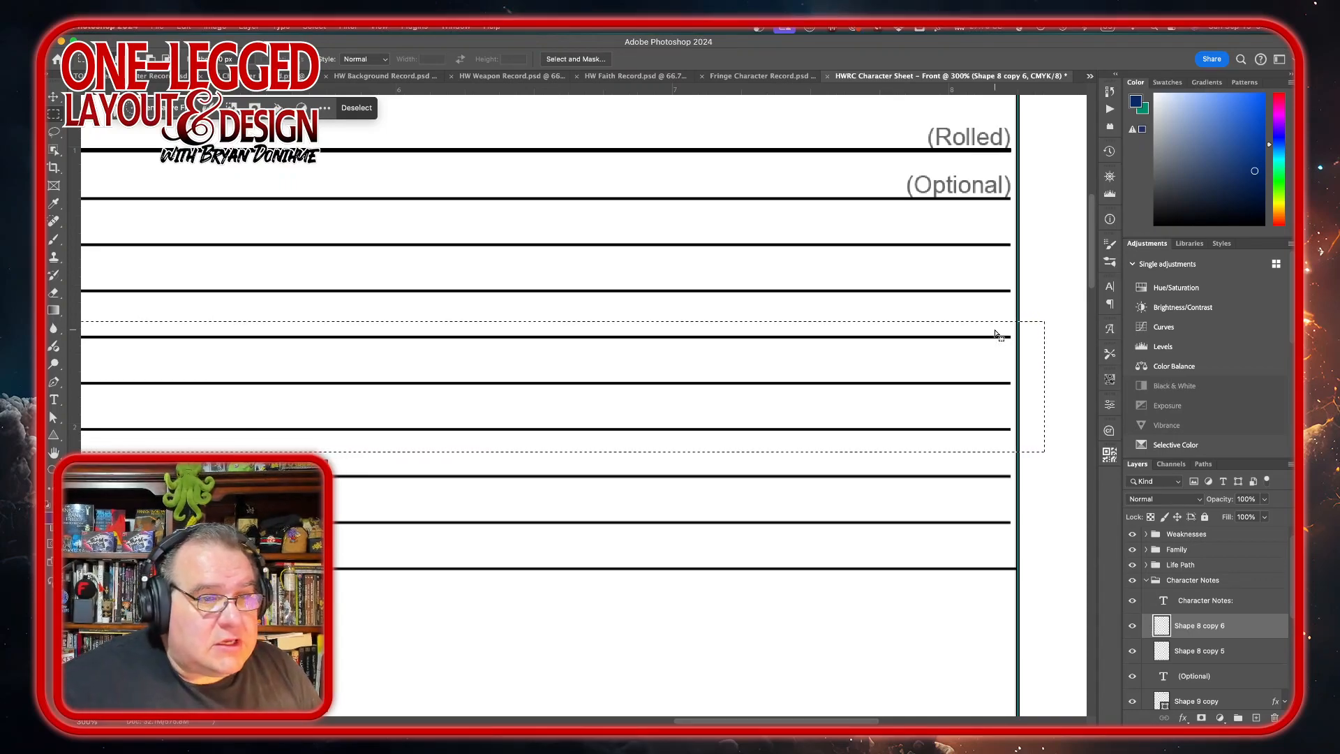
pyautogui.click(991, 405)
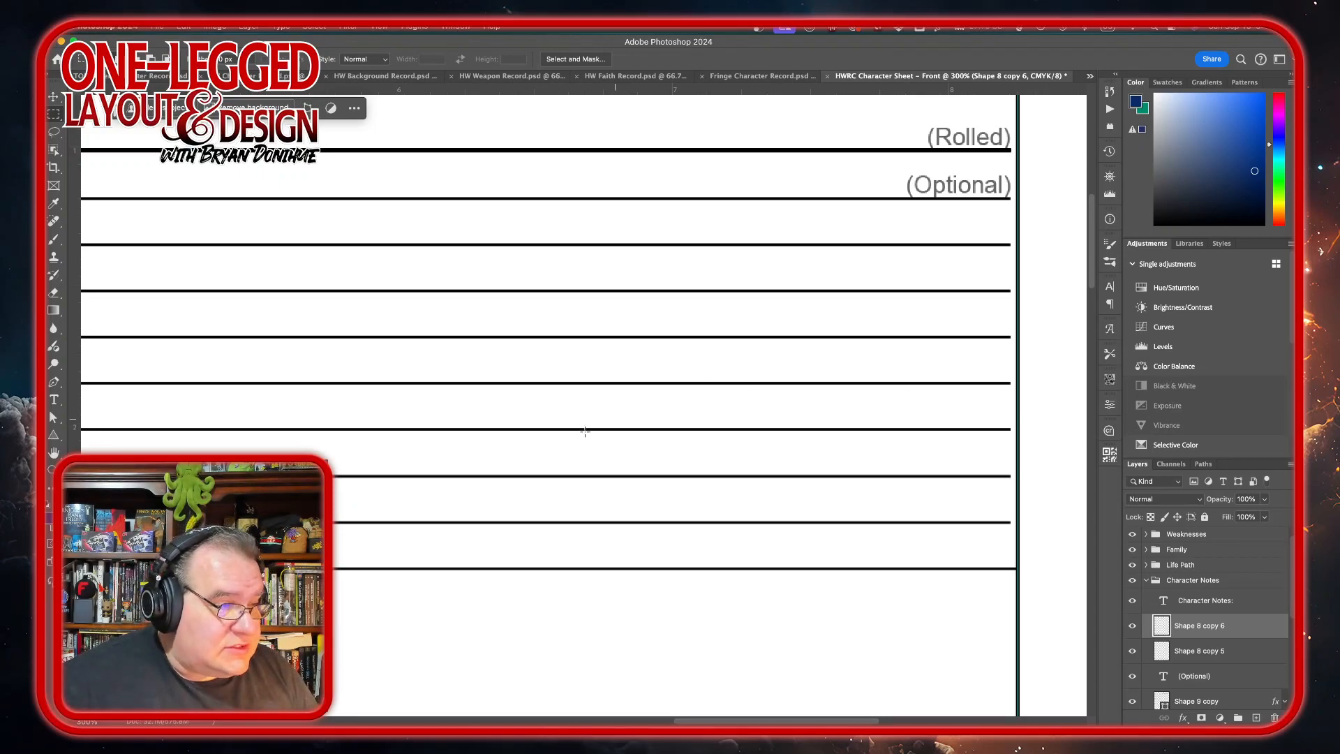
# Move the Character Notes: text layer up so it sits just below the lowest ruled line
pyautogui.click(1256, 602)
pyautogui.hscroll(-5, 554, 574)
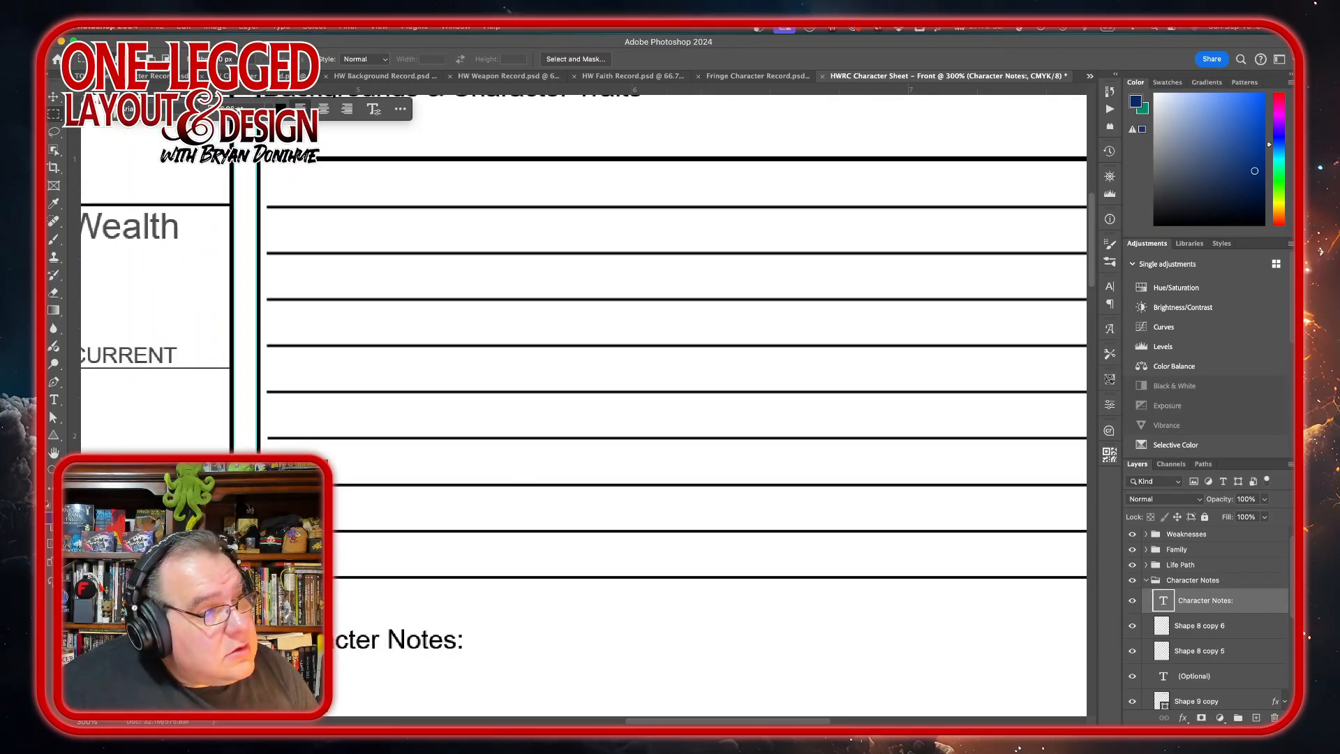
pyautogui.click(51, 96)
pyautogui.press('Up')
pyautogui.press('Up')
pyautogui.press('Up')
pyautogui.press('Up')
pyautogui.press('Up')
pyautogui.press('Up')
pyautogui.press('Up')
pyautogui.press('Up')
pyautogui.press('Up')
pyautogui.press('Up')
pyautogui.press('Up')
pyautogui.press('Up')
pyautogui.press('Up')
pyautogui.press('Up')
pyautogui.press('Up')
pyautogui.press('Up')
pyautogui.press('Up')
pyautogui.press('Up')
pyautogui.press('Up')
pyautogui.press('Up')
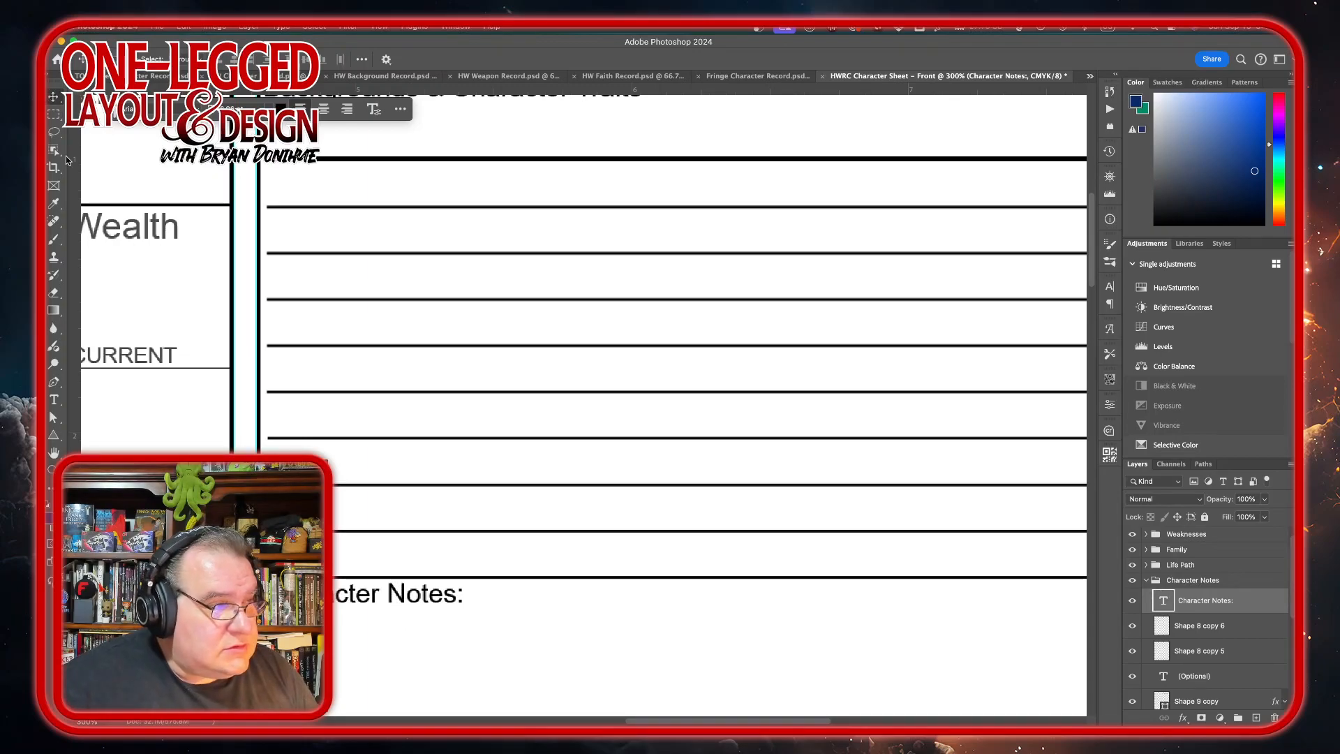
# Shorten the Rectangle 4 frame around Character Notes by raising its bottom edge, and apply the transform
pyautogui.scroll(-10, 669, 412)
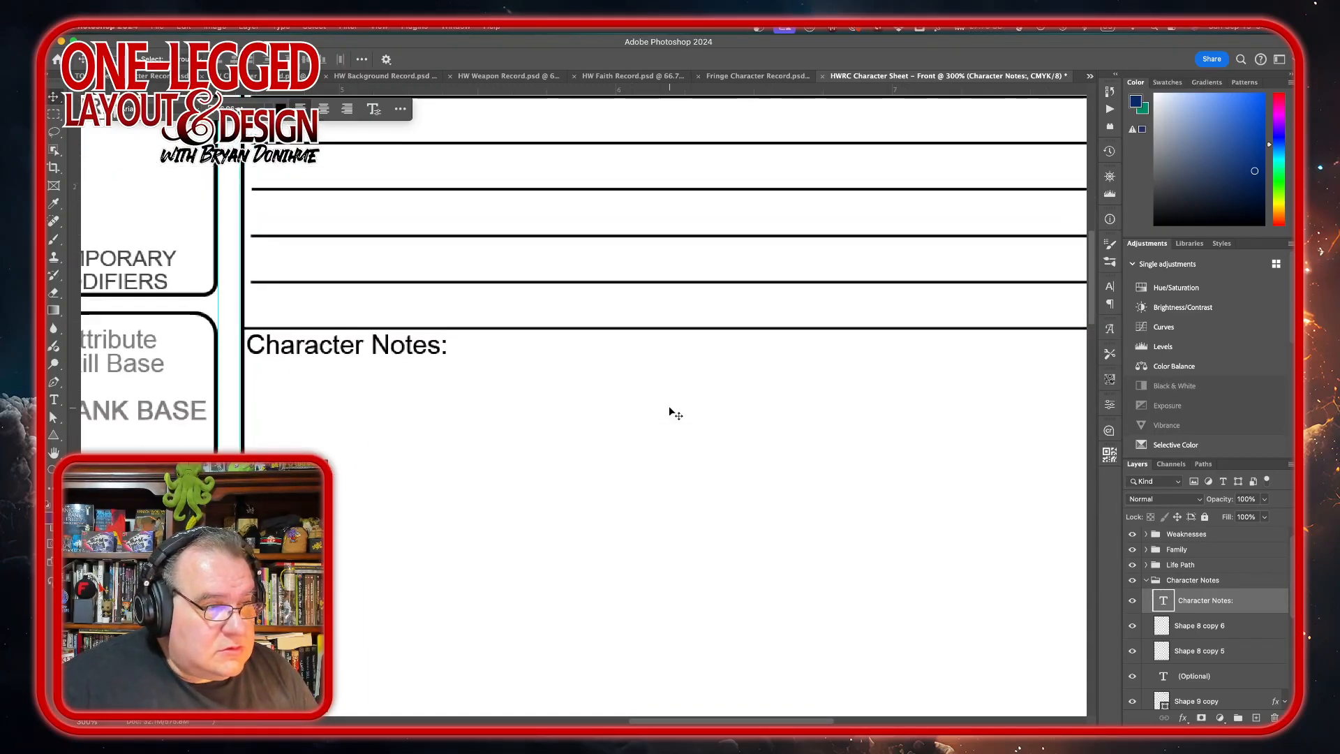
pyautogui.hscroll(3, 669, 412)
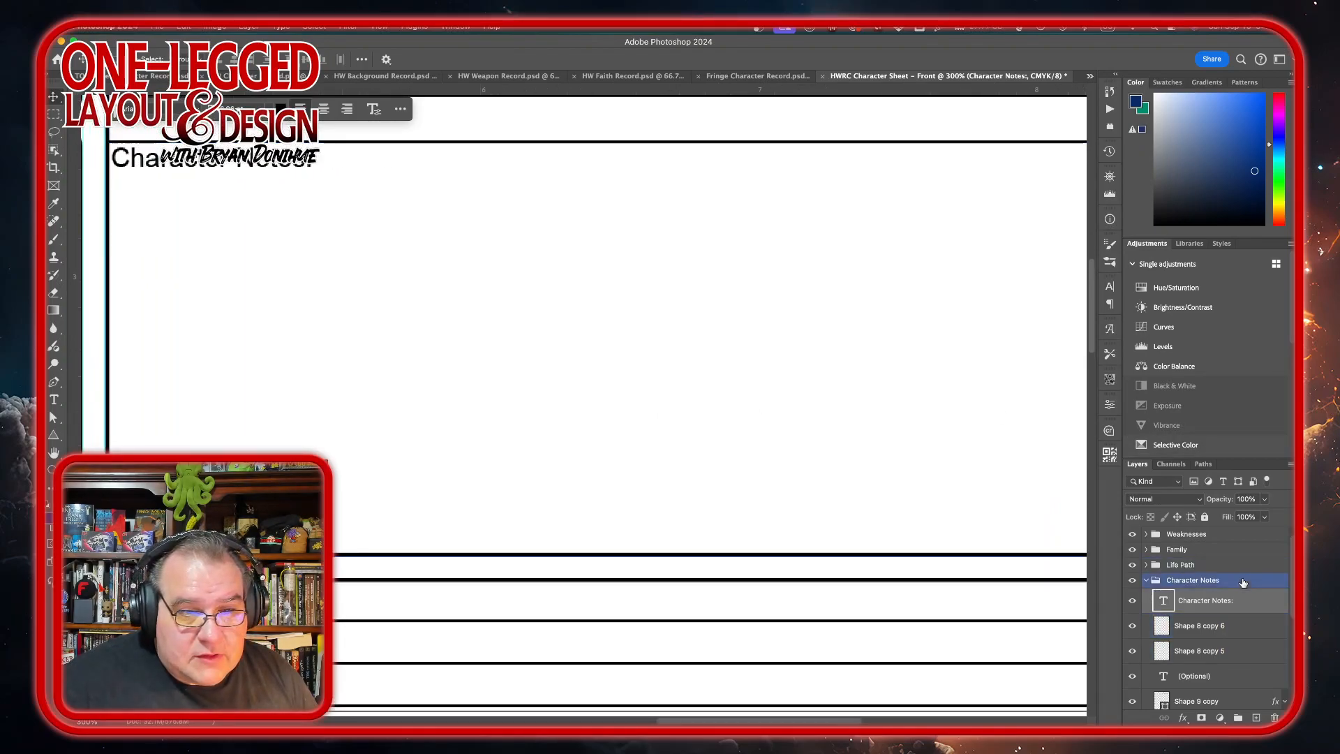
pyautogui.scroll(-5, 1231, 620)
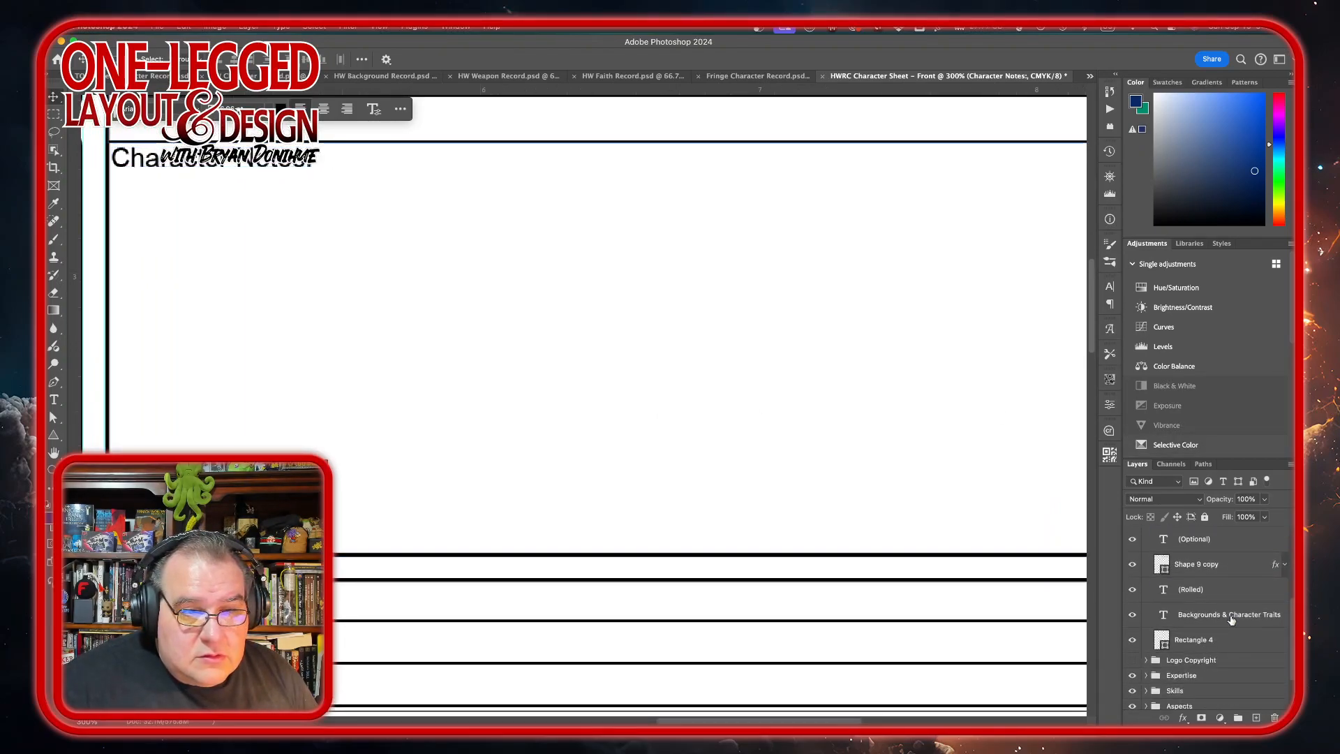
pyautogui.click(1241, 619)
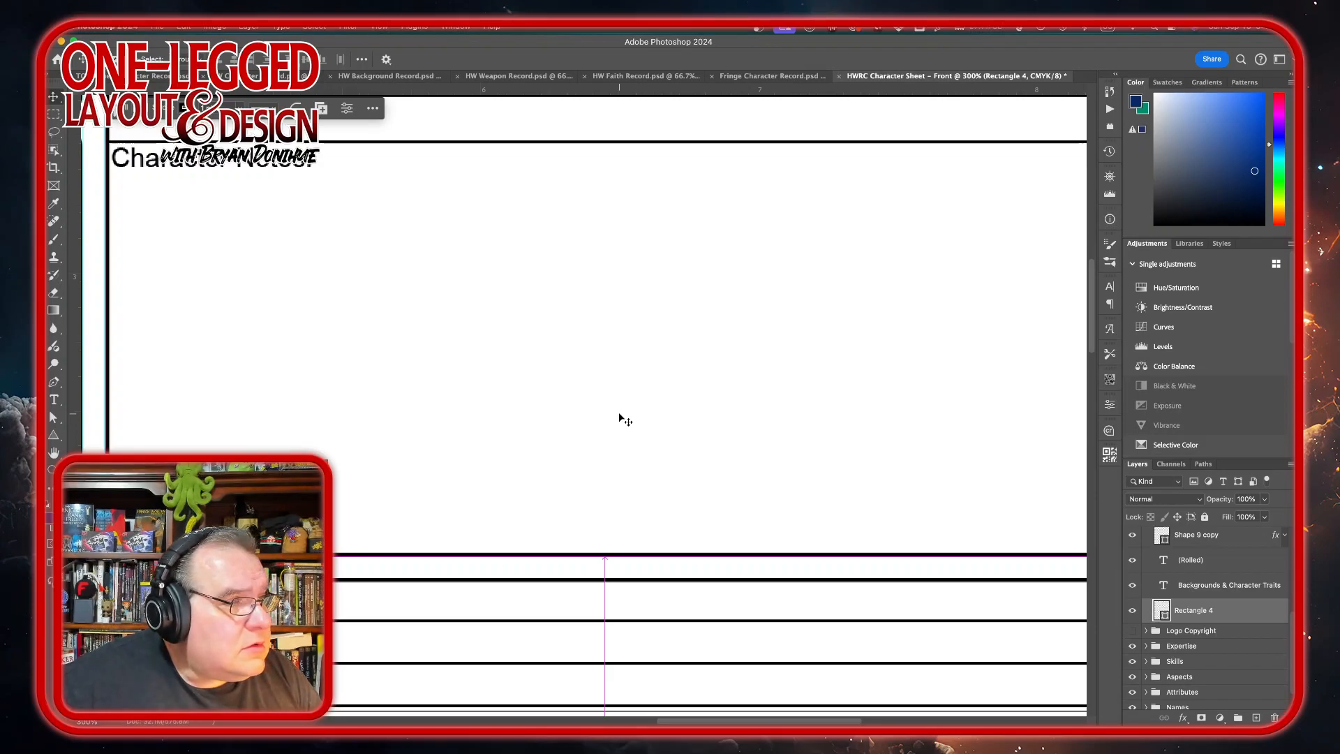
pyautogui.hscroll(3, 619, 417)
pyautogui.hscroll(-4, 618, 417)
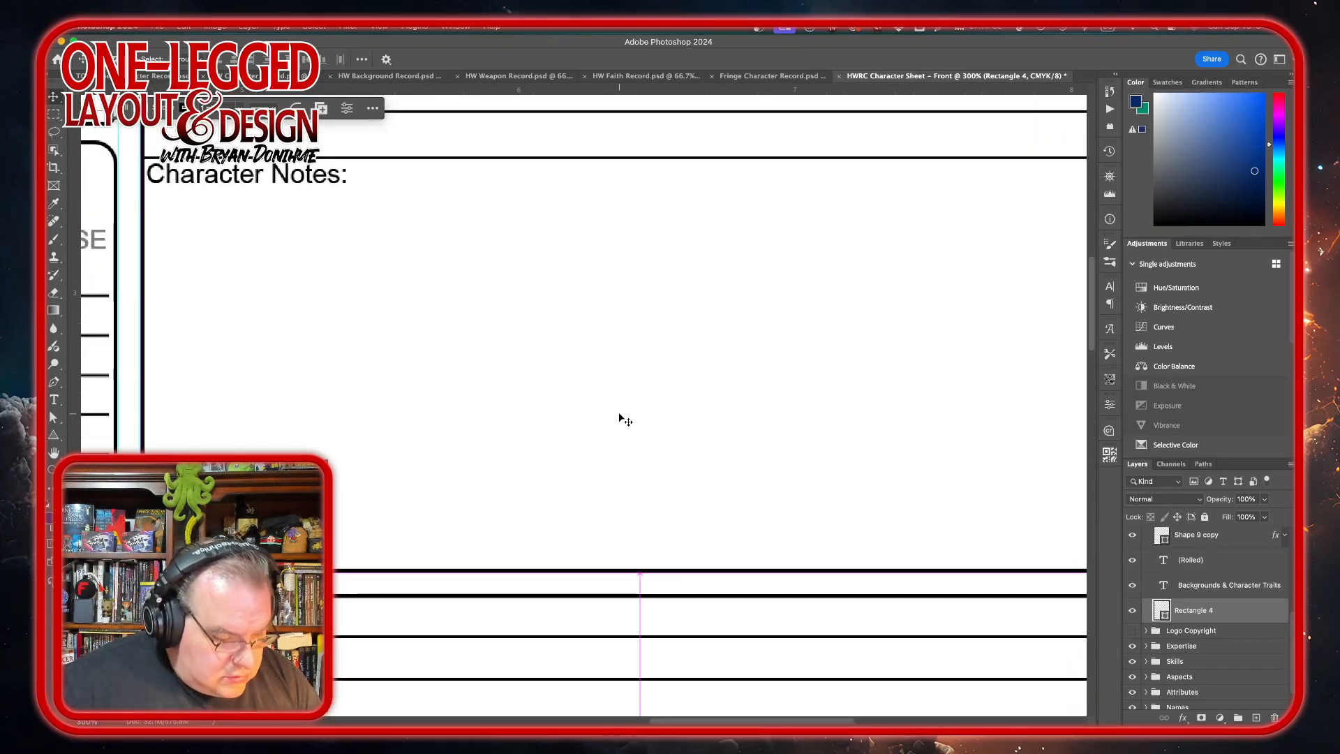
pyautogui.hotkey('ctrl', 't')
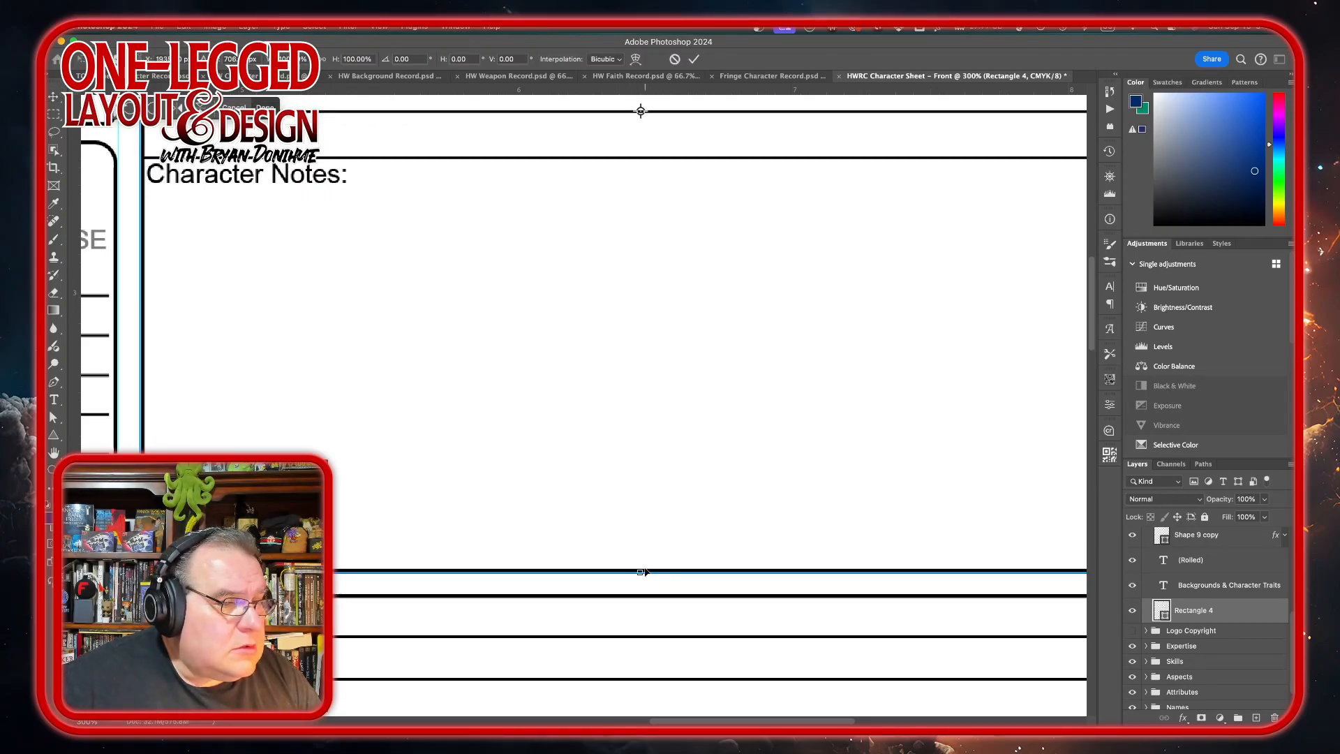
pyautogui.moveTo(640, 573); pyautogui.dragTo(640, 515)
pyautogui.click(696, 57)
# Collapse the Character Notes group and move the Life Path, Family, Weaknesses and Talents groups up together, leaving a narrow gap below its frame
pyautogui.scroll(-5, 1229, 614)
pyautogui.click(1146, 597)
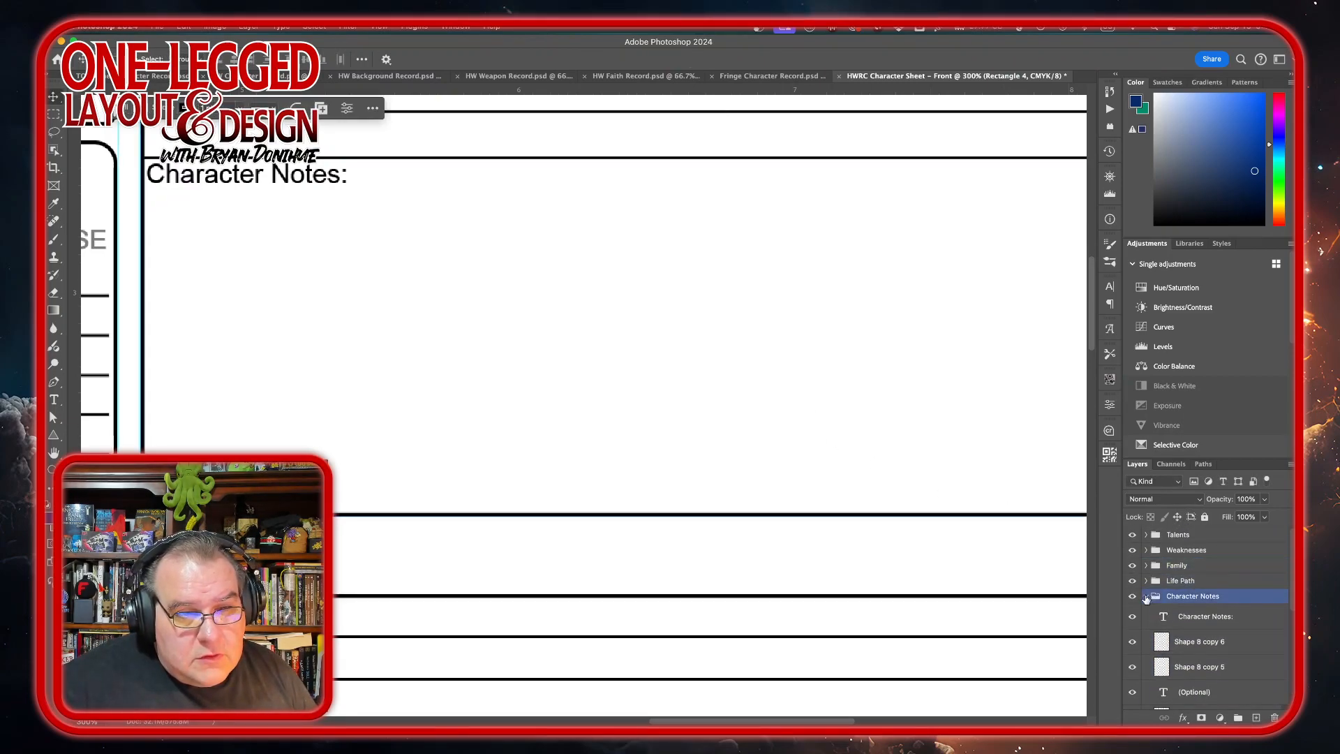
pyautogui.click(1146, 597)
pyautogui.moveTo(1207, 581); pyautogui.dragTo(1211, 536)
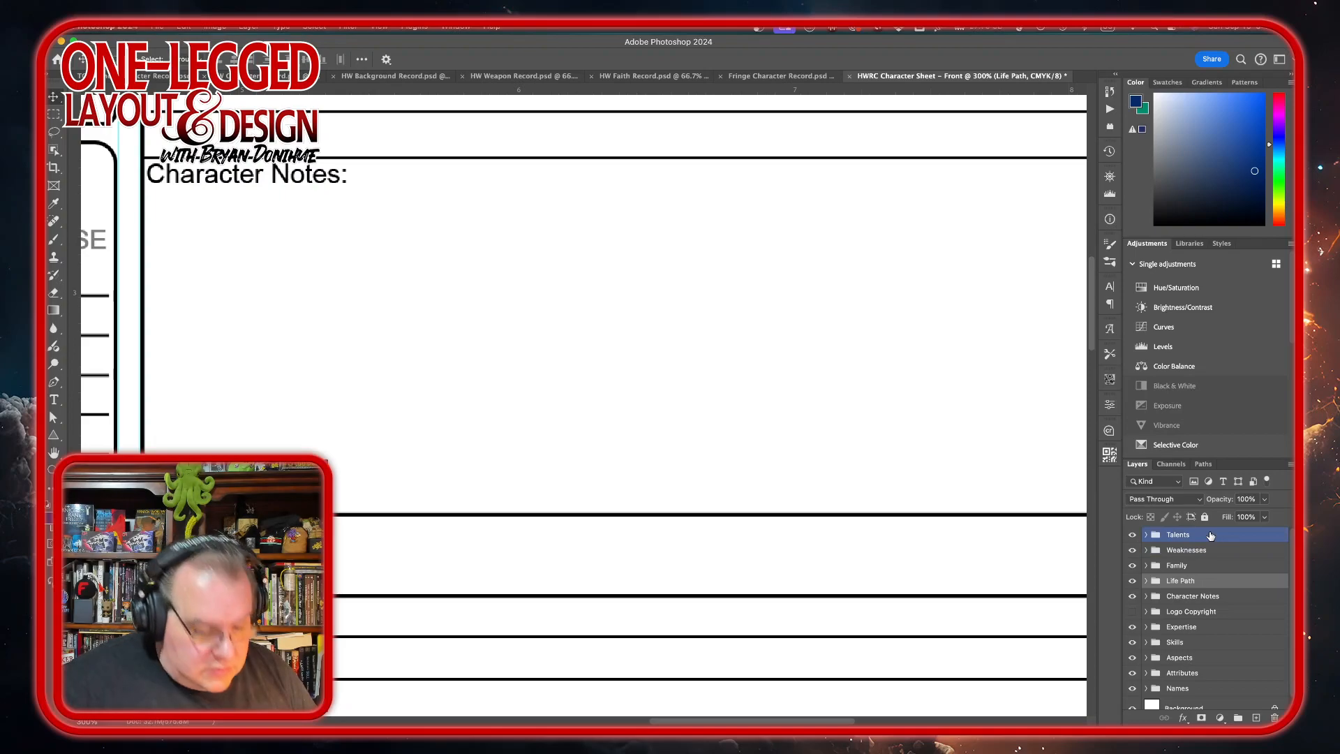
pyautogui.keyDown('shift'); pyautogui.click(1210, 535); pyautogui.keyUp('shift')
pyautogui.press('Up')
pyautogui.press('Up')
pyautogui.press('Up')
pyautogui.press('Up')
pyautogui.press('Up')
pyautogui.press('Up')
pyautogui.press('Up')
pyautogui.press('Up')
pyautogui.press('Up')
pyautogui.press('Up')
pyautogui.press('Up')
pyautogui.press('Up')
pyautogui.press('Up')
pyautogui.press('Up')
pyautogui.press('Up')
pyautogui.press('Up')
pyautogui.press('Up')
pyautogui.press('Up')
pyautogui.press('Up')
pyautogui.press('Up')
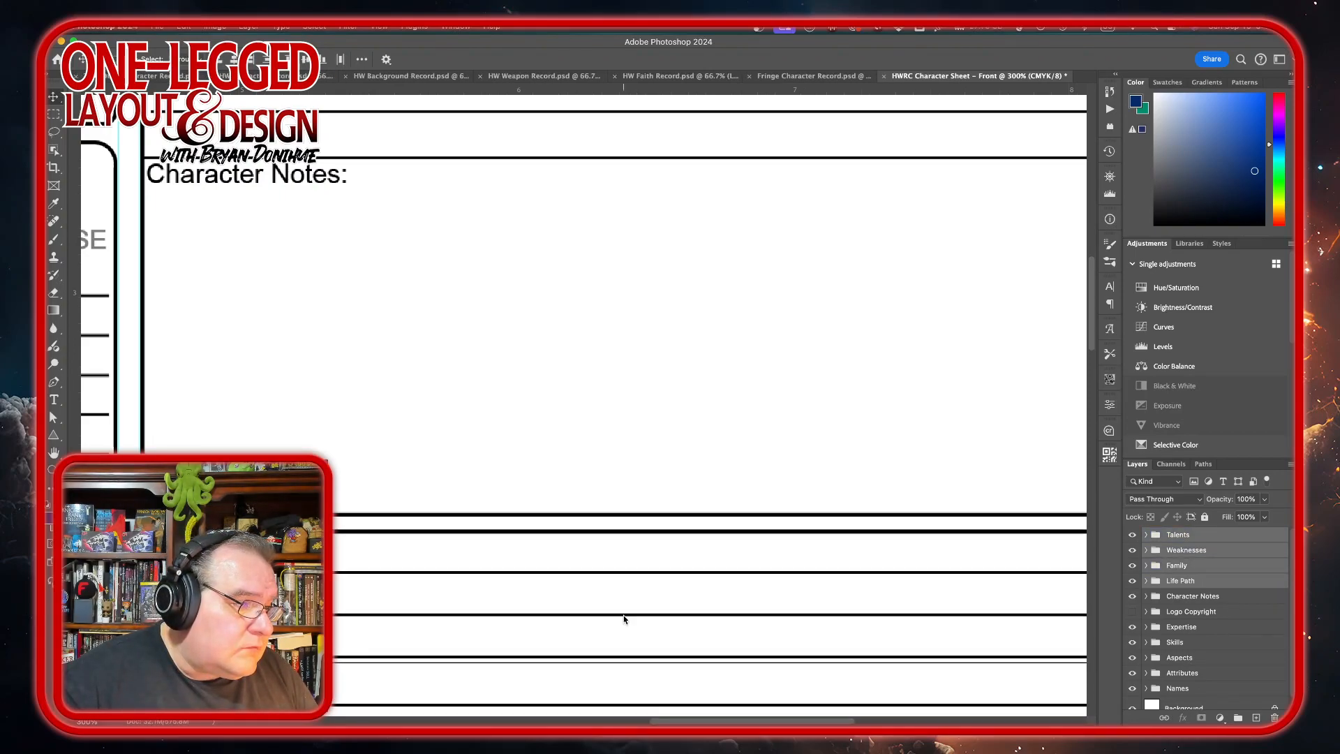
pyautogui.press('Down')
pyautogui.press('Down')
pyautogui.press('Down')
pyautogui.press('Down')
pyautogui.press('Up')
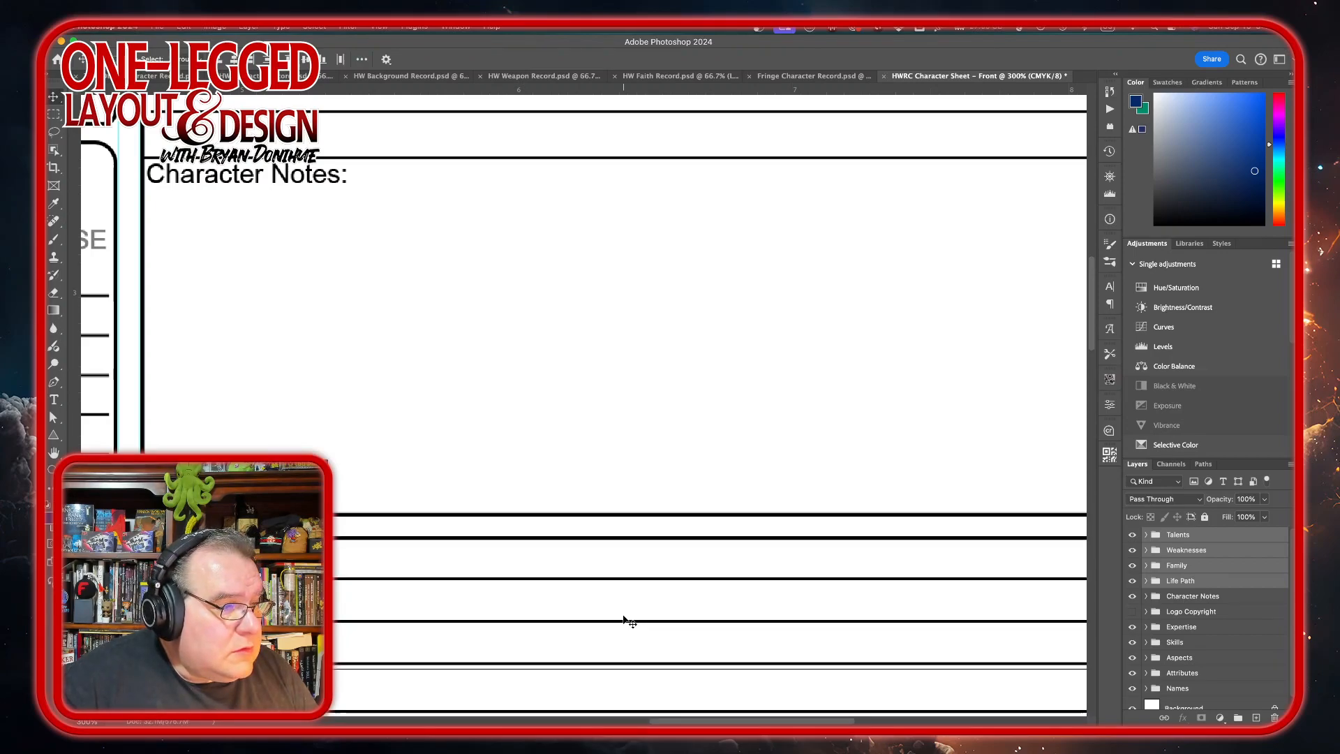
# Examine the gaps between the right-column blocks from Character Notes to Talent 4 and the space above the bottom guide
pyautogui.scroll(-8, 625, 619)
pyautogui.hscroll(-3, 624, 620)
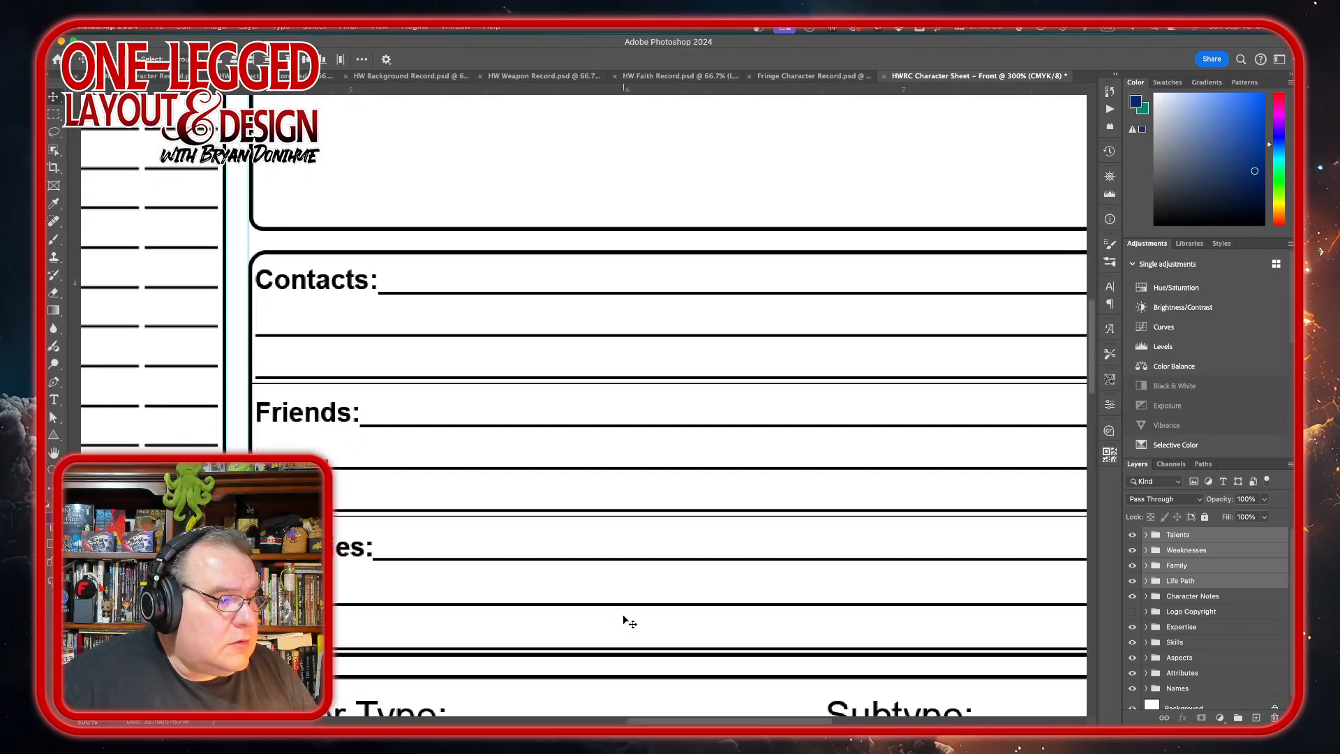
pyautogui.press('super+minus')
pyautogui.press('super+minus')
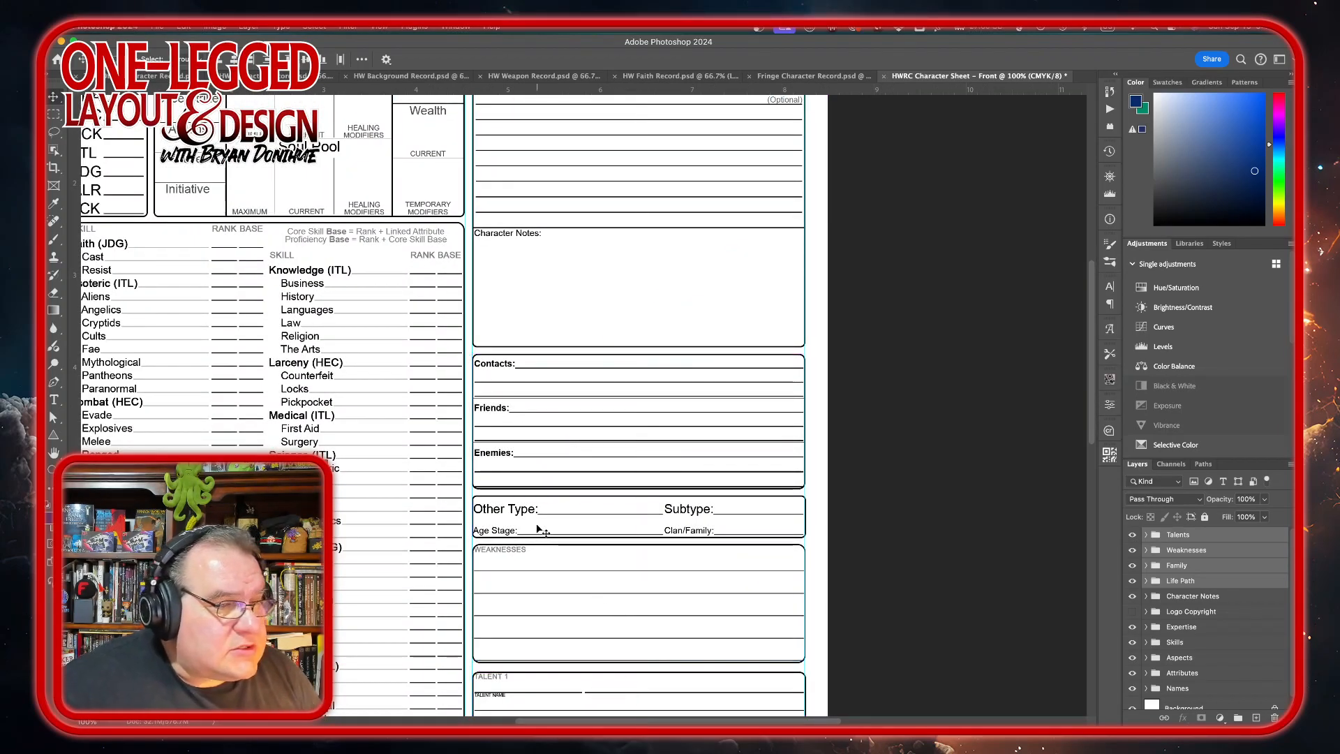
pyautogui.scroll(3, 543, 530)
pyautogui.hscroll(1, 543, 531)
pyautogui.scroll(-1, 543, 530)
pyautogui.scroll(-1, 543, 531)
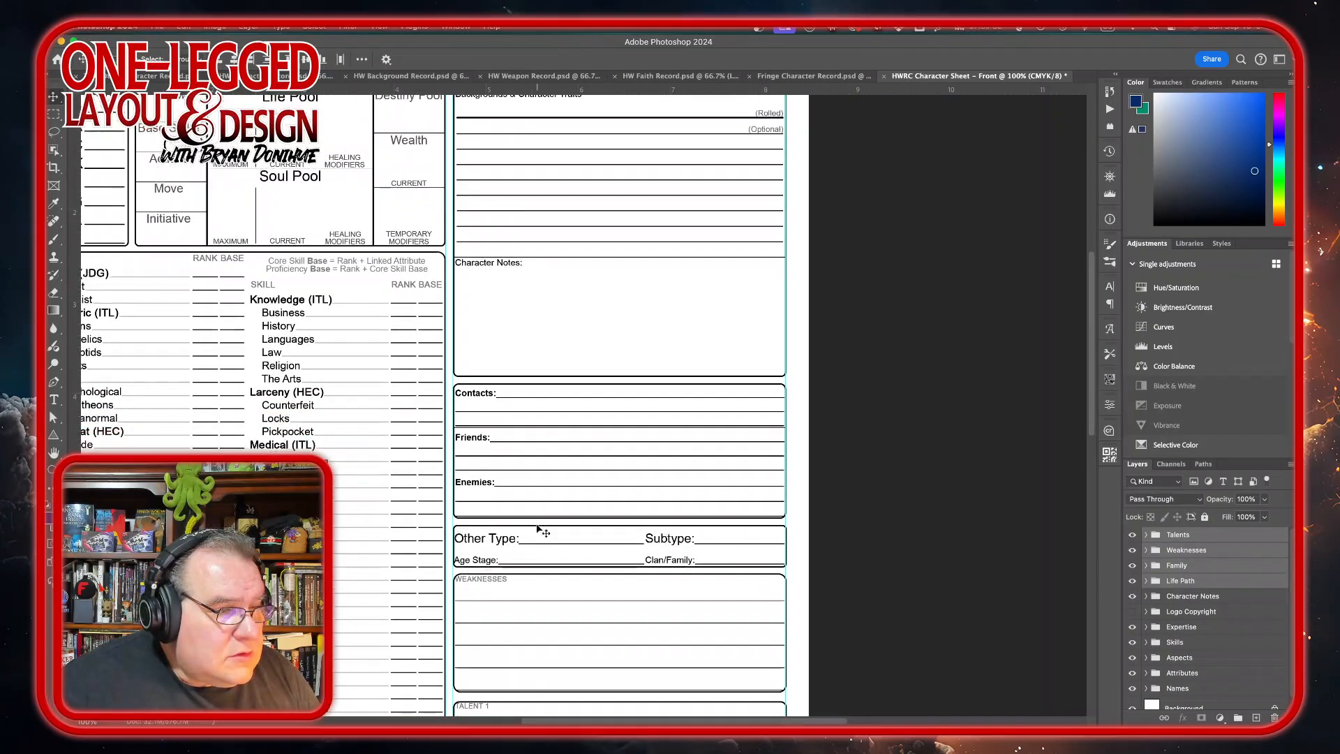
pyautogui.scroll(-1, 543, 530)
pyautogui.hscroll(-1, 543, 530)
pyautogui.scroll(-6, 538, 529)
pyautogui.hscroll(-1, 539, 529)
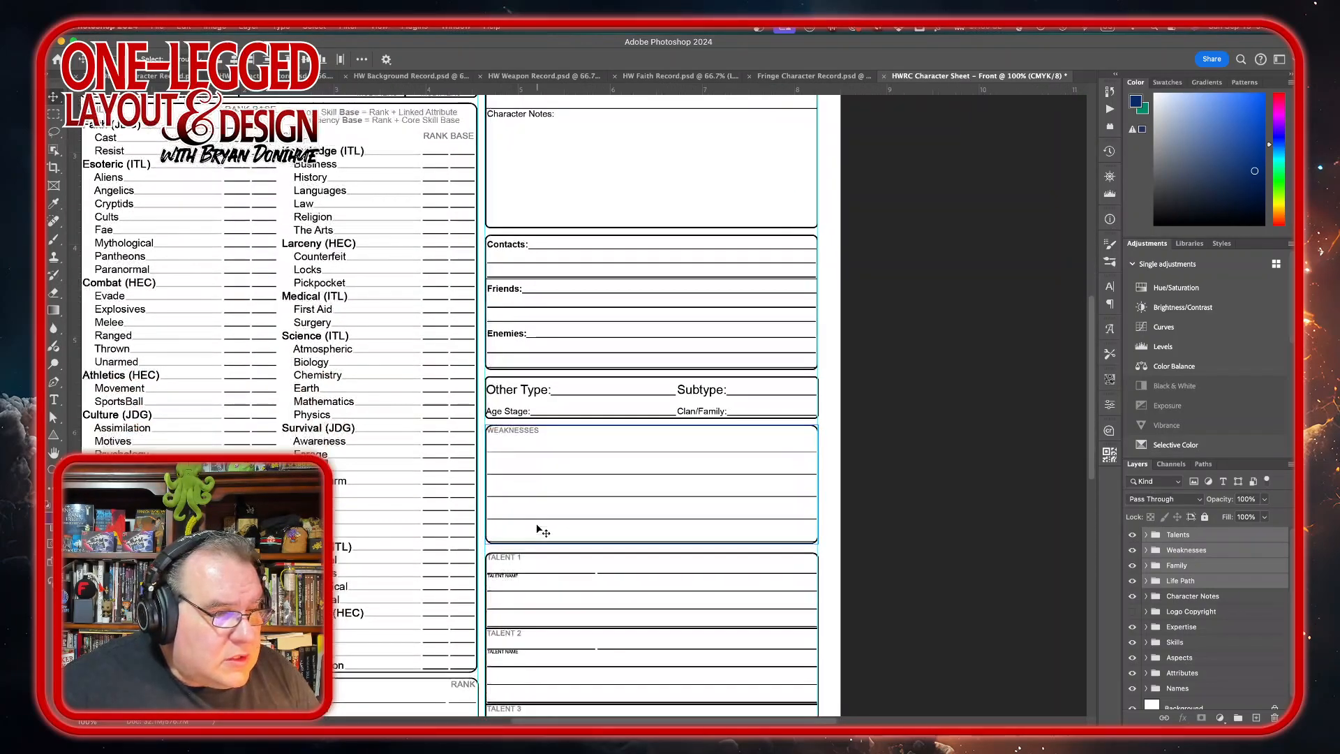
pyautogui.hscroll(2, 538, 529)
pyautogui.scroll(3, 538, 529)
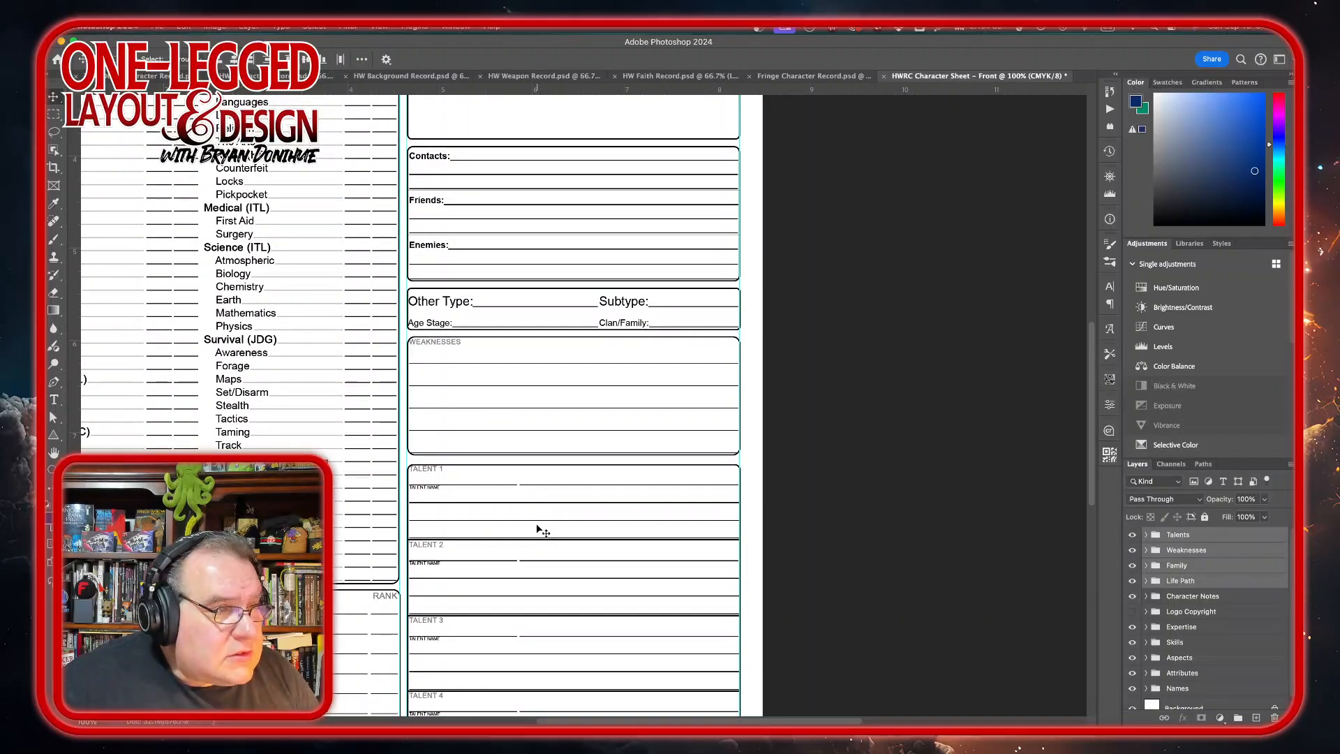
pyautogui.scroll(-4, 543, 530)
pyautogui.hscroll(-1, 543, 530)
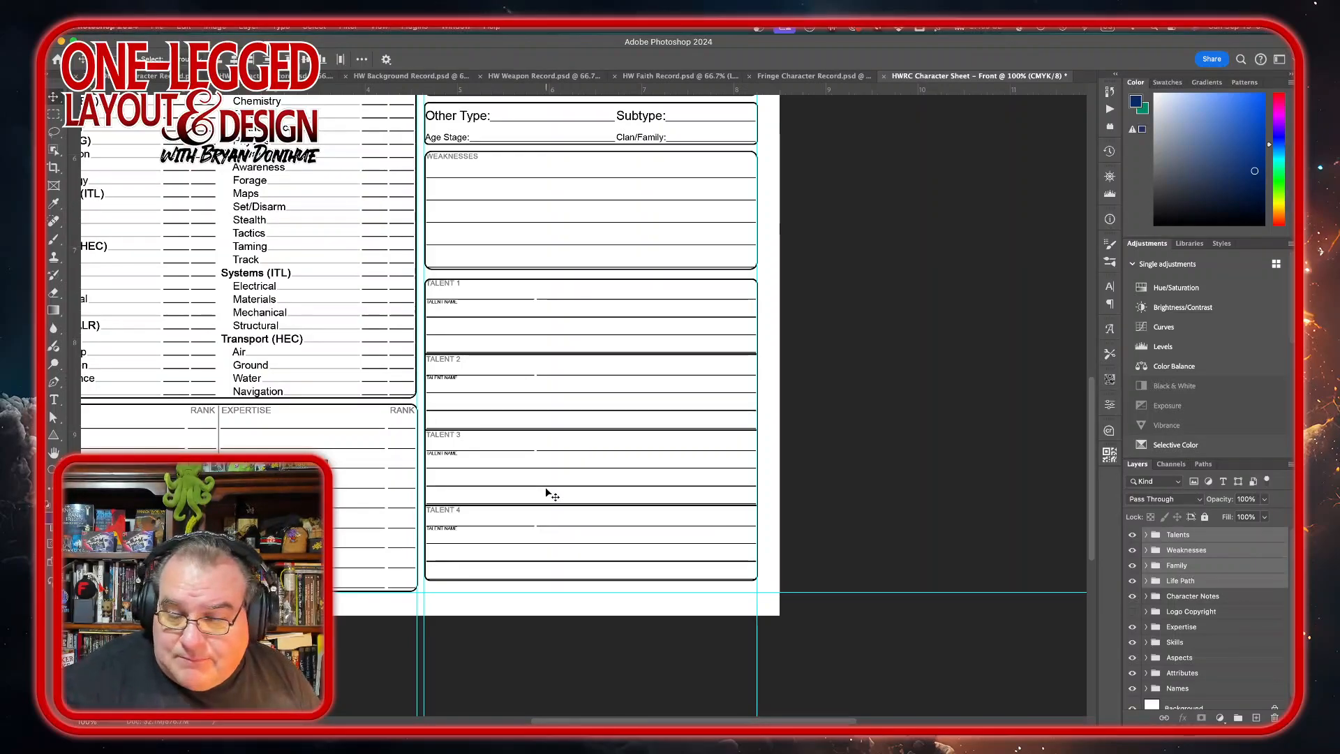
pyautogui.scroll(5, 547, 365)
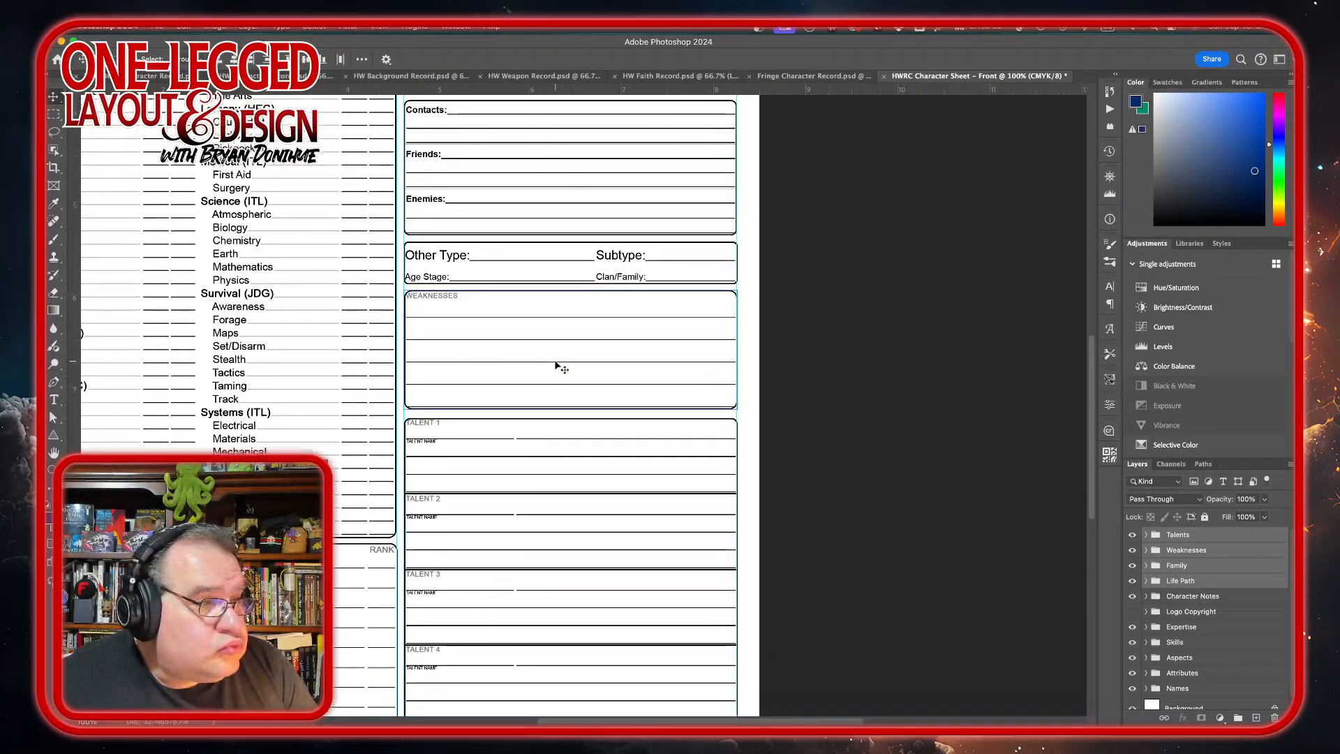
pyautogui.scroll(4, 556, 363)
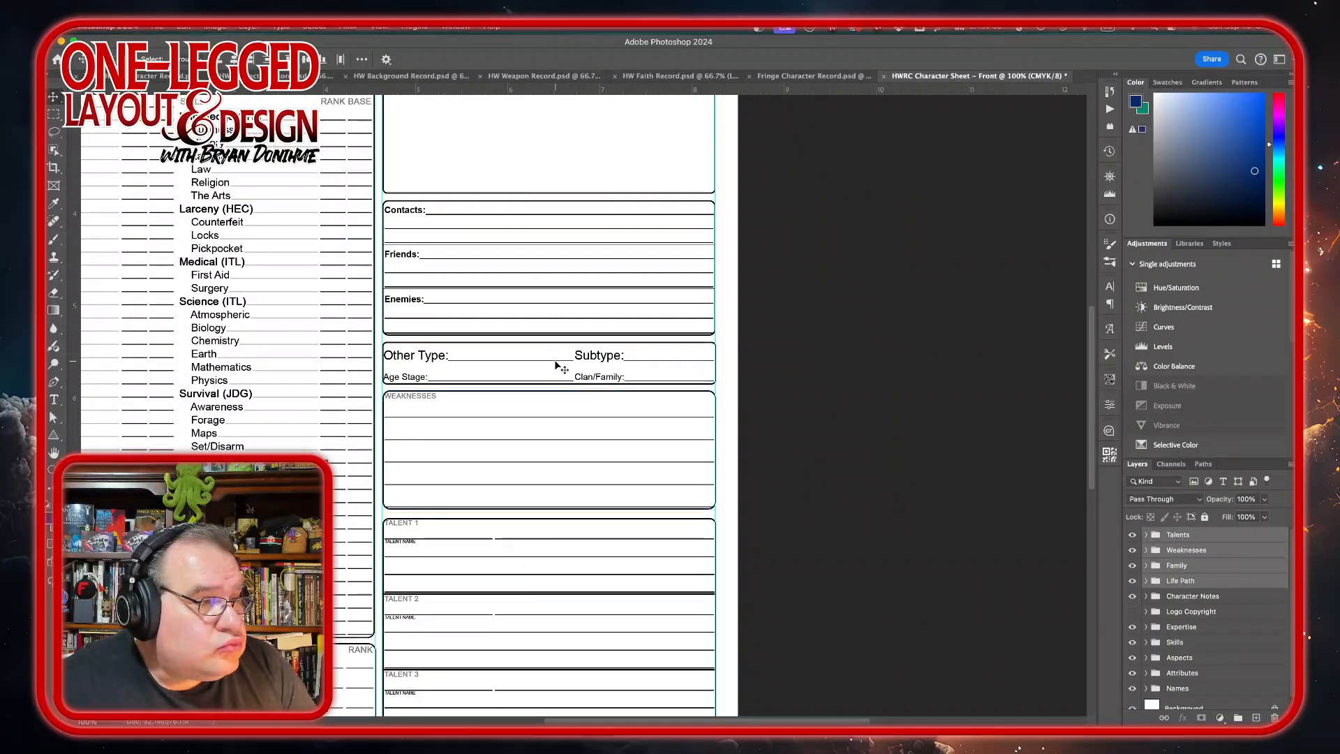
# Select only the Talents group and nudge it up slightly to tighten its gap below Weaknesses
pyautogui.click(1233, 566)
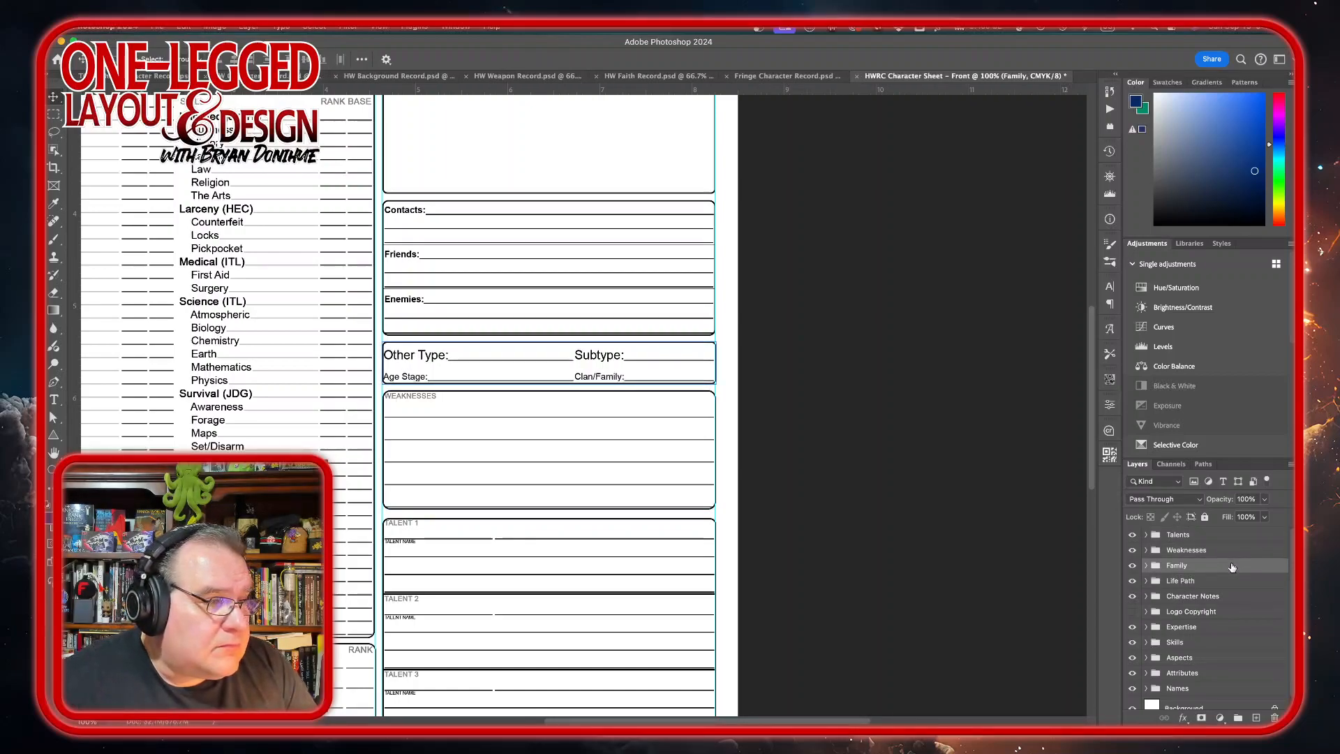
pyautogui.click(1239, 552)
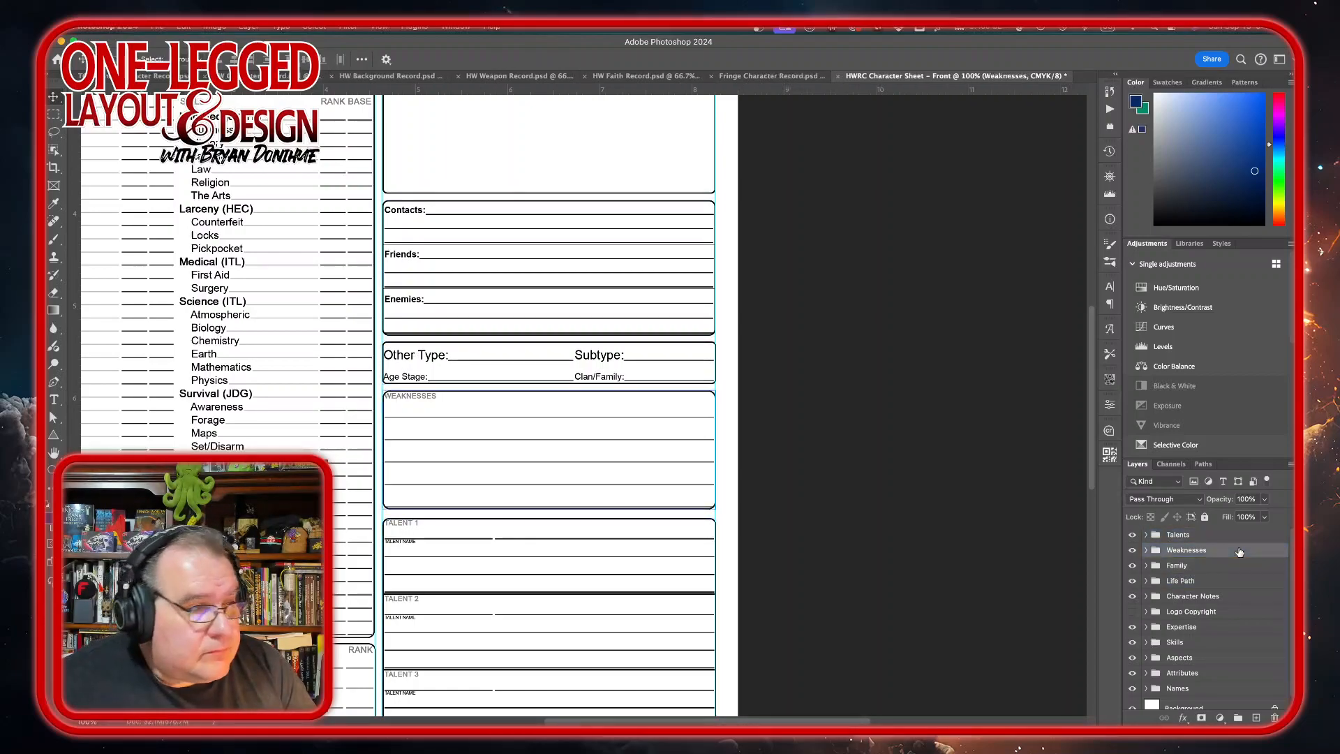
pyautogui.click(1235, 541)
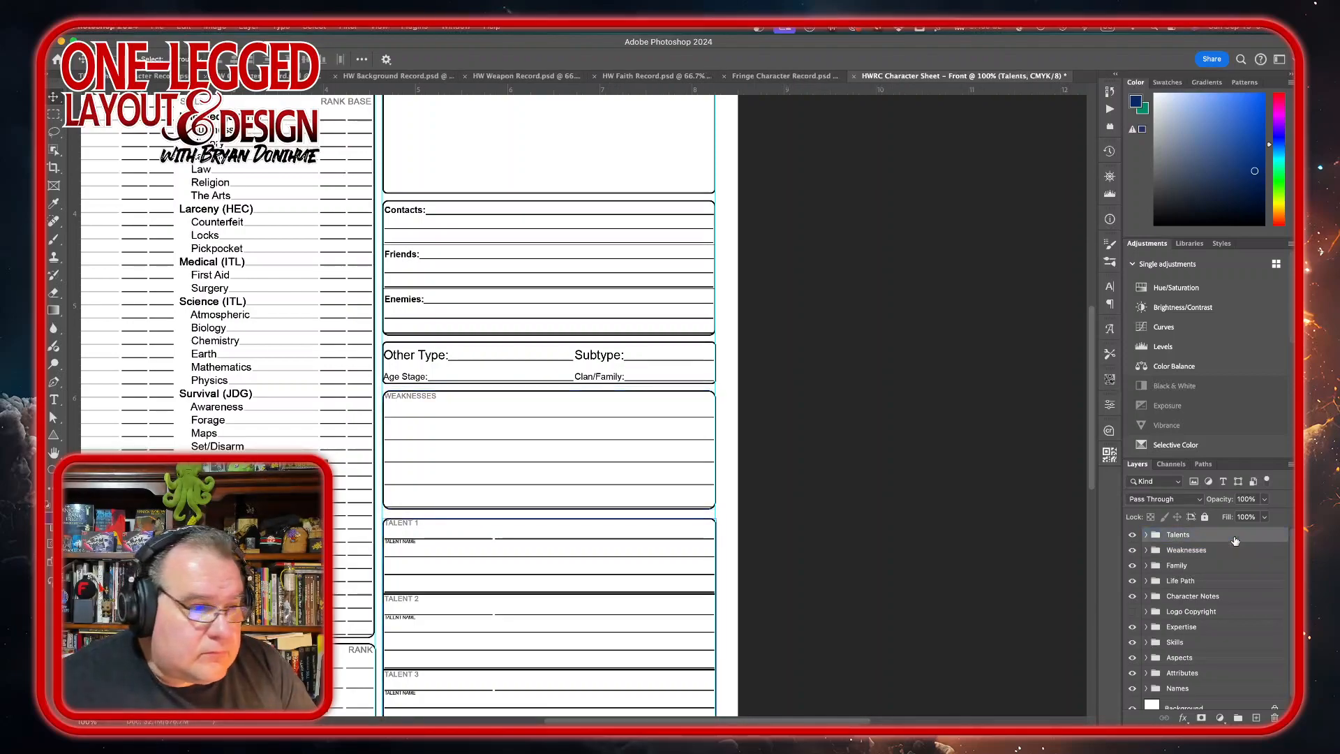
pyautogui.press('Up')
pyautogui.press('Up')
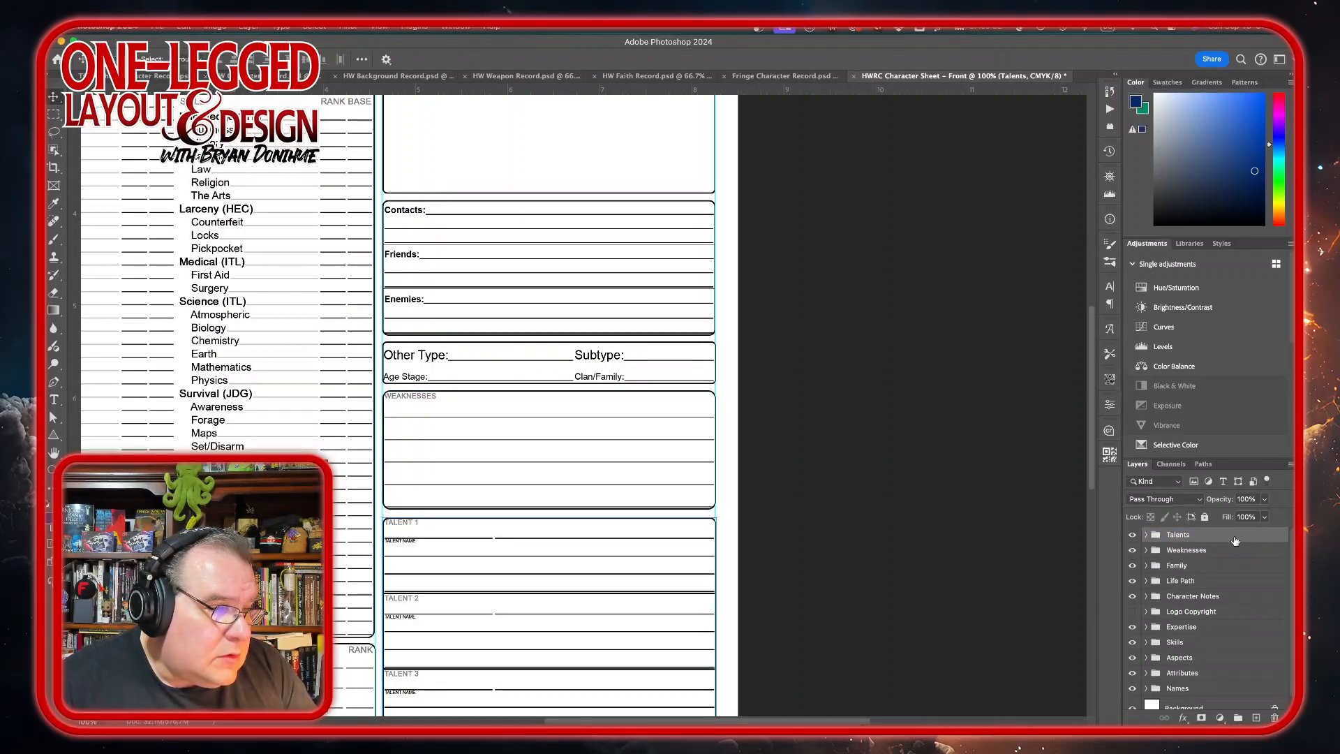
# Nudge the Weaknesses group down slightly and change its heading text to "BONUSES / WEAKNESSES"
pyautogui.click(1224, 552)
pyautogui.press('Down')
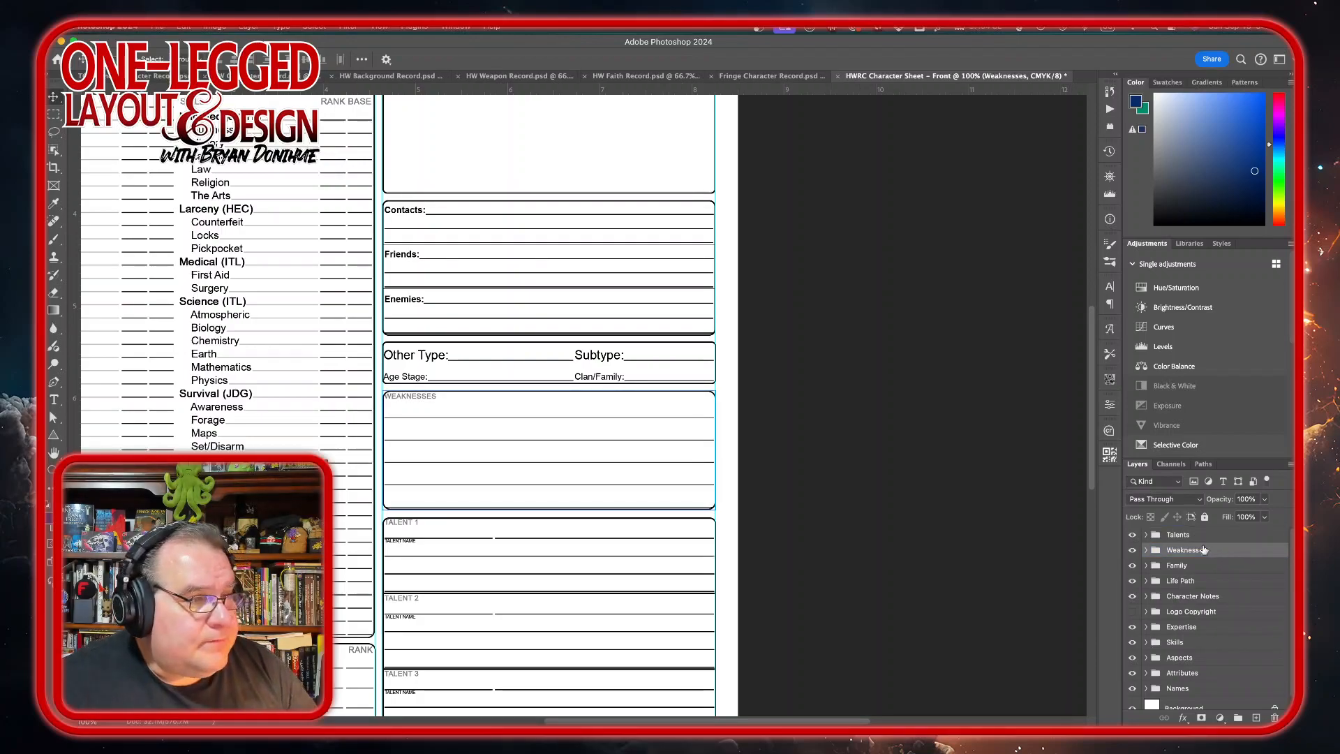
pyautogui.click(417, 399)
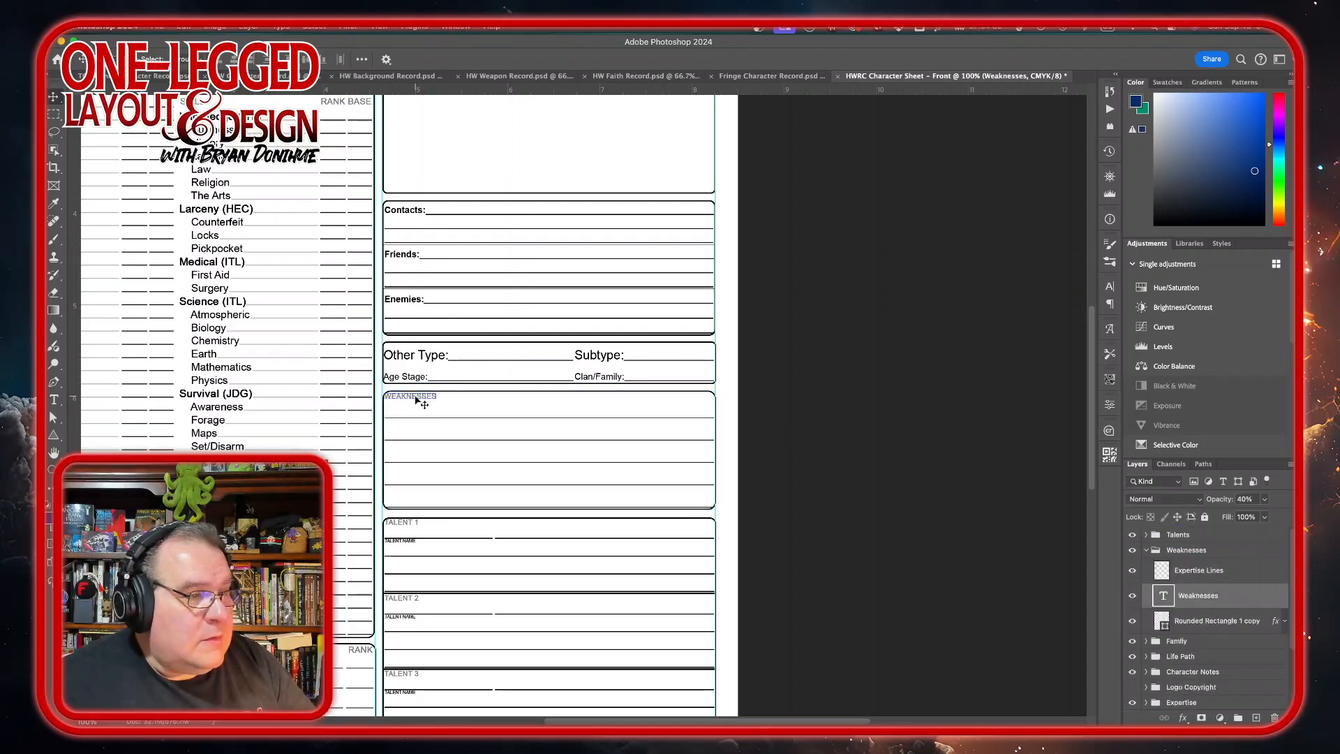
pyautogui.doubleClick(416, 398)
pyautogui.write('BONUSES ')
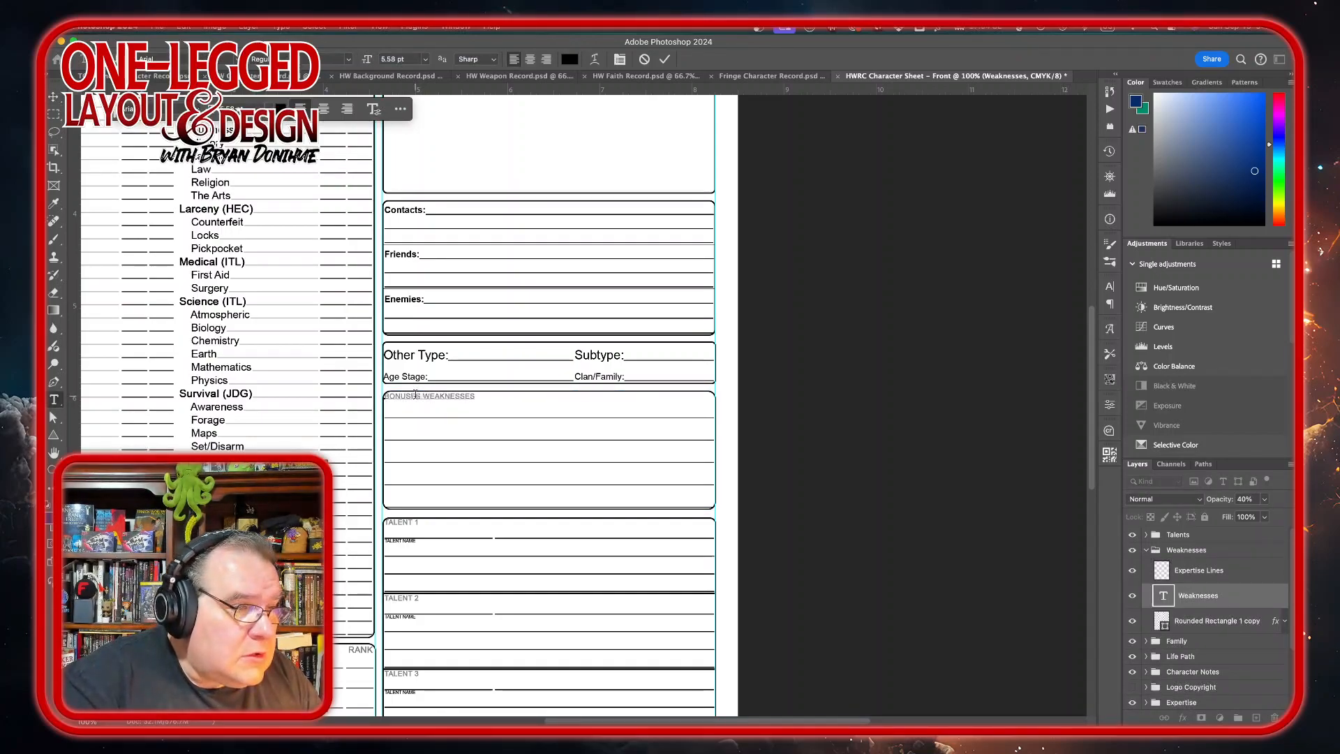
pyautogui.write('/')
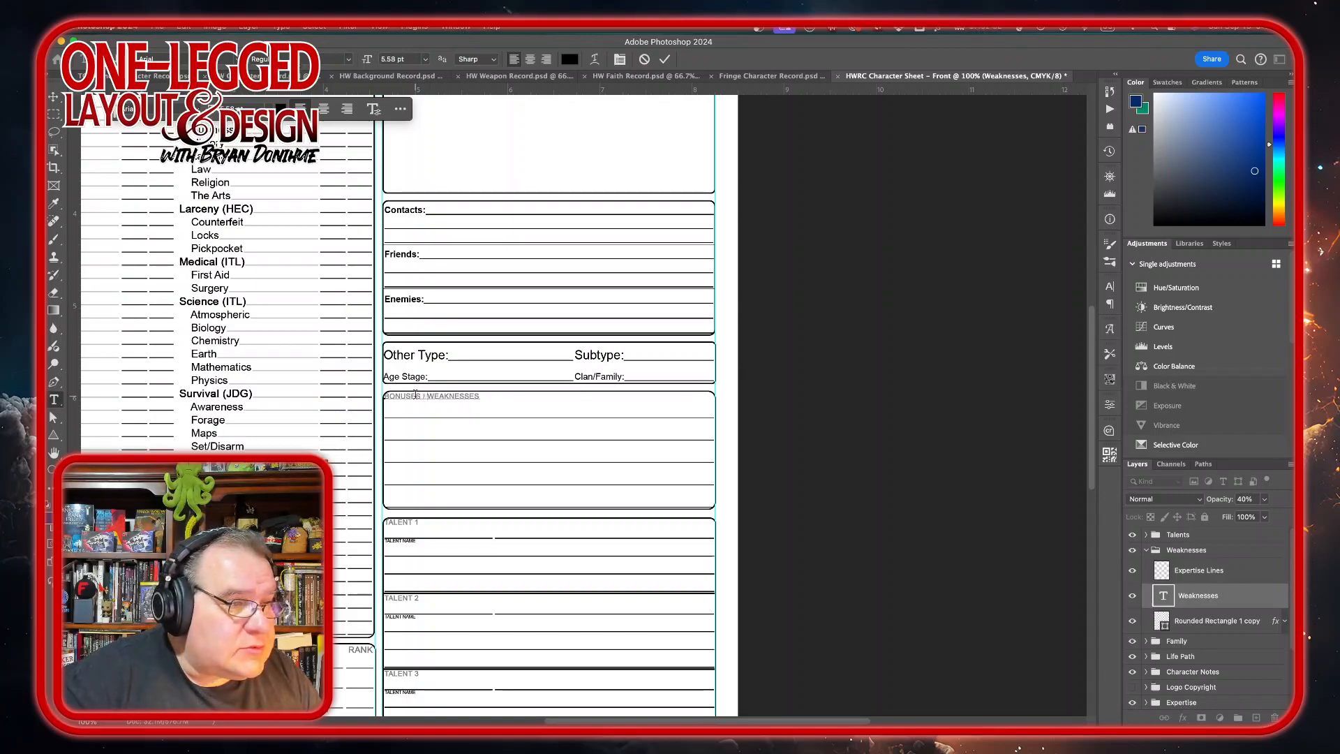
pyautogui.click(664, 59)
# Shift the BONUSES / WEAKNESSES heading slightly right inside its frame and collapse the Weaknesses group
pyautogui.press('v')
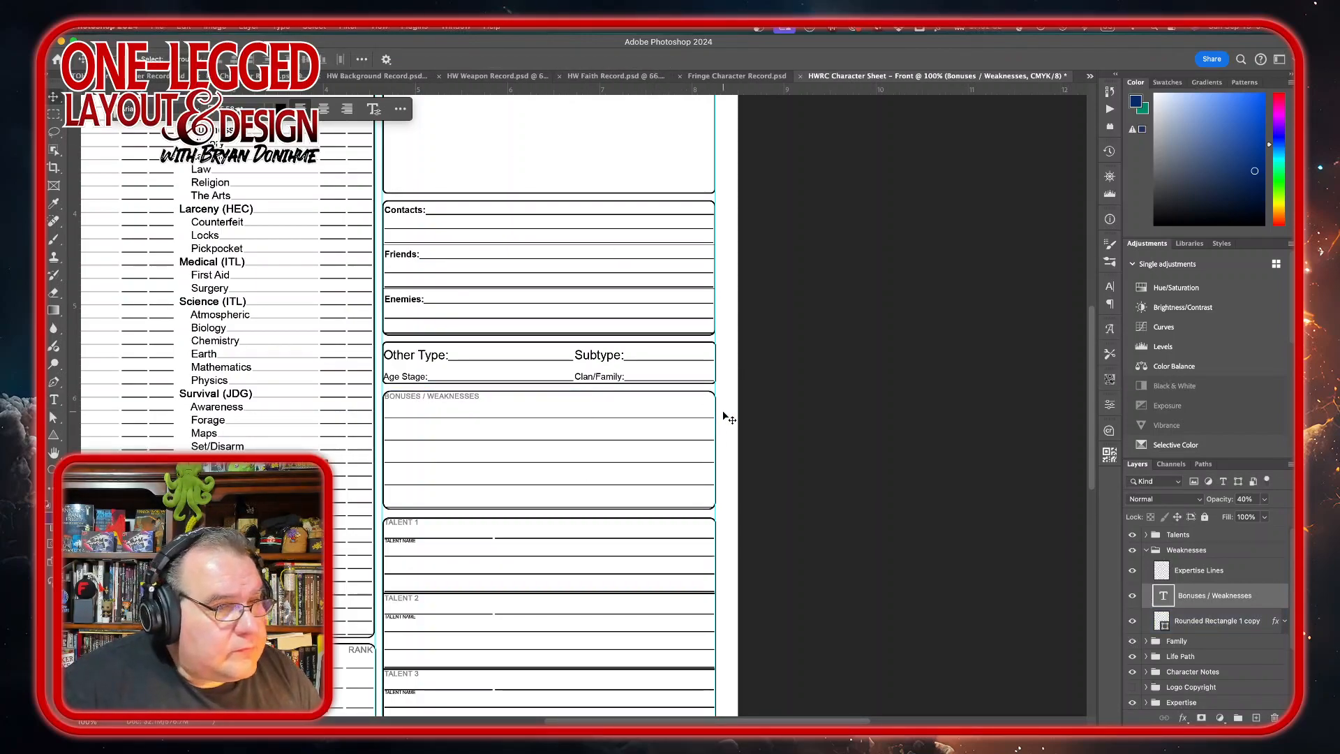
pyautogui.hotkey('shift', 'Right')
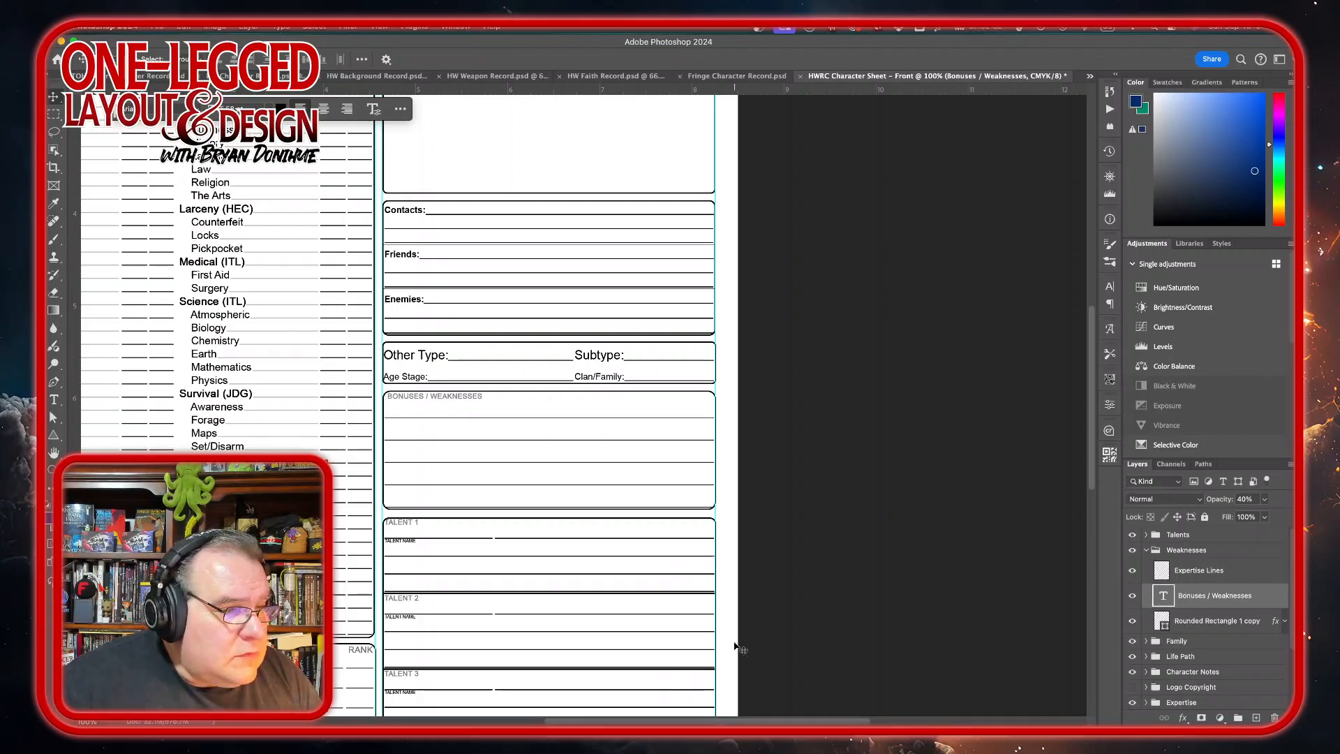
pyautogui.click(1154, 552)
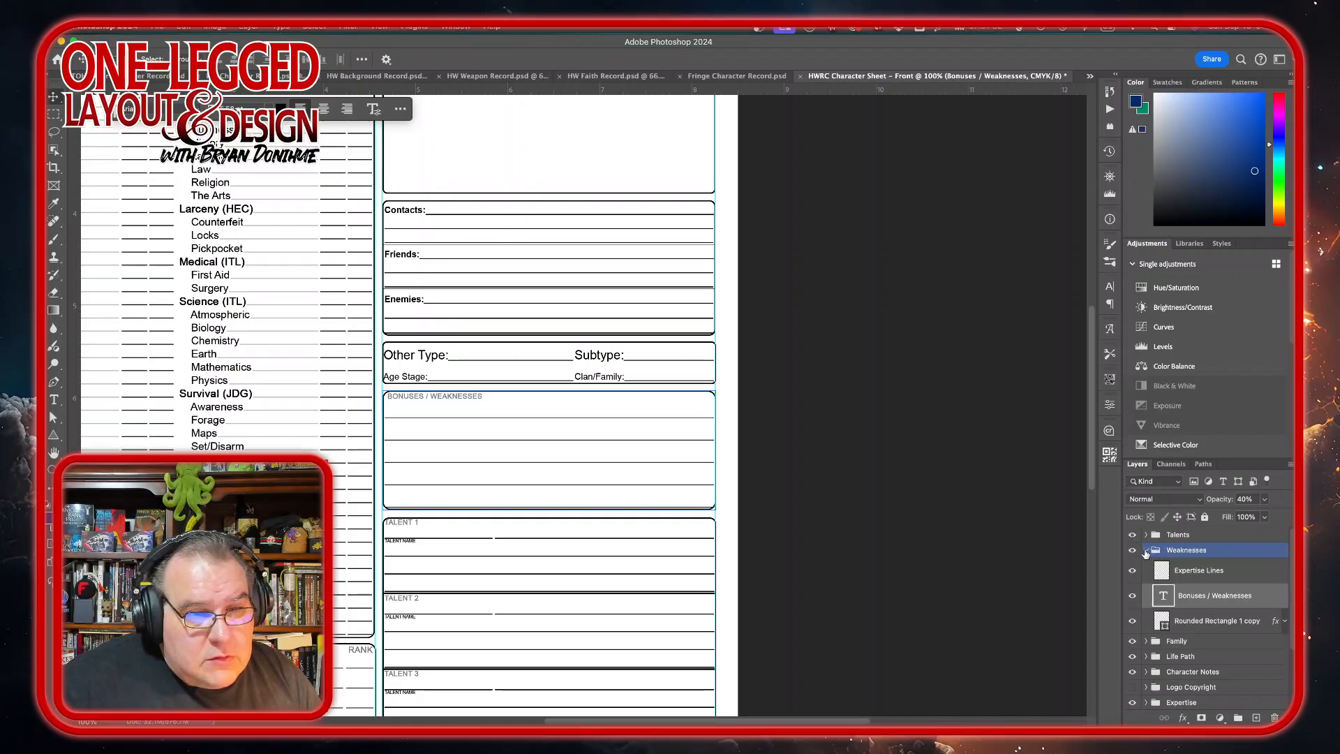
pyautogui.click(1145, 552)
# Shift the Talent 1 heading slightly right inside its frame, and collapse the Talent and Talents groups
pyautogui.click(1145, 534)
pyautogui.click(1180, 535)
pyautogui.click(1198, 551)
pyautogui.click(1194, 580)
pyautogui.click(1191, 597)
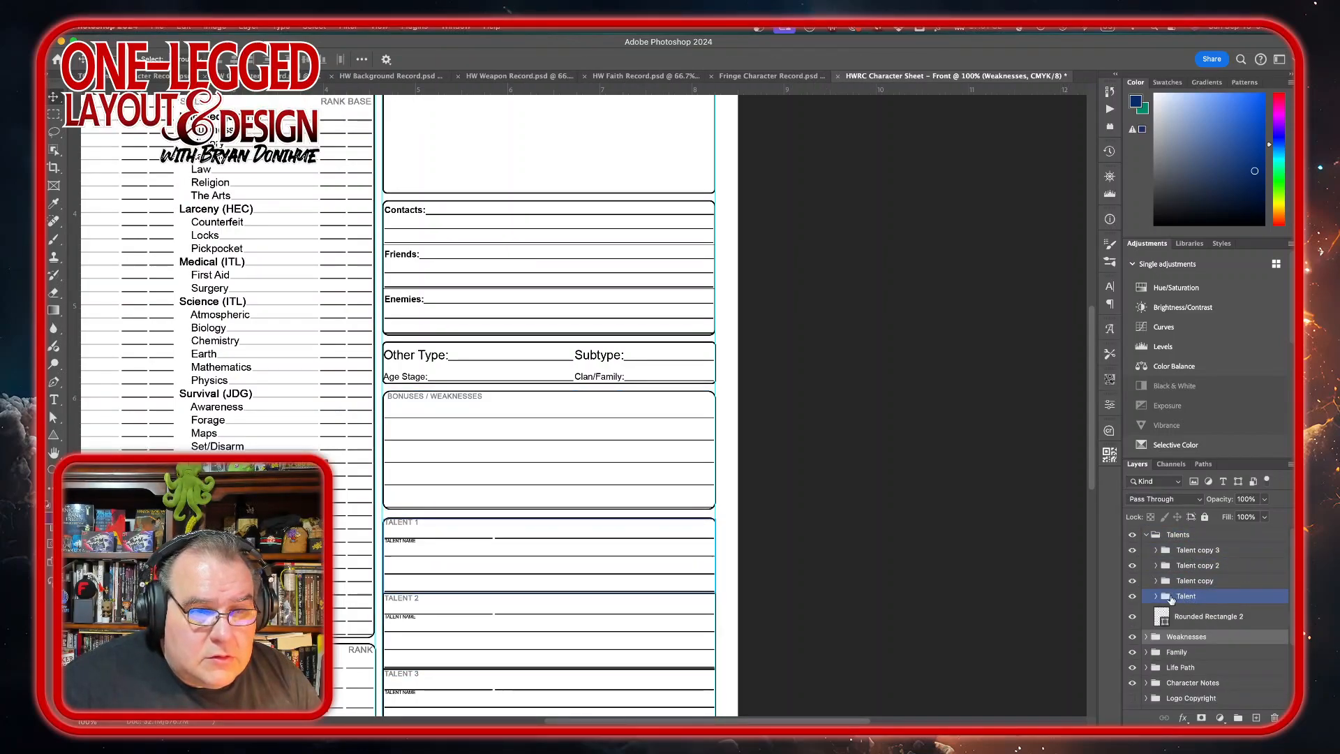
pyautogui.click(1156, 597)
pyautogui.scroll(-3, 1200, 628)
pyautogui.click(1221, 670)
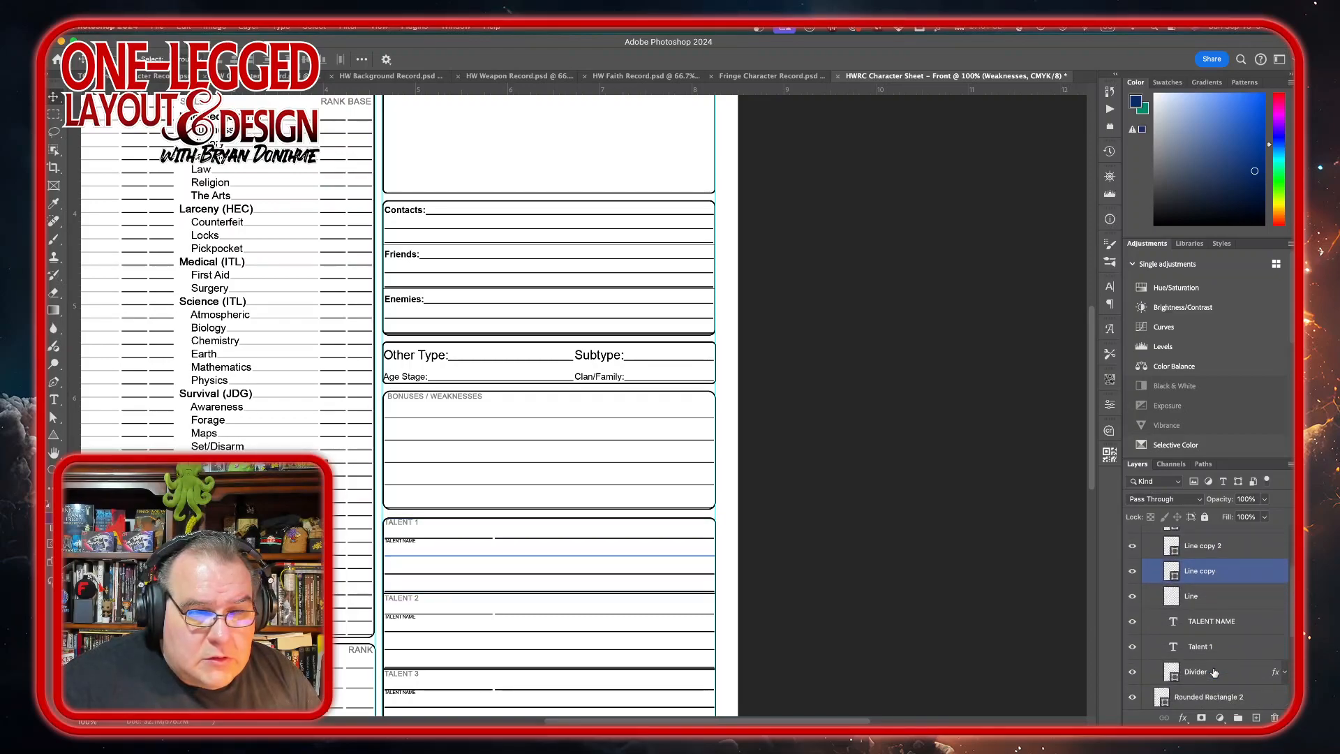
pyautogui.click(1222, 621)
pyautogui.click(1221, 646)
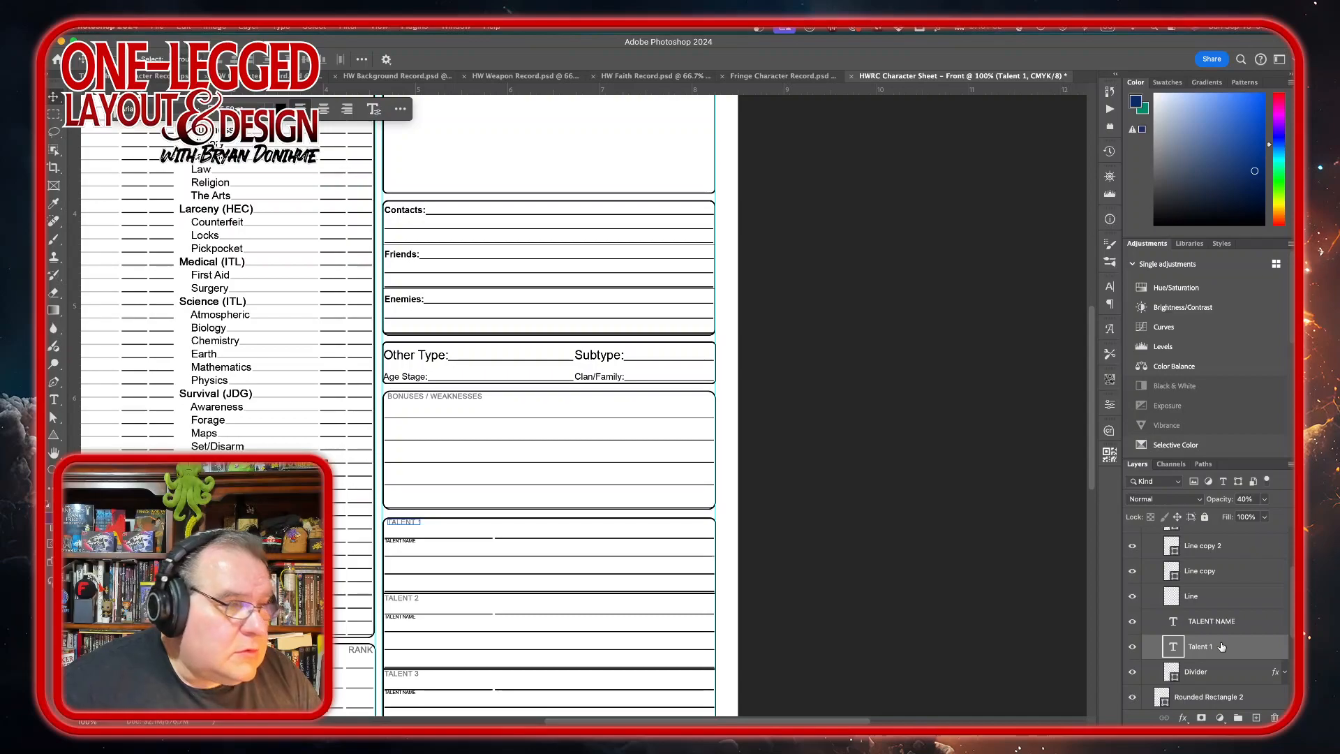
pyautogui.scroll(3, 1207, 614)
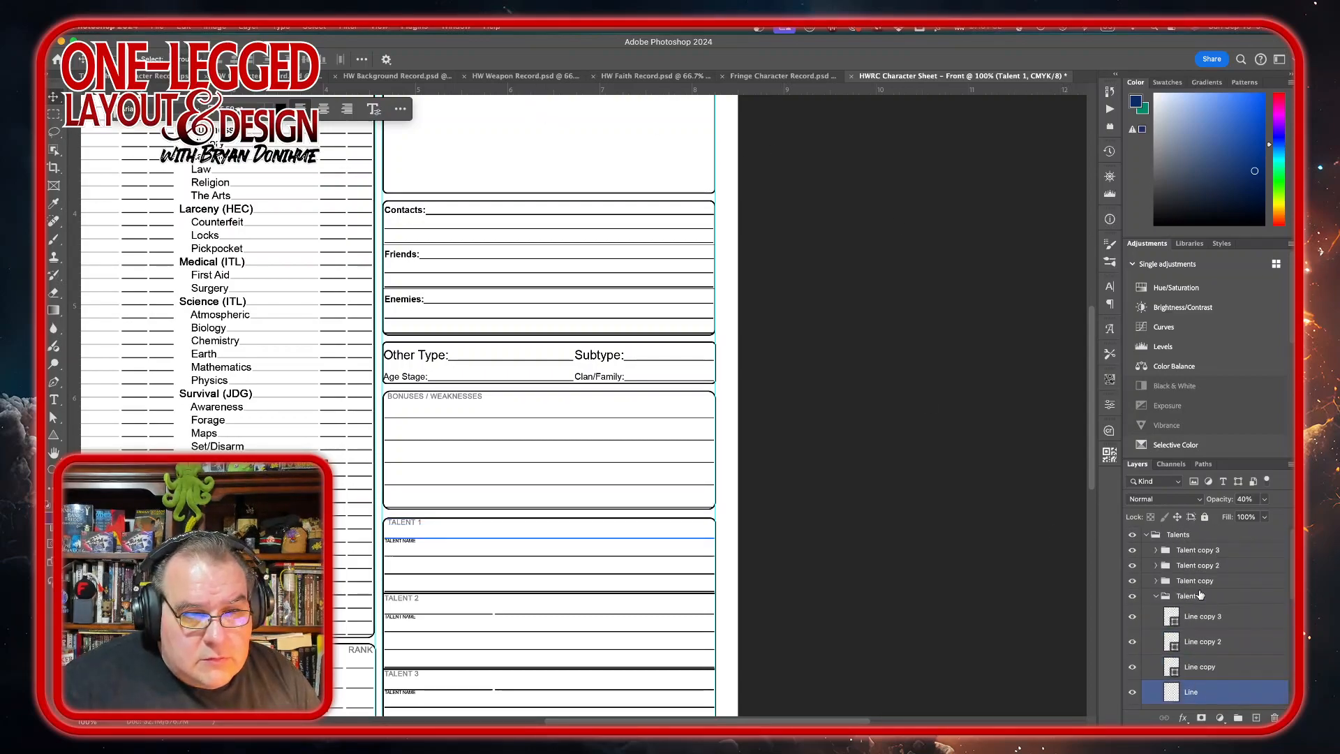
pyautogui.click(1168, 598)
pyautogui.click(1157, 596)
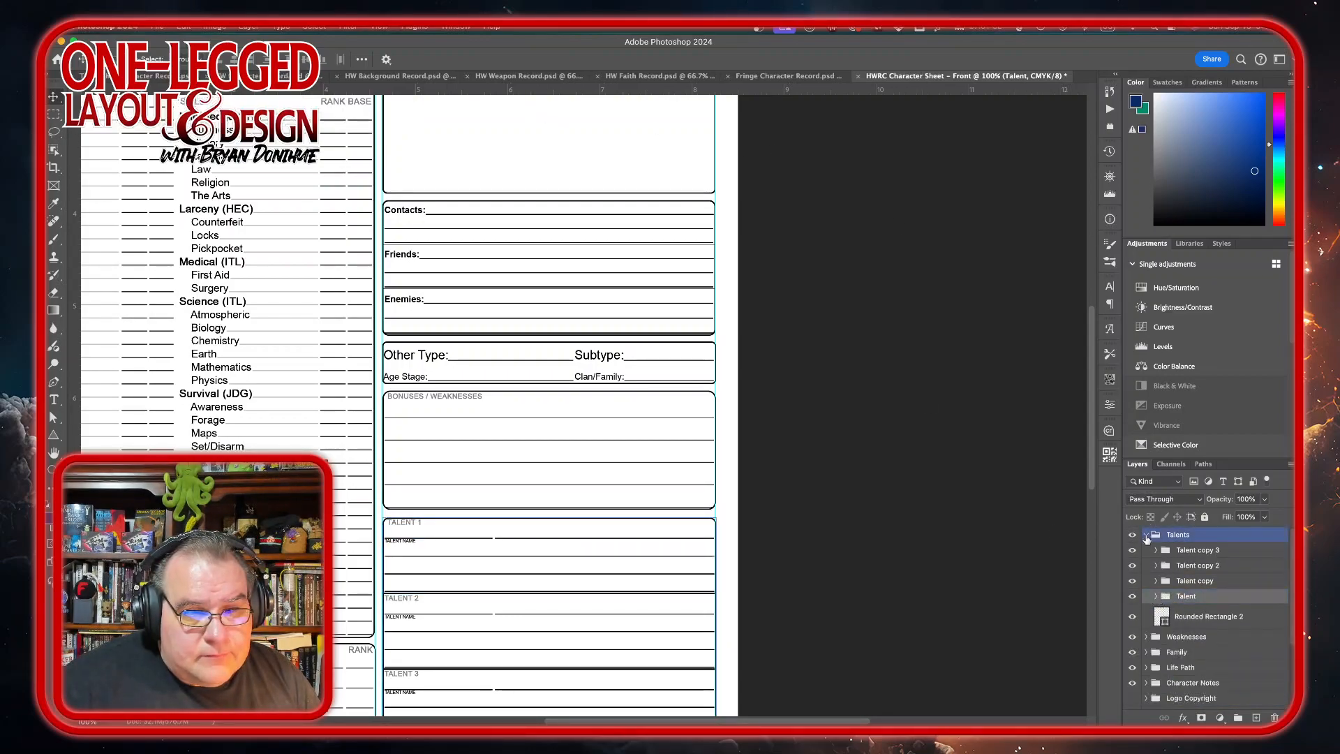
pyautogui.click(1146, 534)
# Nudge the Life Path, Family and Weaknesses groups up one at a time to even out the gaps in the right column
pyautogui.scroll(-5, 528, 493)
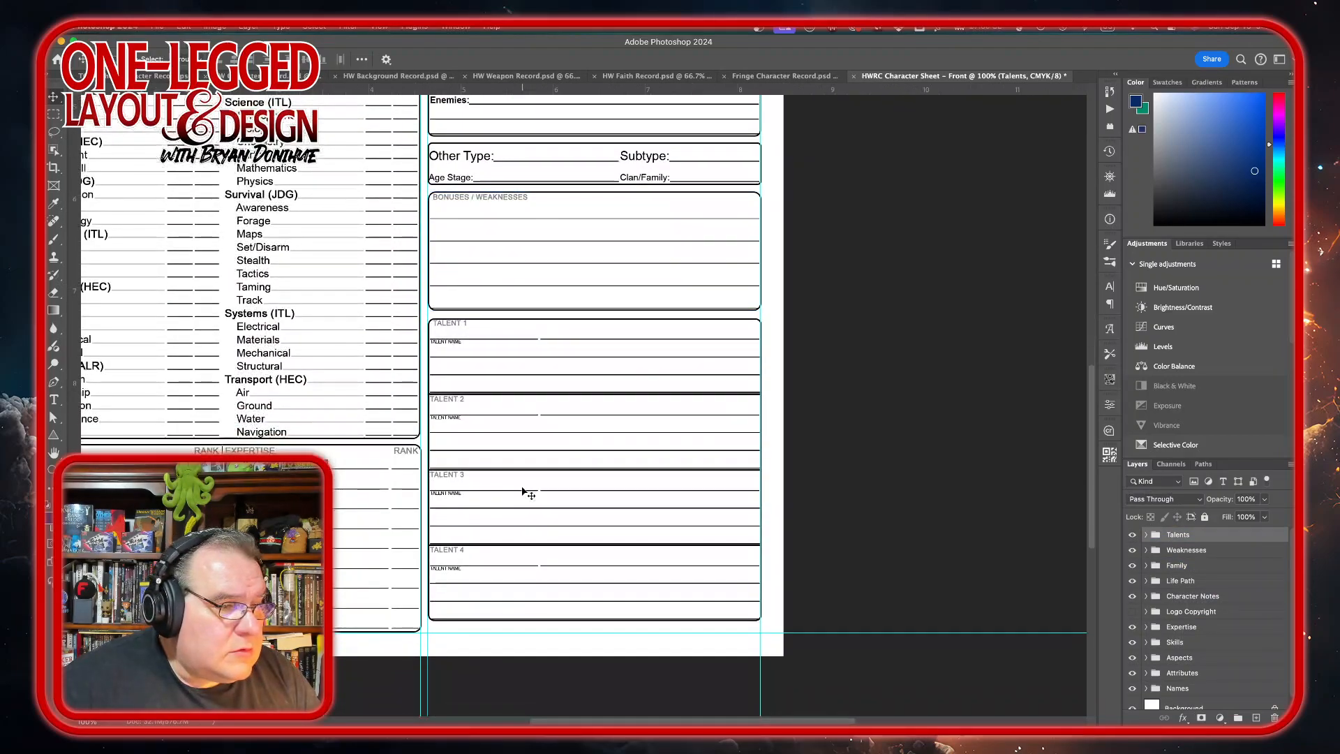
pyautogui.scroll(8, 527, 493)
pyautogui.press('super+minus')
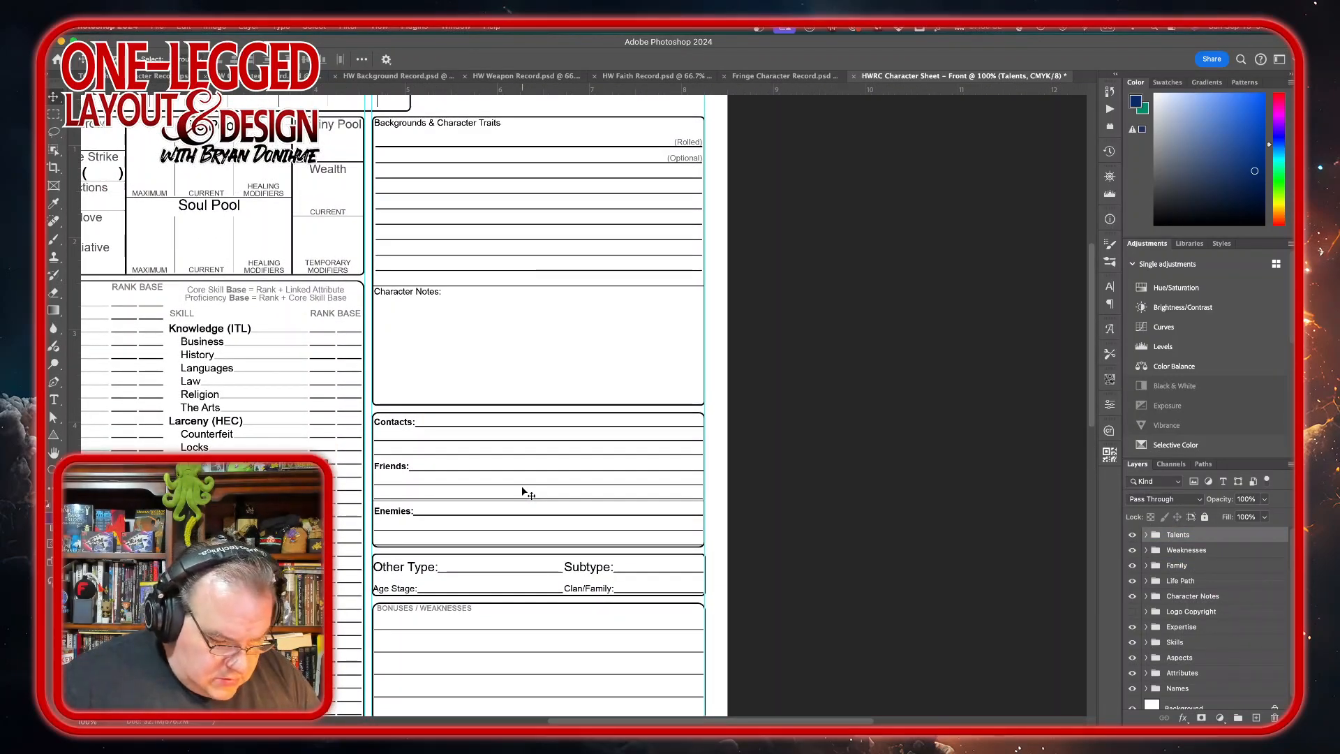
pyautogui.press('super+minus')
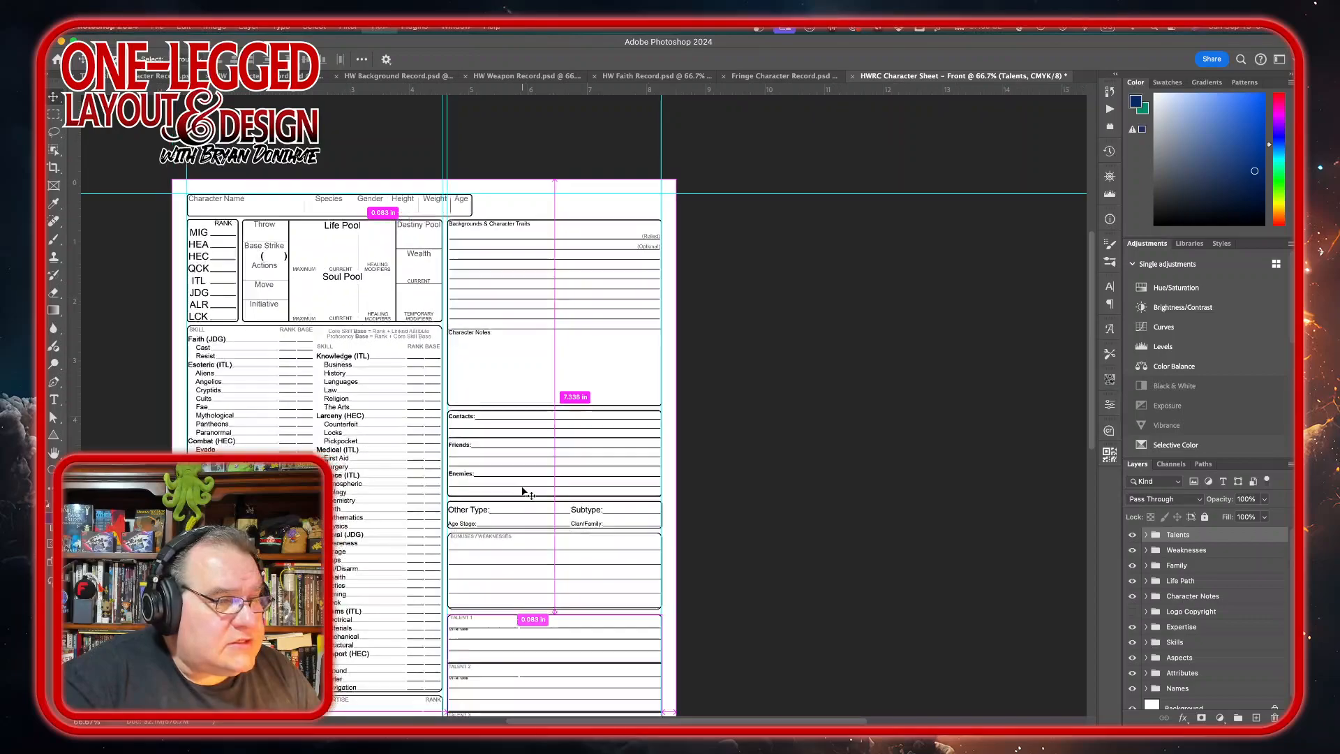
pyautogui.scroll(-2, 525, 493)
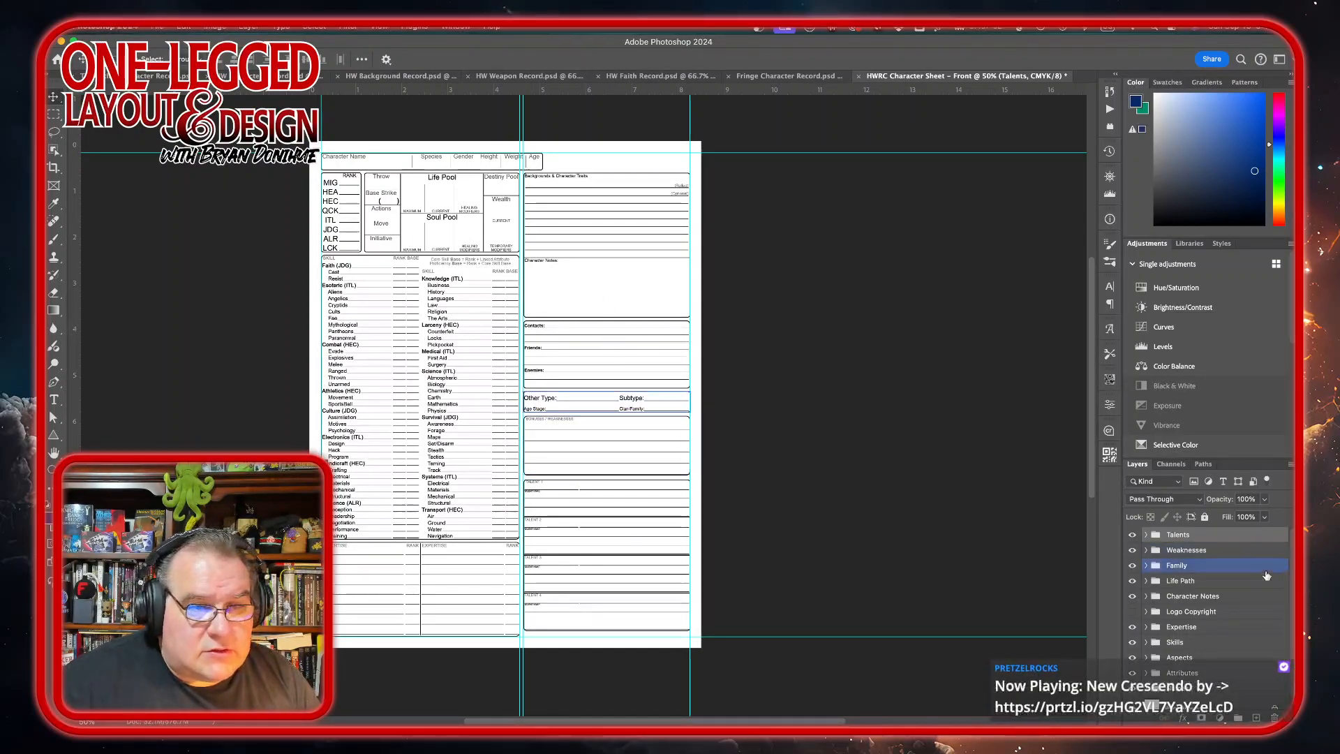
pyautogui.click(1226, 584)
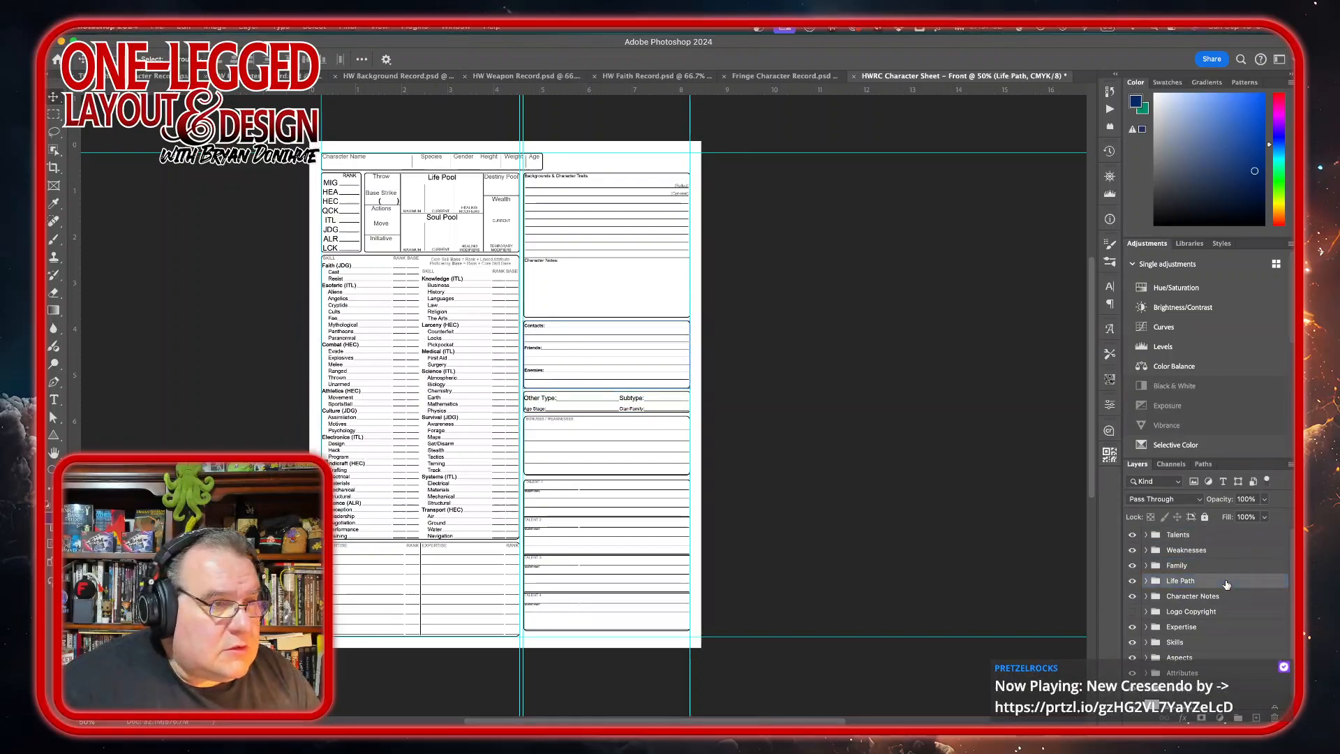
pyautogui.press('Up')
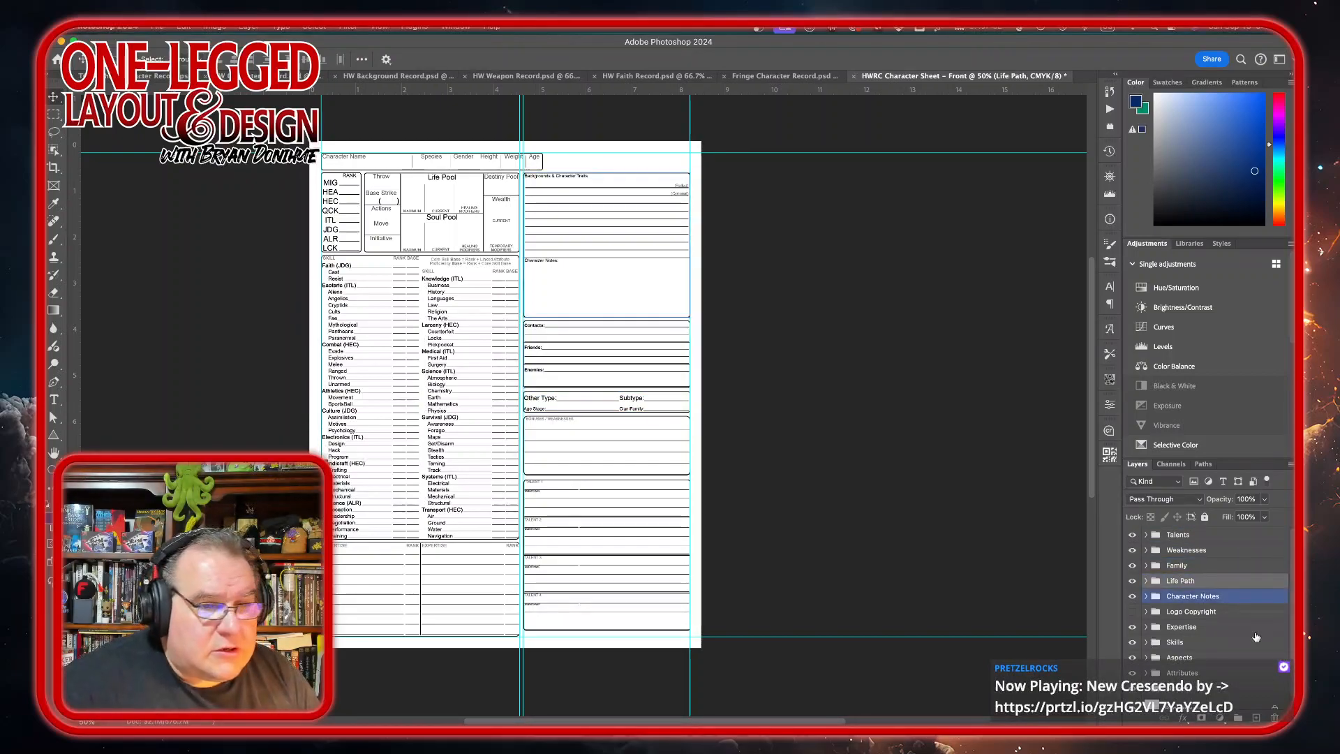
pyautogui.click(1237, 566)
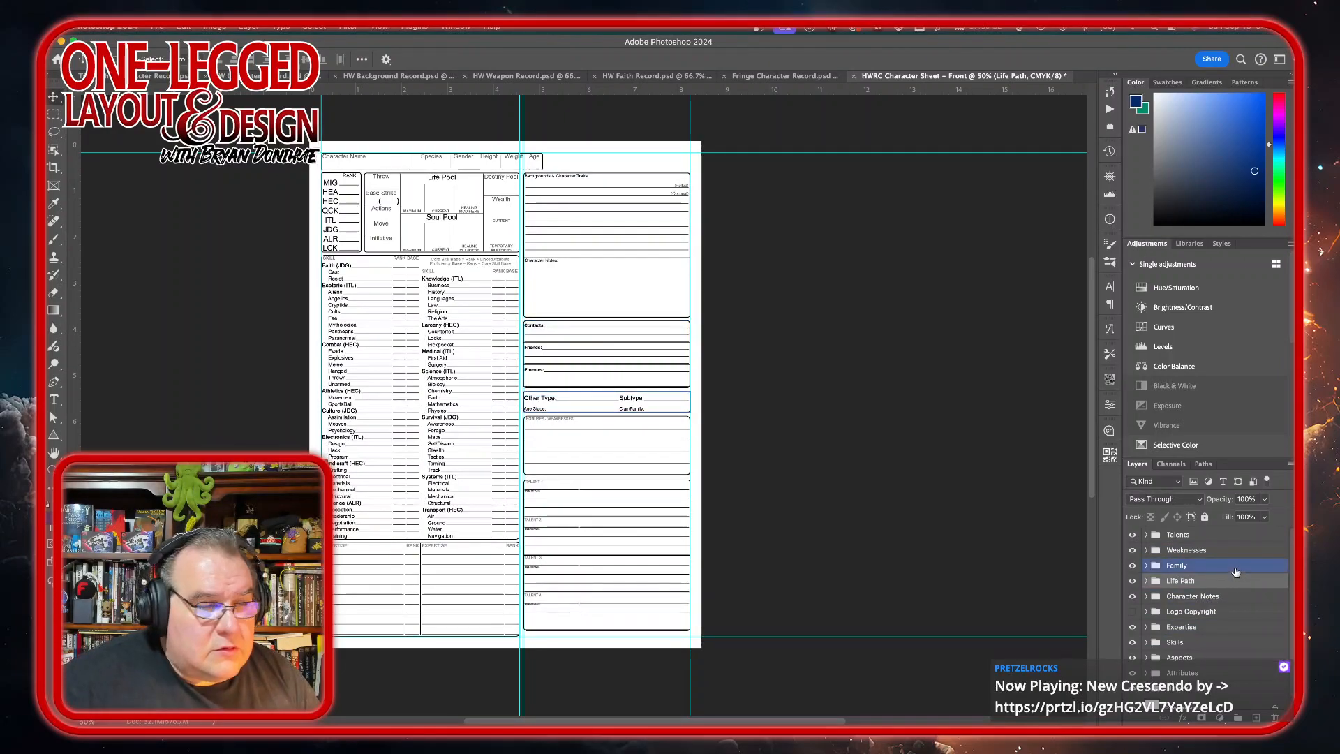
pyautogui.press('Up')
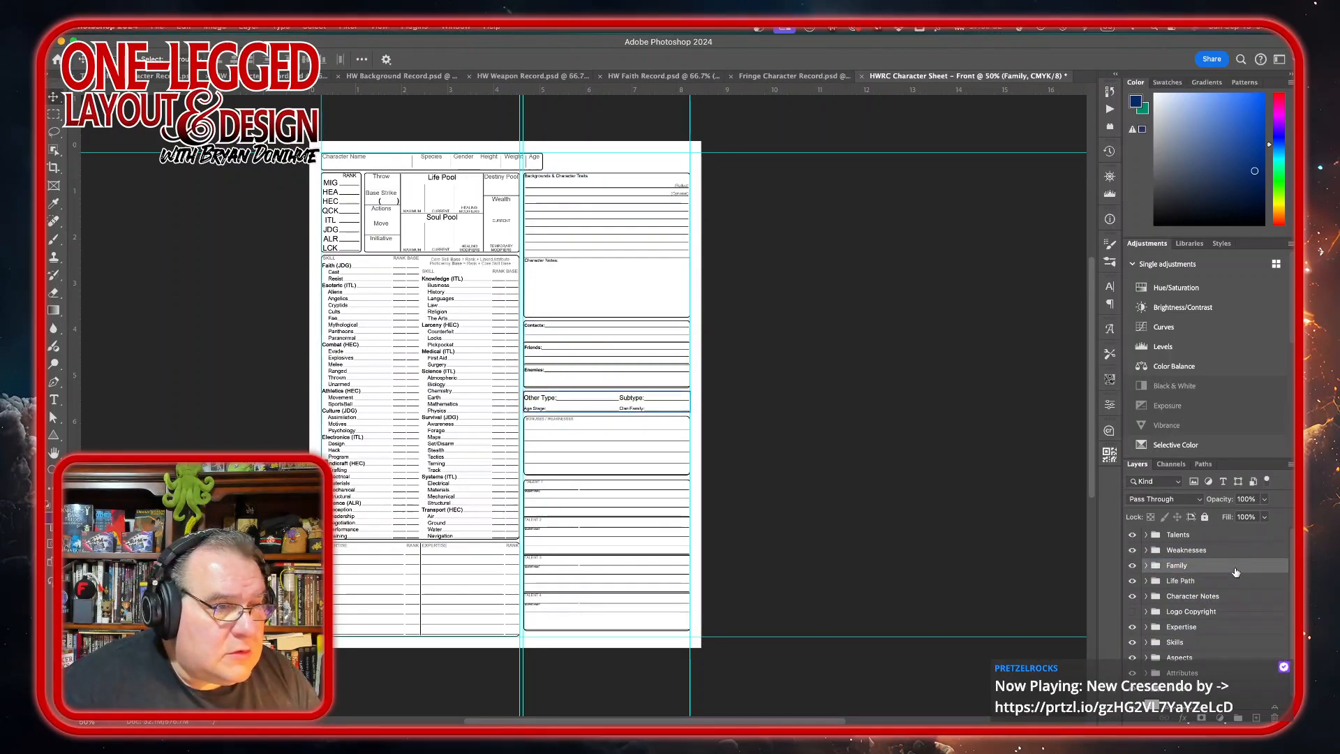
pyautogui.click(1238, 551)
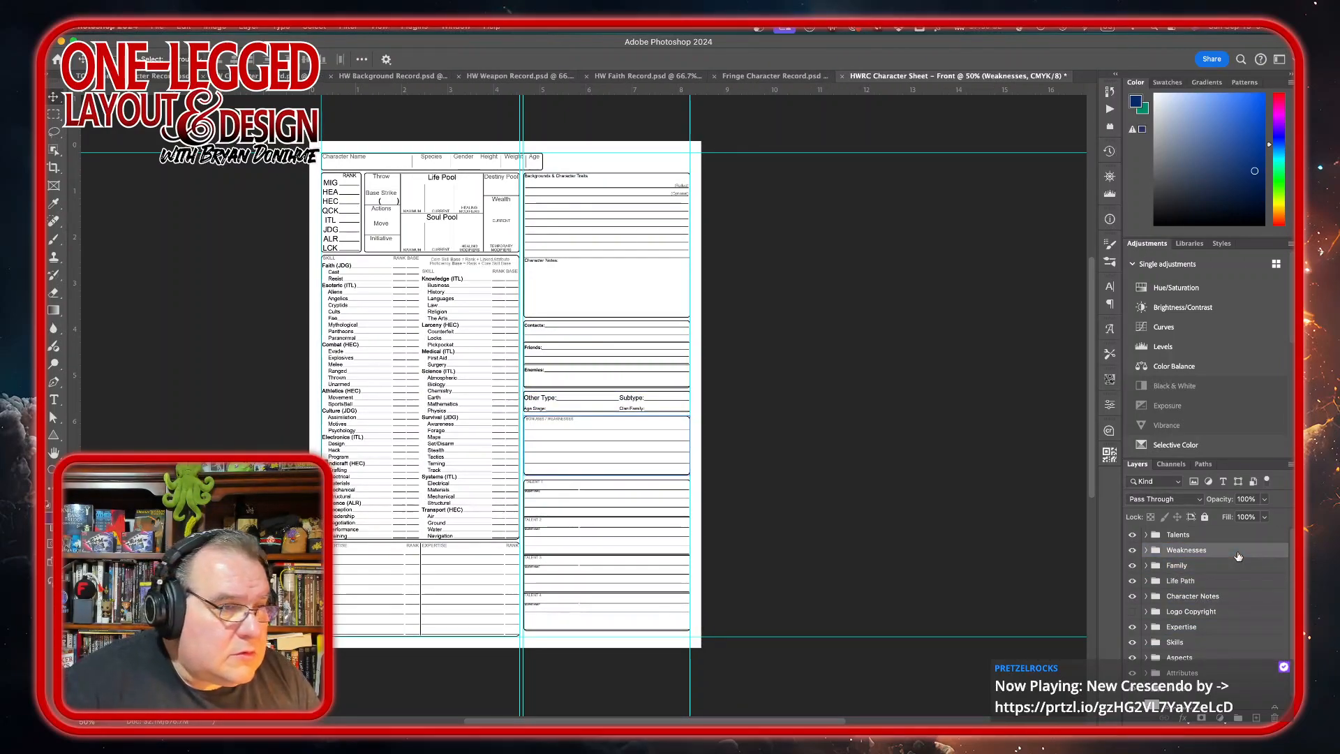
pyautogui.press('Up')
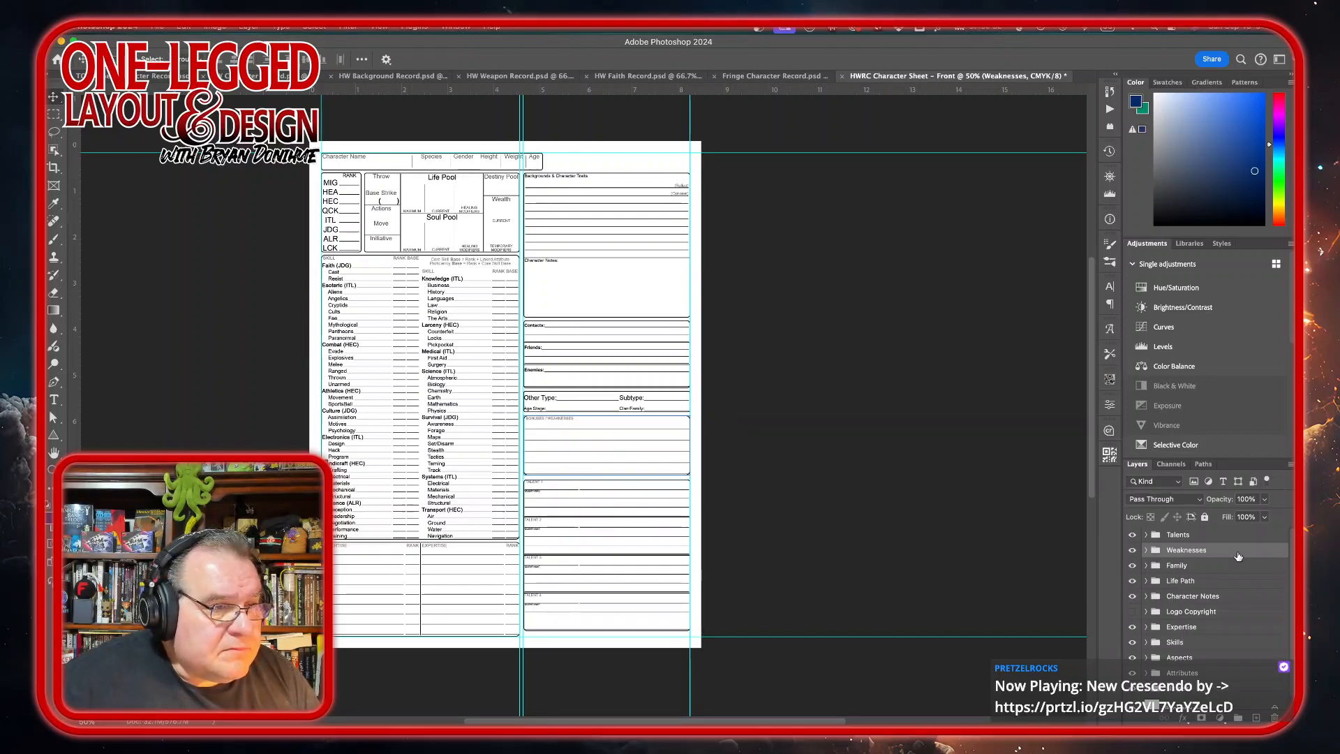
# Nudge the Talents group up four times to tighten its gap below the Bonuses / Weaknesses frame
pyautogui.click(1240, 531)
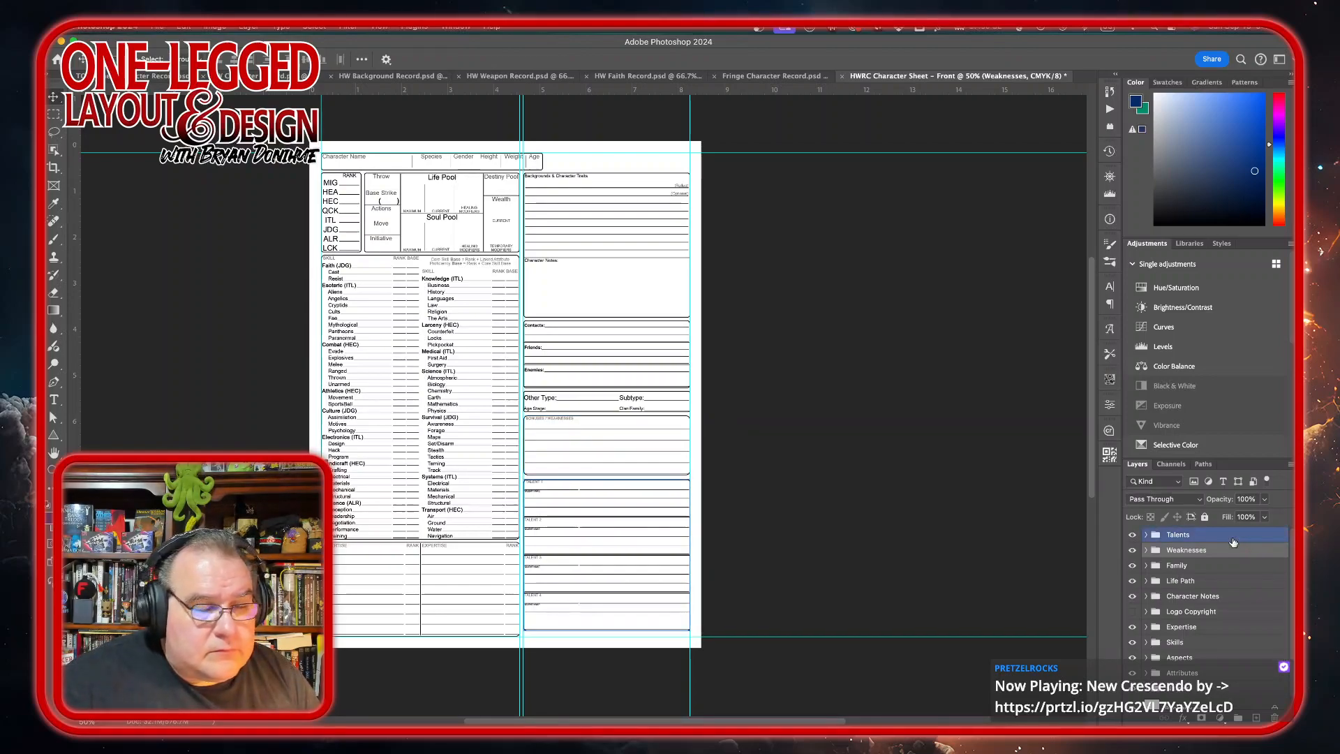
pyautogui.press('Up')
pyautogui.press('Up')
pyautogui.press('Up')
pyautogui.press('Up')
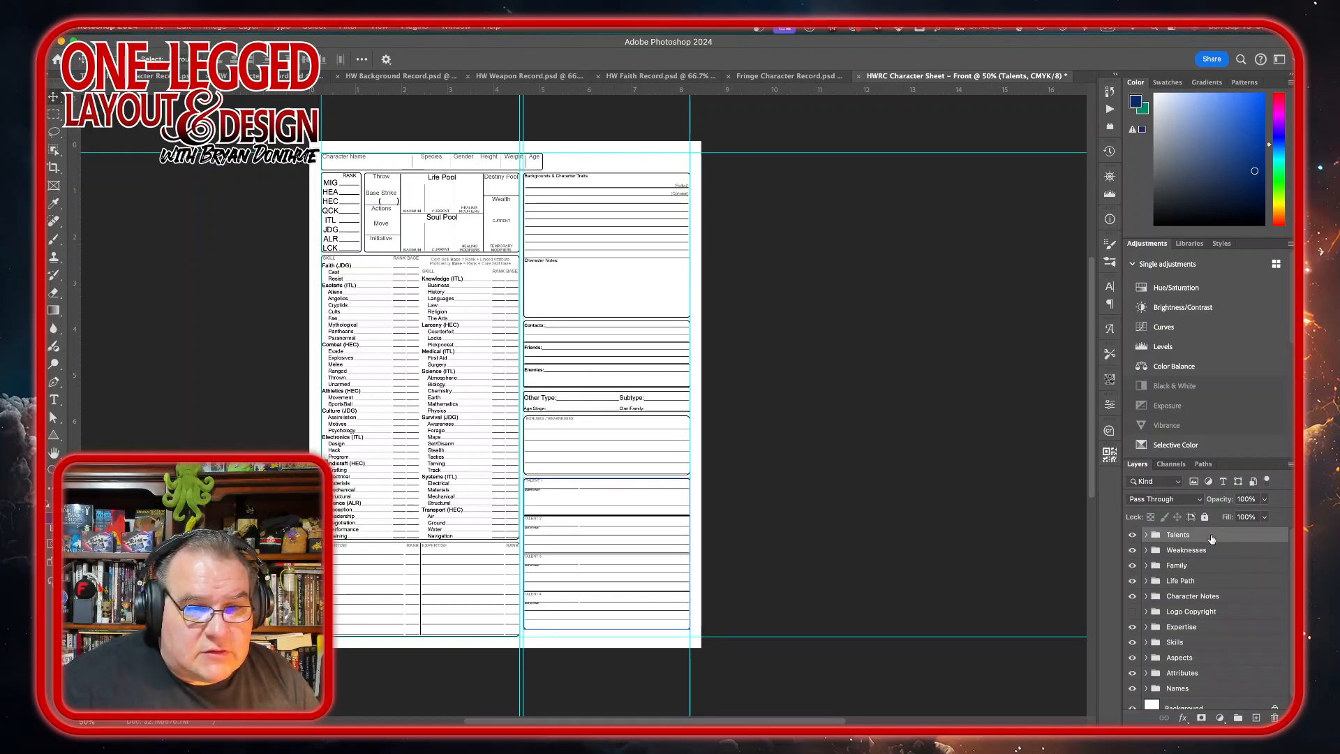
# Move the Logo Copyright group to the top of the layer stack and make it visible
pyautogui.moveTo(1241, 612); pyautogui.dragTo(1247, 534)
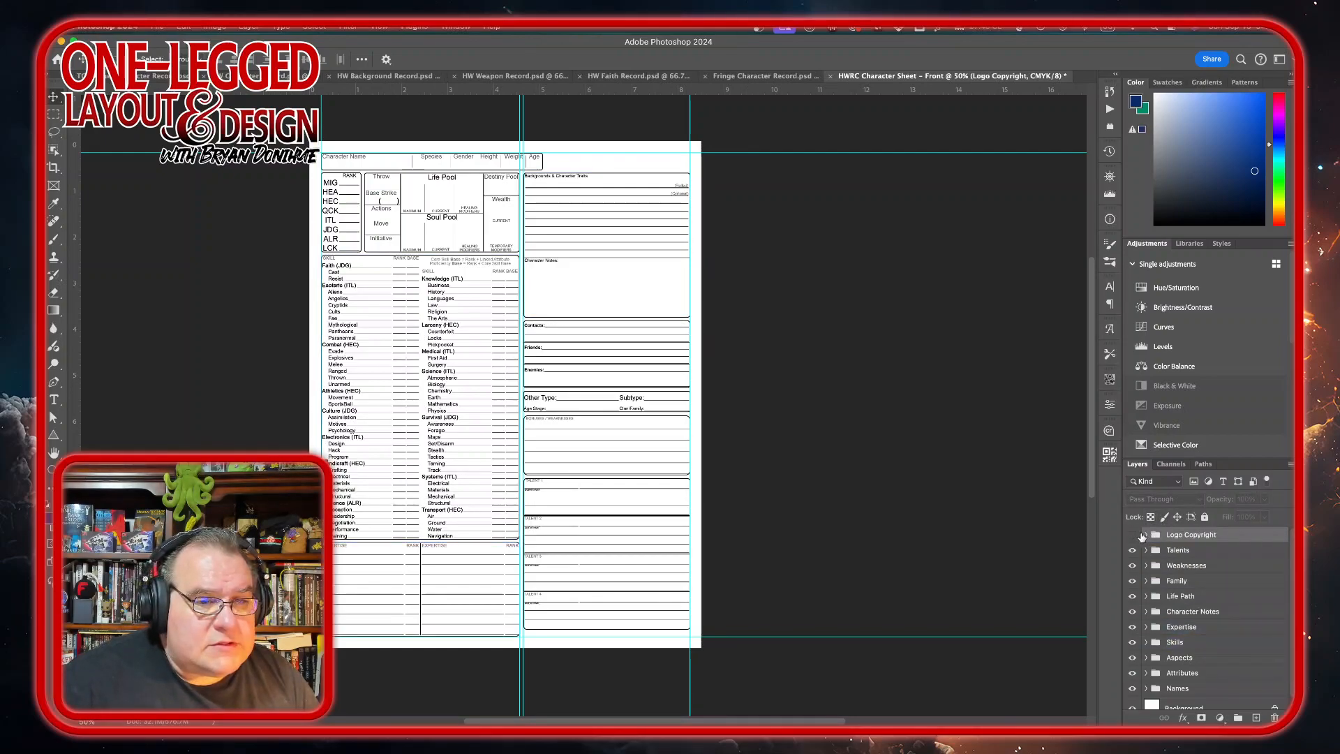
pyautogui.click(1138, 534)
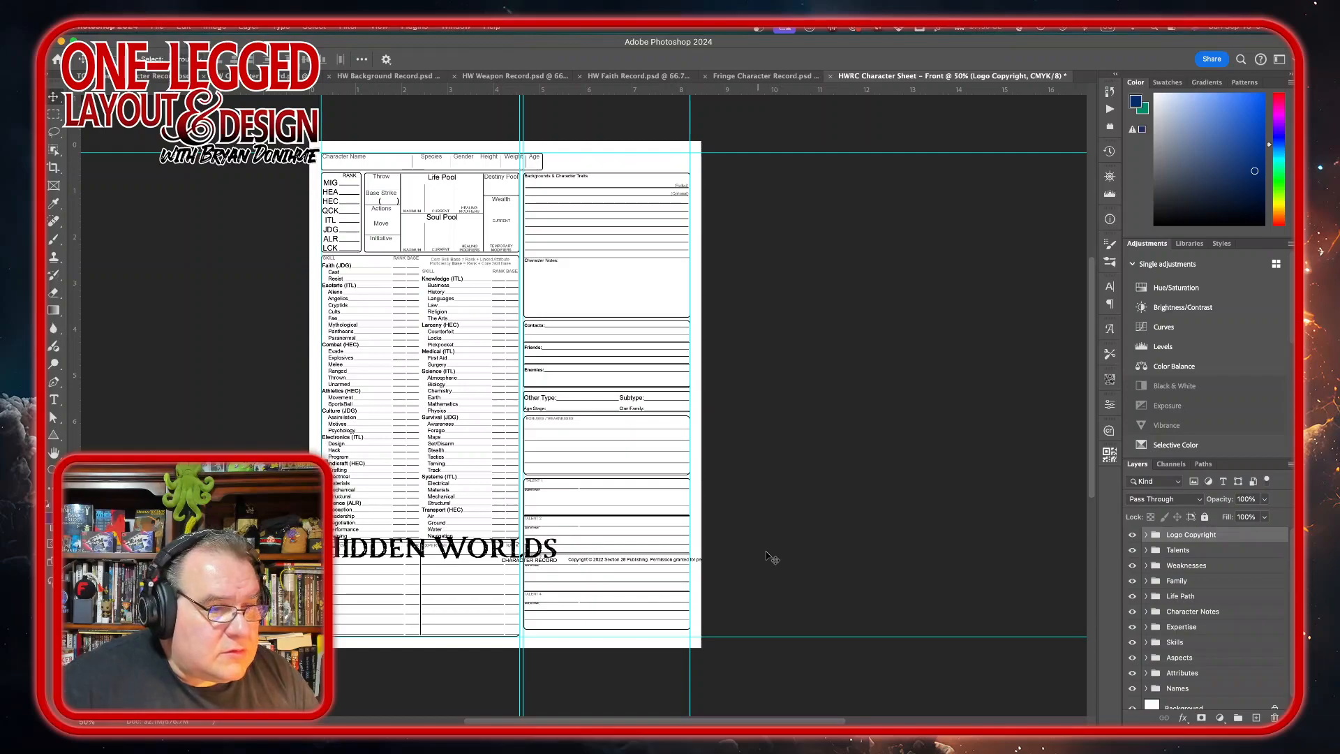
# Move the copyright text layer below the Talent 4 block, just above the bottom guide and starting at the right column's left edge
pyautogui.click(1145, 534)
pyautogui.click(1232, 563)
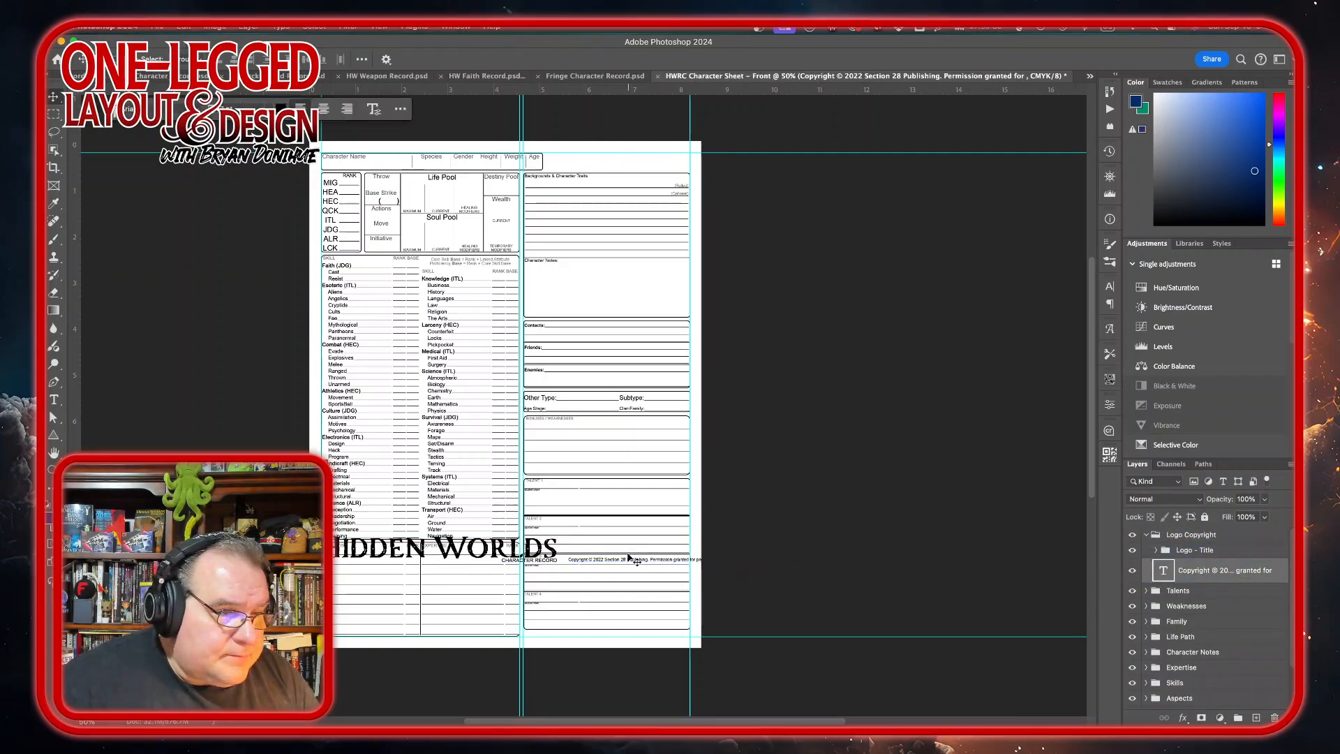
pyautogui.moveTo(631, 562); pyautogui.dragTo(582, 634)
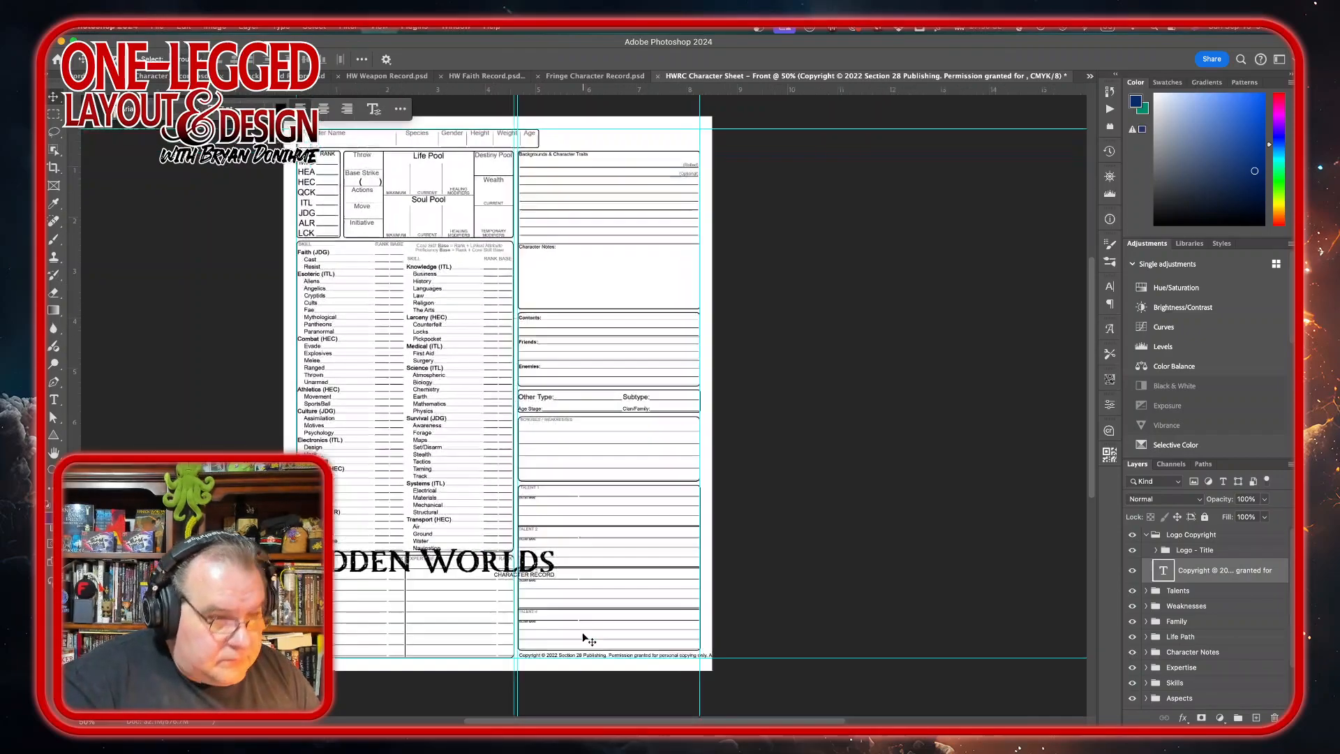
# Replace "Section 28 Publishing" in the copyright line with "One-Legged GM"
pyautogui.press('super+plus')
pyautogui.press('super+plus')
pyautogui.press('super+plus')
pyautogui.scroll(-10, 585, 638)
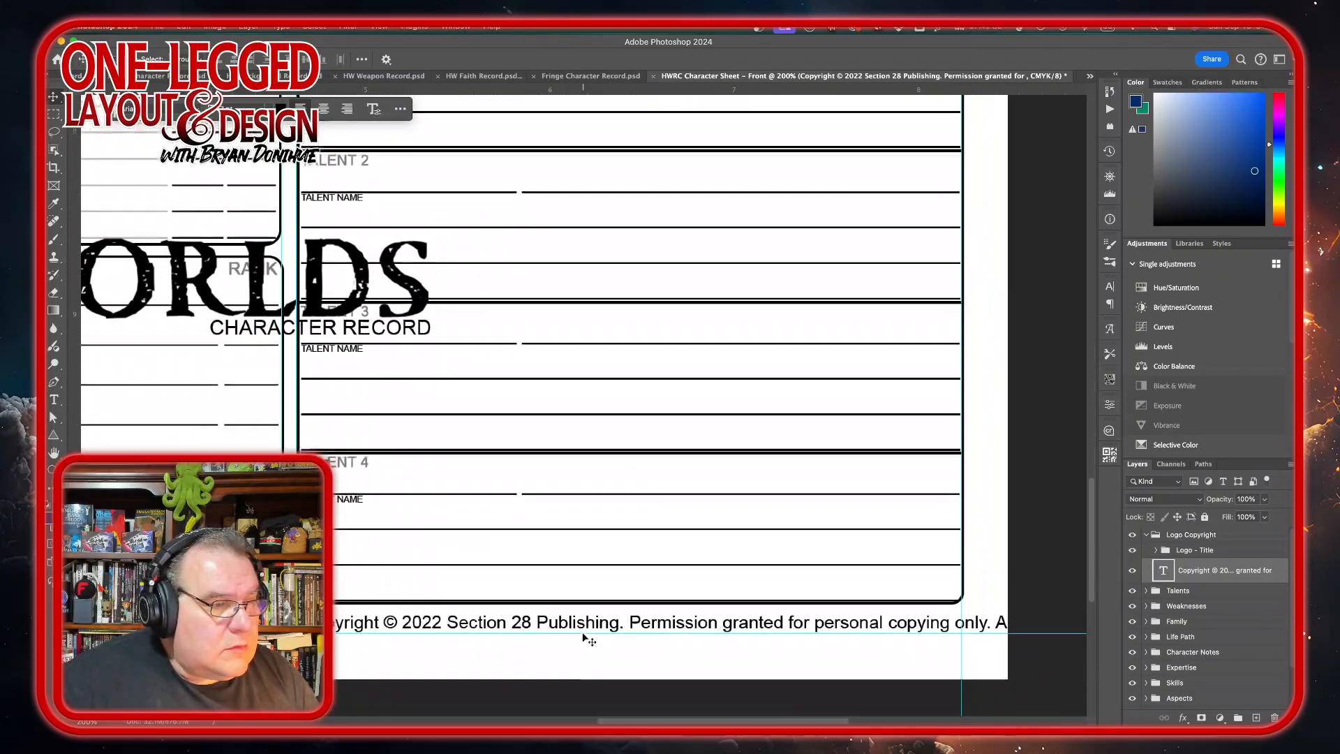
pyautogui.hscroll(3, 585, 637)
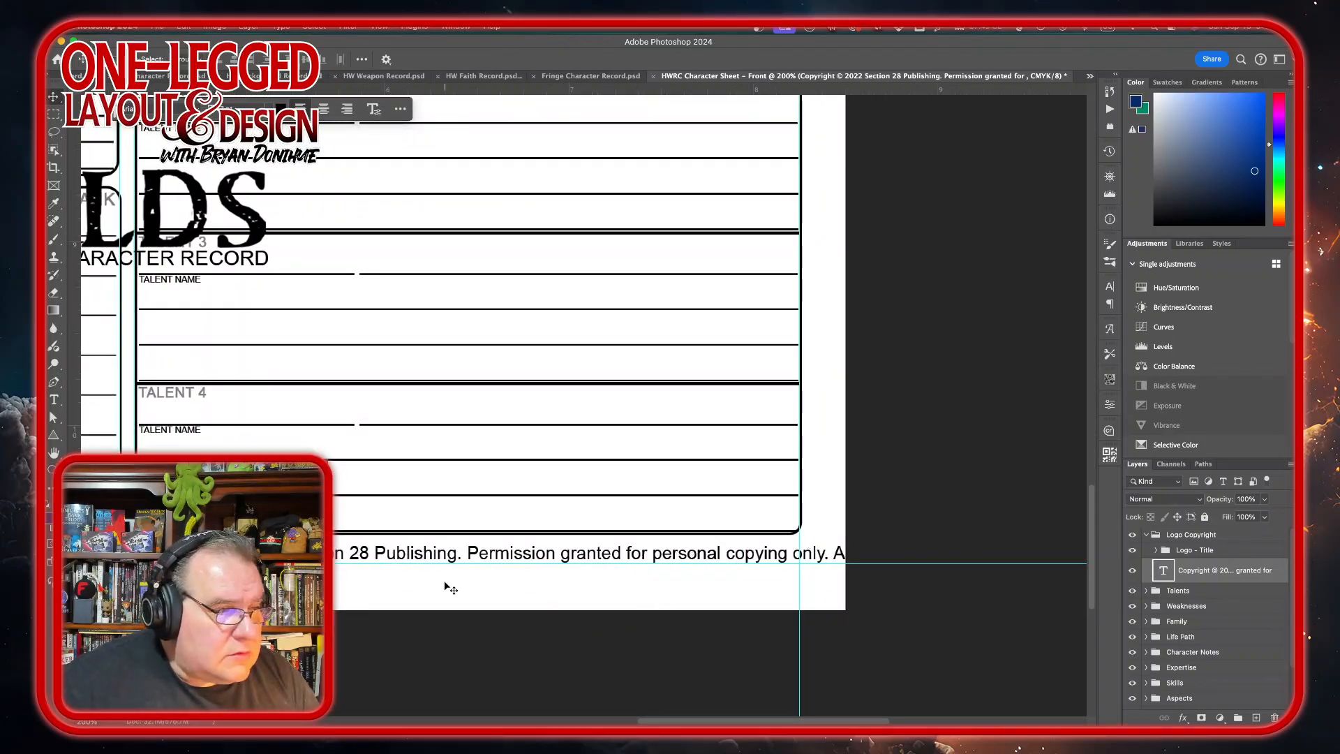
pyautogui.doubleClick(796, 553)
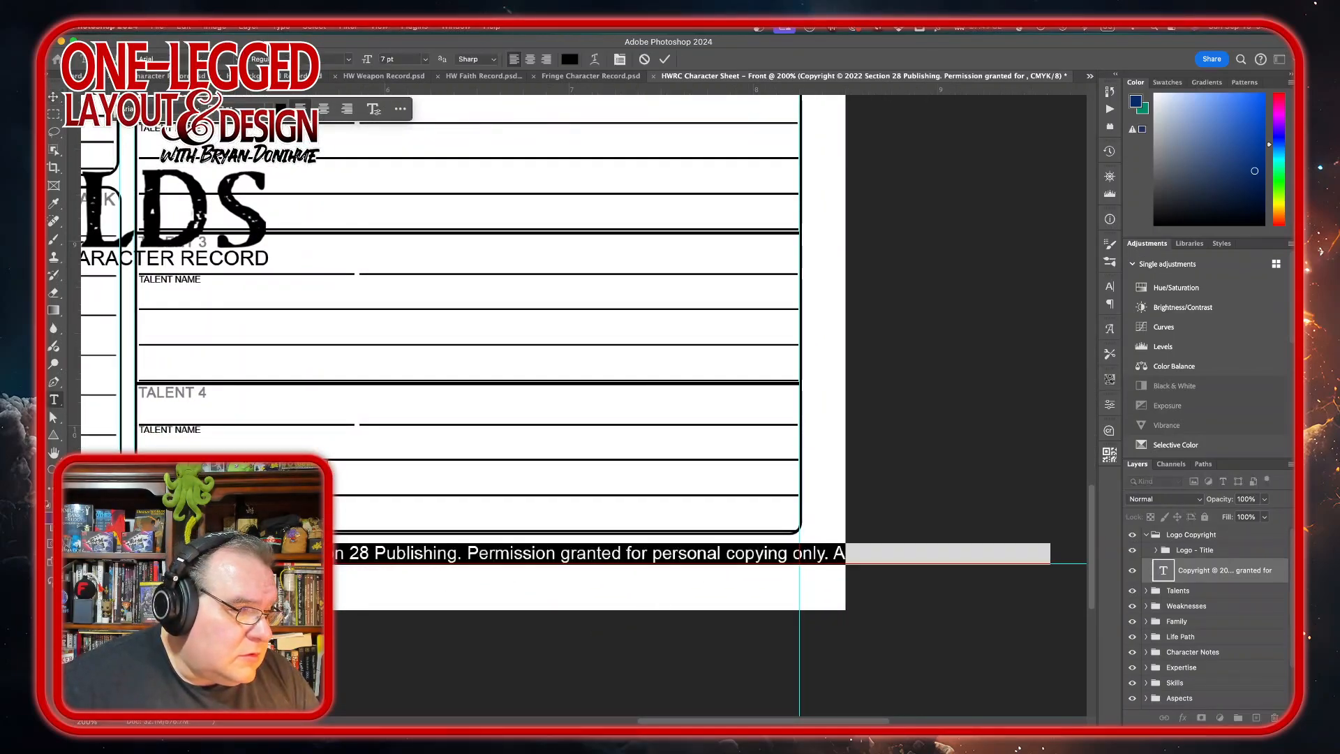
pyautogui.click(796, 552)
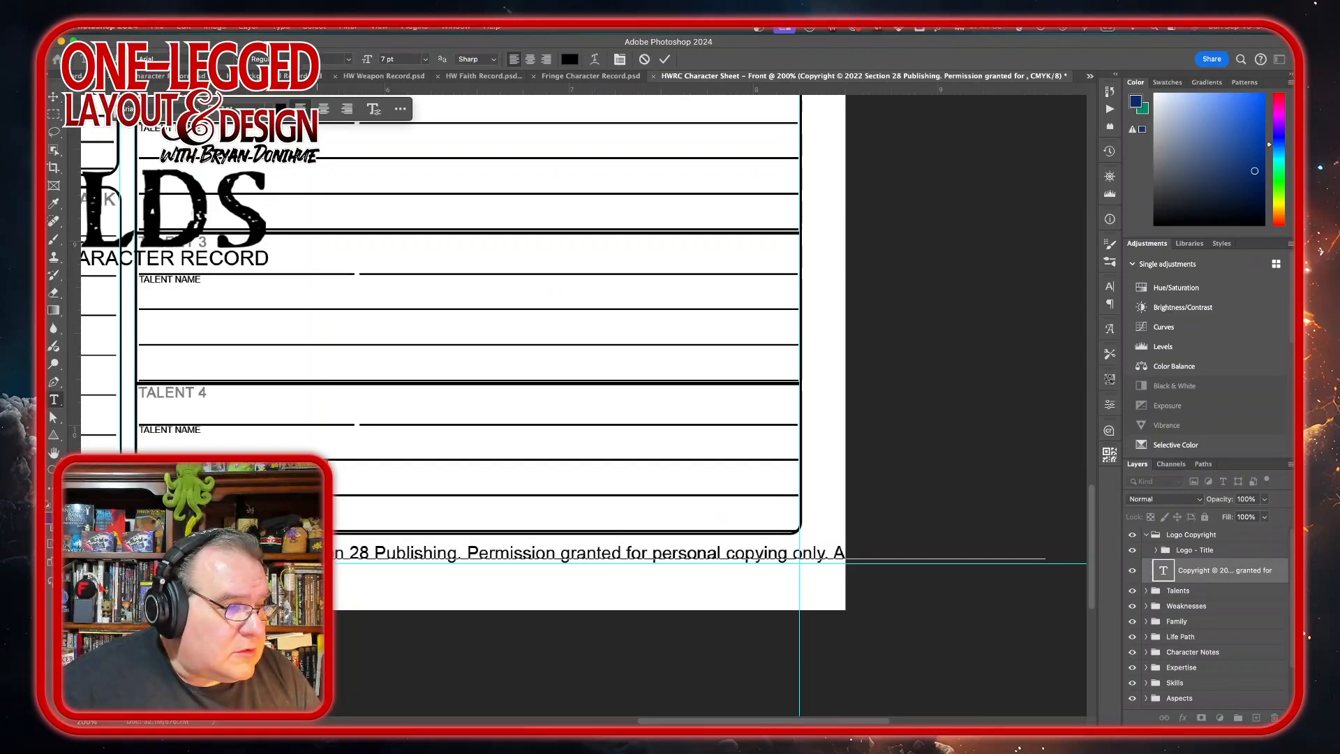
pyautogui.moveTo(280, 553); pyautogui.dragTo(454, 550)
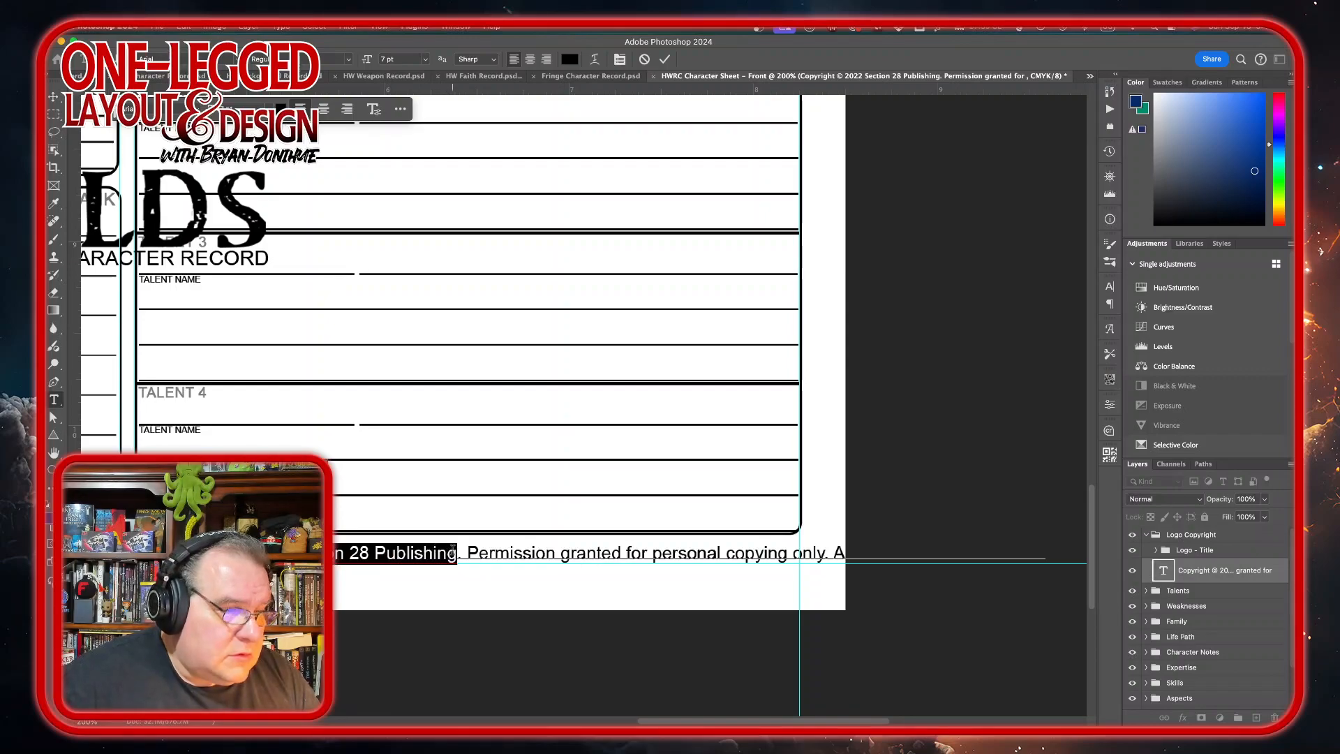
pyautogui.write('One-Legged ')
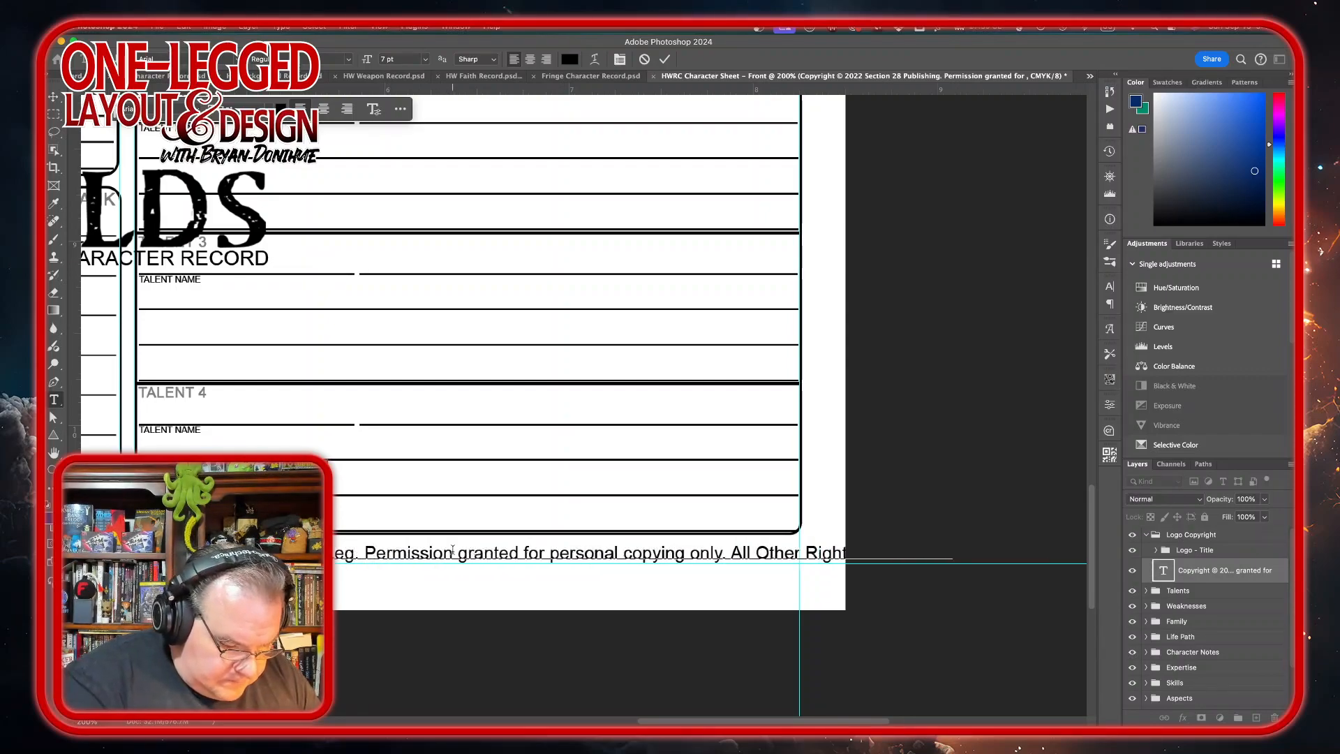
pyautogui.write('GM')
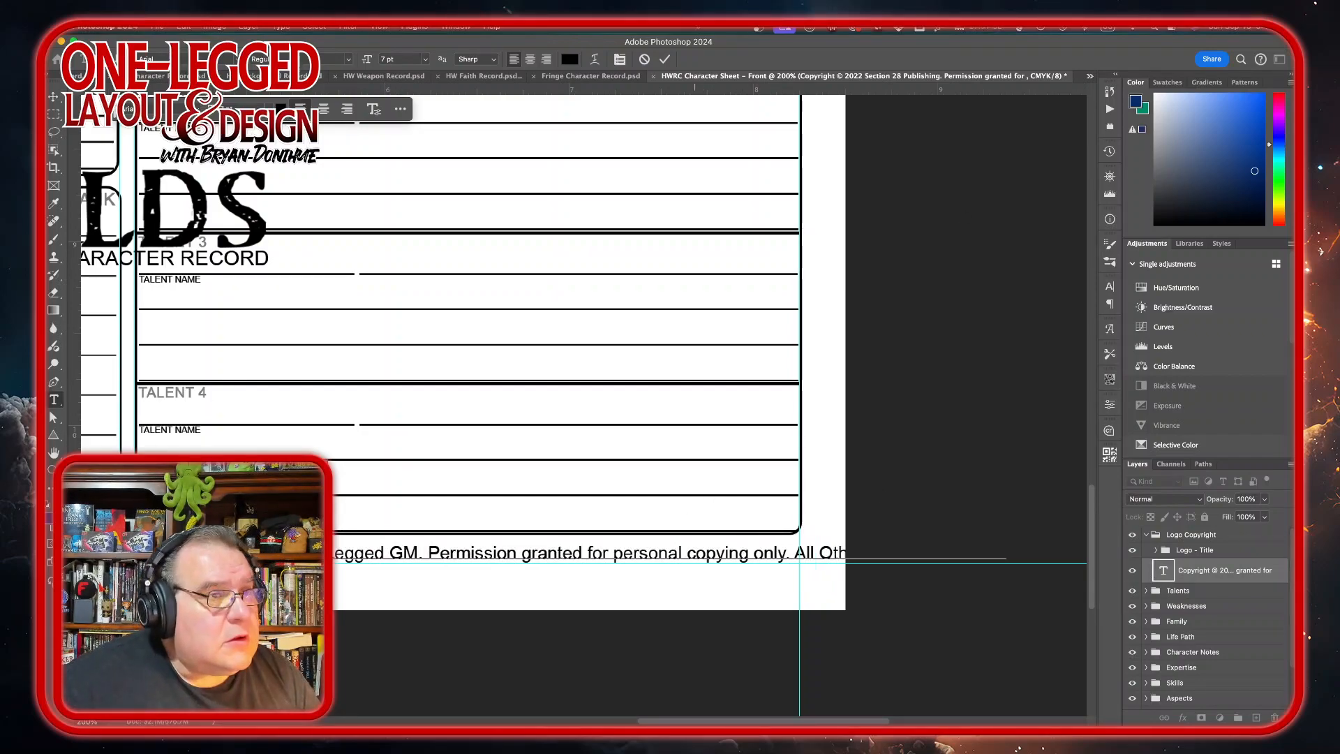
# Move the copyright line up against the Talent 4 block and break it onto a second line before "All Other Rights Reserved."
pyautogui.click(664, 60)
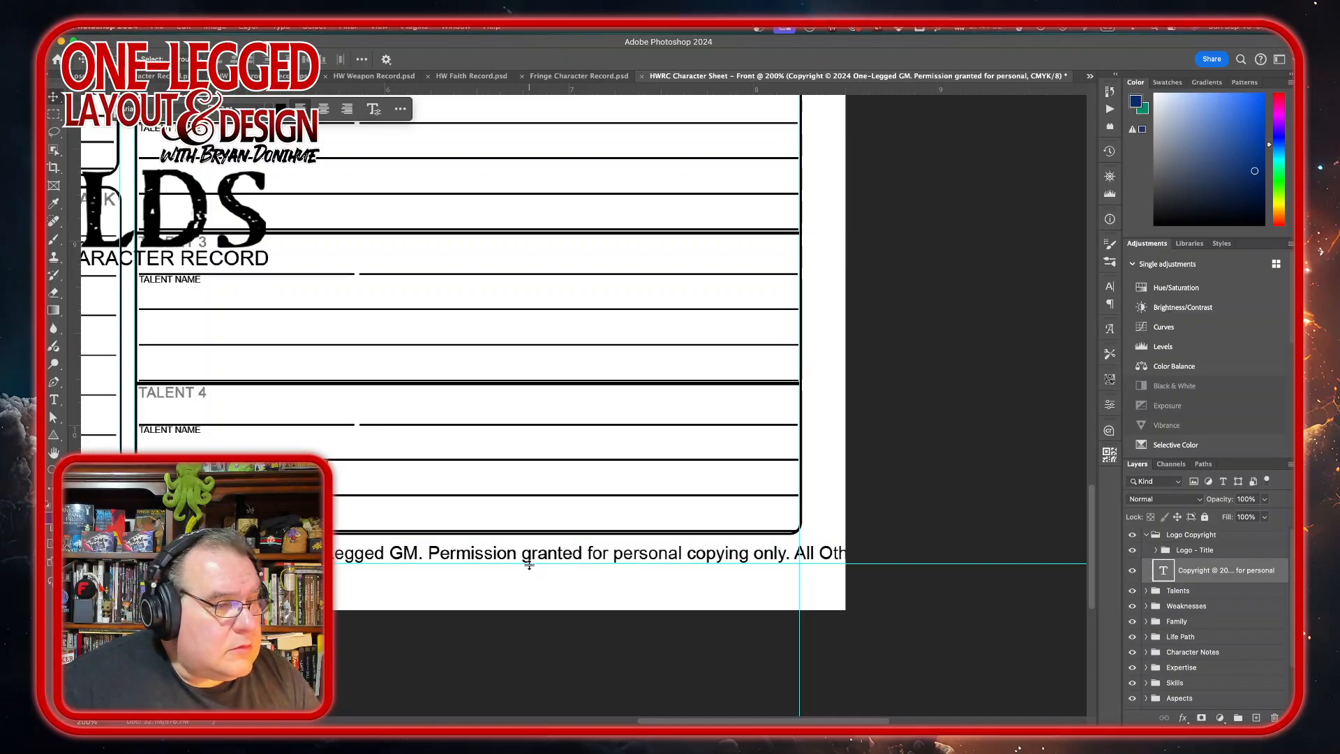
pyautogui.moveTo(544, 557); pyautogui.dragTo(530, 547)
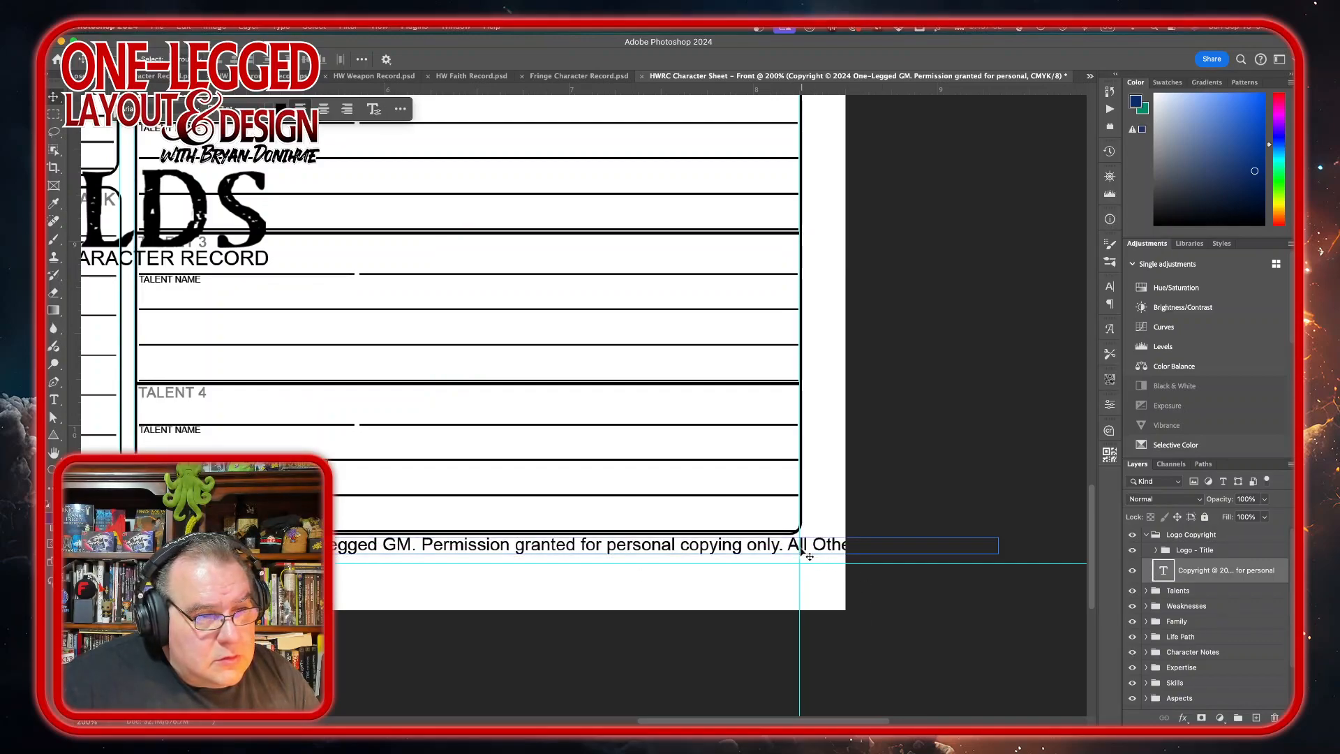
pyautogui.doubleClick(795, 551)
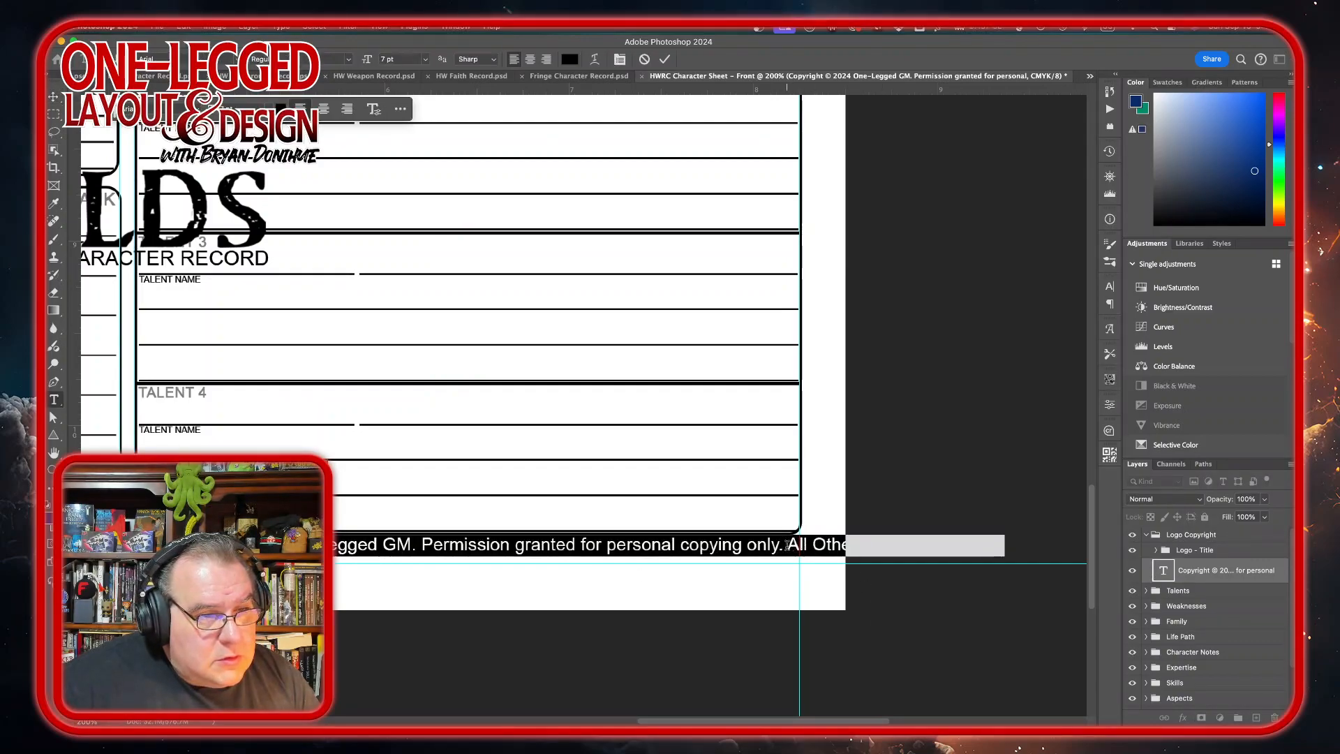
pyautogui.click(788, 545)
pyautogui.press('Delete')
pyautogui.press('Return')
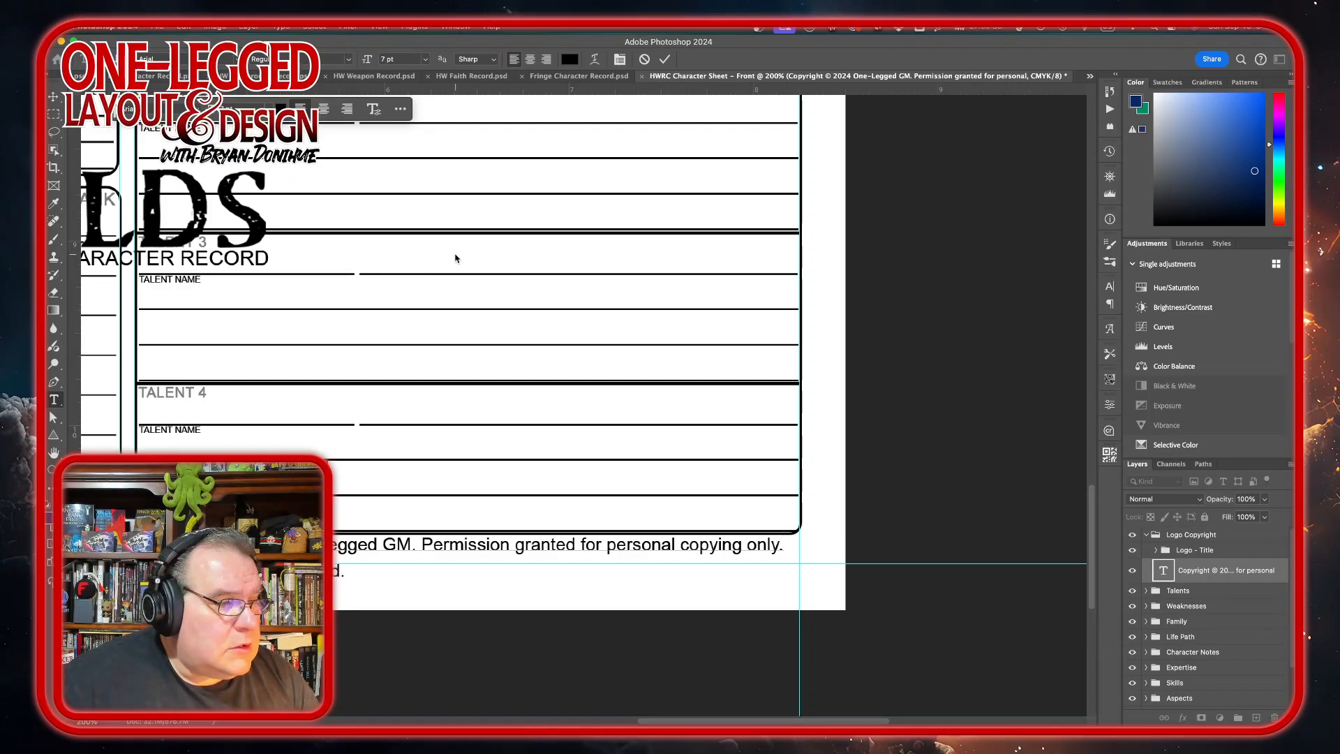
pyautogui.click(667, 60)
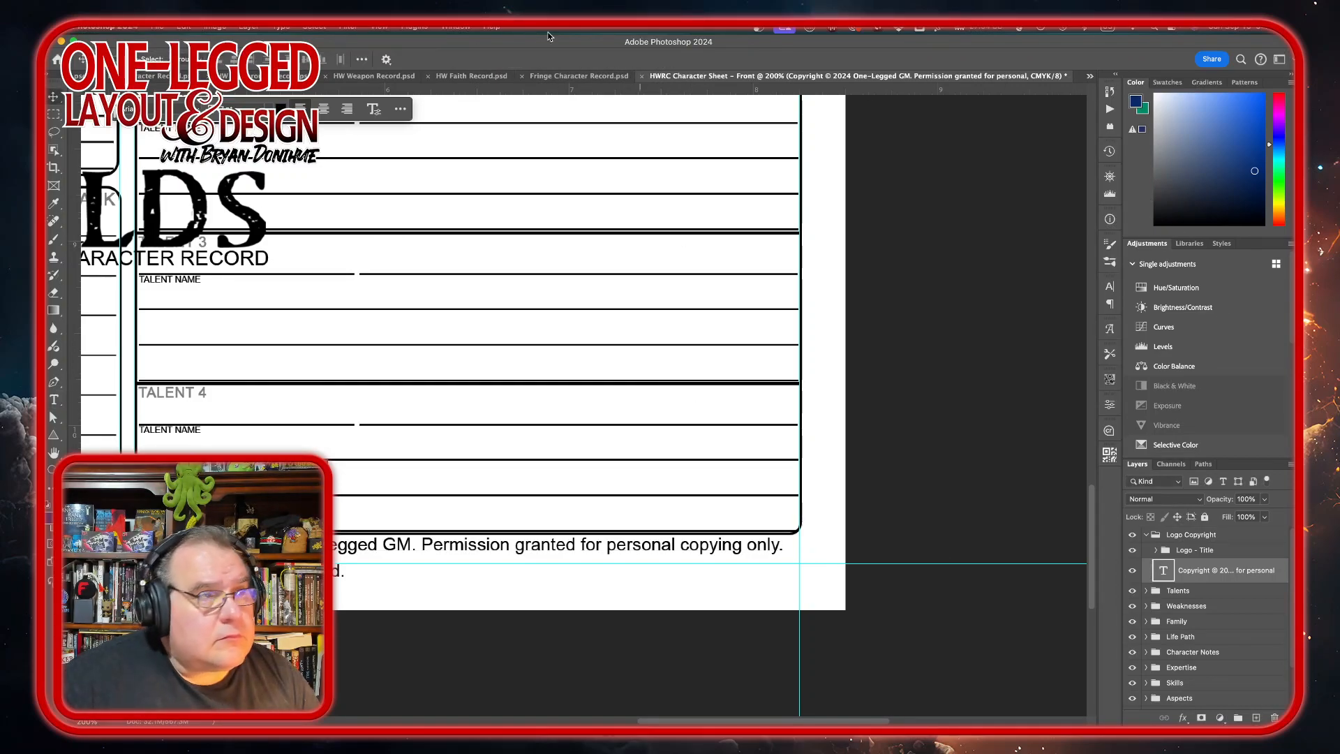
# Center-align the two-line copyright text
pyautogui.click(1110, 287)
pyautogui.click(1002, 279)
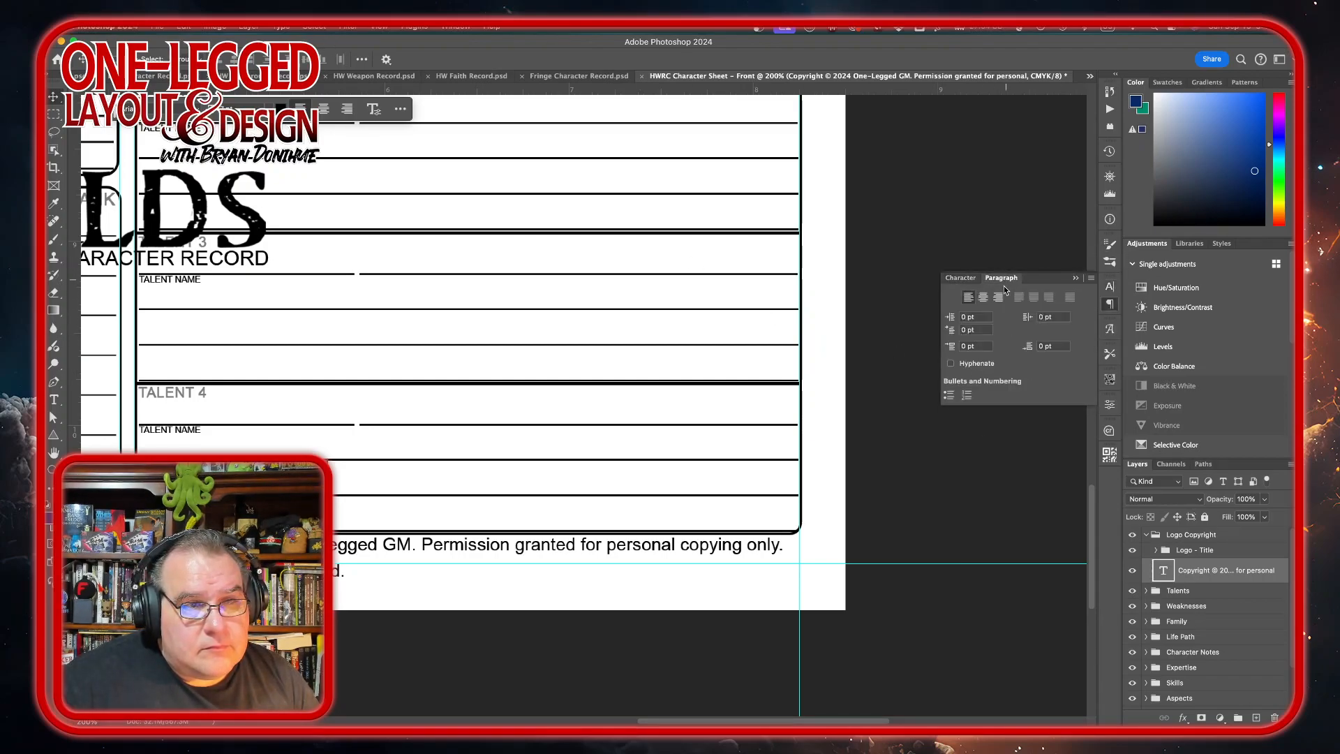
pyautogui.click(982, 298)
pyautogui.moveTo(217, 623); pyautogui.dragTo(552, 623)
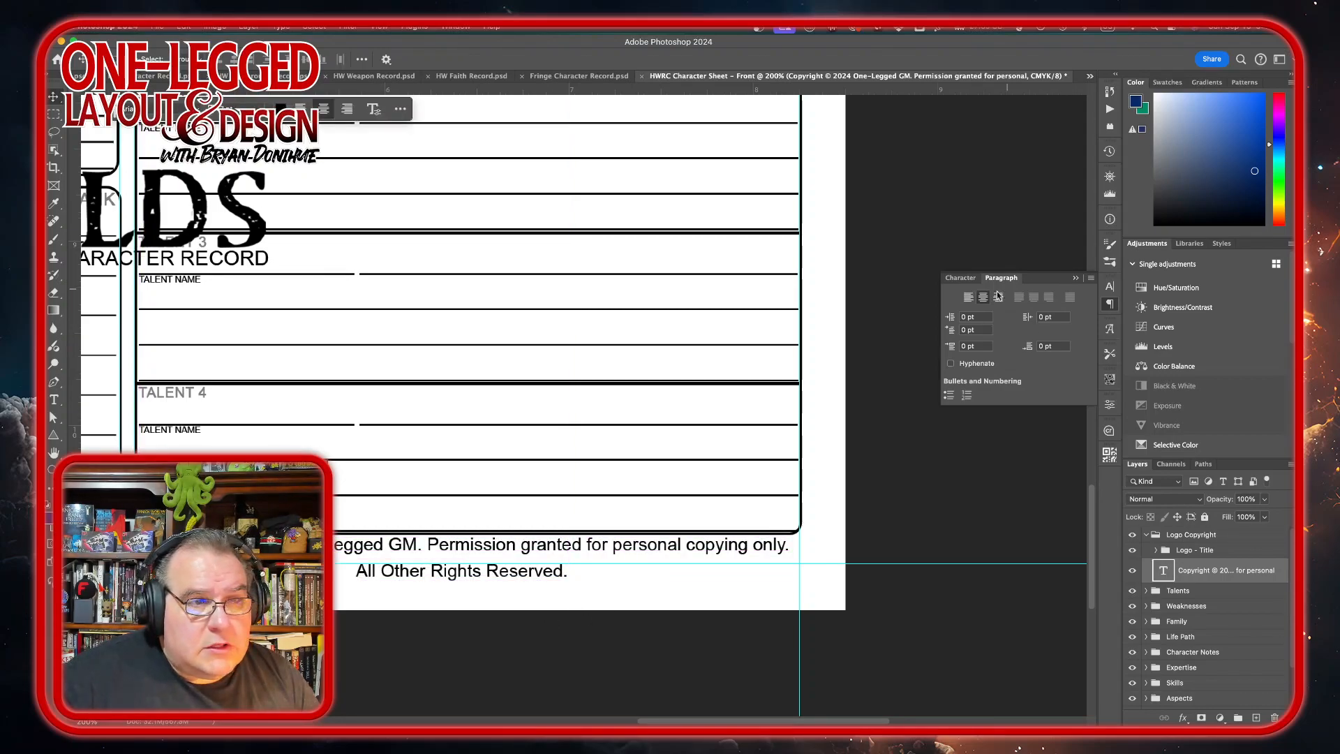
# Set the copyright text's leading to 6 pt and its font size to 6 pt
pyautogui.click(961, 278)
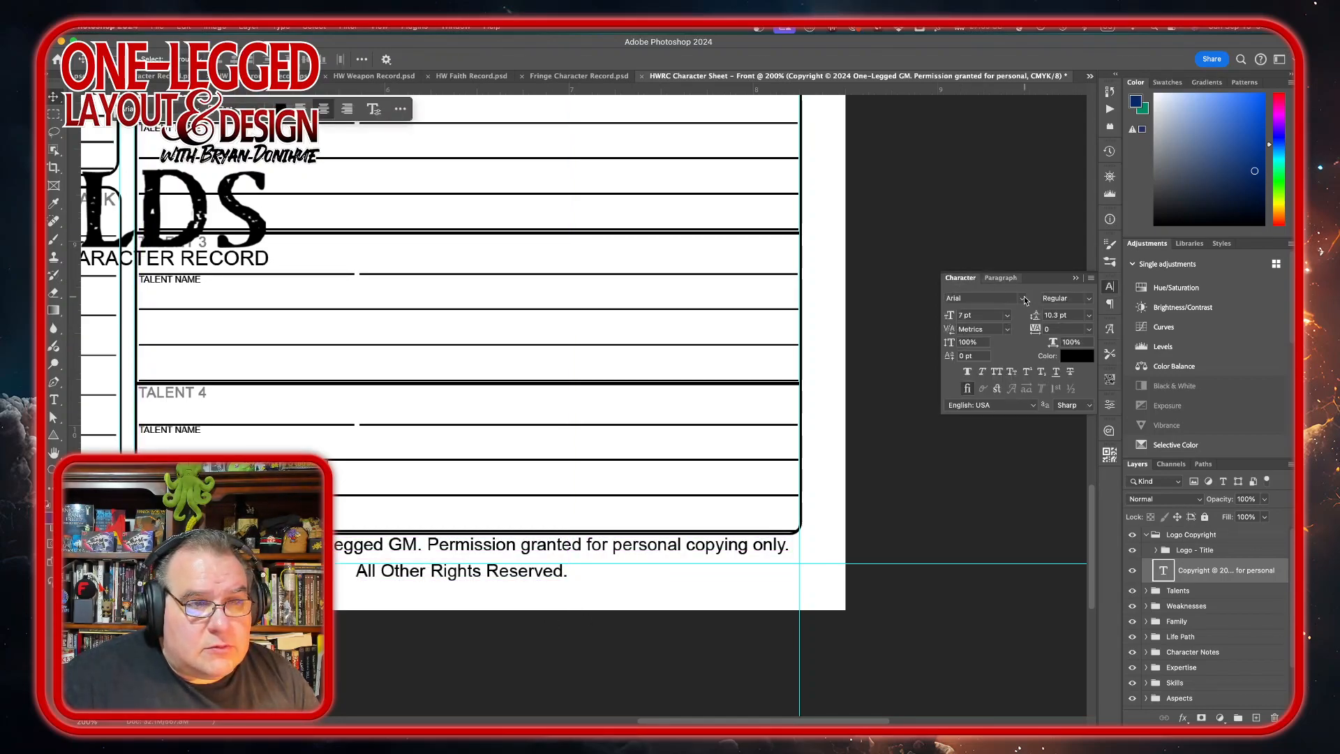
pyautogui.click(1088, 316)
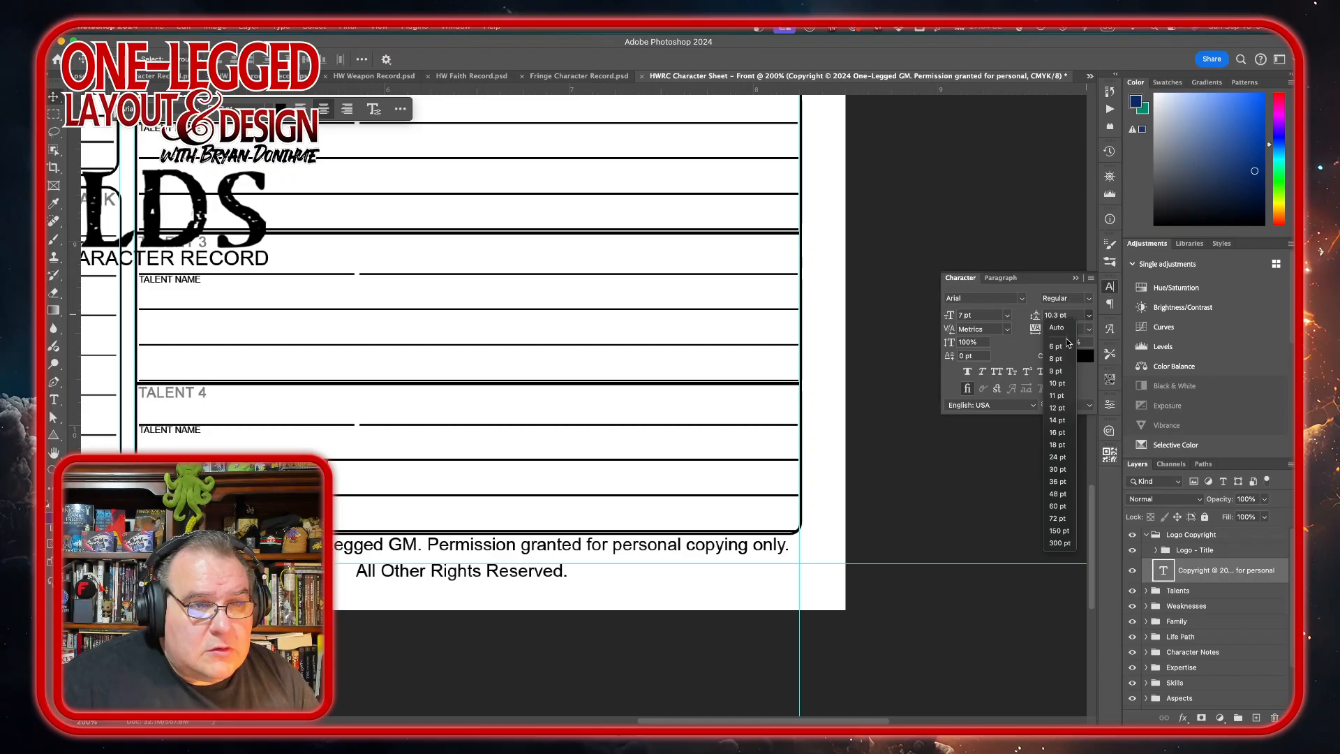
pyautogui.click(1057, 358)
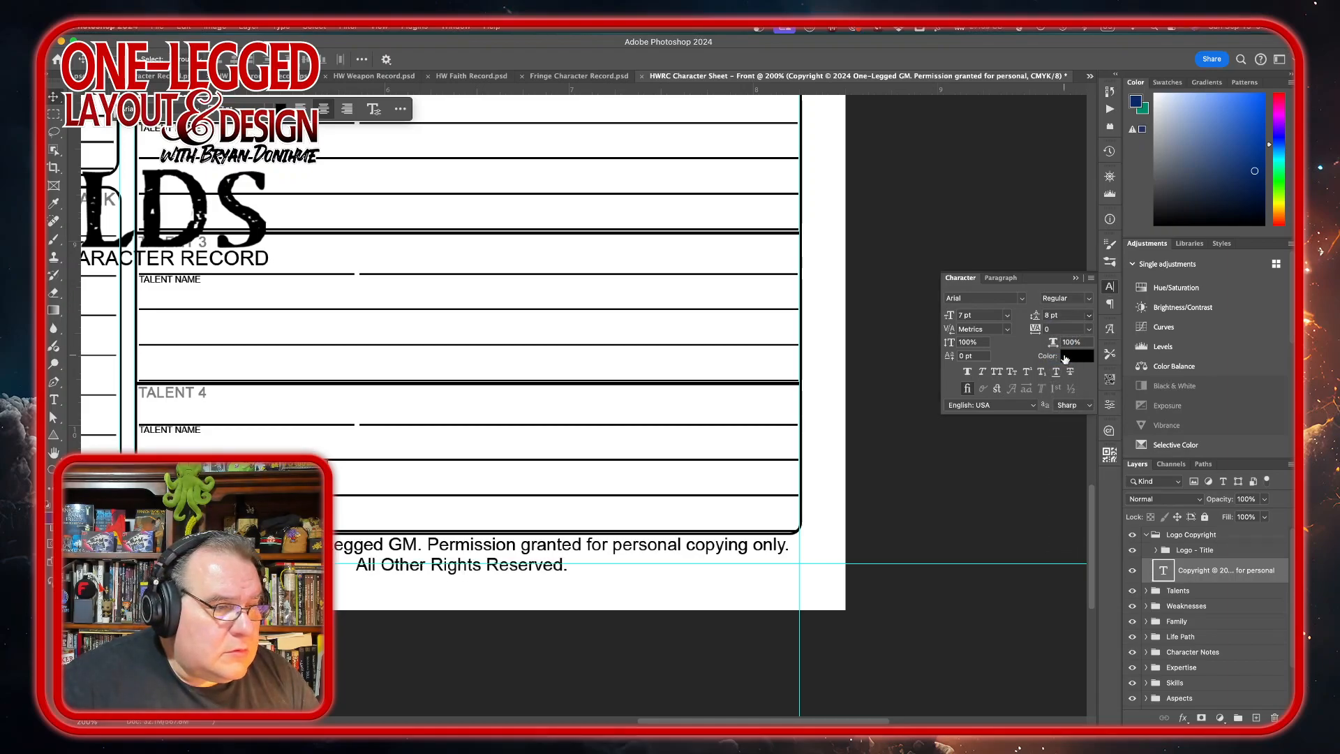
pyautogui.click(1089, 318)
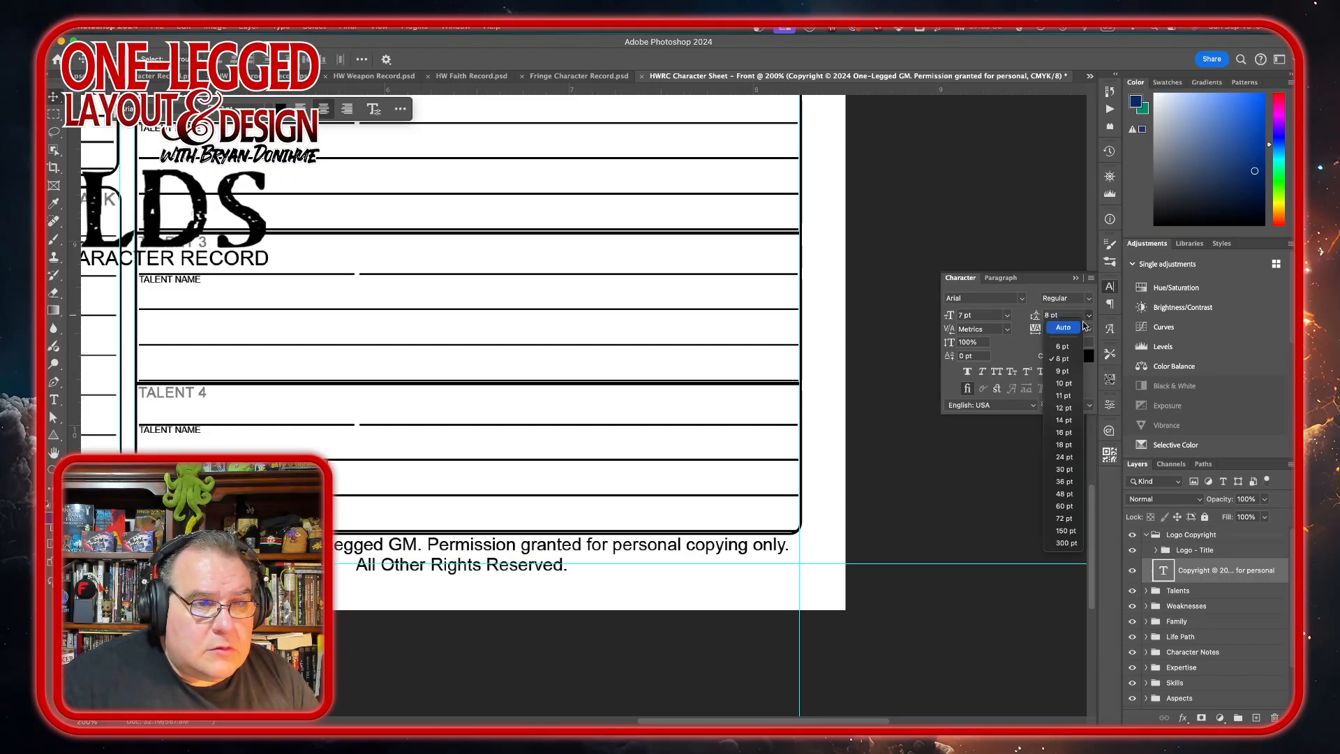
pyautogui.click(1057, 339)
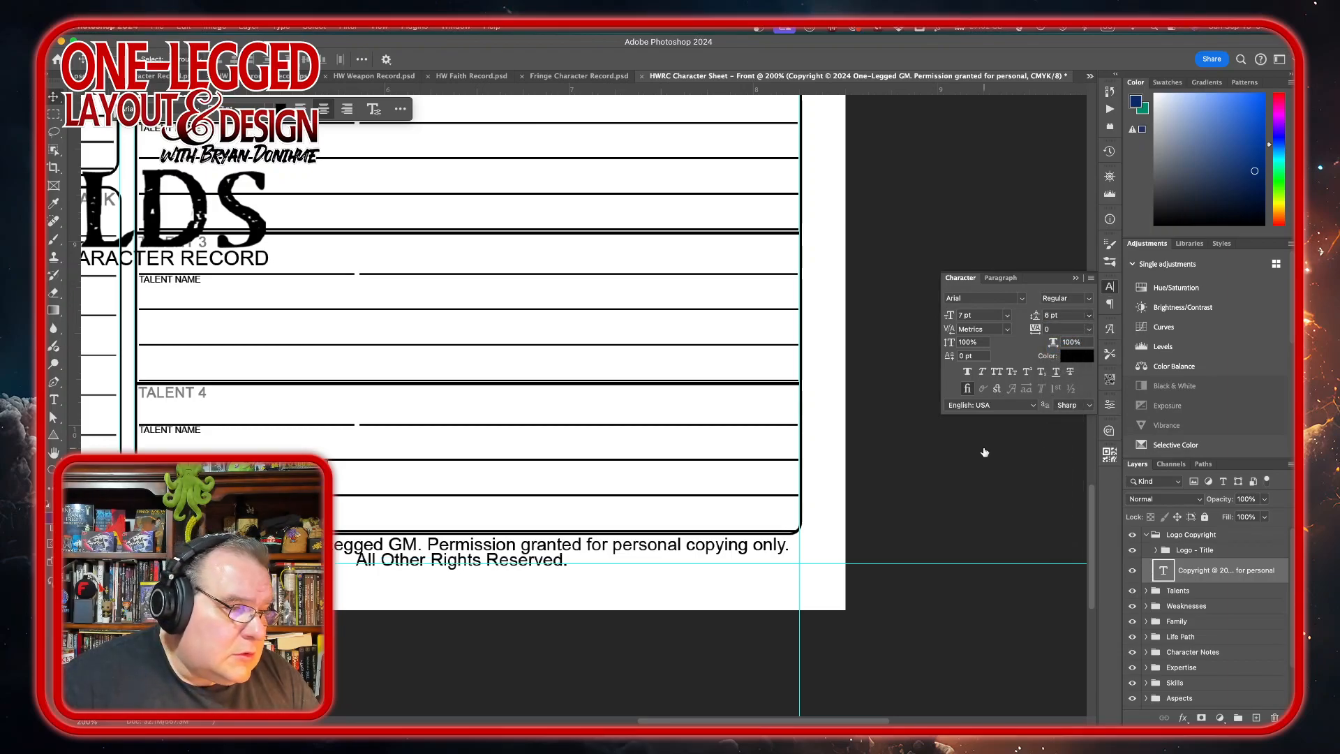
pyautogui.click(1007, 315)
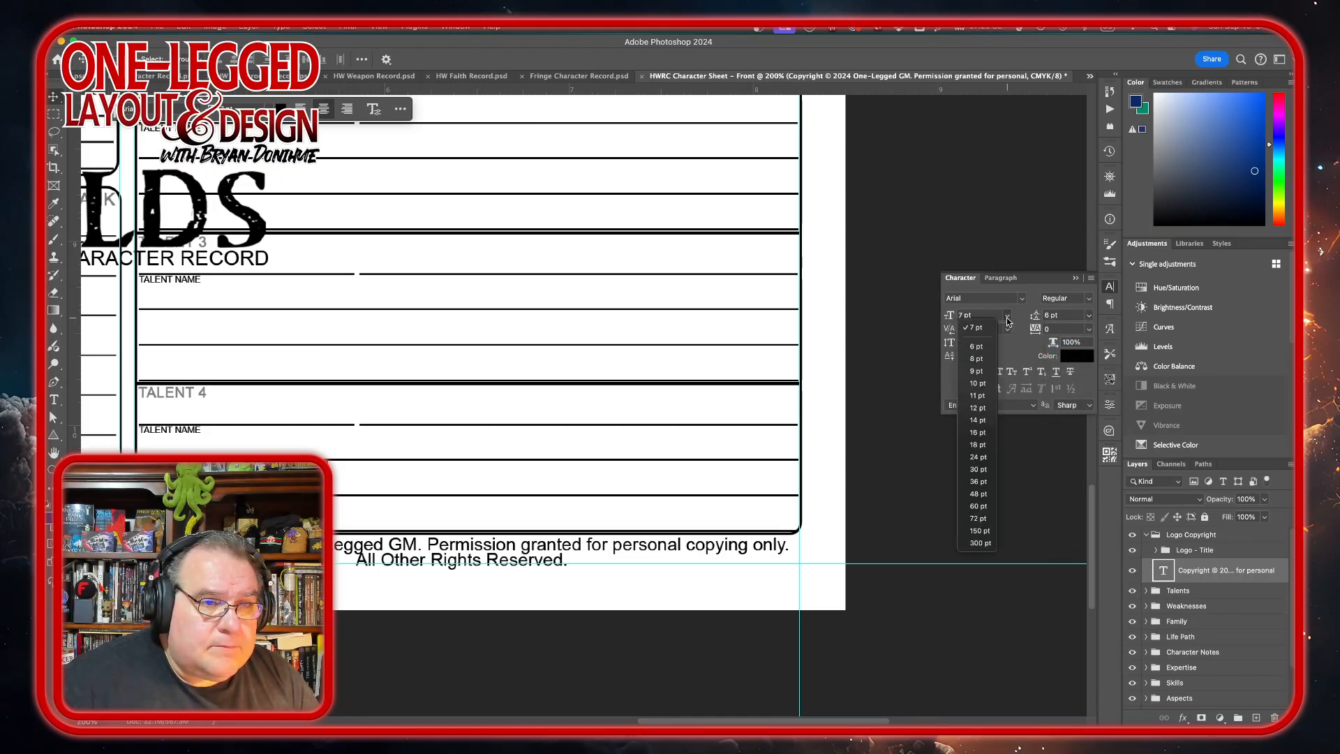
pyautogui.click(977, 346)
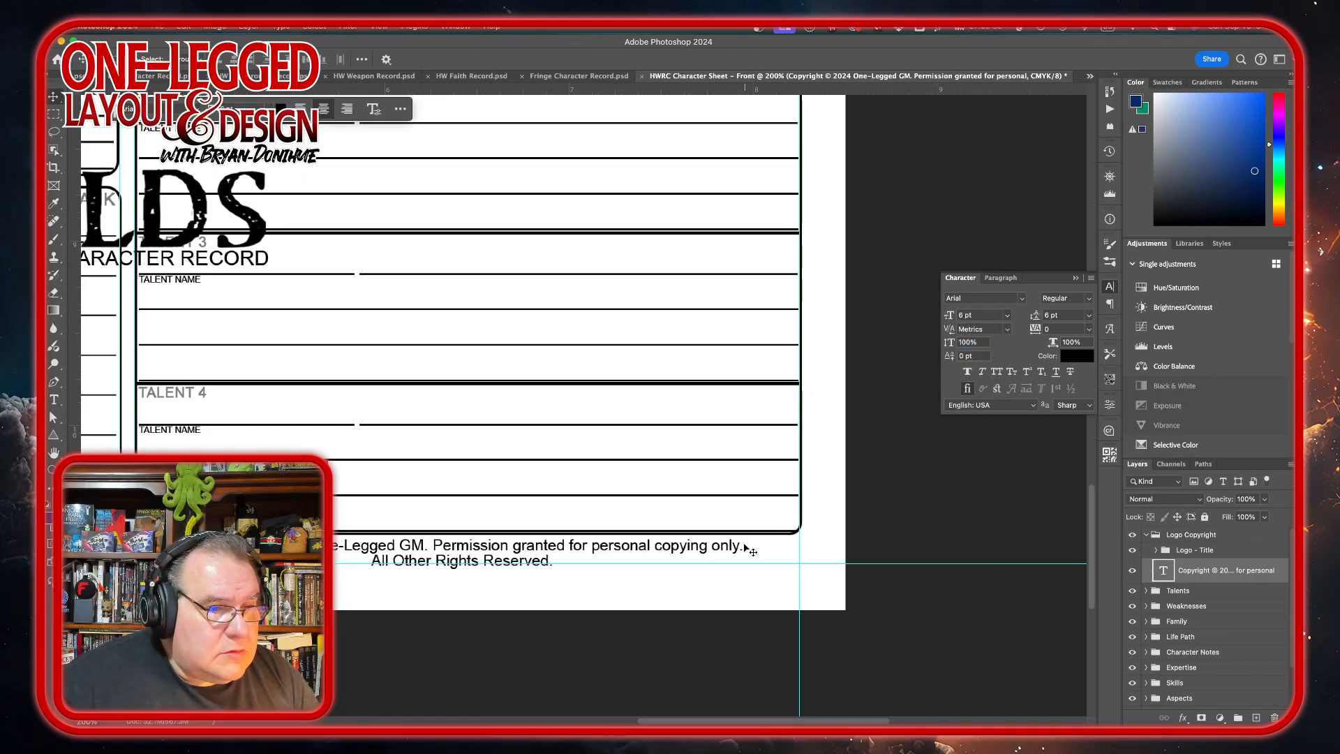
# Try putting the copyright text on a single line, and restore the break before "All Other Rights Reserved."
pyautogui.doubleClick(719, 545)
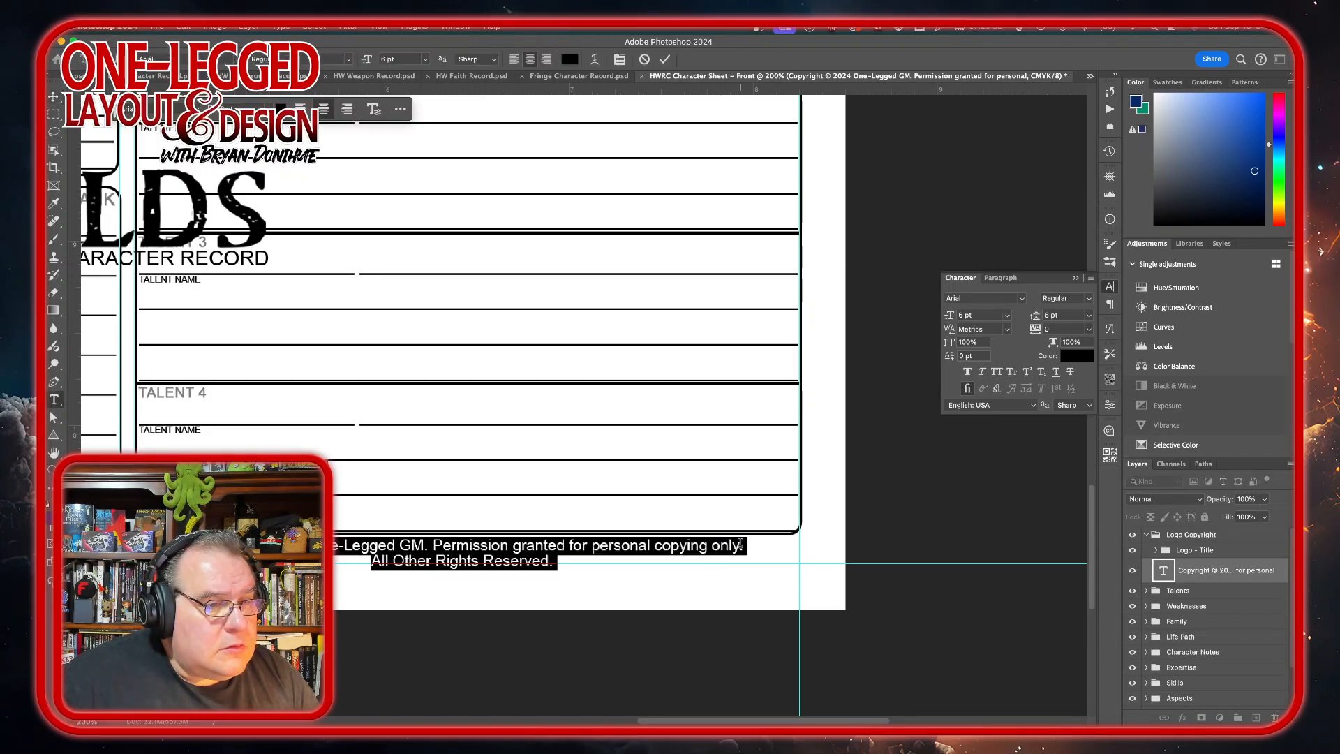
pyautogui.click(746, 545)
pyautogui.press('Delete')
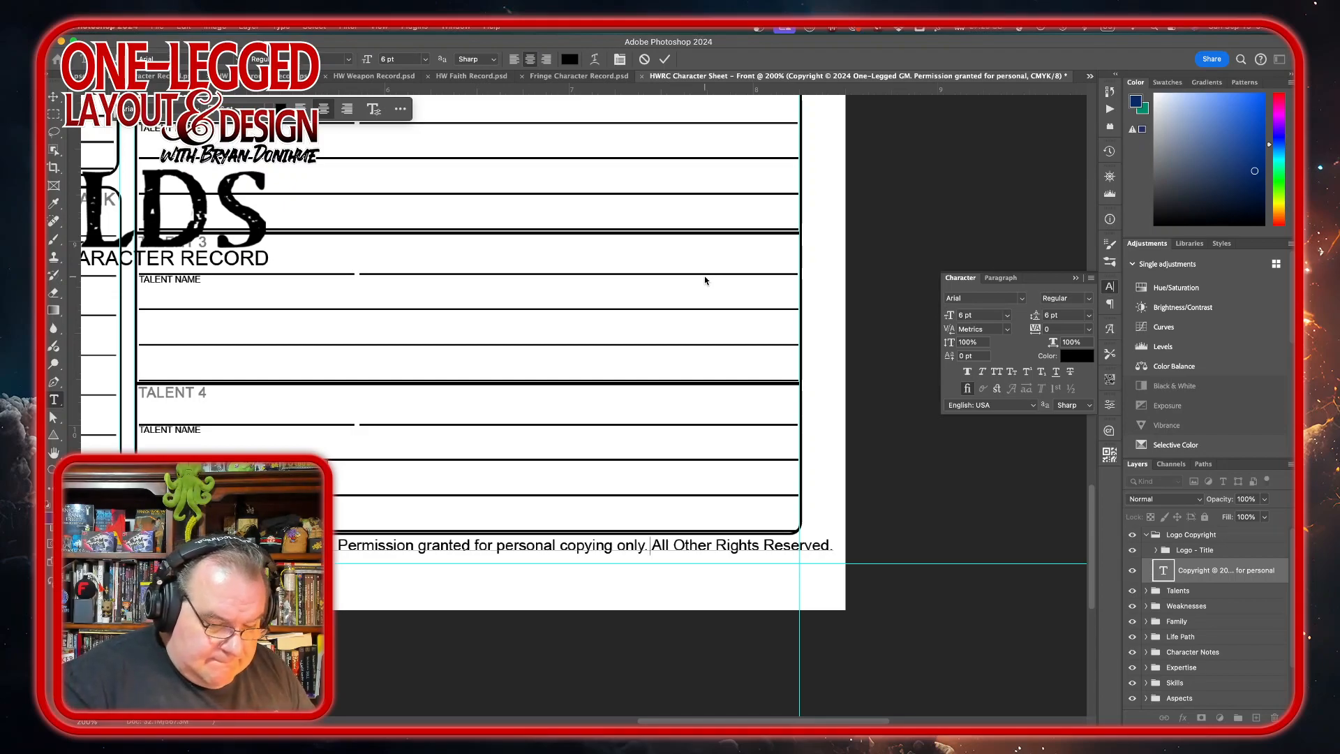
pyautogui.press('Return')
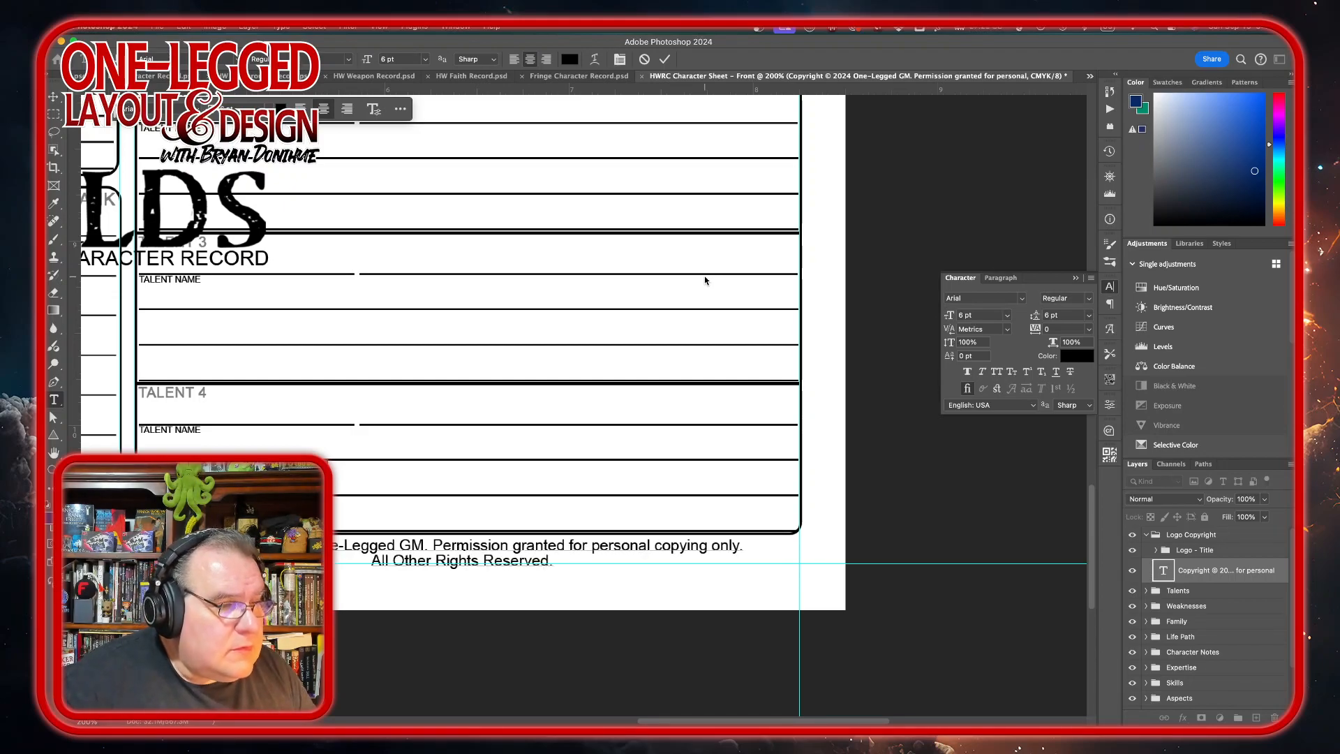
# Nudge the copyright text vertically until both lines fit between the Talent 4 frame and the bottom guide
pyautogui.click(54, 98)
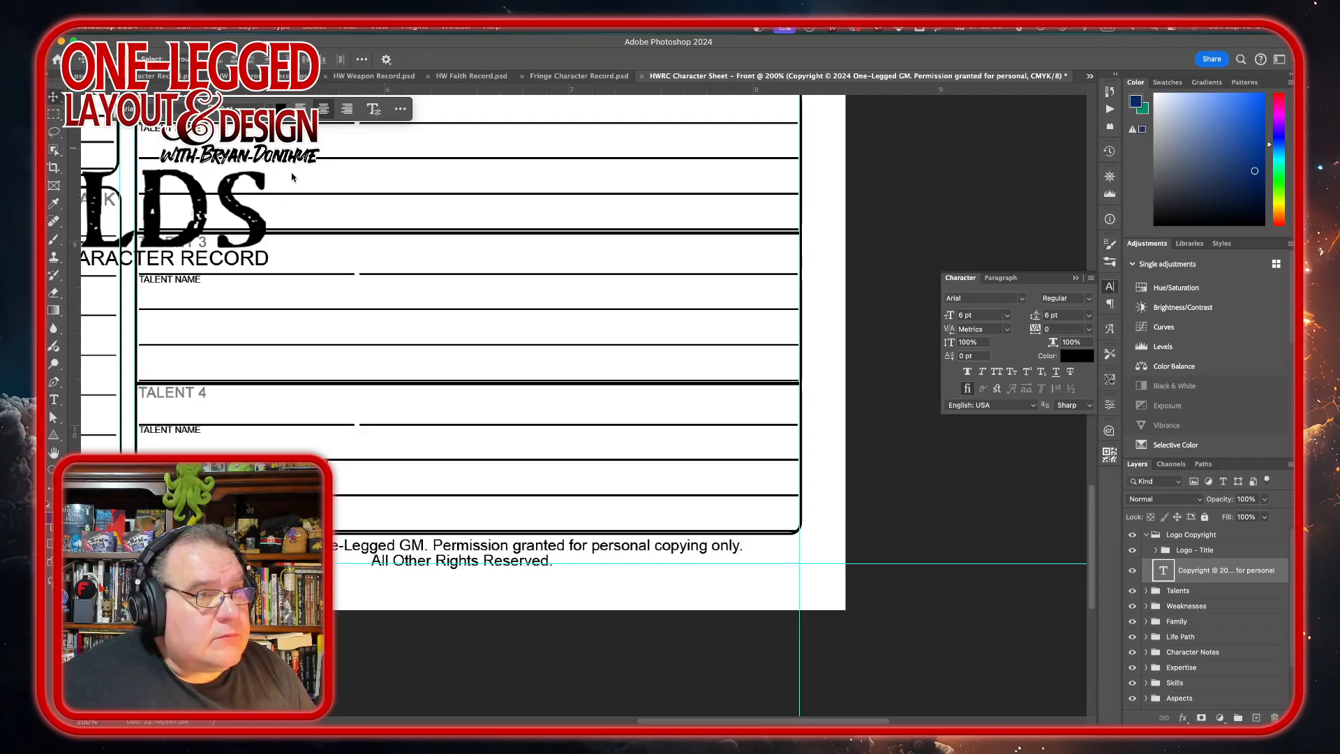
pyautogui.hotkey('shift', 'Up')
pyautogui.press('Down')
pyautogui.press('Down')
pyautogui.press('Down')
pyautogui.press('Down')
pyautogui.press('Down')
pyautogui.press('Down')
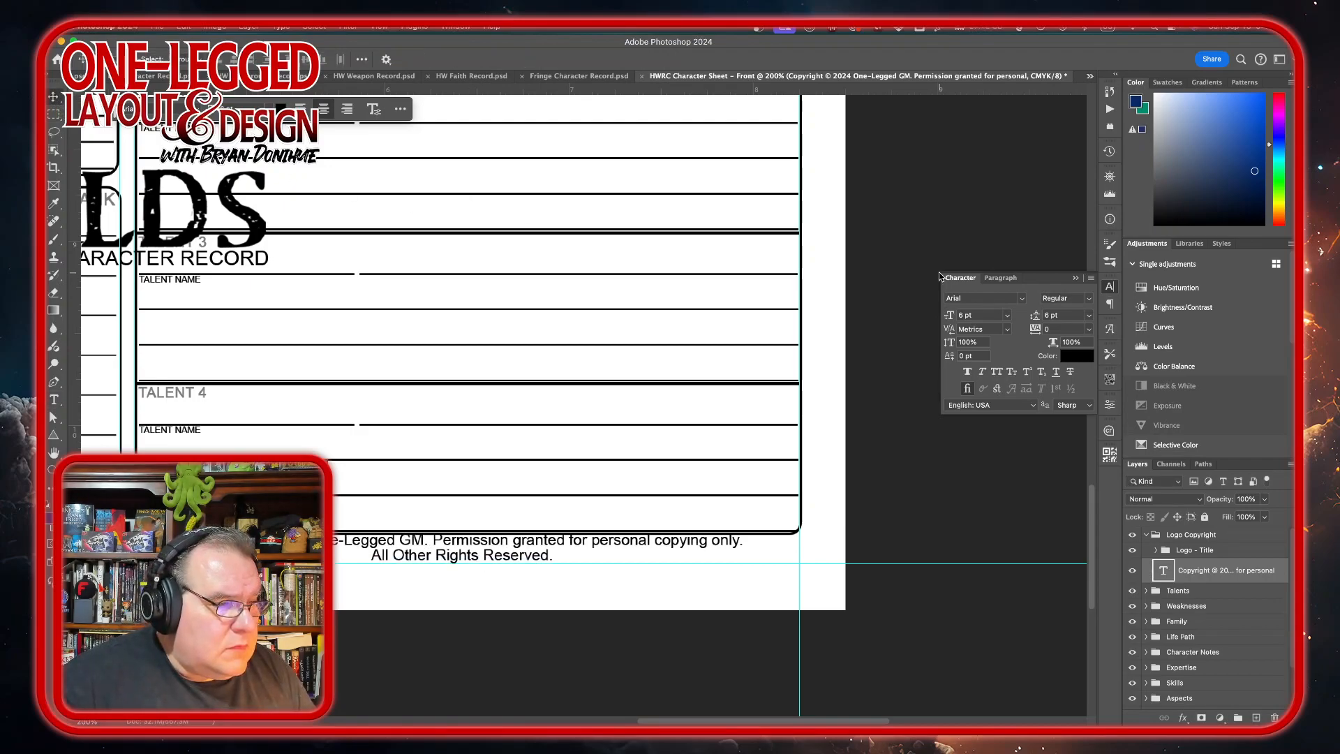
pyautogui.press('Down')
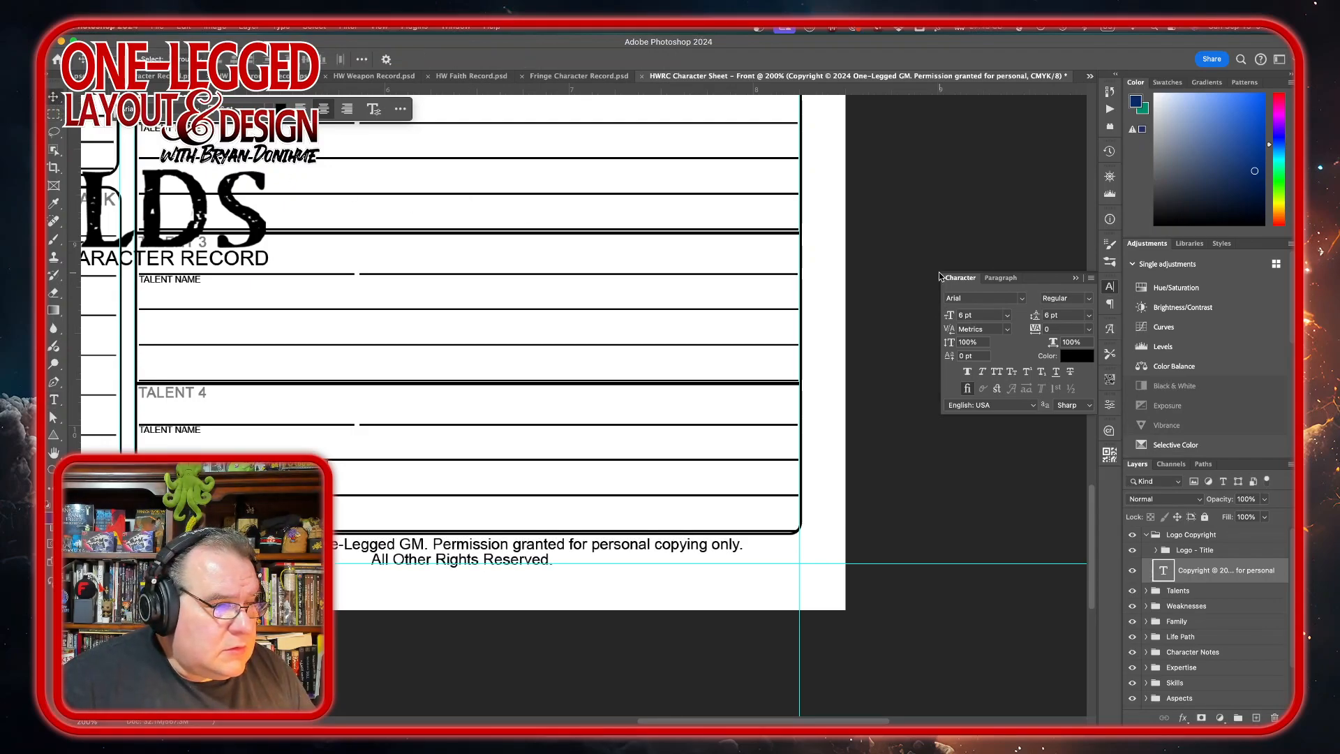
pyautogui.press('Up')
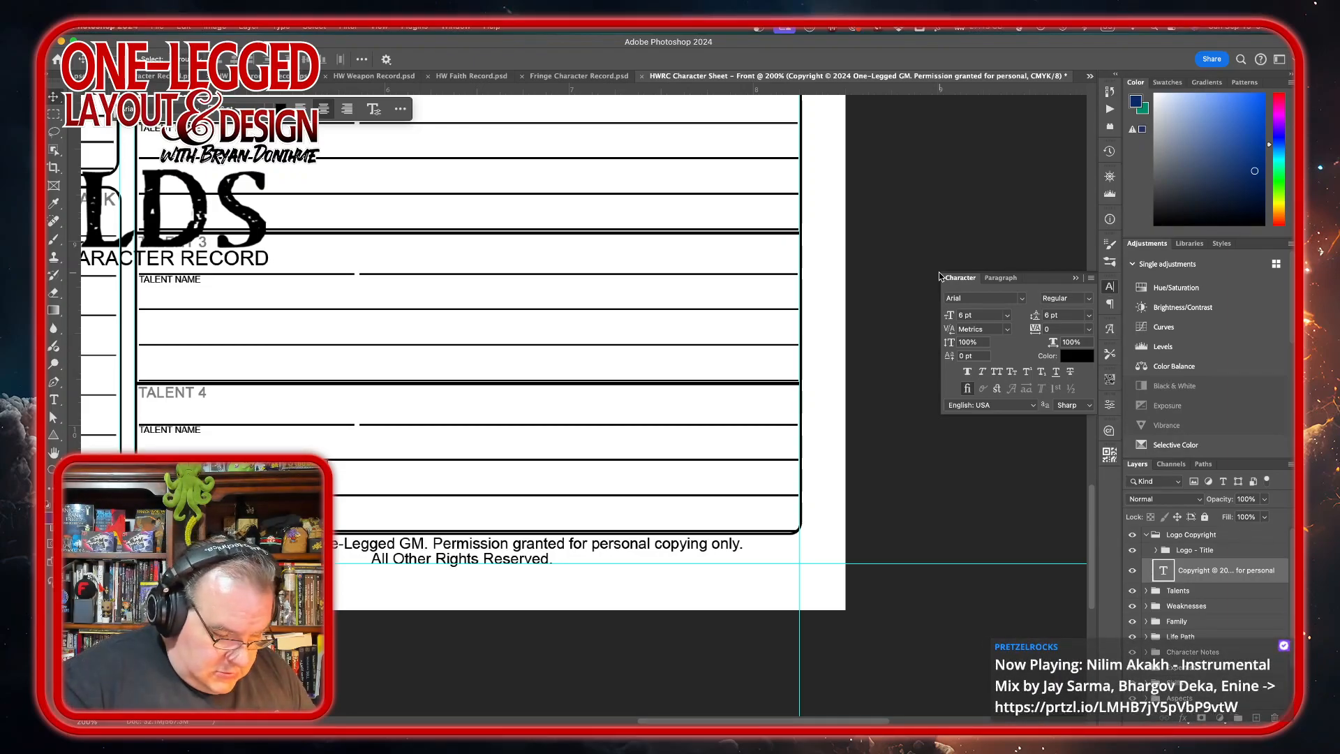
# Move the Logo - Title group to the top of the page, directly after the Age field and above Backgrounds & Character Traits
pyautogui.press('super+1')
pyautogui.press('super+minus')
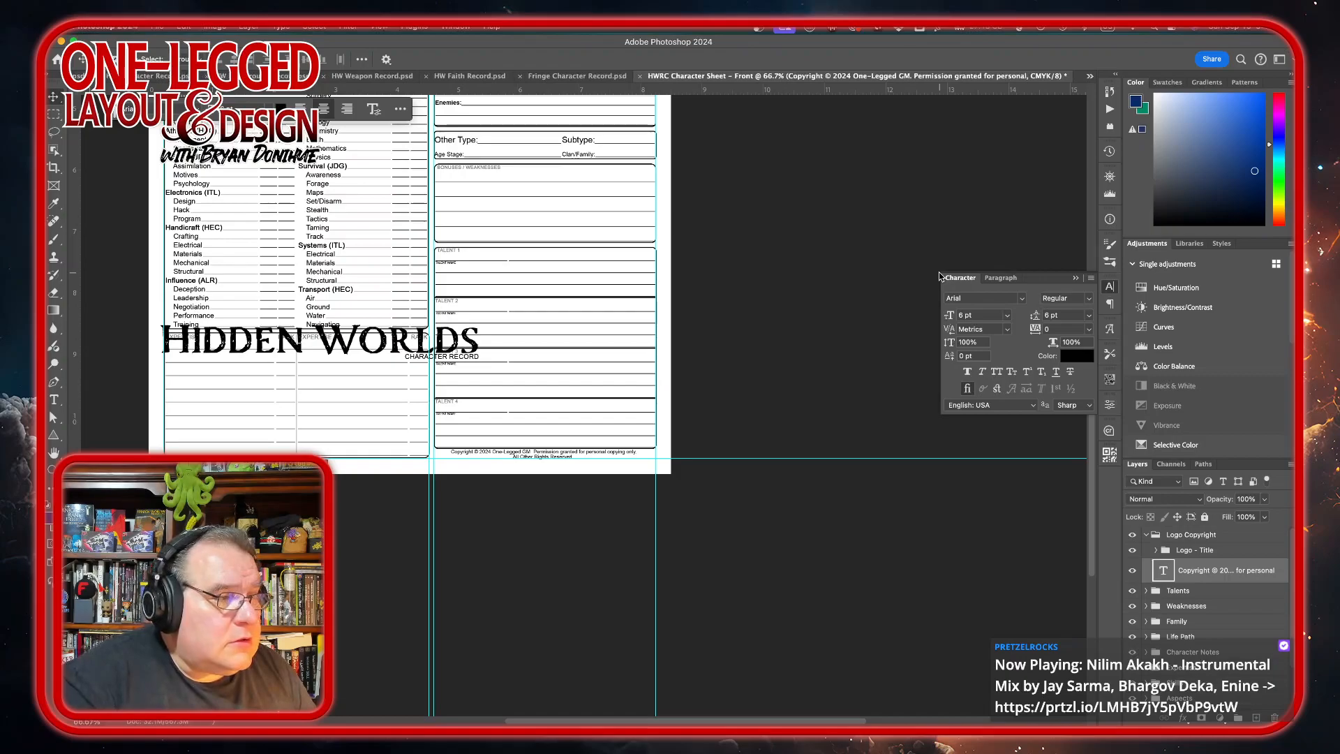
pyautogui.click(1208, 551)
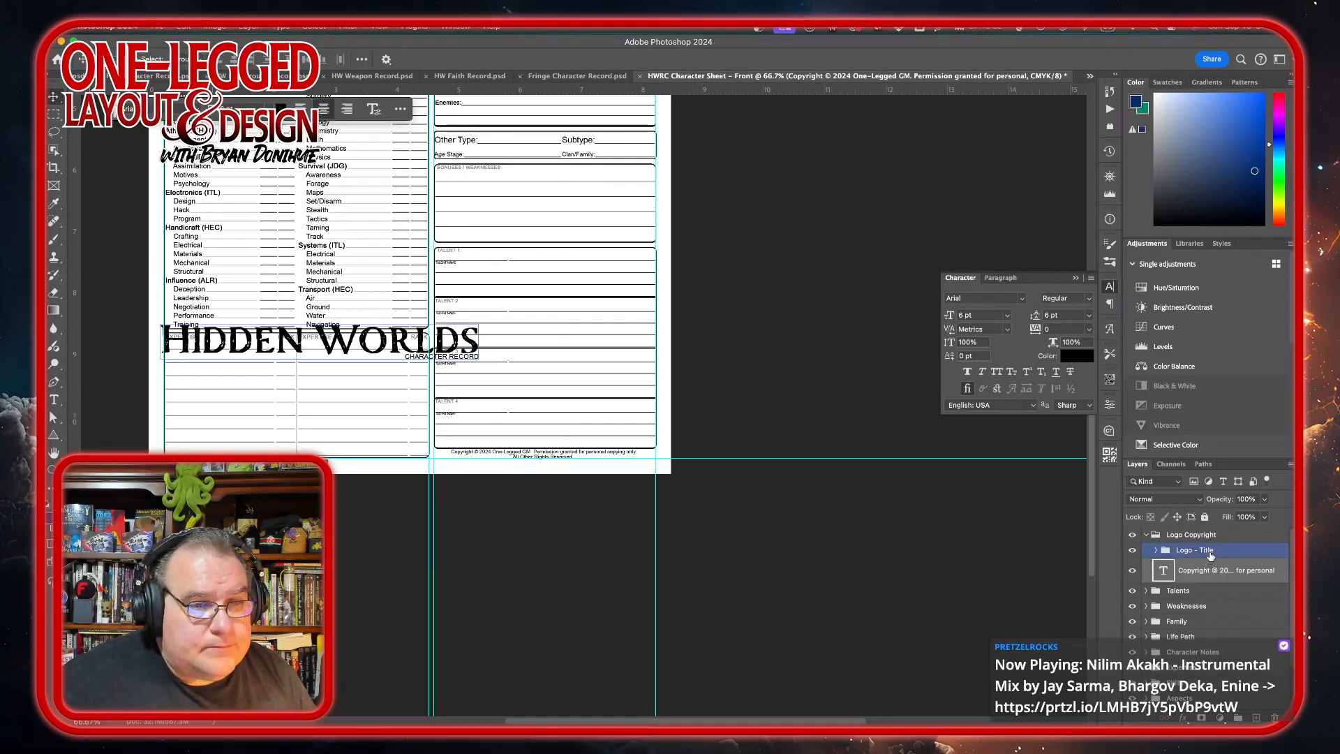
pyautogui.moveTo(383, 326); pyautogui.dragTo(590, 127)
pyautogui.hscroll(5, 554, 293)
pyautogui.scroll(10, 553, 293)
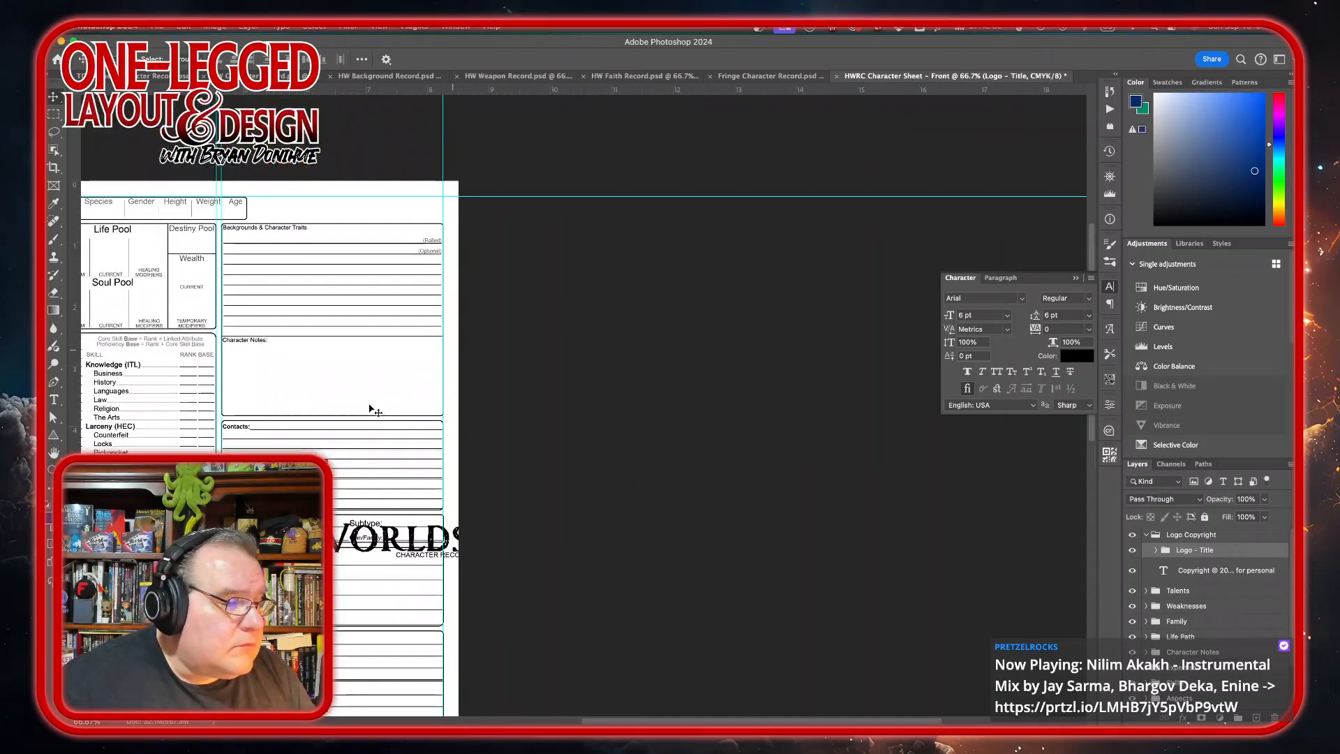
pyautogui.moveTo(250, 559); pyautogui.dragTo(325, 217)
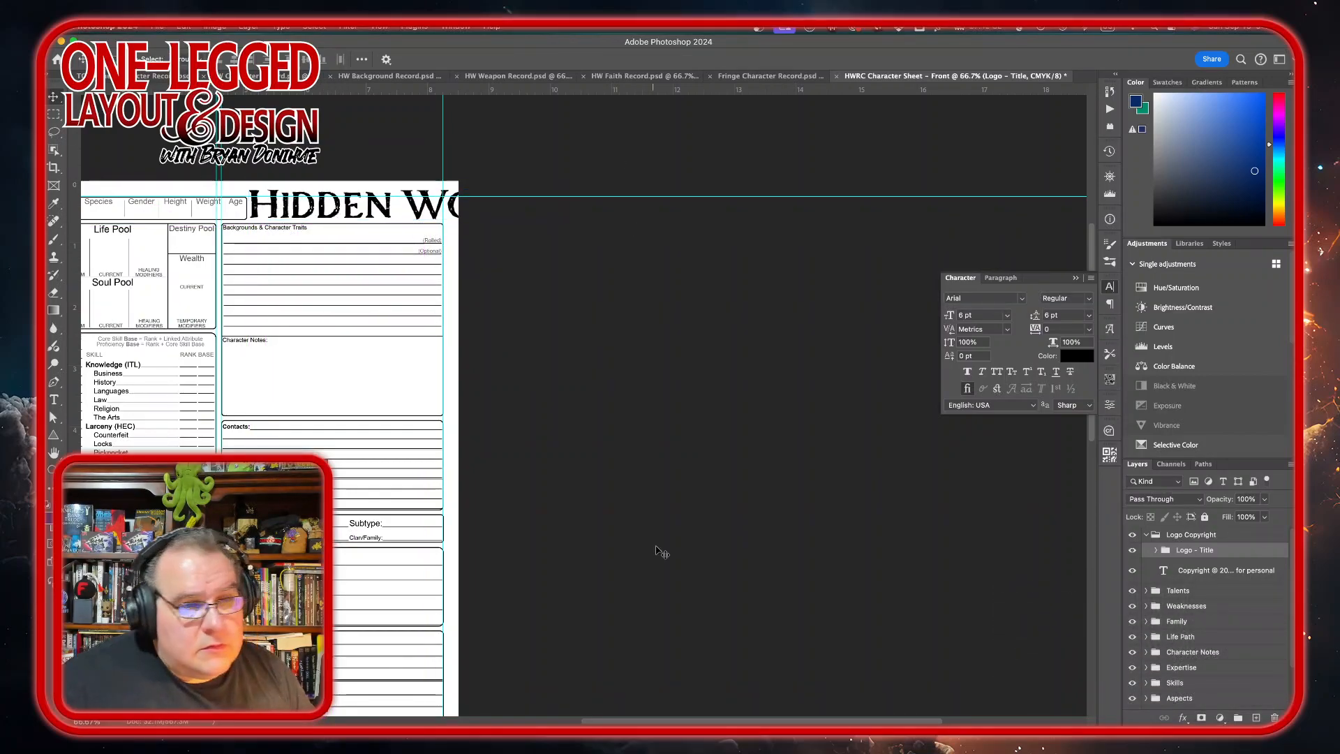
# Scale the Logo - Title group down to about 62% so its right end meets the right margin guide
pyautogui.click(1230, 570)
pyautogui.click(1194, 550)
pyautogui.press('super+t')
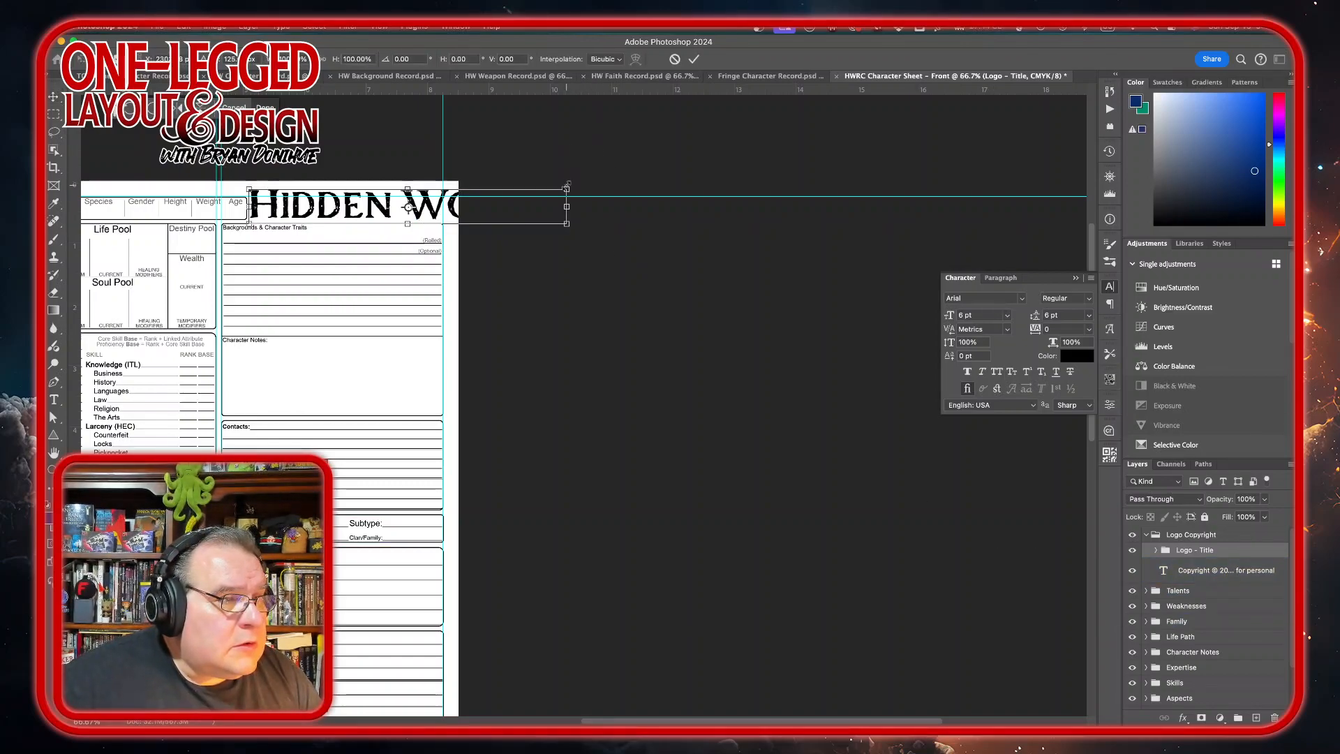
pyautogui.moveTo(566, 223); pyautogui.dragTo(449, 193)
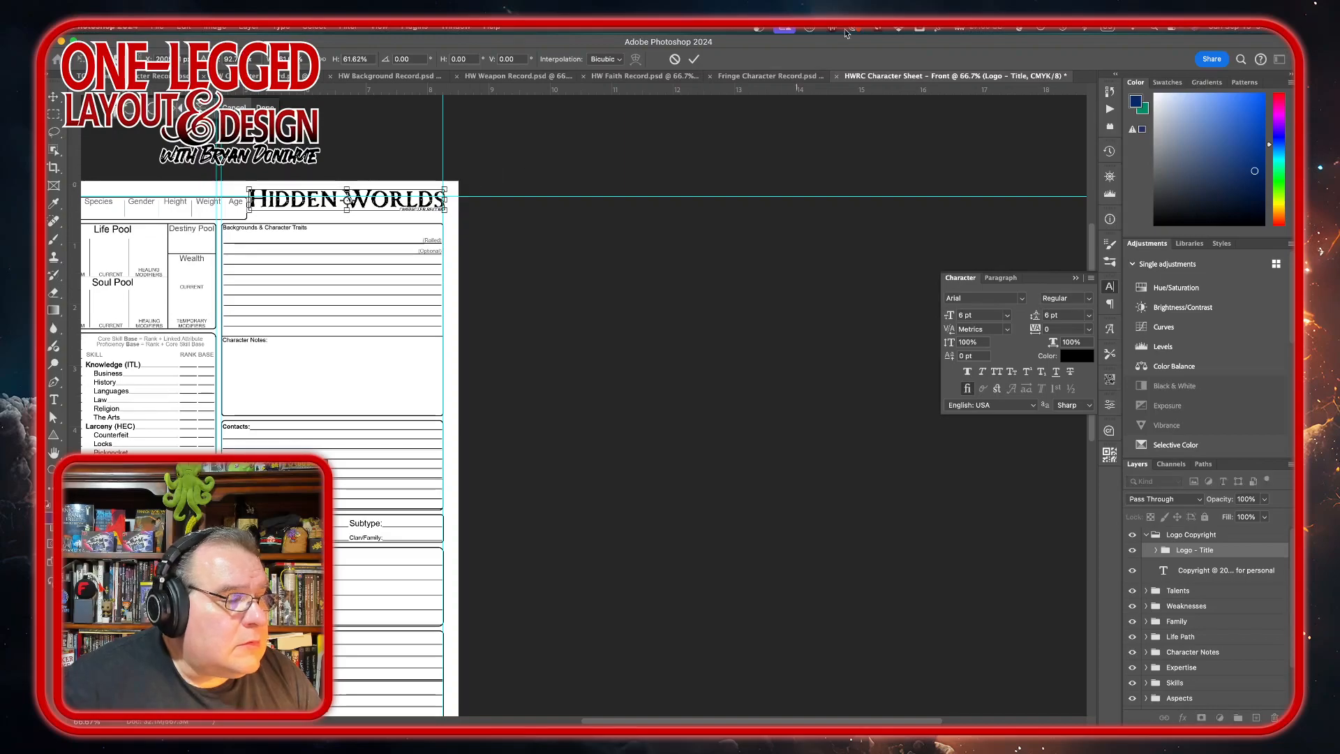
# Lower the scaled logo in small nudges until it sits between the top guide and the Backgrounds & Character Traits frame, and apply the transform
pyautogui.press('Down')
pyautogui.press('Down')
pyautogui.press('Down')
pyautogui.press('Down')
pyautogui.press('Down')
pyautogui.press('Down')
pyautogui.press('Down')
pyautogui.press('Down')
pyautogui.press('Down')
pyautogui.press('Down')
pyautogui.press('Down')
pyautogui.press('Down')
pyautogui.press('Down')
pyautogui.press('Down')
pyautogui.press('Down')
pyautogui.press('Down')
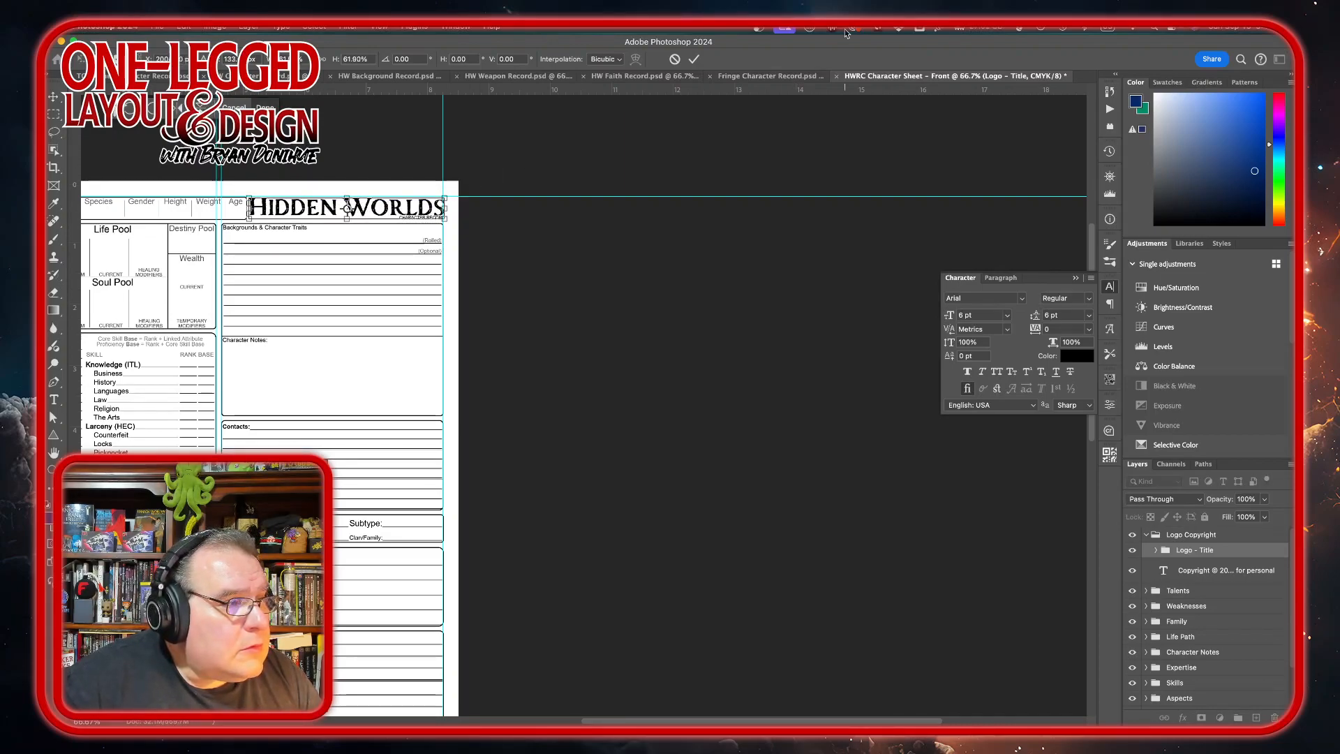
pyautogui.click(694, 58)
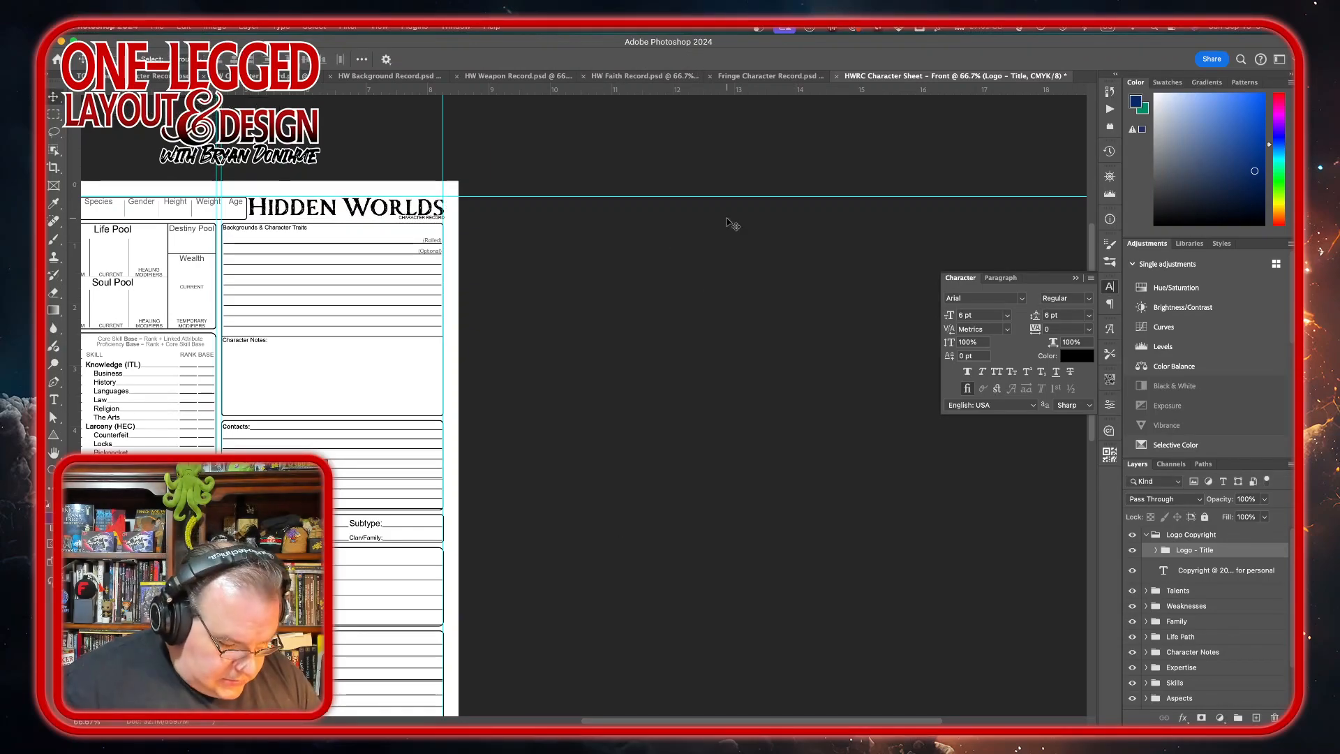
# Nudge the Logo - Title group down twice and left three times to align its right edge with the margin guide
pyautogui.press('super+plus')
pyautogui.press('super+plus')
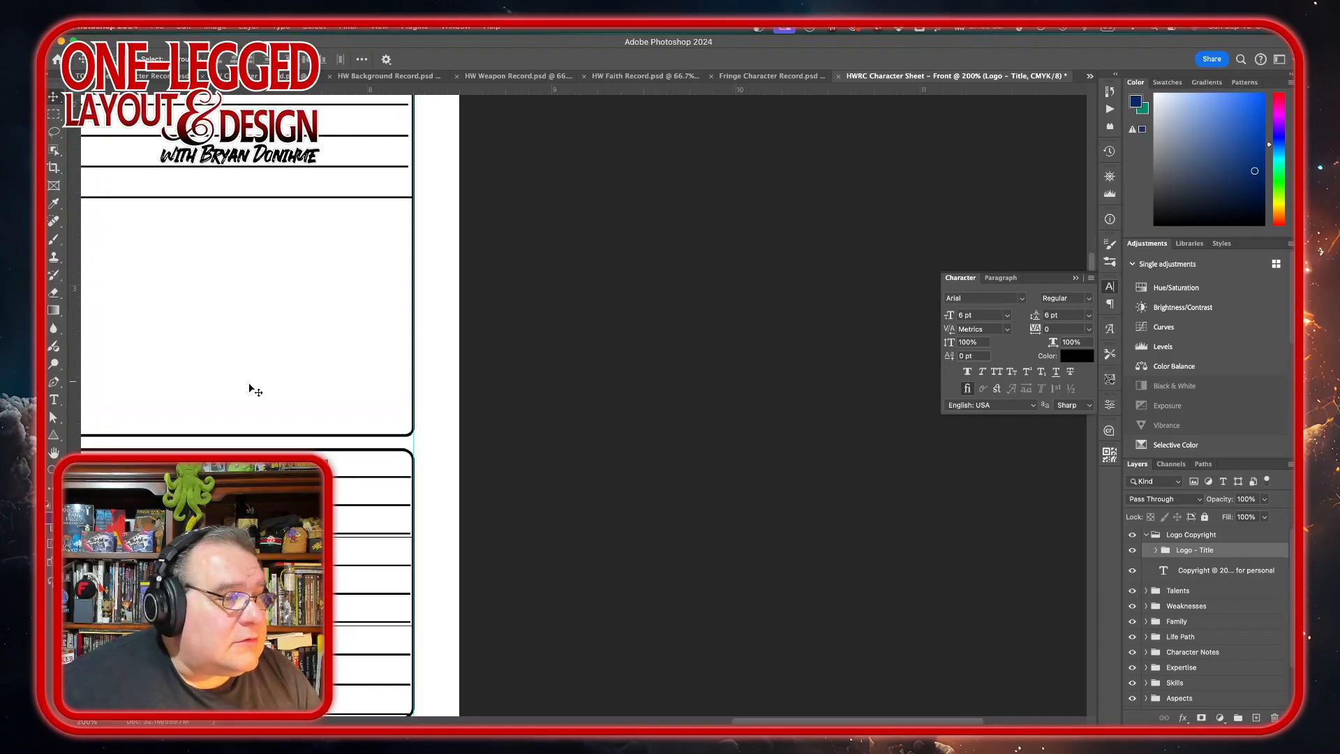
pyautogui.scroll(10, 249, 389)
pyautogui.hscroll(-3, 250, 388)
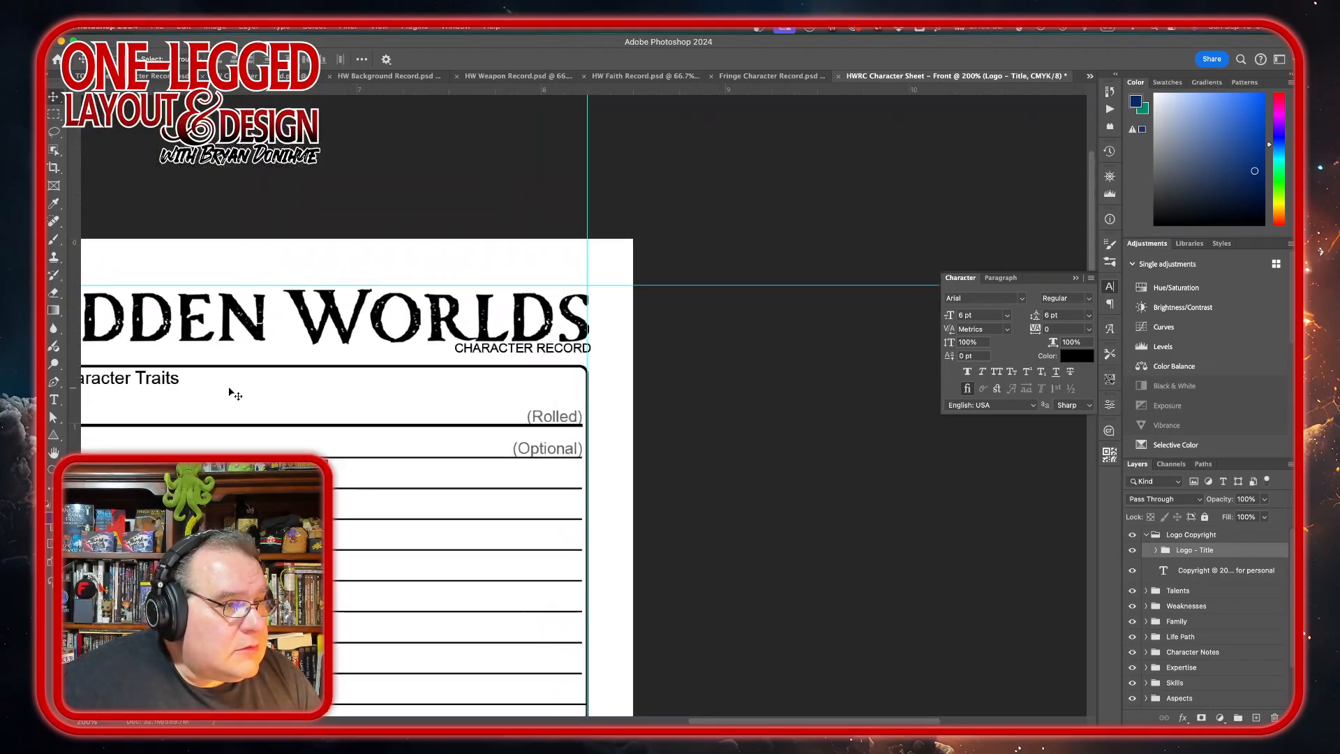
pyautogui.hscroll(-3, 229, 388)
pyautogui.press('Down')
pyautogui.press('Down')
pyautogui.press('Left')
pyautogui.press('Left')
pyautogui.press('Left')
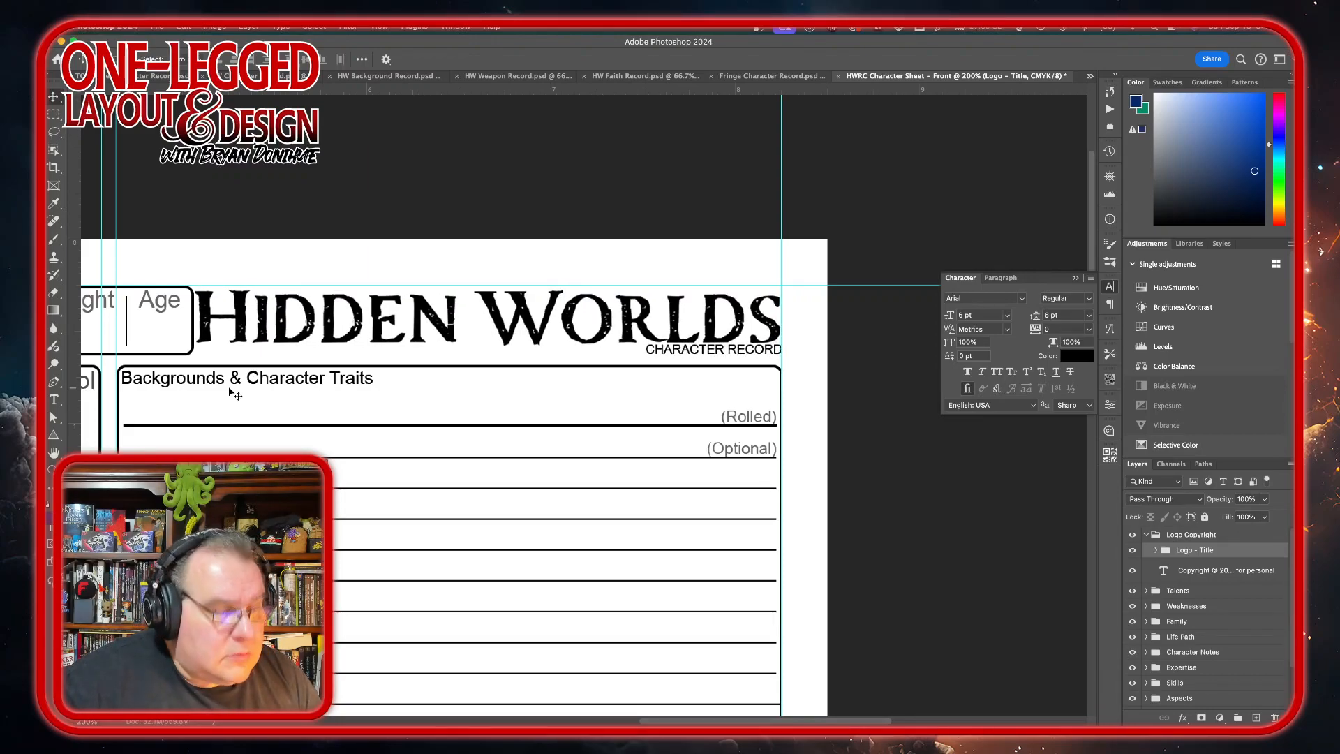
# Scale the Logo - Title group from its lower-left corner to 99.32% to leave a small gap beside the Age box
pyautogui.press('super+t')
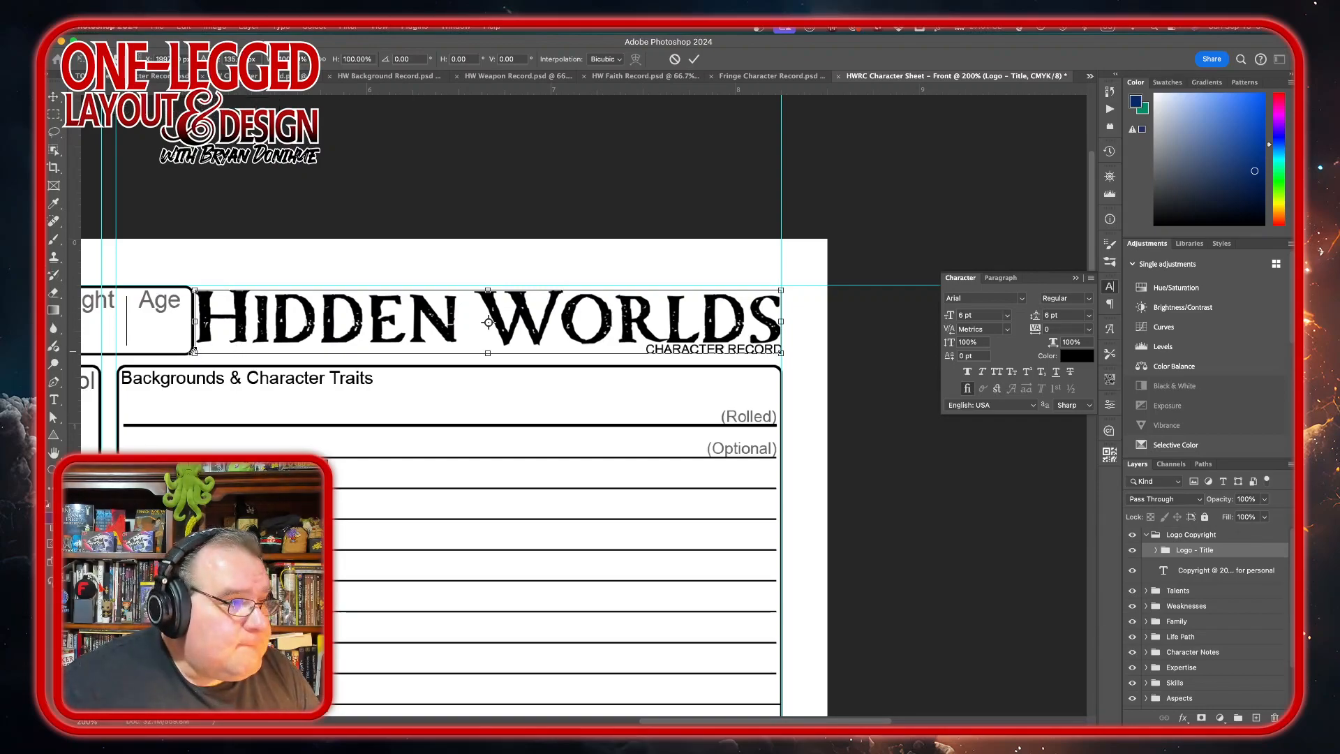
pyautogui.moveTo(194, 352); pyautogui.dragTo(198, 352)
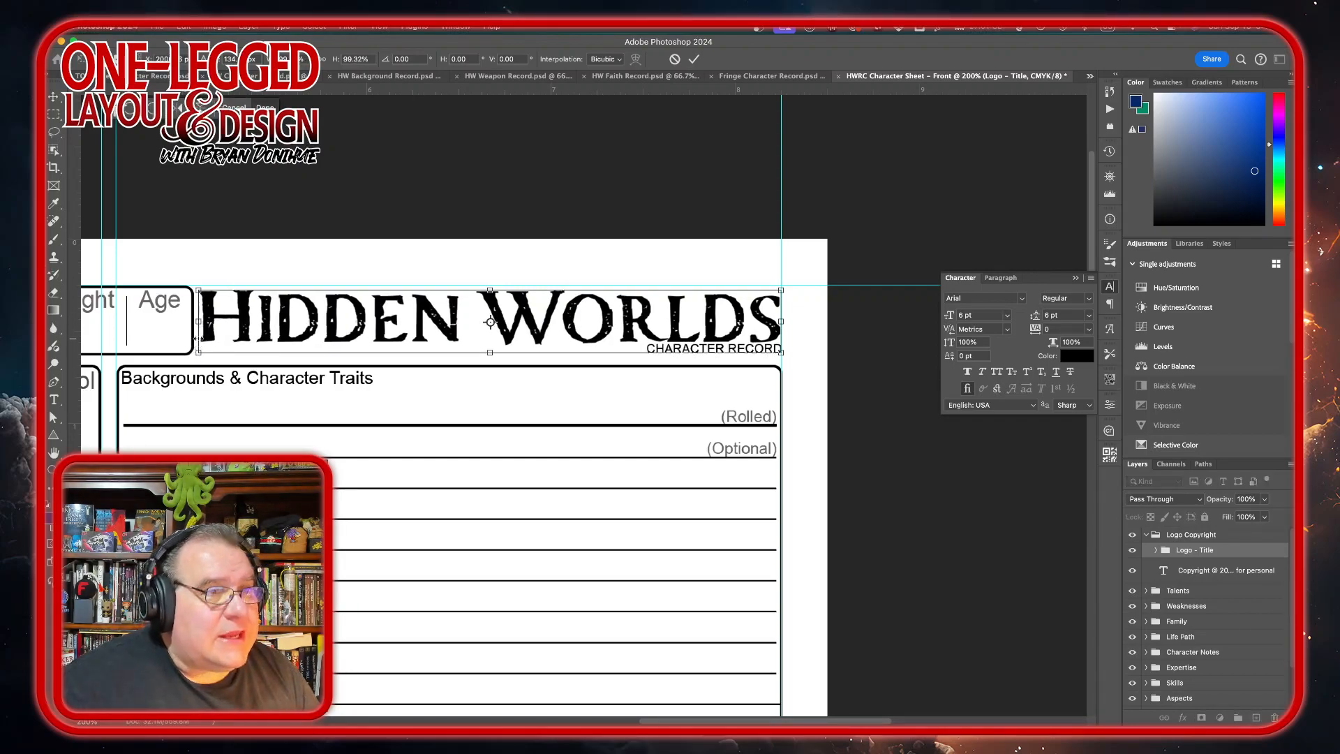
pyautogui.click(693, 60)
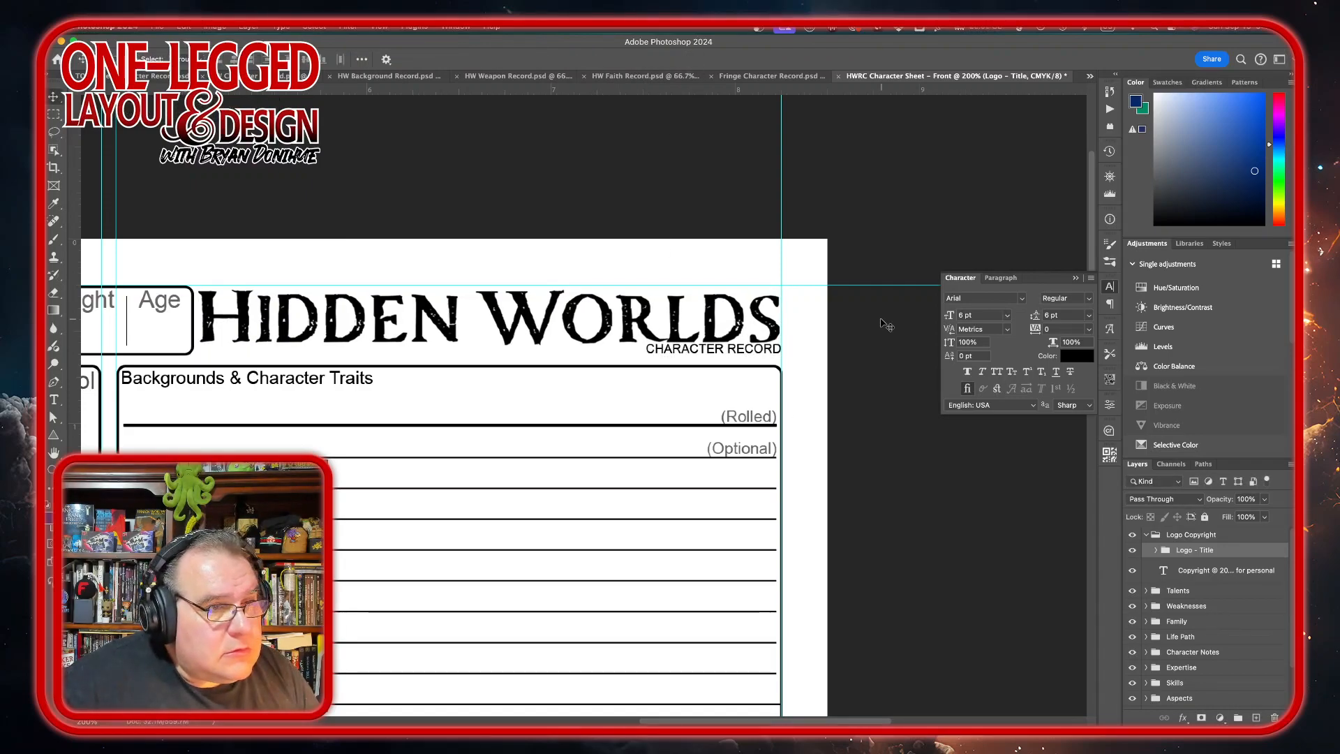
# Examine the whole front page layout with the resized logo, and inspect the logo and its Character Record caption
pyautogui.hotkey('ctrl', '-')
pyautogui.hotkey('ctrl', '-')
pyautogui.hotkey('ctrl', '-')
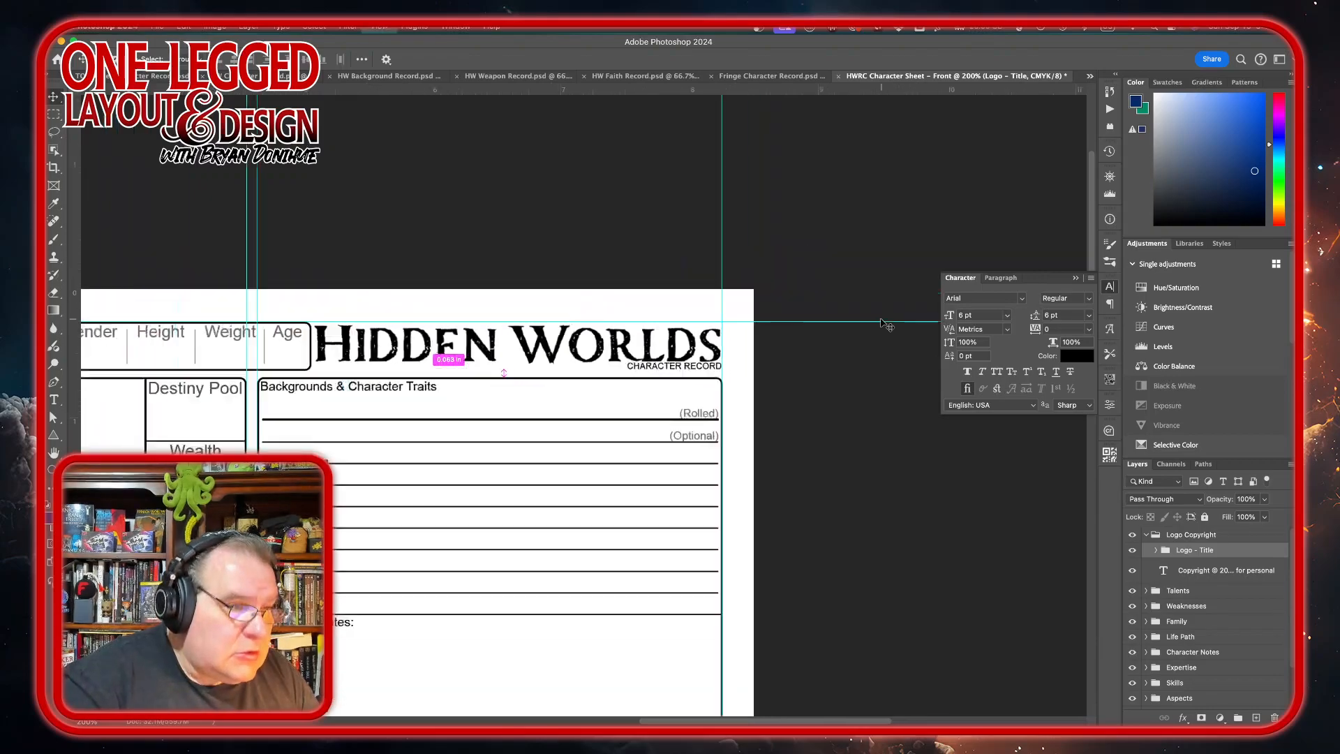
pyautogui.scroll(-5, 884, 323)
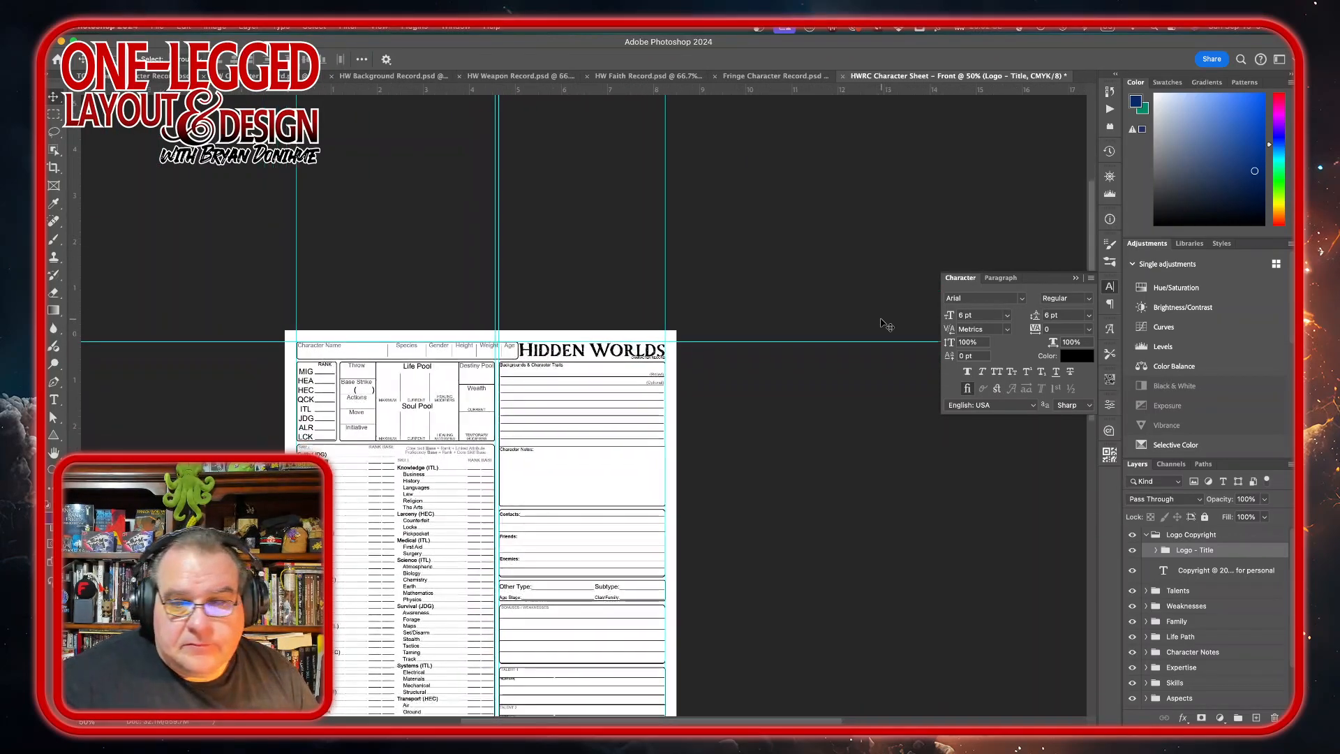
pyautogui.scroll(1, 883, 323)
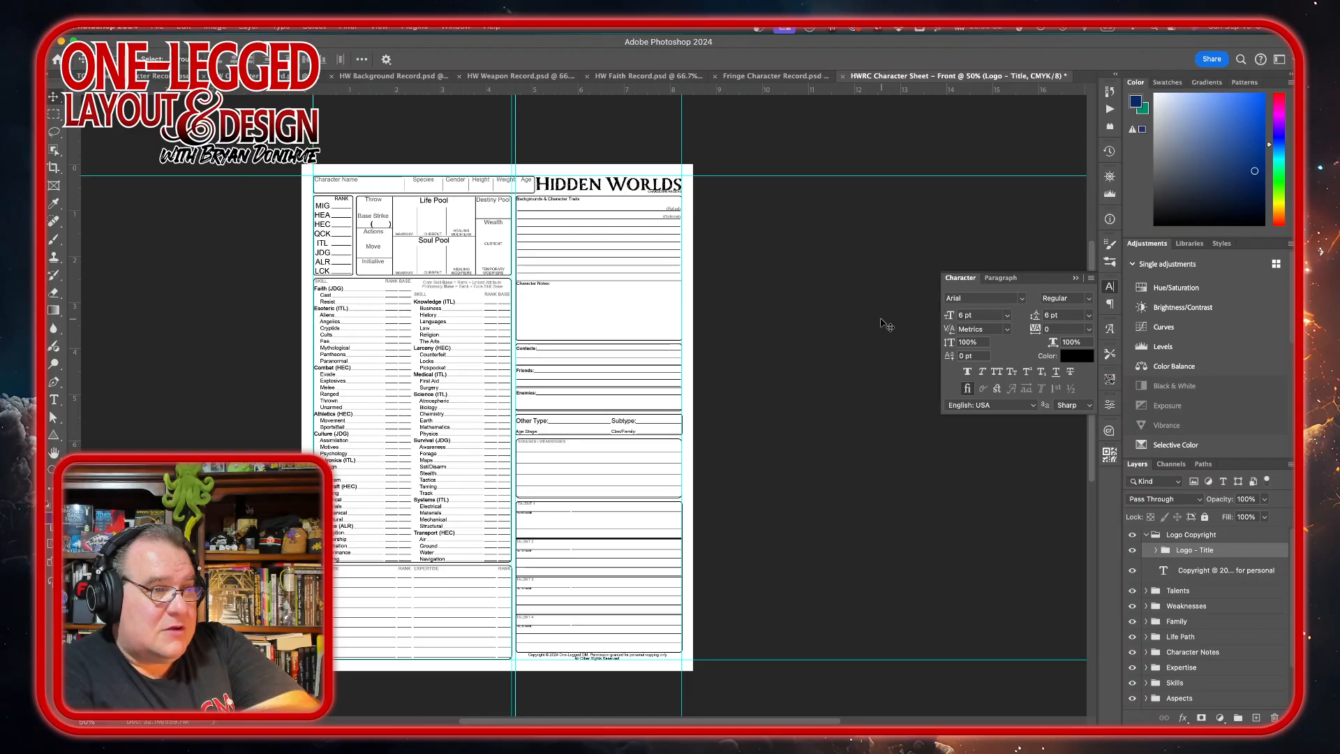
pyautogui.press('super+equal')
pyautogui.press('super+equal')
pyautogui.press('super+equal')
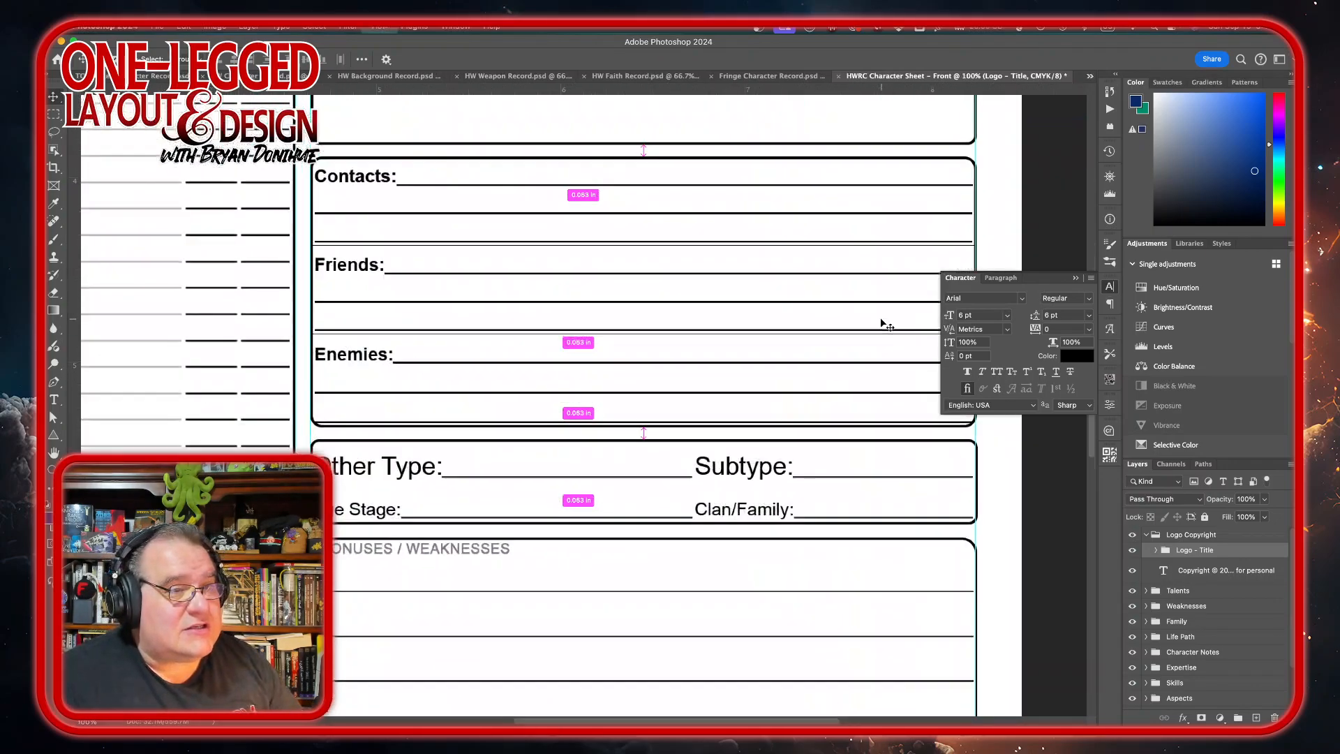
pyautogui.scroll(15, 747, 268)
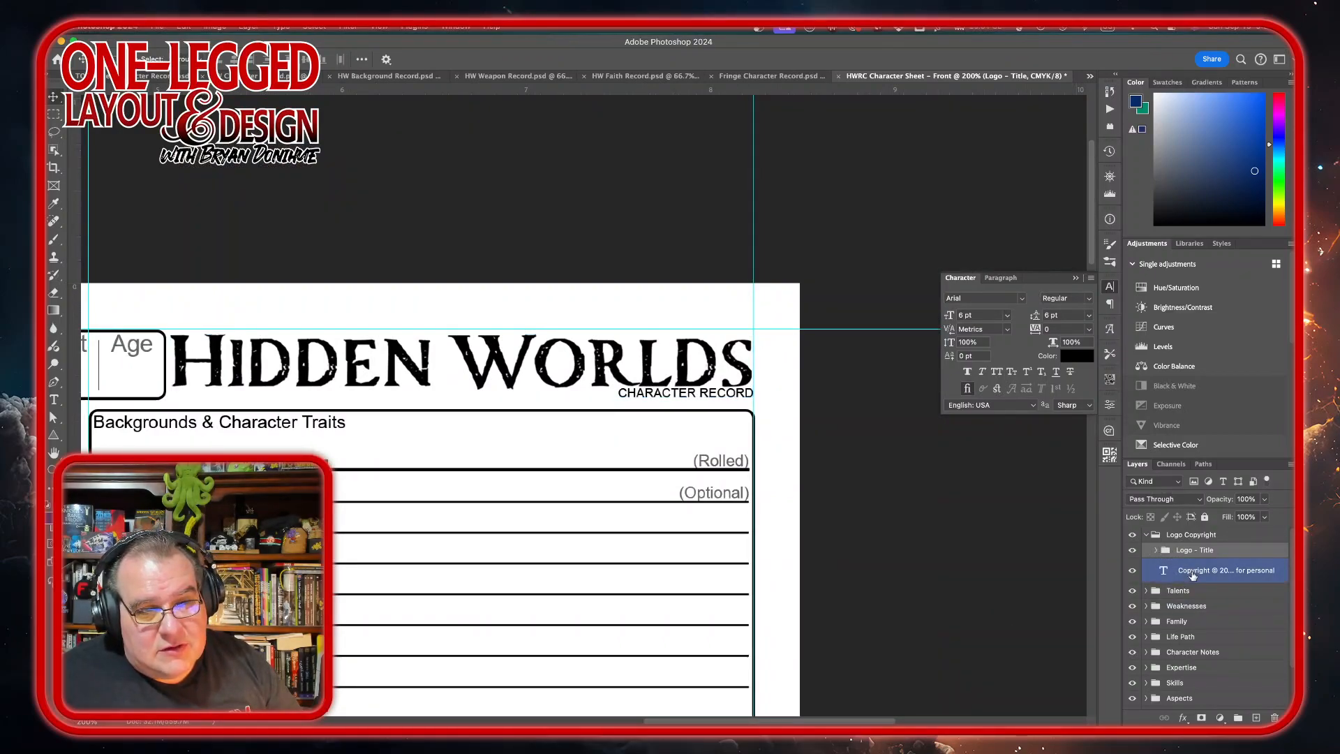
# Expand the Logo - Title group, select its Character Record text layer and nudge that caption down once
pyautogui.click(1156, 550)
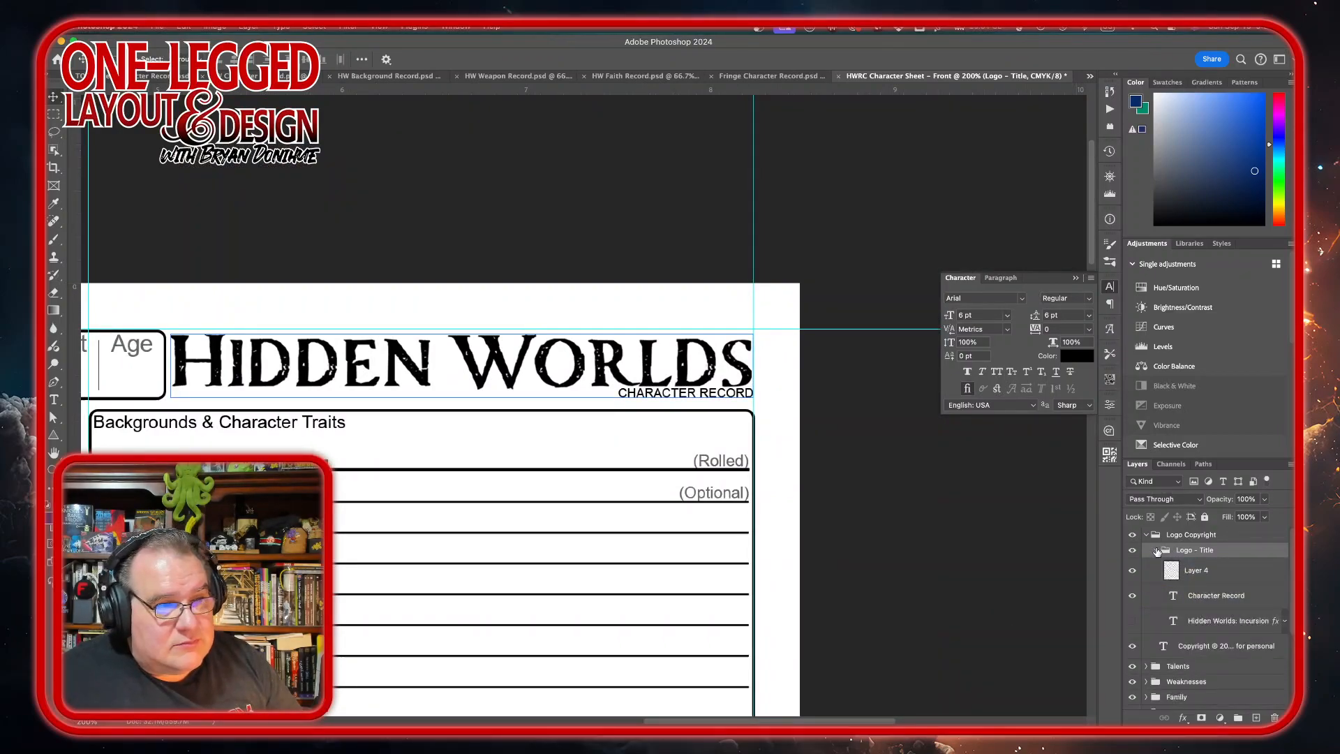
pyautogui.click(1279, 605)
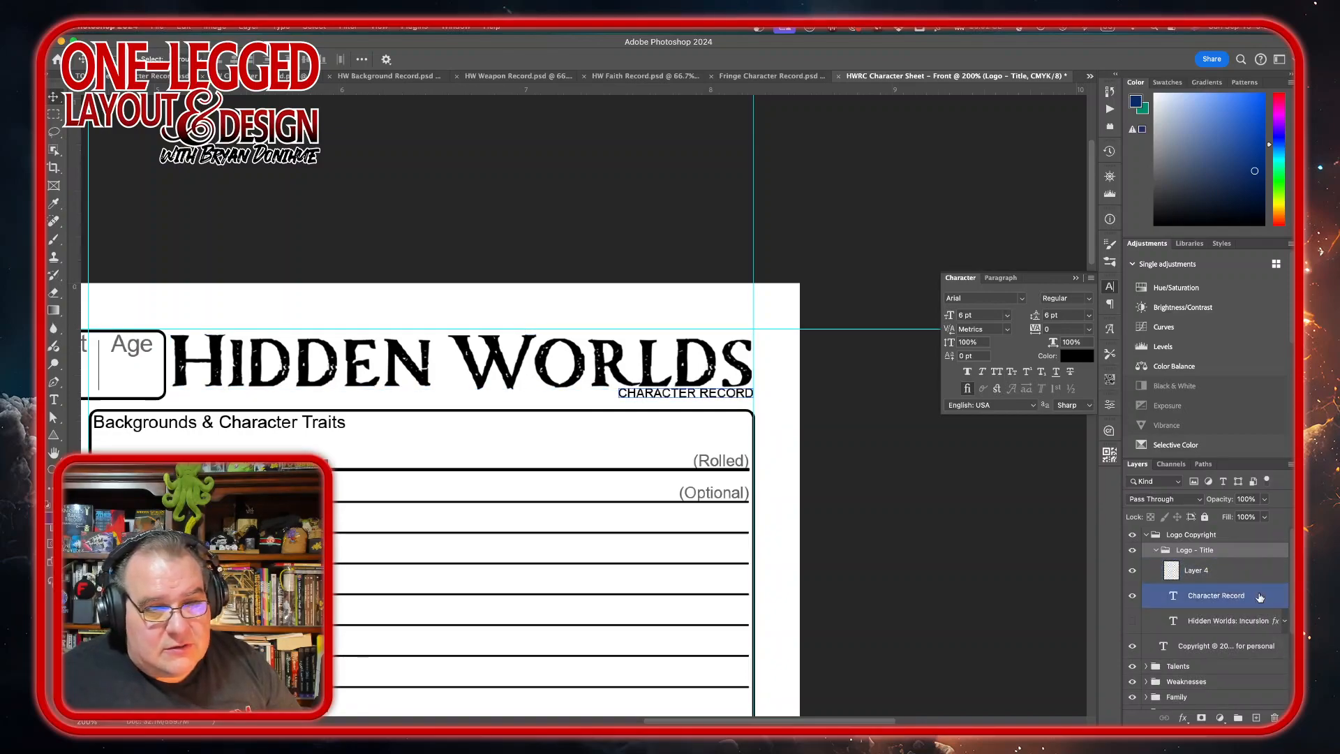
pyautogui.click(1260, 598)
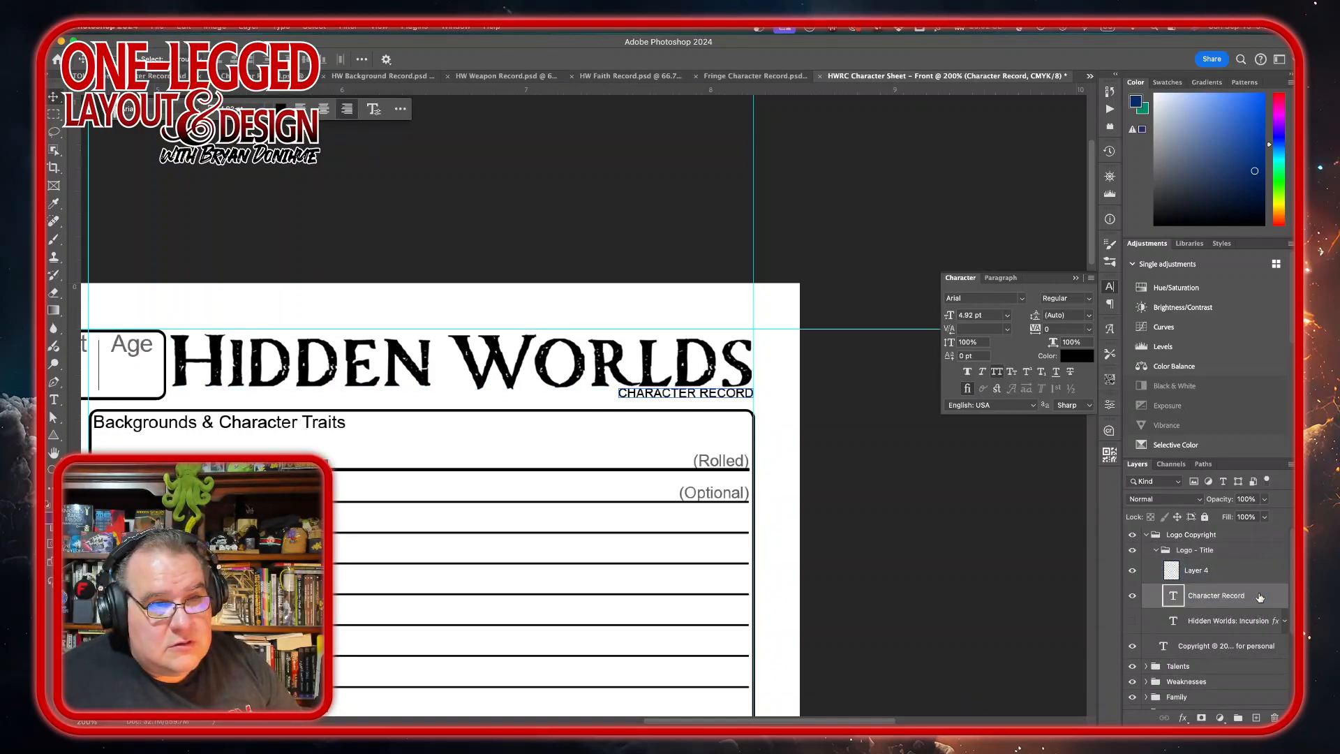
pyautogui.press('Down')
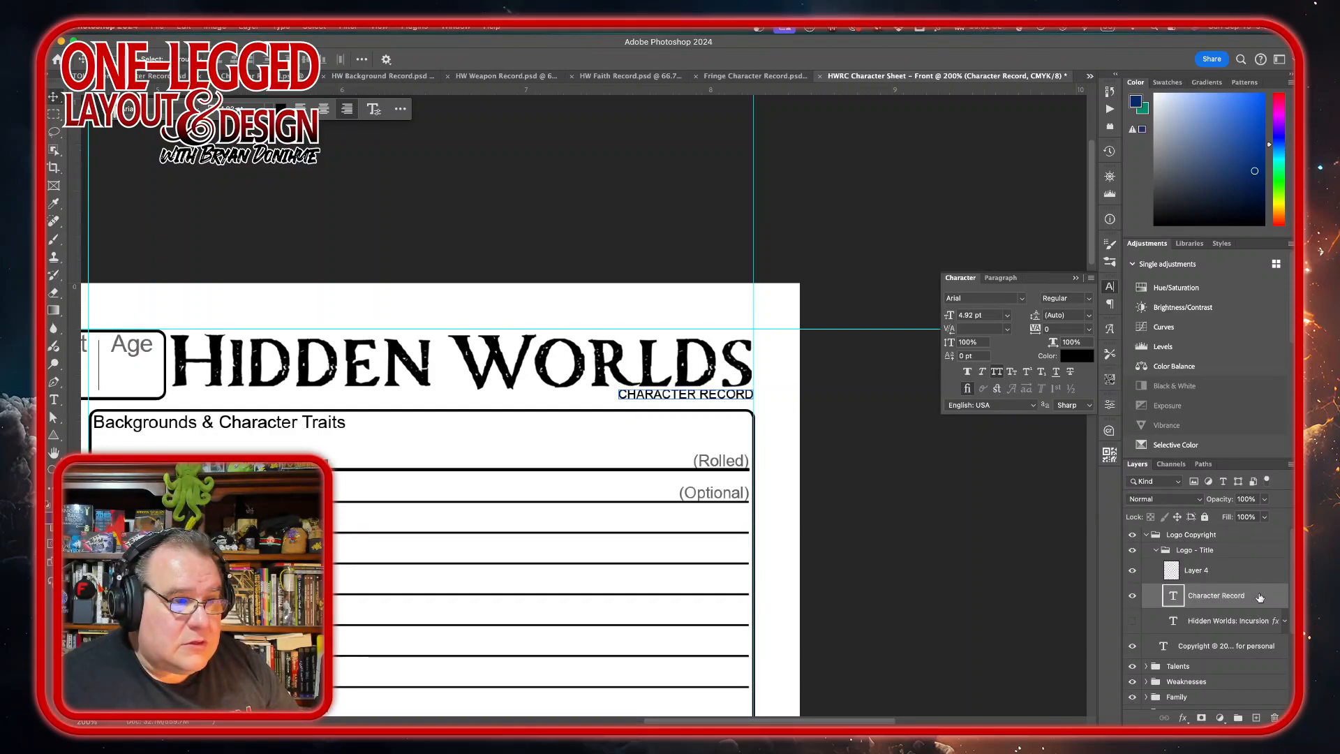
# Set the Character Record caption to 6 pt and nudge it down three times beneath the Hidden Worlds logo
pyautogui.click(1007, 314)
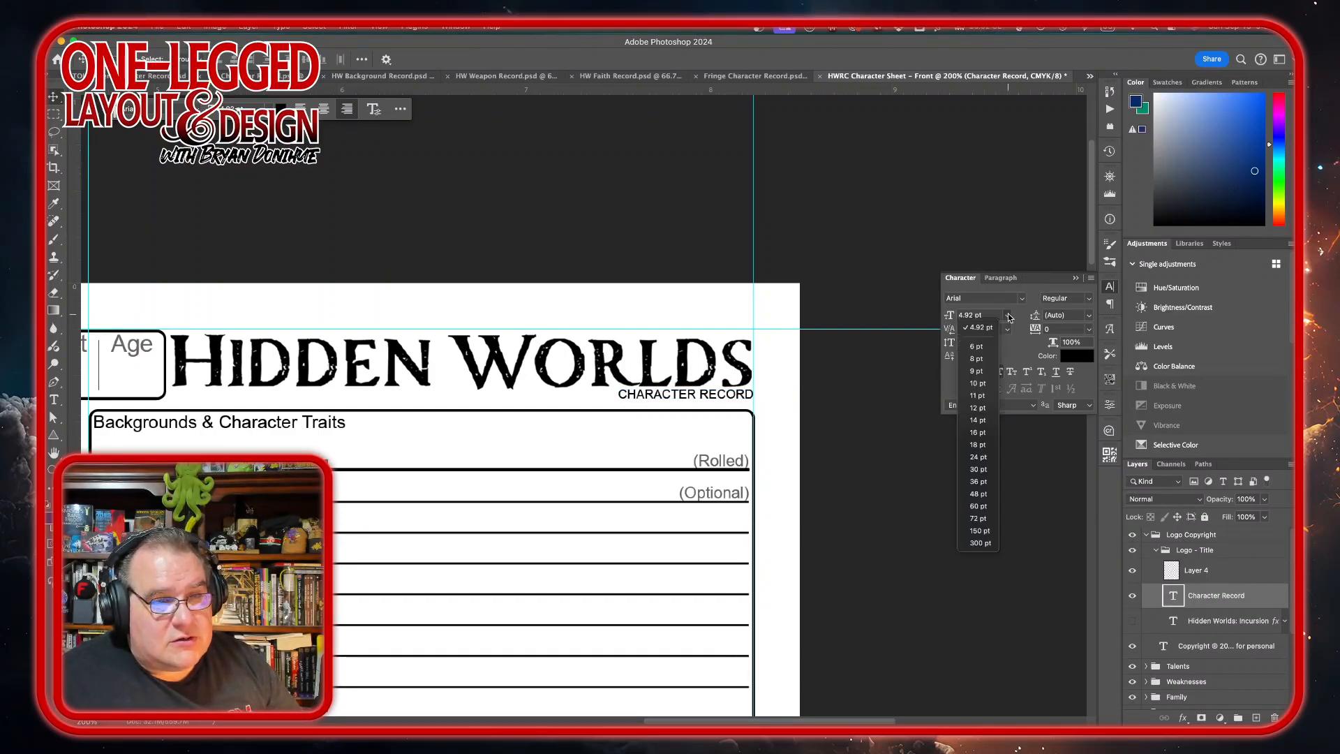
pyautogui.click(977, 346)
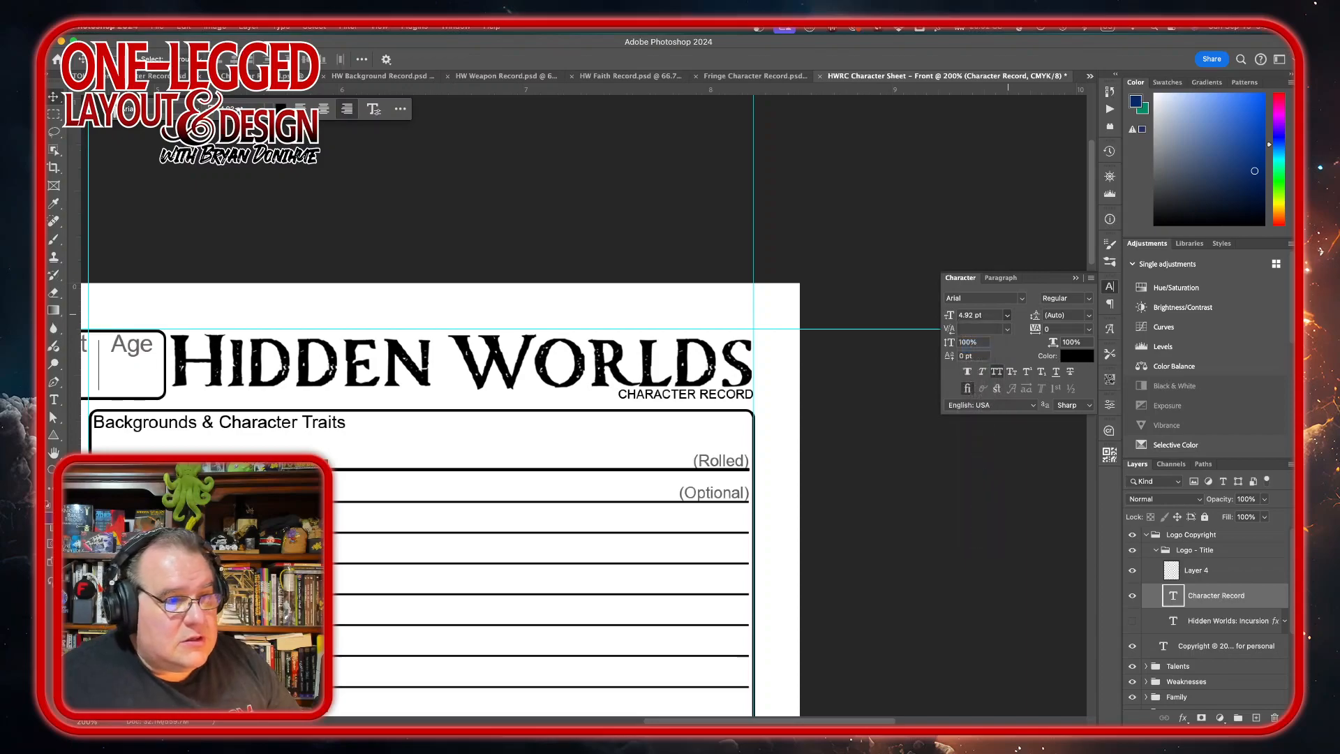
pyautogui.press('Down')
pyautogui.press('Down')
pyautogui.press('Down')
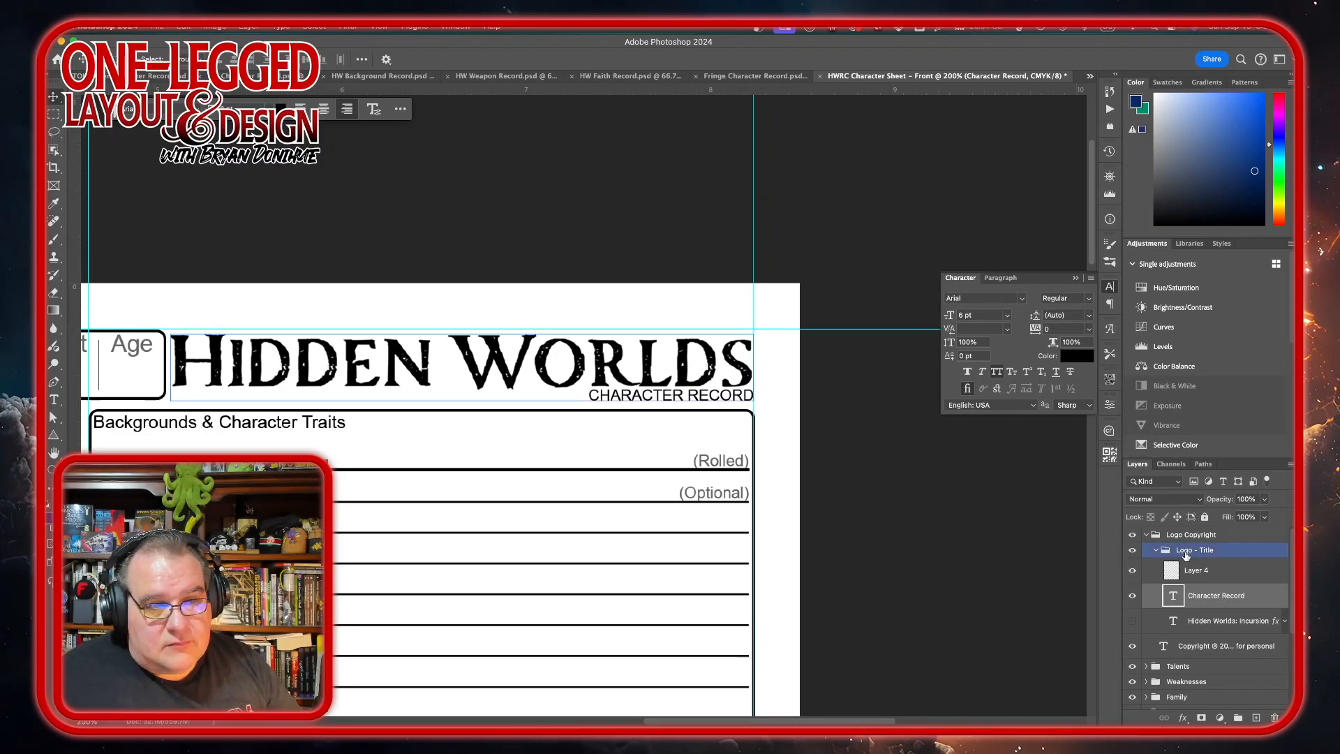
# Nudge the whole Logo - Title group up three times, away from the Backgrounds & Character Traits frame
pyautogui.click(1213, 551)
pyautogui.press('Up')
pyautogui.press('Up')
pyautogui.press('Up')
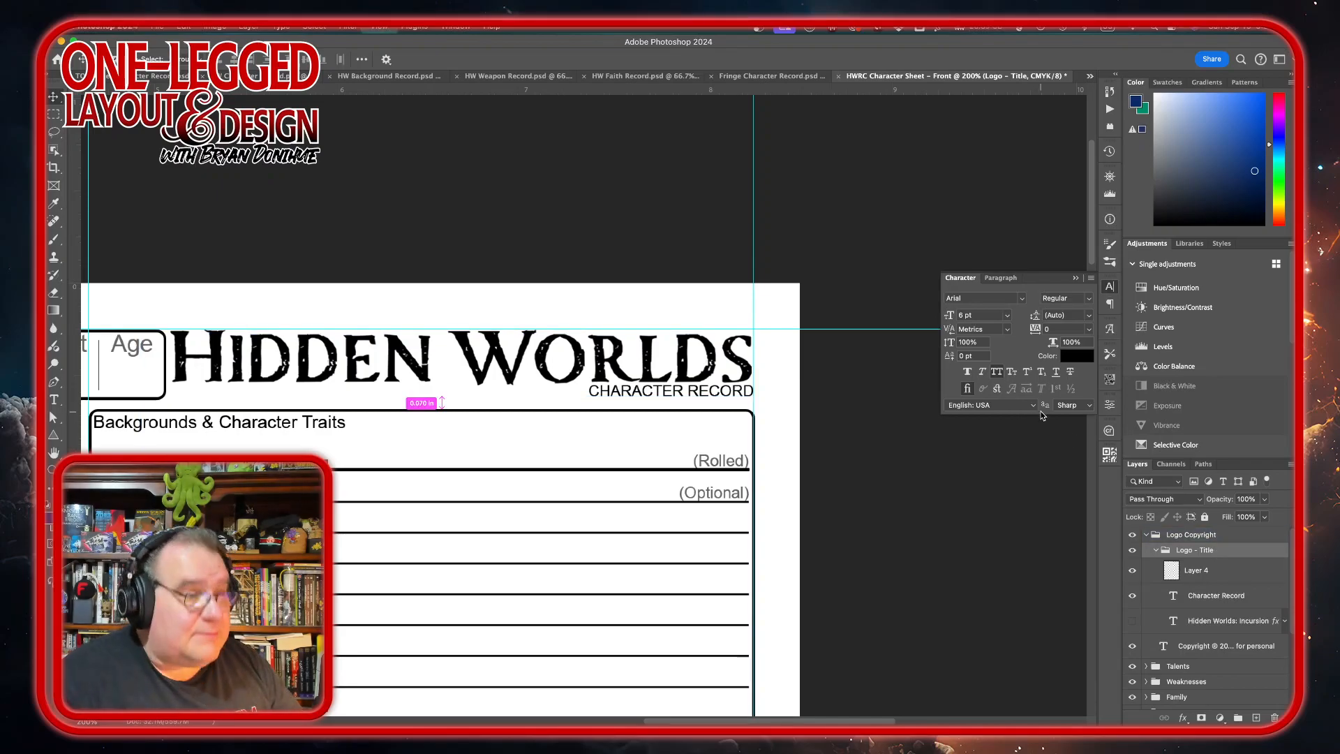
# Start saving the sheet as a new file in ADOS LLC > Section 28 > Hidden Worlds Core > Character Sheets > PSDs
pyautogui.press('super+minus')
pyautogui.press('super+minus')
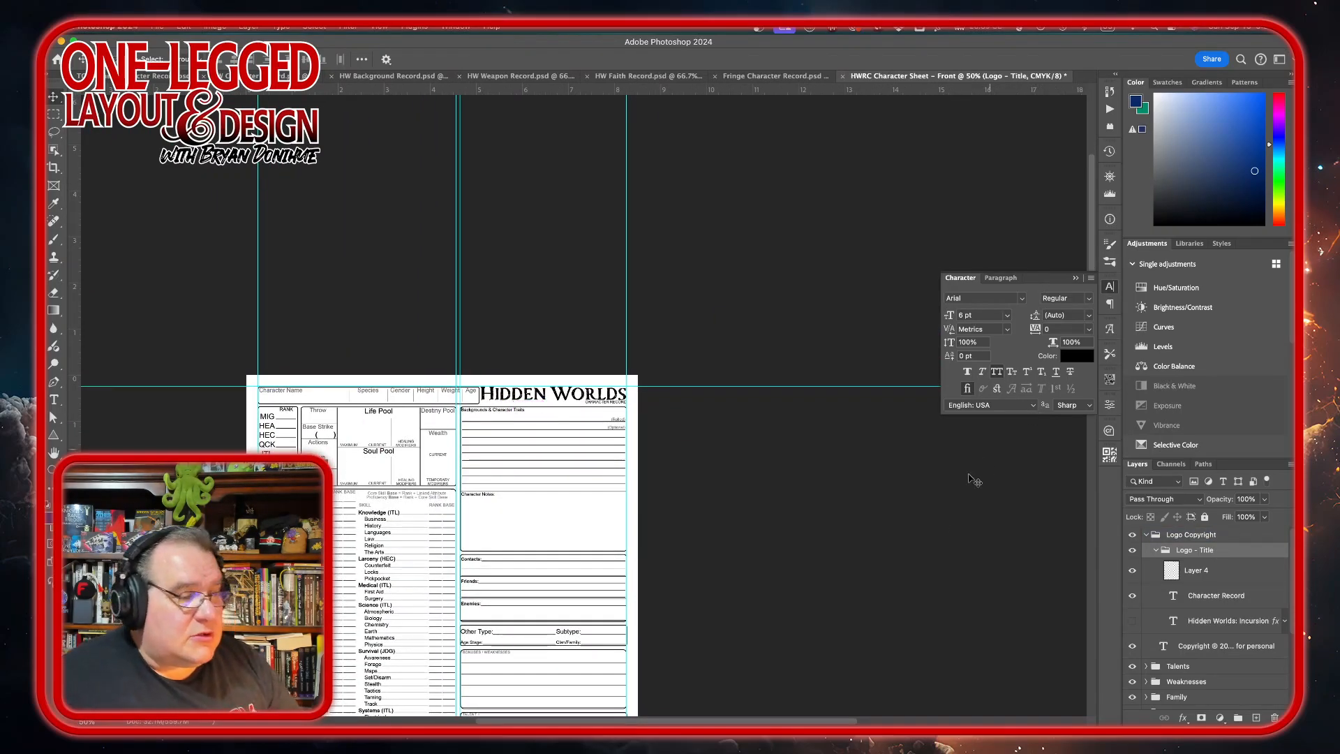
pyautogui.scroll(-5, 796, 541)
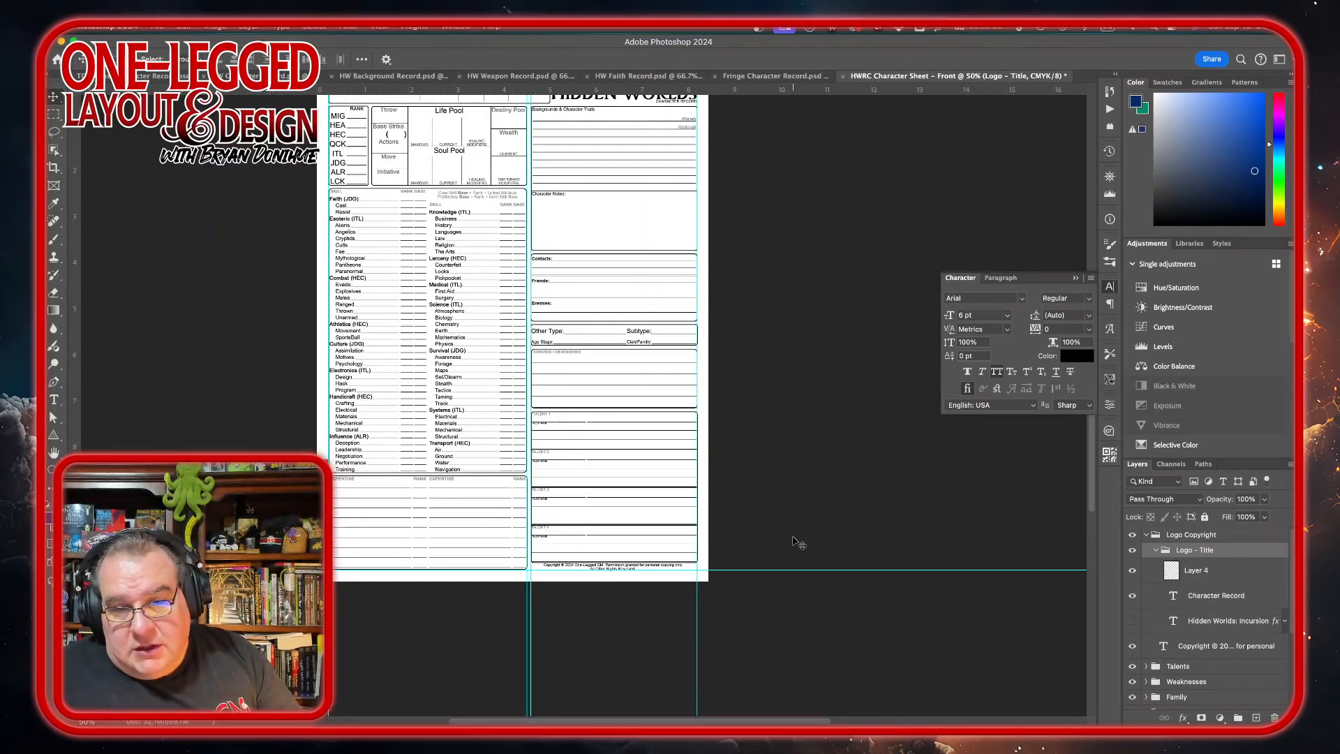
pyautogui.scroll(2, 796, 541)
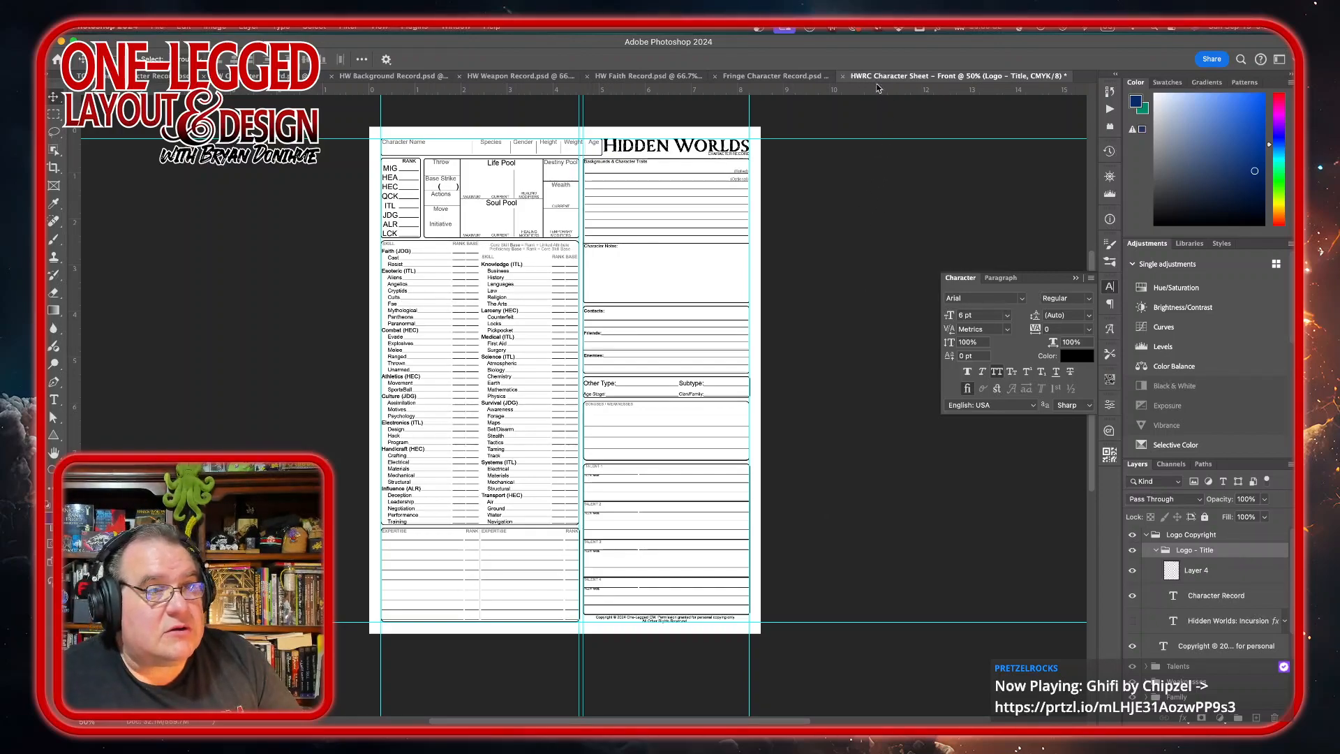
pyautogui.click(158, 27)
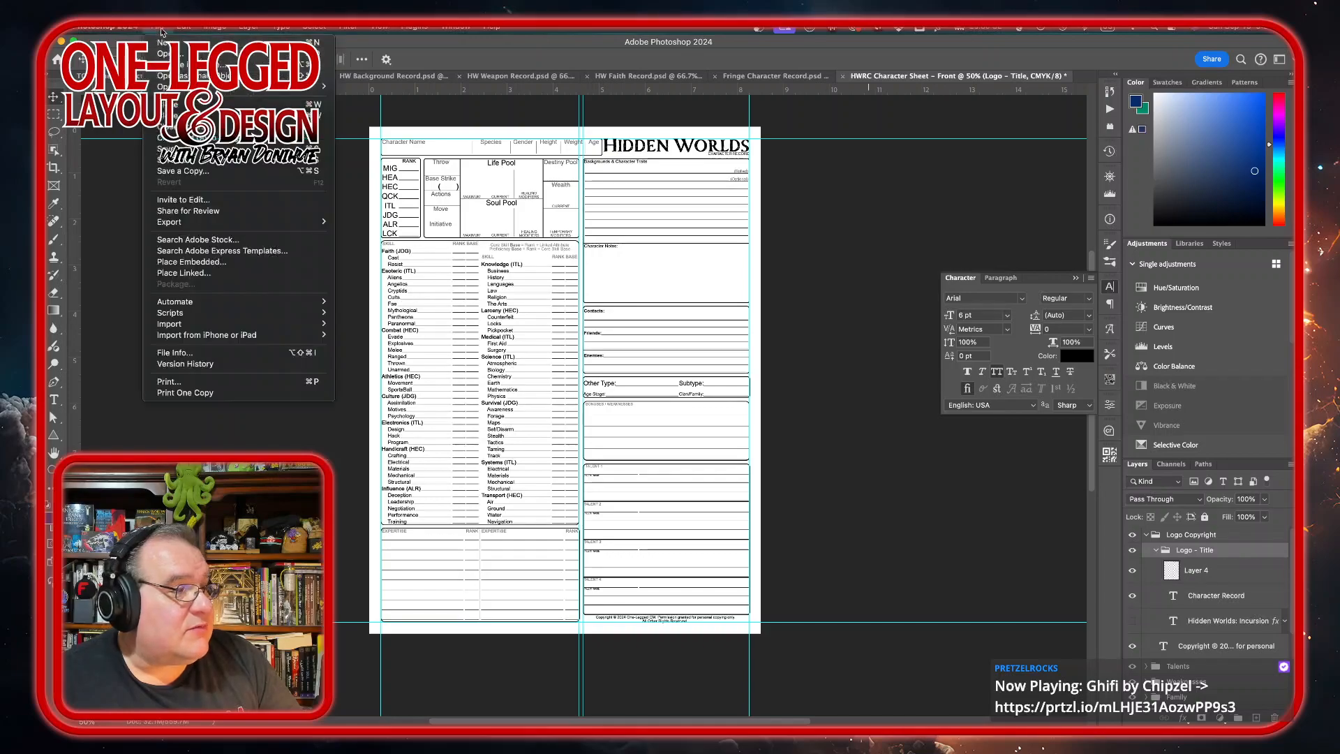
pyautogui.click(182, 149)
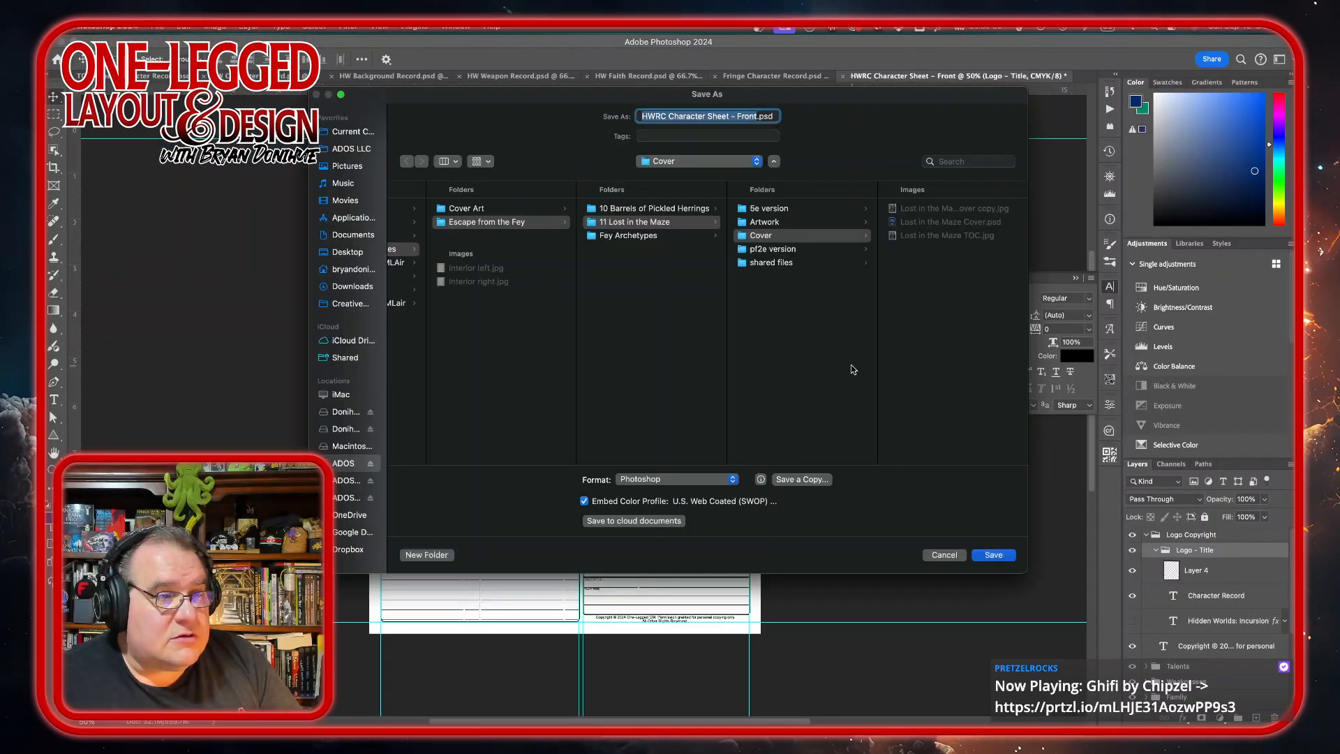
pyautogui.hscroll(-6, 681, 234)
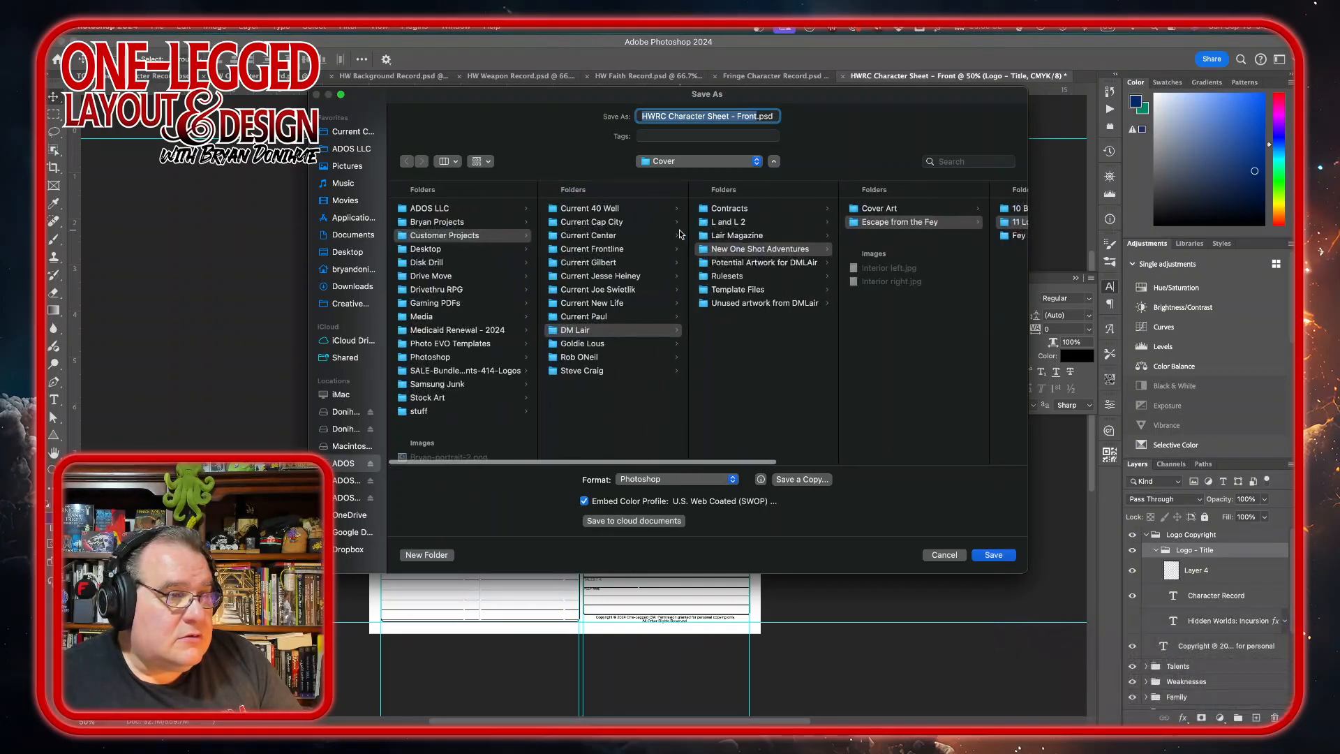
pyautogui.click(442, 211)
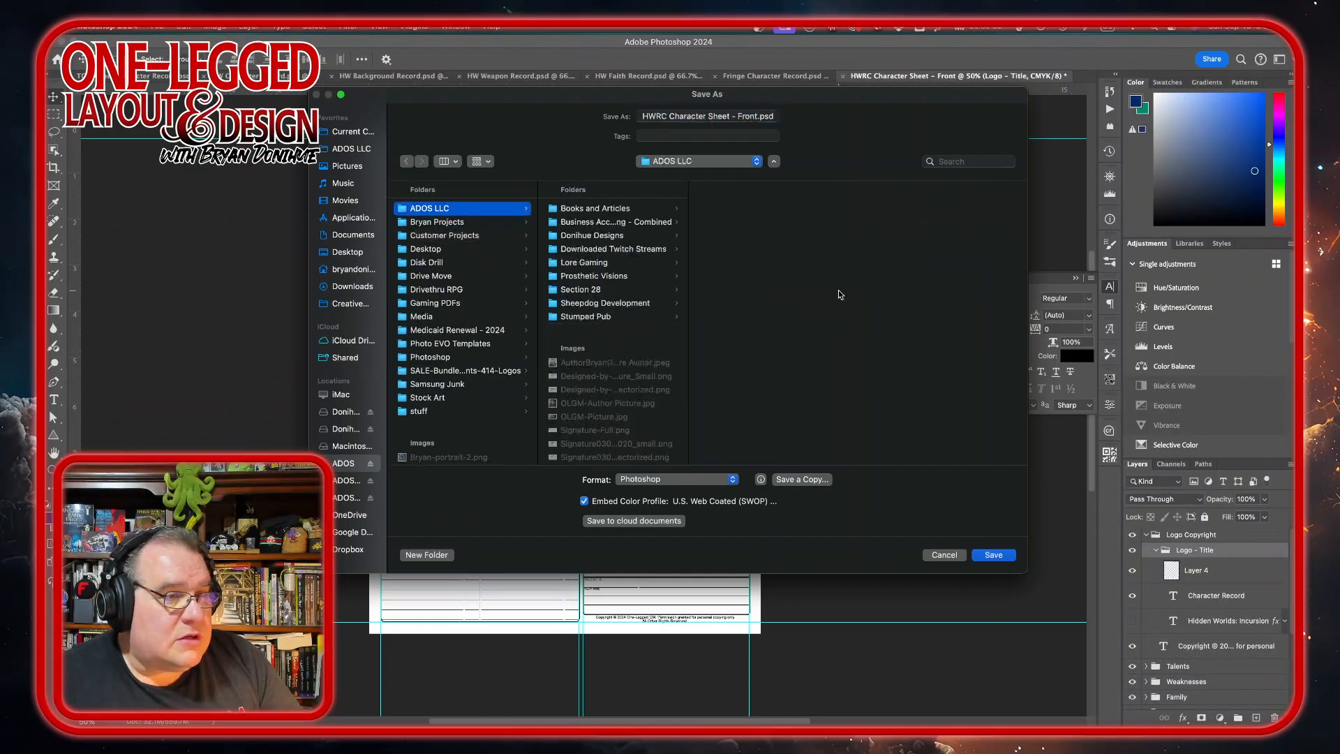
pyautogui.click(601, 289)
pyautogui.scroll(-3, 755, 304)
pyautogui.scroll(-1, 754, 314)
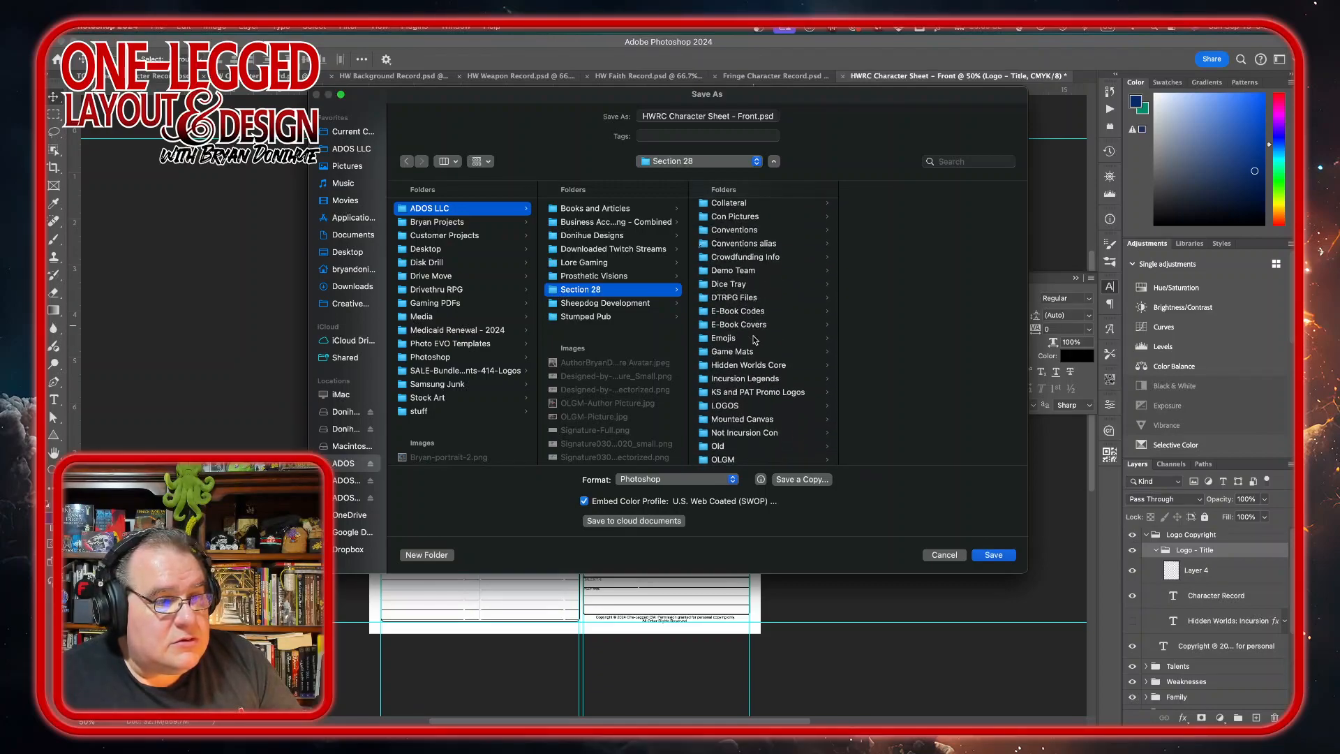
pyautogui.click(754, 366)
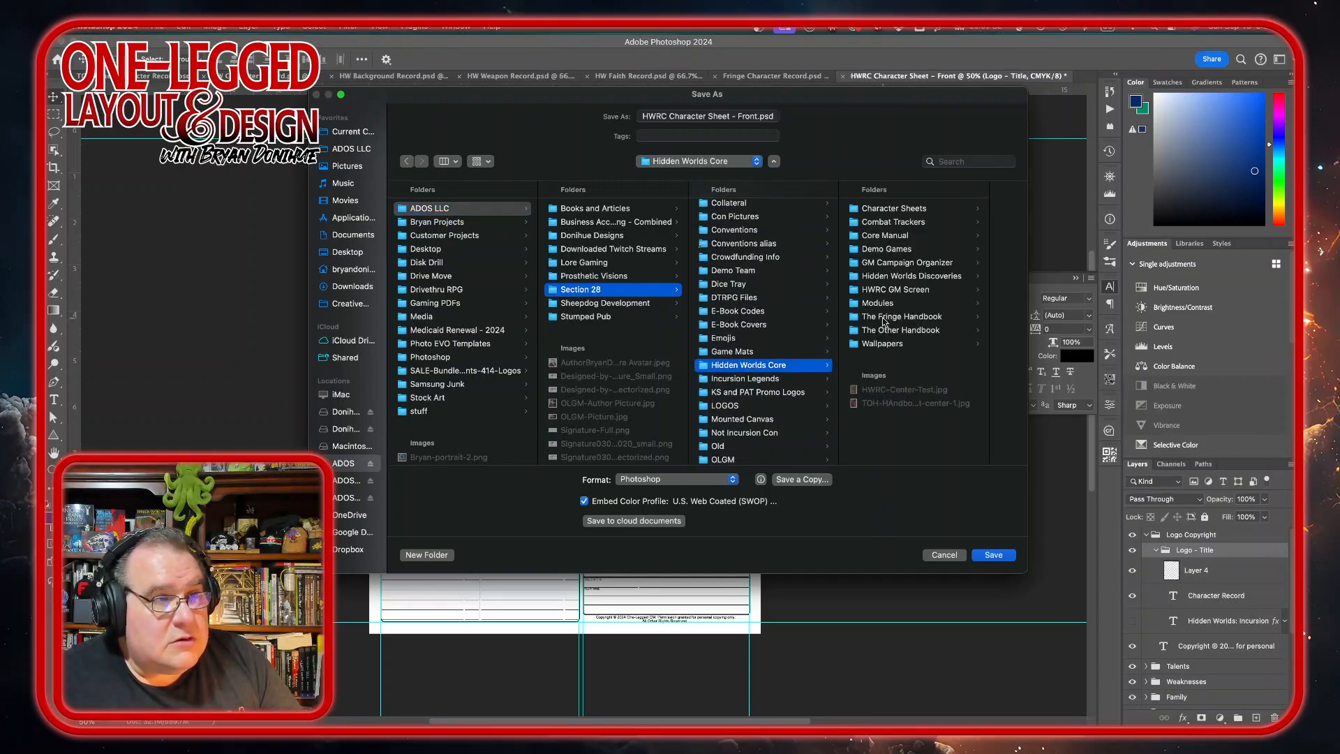
pyautogui.click(894, 207)
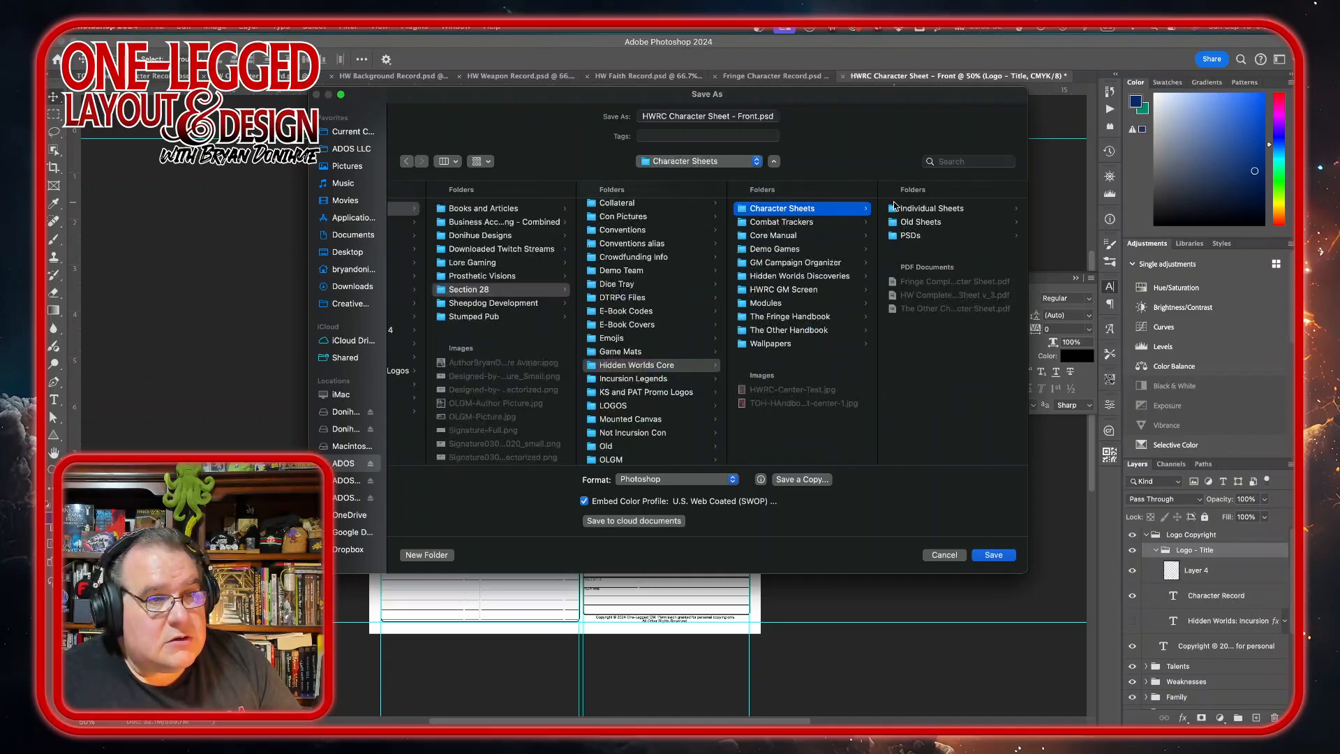
pyautogui.click(910, 236)
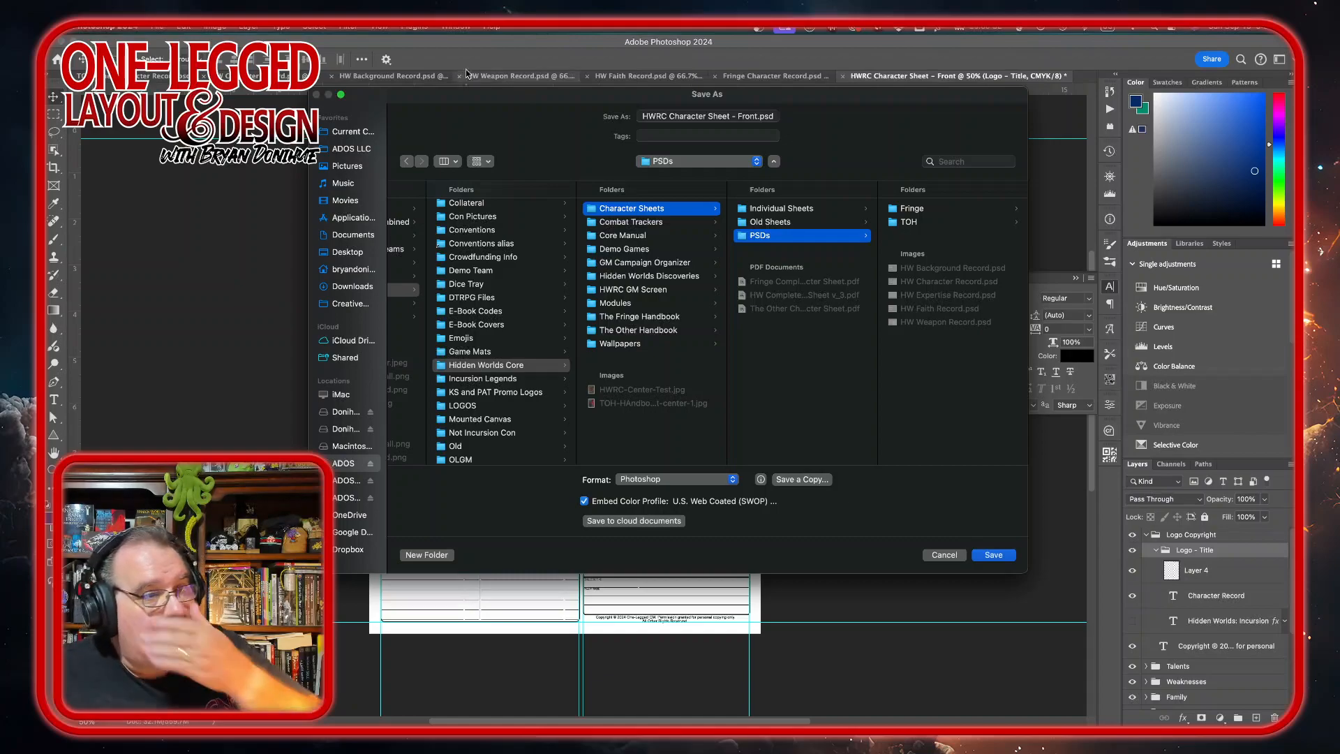
# Insert "Portrait" after HWRC in the file name and save it as HWRC Portrait Character Sheet - Front.psd
pyautogui.click(726, 116)
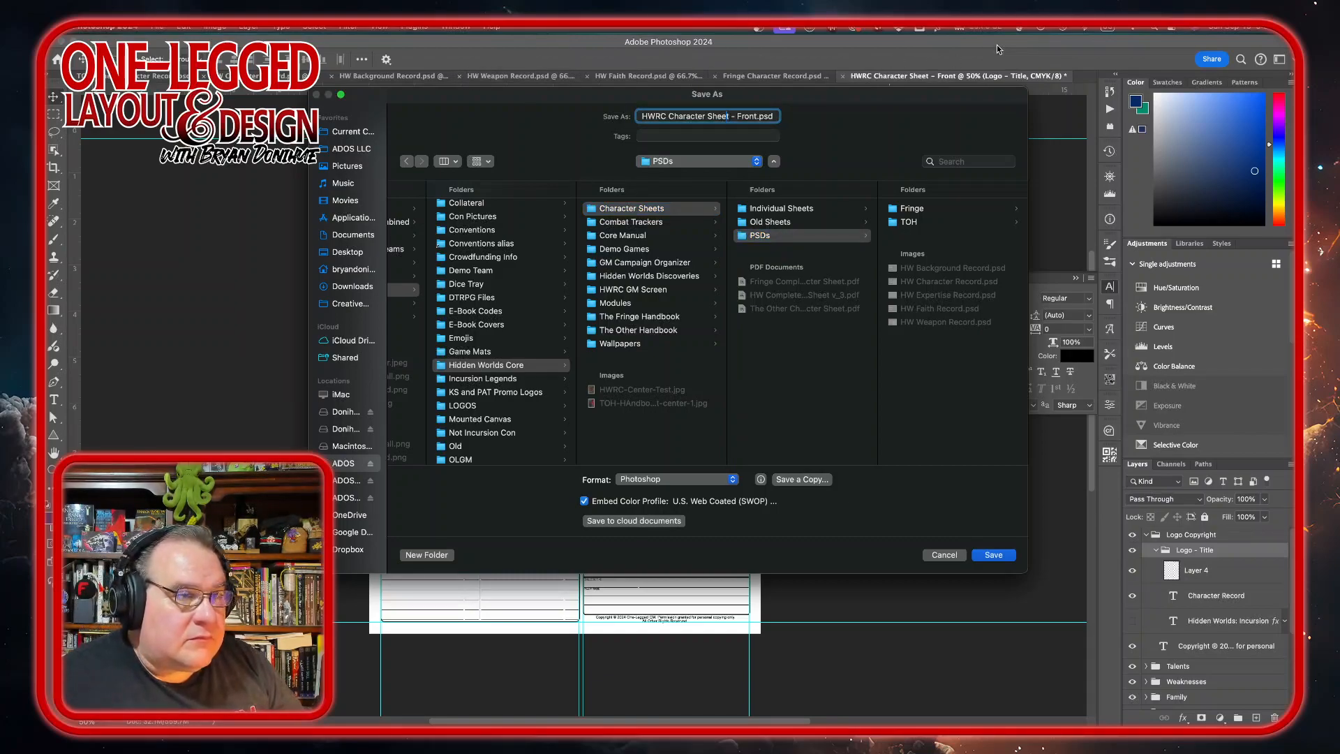
pyautogui.write('Portrait')
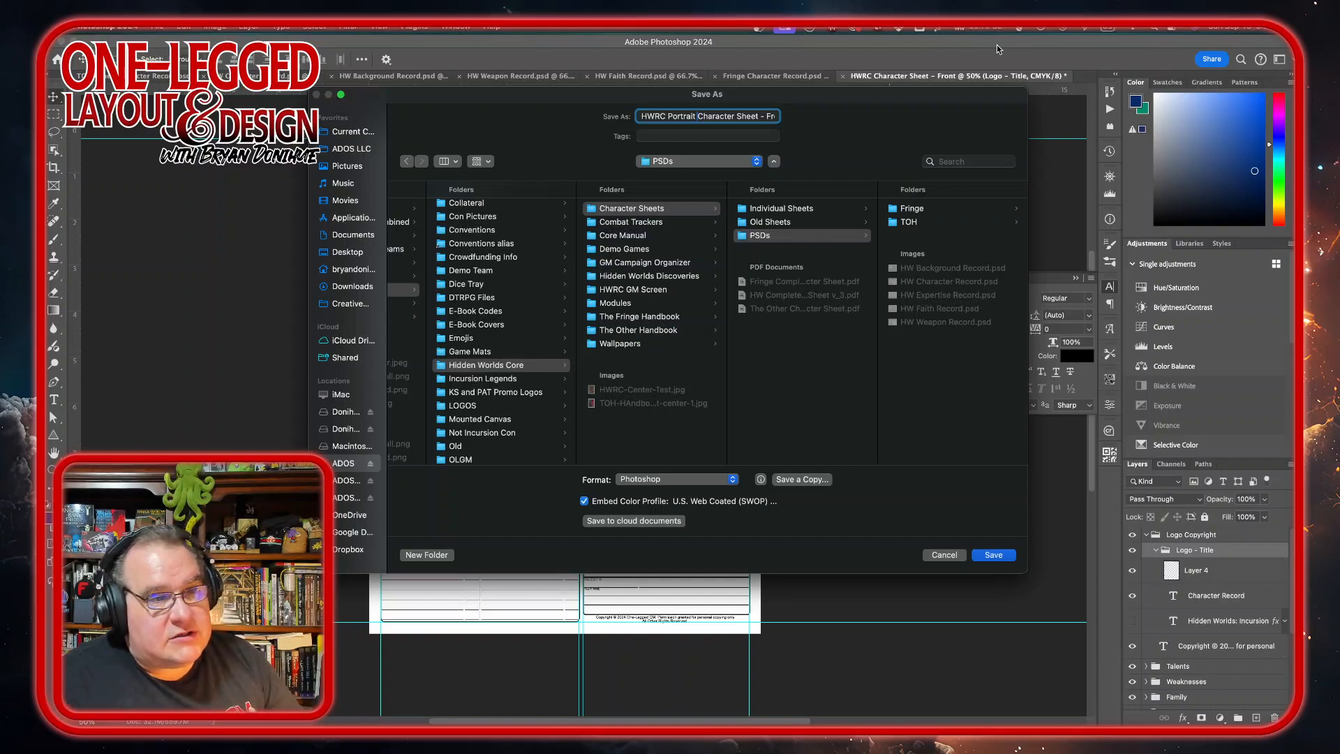
pyautogui.press('Return')
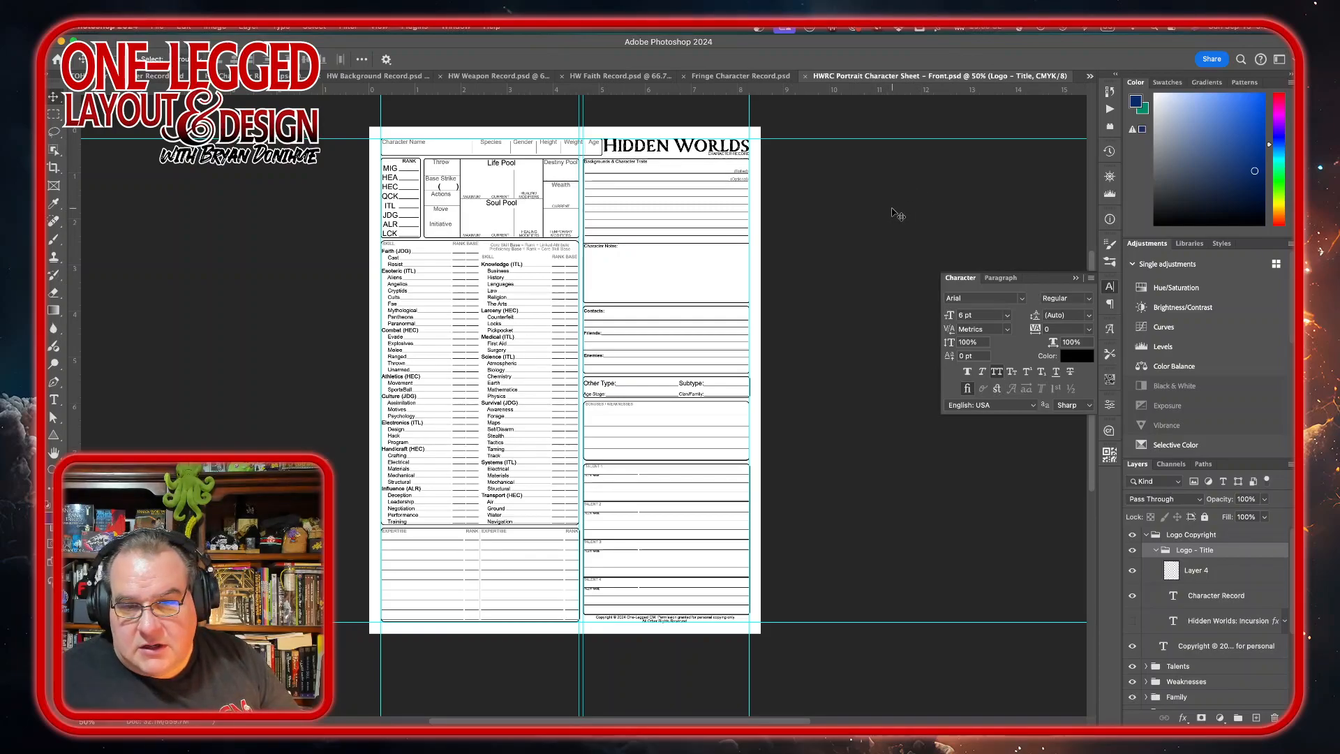
# Switch to the web browser and look over the One-Legged GM home page and the site's Downloads page
pyautogui.moveTo(523, 723)
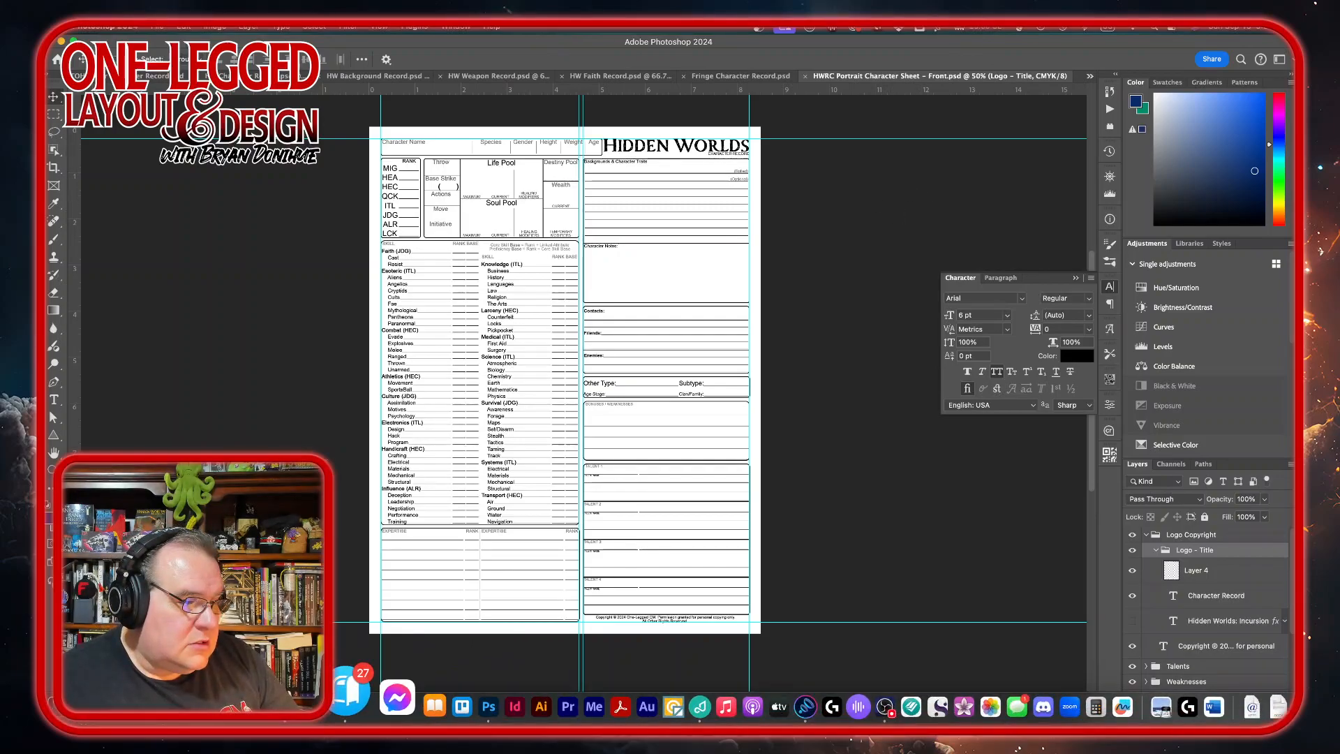
pyautogui.click(911, 706)
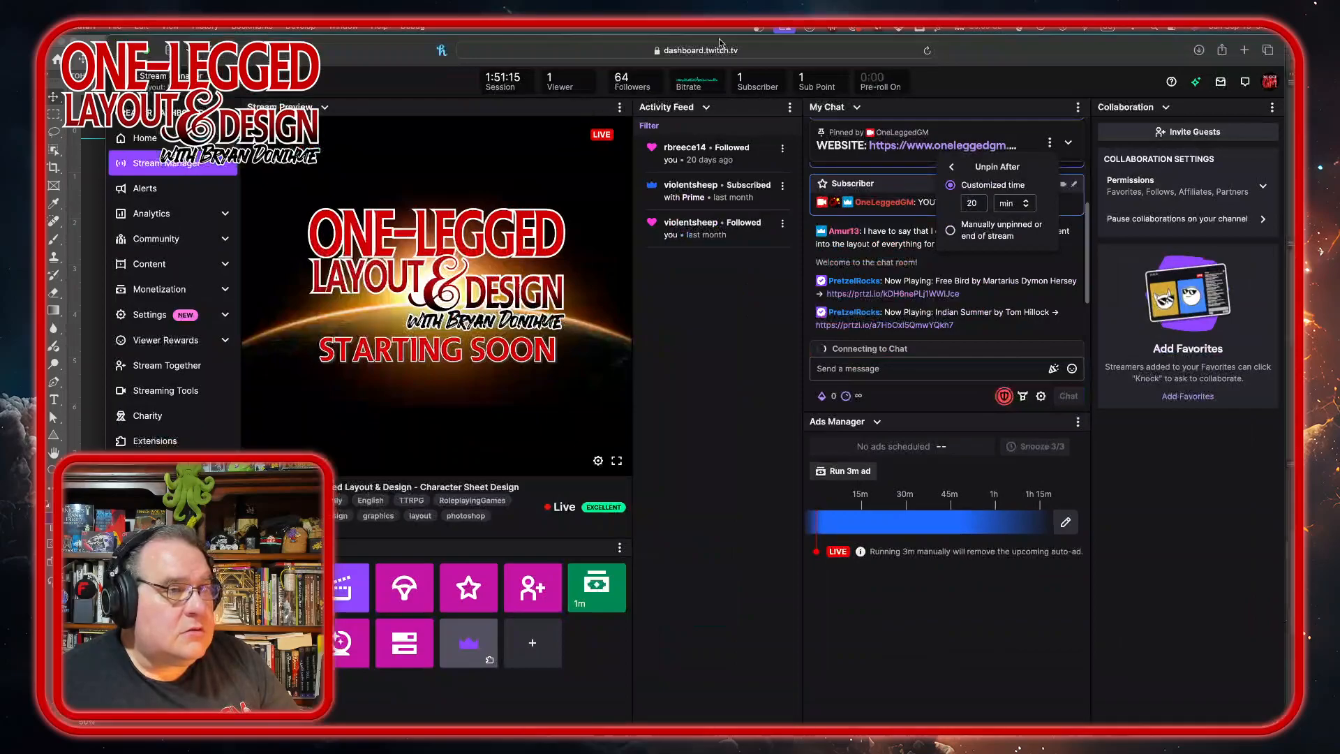
pyautogui.press('super+w')
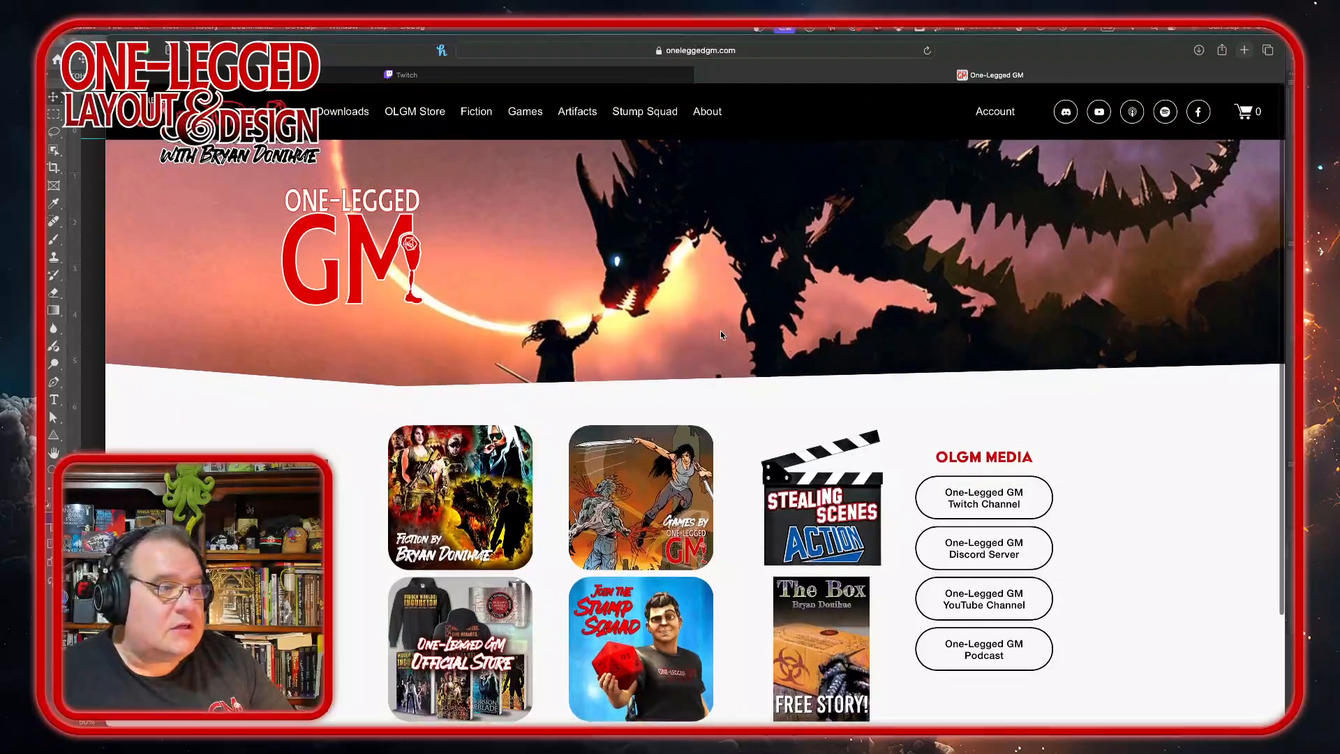
pyautogui.scroll(-1, 721, 335)
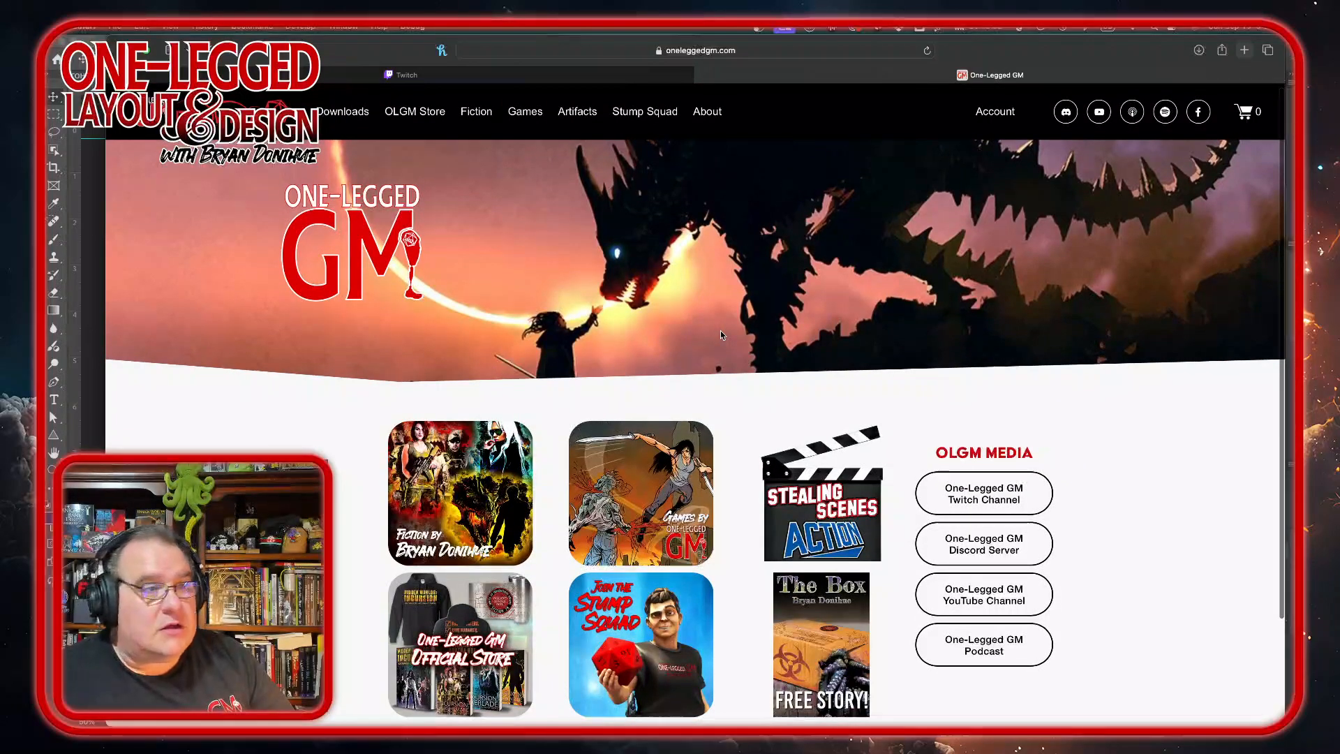
pyautogui.scroll(-3, 721, 335)
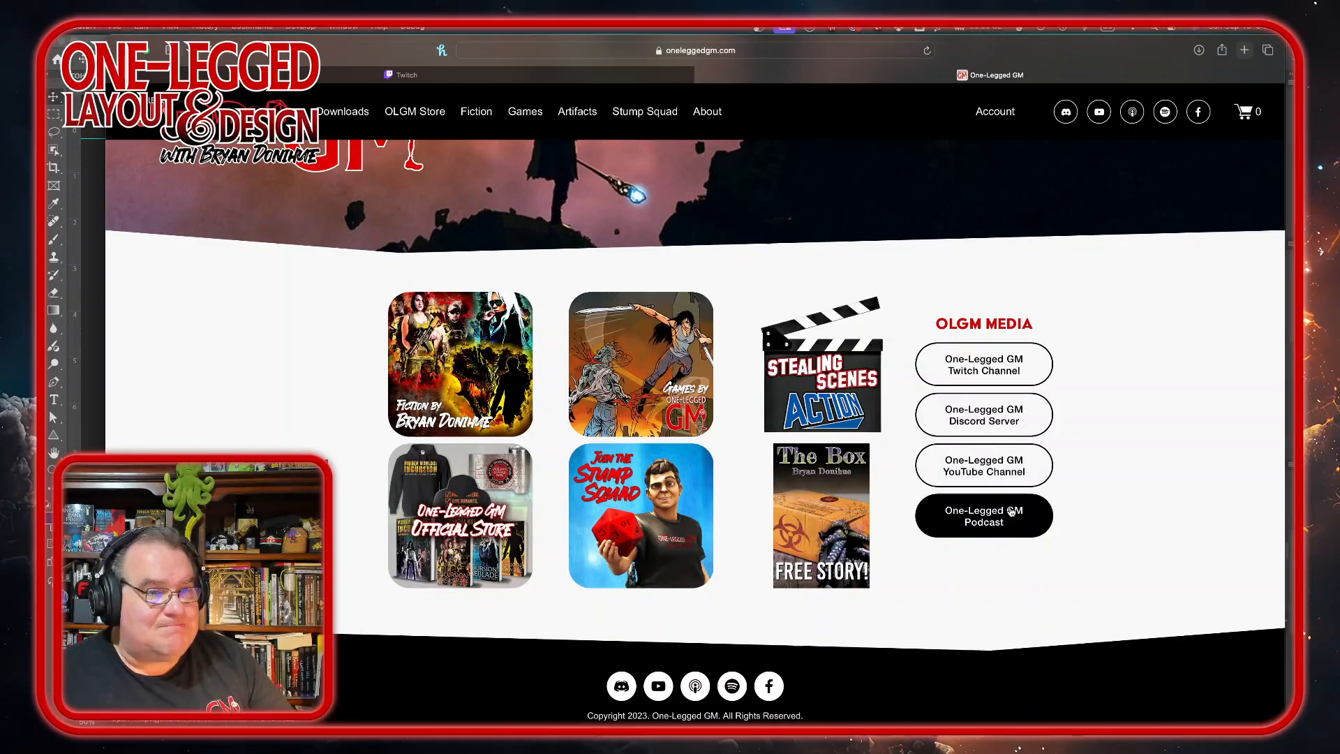
pyautogui.scroll(3, 1114, 347)
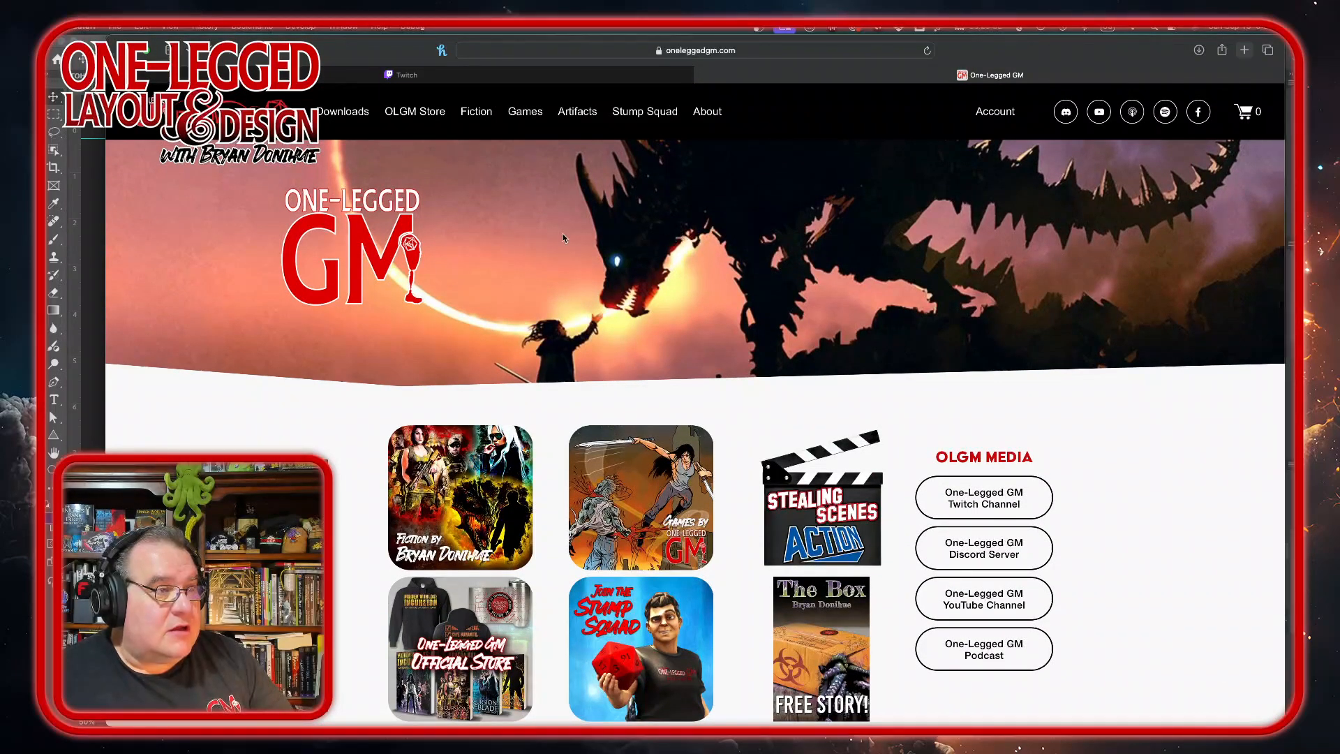
pyautogui.click(342, 114)
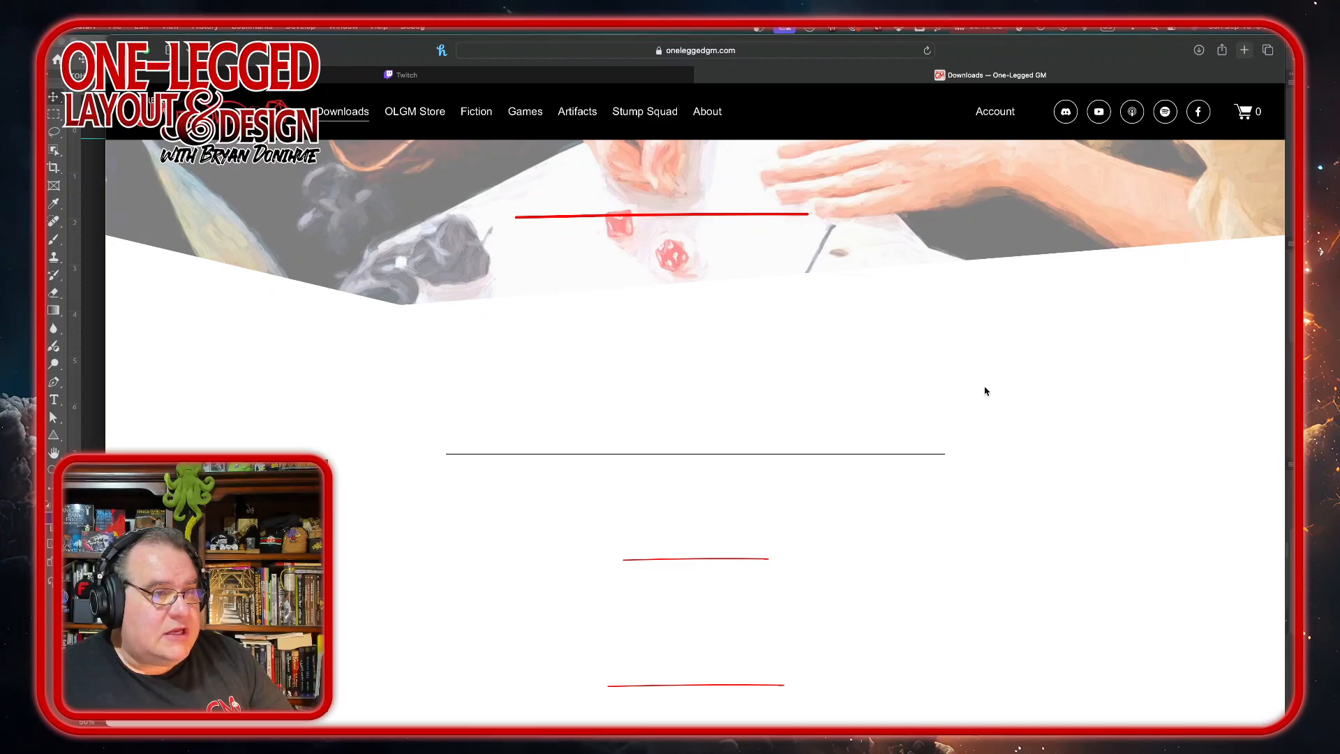
pyautogui.scroll(-5, 1018, 378)
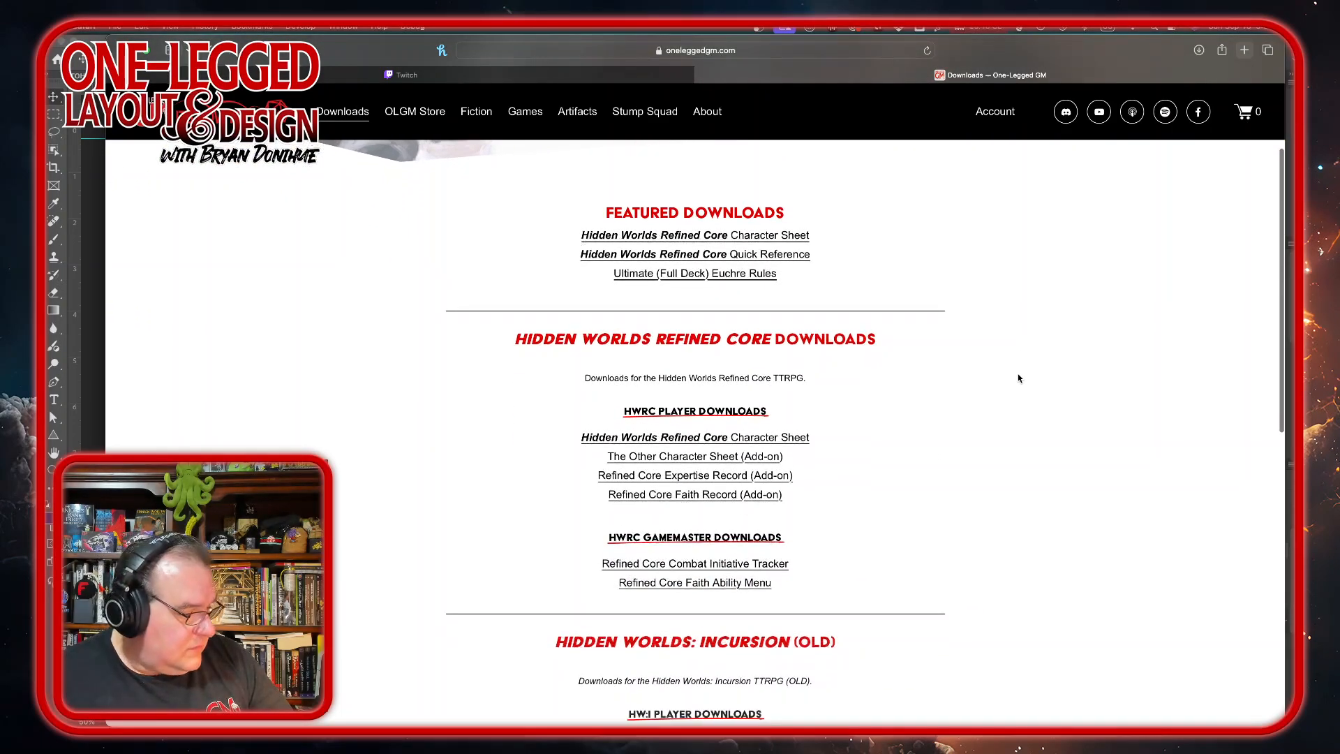
# Review the Downloads page's featured, Hidden Worlds Refined Core and Hidden Worlds: Incursion (old) lists, plus the Ultimate Euchre section
pyautogui.scroll(-1, 1018, 378)
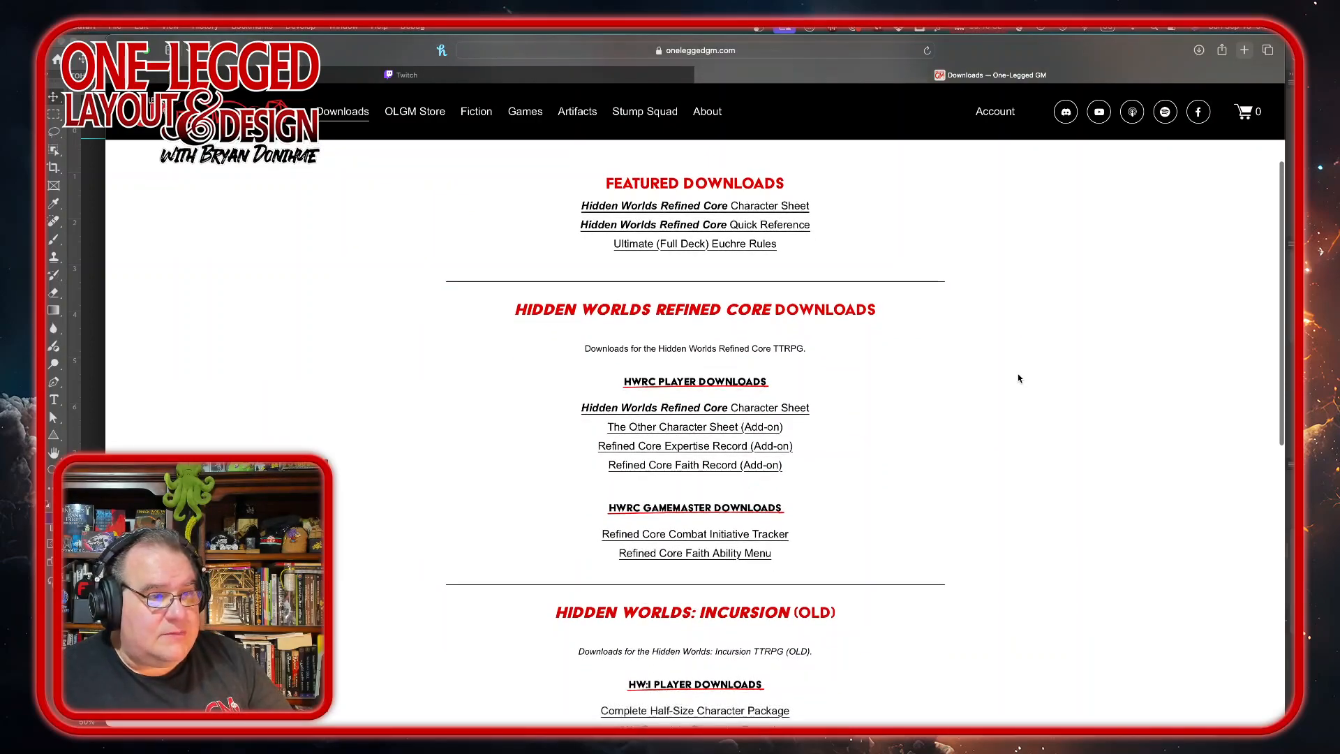
pyautogui.scroll(1, 1019, 378)
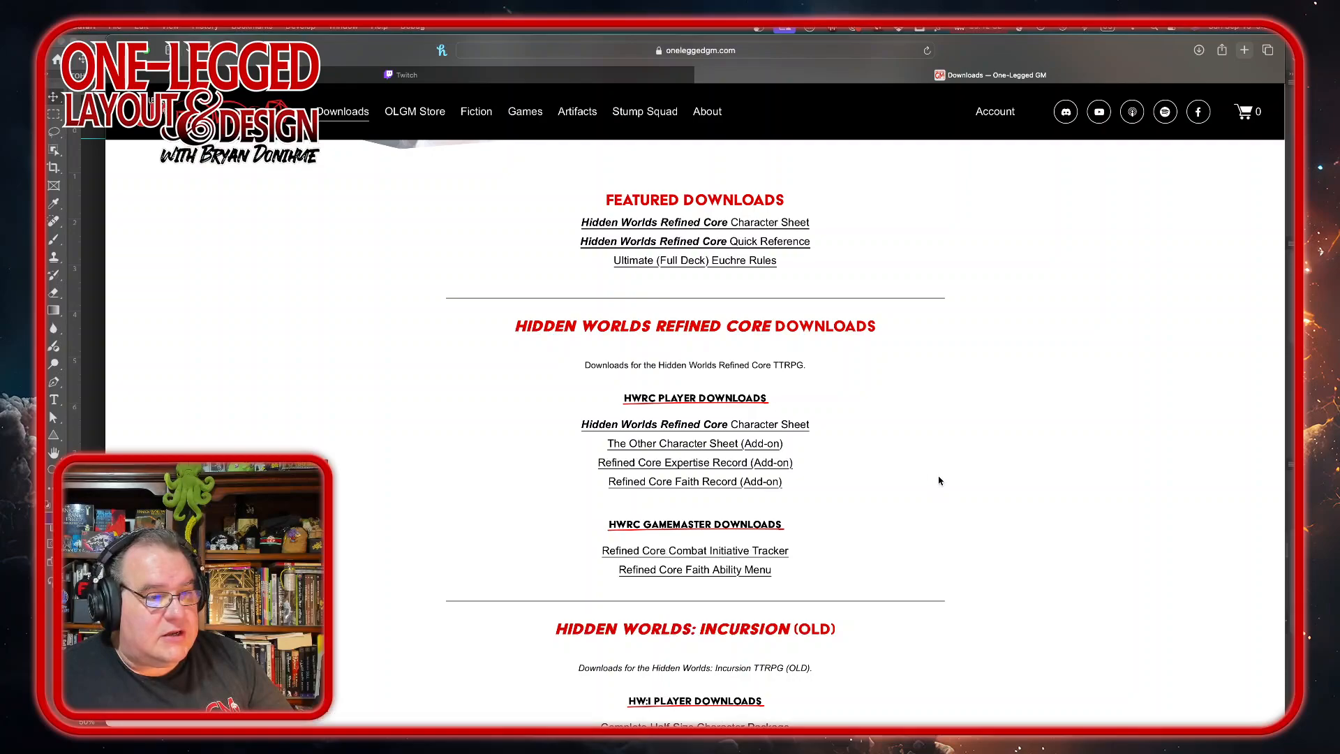
pyautogui.scroll(3, 899, 367)
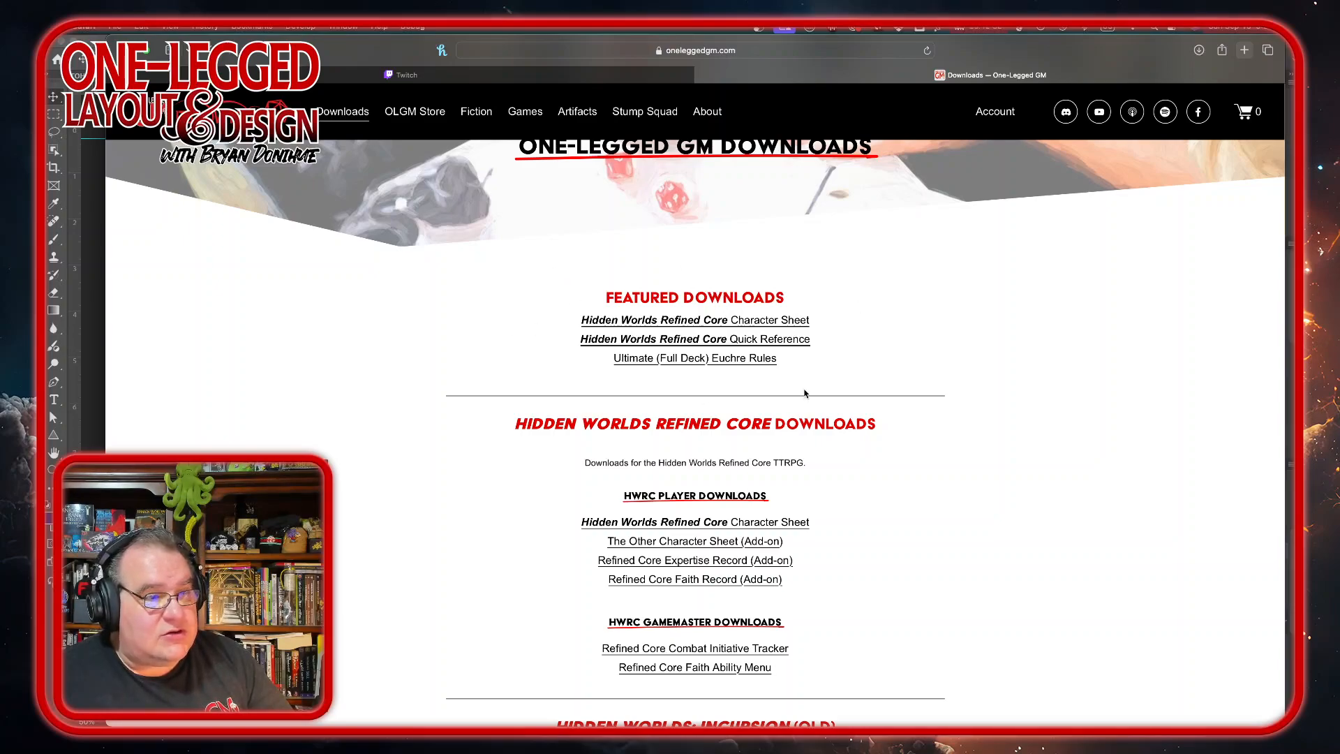
pyautogui.scroll(-4, 966, 388)
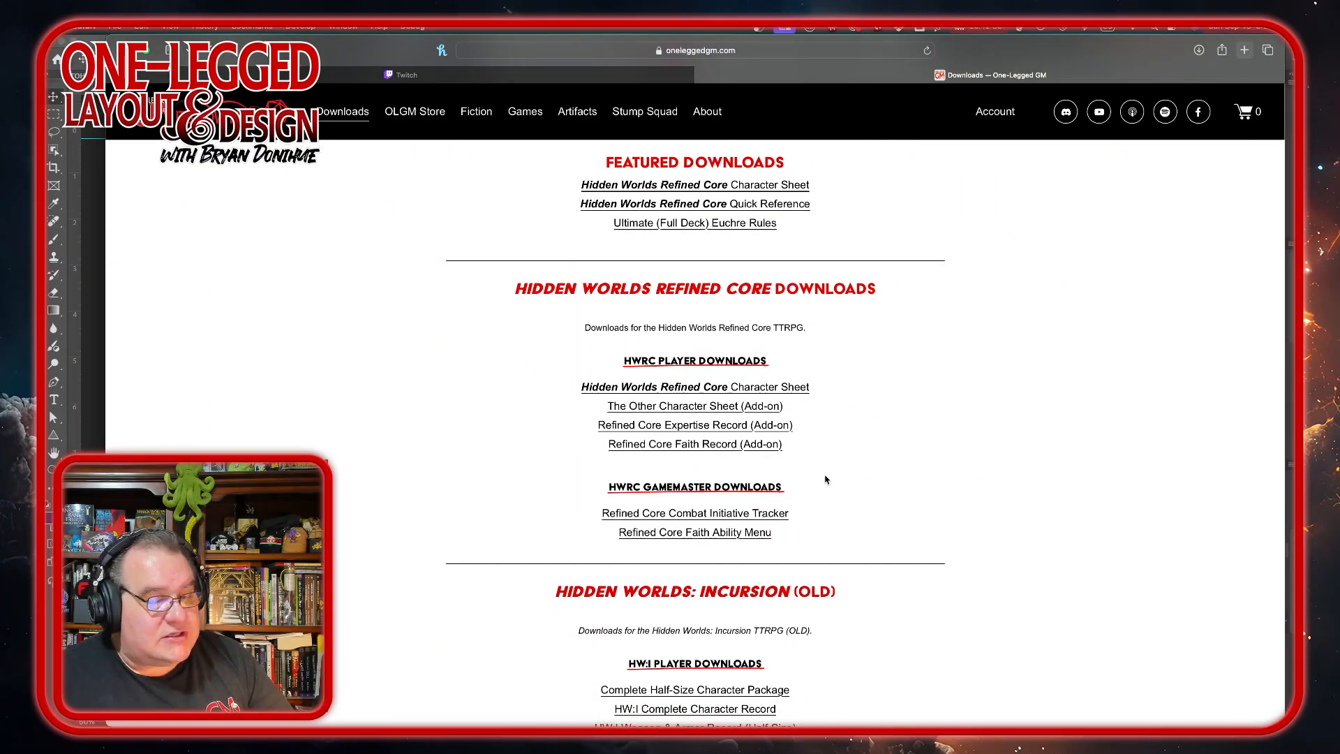
pyautogui.scroll(-4, 837, 416)
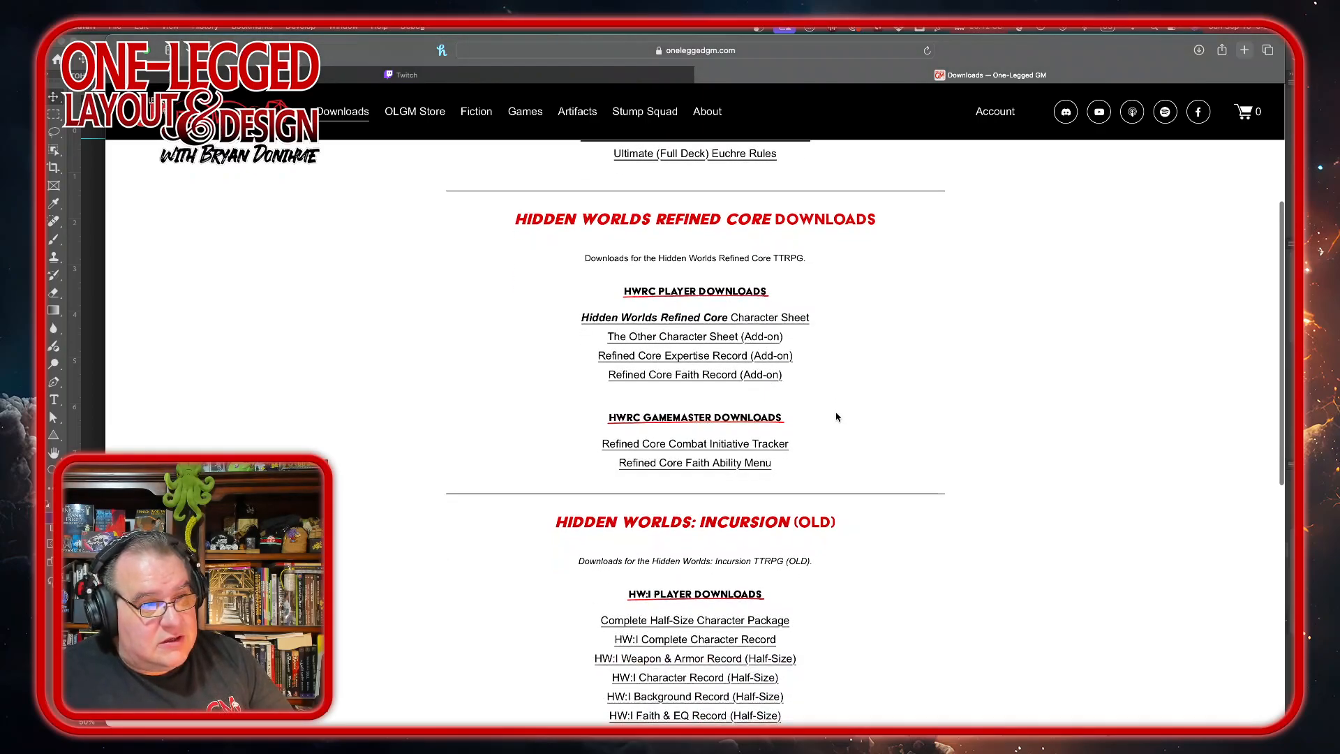
pyautogui.scroll(-12, 873, 544)
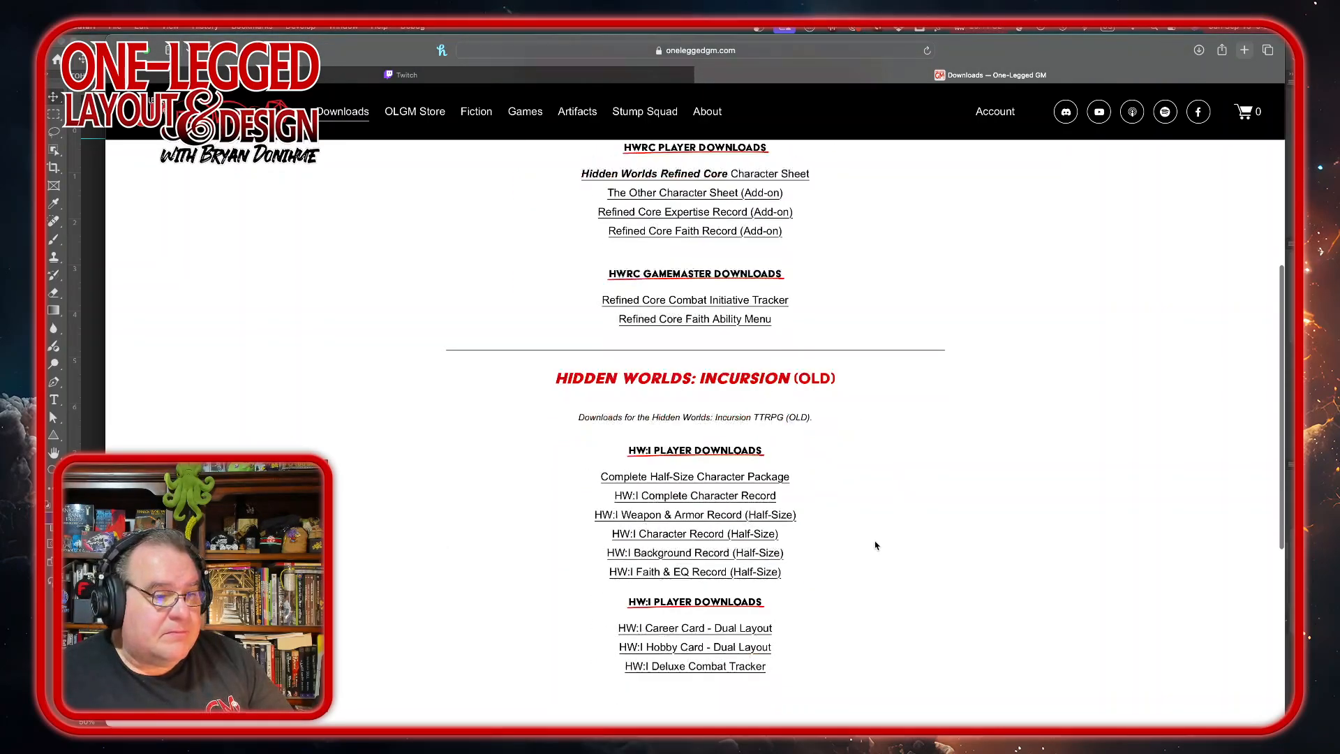
pyautogui.scroll(20, 875, 545)
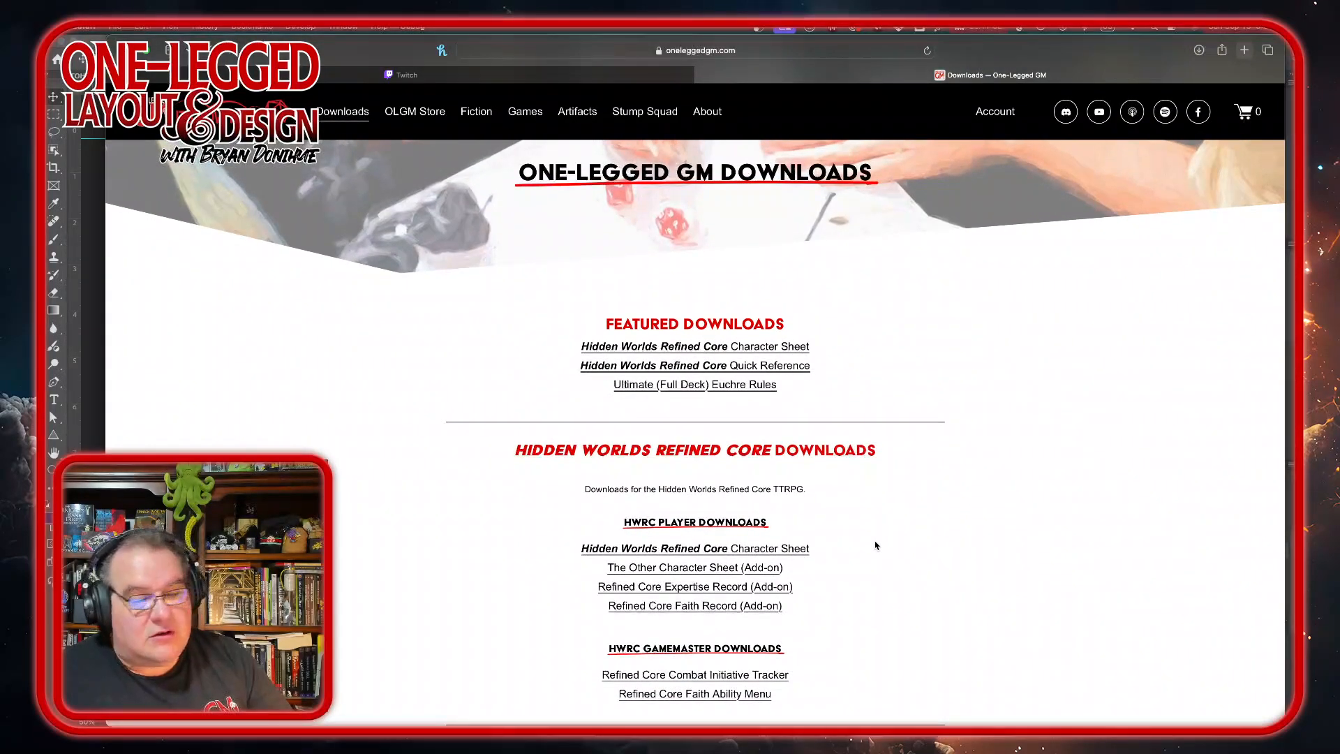
pyautogui.scroll(-1, 876, 545)
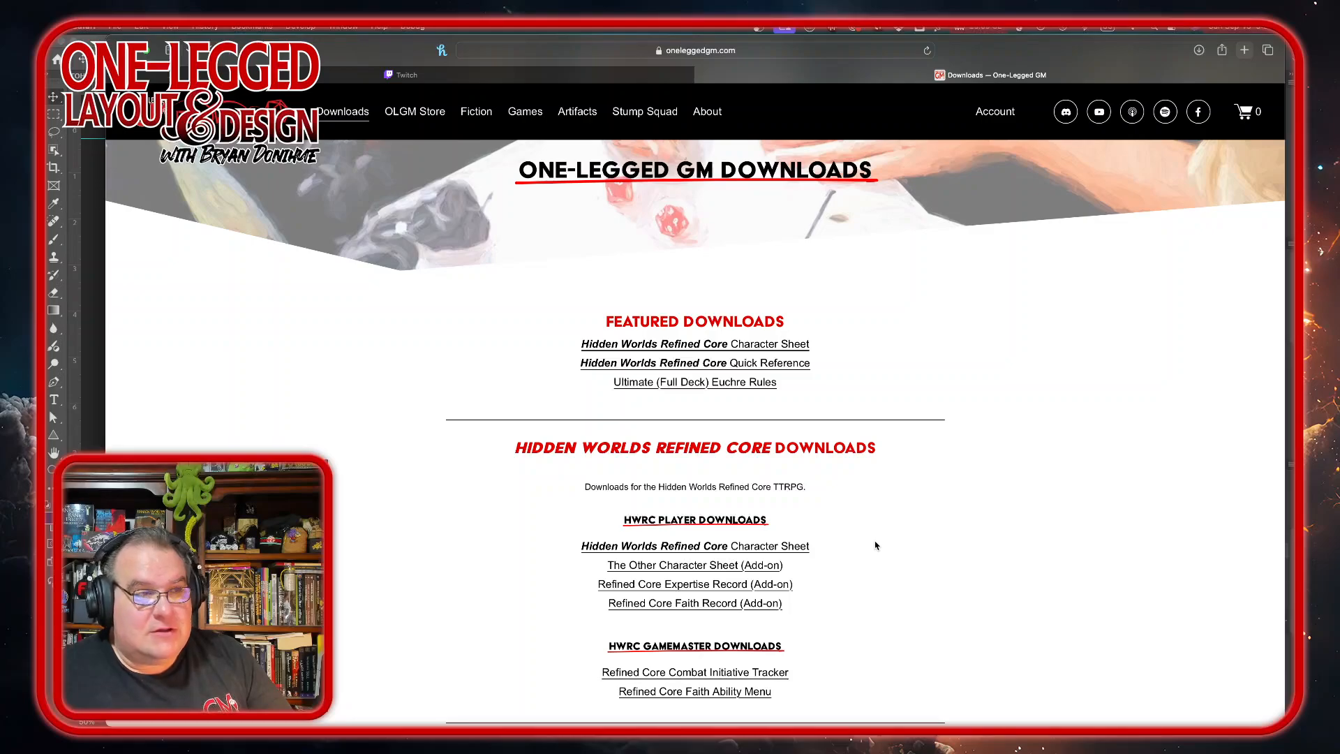
pyautogui.scroll(-15, 876, 545)
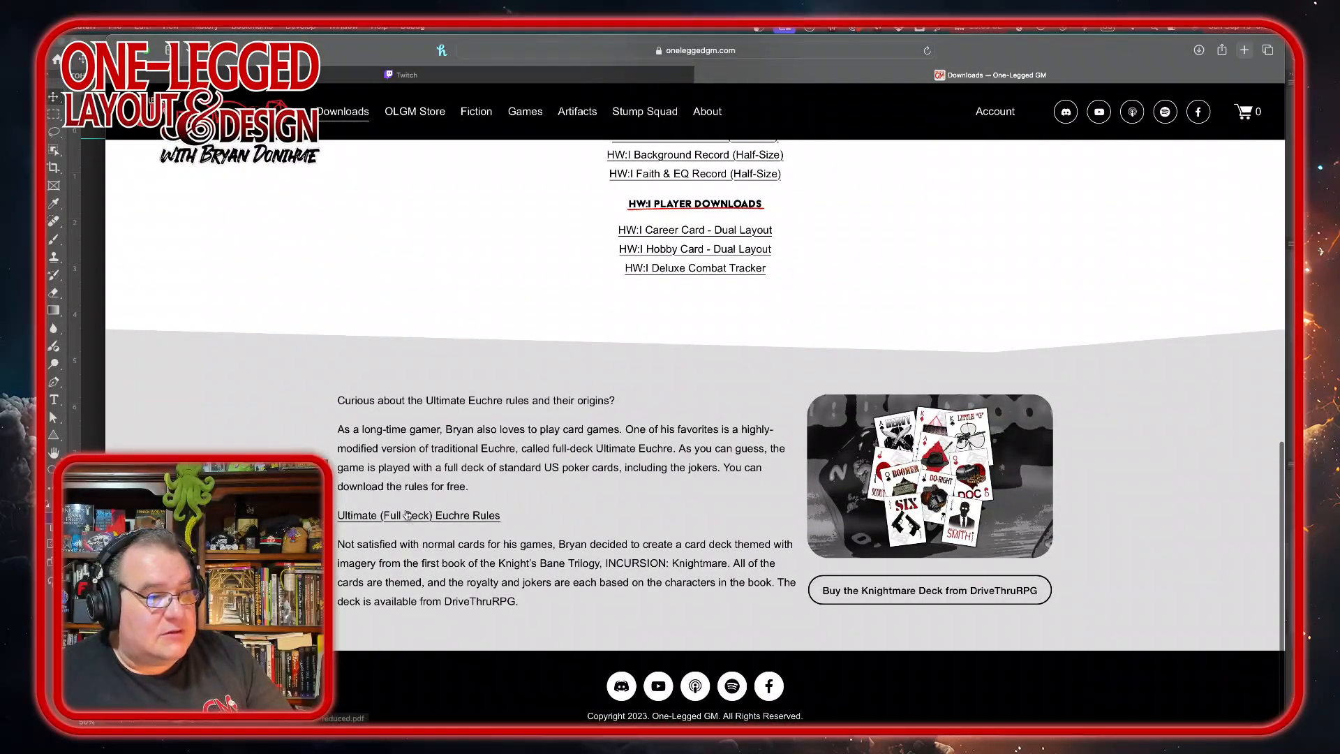
pyautogui.scroll(8, 721, 380)
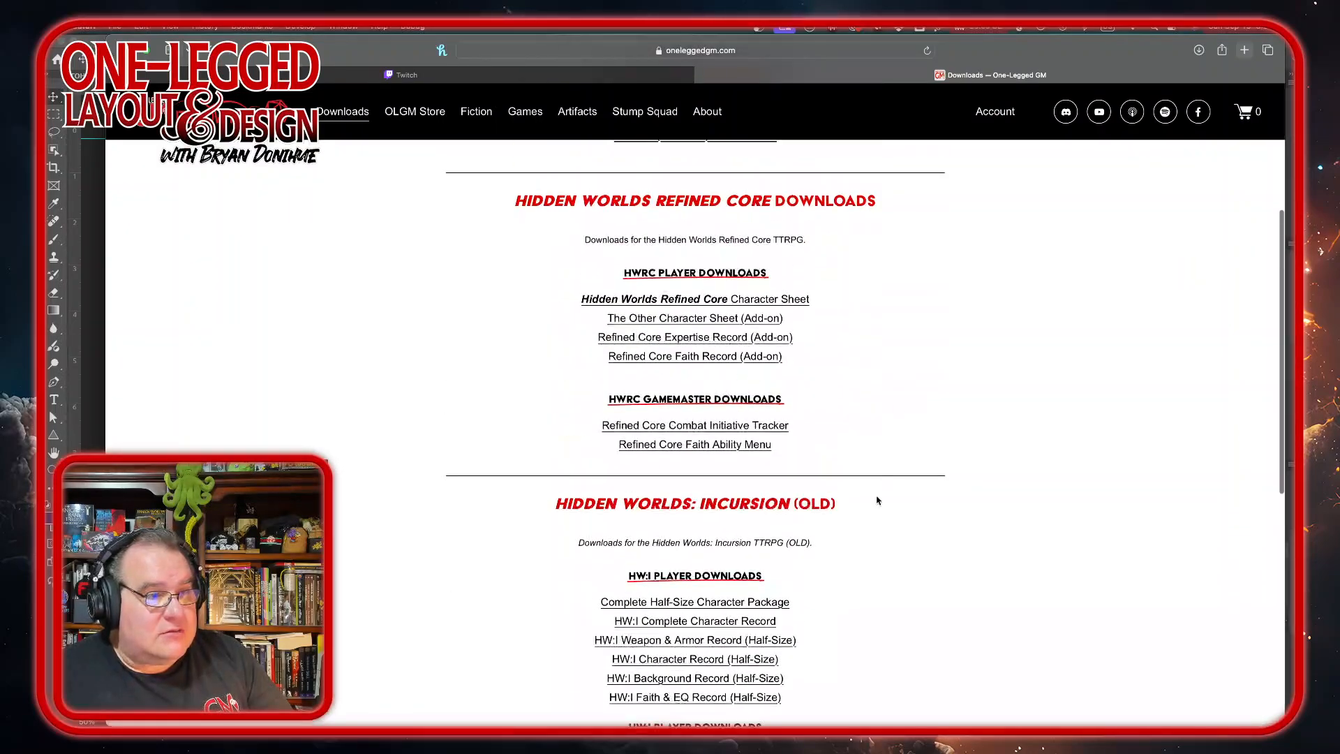
pyautogui.scroll(5, 875, 279)
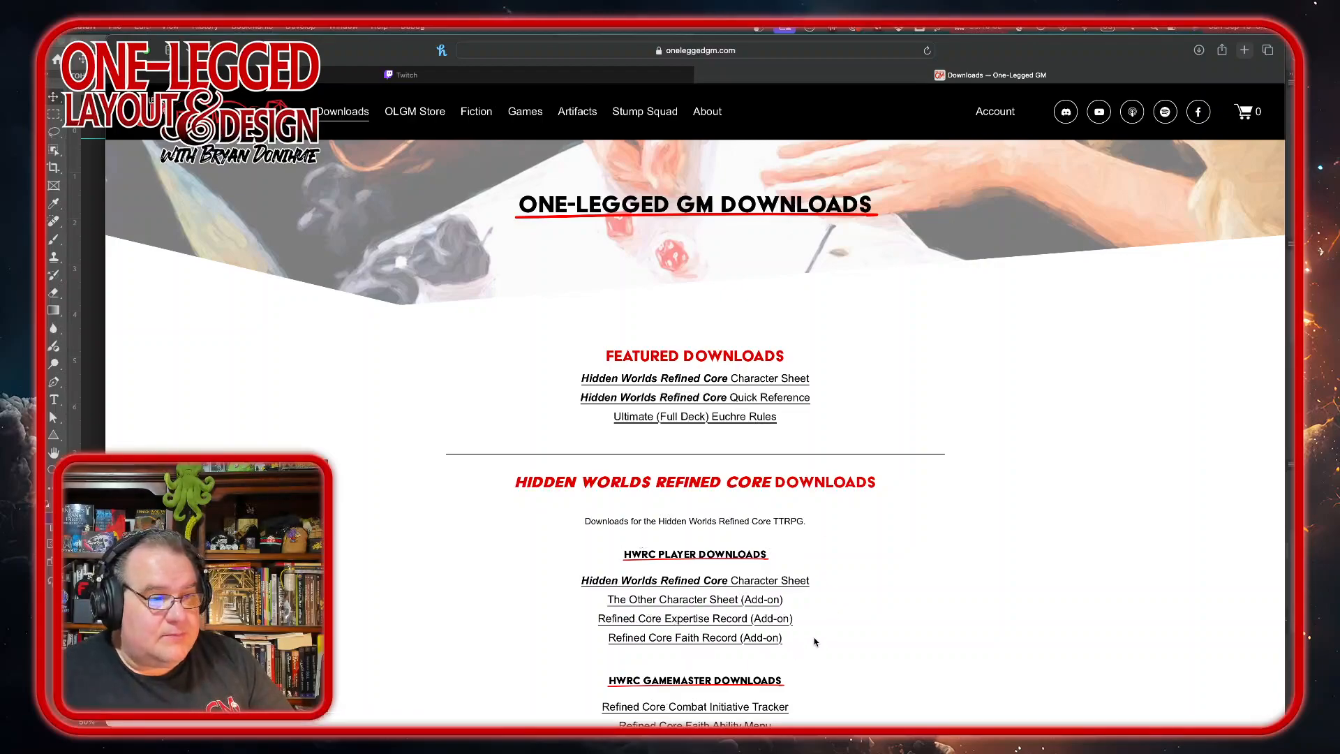
pyautogui.scroll(2, 868, 594)
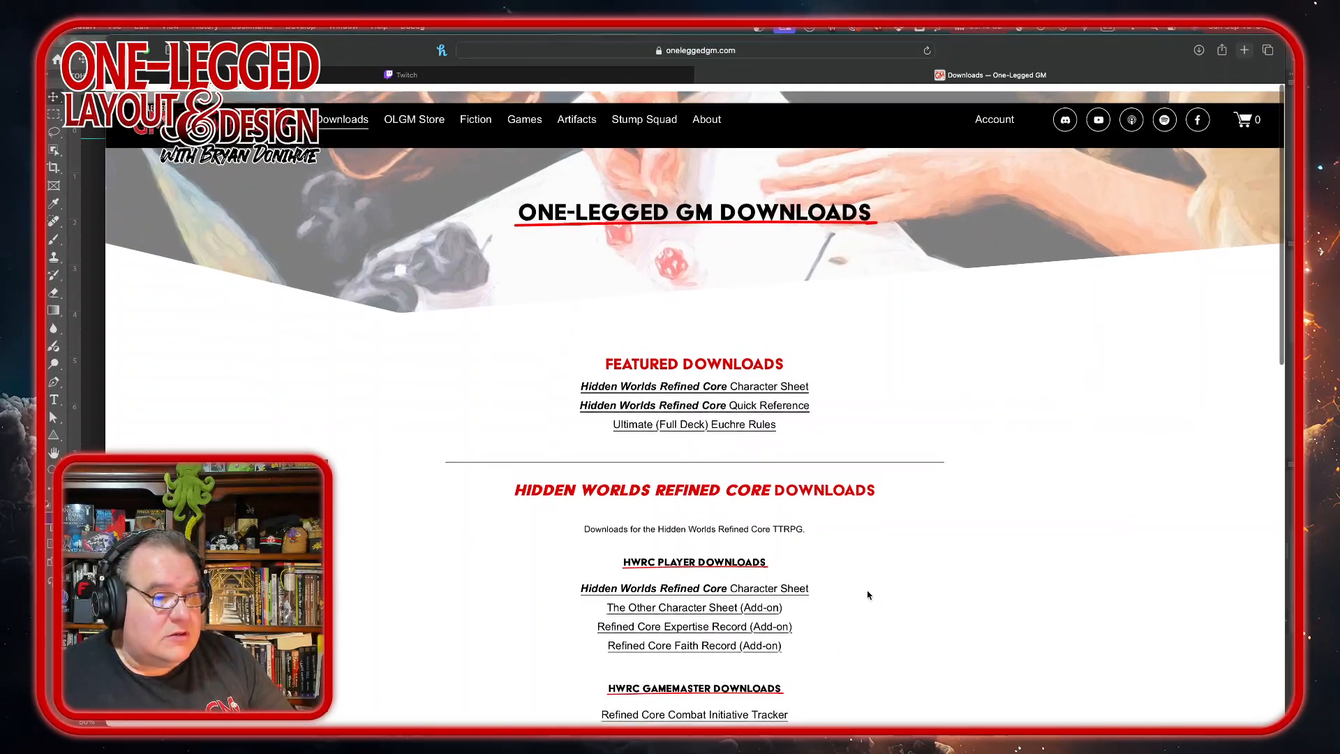
pyautogui.scroll(-3, 868, 595)
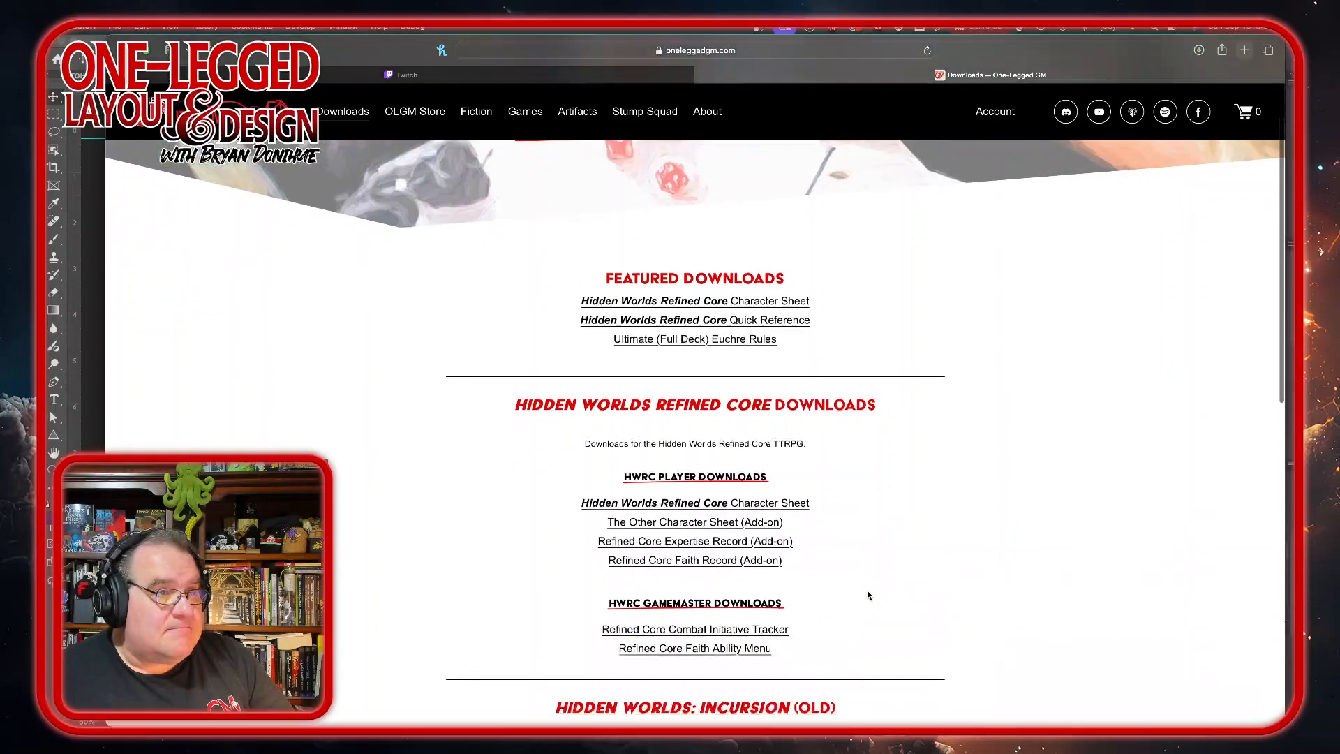
pyautogui.scroll(4, 869, 594)
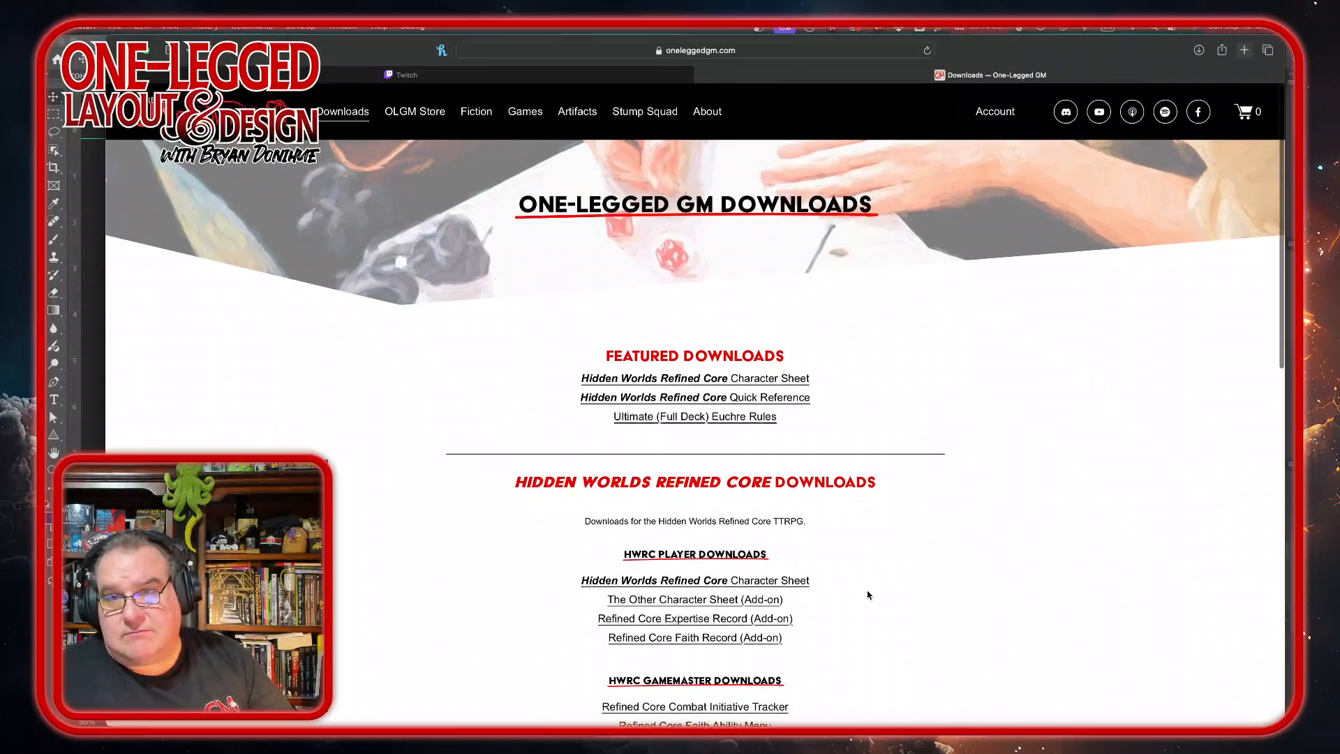
# Return to the One-Legged GM home page and look over its product tiles and OLGM Media links
pyautogui.click(218, 112)
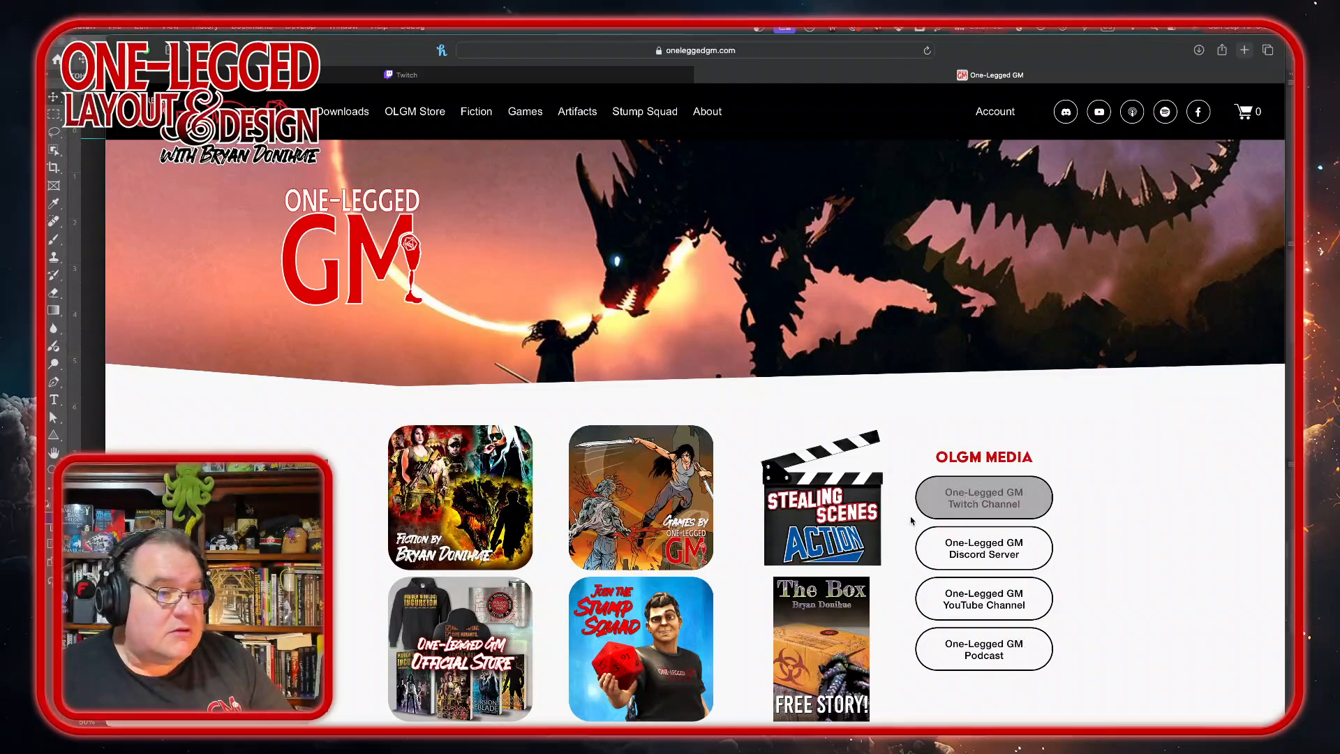
pyautogui.scroll(-2, 879, 358)
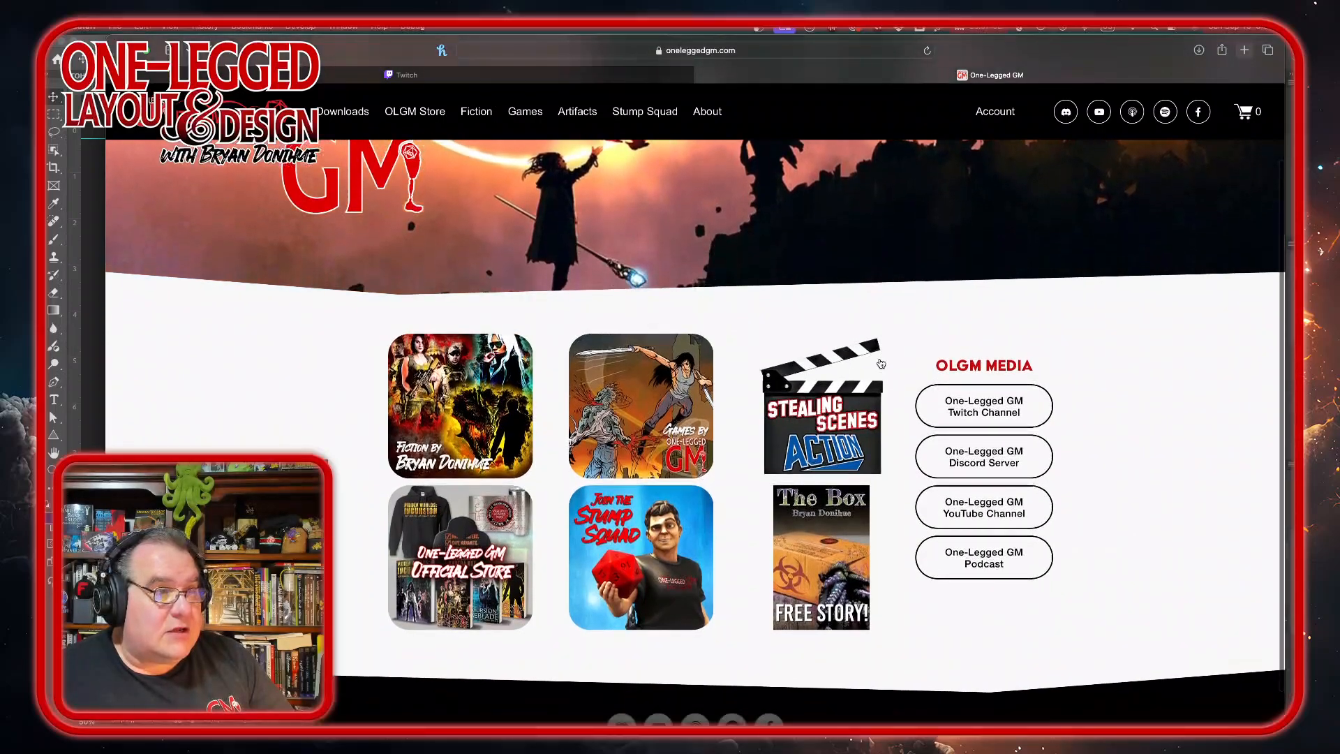
pyautogui.scroll(2, 888, 358)
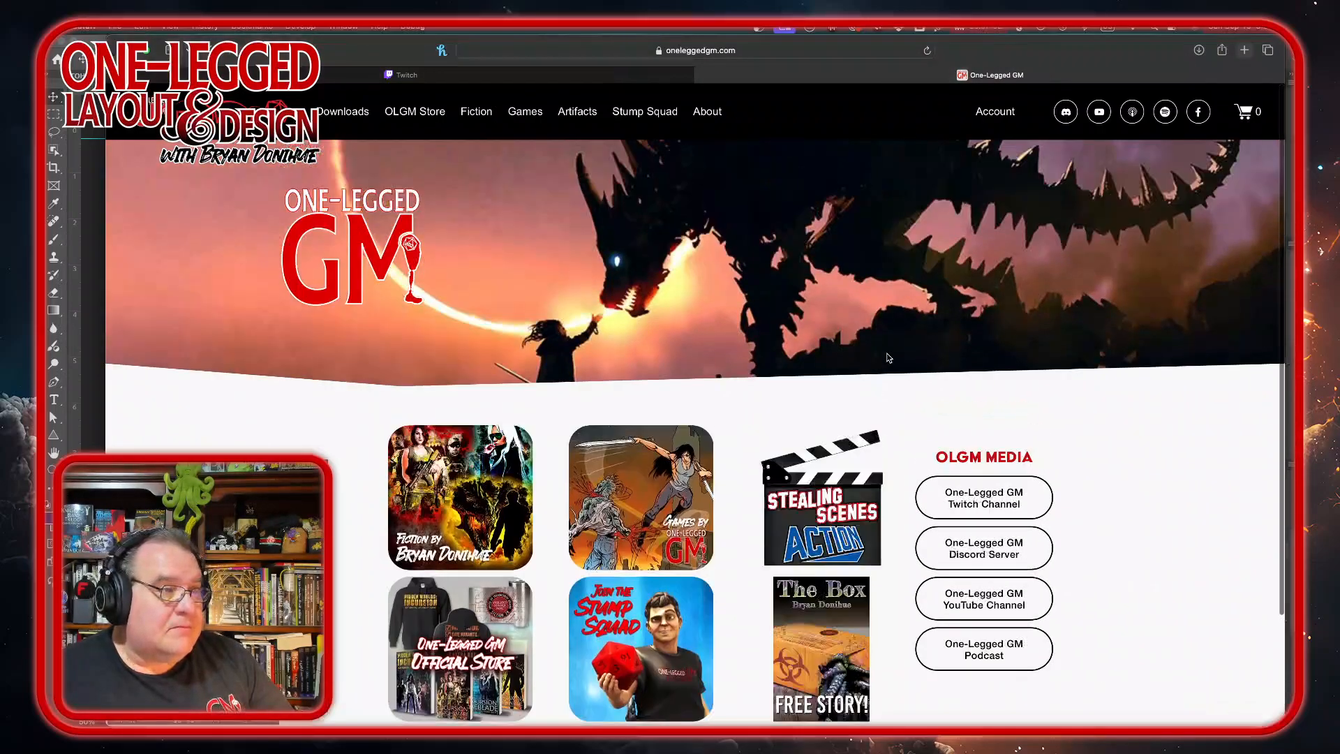
# Go to the OLGM Store page and look through its books, PDFs, games and gamemaster accessories
pyautogui.click(425, 114)
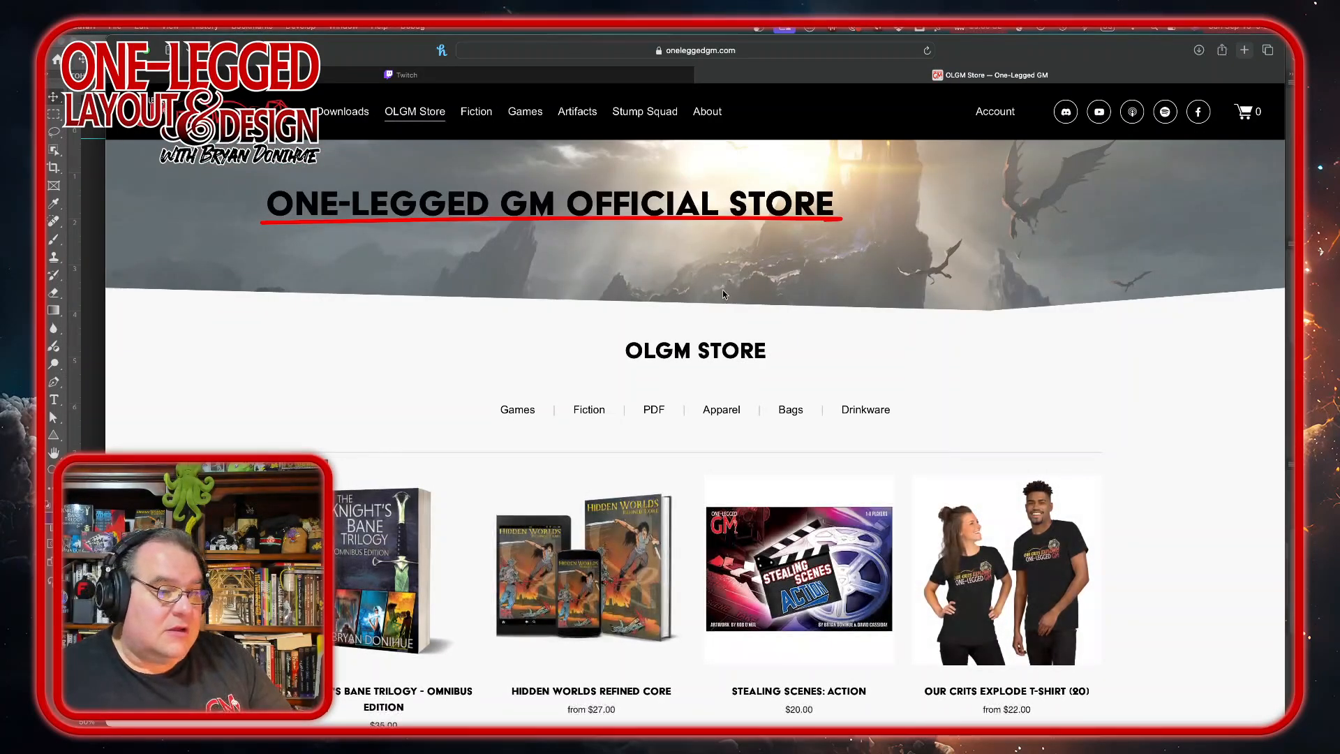
pyautogui.scroll(-3, 831, 272)
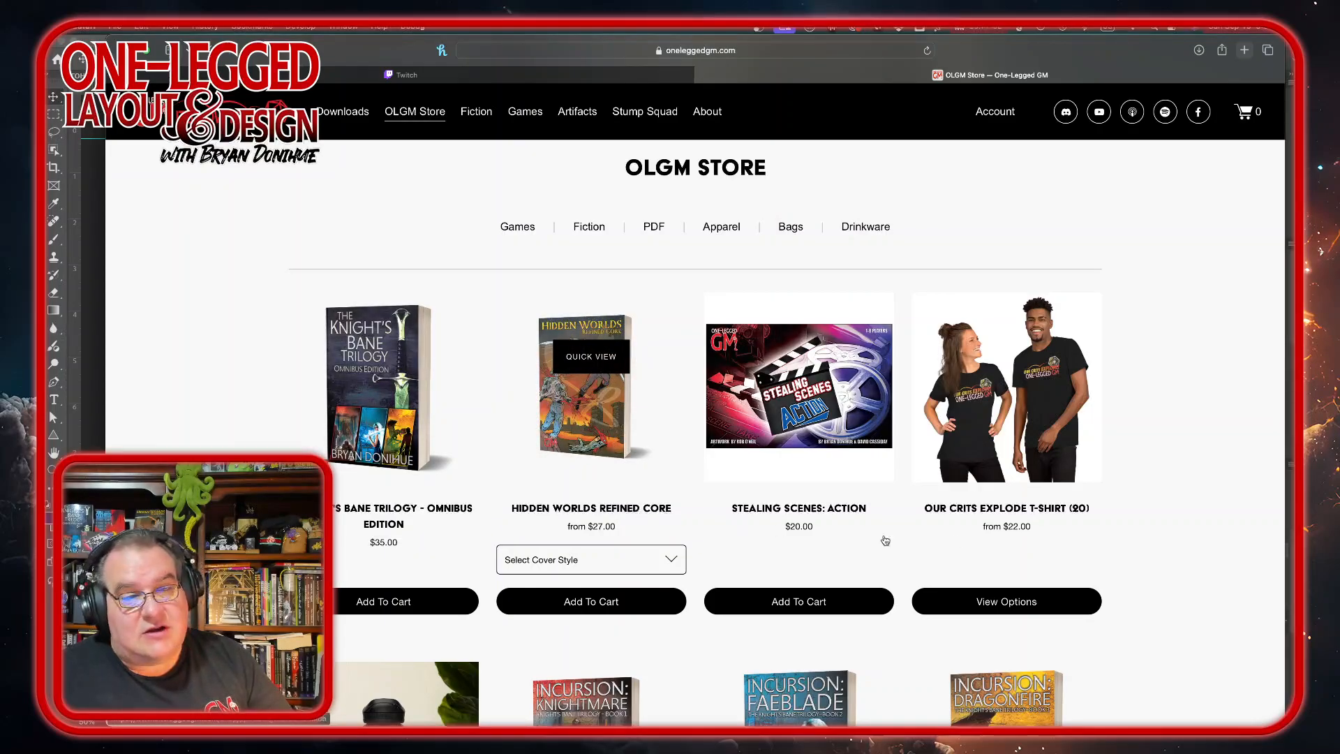
pyautogui.scroll(-5, 1222, 417)
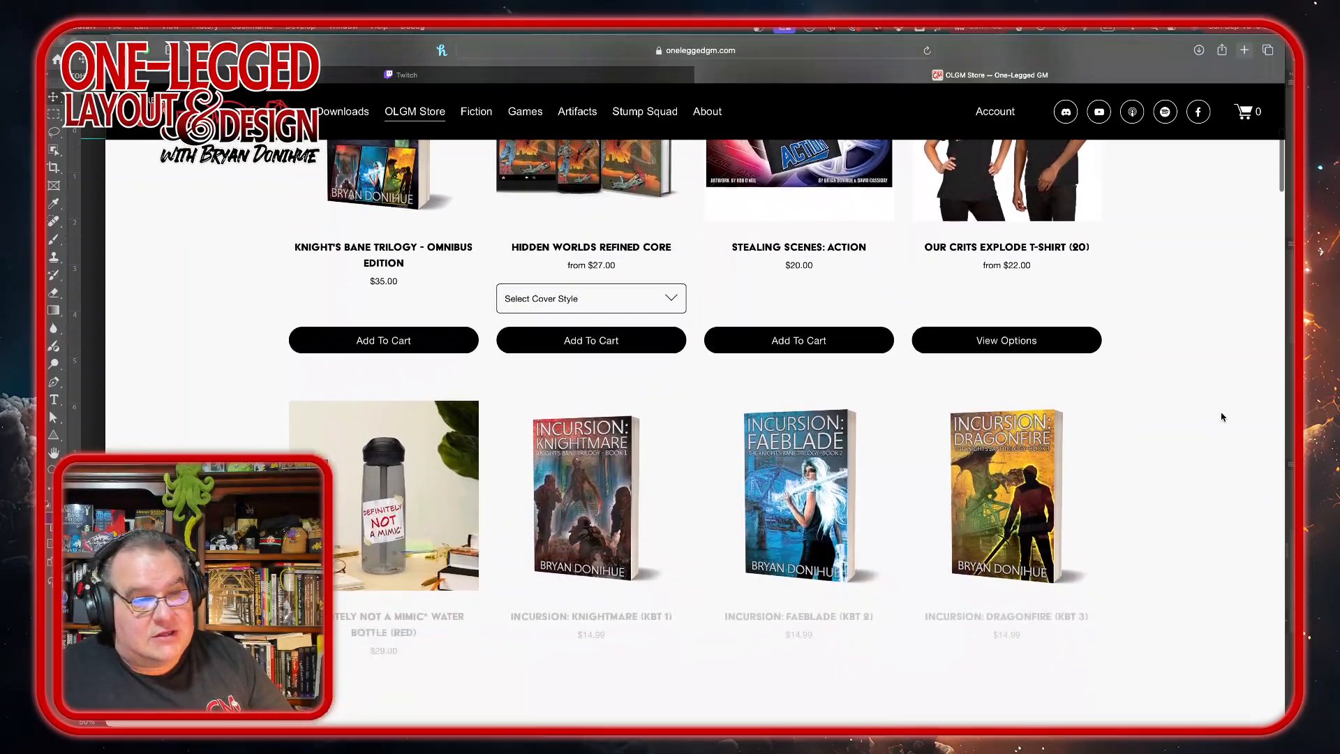
pyautogui.scroll(-2, 1221, 417)
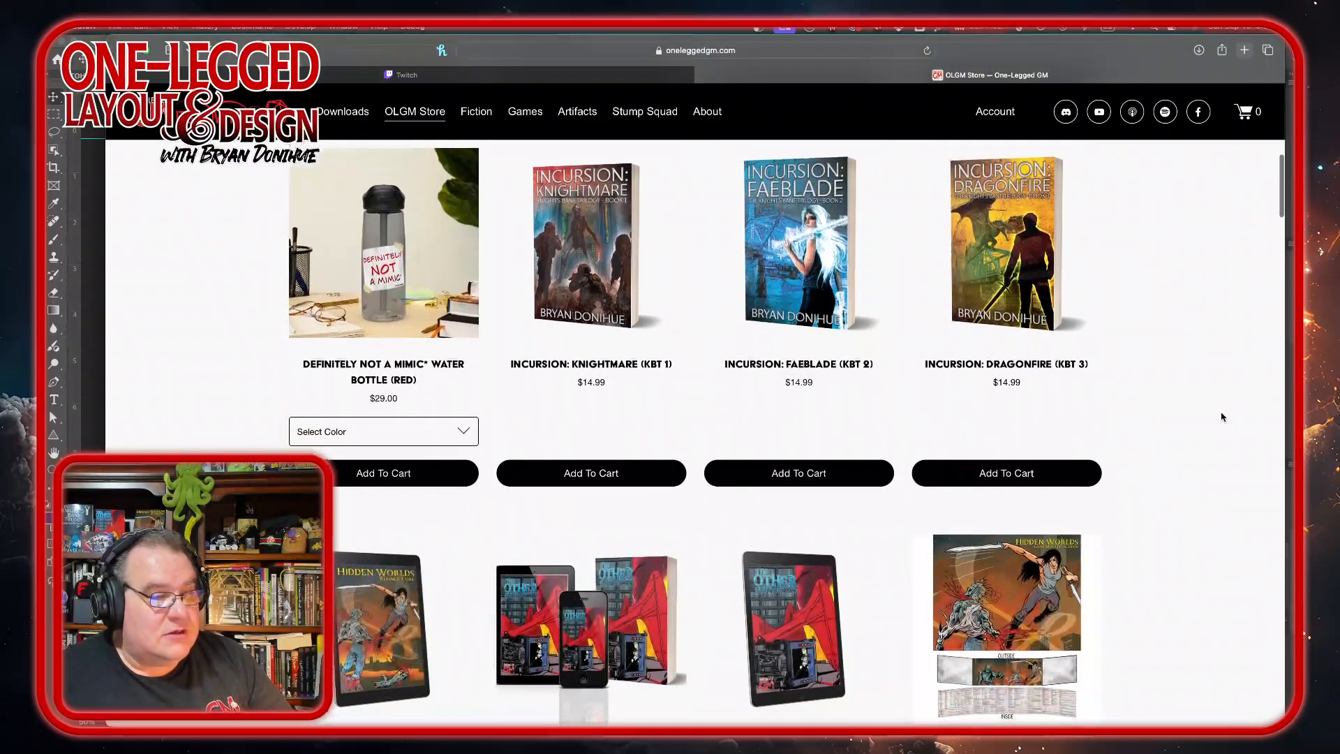
pyautogui.scroll(1, 1222, 416)
pyautogui.scroll(-1, 1221, 416)
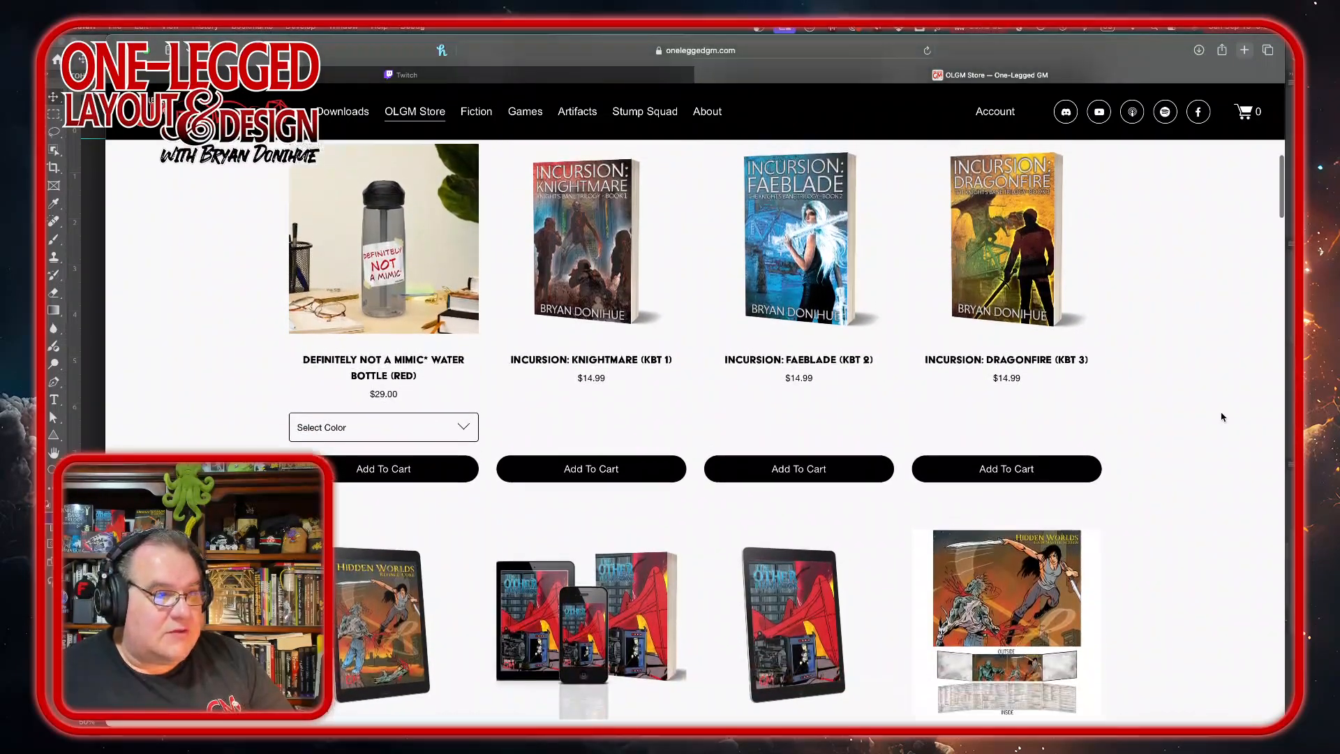
pyautogui.scroll(1, 1221, 417)
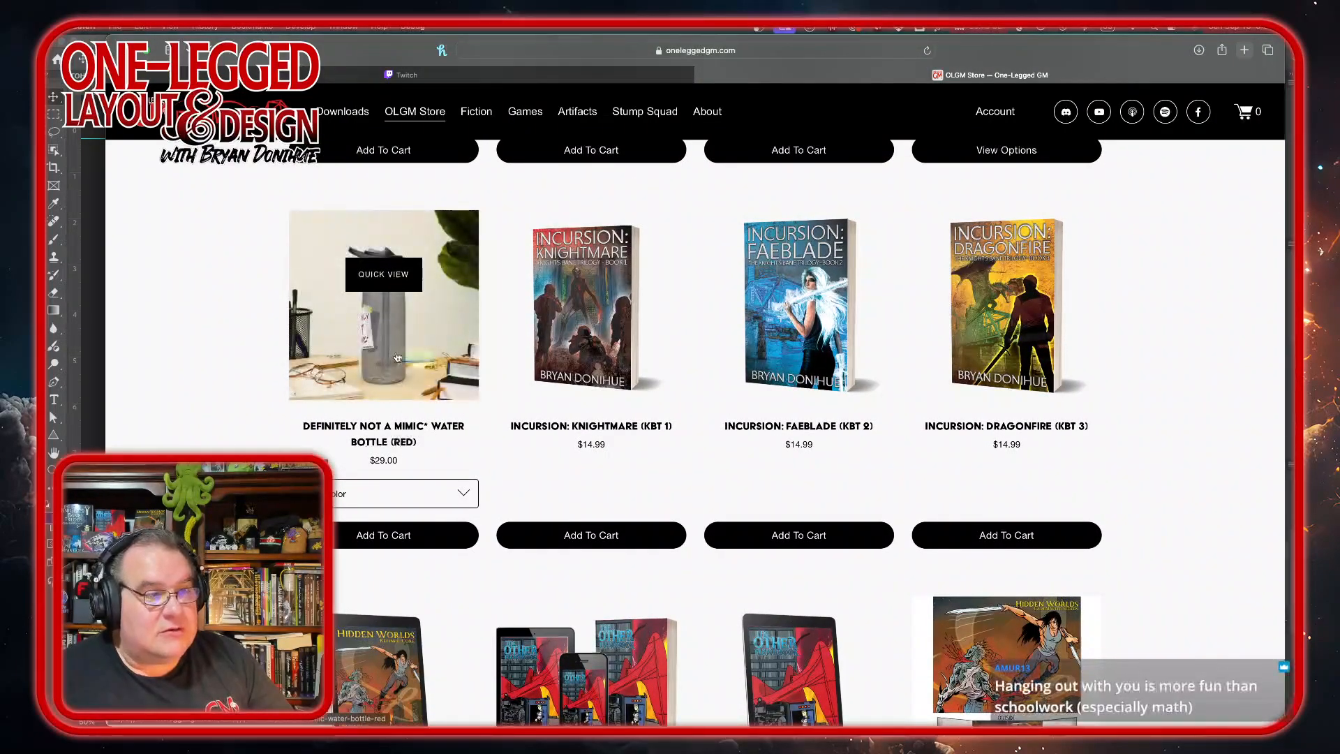
pyautogui.scroll(-10, 1172, 342)
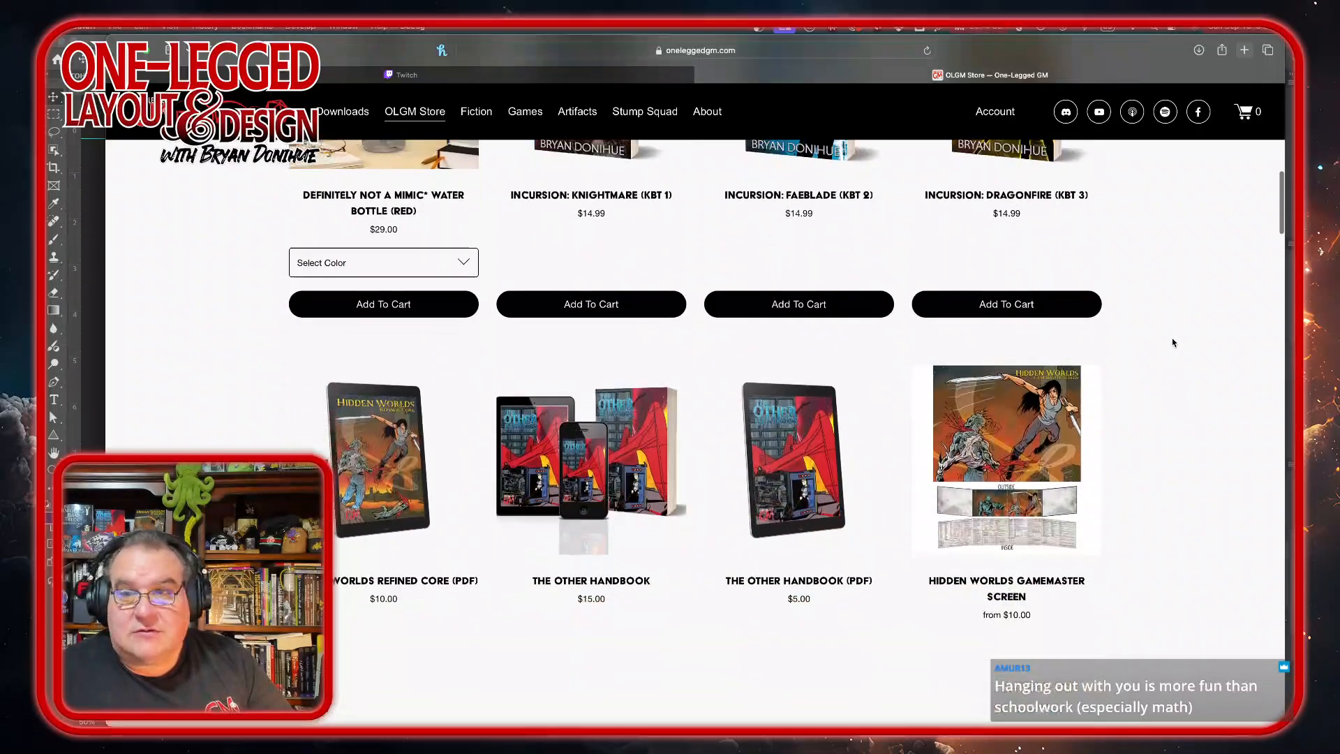
pyautogui.scroll(-15, 1173, 343)
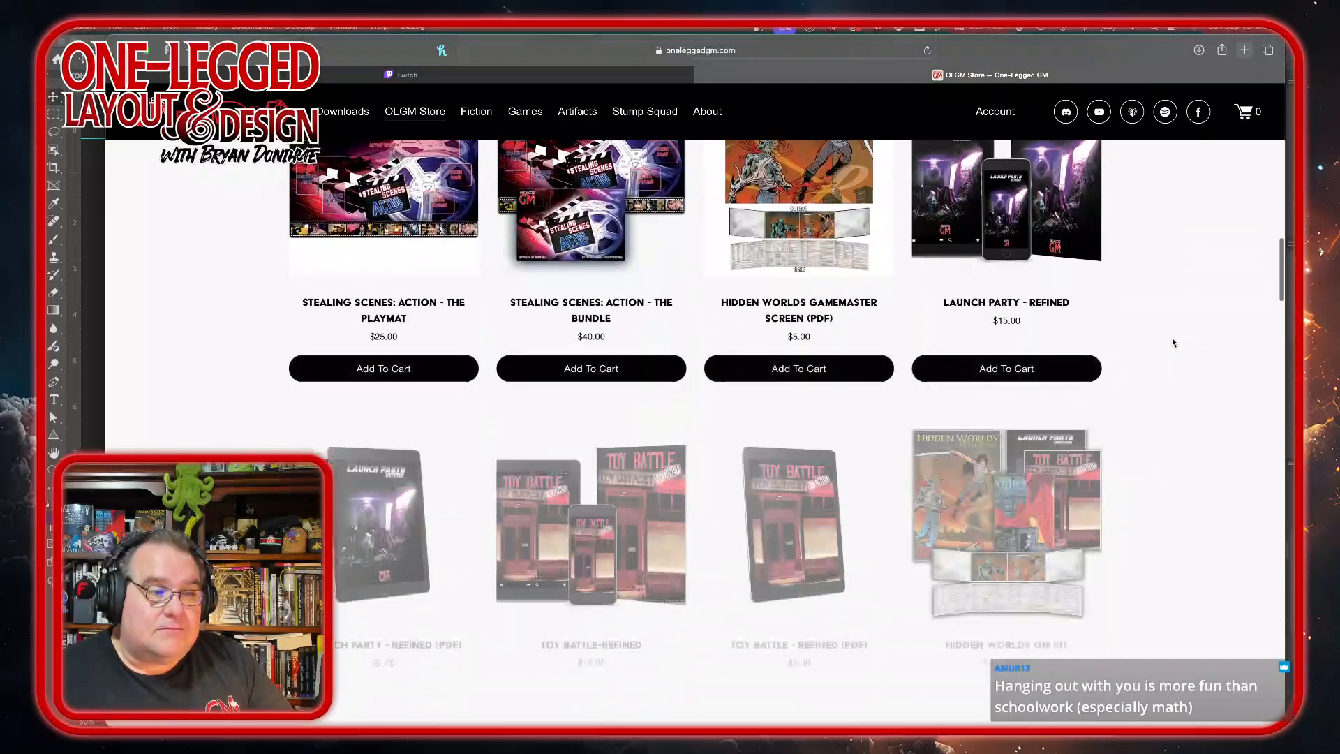
# Browse the store's T-shirts, hoodies, totes, polos, hats, patches and water bottles further down the product list
pyautogui.scroll(-10, 1172, 343)
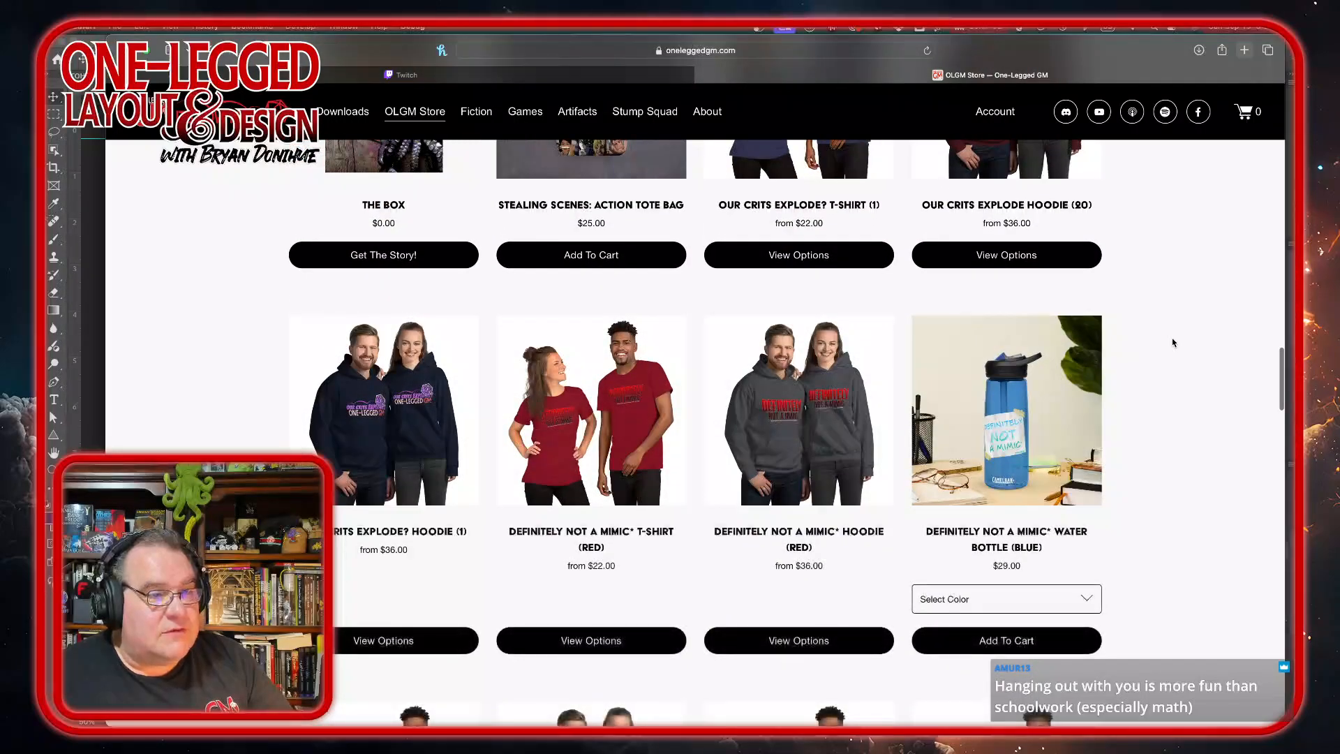
pyautogui.scroll(3, 1173, 342)
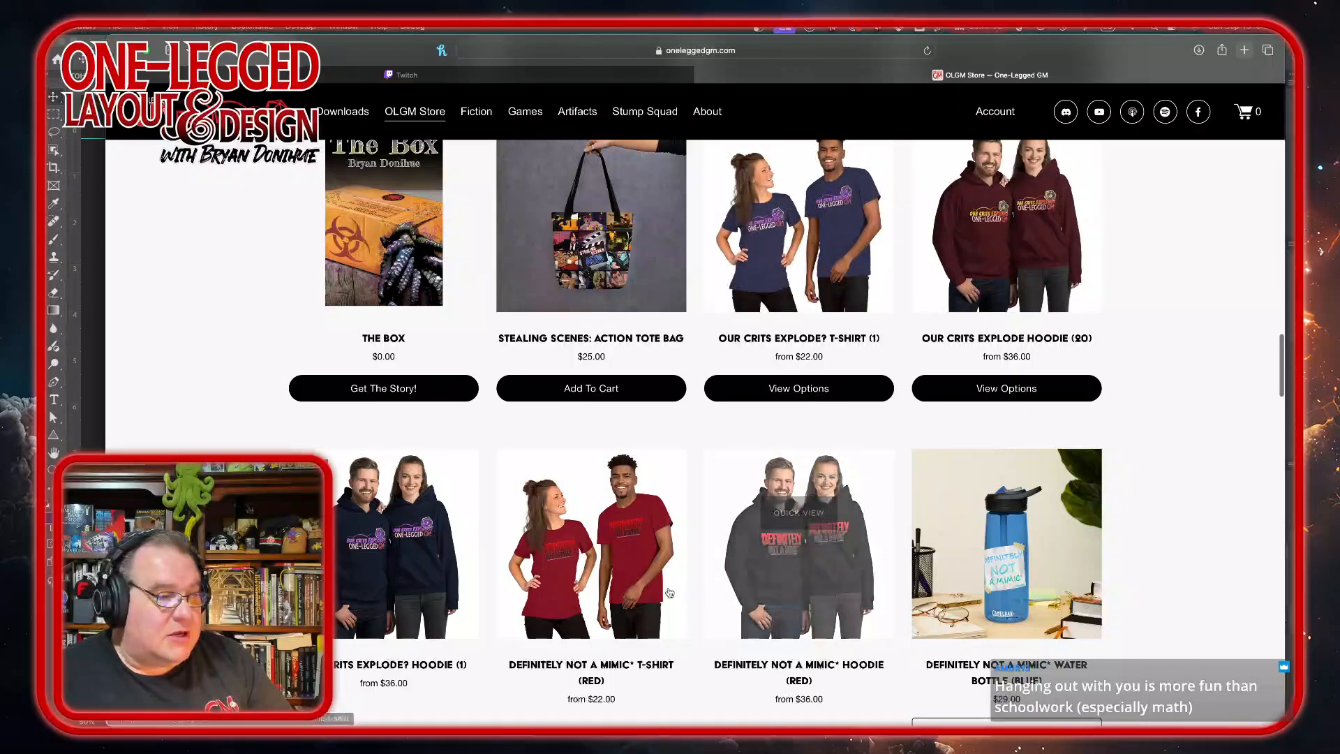
pyautogui.scroll(-5, 1006, 543)
pyautogui.scroll(-9, 1007, 543)
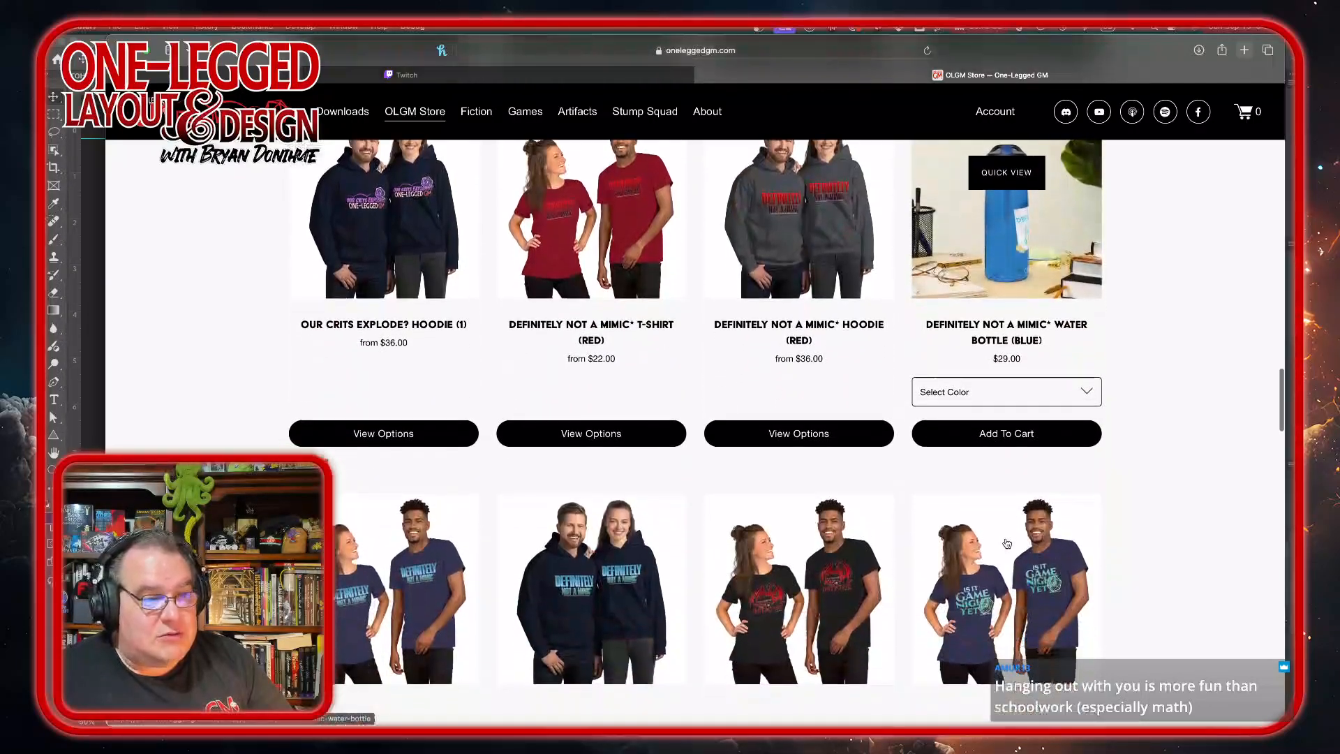
pyautogui.scroll(-6, 1105, 523)
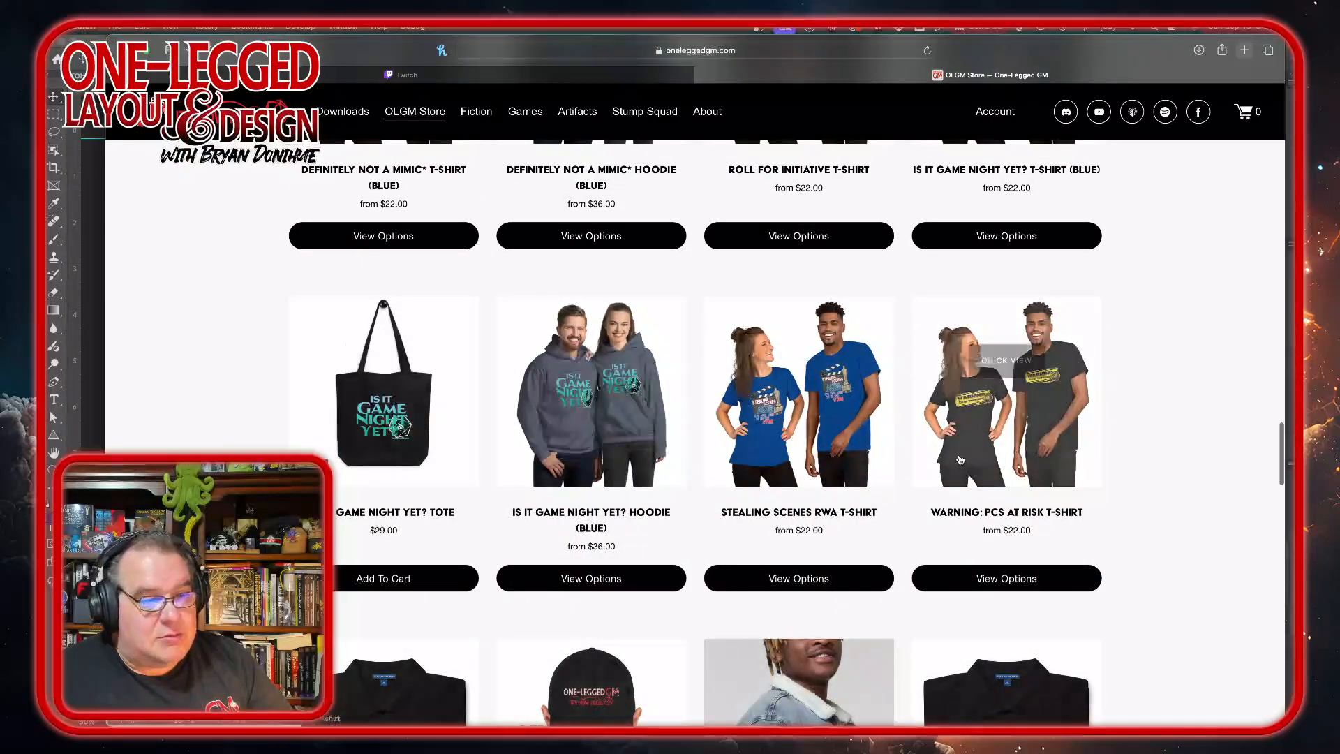
pyautogui.scroll(-5, 524, 529)
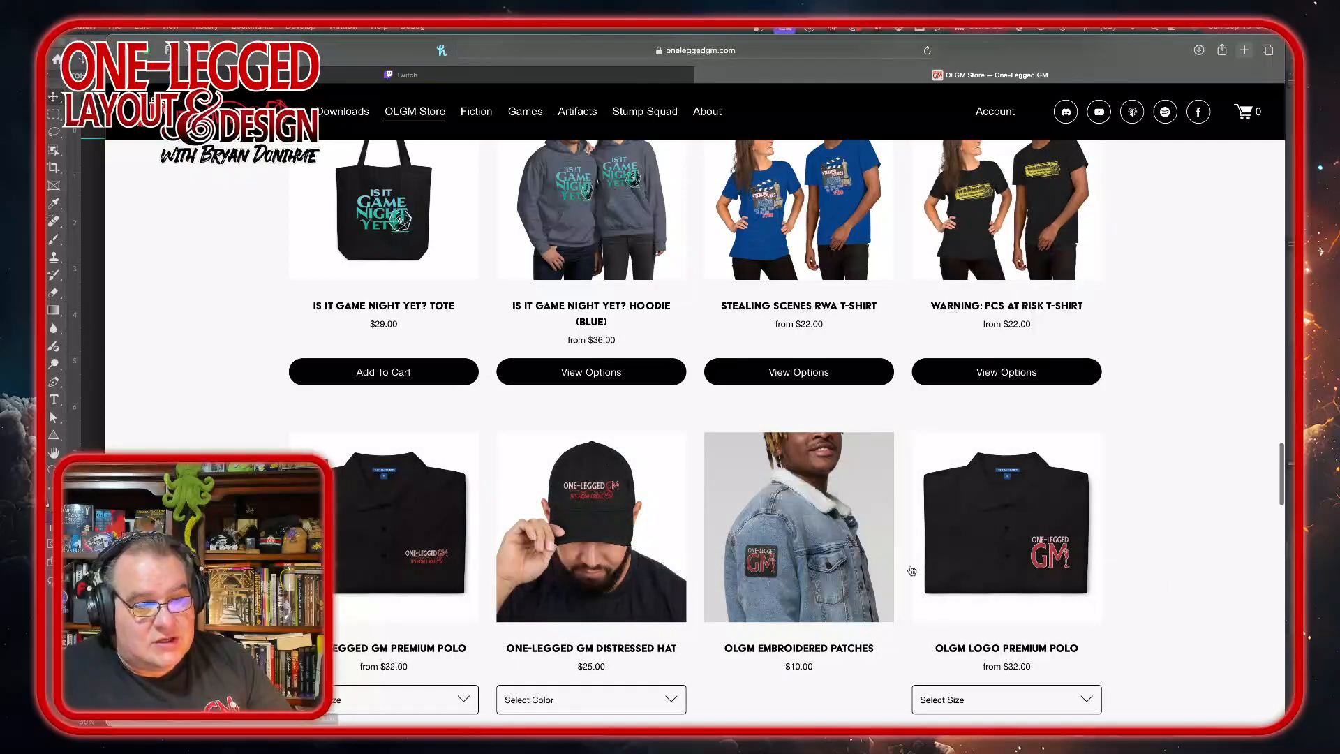
pyautogui.scroll(-10, 1164, 436)
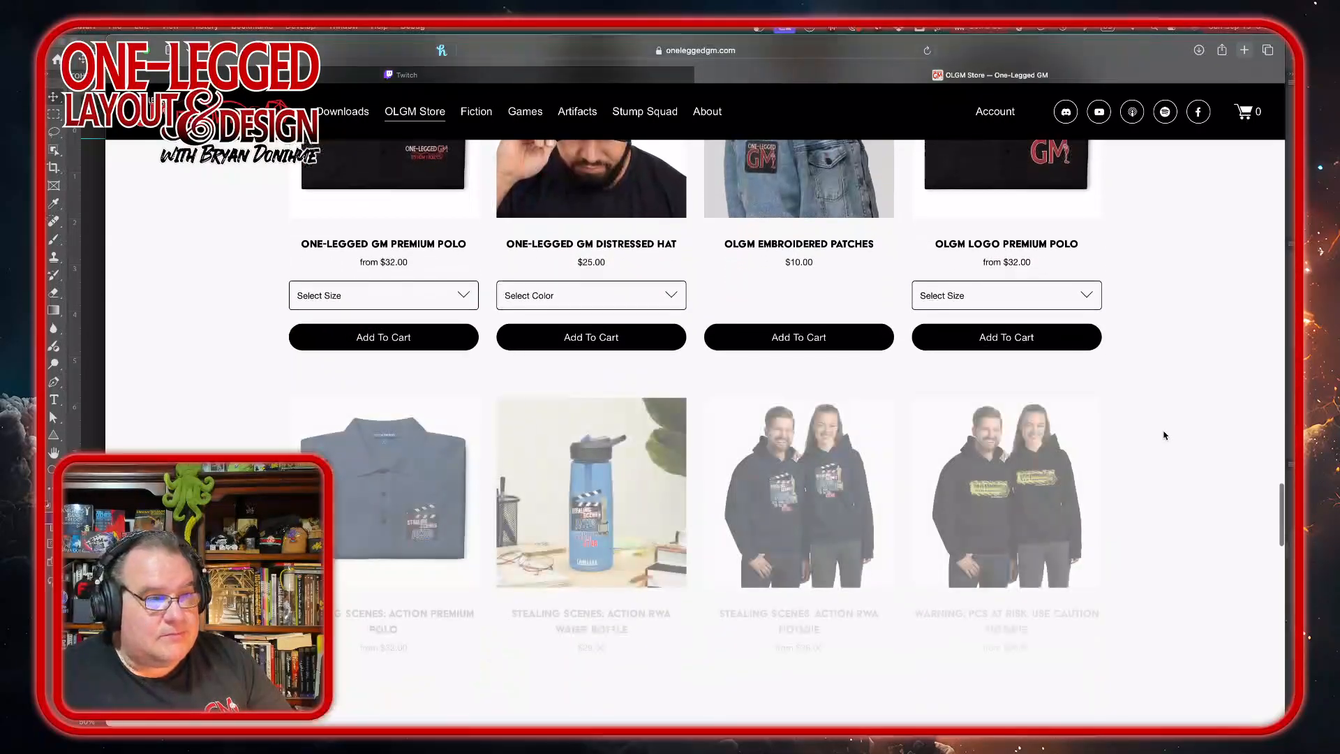
pyautogui.scroll(-3, 1164, 436)
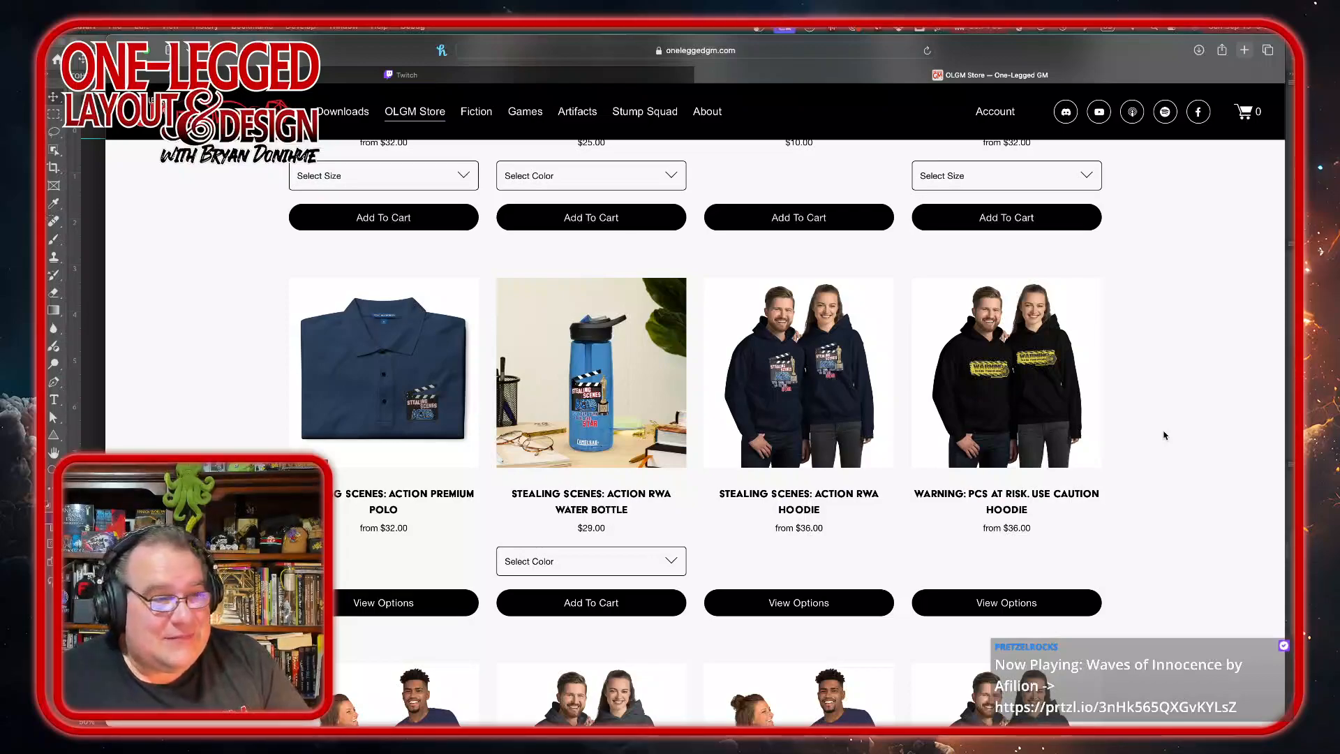
pyautogui.scroll(-2, 1164, 436)
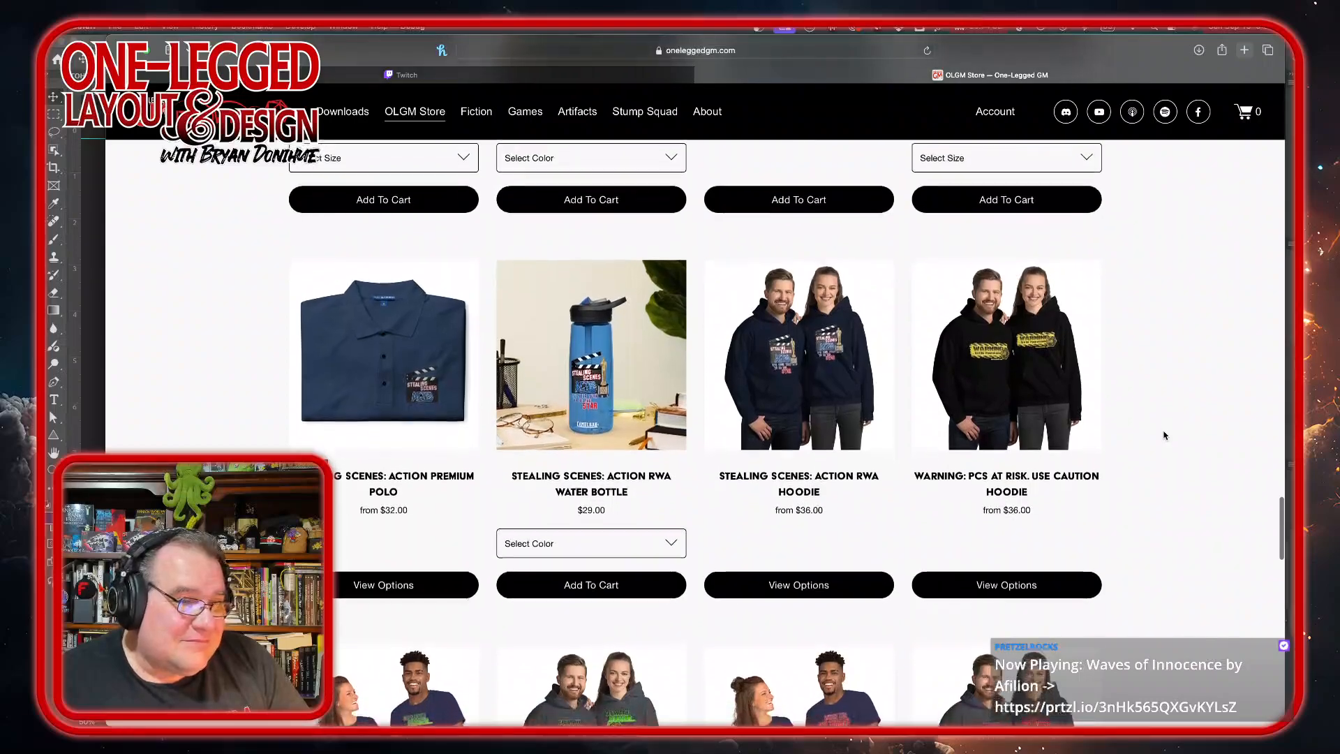
pyautogui.scroll(-8, 1164, 435)
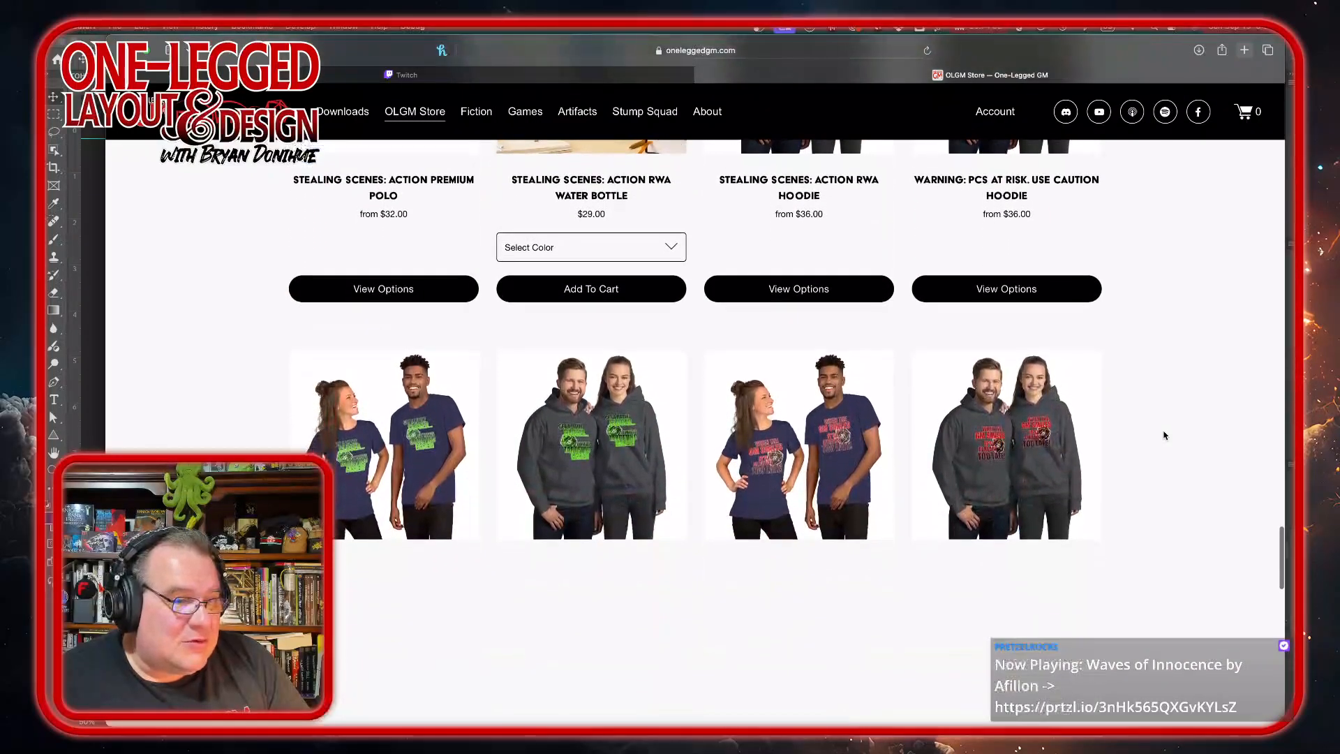
pyautogui.scroll(4, 1164, 436)
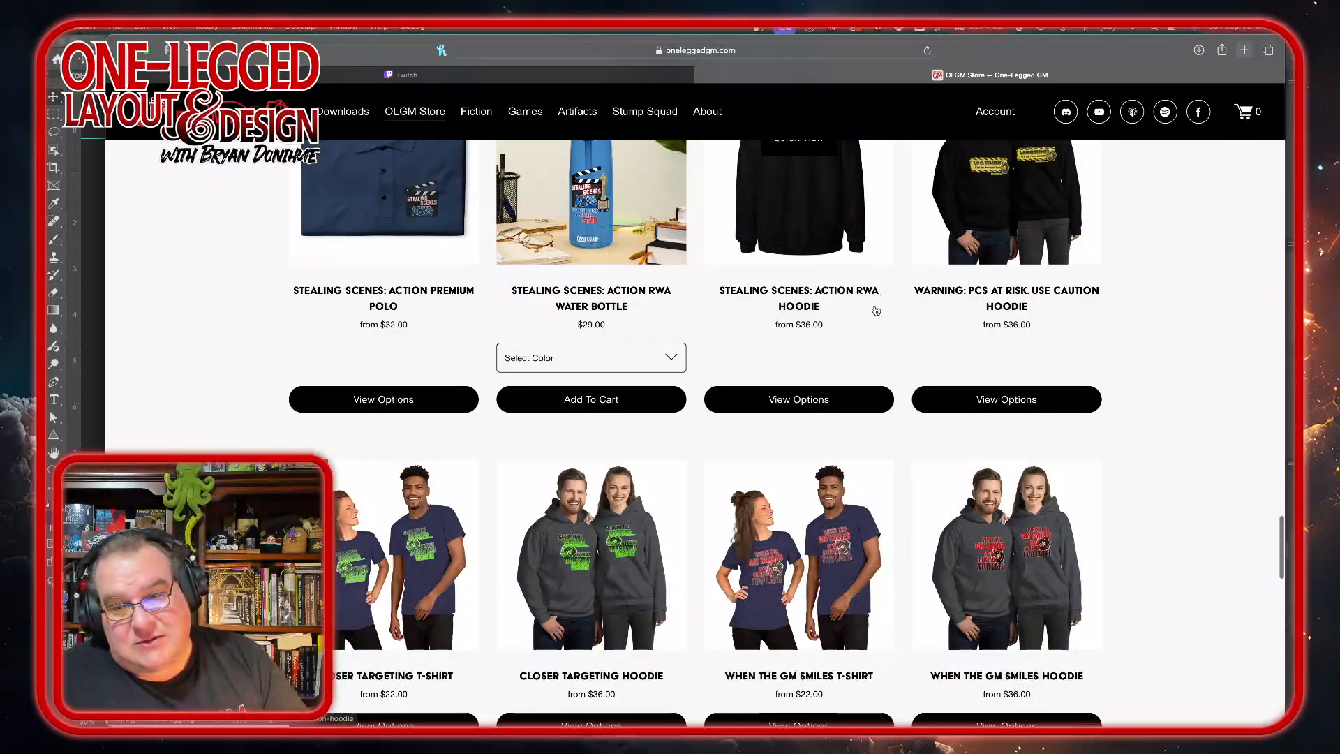
# Look back over the store's apparel and water bottles, returning to the beginning of the OLGM Store page
pyautogui.scroll(5, 876, 310)
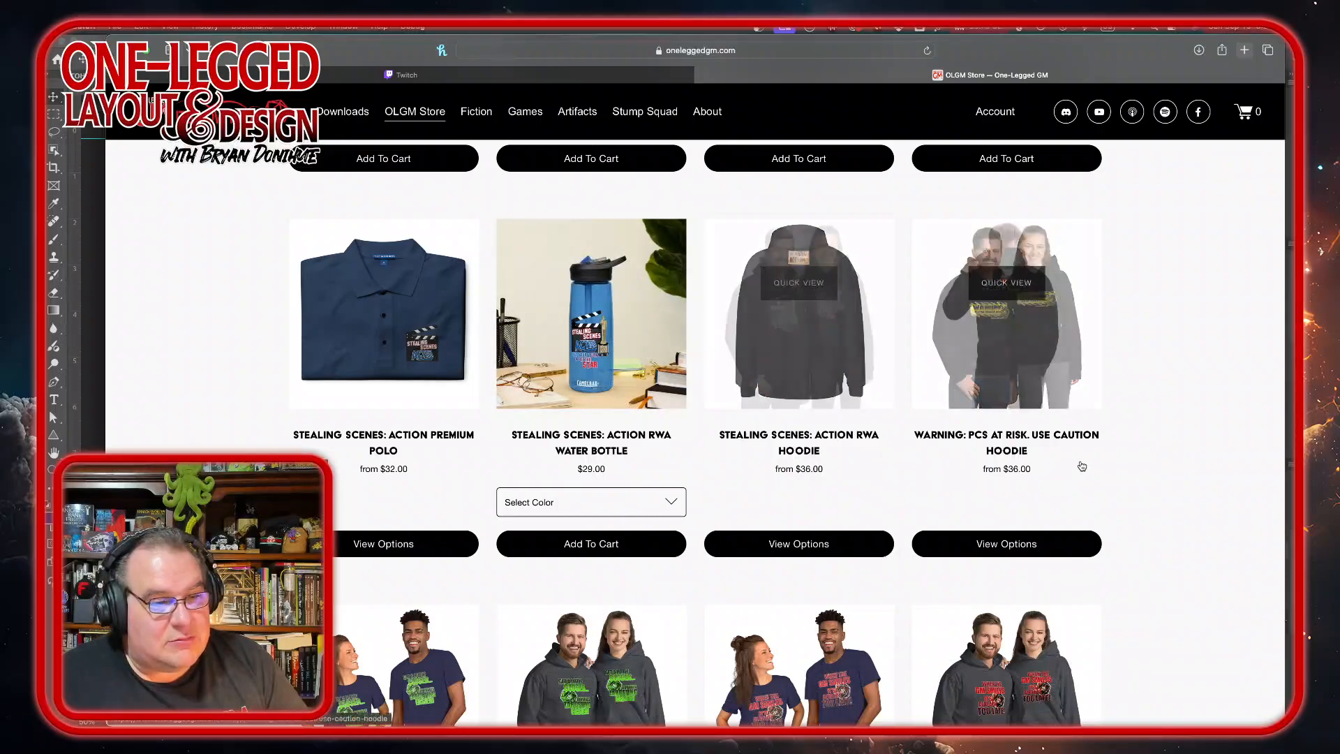
pyautogui.scroll(-9, 1164, 466)
pyautogui.scroll(10, 1163, 466)
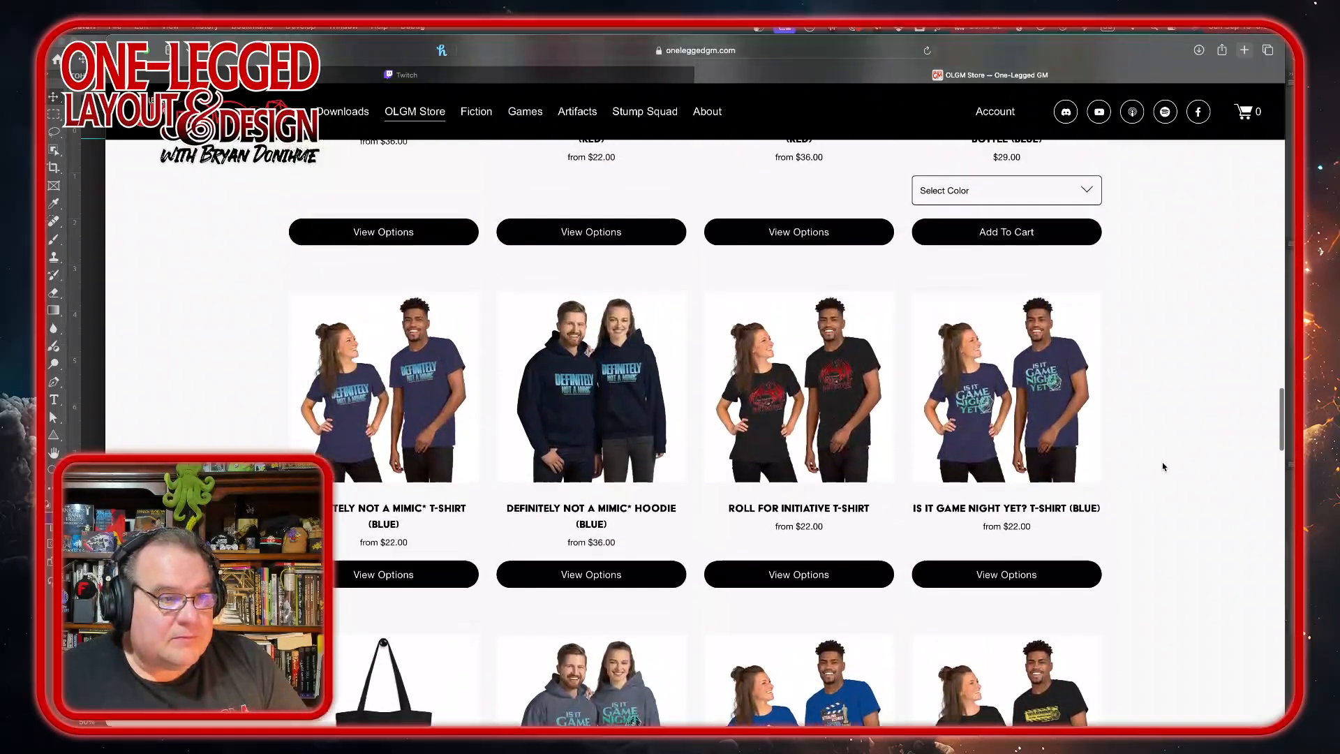
pyautogui.scroll(15, 1163, 466)
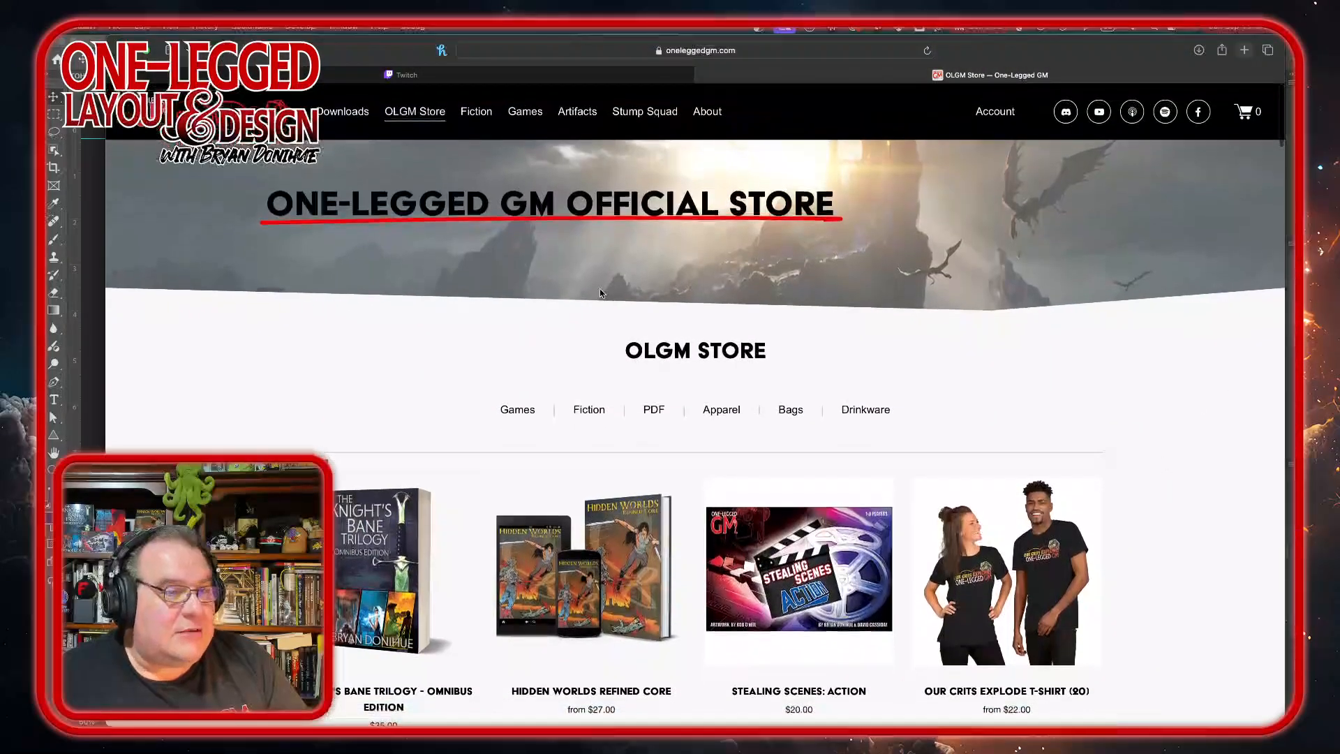
# Go to the Real World Artifacts page and review its introduction, usage notes and the list of official artifacts
pyautogui.click(583, 111)
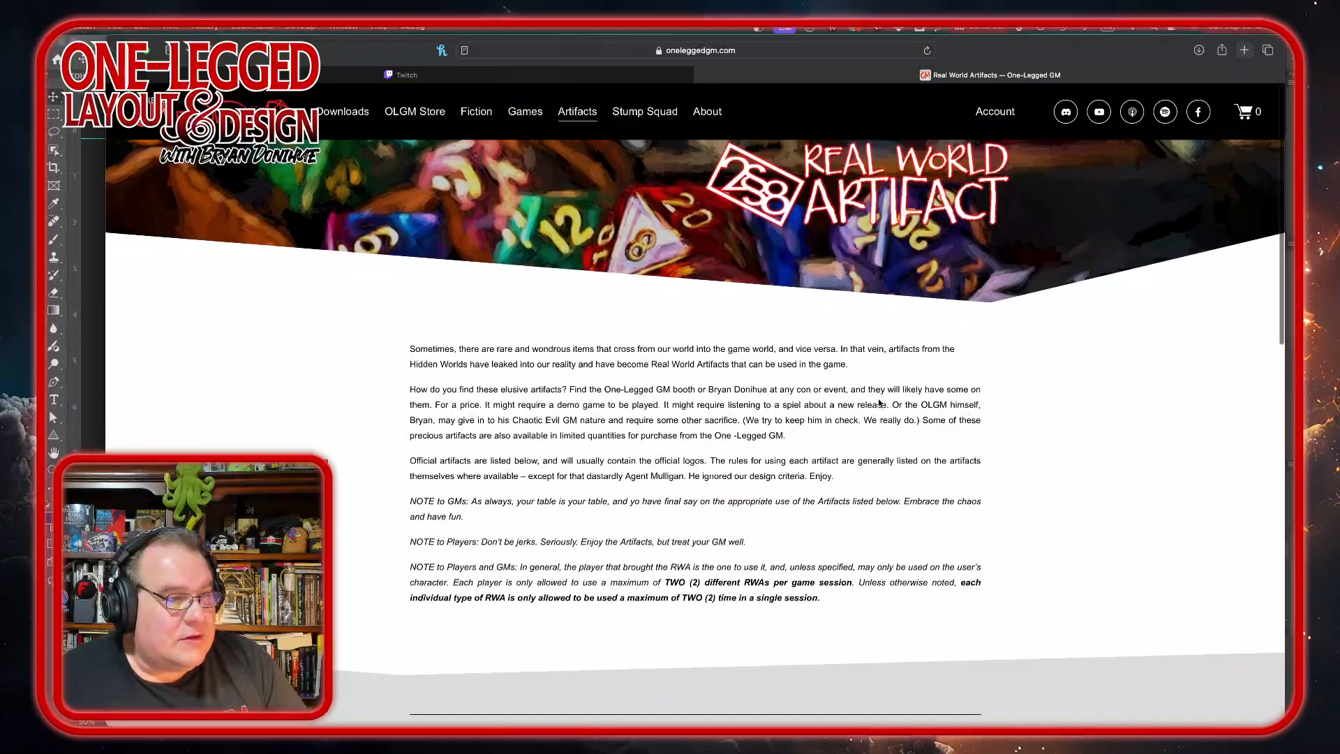
pyautogui.scroll(-10, 879, 402)
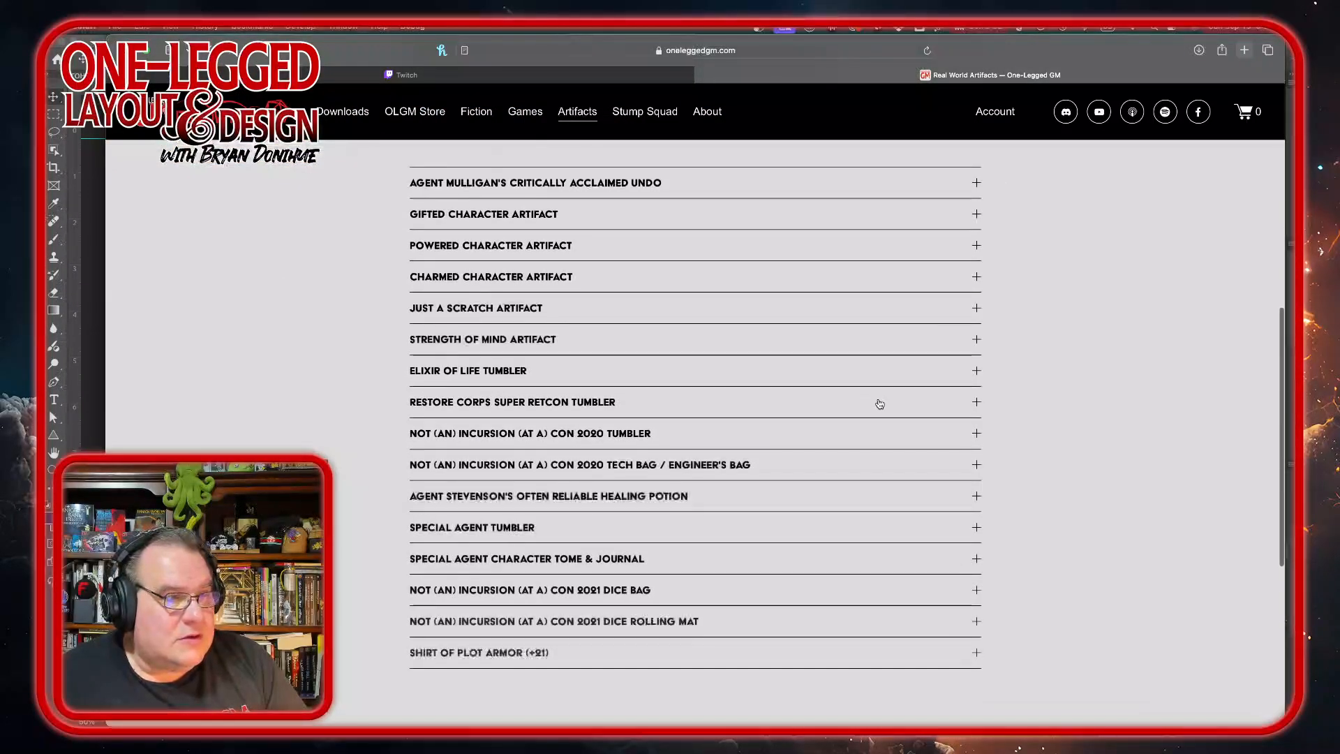
pyautogui.scroll(-2, 745, 224)
pyautogui.scroll(2, 746, 227)
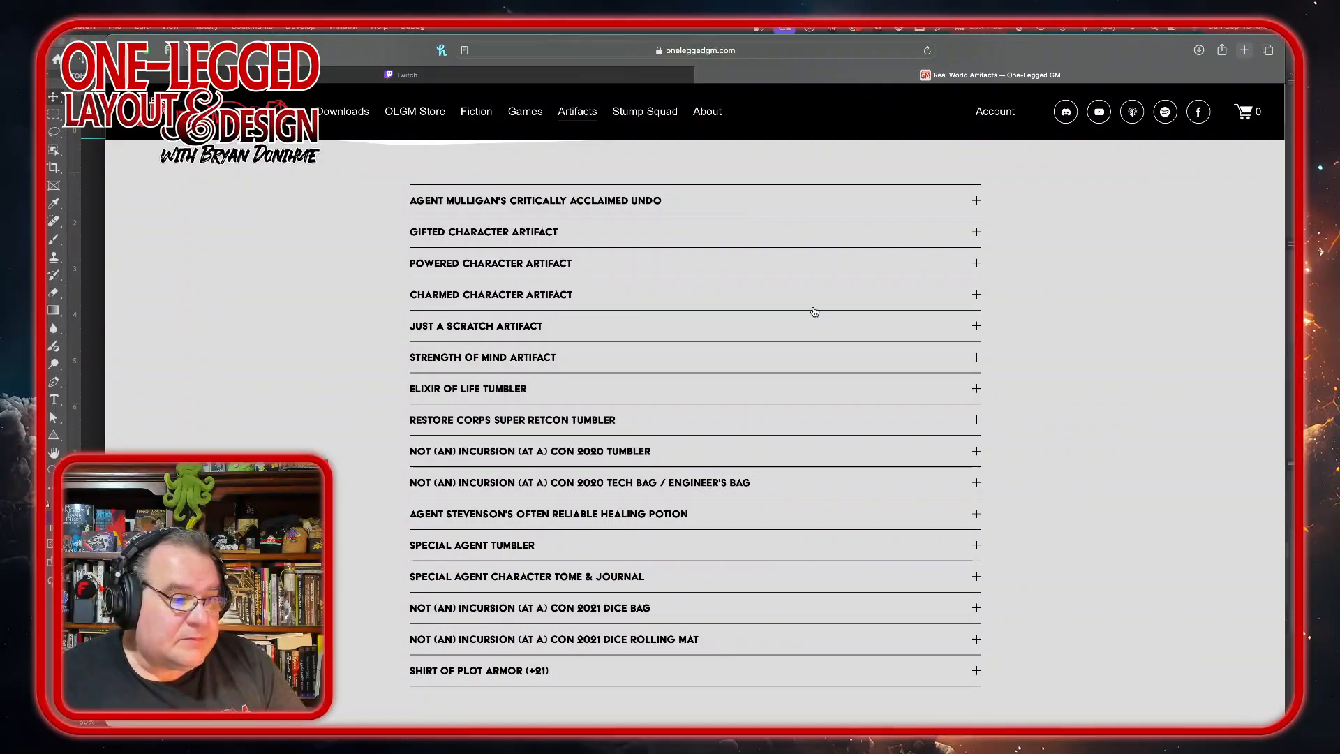
pyautogui.scroll(2, 714, 663)
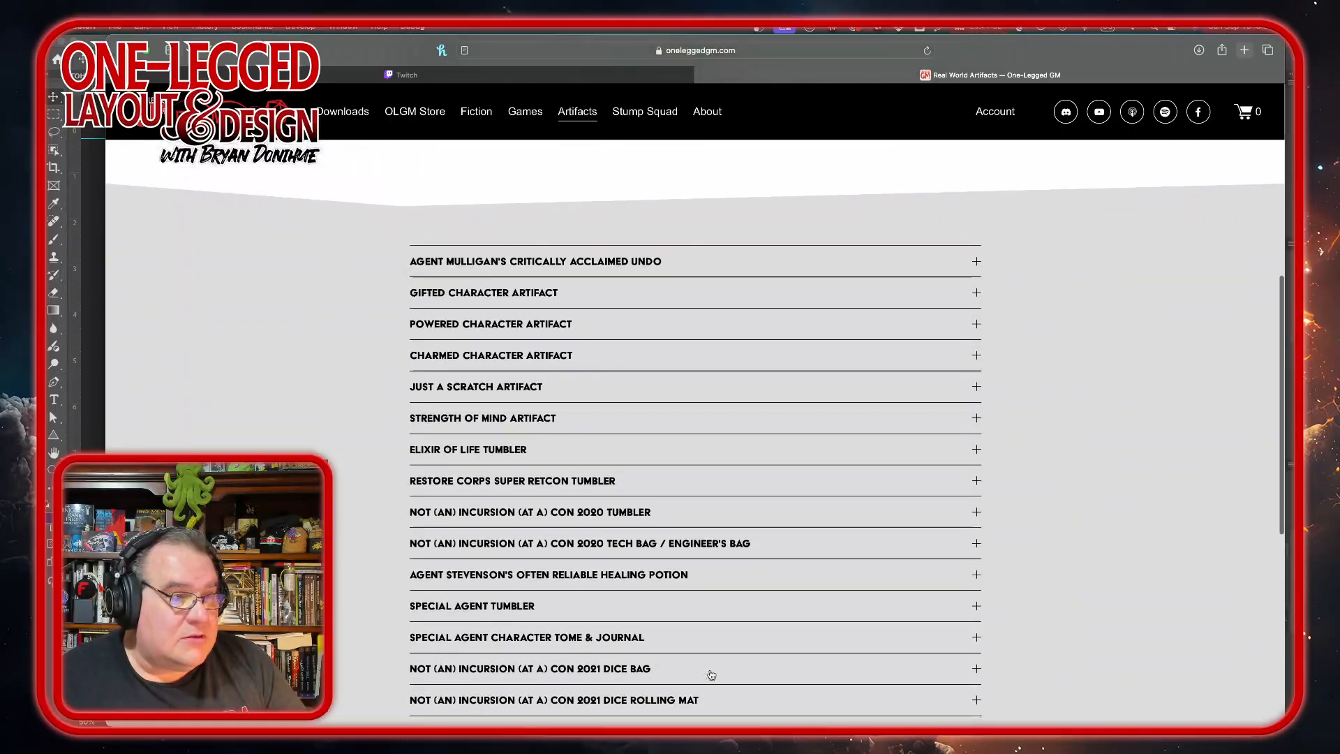